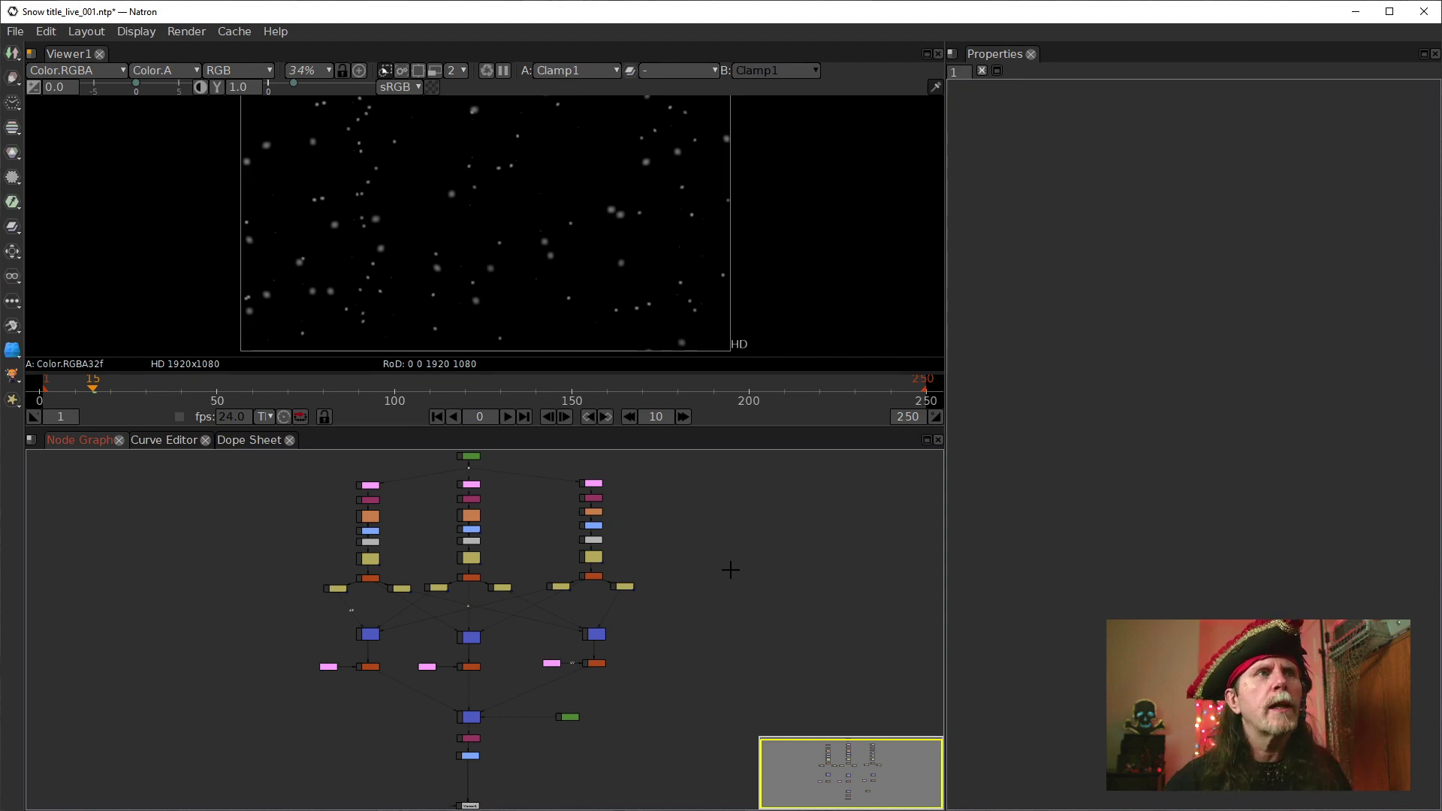
# View in turn the outputs of the three SeNoise nodes that drive the UV inputs of the distort nodes
pyautogui.scroll(3, 705, 583)
pyautogui.scroll(-2, 477, 665)
pyautogui.scroll(-5, 476, 665)
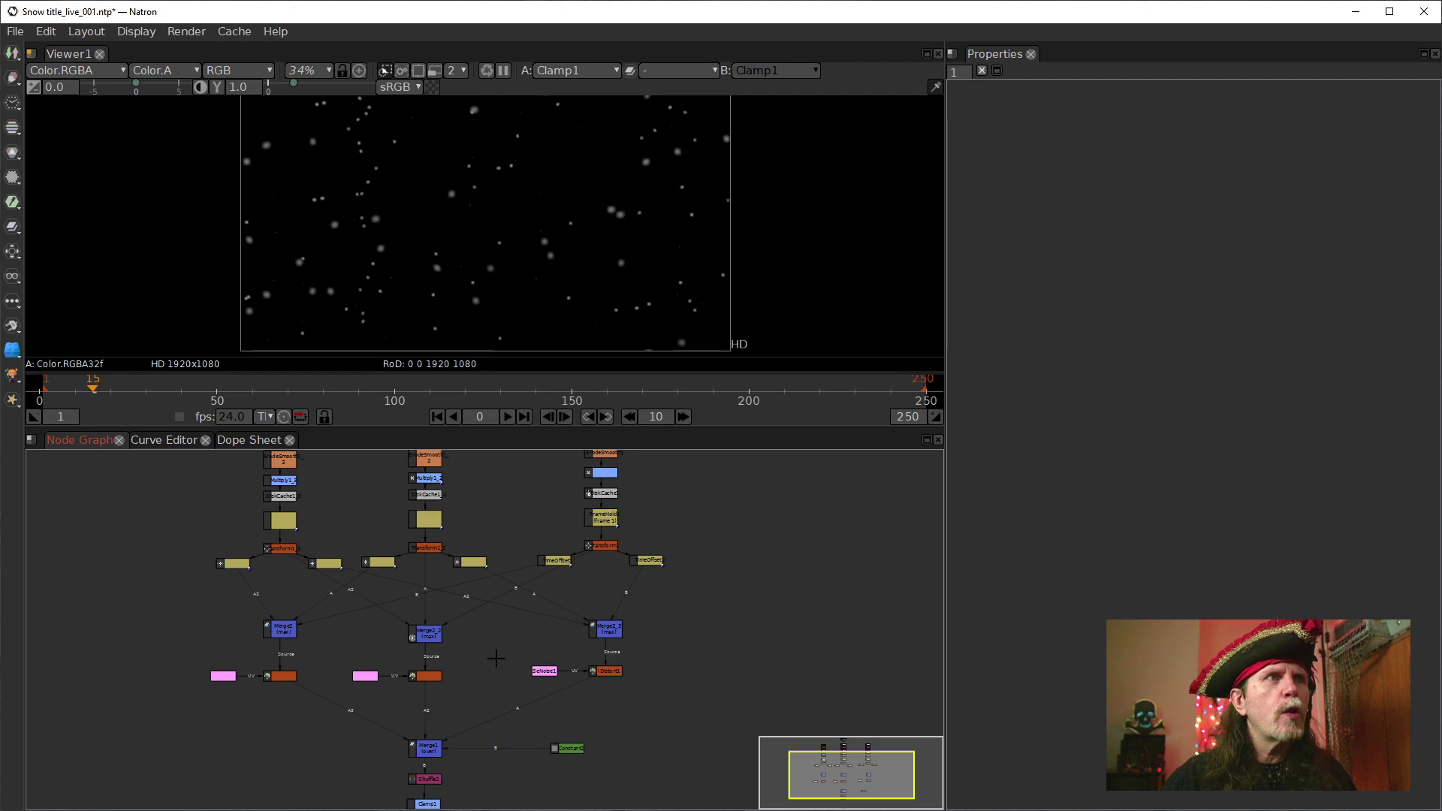
pyautogui.scroll(4, 487, 680)
pyautogui.moveTo(475, 668); pyautogui.dragTo(583, 609)
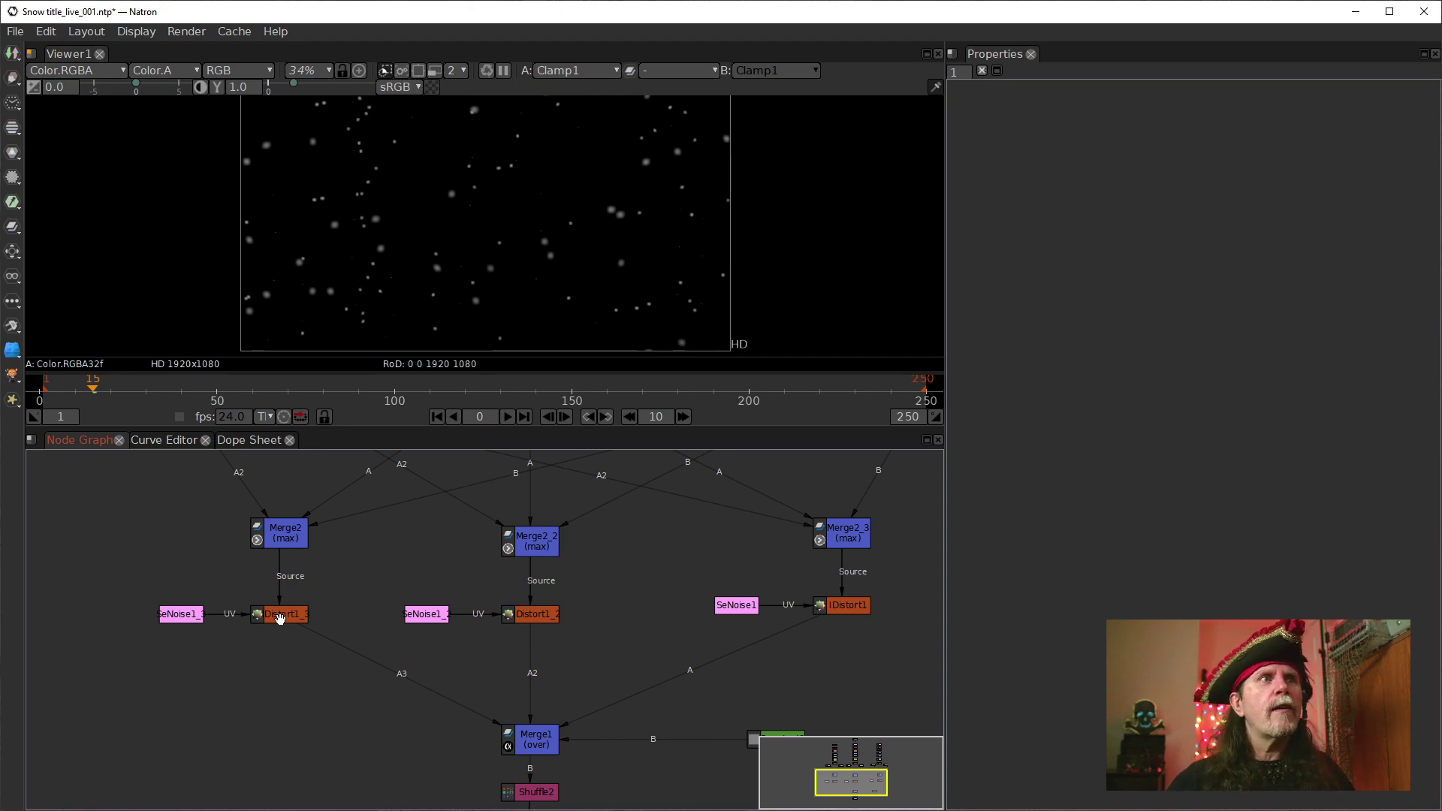
pyautogui.click(187, 615)
pyautogui.press('1')
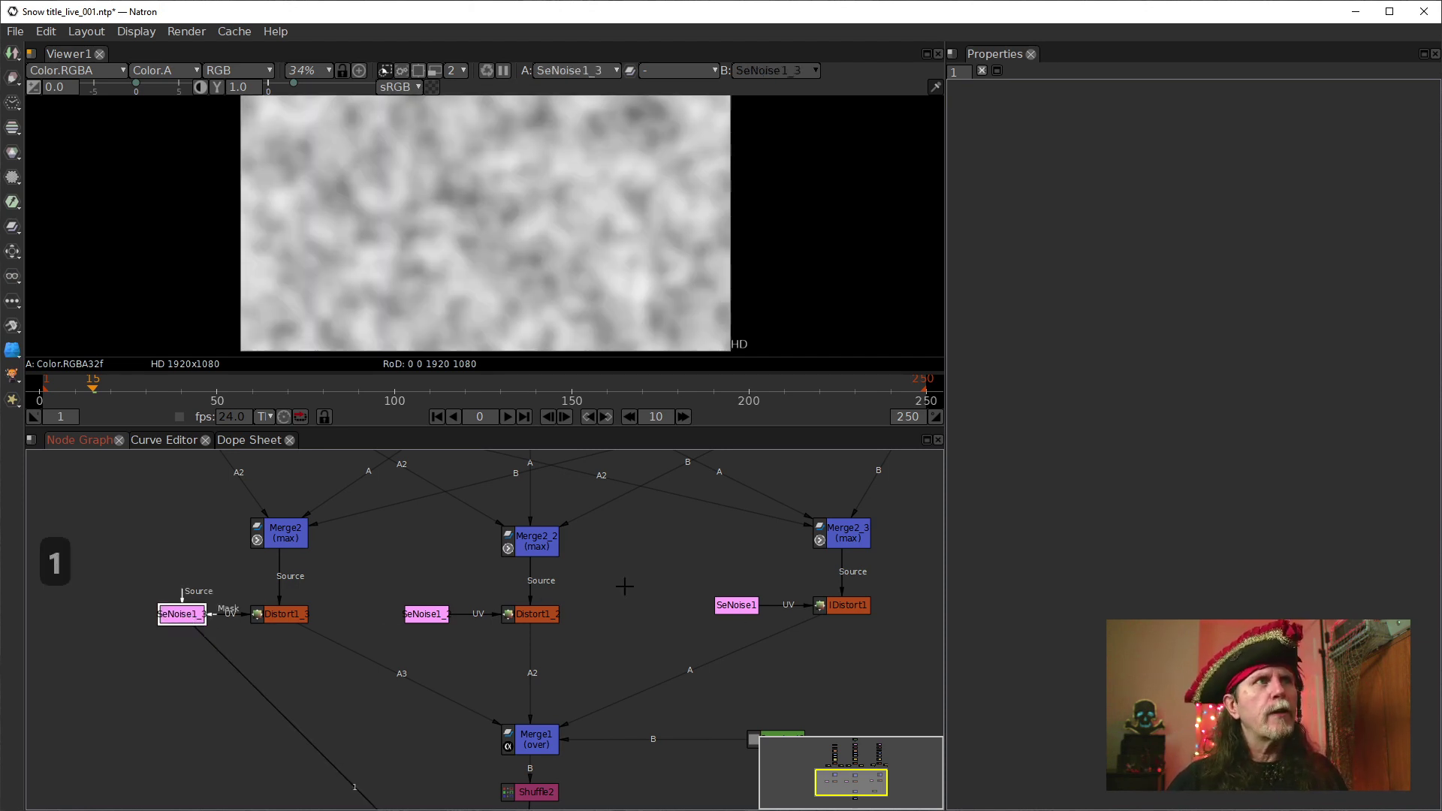
pyautogui.click(736, 603)
pyautogui.press('1')
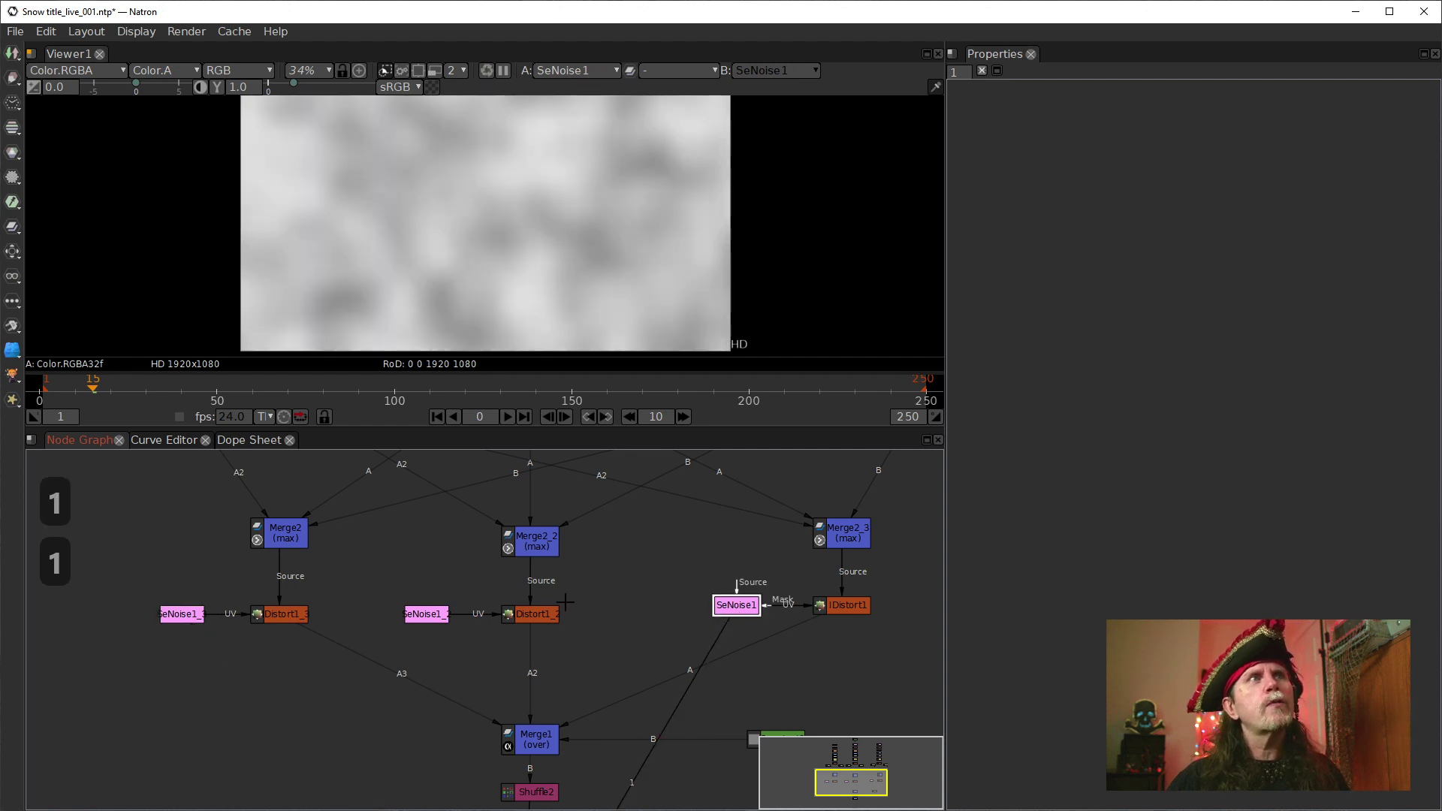
pyautogui.click(440, 613)
pyautogui.press('1')
pyautogui.click(194, 616)
pyautogui.press('1')
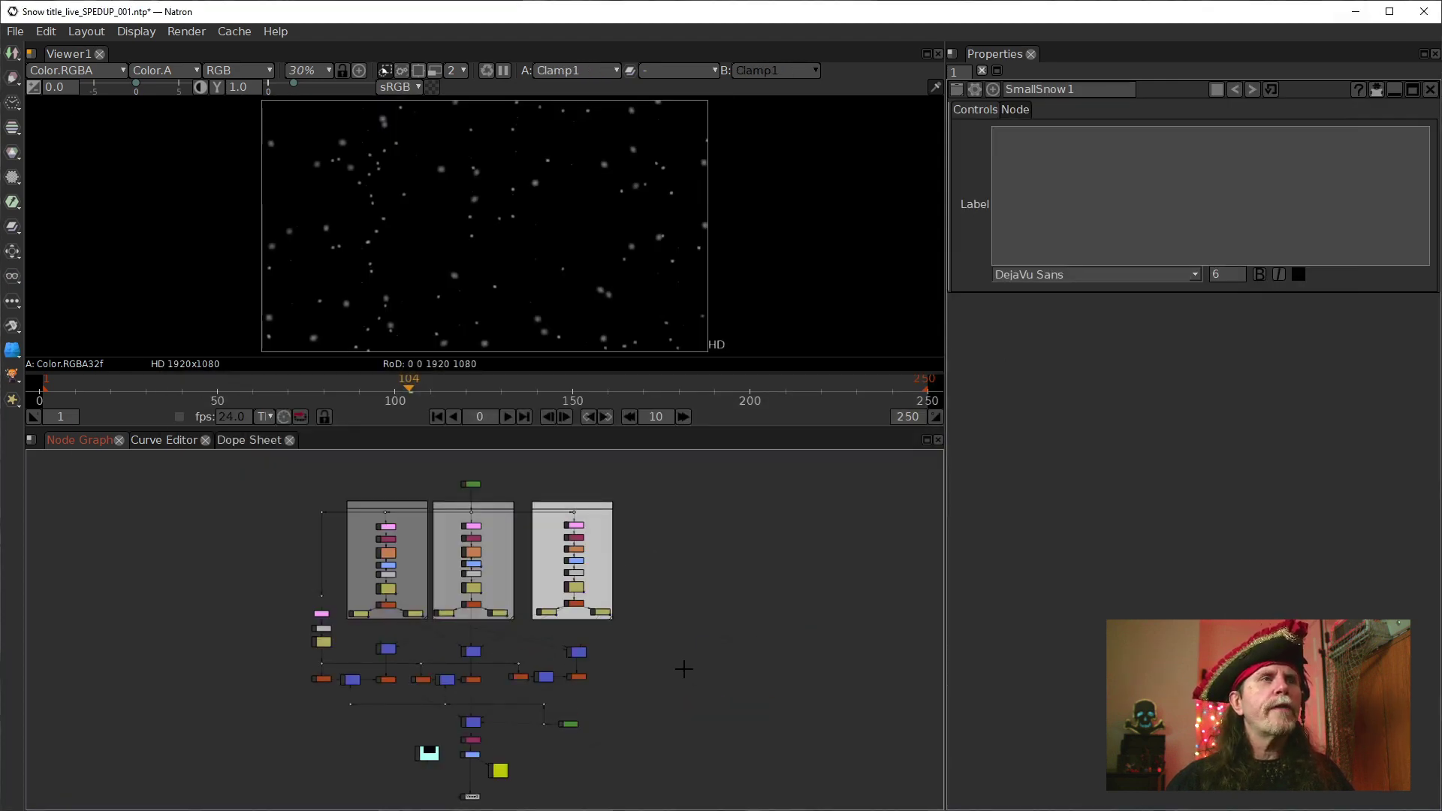
# Examine the sped-up project's Constant1 source and how it feeds the SmallSnow1, MediumSnow1 and BigSnow1 groups and the separate branch beside them
pyautogui.scroll(5, 601, 719)
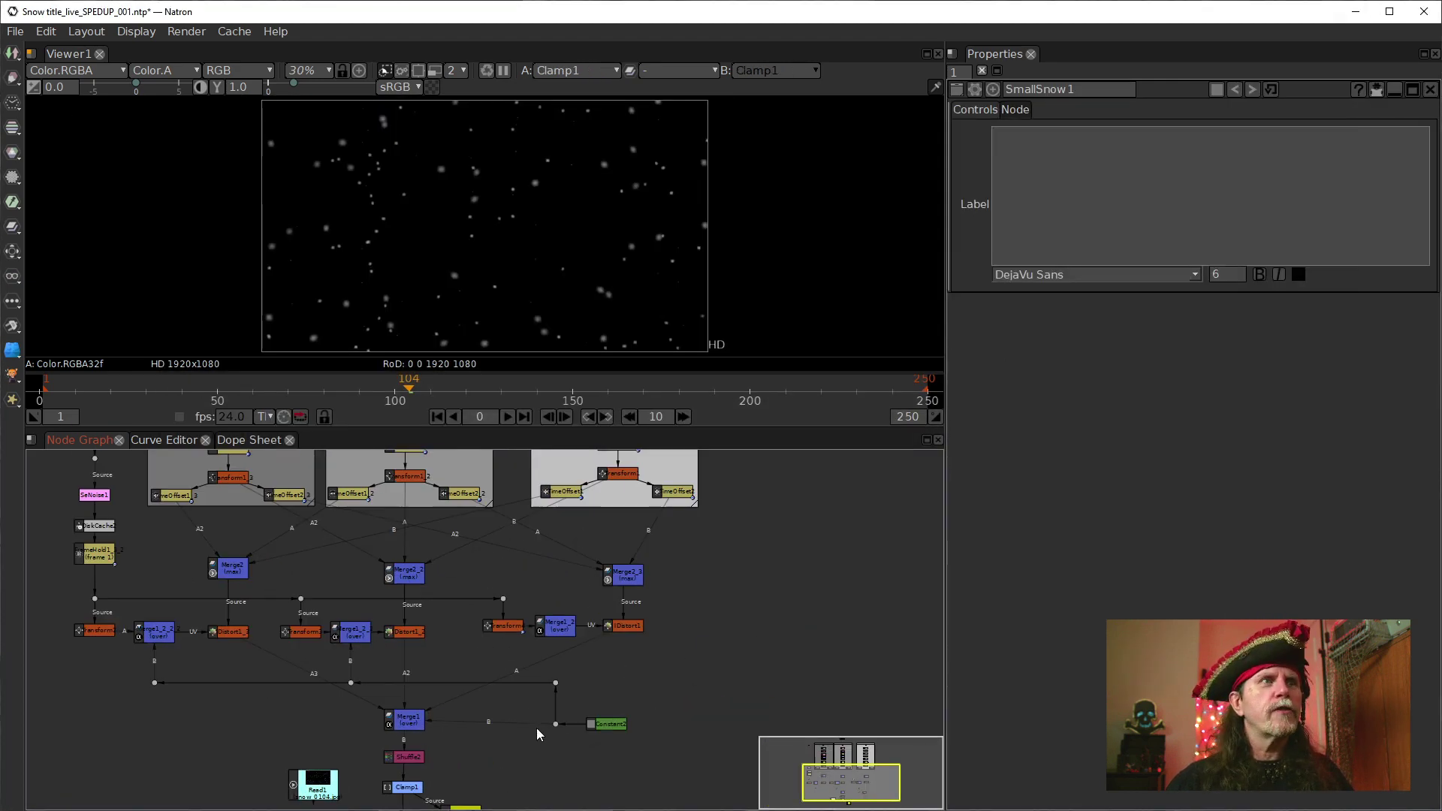
pyautogui.scroll(5, 548, 611)
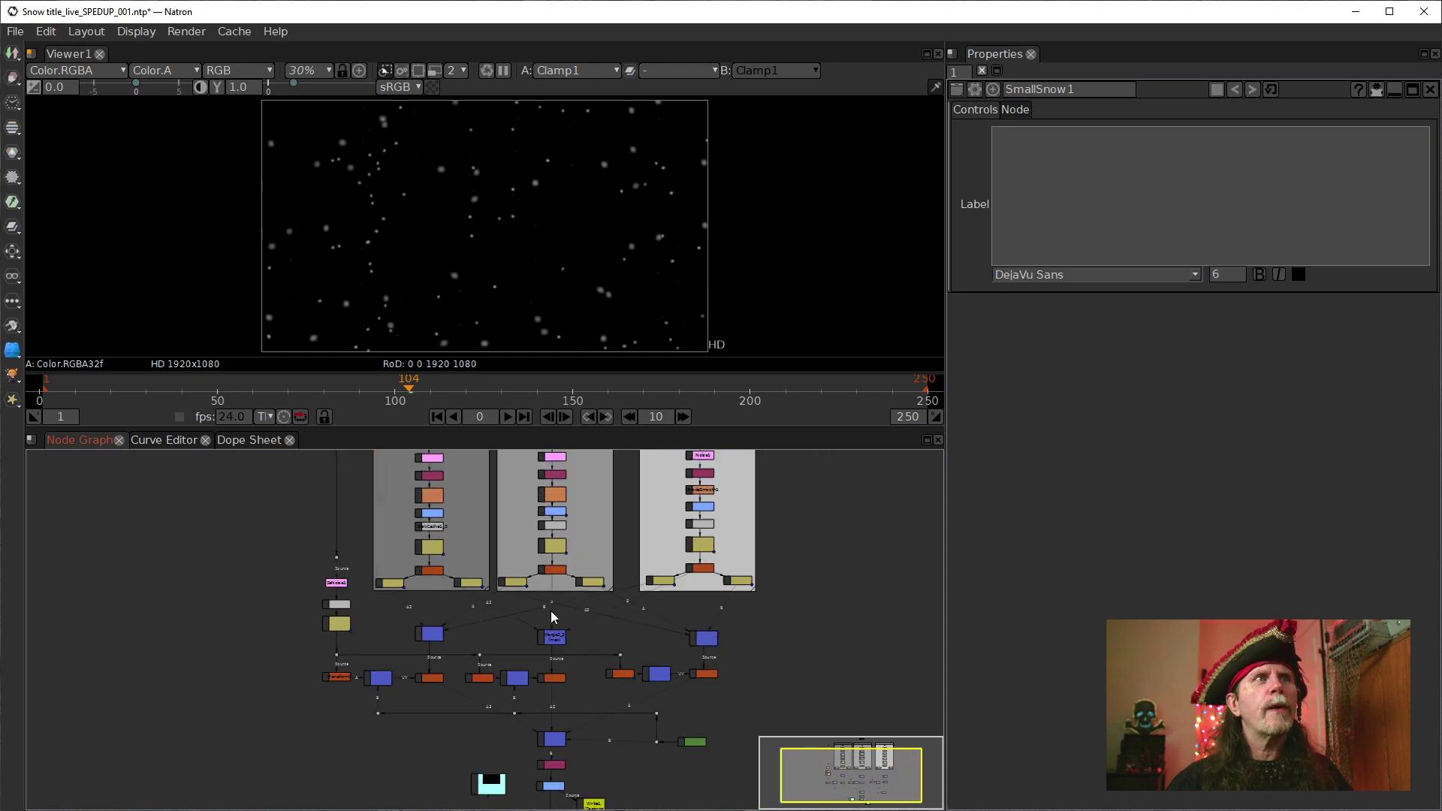
pyautogui.moveTo(440, 525); pyautogui.dragTo(433, 650)
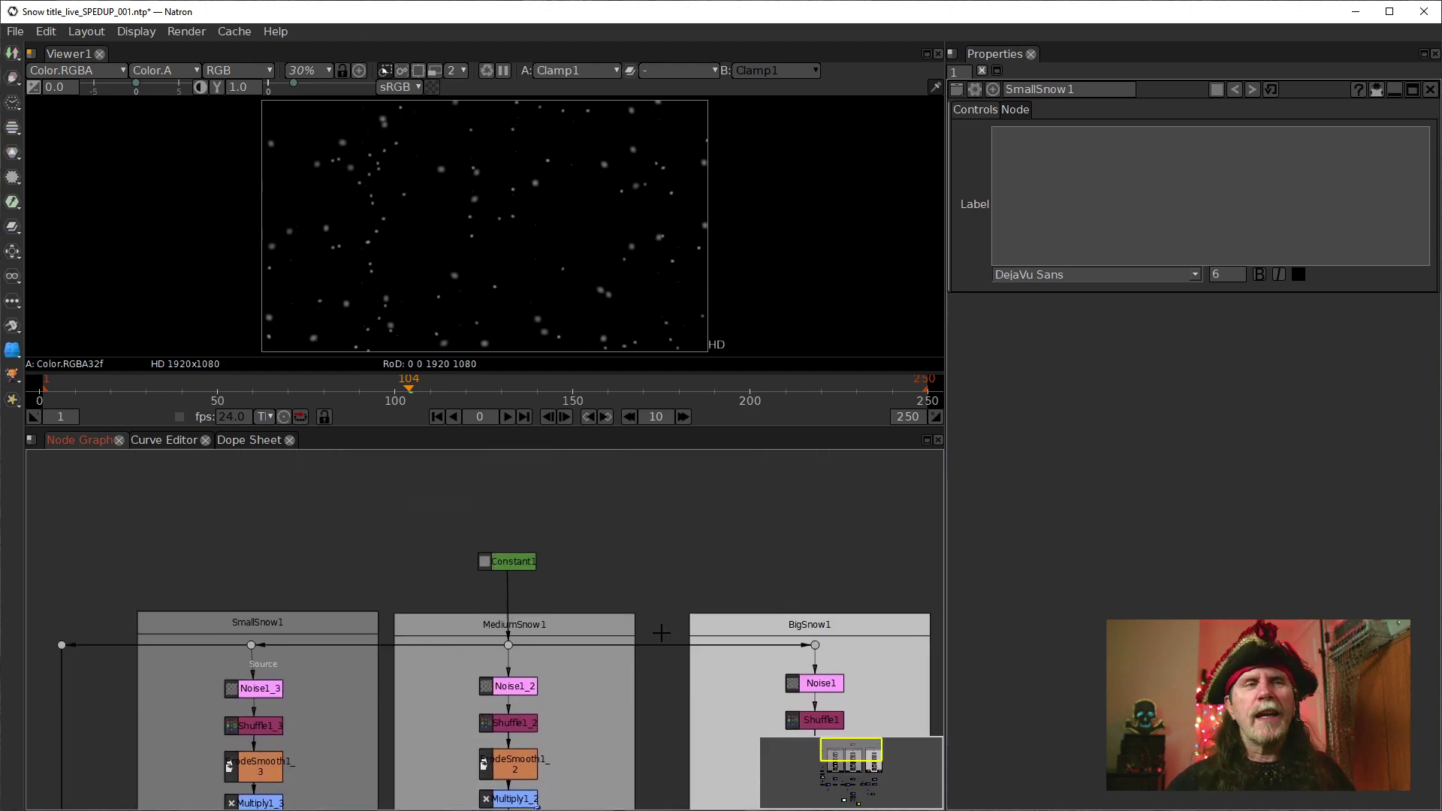
pyautogui.moveTo(656, 637); pyautogui.dragTo(687, 556)
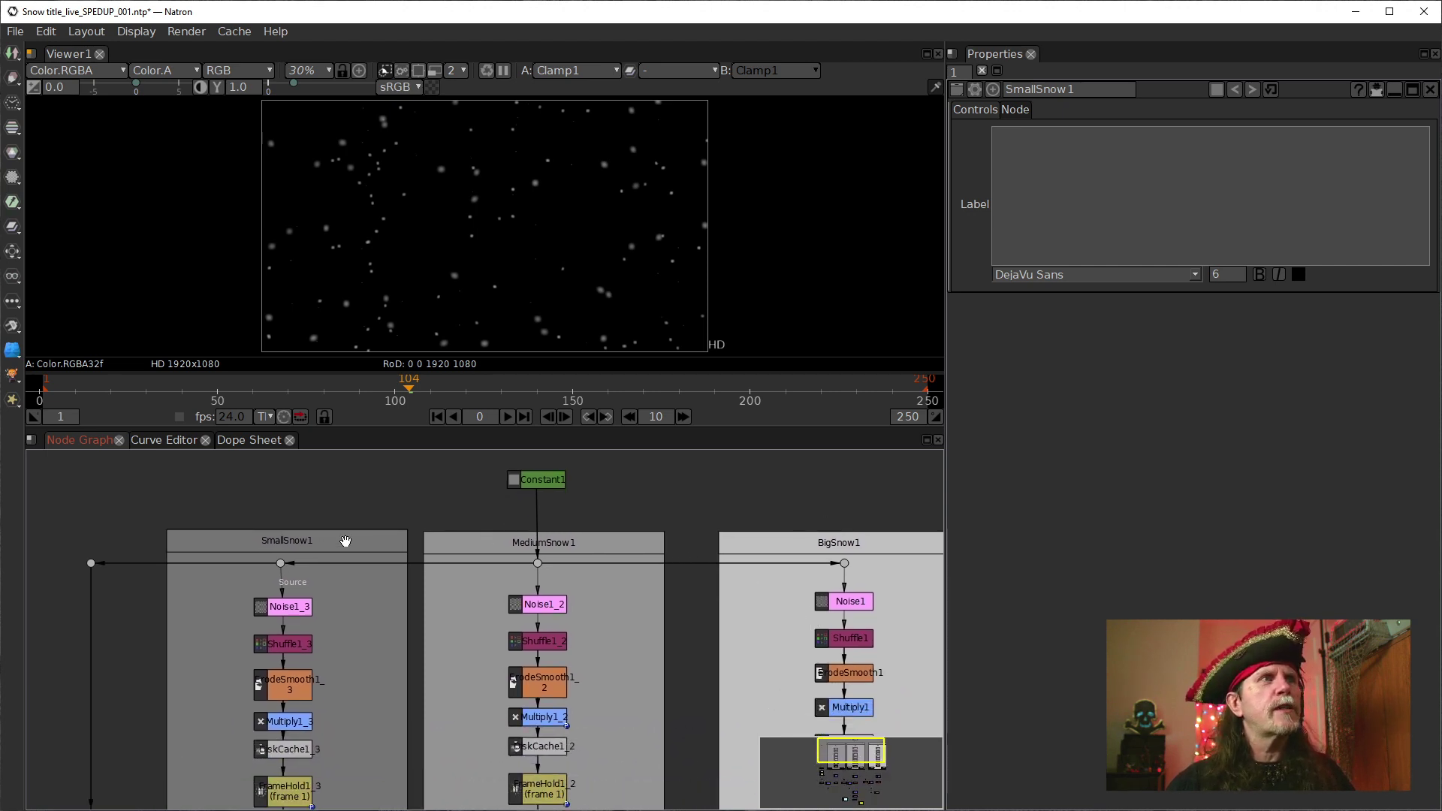
pyautogui.moveTo(472, 507)
pyautogui.mouseDown()
pyautogui.moveTo(493, 489)
pyautogui.moveTo(464, 499)
pyautogui.mouseUp()
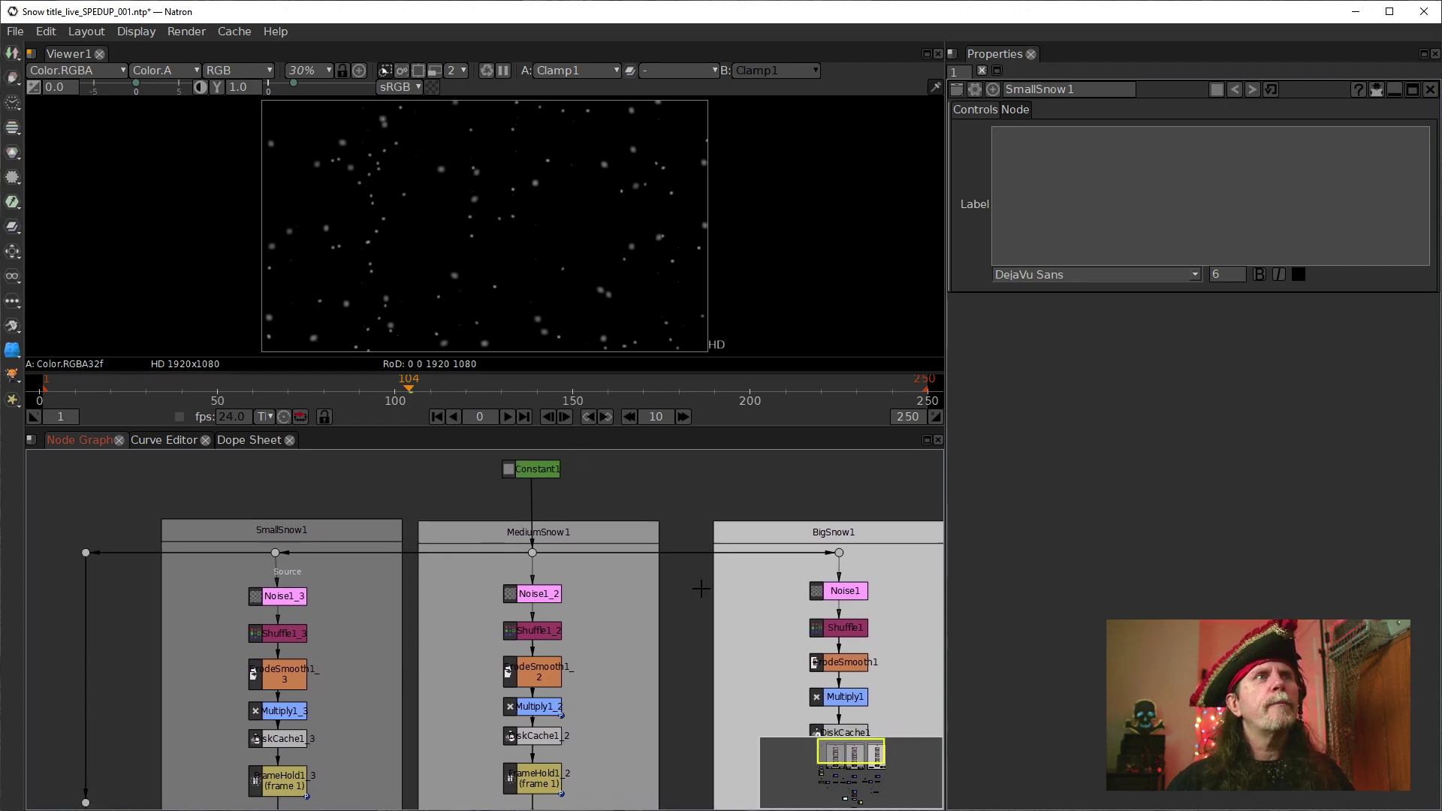
pyautogui.moveTo(154, 582); pyautogui.dragTo(353, 572)
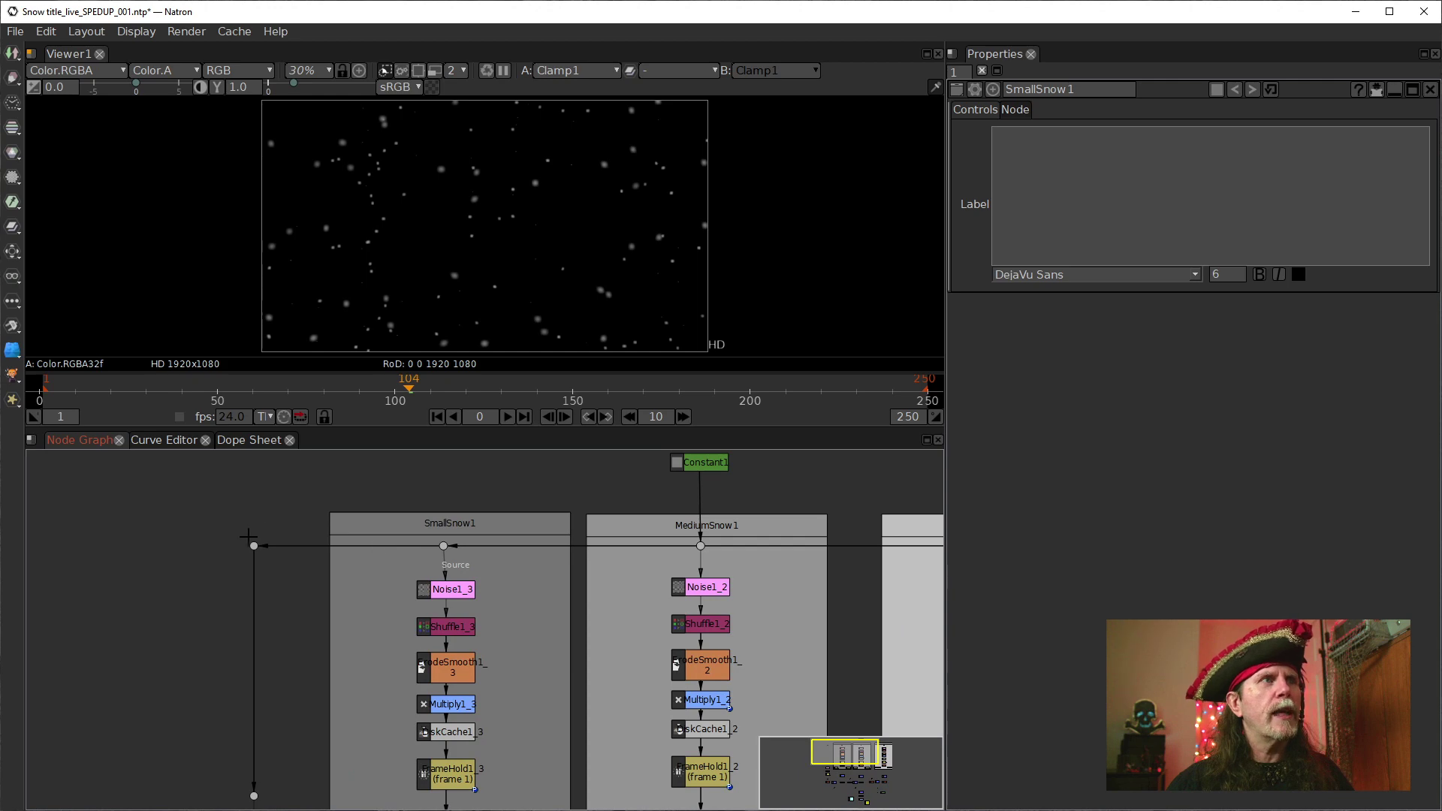
# View the outputs of the shared noise branch in order: SeNoise1, its DiskCache and its FrameHold
pyautogui.moveTo(282, 728); pyautogui.dragTo(306, 663)
pyautogui.scroll(-3, 331, 595)
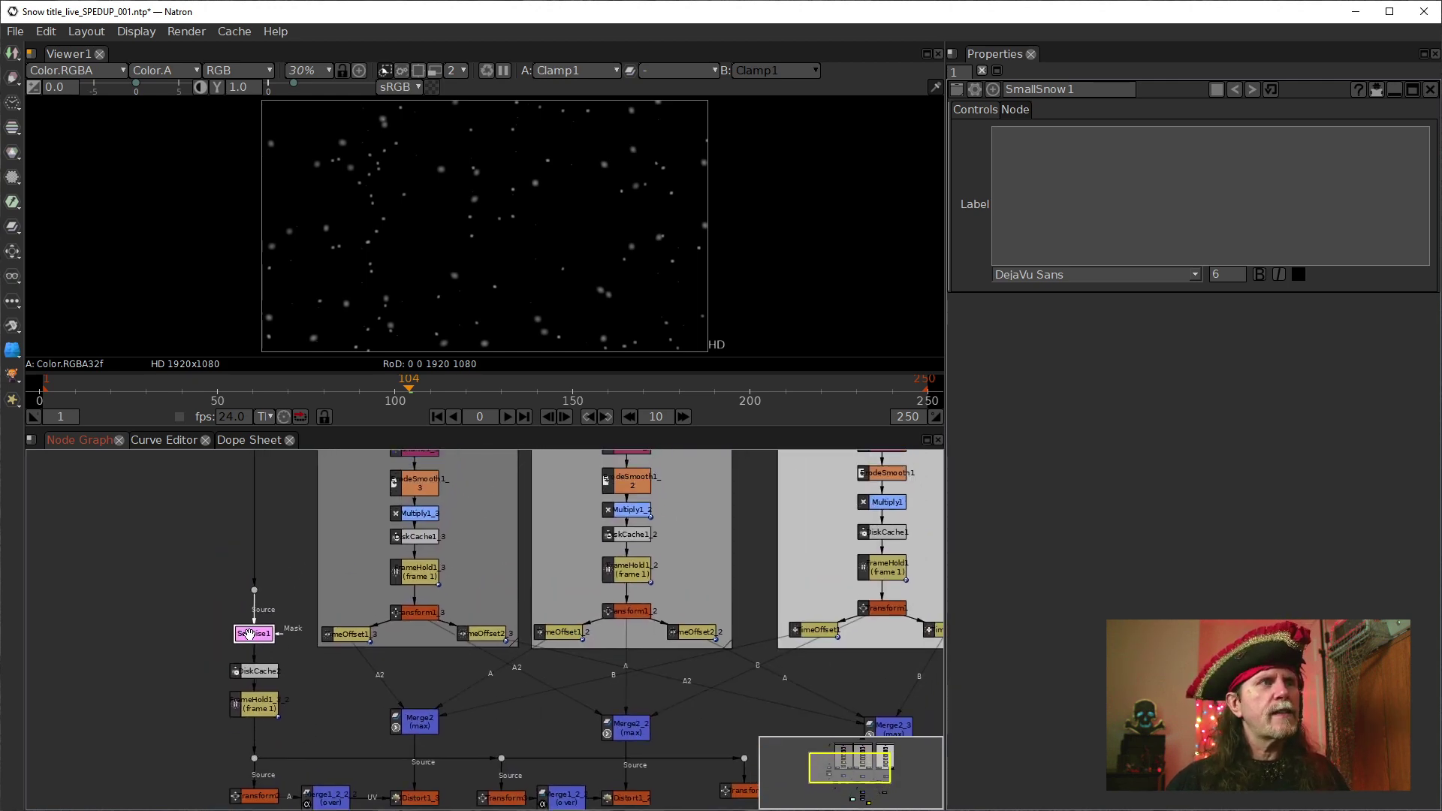
pyautogui.press('1')
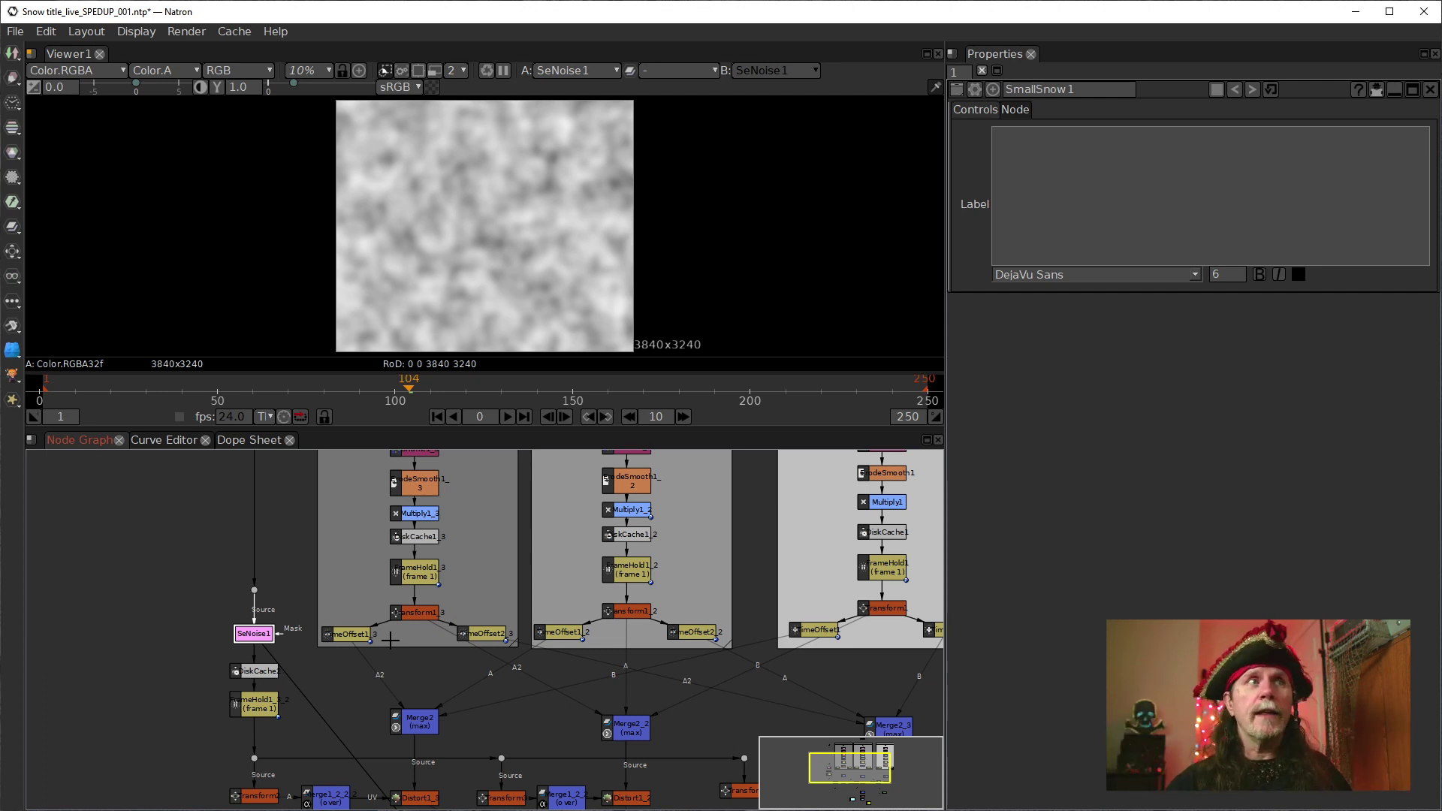
pyautogui.scroll(2, 284, 664)
pyautogui.click(251, 674)
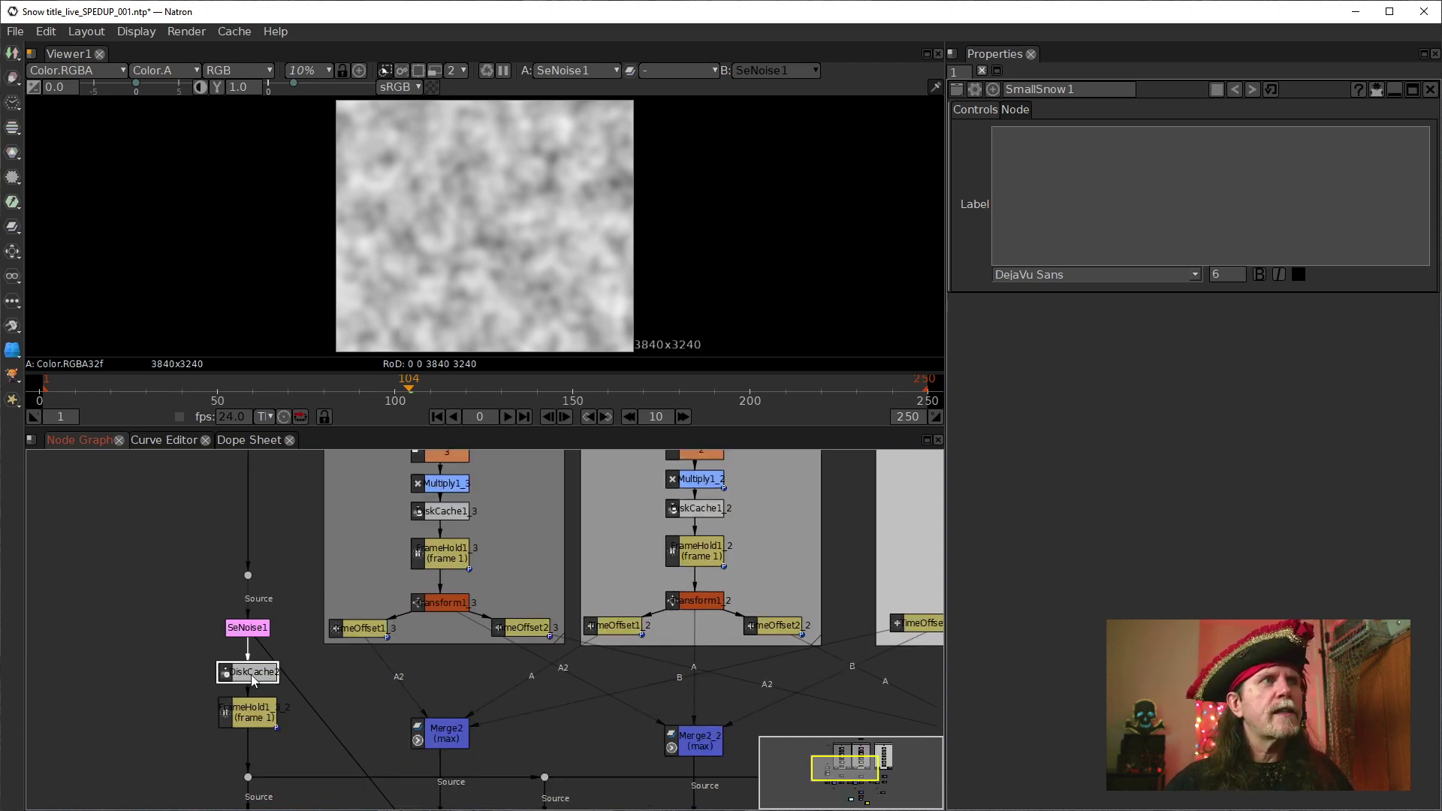
pyautogui.press('1')
pyautogui.click(248, 712)
pyautogui.press('1')
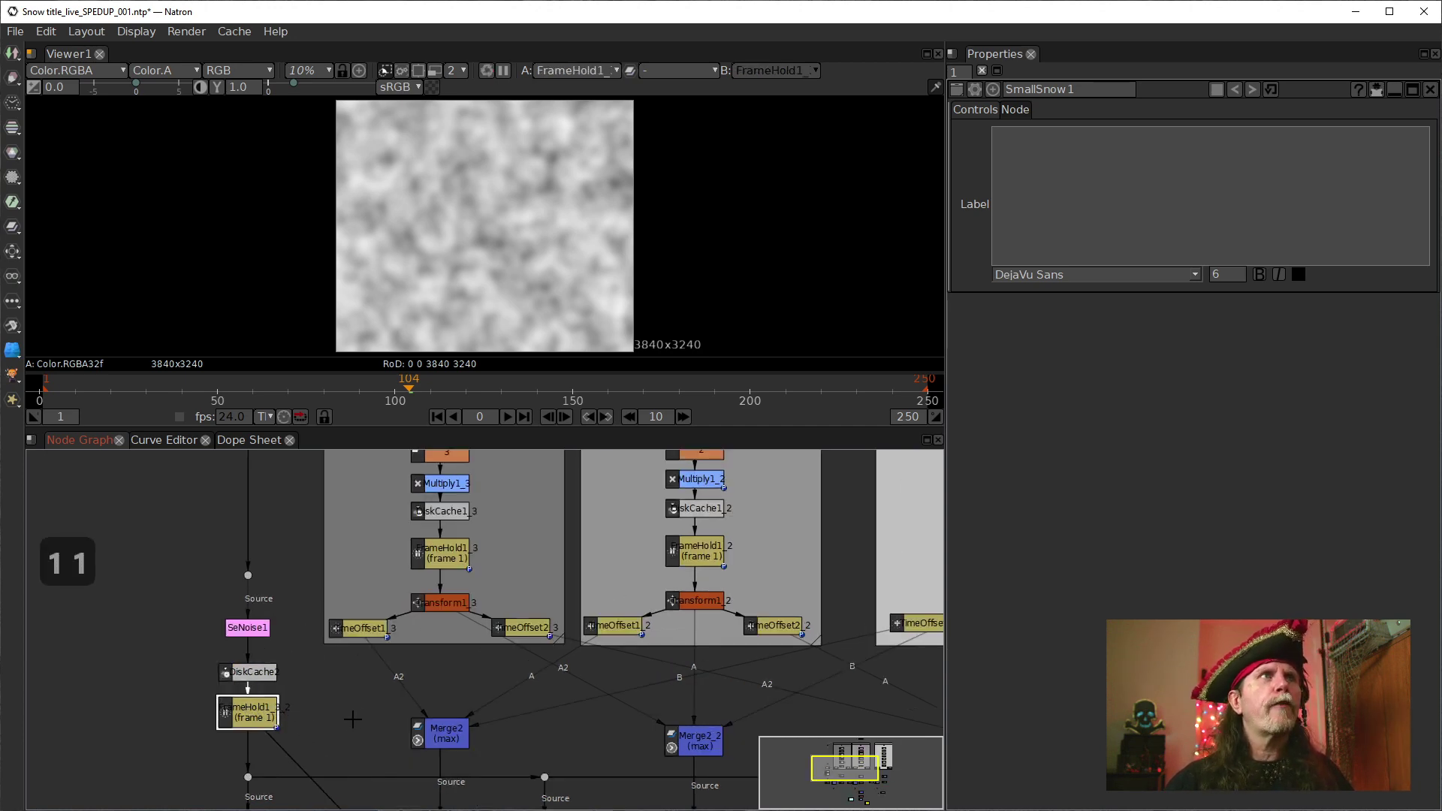
# View the output of Transform2 below the shared noise branch and open its settings
pyautogui.scroll(-3, 350, 720)
pyautogui.click(237, 689)
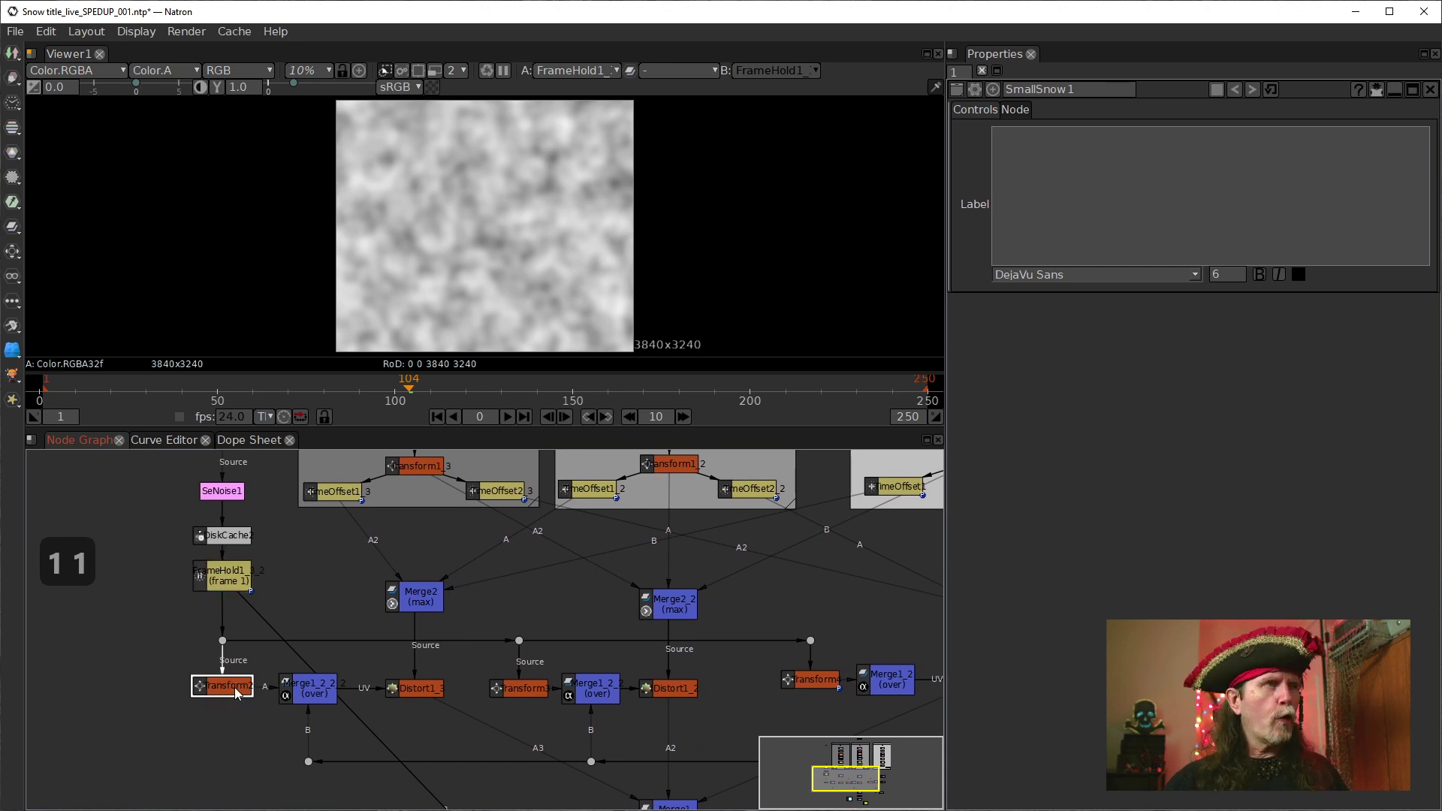
pyautogui.press('1')
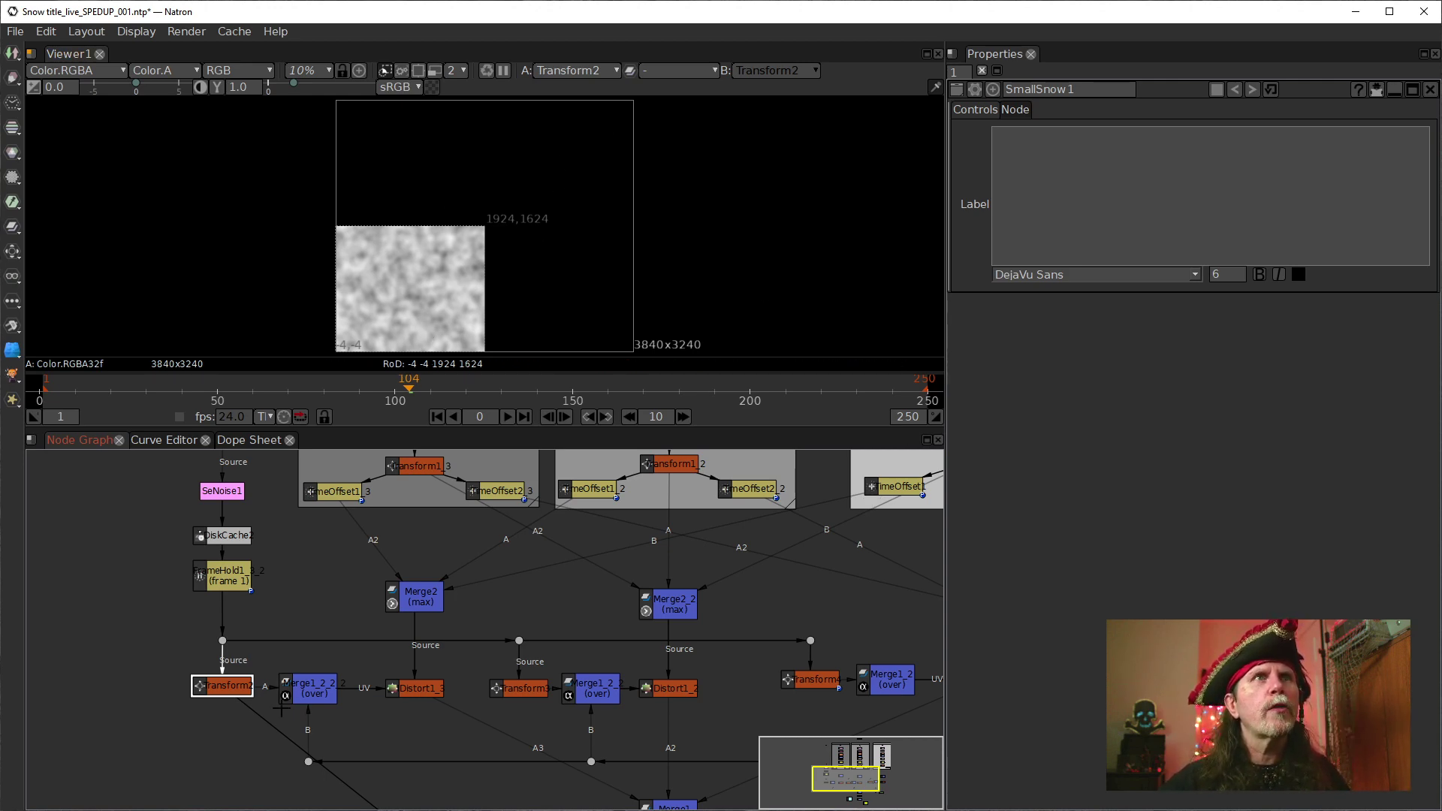
pyautogui.doubleClick(219, 689)
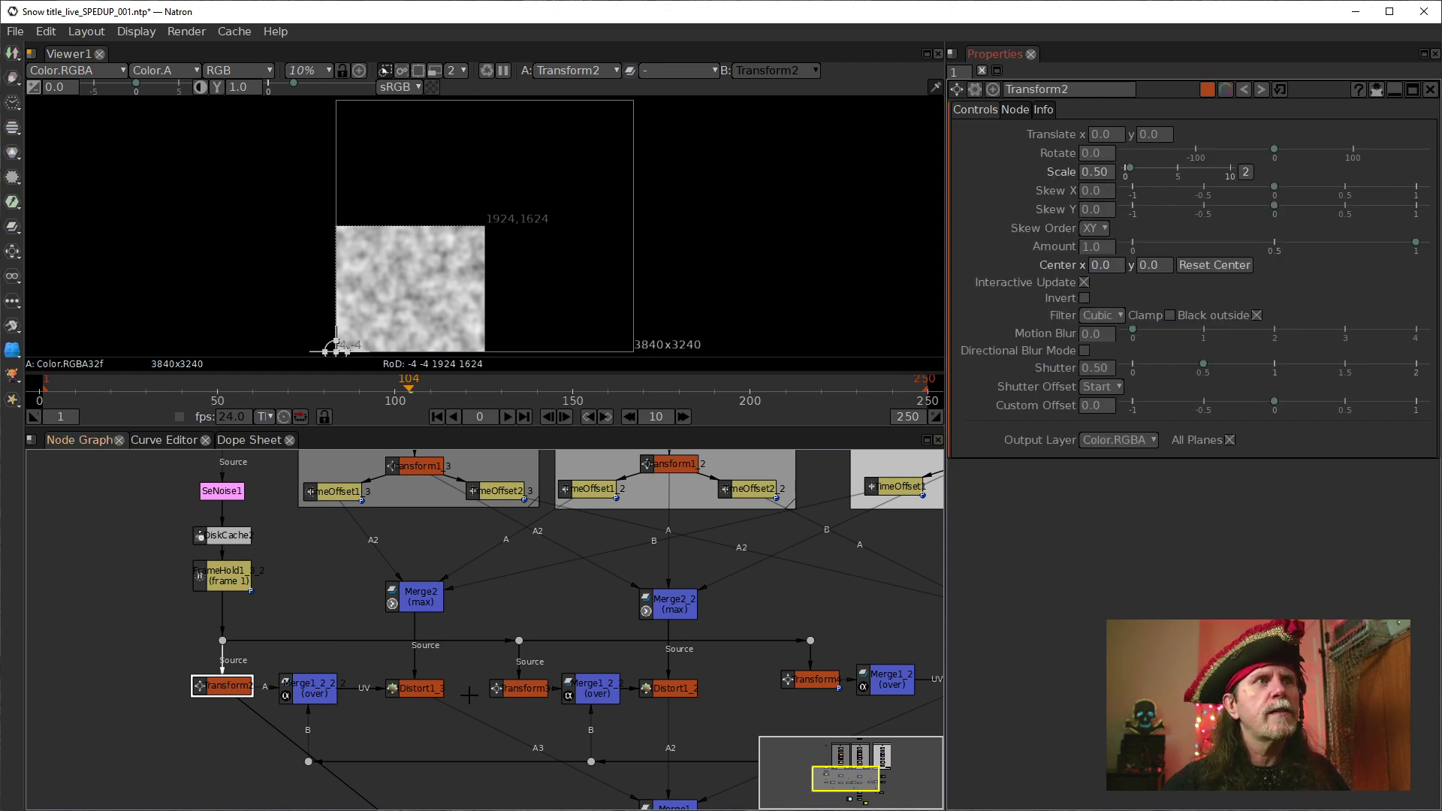
# View the output of Transform3 and open its settings
pyautogui.click(510, 696)
pyautogui.press('1')
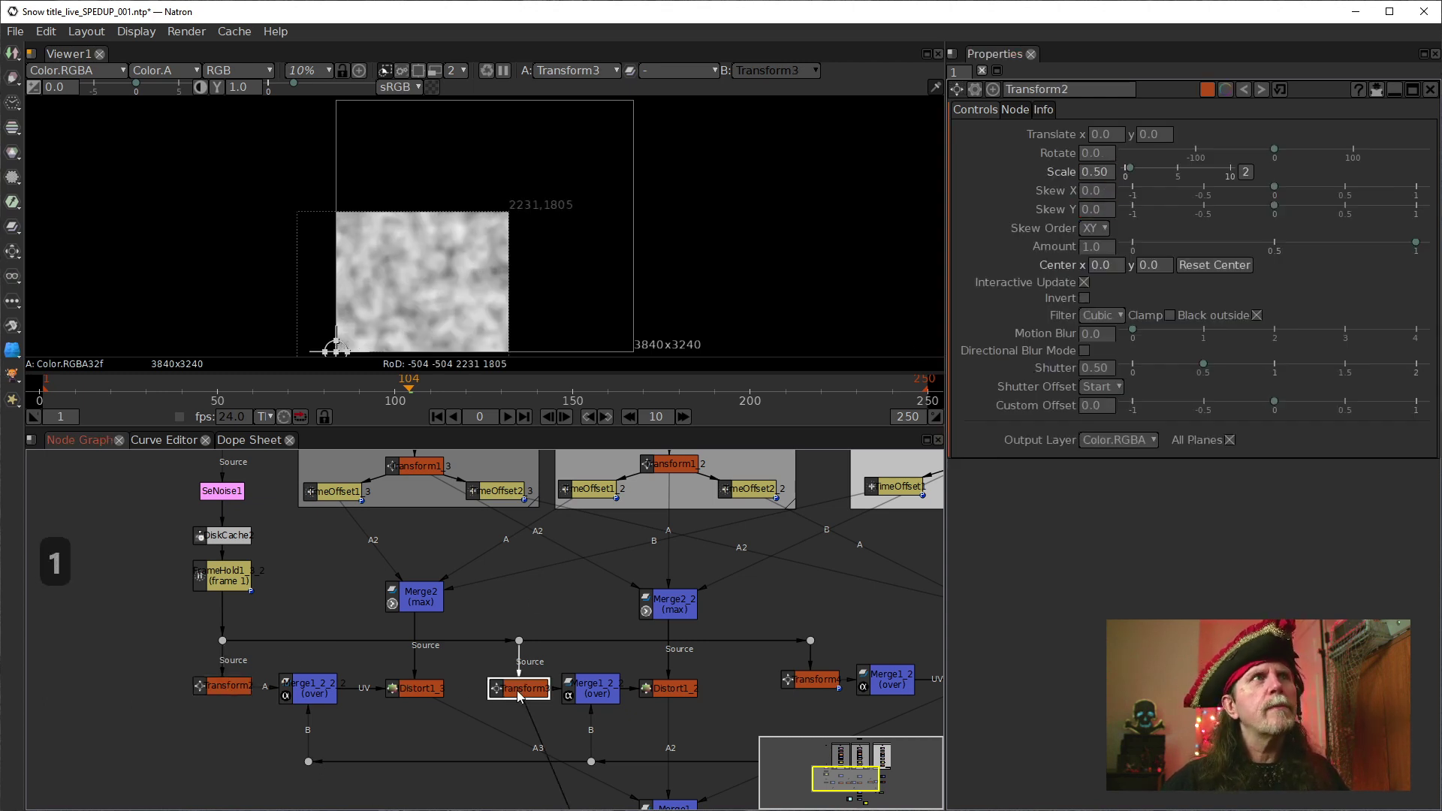
pyautogui.doubleClick(519, 696)
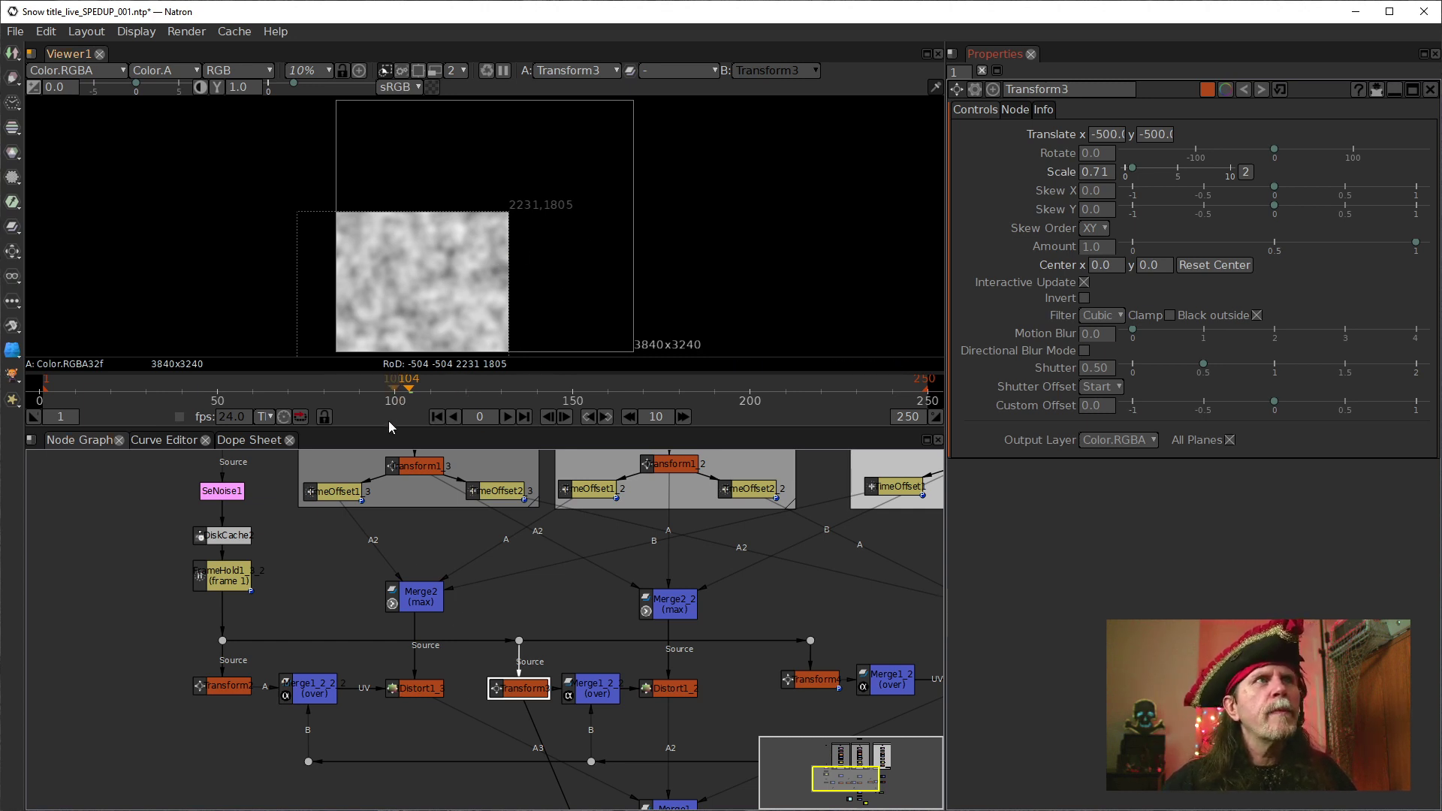
# Compare the outputs of Transform2 and Transform3, bringing Transform3's lower offset corner into the viewer
pyautogui.click(227, 687)
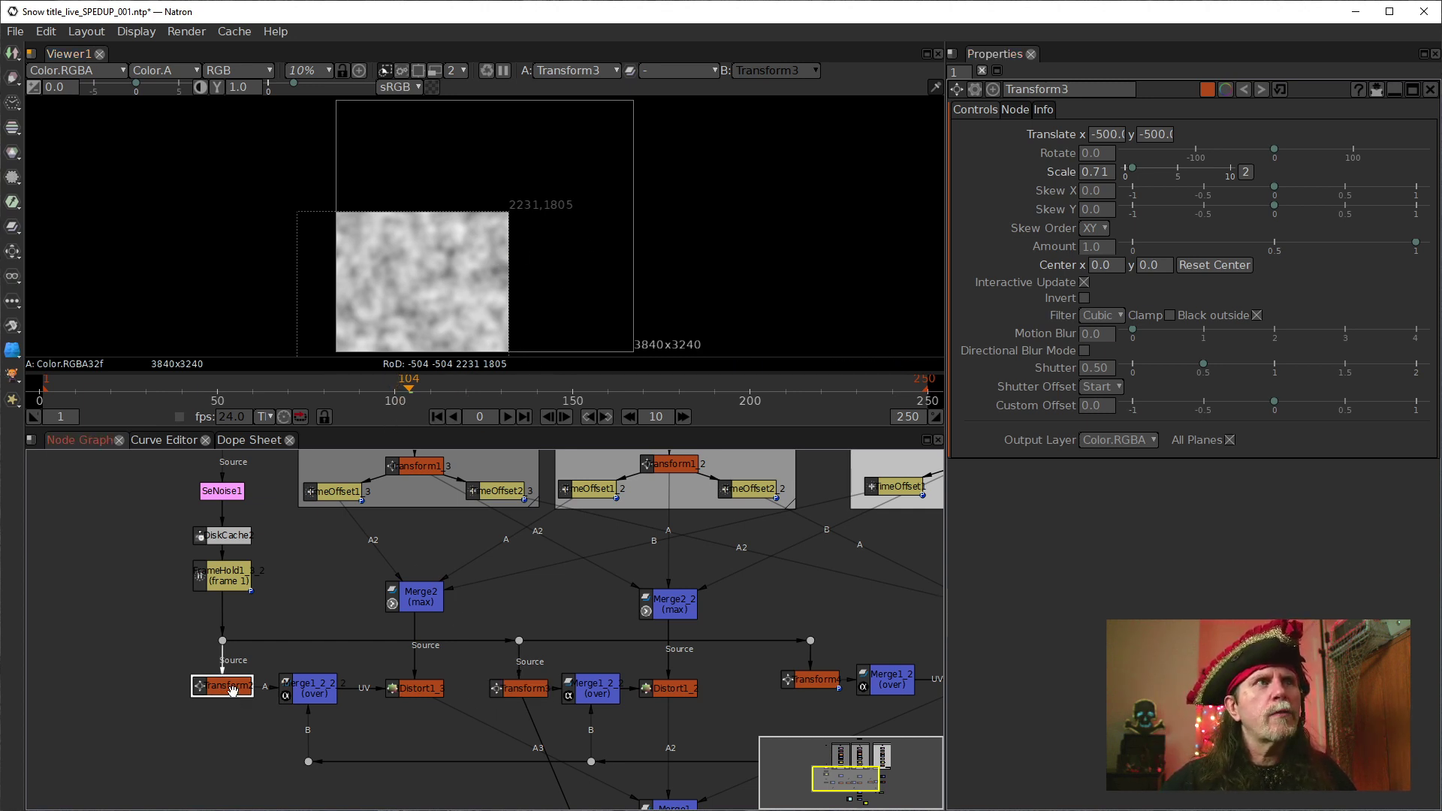
pyautogui.press('1')
pyautogui.click(516, 686)
pyautogui.press('1')
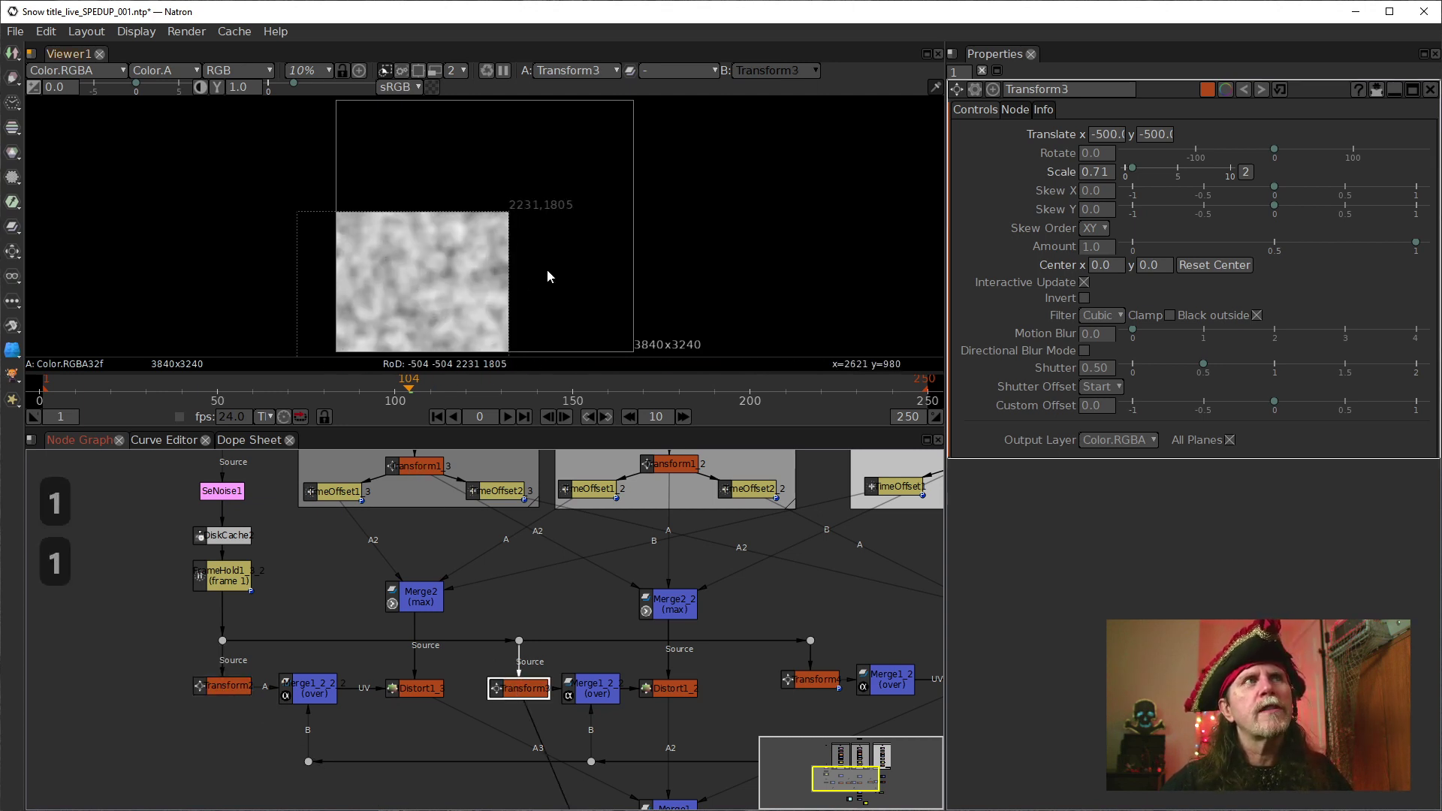
pyautogui.moveTo(556, 269); pyautogui.dragTo(570, 196)
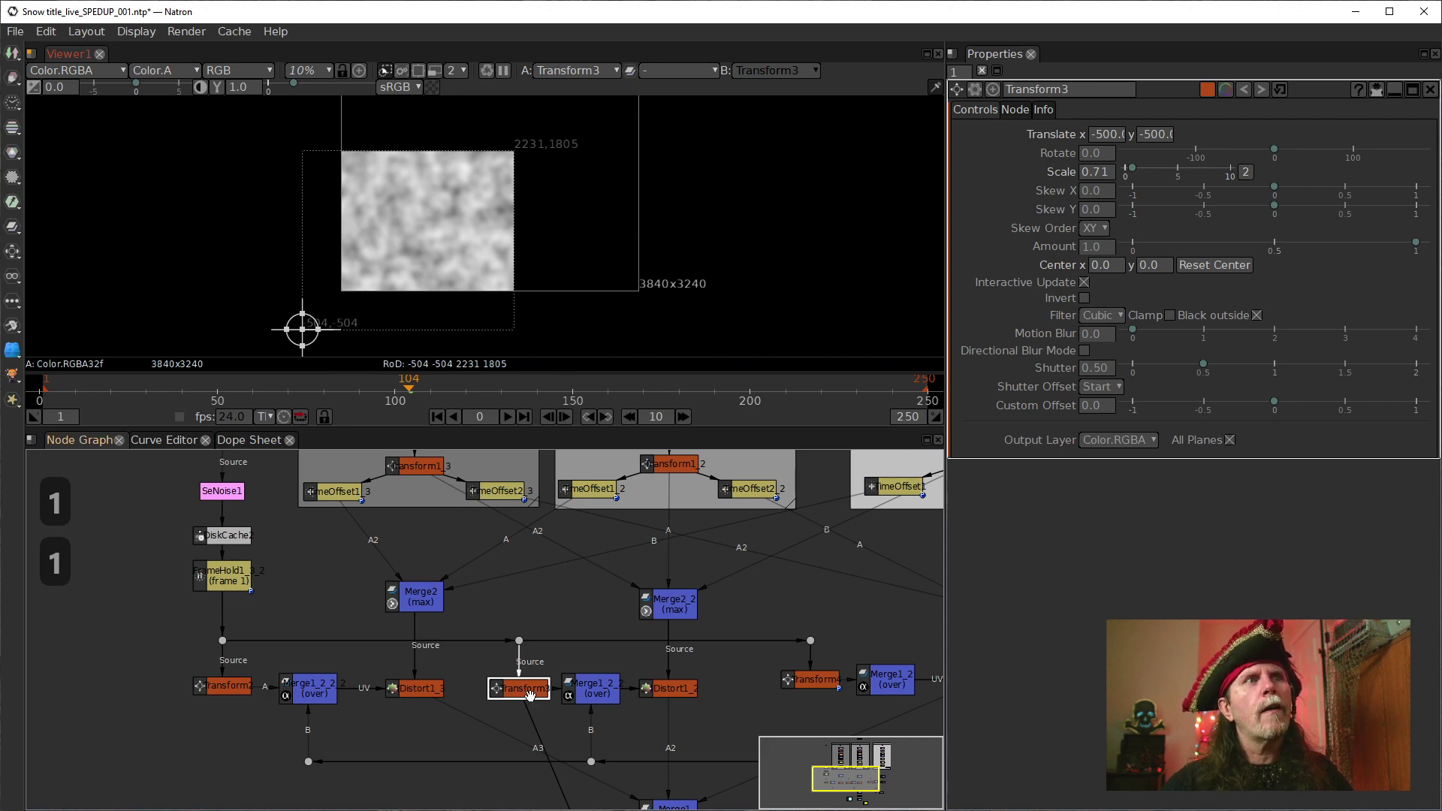
# Inspect Transform3's X and Y translation and Transform2's center coordinates
pyautogui.click(1104, 135)
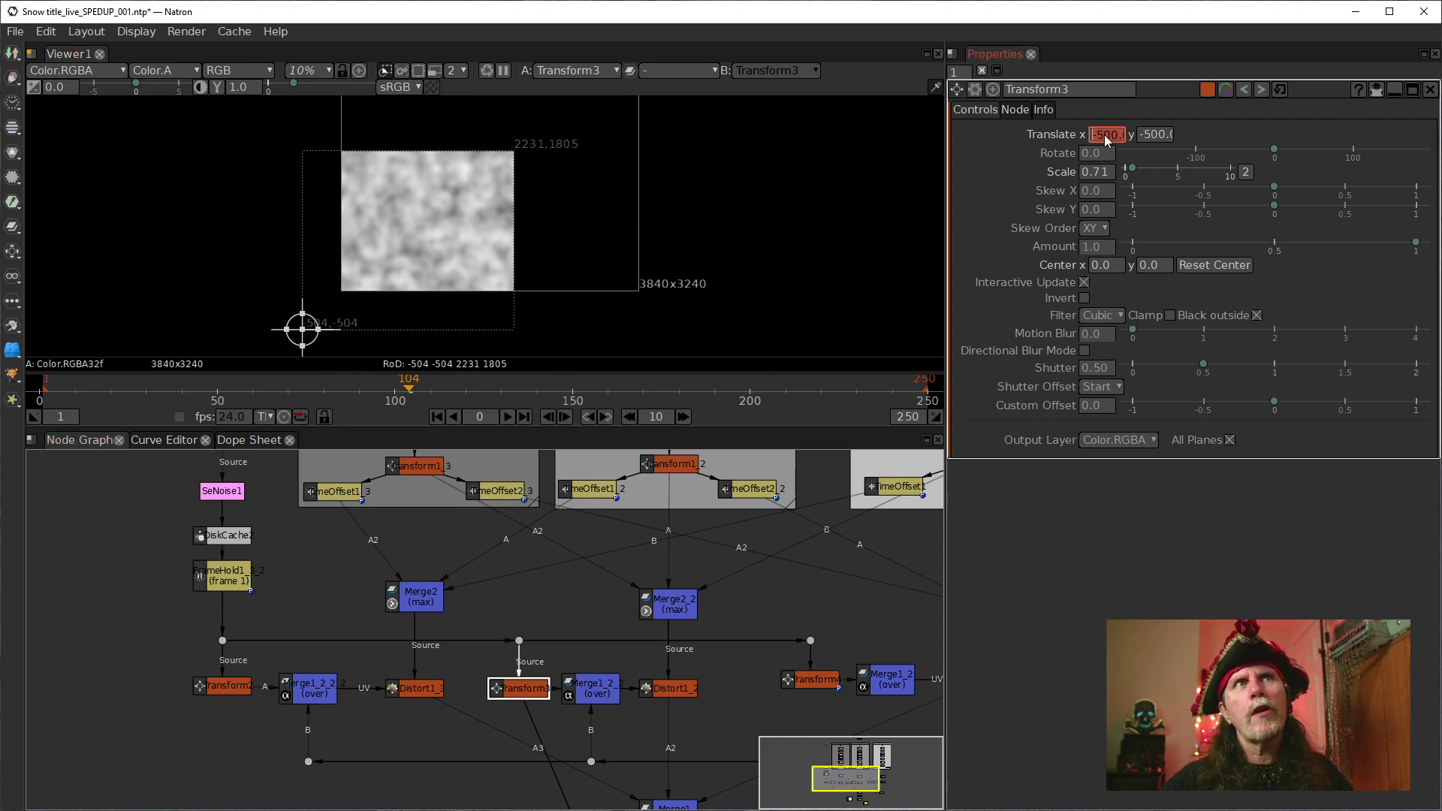
pyautogui.click(1154, 136)
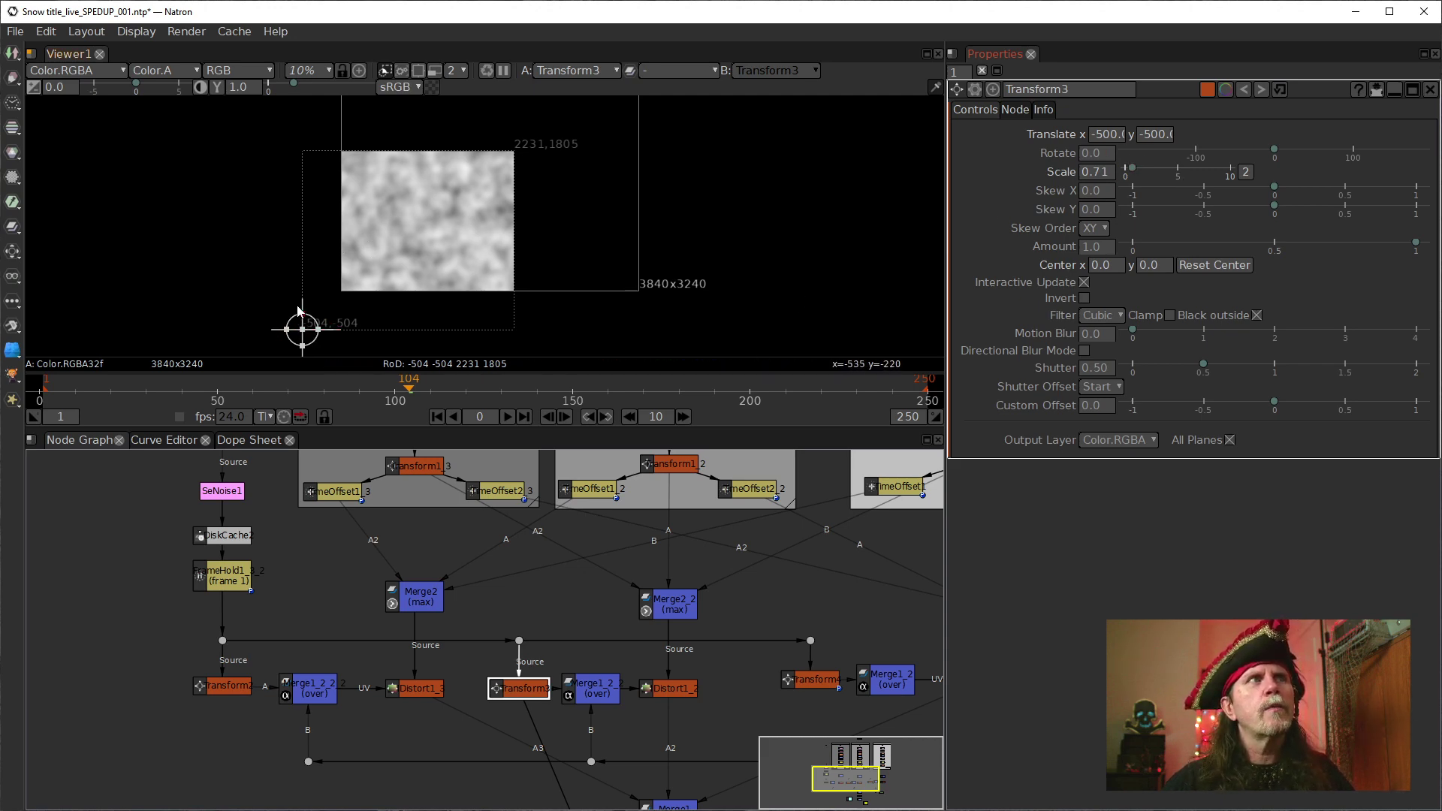
pyautogui.click(216, 684)
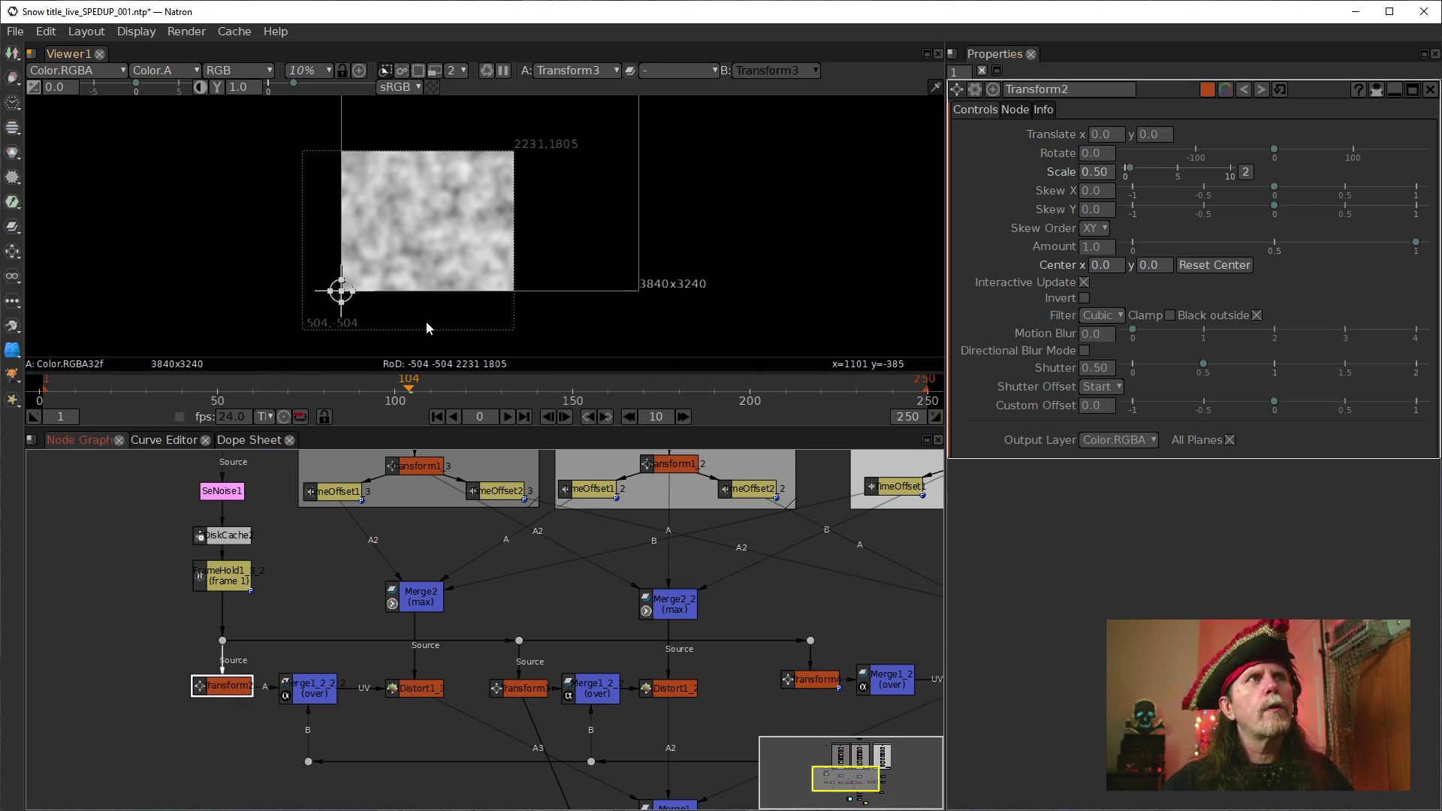
pyautogui.click(1118, 267)
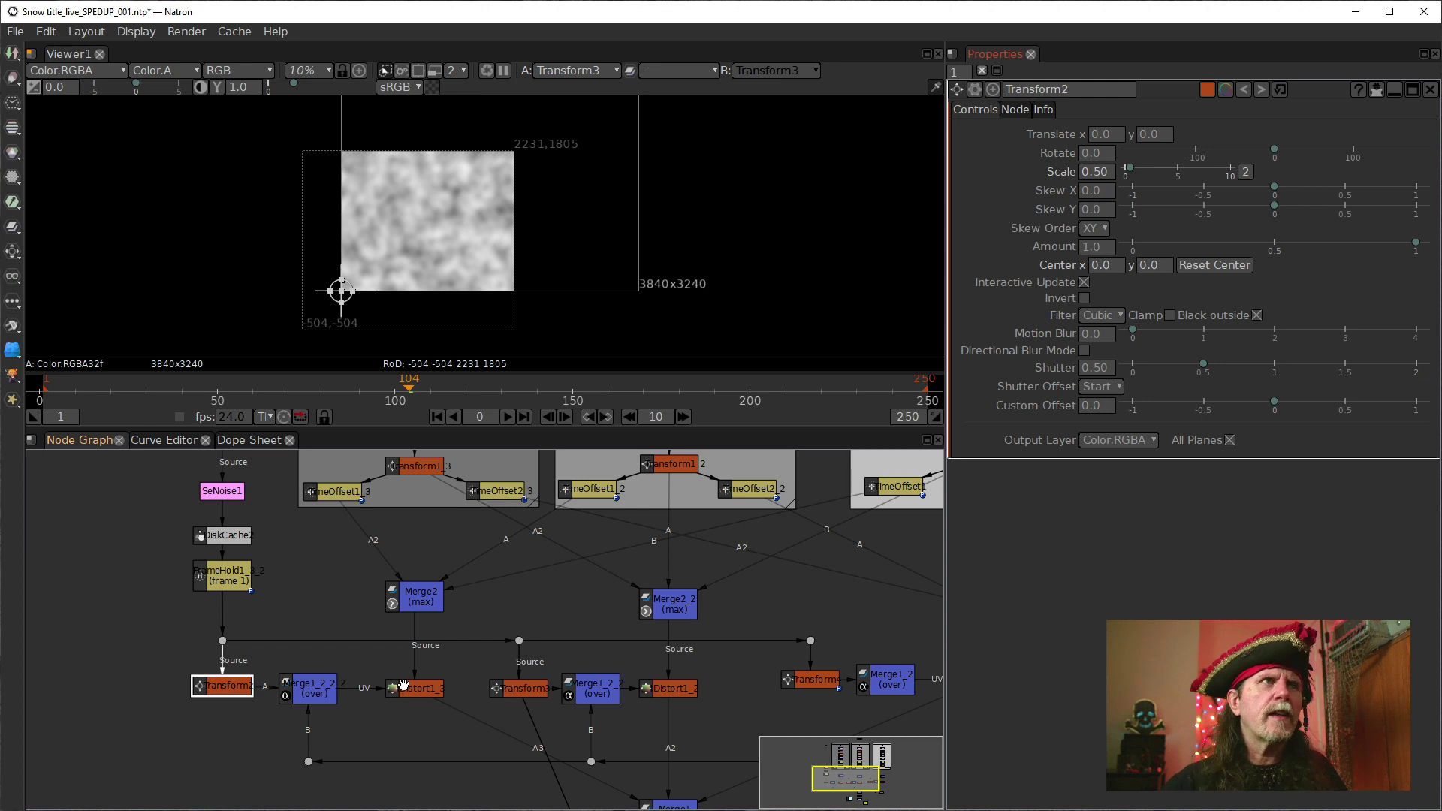
# Show Transform3's output again and reopen its settings
pyautogui.click(524, 687)
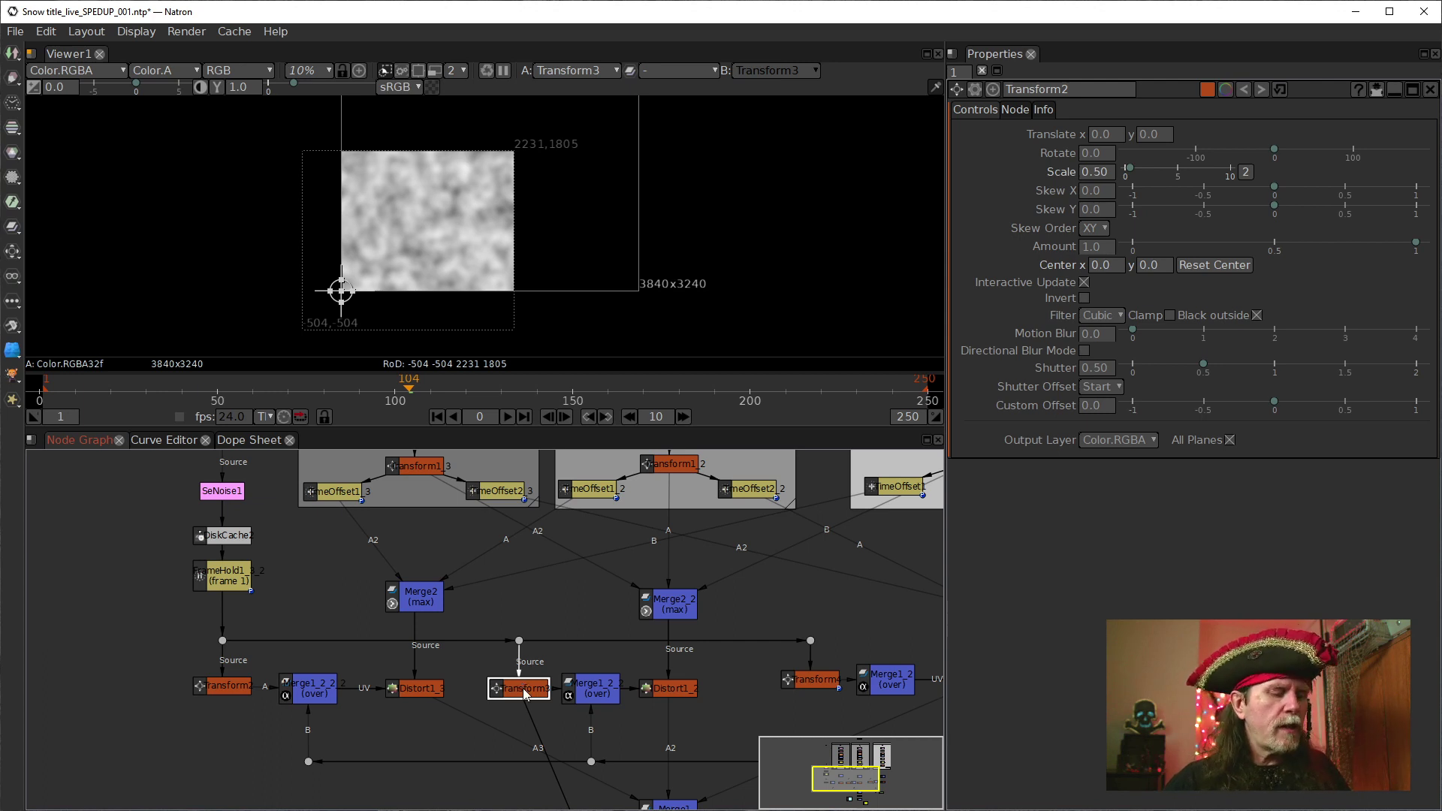
pyautogui.press('1')
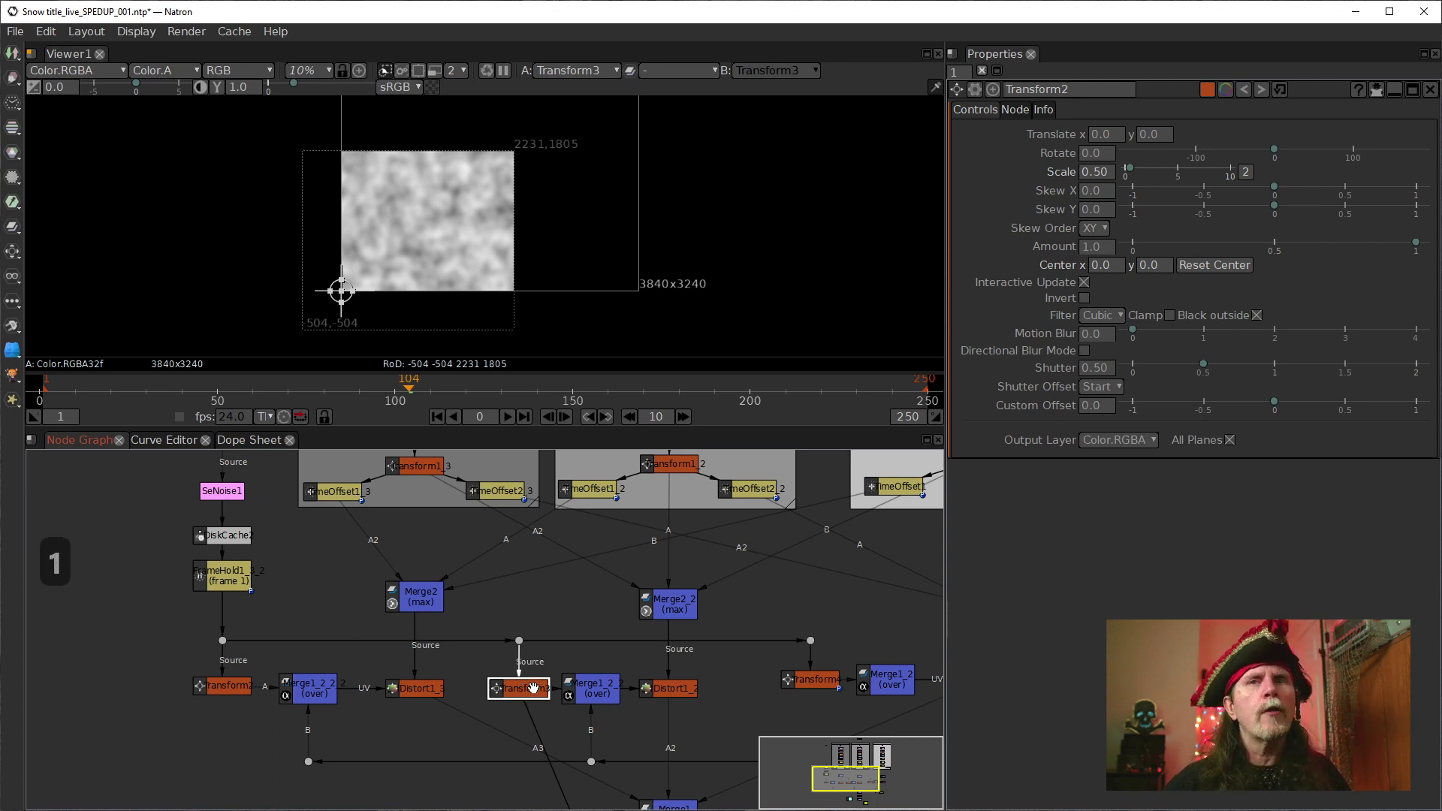
pyautogui.doubleClick(536, 693)
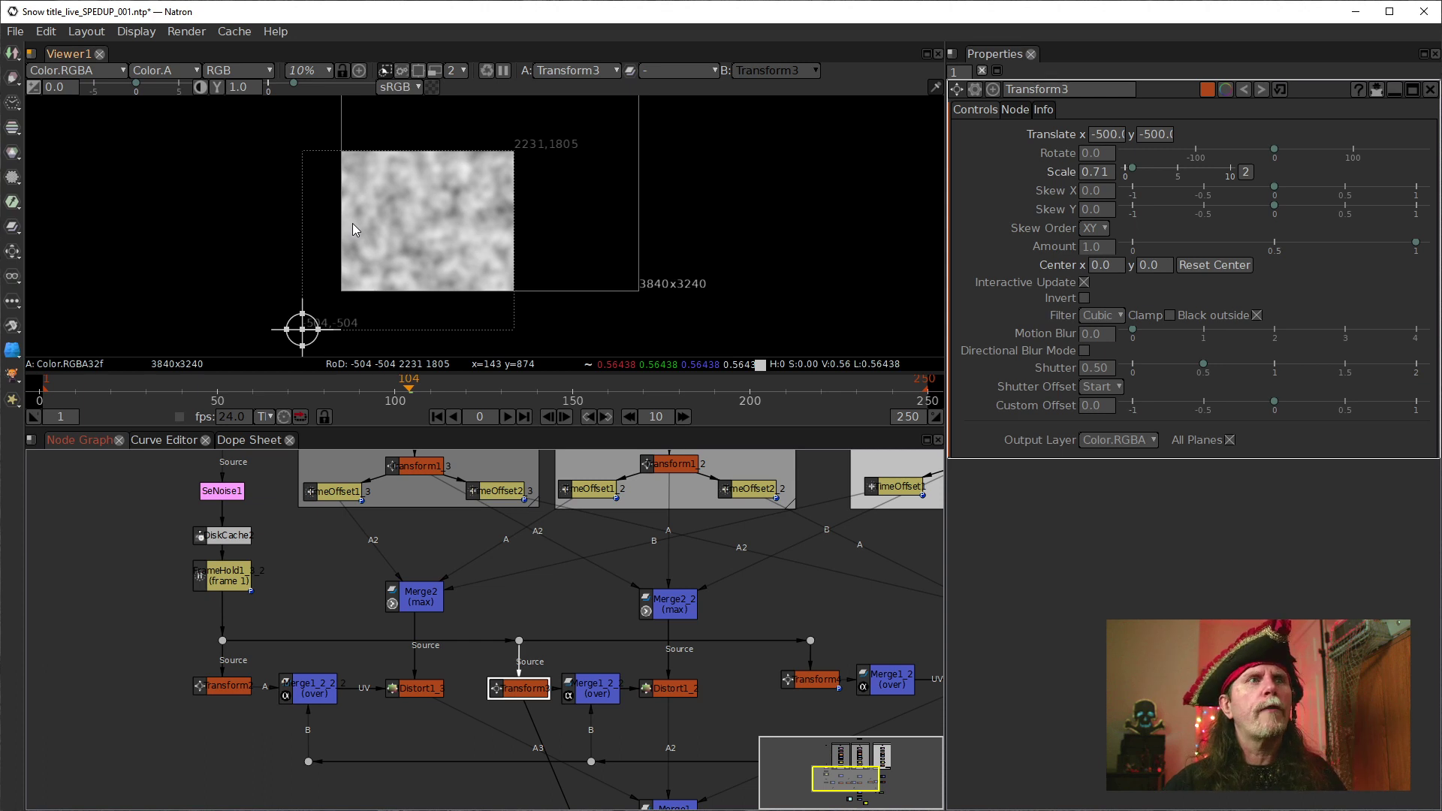
# View the outputs of the merge fed by Transform2 and the merge fed by Transform3
pyautogui.click(311, 686)
pyautogui.press('1')
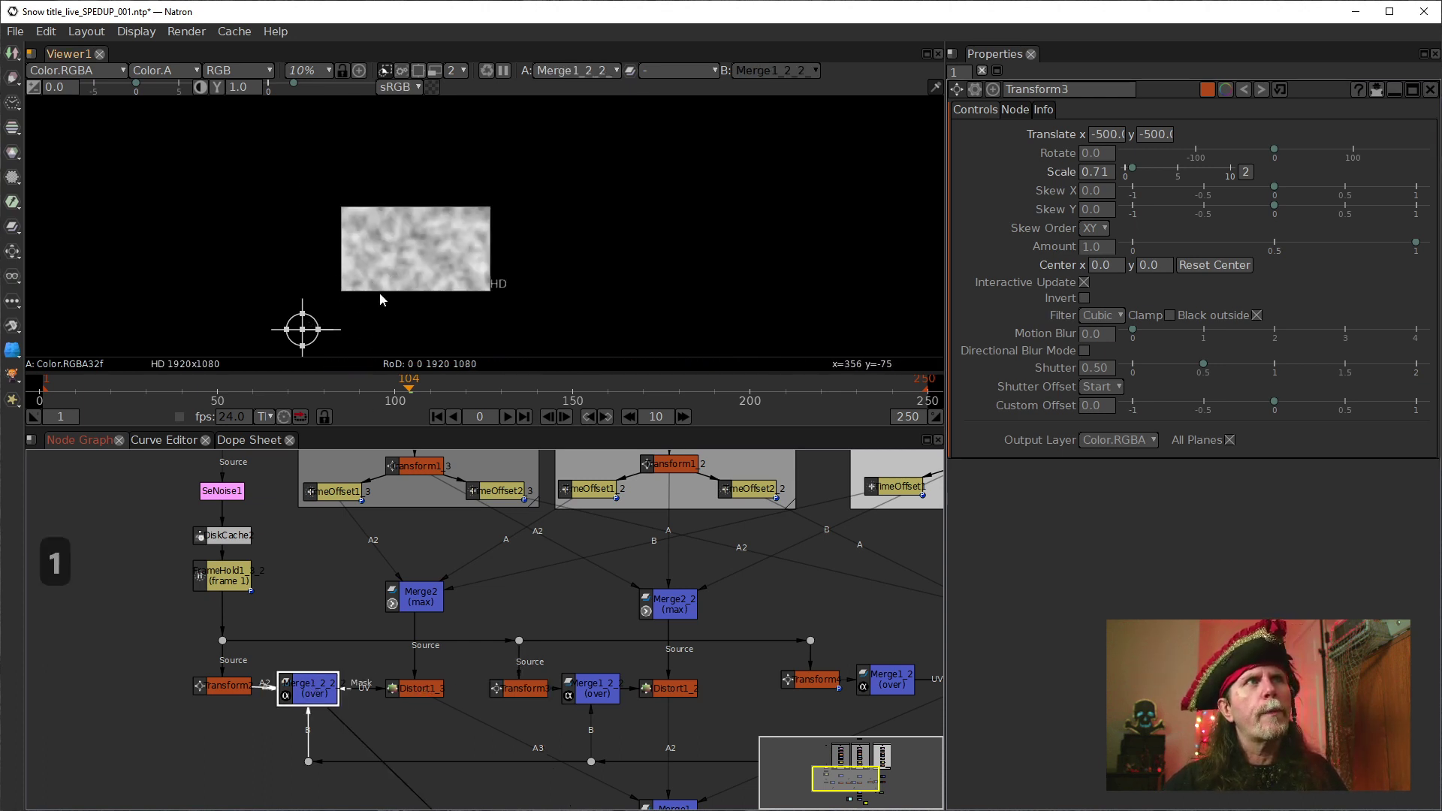
pyautogui.click(591, 688)
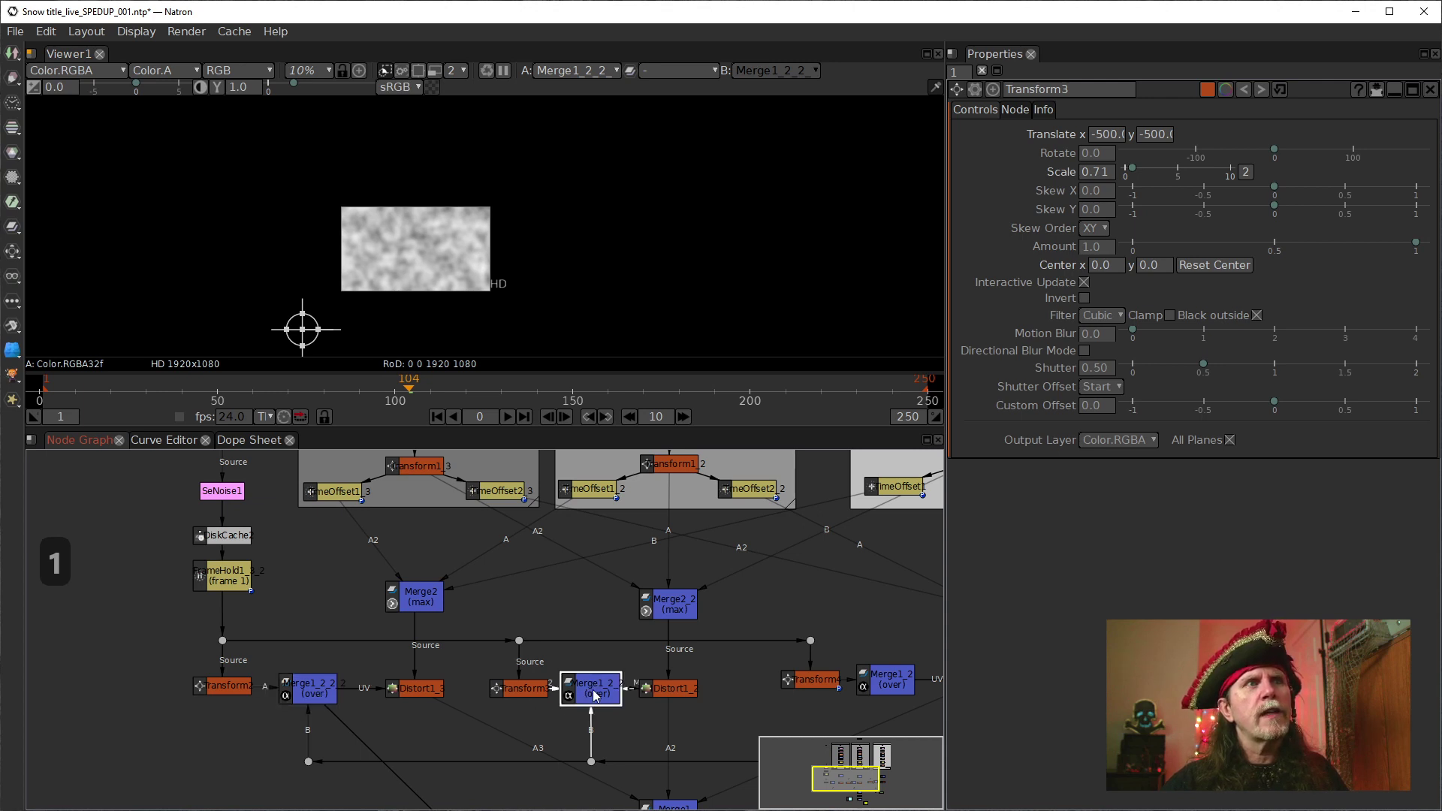
pyautogui.press('1')
# View the output of Constant2, which supplies the B input of the merges
pyautogui.moveTo(782, 706); pyautogui.dragTo(467, 632)
pyautogui.moveTo(652, 715); pyautogui.dragTo(675, 663)
pyautogui.click(651, 708)
pyautogui.press('1')
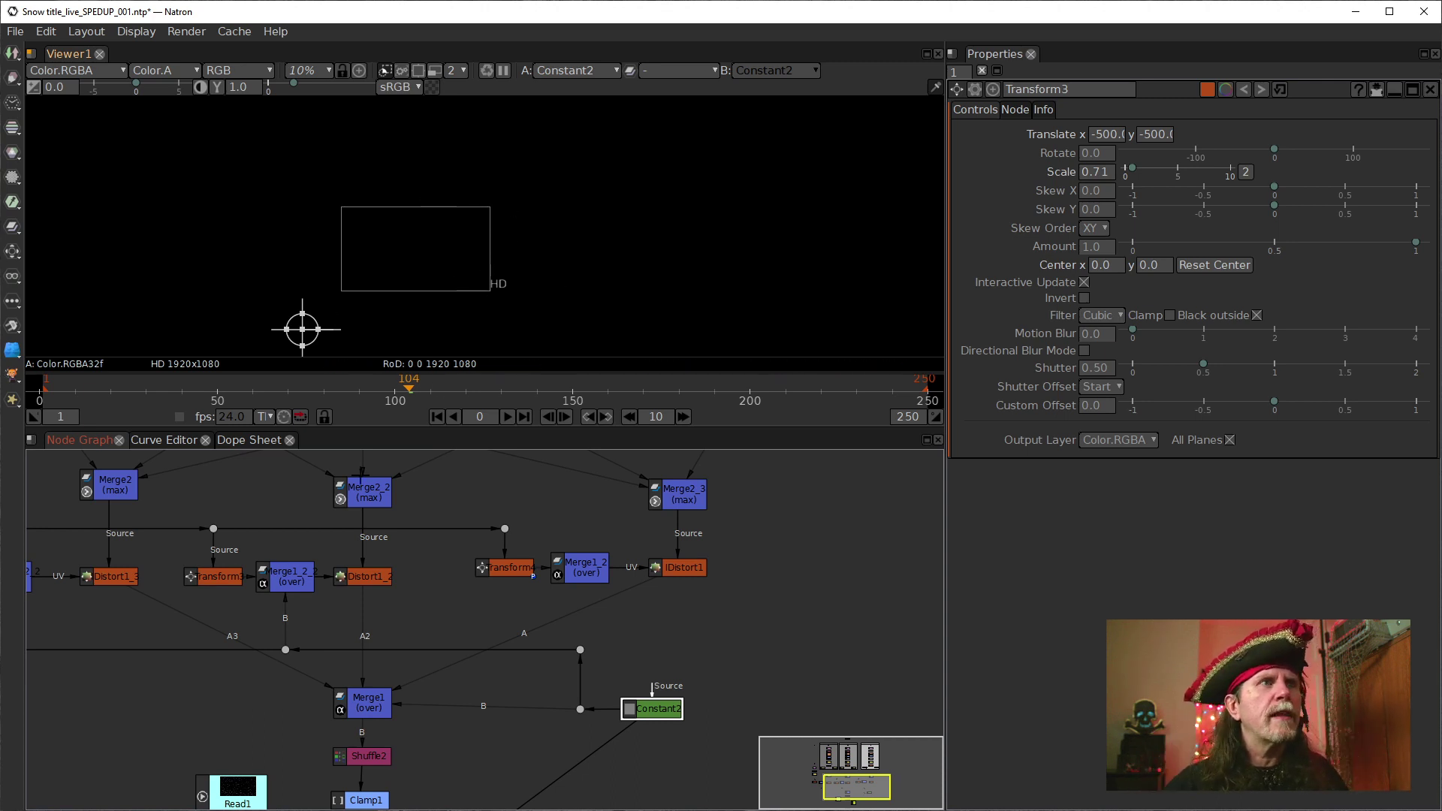
# Follow the Constant2 connection back to the merge fed by Transform2 and view that merge's output
pyautogui.moveTo(293, 649); pyautogui.dragTo(552, 653)
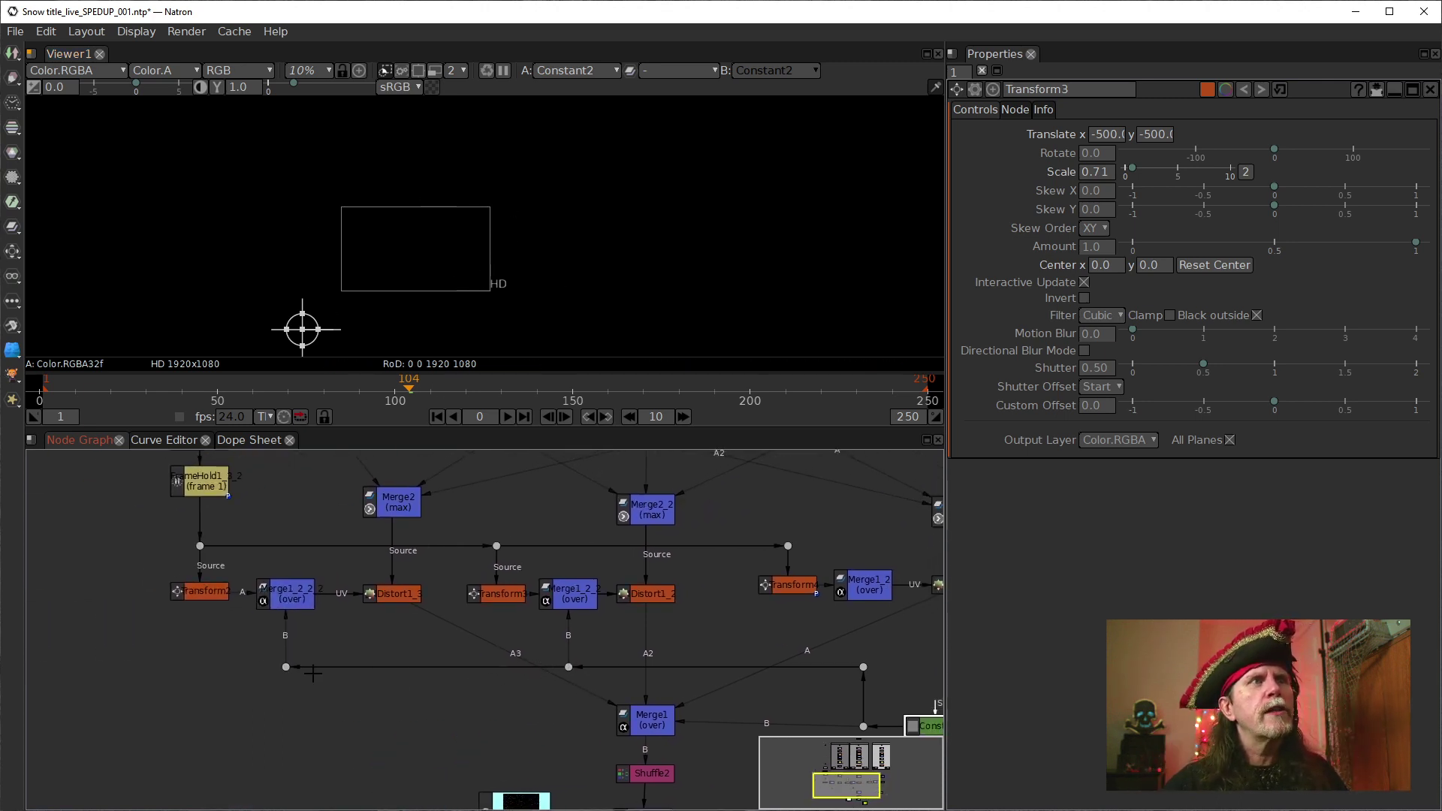
pyautogui.click(292, 590)
pyautogui.press('1')
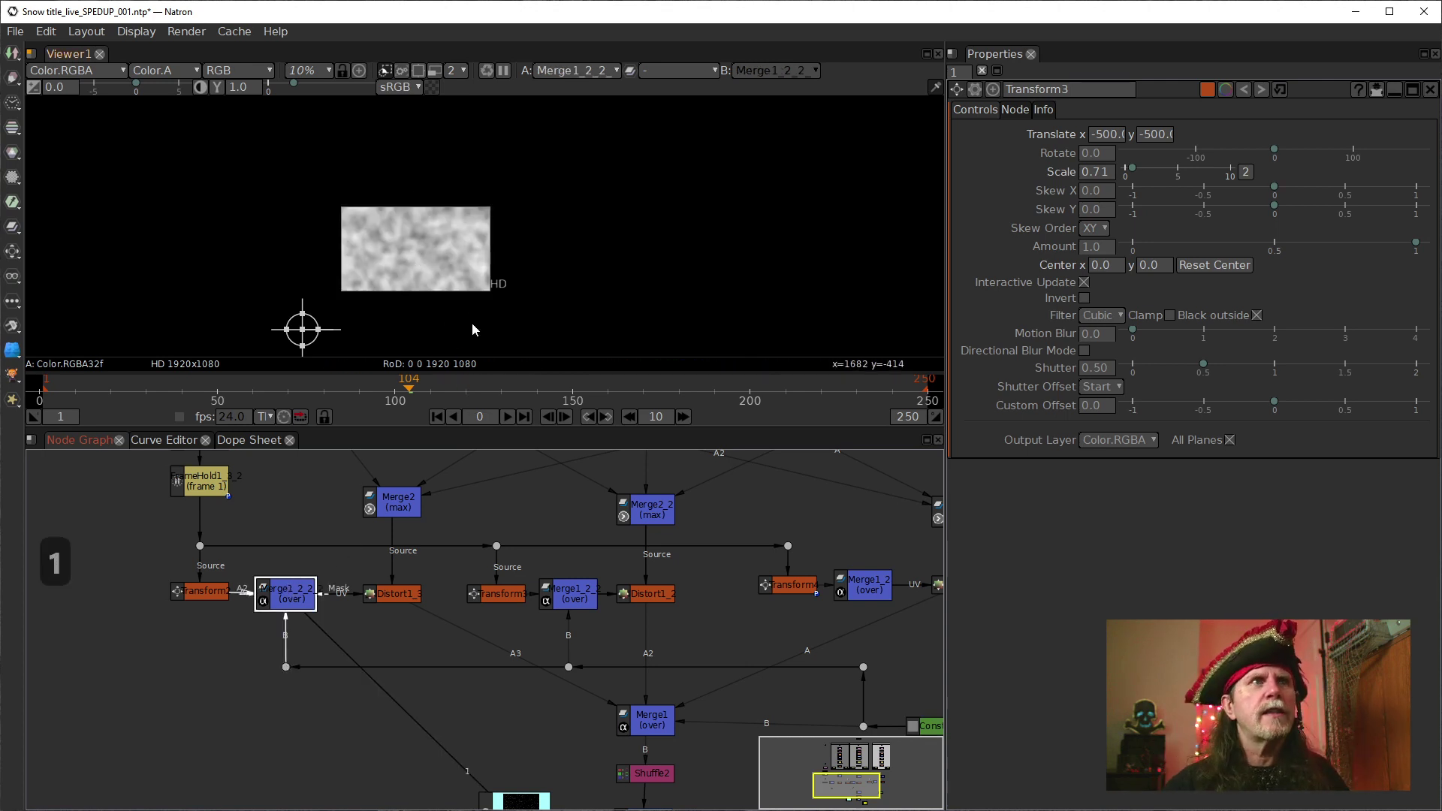
# View the output of IDistort1_3, fed by the Transform2 merge, and the output of Transform3
pyautogui.moveTo(703, 645); pyautogui.dragTo(635, 652)
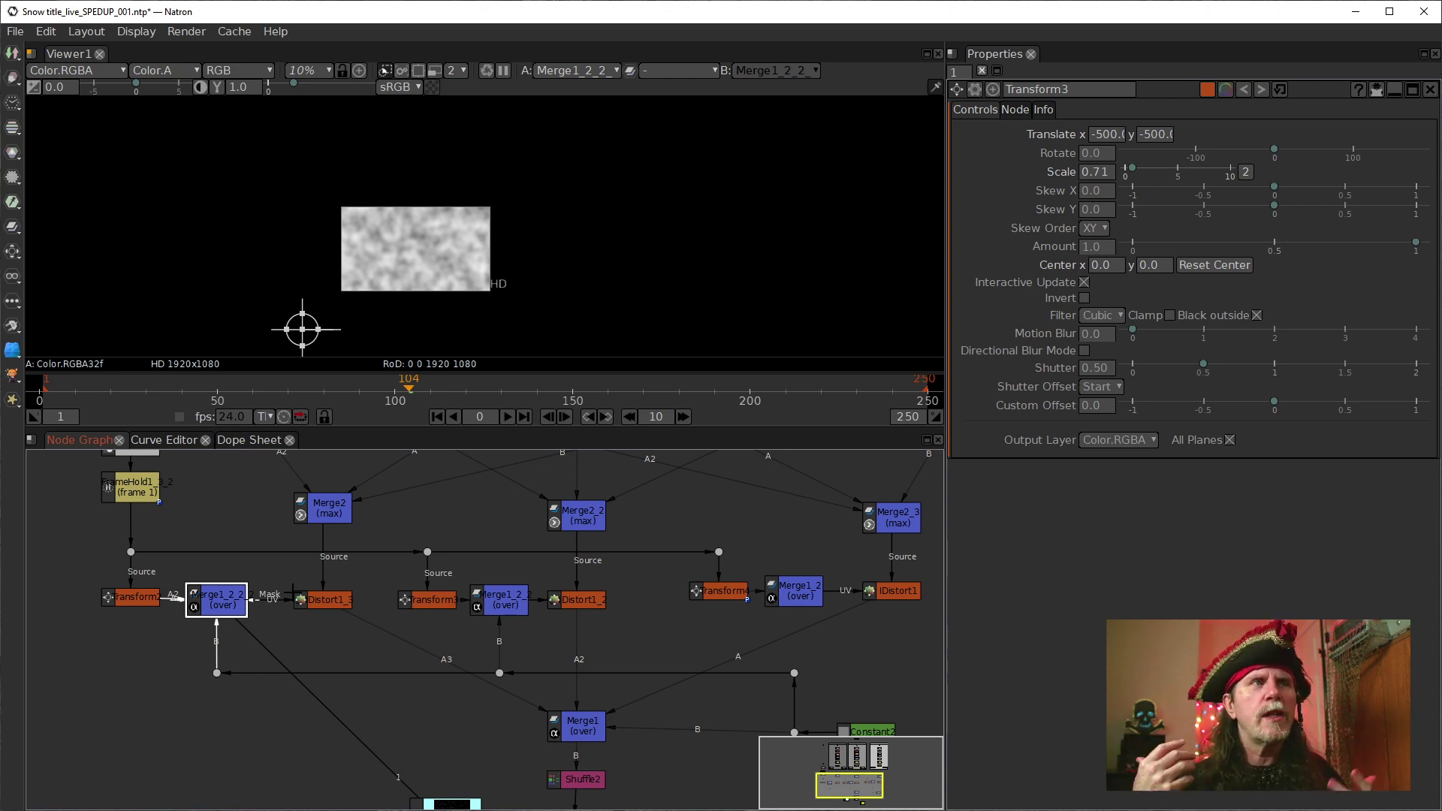
pyautogui.click(322, 601)
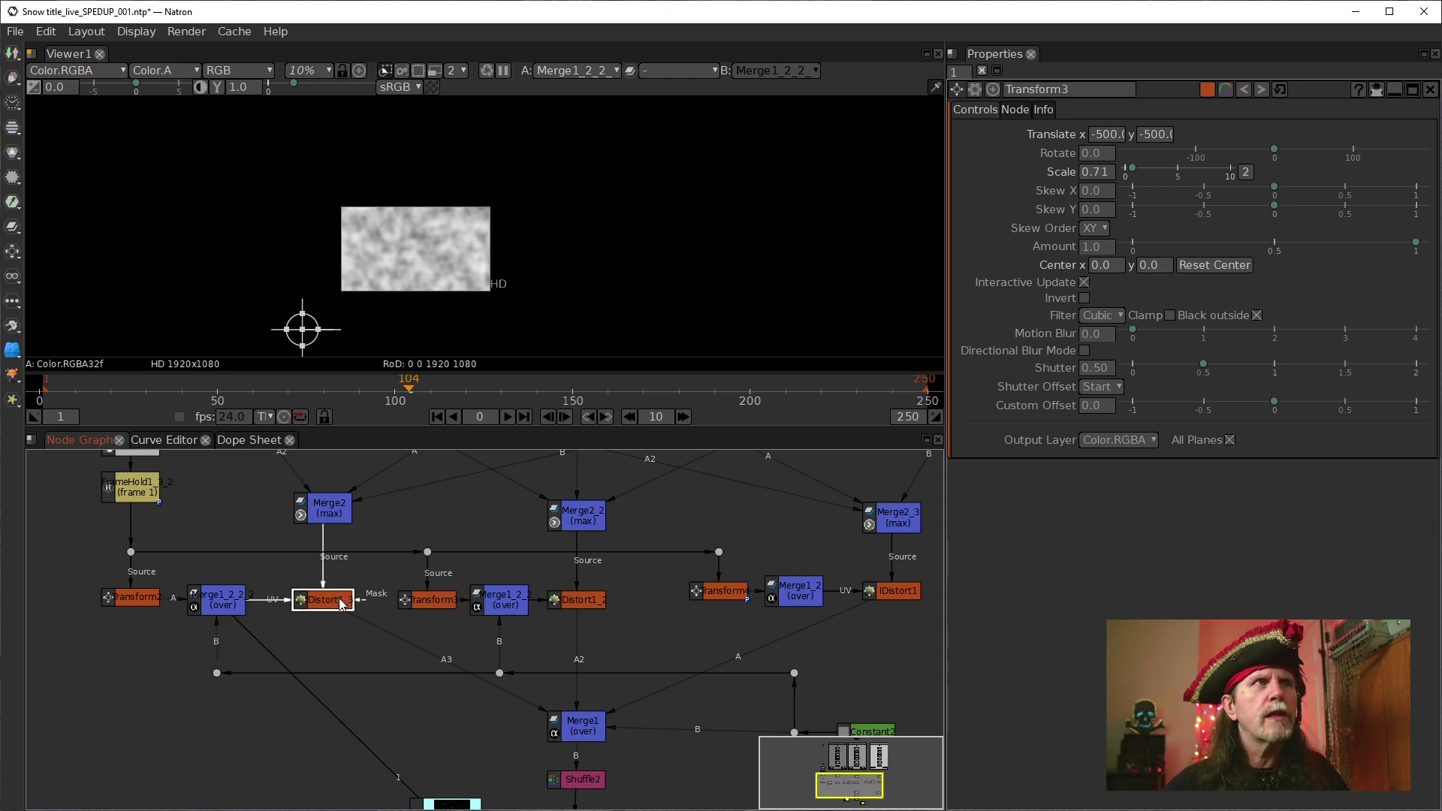
pyautogui.press('1')
pyautogui.click(503, 653)
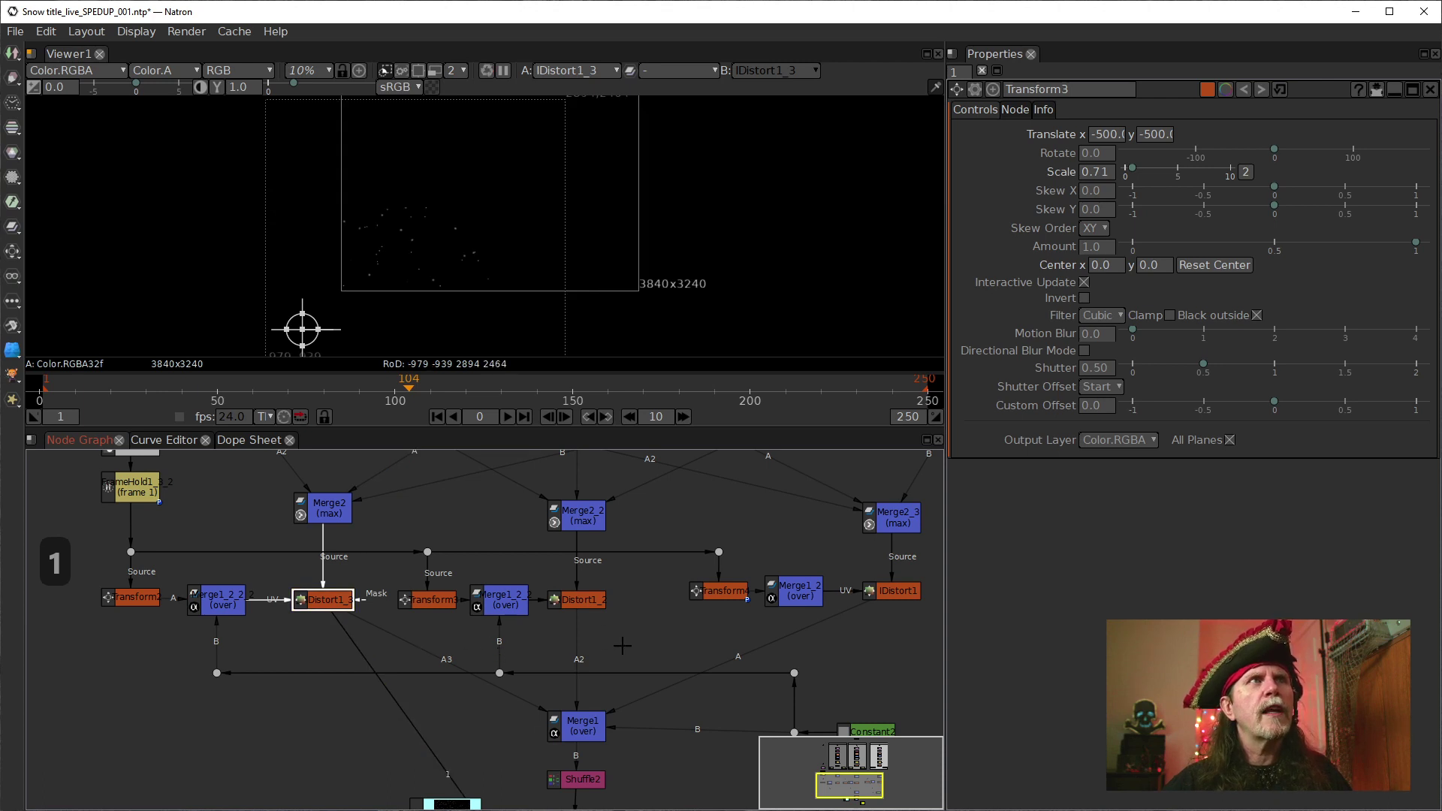
pyautogui.moveTo(650, 640); pyautogui.dragTo(620, 644)
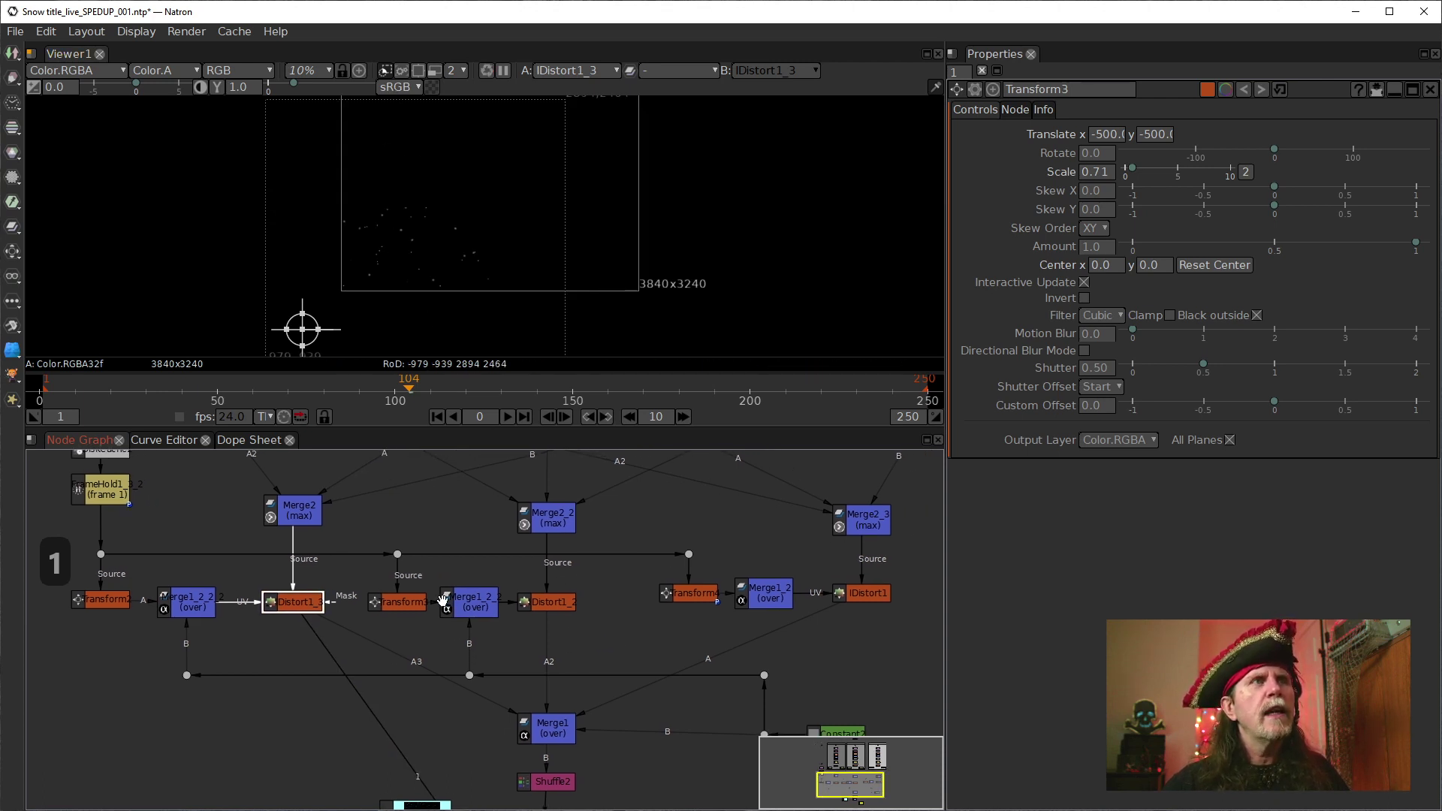
pyautogui.click(399, 601)
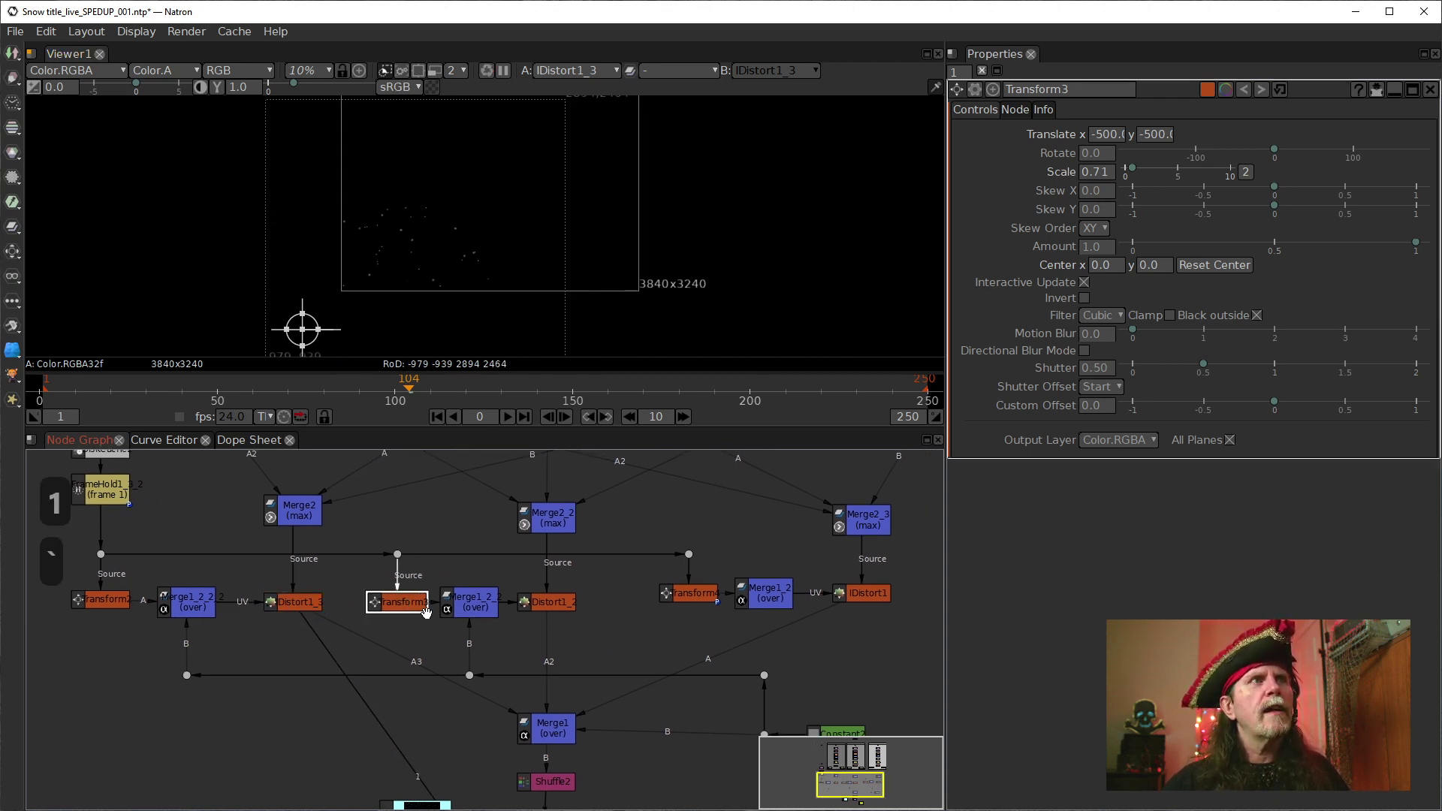
pyautogui.press('1')
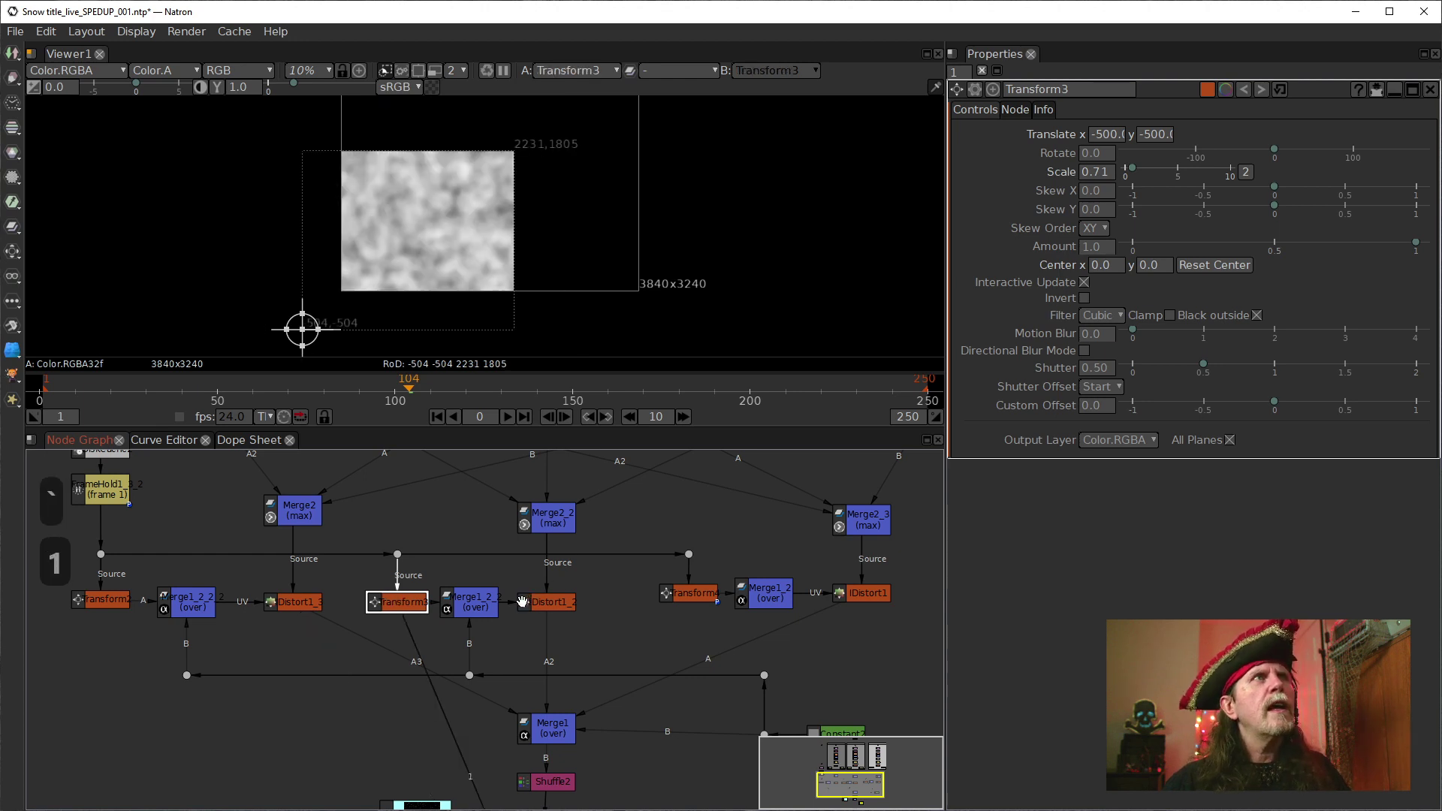
# View the output of Transform4 and open its settings
pyautogui.moveTo(723, 643); pyautogui.dragTo(650, 674)
pyautogui.click(676, 621)
pyautogui.click(608, 620)
pyautogui.press('1')
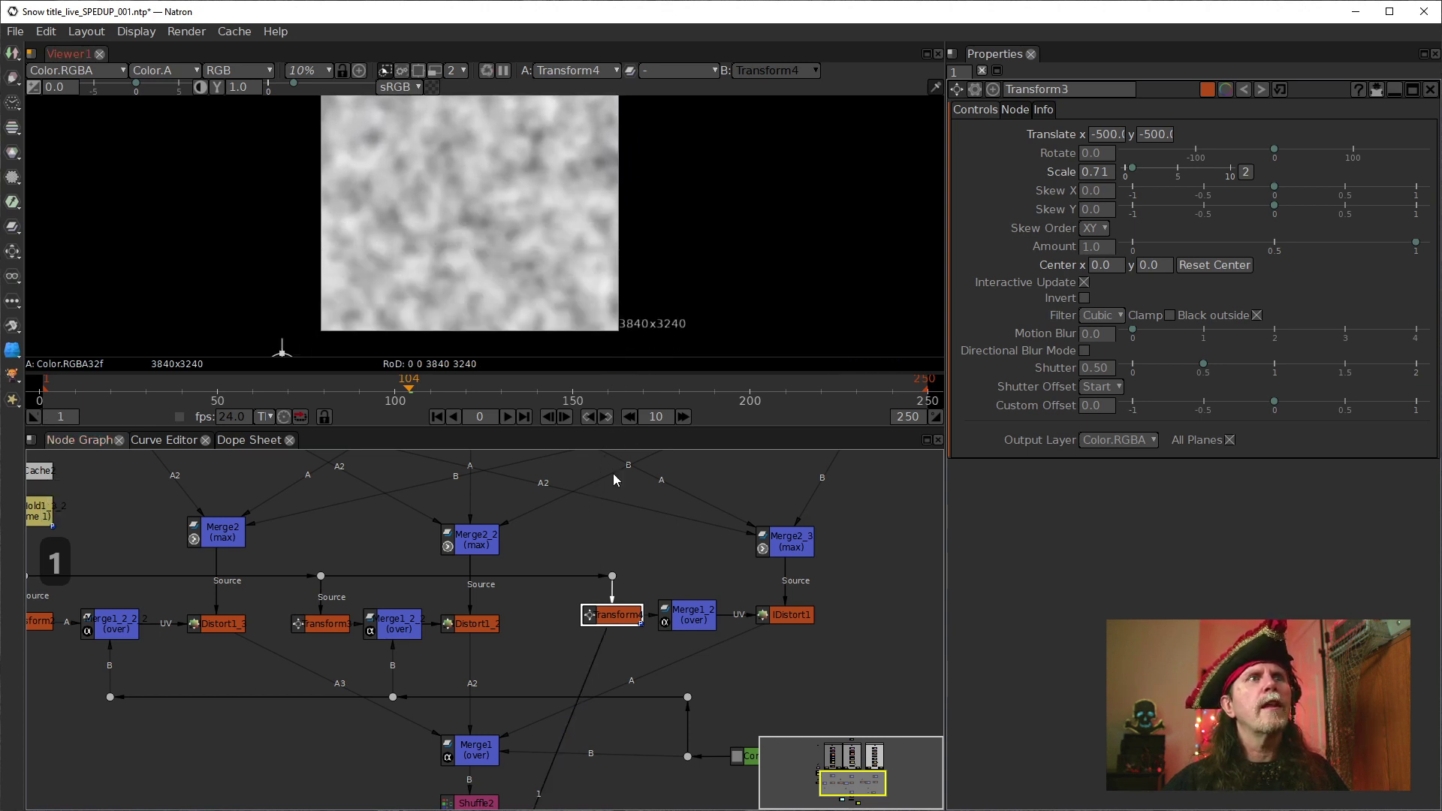
pyautogui.doubleClick(616, 614)
pyautogui.moveTo(467, 242); pyautogui.dragTo(498, 282)
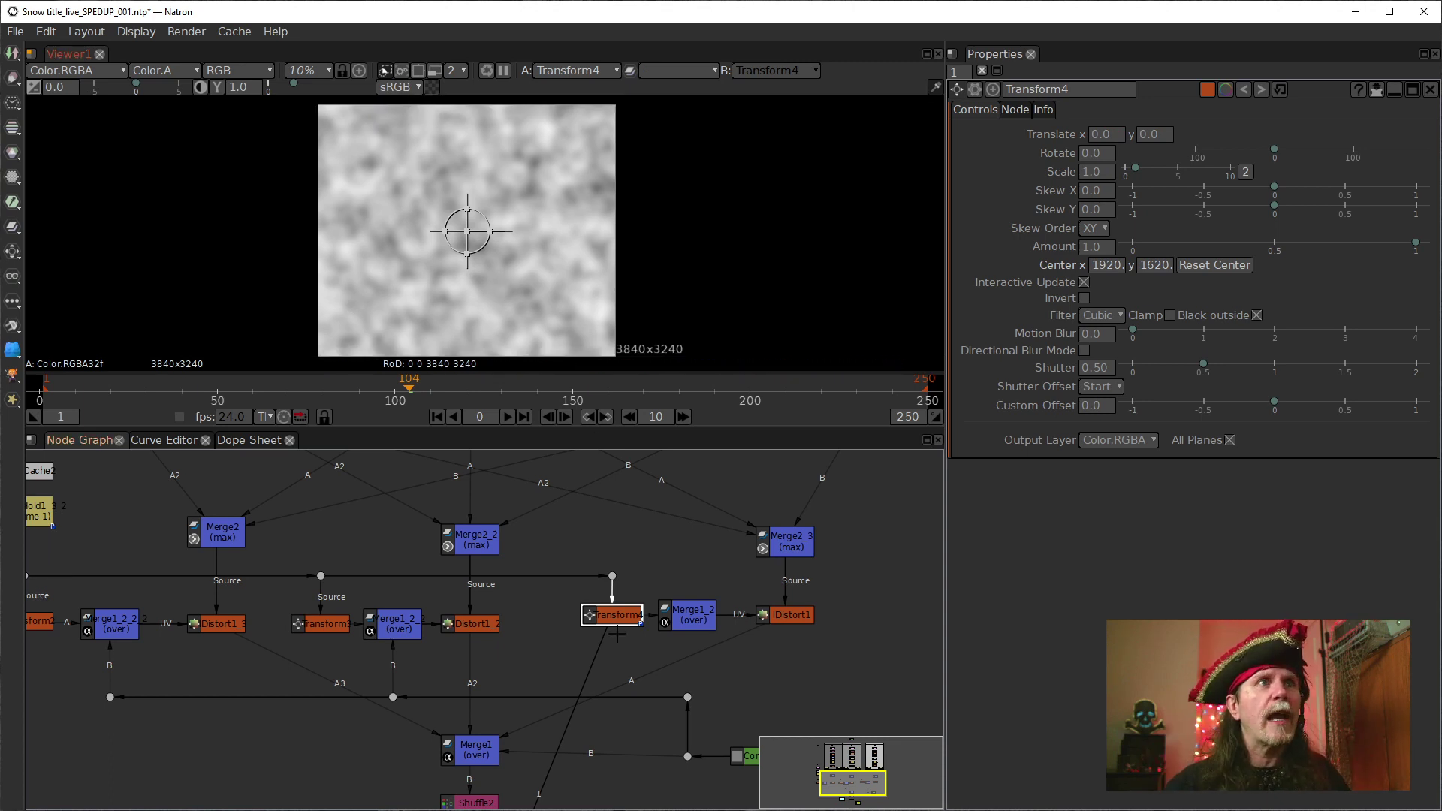
# View the output of the merge fed by Transform4 and the output of IDistort1
pyautogui.click(695, 619)
pyautogui.press('1')
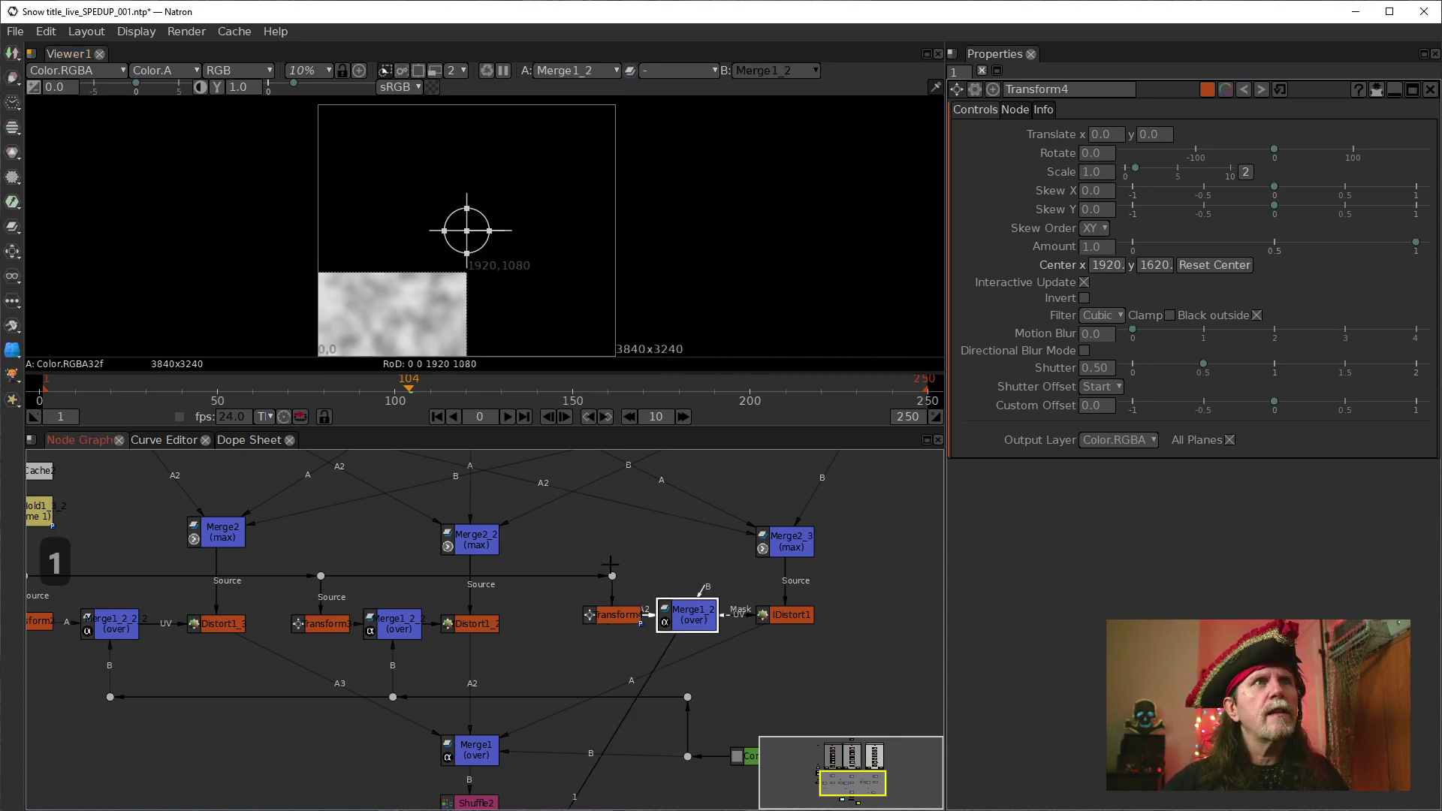
pyautogui.click(788, 617)
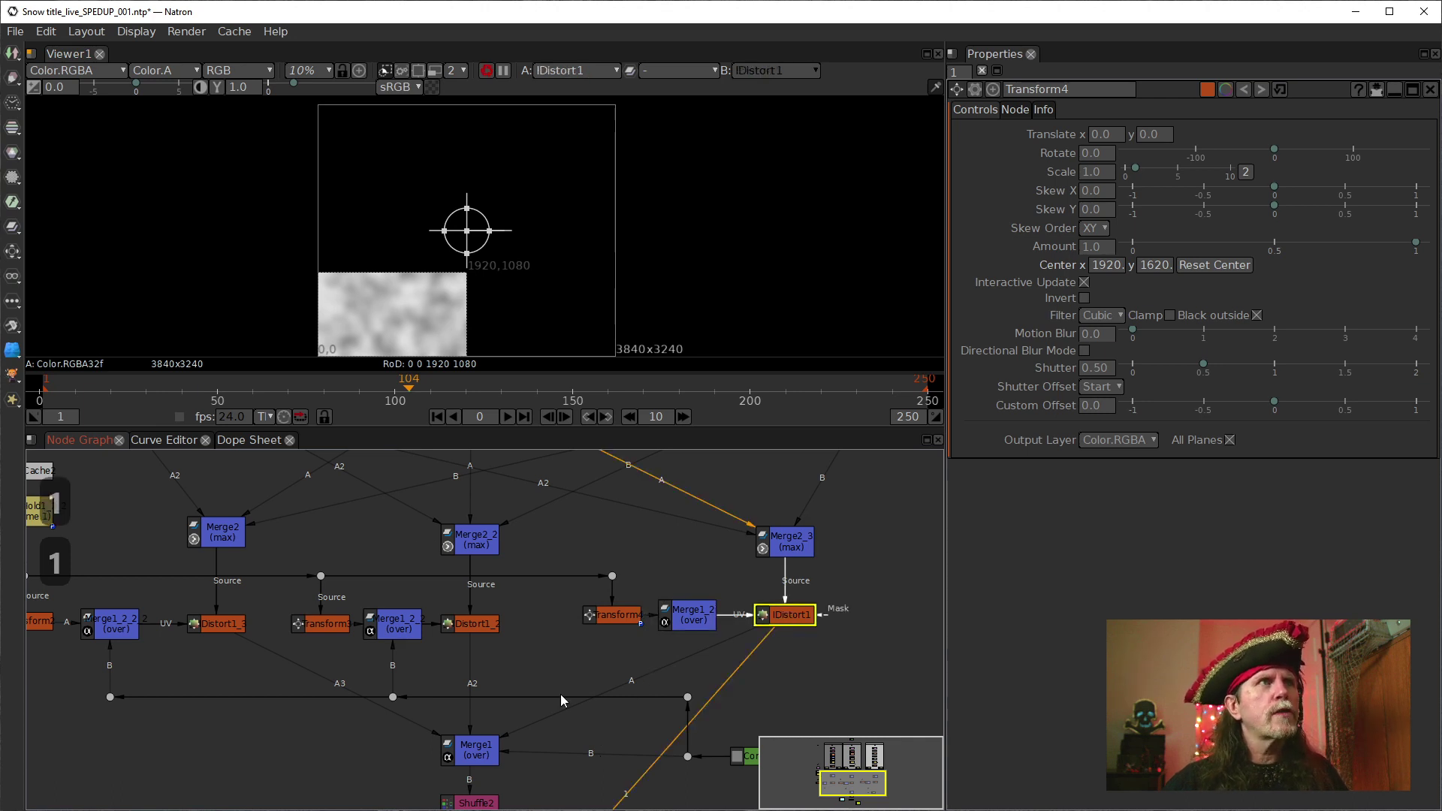
pyautogui.press('1')
# View the Clamp1 output and fit the HD frame in the viewer
pyautogui.scroll(-5, 563, 579)
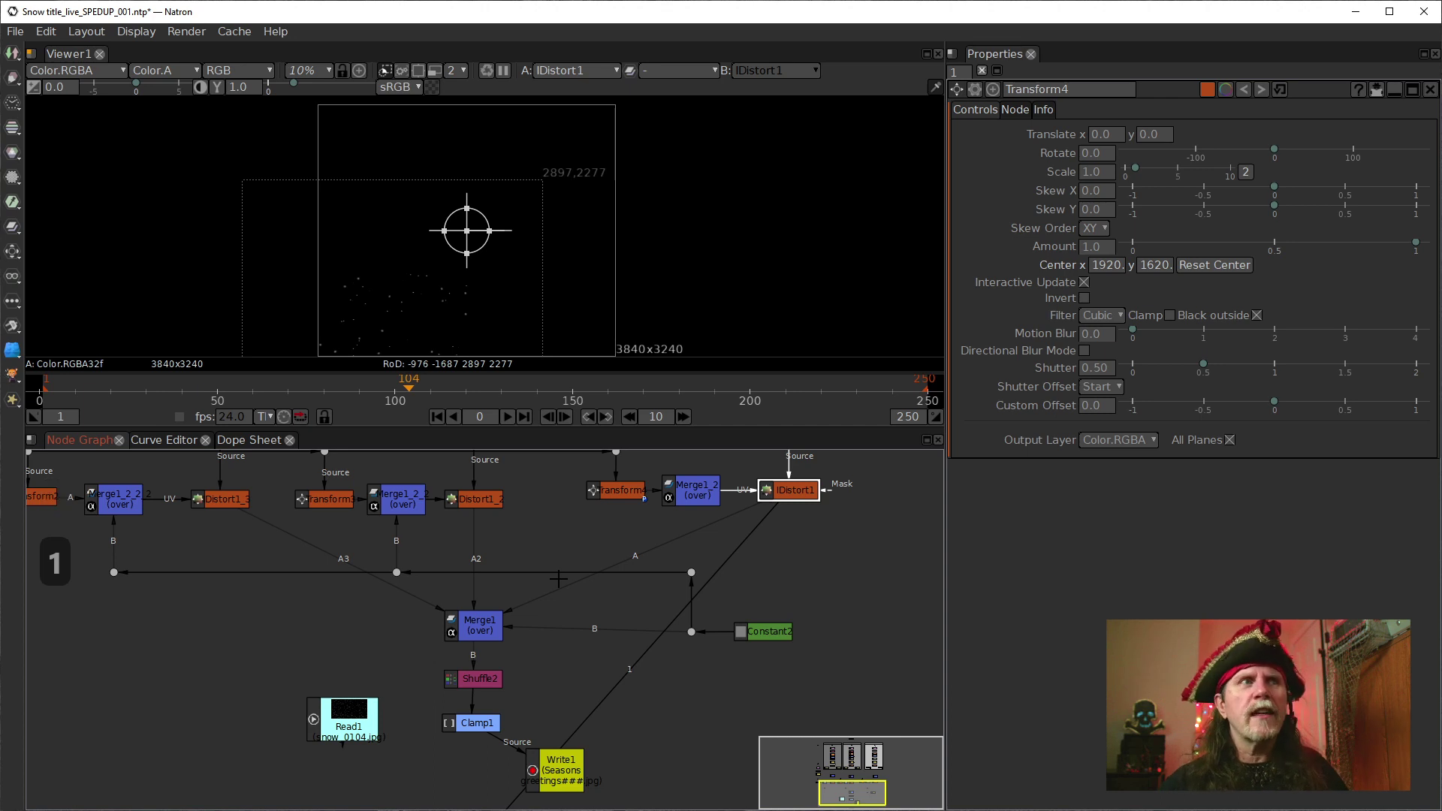
pyautogui.click(471, 720)
pyautogui.press('1')
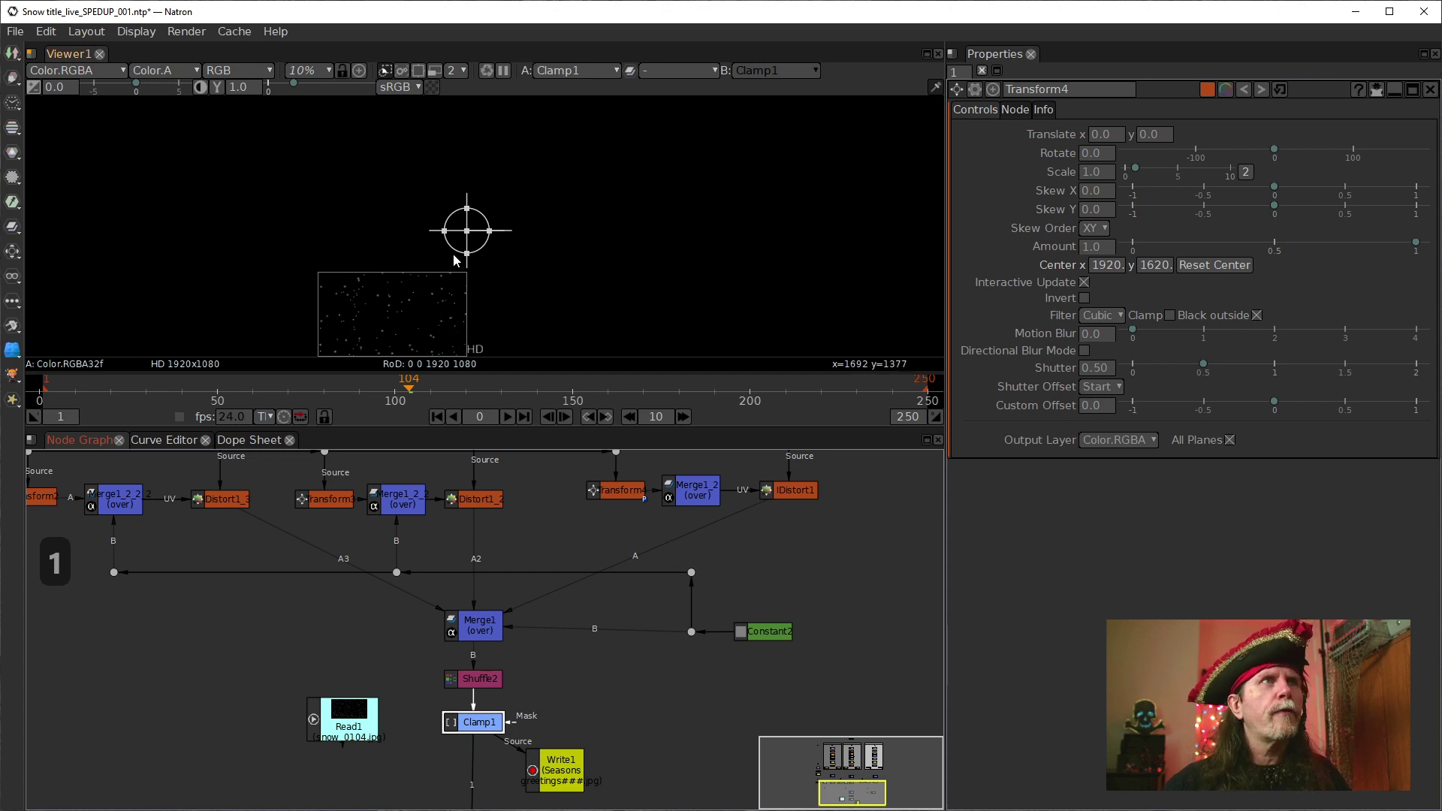
pyautogui.press('f')
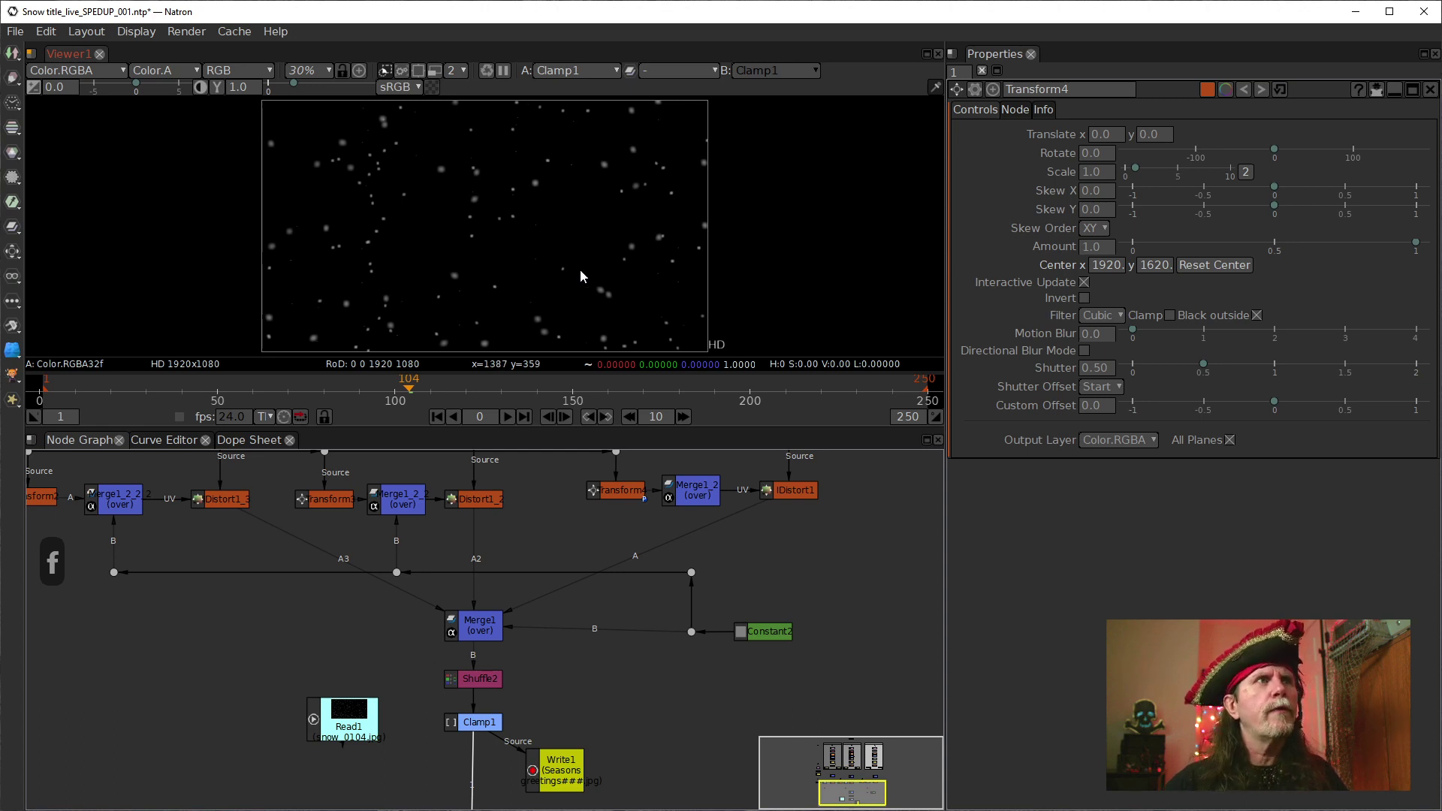
# Play the Clamp1 snow animation from frame 1 and stop playback at frame 11
pyautogui.click(437, 416)
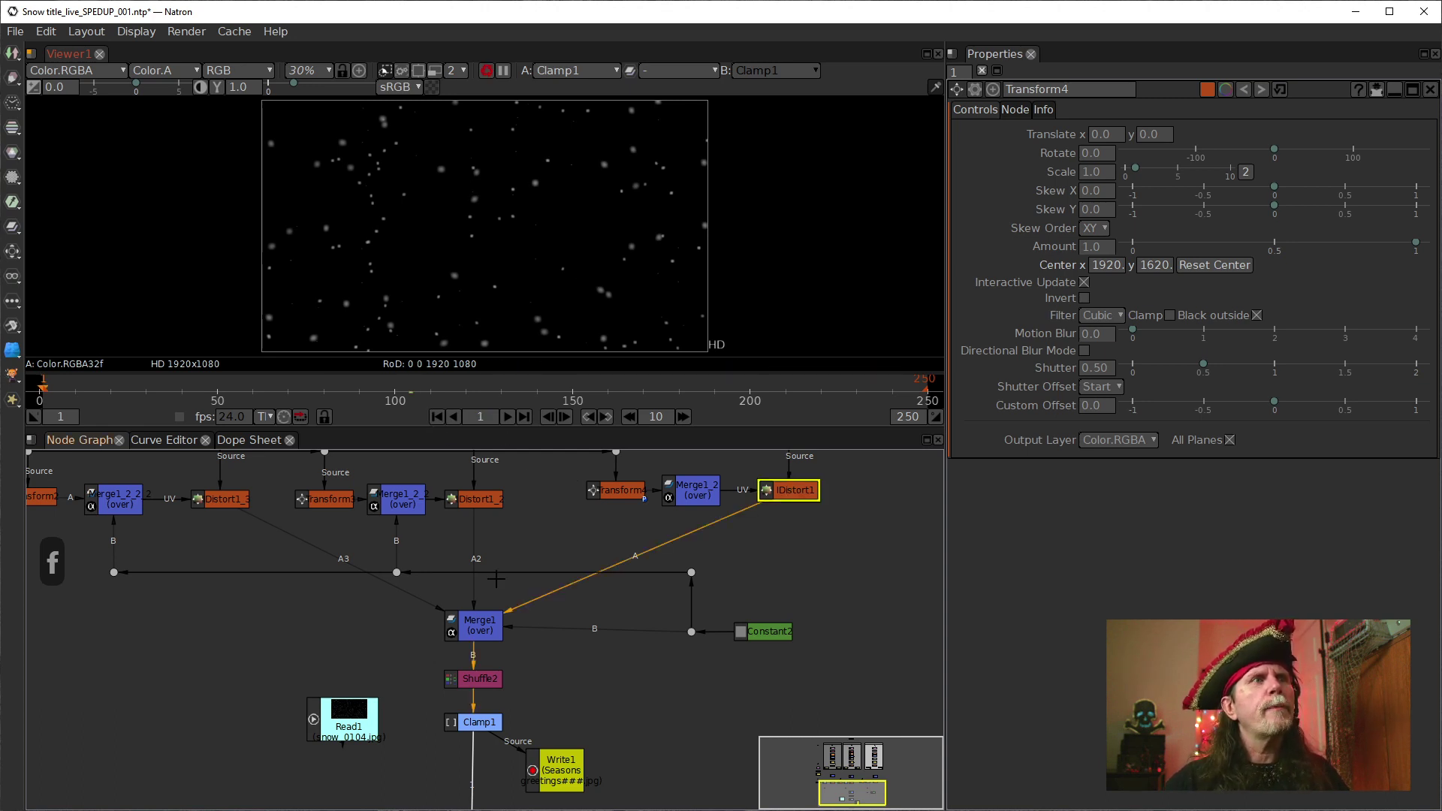
pyautogui.click(507, 417)
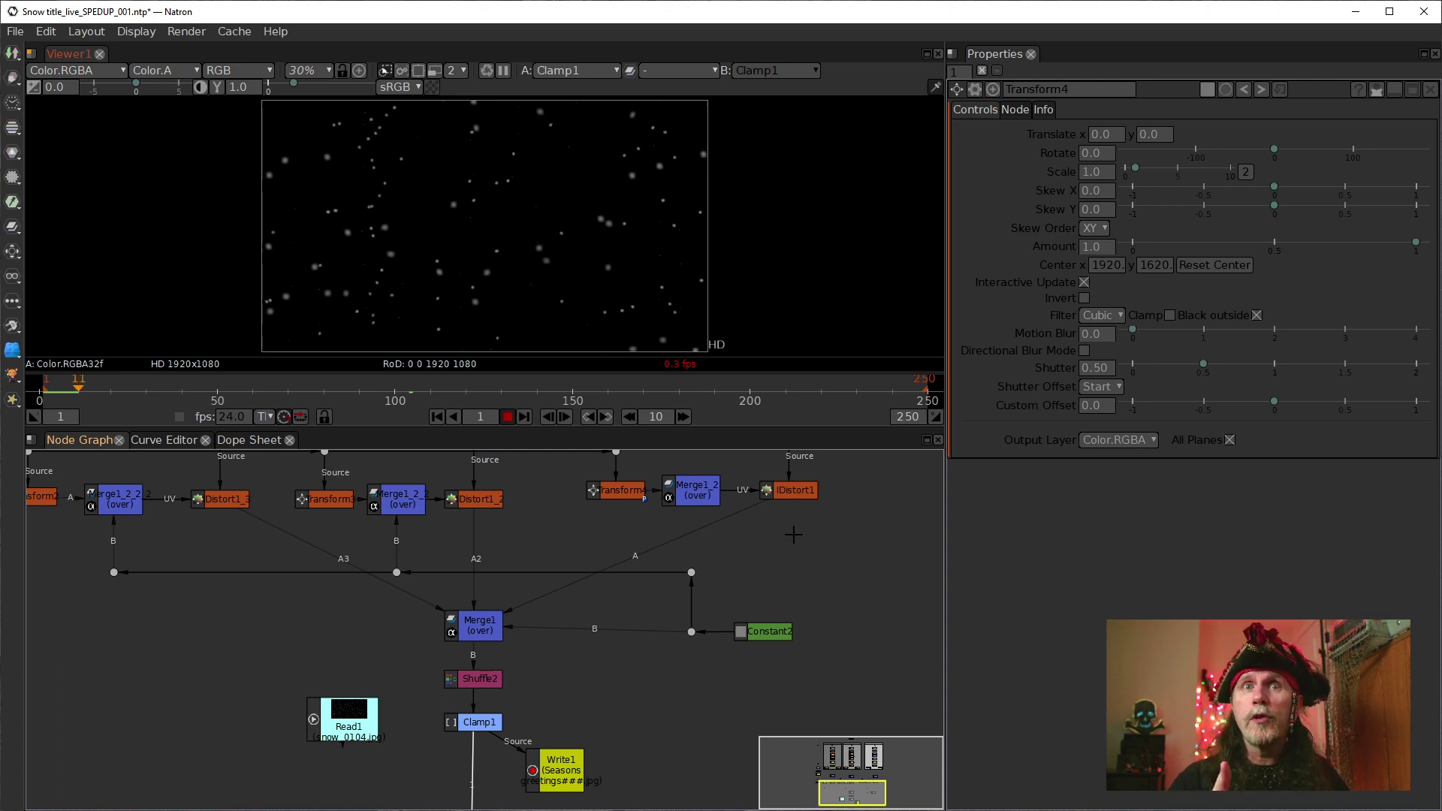
pyautogui.click(508, 417)
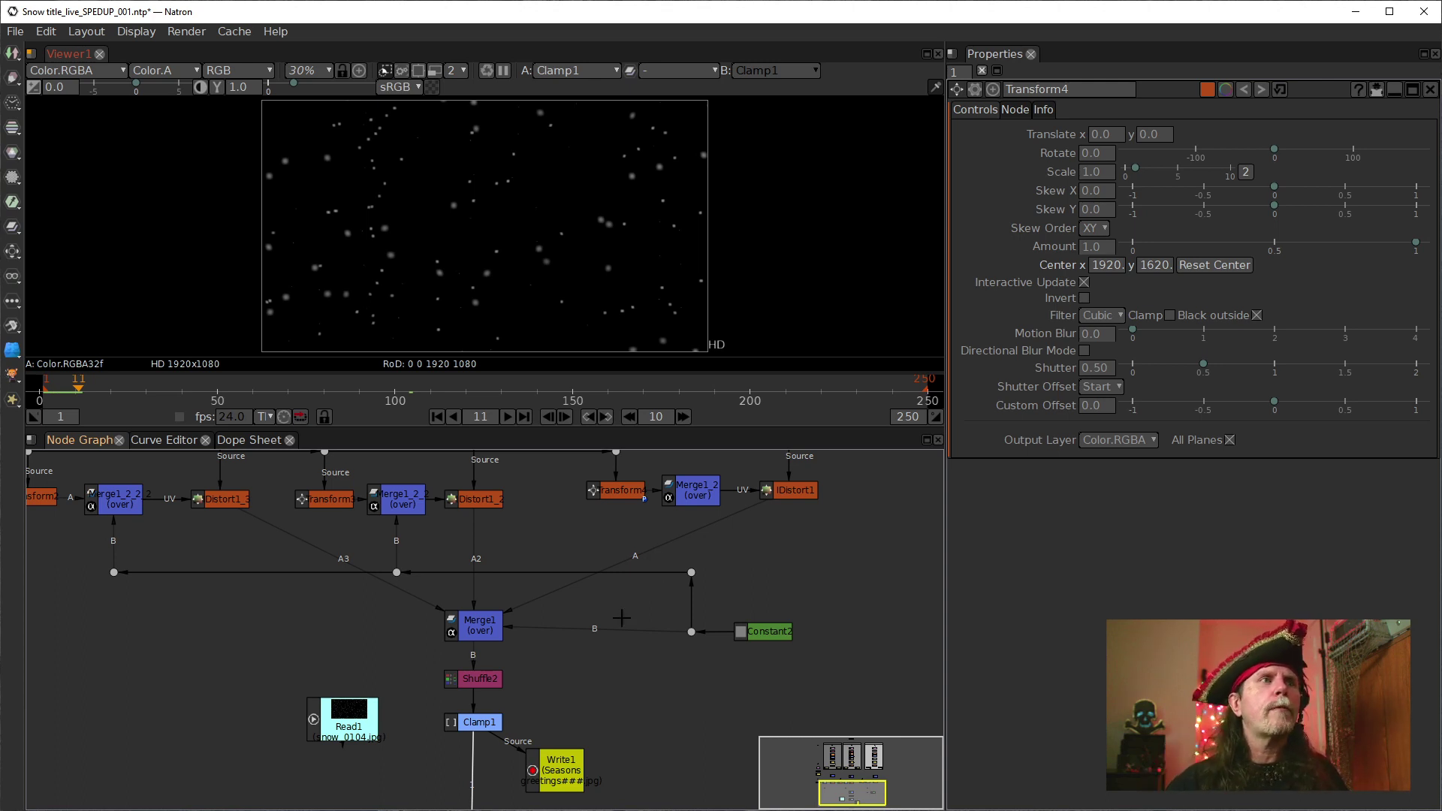
# Switch to the Snow title_live_001.ntp project window and close it, discarding its changes
pyautogui.moveTo(215, 738); pyautogui.dragTo(272, 709)
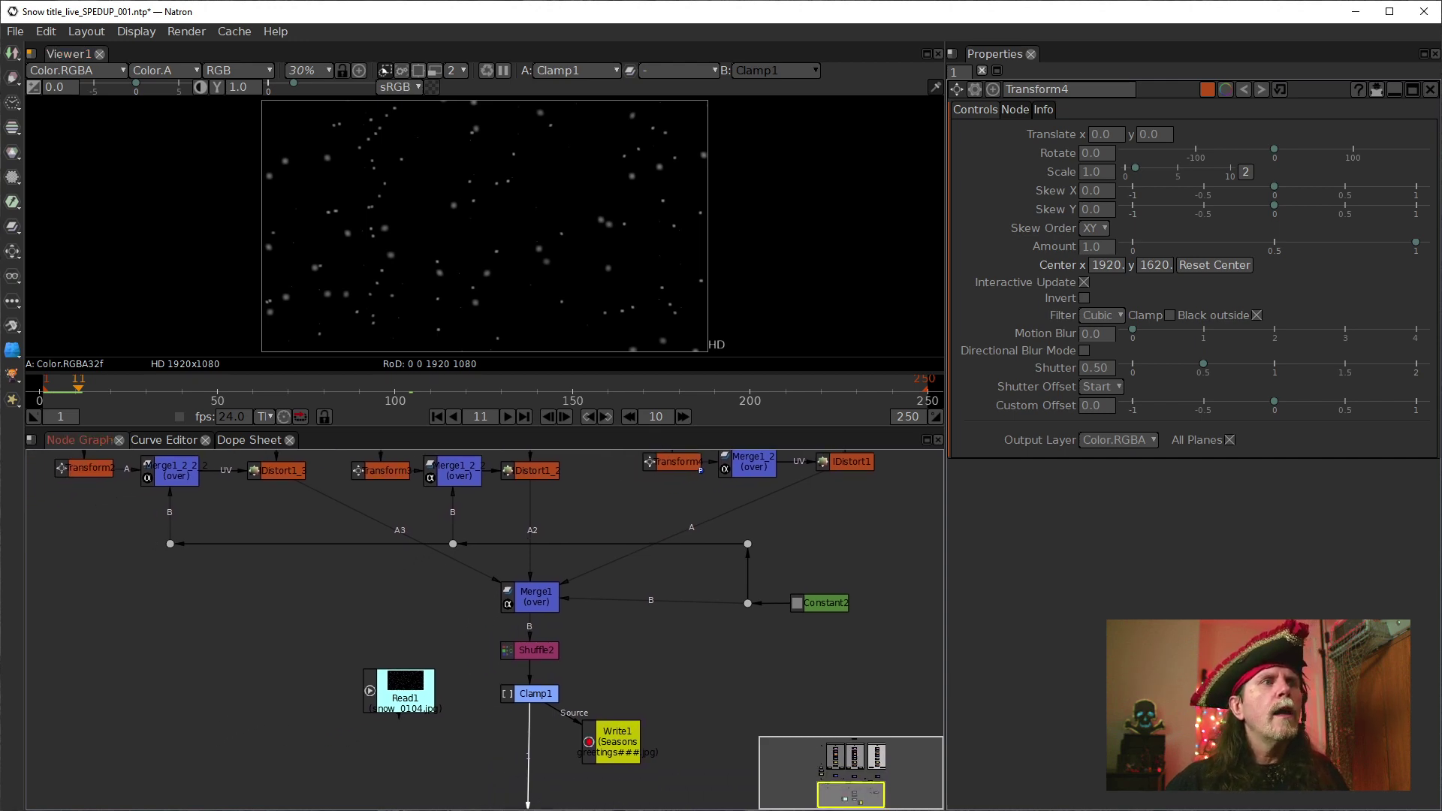
pyautogui.moveTo(674, 781)
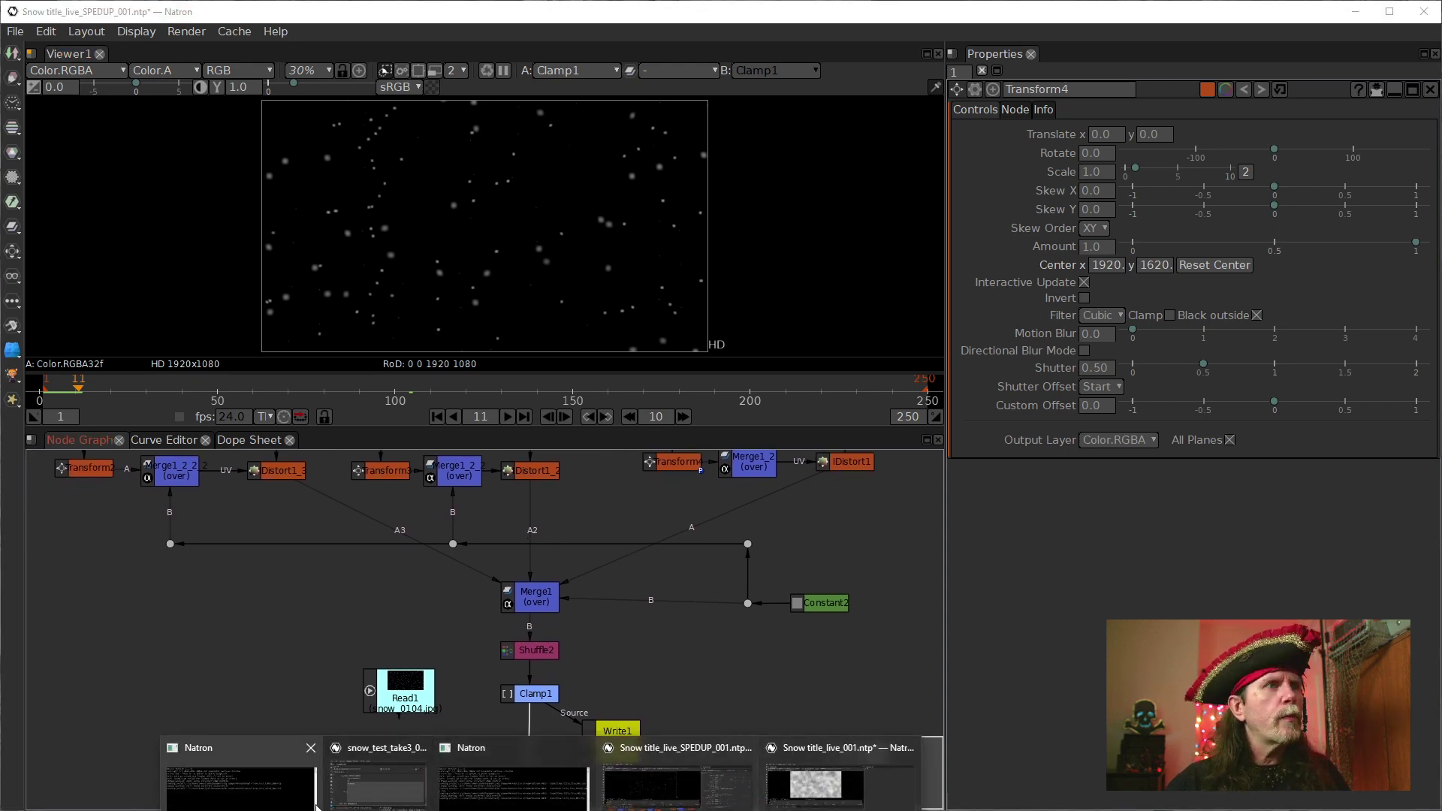
pyautogui.click(833, 781)
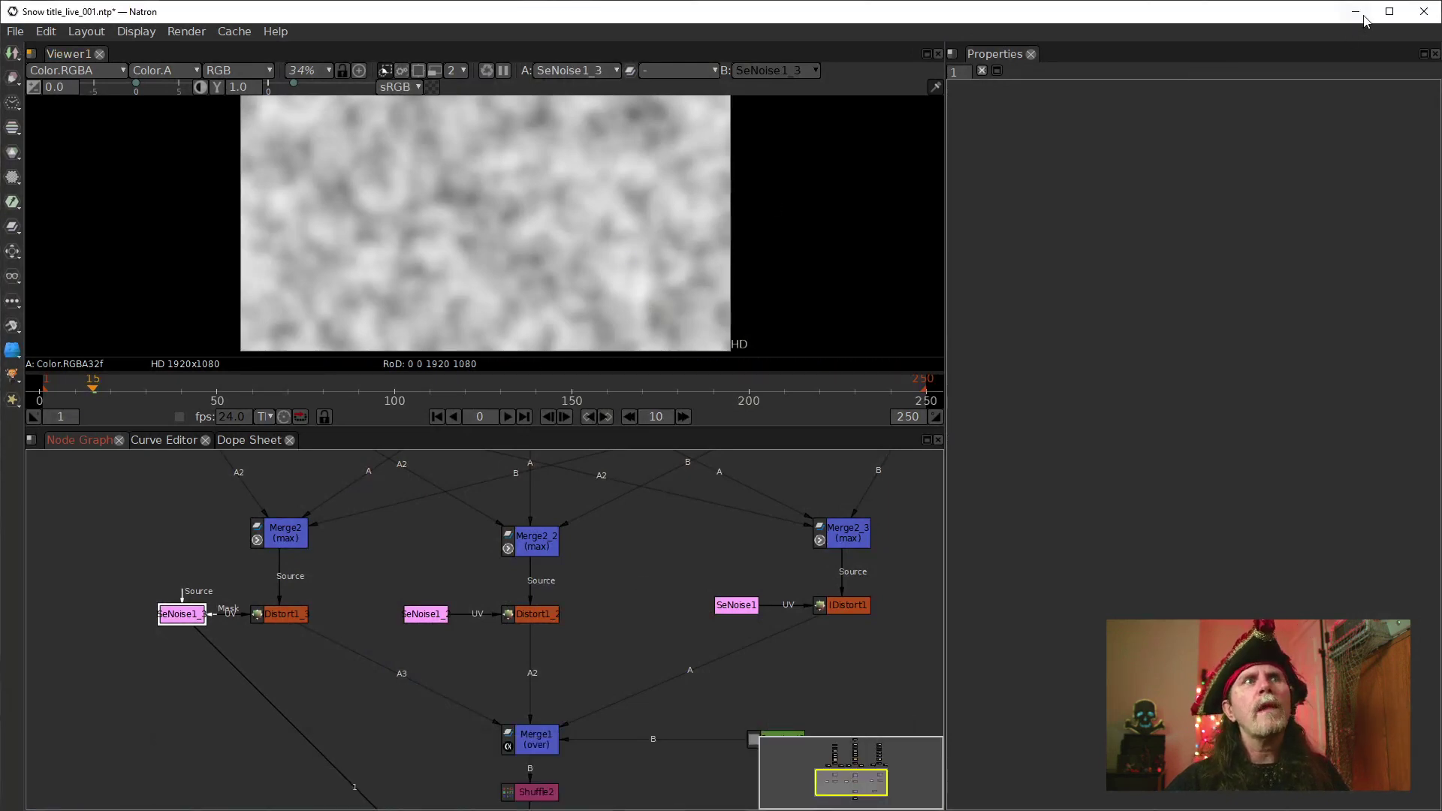
pyautogui.click(1422, 11)
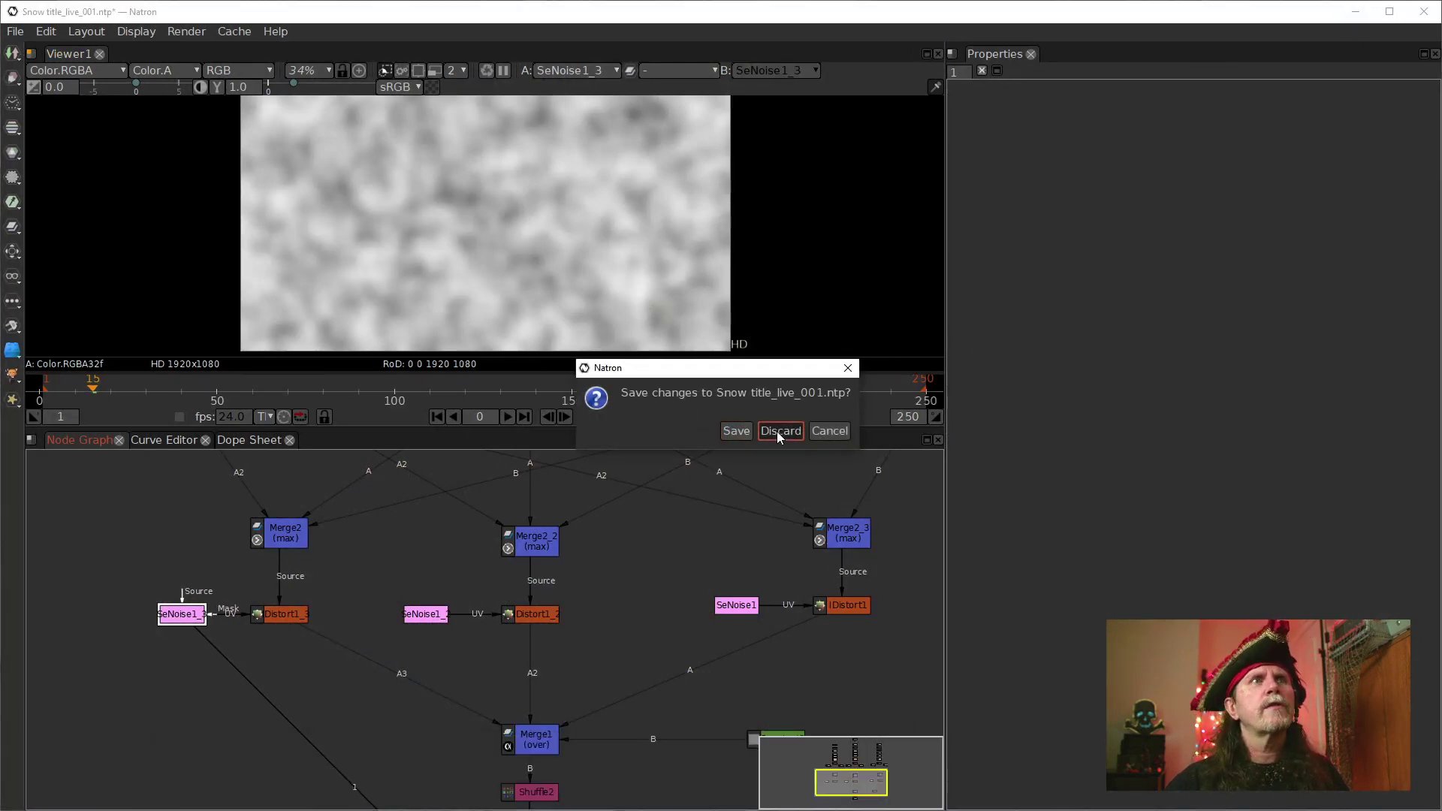
pyautogui.click(780, 431)
# Inspect the file settings of Read1 and Write1, ending on Read1's settings
pyautogui.scroll(3, 476, 630)
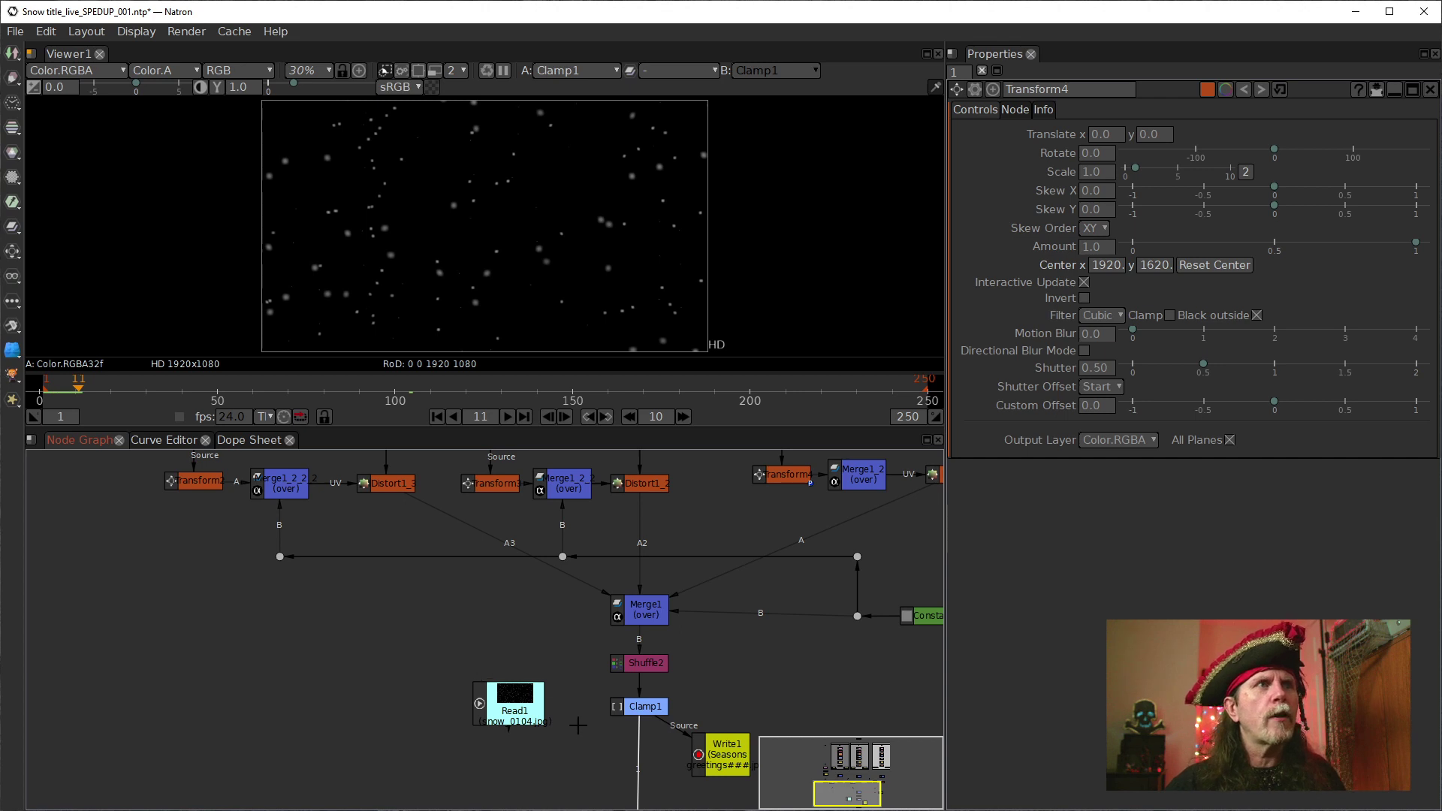
pyautogui.scroll(-2, 578, 710)
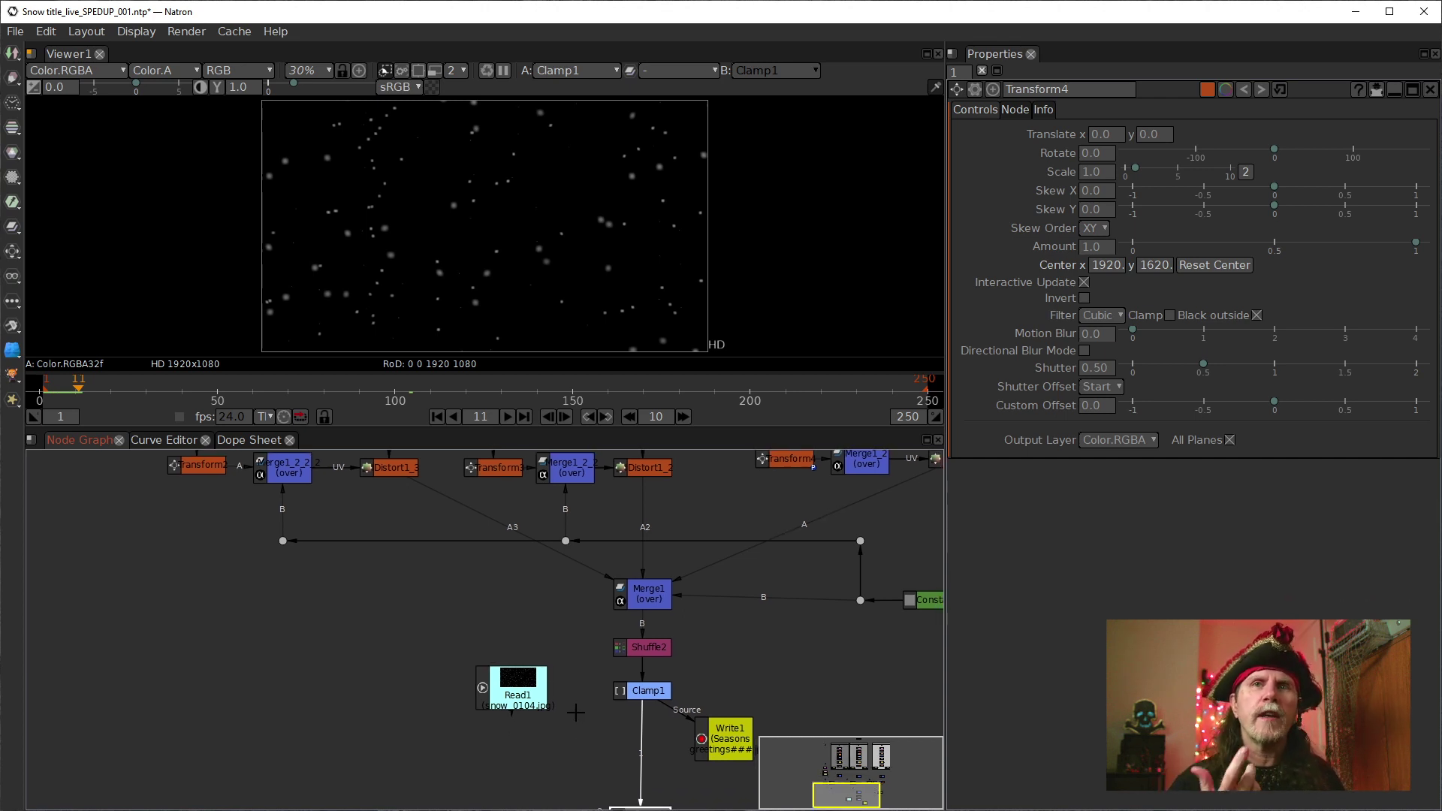
pyautogui.doubleClick(525, 689)
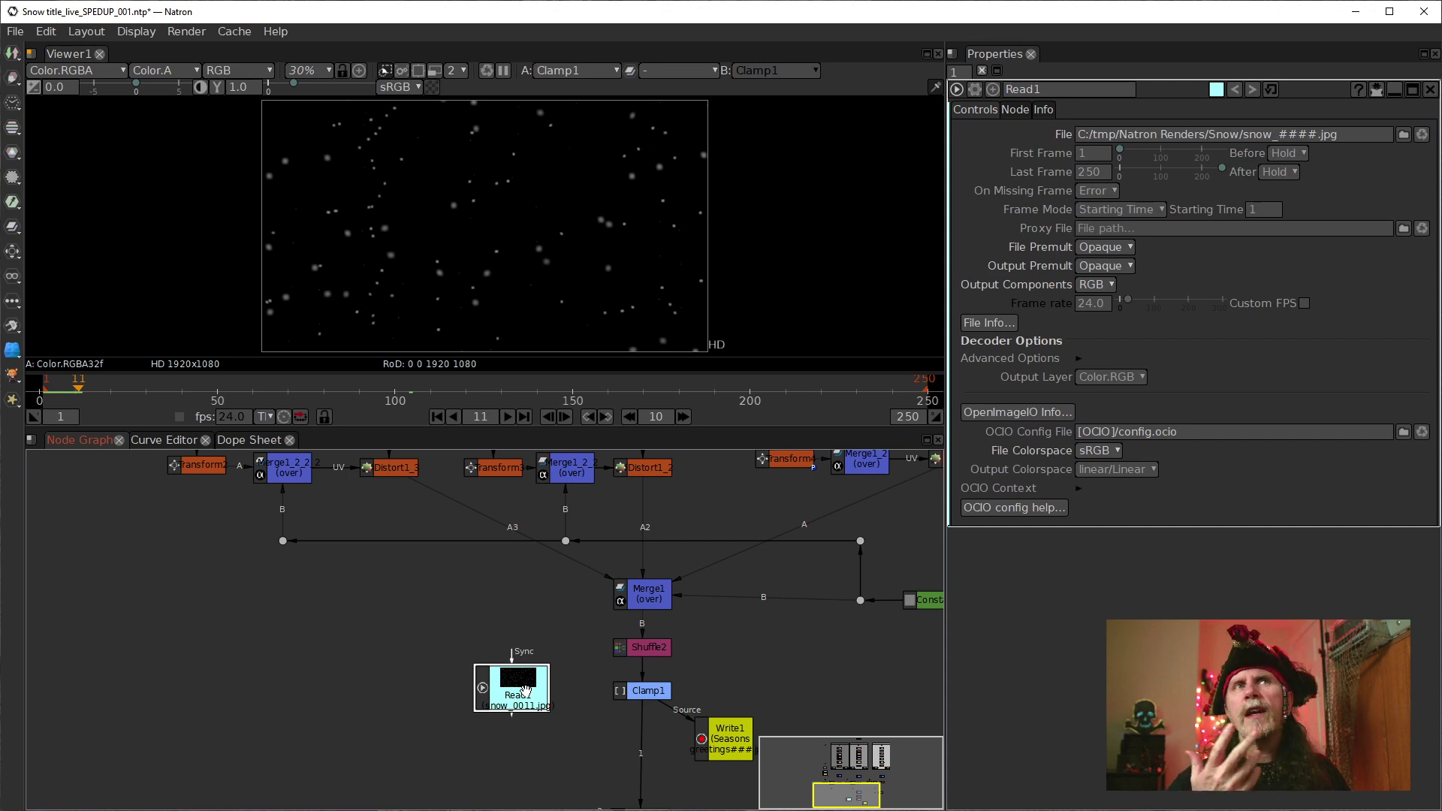
pyautogui.doubleClick(733, 739)
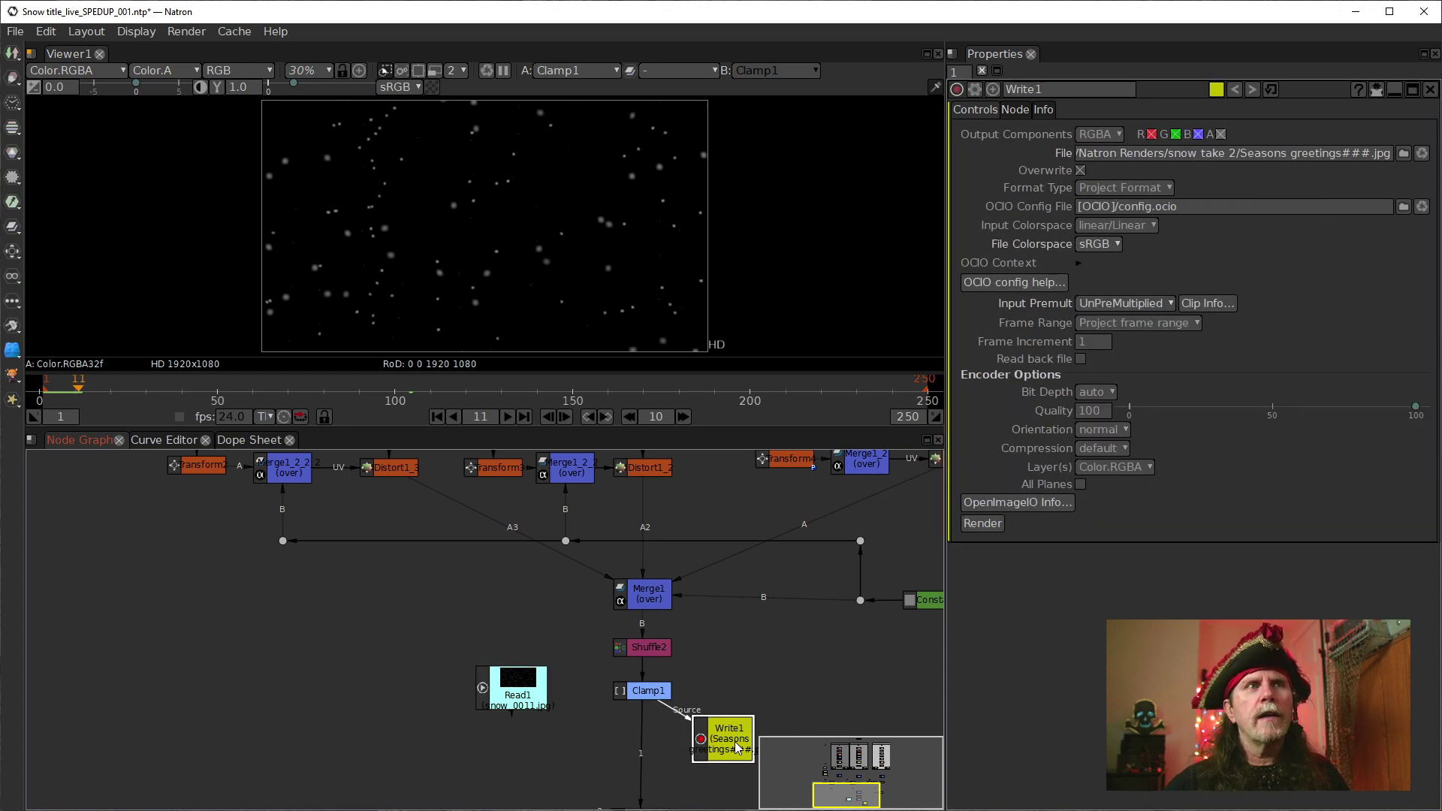
pyautogui.doubleClick(514, 692)
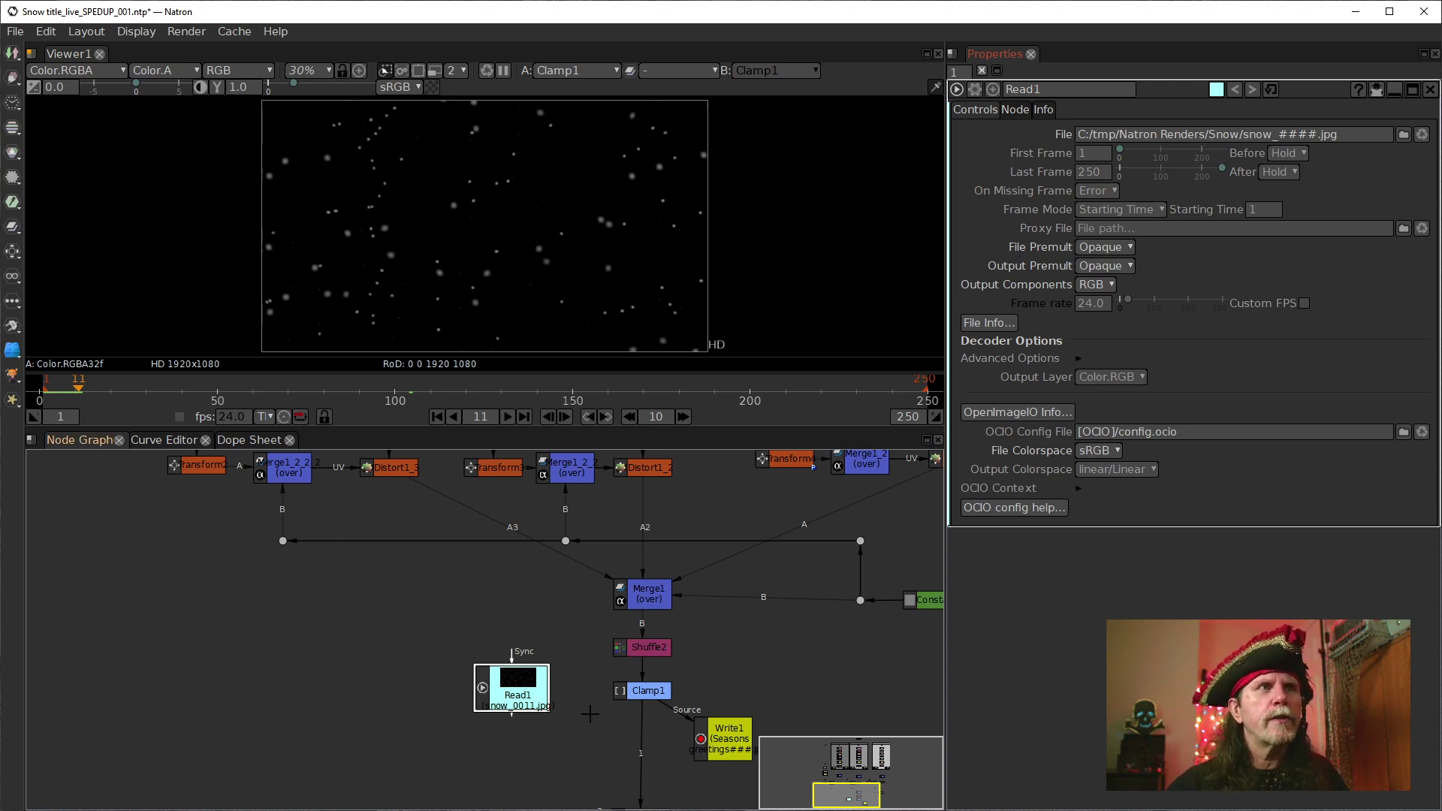
# View the Read1 snow image sequence and play it from frame 1, stopping at frame 24
pyautogui.moveTo(584, 716); pyautogui.dragTo(576, 699)
pyautogui.scroll(2, 576, 700)
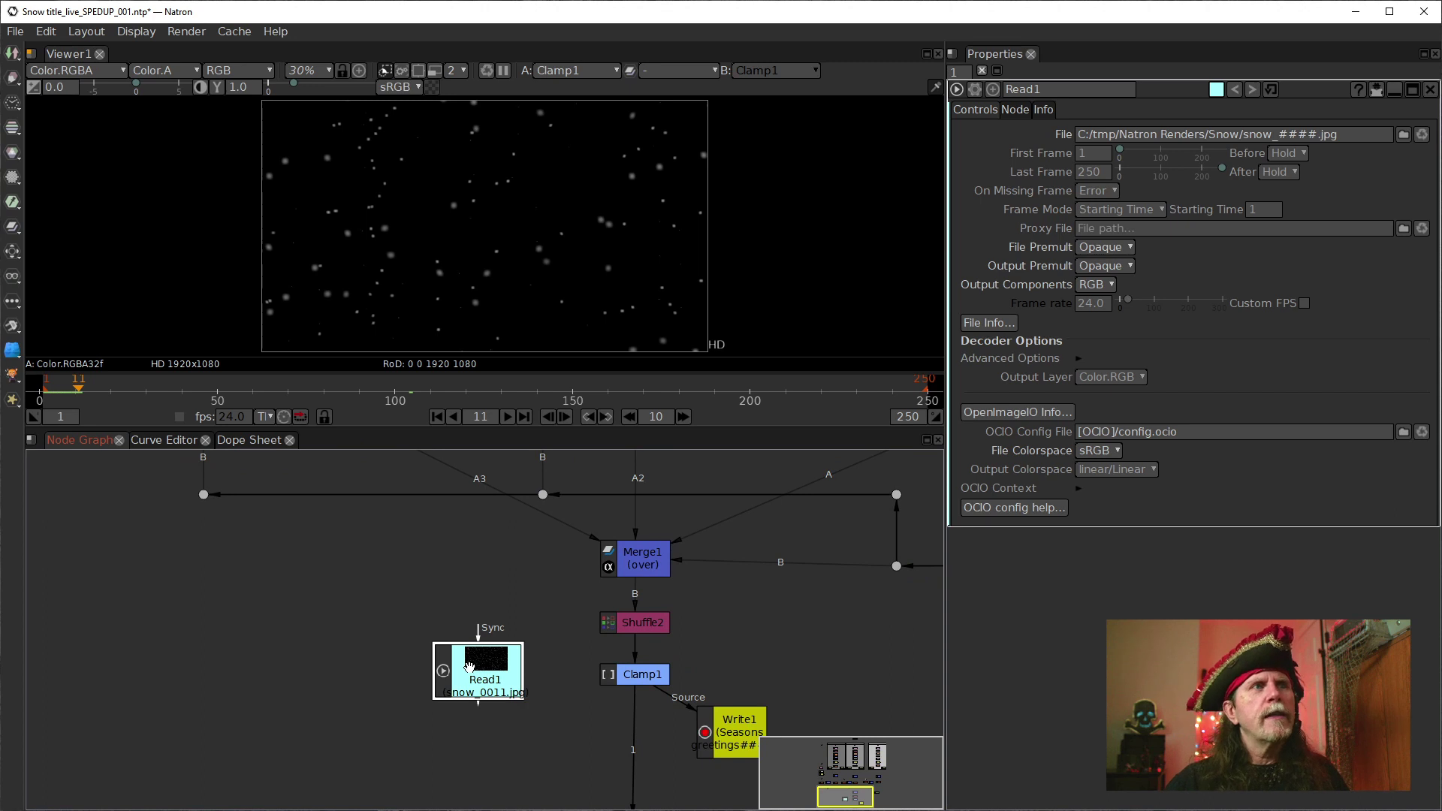
pyautogui.moveTo(493, 724); pyautogui.dragTo(546, 681)
pyautogui.press('1')
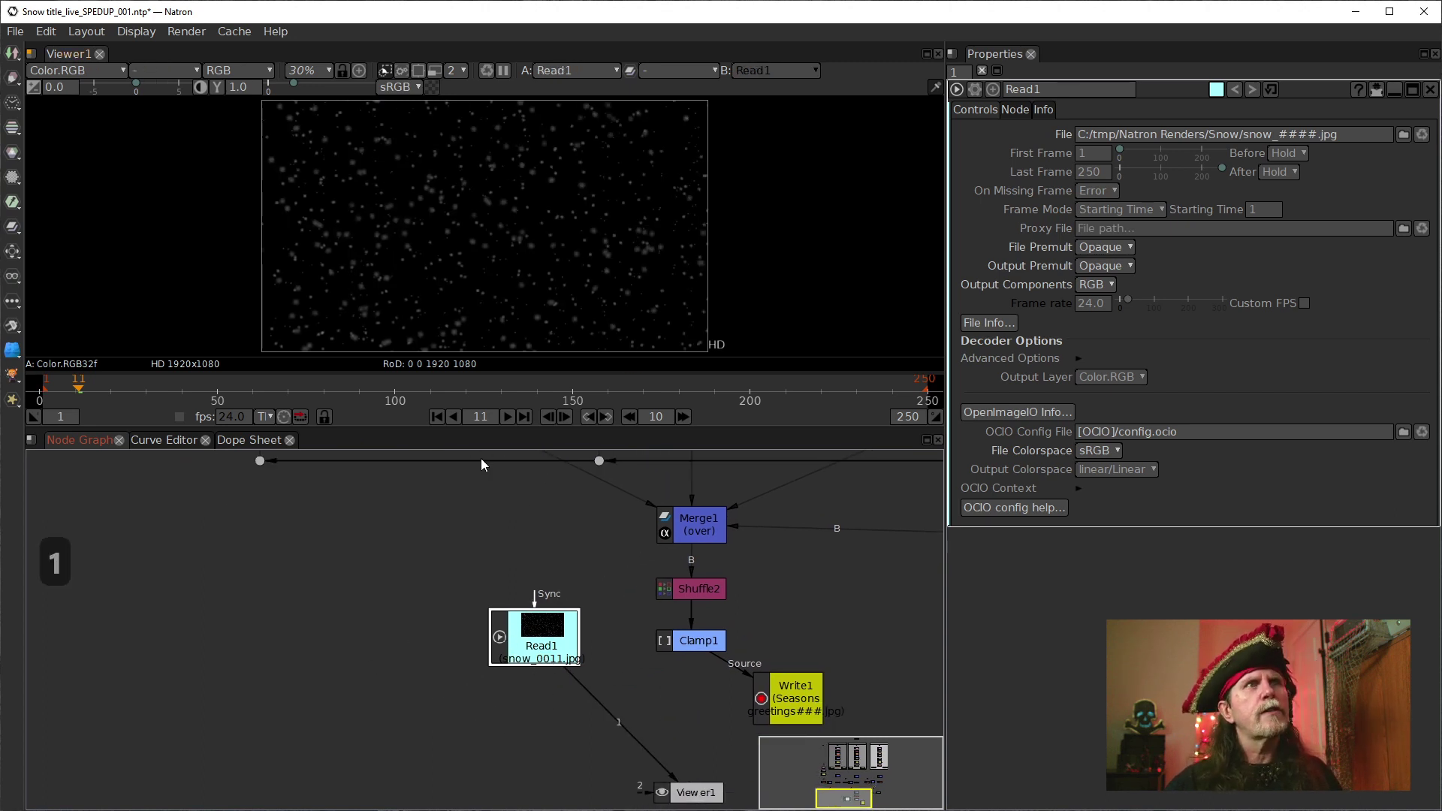
pyautogui.click(437, 417)
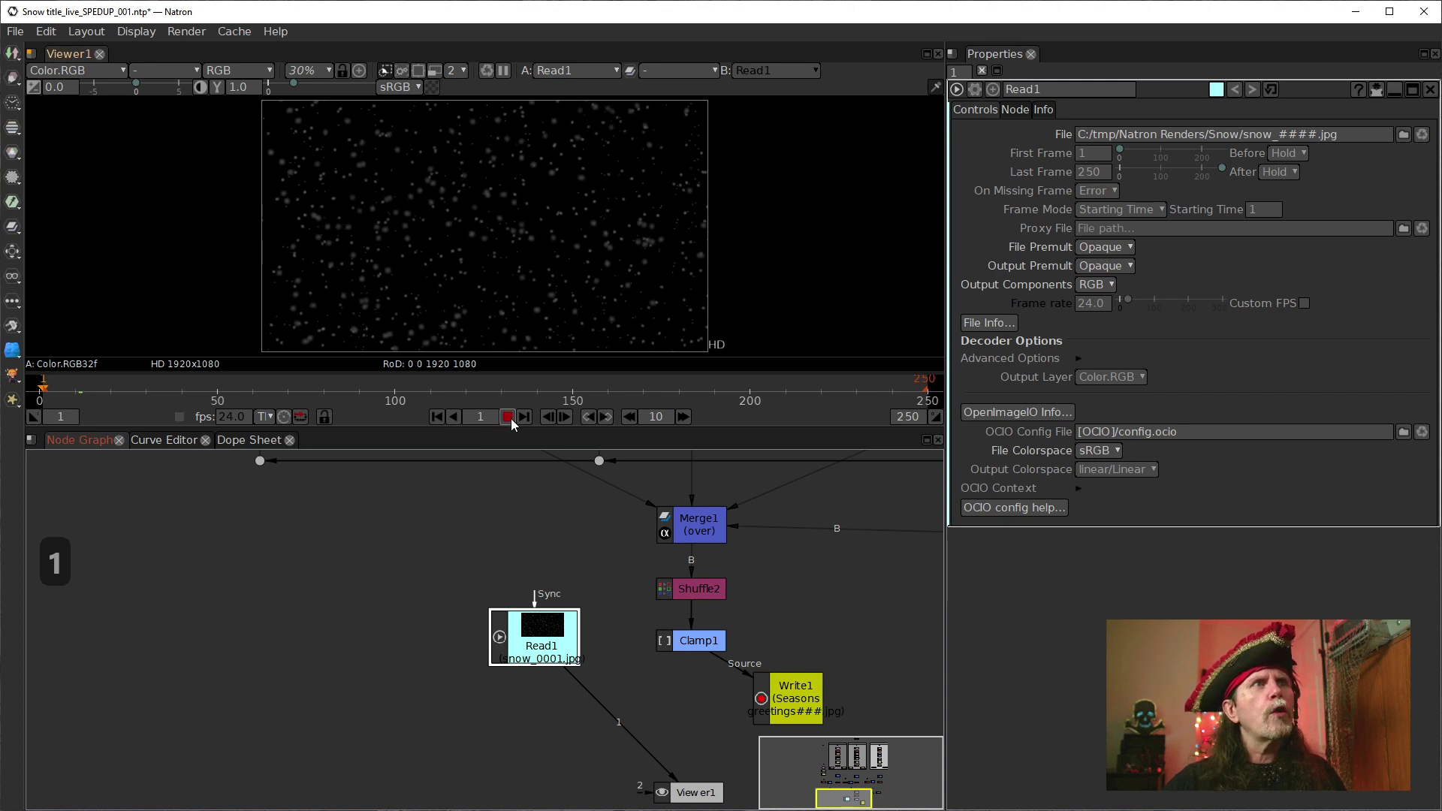
pyautogui.click(508, 417)
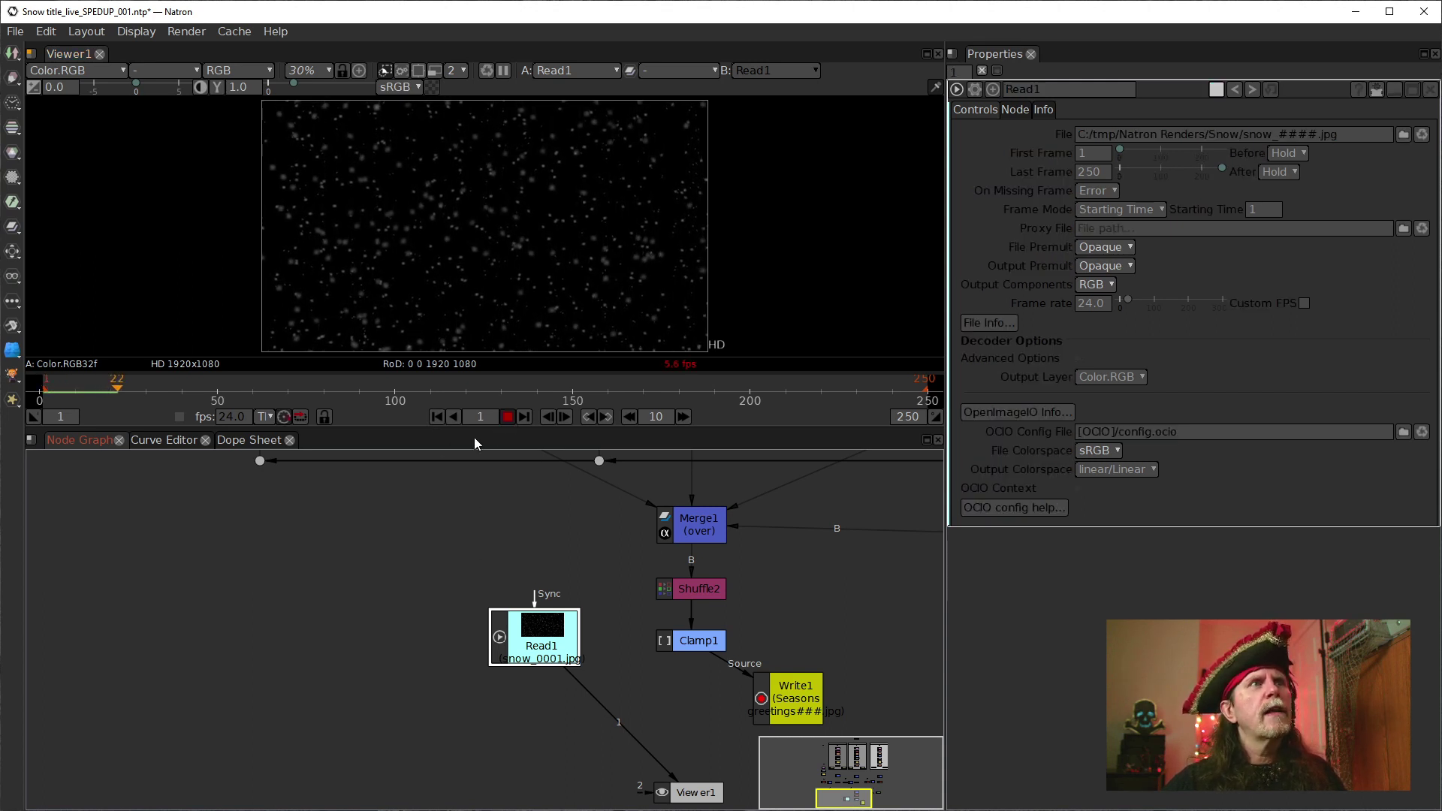
pyautogui.click(508, 416)
# Compare frame 24 of Clamp1's live output with the Read1 image sequence, ending on Read1
pyautogui.click(684, 641)
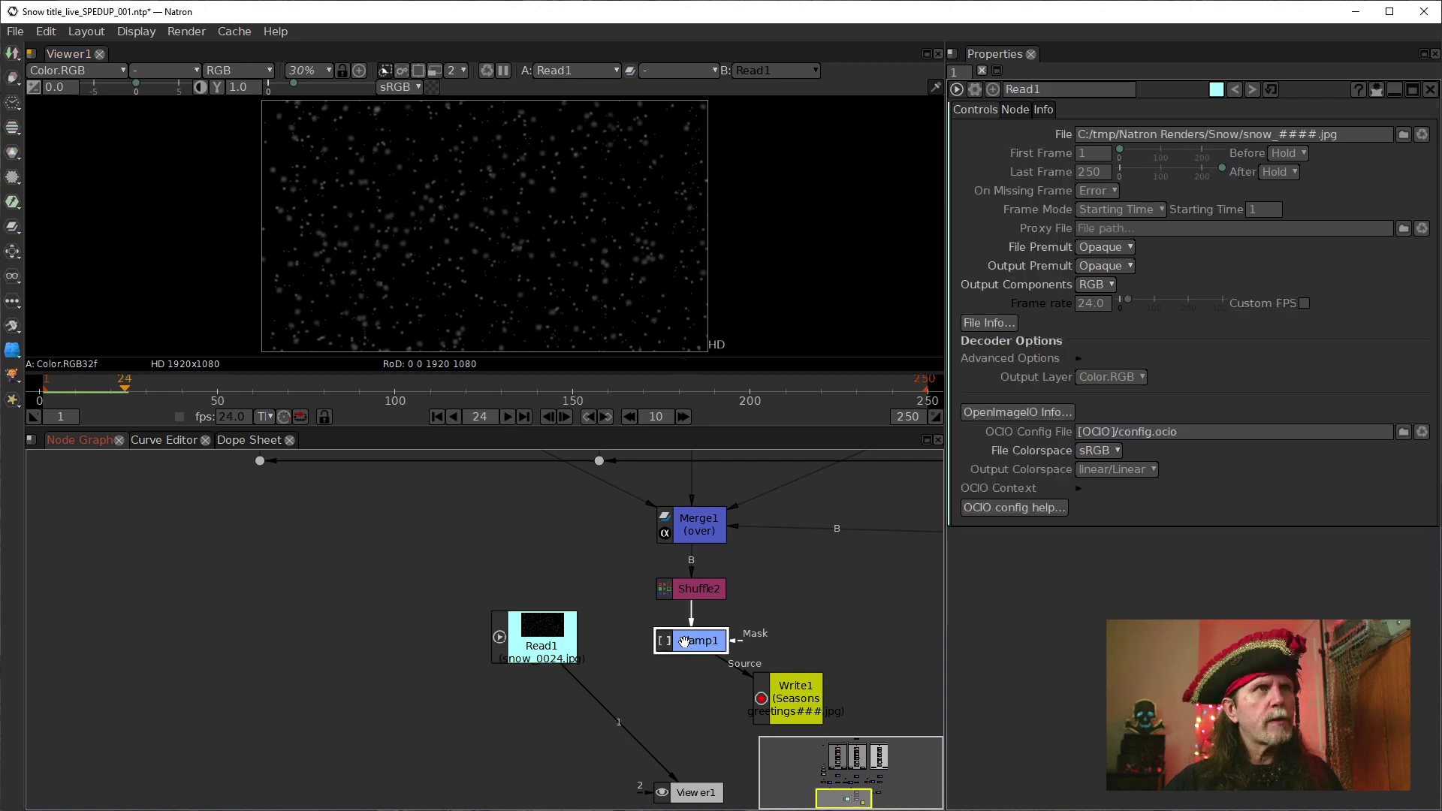
pyautogui.press('1')
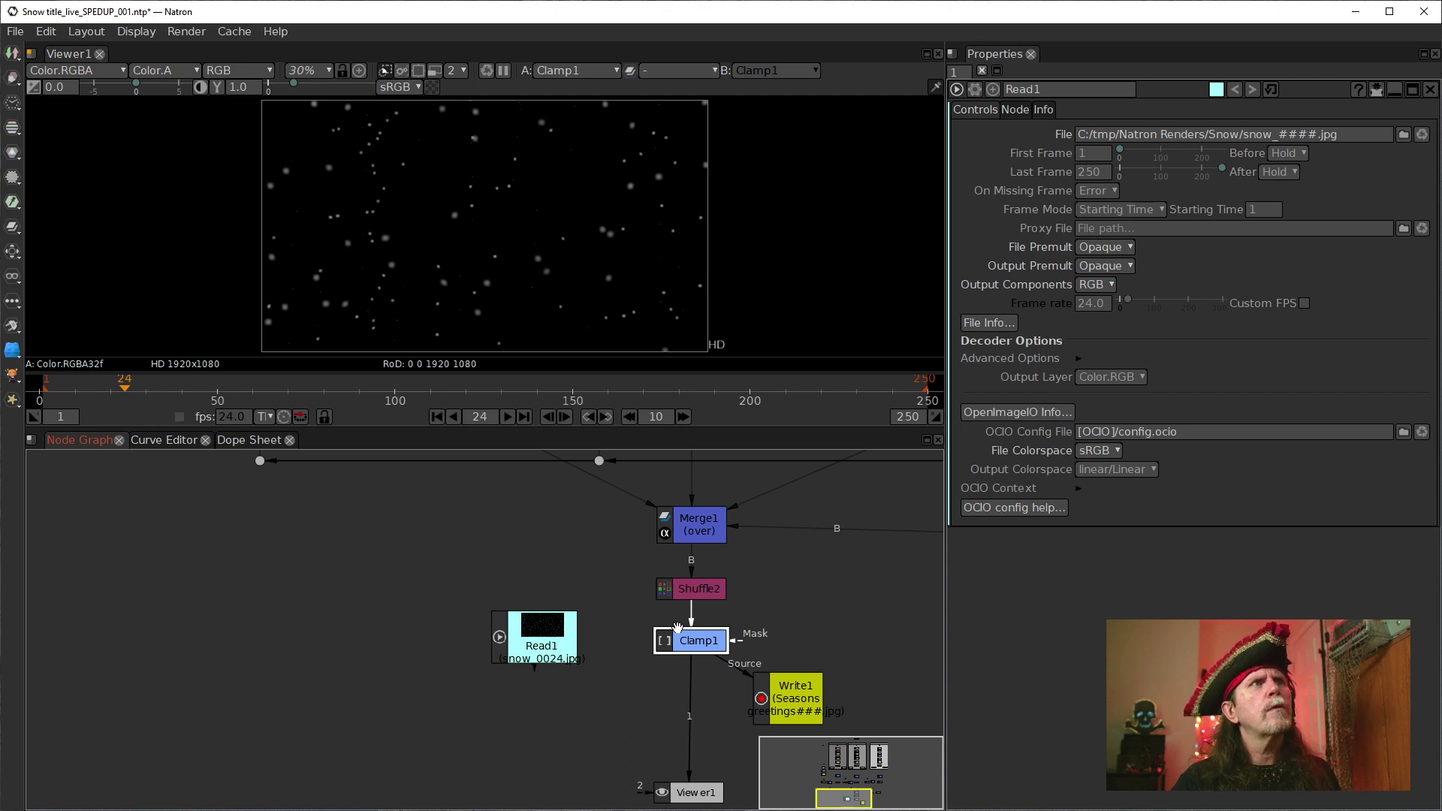
pyautogui.click(551, 651)
pyautogui.press('1')
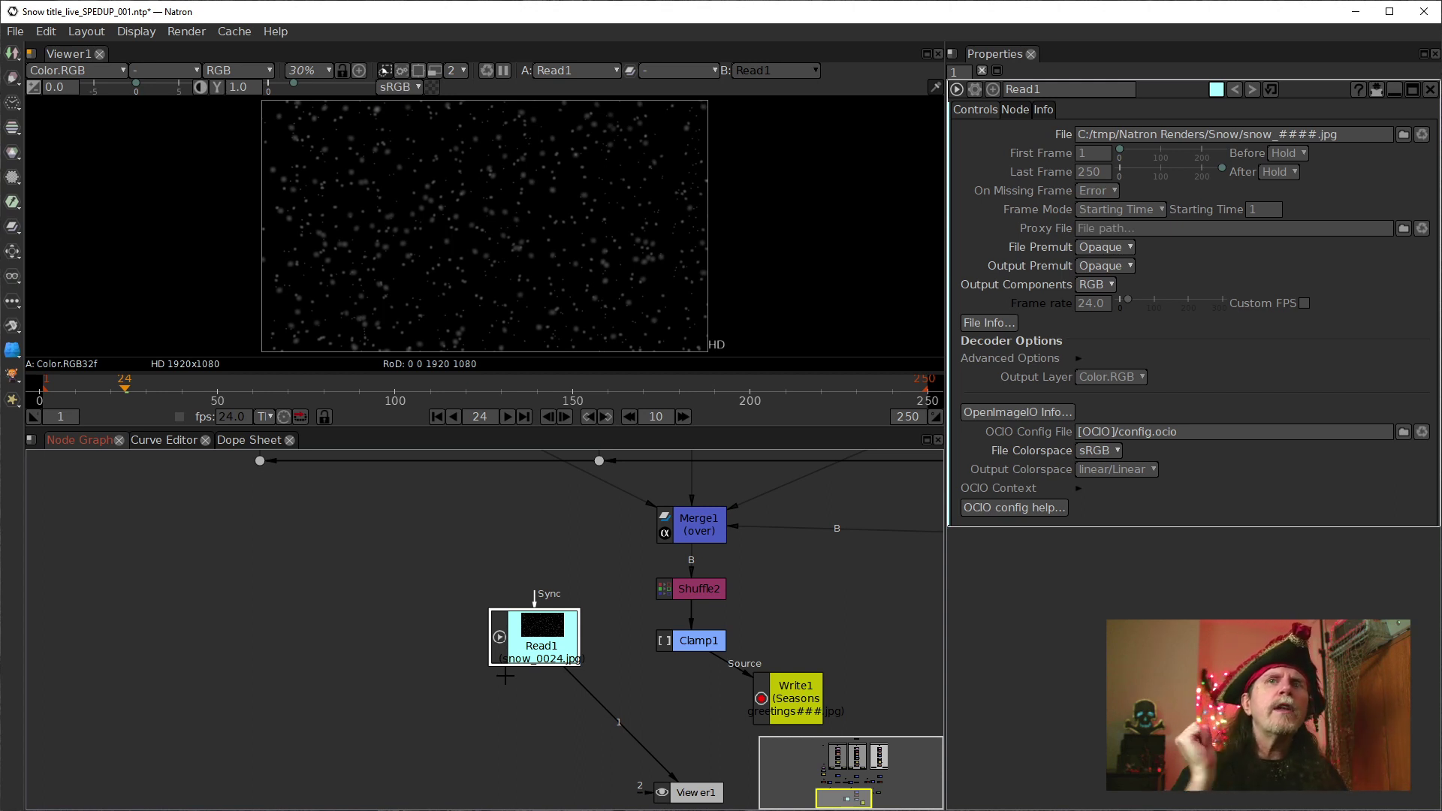
# Move the Write1 node further below Clamp1, nudge Clamp1 down, and undo the last move
pyautogui.moveTo(226, 568); pyautogui.dragTo(581, 555)
pyautogui.scroll(-5, 435, 531)
pyautogui.moveTo(354, 621); pyautogui.dragTo(409, 612)
pyautogui.scroll(5, 615, 669)
pyautogui.moveTo(698, 649); pyautogui.dragTo(503, 695)
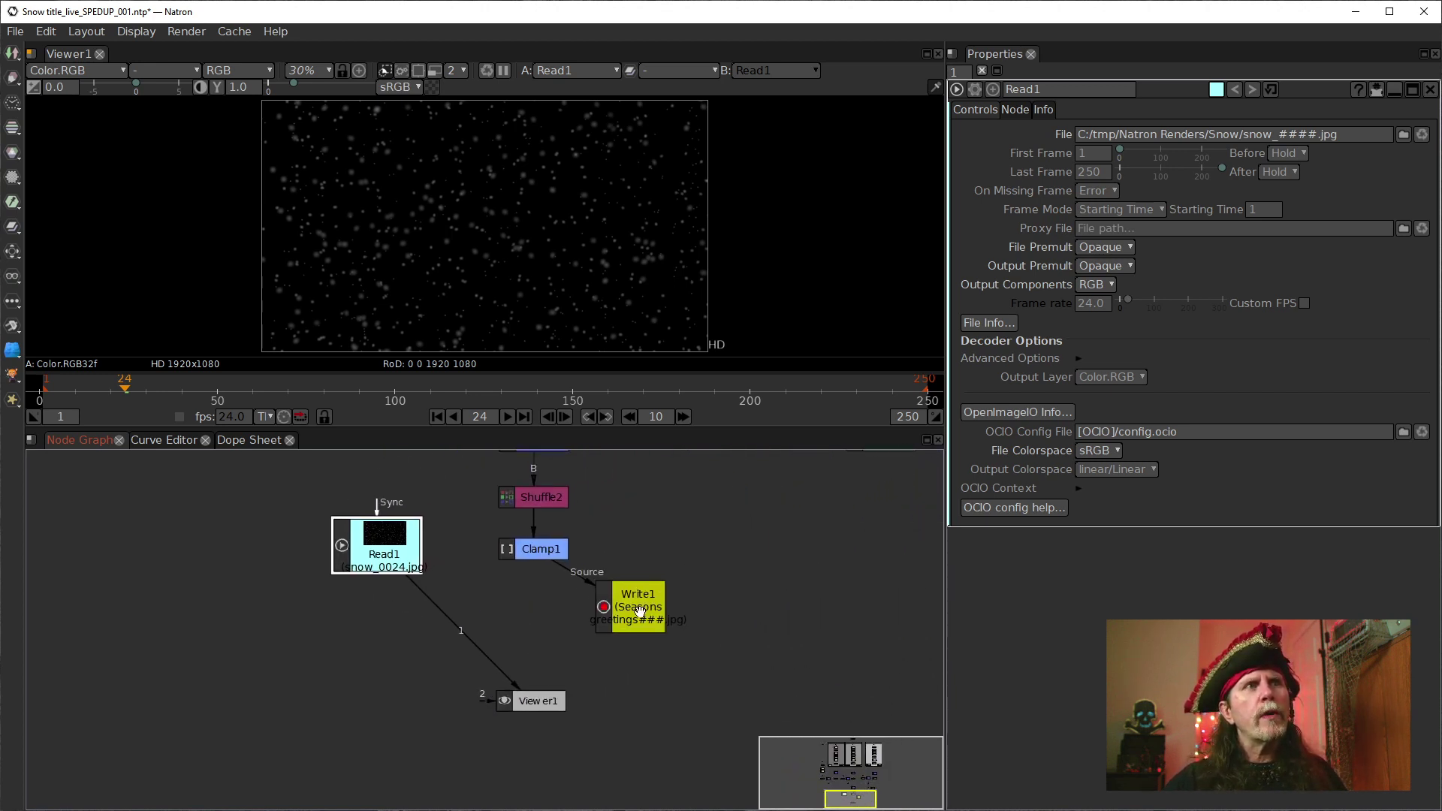
pyautogui.moveTo(637, 618); pyautogui.dragTo(629, 682)
pyautogui.moveTo(541, 553); pyautogui.dragTo(542, 571)
pyautogui.hotkey('ctrl', 'z')
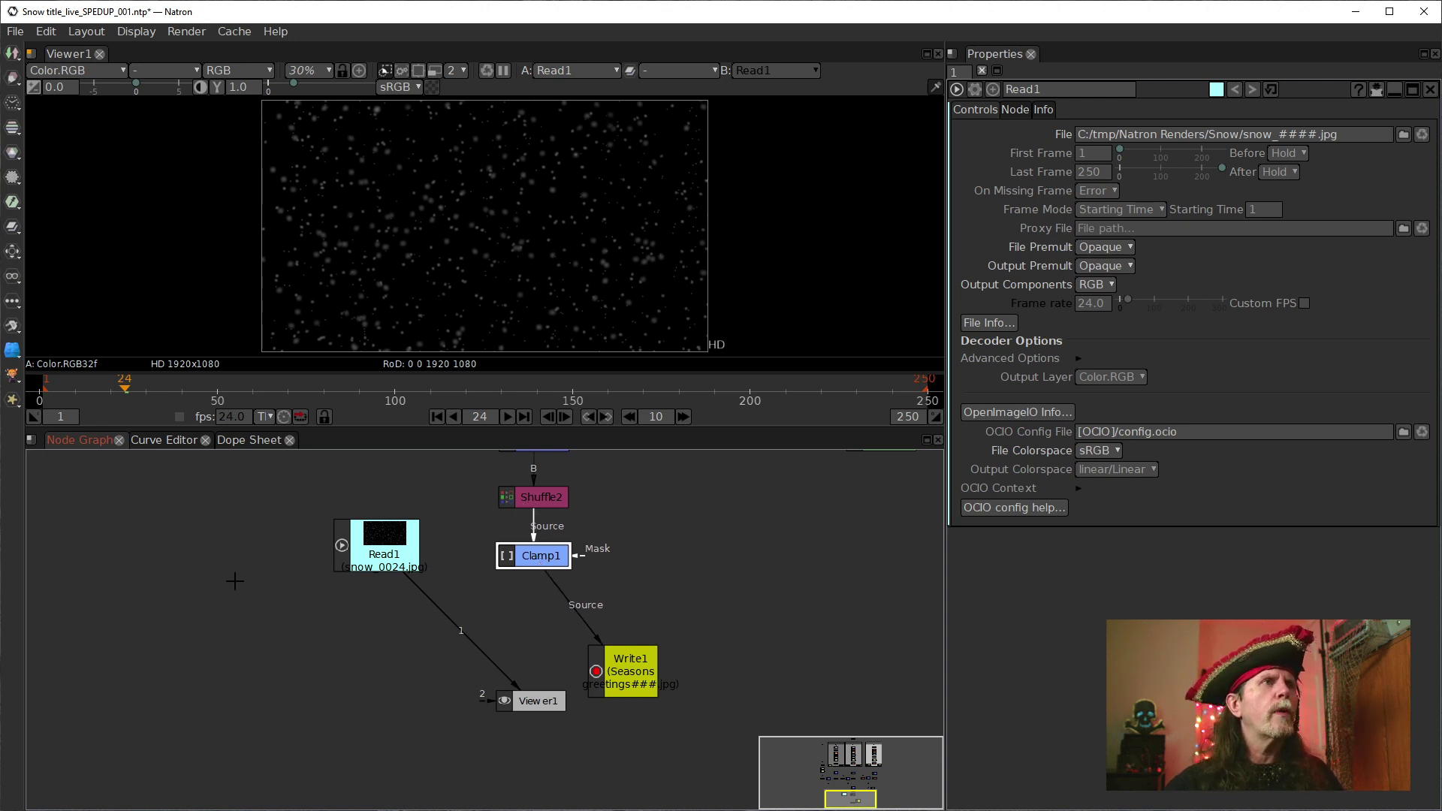
# Move the Read1 node down closer to Viewer1, leaving empty graph space beside it
pyautogui.moveTo(217, 575); pyautogui.dragTo(288, 601)
pyautogui.moveTo(476, 568); pyautogui.dragTo(418, 646)
pyautogui.moveTo(380, 722); pyautogui.dragTo(636, 696)
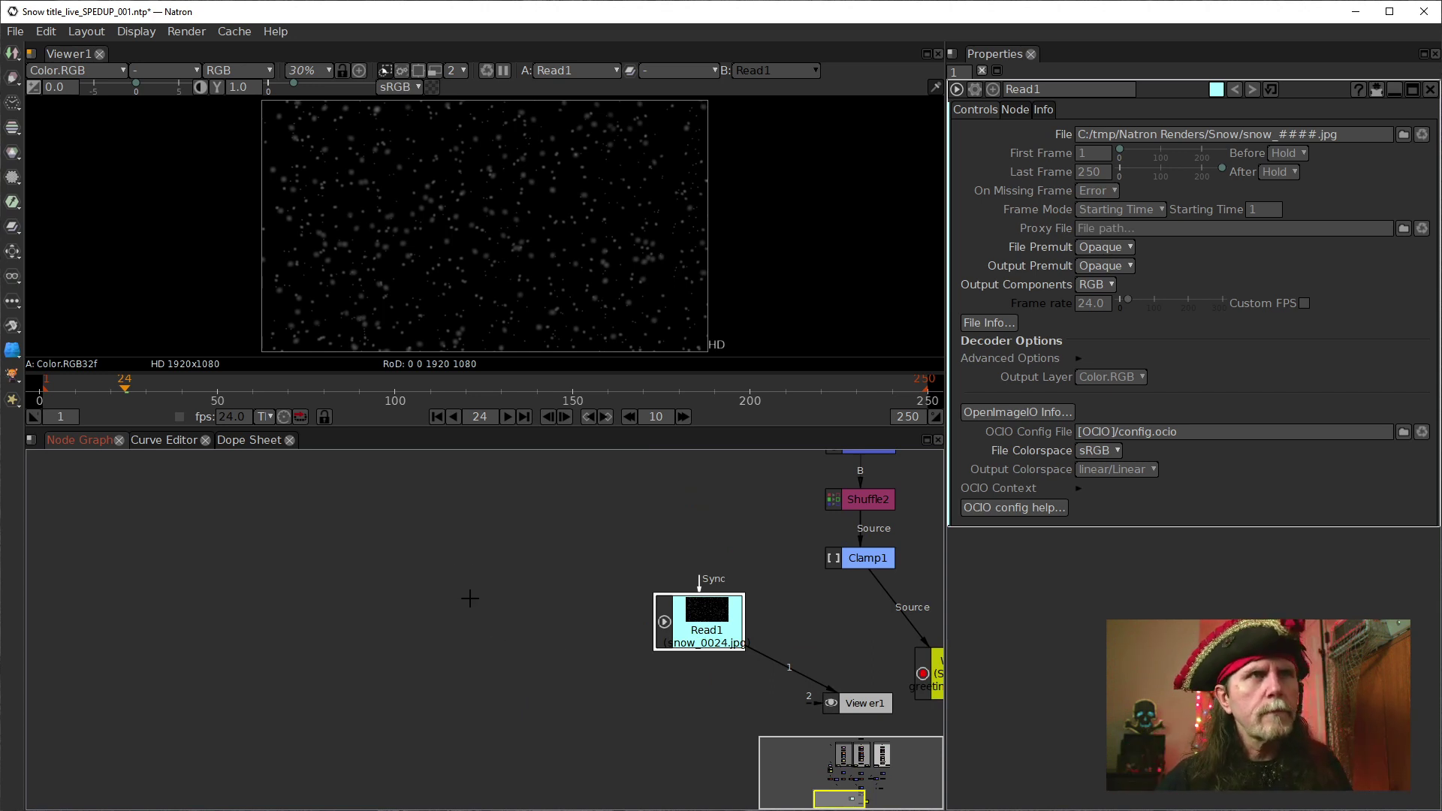
# Add a Text node in the empty graph space well away from the Read1 node
pyautogui.moveTo(333, 538); pyautogui.dragTo(483, 599)
pyautogui.scroll(-3, 347, 570)
pyautogui.moveTo(348, 586); pyautogui.dragTo(460, 606)
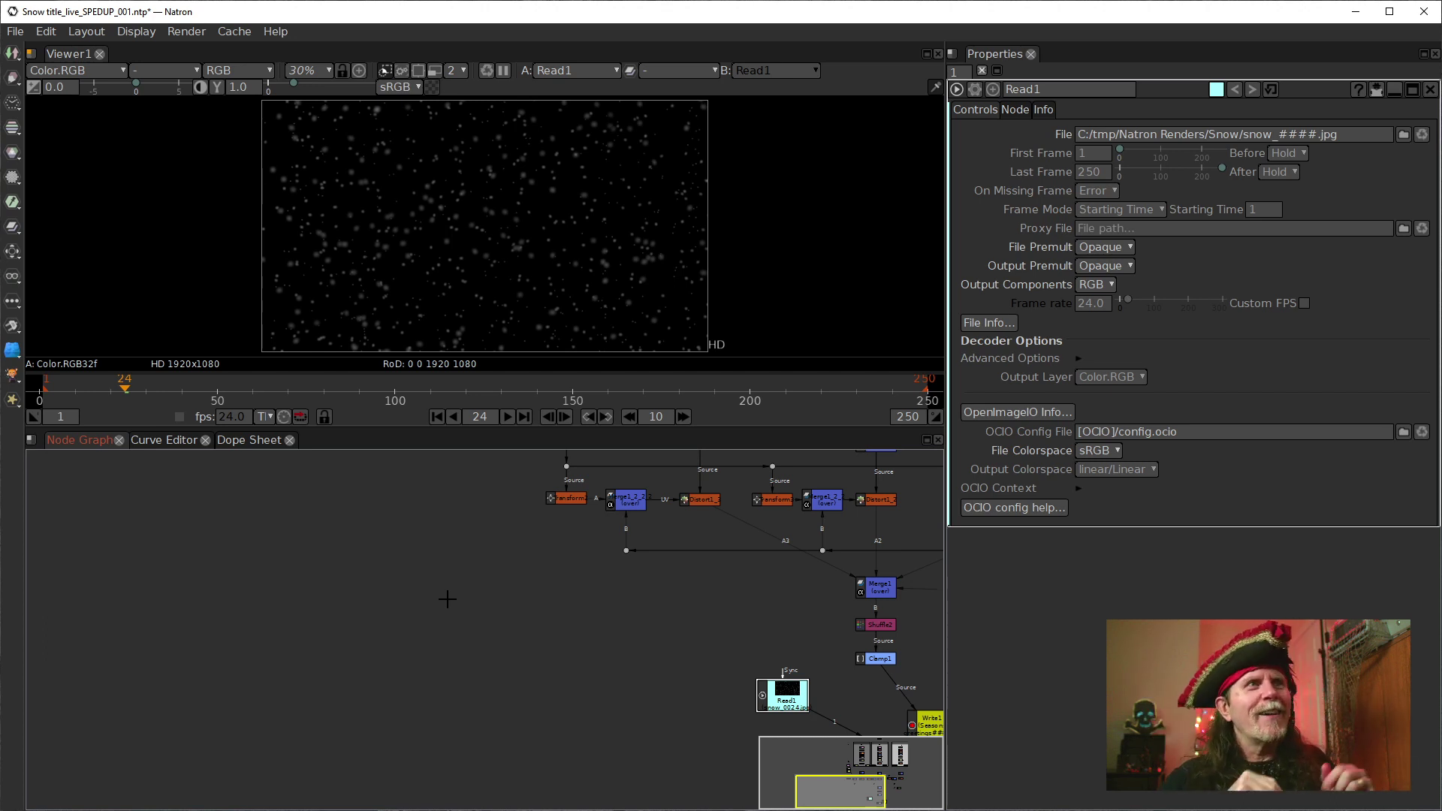
pyautogui.click(354, 579)
pyautogui.press('Tab')
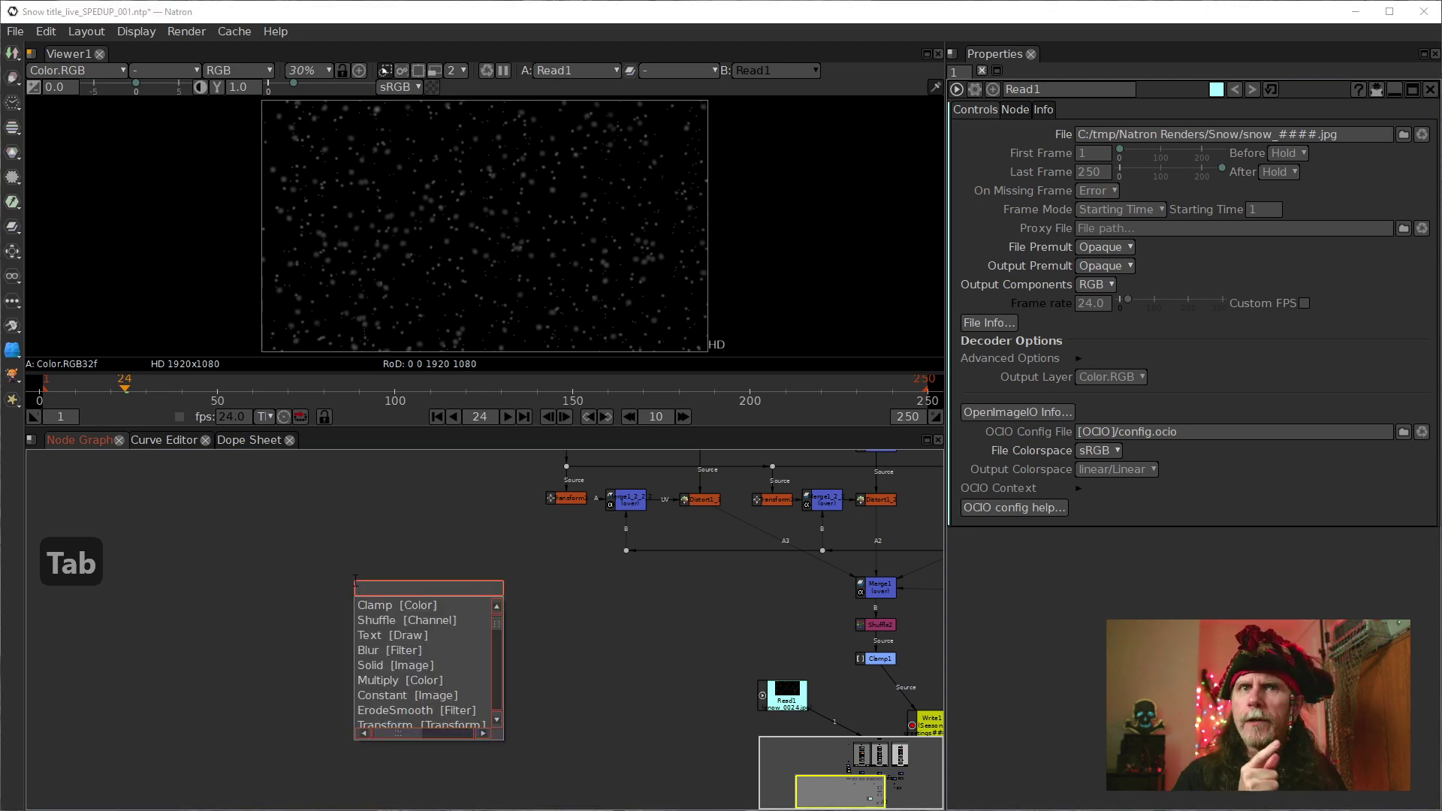
pyautogui.write('text')
pyautogui.press('Return')
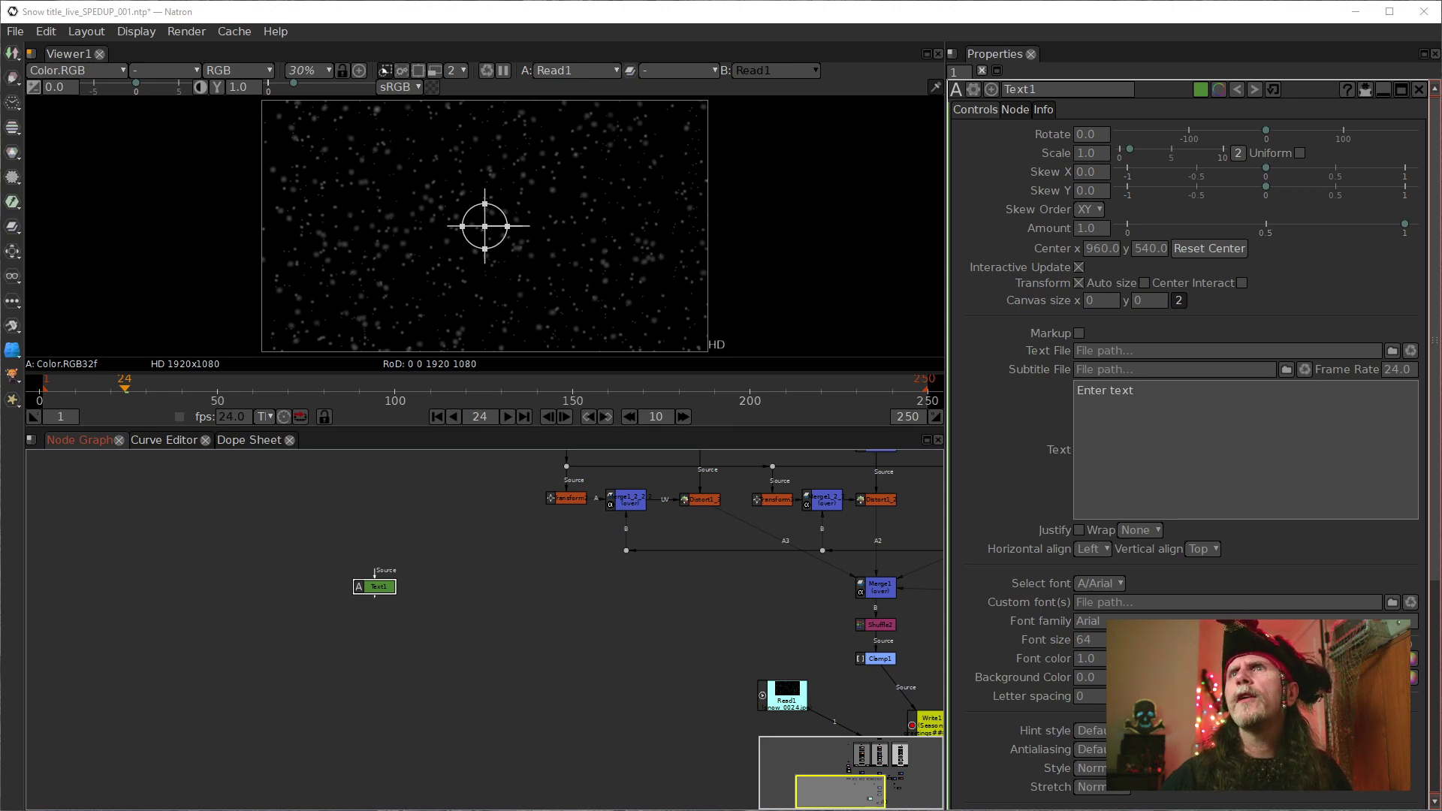
# Switch to the browser and preview "Seasons Greetings" in the Cretino font at Large size on dafont.com, then return to Natron
pyautogui.hotkey('alt', 'Tab')
pyautogui.moveTo(814, 163); pyautogui.dragTo(777, 176)
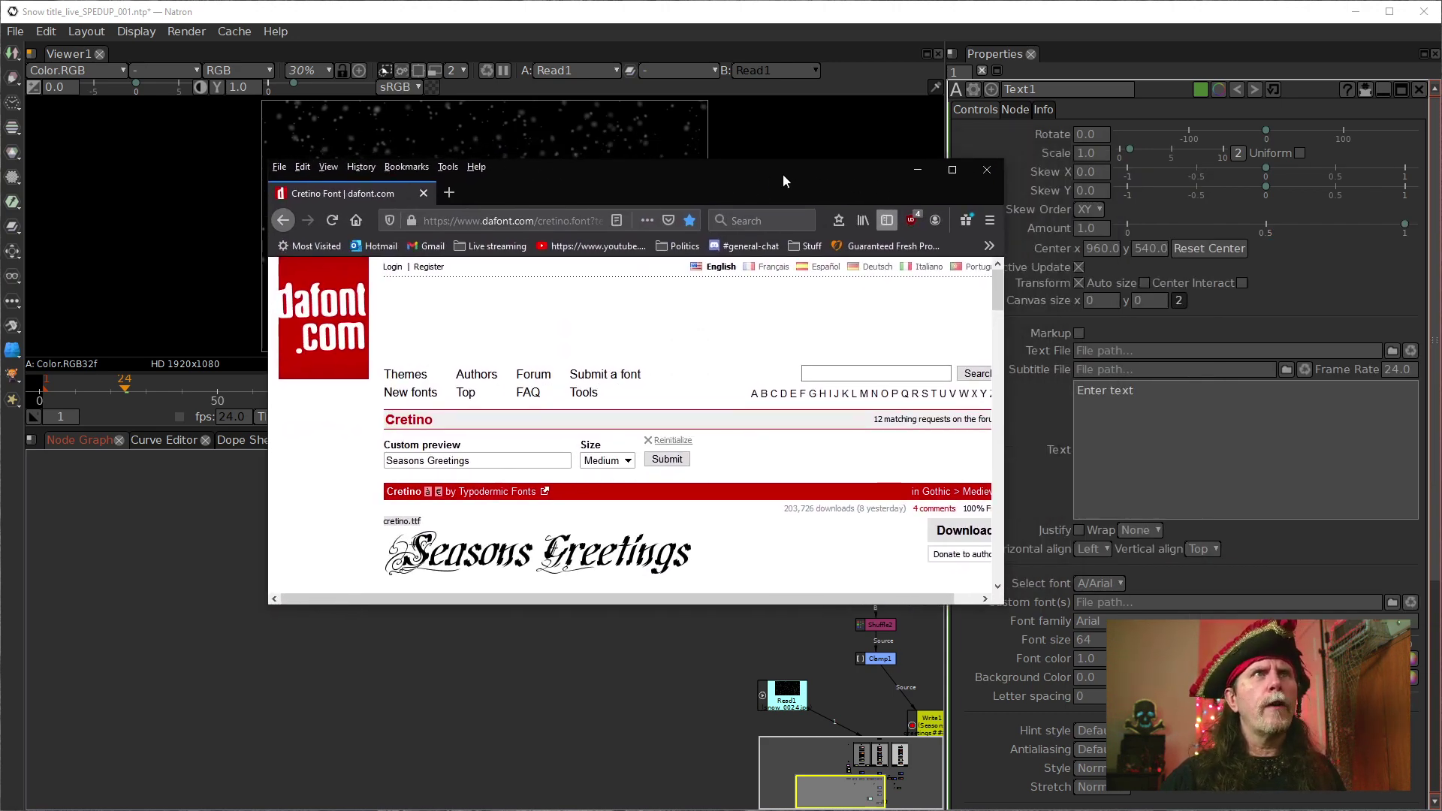
pyautogui.press('ctrl+super+z')
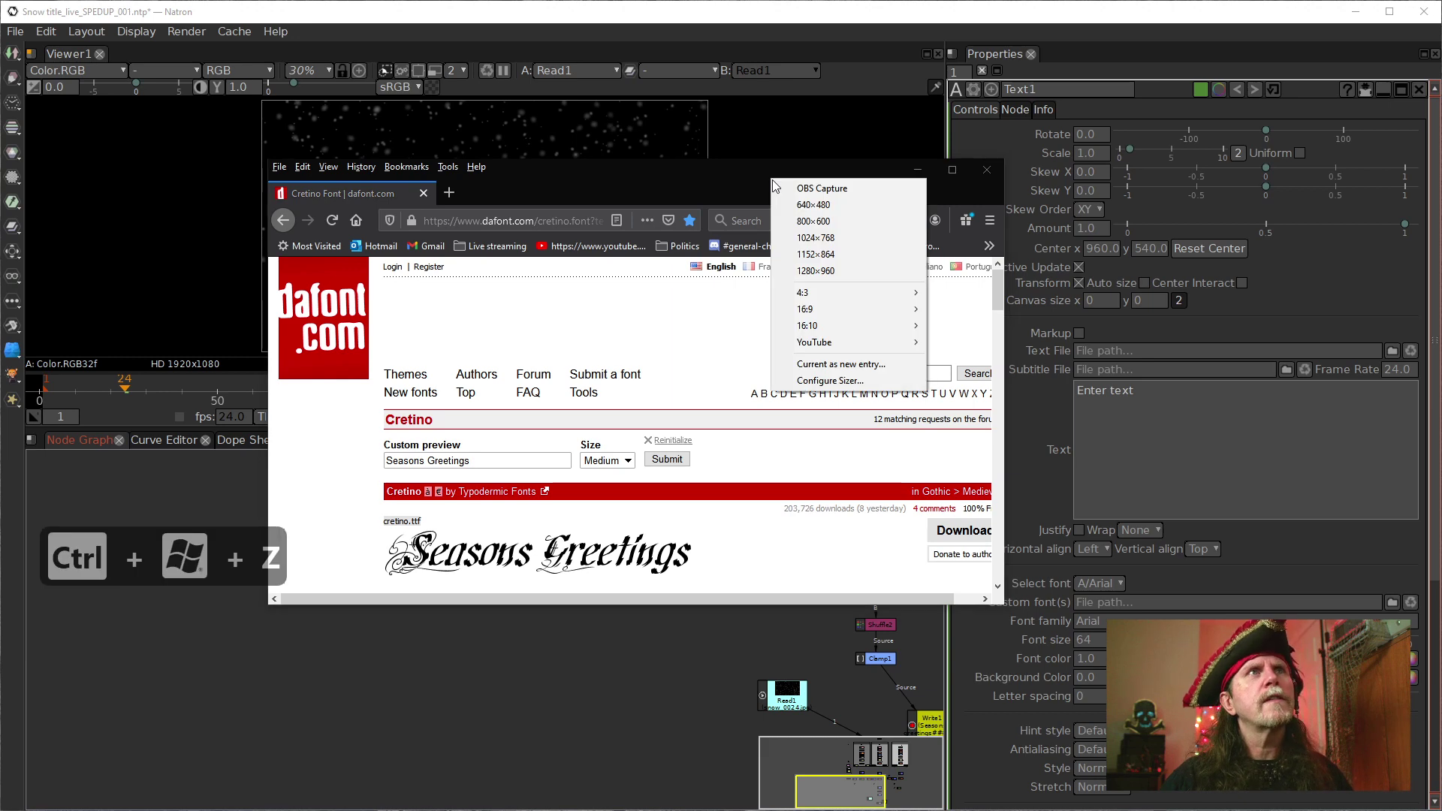
pyautogui.click(811, 187)
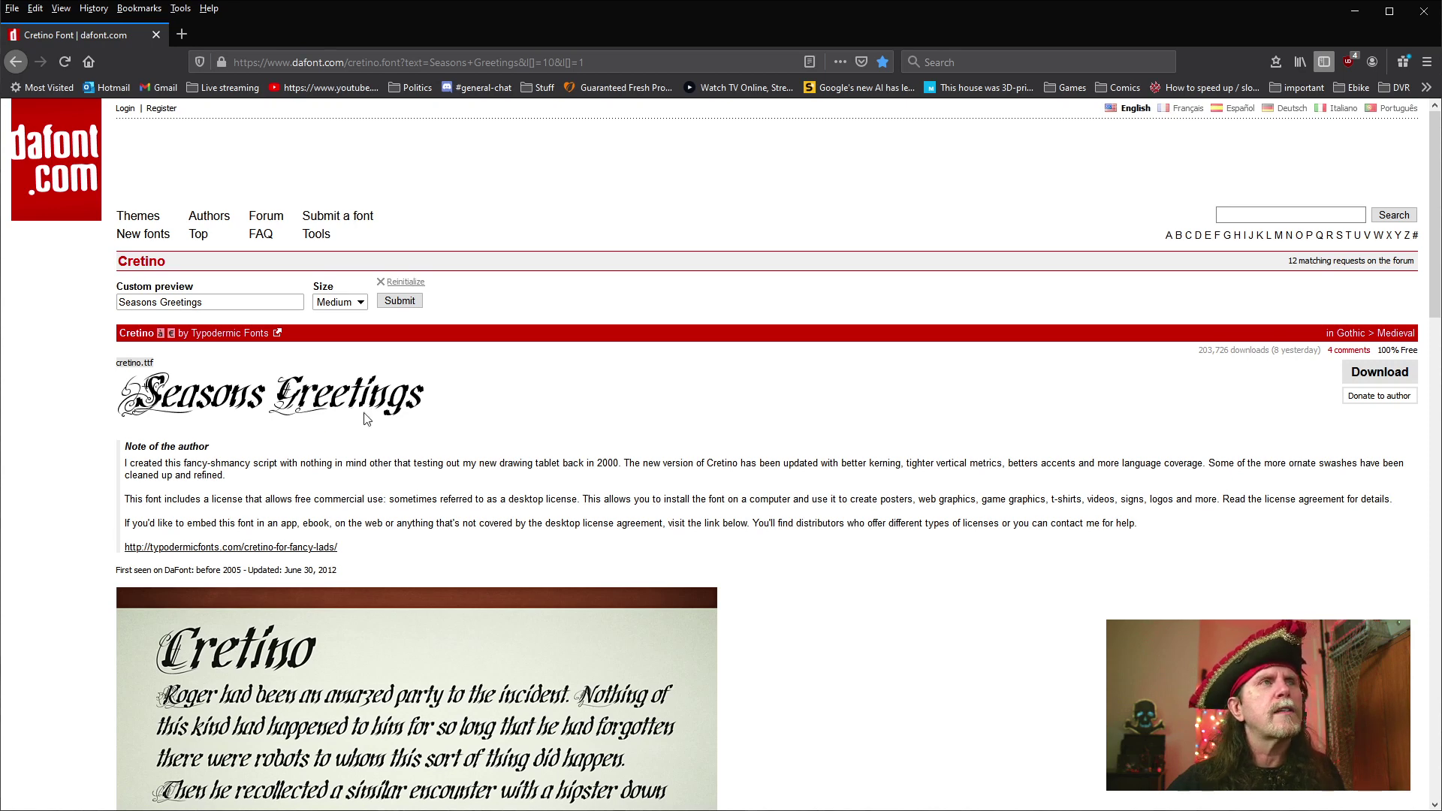
pyautogui.click(359, 303)
pyautogui.click(329, 372)
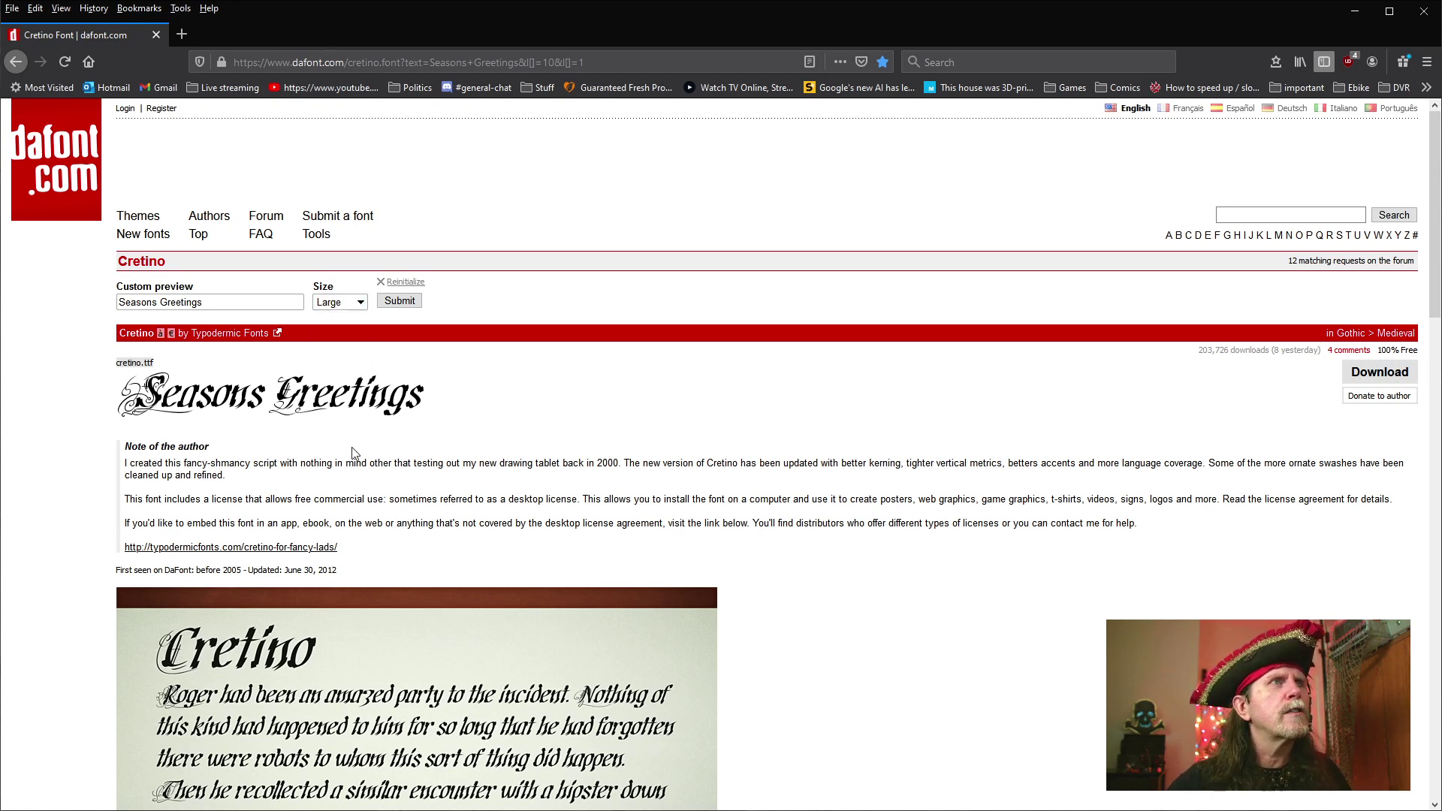
pyautogui.click(399, 300)
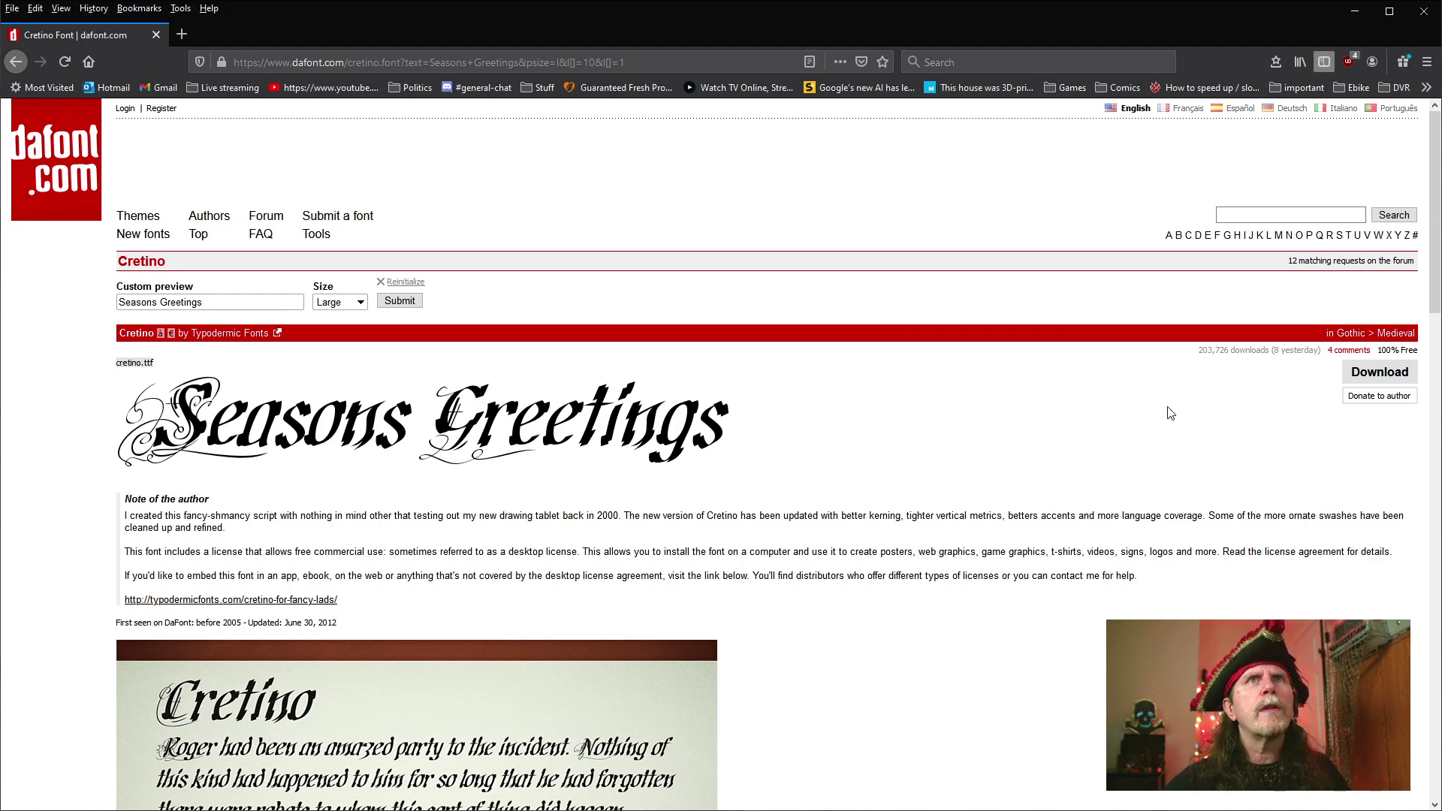
pyautogui.click(1354, 13)
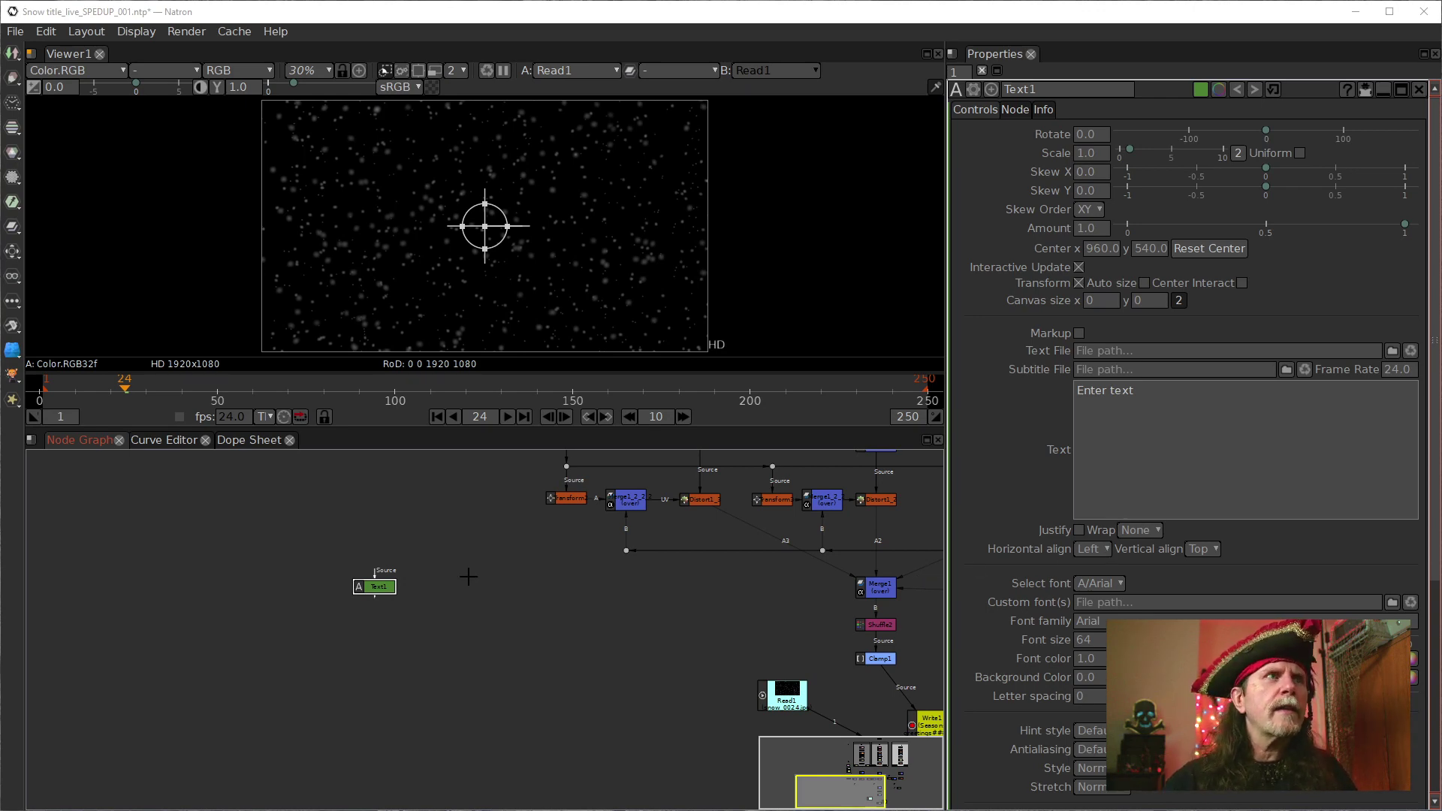
# Open the file browser for Text1's custom font, then bring the Episode 0059 - Snow folder forward in File Explorer
pyautogui.scroll(3, 440, 596)
pyautogui.scroll(1, 456, 599)
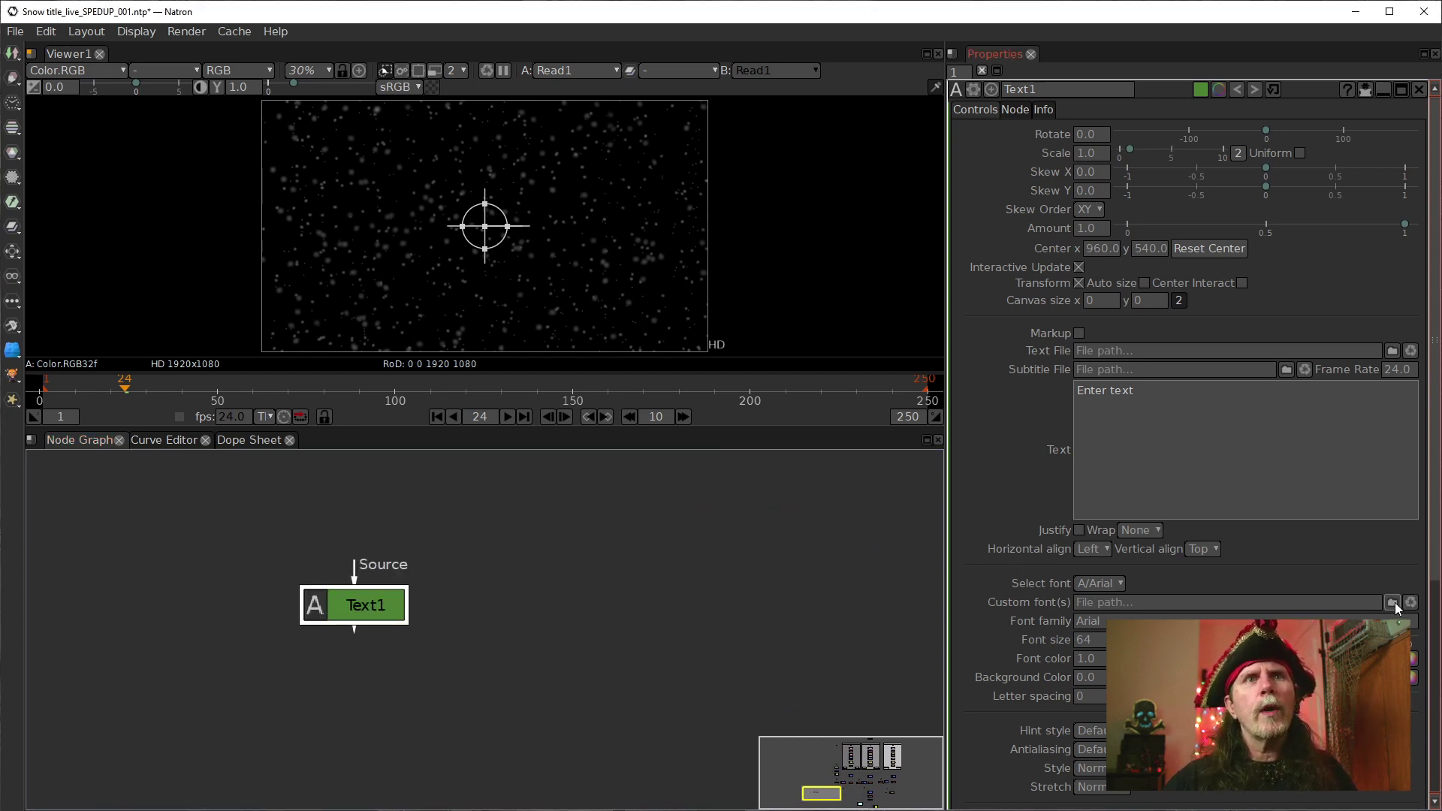
pyautogui.click(1394, 604)
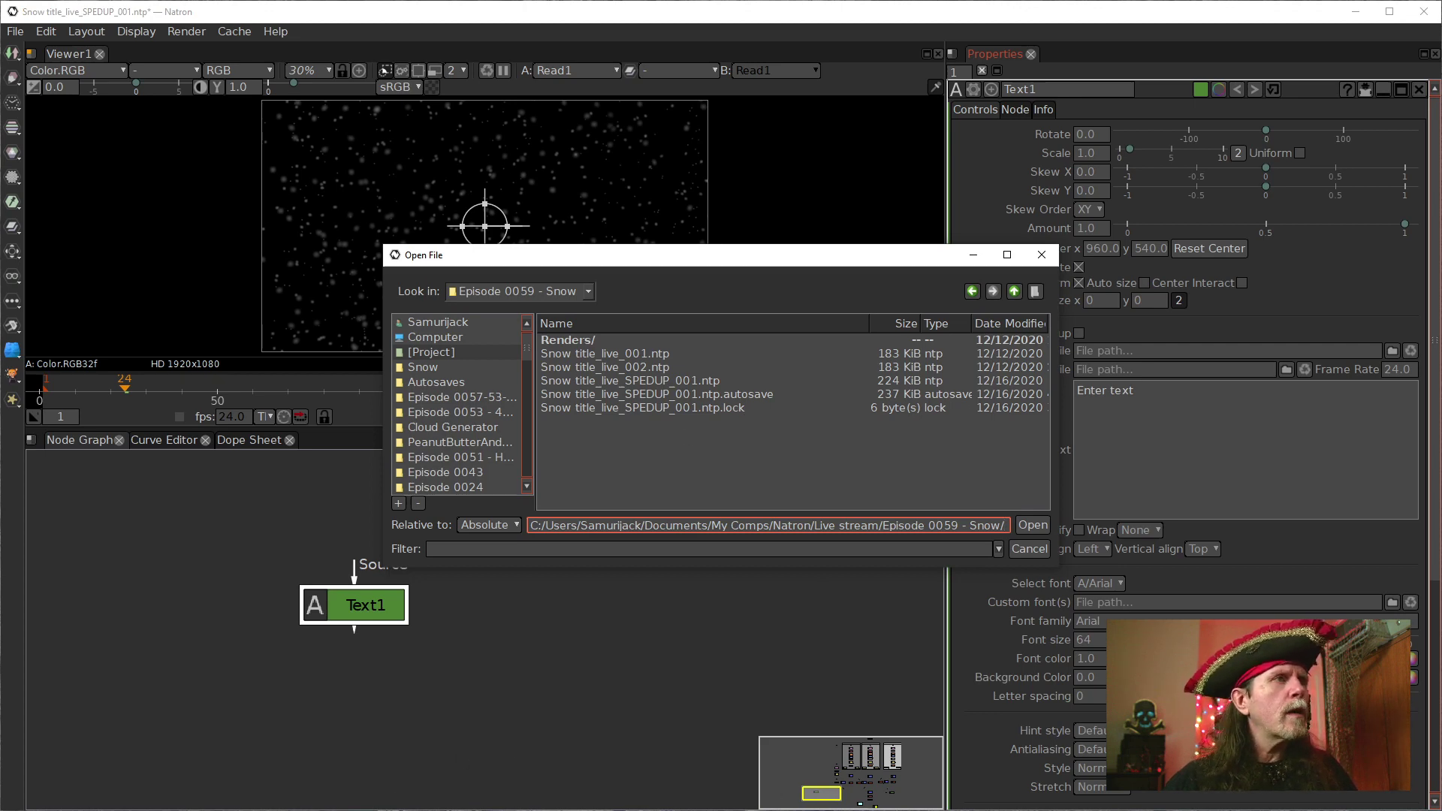
pyautogui.moveTo(537, 810)
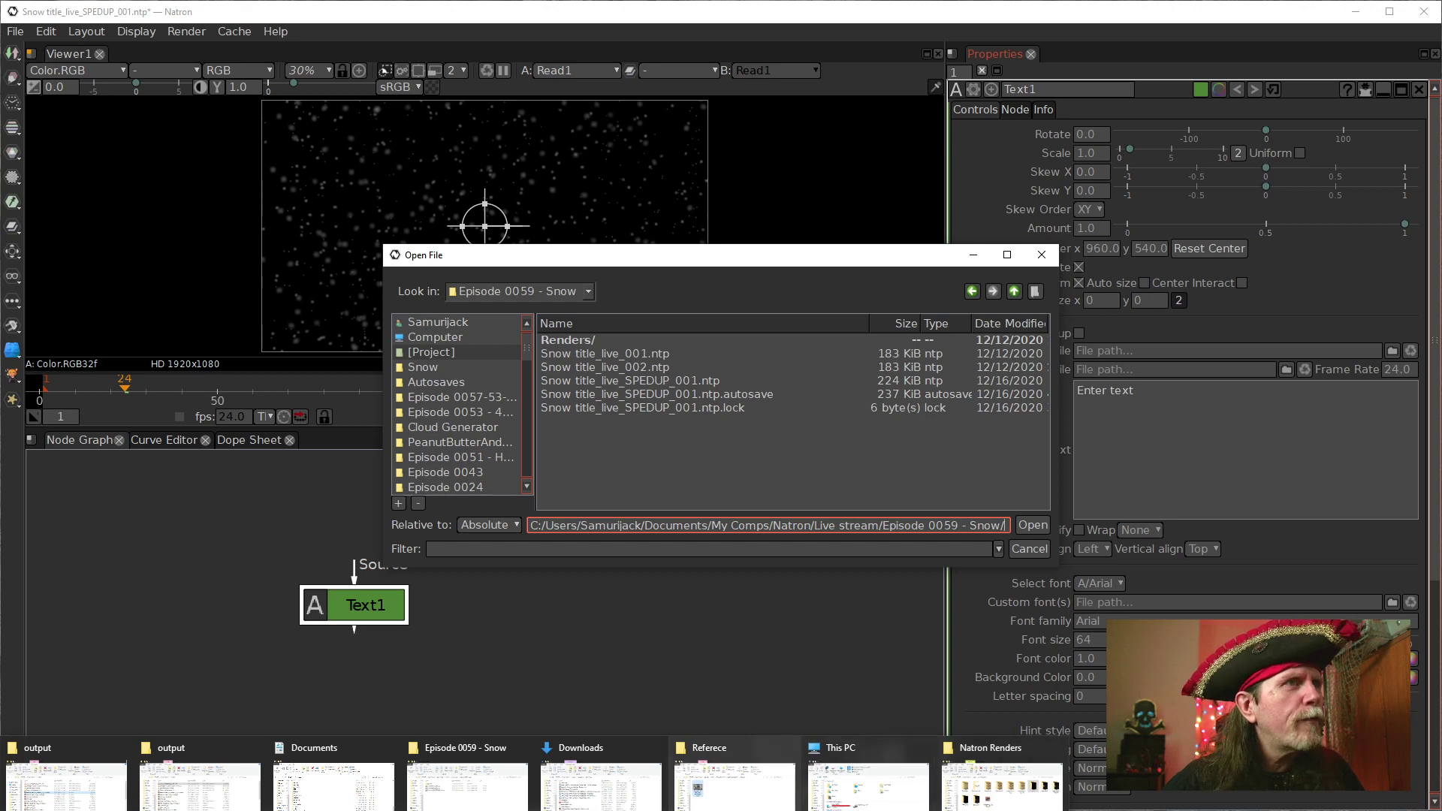
pyautogui.click(467, 784)
pyautogui.moveTo(659, 188); pyautogui.dragTo(1441, 238)
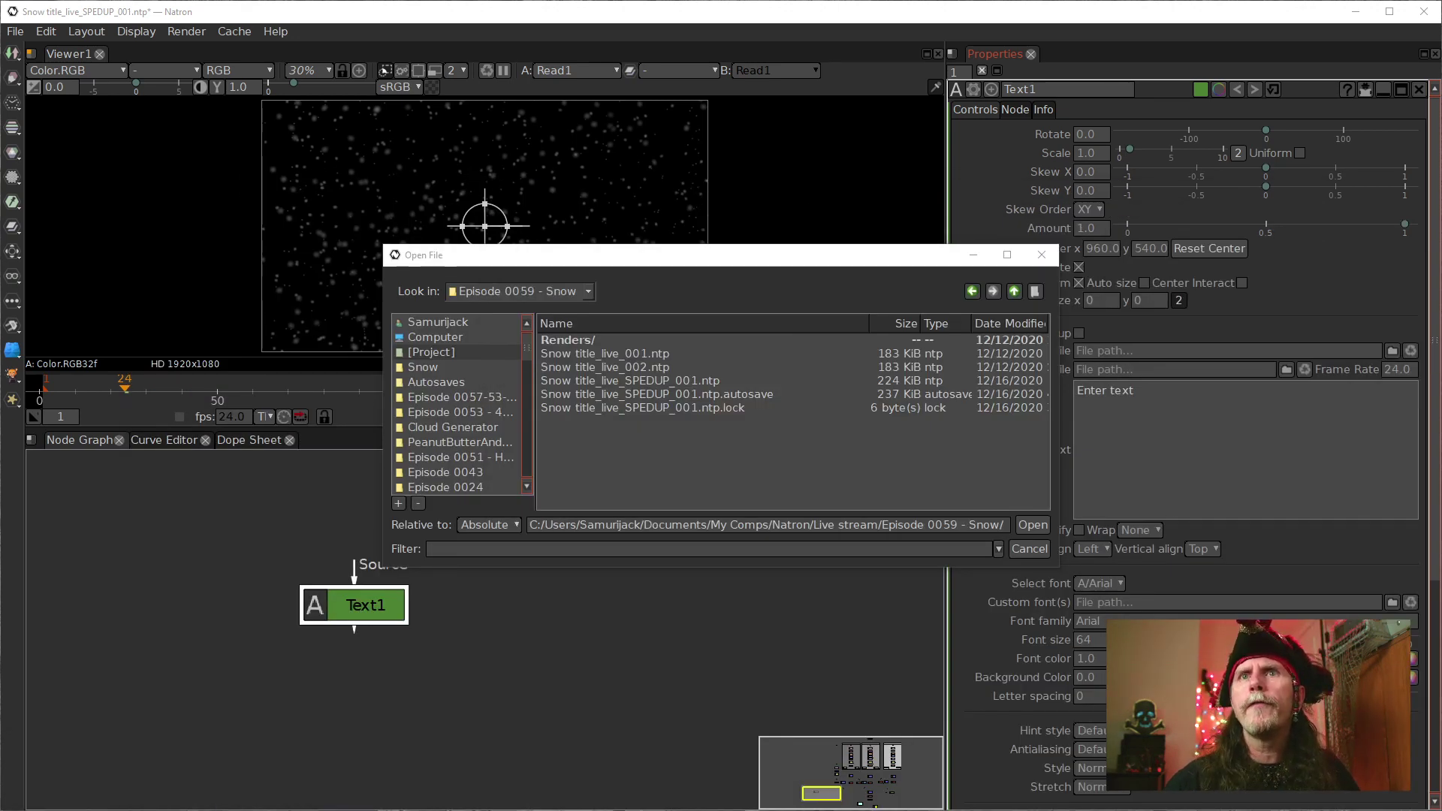
pyautogui.moveTo(1441, 238); pyautogui.dragTo(854, 134)
# Create a folder named Fonts inside the Episode 0059 - Snow folder
pyautogui.rightClick(461, 443)
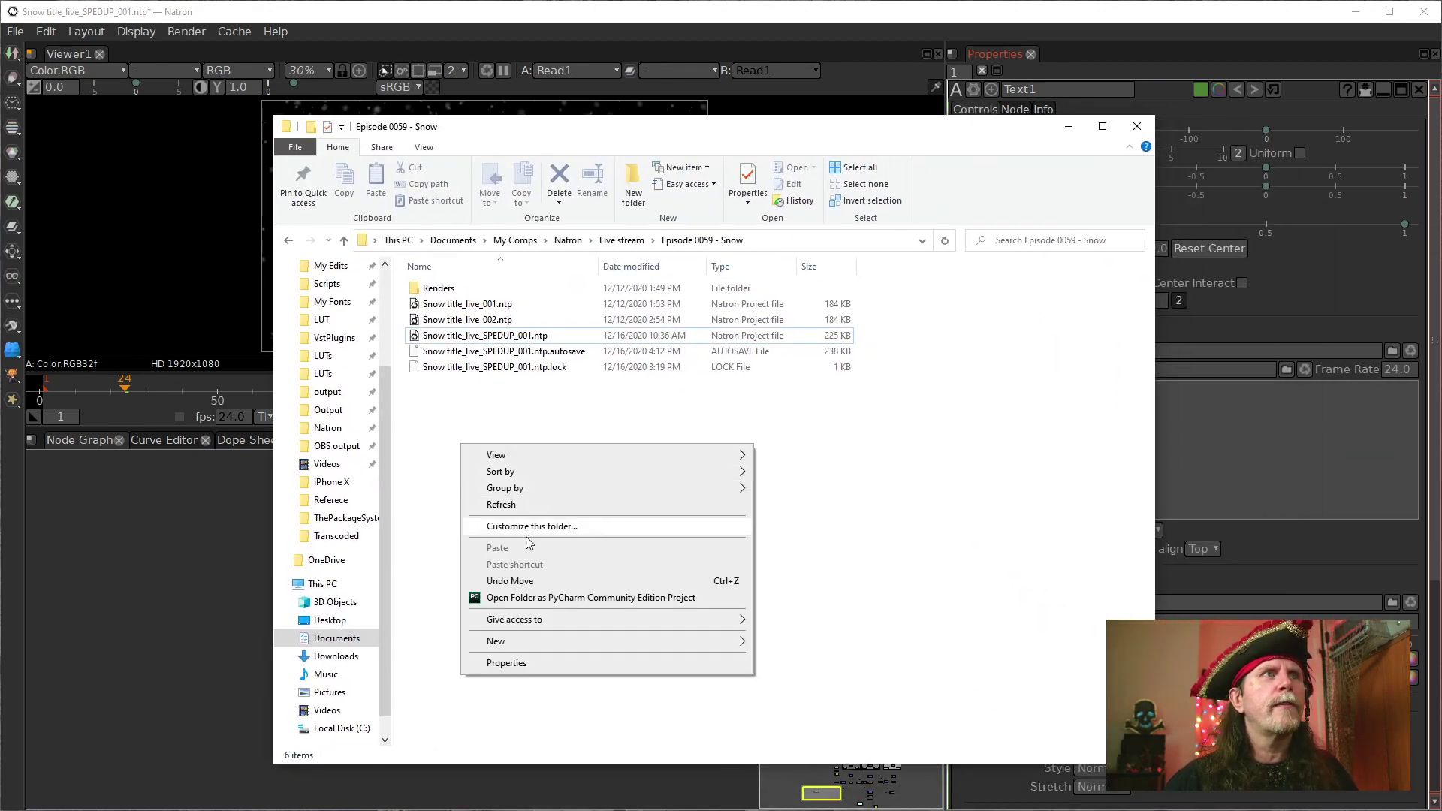
pyautogui.moveTo(670, 653)
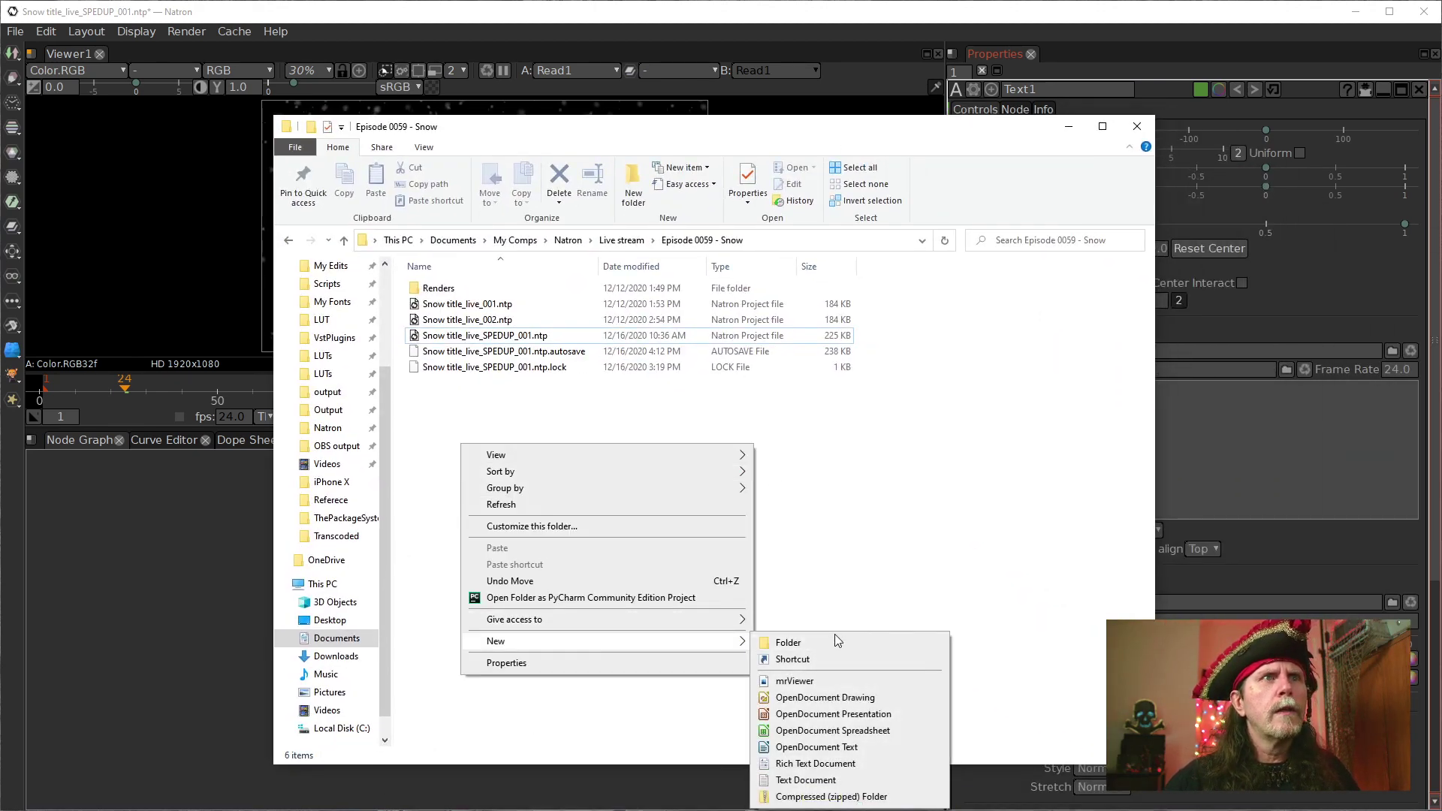
pyautogui.click(788, 642)
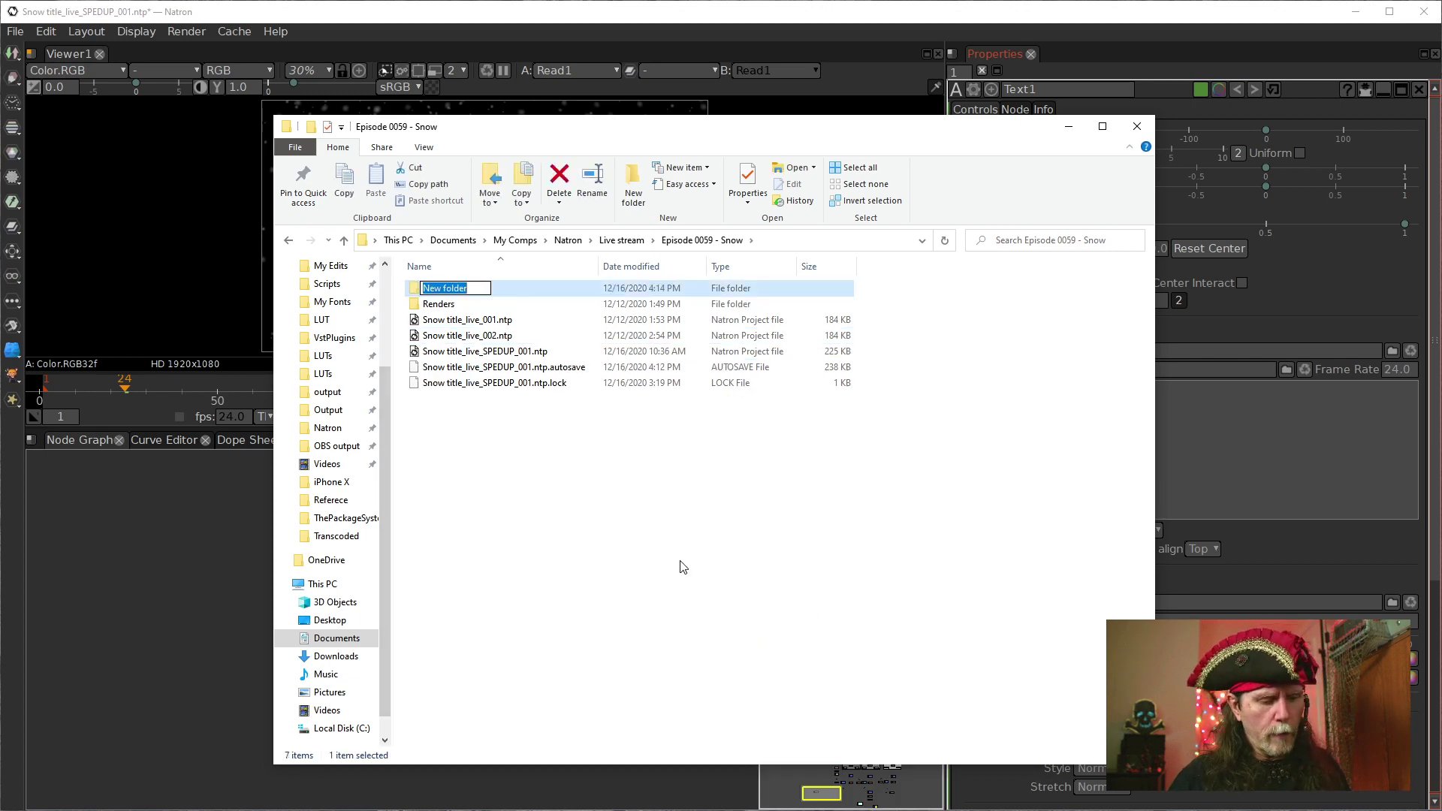
pyautogui.write('Font')
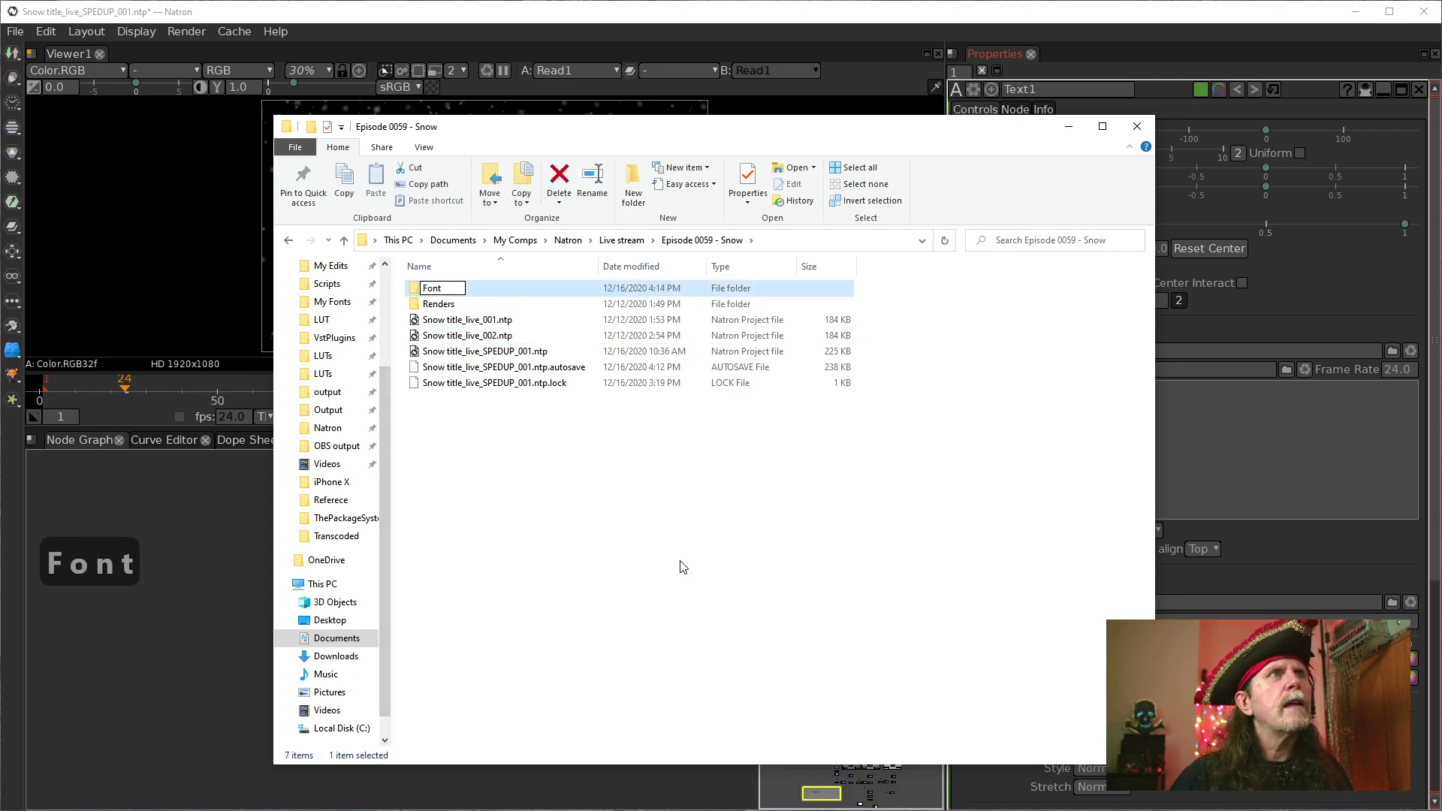
pyautogui.write('s')
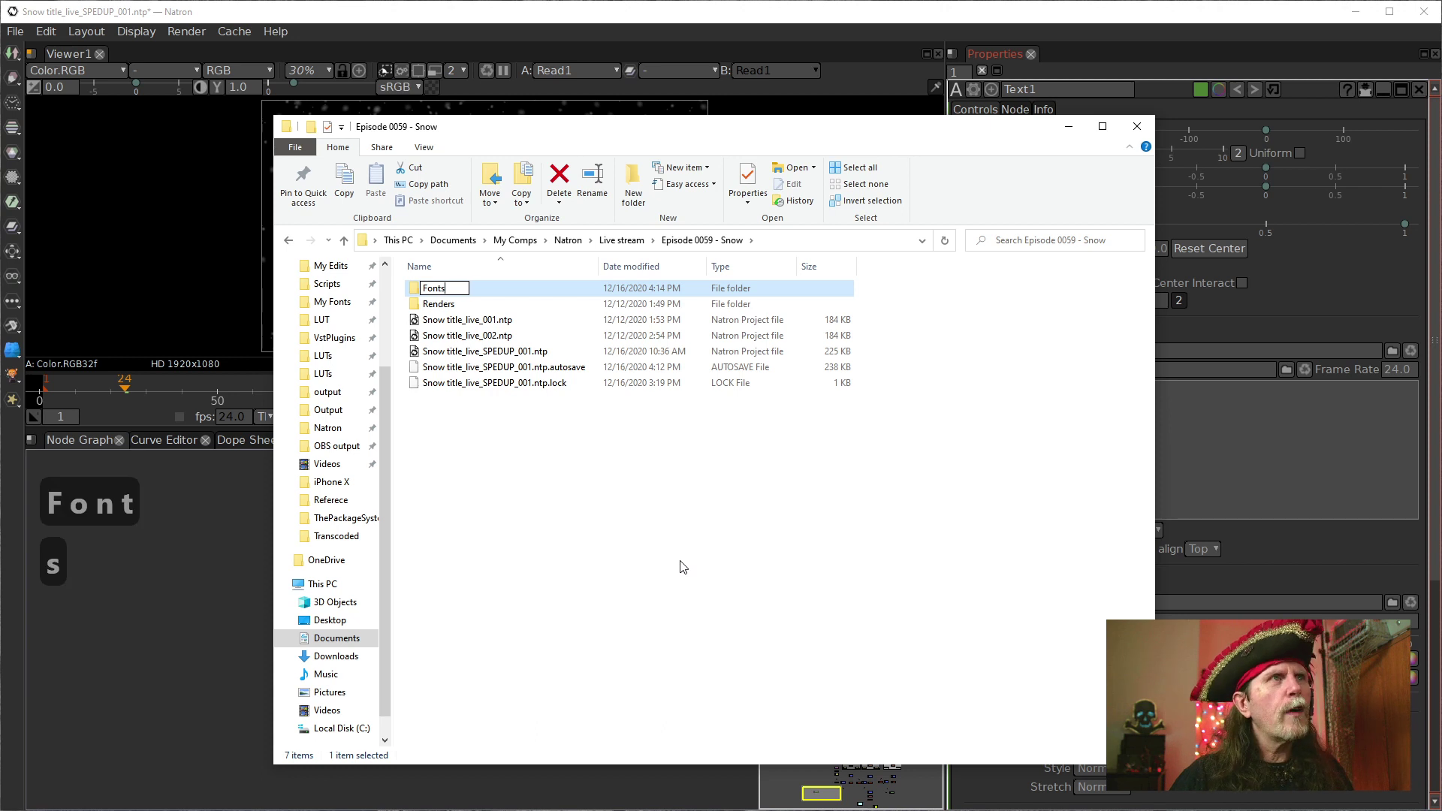
pyautogui.press('Return')
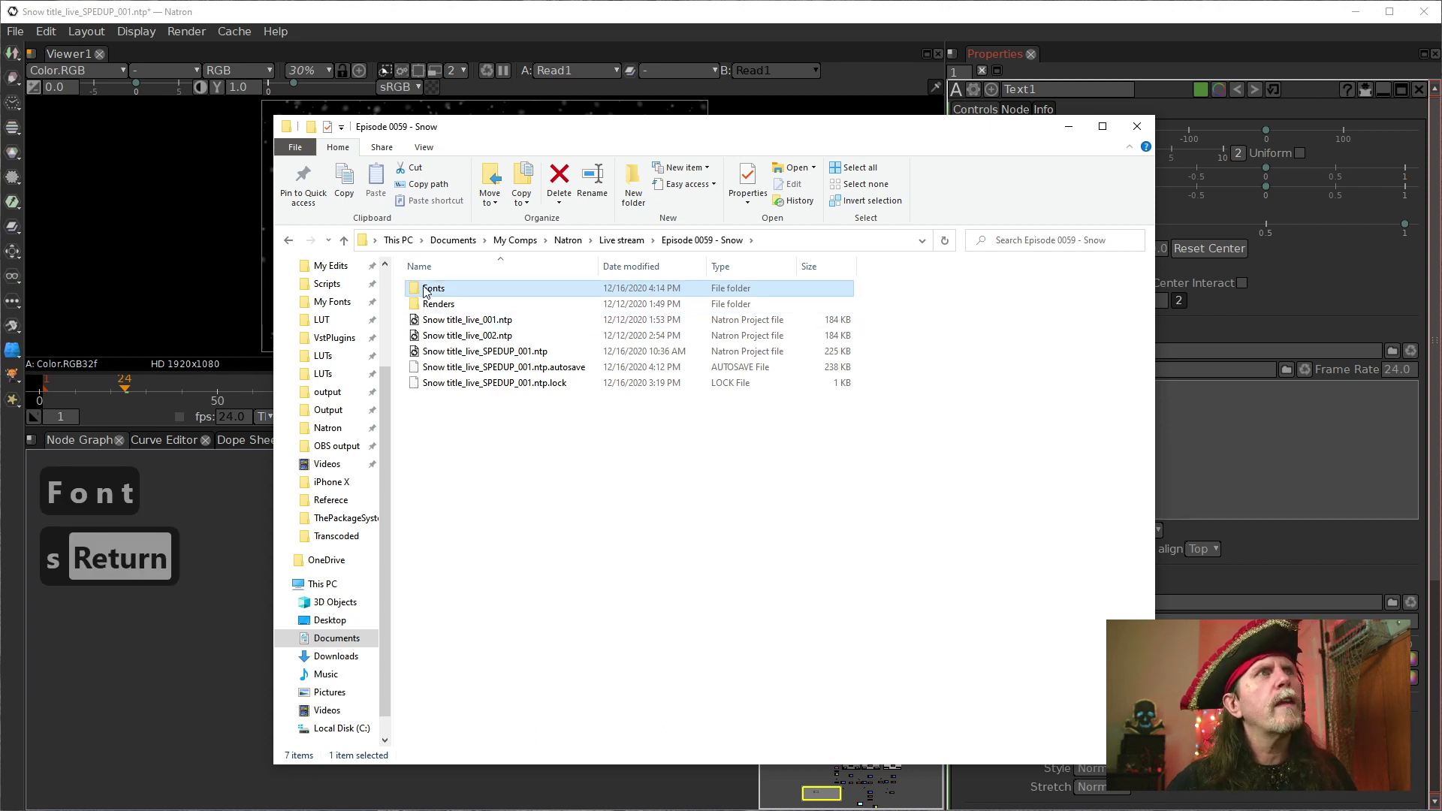
# Open the new Fonts folder and put cretino.ttf from the Downloads window into it
pyautogui.doubleClick(424, 293)
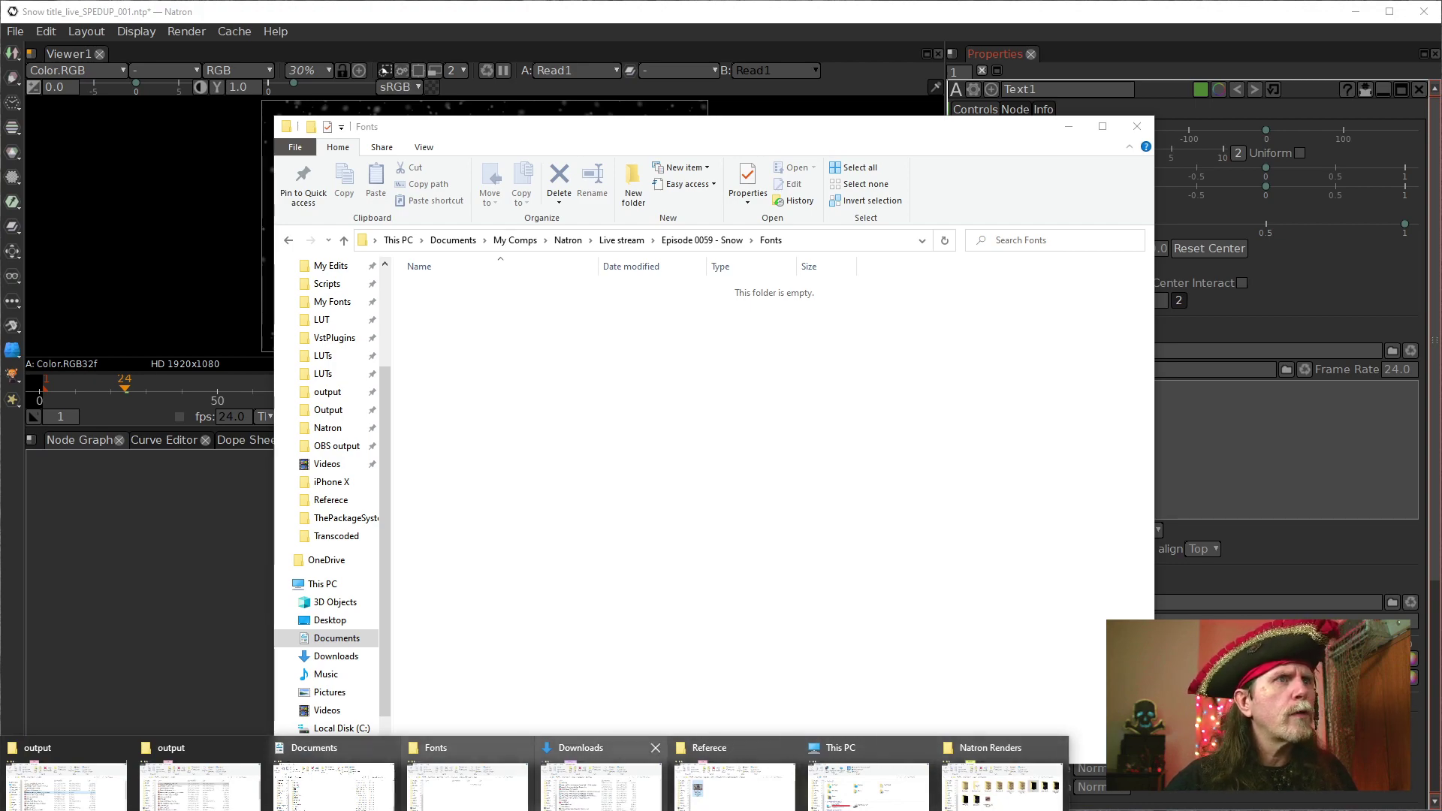
pyautogui.click(601, 784)
pyautogui.moveTo(300, 124); pyautogui.dragTo(1441, 184)
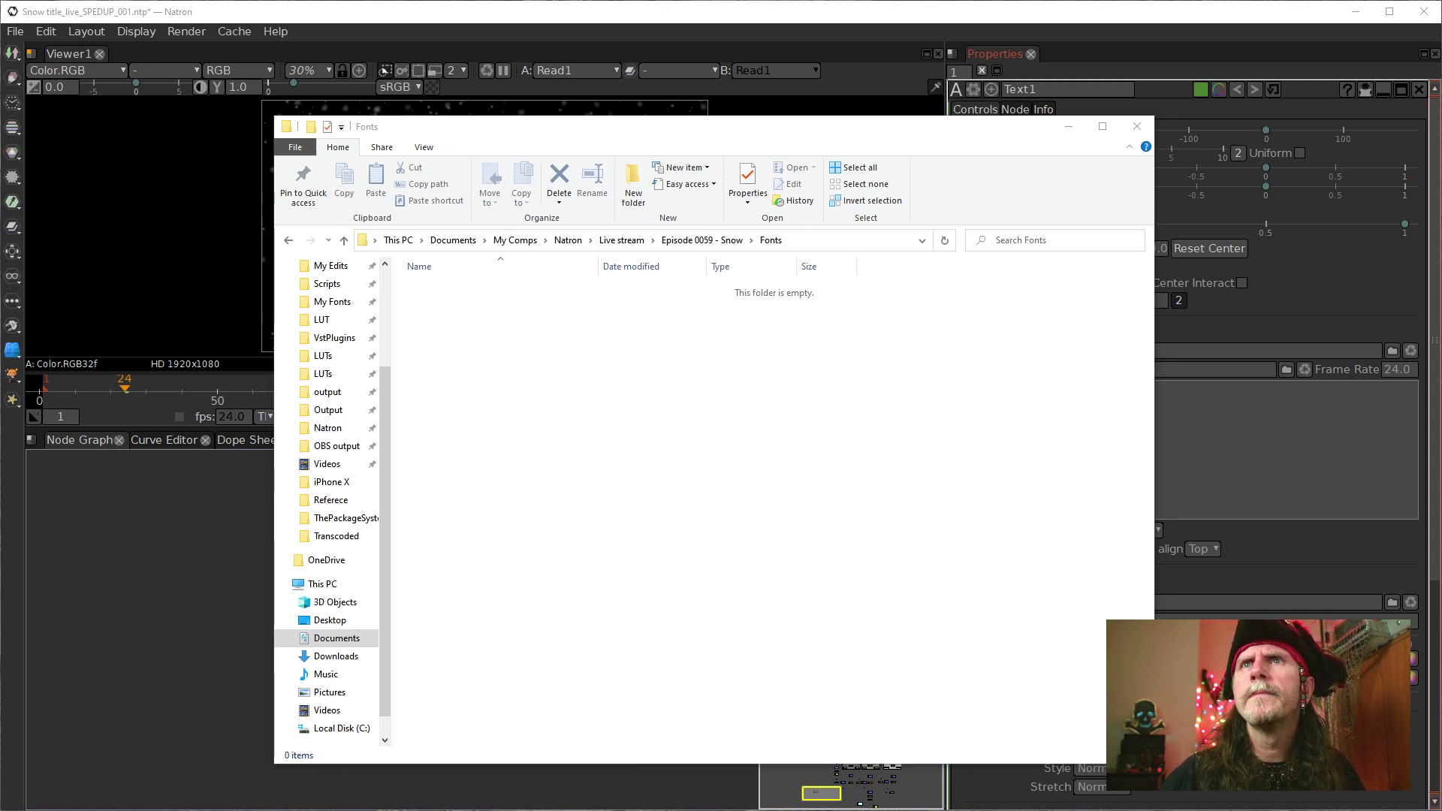
pyautogui.moveTo(847, 466); pyautogui.dragTo(601, 457)
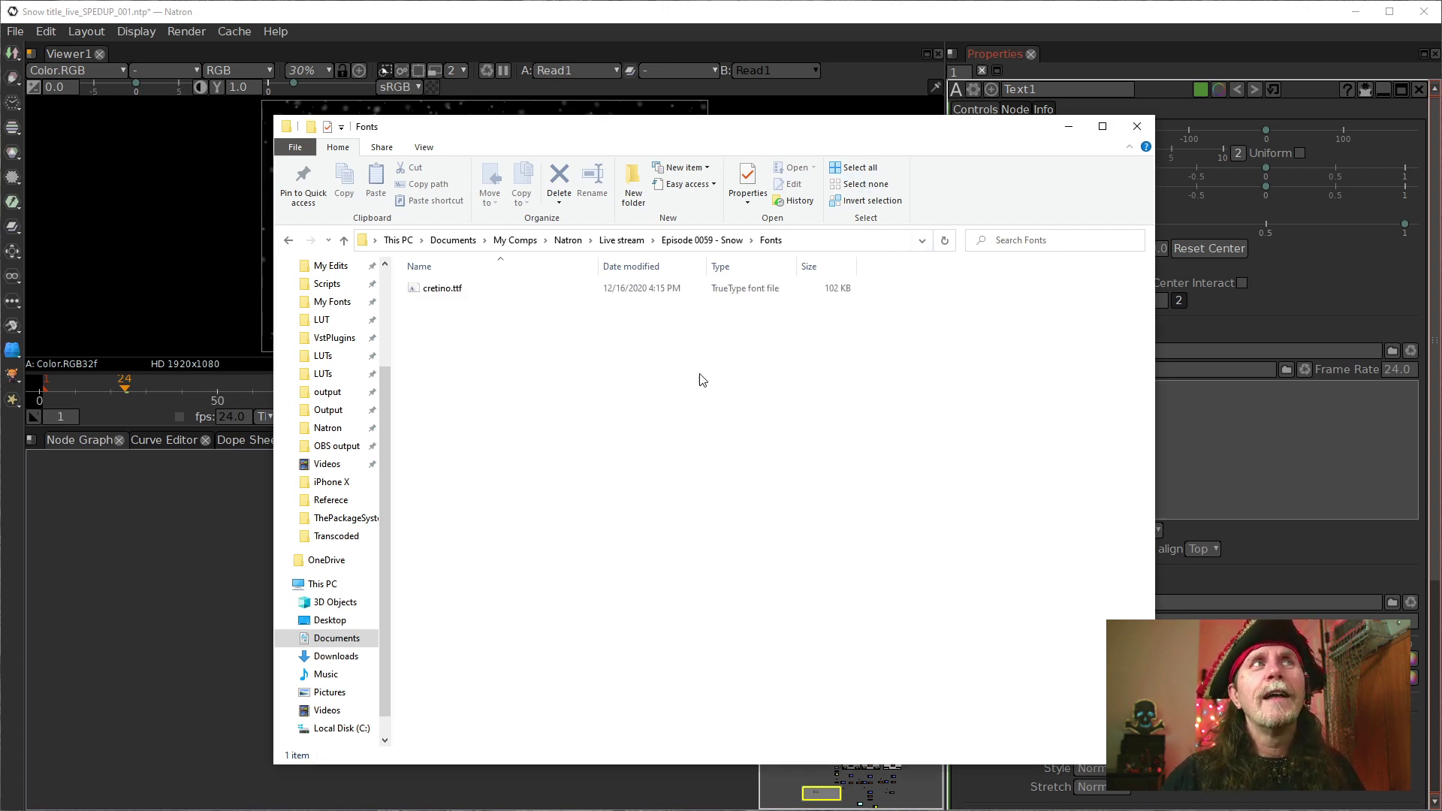
# Load cretino.ttf from the project's Fonts folder as Text1's custom font in Natron
pyautogui.click(1392, 602)
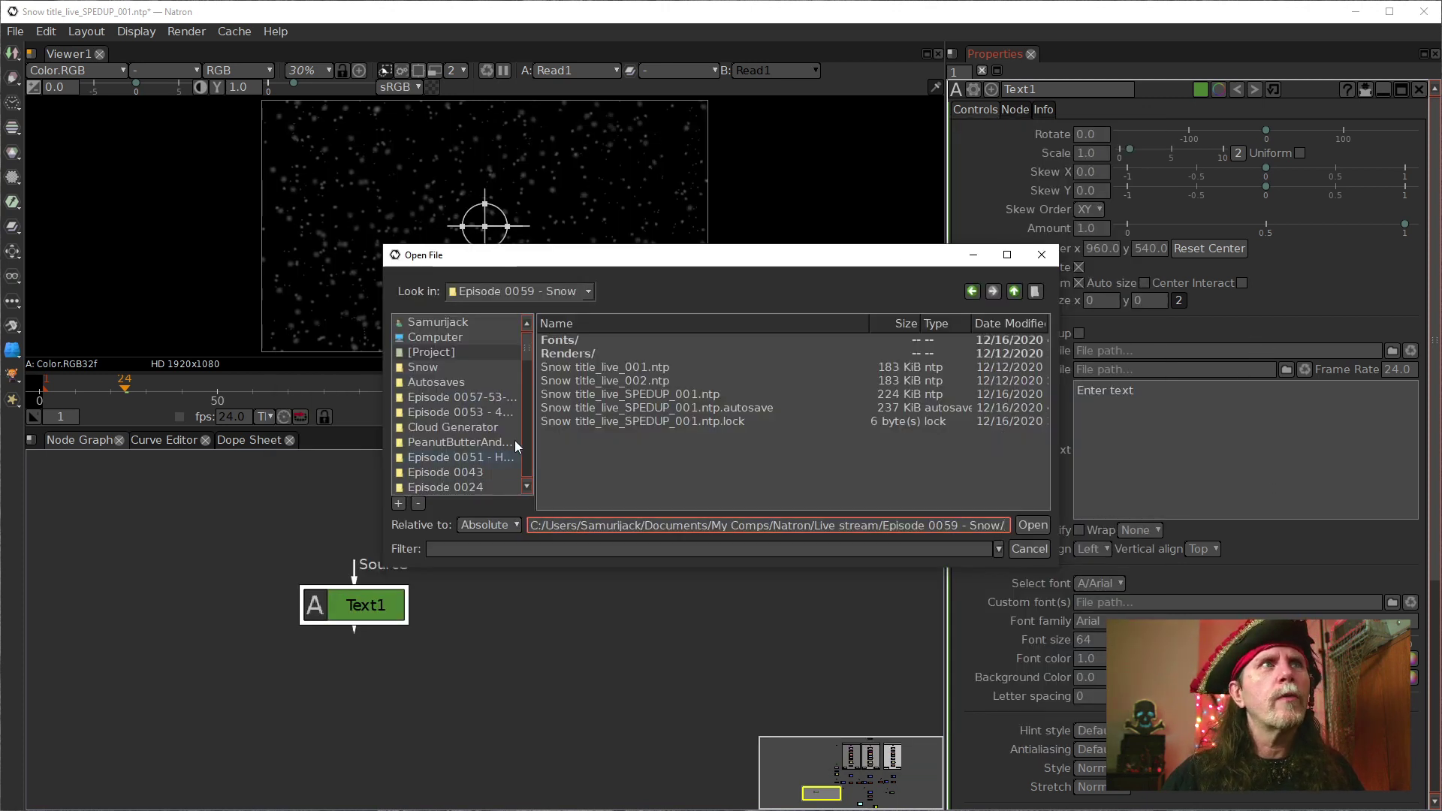
pyautogui.click(563, 340)
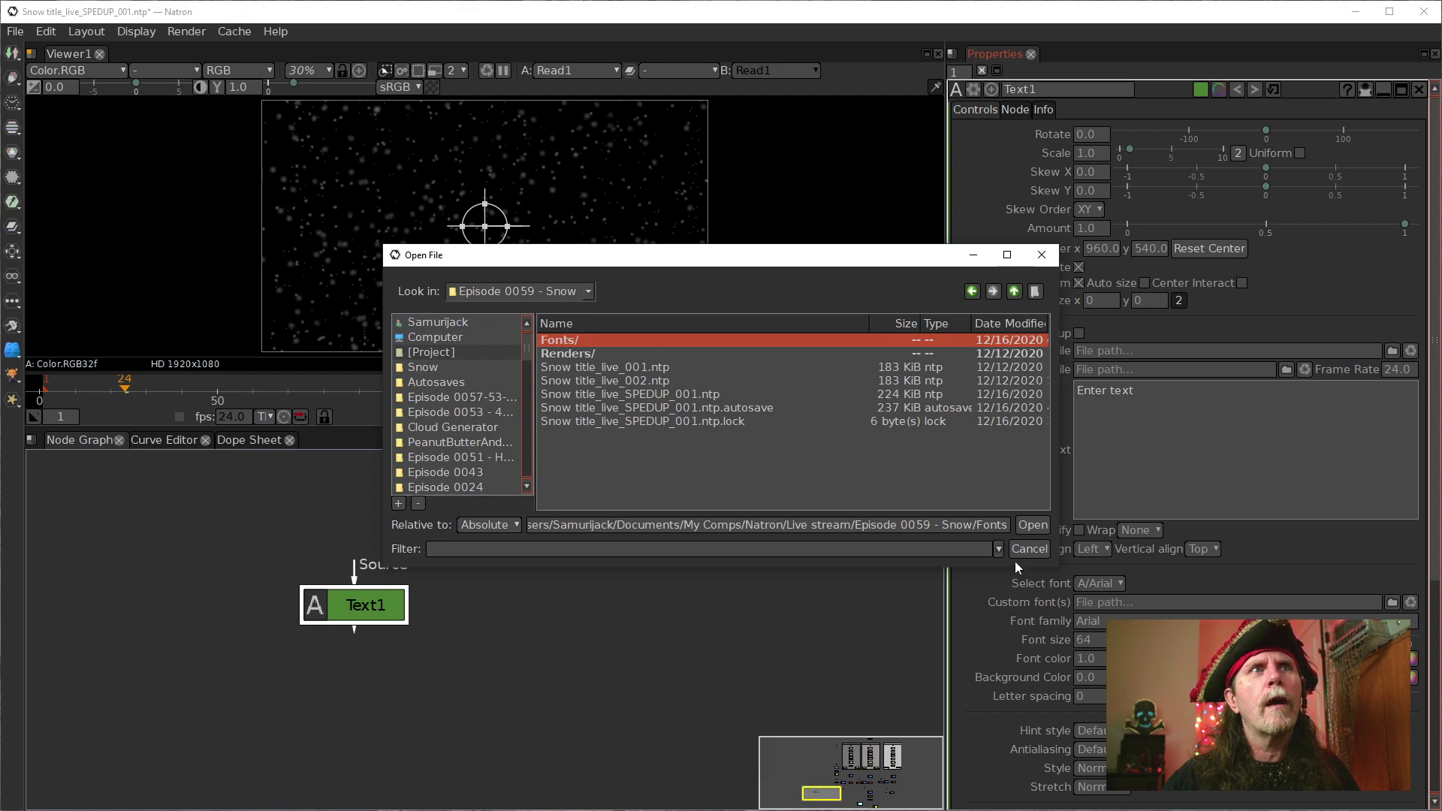
pyautogui.doubleClick(561, 334)
pyautogui.click(561, 335)
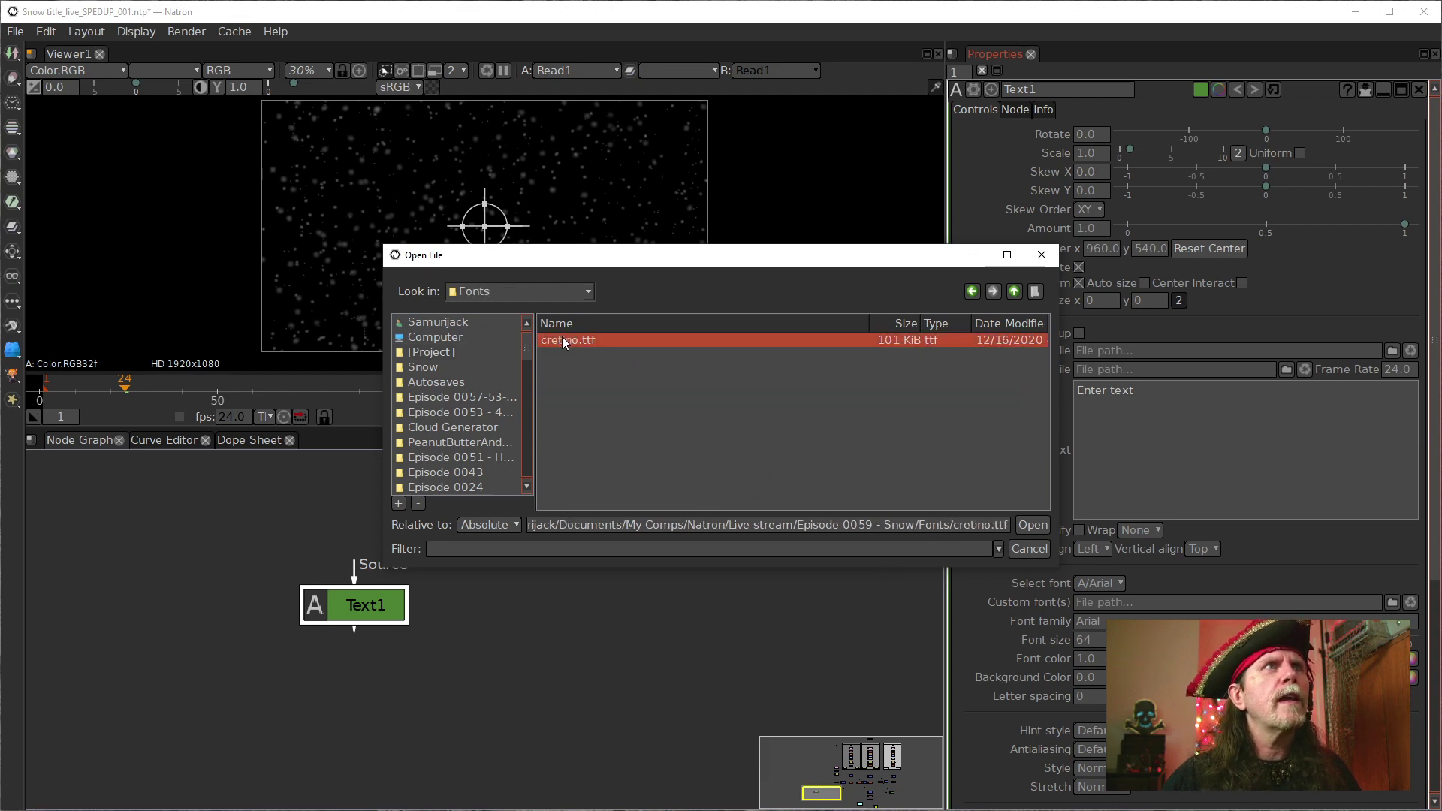
pyautogui.click(1032, 525)
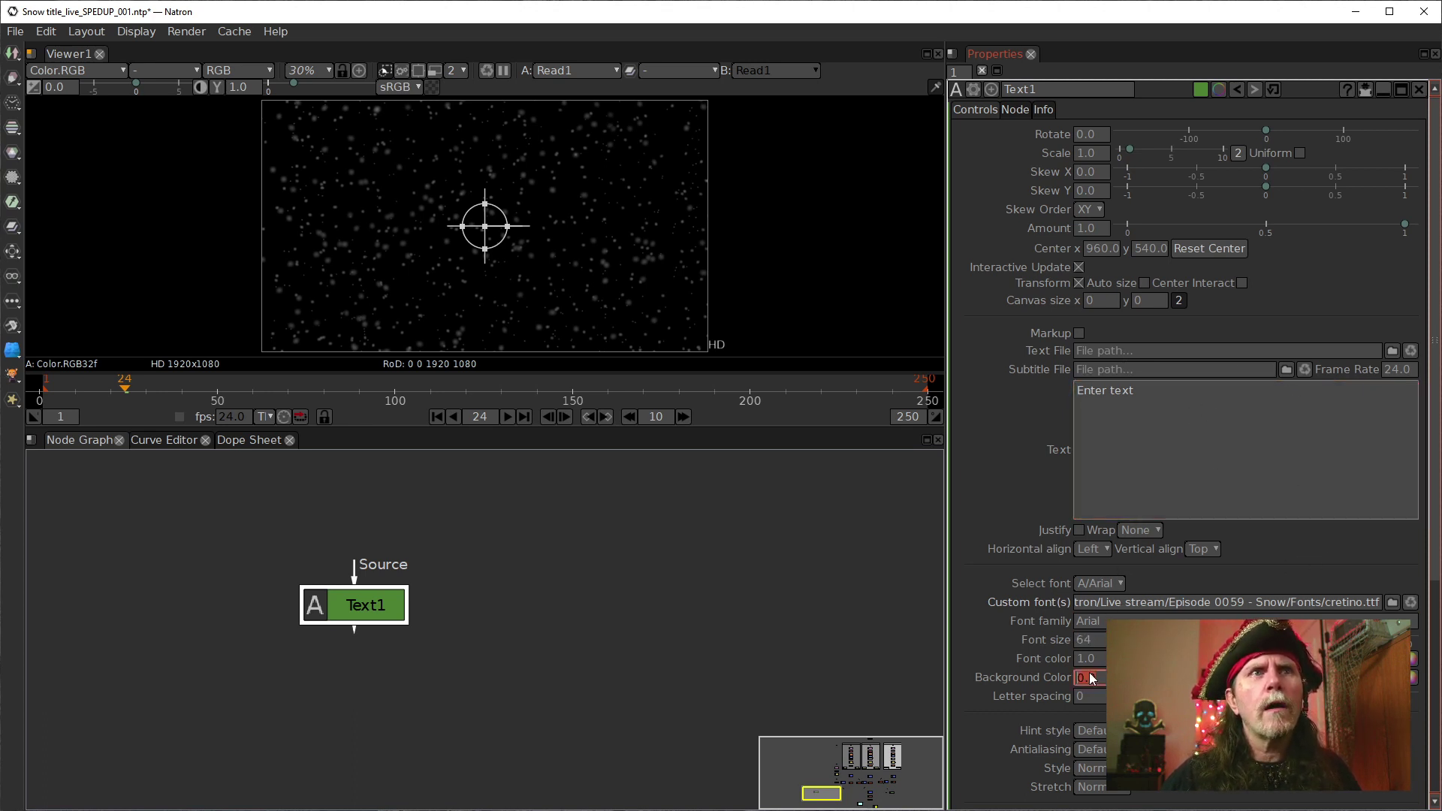
# Set Text1's font to C/Cretino and show the node's output in Viewer1
pyautogui.click(1118, 581)
pyautogui.moveTo(1106, 593)
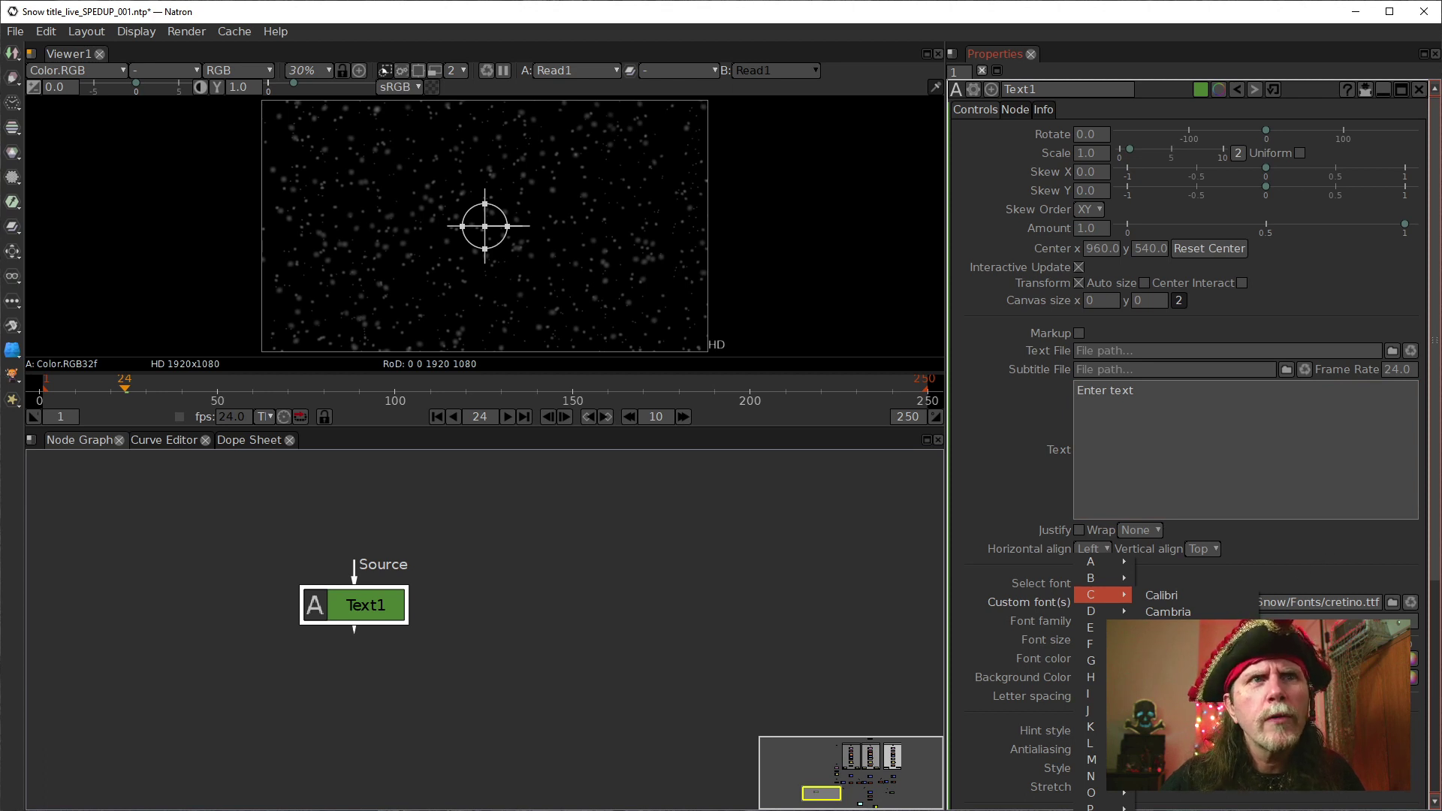
pyautogui.click(1167, 743)
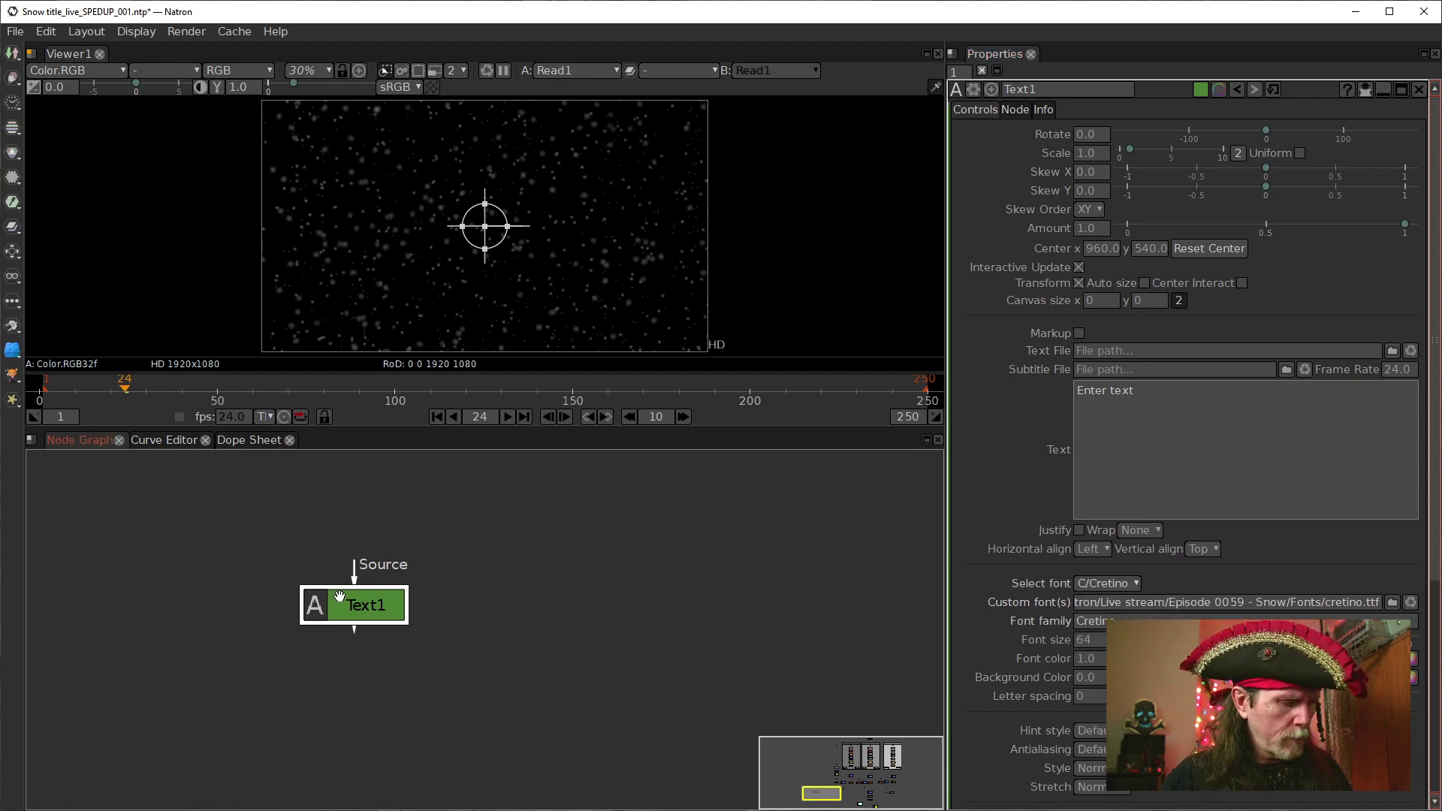
pyautogui.press('1')
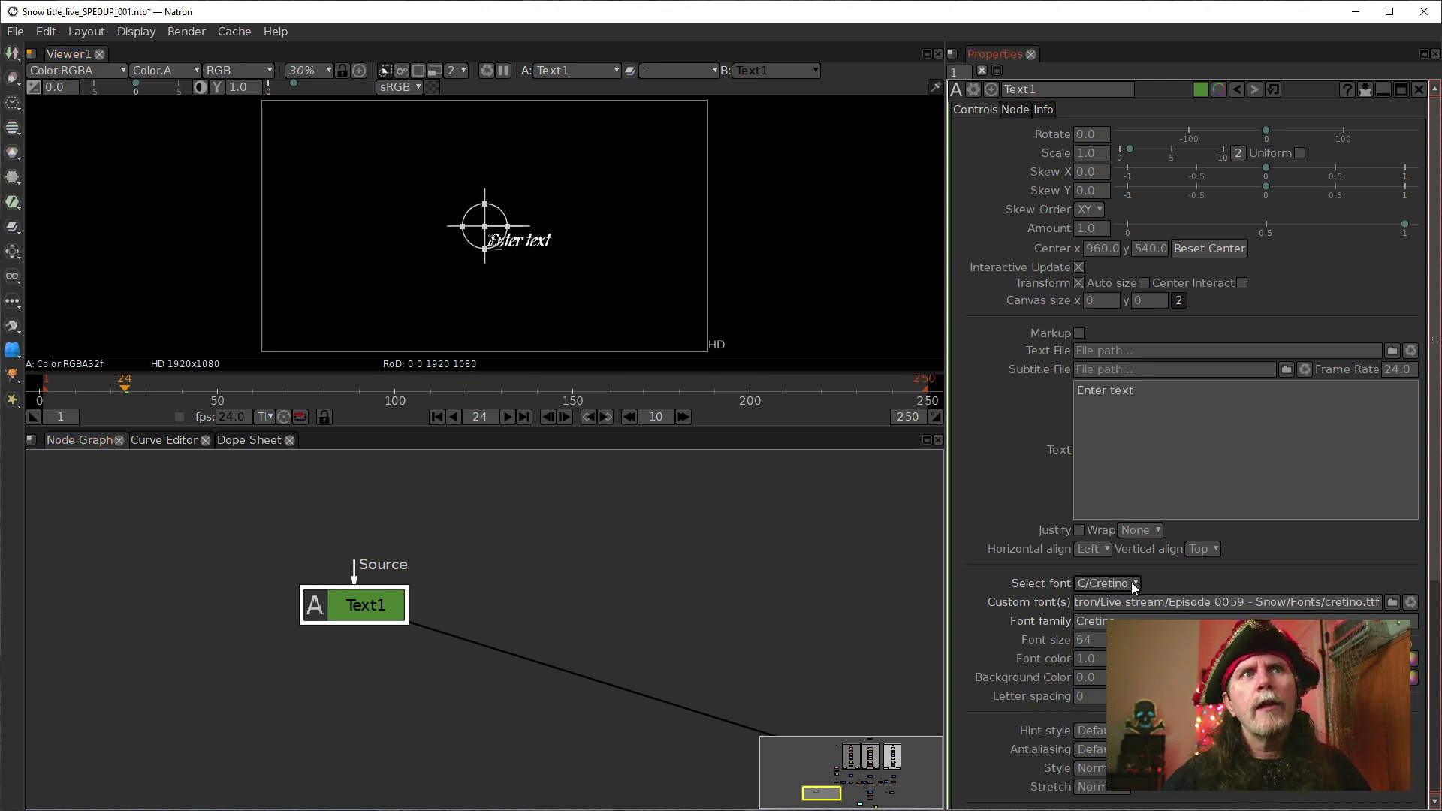
pyautogui.click(1116, 621)
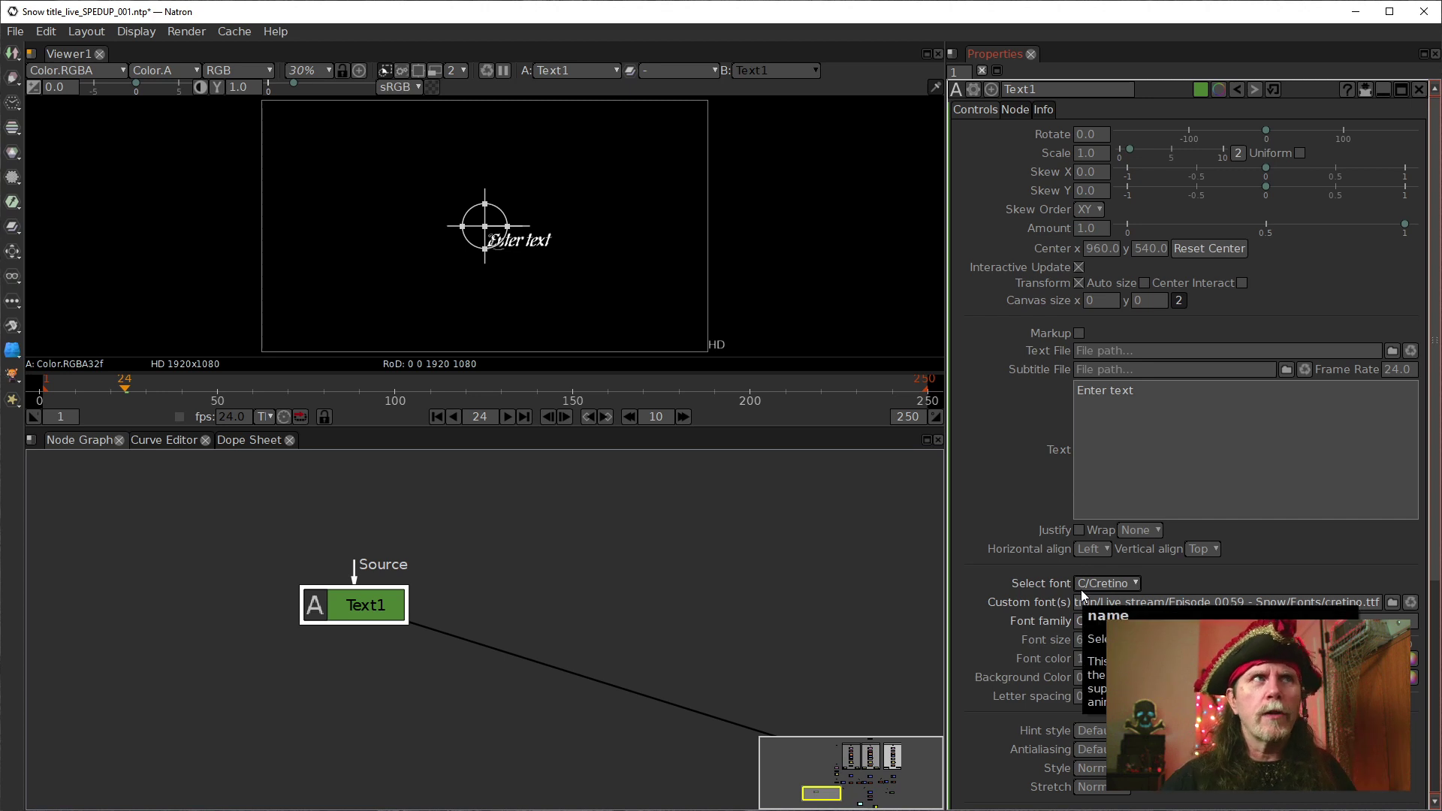
# Replace Text1's placeholder text with "Seasons" and apply it
pyautogui.tripleClick(1116, 390)
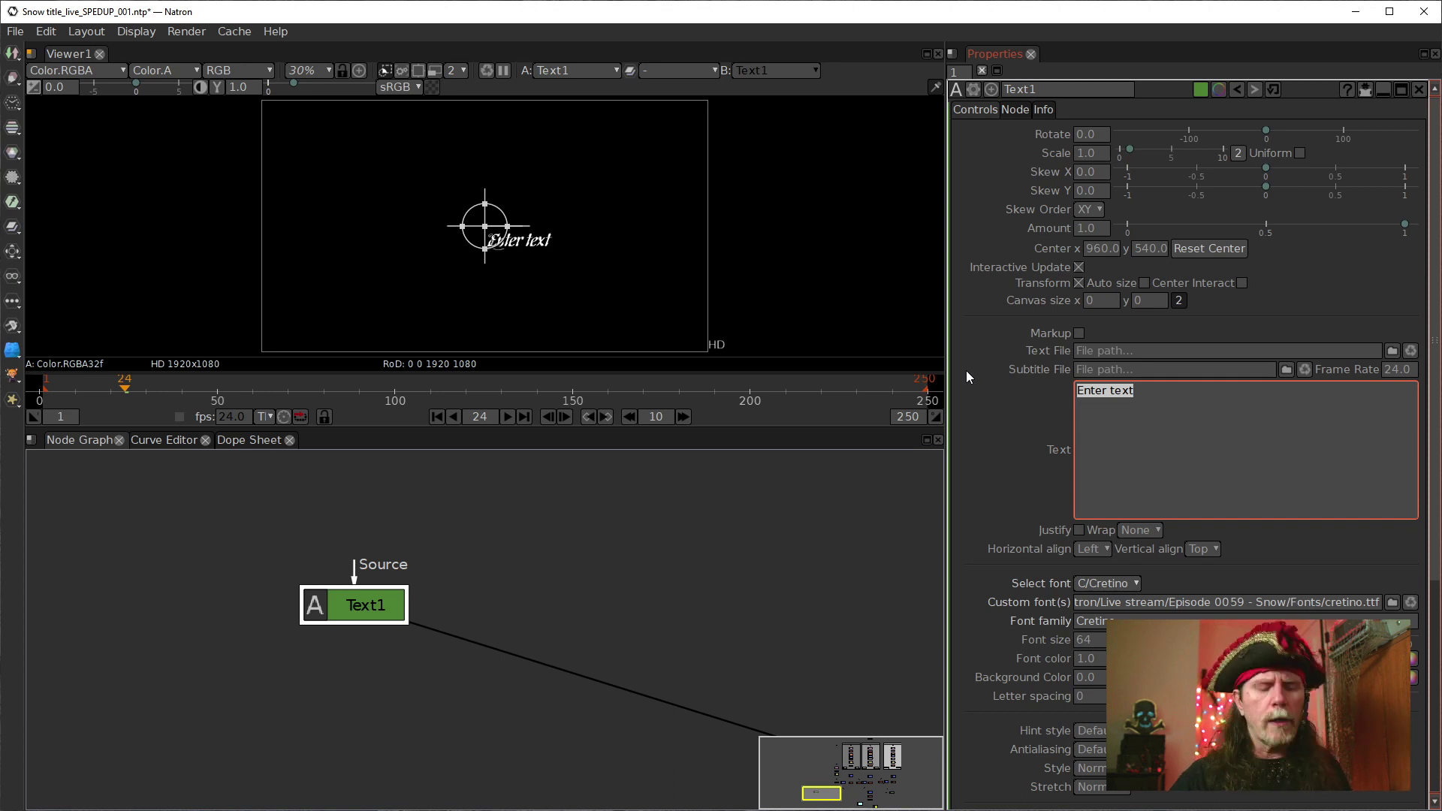
pyautogui.write('Sea')
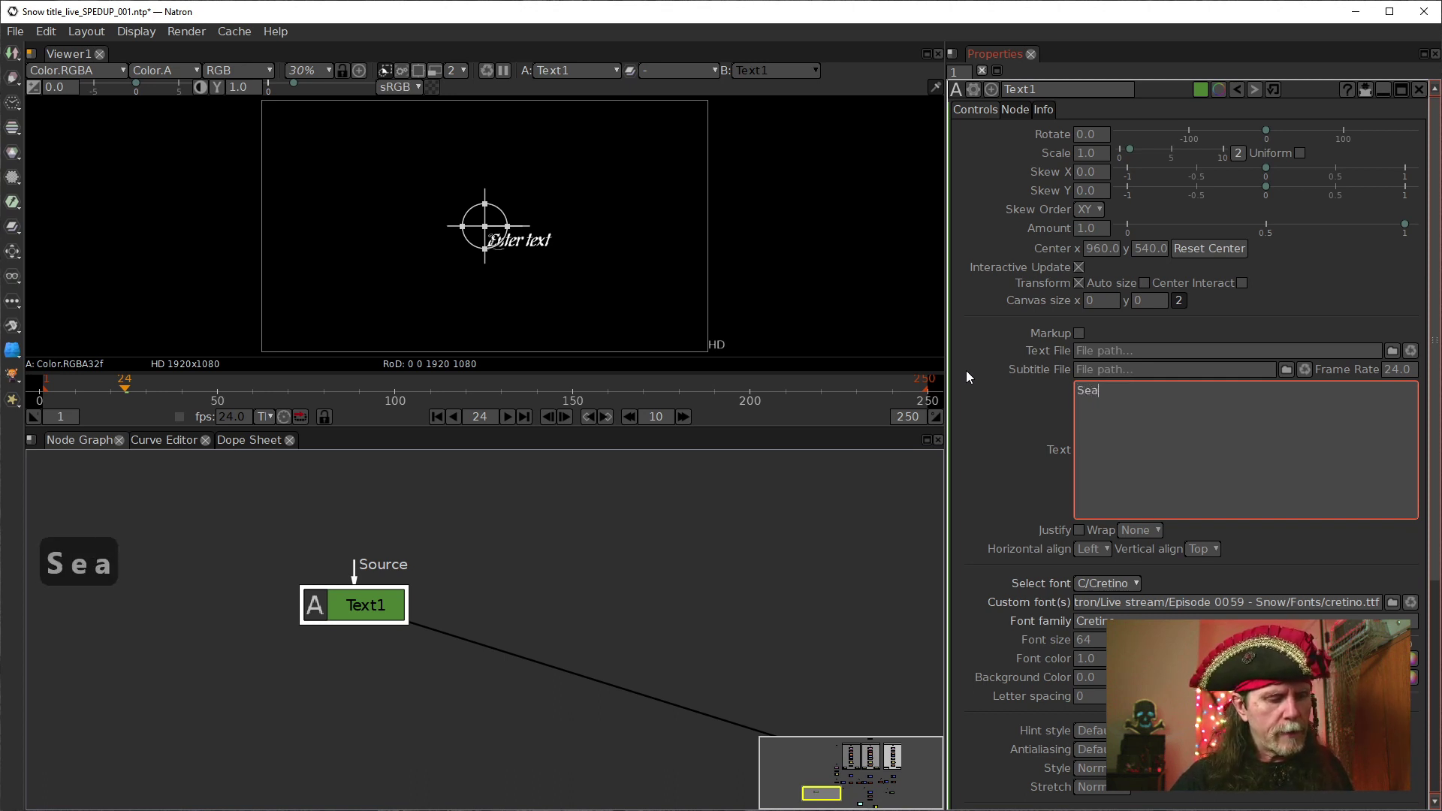
pyautogui.write('sons')
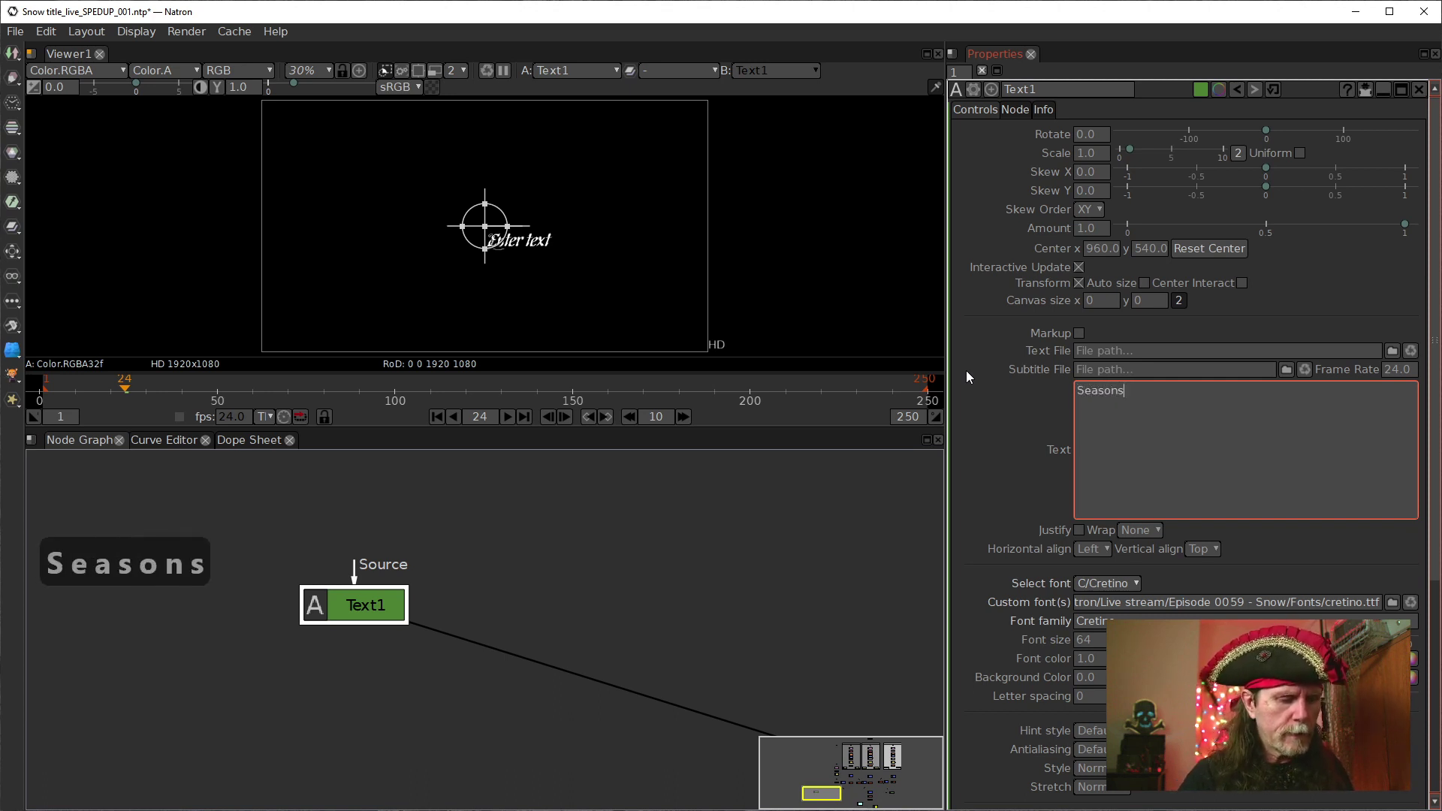
pyautogui.click(1033, 478)
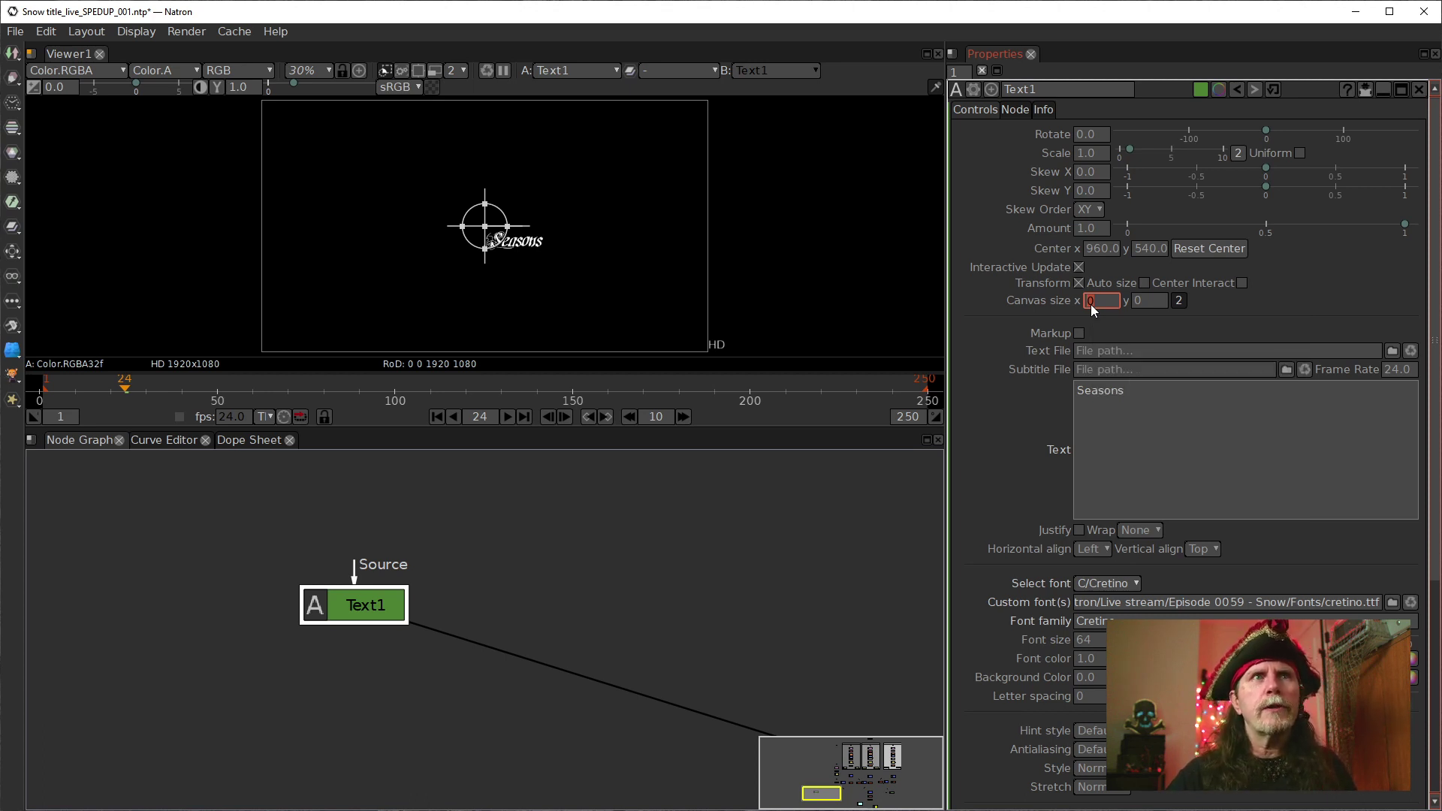
# Add "Greetings" as a second line beneath "Seasons" in Text1's text and apply the change
pyautogui.click(1148, 428)
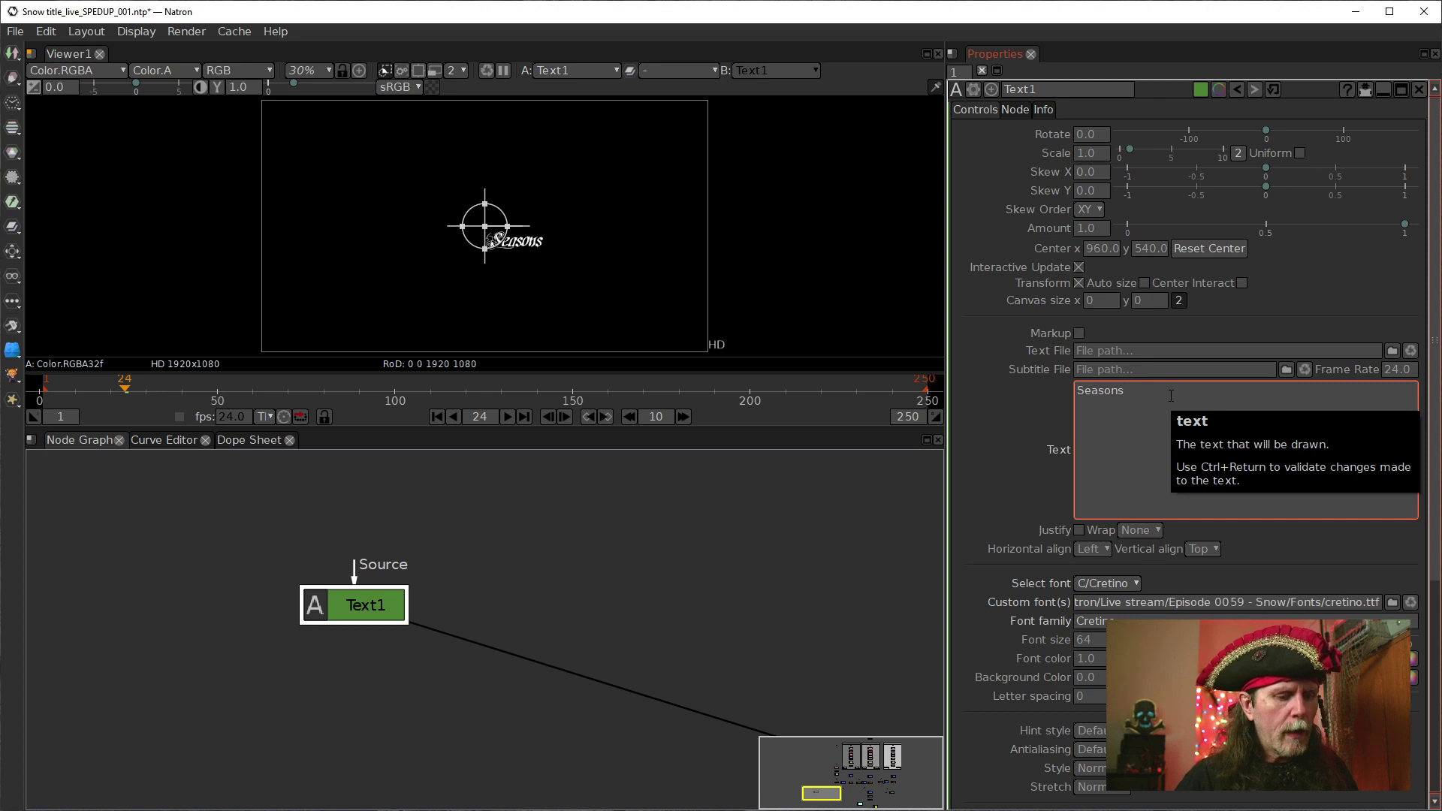
pyautogui.press('Return')
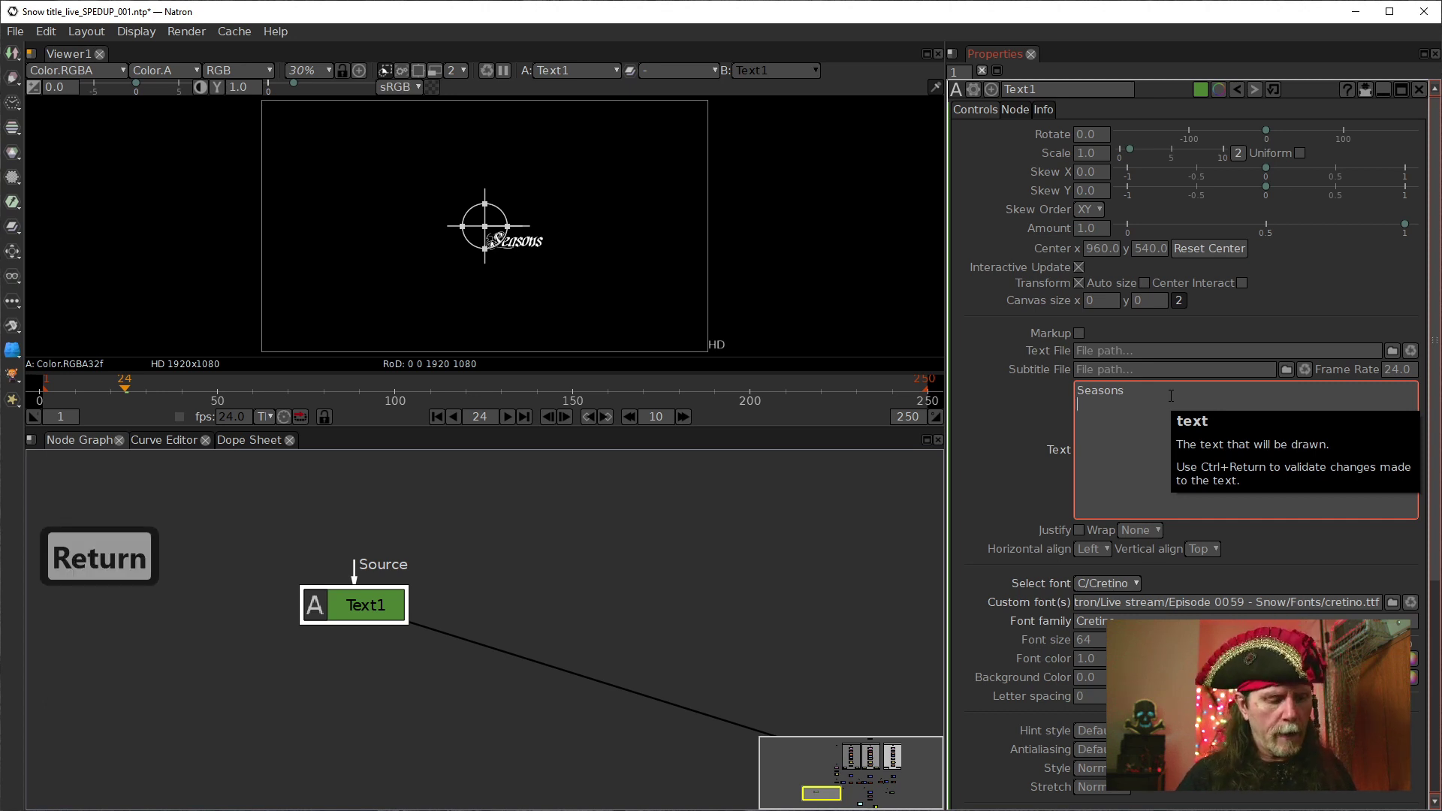
pyautogui.write('greetings')
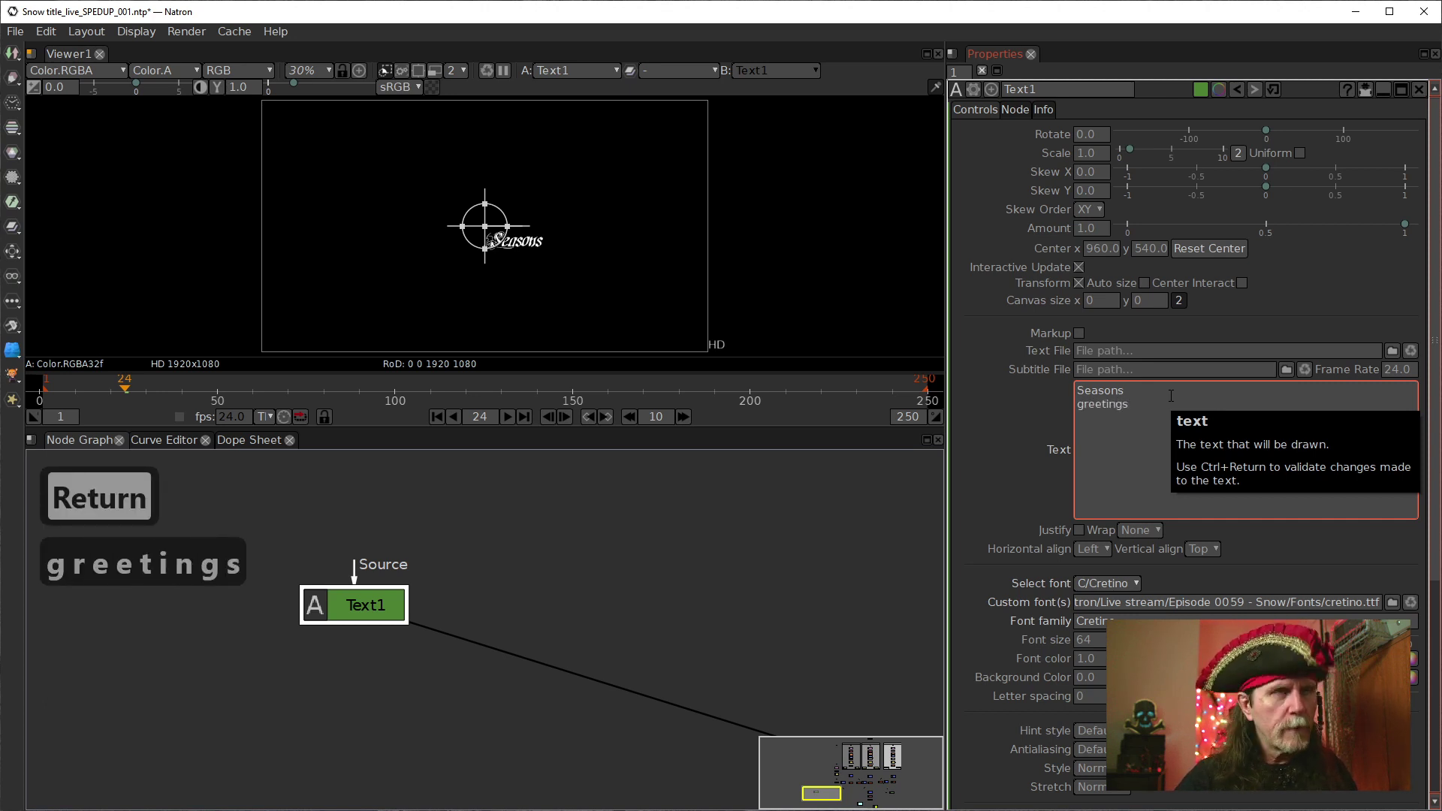
pyautogui.click(1083, 404)
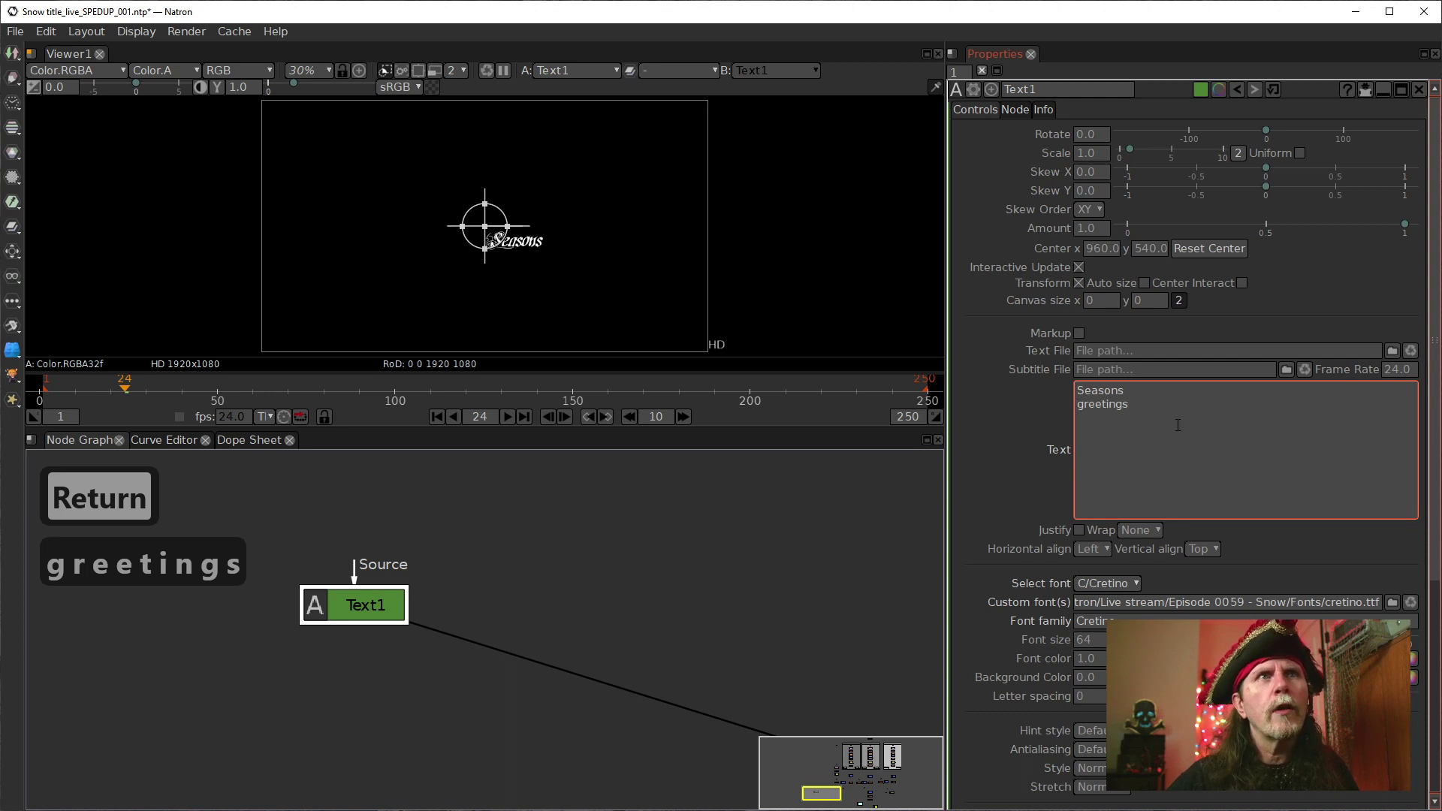
pyautogui.press('BackSpace')
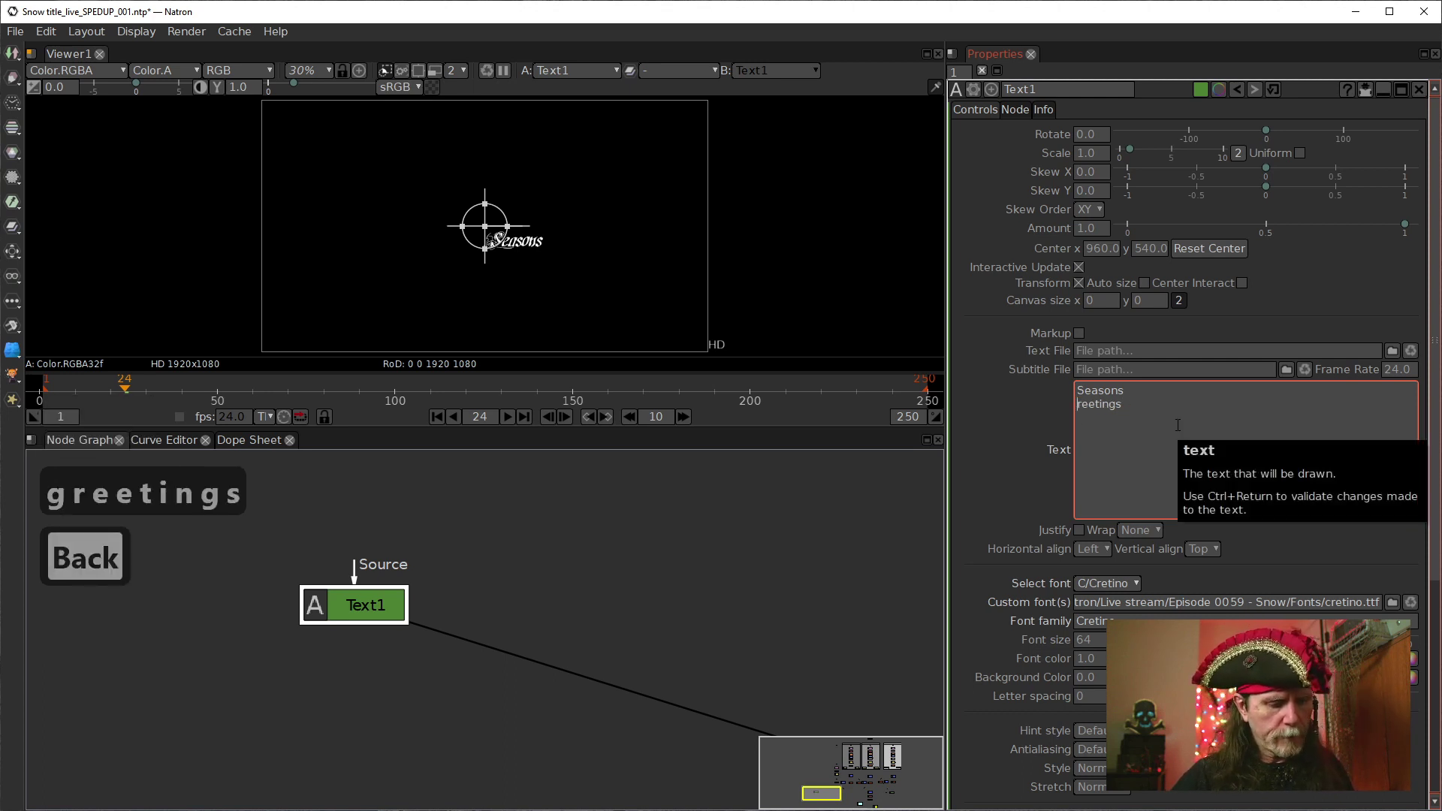
pyautogui.write('G')
pyautogui.hotkey('ctrl', 'Return')
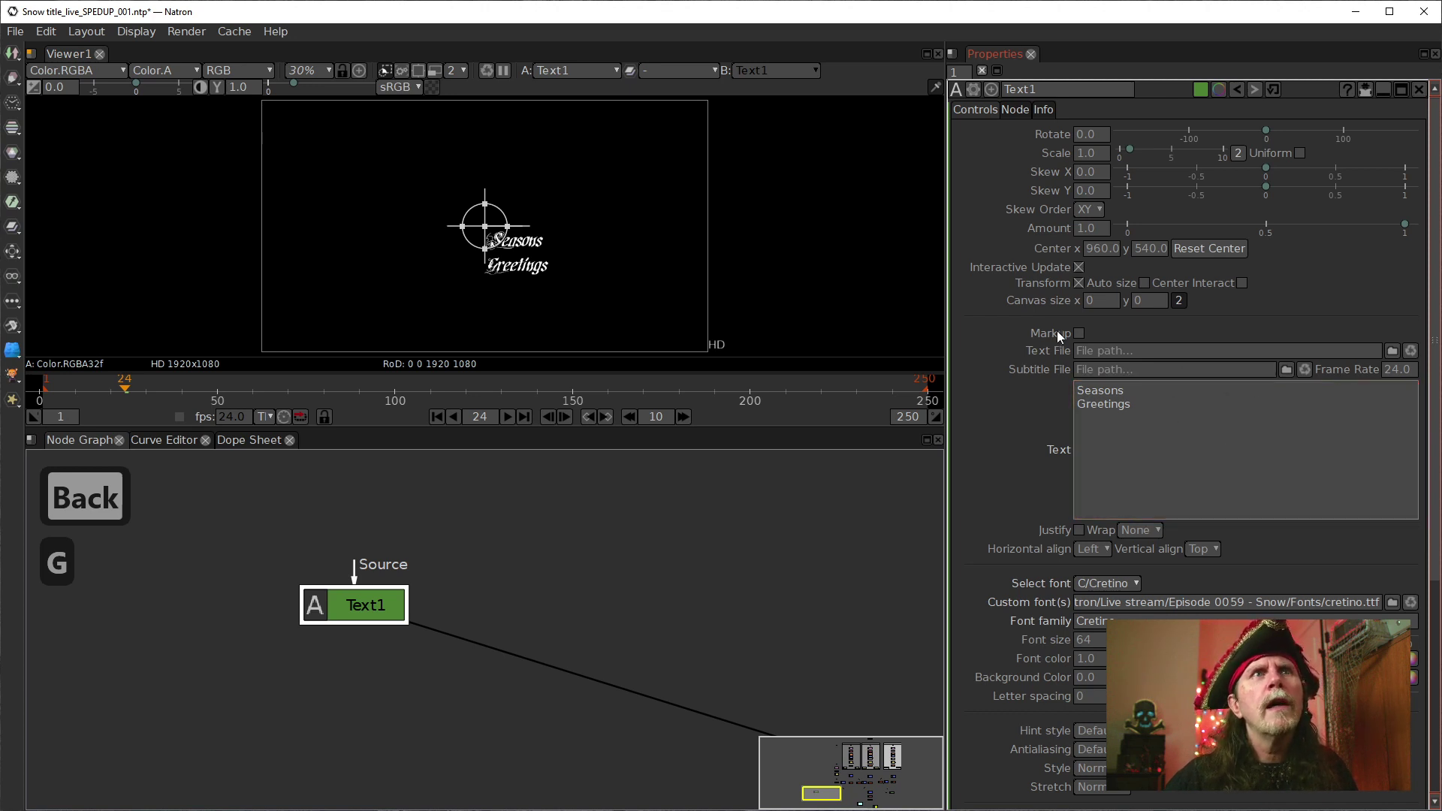
# Enable Center Interact on Text1 and set its font size to 260
pyautogui.click(1241, 283)
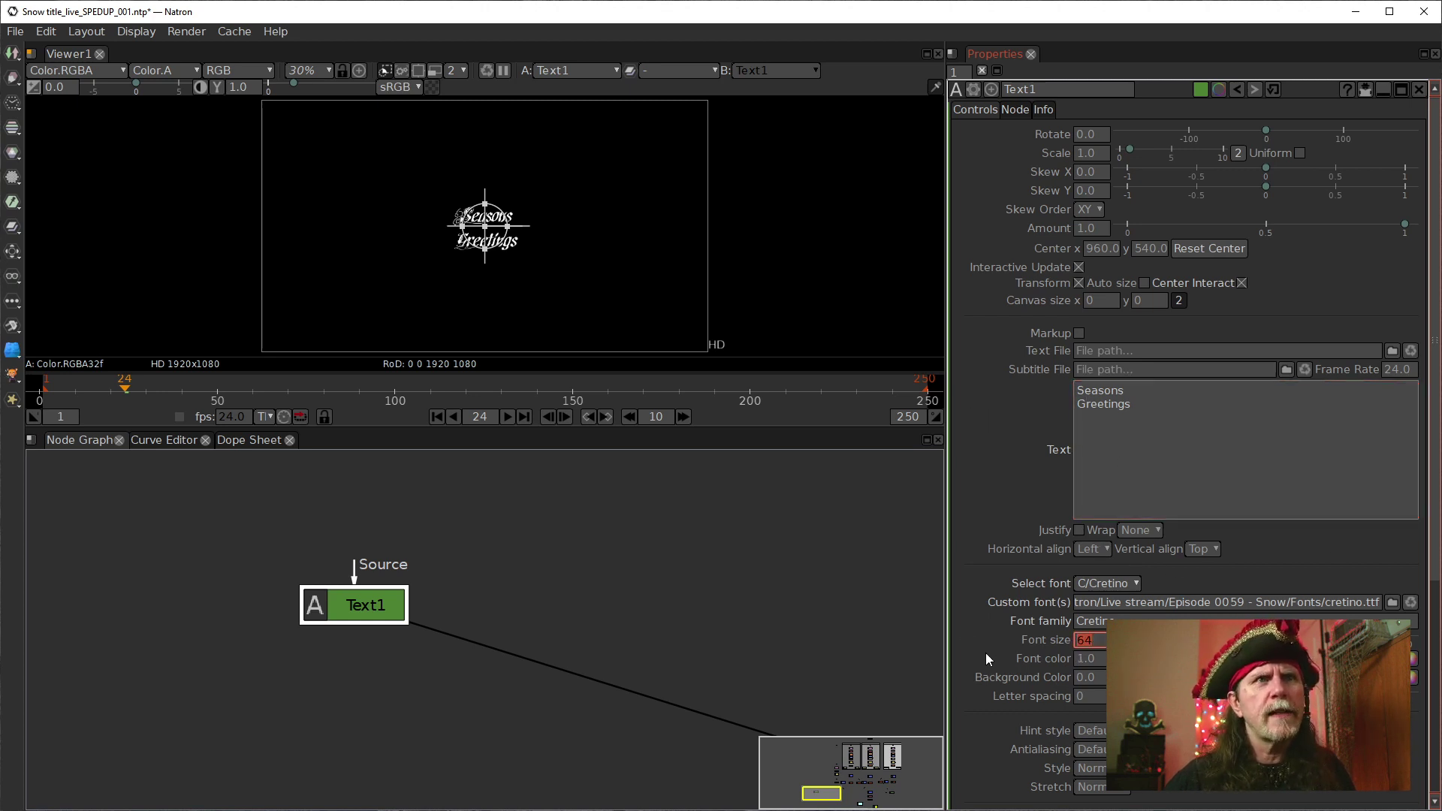
pyautogui.write('260')
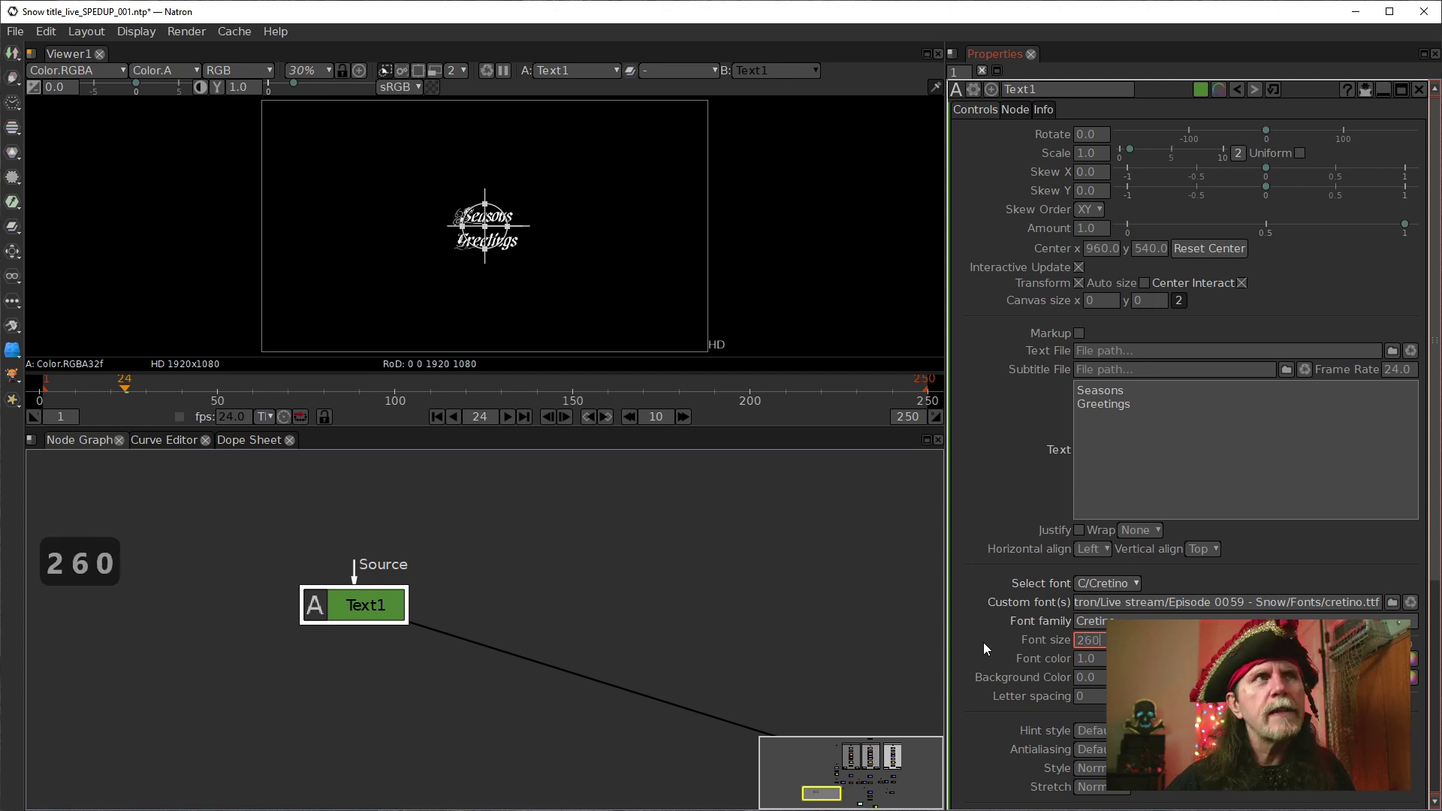
pyautogui.press('Return')
pyautogui.click(614, 599)
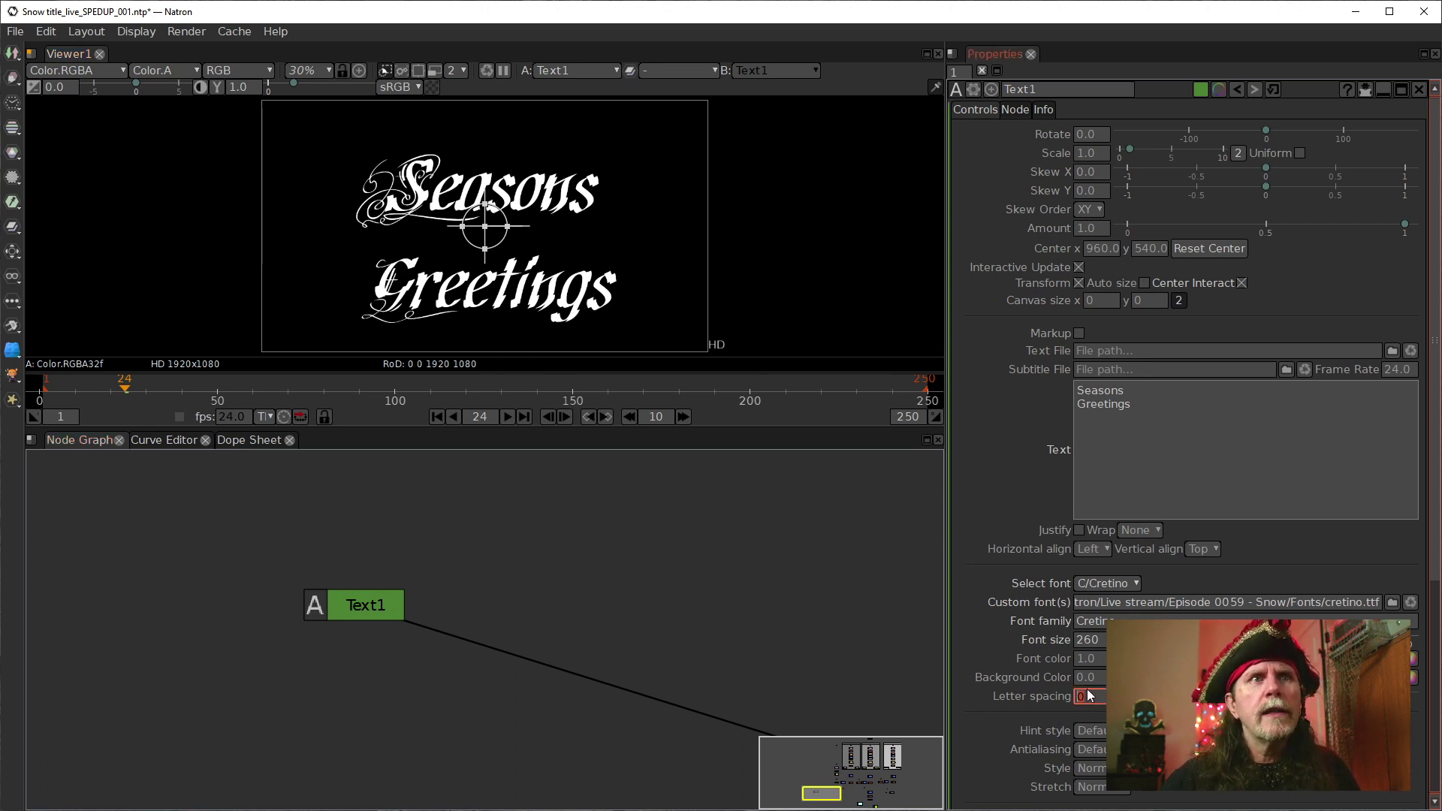
pyautogui.scroll(-2, 989, 560)
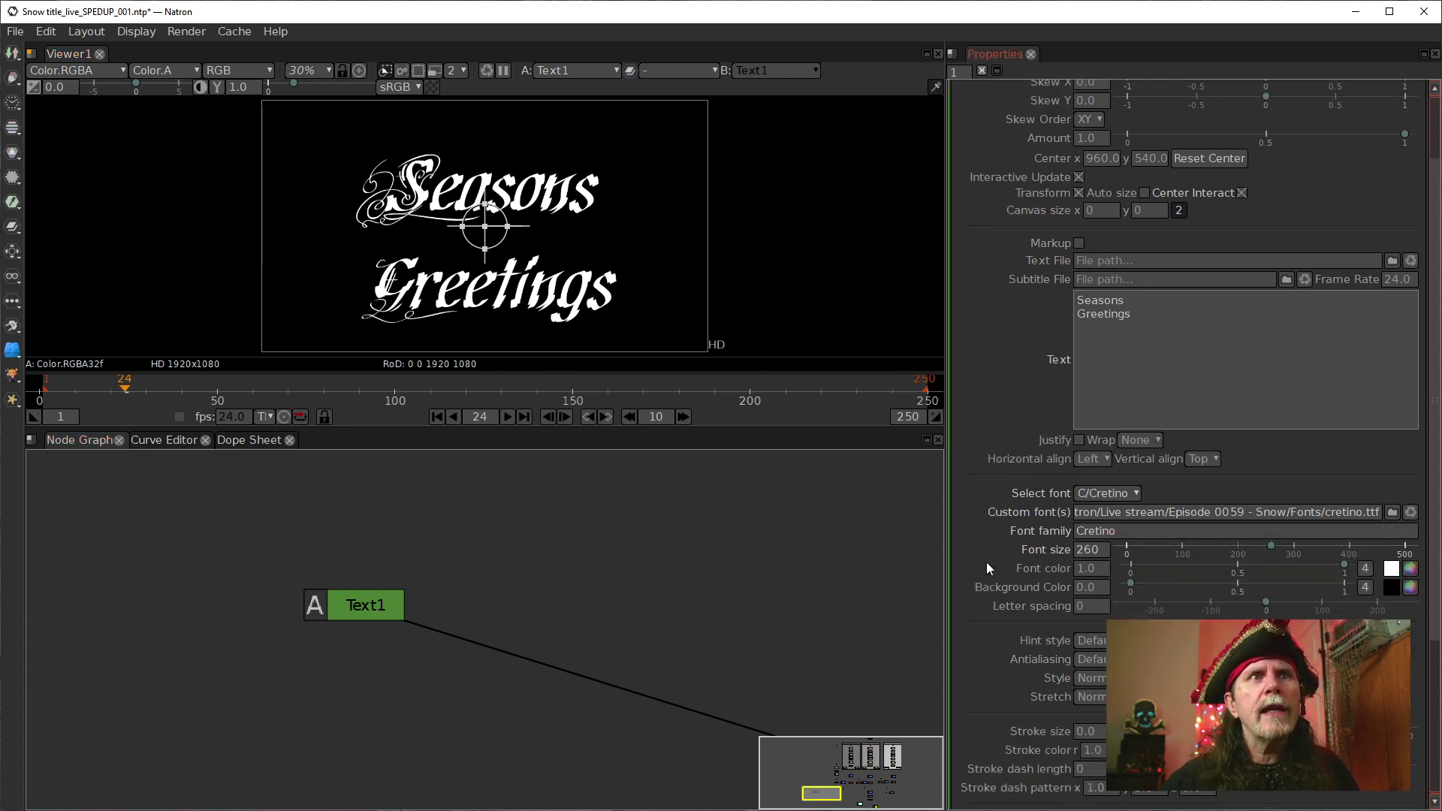
pyautogui.scroll(-1, 1037, 674)
pyautogui.scroll(-1, 1025, 680)
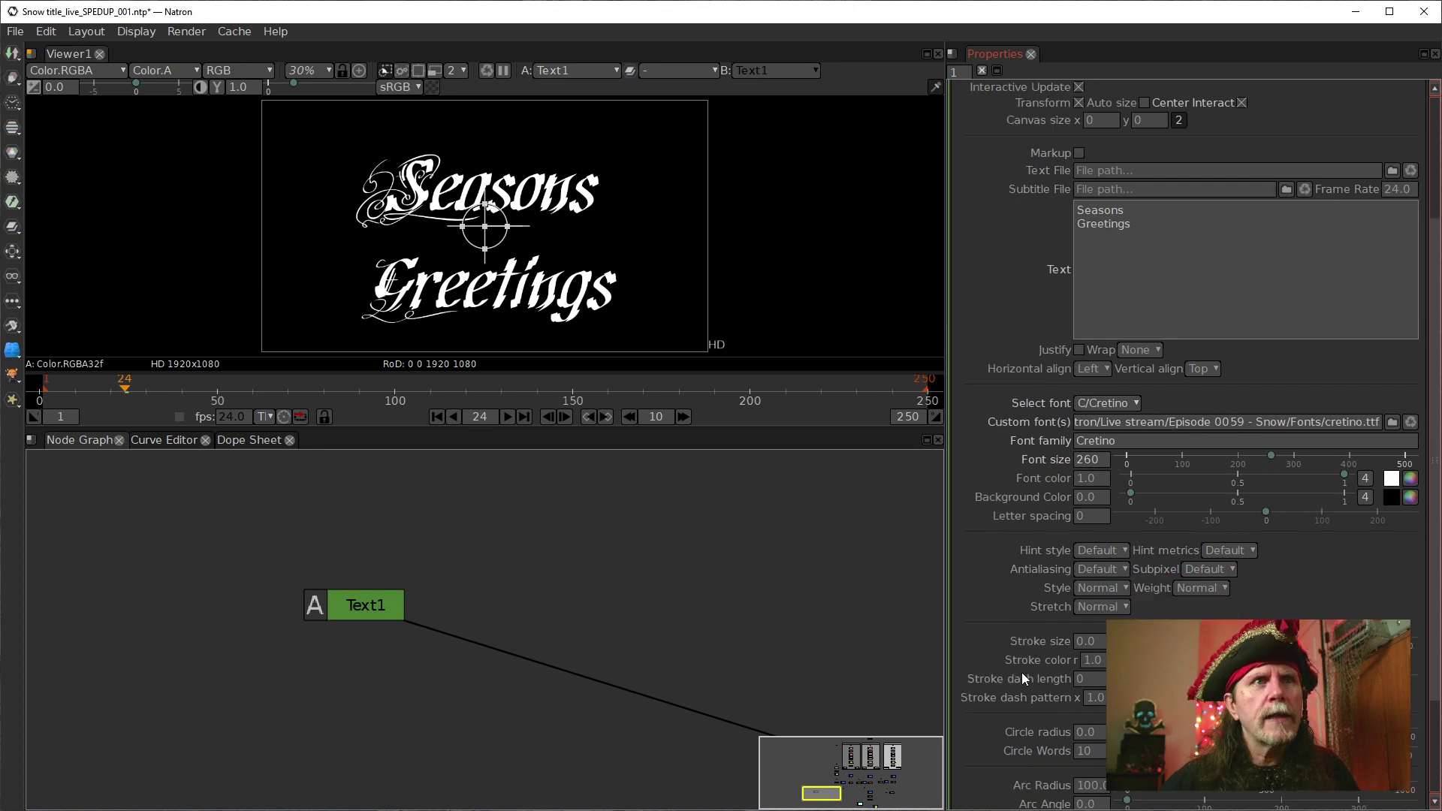
pyautogui.scroll(1, 1003, 639)
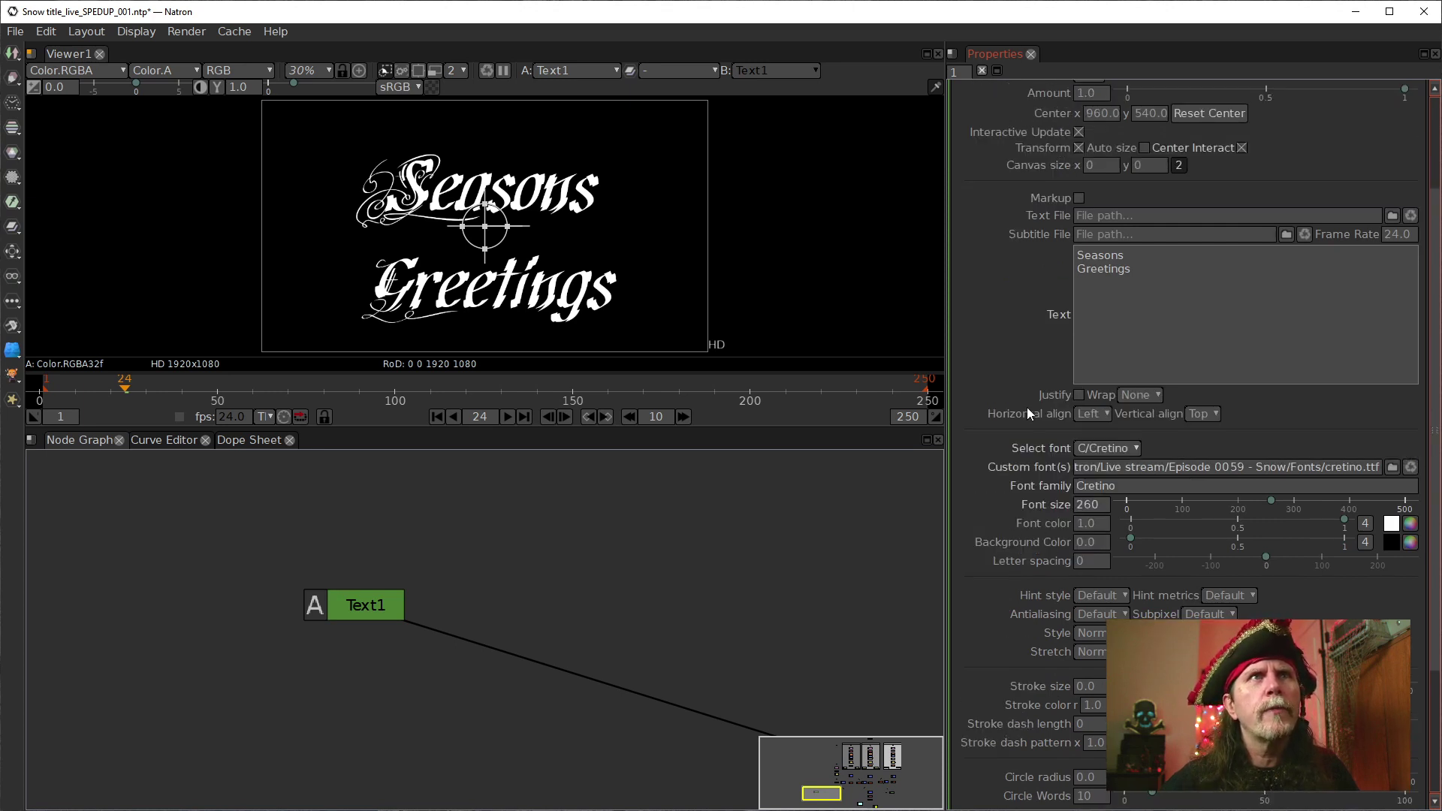
pyautogui.scroll(2, 1026, 405)
pyautogui.scroll(1, 1011, 401)
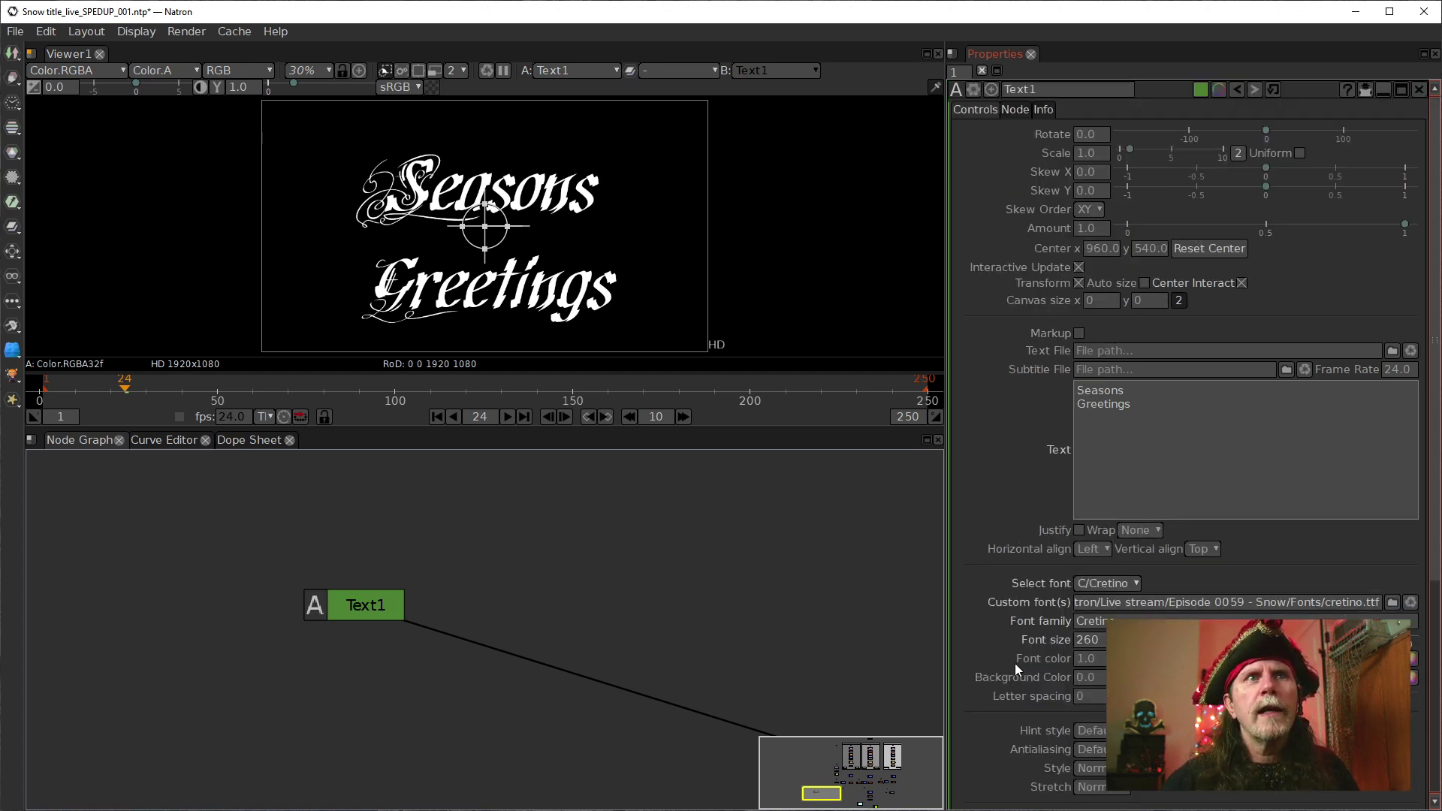
pyautogui.click(1144, 414)
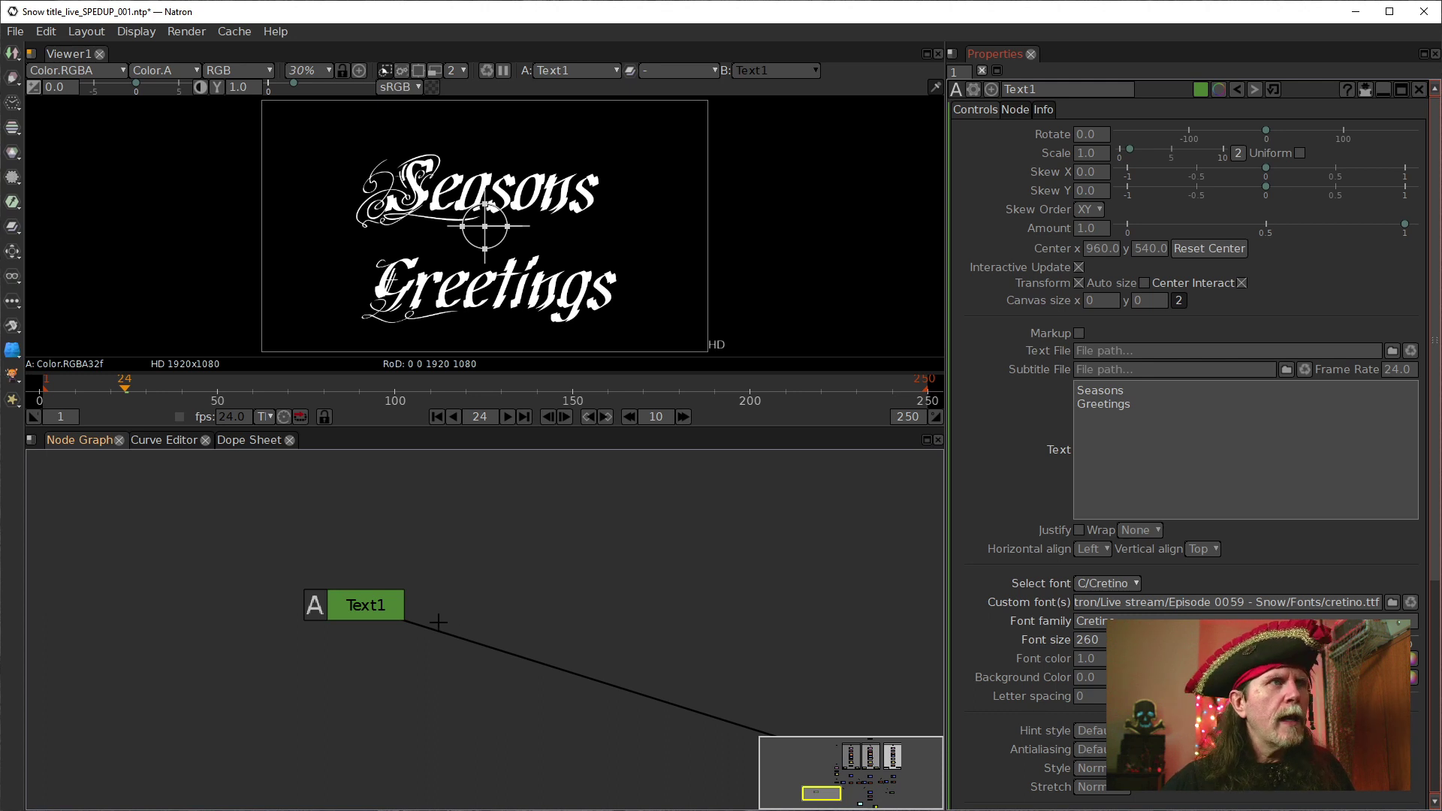
# Create a linked clone of Text1 and place it directly beside the original in the node graph
pyautogui.click(389, 607)
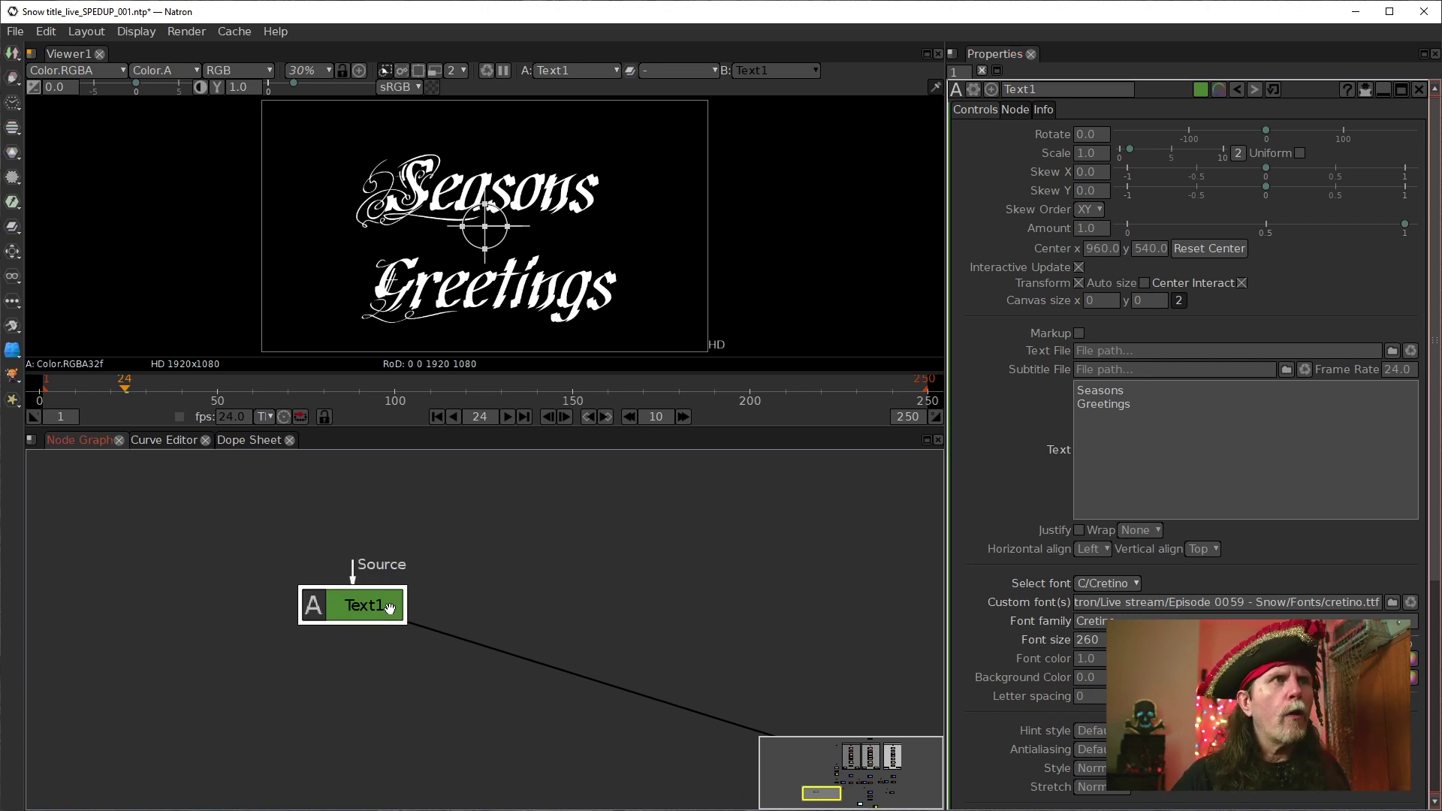
pyautogui.hotkey('alt', 'k')
pyautogui.scroll(-3, 389, 607)
pyautogui.moveTo(389, 607); pyautogui.dragTo(758, 606)
pyautogui.moveTo(566, 598); pyautogui.dragTo(727, 615)
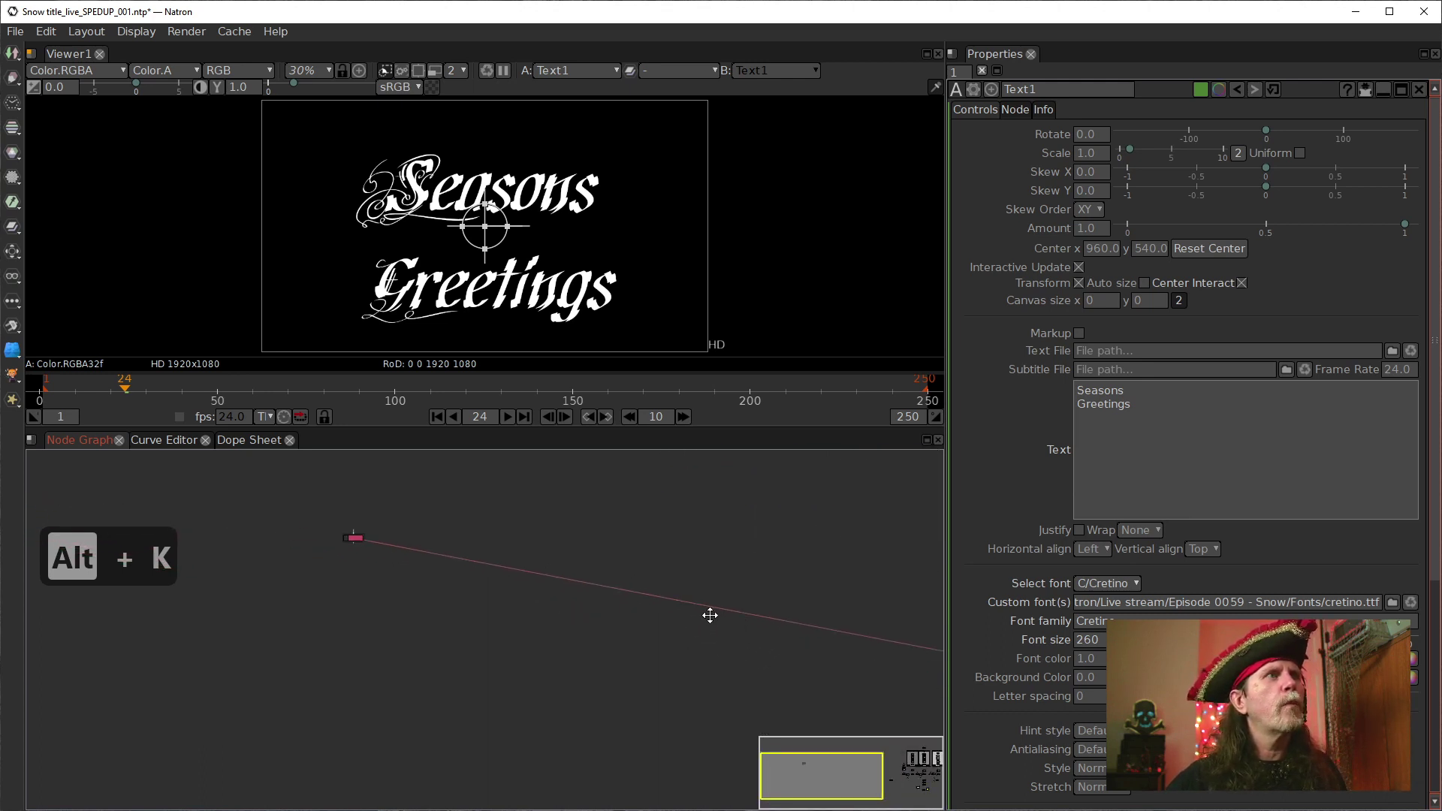
pyautogui.moveTo(300, 536); pyautogui.dragTo(728, 560)
pyautogui.moveTo(753, 629); pyautogui.dragTo(329, 633)
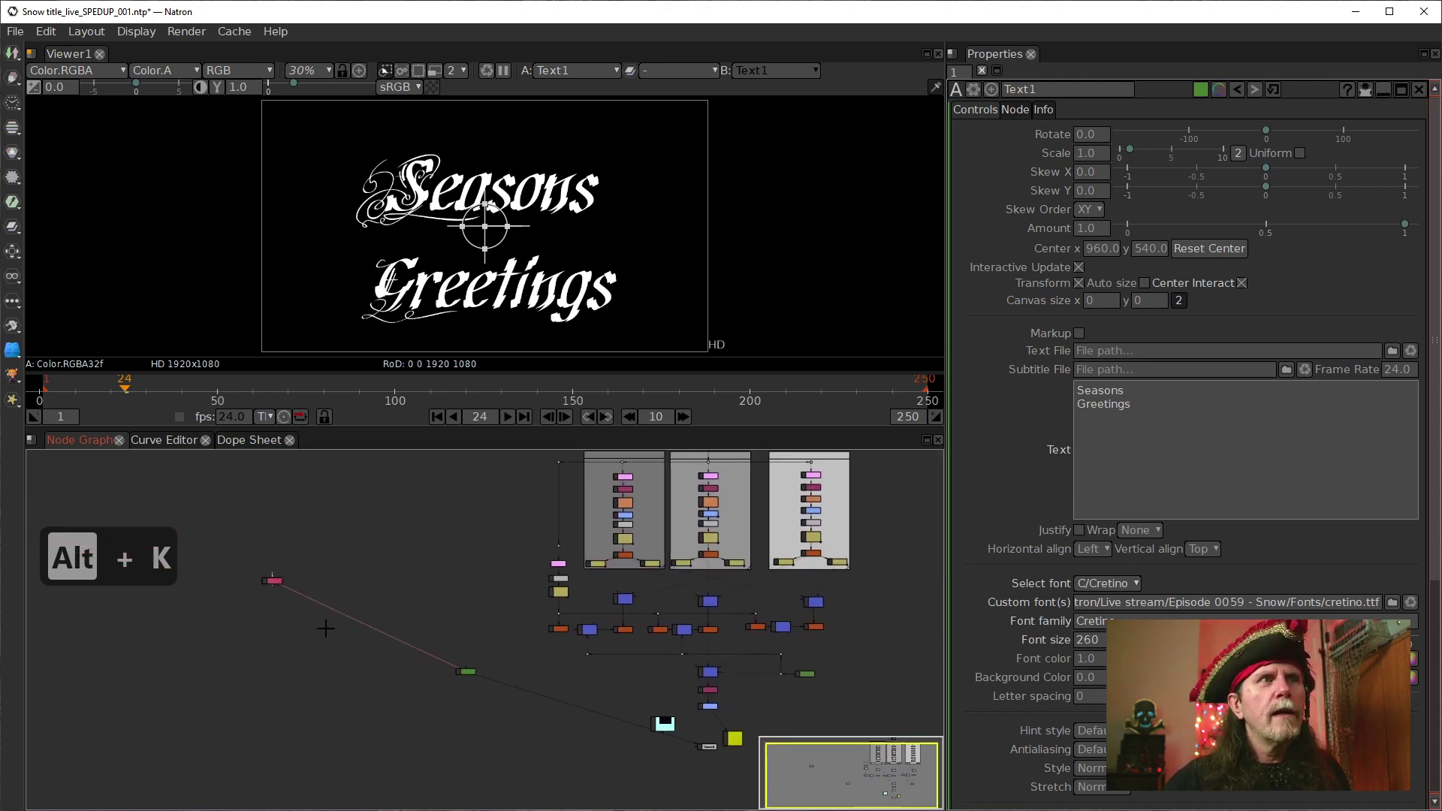
pyautogui.moveTo(276, 579); pyautogui.dragTo(511, 681)
pyautogui.scroll(5, 496, 676)
pyautogui.moveTo(603, 707); pyautogui.dragTo(592, 604)
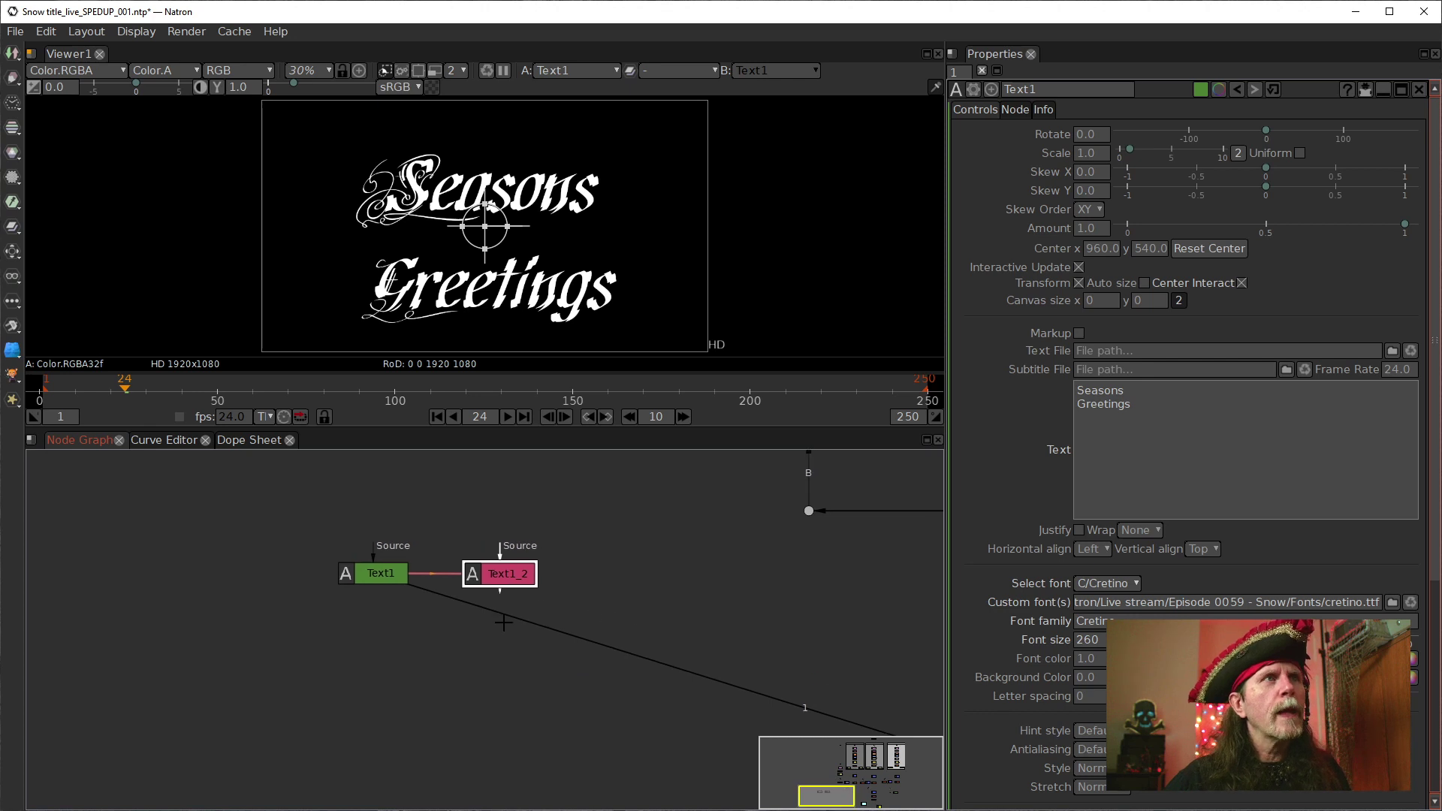
# Open the properties of the clone Text1_2 and unlink its text from Text1
pyautogui.click(389, 583)
pyautogui.moveTo(389, 582); pyautogui.dragTo(387, 582)
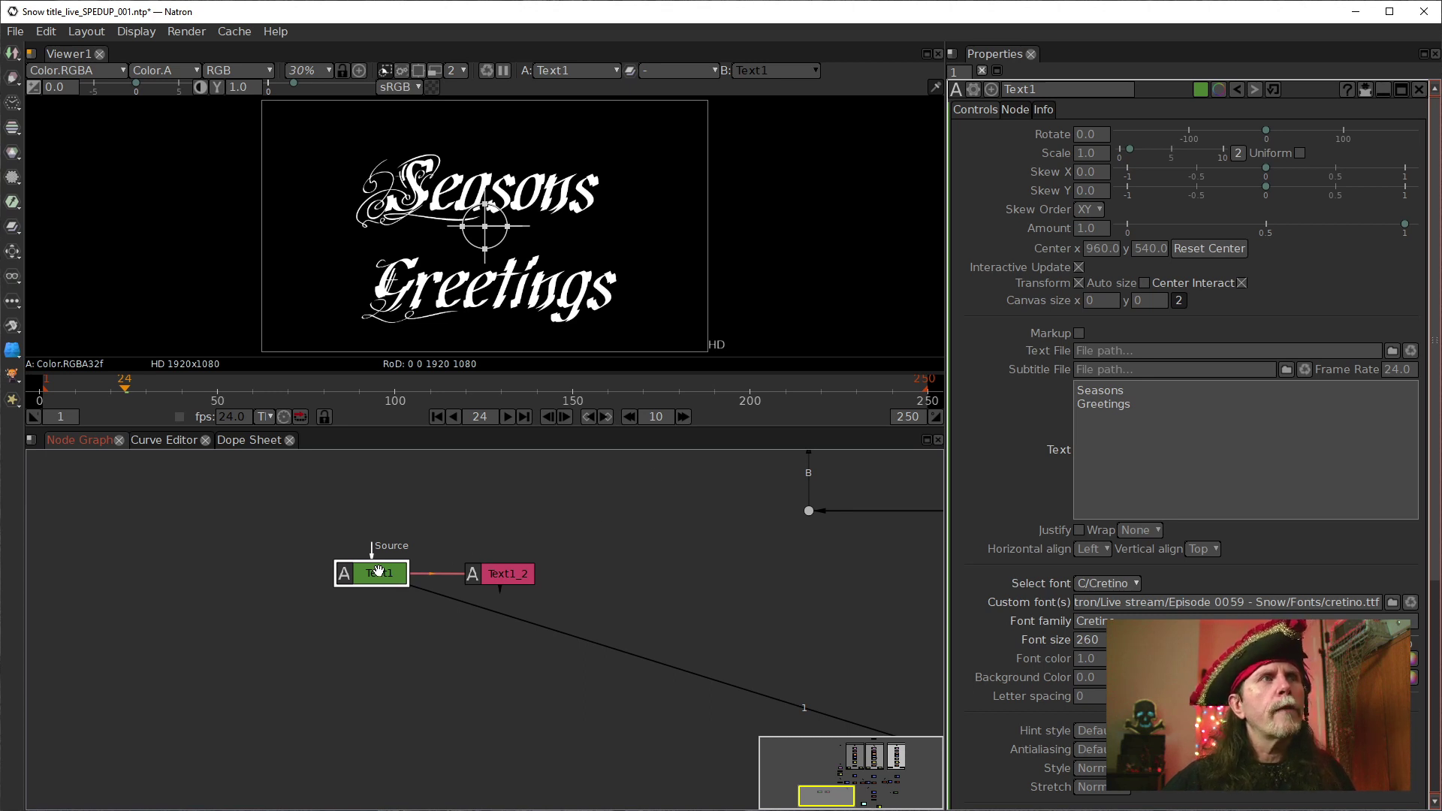
pyautogui.click(505, 576)
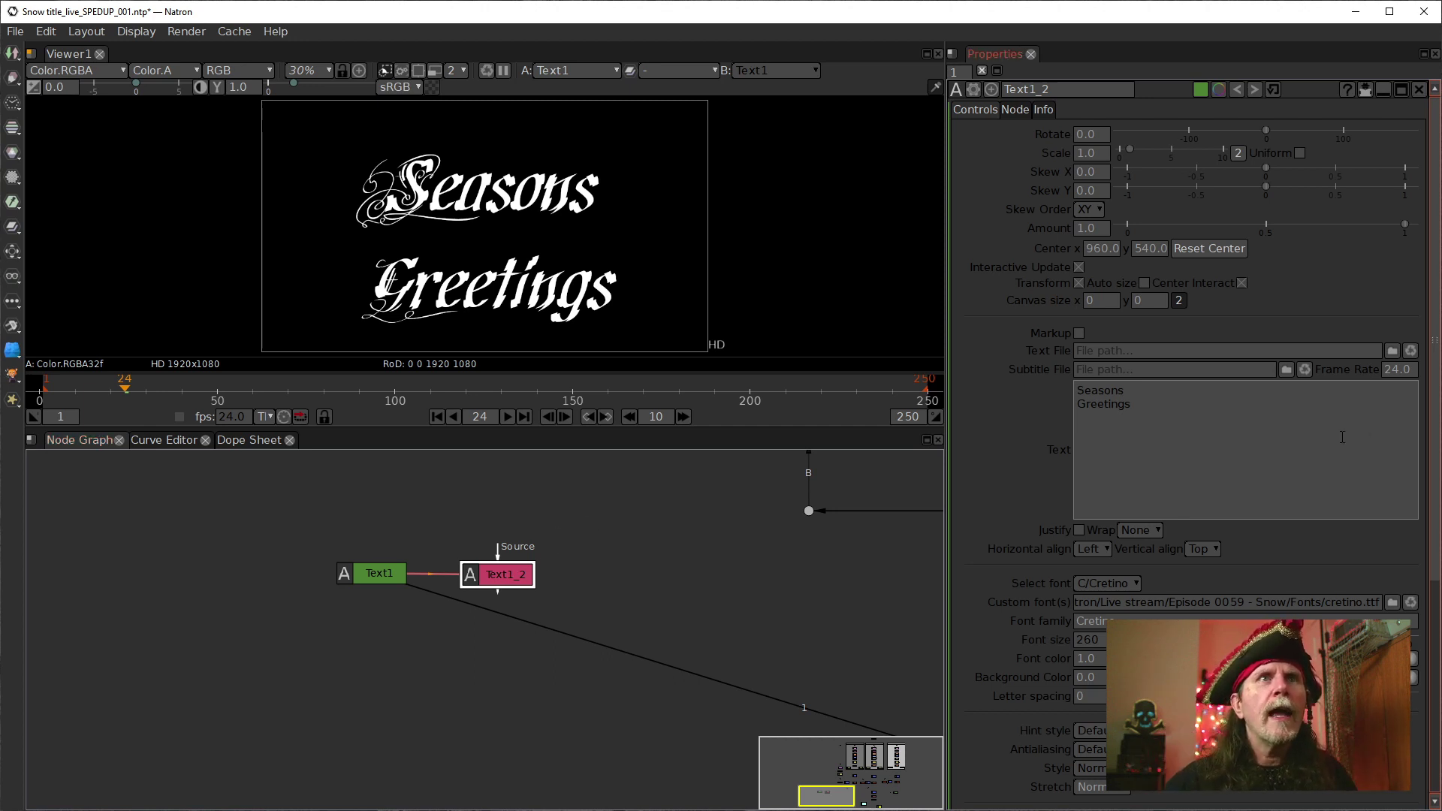
pyautogui.click(1108, 438)
pyautogui.rightClick(1109, 437)
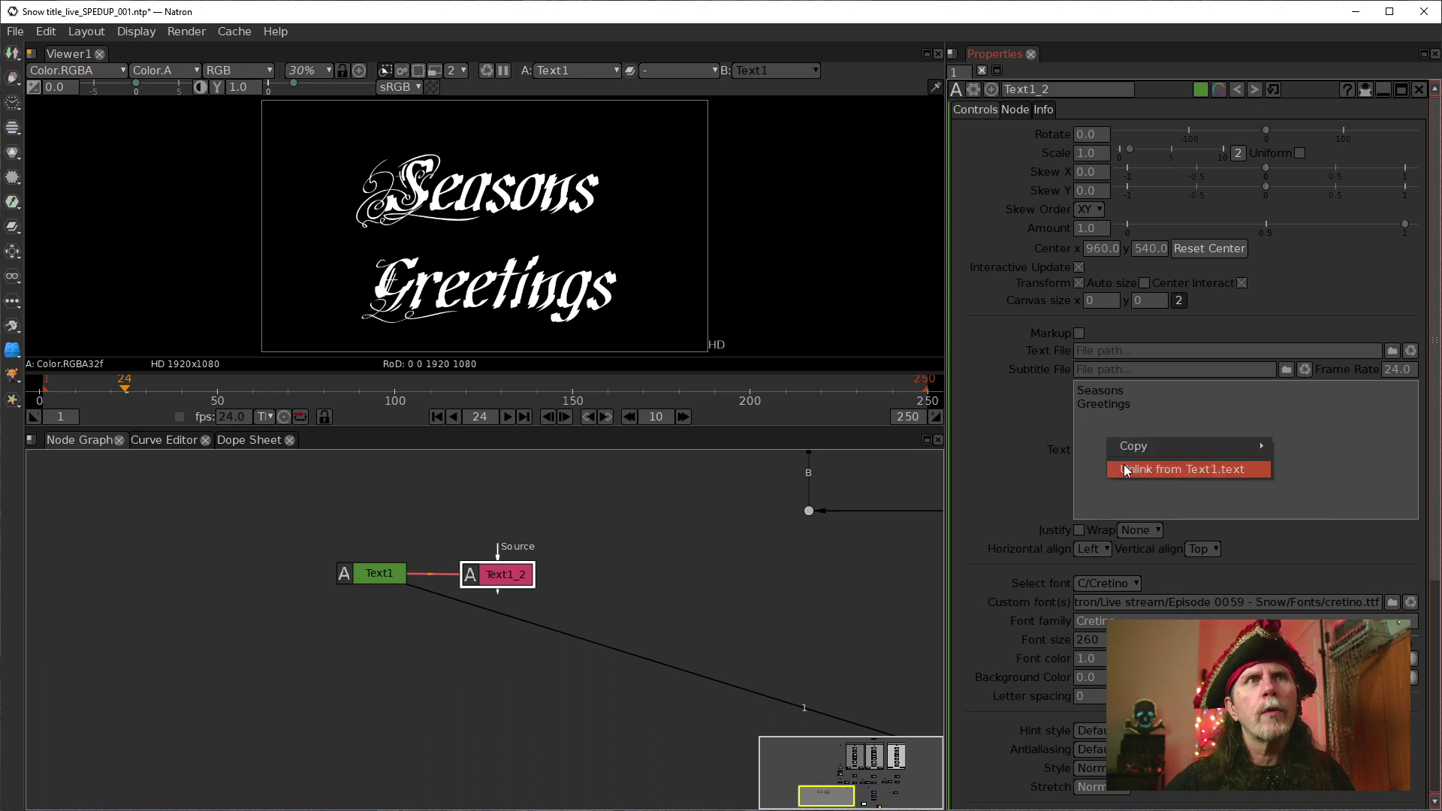
pyautogui.click(1126, 470)
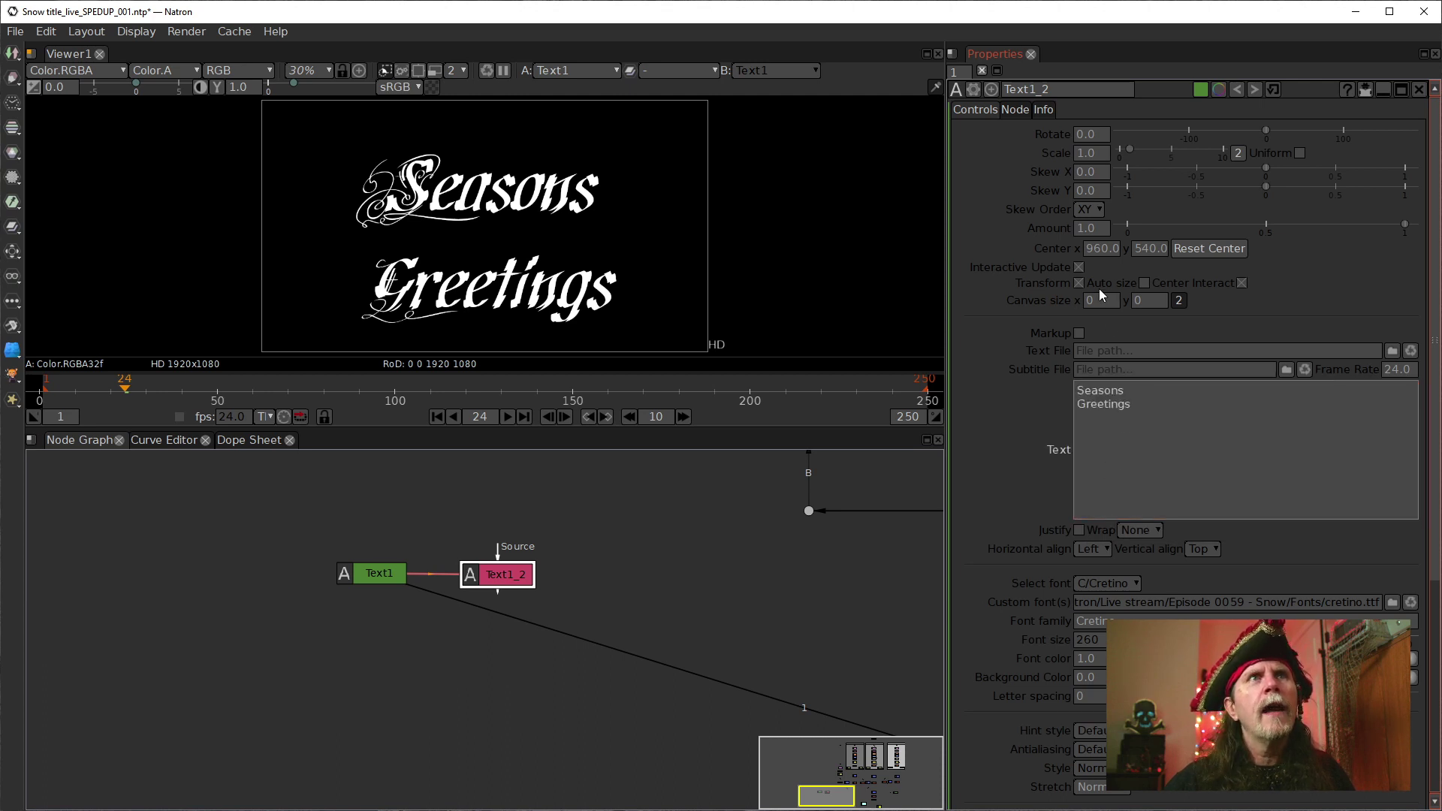
# Unlink both the x and y center values of Text1_2 from Text1
pyautogui.rightClick(1102, 250)
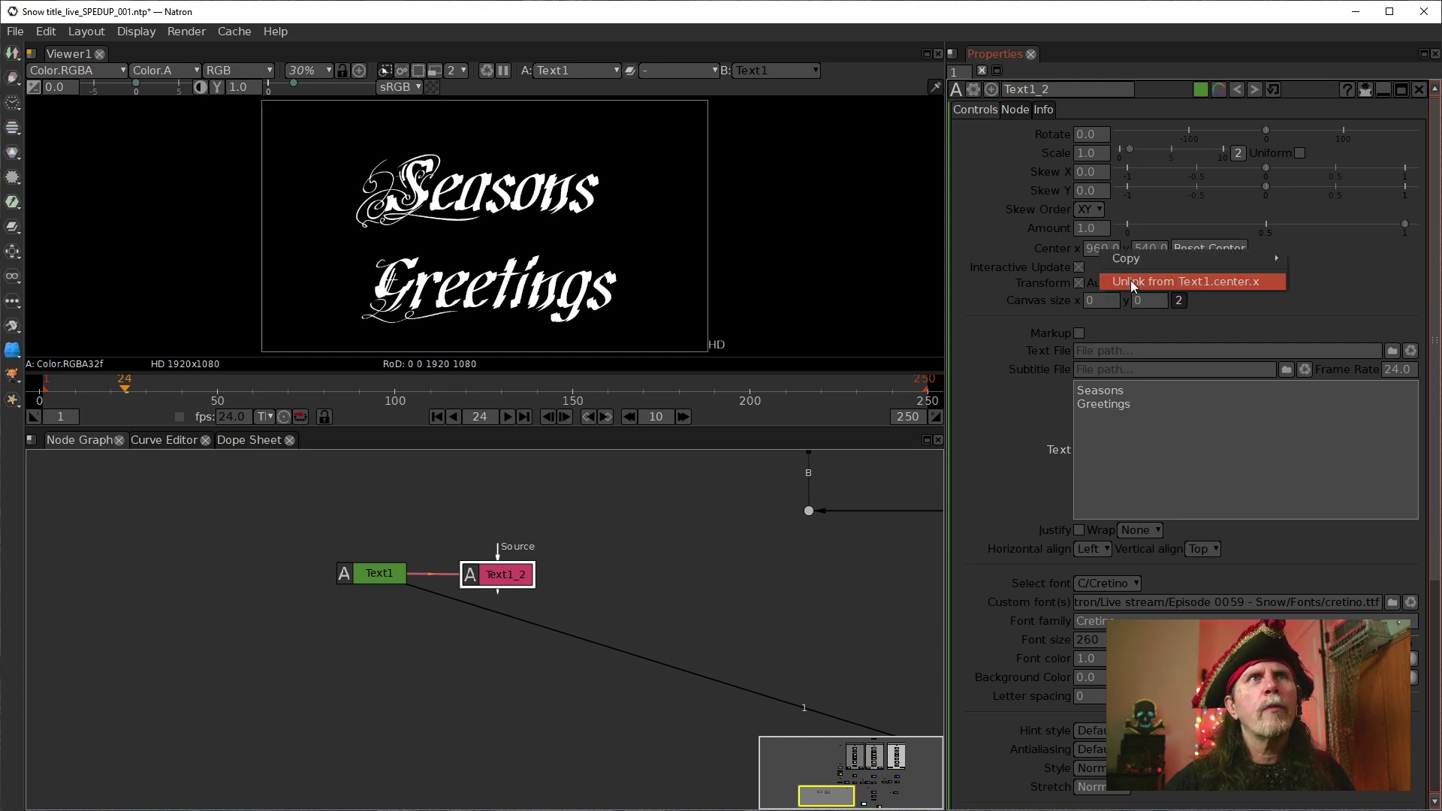
pyautogui.click(1129, 280)
pyautogui.rightClick(1137, 250)
pyautogui.click(1147, 283)
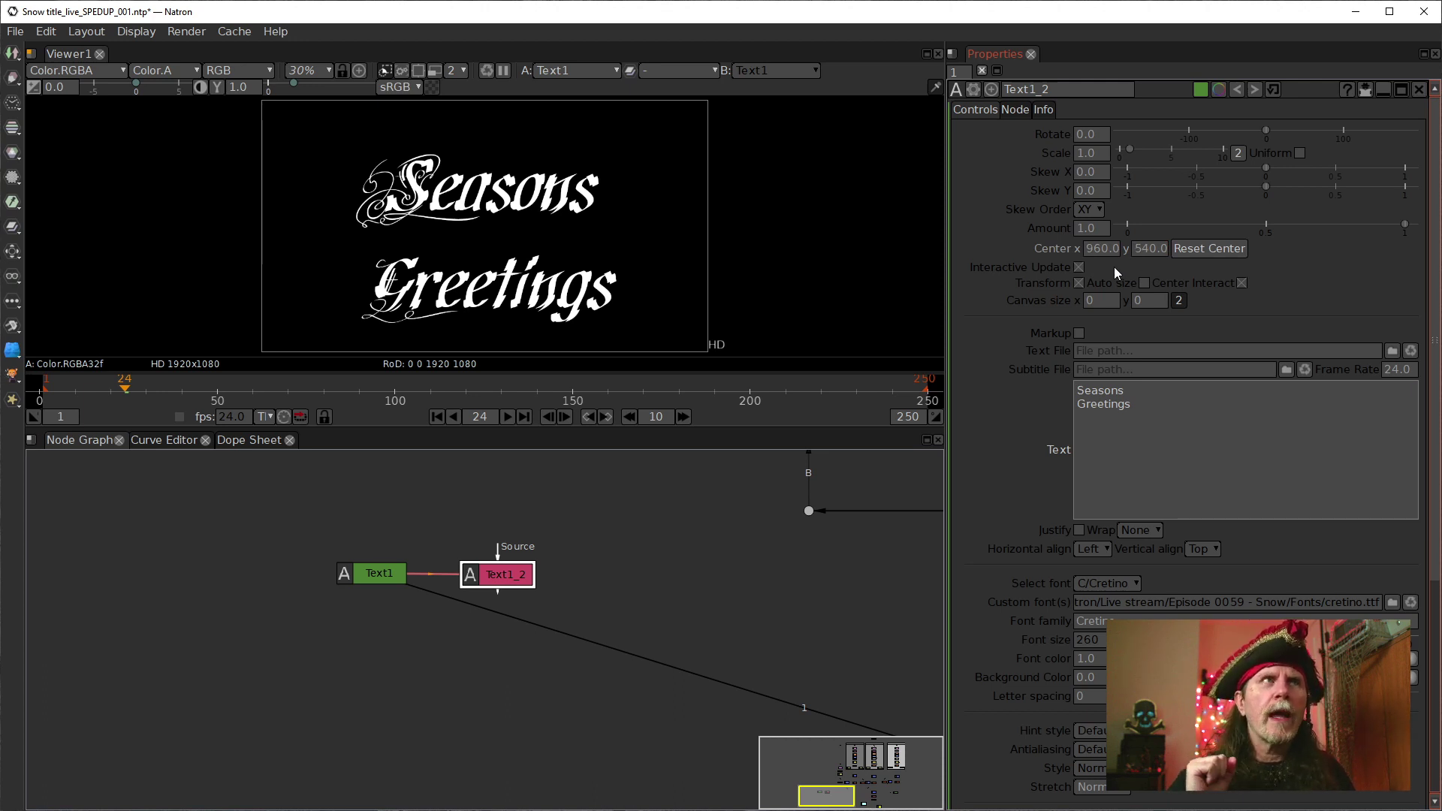
pyautogui.click(1157, 252)
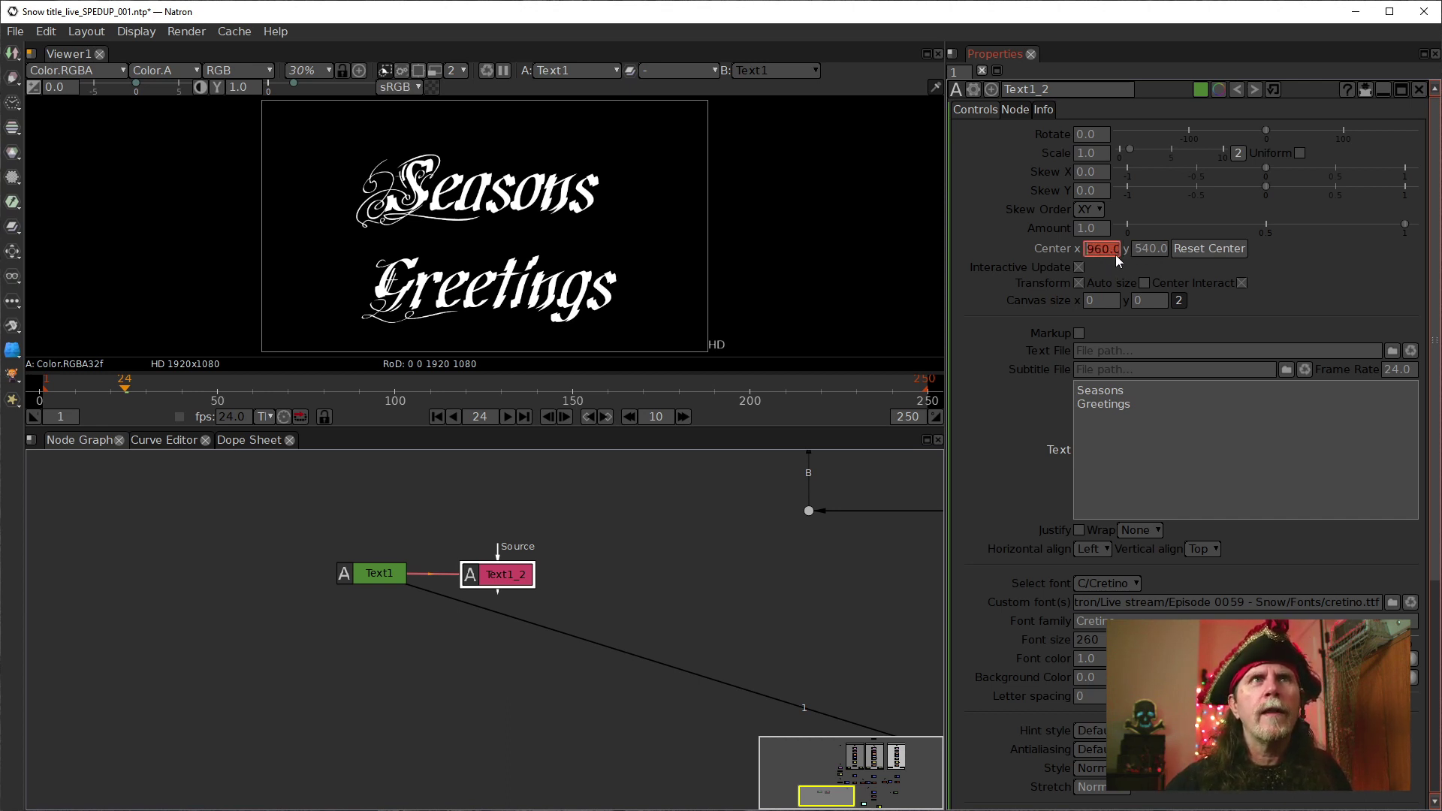
pyautogui.rightClick(1138, 252)
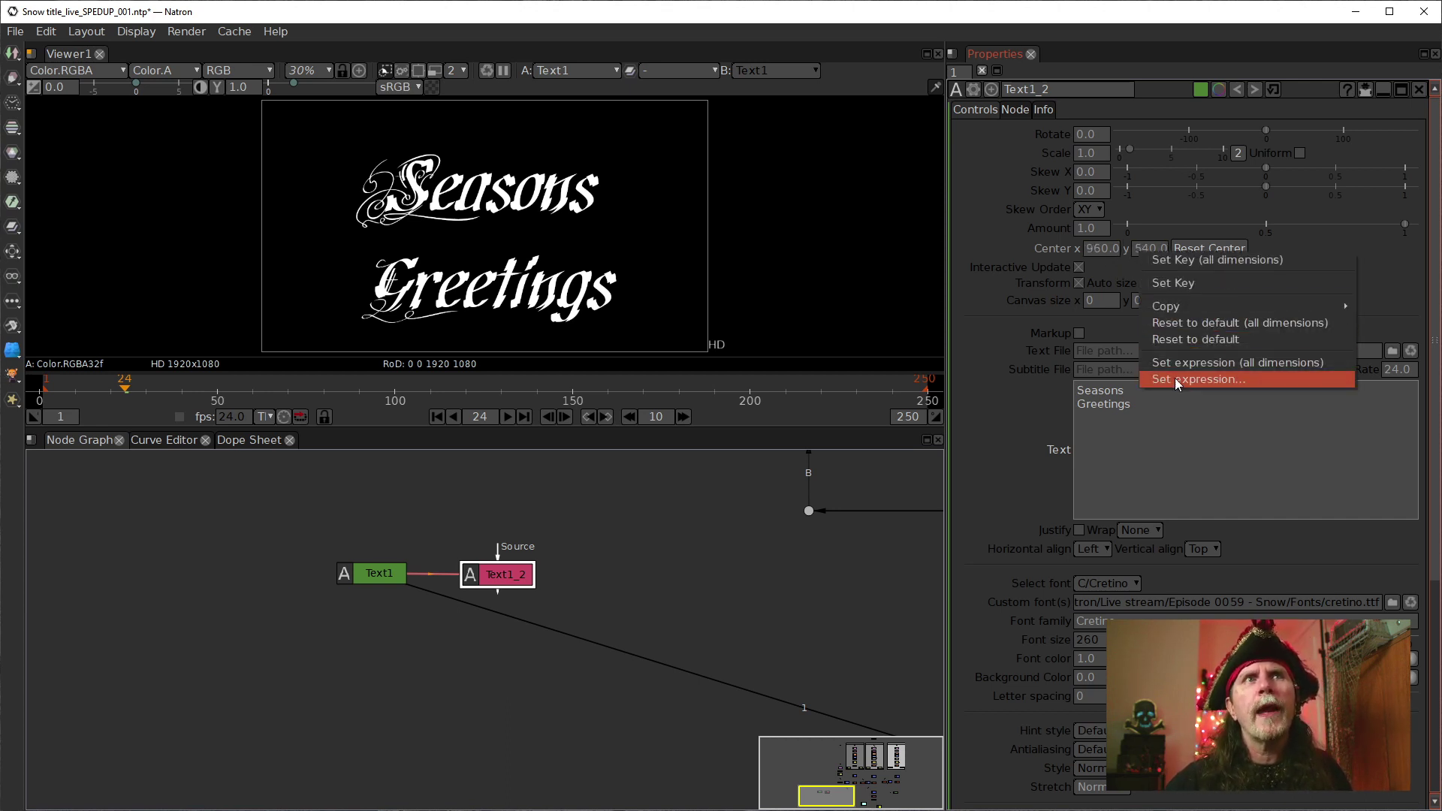
pyautogui.click(665, 561)
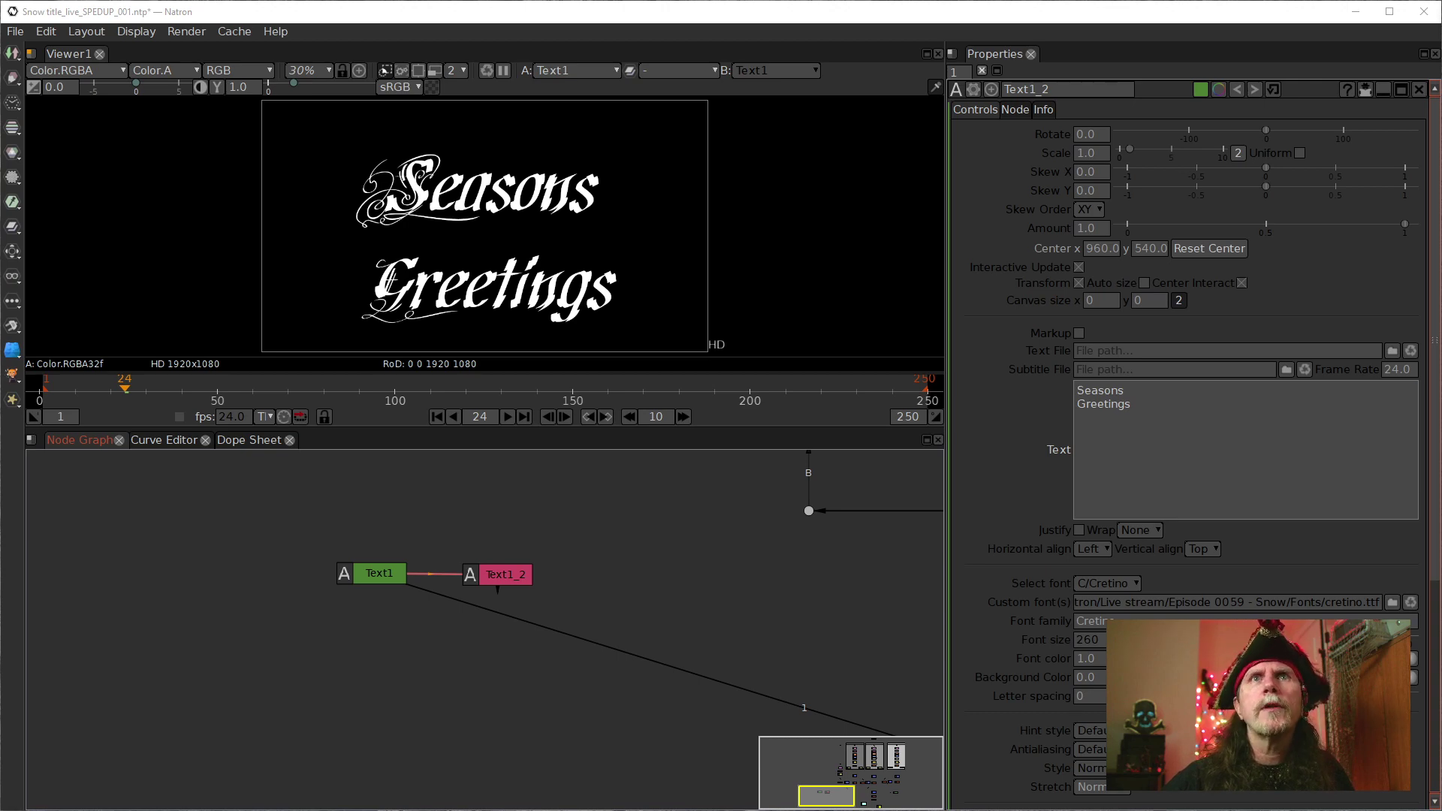
# Open the expression editor for Text1_2's center y and show Text1's properties beside it, with its center values unobstructed
pyautogui.rightClick(1147, 250)
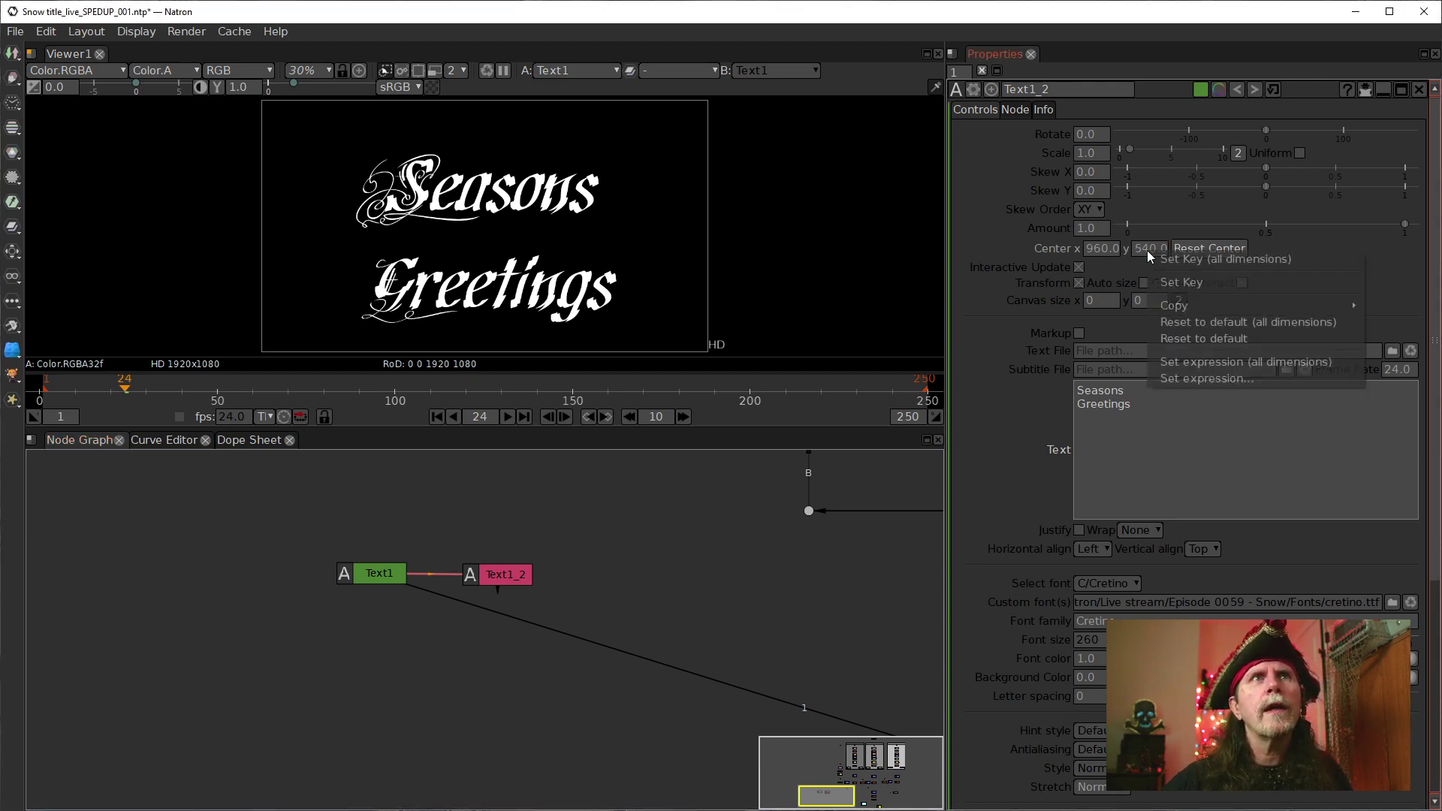
pyautogui.click(1174, 377)
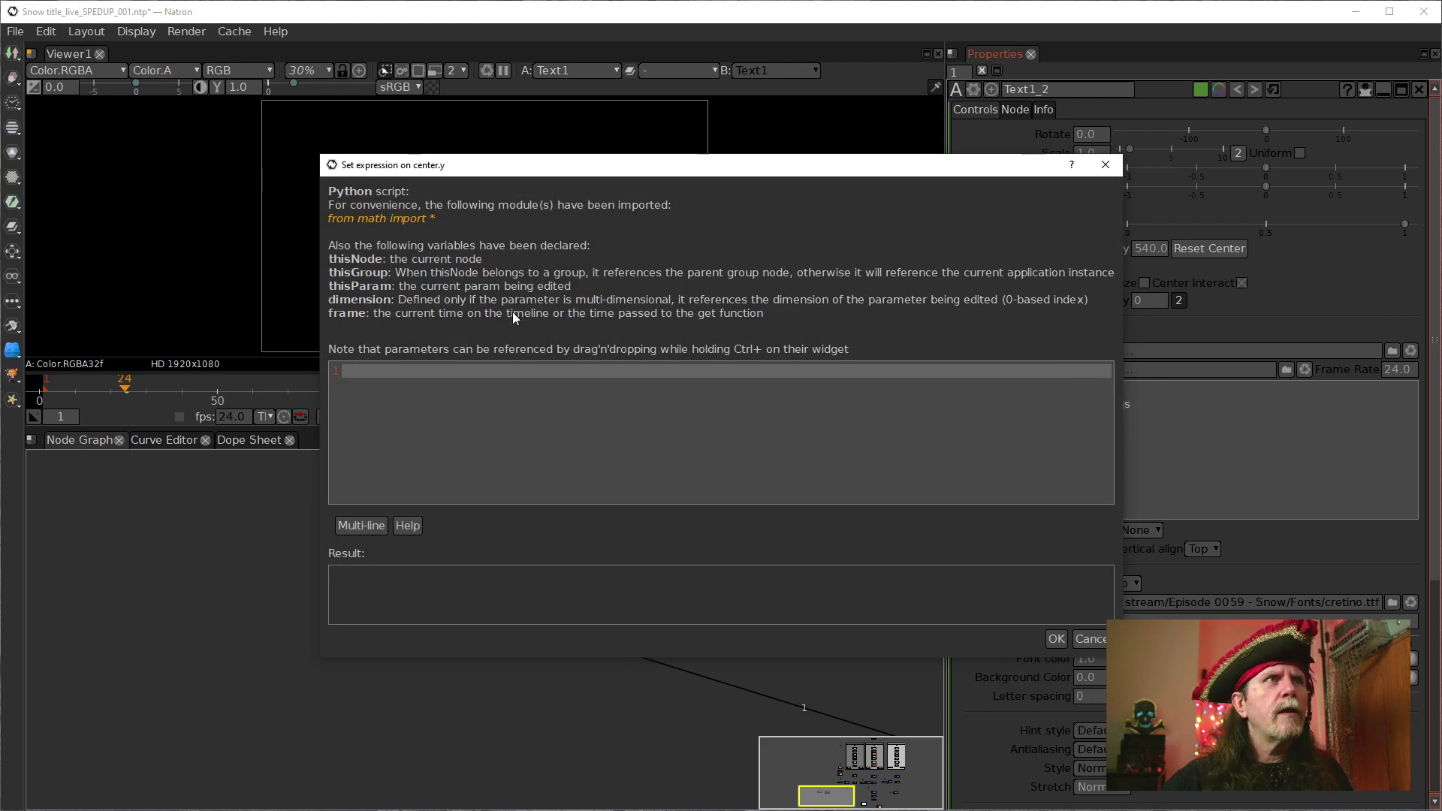
pyautogui.moveTo(546, 176); pyautogui.dragTo(774, 380)
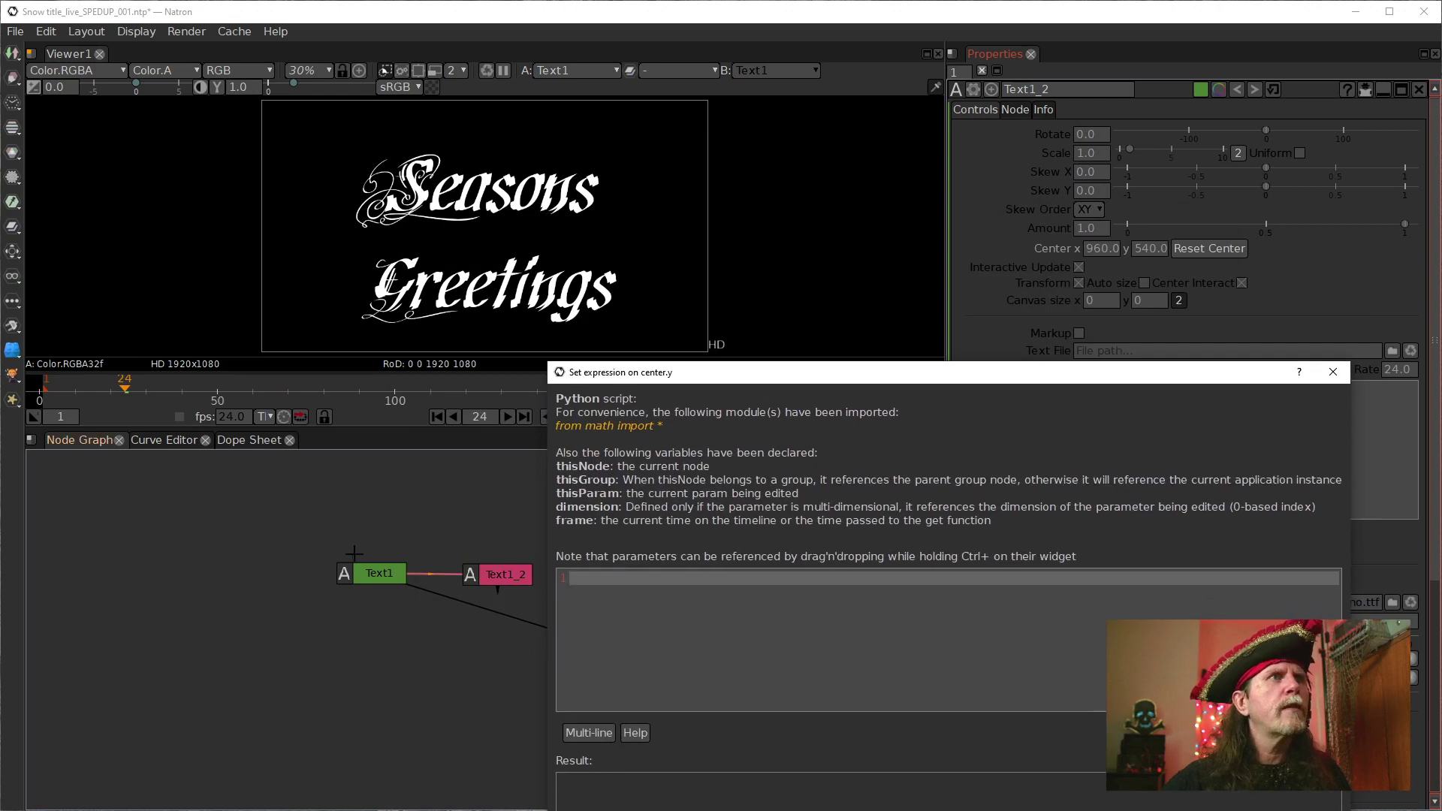
pyautogui.doubleClick(367, 578)
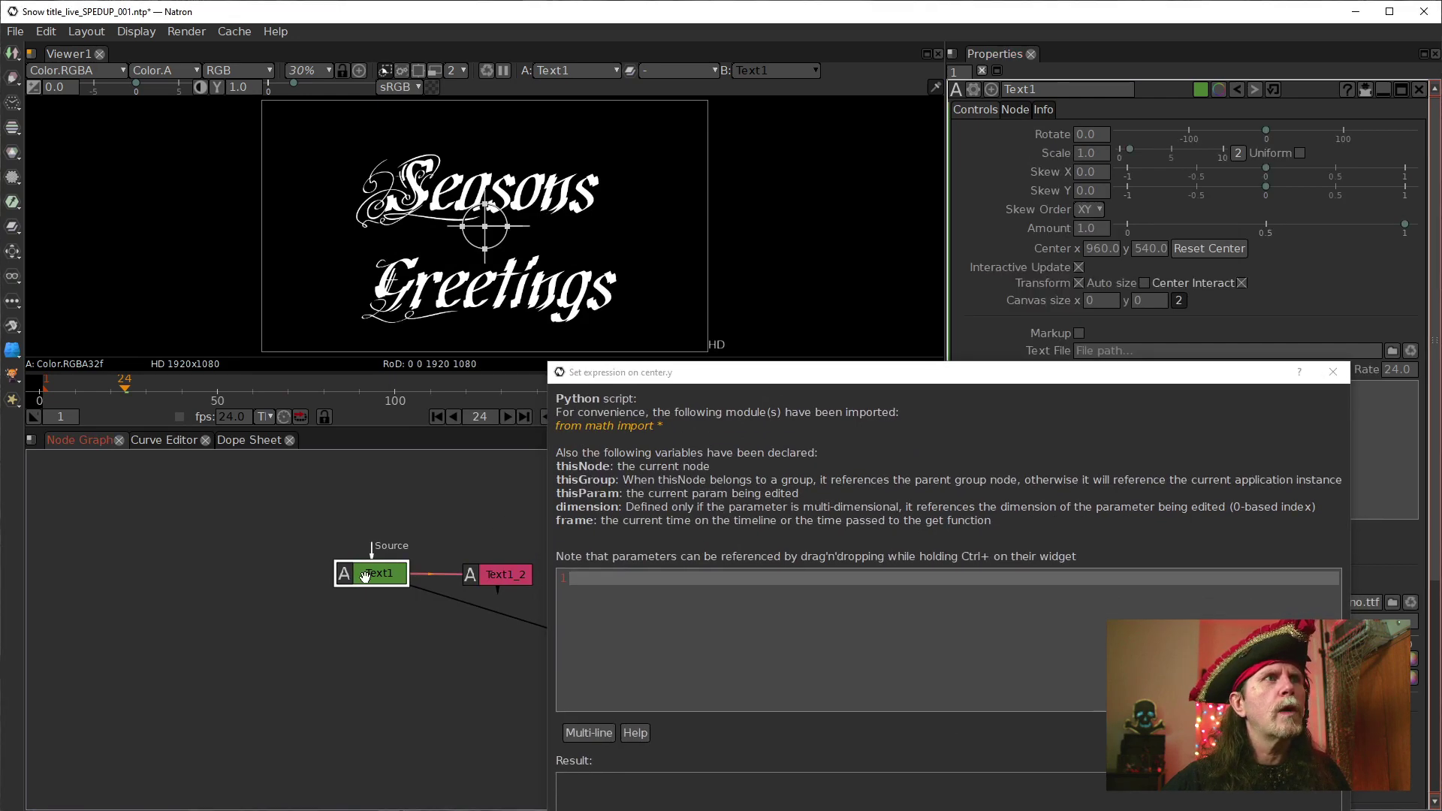
pyautogui.moveTo(729, 373); pyautogui.dragTo(341, 162)
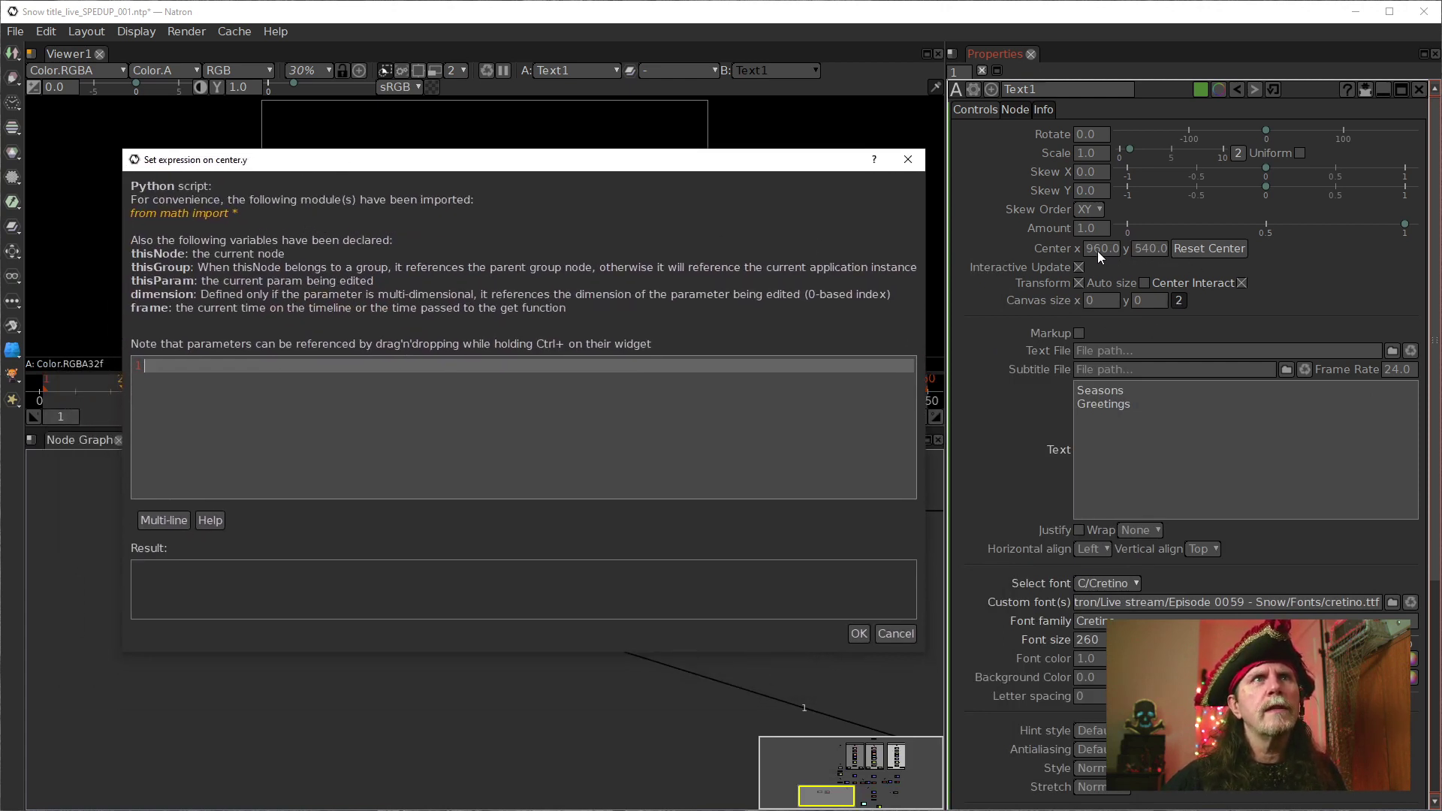
# Reference Text1's center y in the expression and enclose it in parentheses, as (Text1.center.get()[1])
pyautogui.moveTo(1147, 251)
pyautogui.mouseDown()
pyautogui.moveTo(1132, 279)
pyautogui.moveTo(1153, 239)
pyautogui.moveTo(1144, 268)
pyautogui.moveTo(1136, 245)
pyautogui.mouseUp()
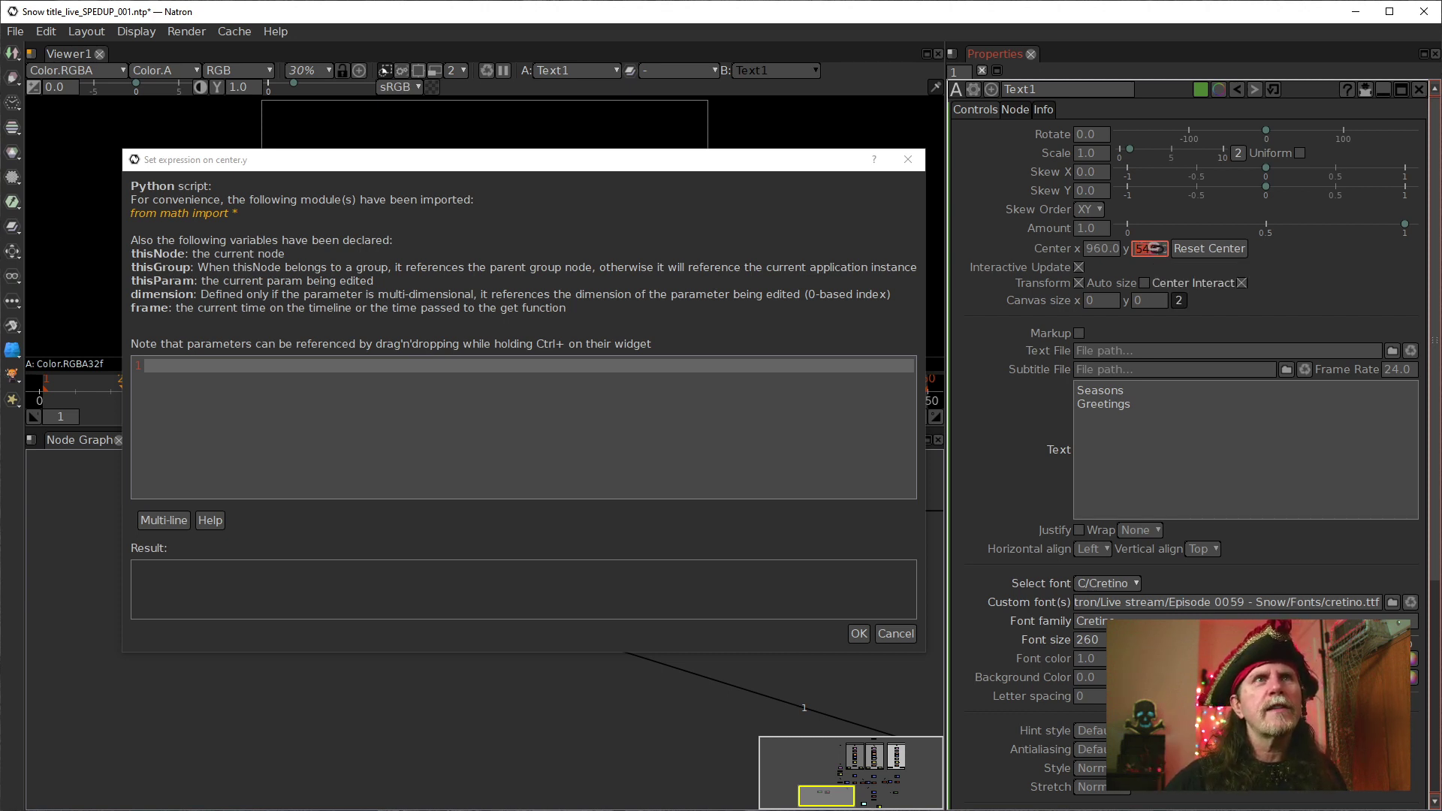
pyautogui.moveTo(1150, 247); pyautogui.dragTo(524, 365)
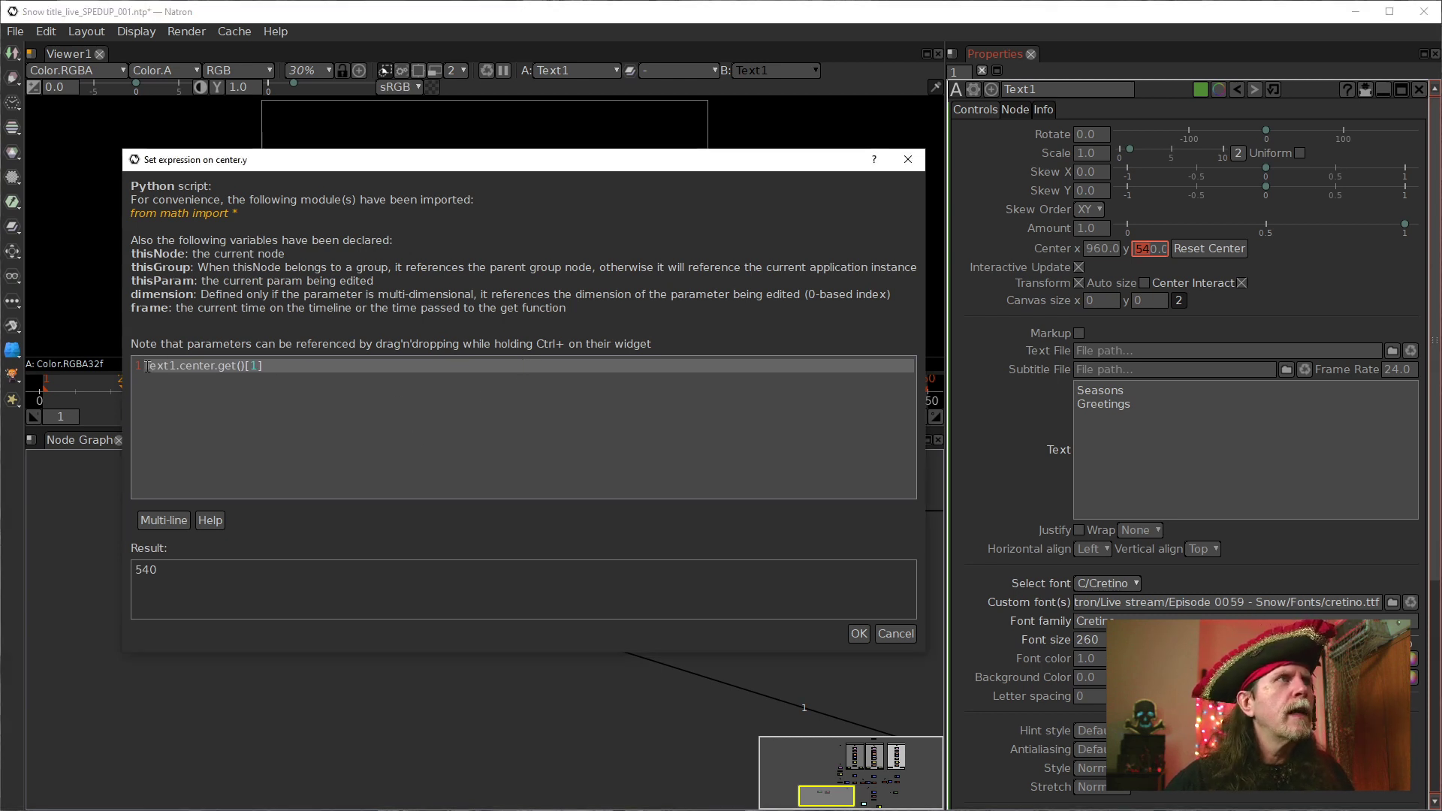
pyautogui.write('(')
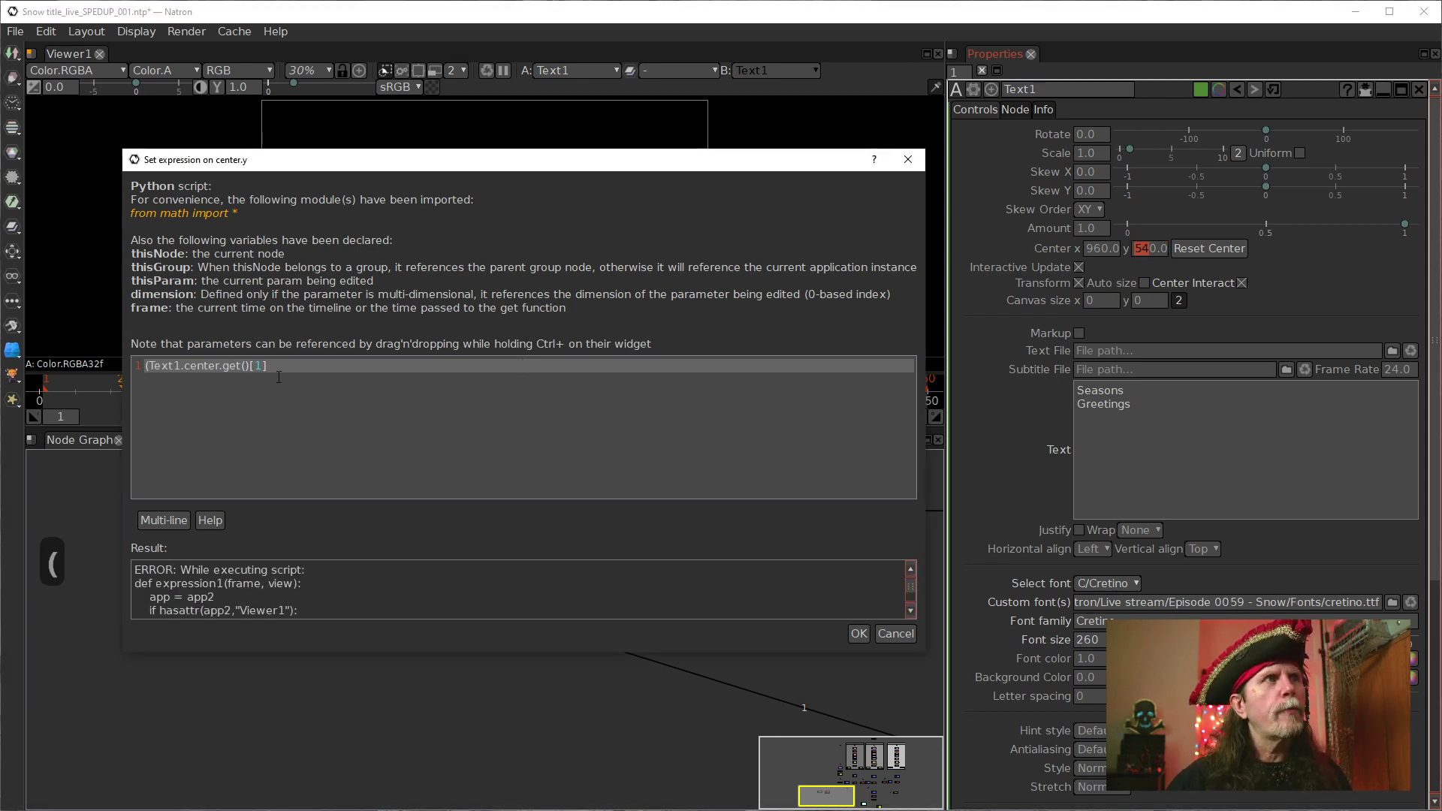
pyautogui.click(285, 365)
pyautogui.write(')')
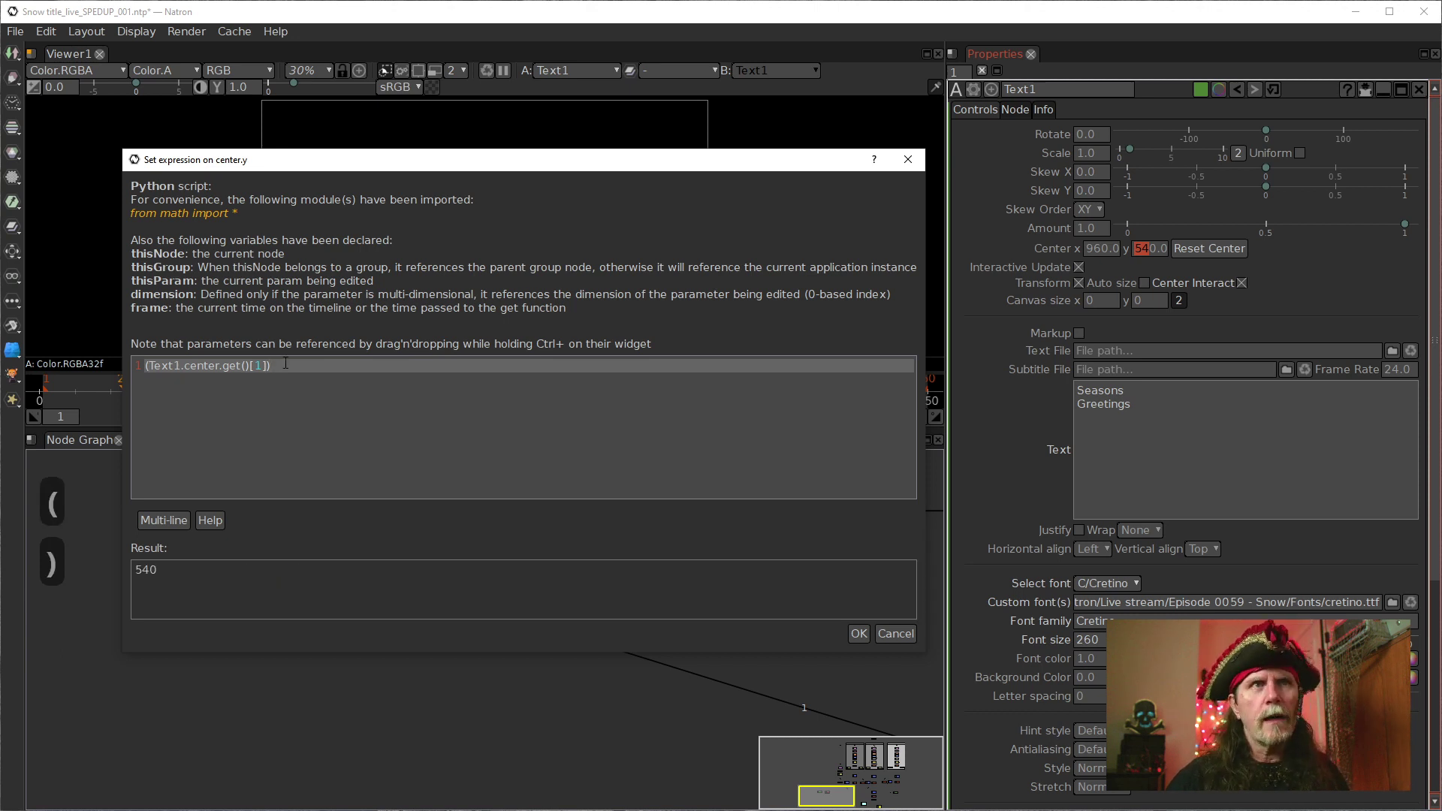
# Put 540- in front of the parenthesised reference, making the expression 540-(Text1.center.get()[1])
pyautogui.press('Left')
pyautogui.press('Left')
pyautogui.press('Left')
pyautogui.press('Left')
pyautogui.press('Left')
pyautogui.press('Left')
pyautogui.press('Left')
pyautogui.press('Left')
pyautogui.press('Left')
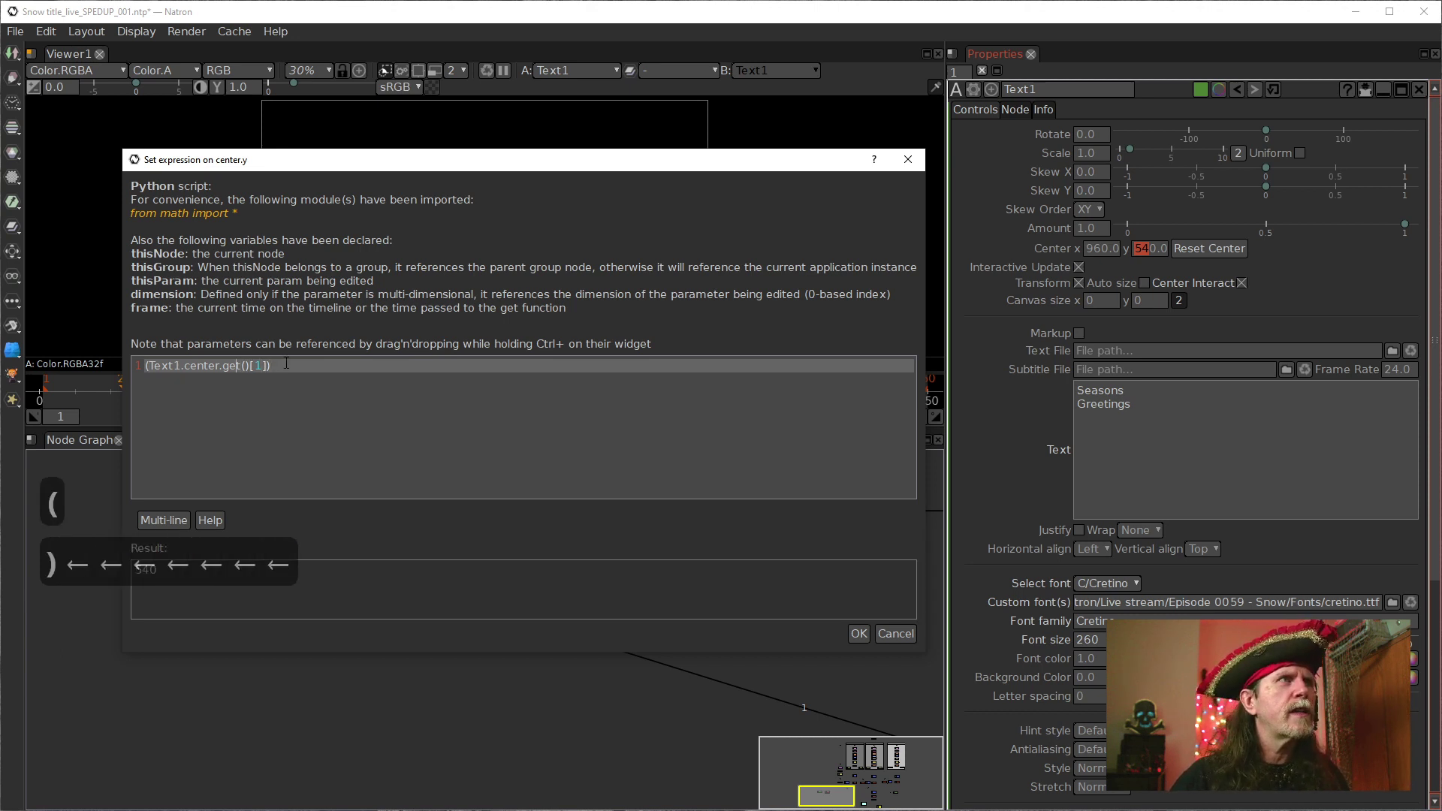
pyautogui.press('Left')
pyautogui.press('Left')
pyautogui.press('Left')
pyautogui.press('Left')
pyautogui.press('Left')
pyautogui.press('Left')
pyautogui.press('Left')
pyautogui.press('Left')
pyautogui.press('Left')
pyautogui.press('Left')
pyautogui.press('Left')
pyautogui.press('Left')
pyautogui.press('Left')
pyautogui.press('Left')
pyautogui.press('Left')
pyautogui.press('Left')
pyautogui.press('Left')
pyautogui.press('Left')
pyautogui.press('Left')
pyautogui.press('Left')
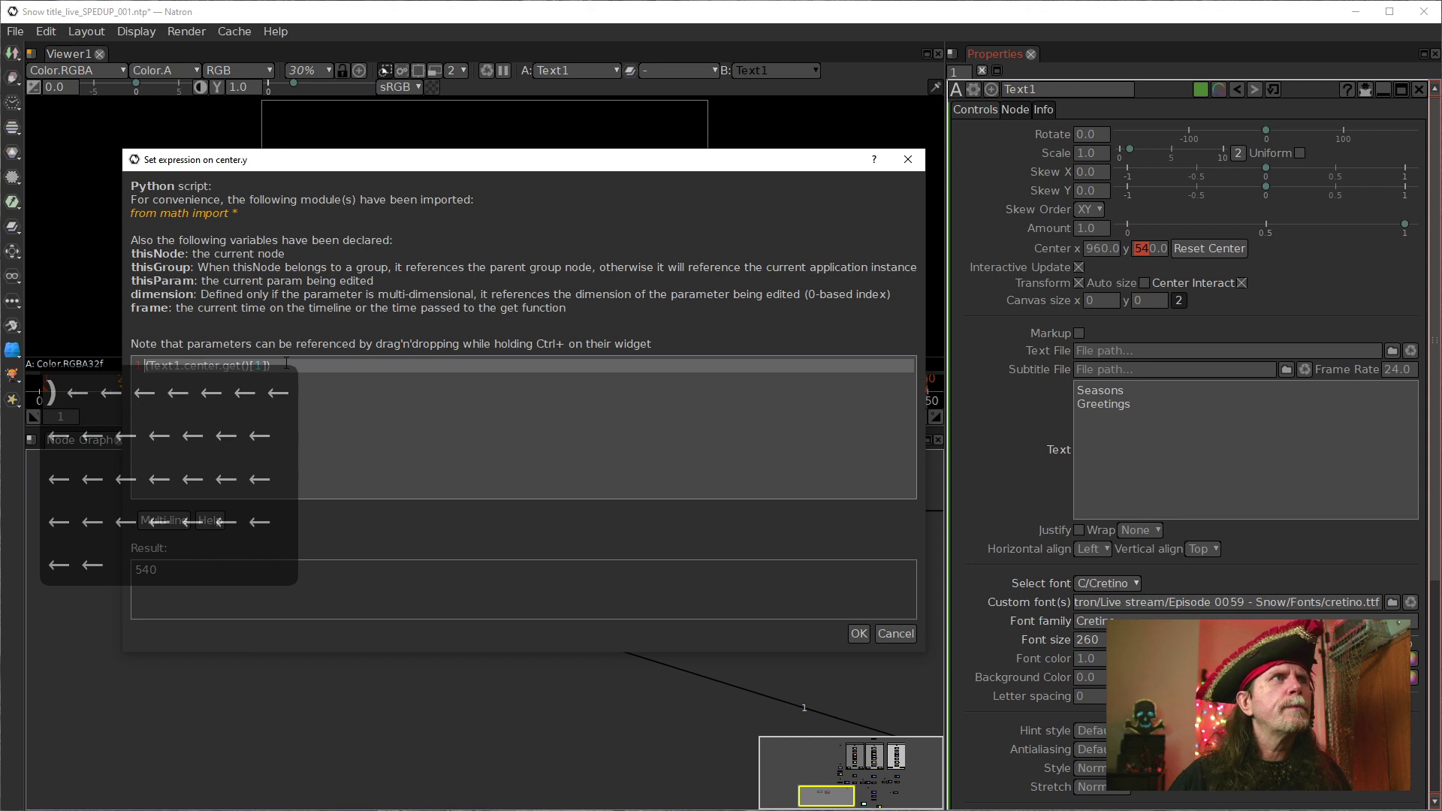
pyautogui.click(553, 155)
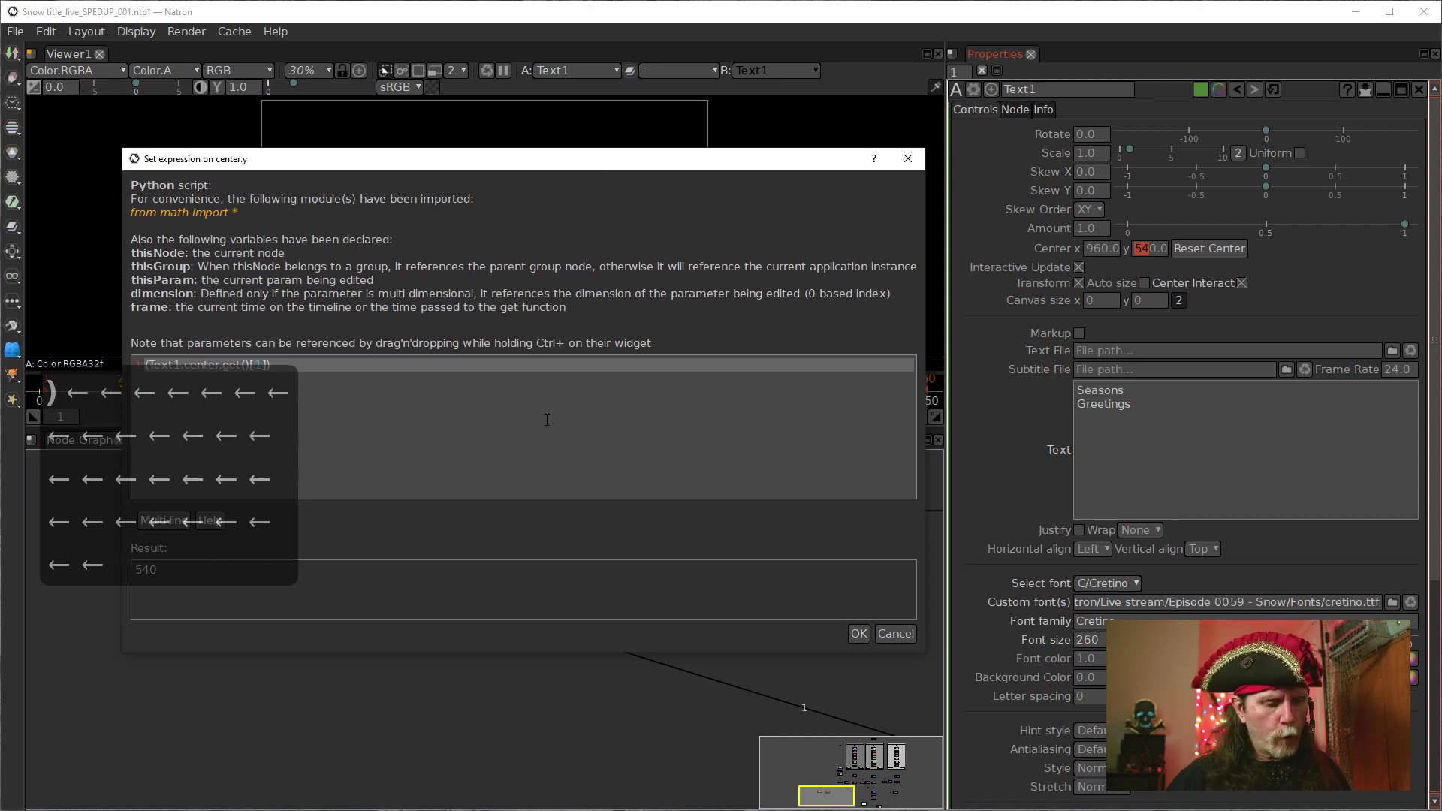
pyautogui.write('50')
pyautogui.press('BackSpace')
pyautogui.write('40')
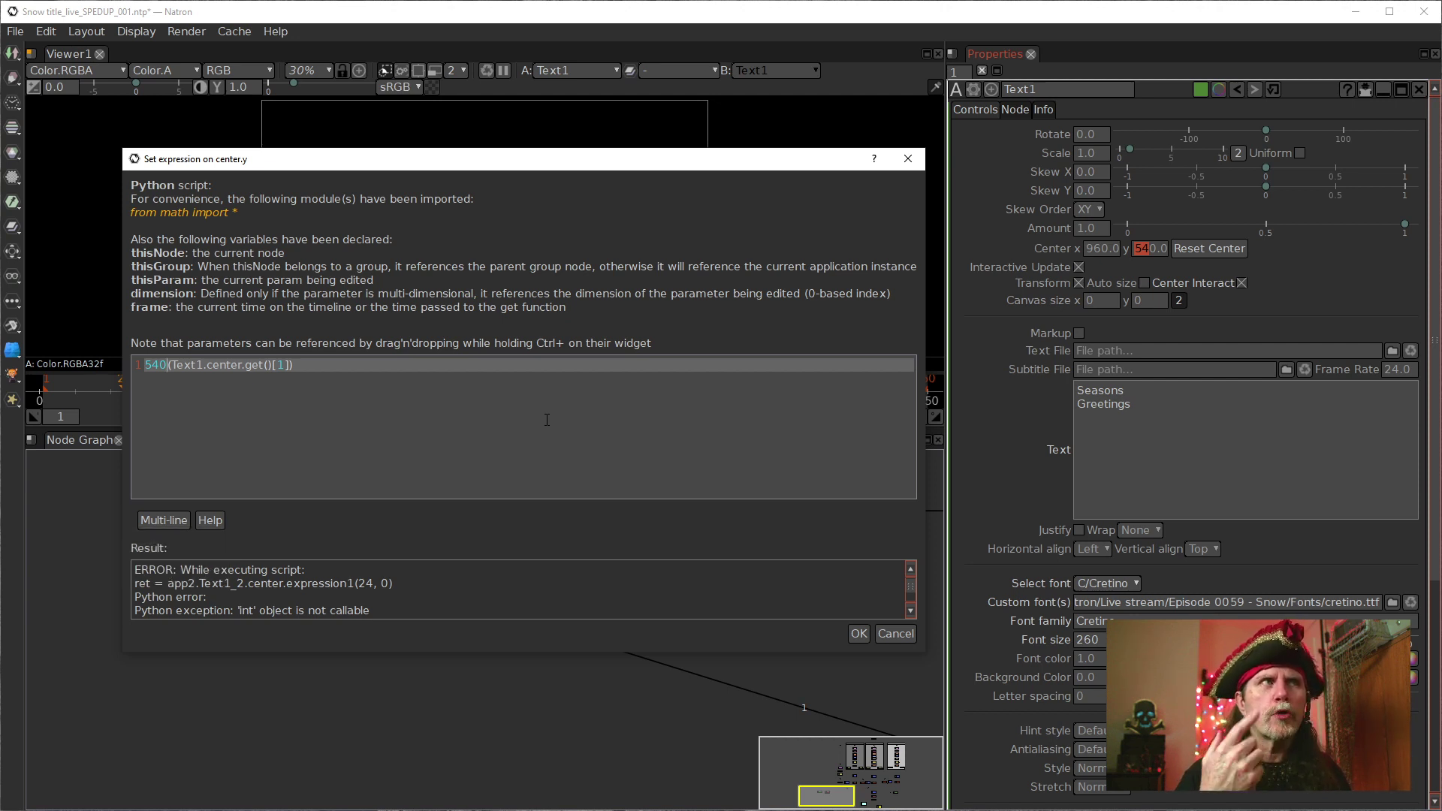
pyautogui.write('-')
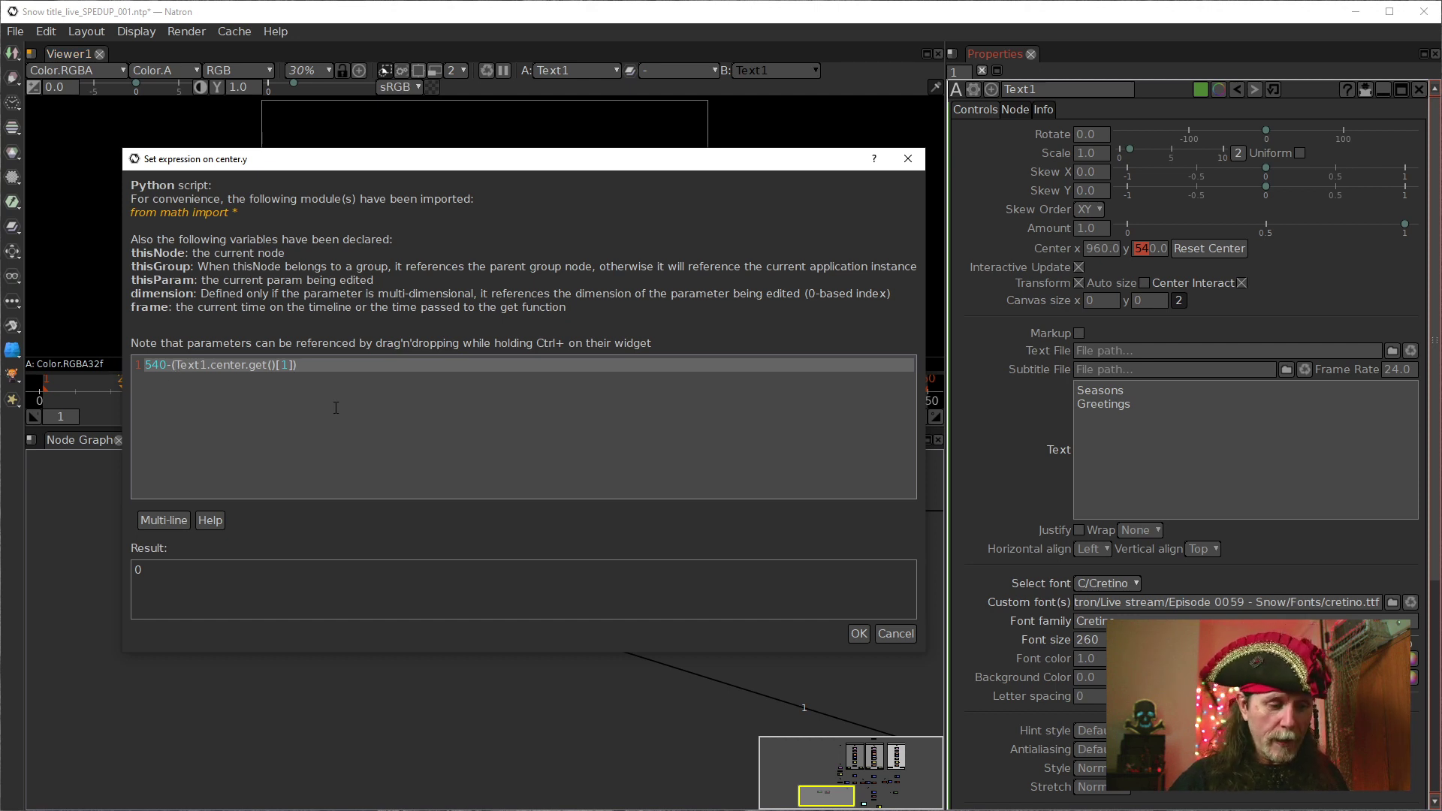
# Insert 540- inside the parentheses and change the outer operator to plus, giving 540+(540-Text1.center.get()[1])
pyautogui.write('540')
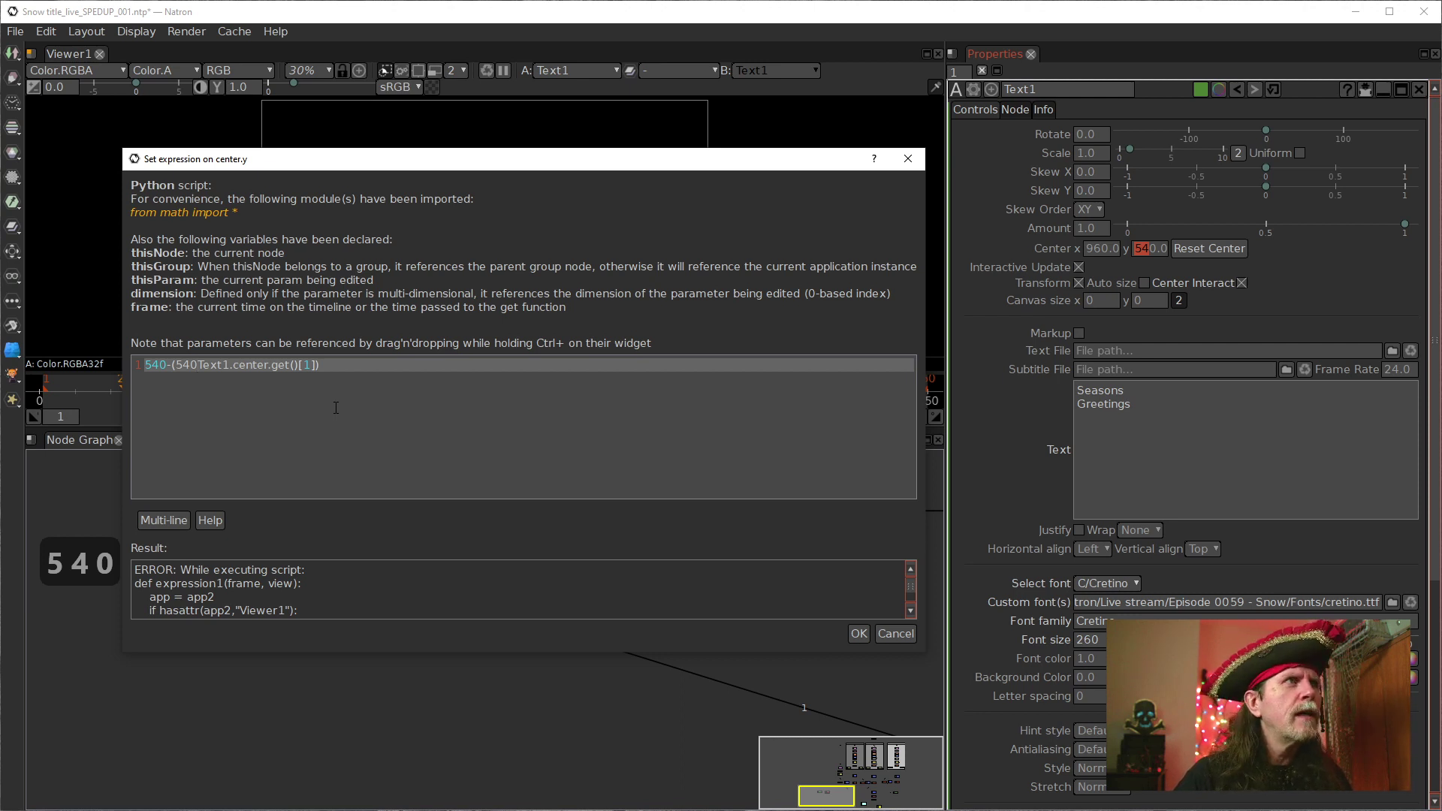
pyautogui.write('-')
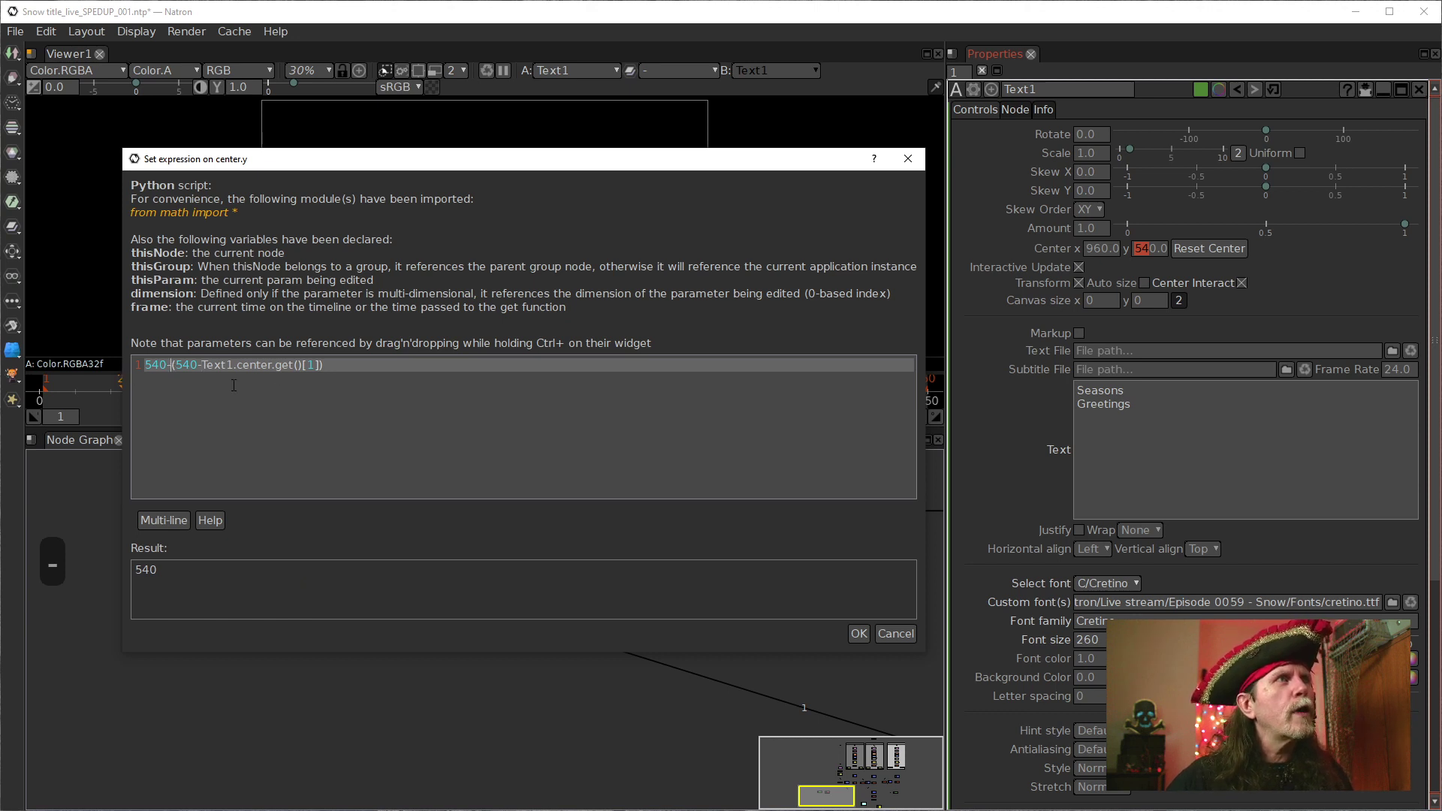
pyautogui.press('BackSpace')
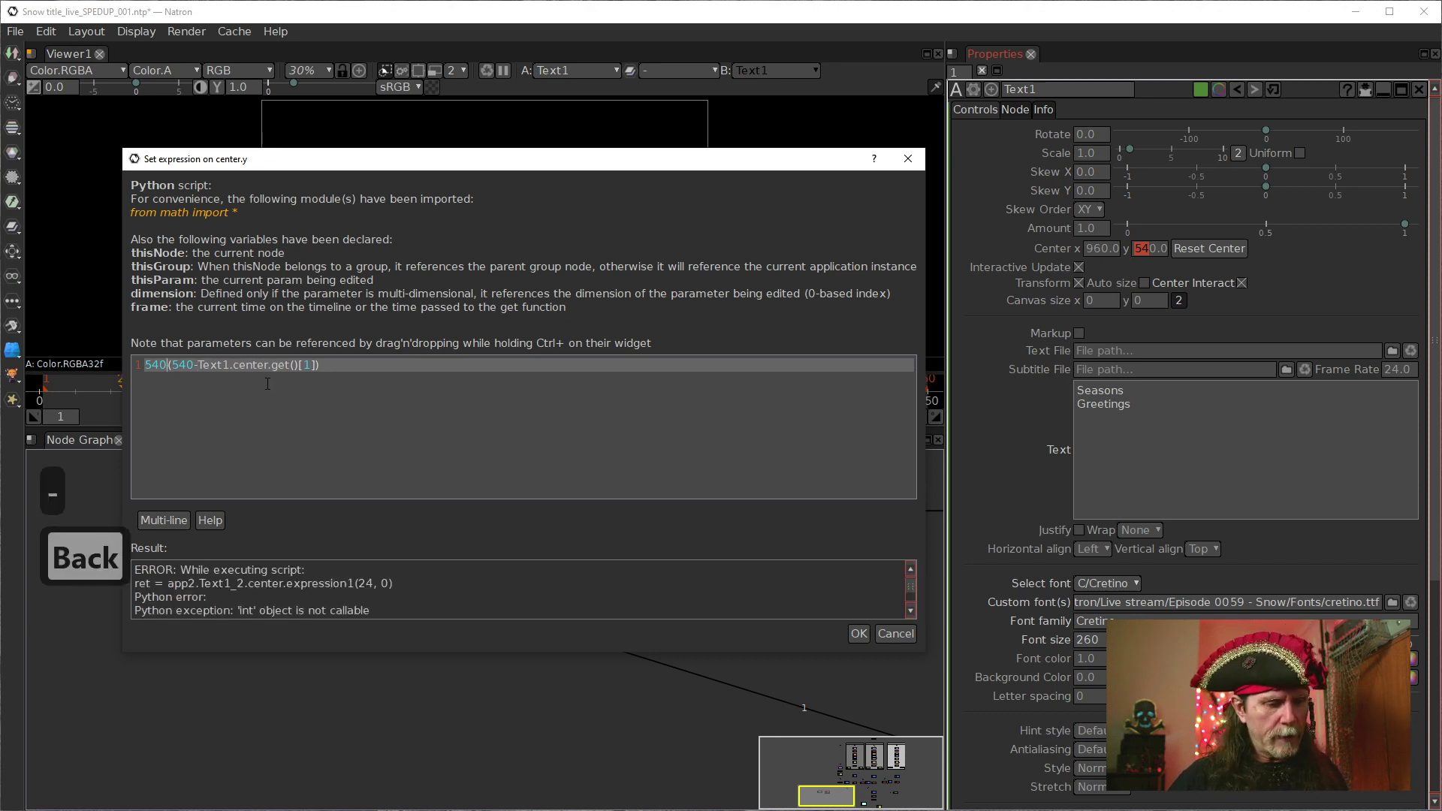
pyautogui.write('+')
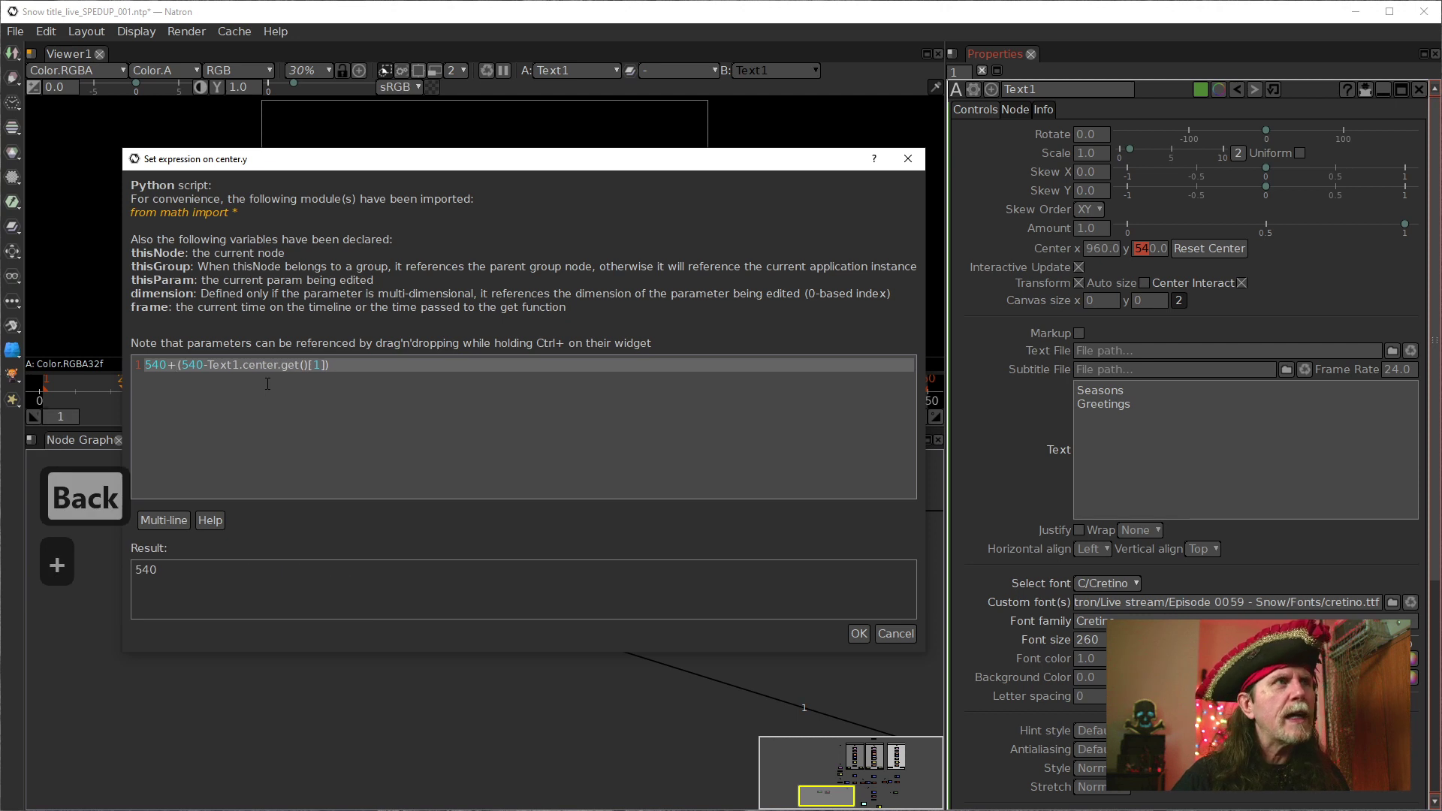
# Strip the expression back to the plain reference (Text1.center.get()[1])
pyautogui.press('BackSpace')
pyautogui.press('BackSpace')
pyautogui.press('BackSpace')
pyautogui.press('BackSpace')
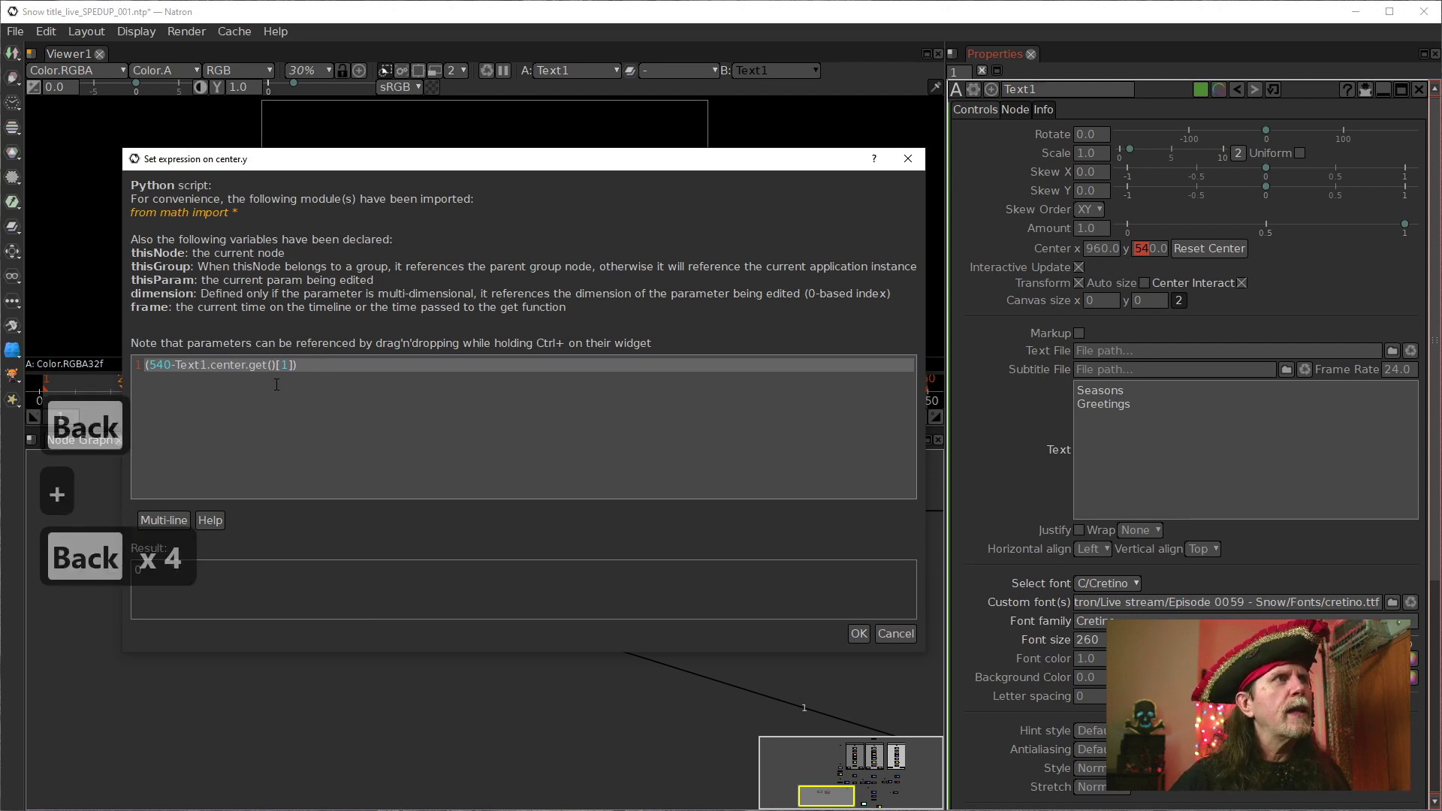
pyautogui.click(651, 451)
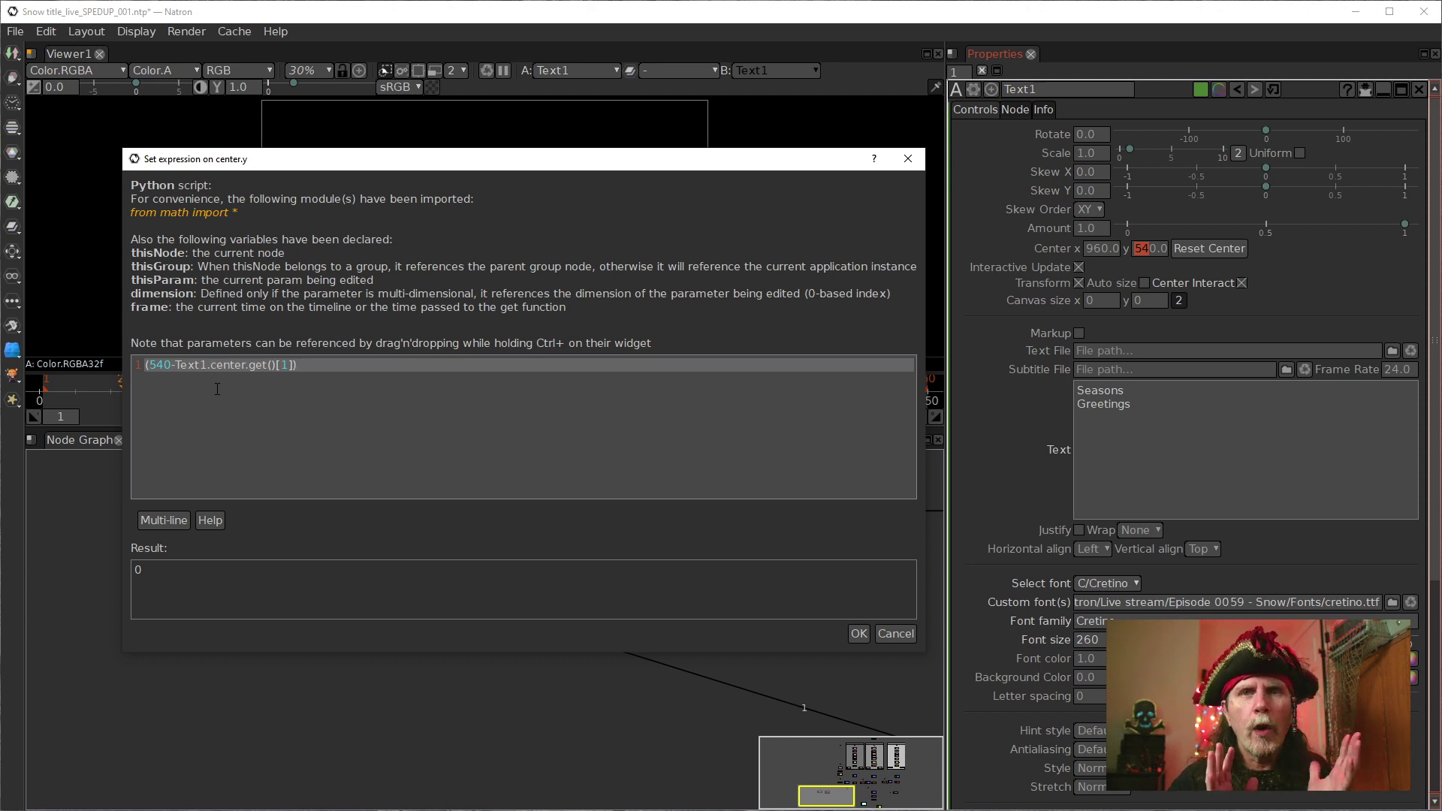
pyautogui.click(181, 365)
pyautogui.press('BackSpace')
pyautogui.press('BackSpace')
pyautogui.press('BackSpace')
pyautogui.press('BackSpace')
pyautogui.press('BackSpace')
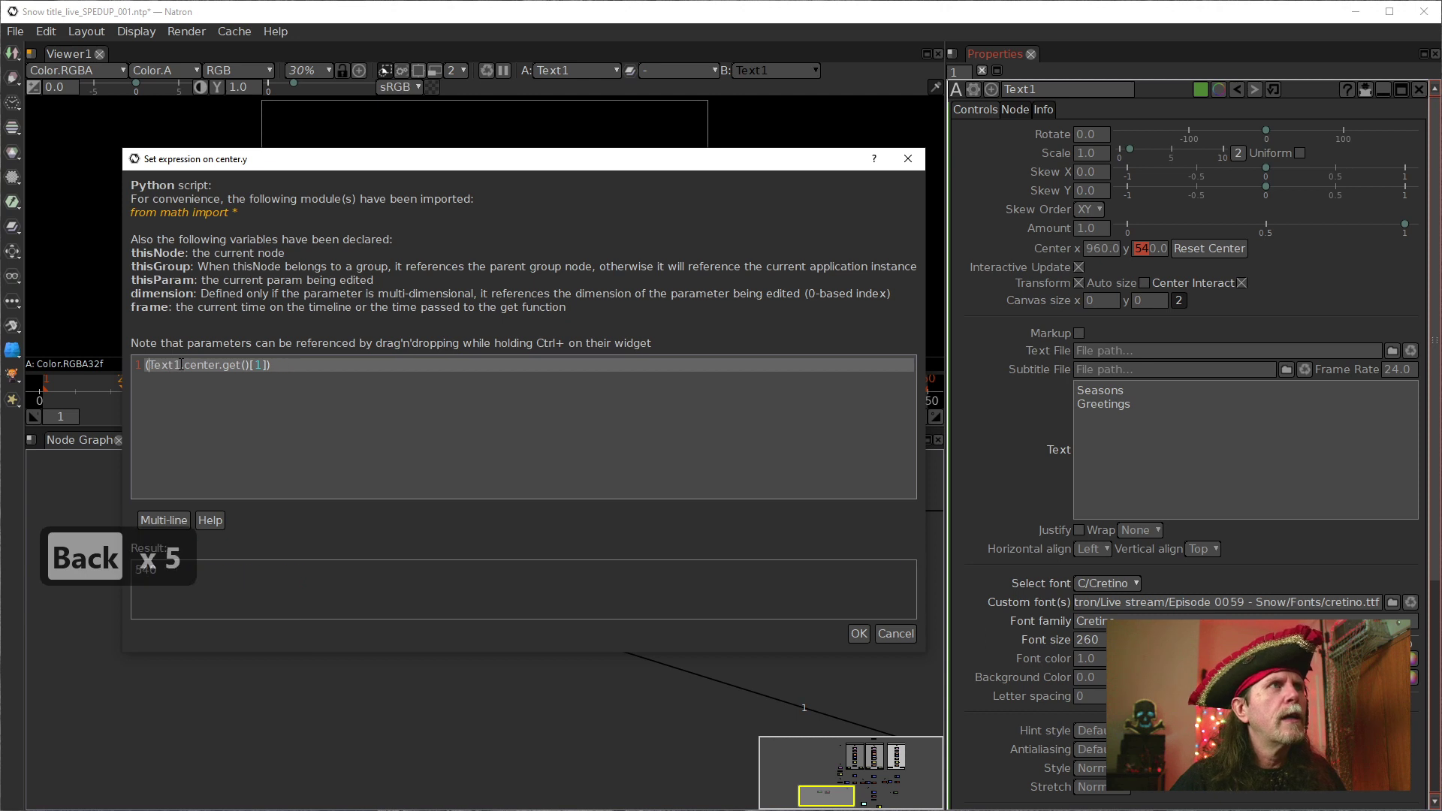
# Rebuild the expression from the plain reference as 540+(540-Text1.center.get()[1])
pyautogui.write('(')
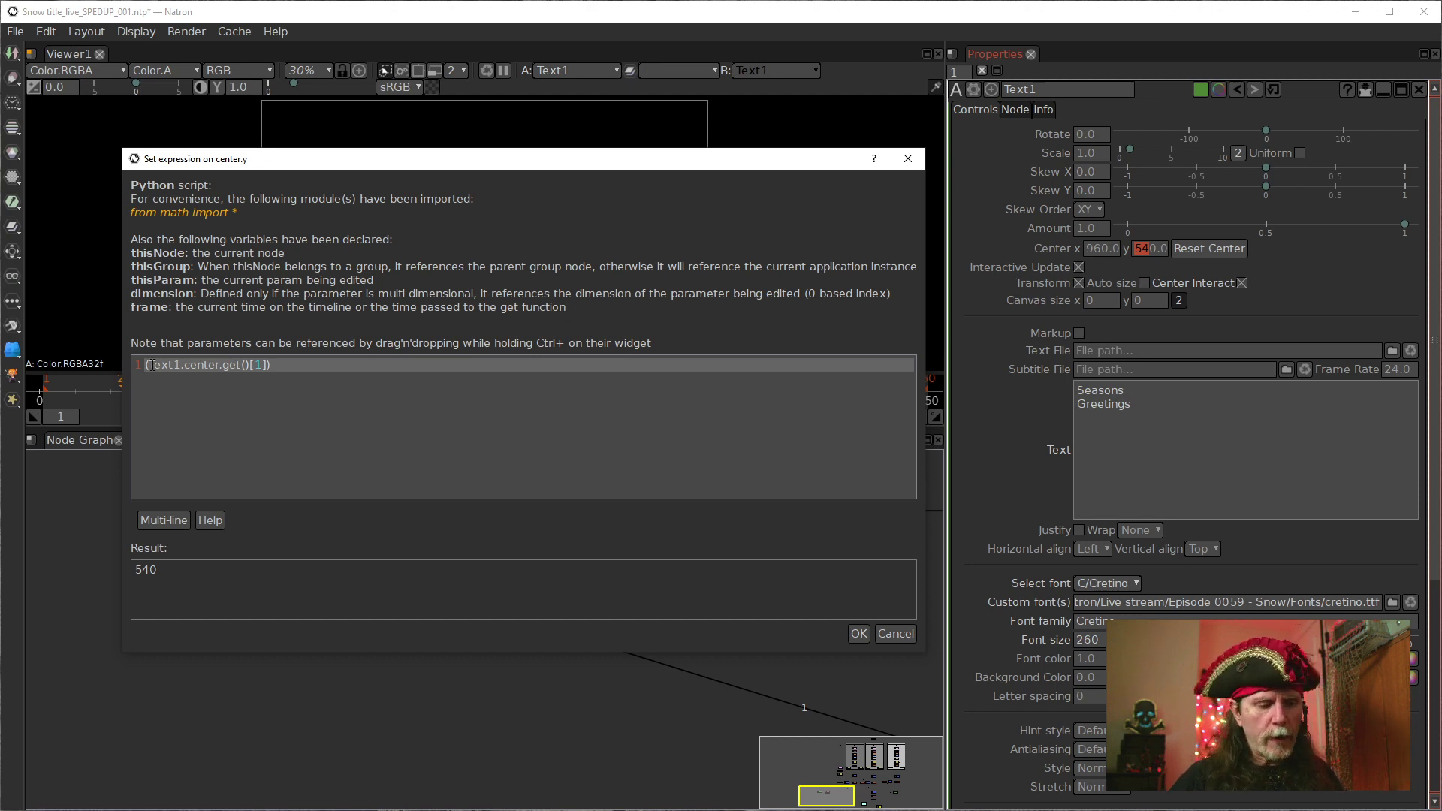
pyautogui.write('540-')
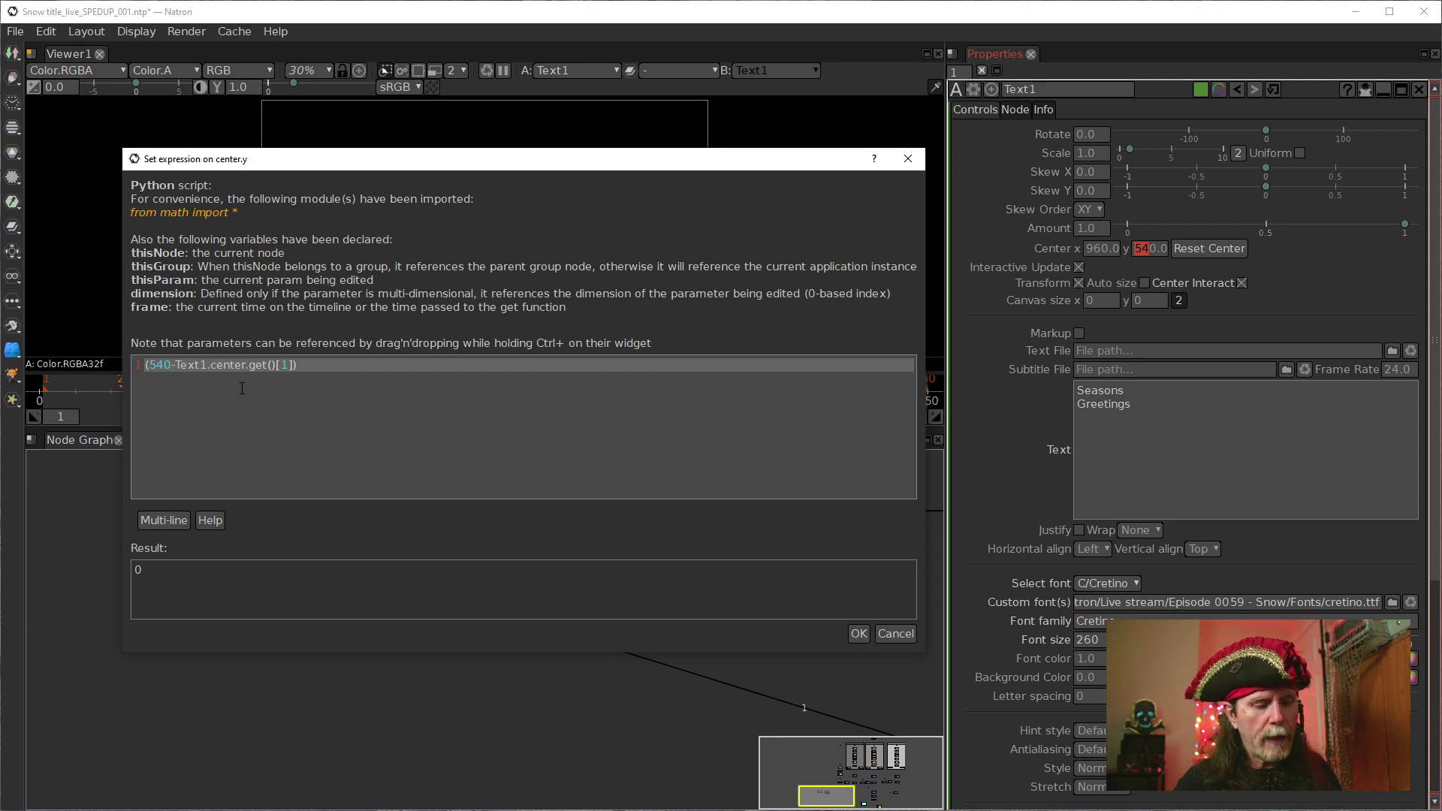
pyautogui.write('540')
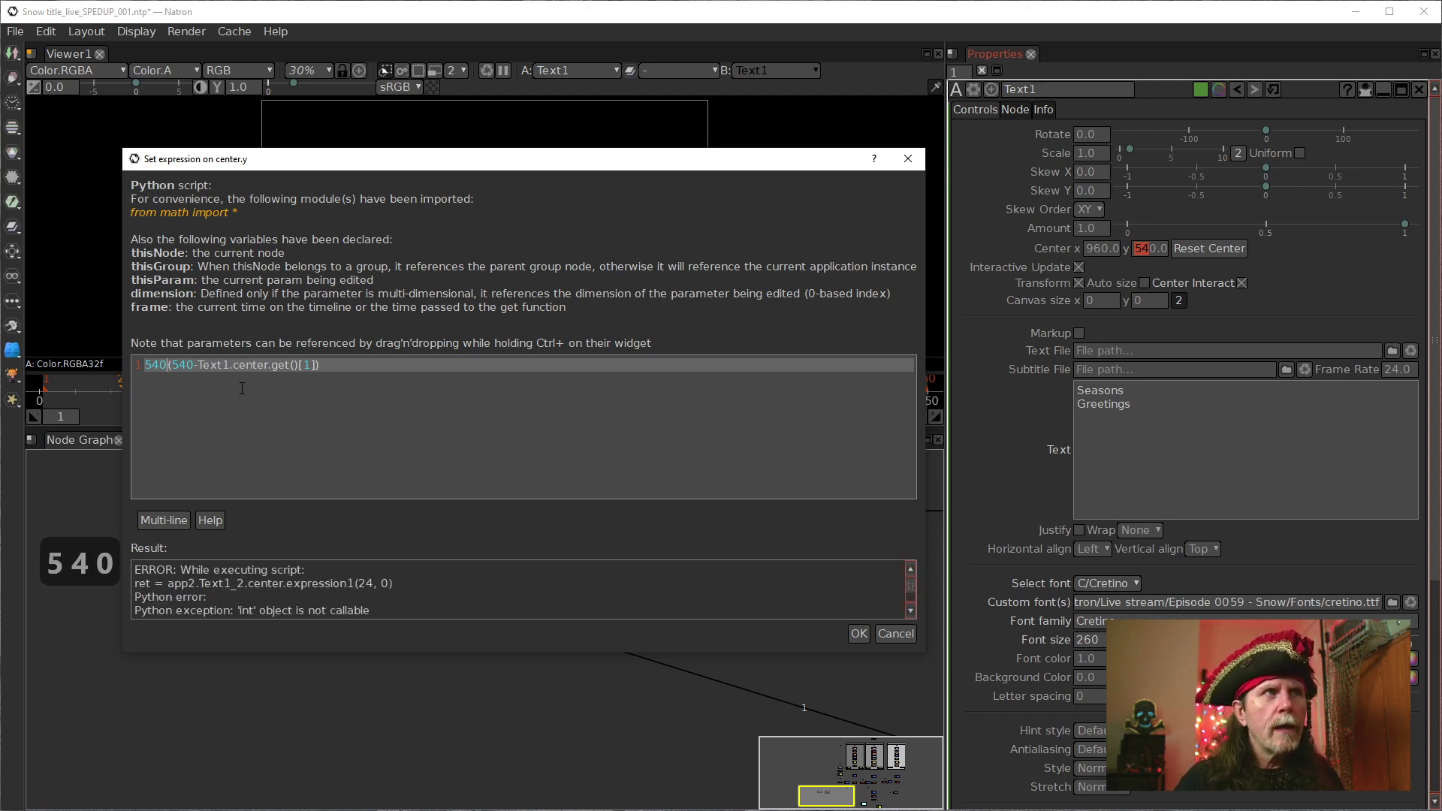
pyautogui.write('+')
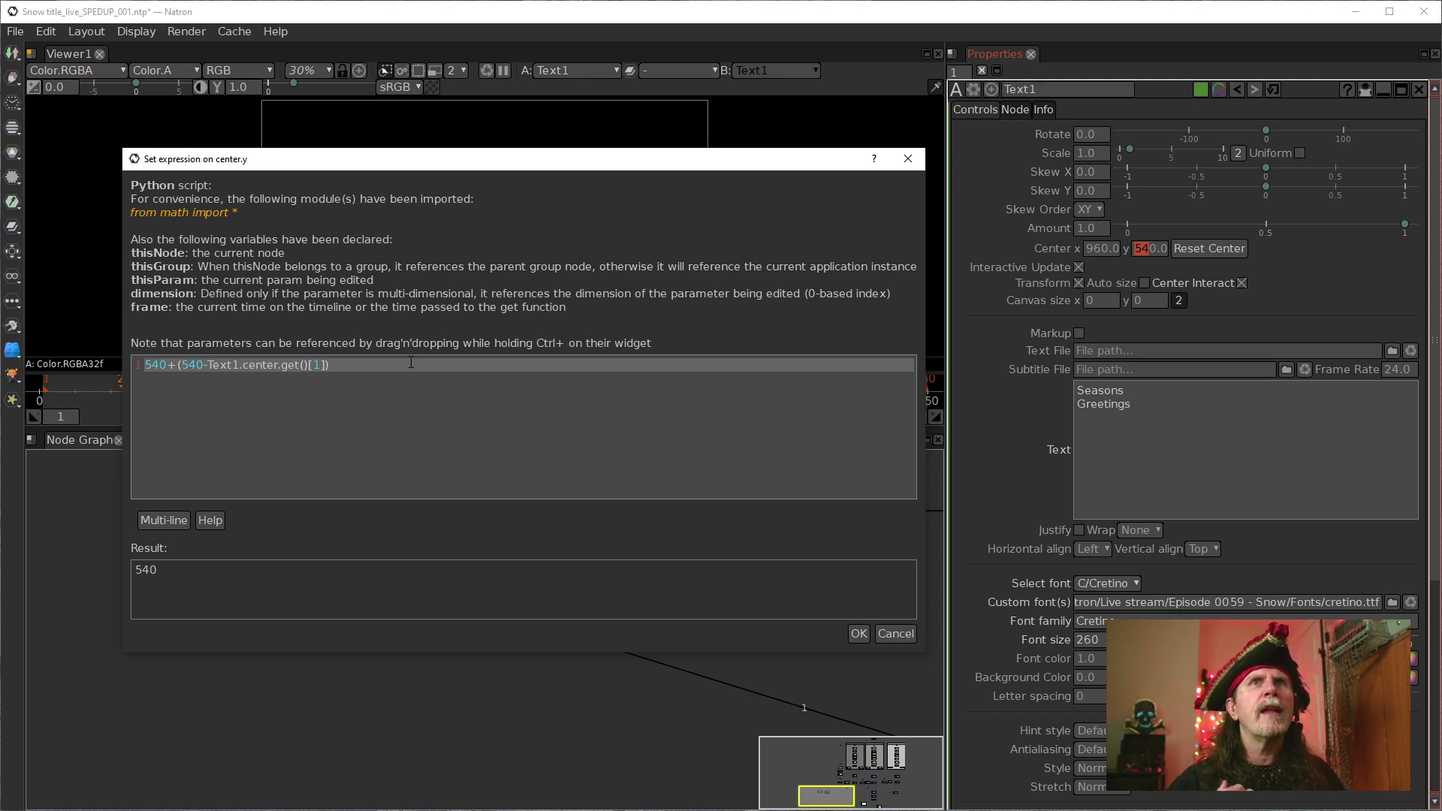
# Append +100 to the center y expression, apply it and display Text1_2 in the viewer
pyautogui.moveTo(545, 160); pyautogui.dragTo(651, 481)
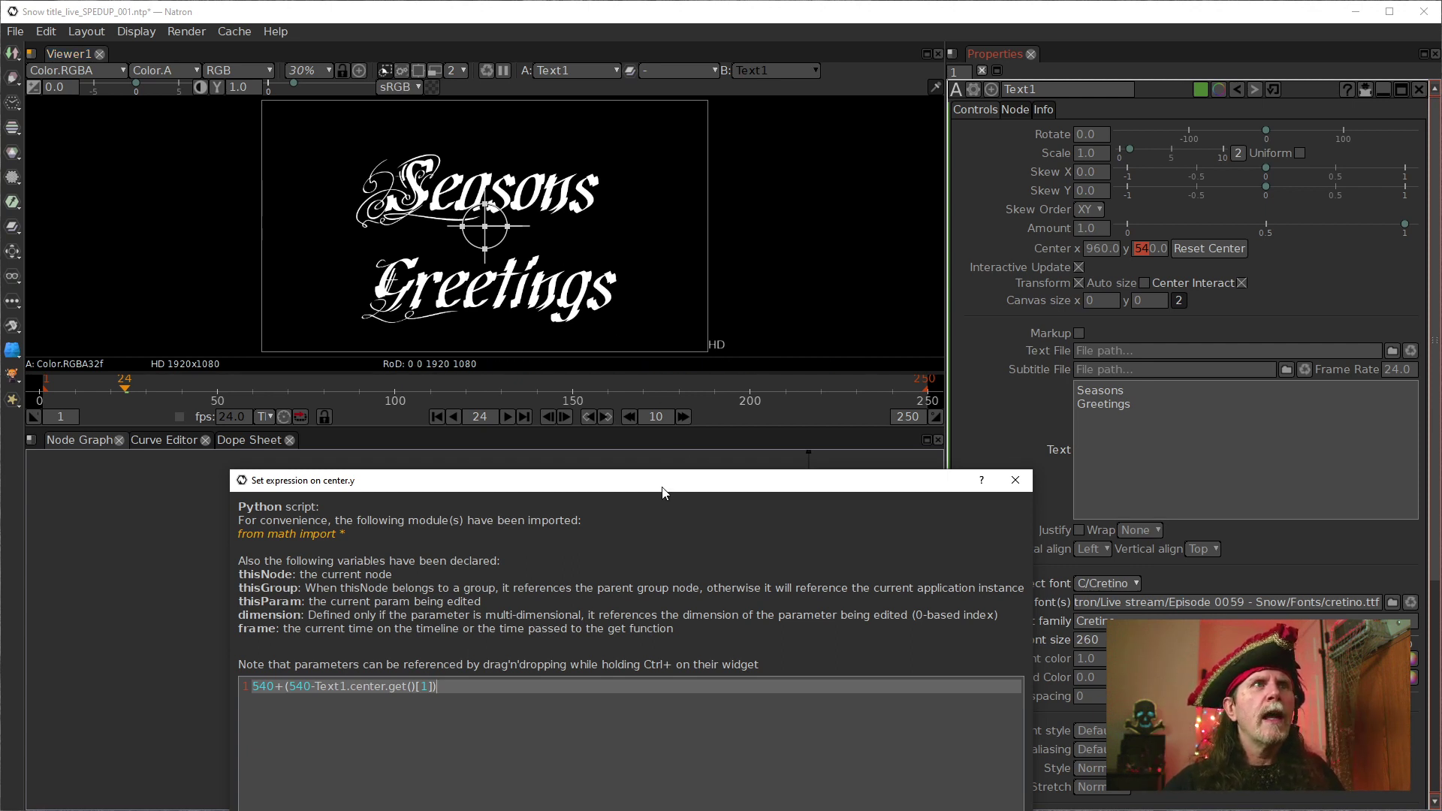
pyautogui.moveTo(665, 491); pyautogui.dragTo(626, 364)
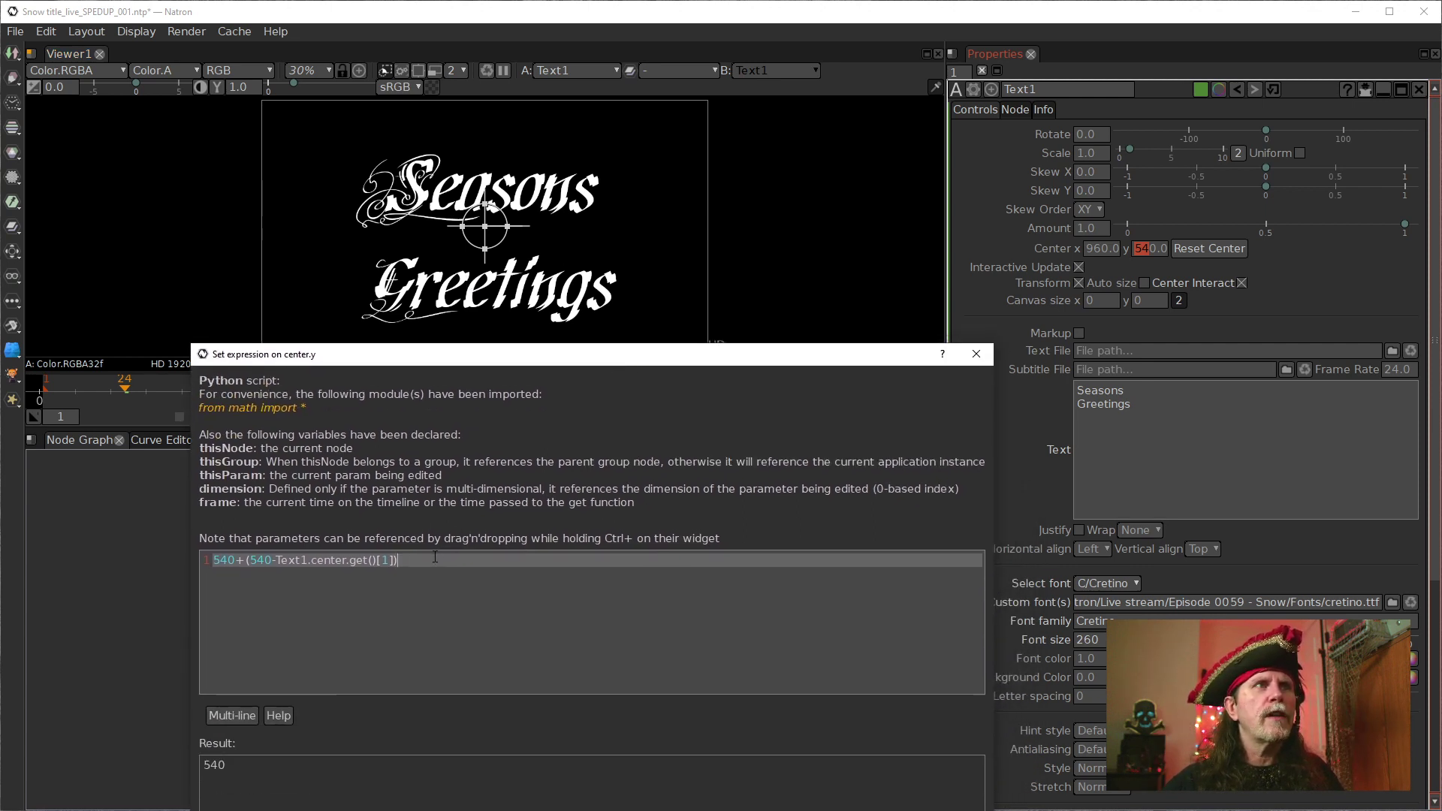
pyautogui.write('+100')
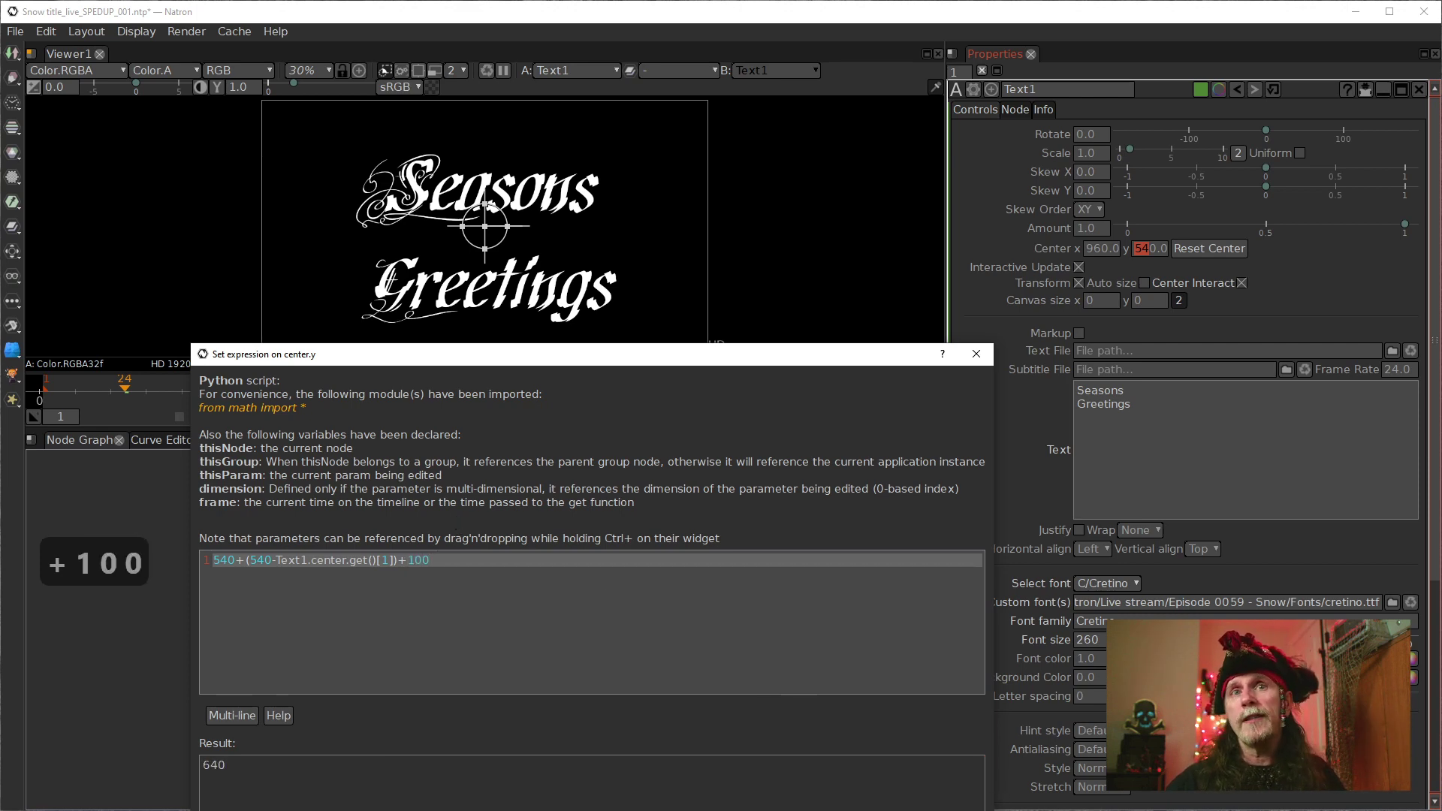
pyautogui.press('Escape')
pyautogui.click(468, 576)
pyautogui.press('1')
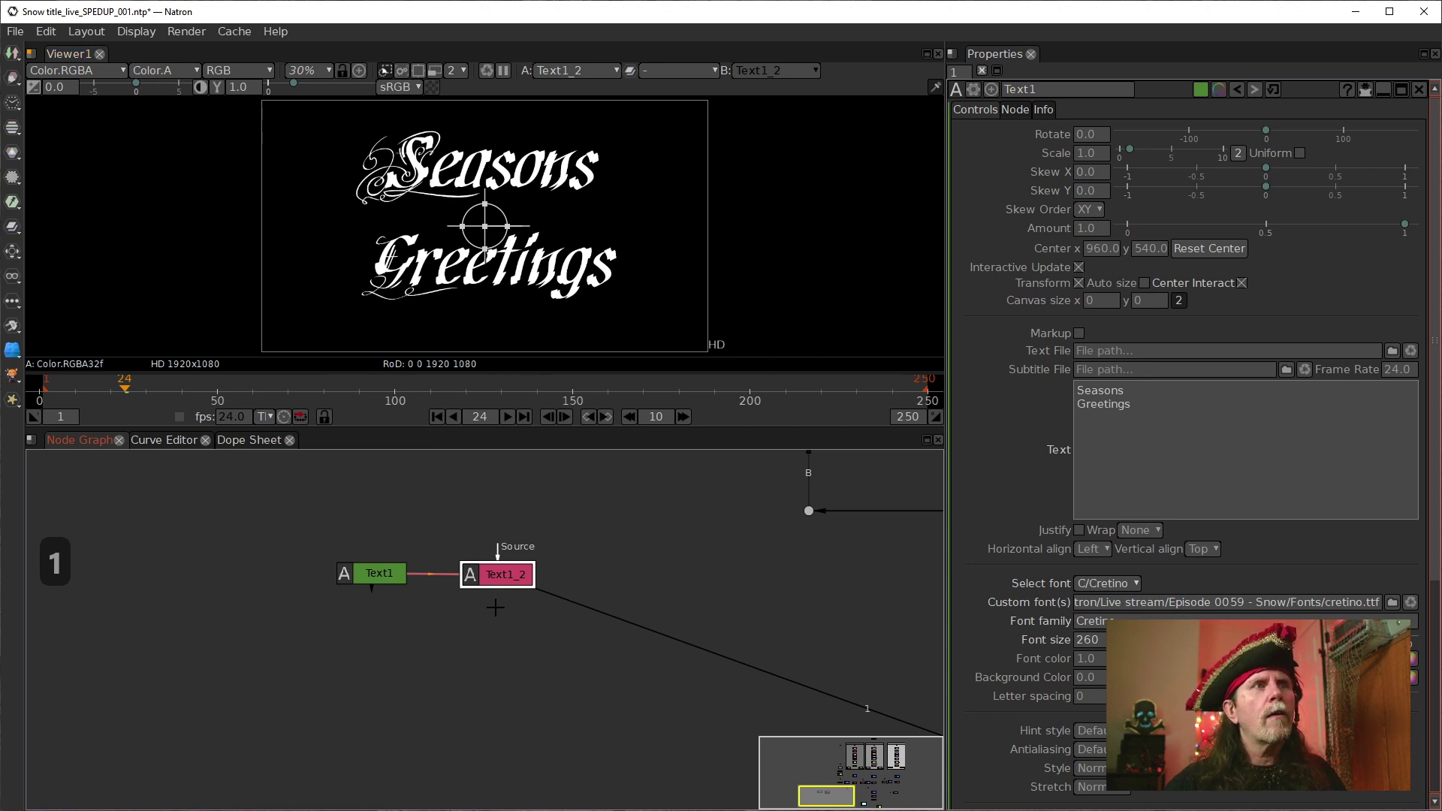
# Display Text1 in the viewer and remove "Greetings" from its text, leaving only "Seasons"
pyautogui.click(371, 575)
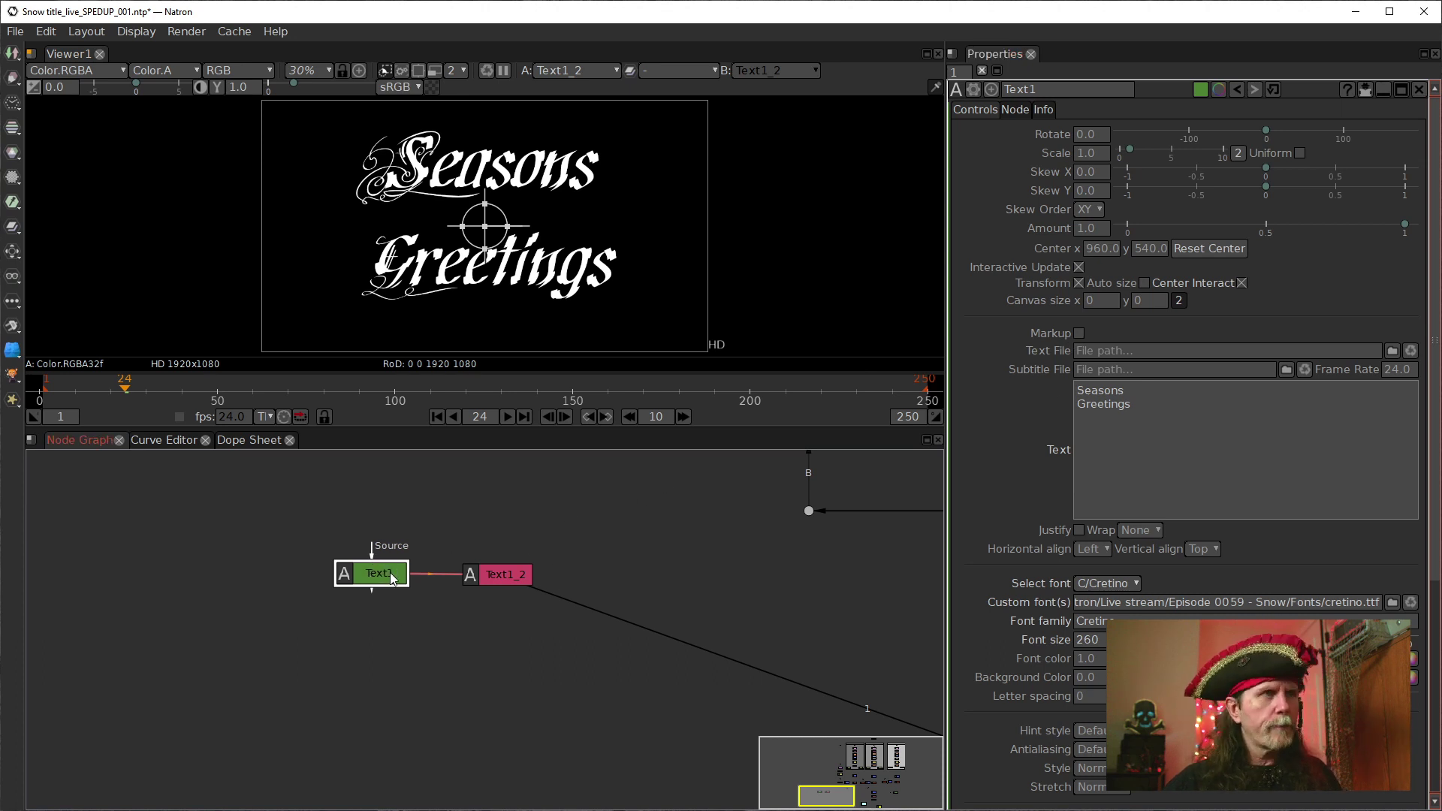
pyautogui.press('1')
pyautogui.moveTo(1150, 406); pyautogui.dragTo(1124, 389)
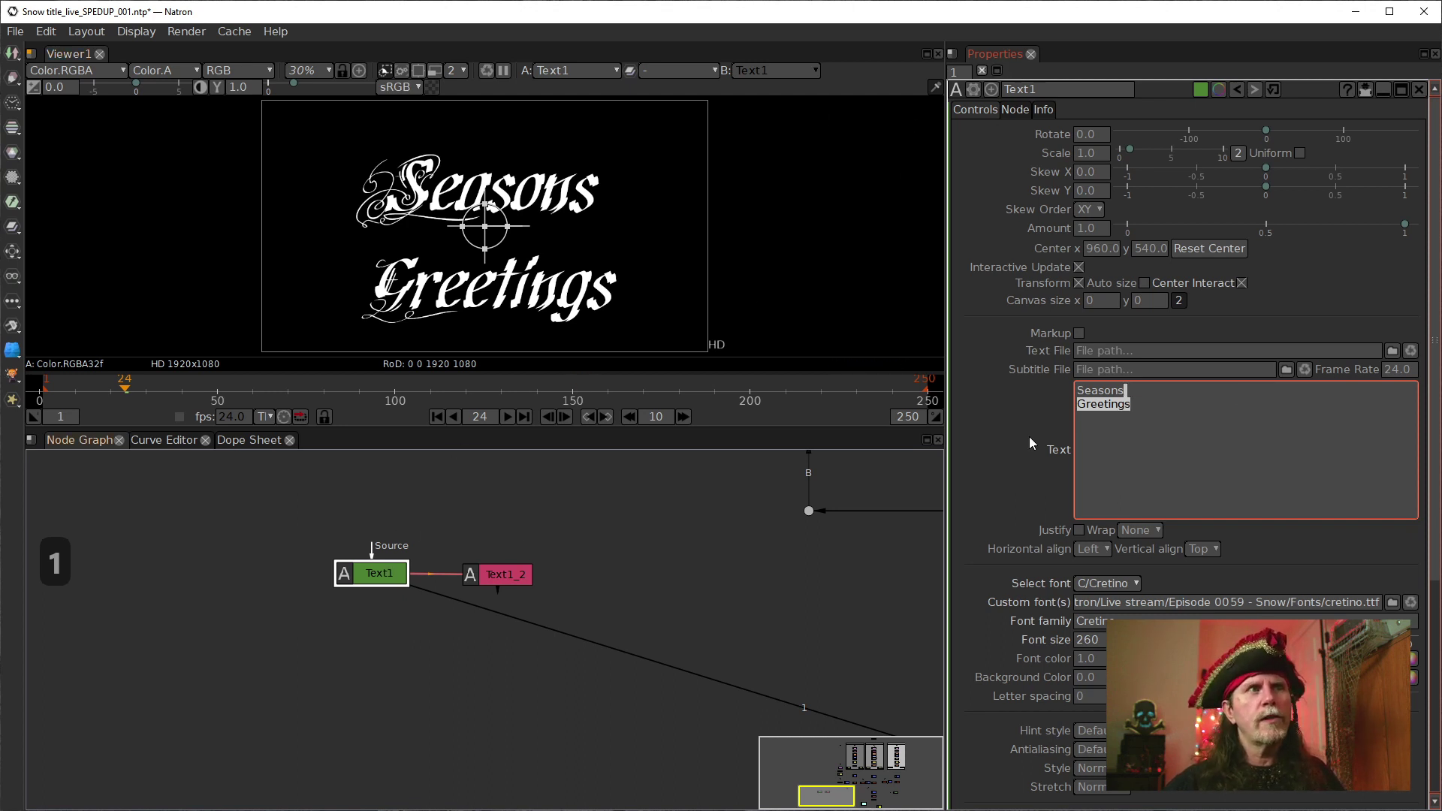
pyautogui.press('Delete')
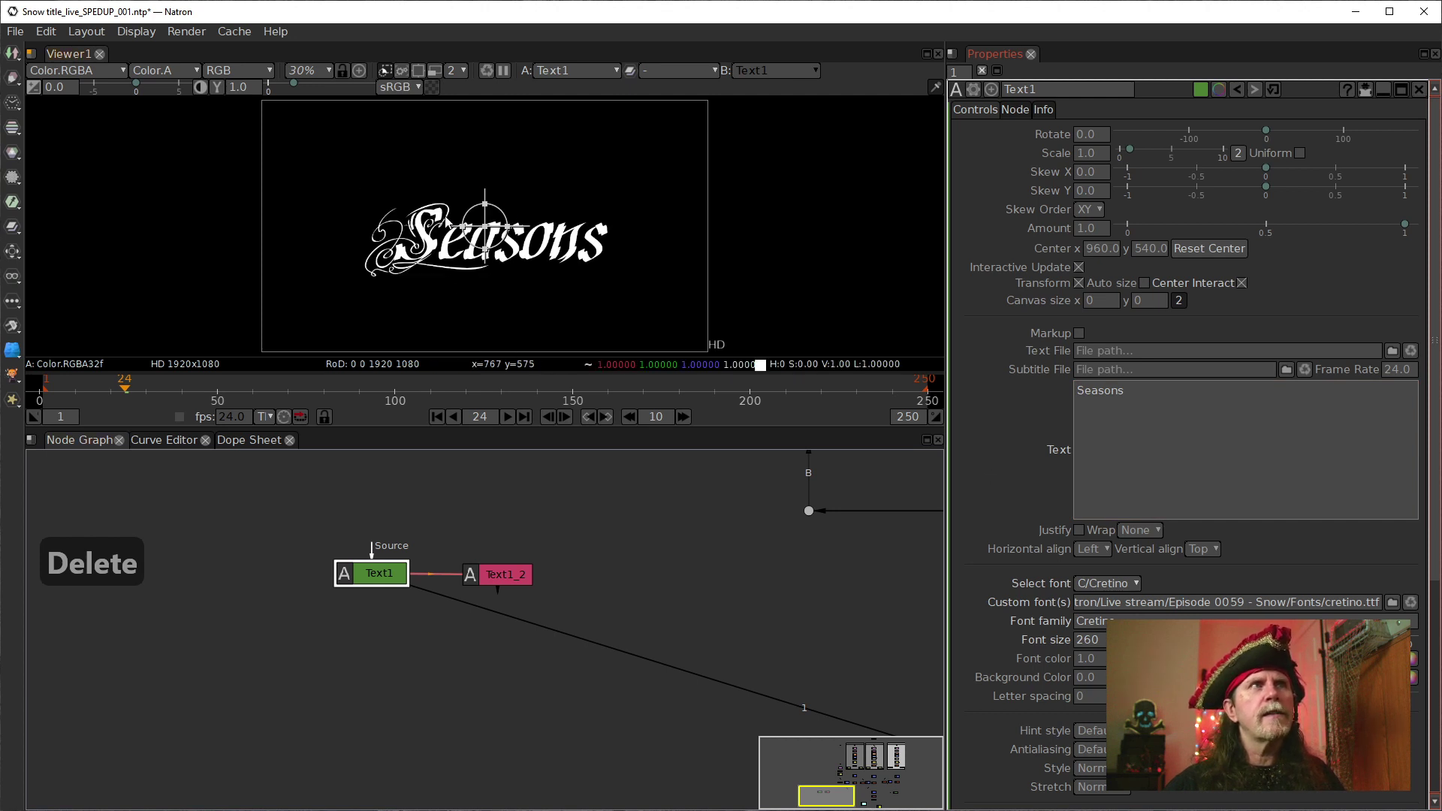
# Display Text1_2 in the viewer and remove "Seasons" from its text, leaving only "Greetings"
pyautogui.click(498, 578)
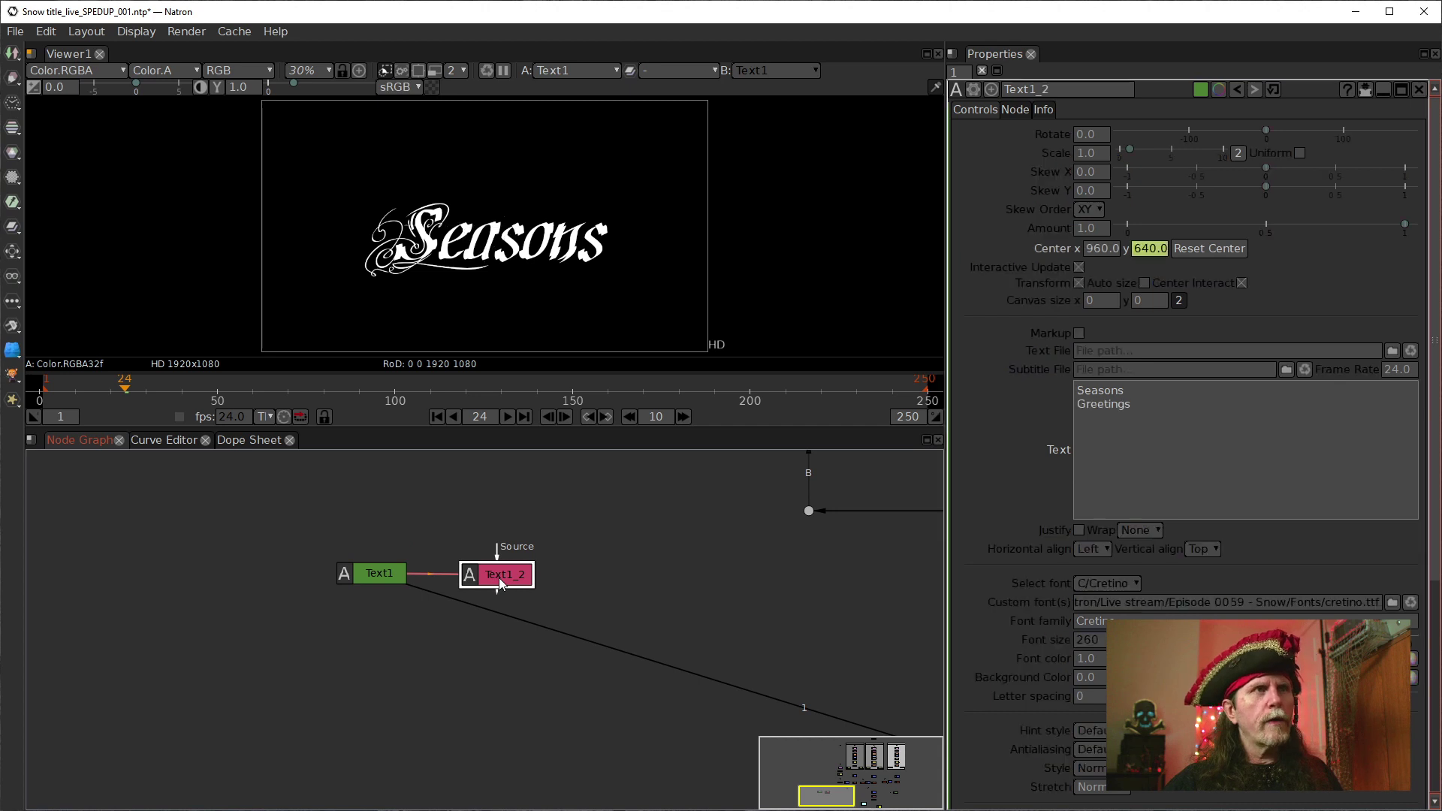
pyautogui.press('1')
pyautogui.click(1097, 403)
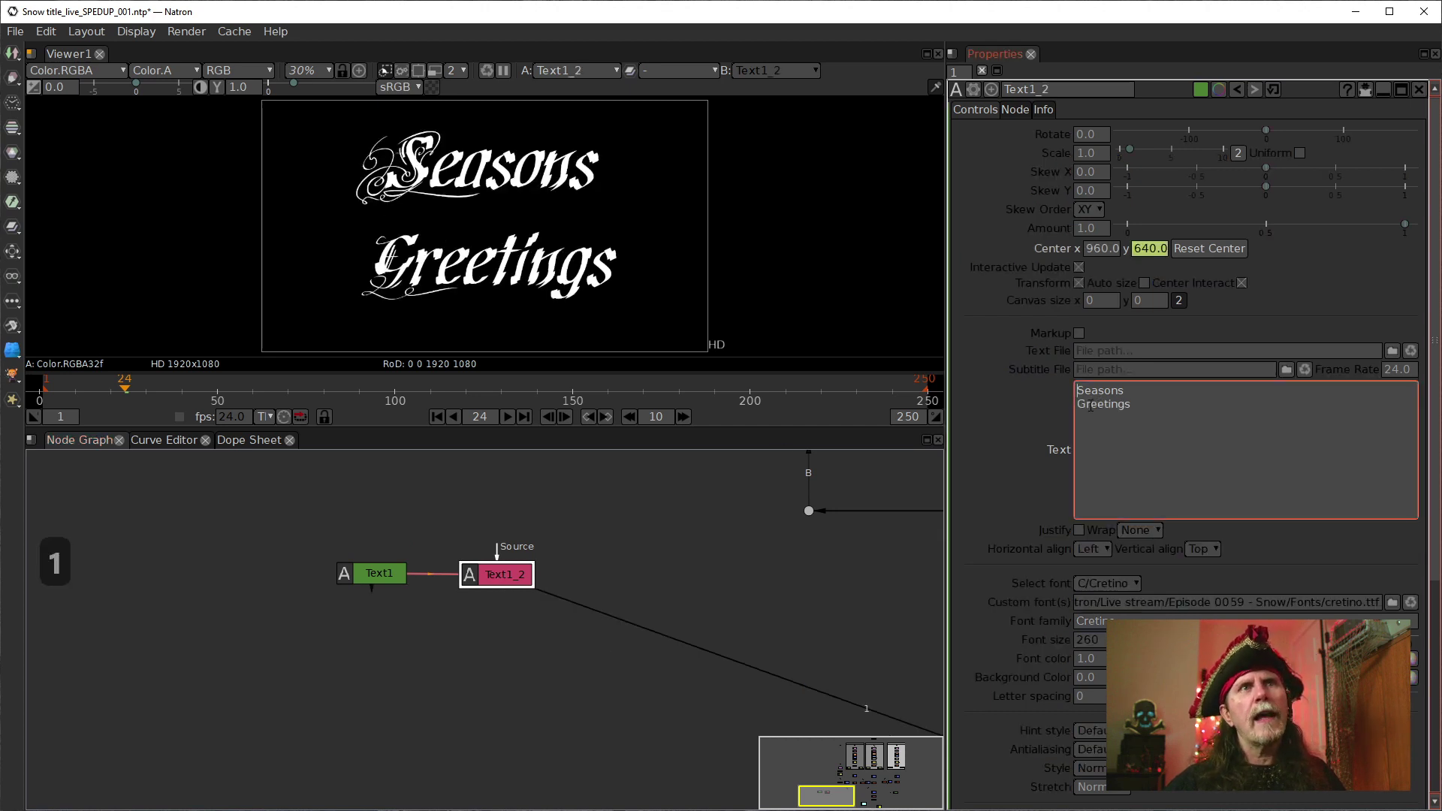
pyautogui.moveTo(1078, 406); pyautogui.dragTo(1048, 384)
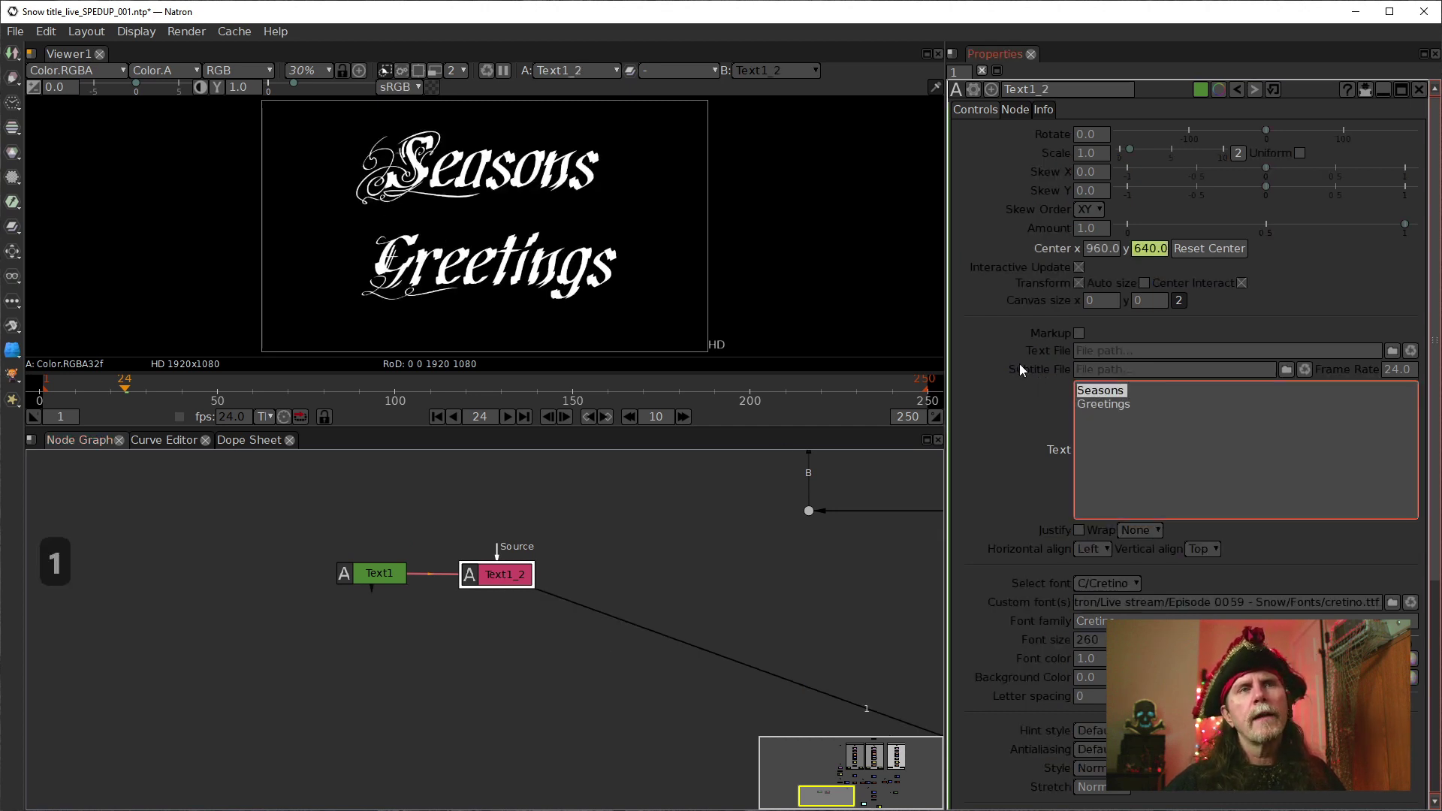
pyautogui.press('Delete')
pyautogui.click(663, 571)
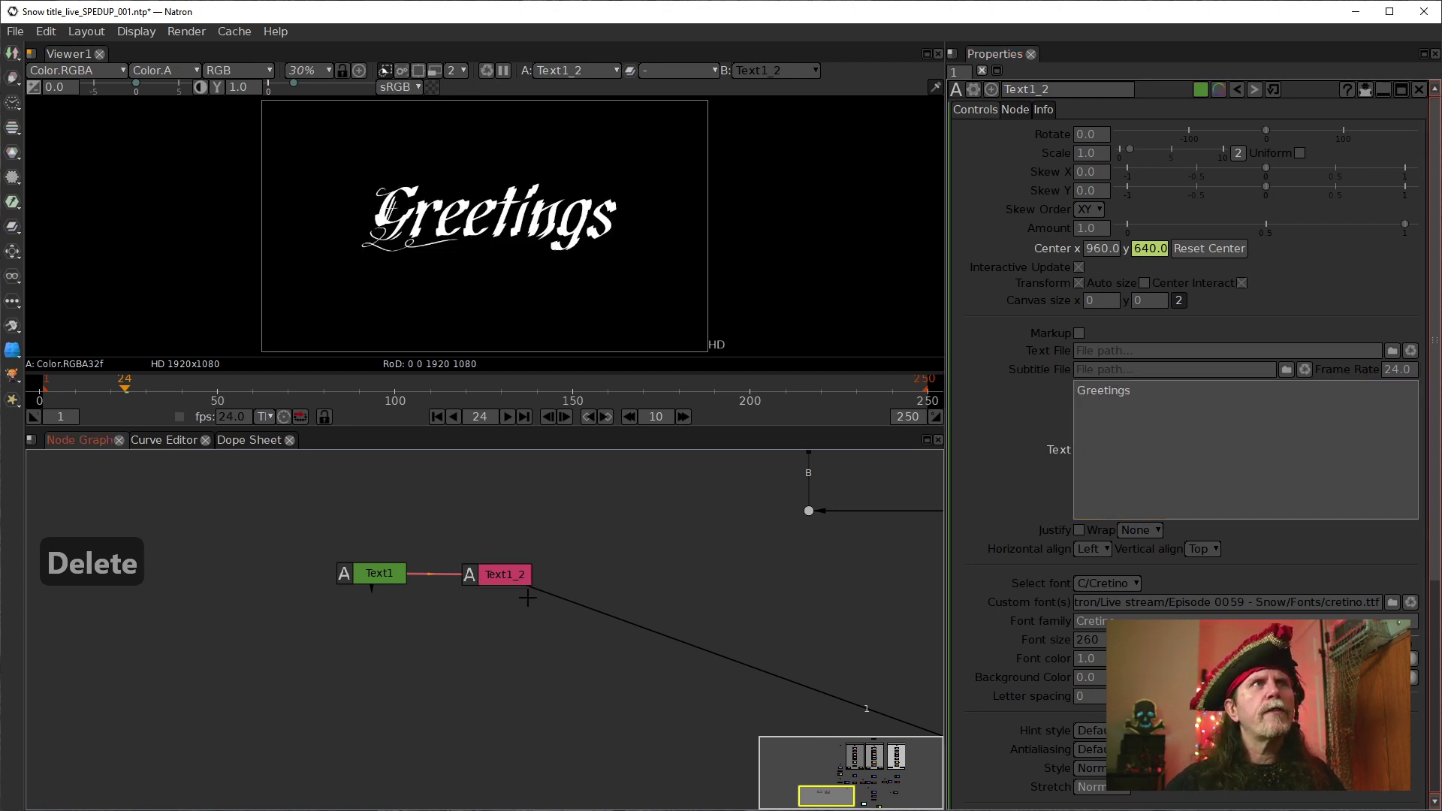
# Add a Merge node below Text1, with Text1 as its B input and Text1_2 as its A input
pyautogui.click(399, 580)
pyautogui.press('1')
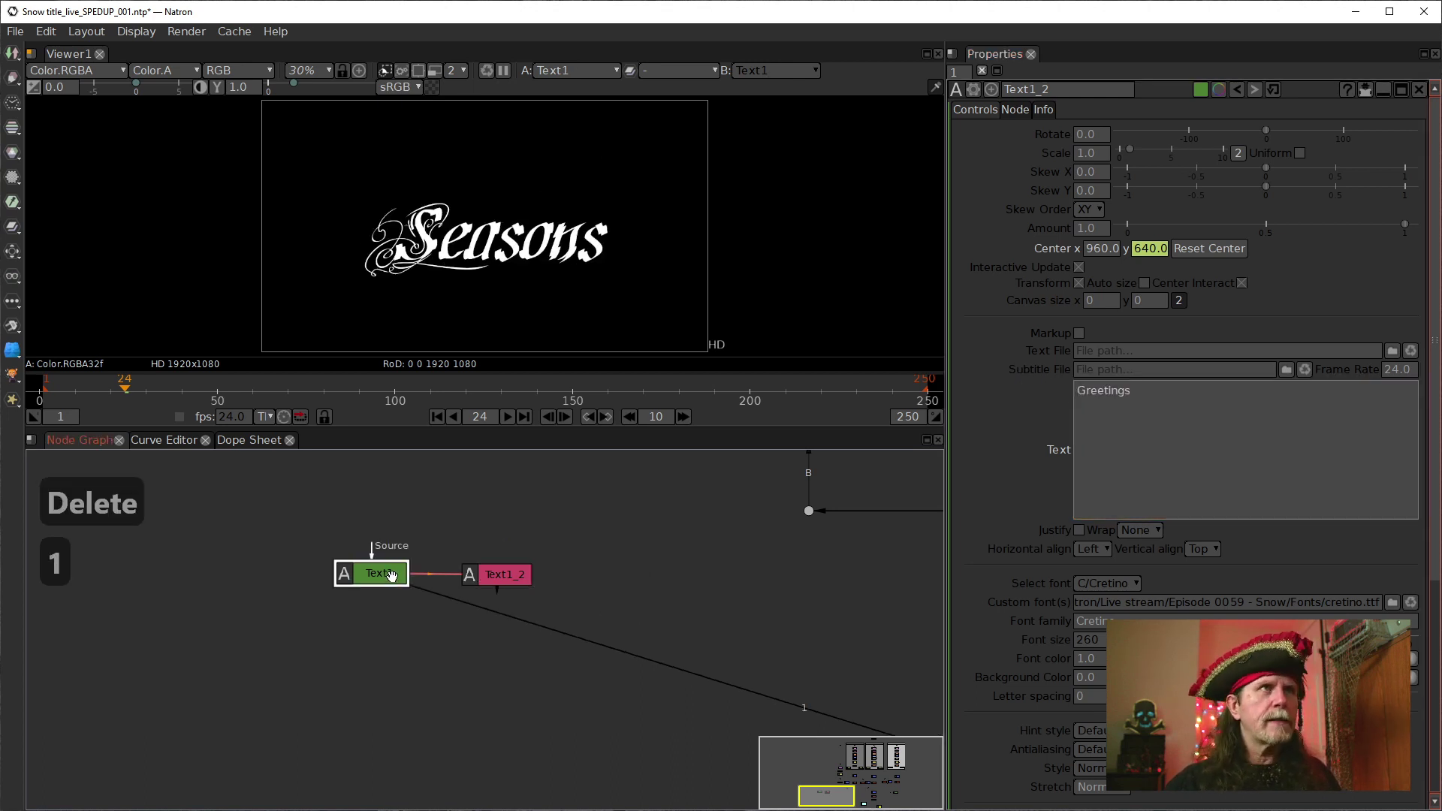
pyautogui.click(507, 584)
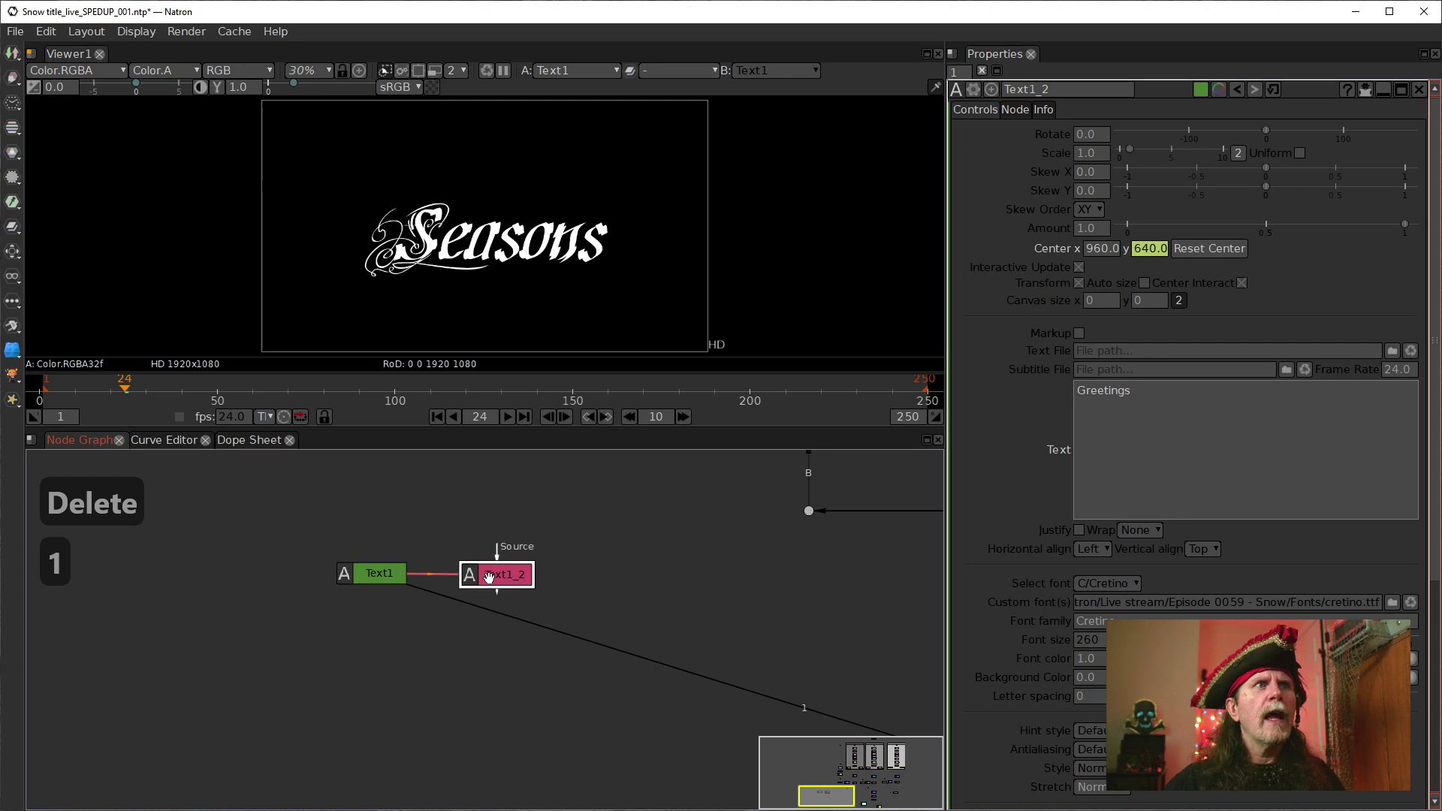
pyautogui.click(389, 563)
pyautogui.press('m')
pyautogui.moveTo(392, 628); pyautogui.dragTo(490, 573)
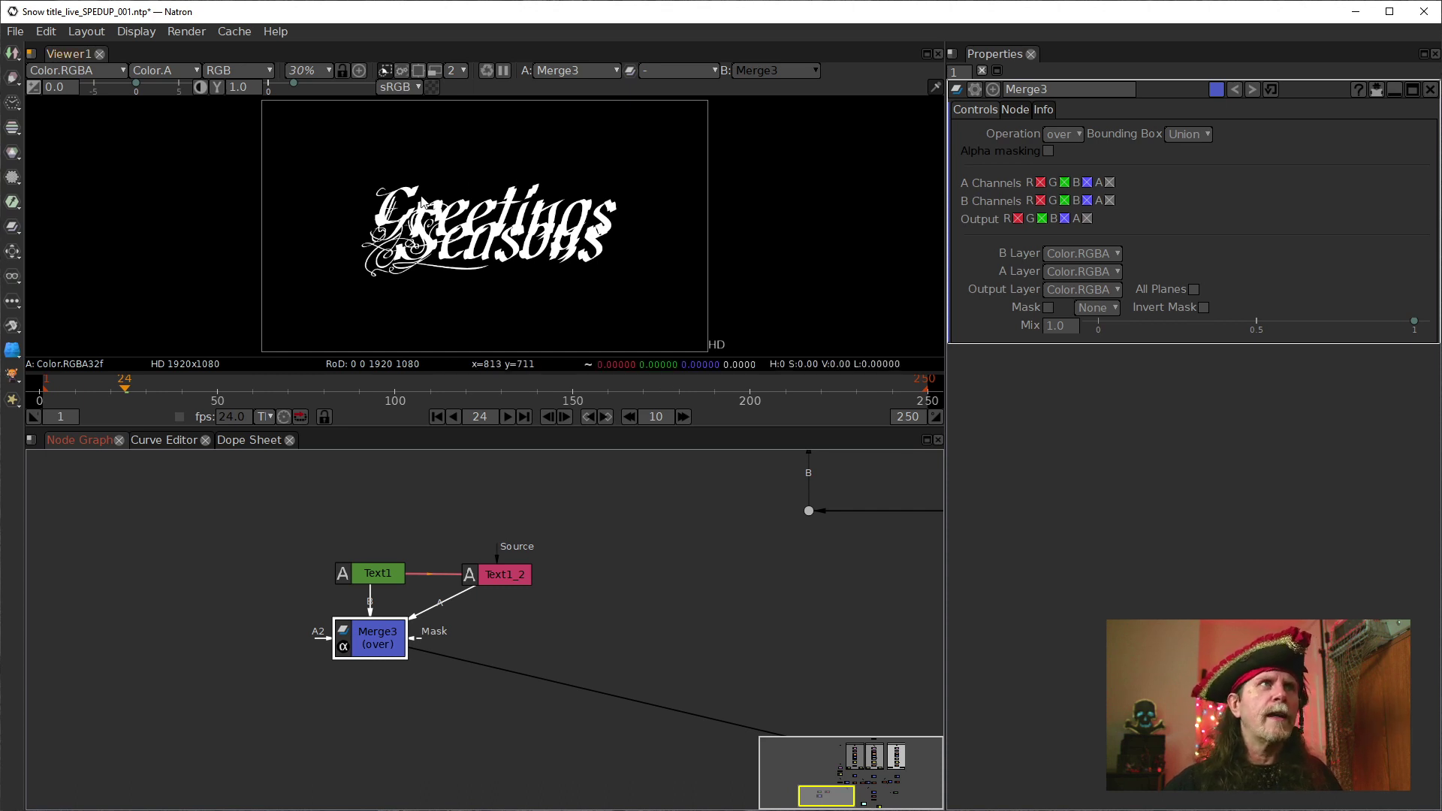
# Set the center y of the Text1 node to 740 and show the settings of the linked Text1_2 node
pyautogui.click(379, 578)
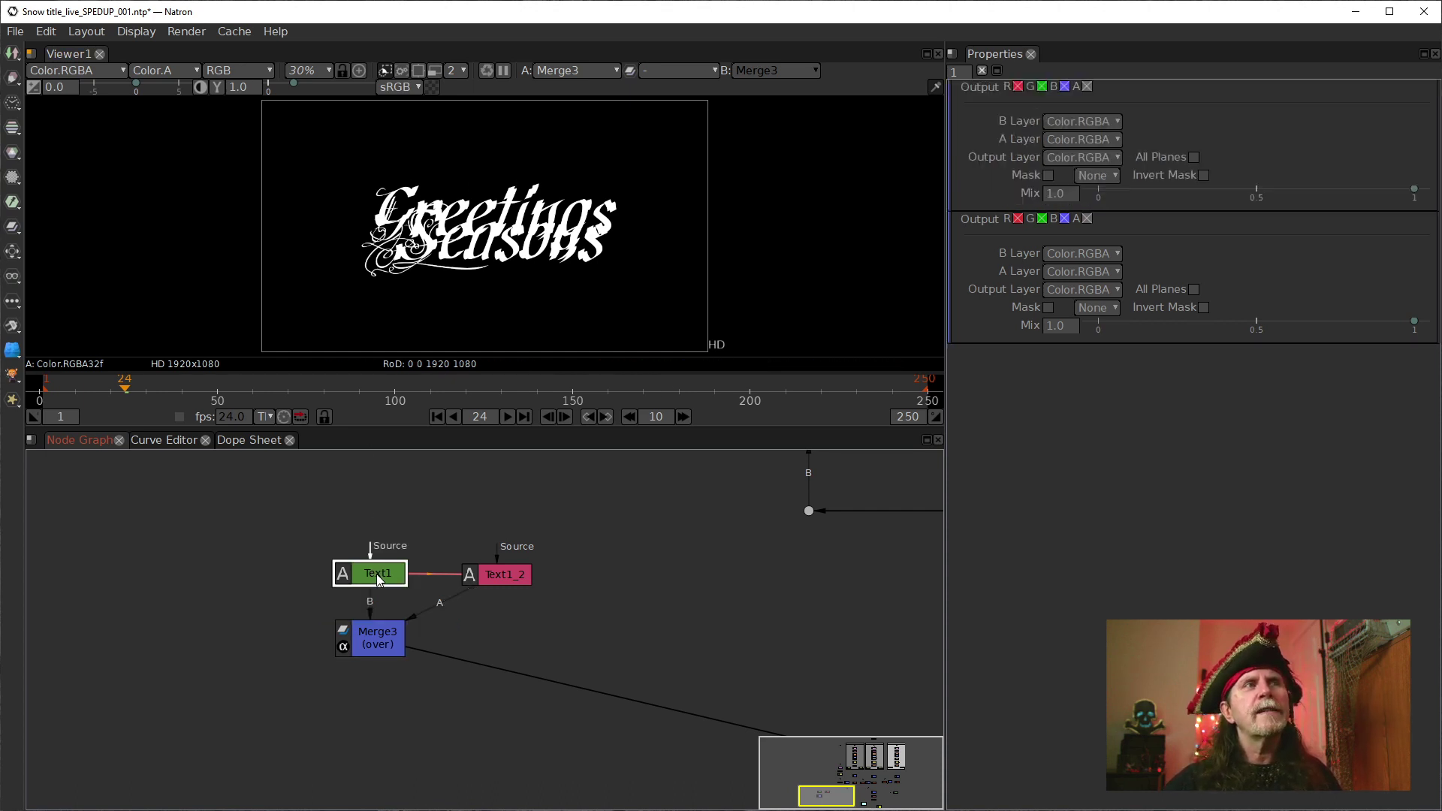
pyautogui.doubleClick(380, 578)
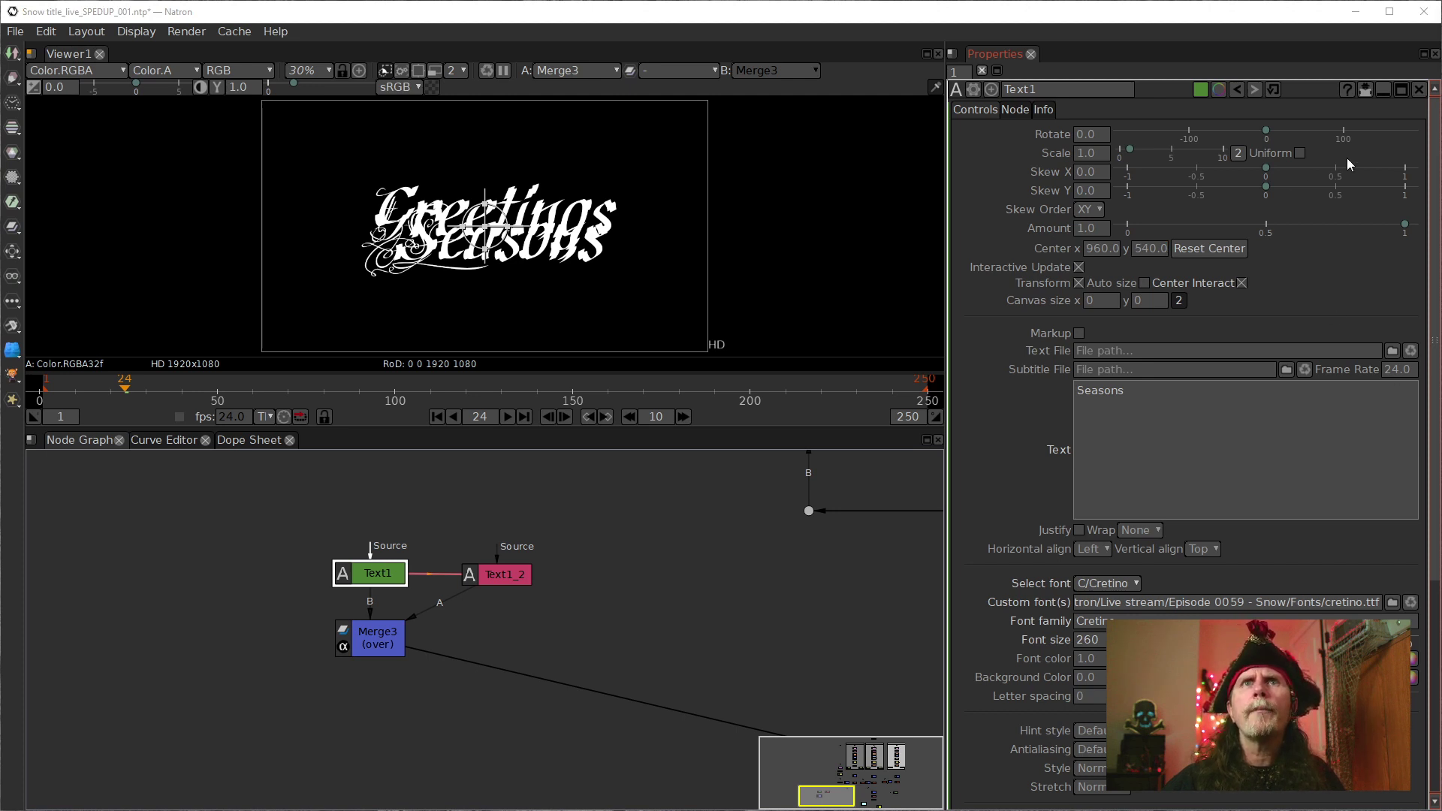
pyautogui.click(1137, 250)
pyautogui.scroll(2, 1136, 250)
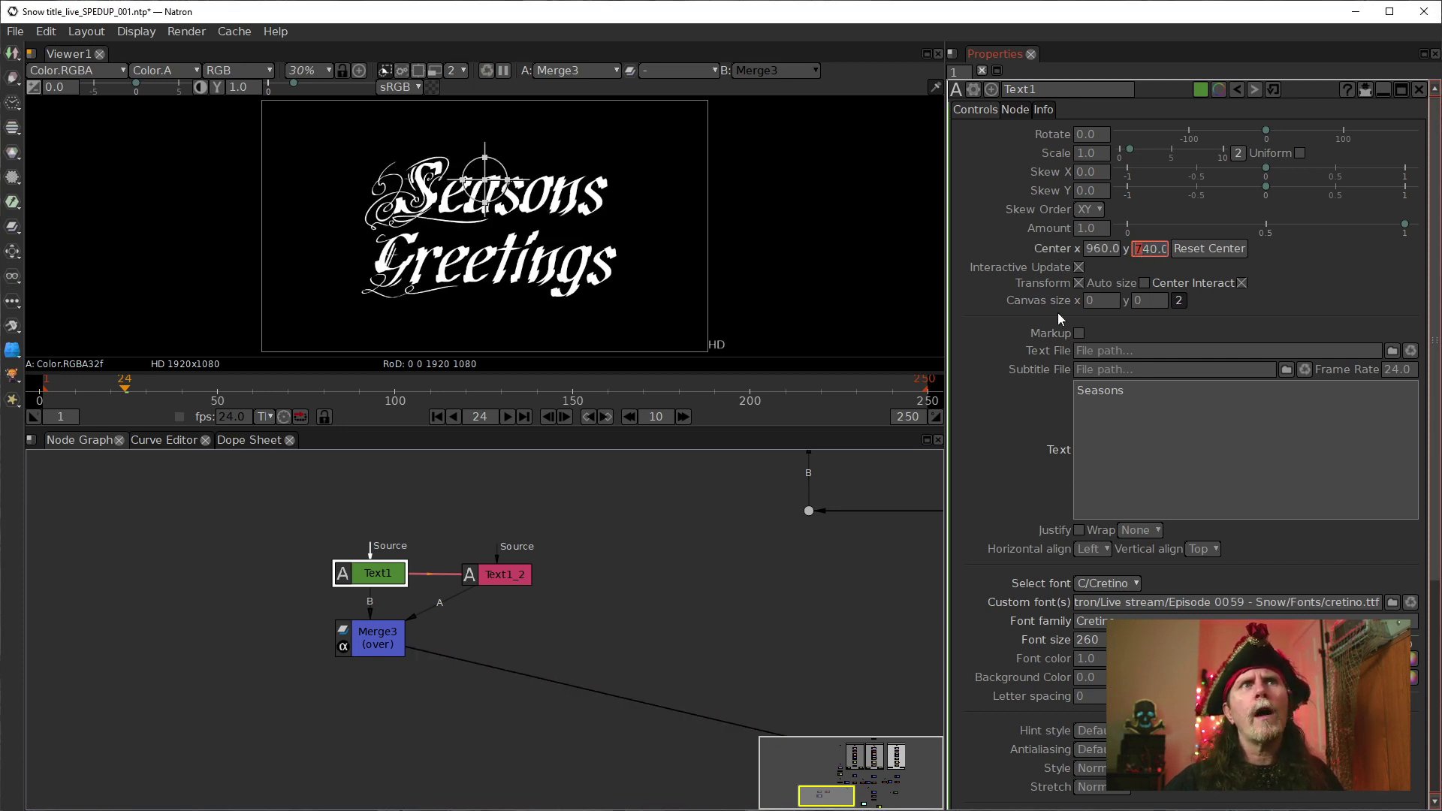
pyautogui.click(1118, 250)
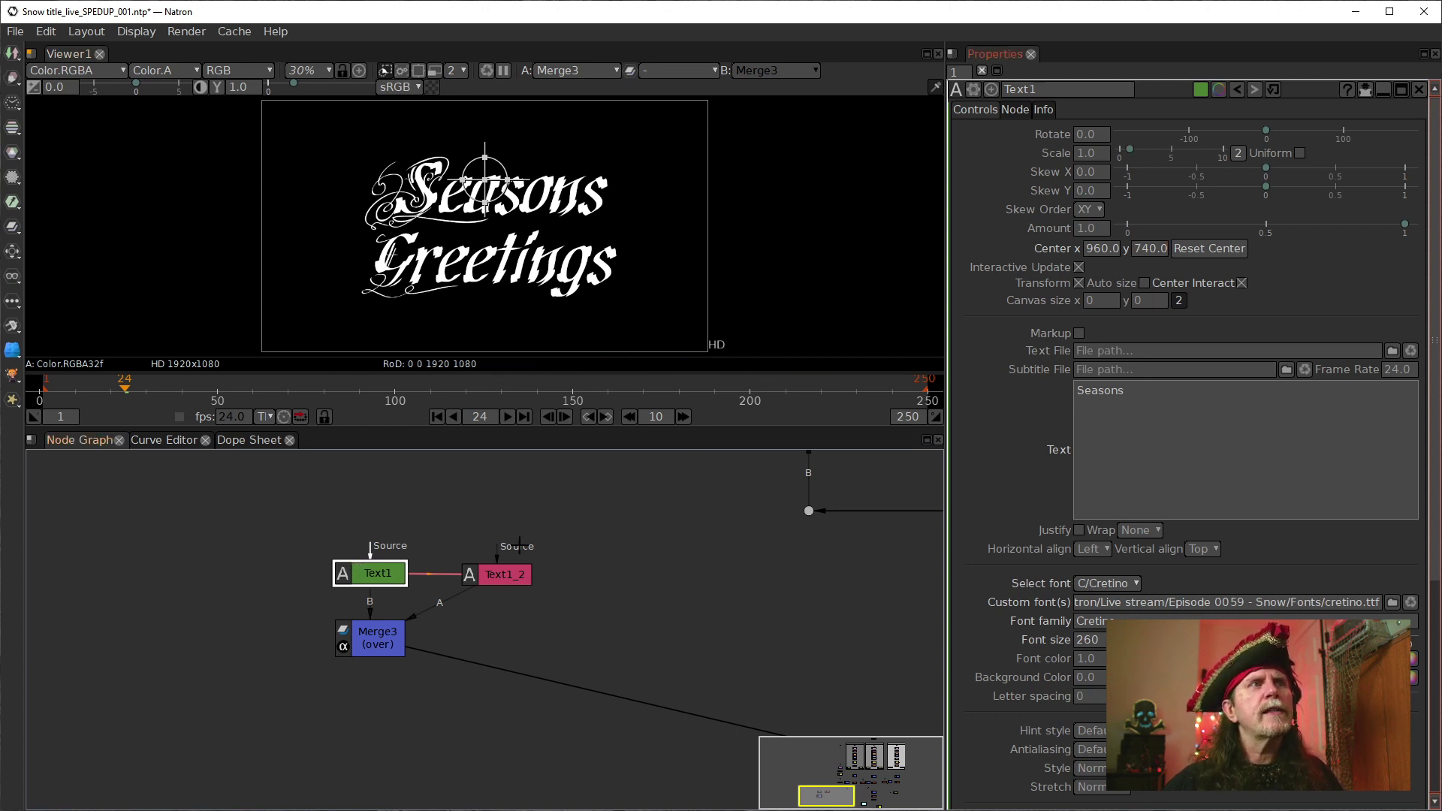
pyautogui.click(498, 574)
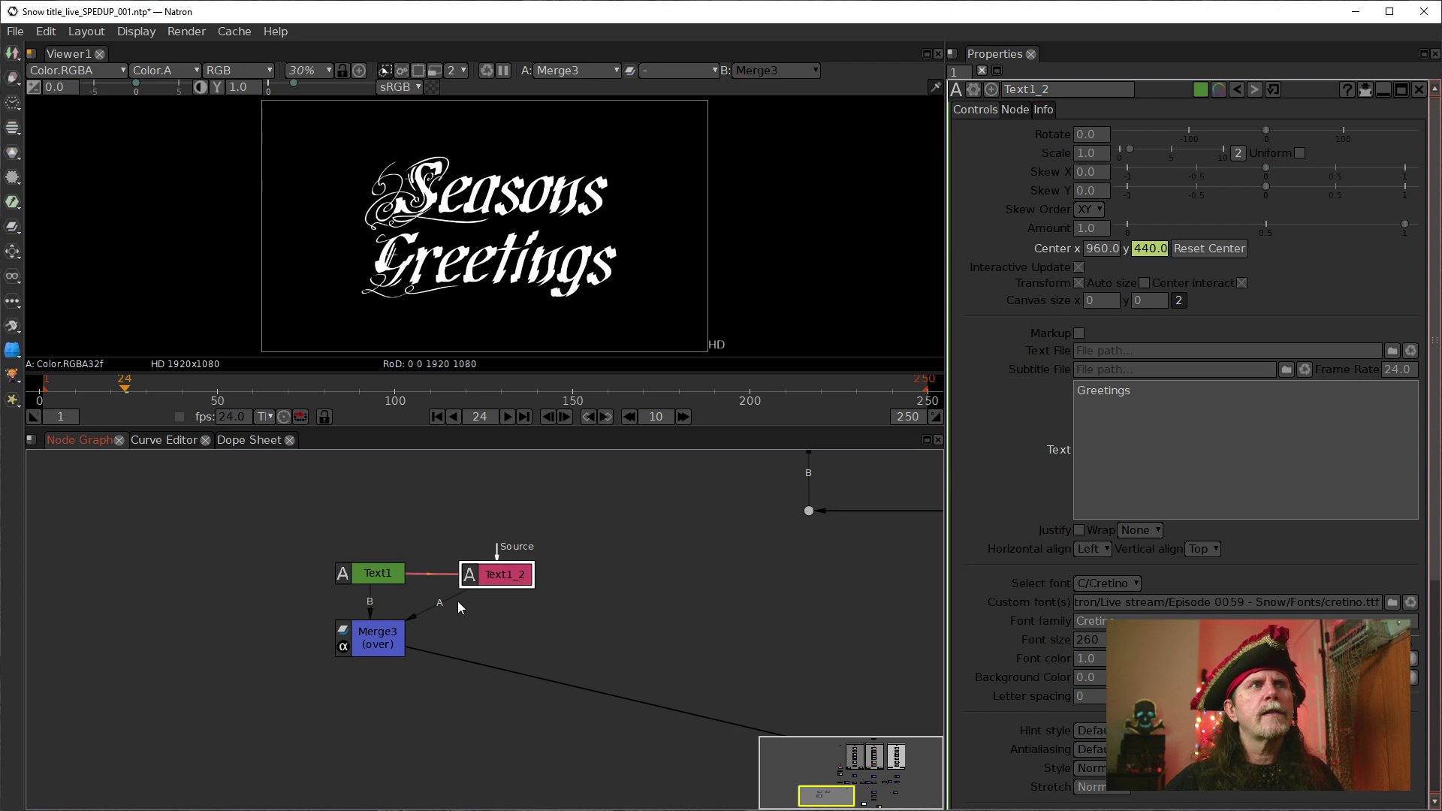
pyautogui.click(1112, 248)
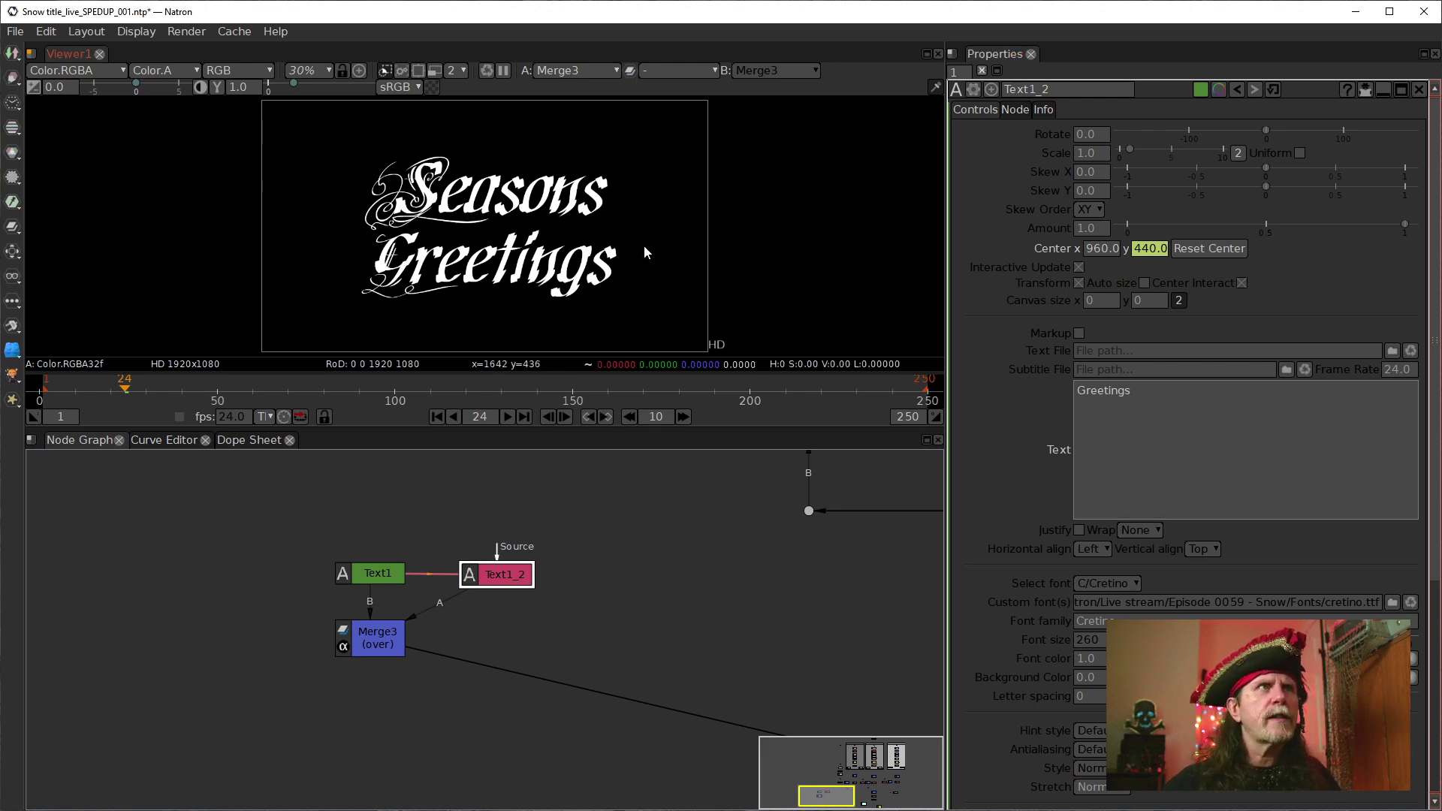
# Add a second Merge node after Merge3, taking Merge3 as its B input, and place it beside Merge3
pyautogui.click(379, 644)
pyautogui.moveTo(564, 691); pyautogui.dragTo(510, 604)
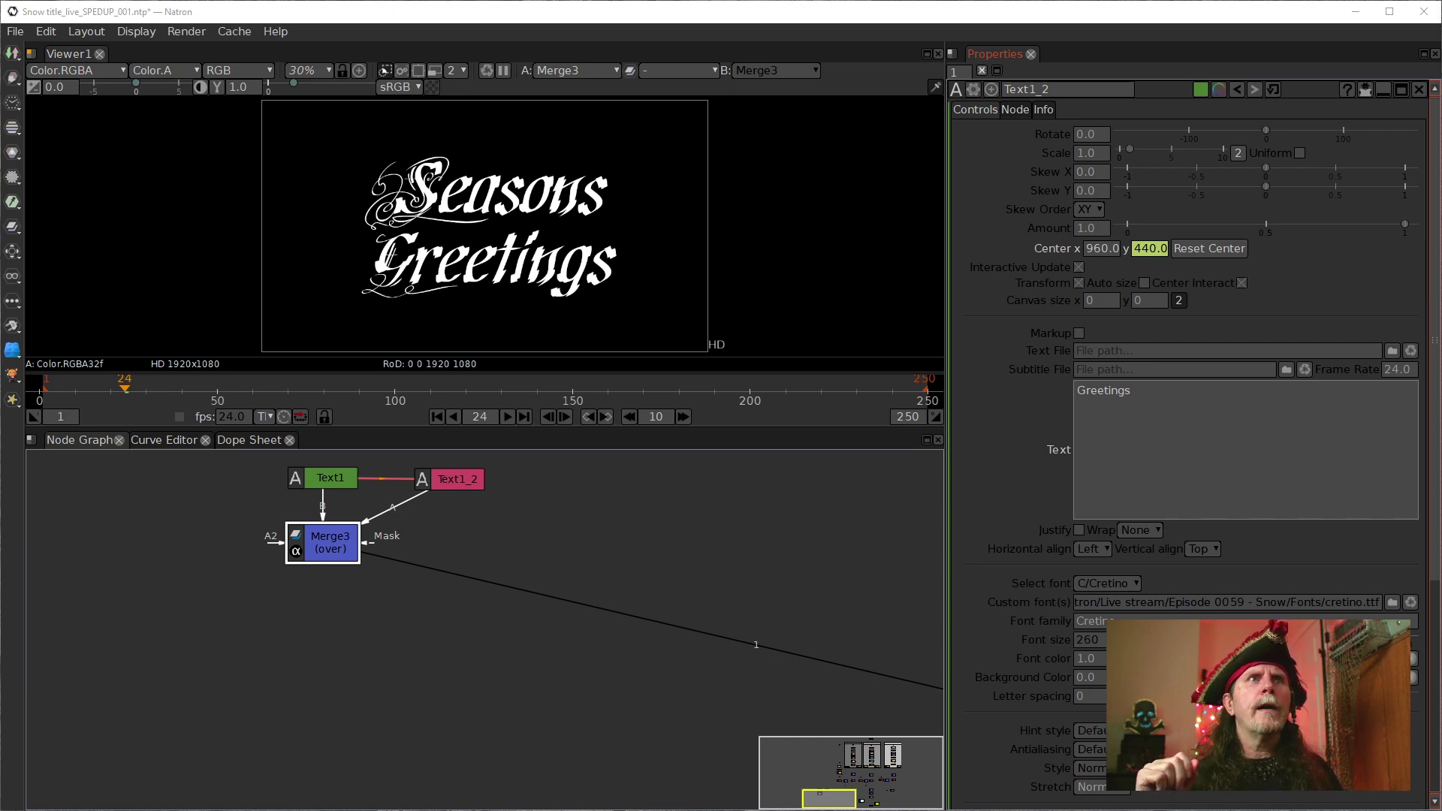
pyautogui.click(375, 561)
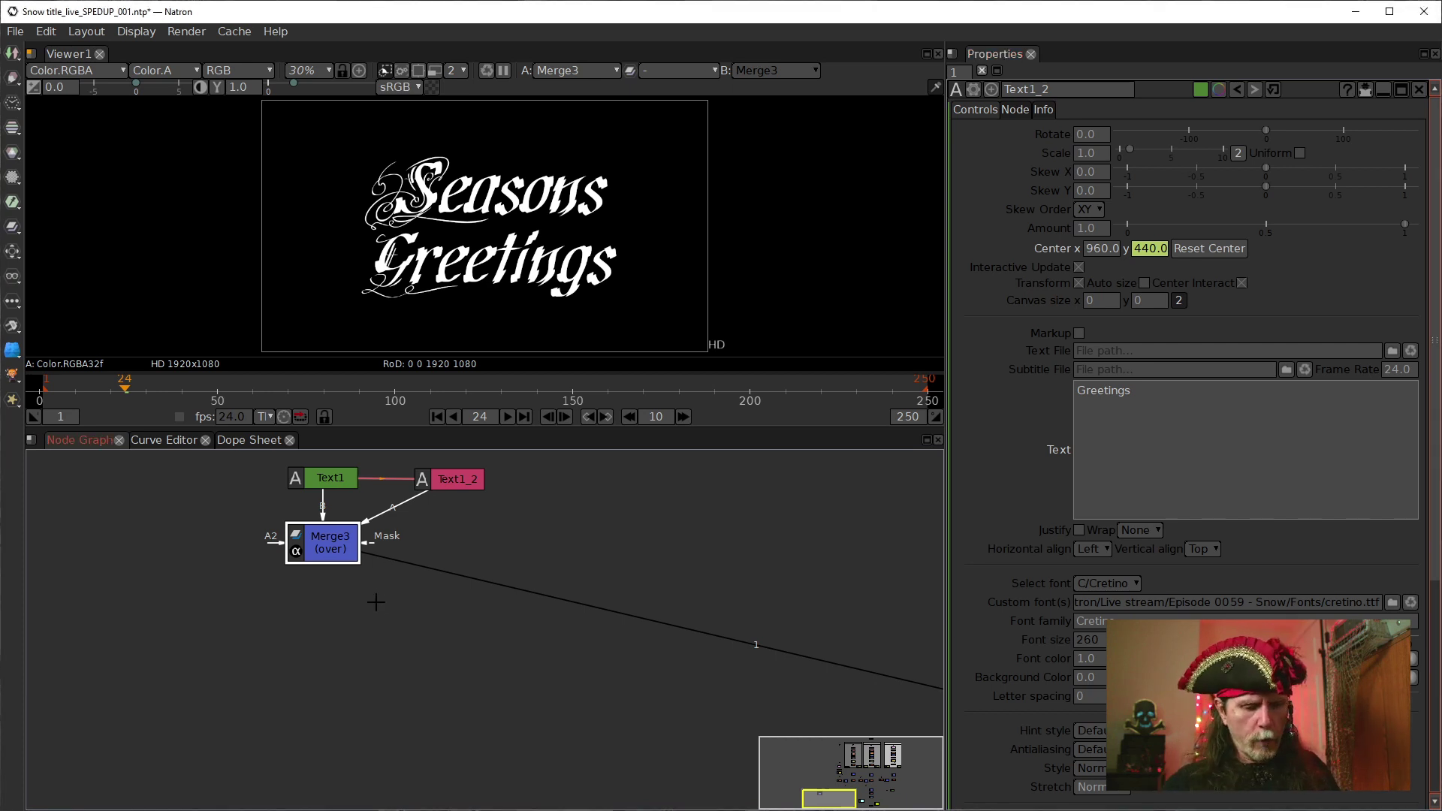
pyautogui.press('m')
pyautogui.moveTo(326, 601); pyautogui.dragTo(620, 569)
pyautogui.moveTo(781, 518); pyautogui.dragTo(726, 623)
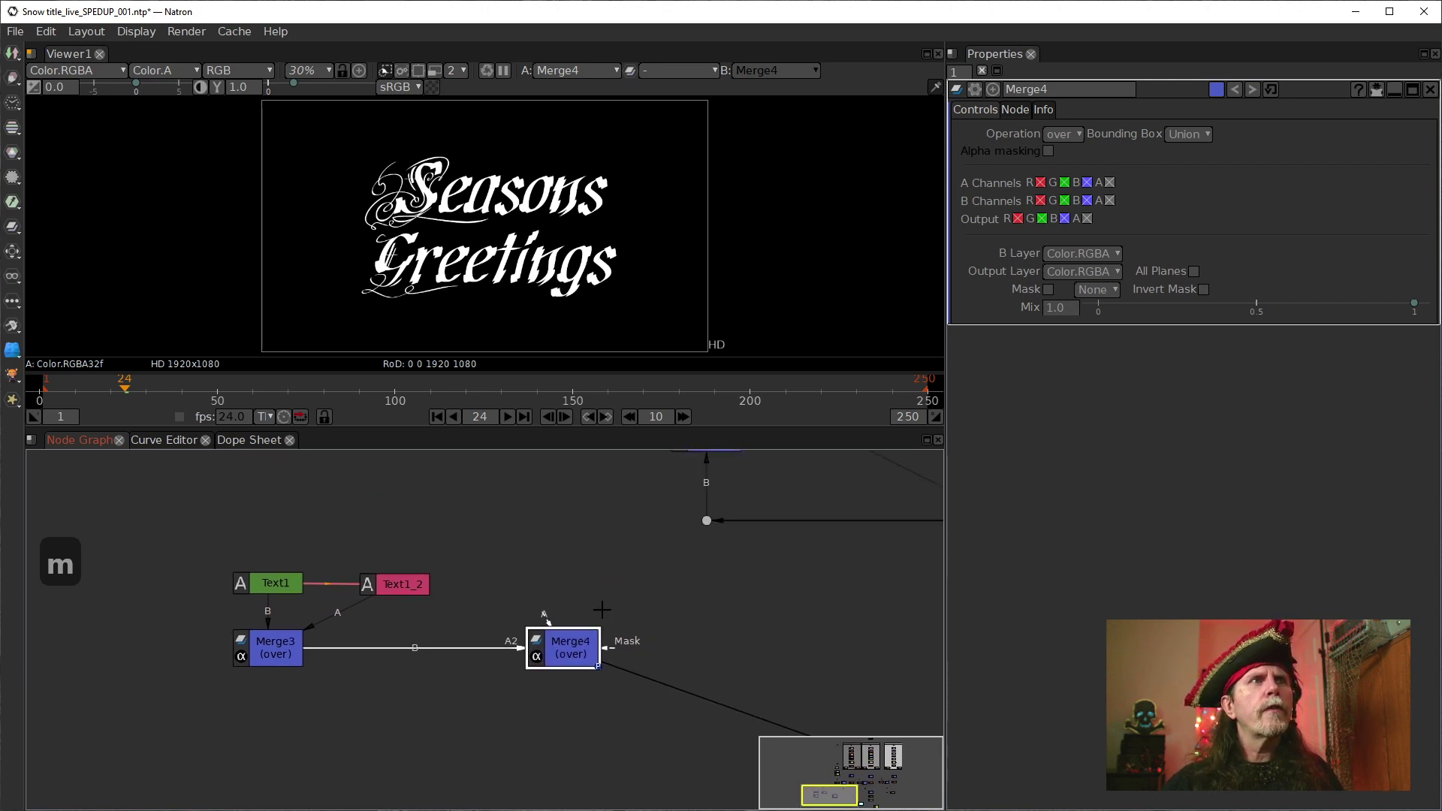
pyautogui.moveTo(558, 633); pyautogui.dragTo(519, 633)
# Add a Solid node above Merge4 and connect it as Merge4's A input
pyautogui.click(521, 594)
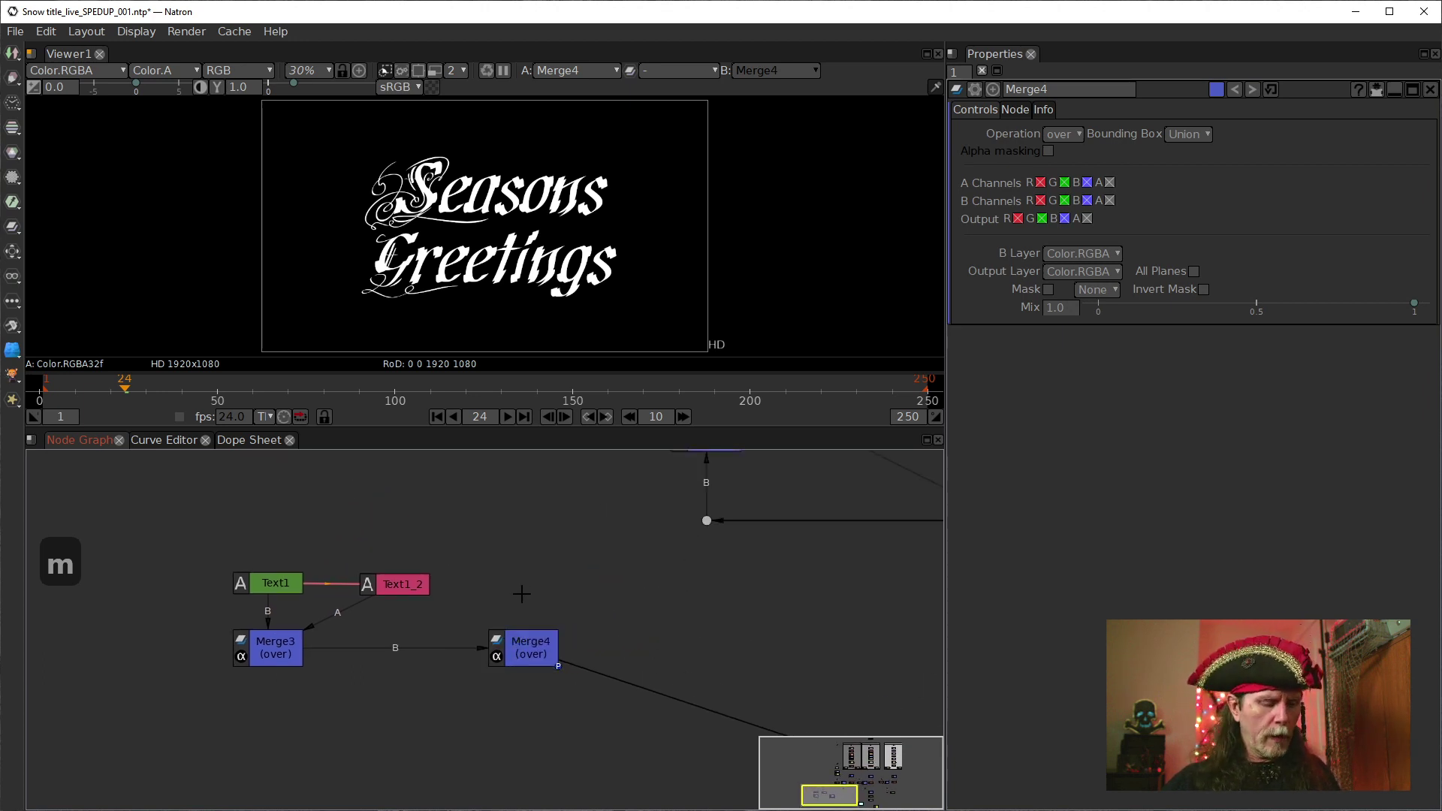
pyautogui.press('Tab')
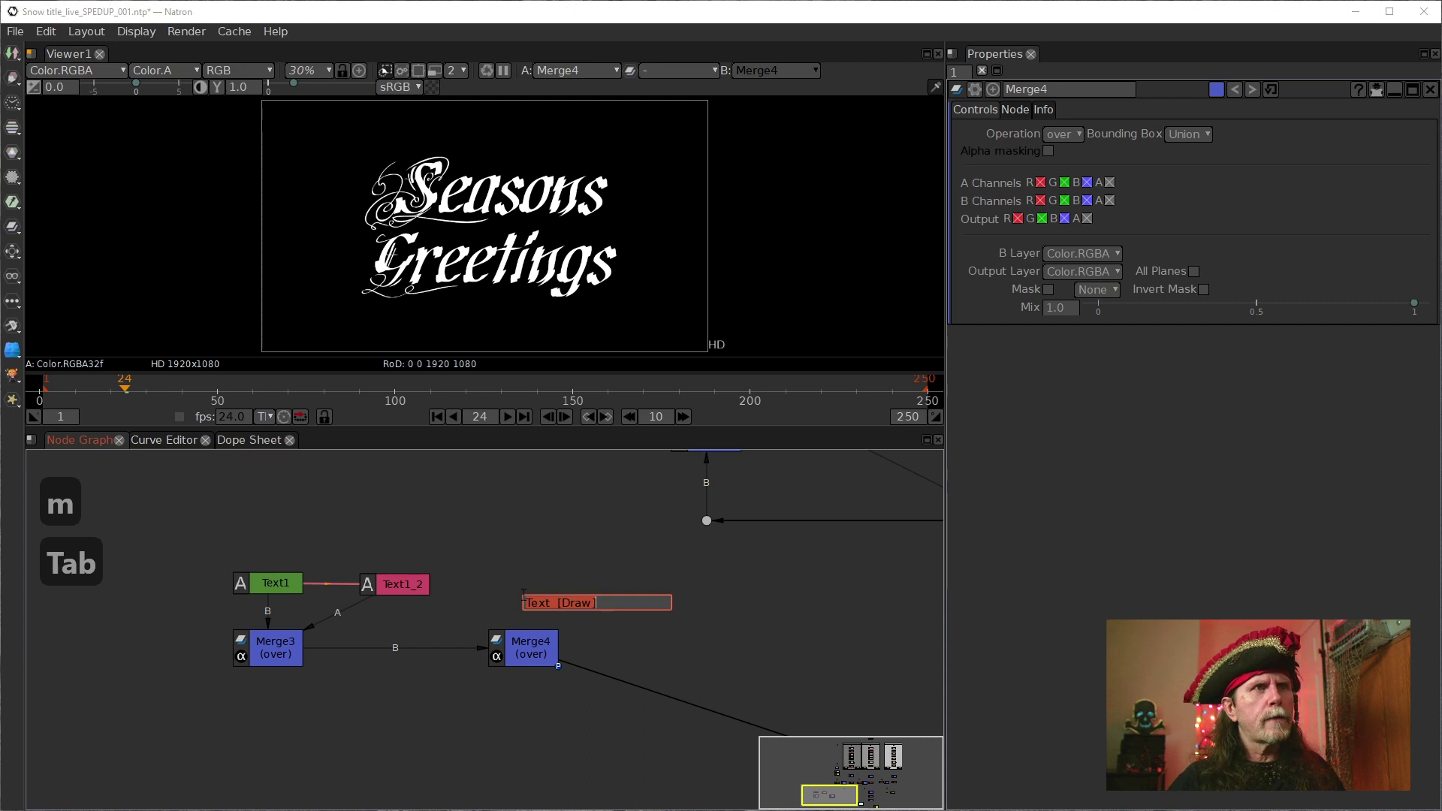
pyautogui.write('solid')
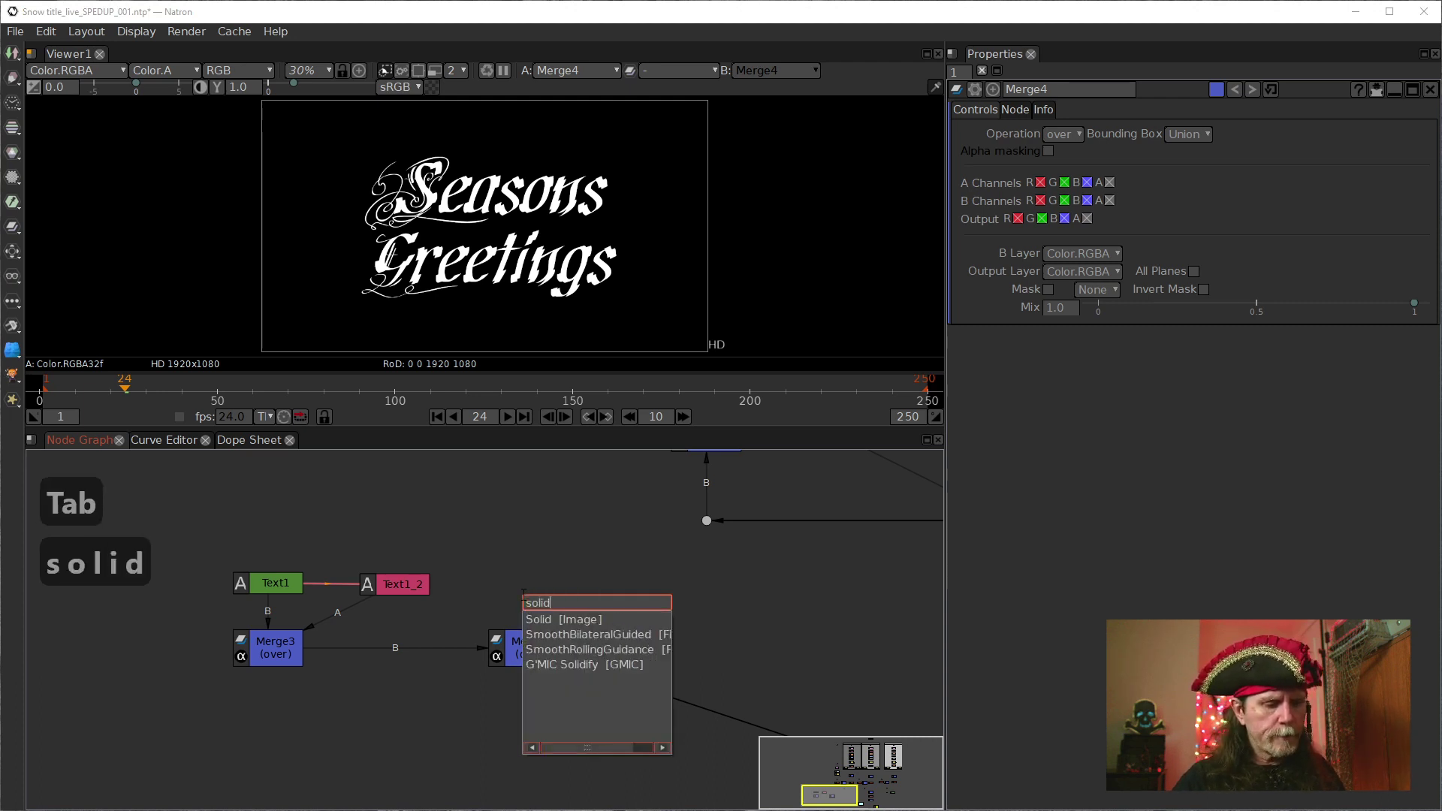
pyautogui.press('Down')
pyautogui.press('Return')
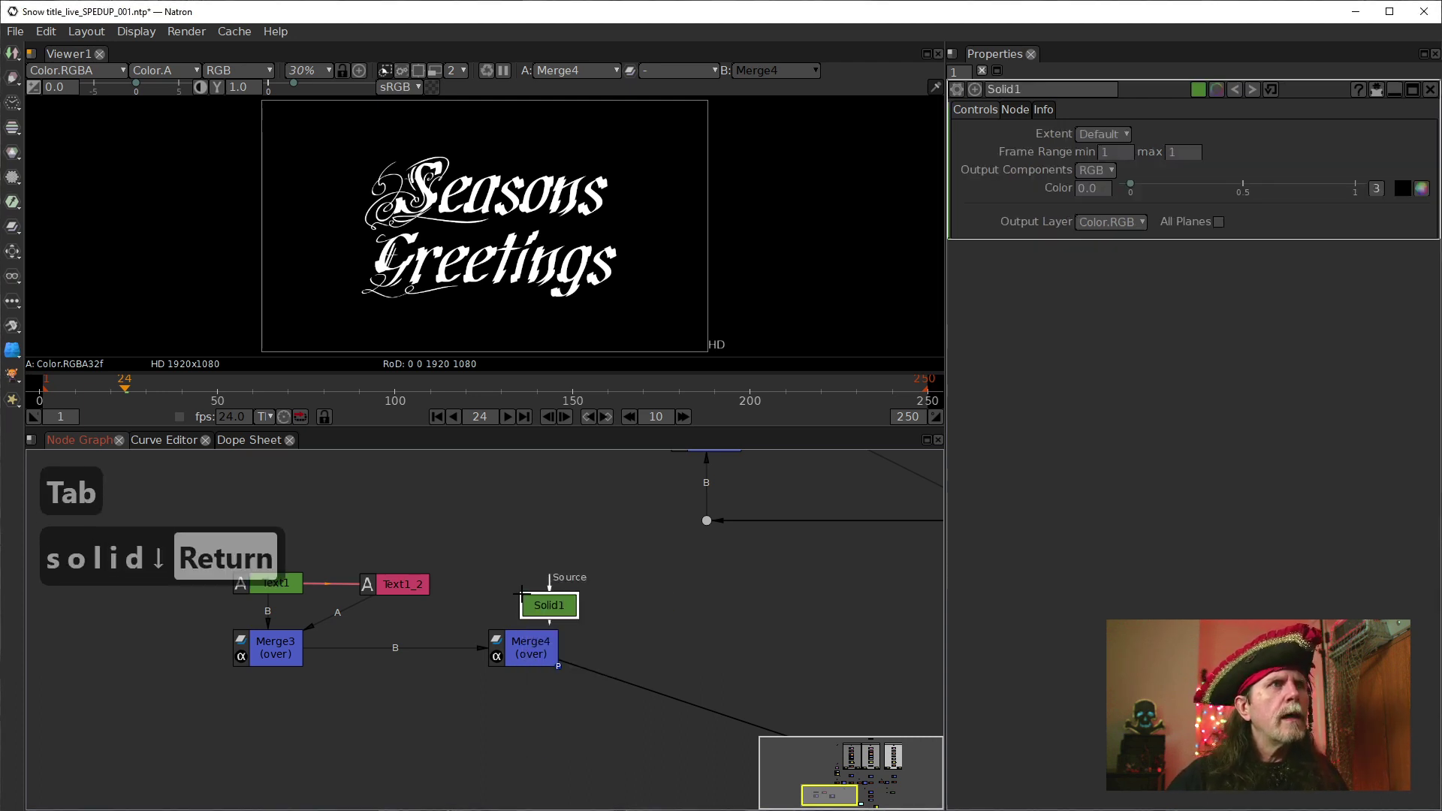
pyautogui.moveTo(549, 605); pyautogui.dragTo(523, 572)
pyautogui.click(506, 623)
pyautogui.click(525, 642)
pyautogui.click(523, 574)
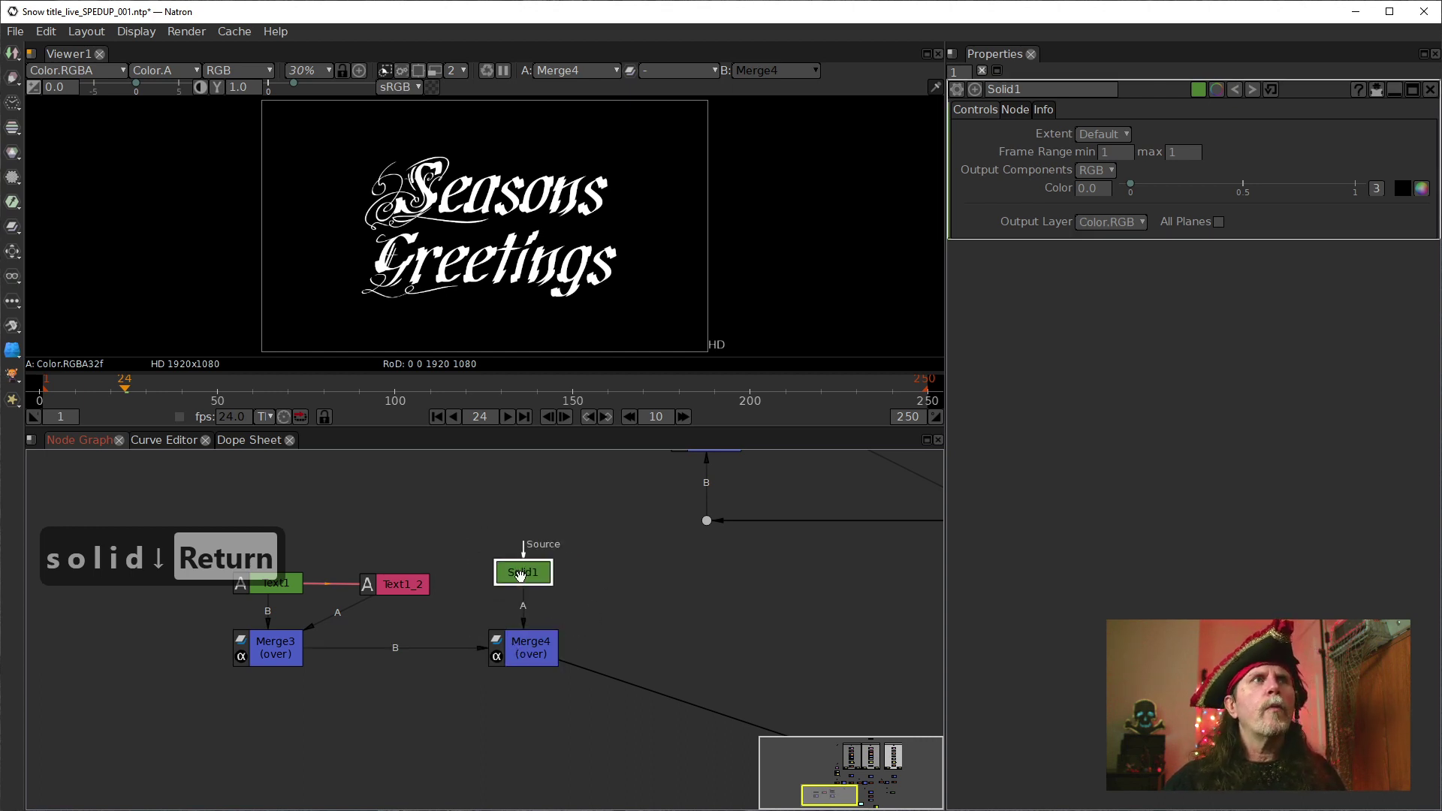
# Enable the alpha channel for the A input in Merge4's settings
pyautogui.click(520, 650)
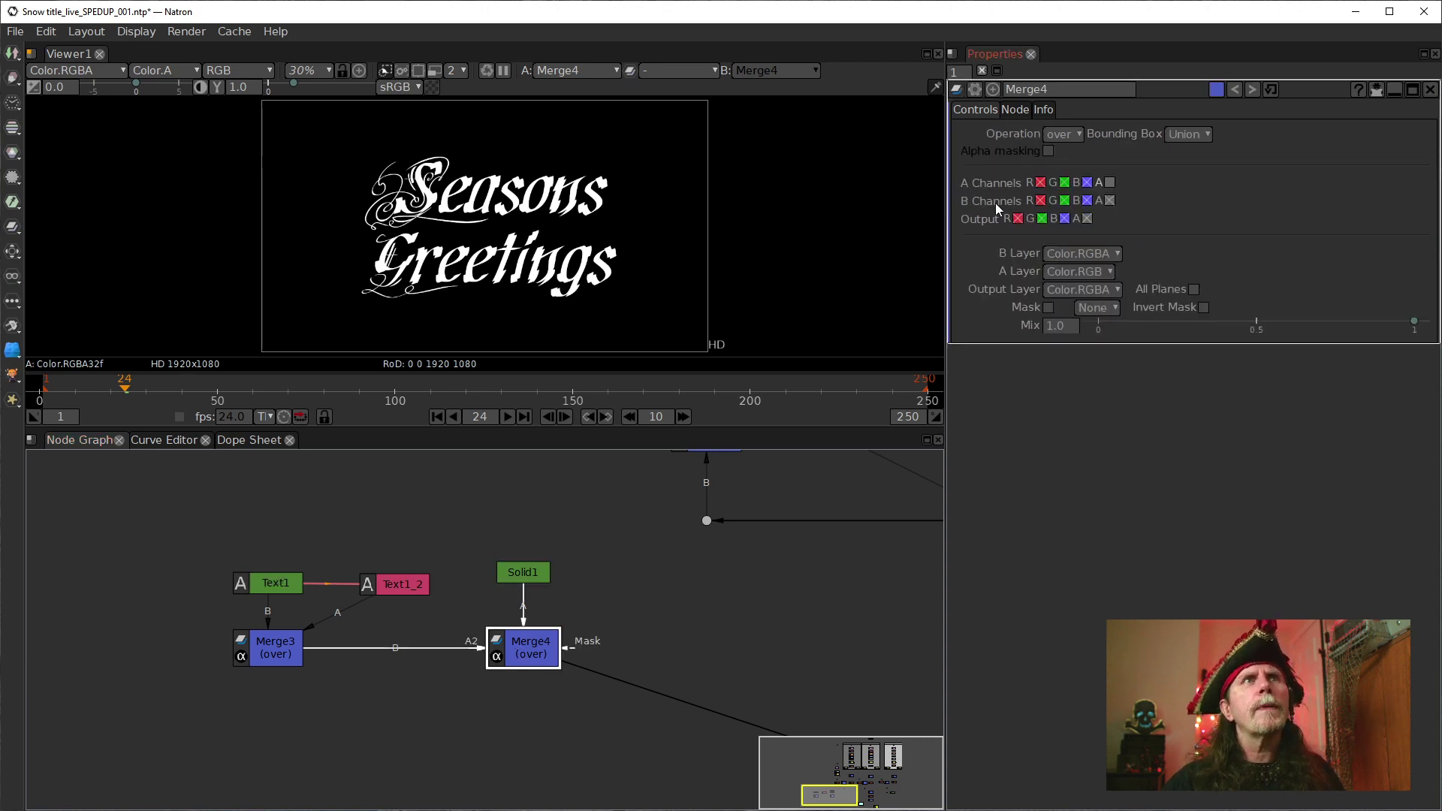
pyautogui.click(518, 570)
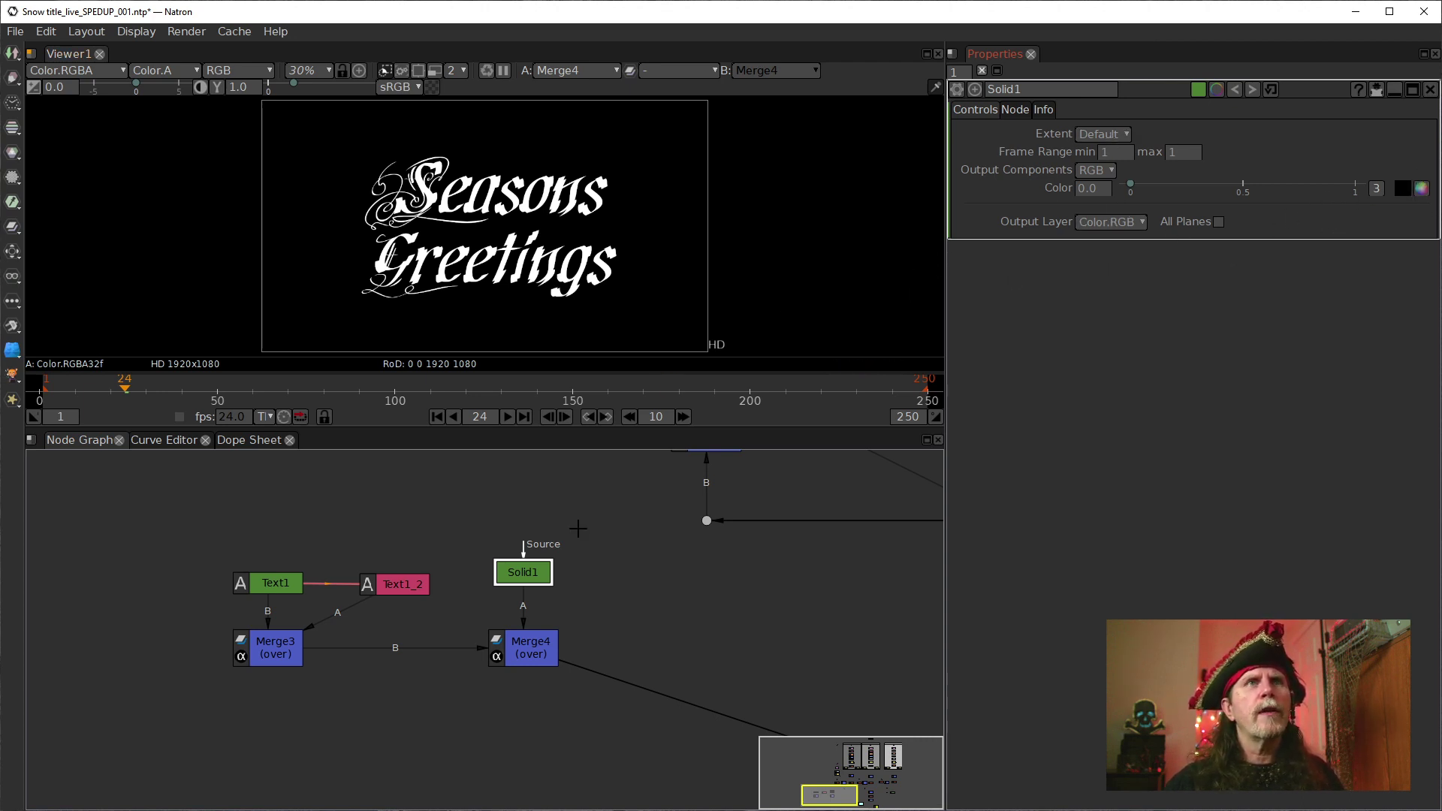
pyautogui.click(540, 648)
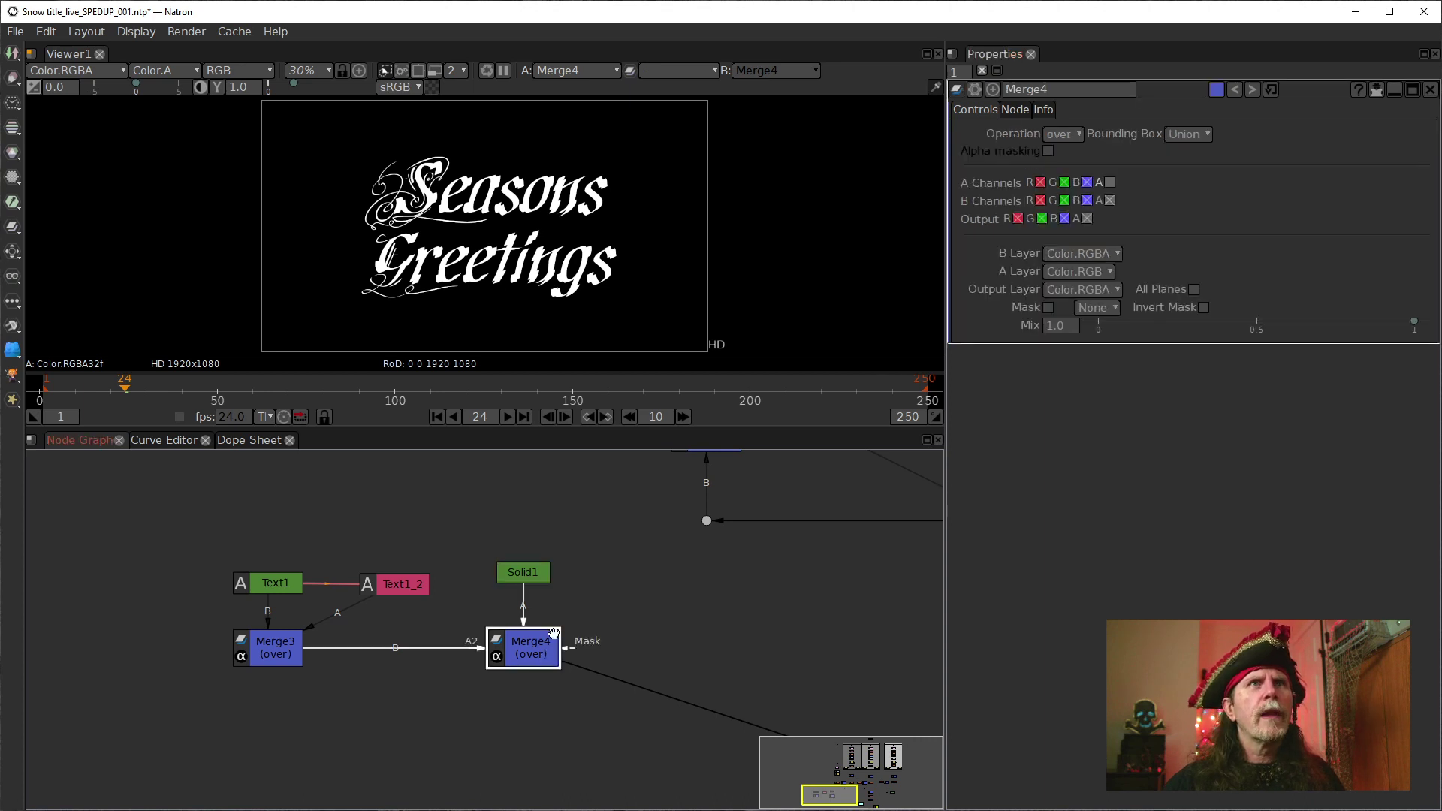
pyautogui.click(1111, 184)
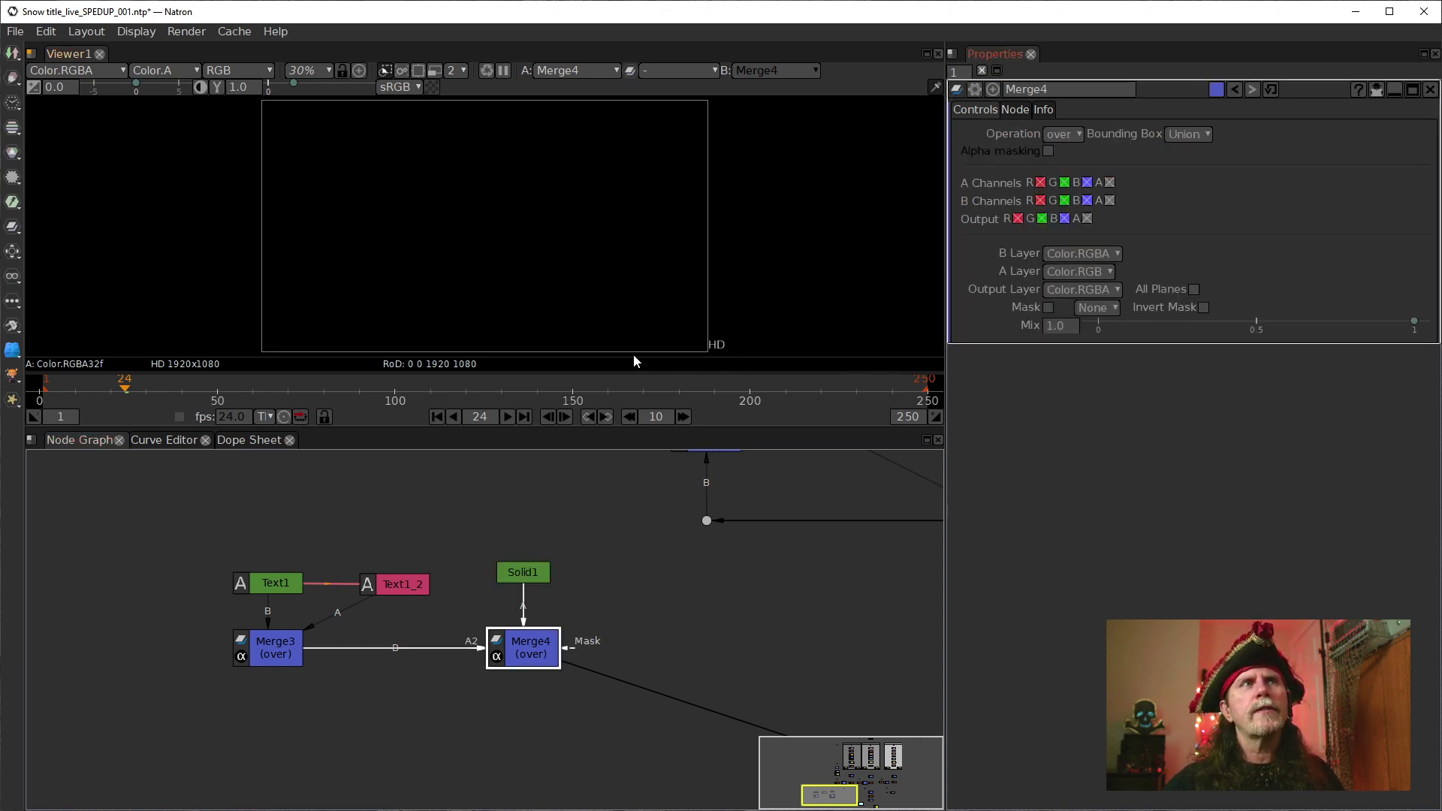
# Set Solid1's color to the saved custom dark red with red 194, green 0 and blue 0
pyautogui.click(530, 576)
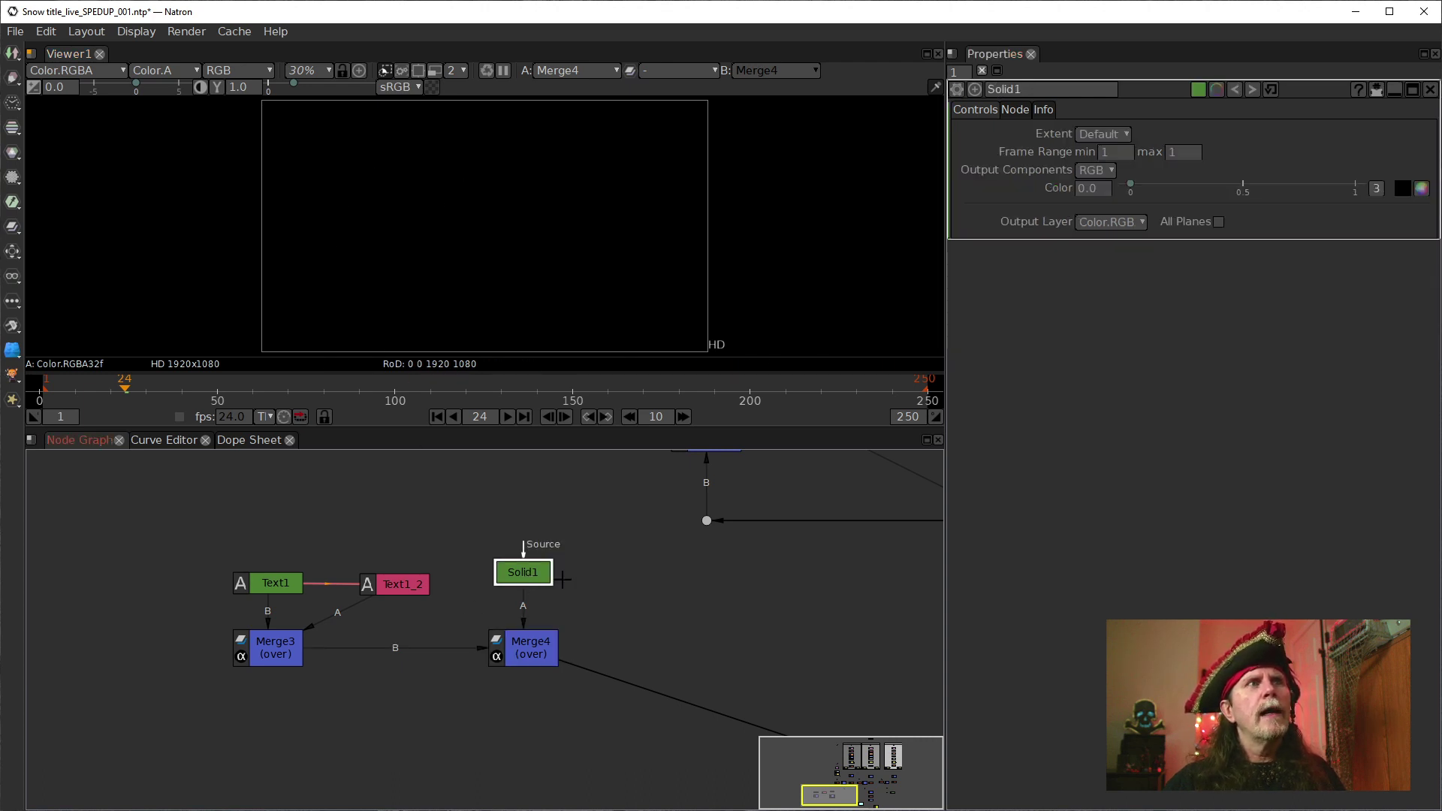
pyautogui.click(515, 657)
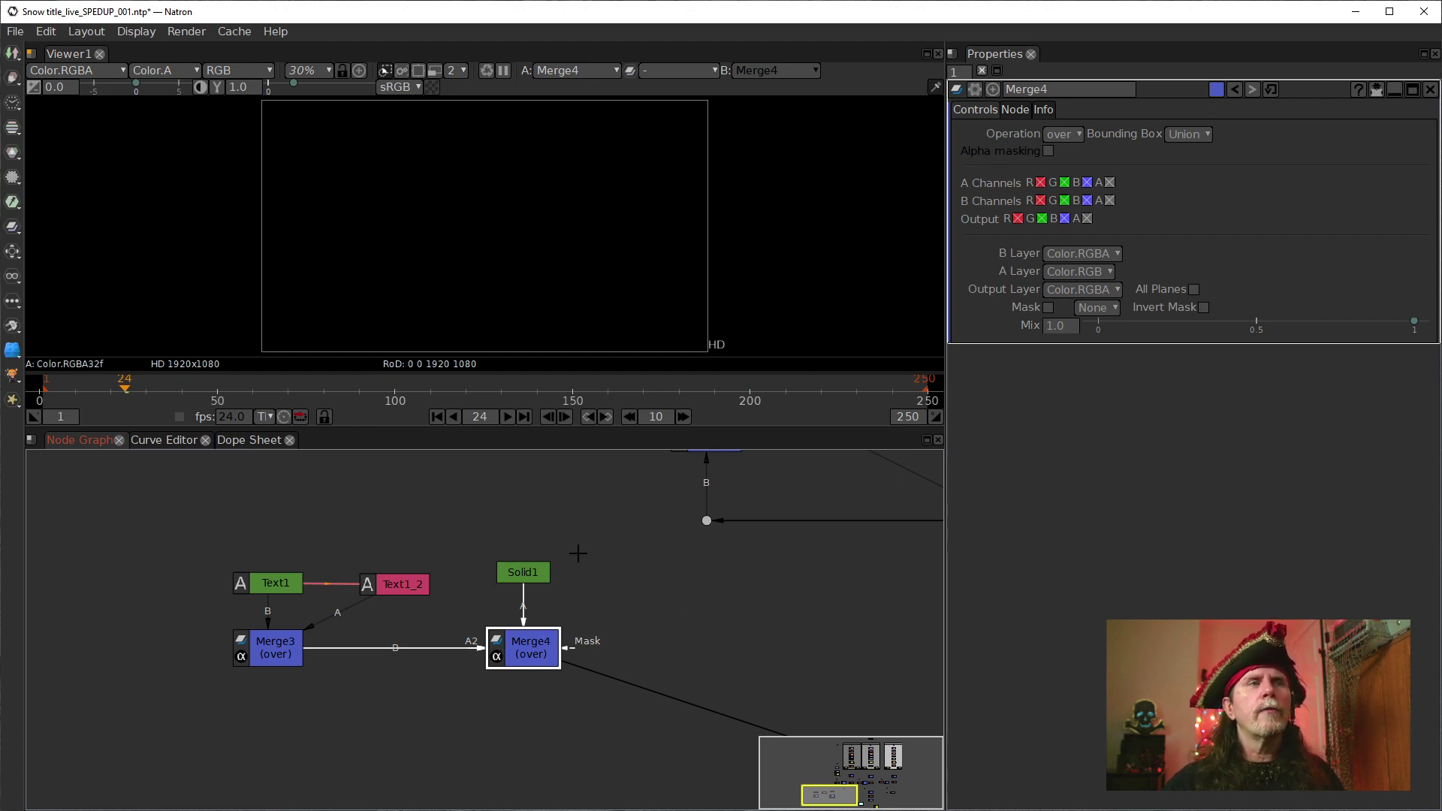
pyautogui.click(536, 571)
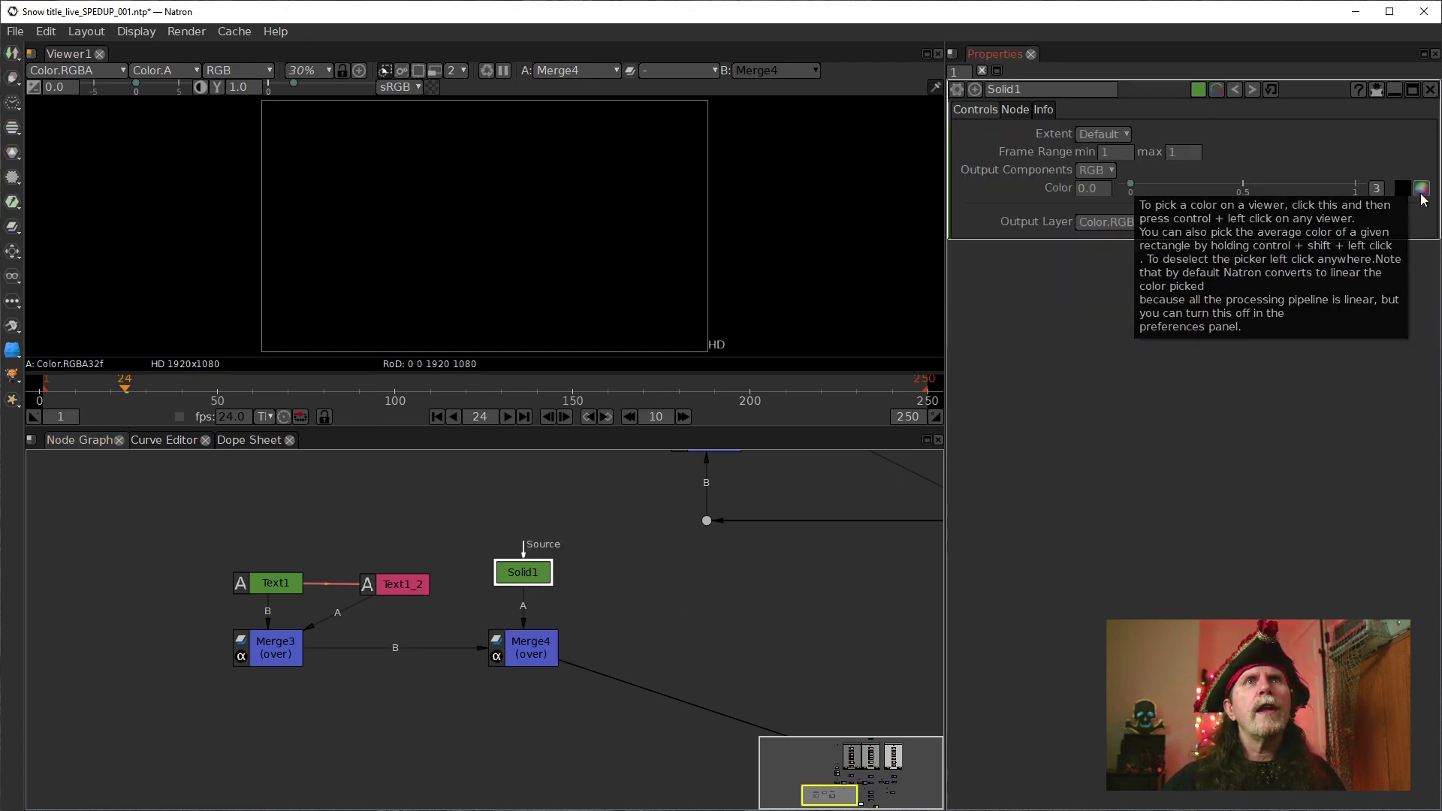
pyautogui.click(1421, 190)
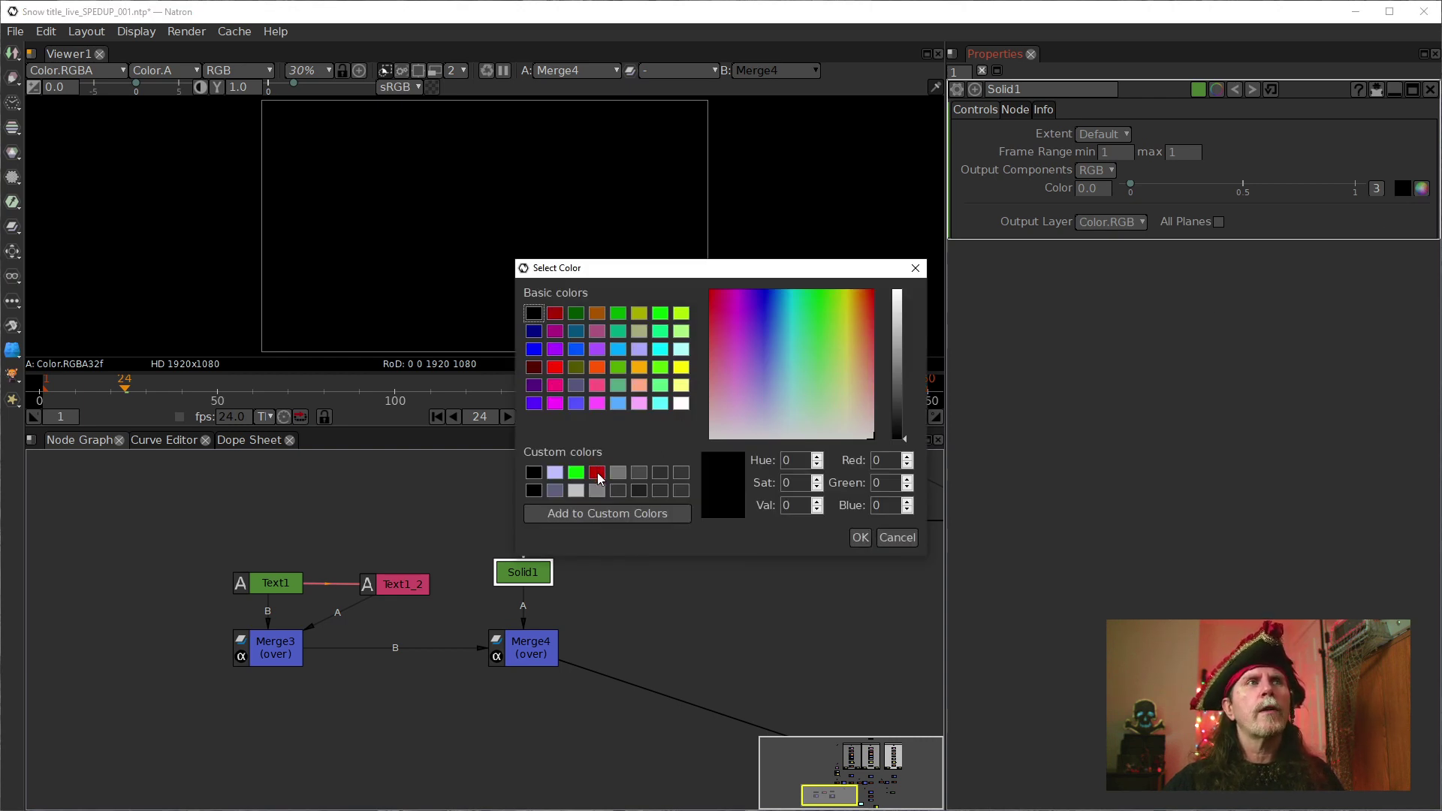
pyautogui.click(597, 475)
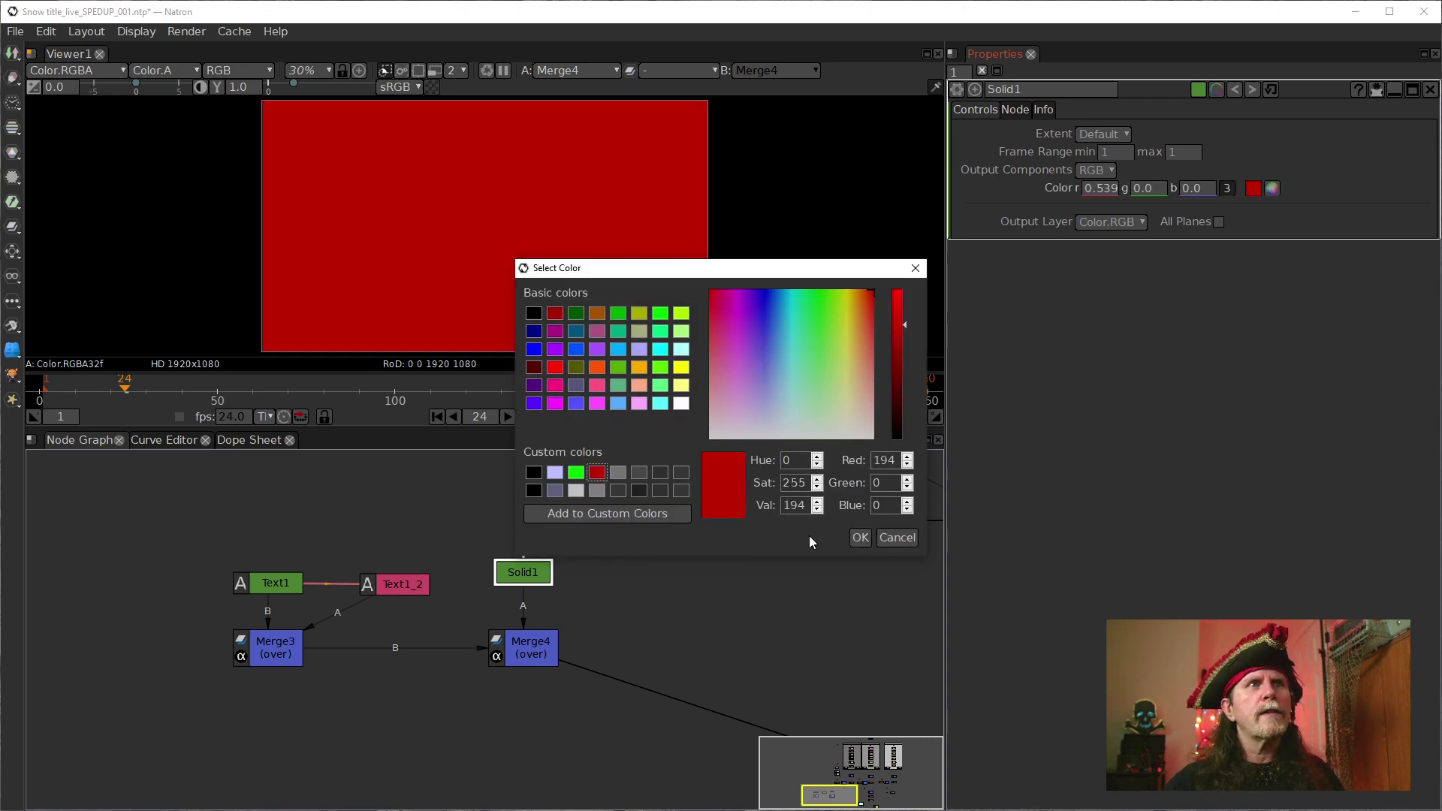
pyautogui.click(859, 536)
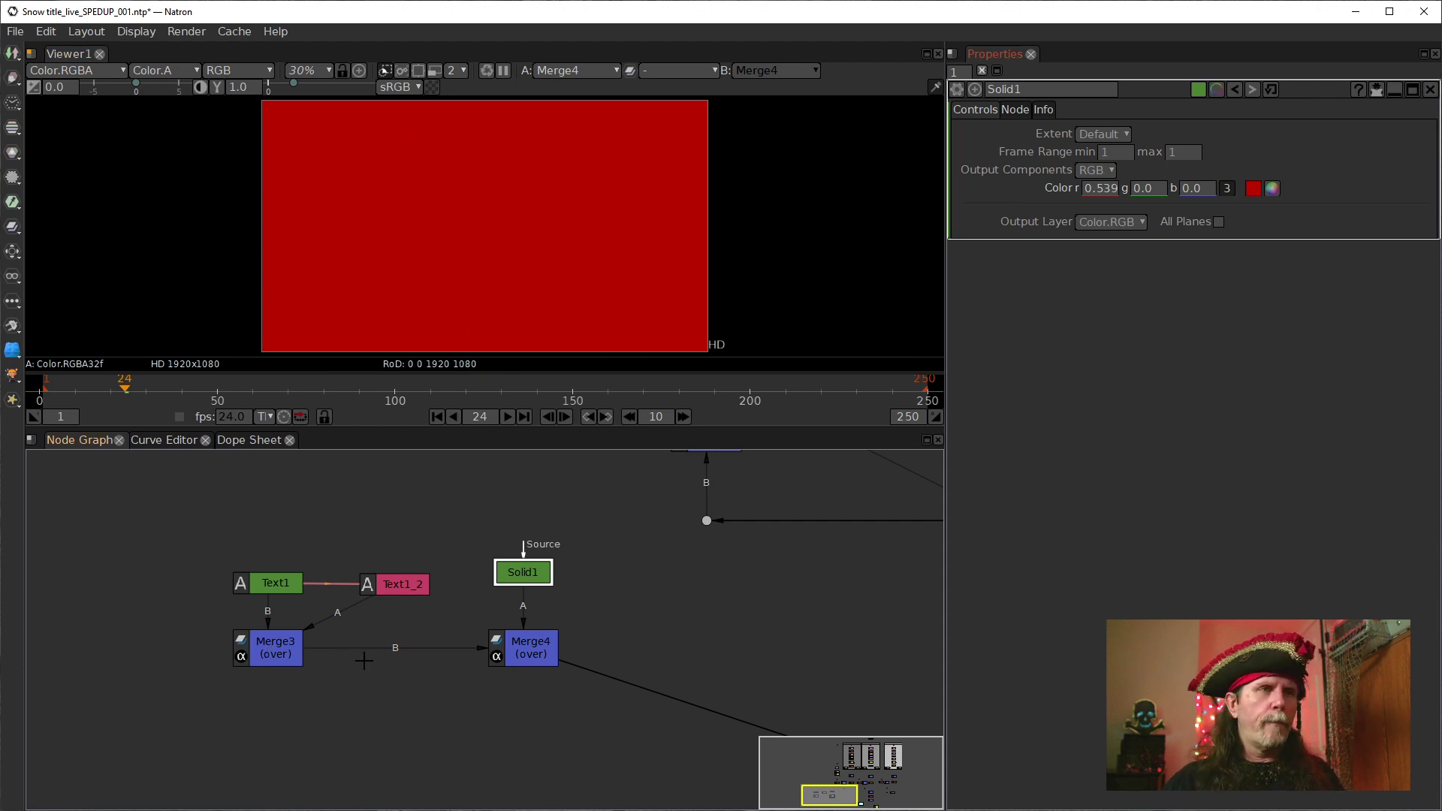
# Set Merge4's operation to multiply so the solid color tints the text
pyautogui.click(1109, 133)
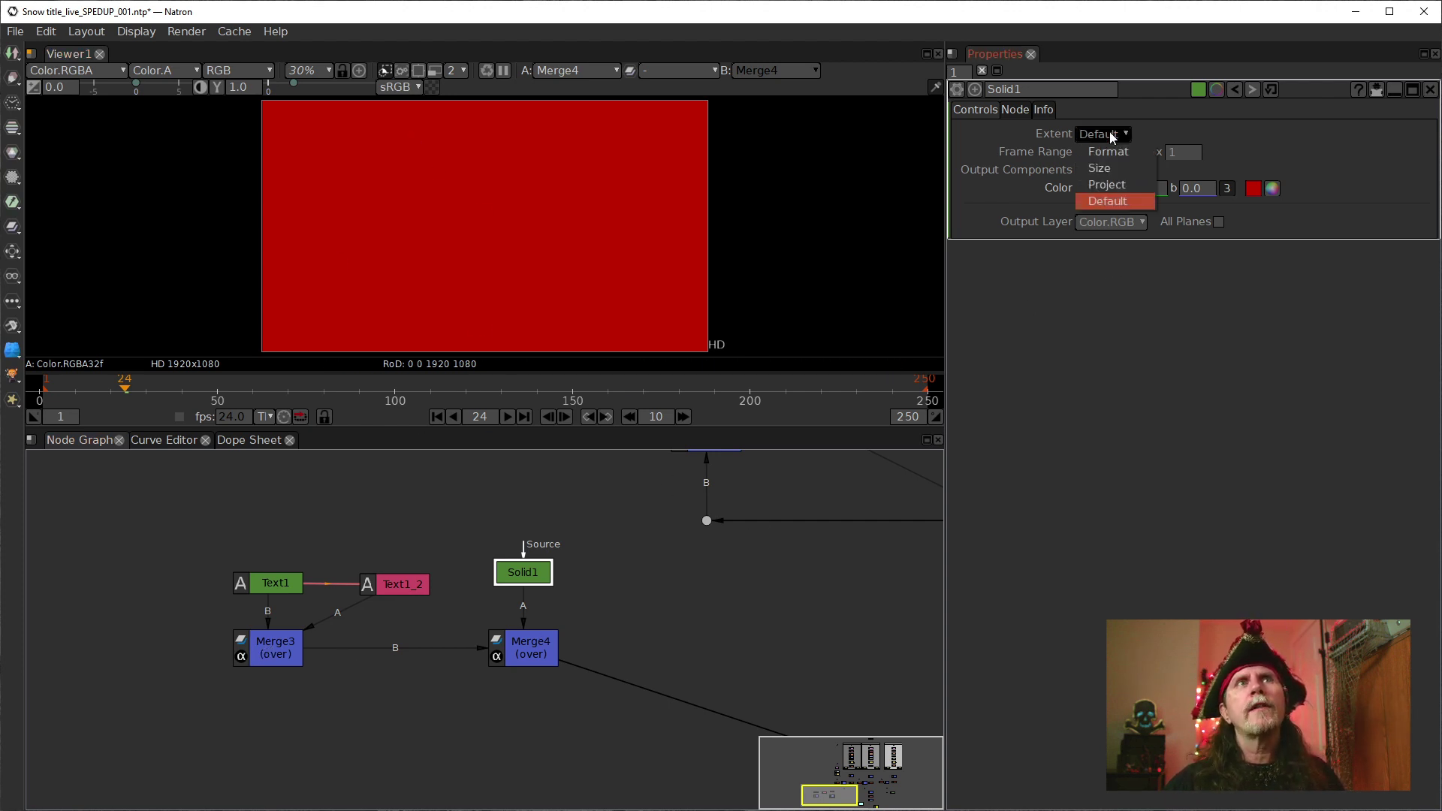
pyautogui.click(526, 647)
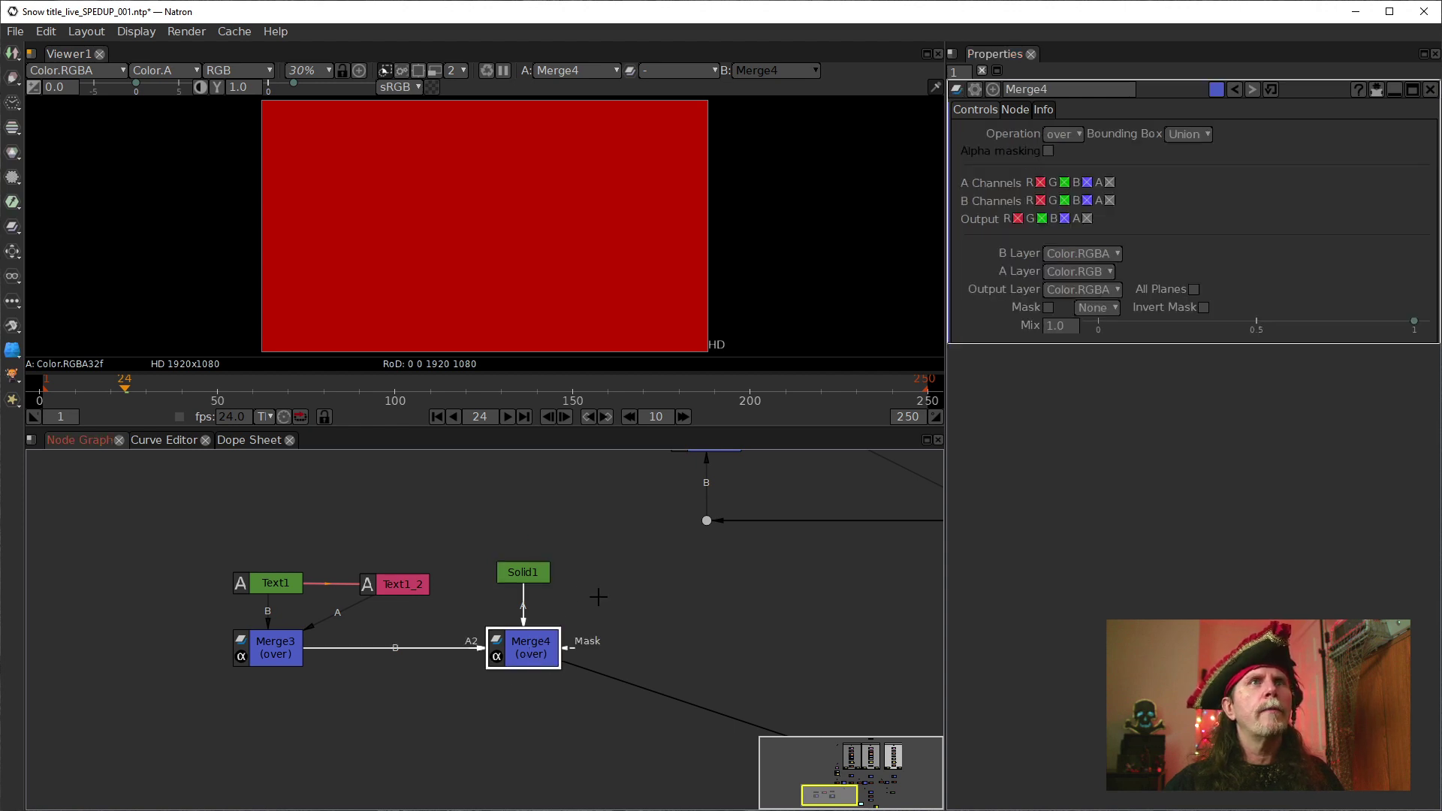
pyautogui.click(1075, 133)
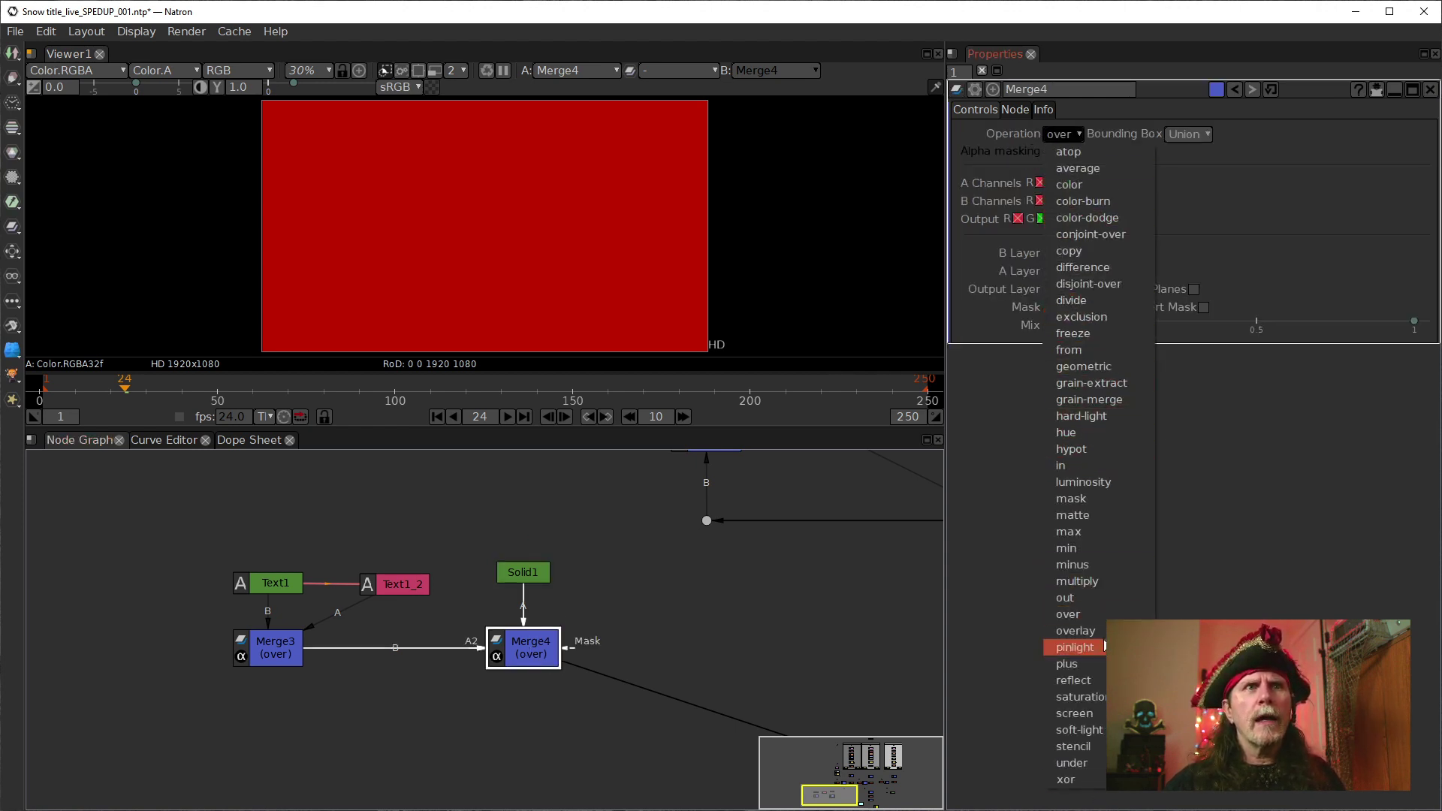
pyautogui.click(1083, 581)
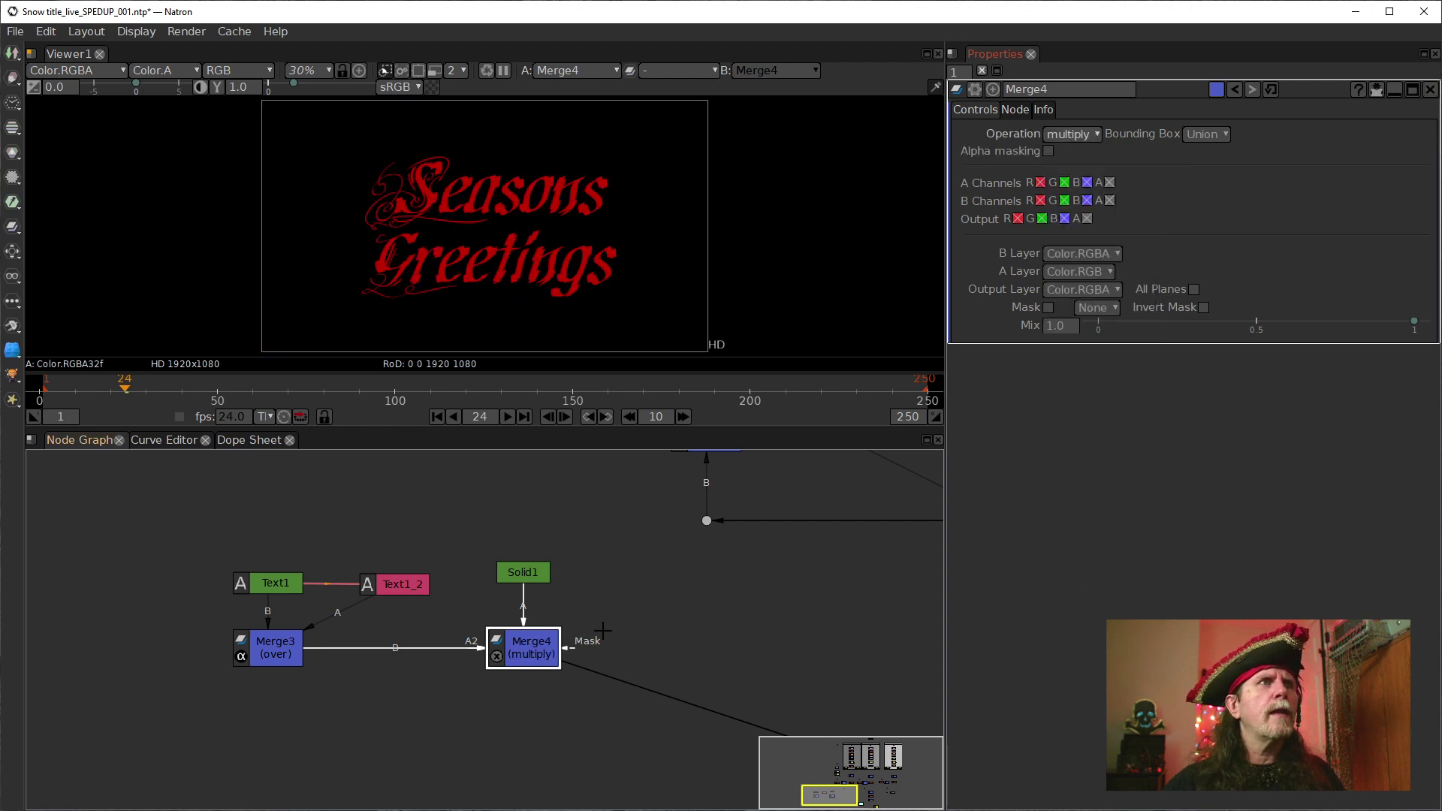
# Duplicate the Solid1 and Merge4 nodes together
pyautogui.moveTo(688, 629); pyautogui.dragTo(754, 605)
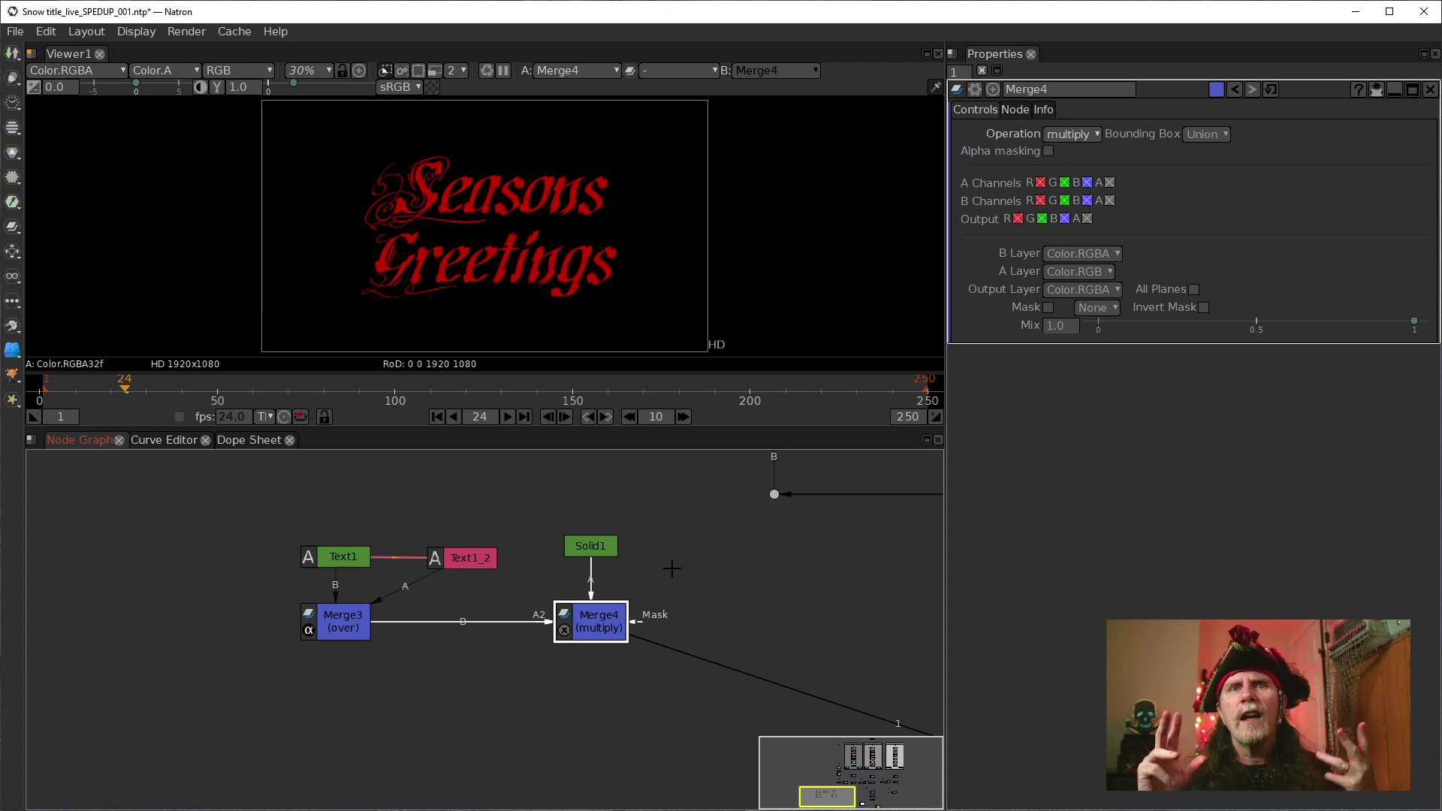
pyautogui.moveTo(535, 519); pyautogui.dragTo(657, 702)
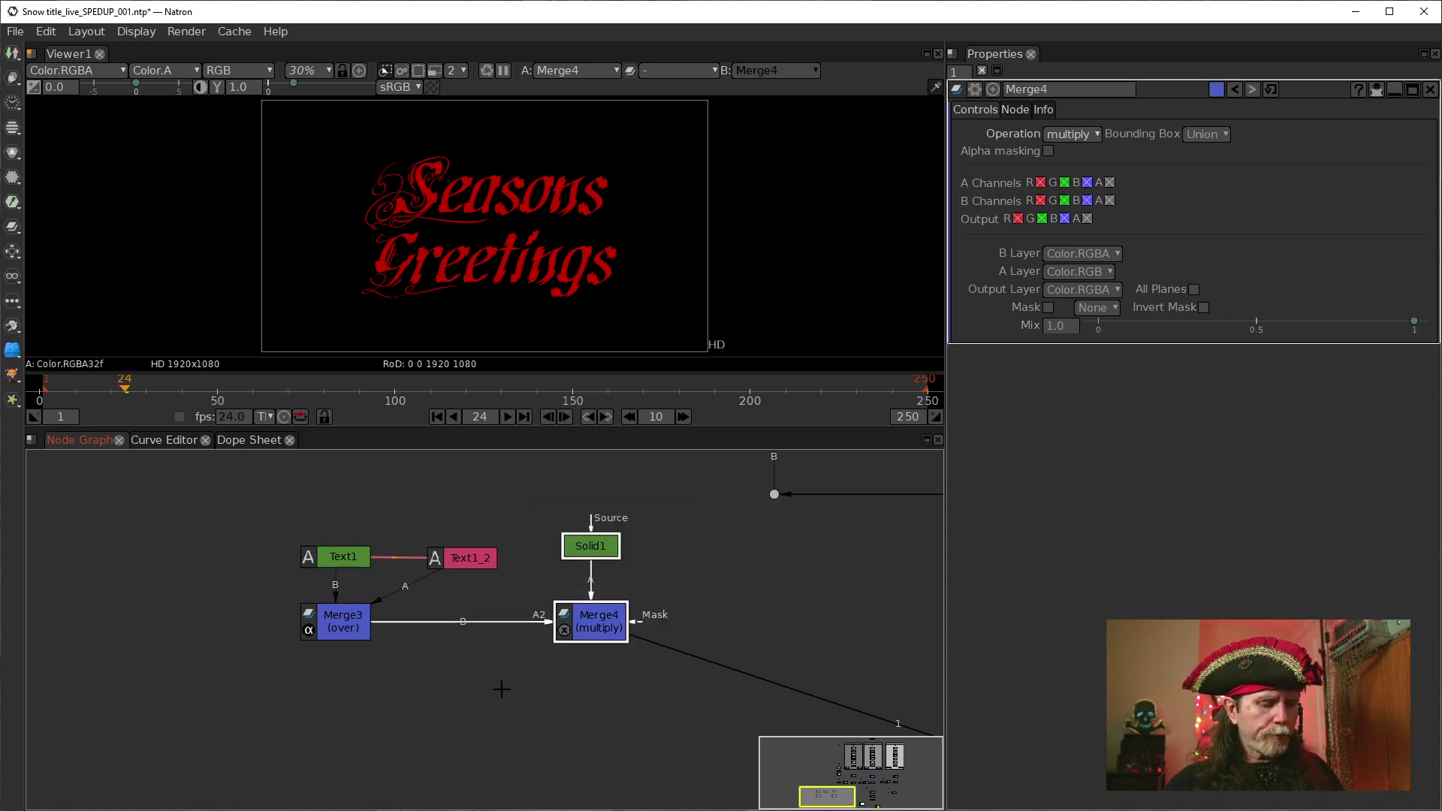
pyautogui.moveTo(544, 697); pyautogui.dragTo(601, 670)
pyautogui.hotkey('alt', 'c')
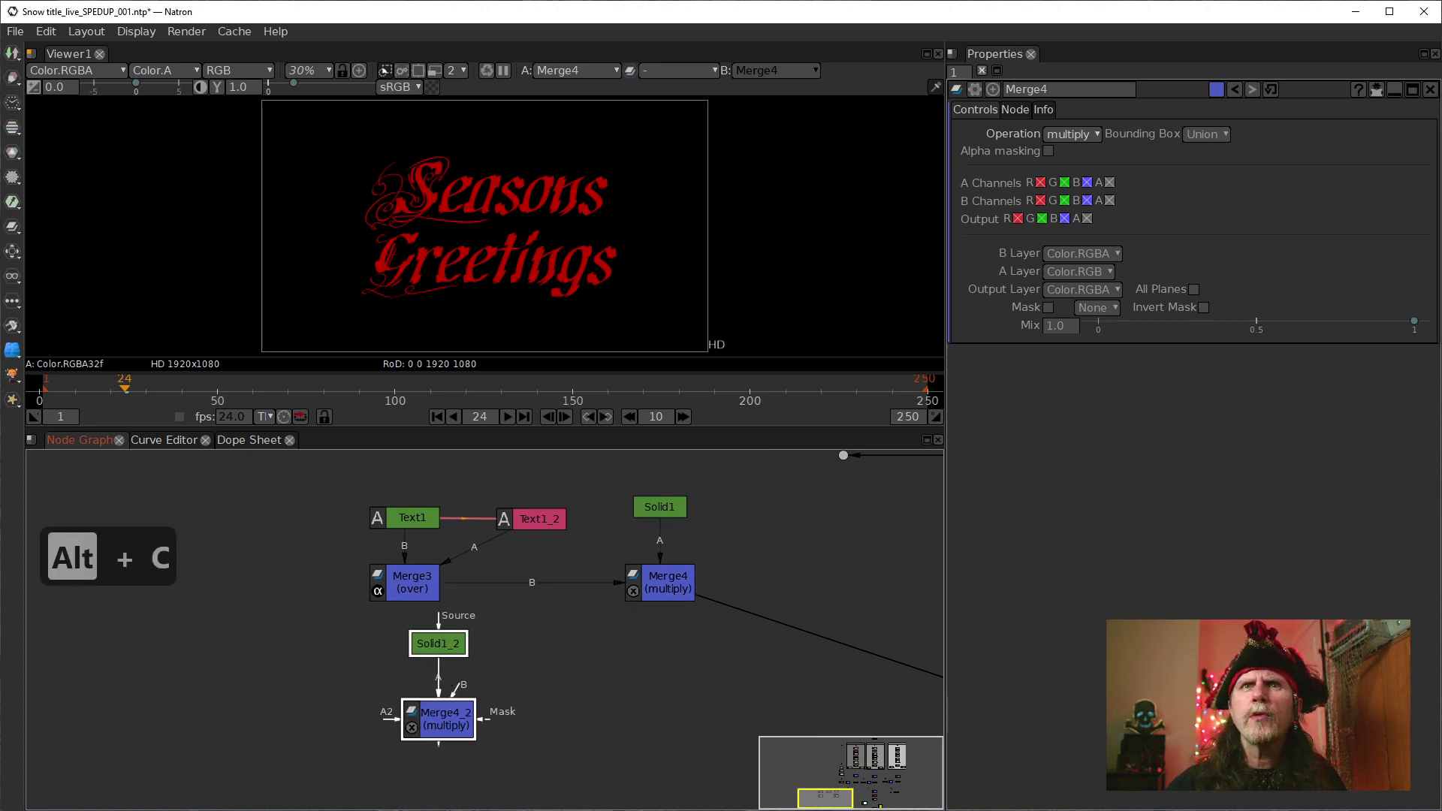
# Place Merge4_2 below Merge3 with Merge3 as its B input and Solid1_2 to its left, and display Merge4_2 in the viewer
pyautogui.click(495, 706)
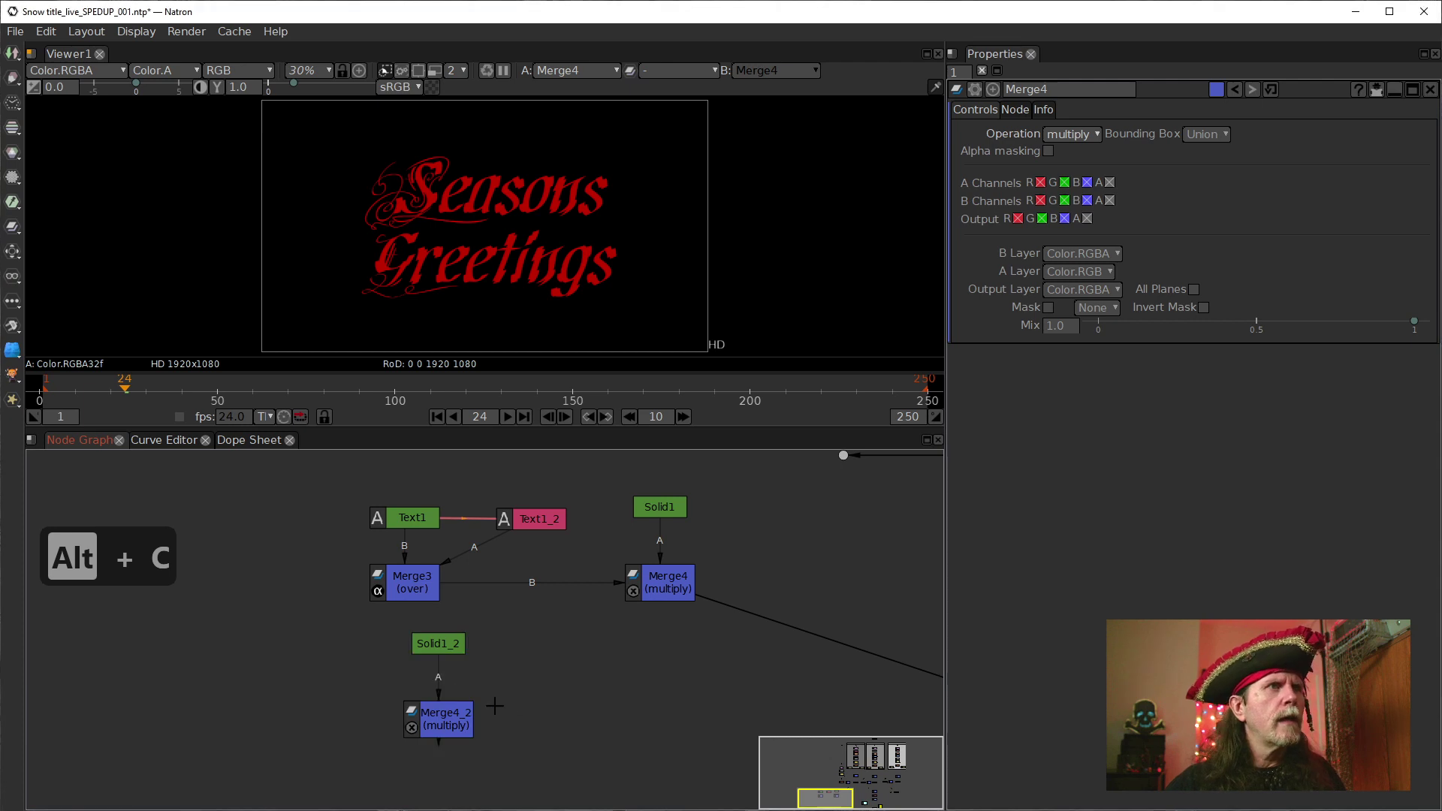
pyautogui.click(443, 735)
pyautogui.moveTo(438, 644); pyautogui.dragTo(247, 684)
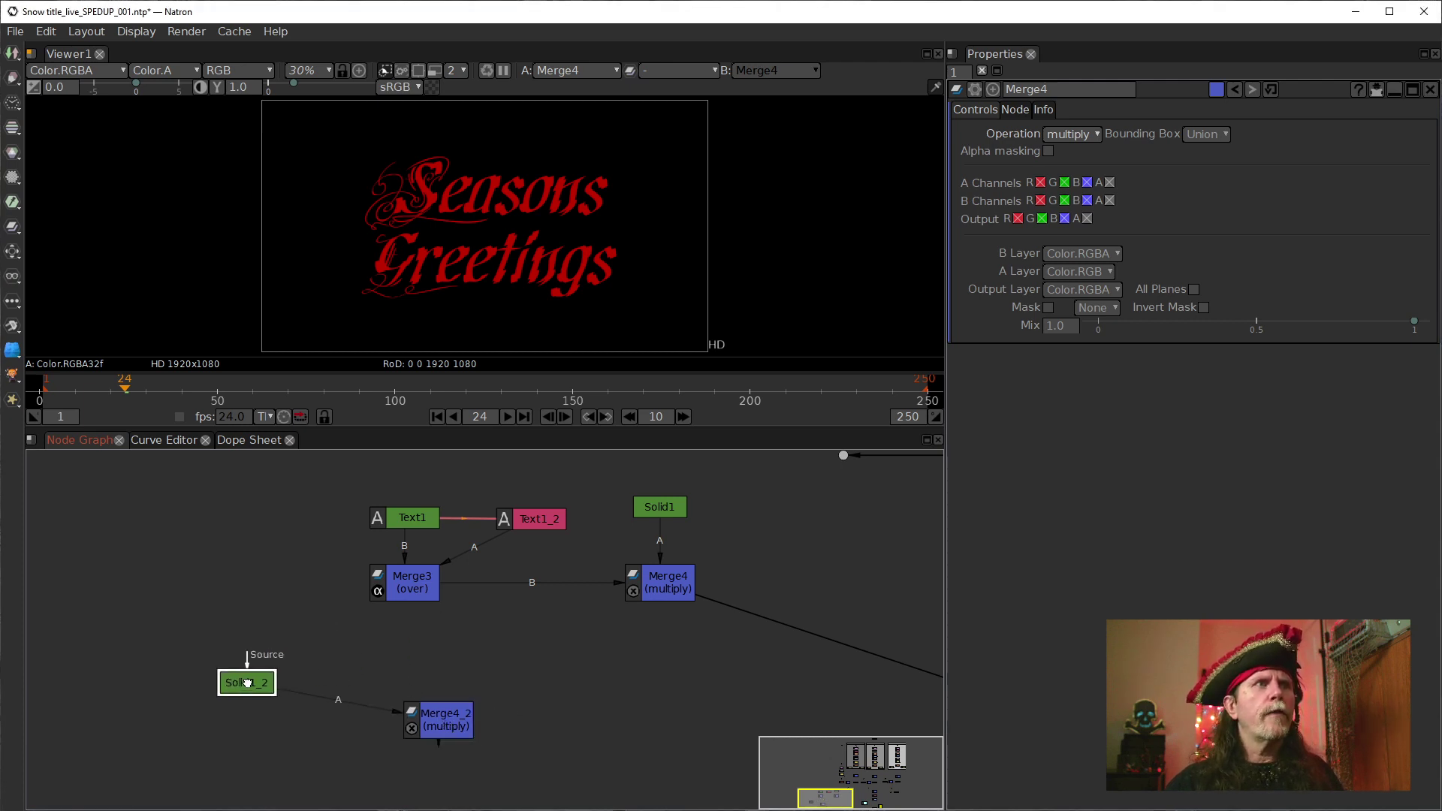
pyautogui.moveTo(467, 714); pyautogui.dragTo(414, 699)
pyautogui.press('1')
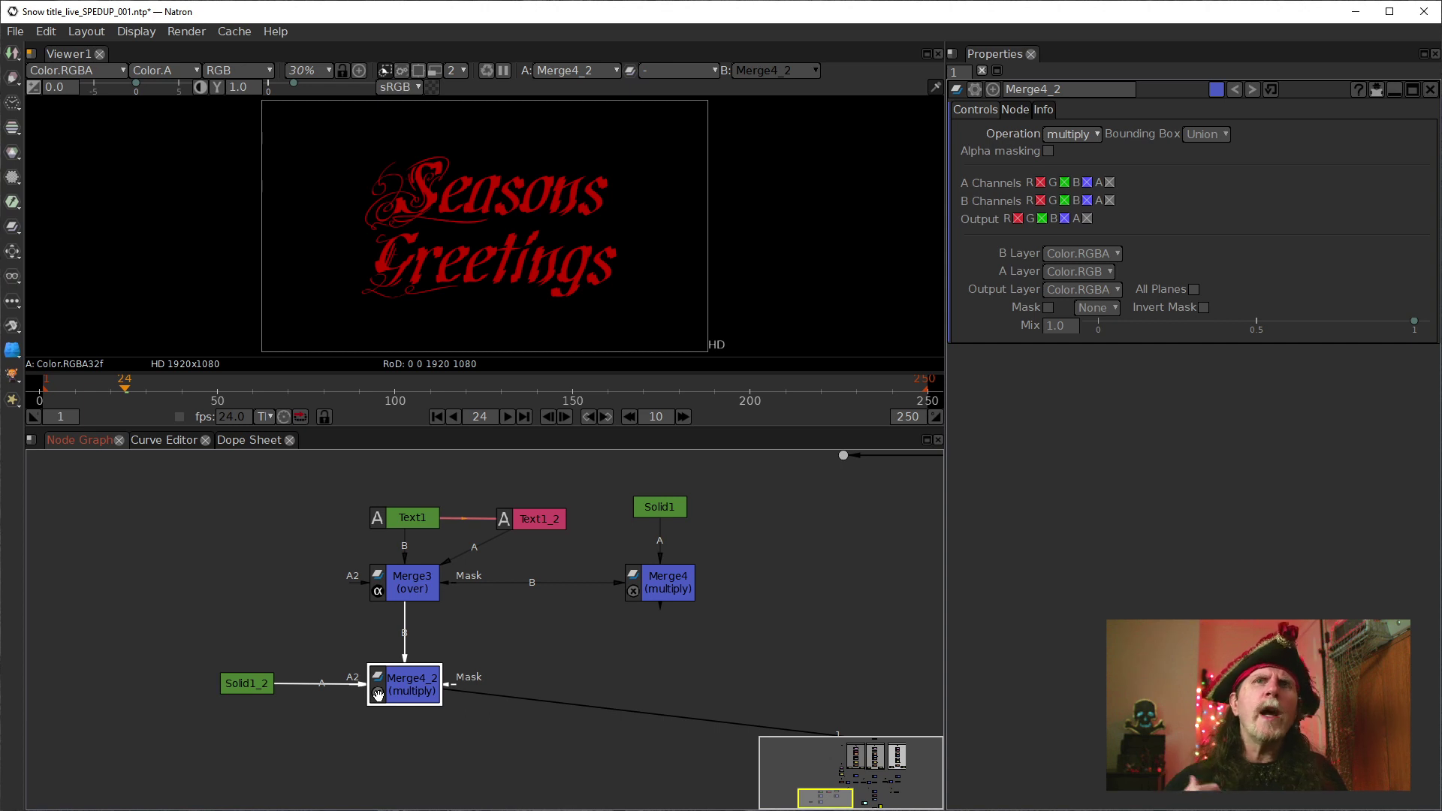
pyautogui.moveTo(428, 702); pyautogui.dragTo(428, 742)
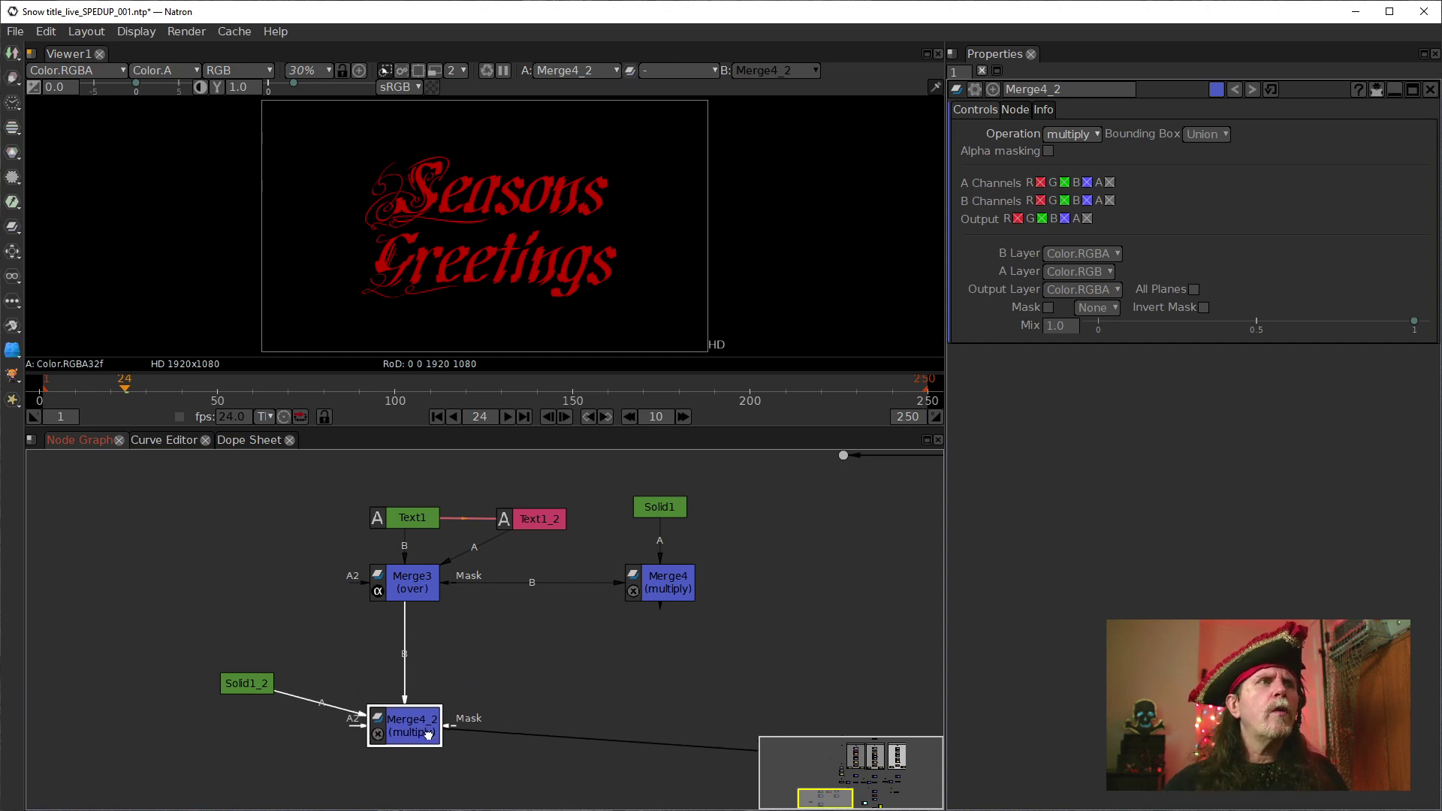
# Align Solid1_2 level with Merge4_2 and set its color to the saved light gray with red, green and blue 192
pyautogui.click(235, 685)
pyautogui.moveTo(239, 686); pyautogui.dragTo(234, 727)
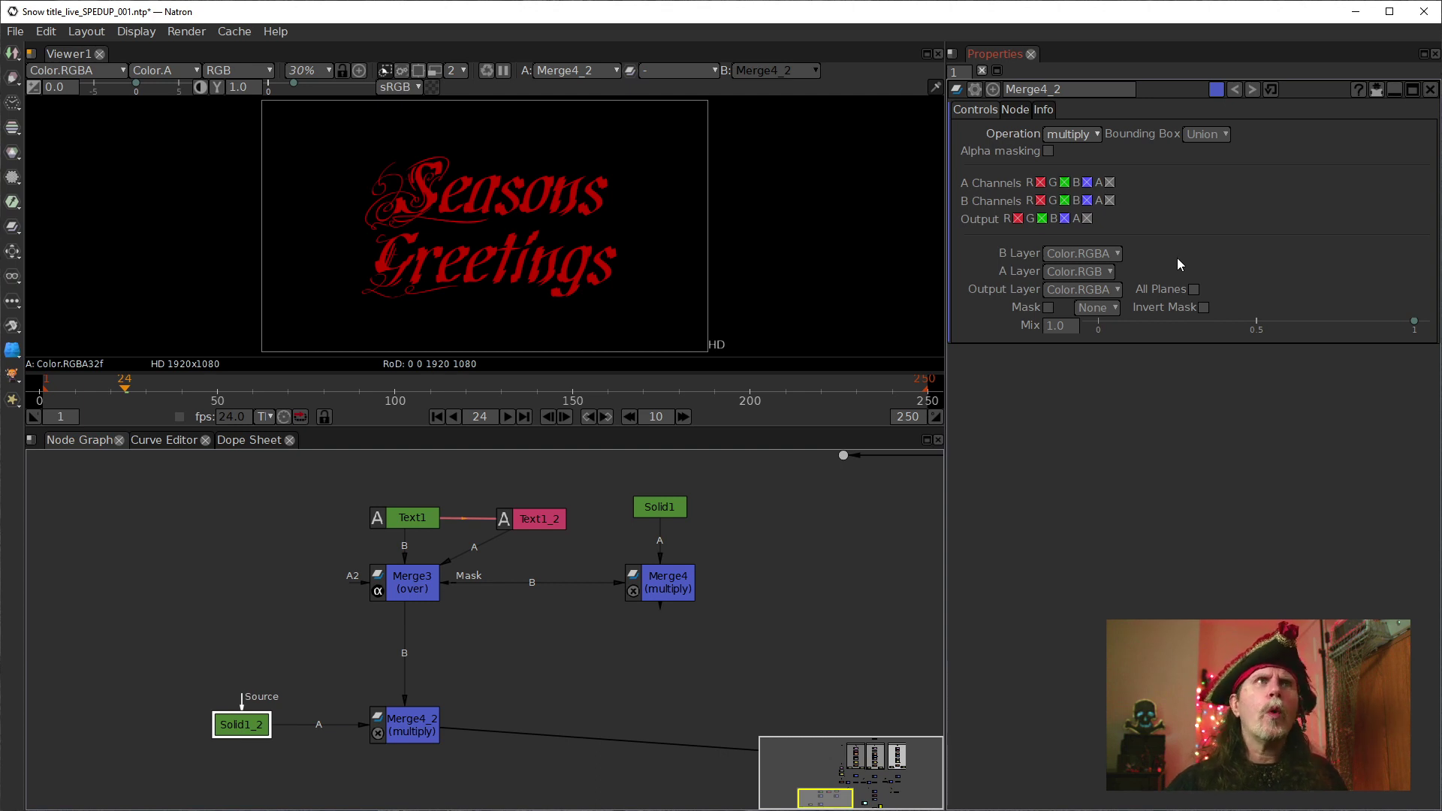
pyautogui.doubleClick(264, 726)
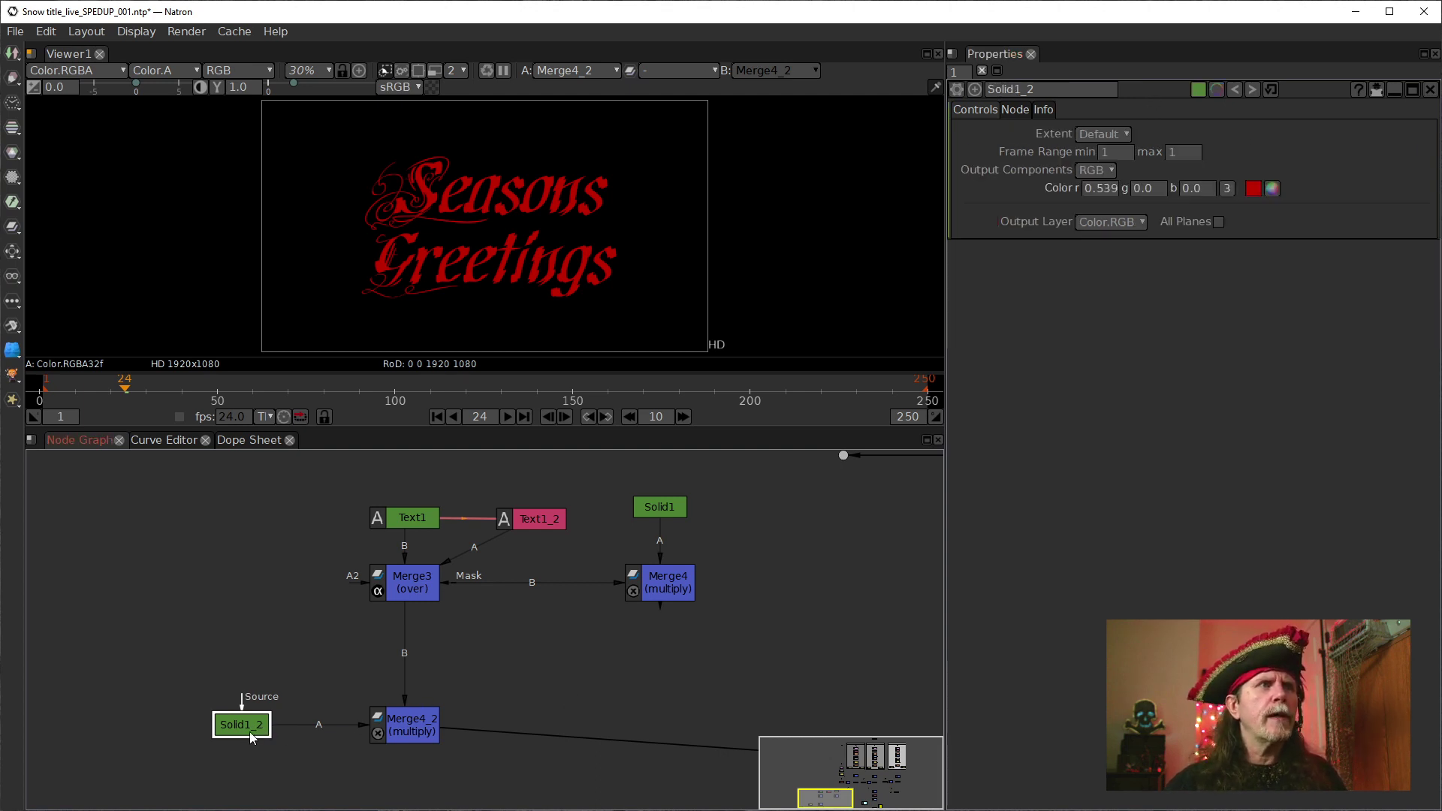
pyautogui.click(1271, 188)
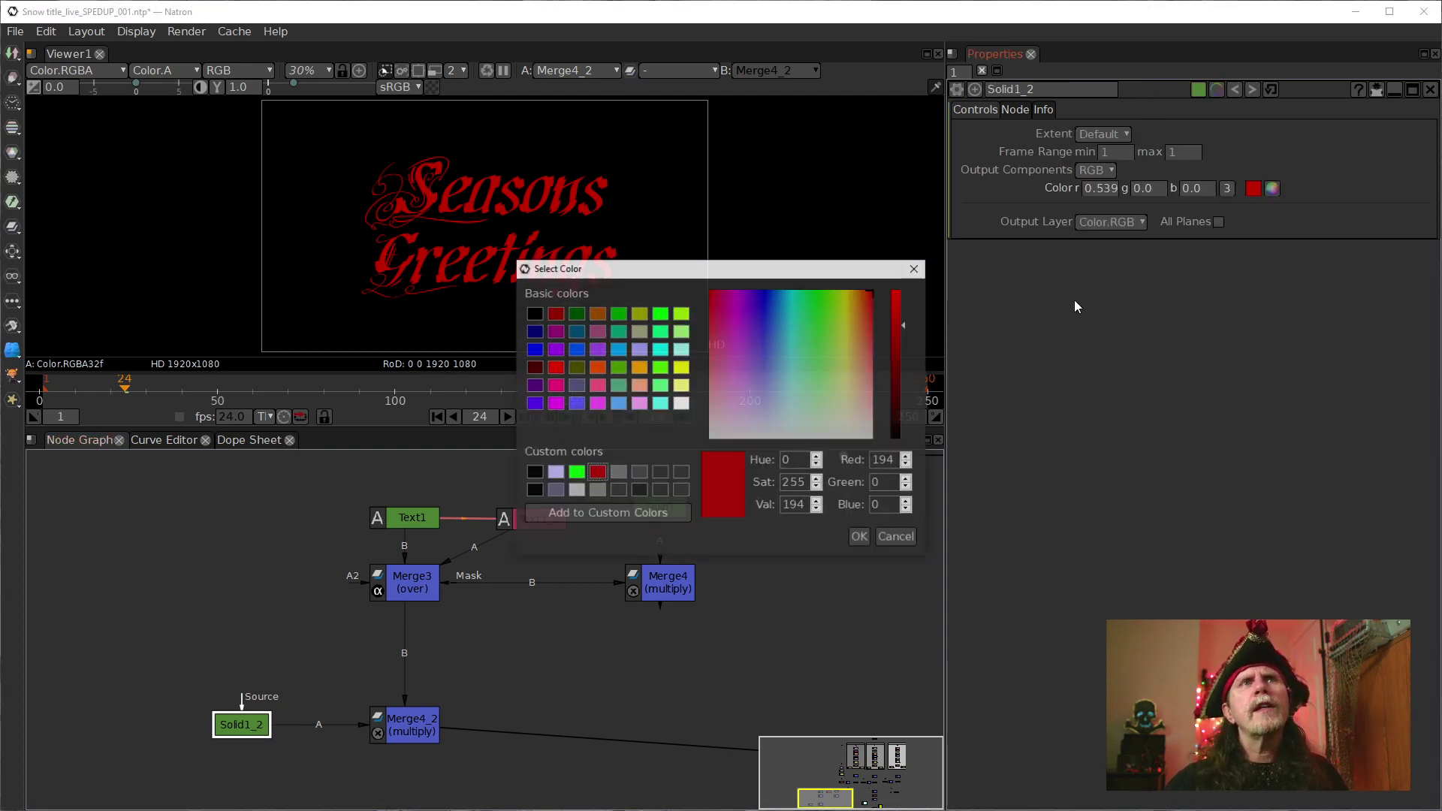
pyautogui.click(680, 404)
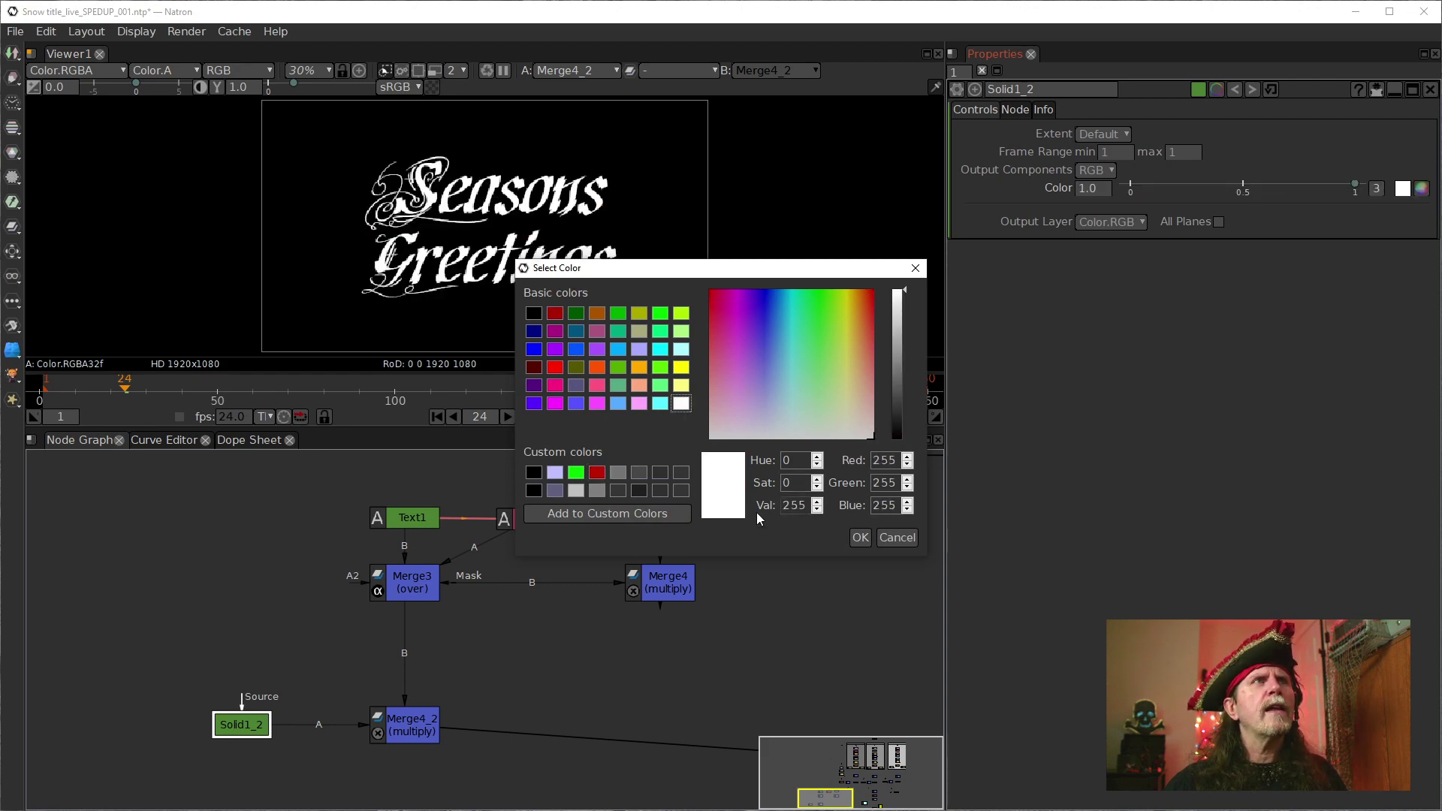
pyautogui.click(574, 492)
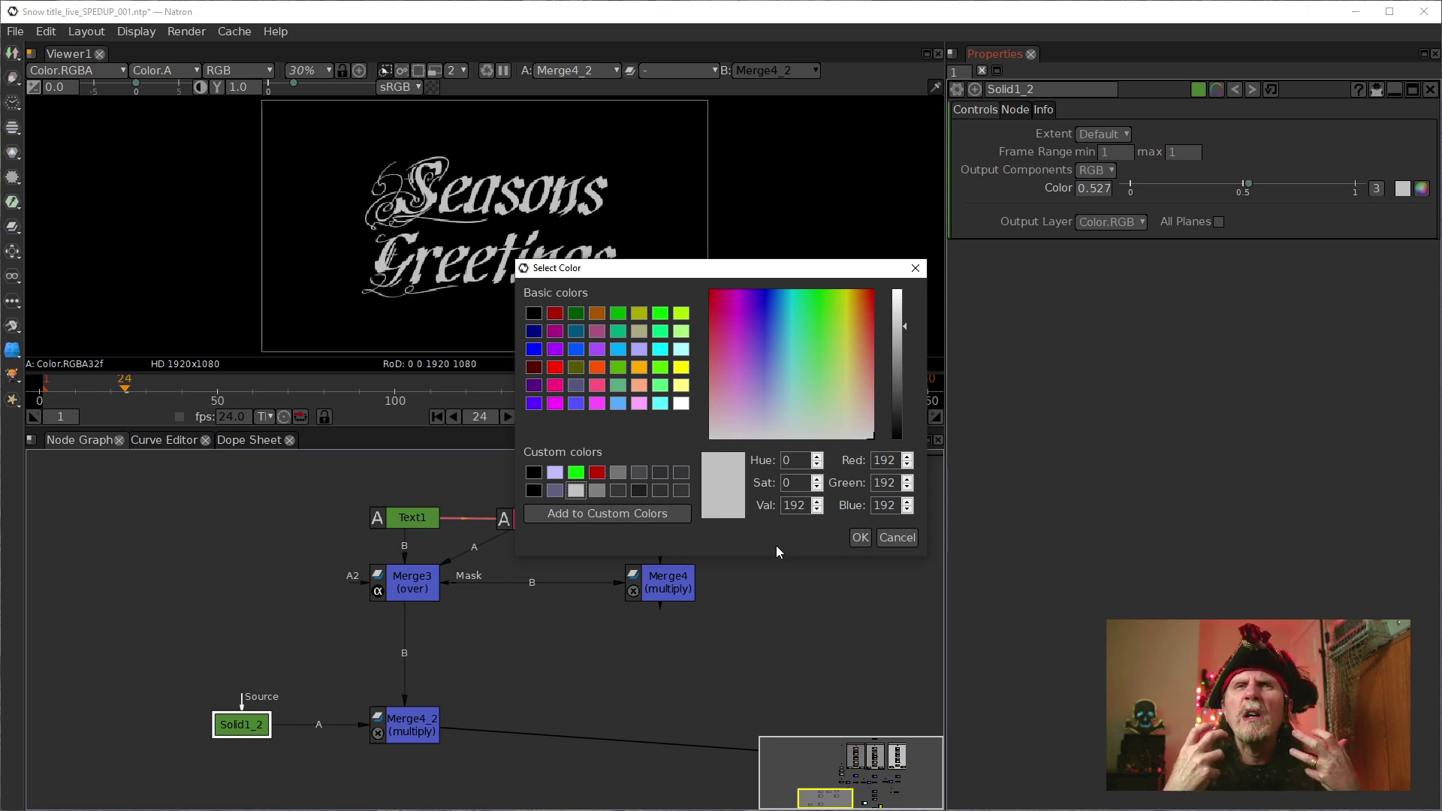
pyautogui.click(596, 473)
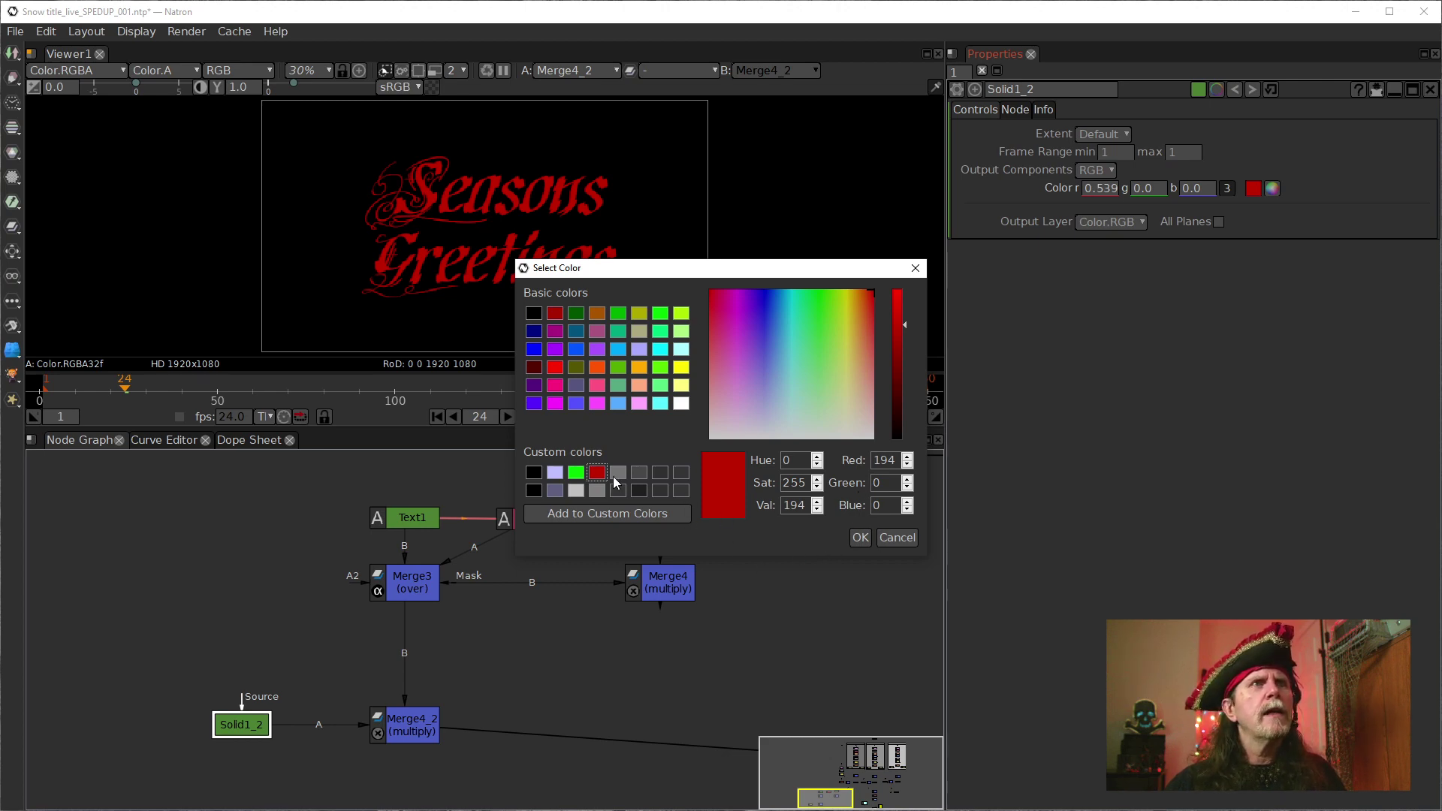
pyautogui.click(575, 489)
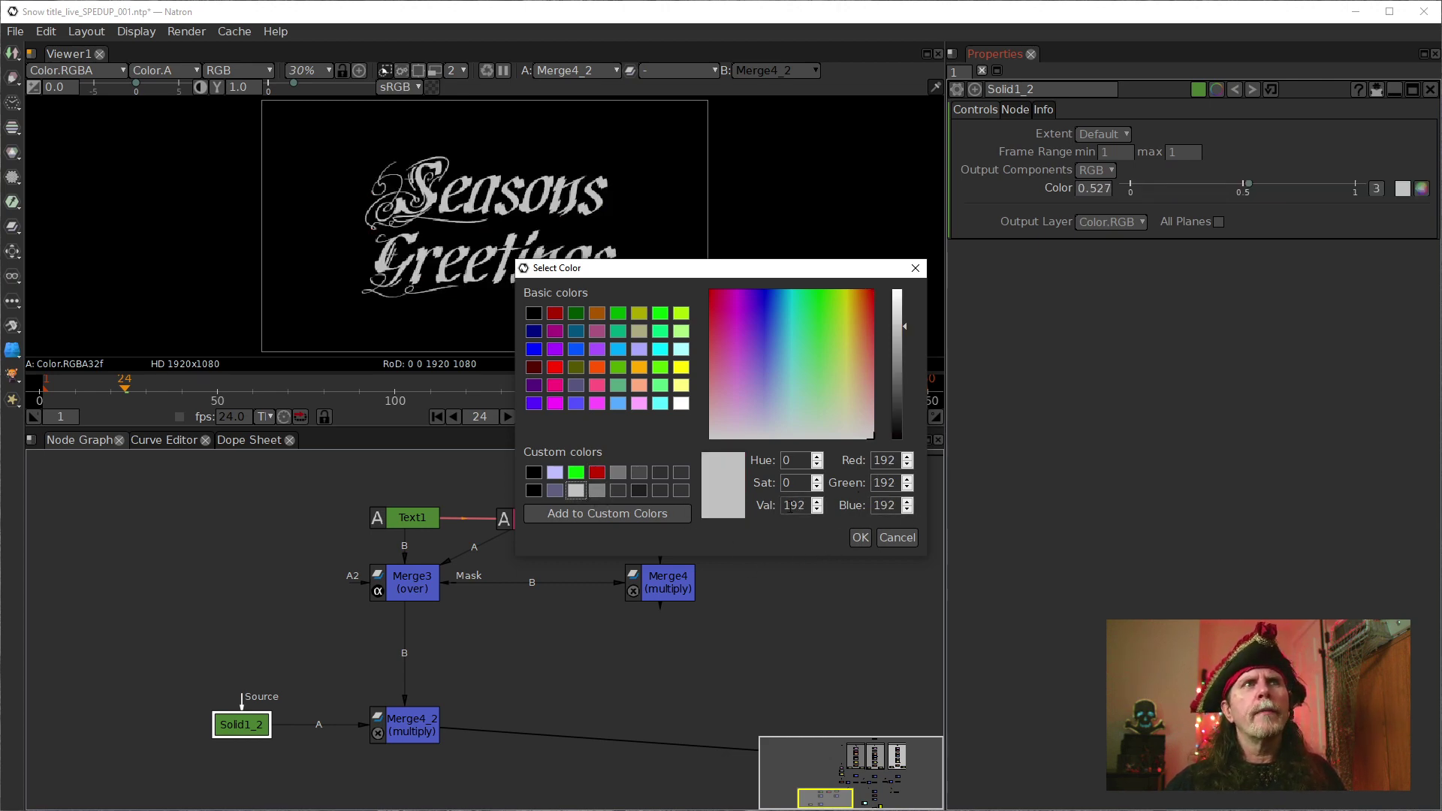
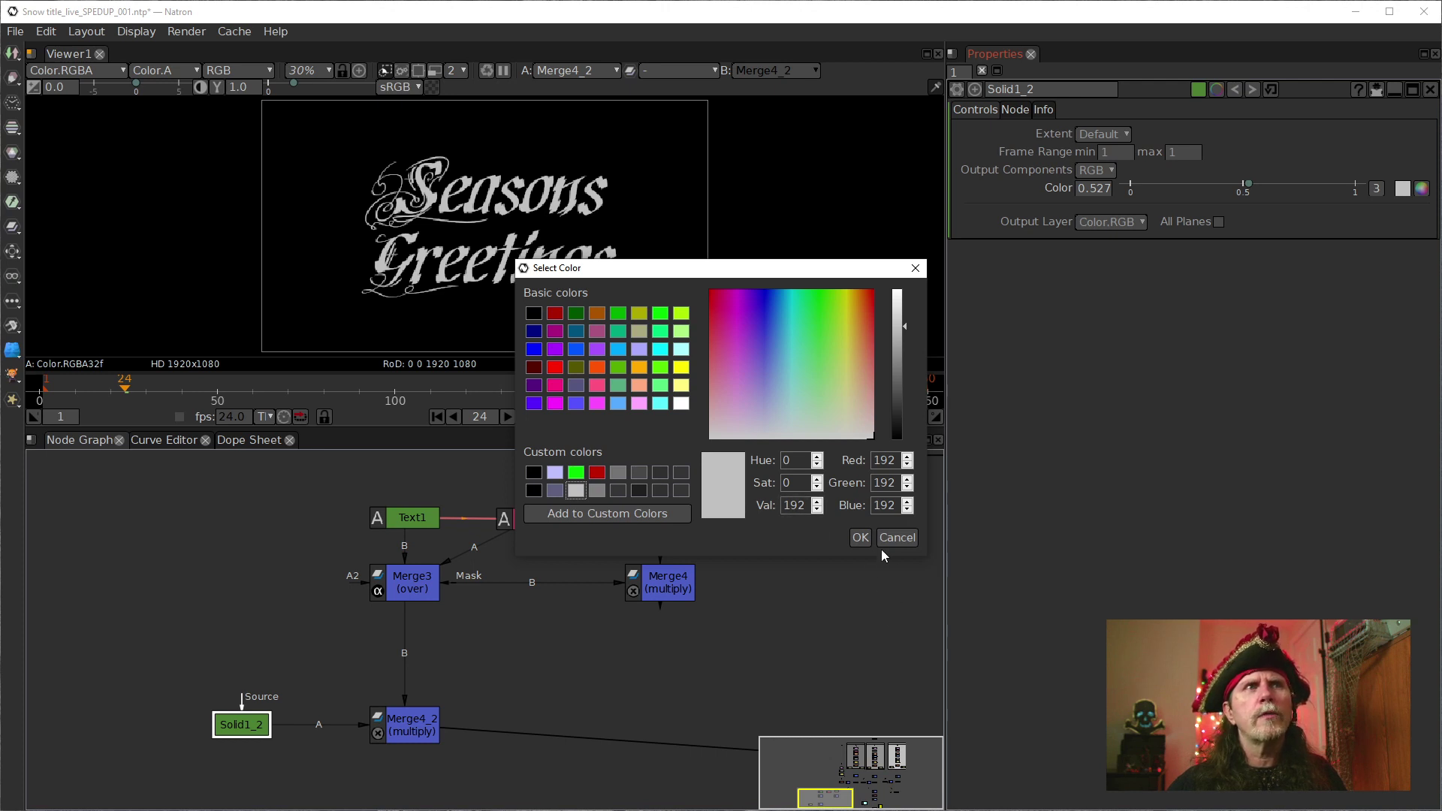
pyautogui.click(860, 537)
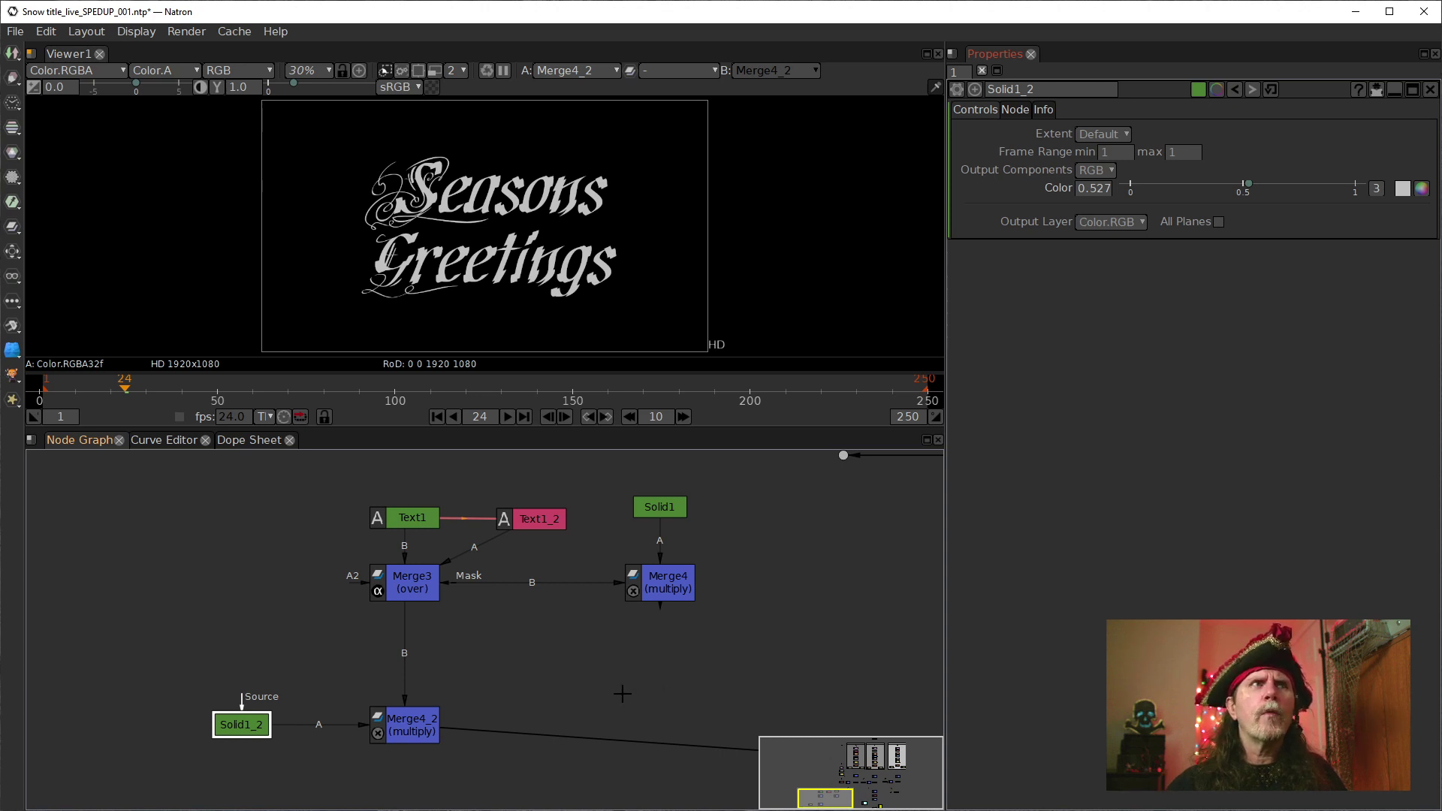
# Place Solid1_2 above Merge4_2, shift both to the right of Merge3, and add a right-angle dot on the connection from Merge3 to Merge4_2
pyautogui.click(402, 595)
pyautogui.moveTo(233, 720); pyautogui.dragTo(544, 619)
pyautogui.moveTo(443, 710); pyautogui.dragTo(571, 660)
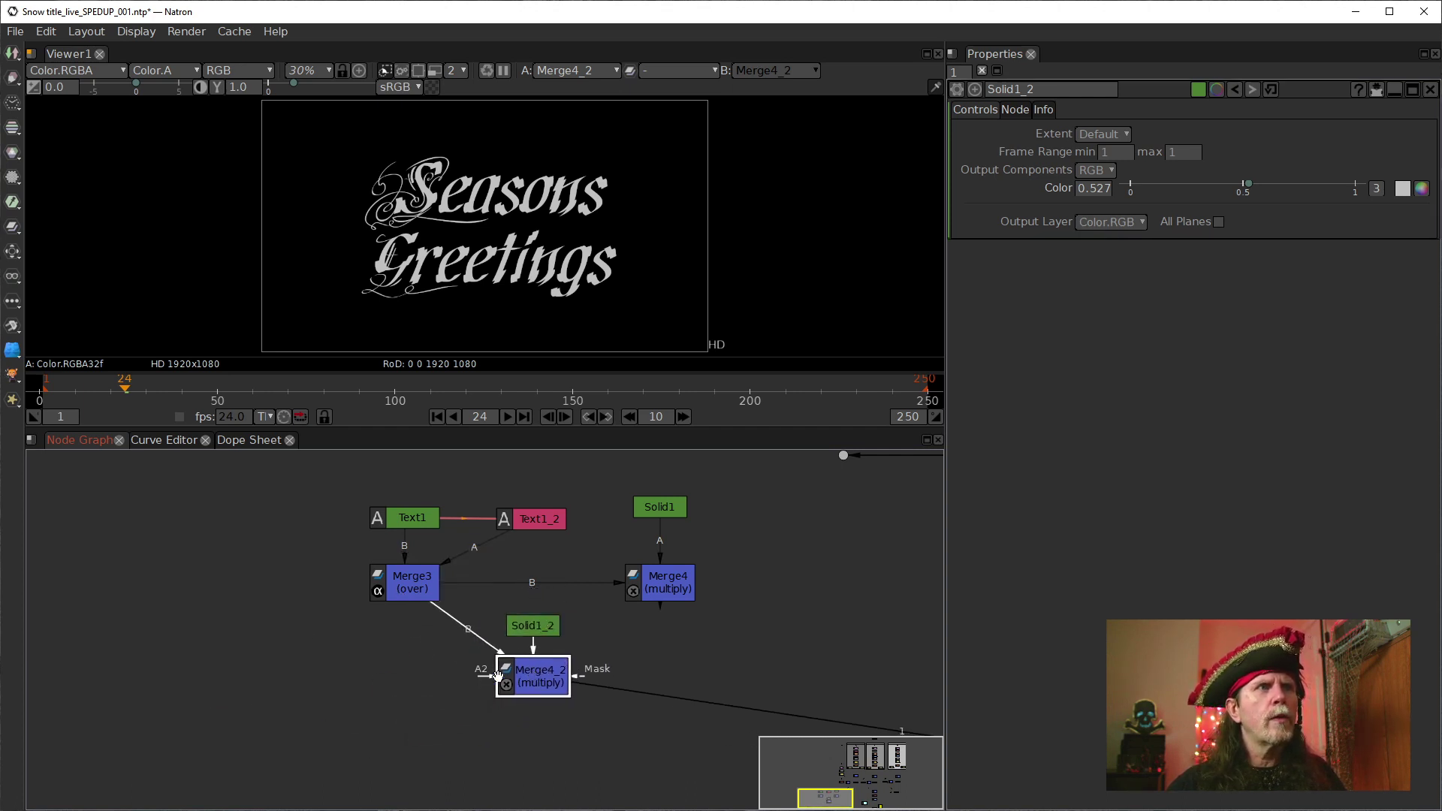
pyautogui.moveTo(467, 639); pyautogui.dragTo(496, 691)
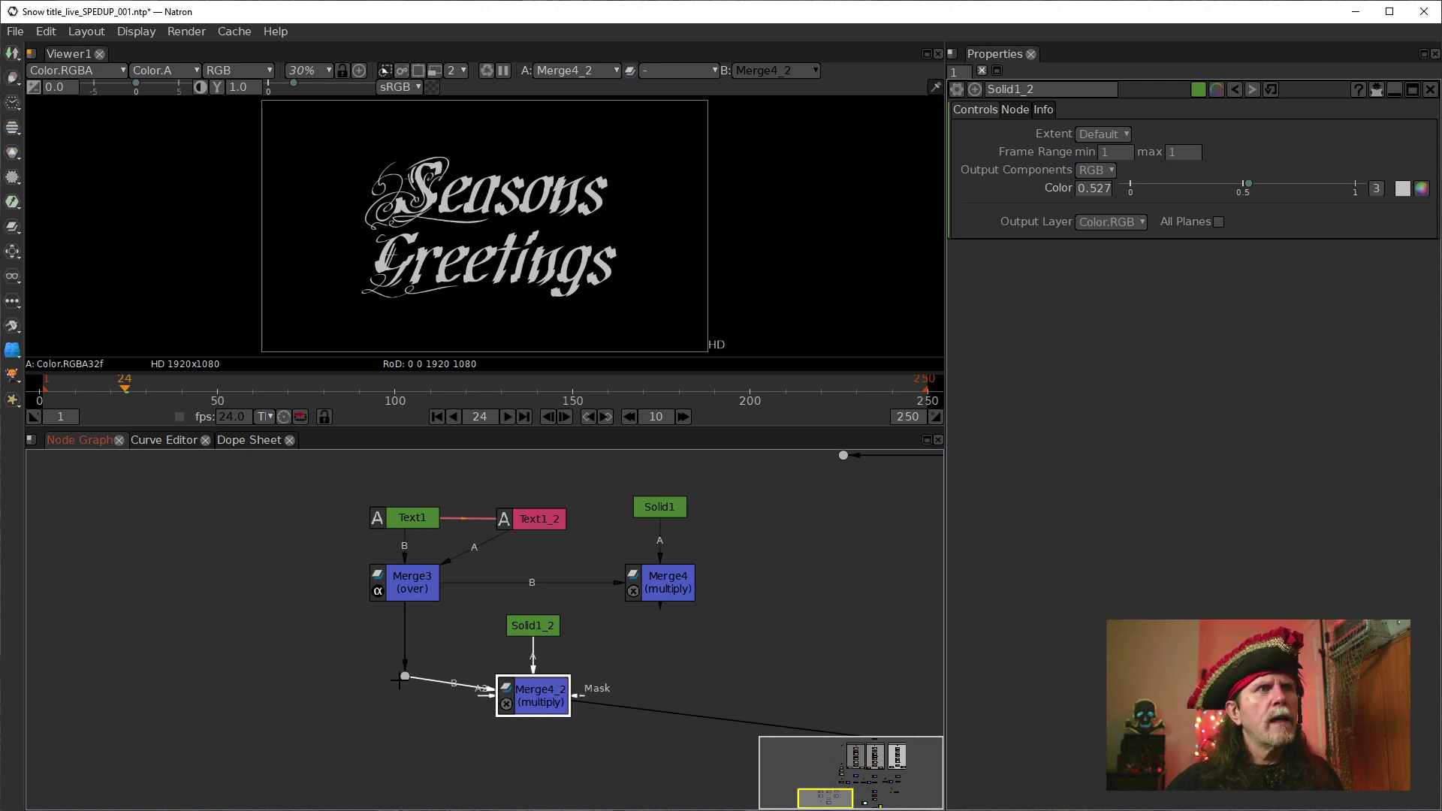
pyautogui.moveTo(406, 678); pyautogui.dragTo(404, 695)
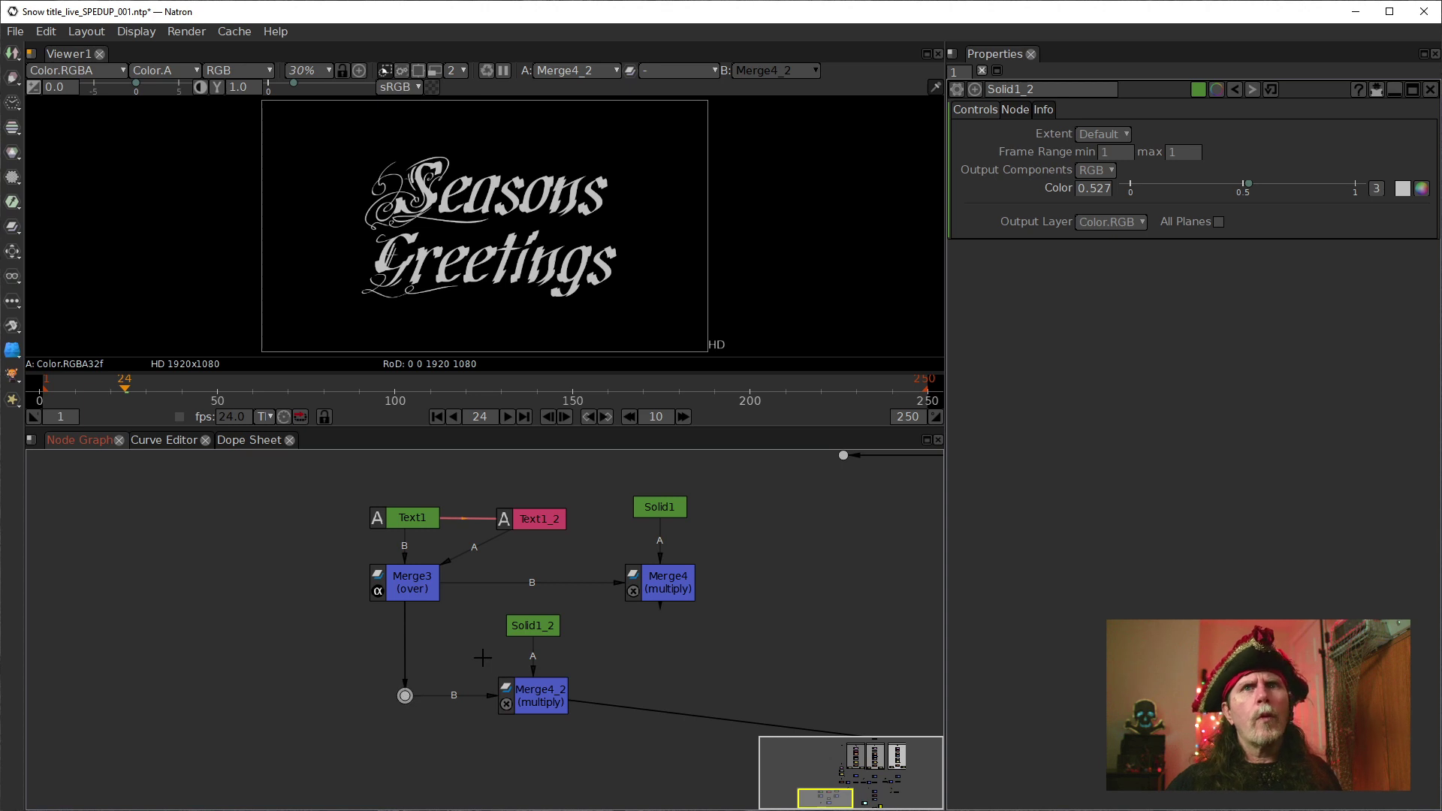
# Add a Merge node after Merge4_2, connect its A input to Merge4, and place it below Merge4
pyautogui.click(402, 593)
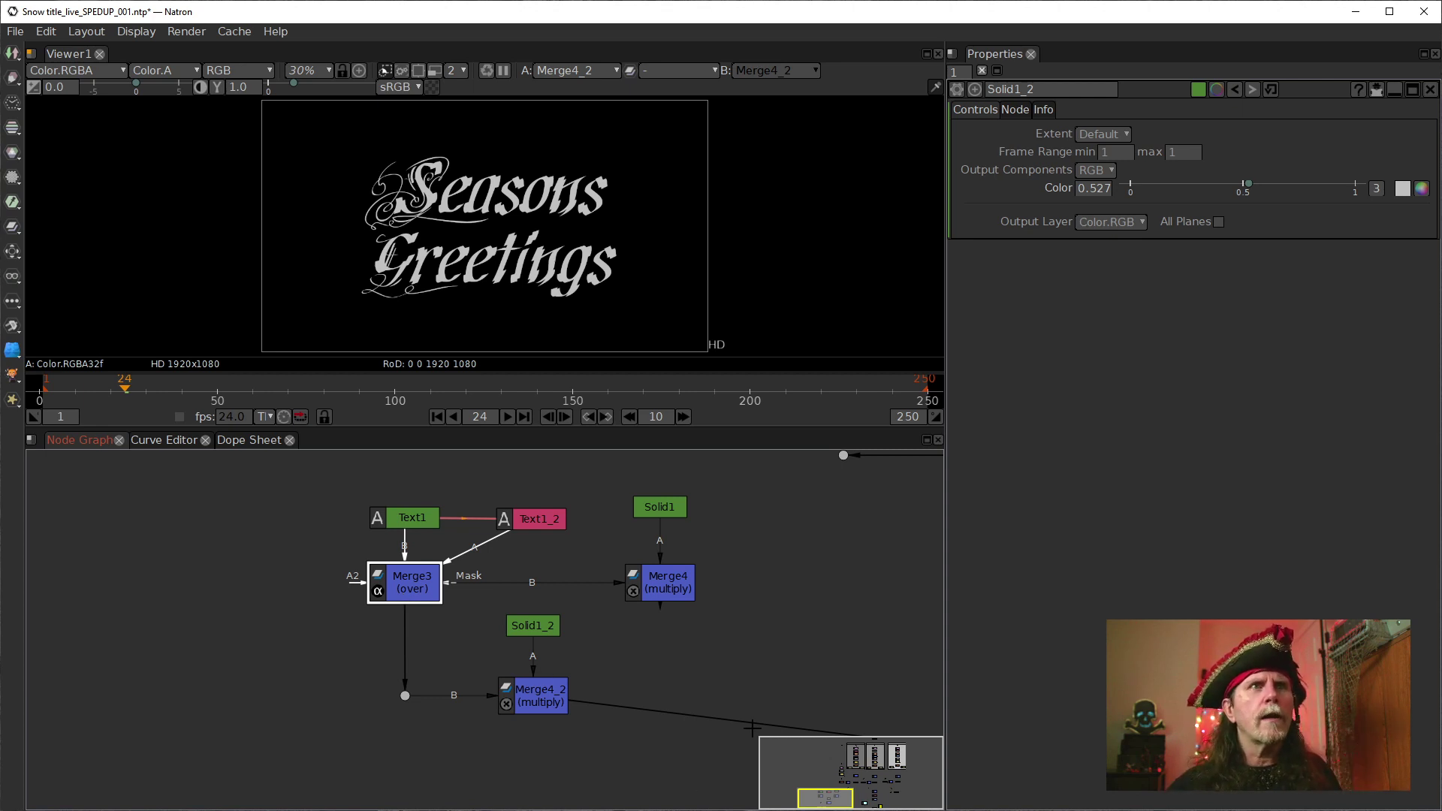
pyautogui.moveTo(759, 685); pyautogui.dragTo(594, 672)
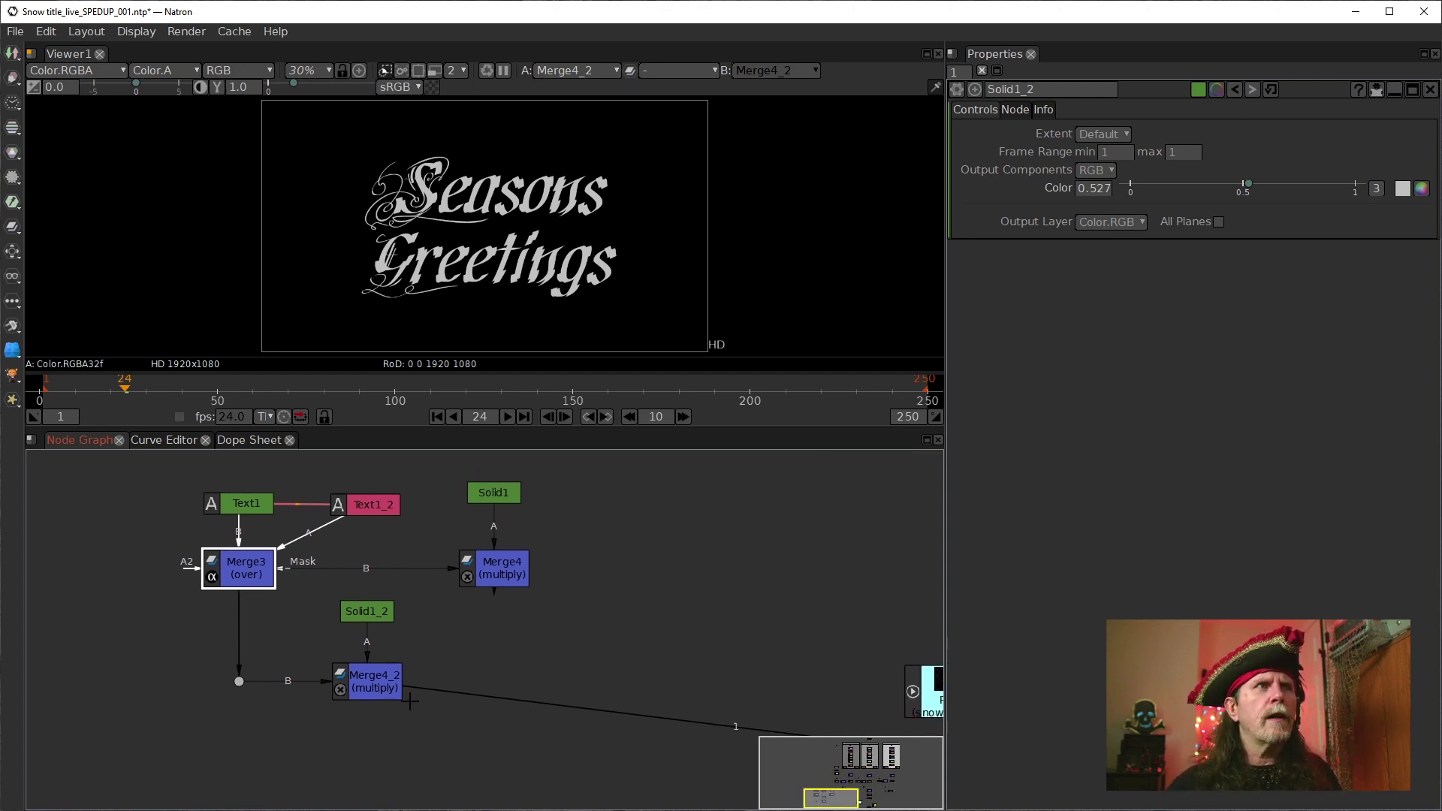
pyautogui.click(383, 689)
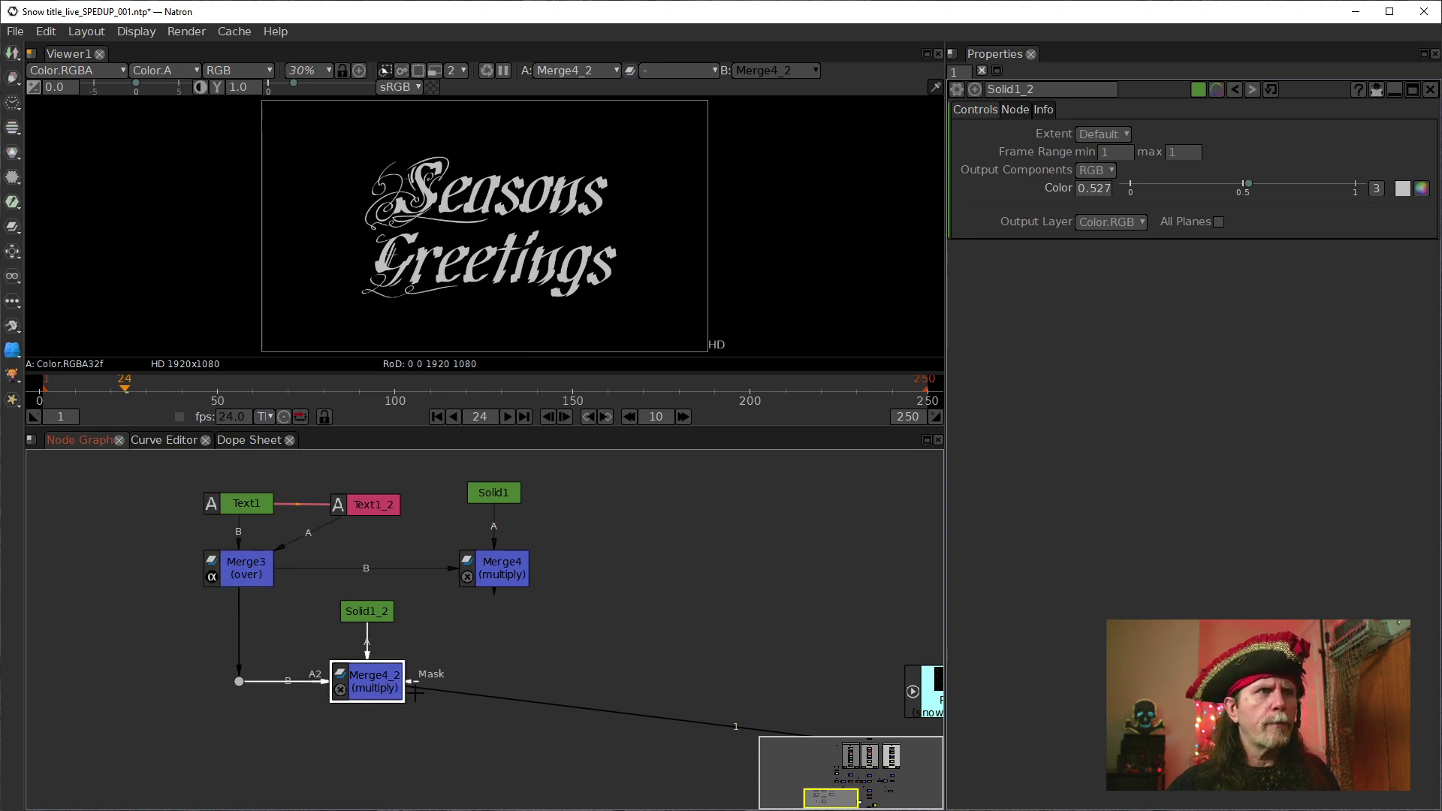
pyautogui.press('m')
pyautogui.moveTo(363, 710); pyautogui.dragTo(494, 570)
pyautogui.moveTo(474, 699)
pyautogui.mouseDown()
pyautogui.moveTo(484, 652)
pyautogui.moveTo(485, 675)
pyautogui.mouseUp()
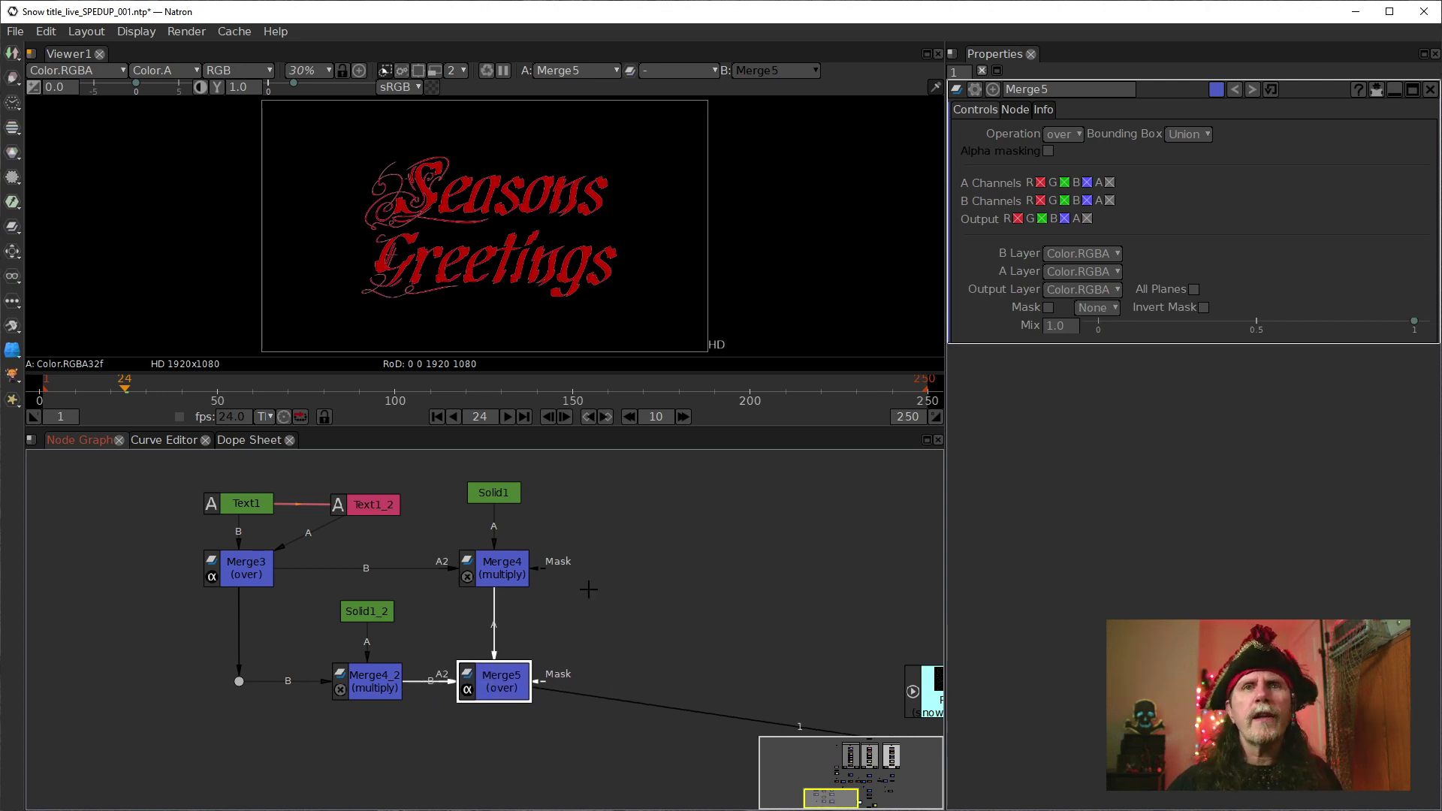
pyautogui.click(359, 683)
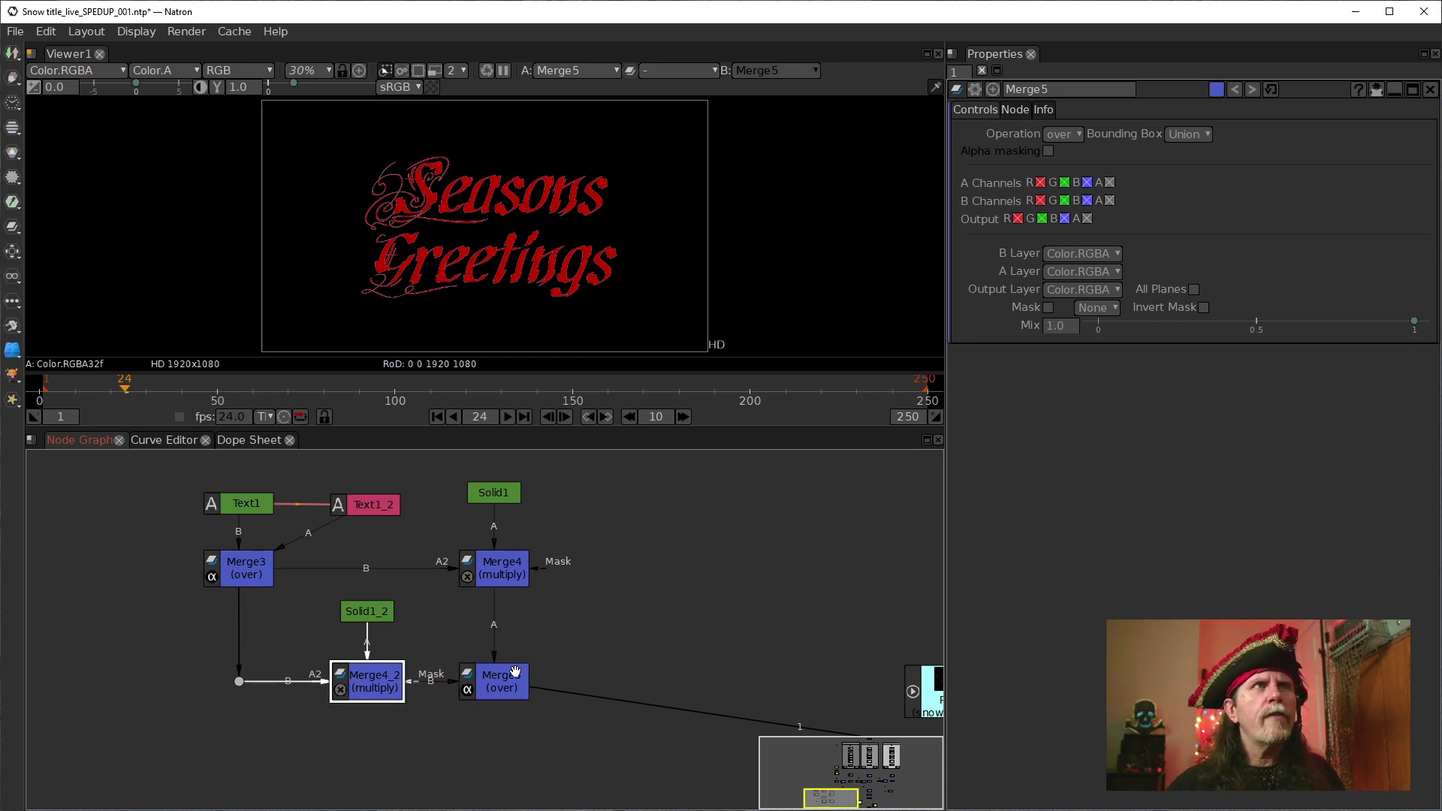
pyautogui.click(498, 689)
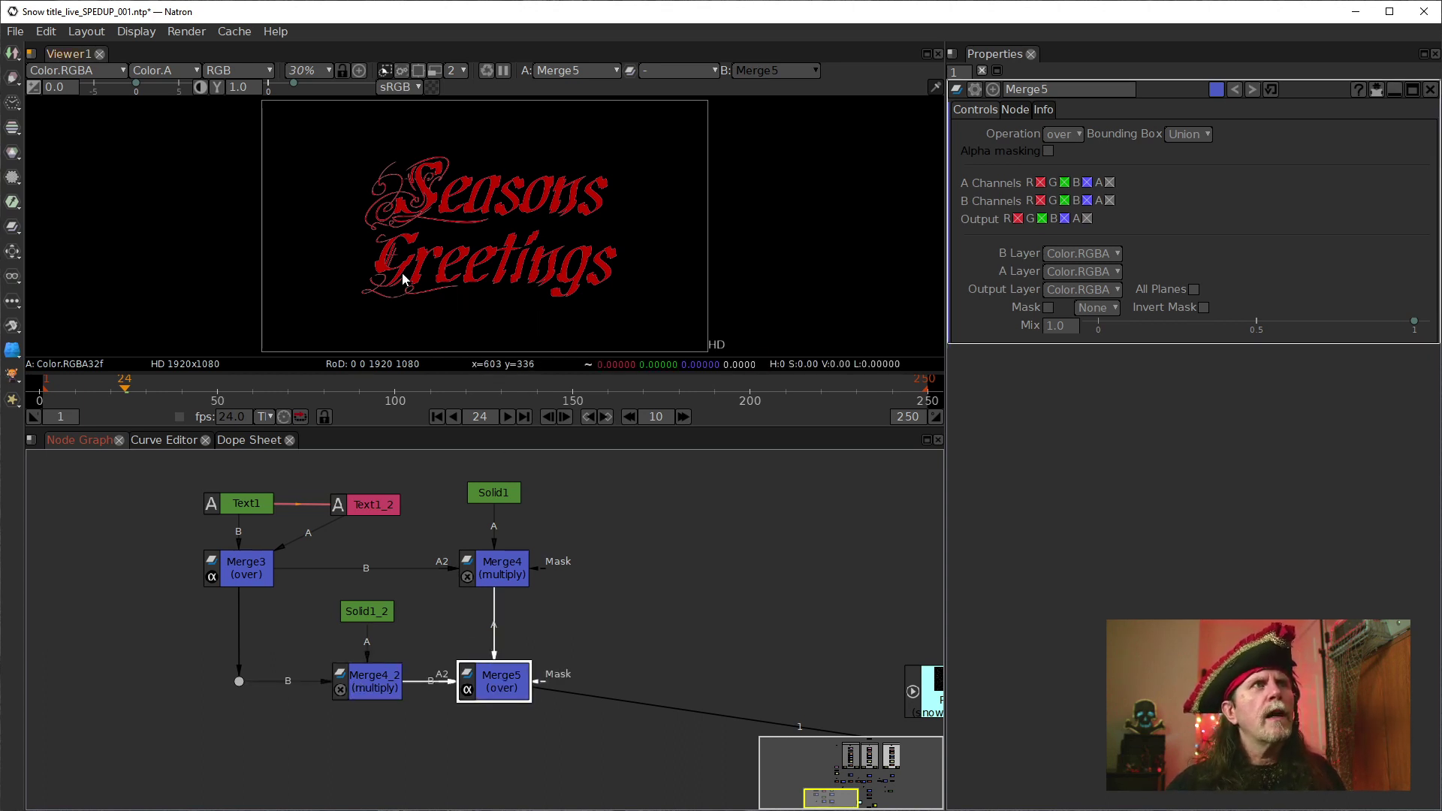
# Delete the dot on the connection between Merge3 and Merge4_2
pyautogui.scroll(5, 412, 277)
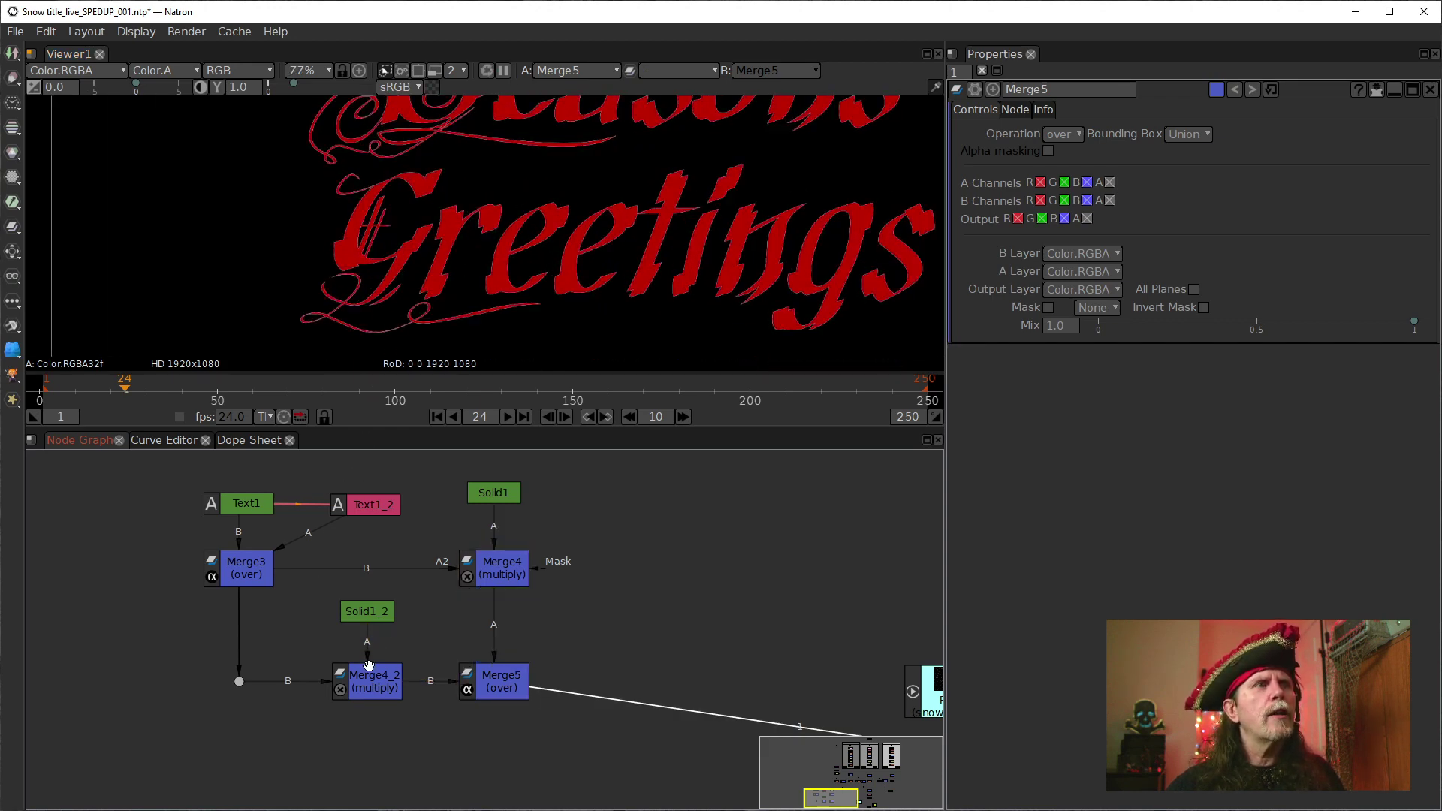
pyautogui.click(368, 617)
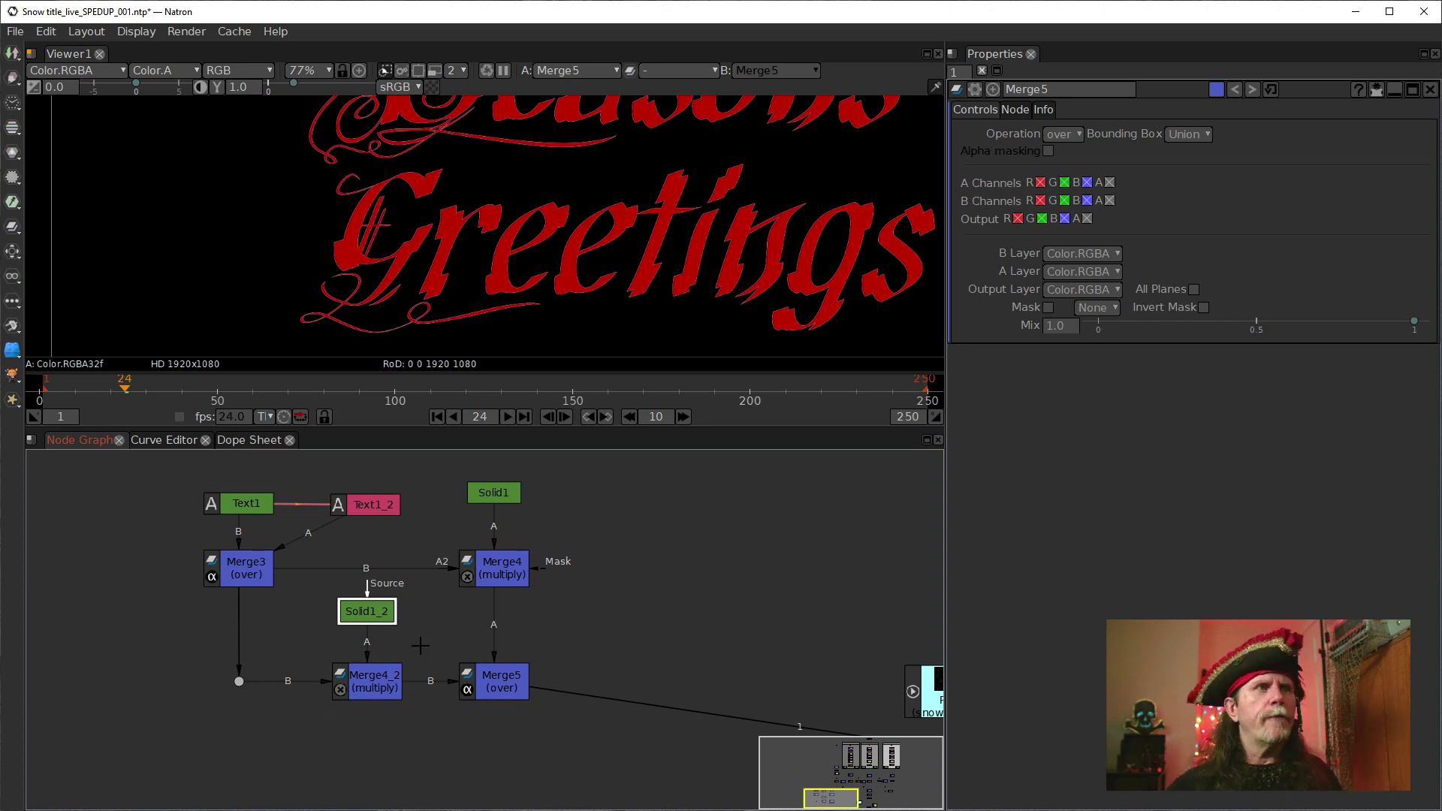
pyautogui.click(239, 682)
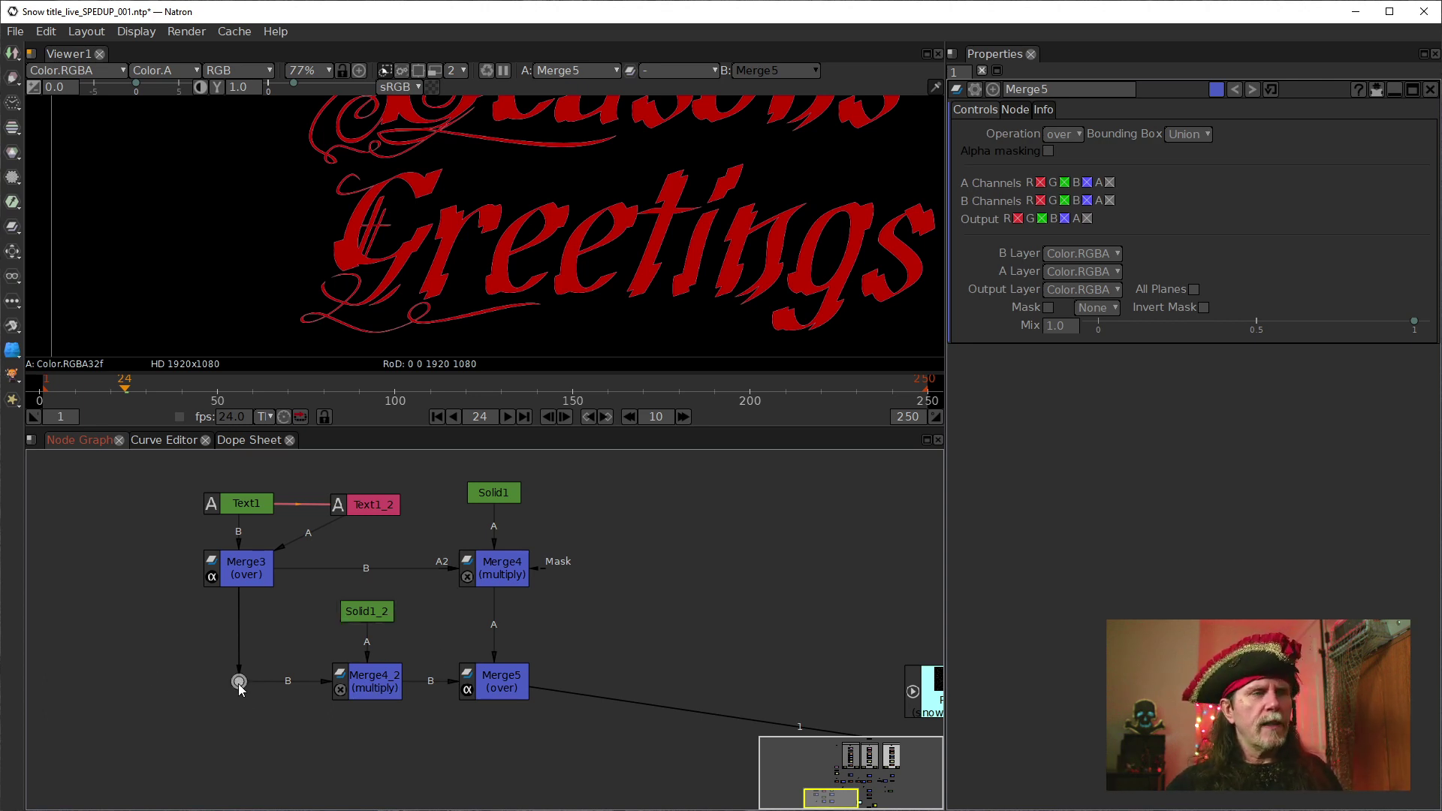
pyautogui.press('Delete')
# Insert a Dilate node between Merge3 and Merge4_2, placing it below Merge3 and level with Merge4_2
pyautogui.click(244, 568)
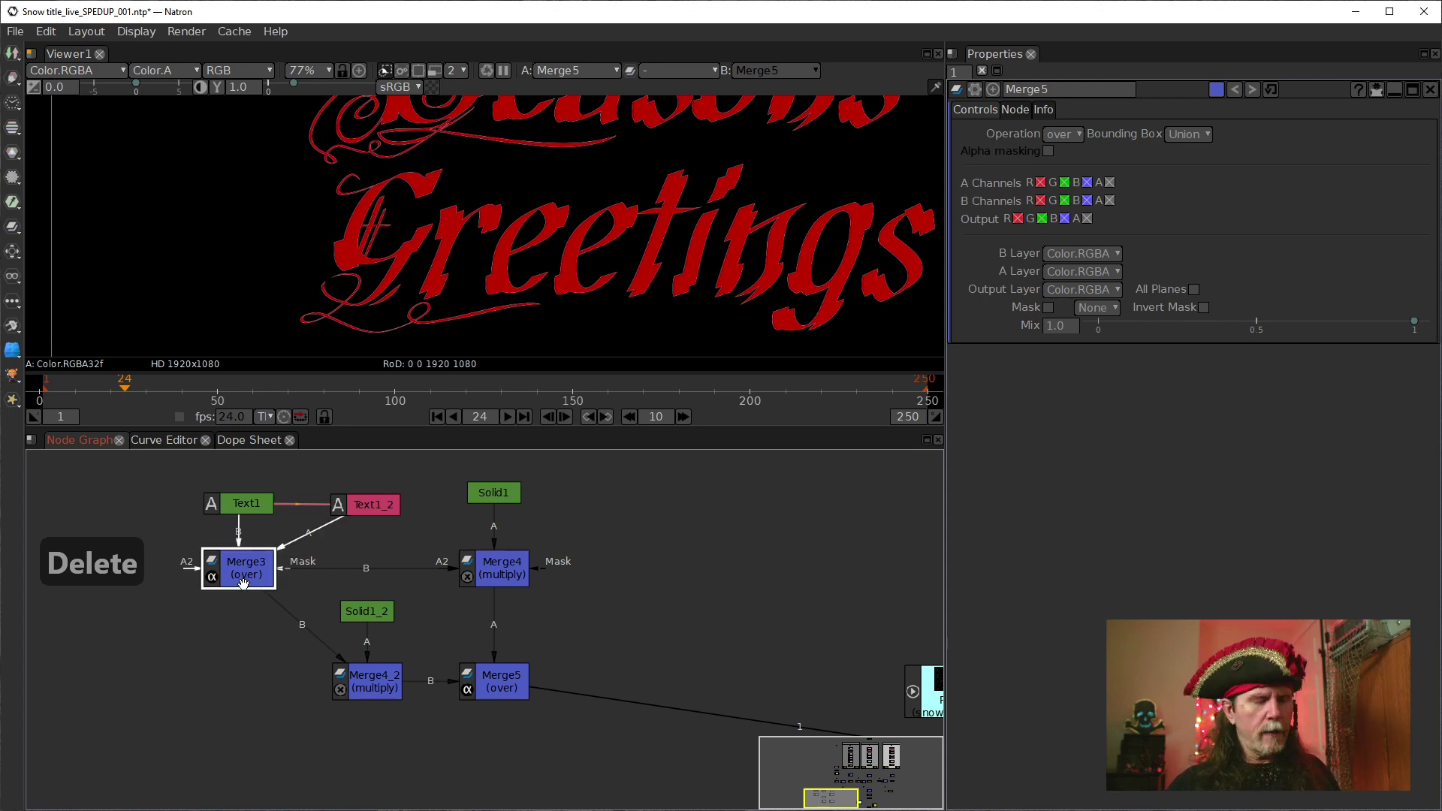
pyautogui.press('Tab')
pyautogui.write('Solid')
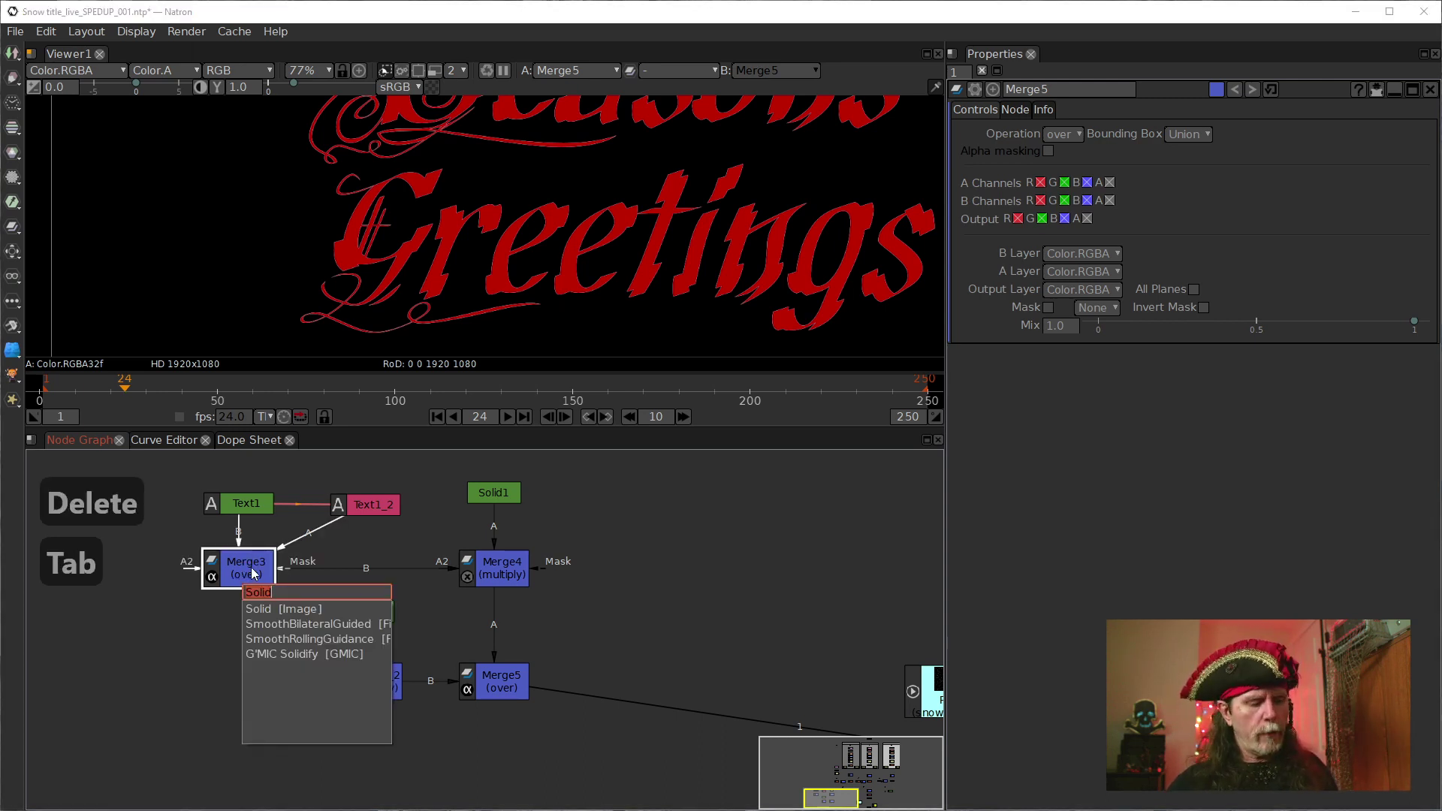
pyautogui.write('di')
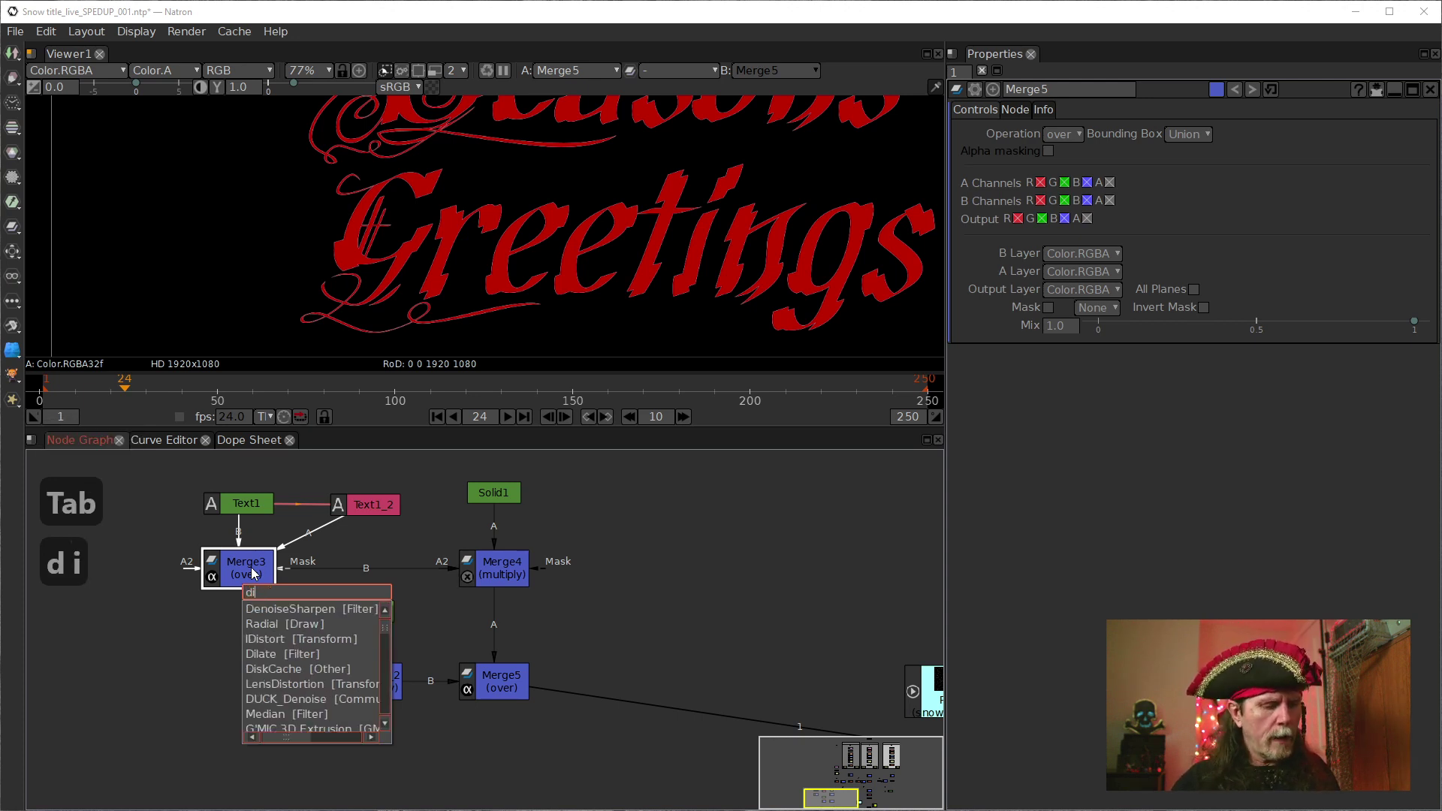
pyautogui.write('a')
pyautogui.press('Down')
pyautogui.press('Down')
pyautogui.press('Down')
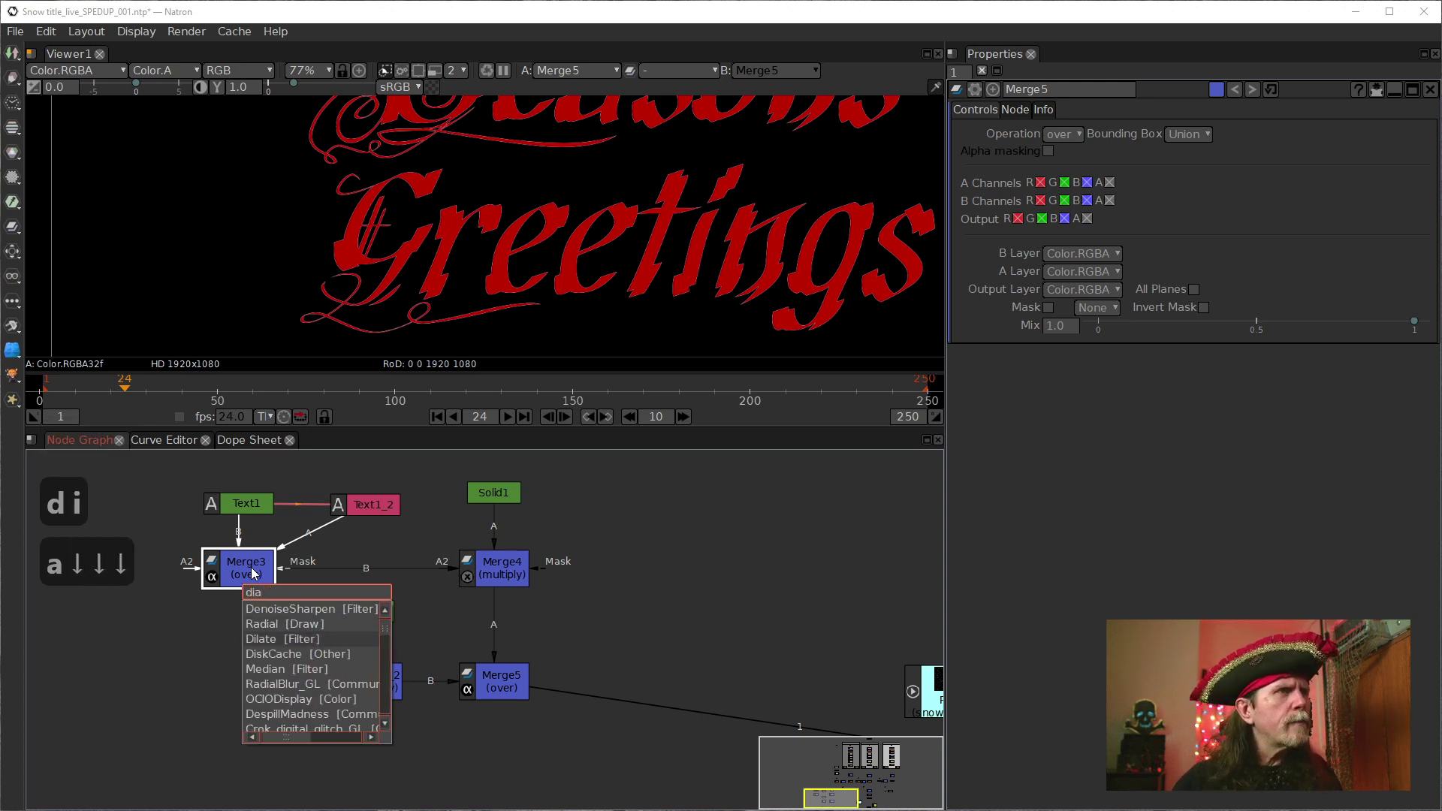
pyautogui.press('Return')
pyautogui.moveTo(248, 611); pyautogui.dragTo(248, 631)
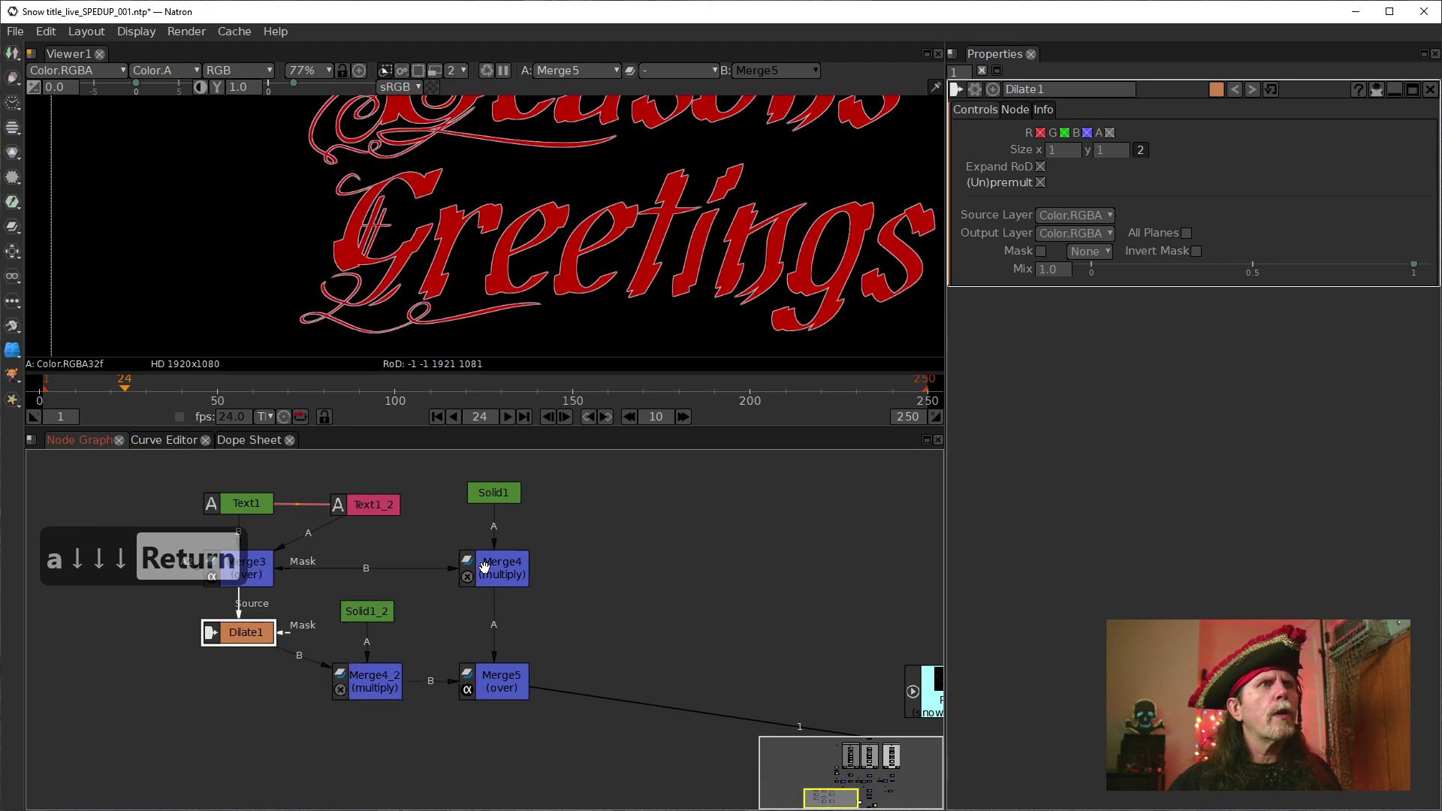
pyautogui.moveTo(244, 636); pyautogui.dragTo(245, 684)
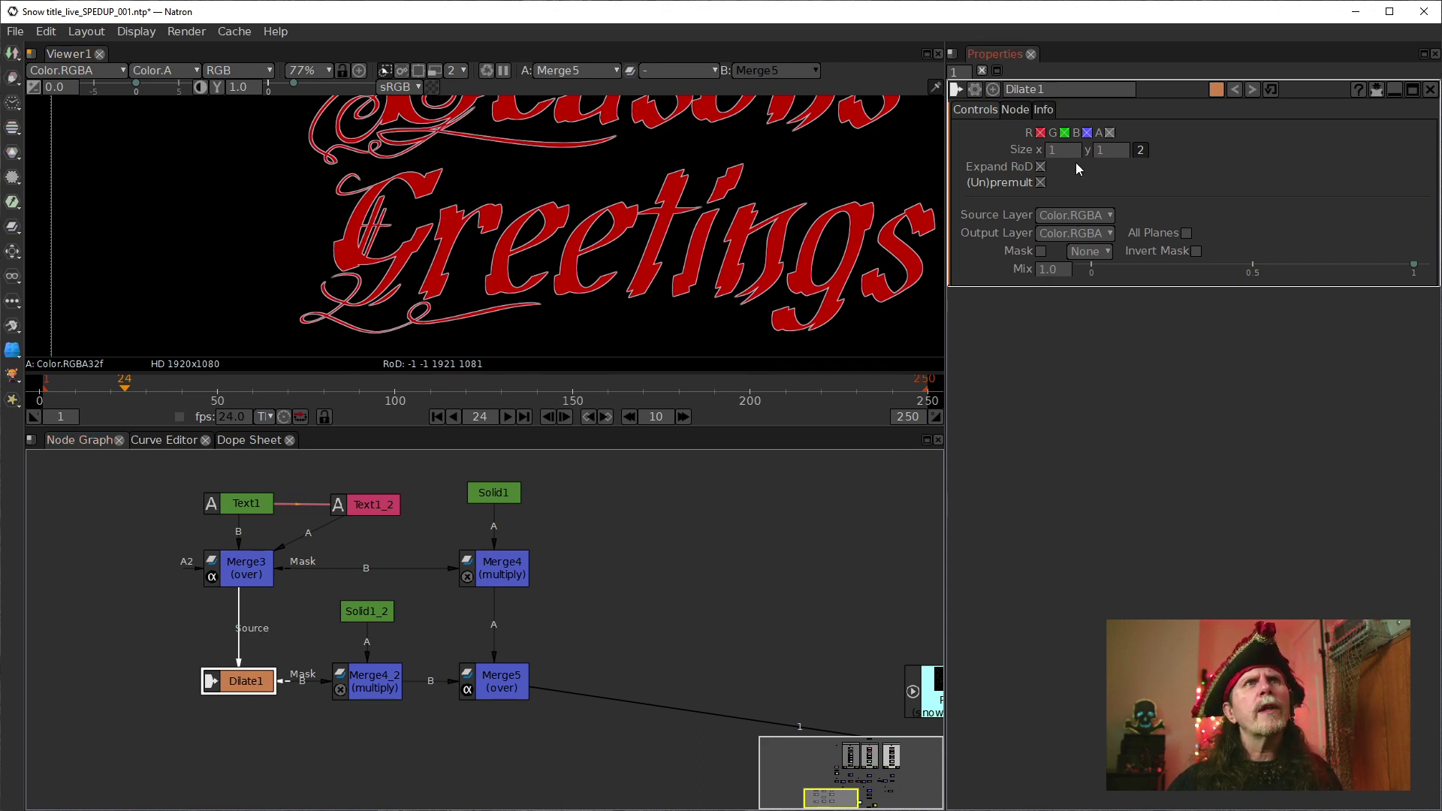
# Combine Dilate1's x and y sizes into one value, try 2, and settle on a size of 4
pyautogui.click(1140, 149)
pyautogui.click(1041, 151)
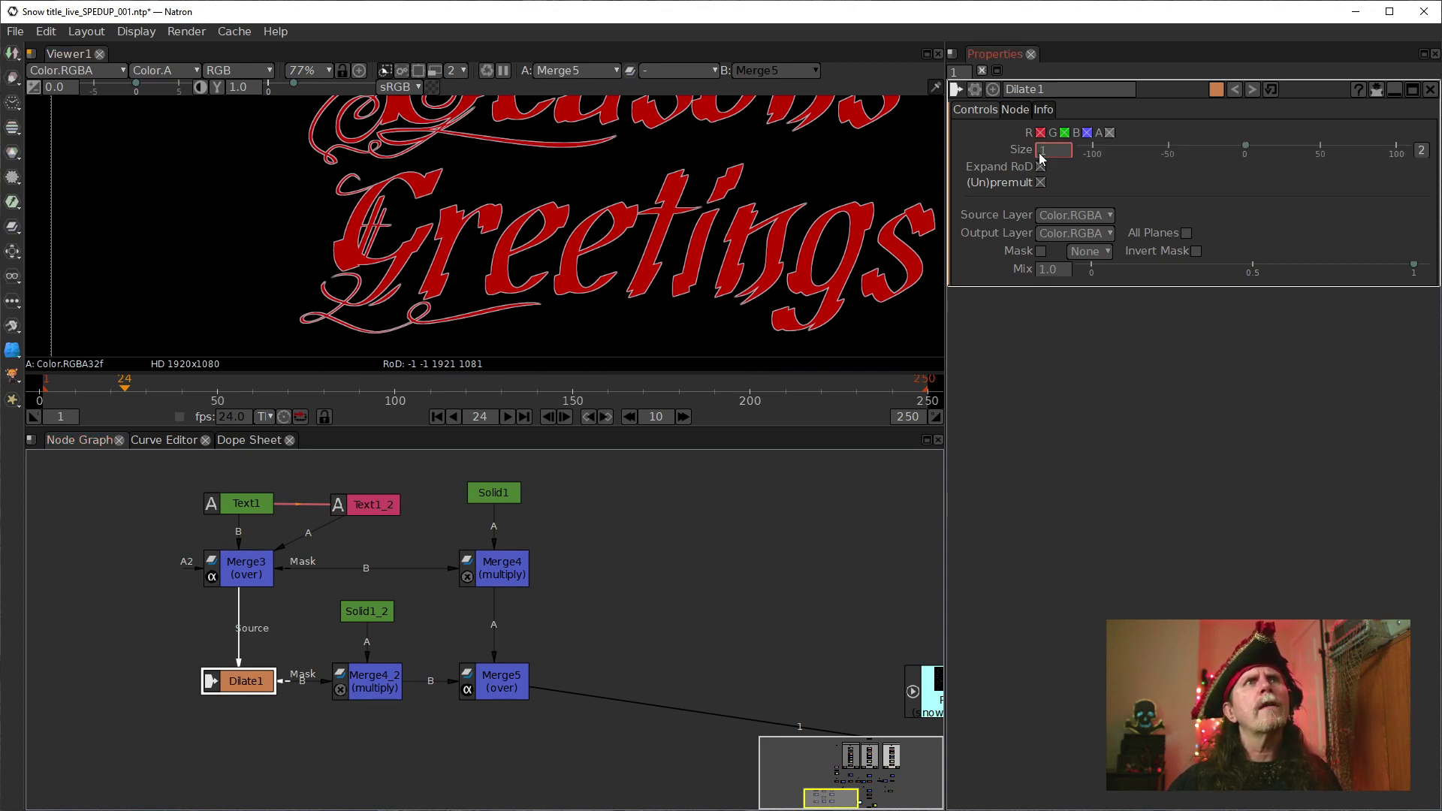
pyautogui.write('2')
pyautogui.press('Return')
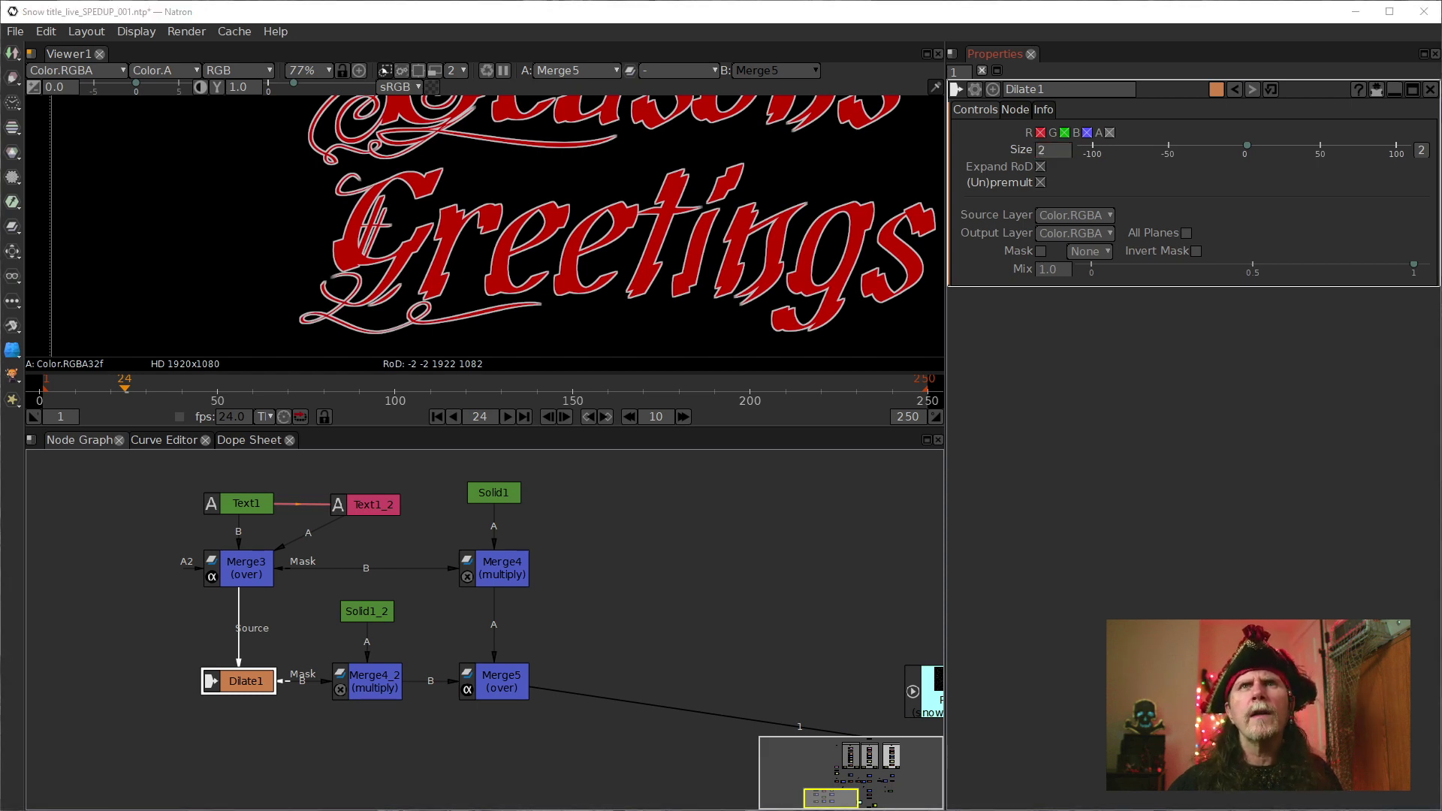
pyautogui.click(1045, 151)
pyautogui.write('4')
pyautogui.press('Return')
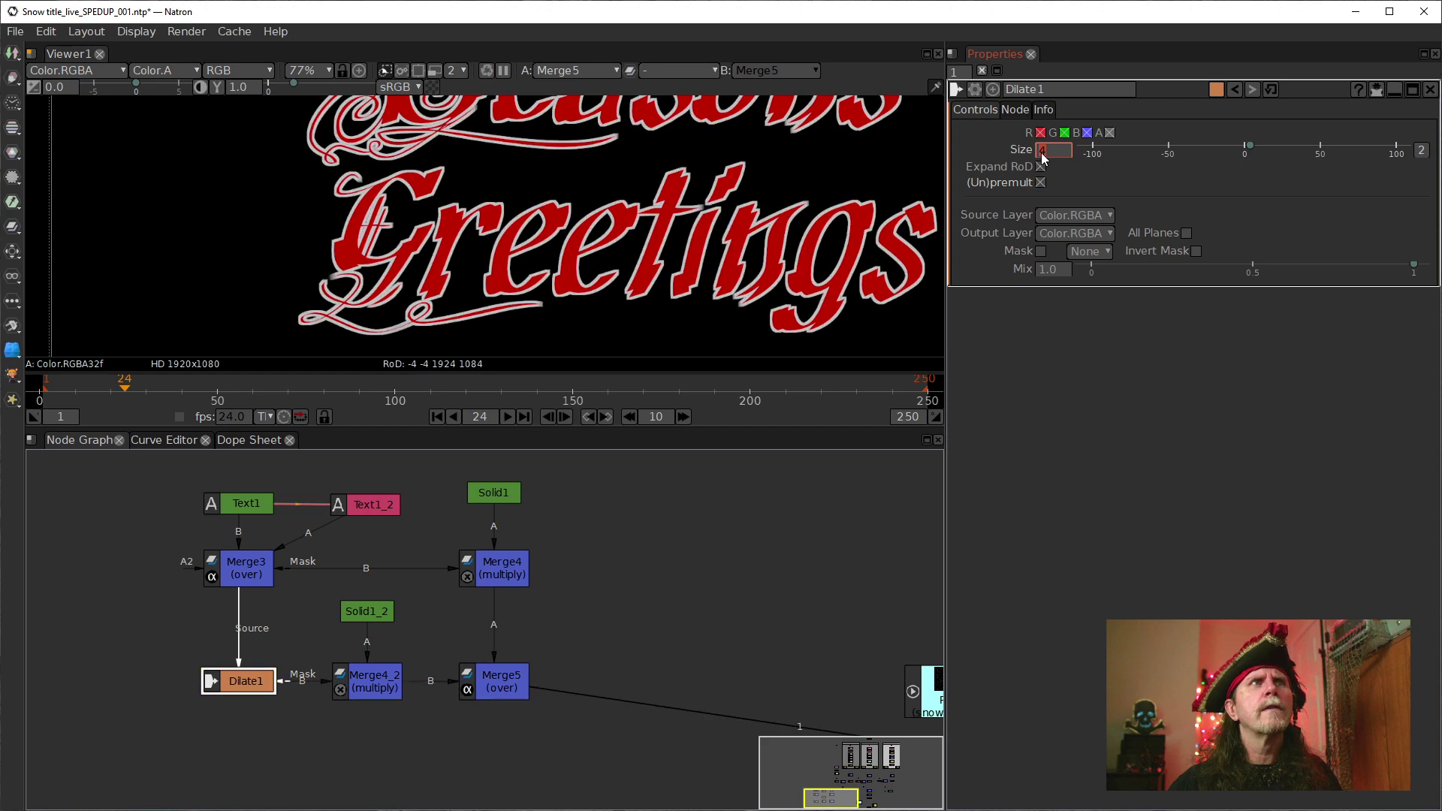
# Examine the text outline in the viewer, comparing the dilated gray Merge4_2 output with the combined Merge5 output
pyautogui.scroll(-4, 399, 316)
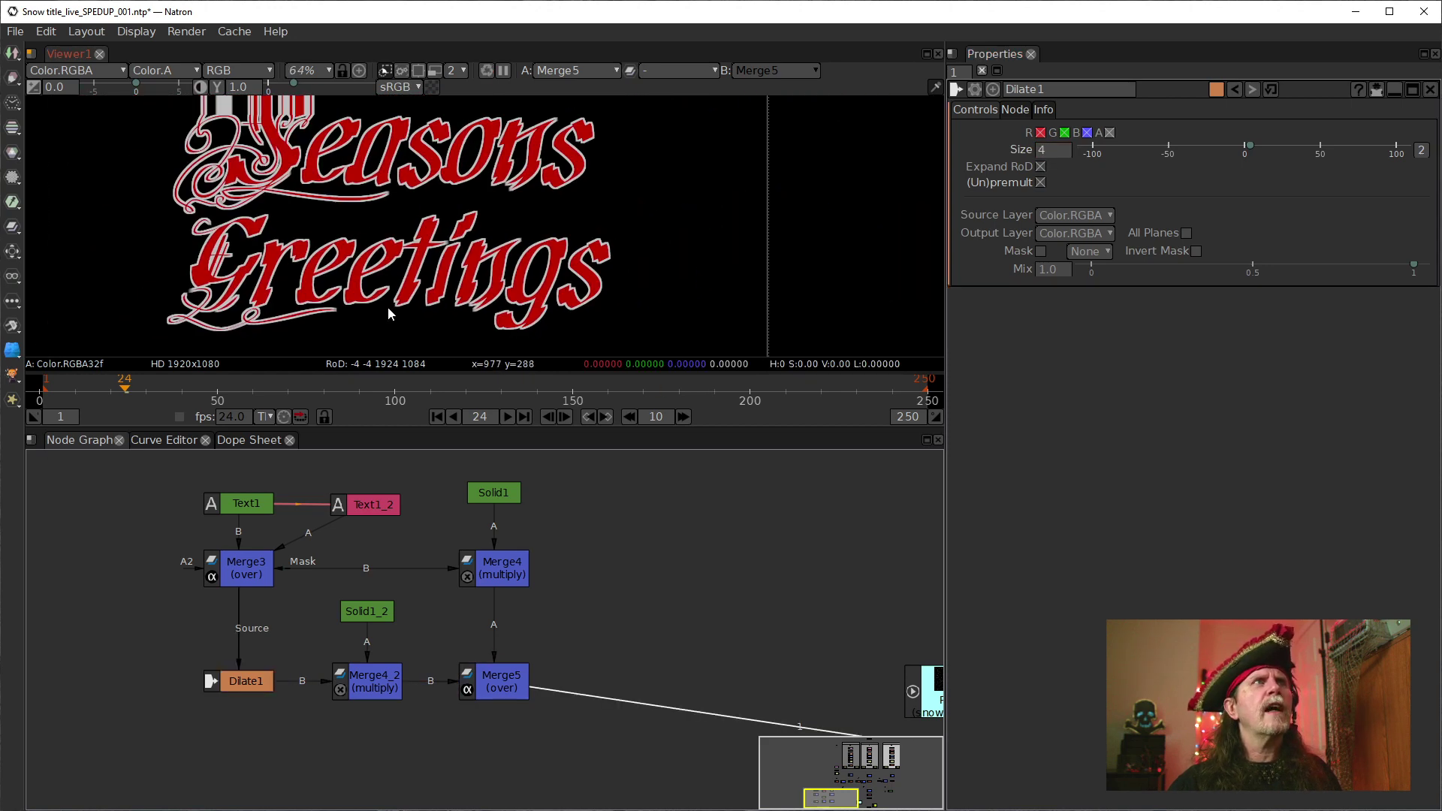
pyautogui.moveTo(389, 301); pyautogui.dragTo(513, 286)
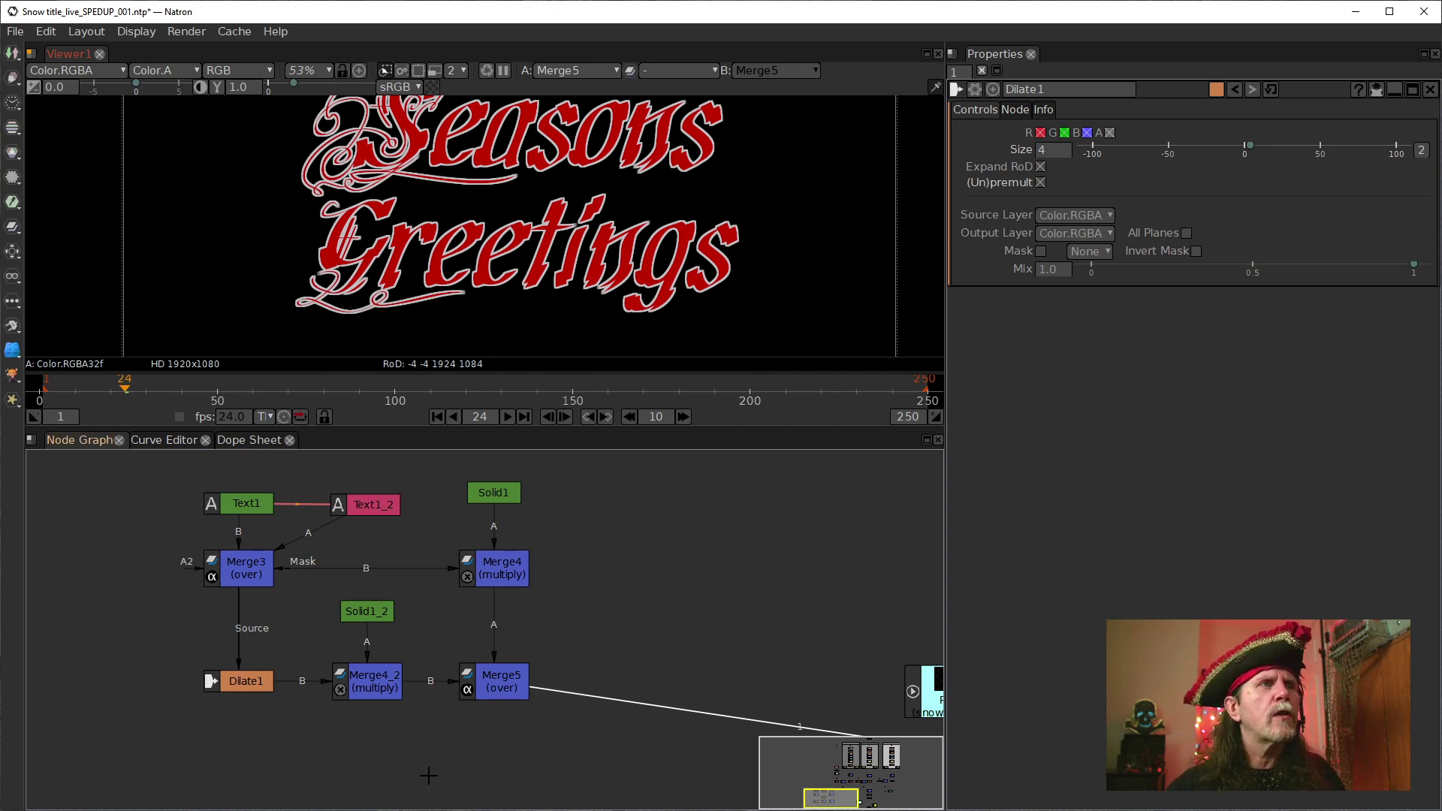
pyautogui.click(385, 690)
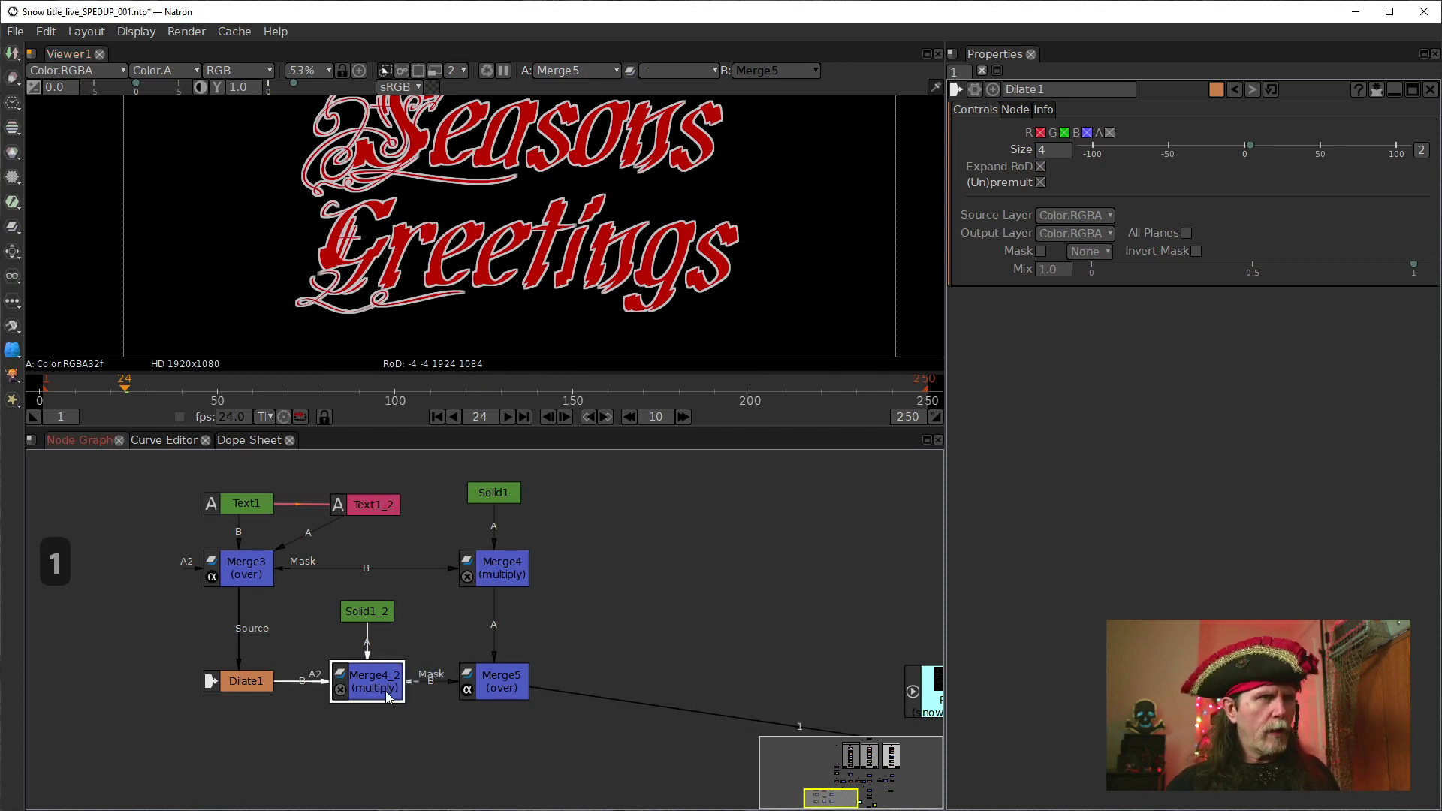
pyautogui.press('1')
pyautogui.click(502, 694)
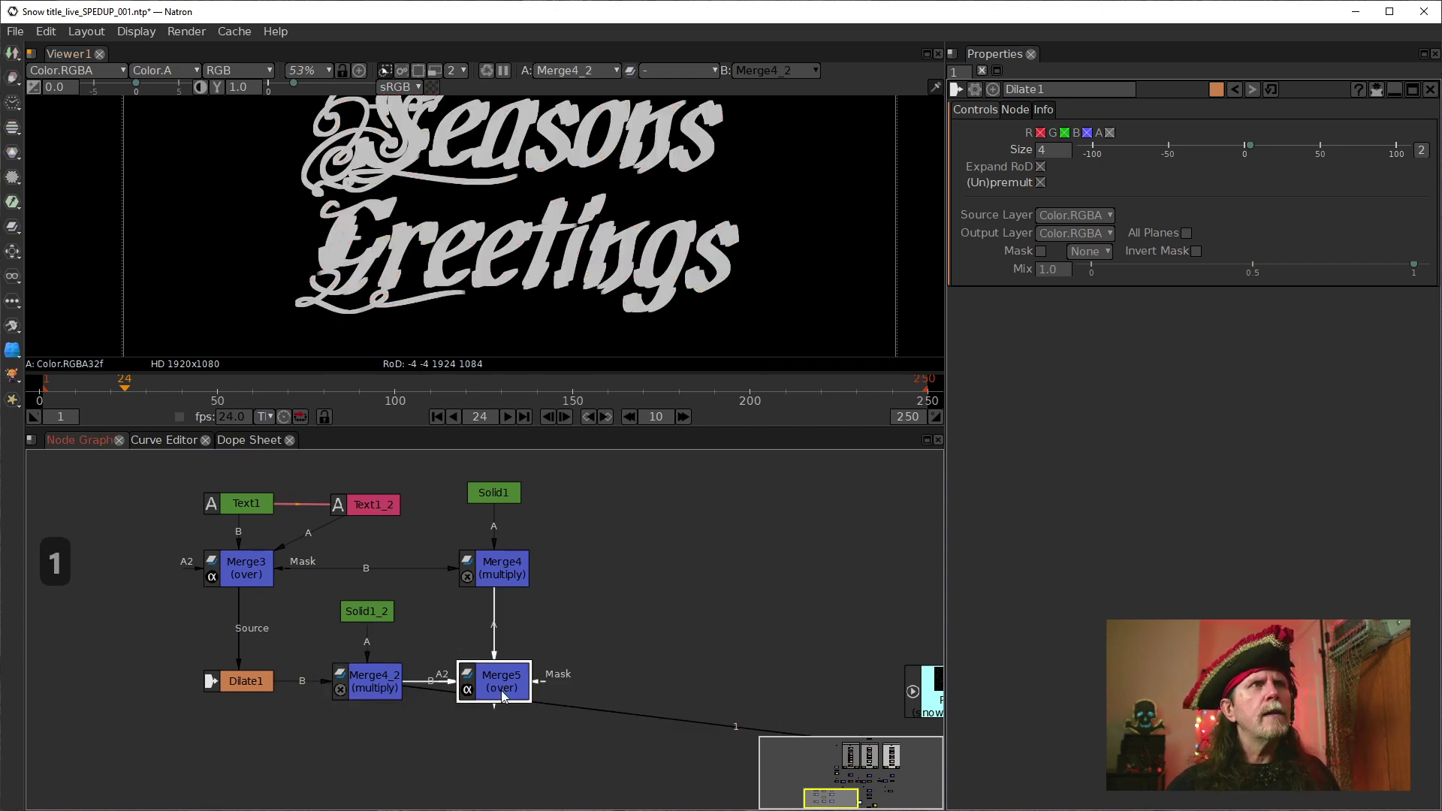
pyautogui.press('1')
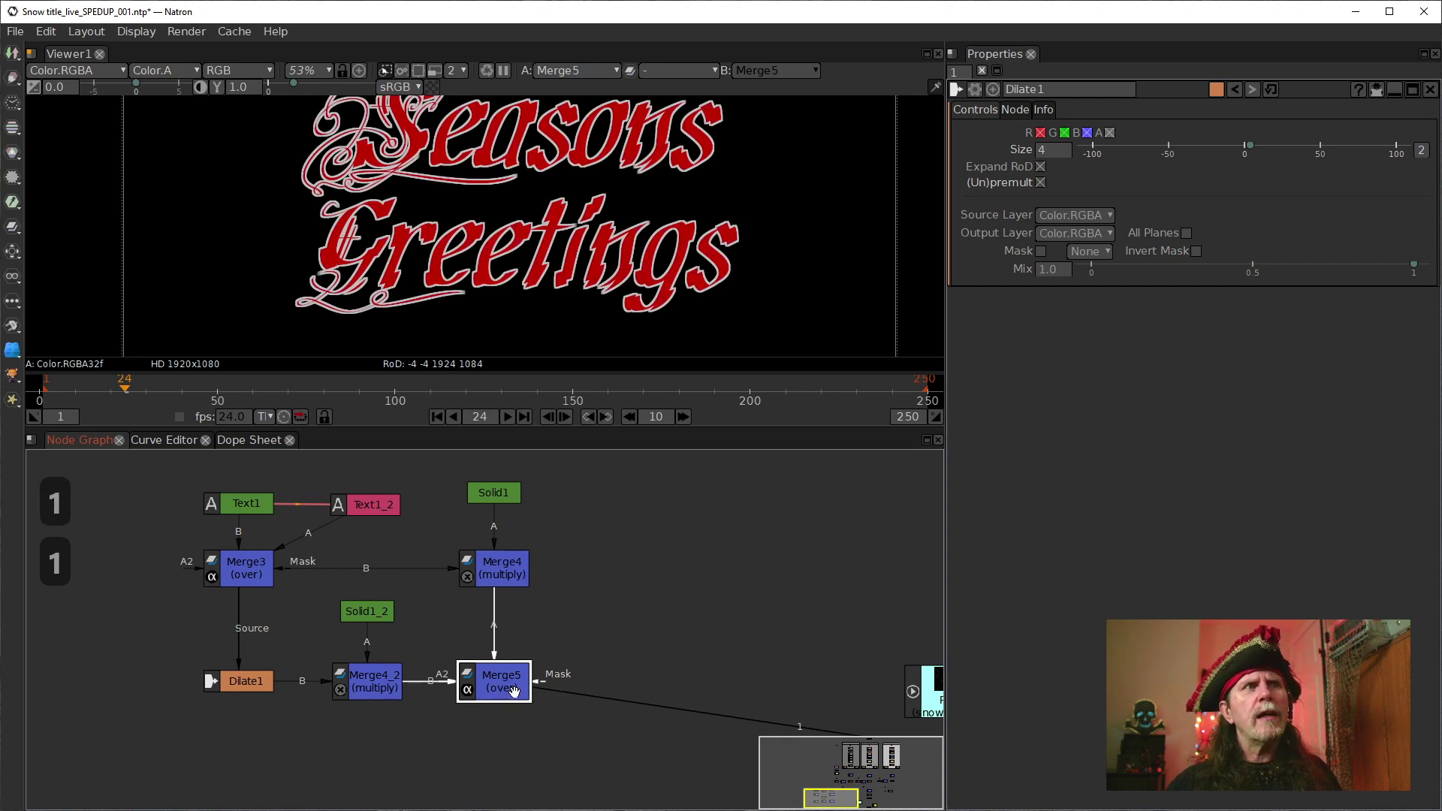
# Compare the plain red Merge4 text with the outlined Merge5 result in the viewer
pyautogui.click(503, 583)
pyautogui.click(517, 680)
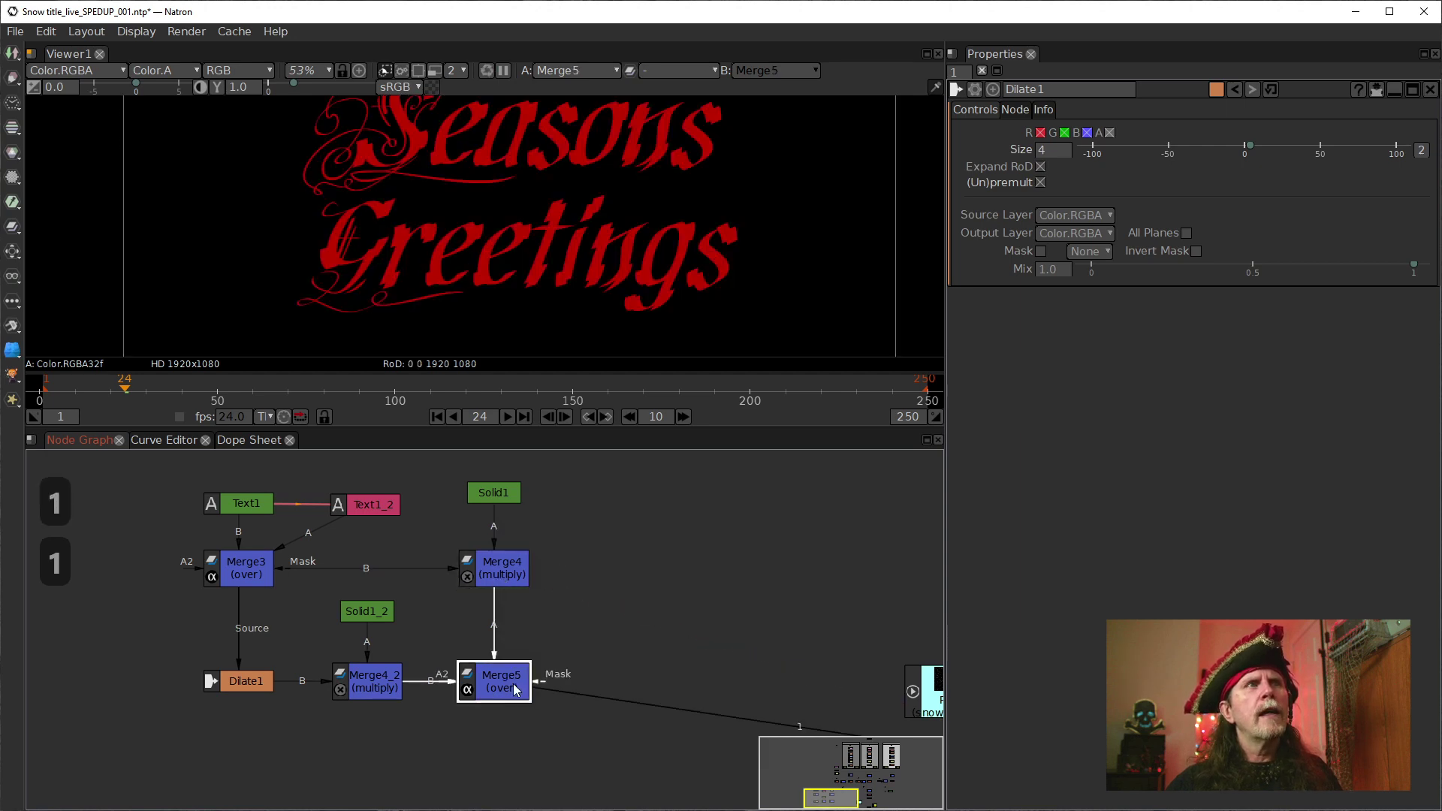
pyautogui.moveTo(558, 667); pyautogui.dragTo(588, 604)
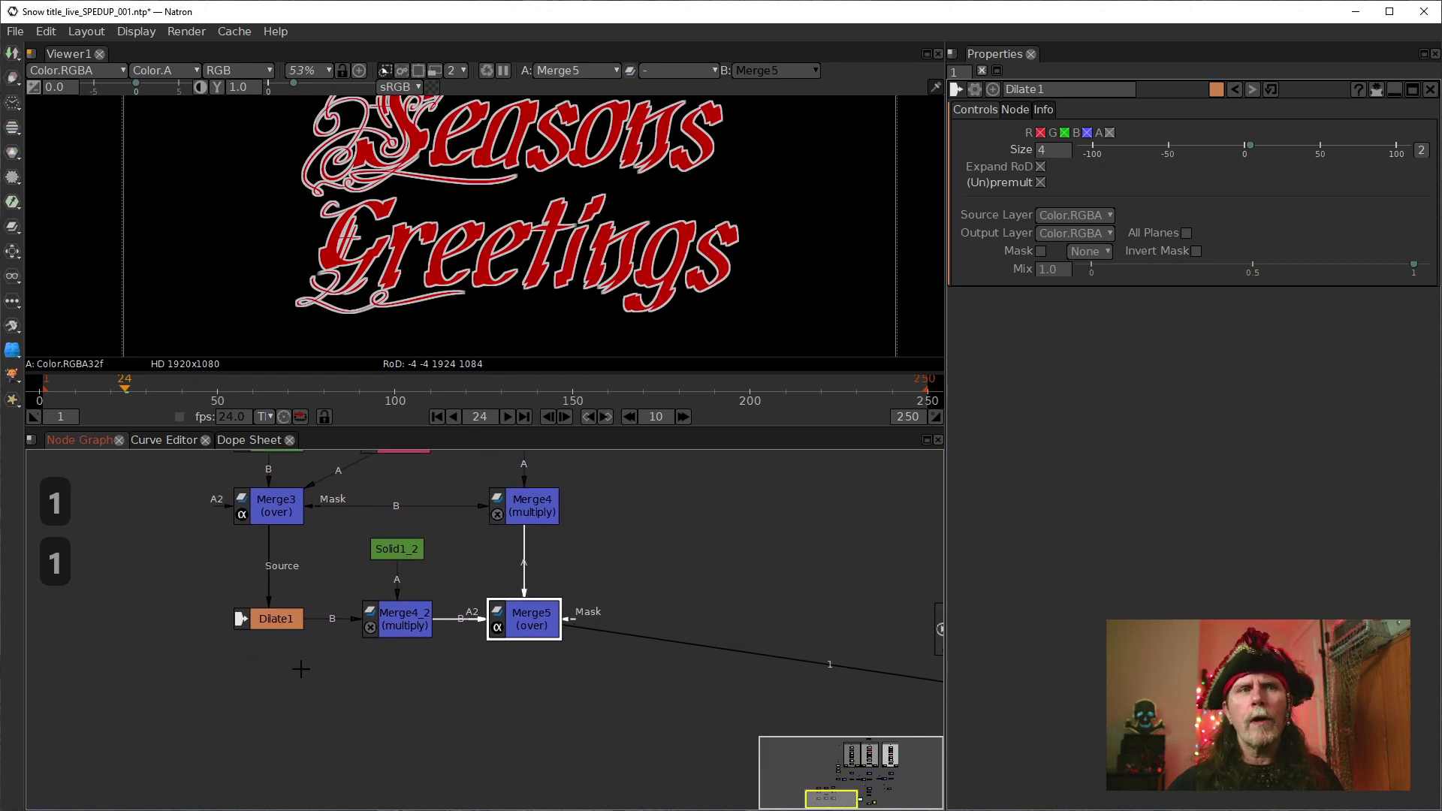
# View Dilate1's output and branch a dot off it, placed directly below the node
pyautogui.click(248, 622)
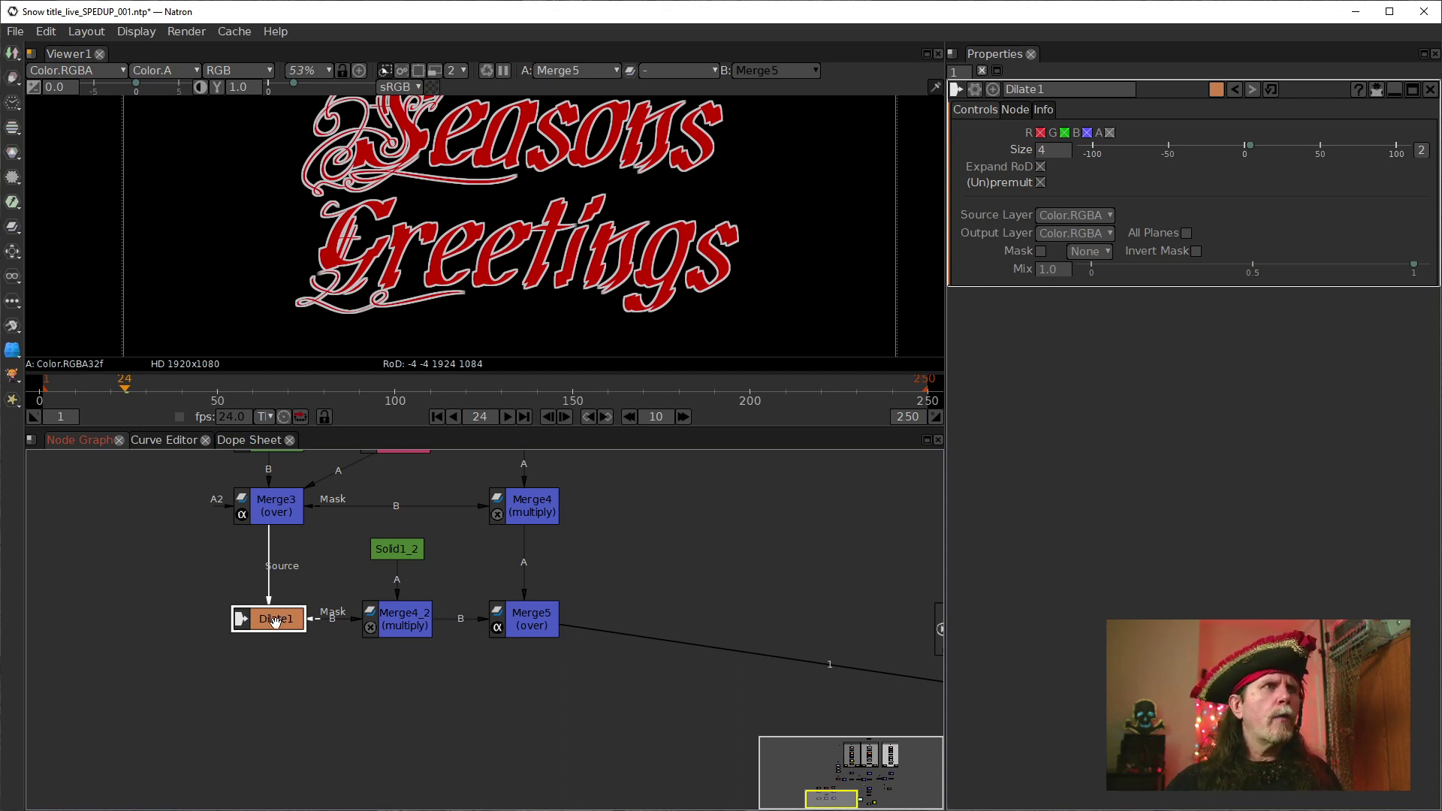
pyautogui.press('1')
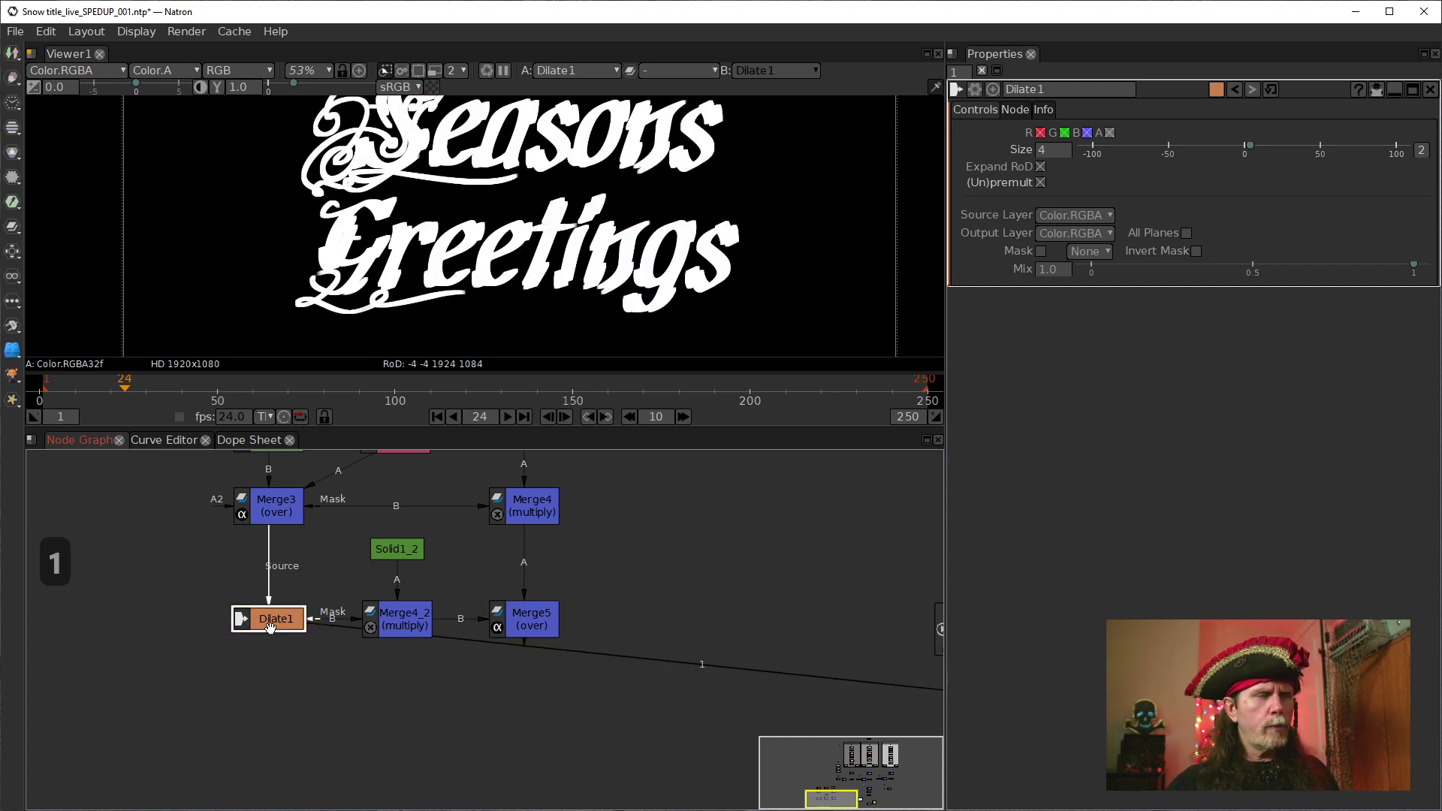
pyautogui.press('.')
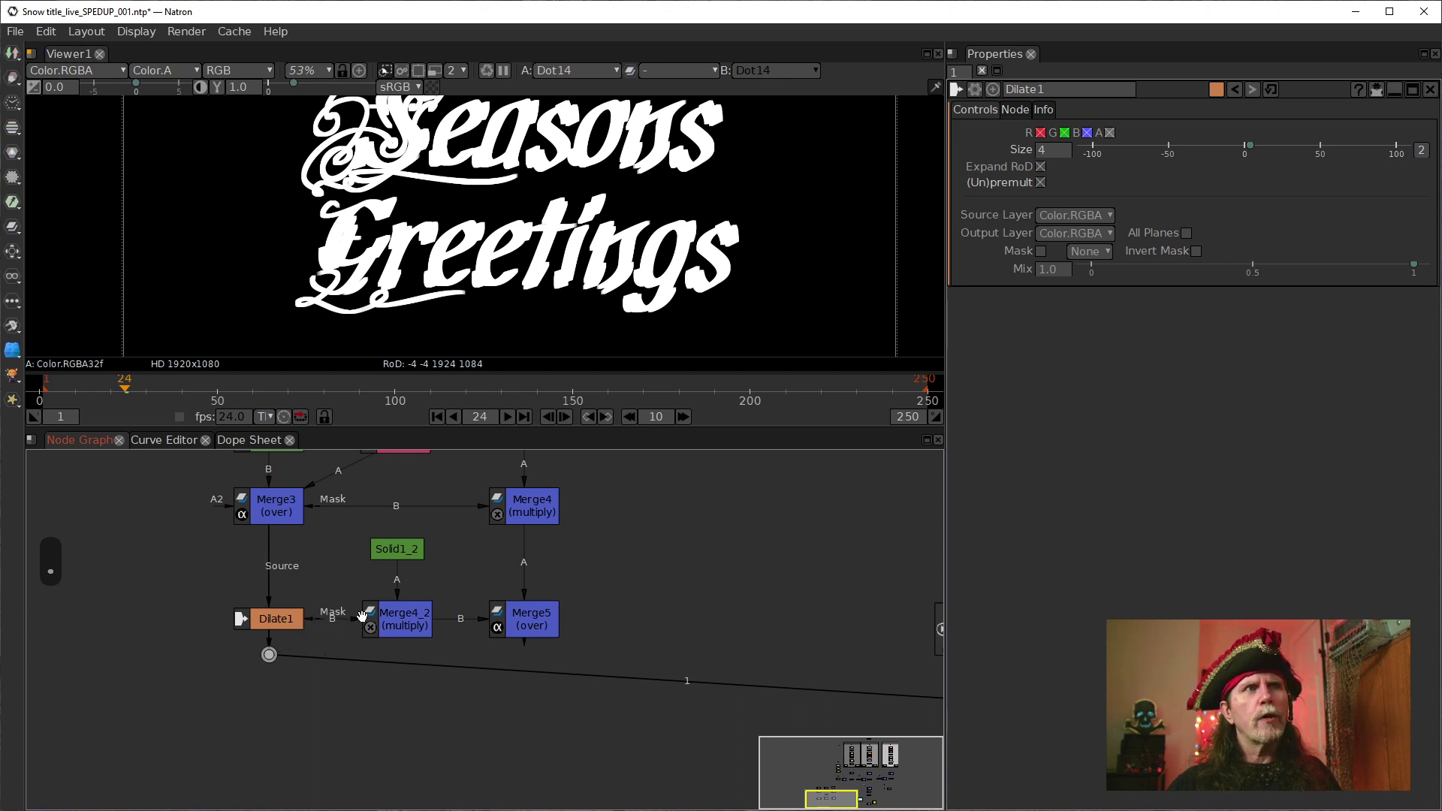
pyautogui.moveTo(269, 654); pyautogui.dragTo(269, 681)
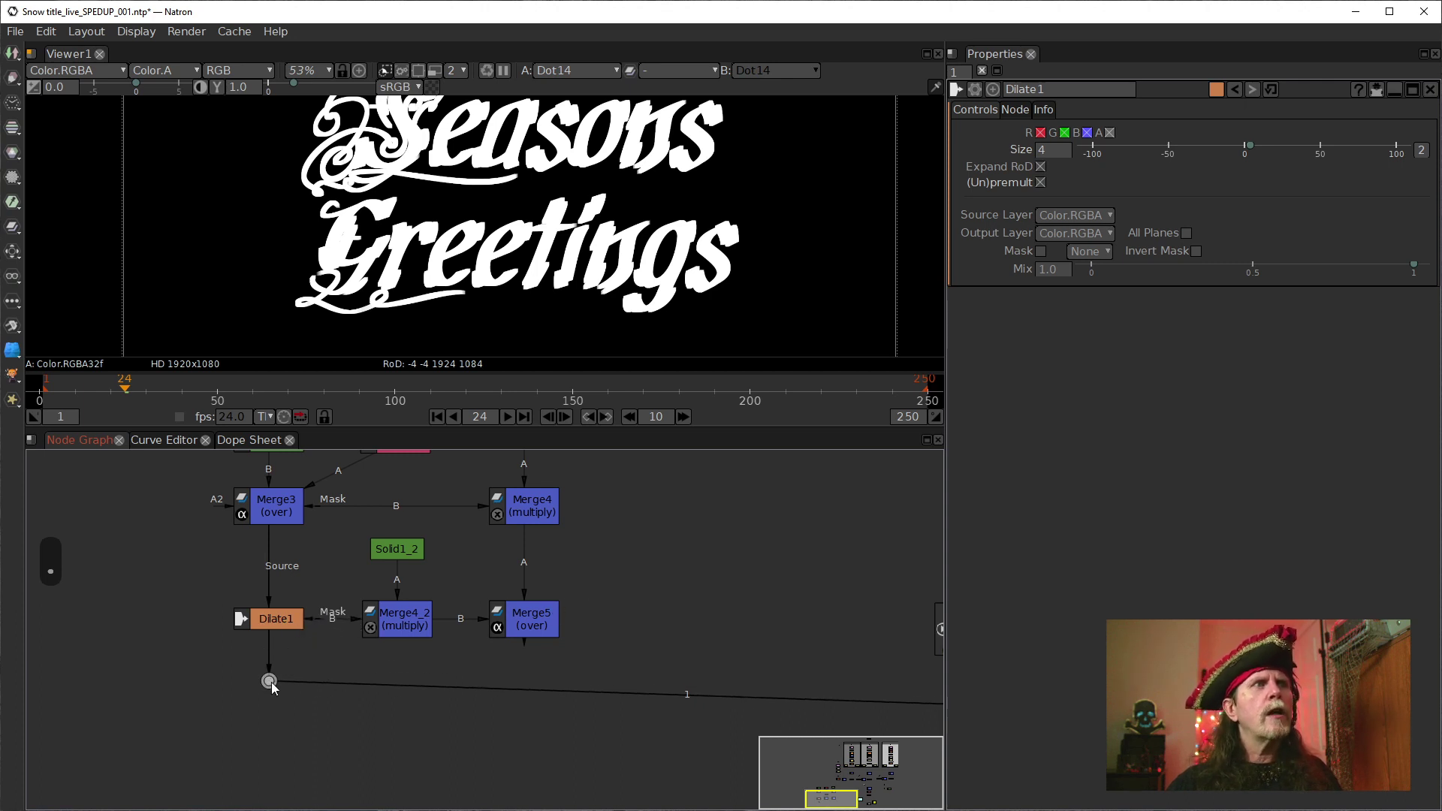
# Check the outlined Merge5 result in the viewer and inspect the Merge4_2 connections
pyautogui.click(540, 617)
pyautogui.press('1')
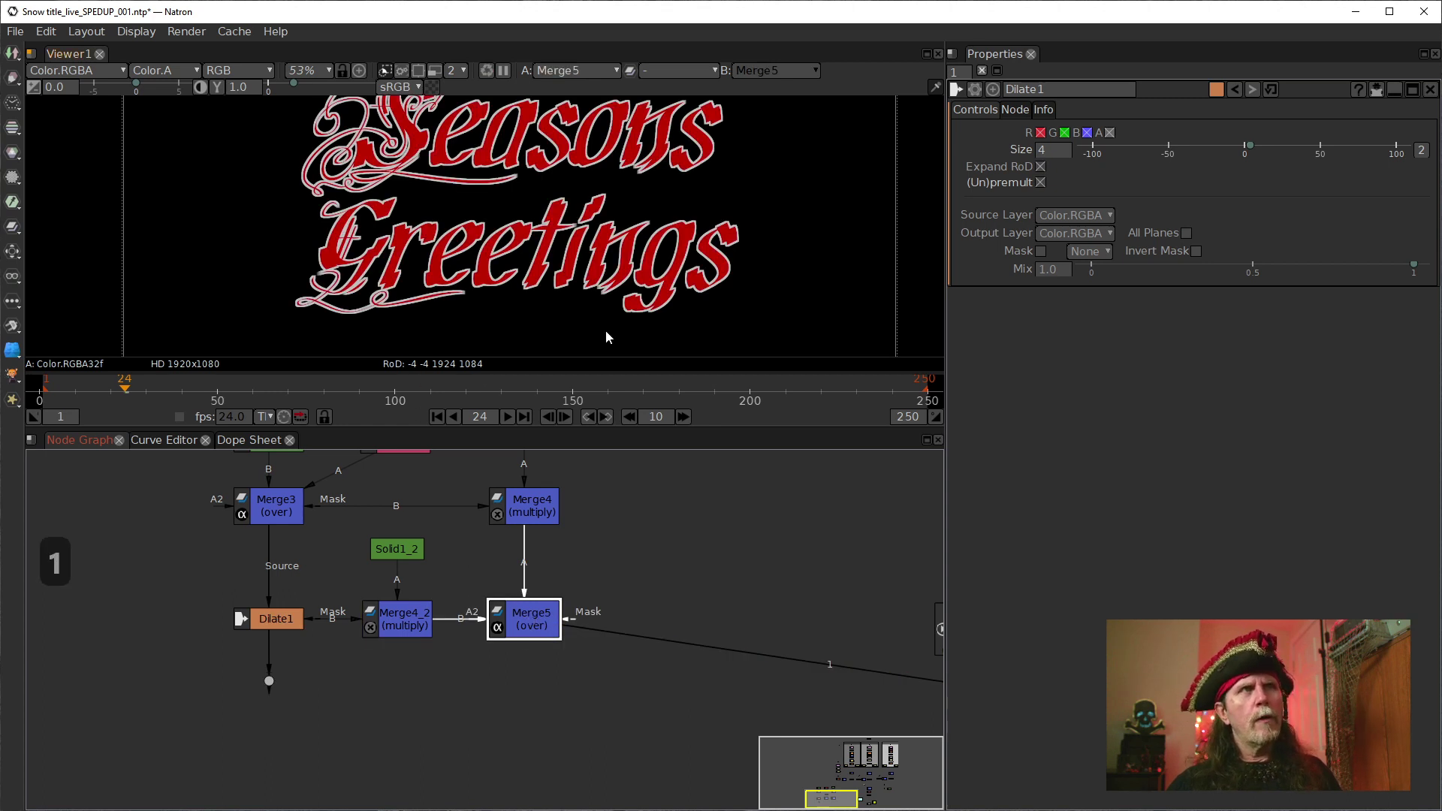
pyautogui.click(271, 680)
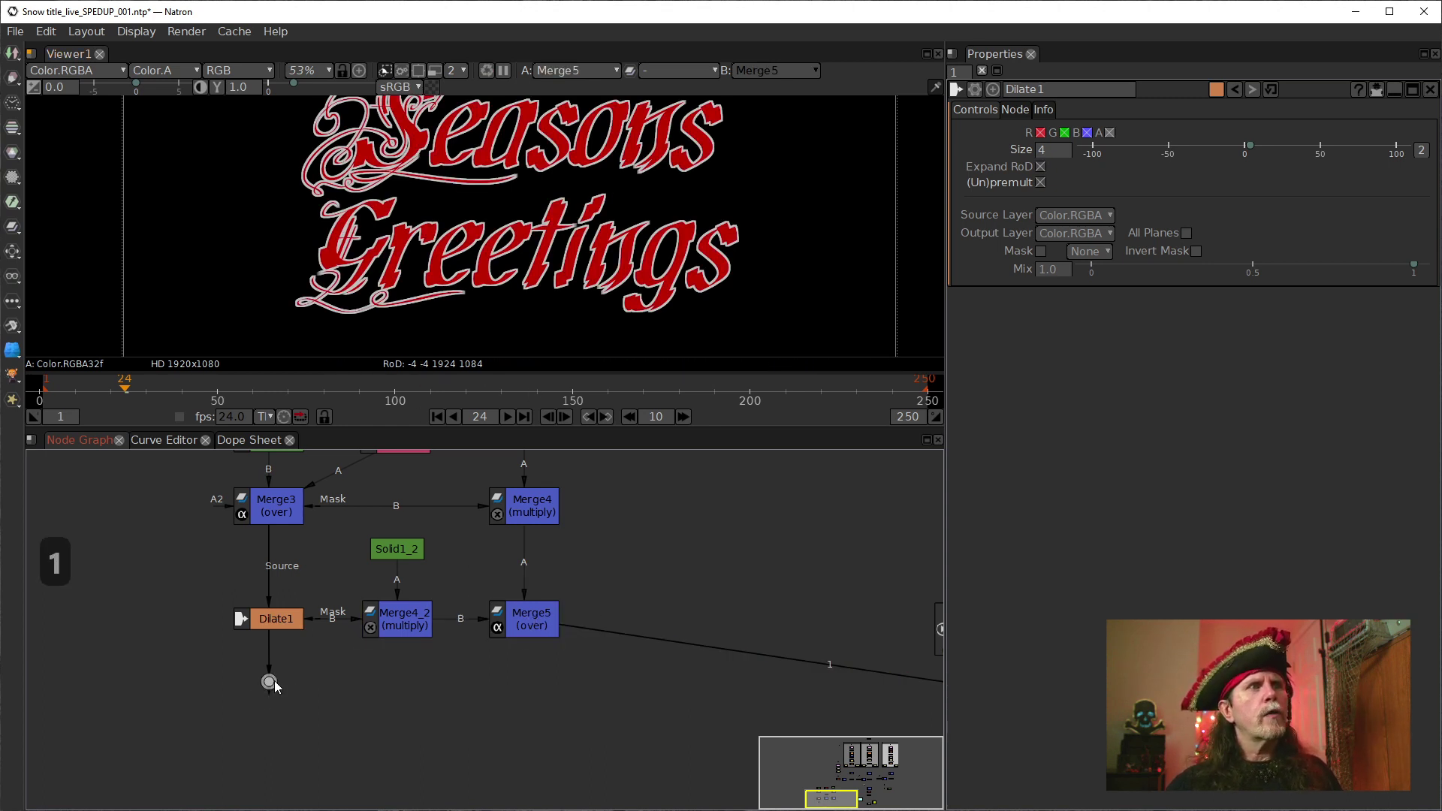
pyautogui.click(386, 618)
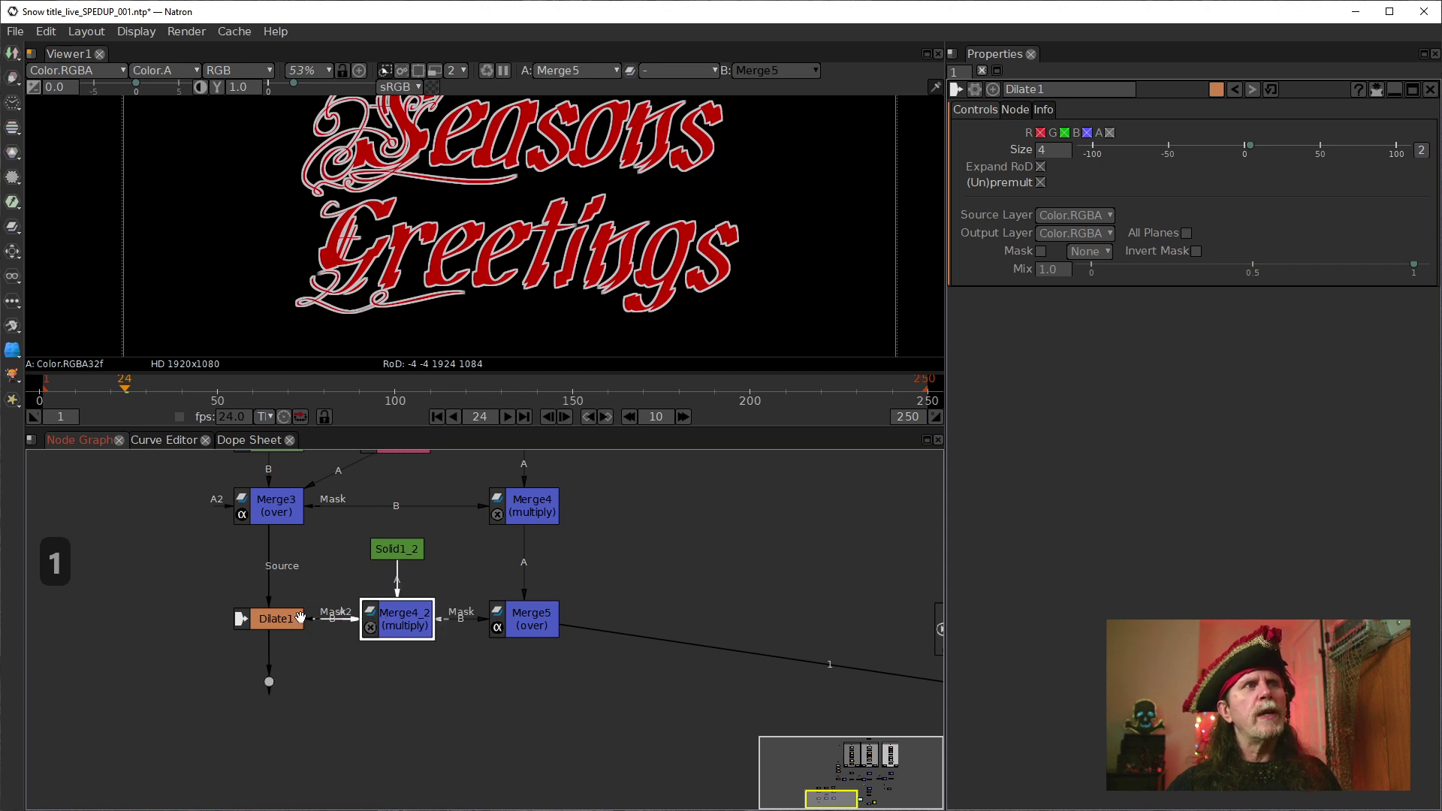
# Add an Erode node fed by the dot below Dilate1
pyautogui.click(269, 681)
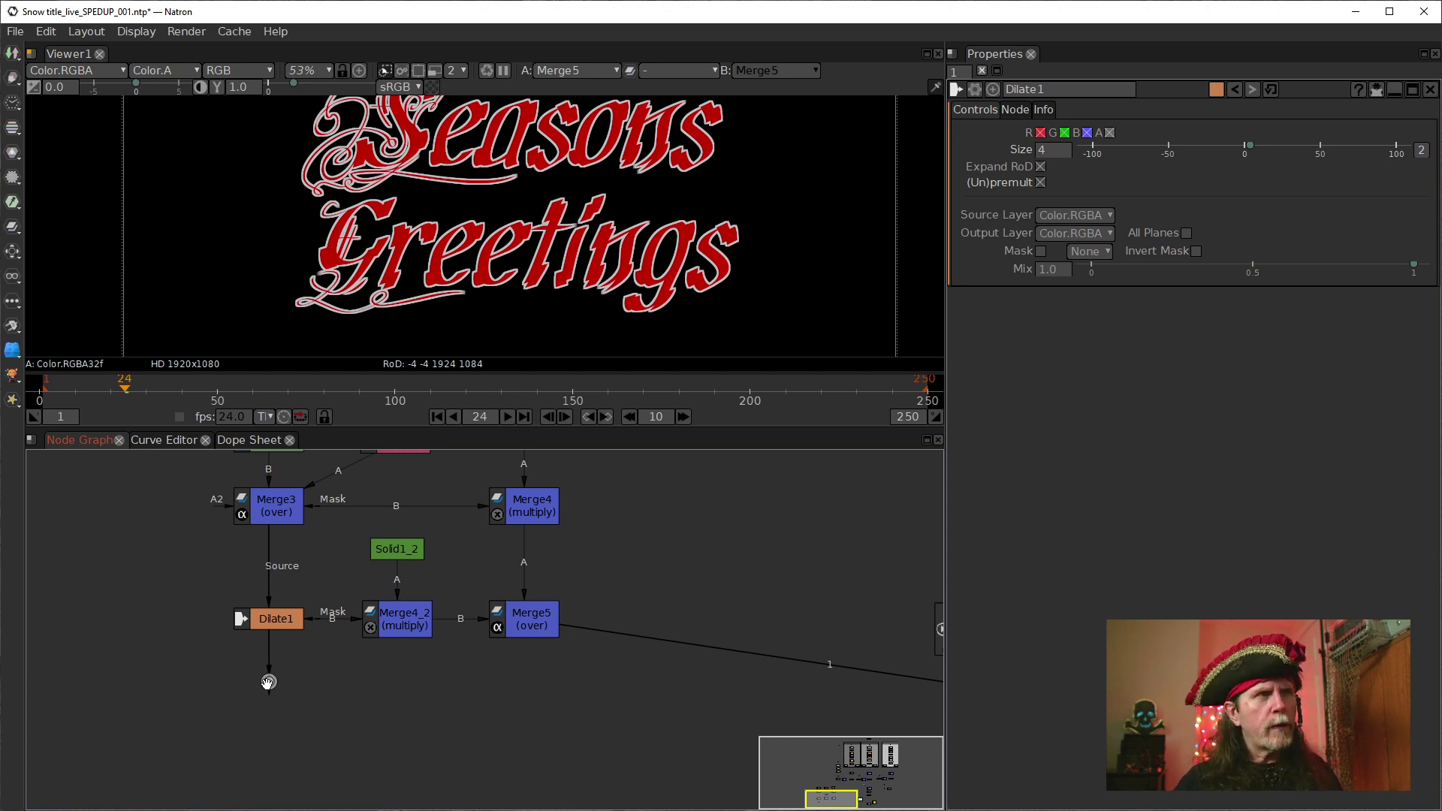
pyautogui.moveTo(372, 701); pyautogui.dragTo(397, 636)
pyautogui.press('Tab')
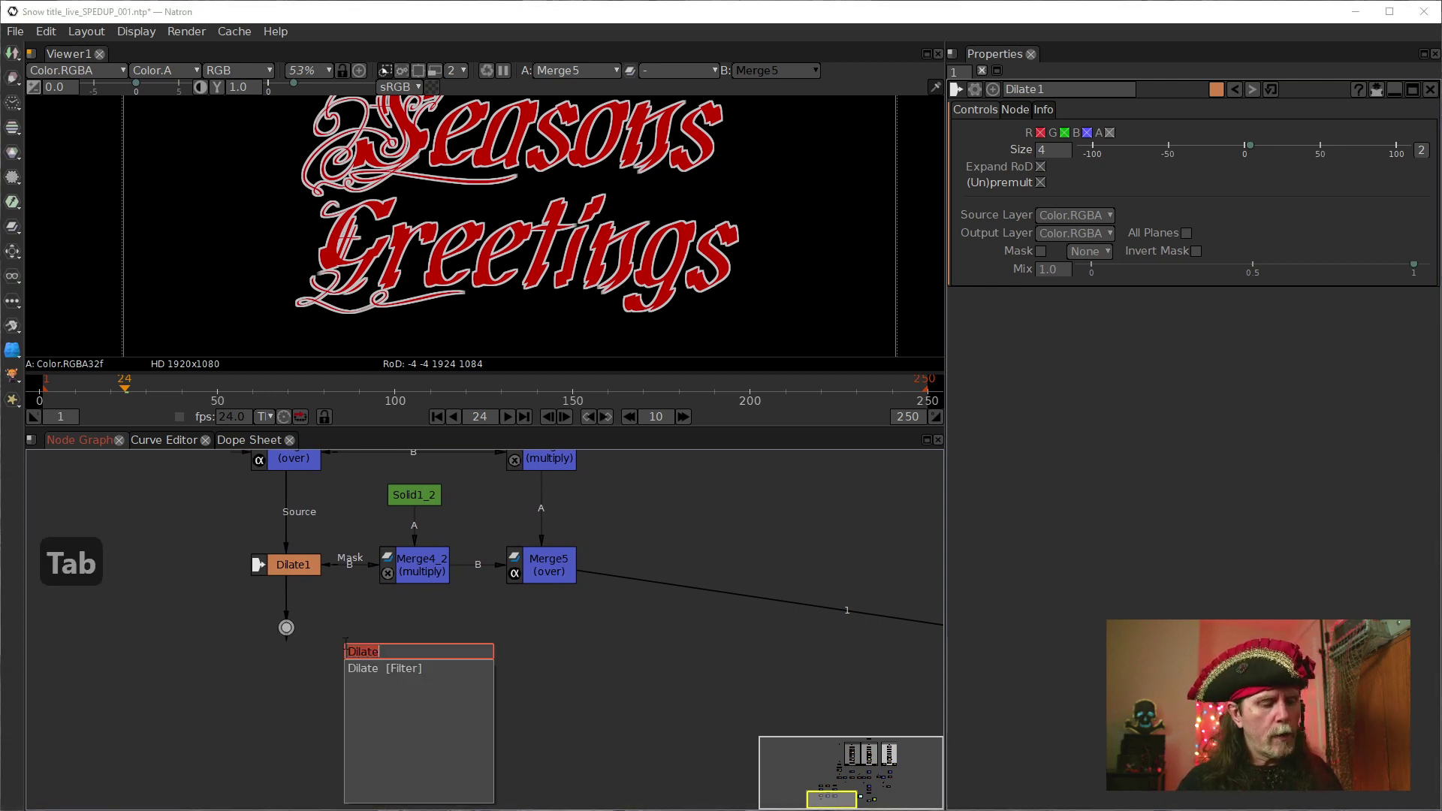
pyautogui.write('erod')
pyautogui.press('Down')
pyautogui.press('Down')
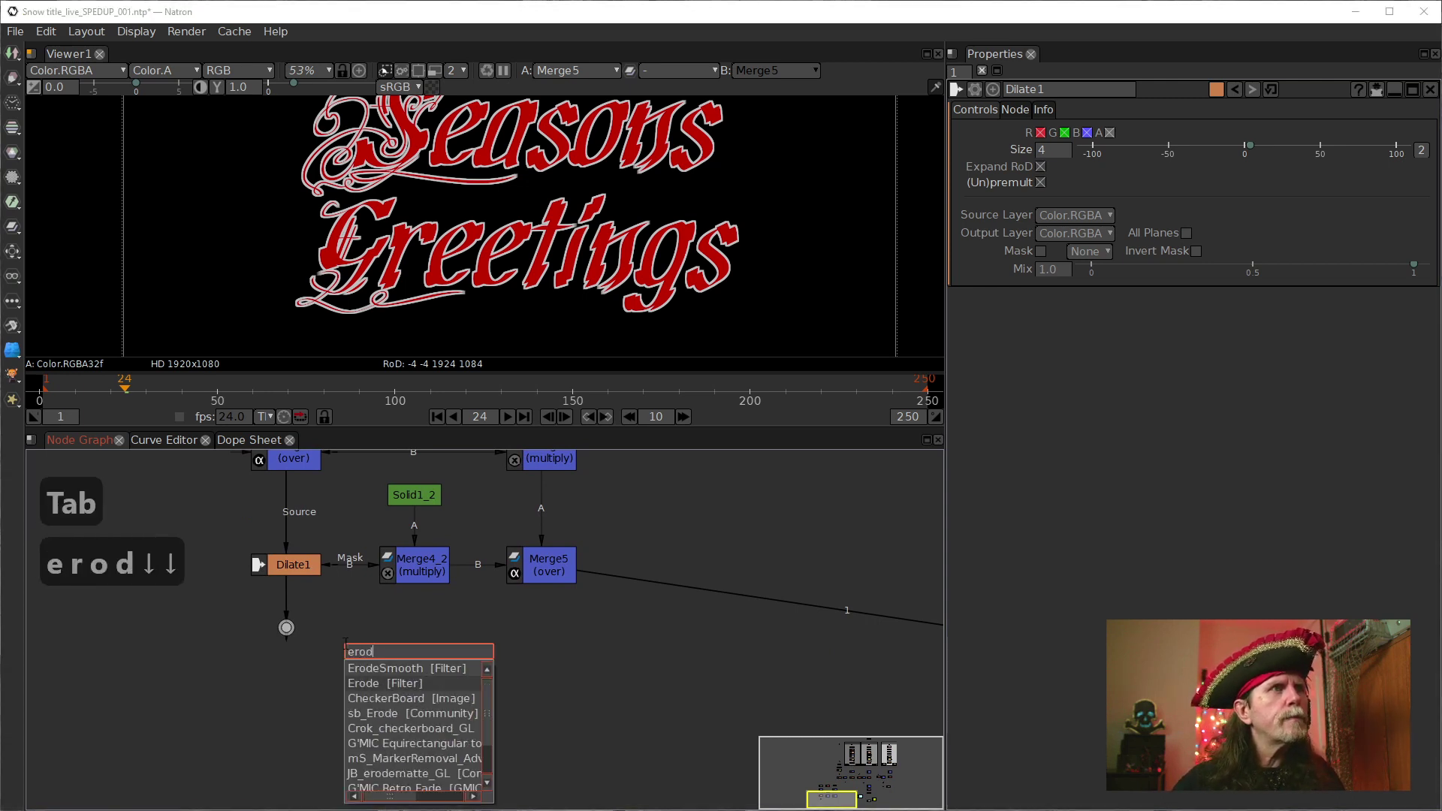
pyautogui.press('Return')
# Delete the dot between Dilate1 and Erode1, and move Erode1 up beneath Dilate1, showing its output in the viewer
pyautogui.click(286, 625)
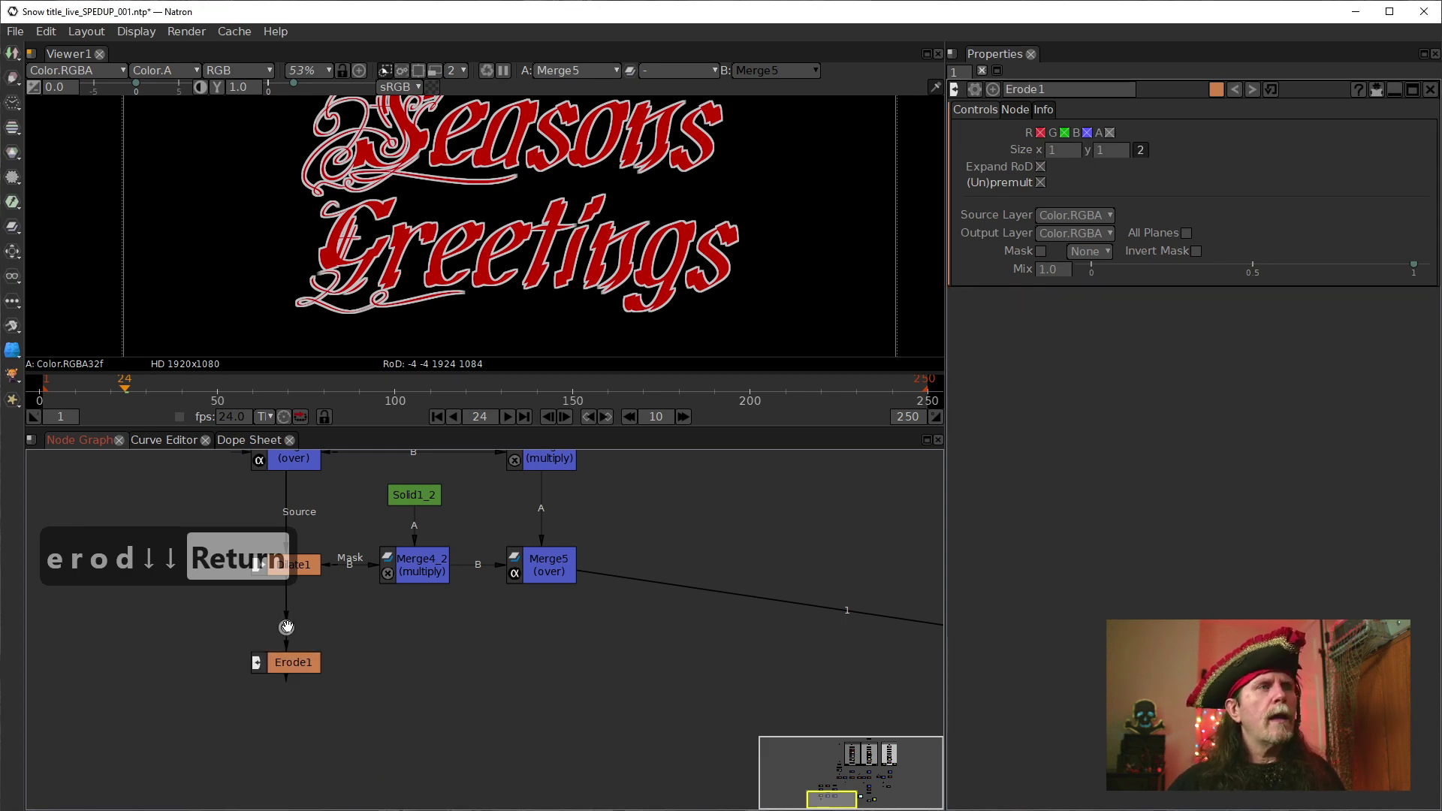
pyautogui.press('Delete')
pyautogui.moveTo(297, 670); pyautogui.dragTo(287, 630)
pyautogui.press('1')
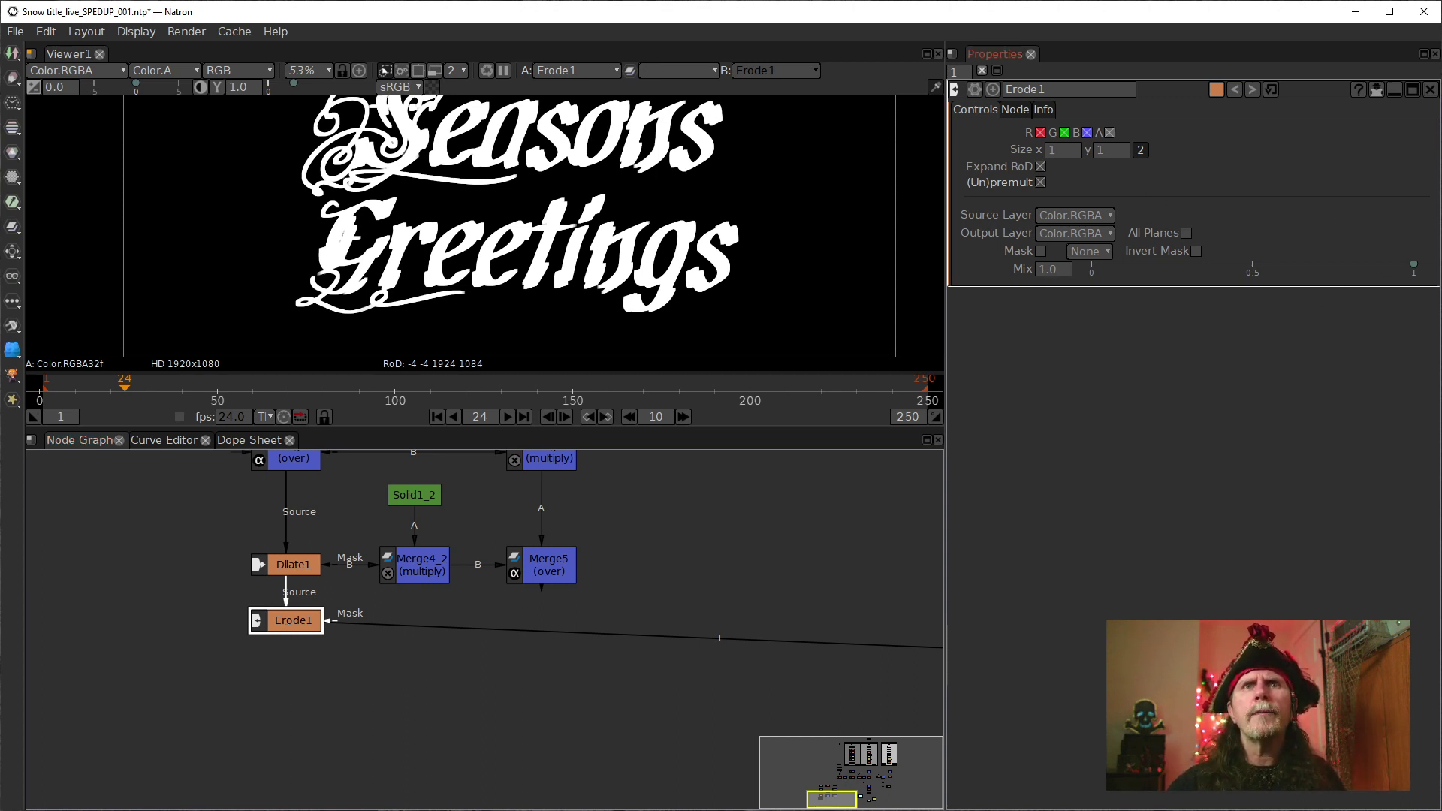
# Combine Erode1's x and y sizes into one value and set it to 3
pyautogui.click(1051, 159)
pyautogui.click(1139, 152)
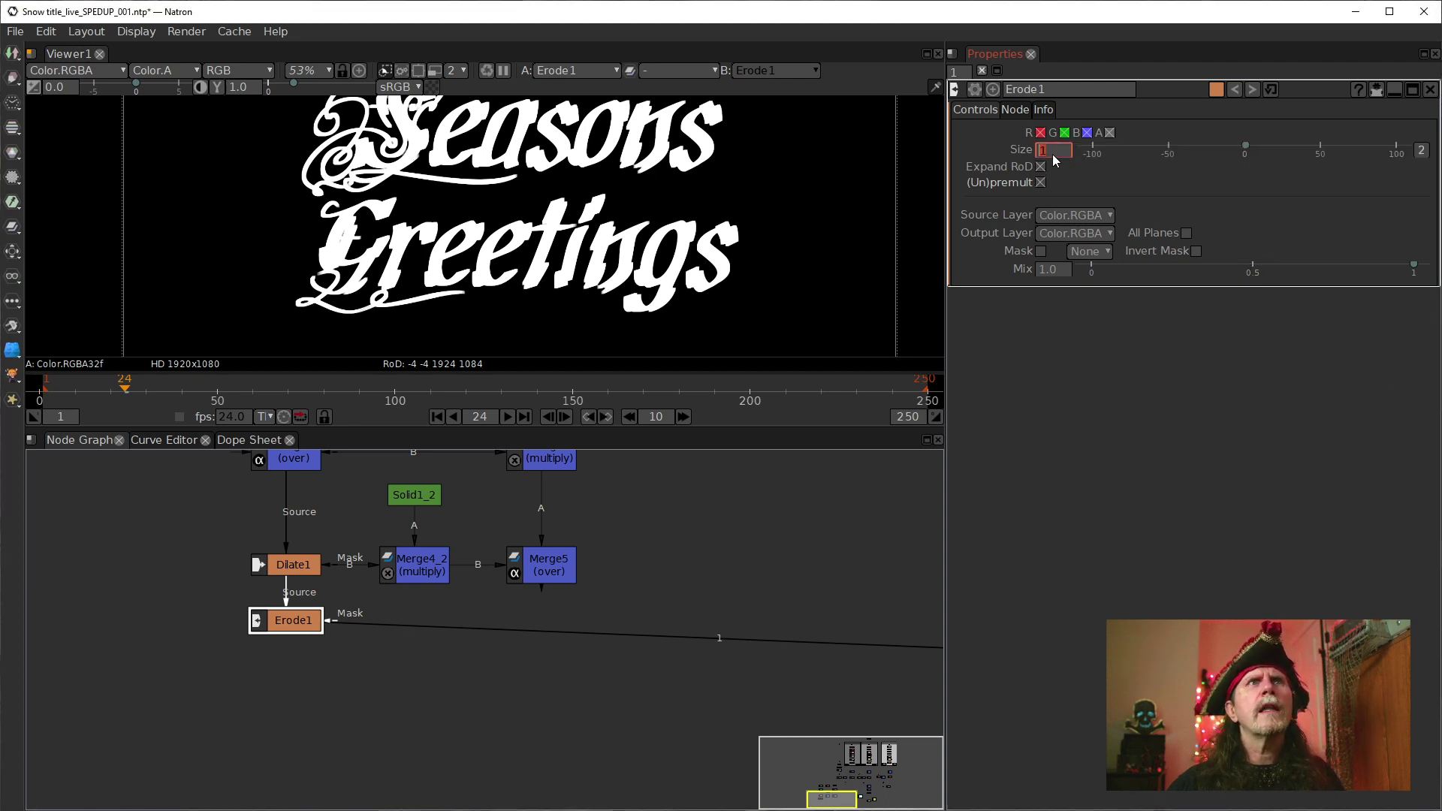
pyautogui.write('3')
pyautogui.press('Return')
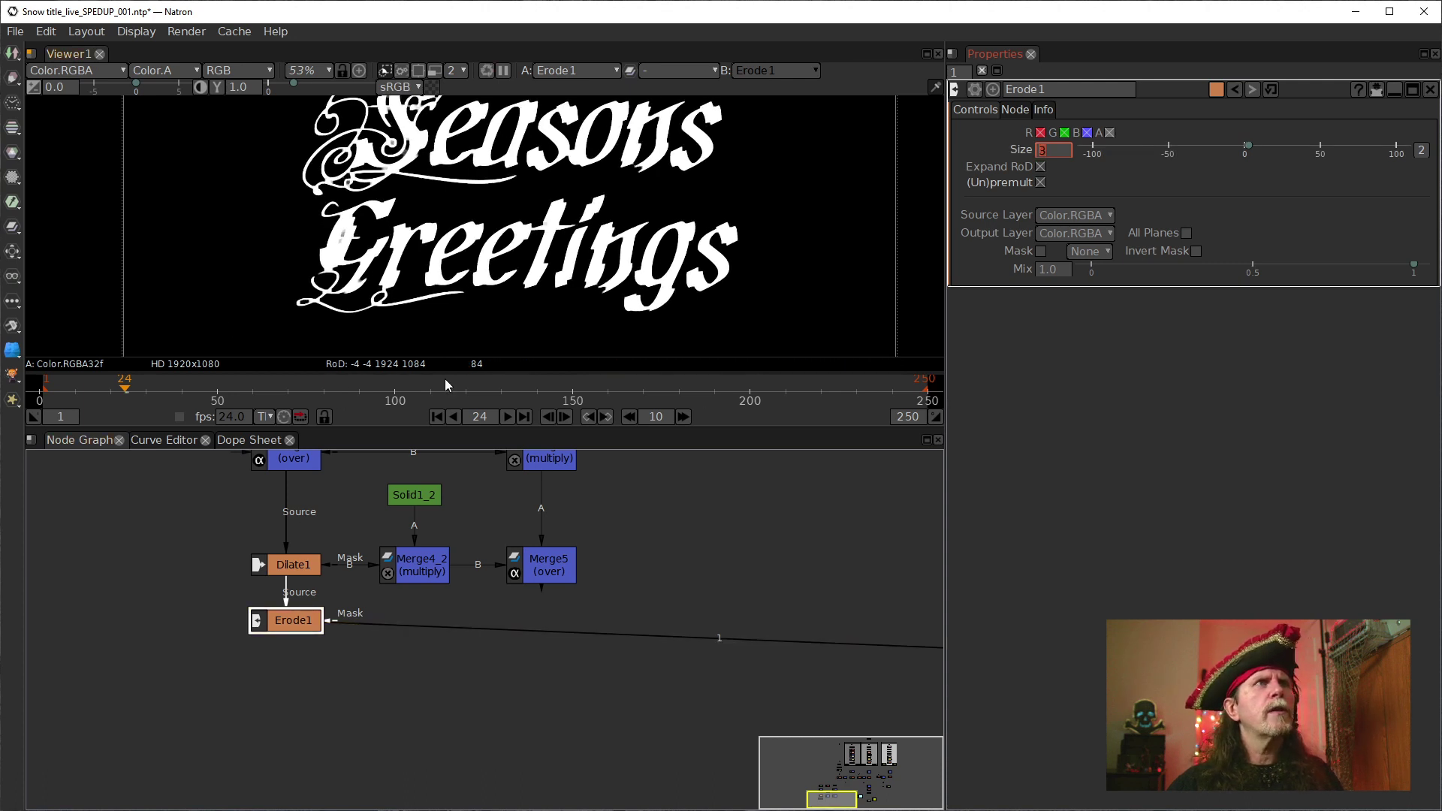
# Add a Blur node after Erode1 and set its size to 16
pyautogui.moveTo(383, 616); pyautogui.dragTo(381, 648)
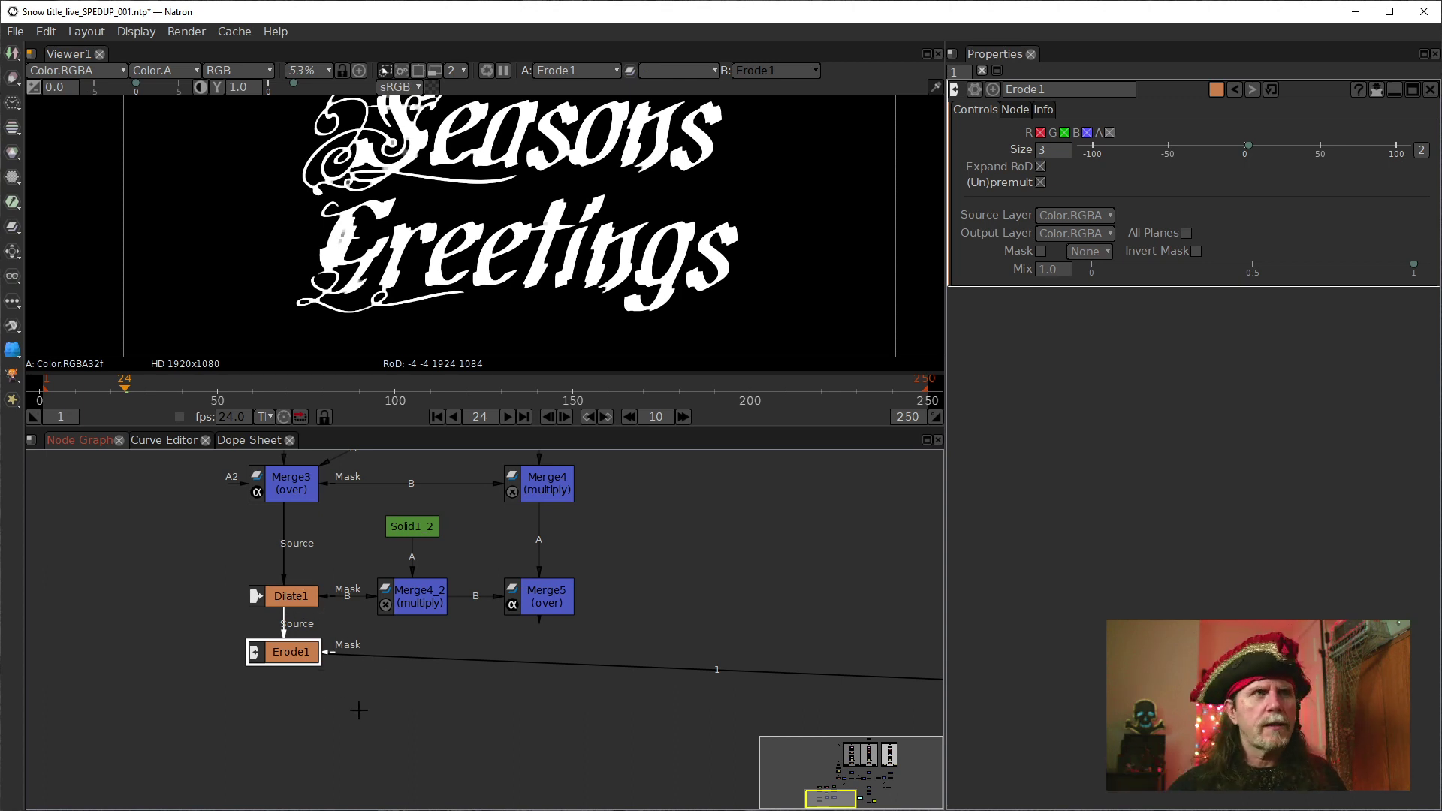
pyautogui.moveTo(325, 737); pyautogui.dragTo(331, 701)
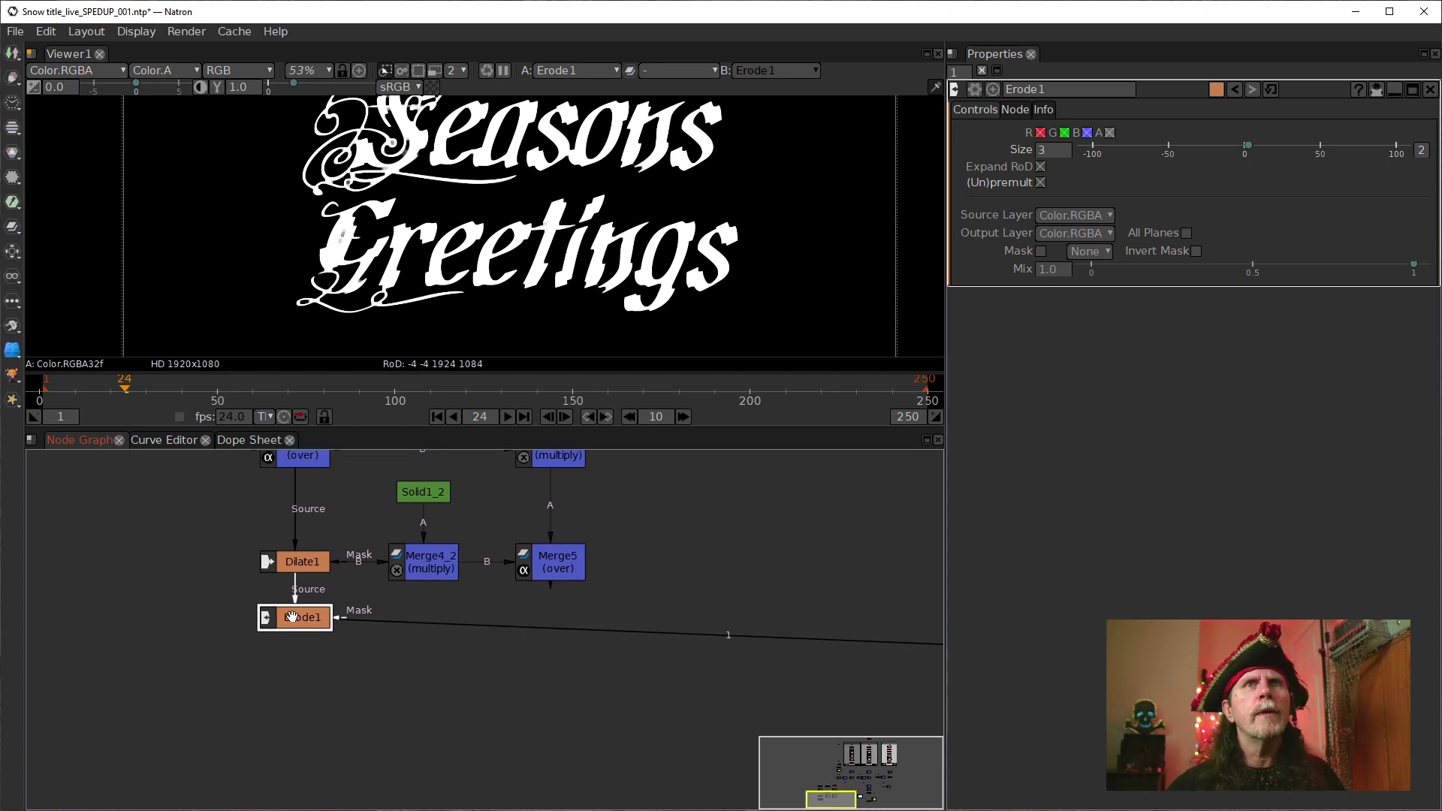
pyautogui.press('Tab')
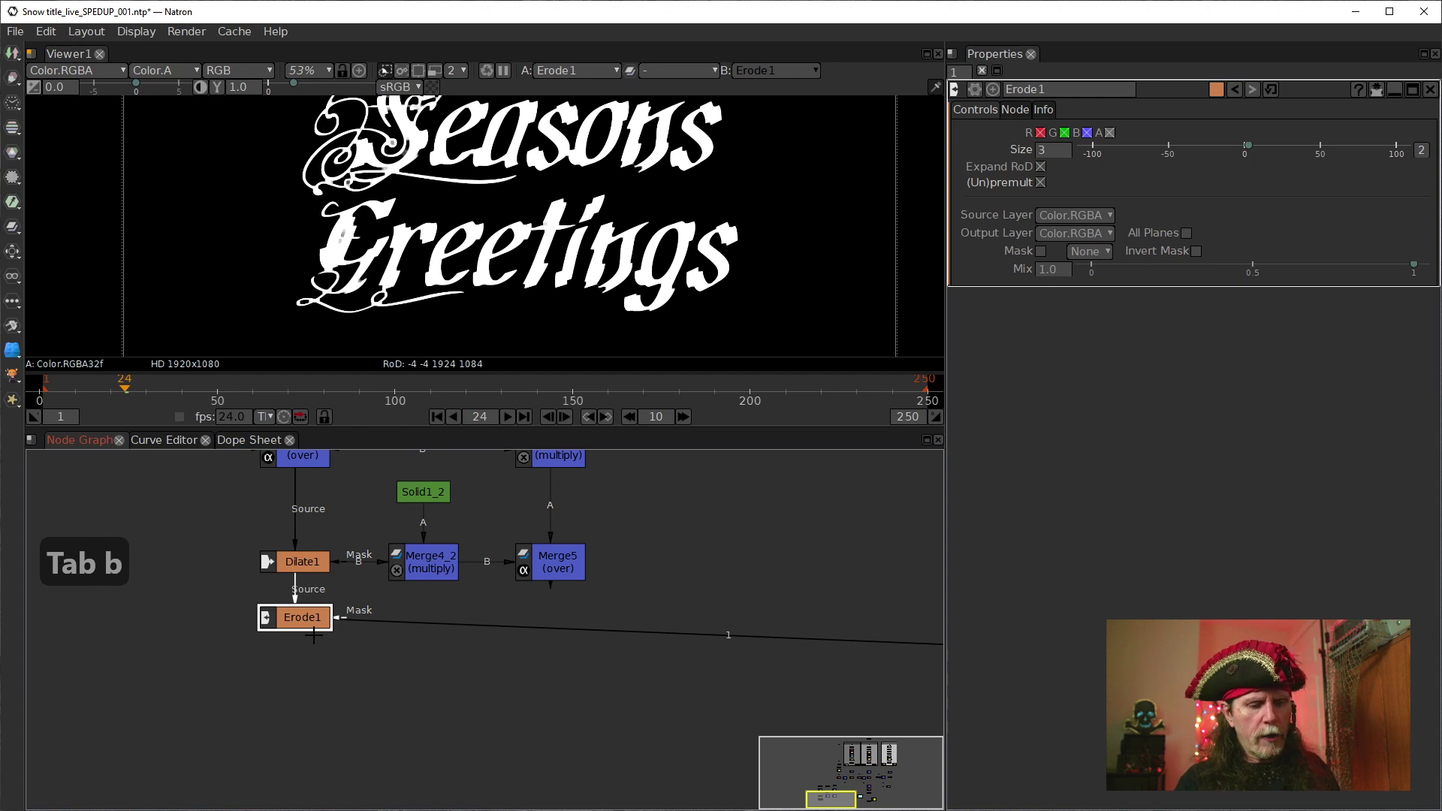
pyautogui.write('blur')
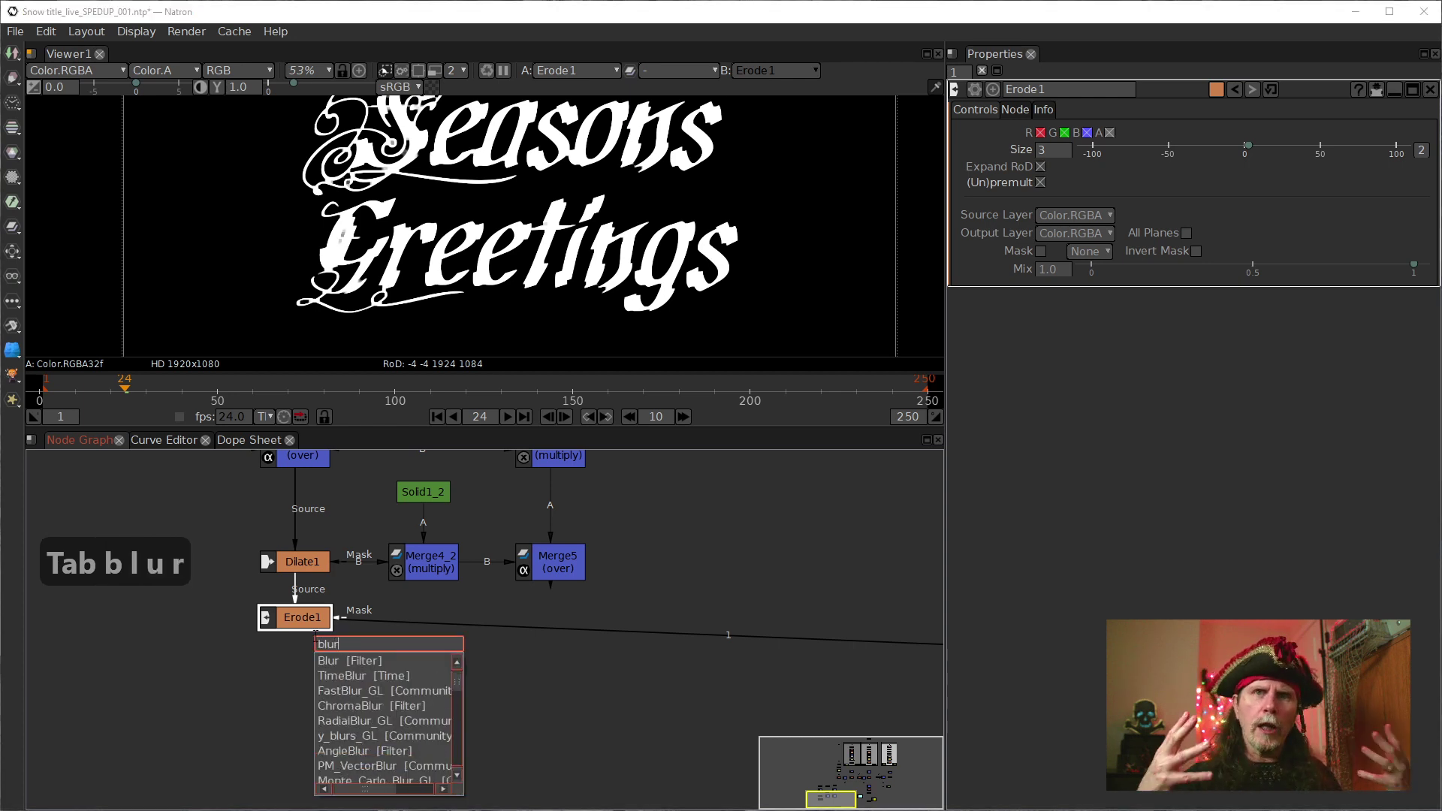
pyautogui.press('Down')
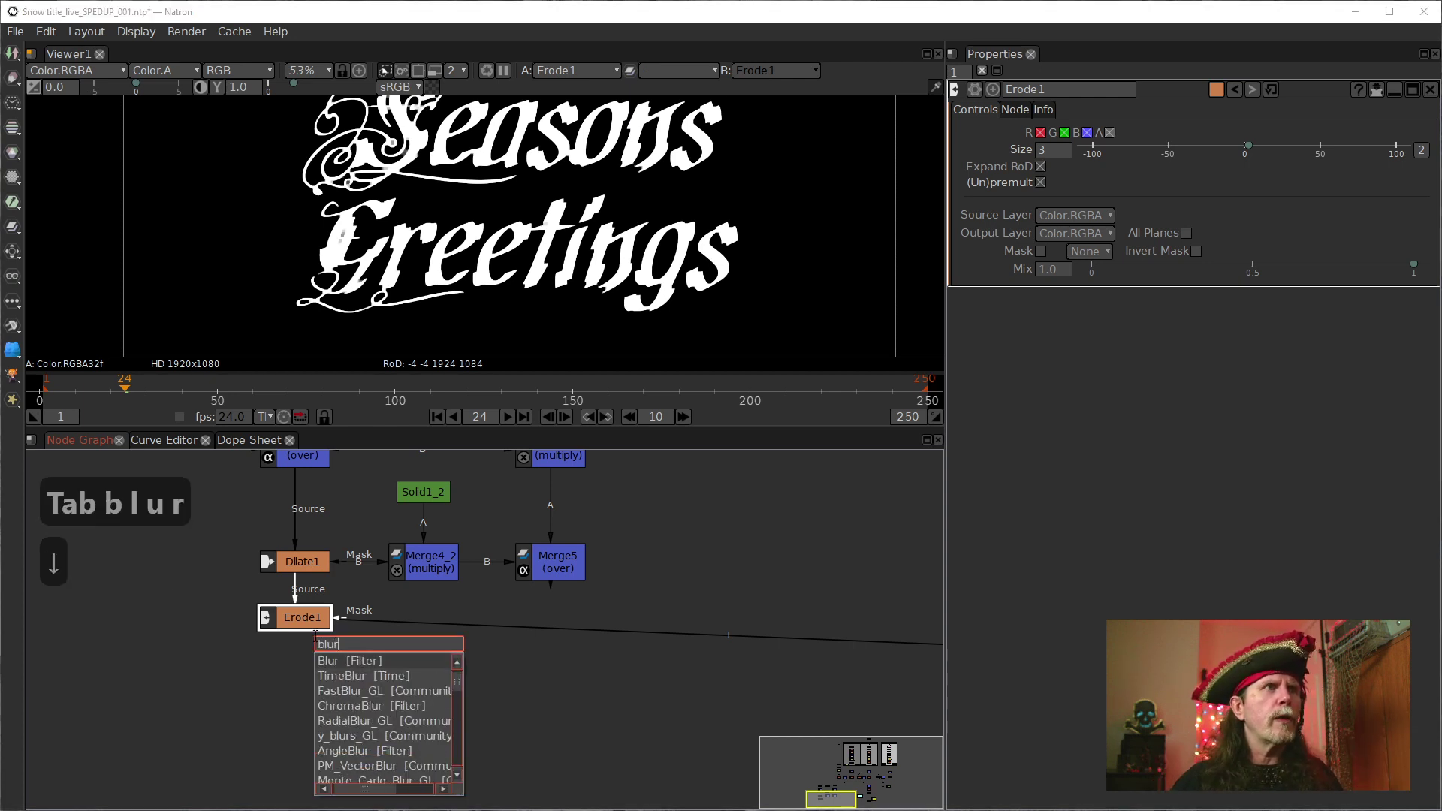
pyautogui.press('Return')
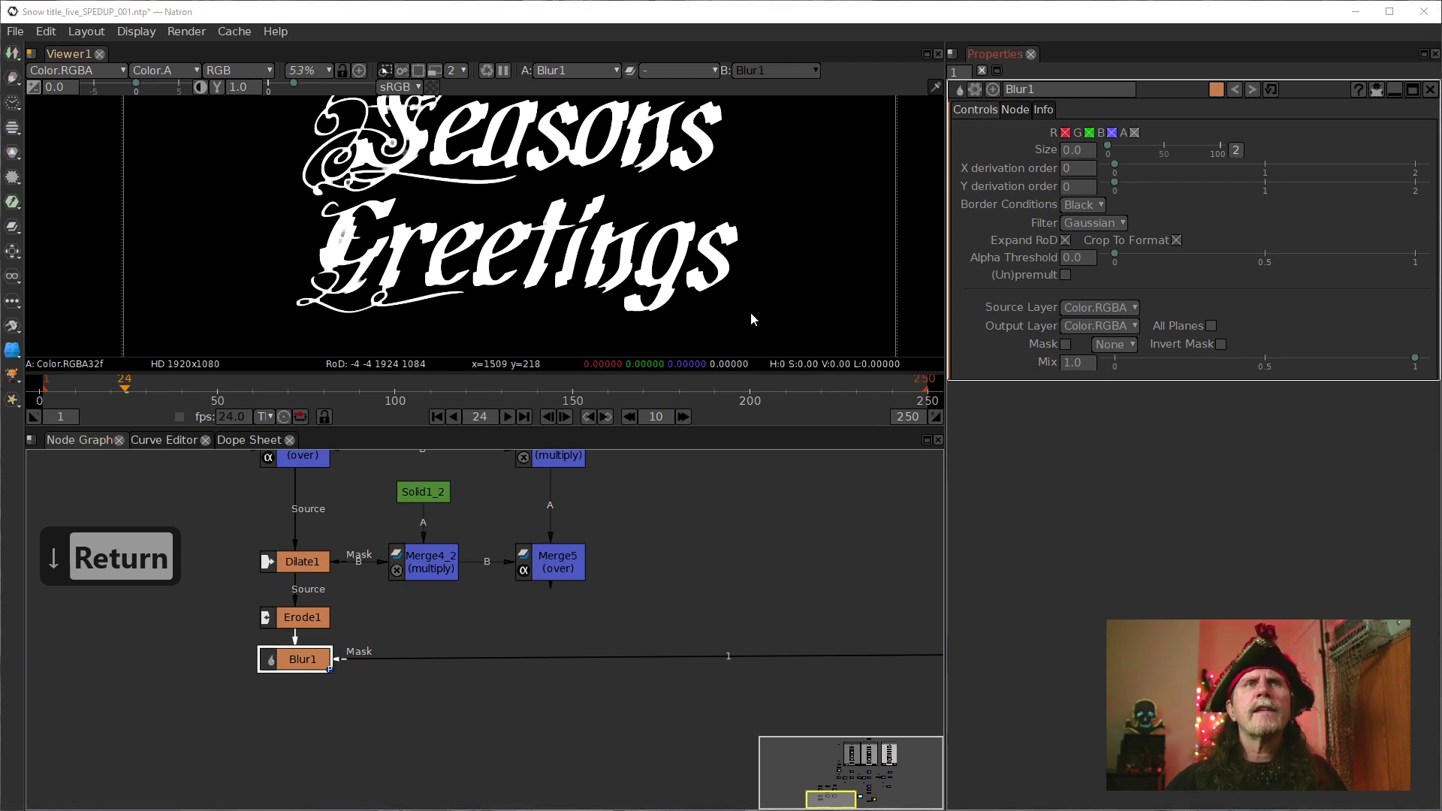
pyautogui.click(1083, 150)
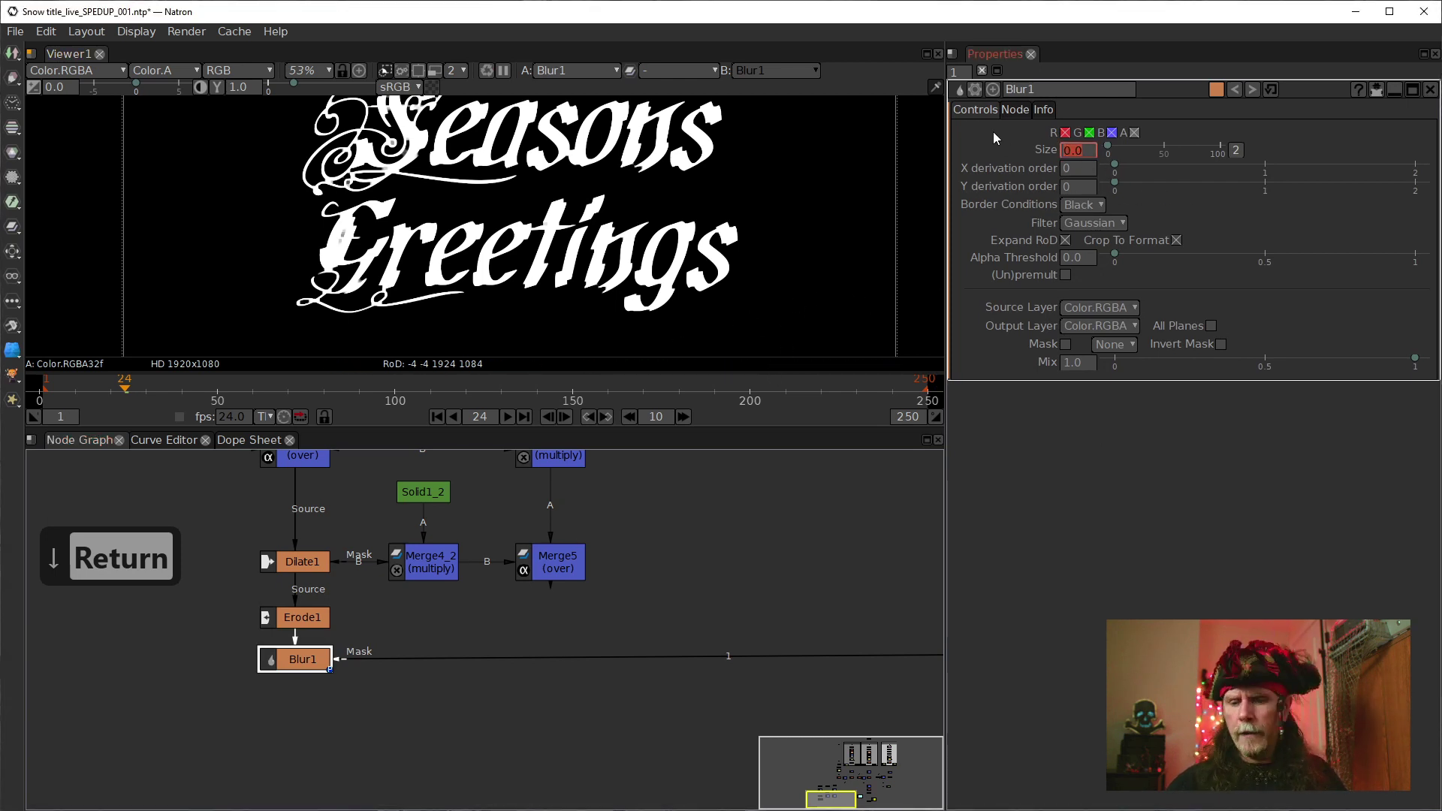
pyautogui.write('16')
pyautogui.press('Return')
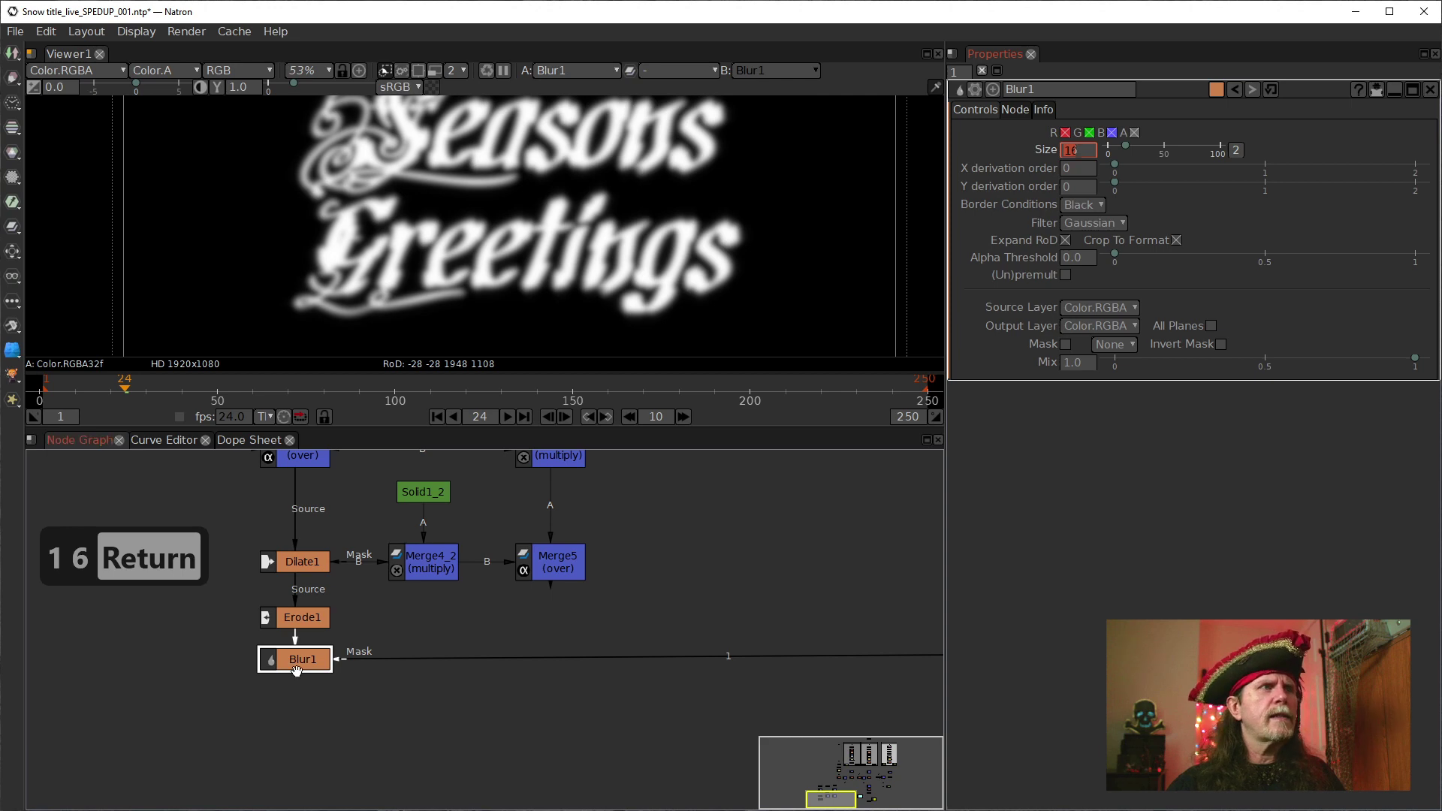
# Duplicate the Solid1 and Merge4 nodes together and place the copied Merge below Blur1
pyautogui.moveTo(489, 607); pyautogui.dragTo(345, 450)
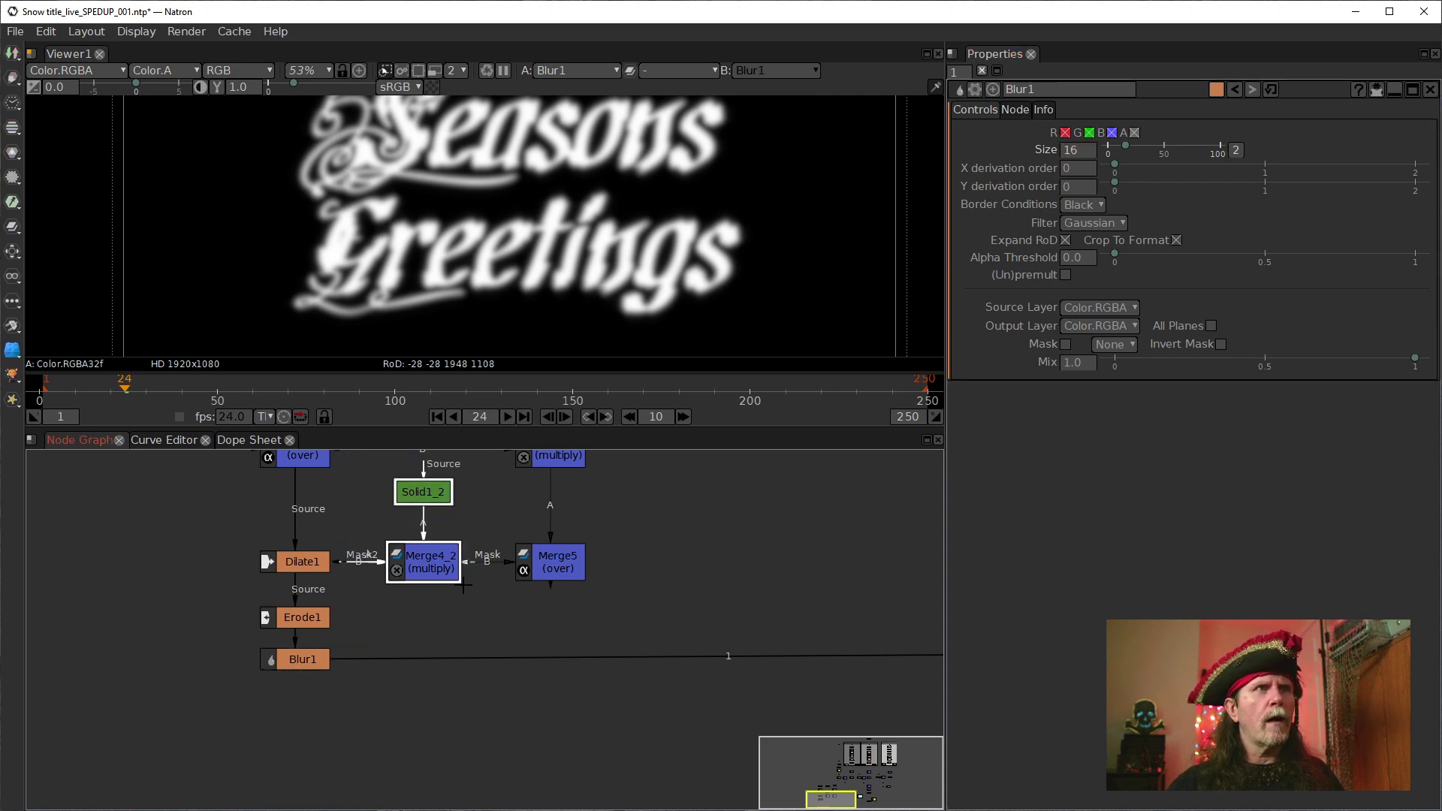
pyautogui.moveTo(422, 632); pyautogui.dragTo(563, 653)
pyautogui.click(459, 622)
pyautogui.moveTo(554, 679); pyautogui.dragTo(708, 537)
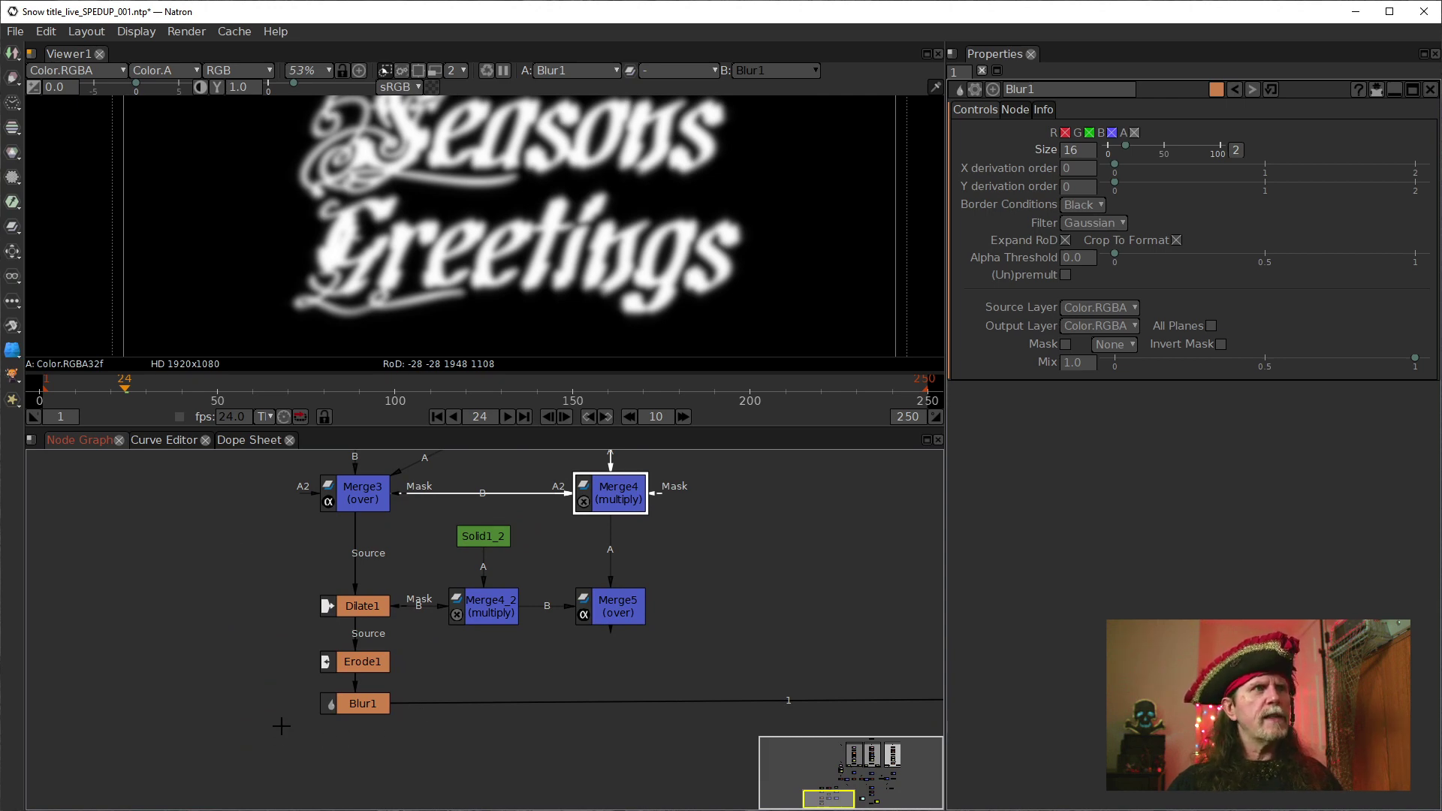
pyautogui.hotkey('alt', 'c')
pyautogui.click(391, 724)
pyautogui.moveTo(283, 762); pyautogui.dragTo(370, 804)
pyautogui.moveTo(468, 726); pyautogui.dragTo(444, 654)
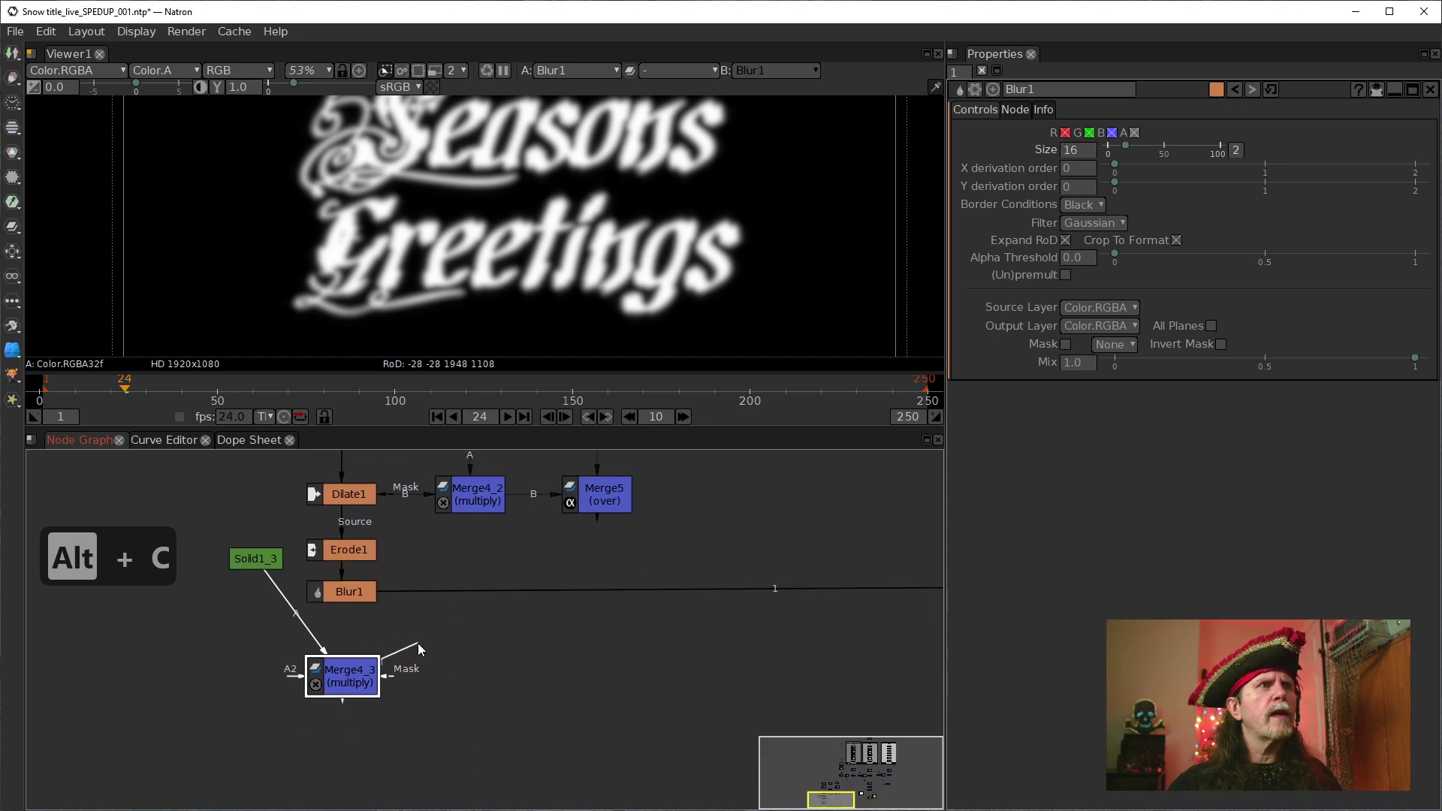
# Move Solid1_3 to the right of Blur1 and change its color to pure green (red 0, green 255, blue 0)
pyautogui.click(252, 567)
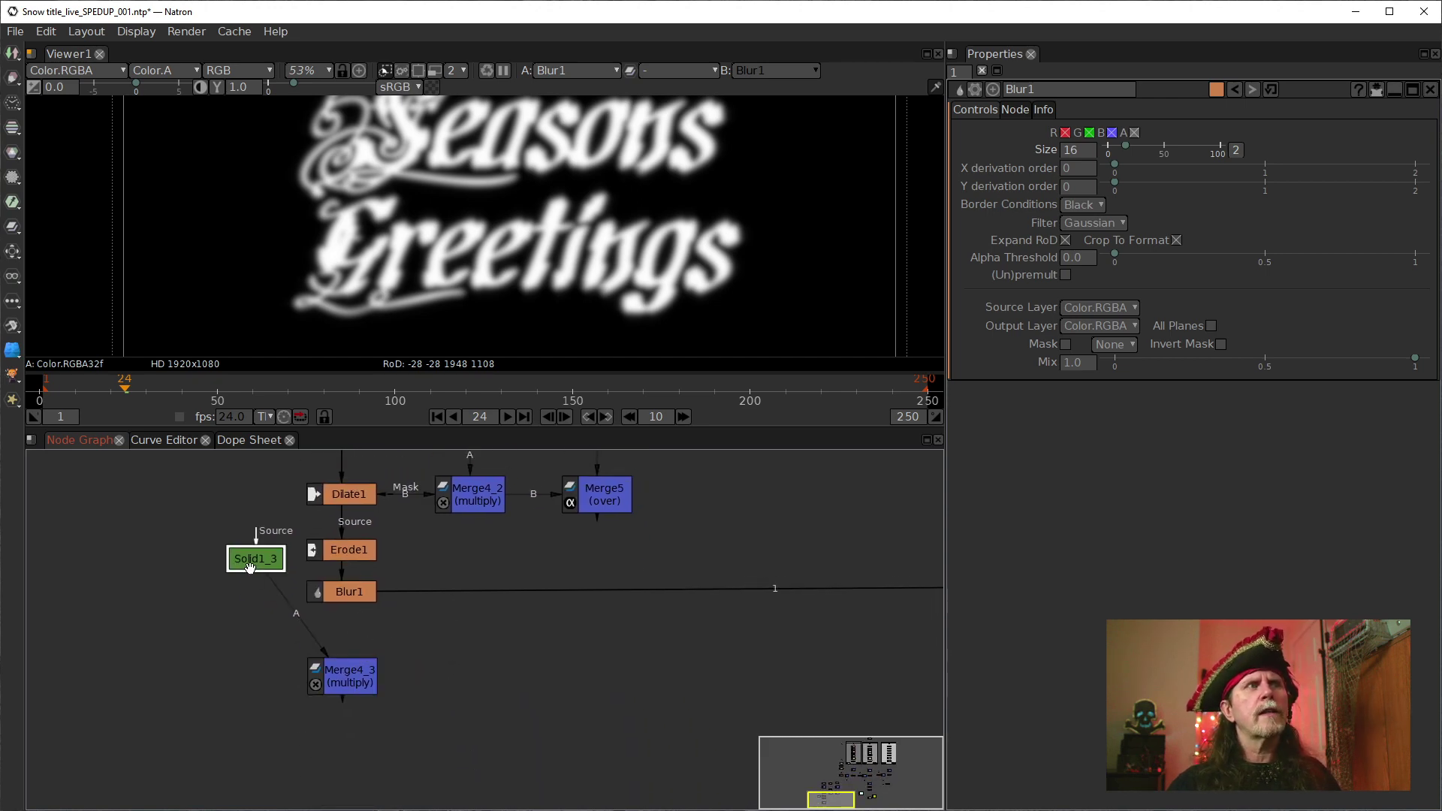
pyautogui.moveTo(254, 561); pyautogui.dragTo(476, 567)
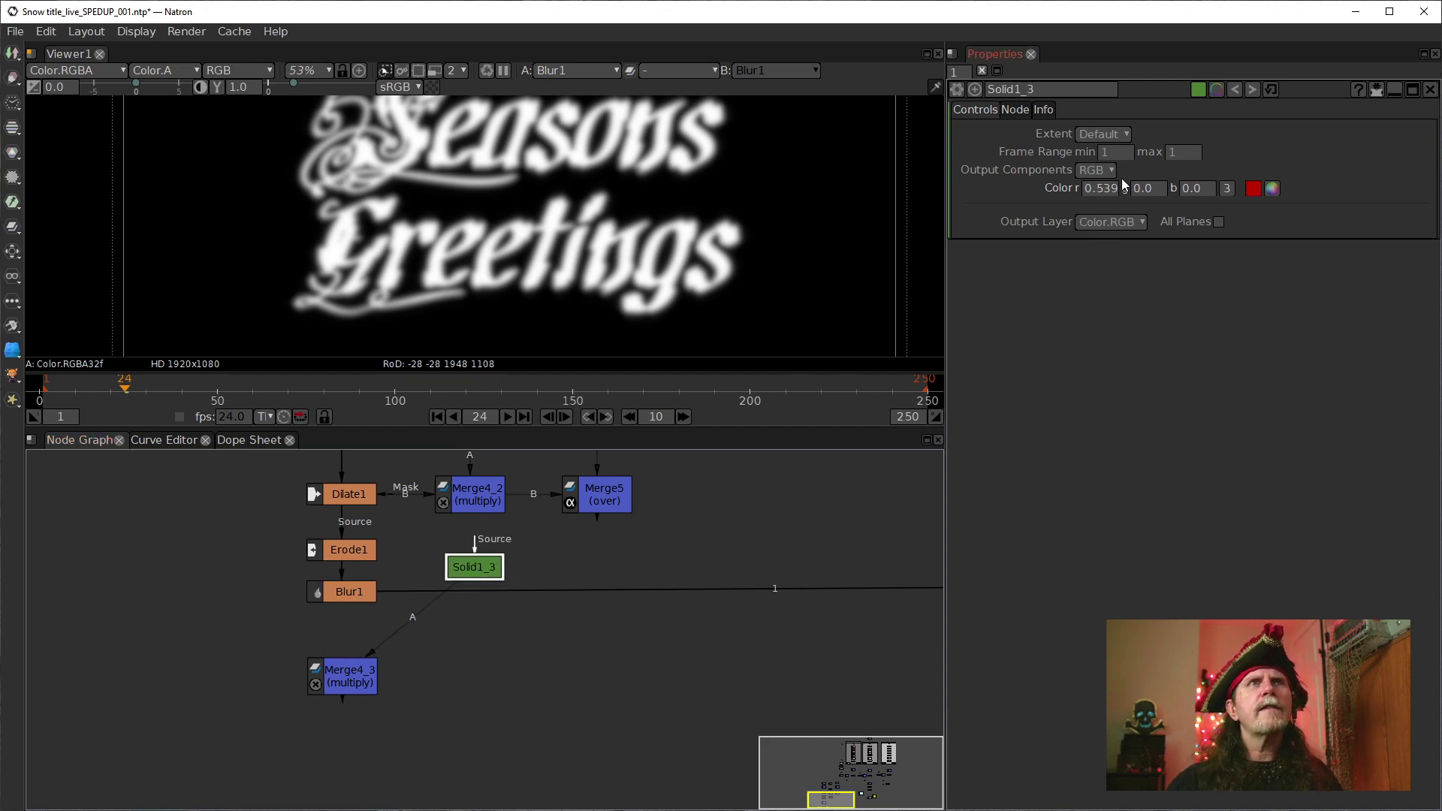
pyautogui.moveTo(475, 565); pyautogui.dragTo(476, 564)
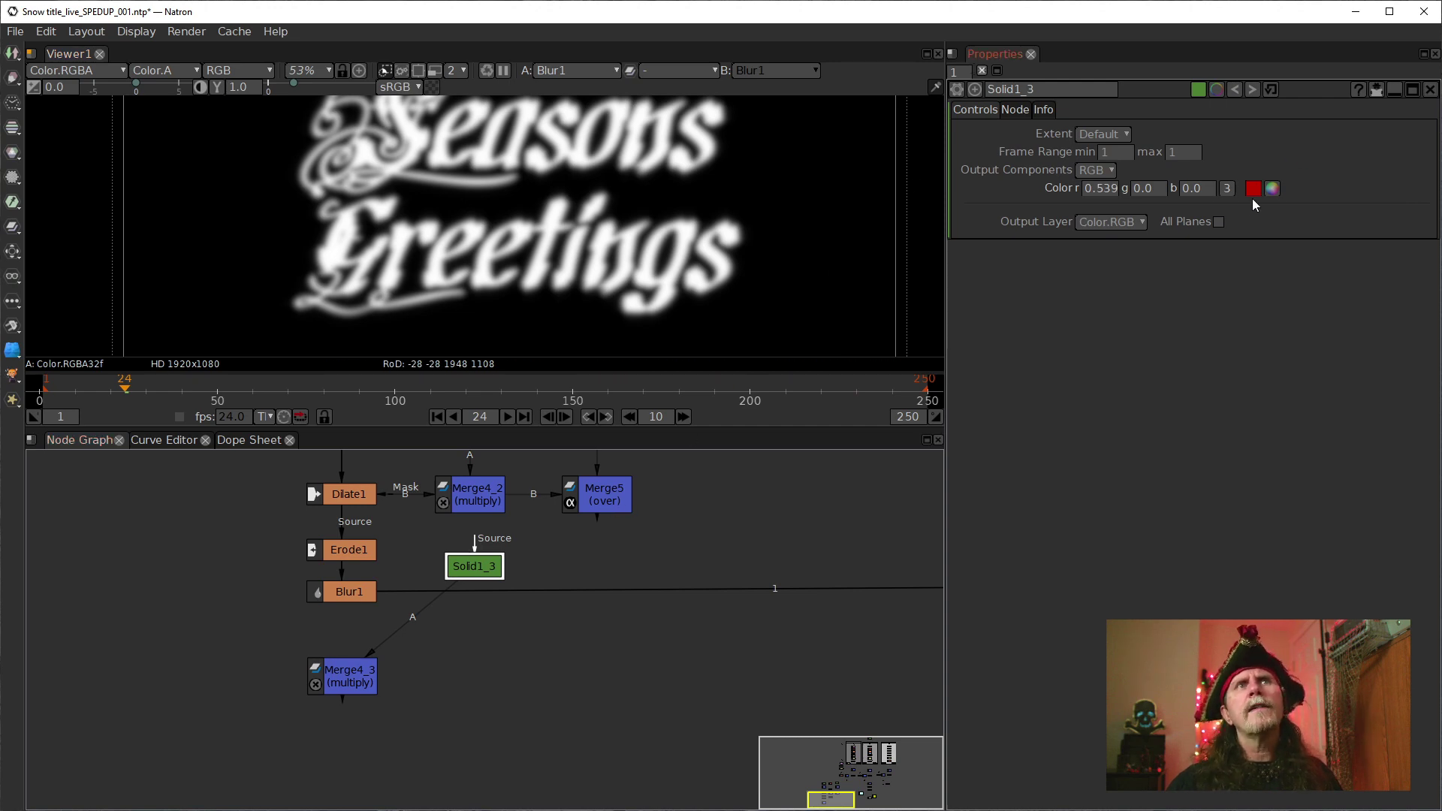
pyautogui.click(1269, 190)
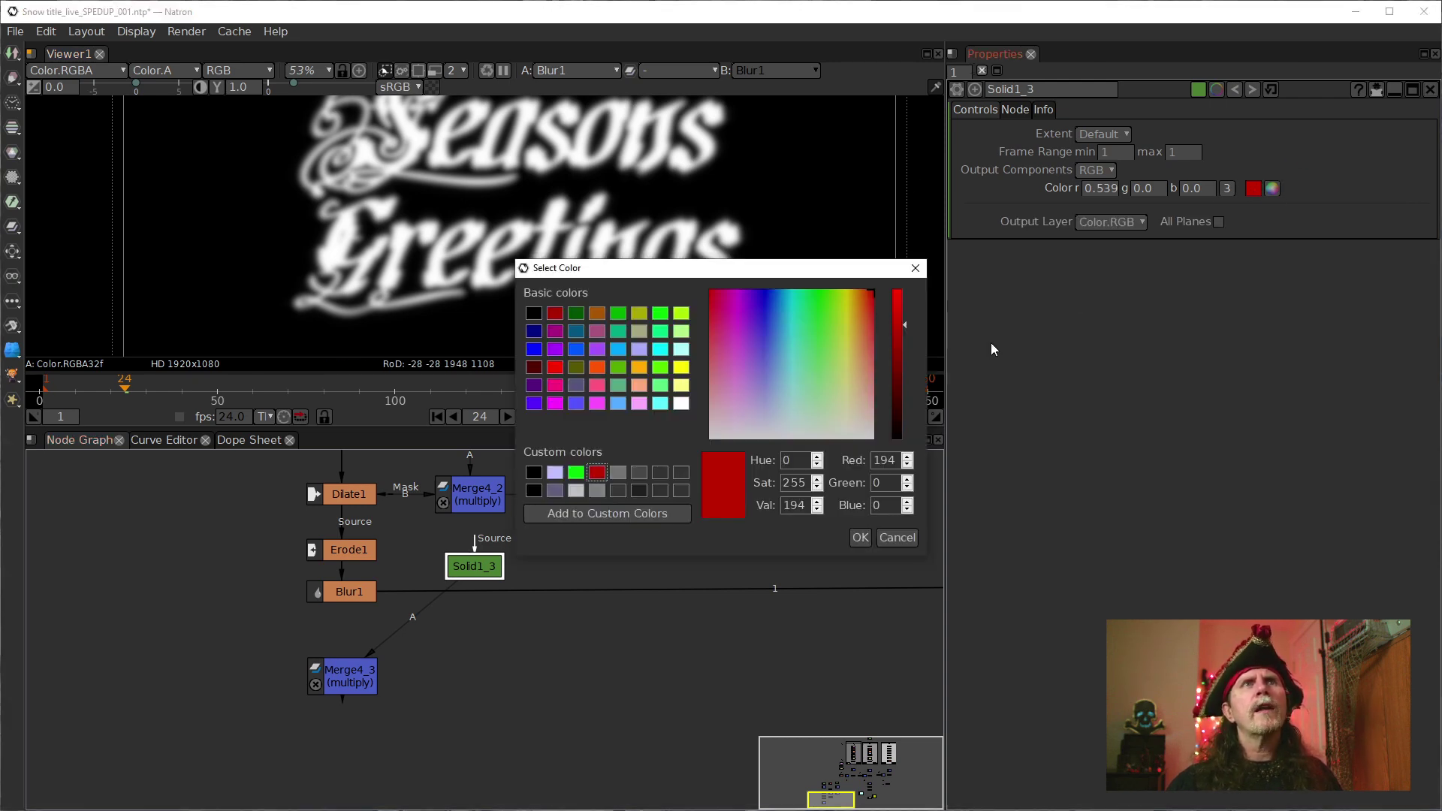
pyautogui.click(659, 312)
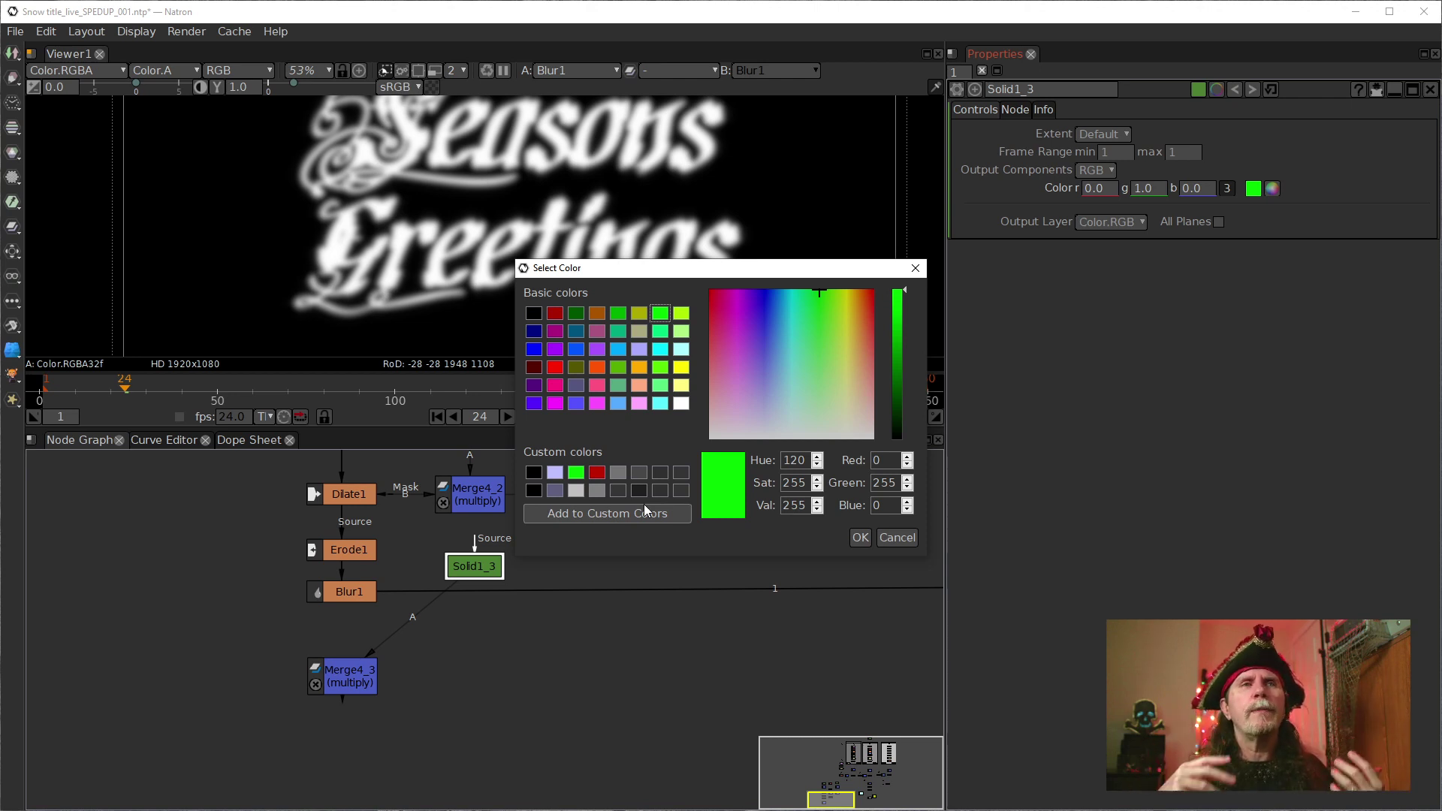
pyautogui.click(859, 537)
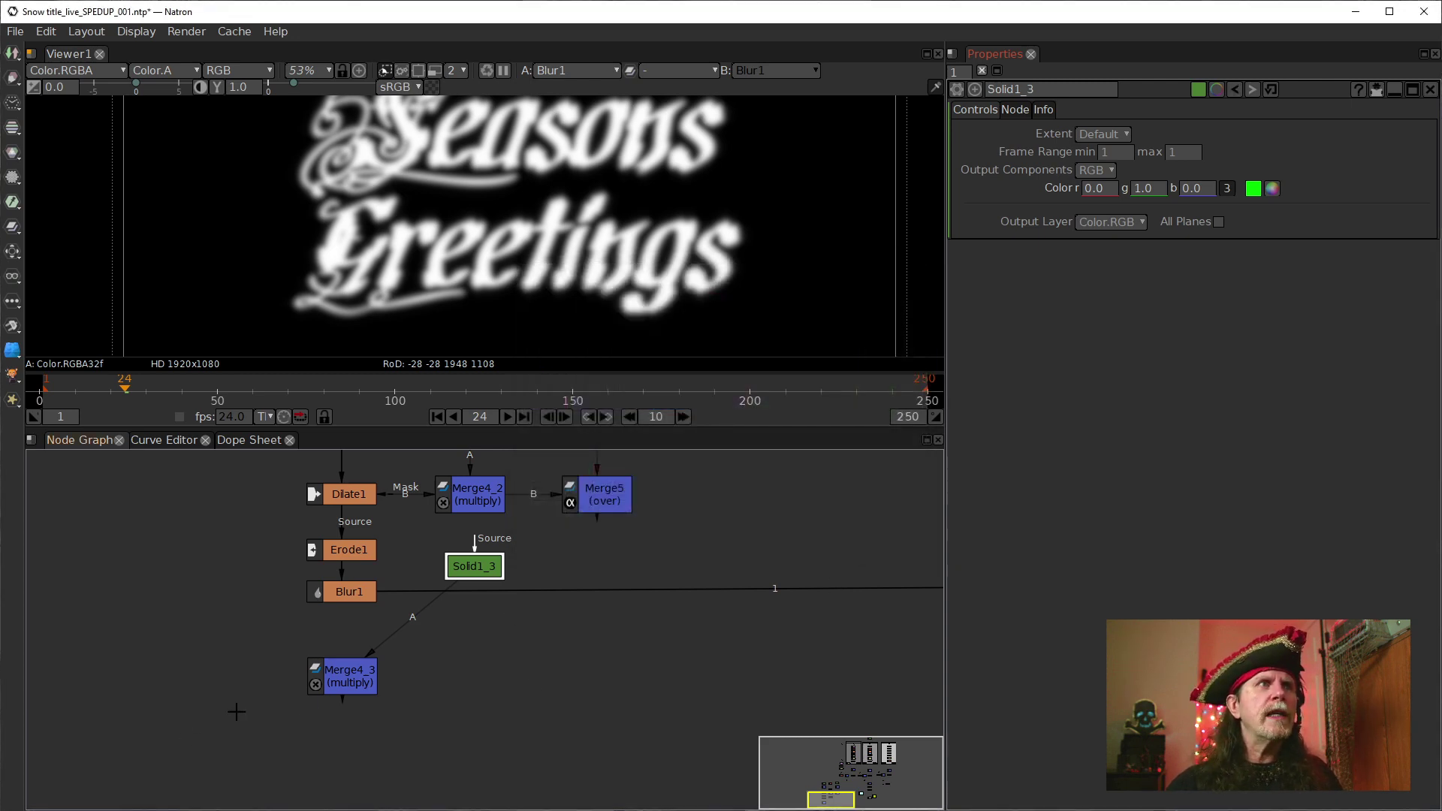
# Connect Merge4_3's B input to Blur1, align the node beneath it, and view the Merge4_3 output
pyautogui.click(330, 678)
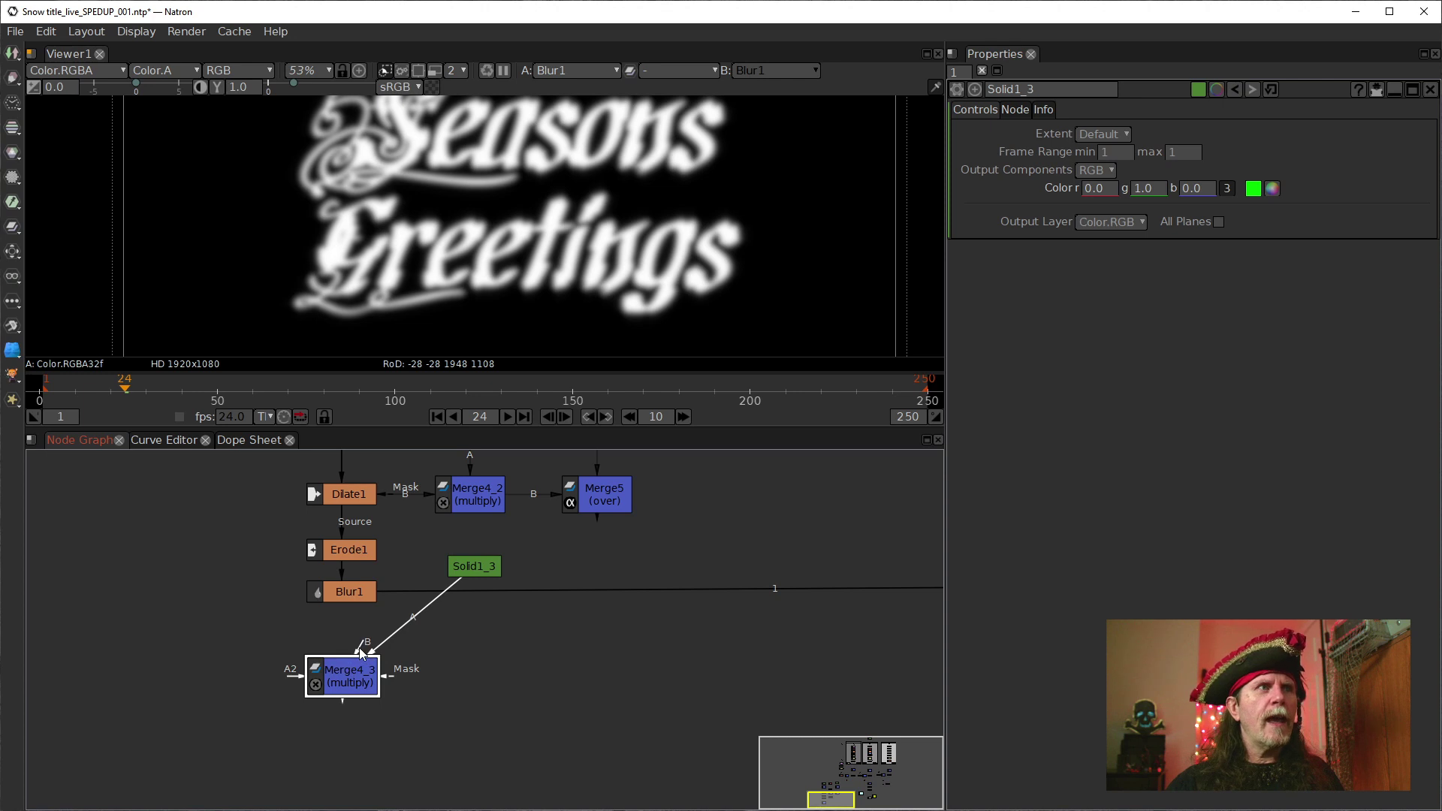
pyautogui.moveTo(373, 616); pyautogui.dragTo(340, 674)
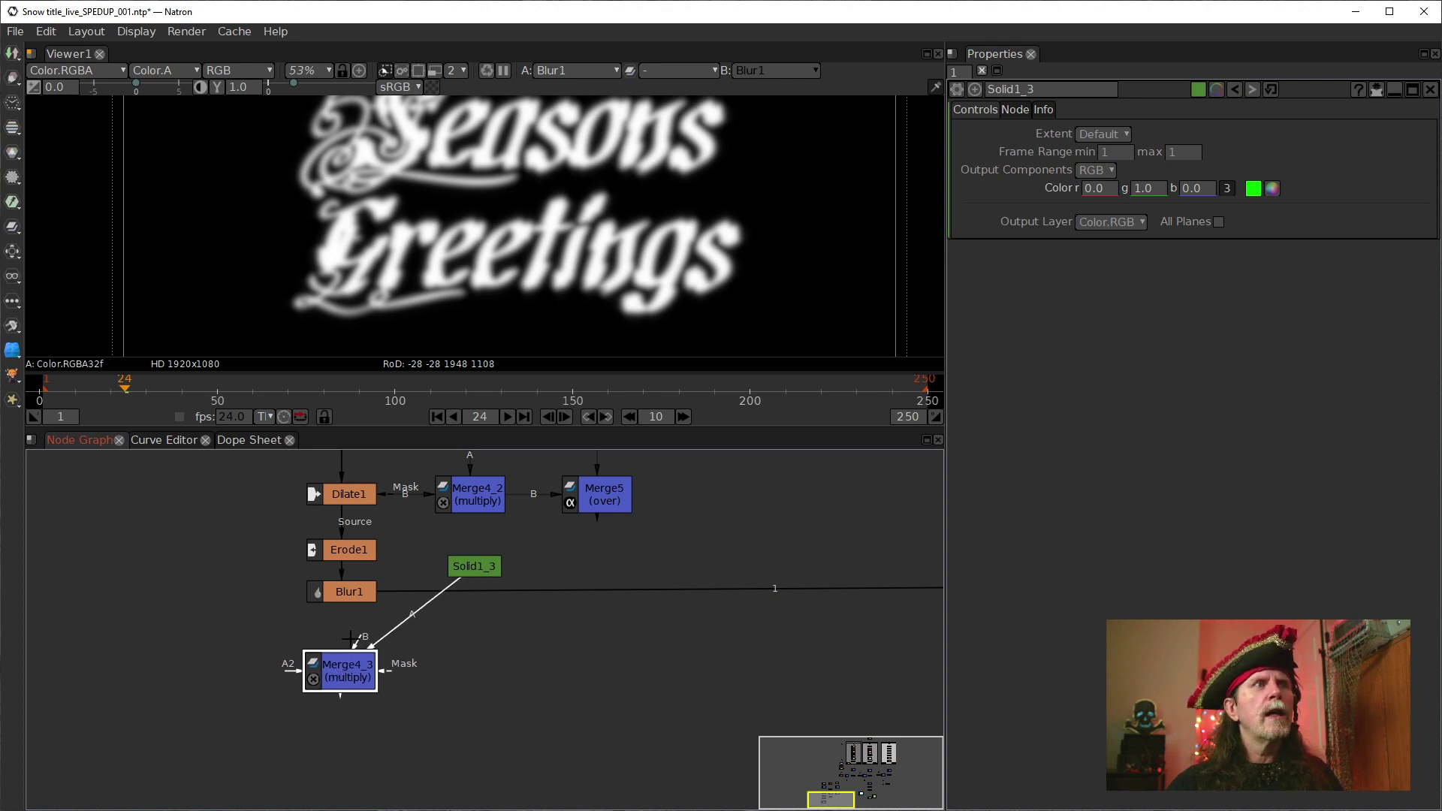
pyautogui.moveTo(344, 595); pyautogui.dragTo(344, 595)
pyautogui.moveTo(335, 675); pyautogui.dragTo(338, 661)
pyautogui.press('1')
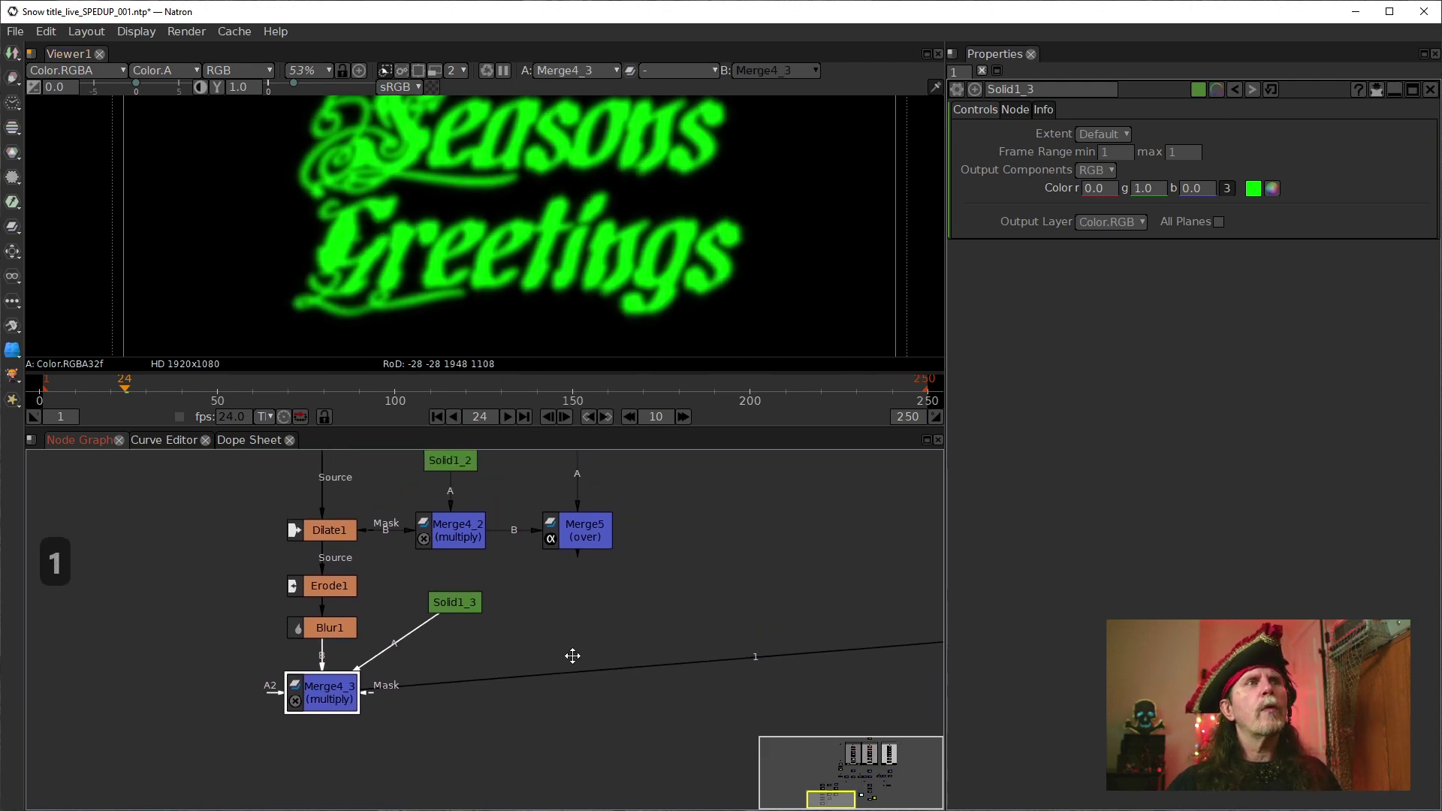
pyautogui.moveTo(458, 604); pyautogui.dragTo(449, 595)
pyautogui.moveTo(312, 708); pyautogui.dragTo(304, 700)
# Add a Merge node after Merge4_3 and place it to its right, directly below Merge5
pyautogui.moveTo(588, 651); pyautogui.dragTo(438, 669)
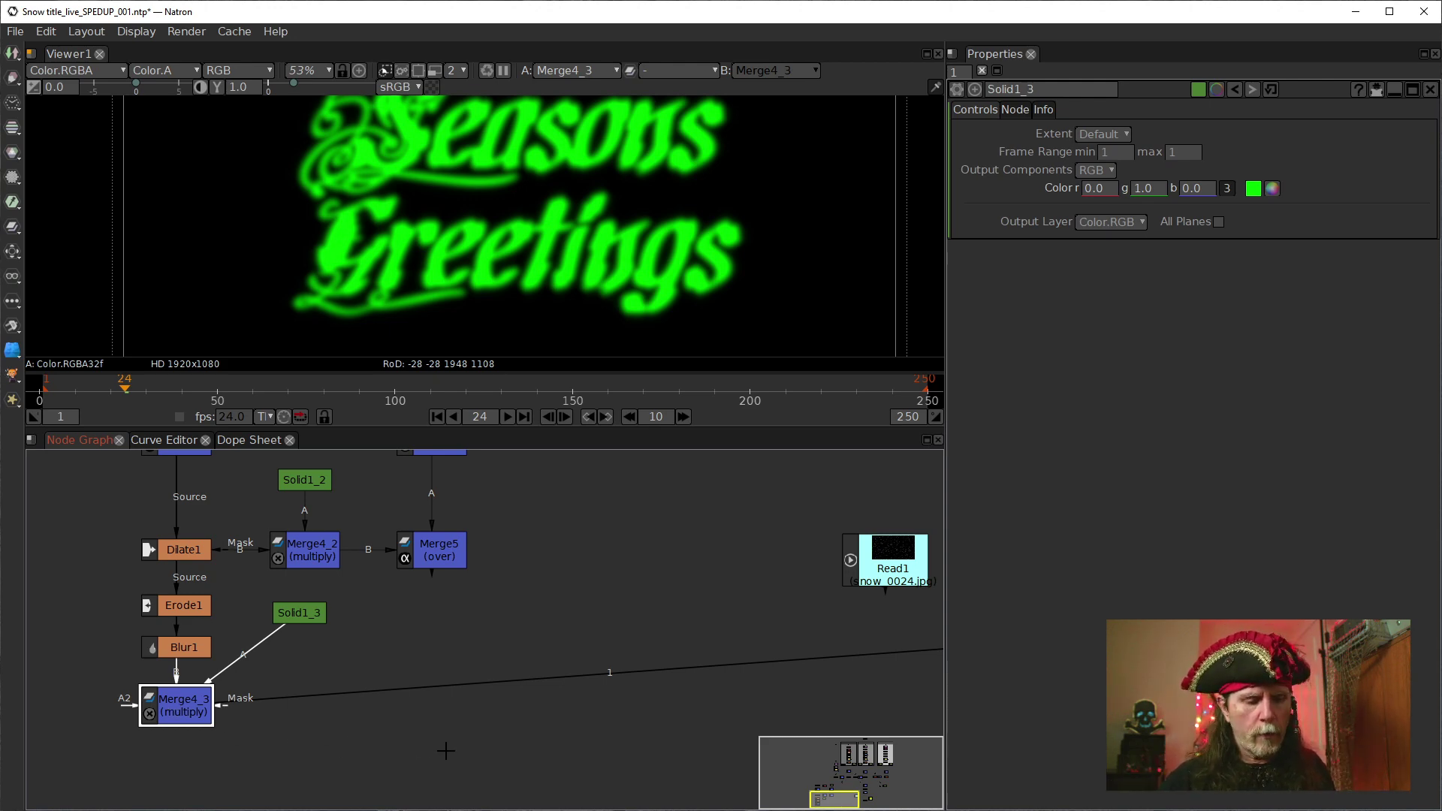
pyautogui.moveTo(257, 736); pyautogui.dragTo(233, 654)
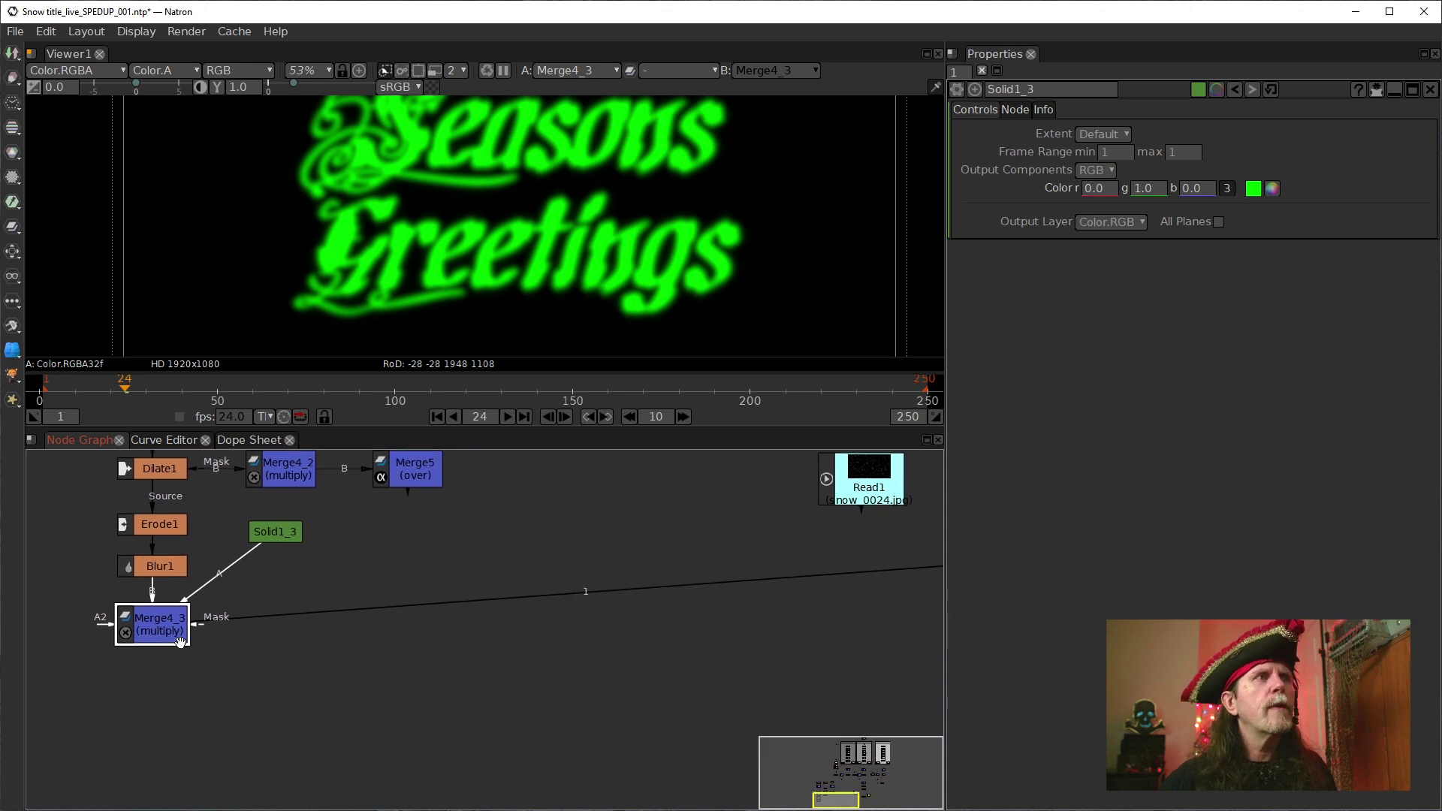
pyautogui.press('m')
pyautogui.moveTo(150, 679); pyautogui.dragTo(396, 604)
pyautogui.moveTo(481, 539); pyautogui.dragTo(494, 566)
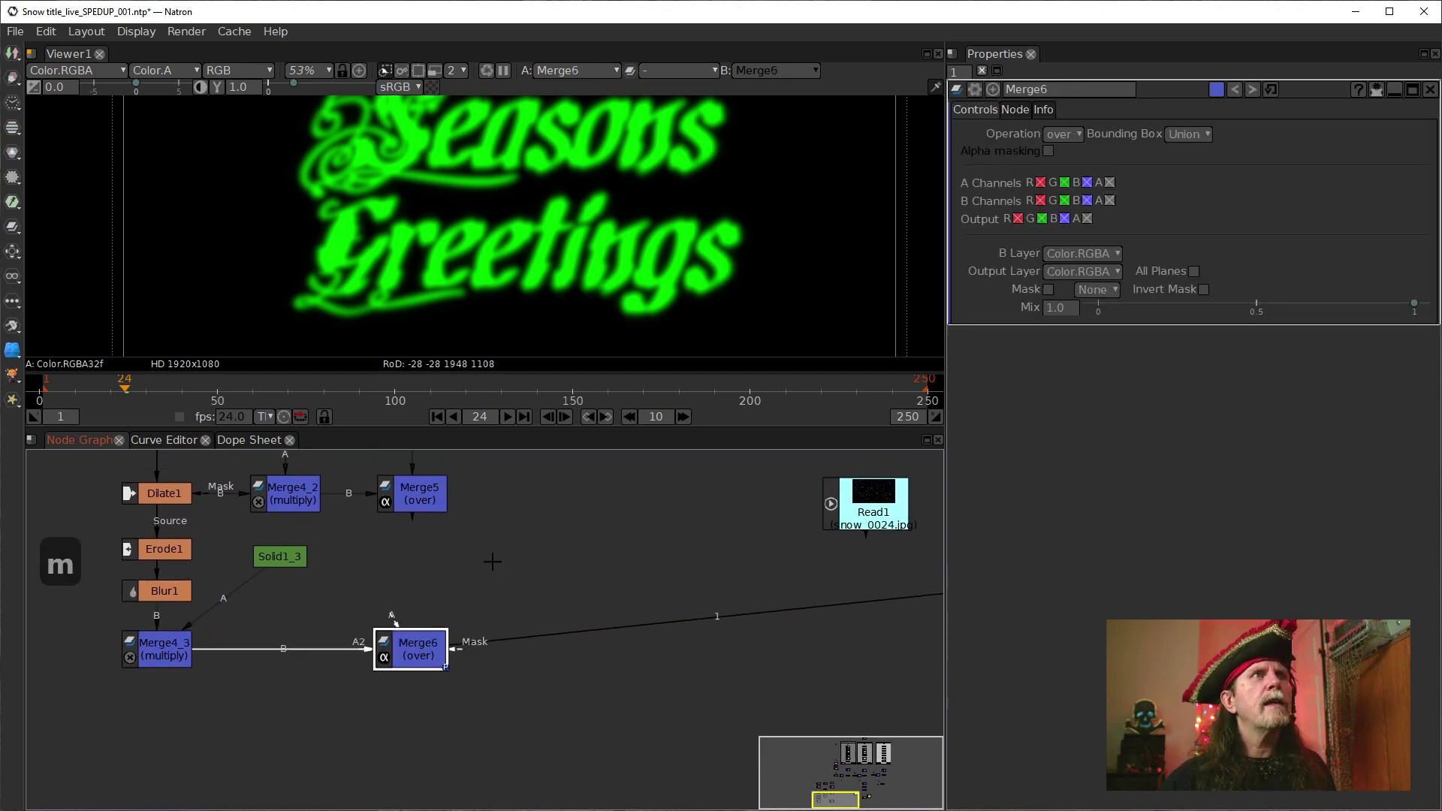
# Connect Merge6's A input to Merge5 and align Merge6 below it
pyautogui.click(409, 493)
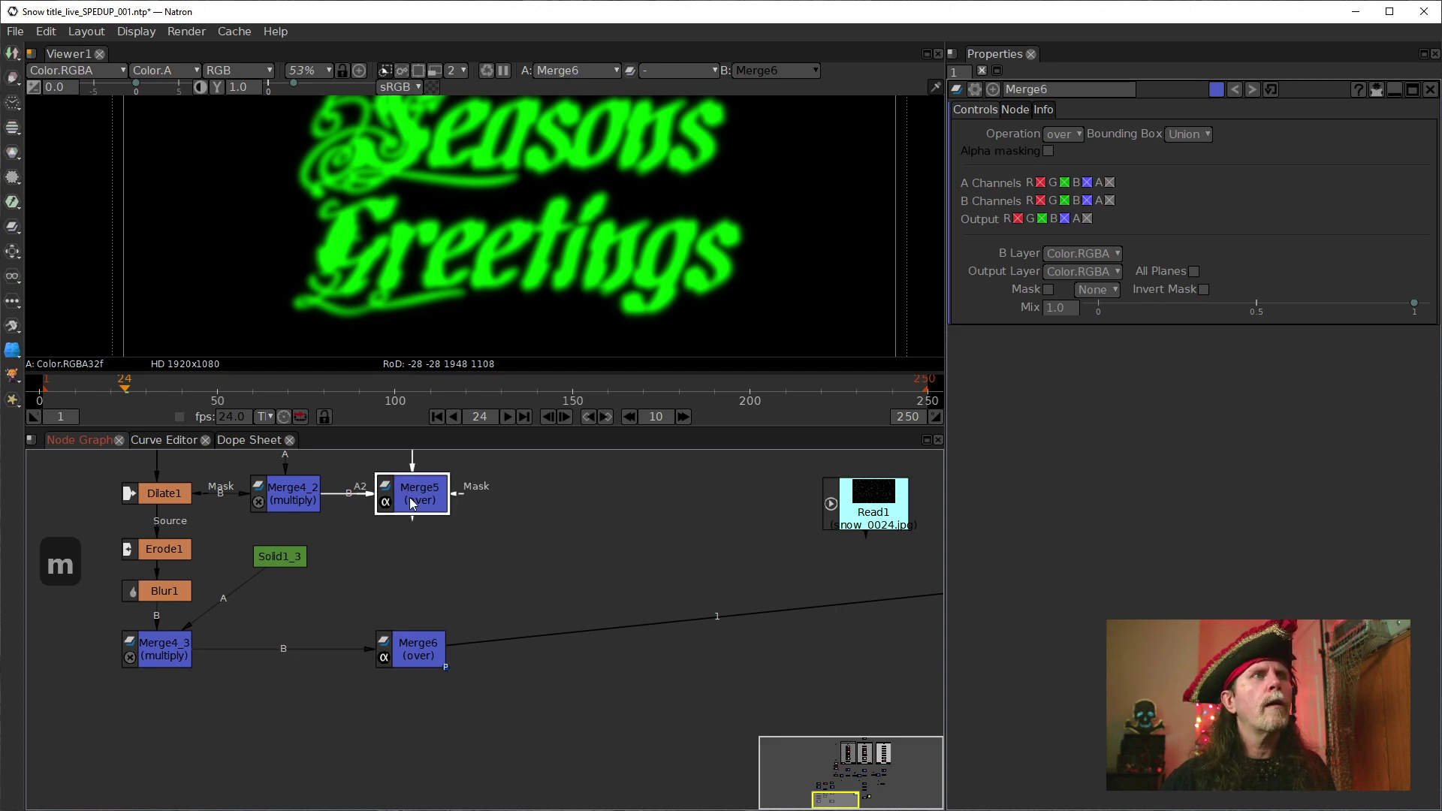
pyautogui.click(408, 649)
pyautogui.moveTo(406, 629); pyautogui.dragTo(409, 511)
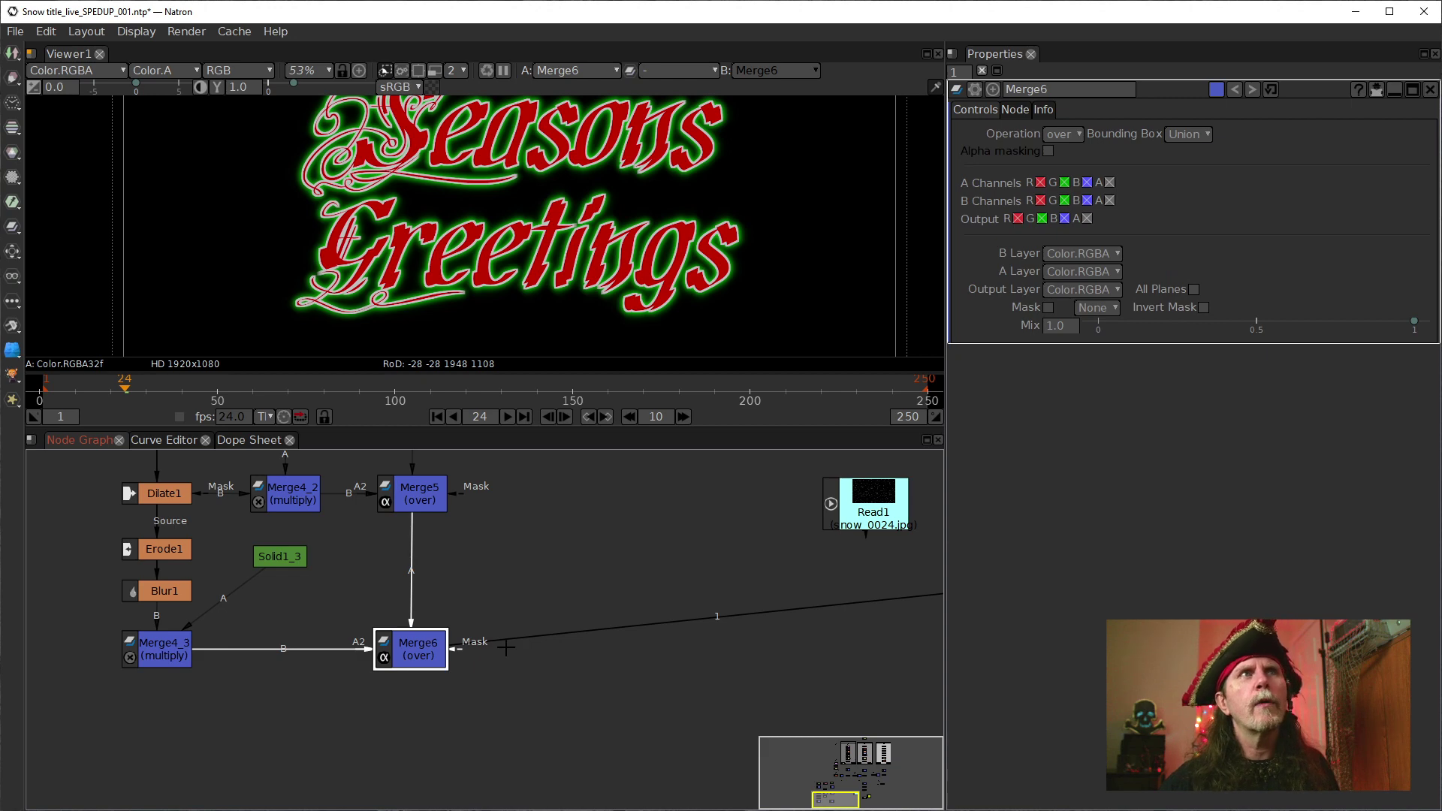
pyautogui.moveTo(566, 225); pyautogui.dragTo(540, 274)
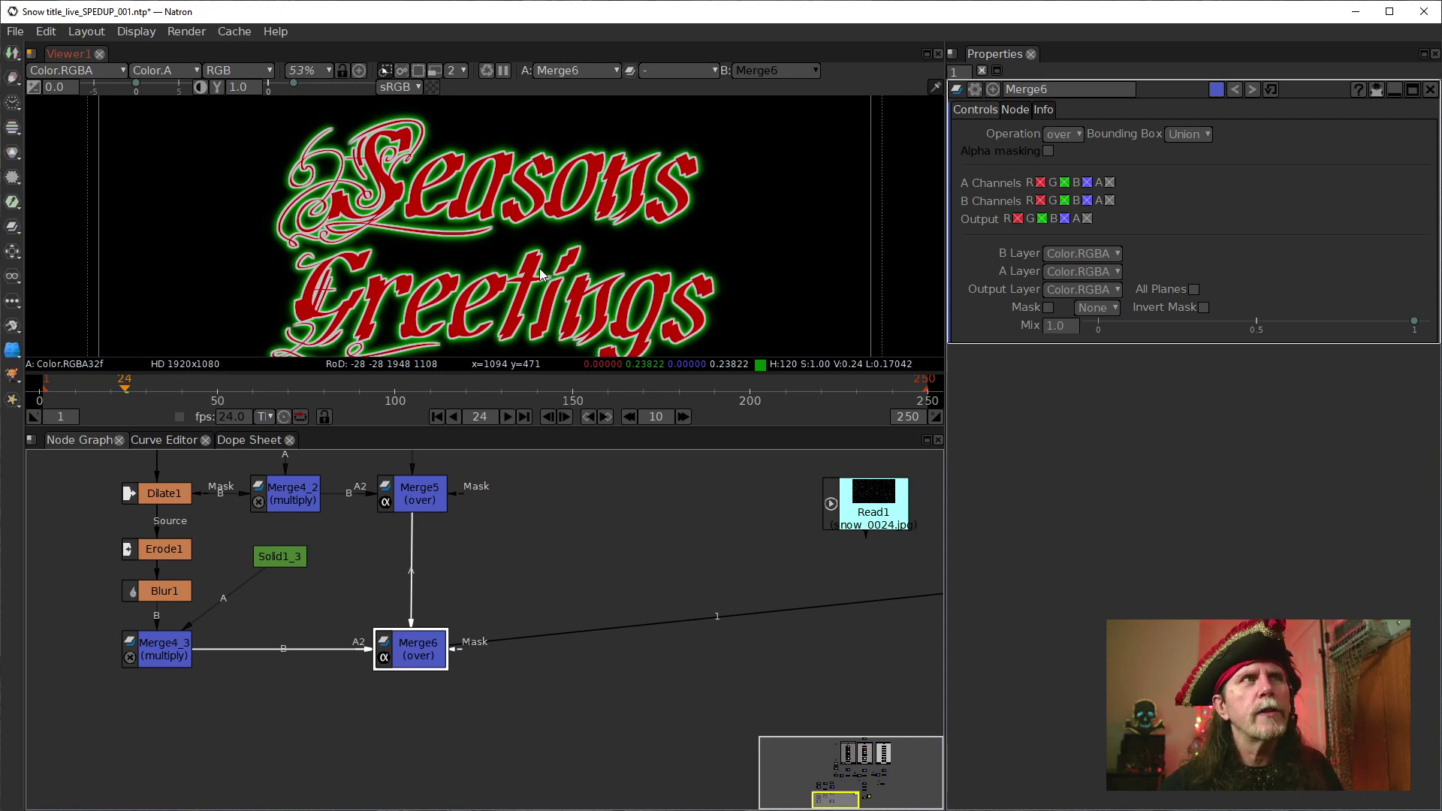
pyautogui.moveTo(439, 642); pyautogui.dragTo(441, 642)
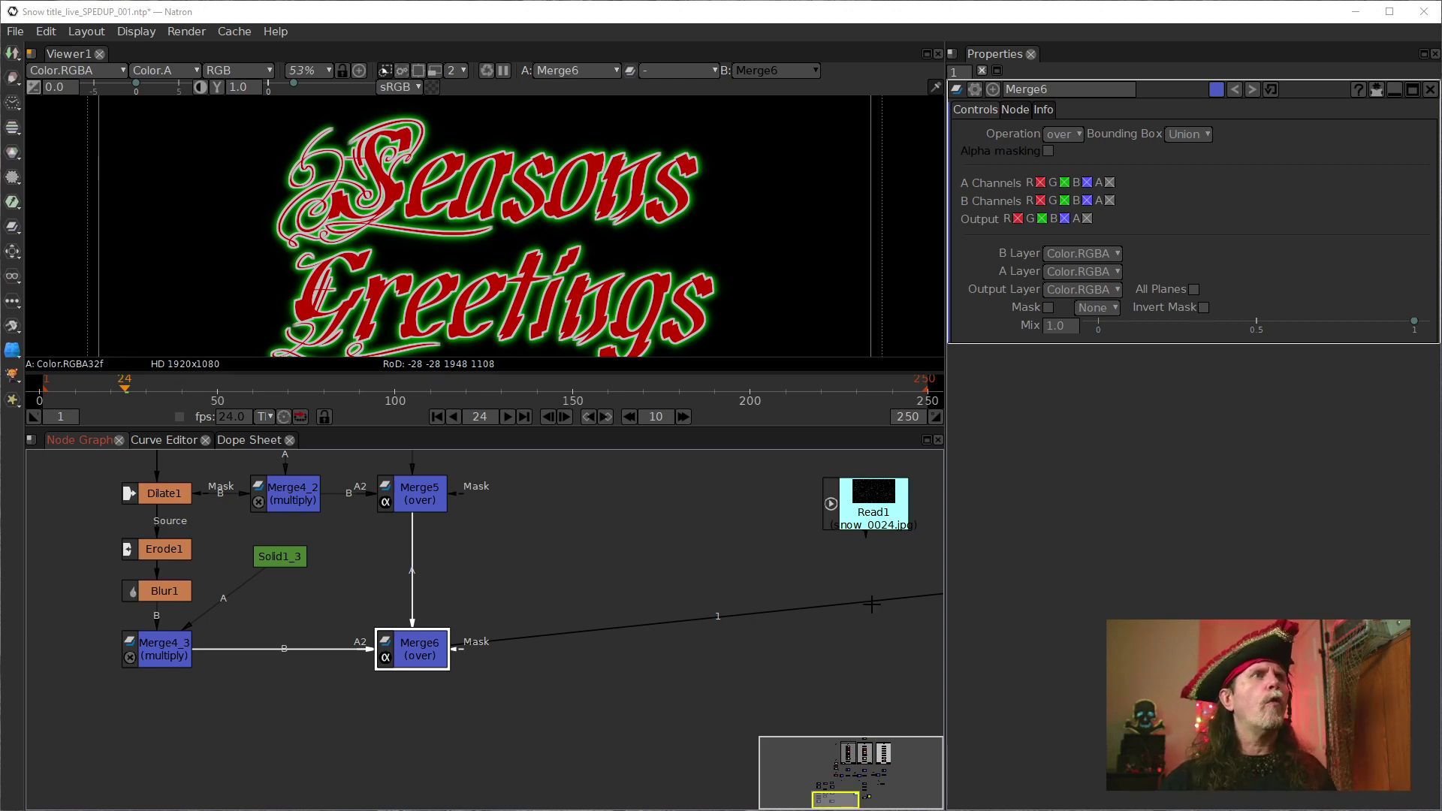
# Locate the DiskCache2 and FrameHold1_3_2 nodes below SeNoise1 in the node graph
pyautogui.moveTo(457, 592); pyautogui.dragTo(422, 702)
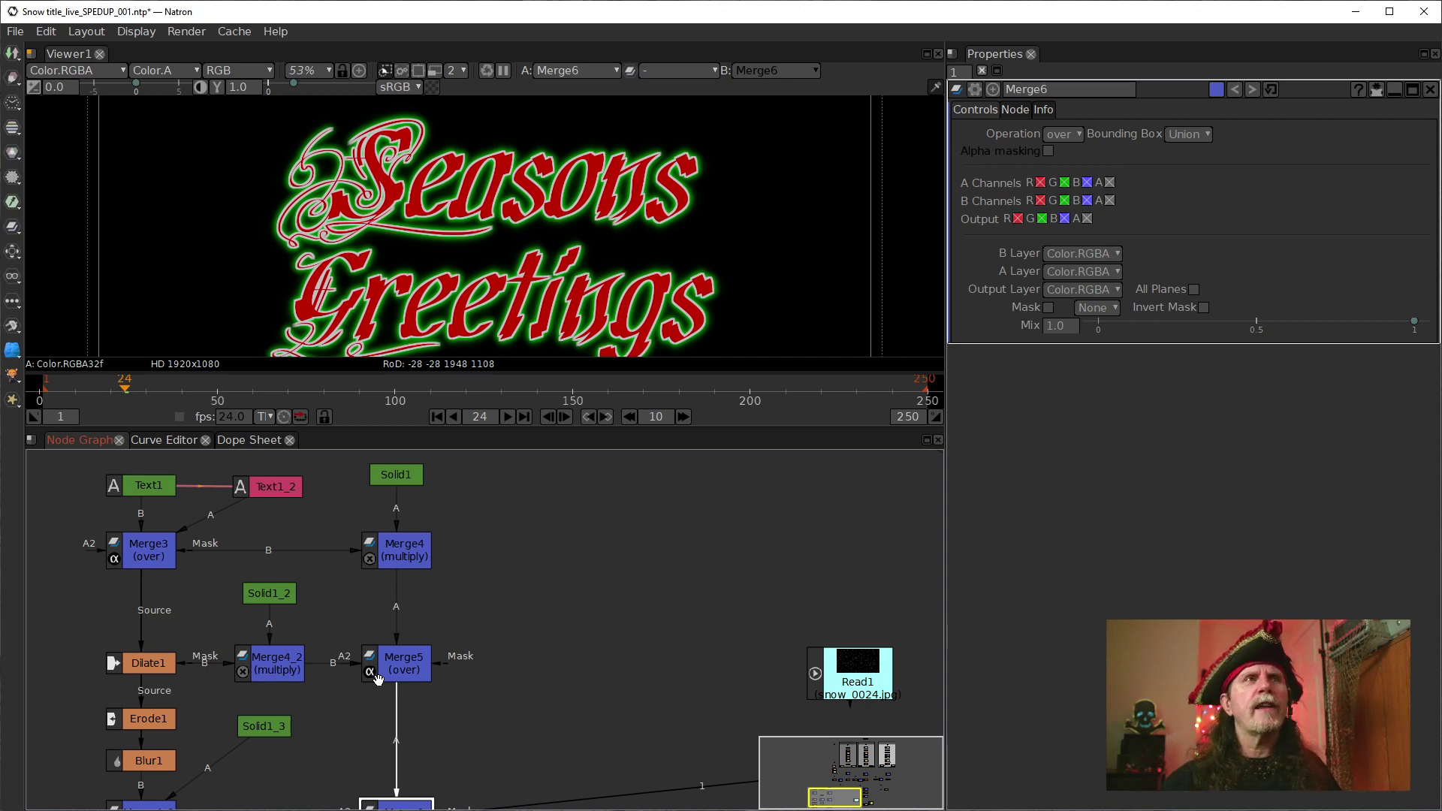
pyautogui.moveTo(377, 661); pyautogui.dragTo(219, 734)
pyautogui.scroll(-3, 354, 602)
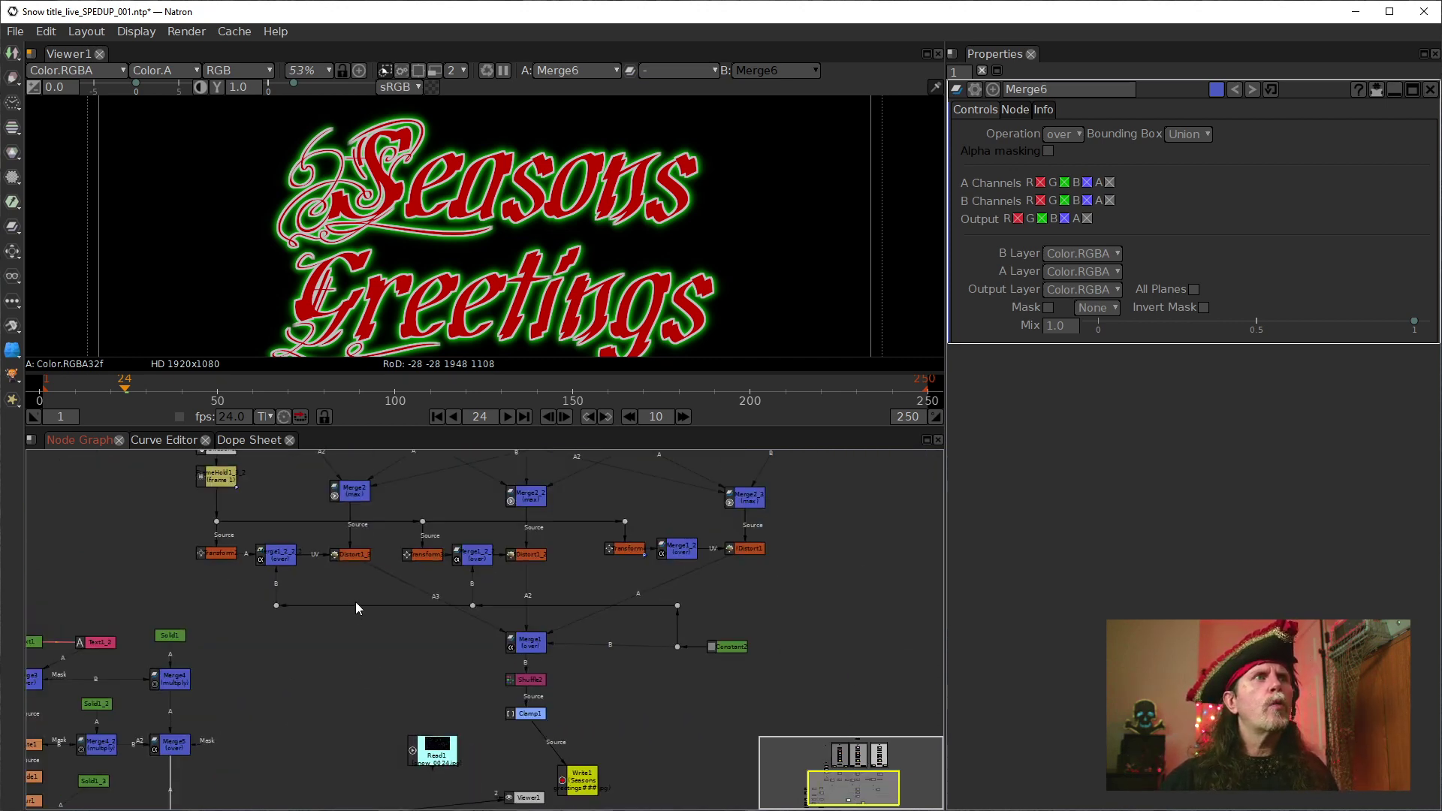
pyautogui.moveTo(355, 602); pyautogui.dragTo(416, 714)
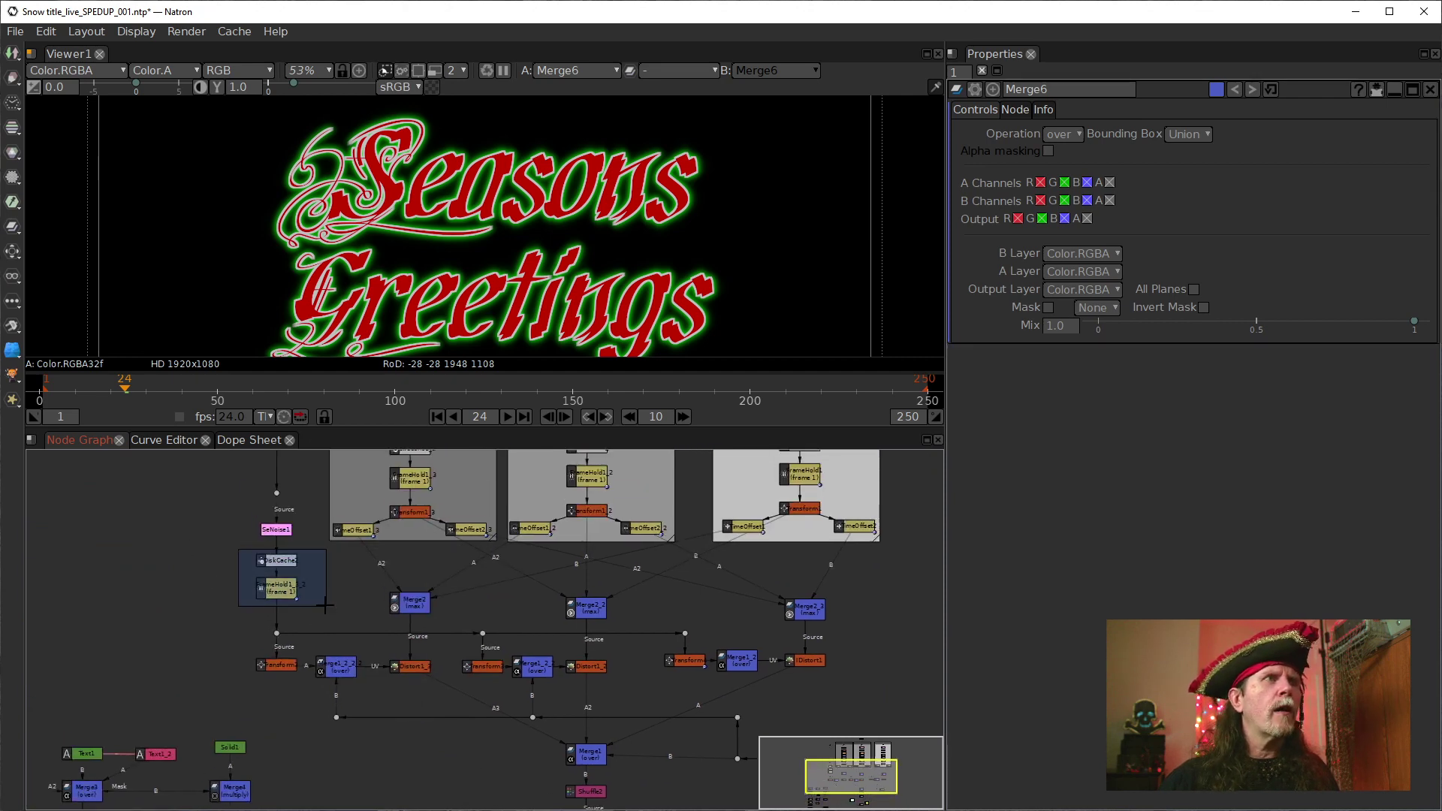
pyautogui.scroll(5, 322, 576)
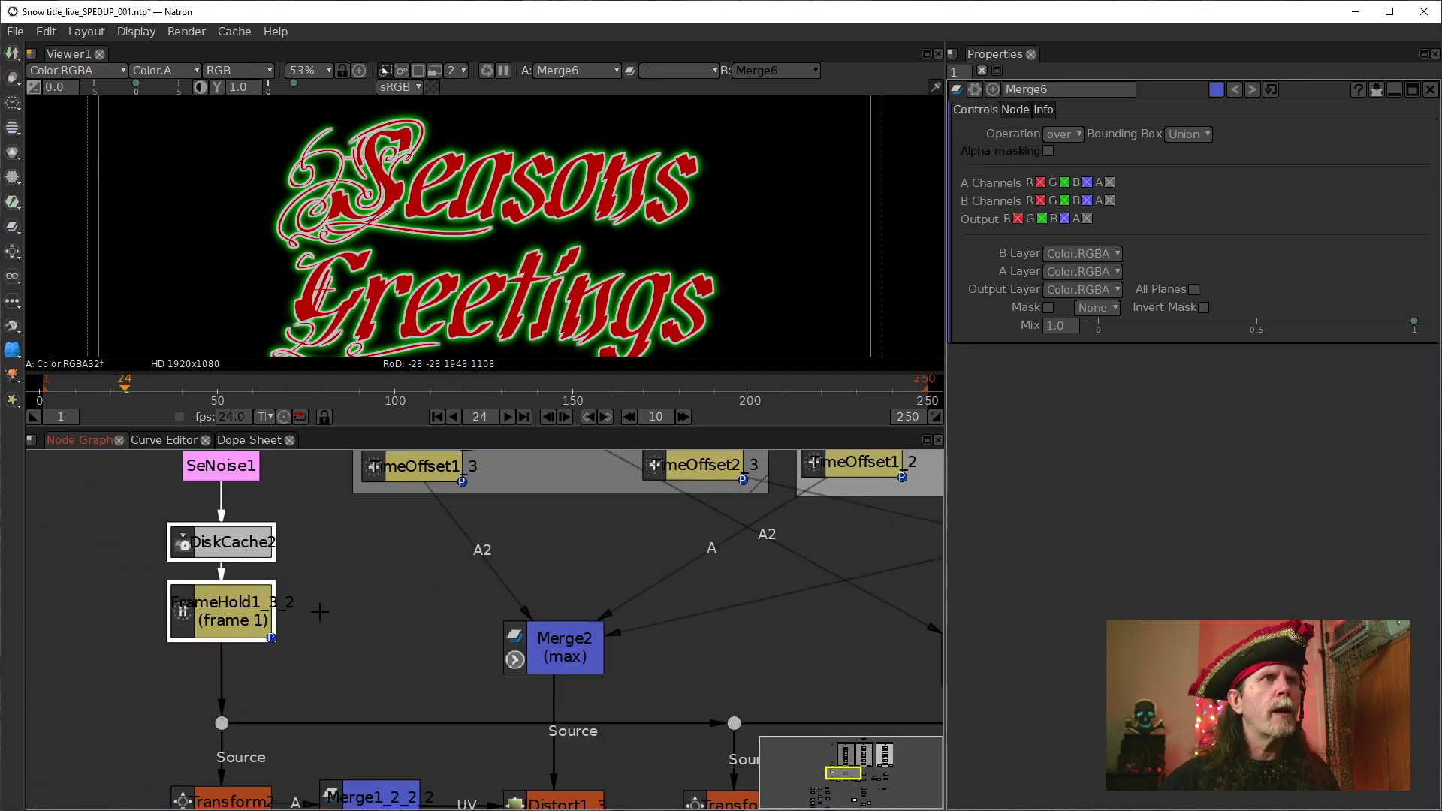
pyautogui.scroll(-3, 345, 628)
pyautogui.scroll(2, 251, 714)
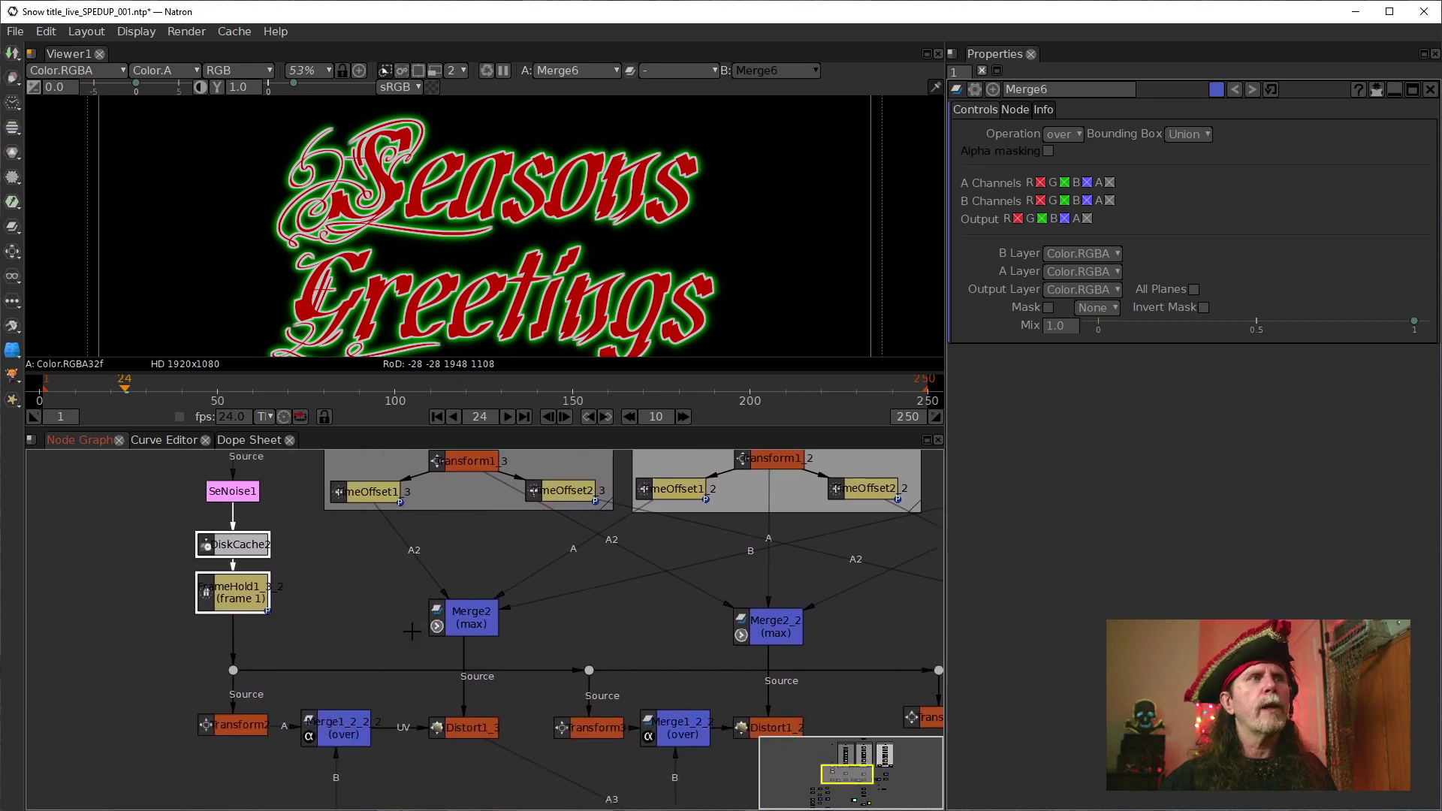
pyautogui.moveTo(138, 513); pyautogui.dragTo(365, 660)
pyautogui.click(234, 590)
pyautogui.click(249, 573)
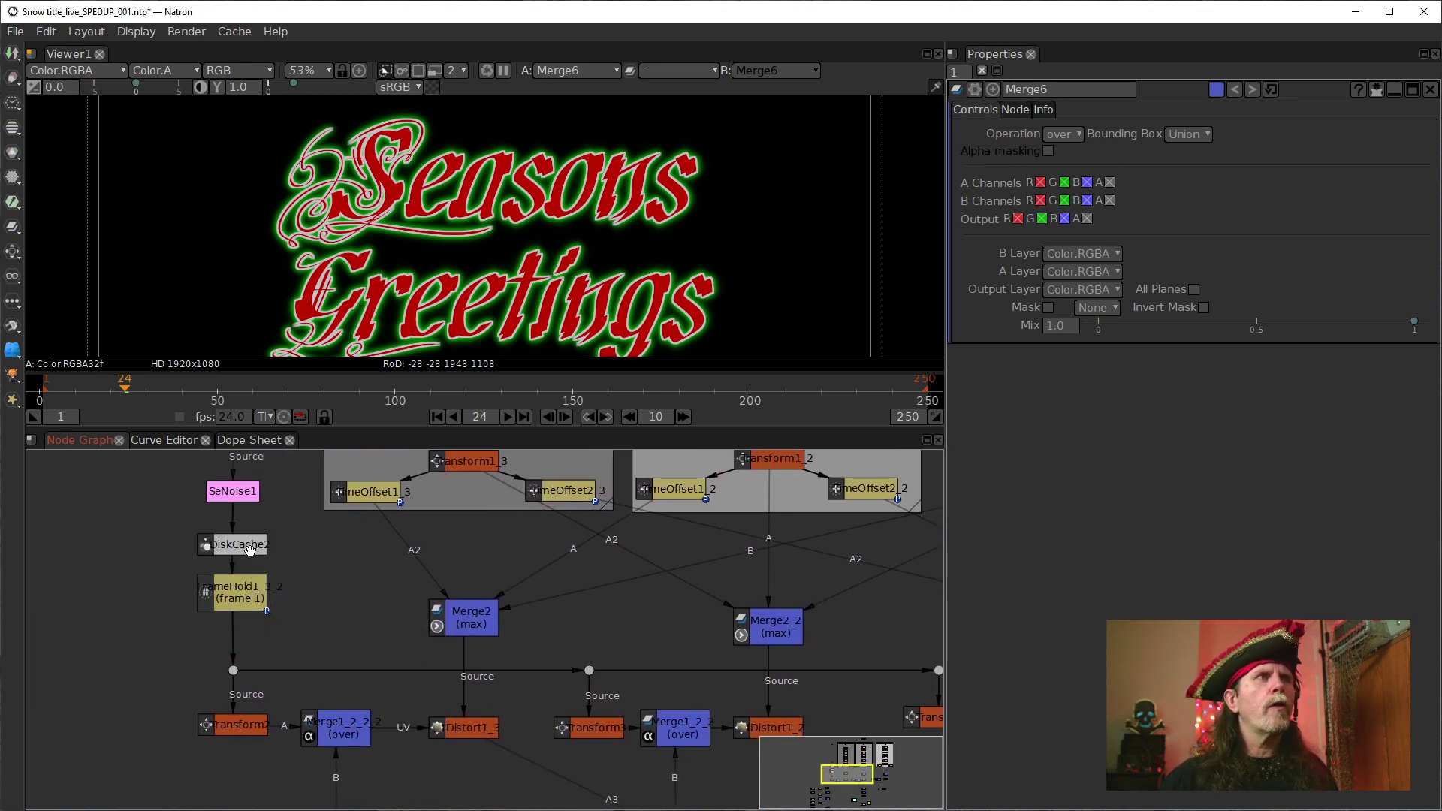
# Set DiskCache2's frame range to Manual, with first frame 1 and last frame 1
pyautogui.click(250, 552)
pyautogui.doubleClick(212, 537)
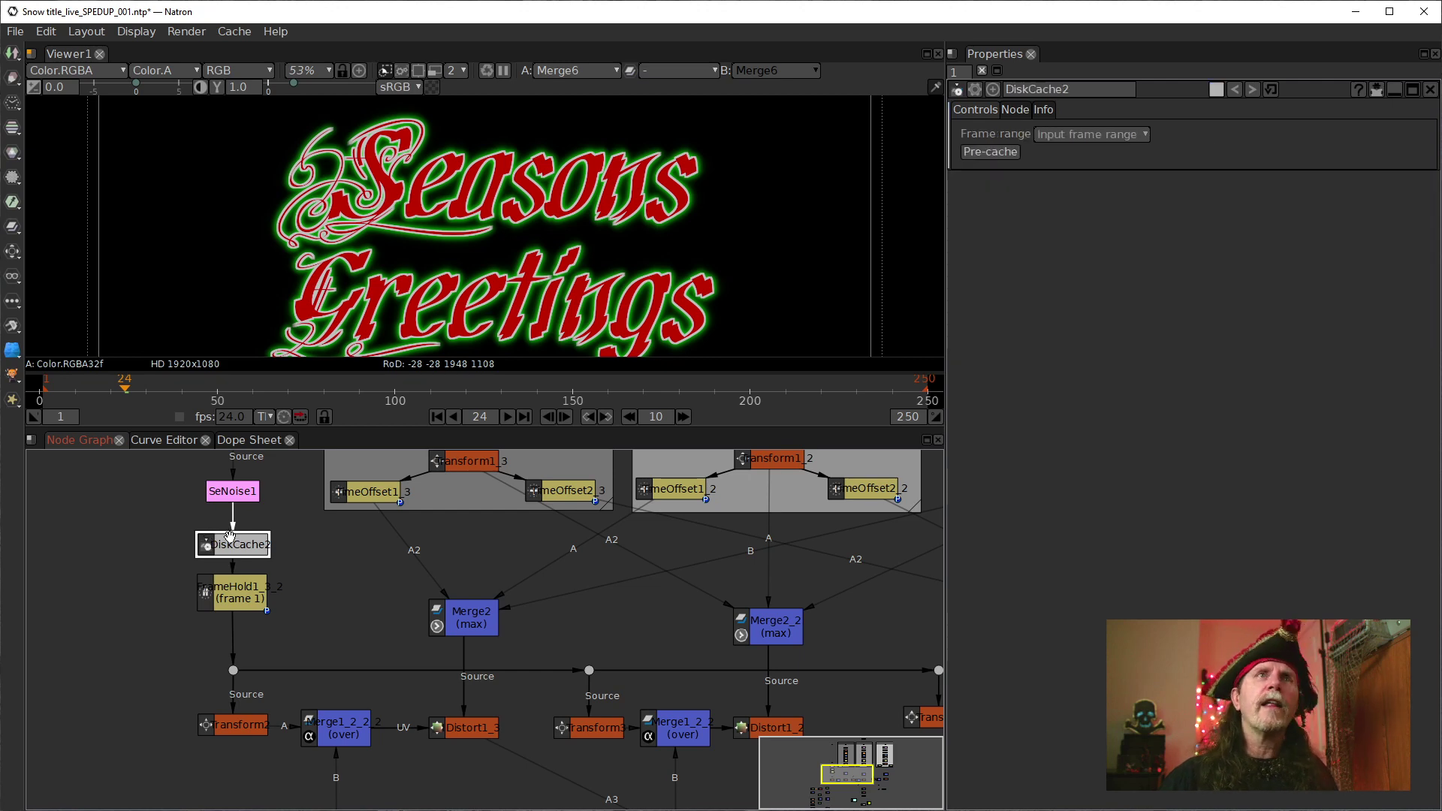
pyautogui.click(359, 639)
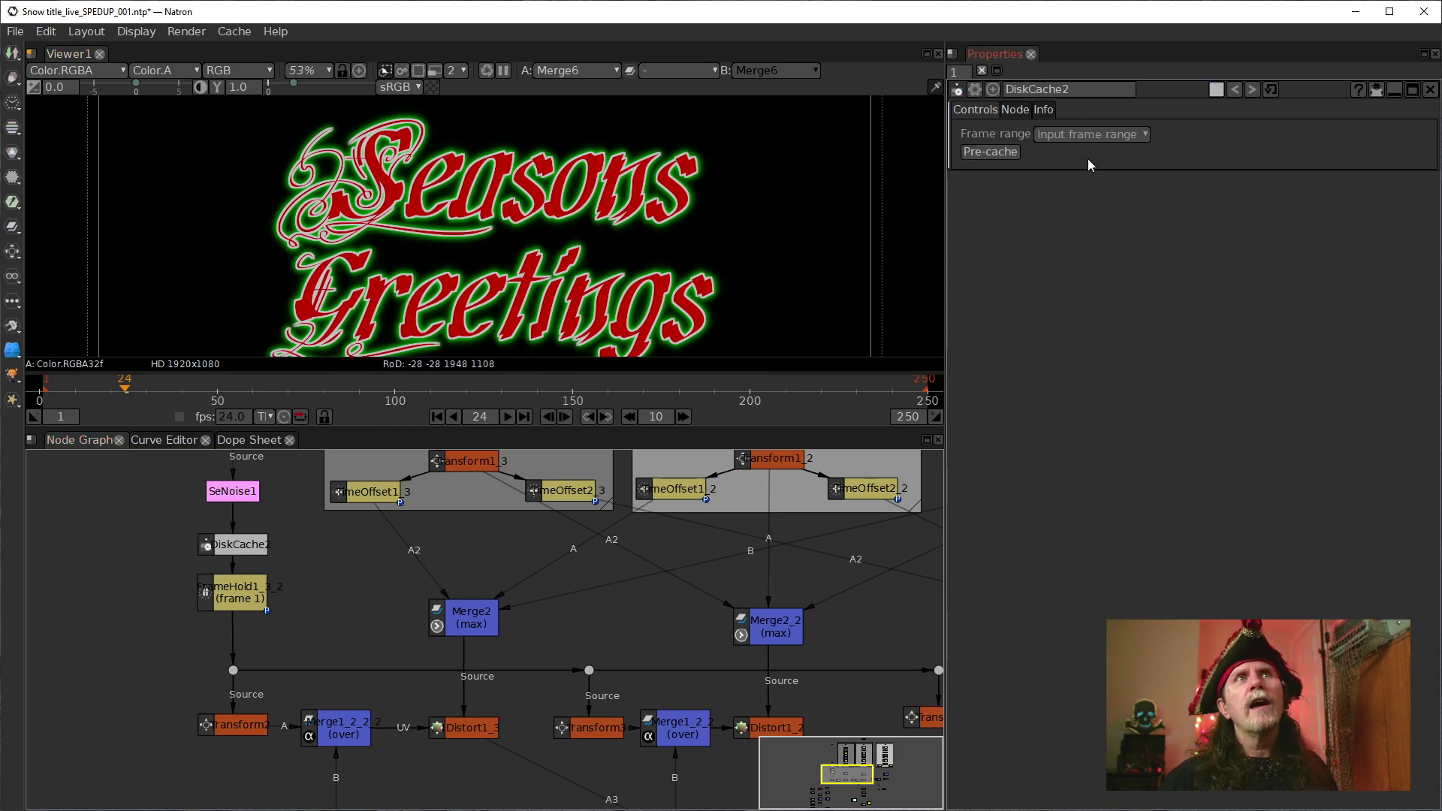
pyautogui.click(1112, 138)
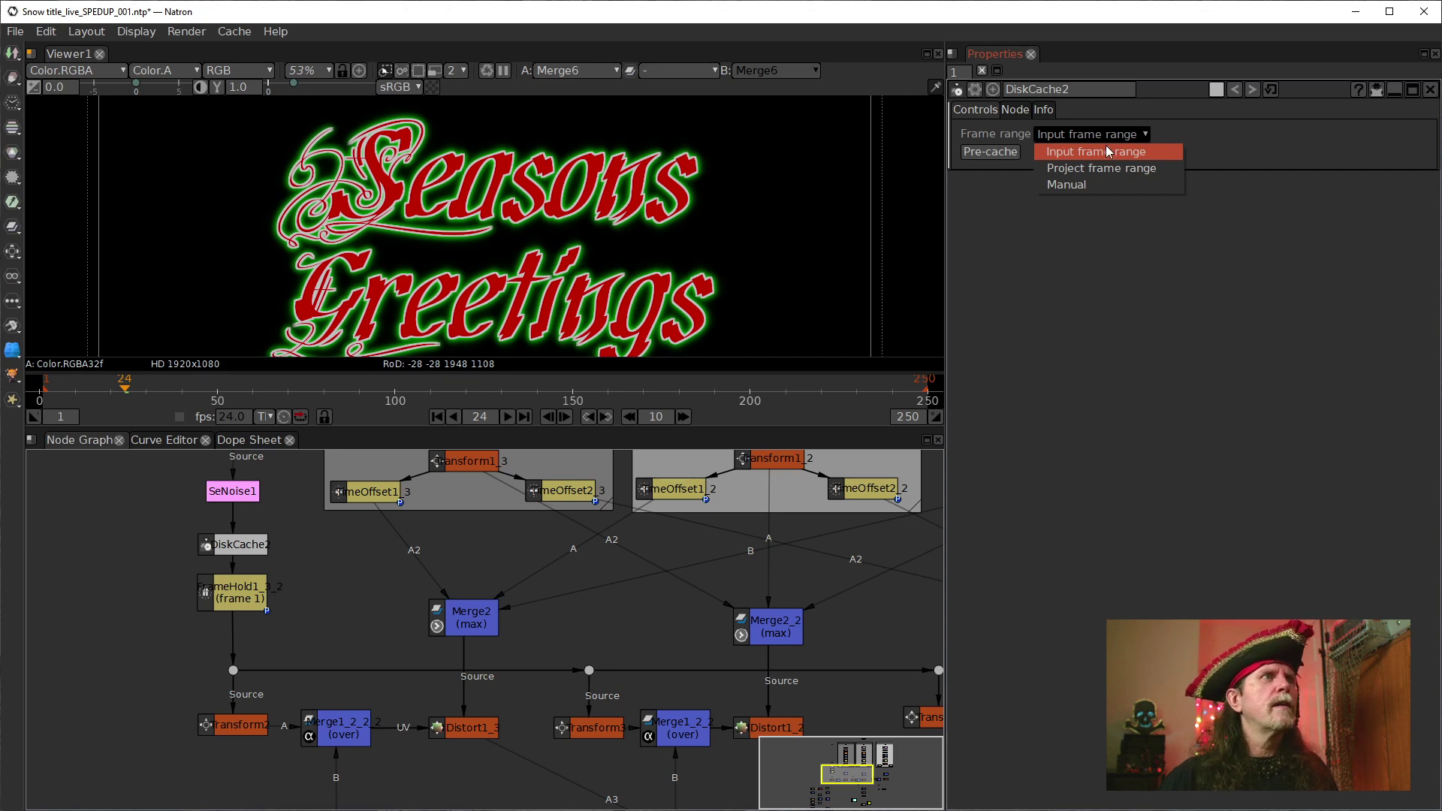
pyautogui.click(1082, 185)
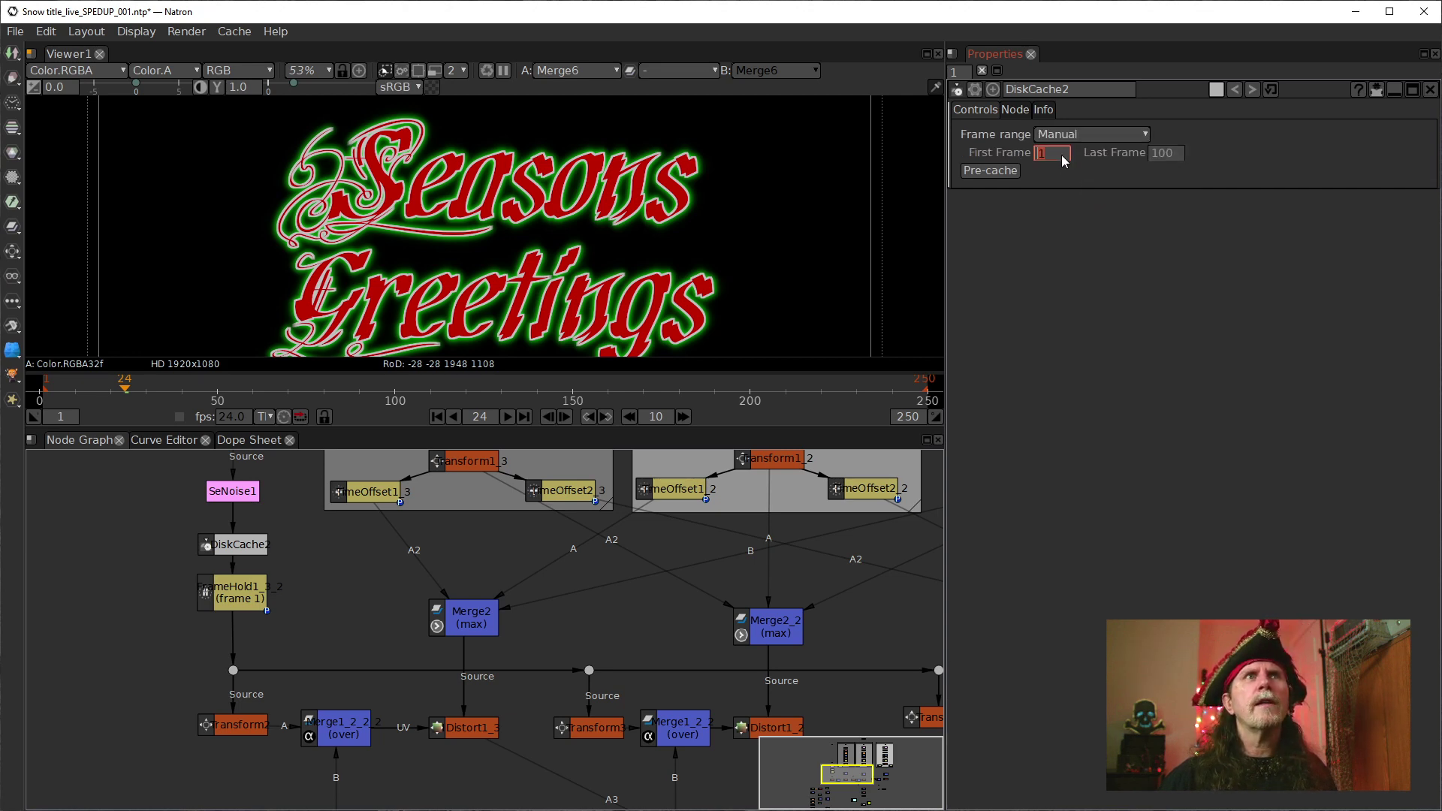
pyautogui.write('1')
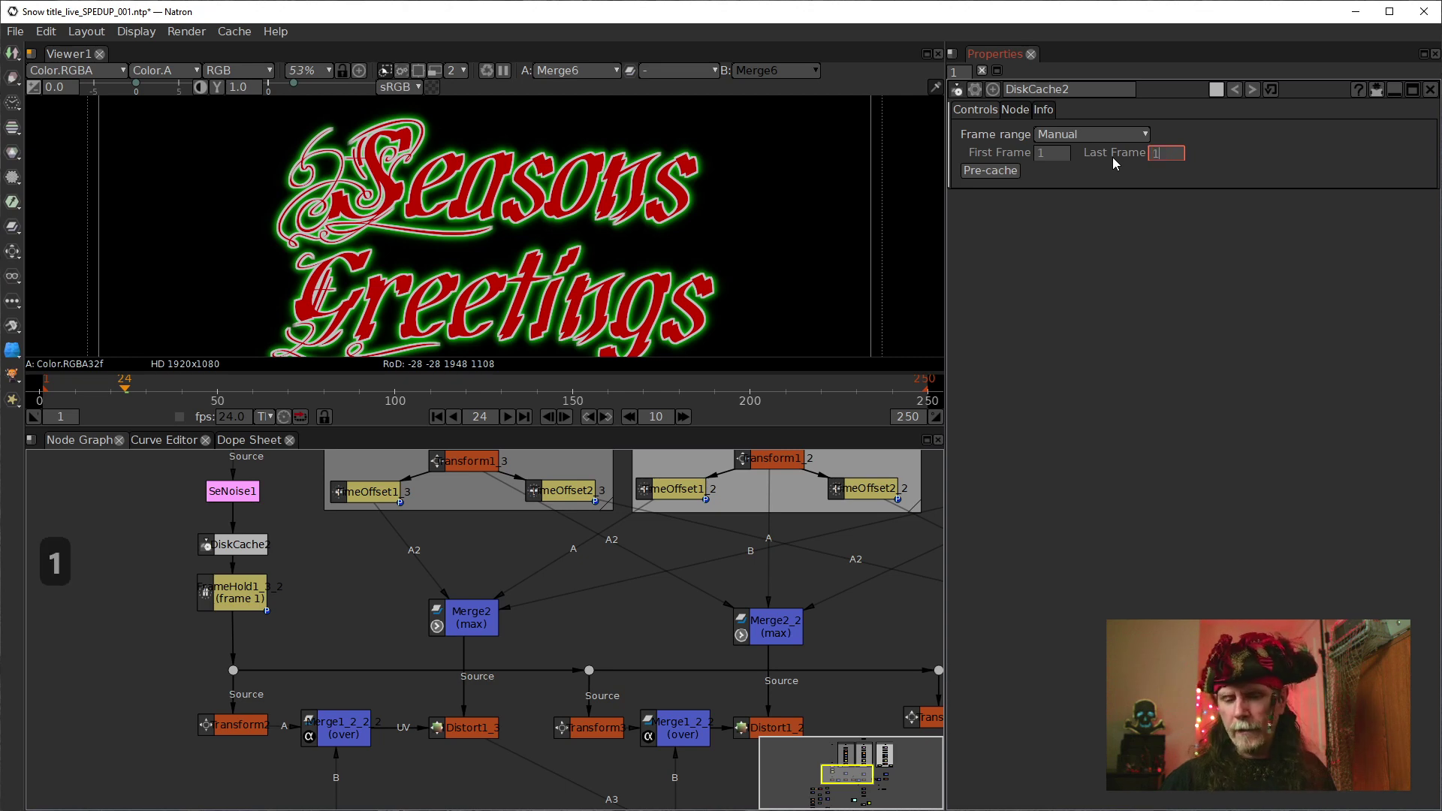
# Check the frame settings of FrameHold1_3_2 and DiskCache2
pyautogui.click(233, 593)
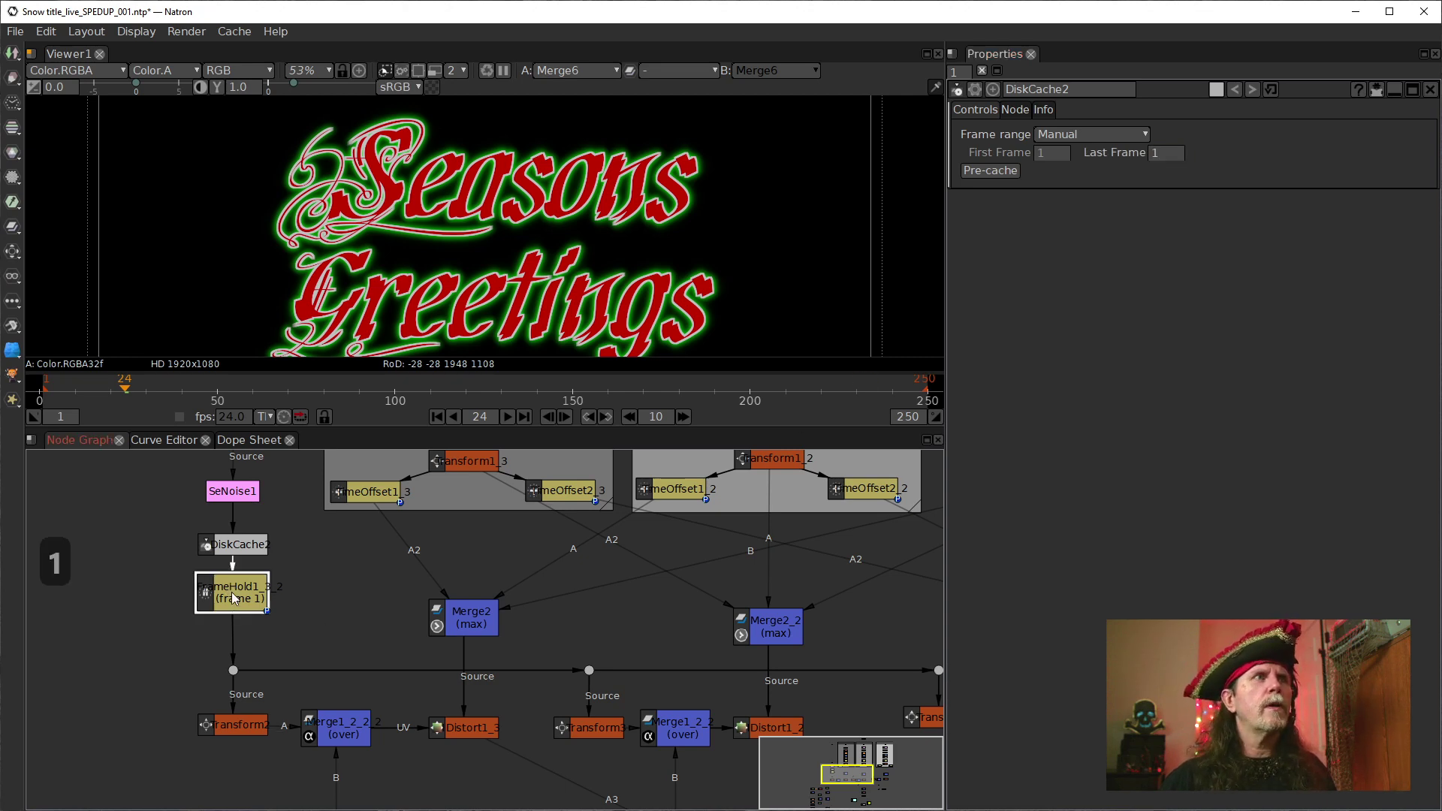
pyautogui.click(1053, 152)
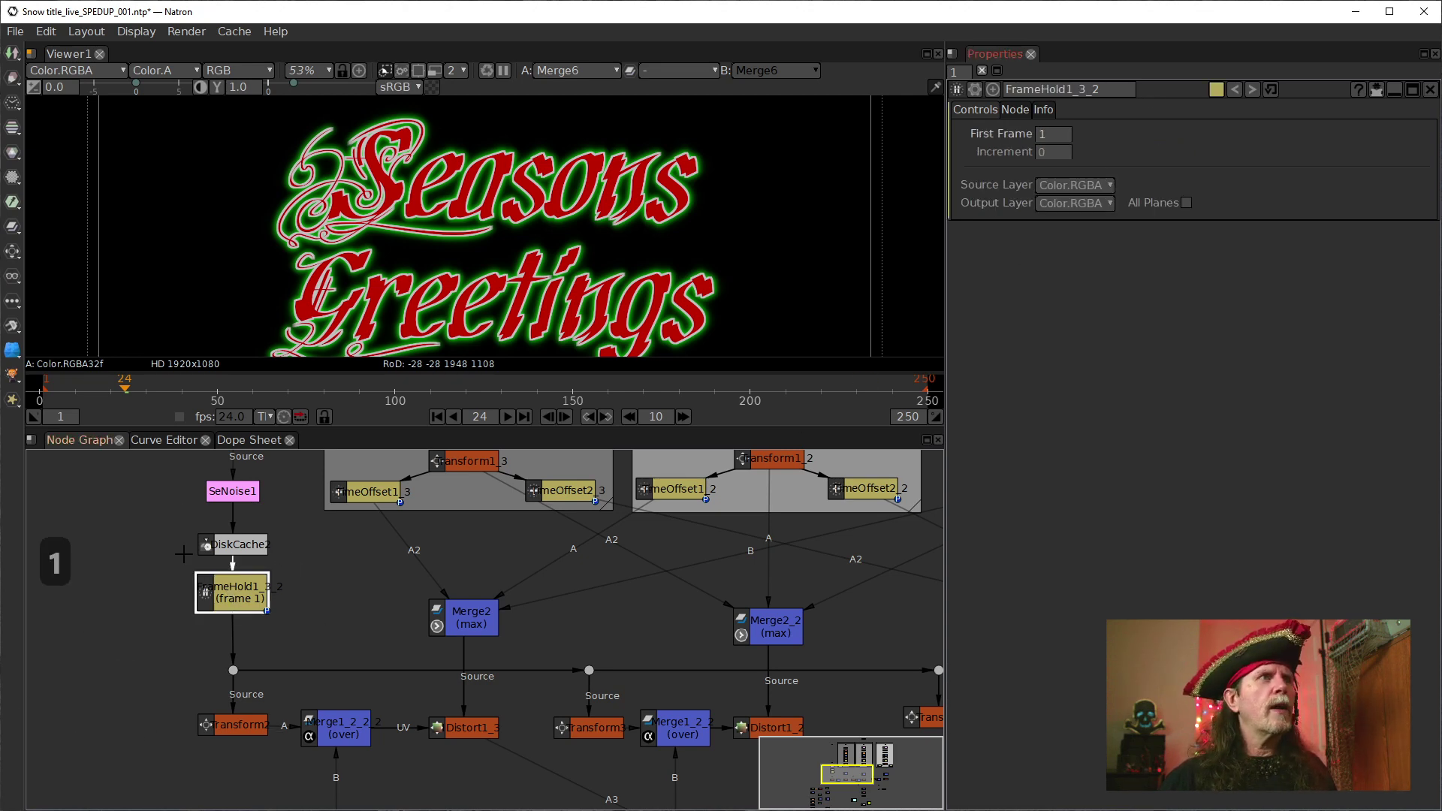
pyautogui.click(250, 548)
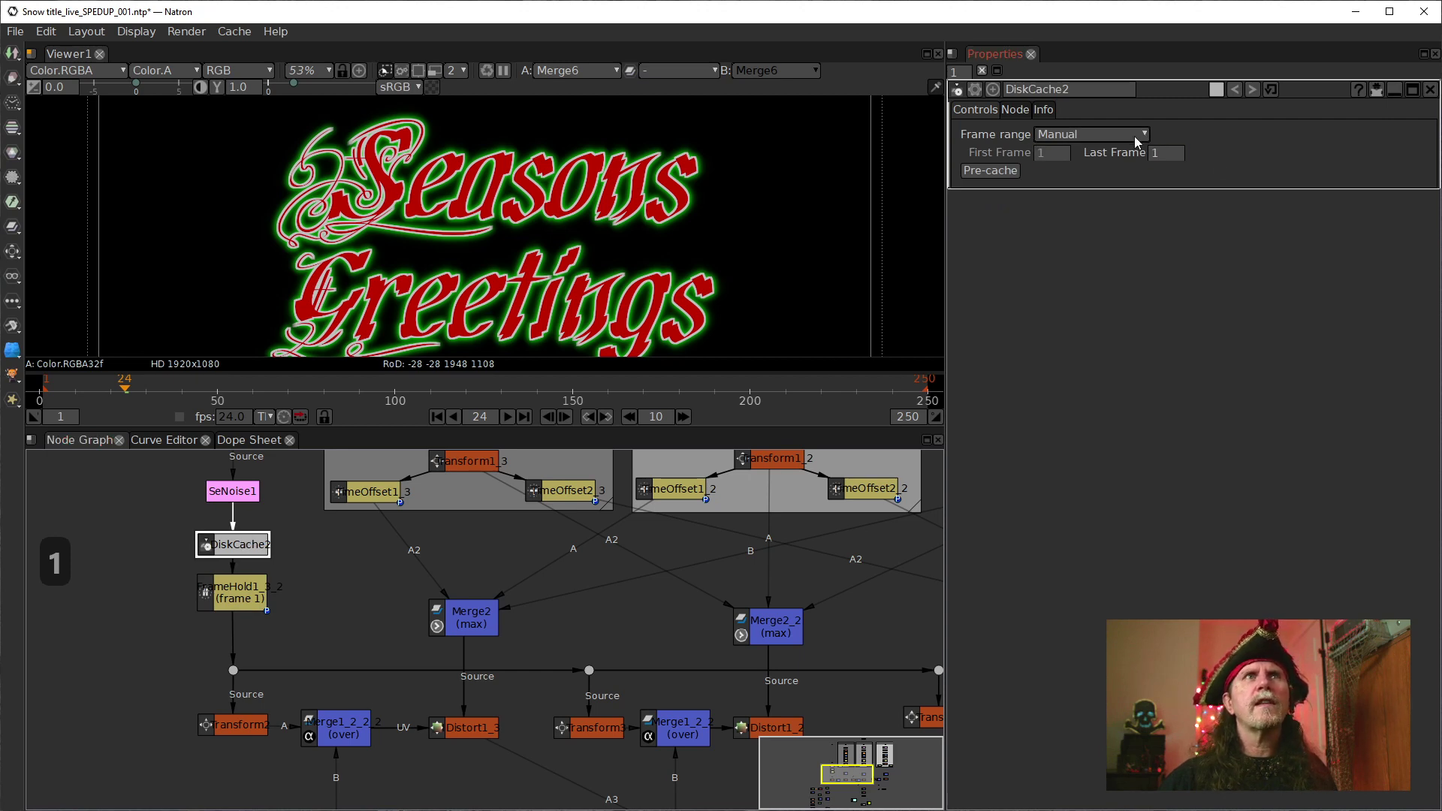
pyautogui.moveTo(142, 518); pyautogui.dragTo(304, 643)
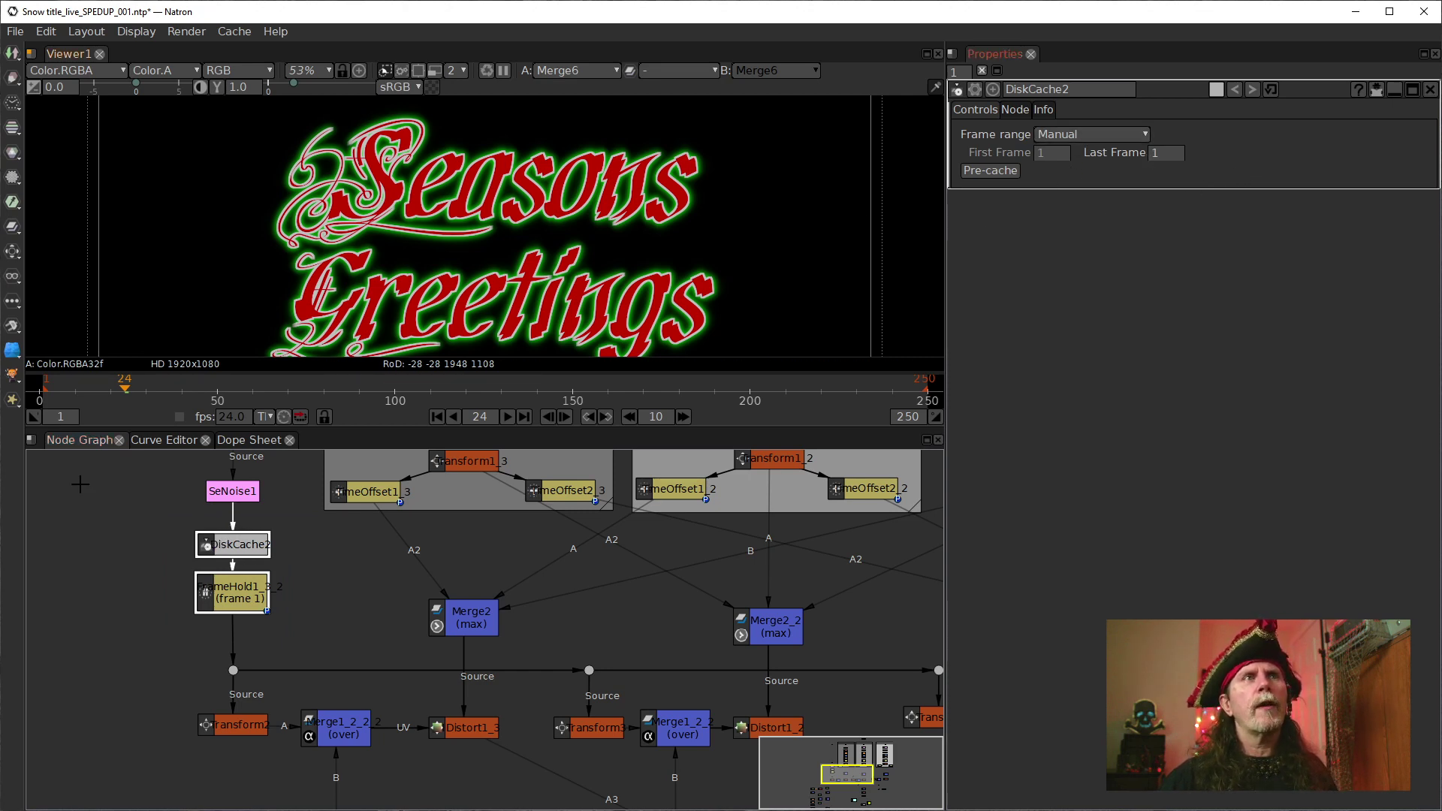
pyautogui.click(296, 605)
pyautogui.click(235, 599)
pyautogui.doubleClick(235, 598)
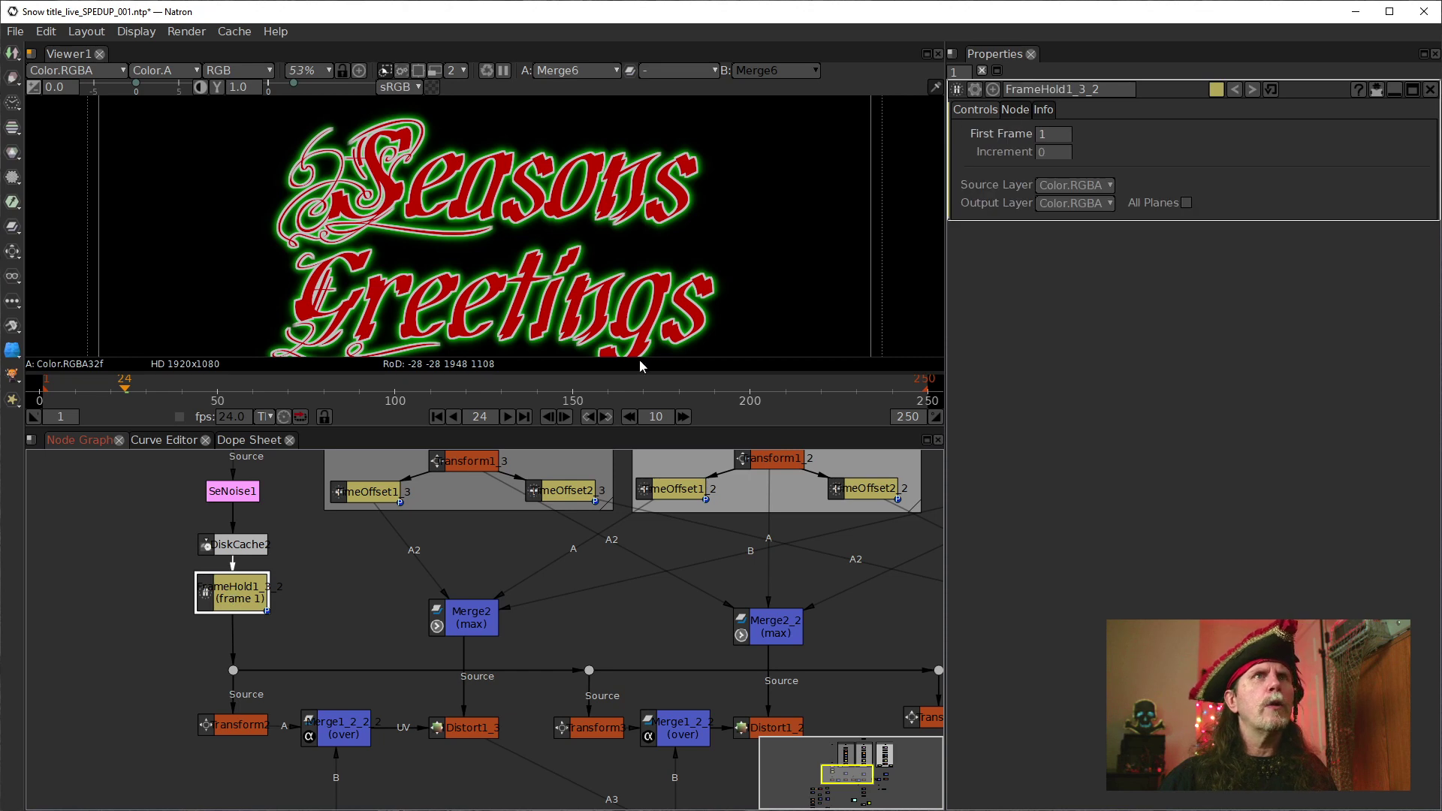
# Duplicate the DiskCache2 and FrameHold1_3_2 nodes together and place the copies below Merge6
pyautogui.moveTo(304, 646); pyautogui.dragTo(175, 572)
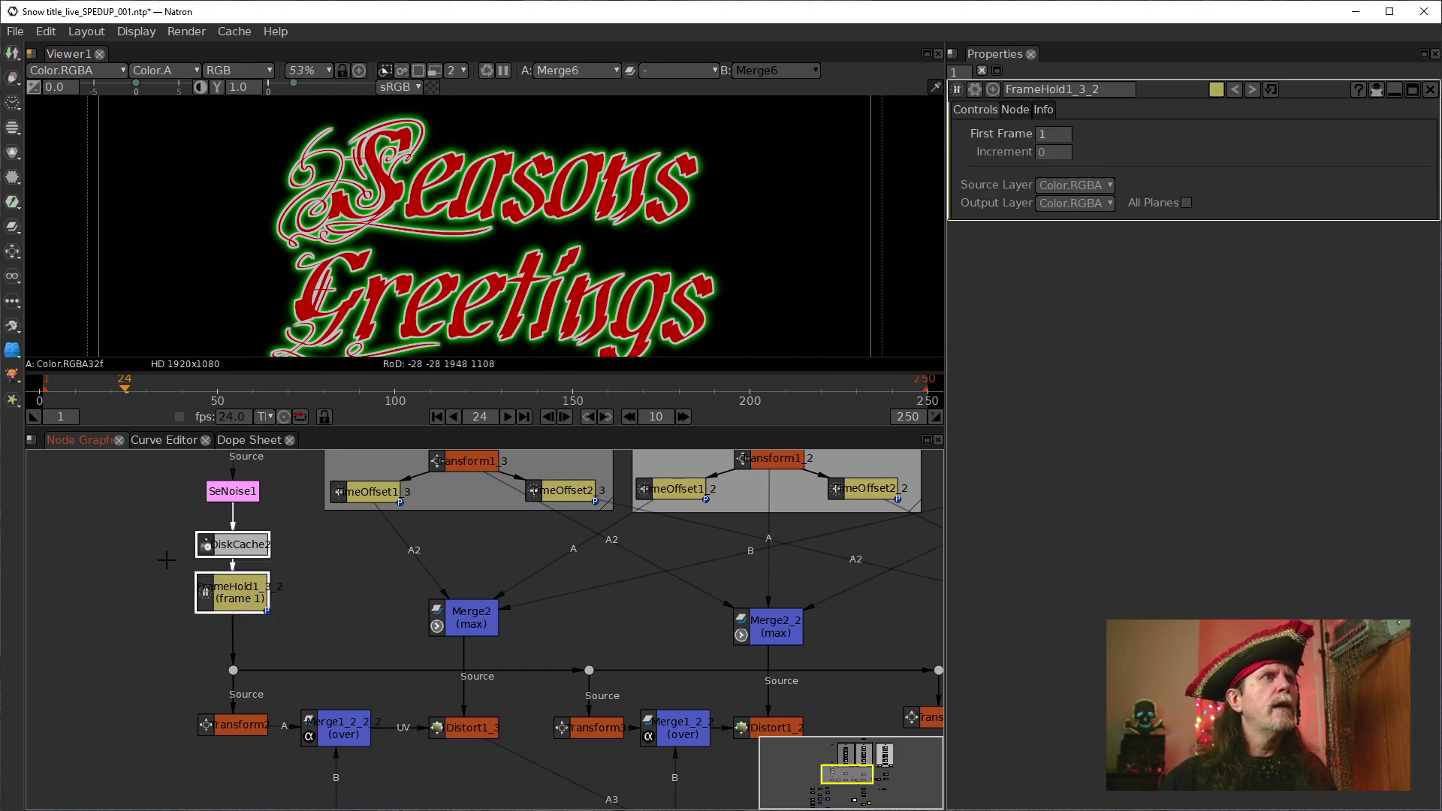
pyautogui.scroll(-5, 283, 666)
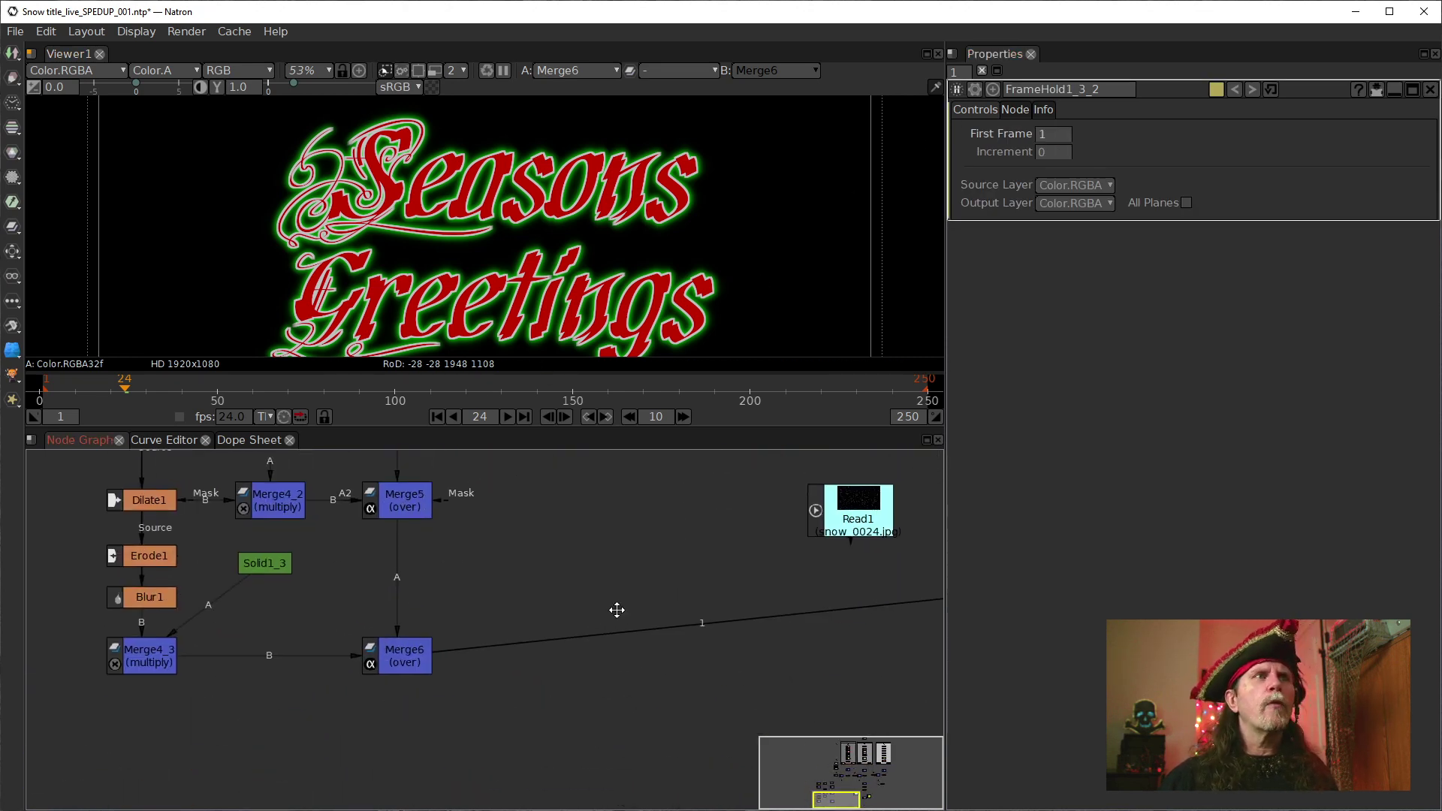
pyautogui.scroll(-3, 486, 611)
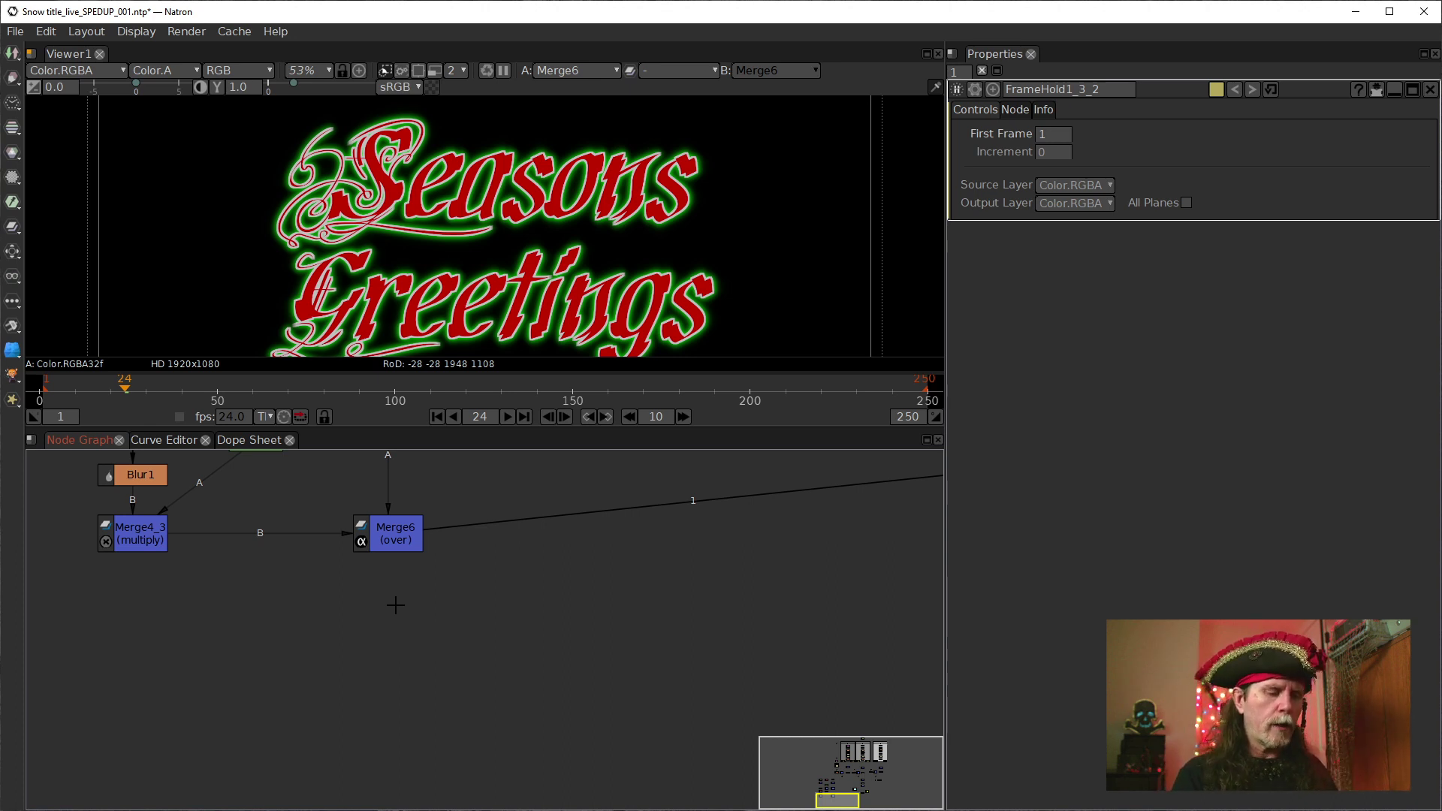
pyautogui.hotkey('alt', 'c')
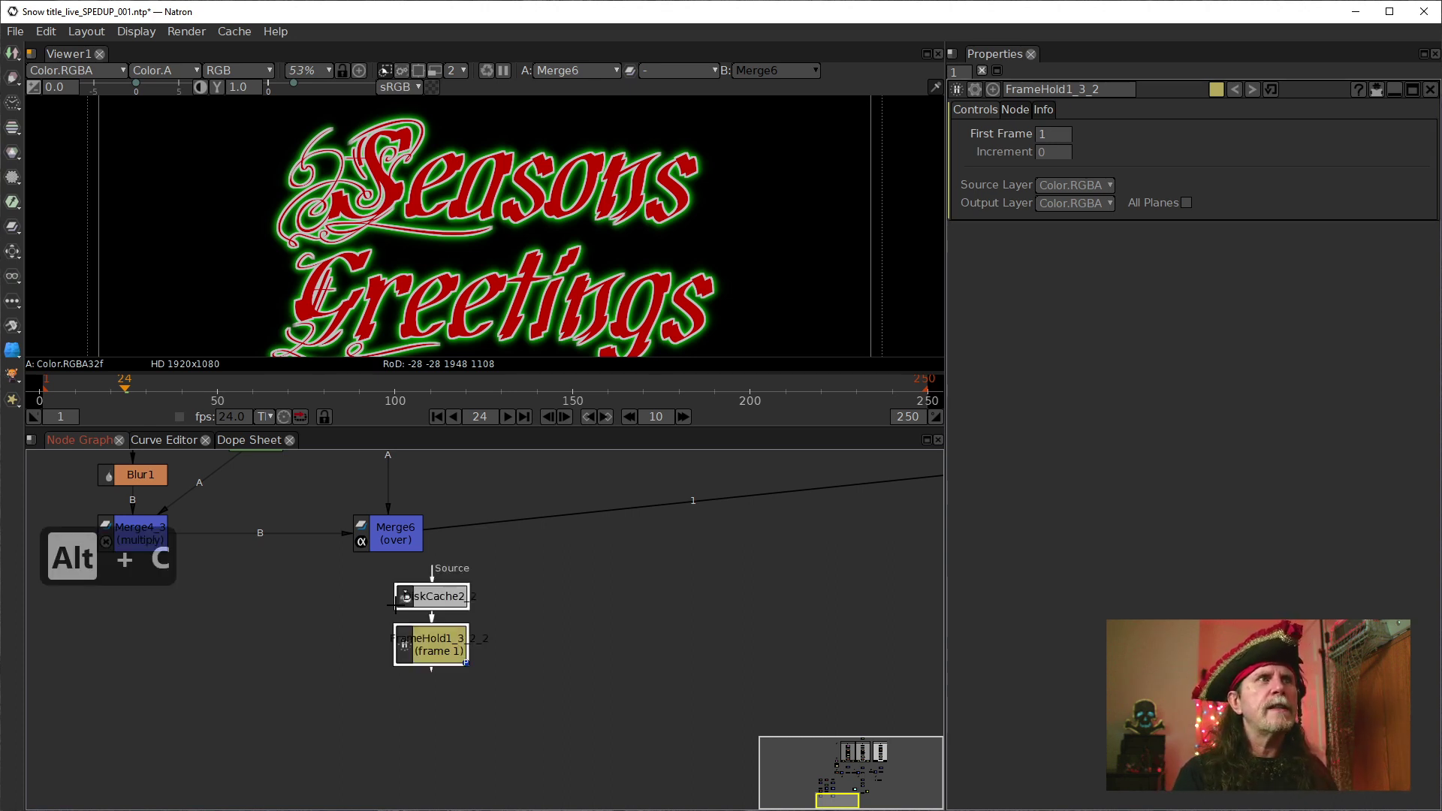
# Connect the copied DiskCache to Merge6, align the pair beneath it, and view the copied FrameHold's output
pyautogui.moveTo(448, 592)
pyautogui.mouseDown()
pyautogui.moveTo(415, 618)
pyautogui.moveTo(476, 562)
pyautogui.moveTo(388, 542)
pyautogui.mouseUp()
pyautogui.moveTo(407, 619); pyautogui.dragTo(405, 603)
pyautogui.click(491, 628)
pyautogui.click(404, 668)
pyautogui.press('1')
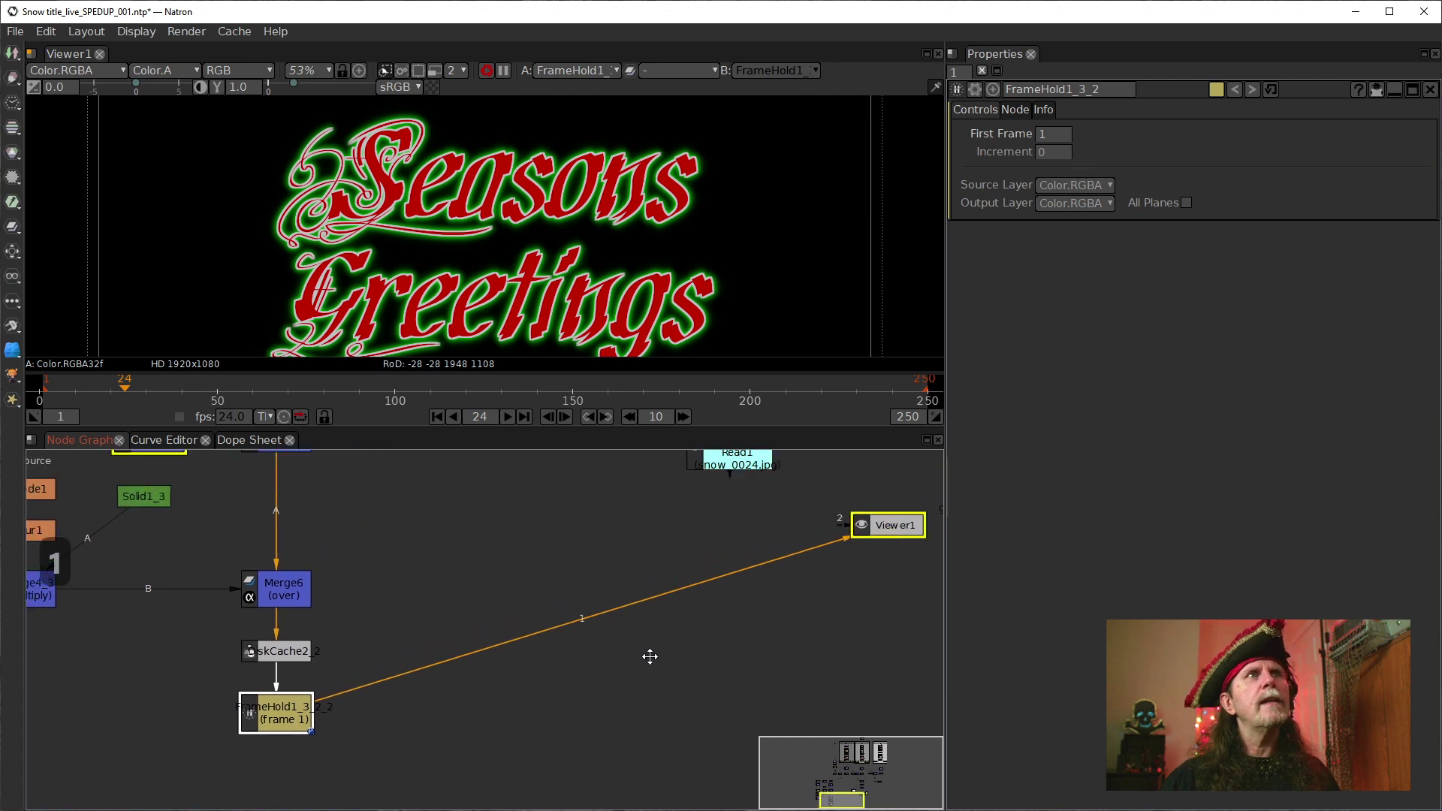
# Move the copied DiskCache node up closer to Merge6
pyautogui.click(604, 650)
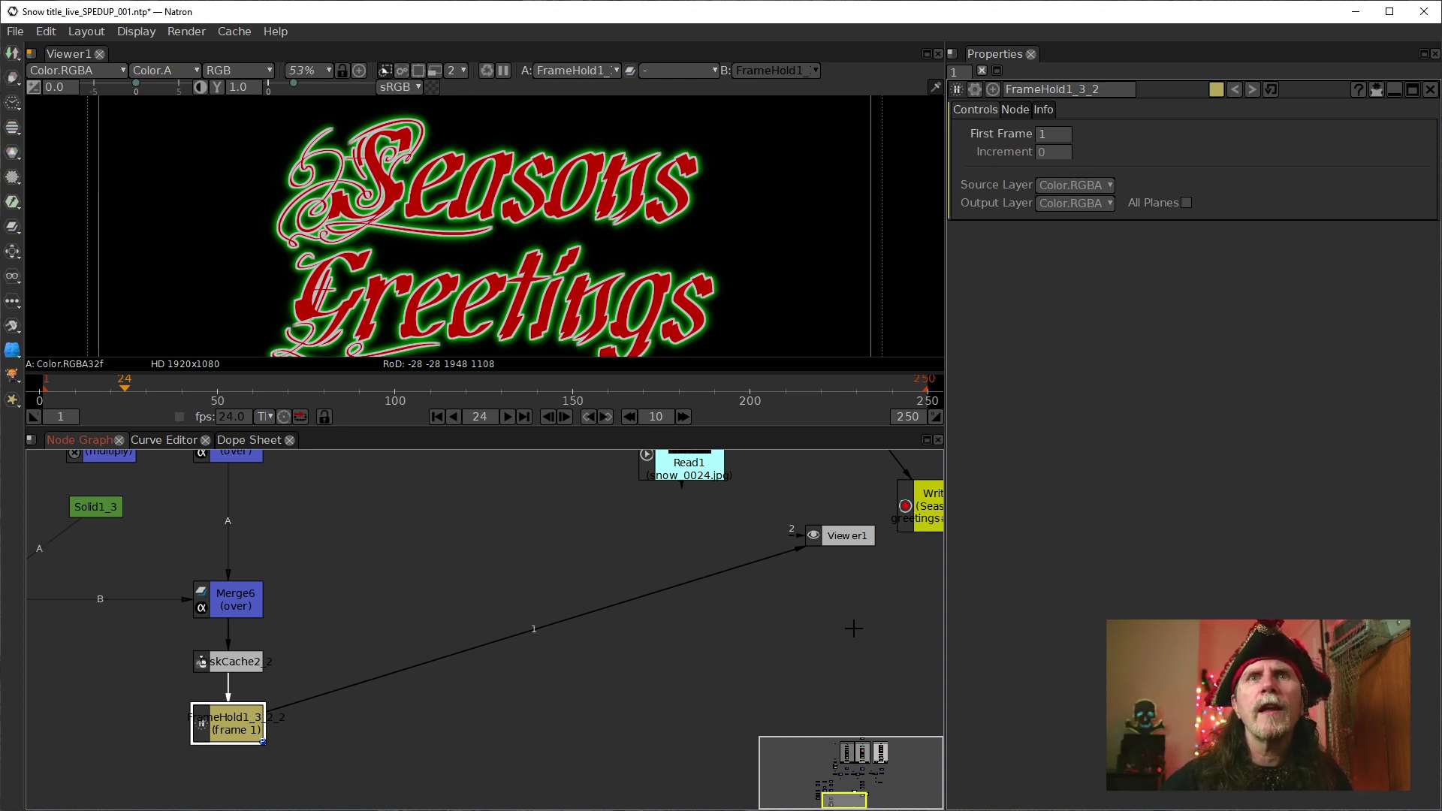
pyautogui.moveTo(509, 684); pyautogui.dragTo(590, 610)
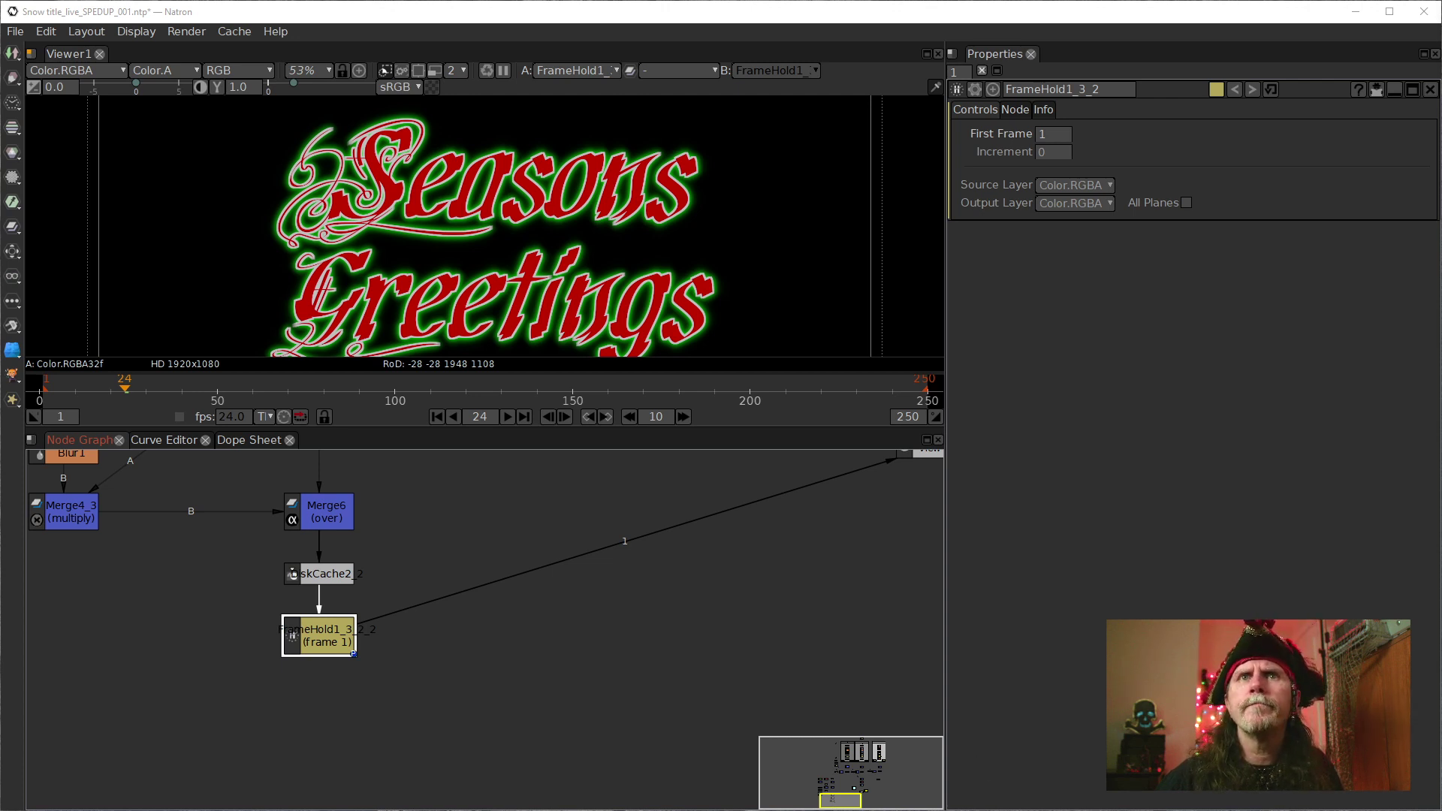
pyautogui.press('1')
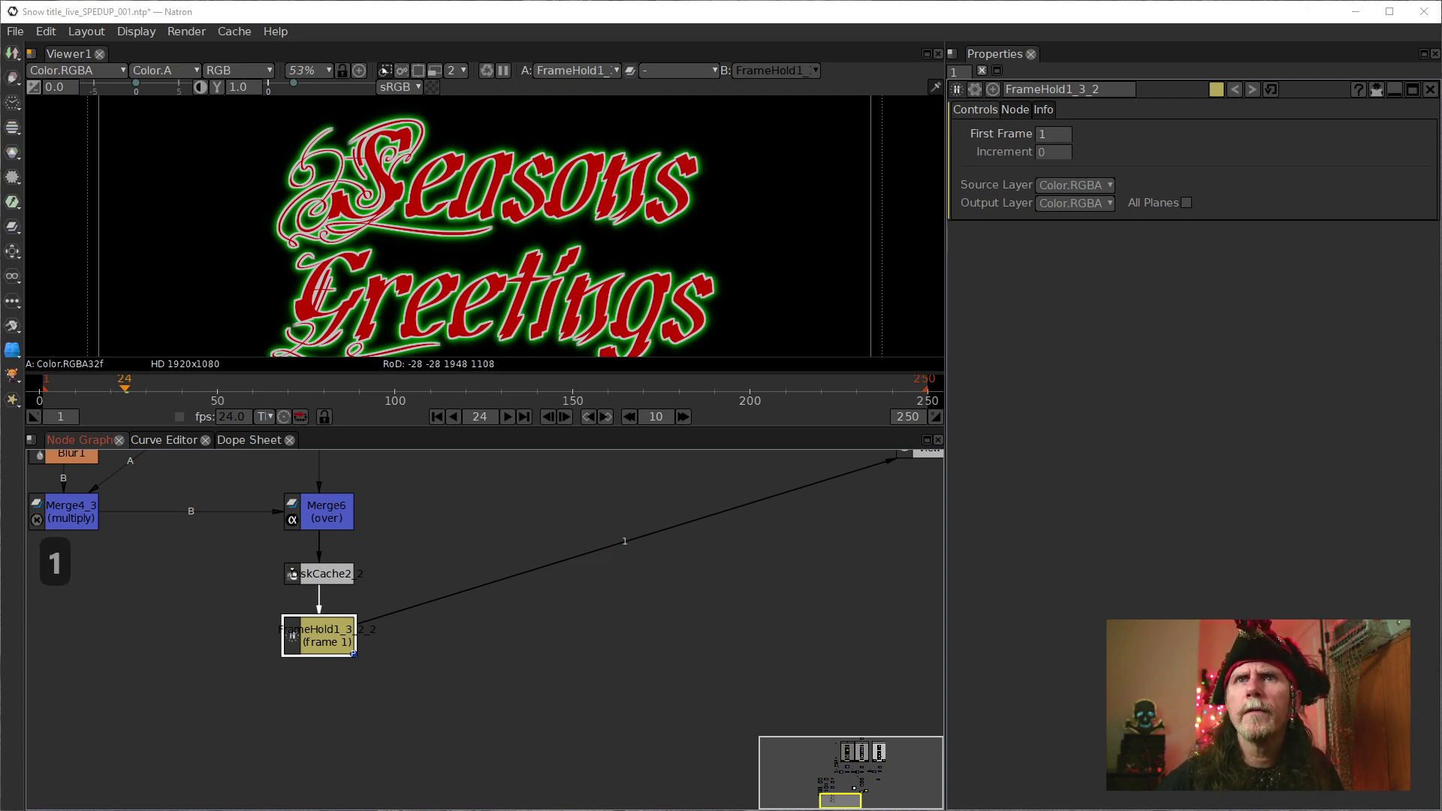
pyautogui.click(310, 573)
pyautogui.moveTo(309, 572); pyautogui.dragTo(307, 555)
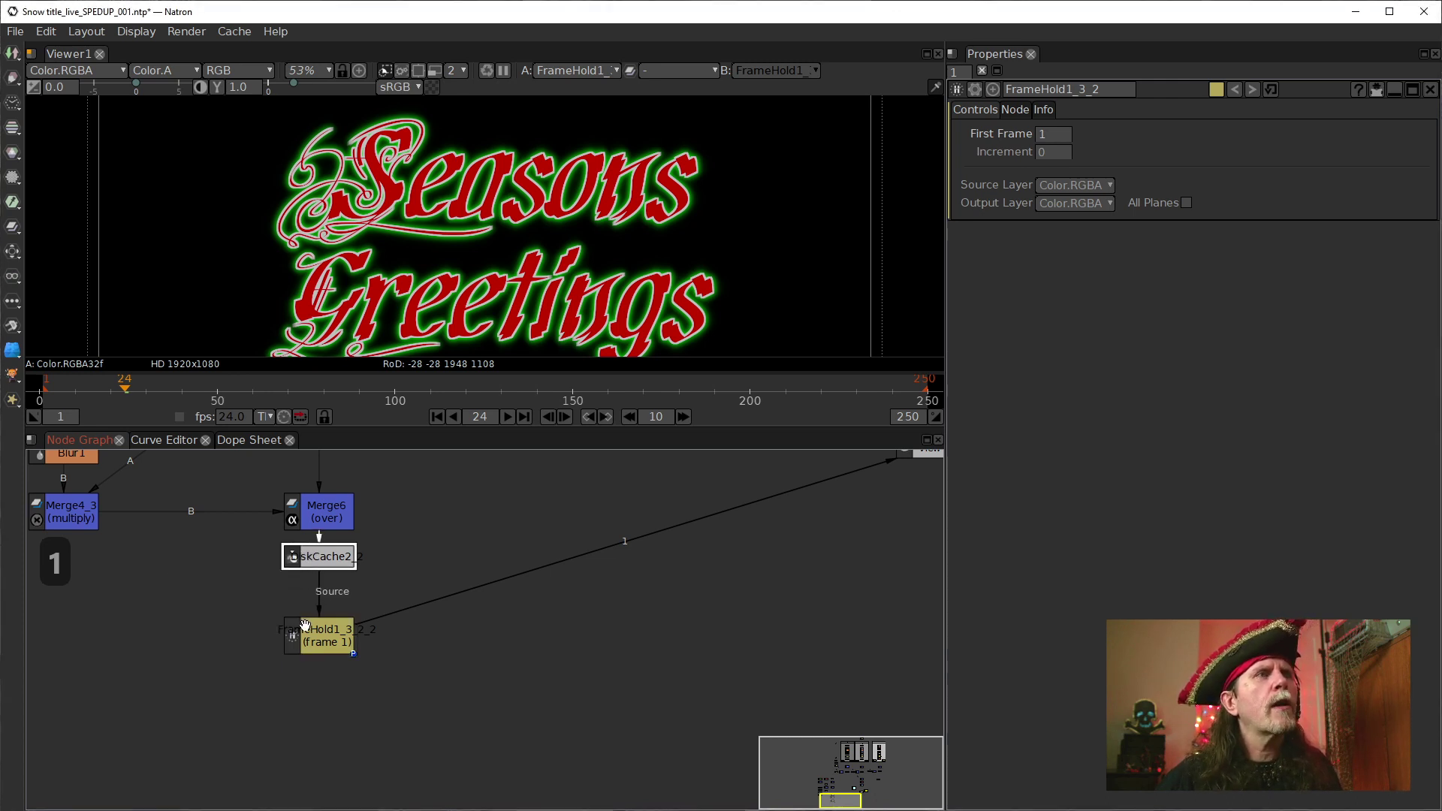
# Move the copied FrameHold node slightly closer to the copied DiskCache node
pyautogui.scroll(-5, 636, 282)
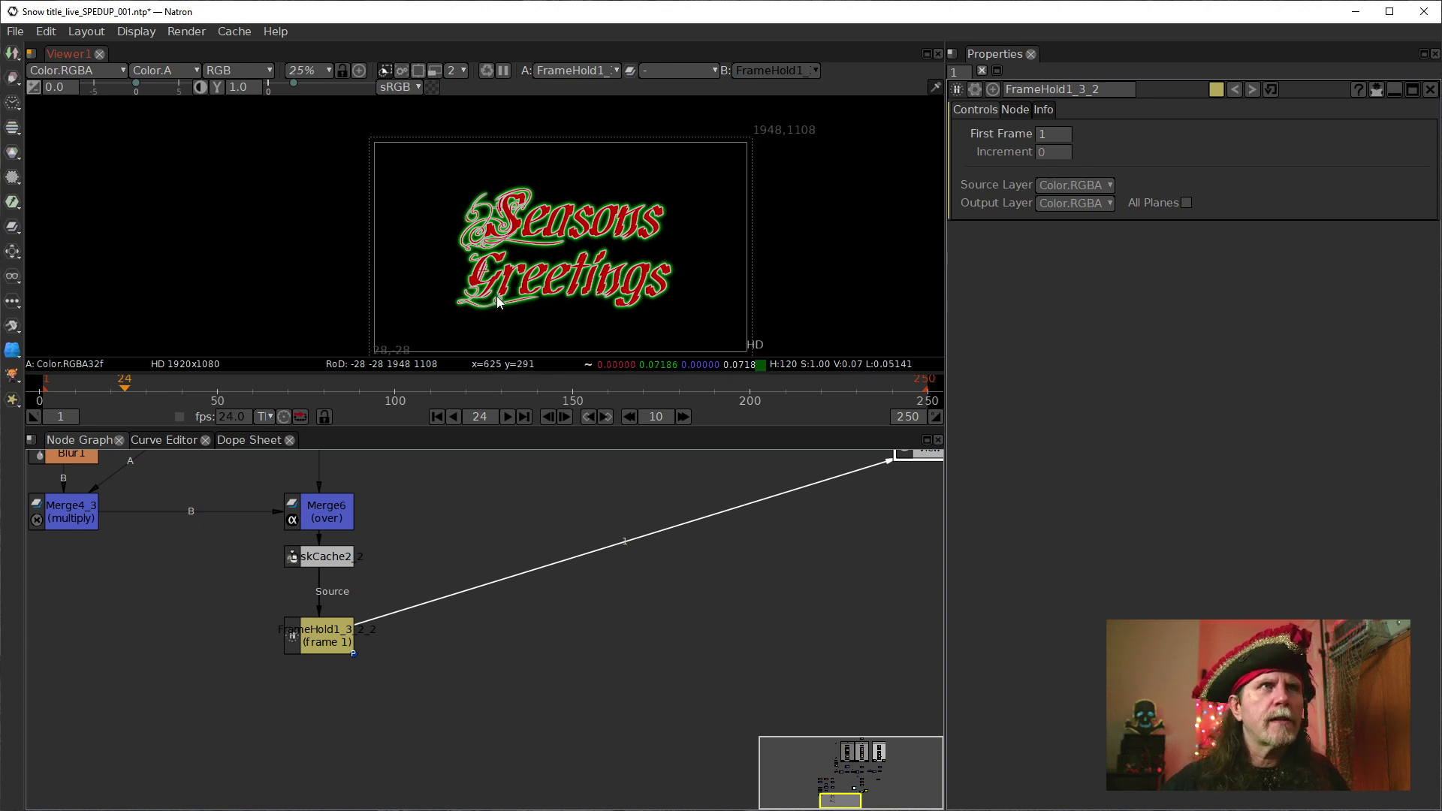
pyautogui.scroll(2, 617, 276)
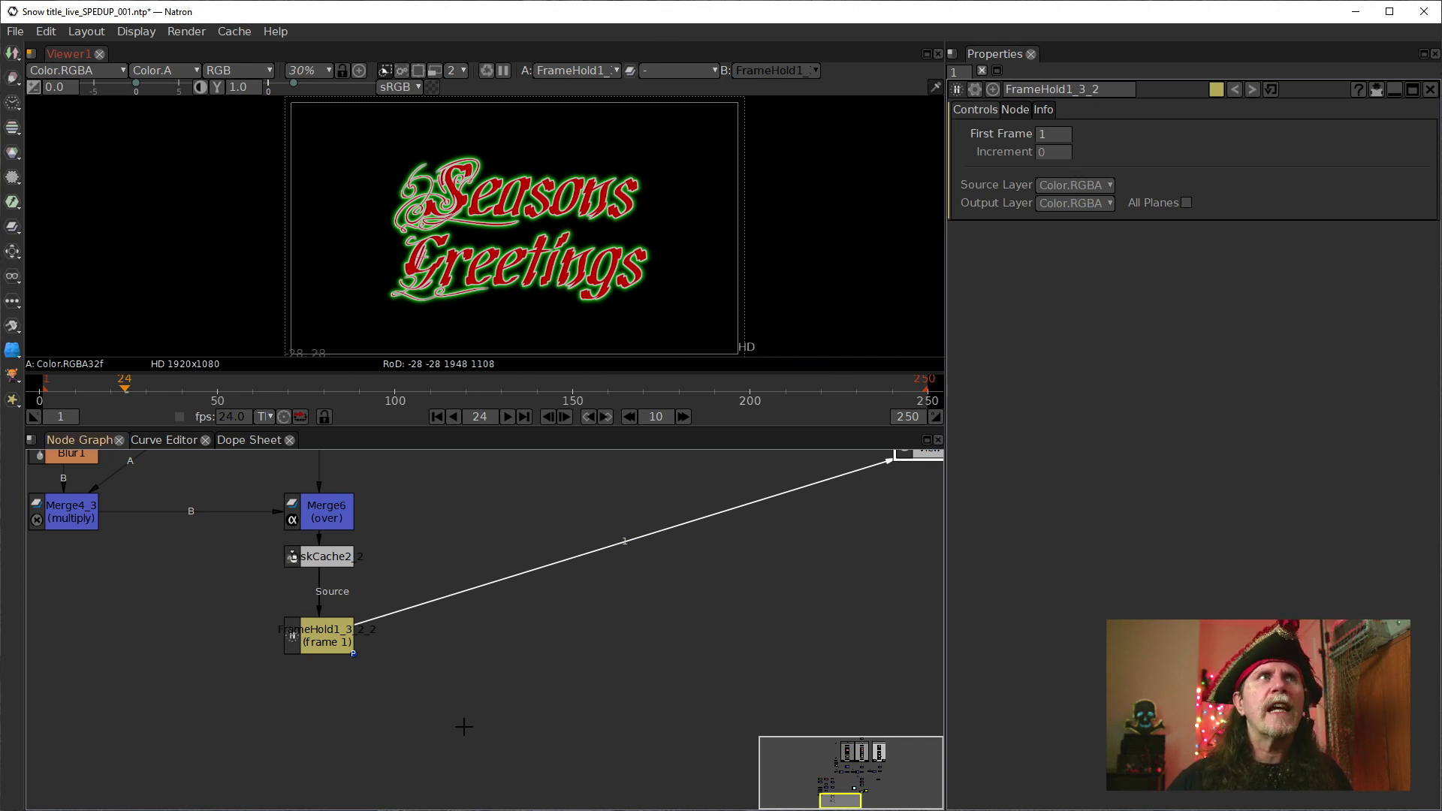
pyautogui.moveTo(330, 639); pyautogui.dragTo(331, 630)
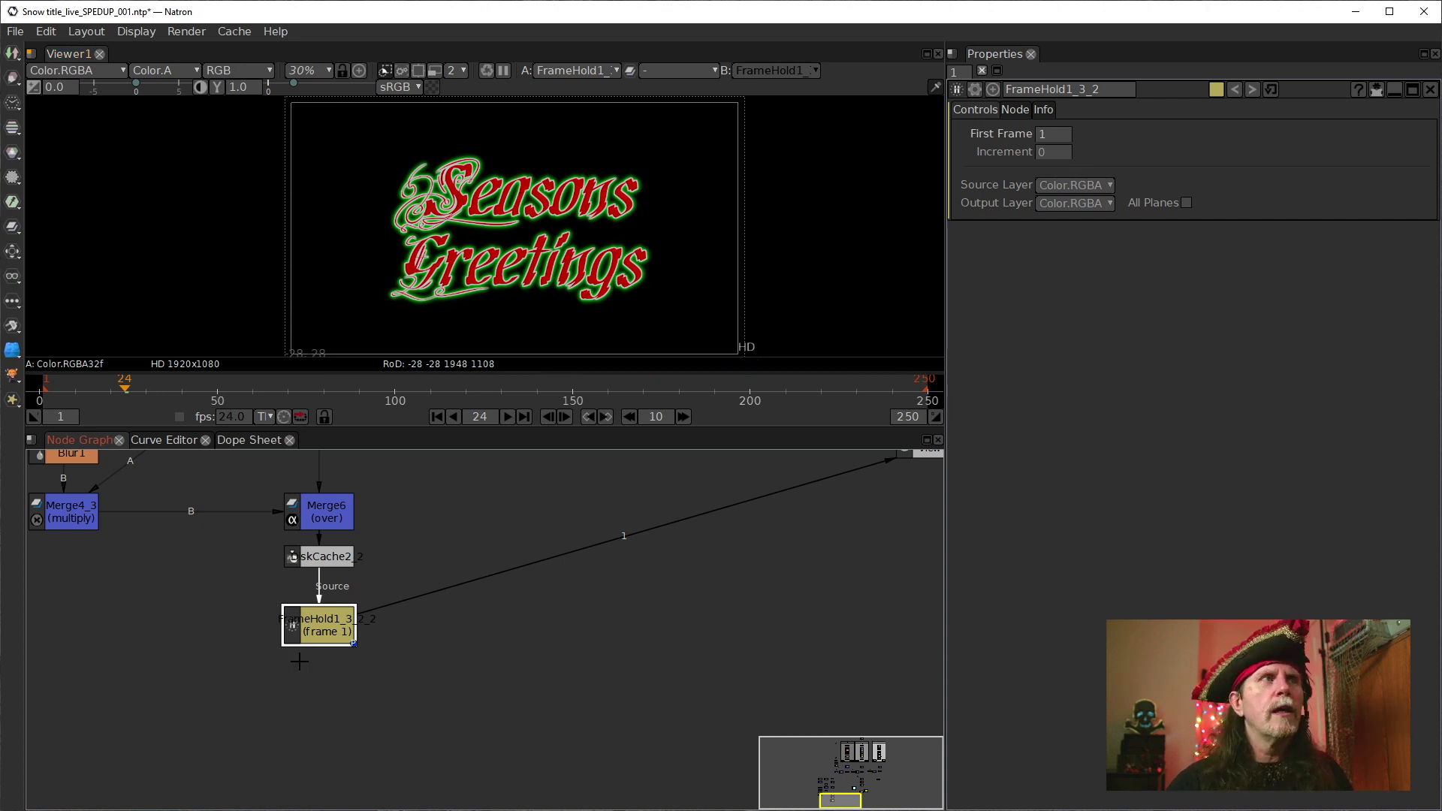
# Add a Card3D node directly after the copied FrameHold node
pyautogui.scroll(5, 321, 675)
pyautogui.moveTo(250, 510); pyautogui.dragTo(359, 807)
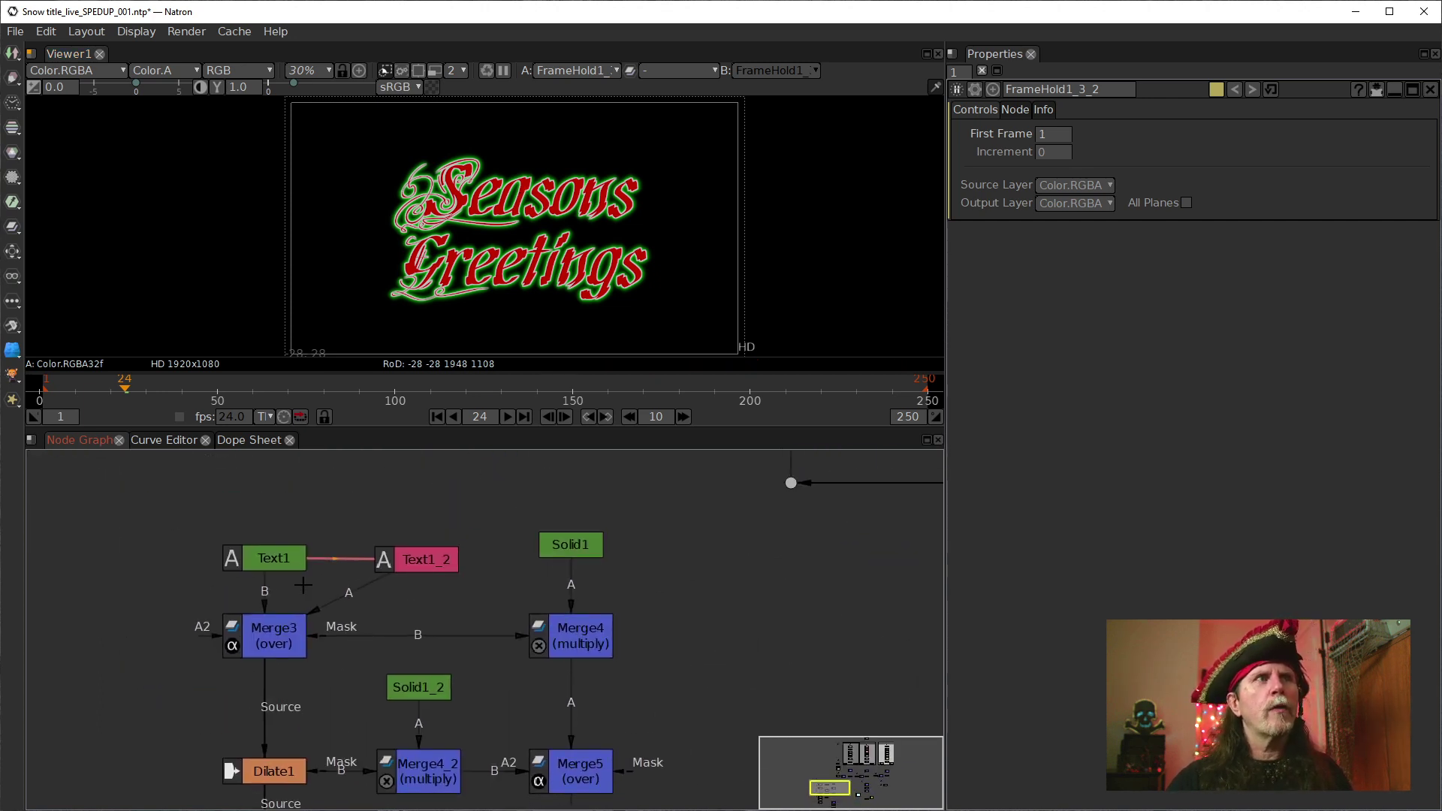
pyautogui.moveTo(578, 631); pyautogui.dragTo(431, 449)
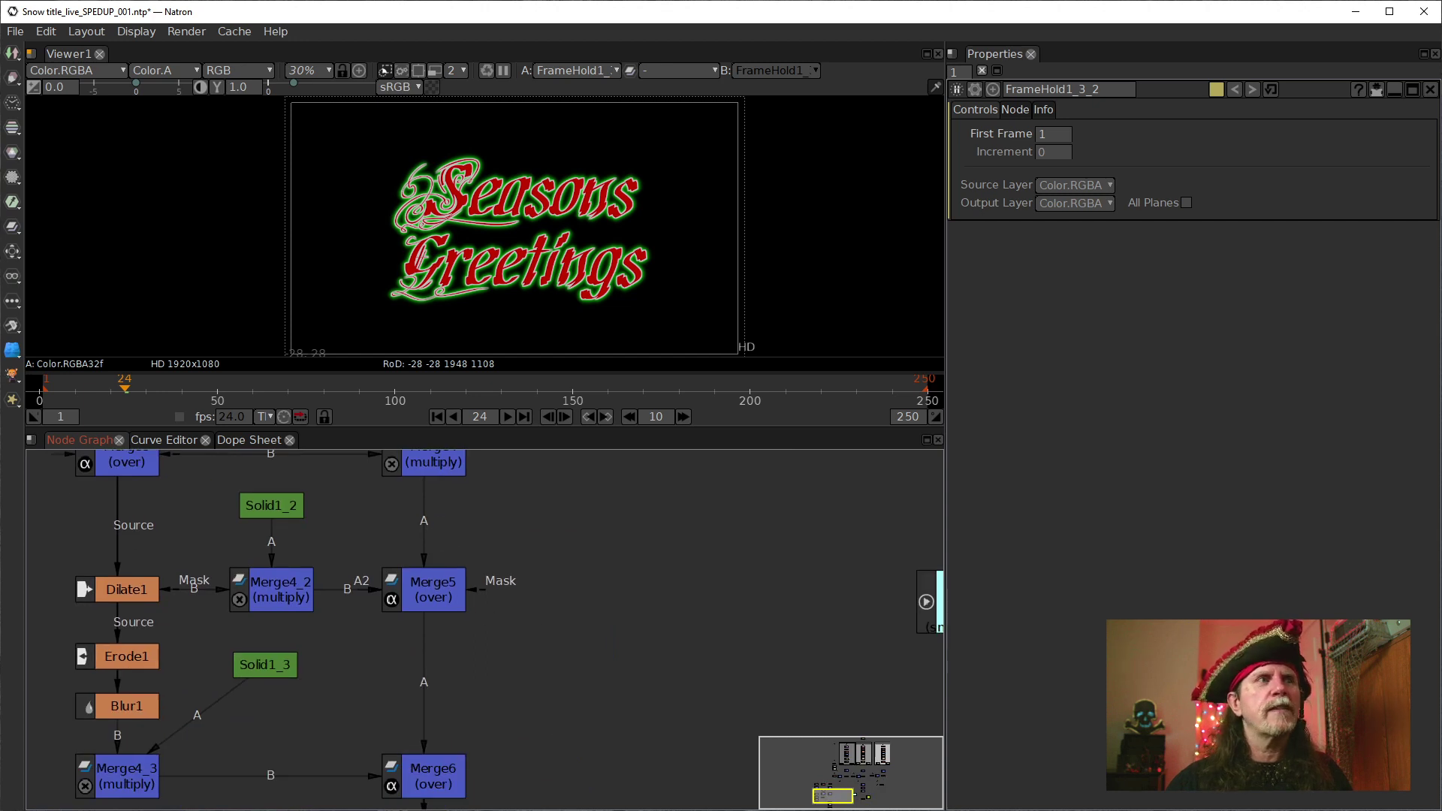
pyautogui.moveTo(573, 701); pyautogui.dragTo(558, 578)
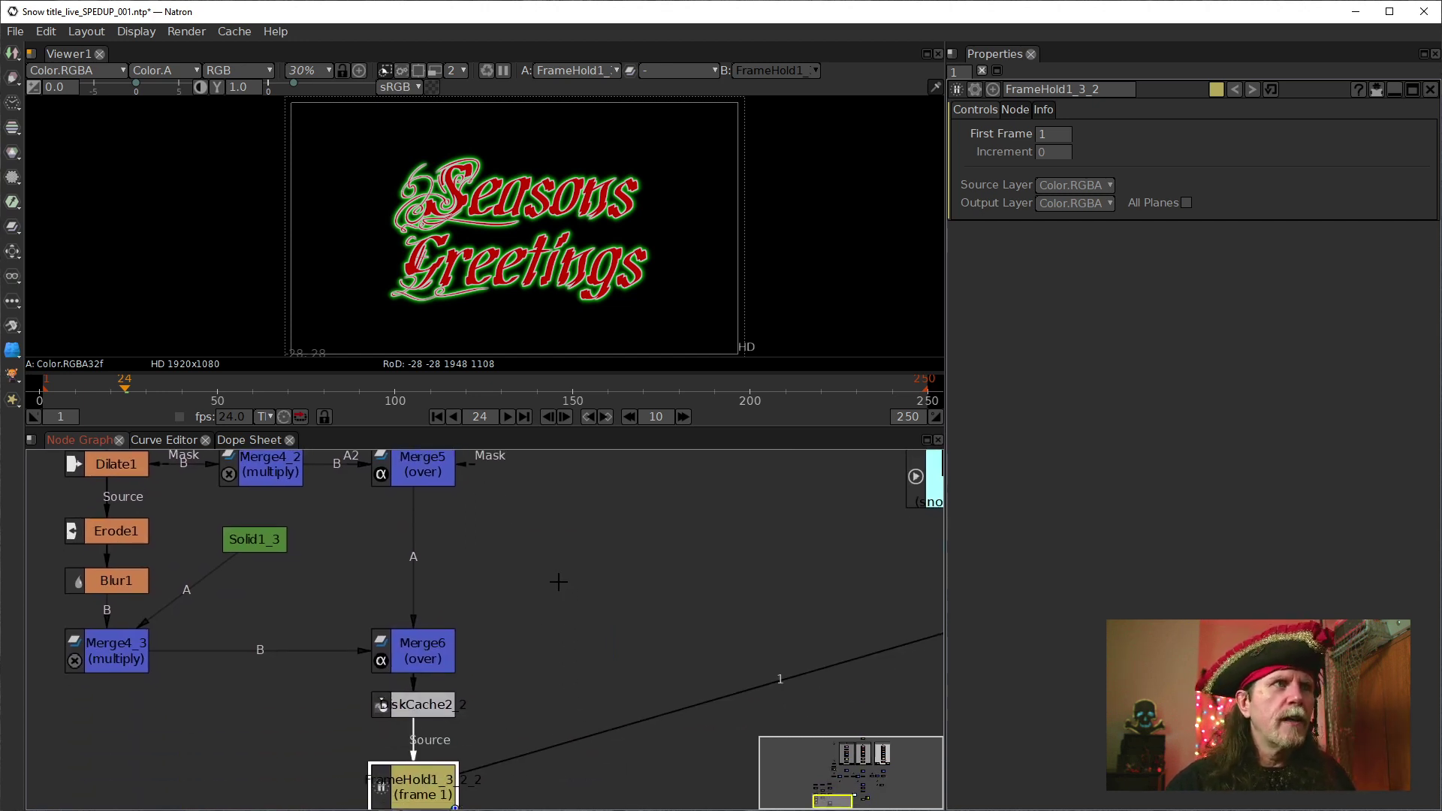
pyautogui.moveTo(574, 629); pyautogui.dragTo(554, 579)
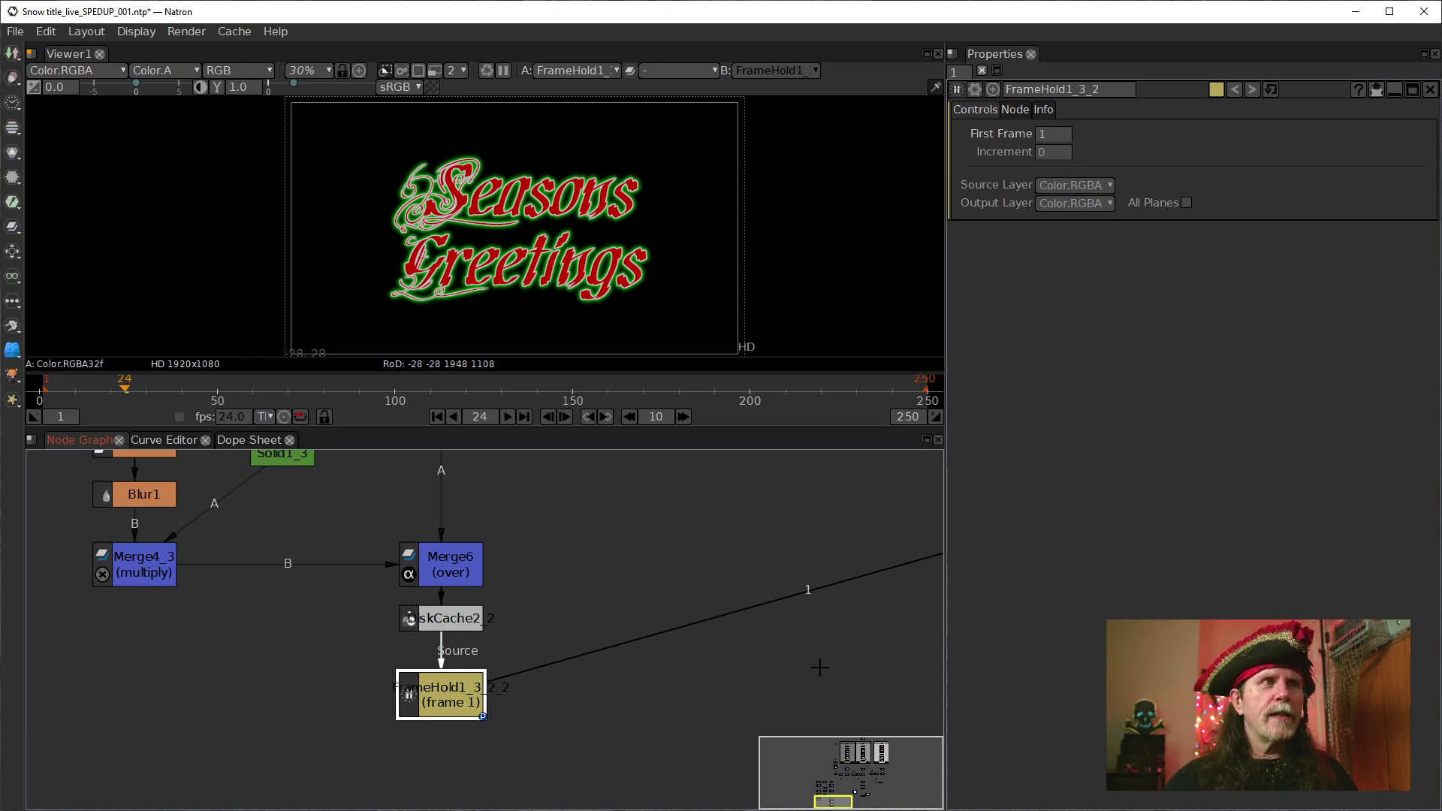
pyautogui.moveTo(614, 684); pyautogui.dragTo(597, 634)
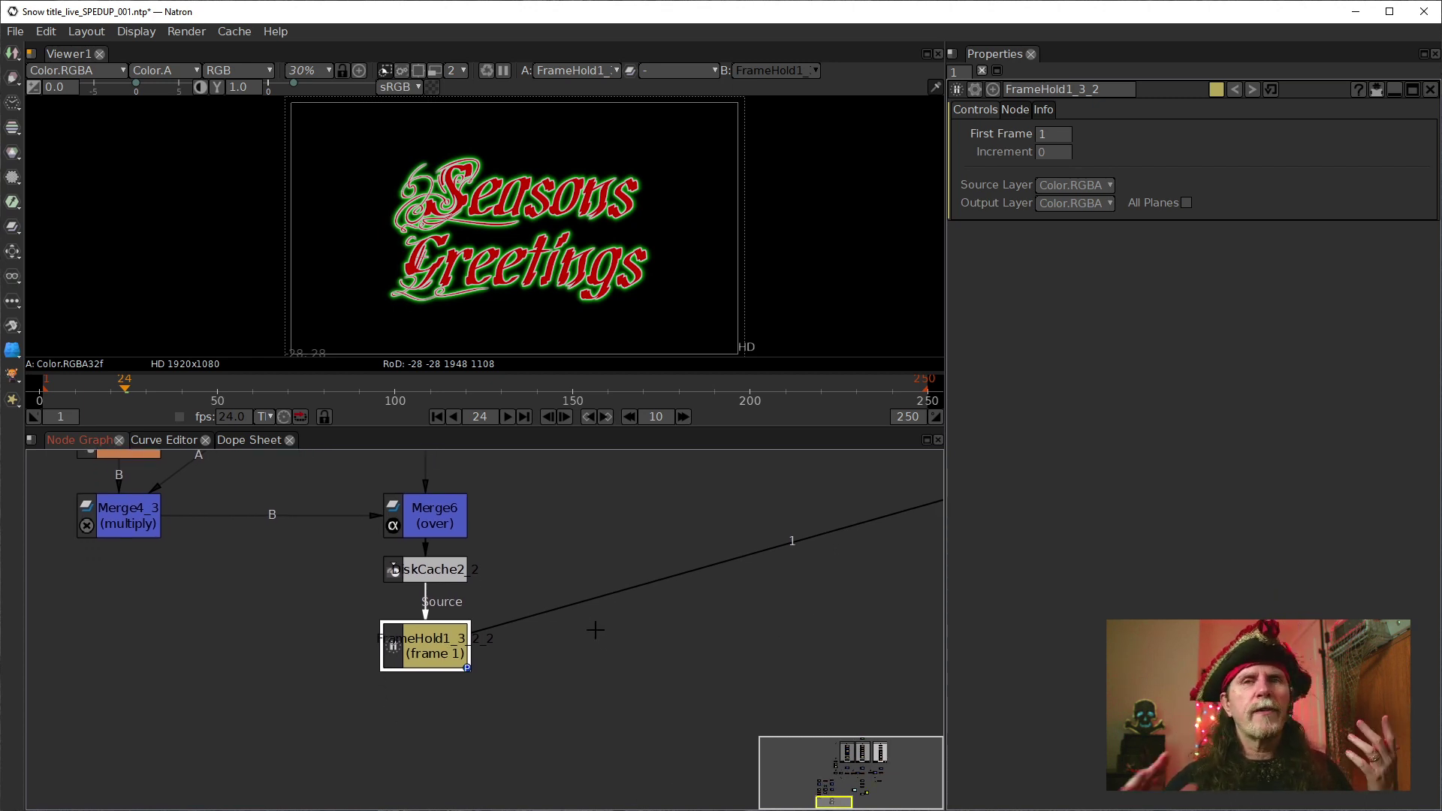
pyautogui.press('Tab')
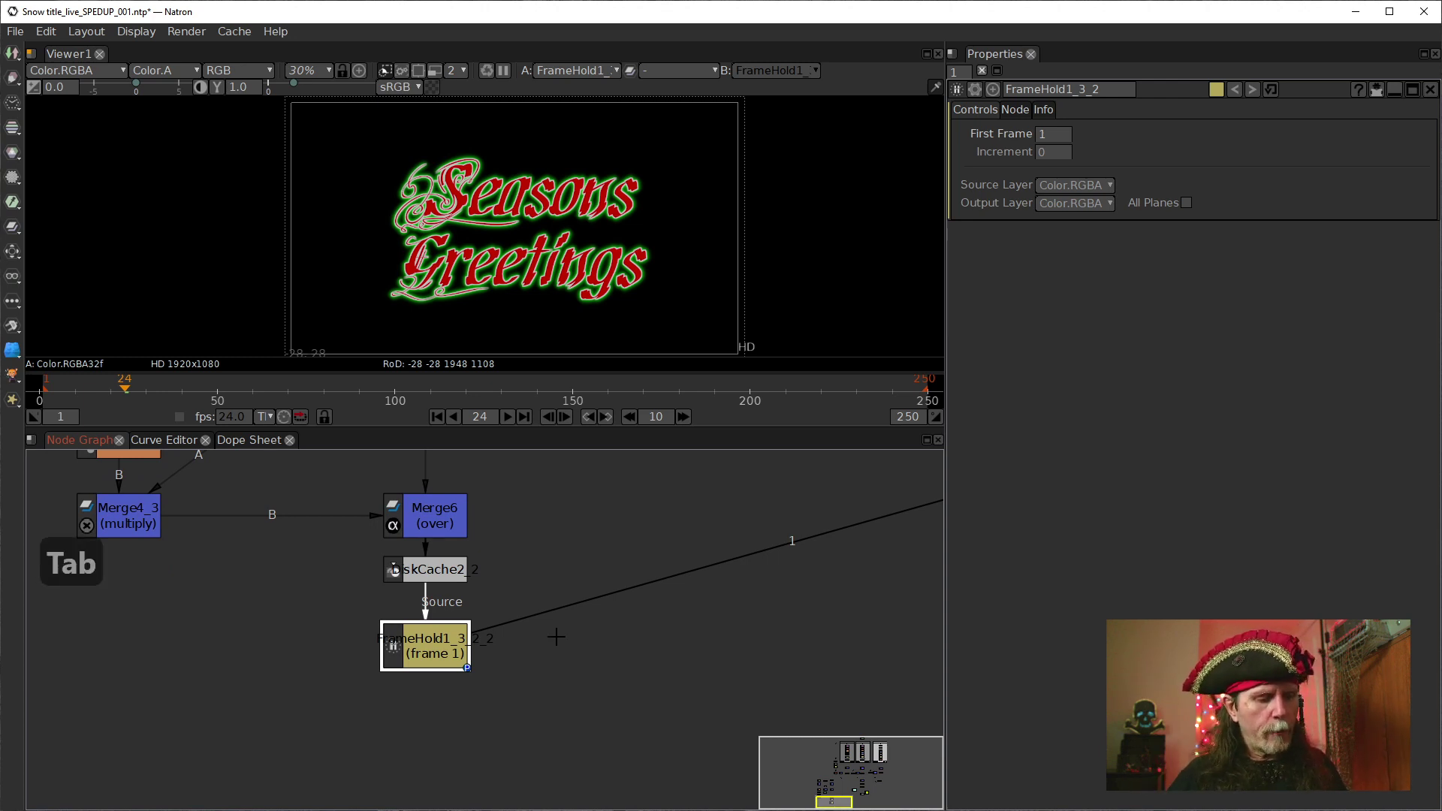
pyautogui.write('card')
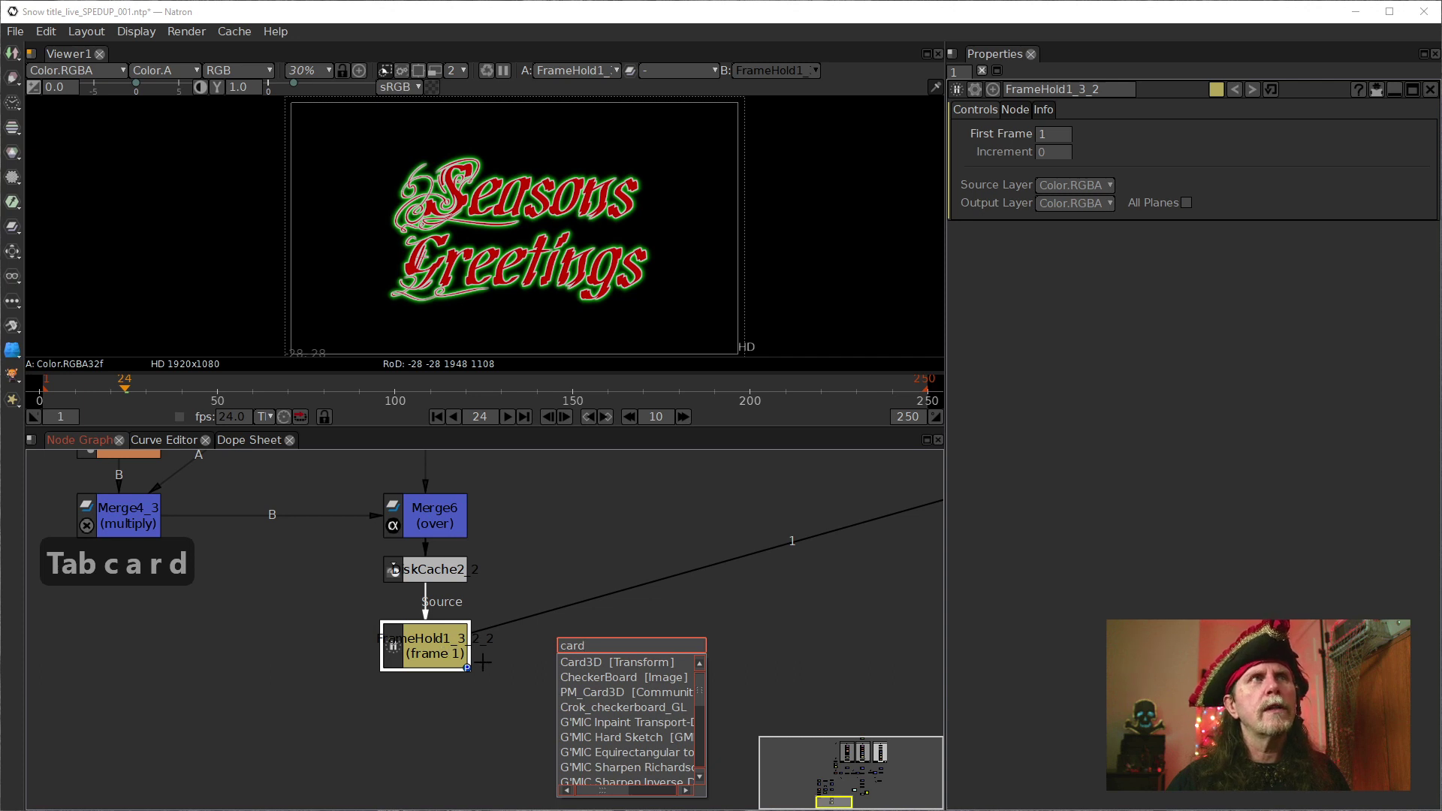
pyautogui.click(588, 663)
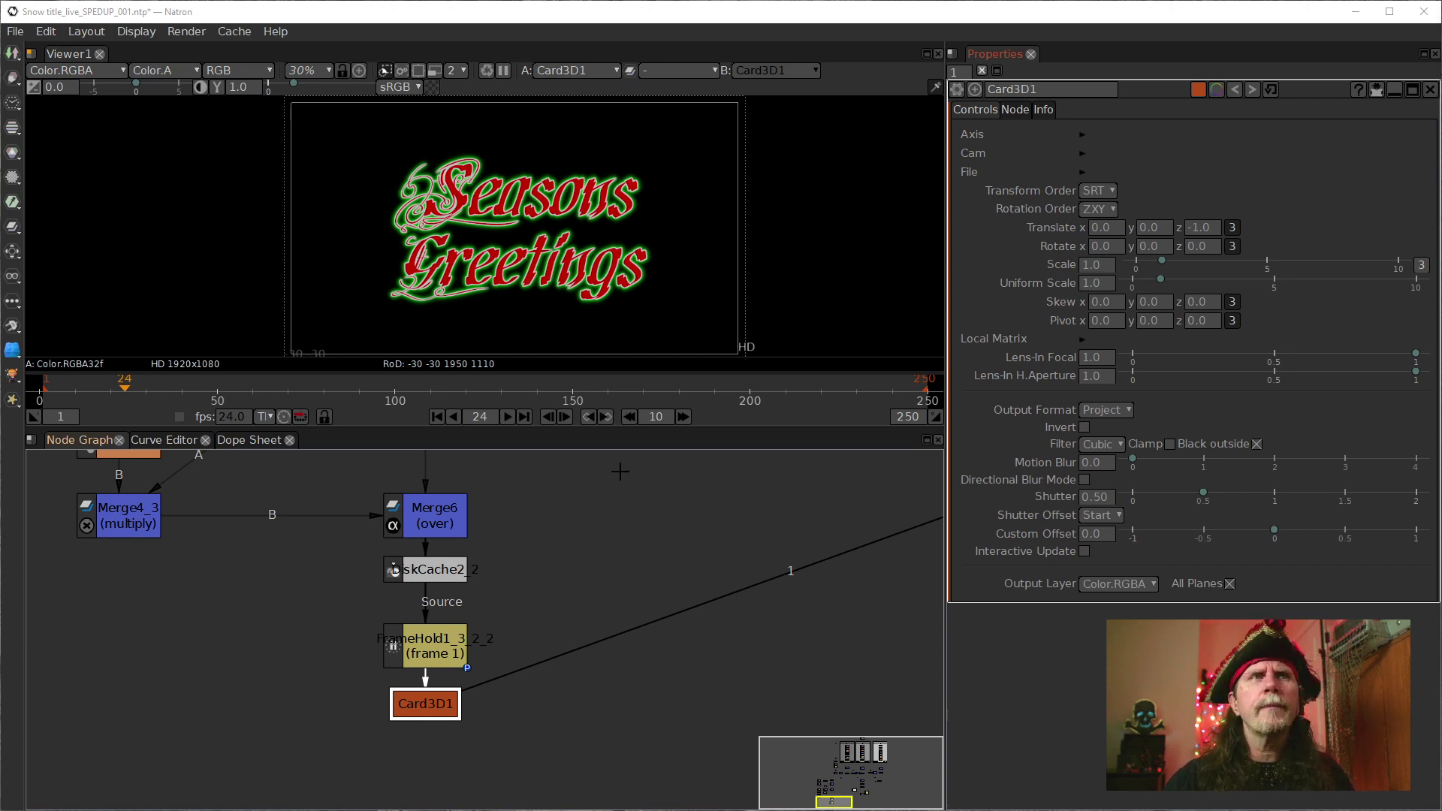
# At frame 1, set the Card3D's Translate z to -4 and set a keyframe on it
pyautogui.click(435, 416)
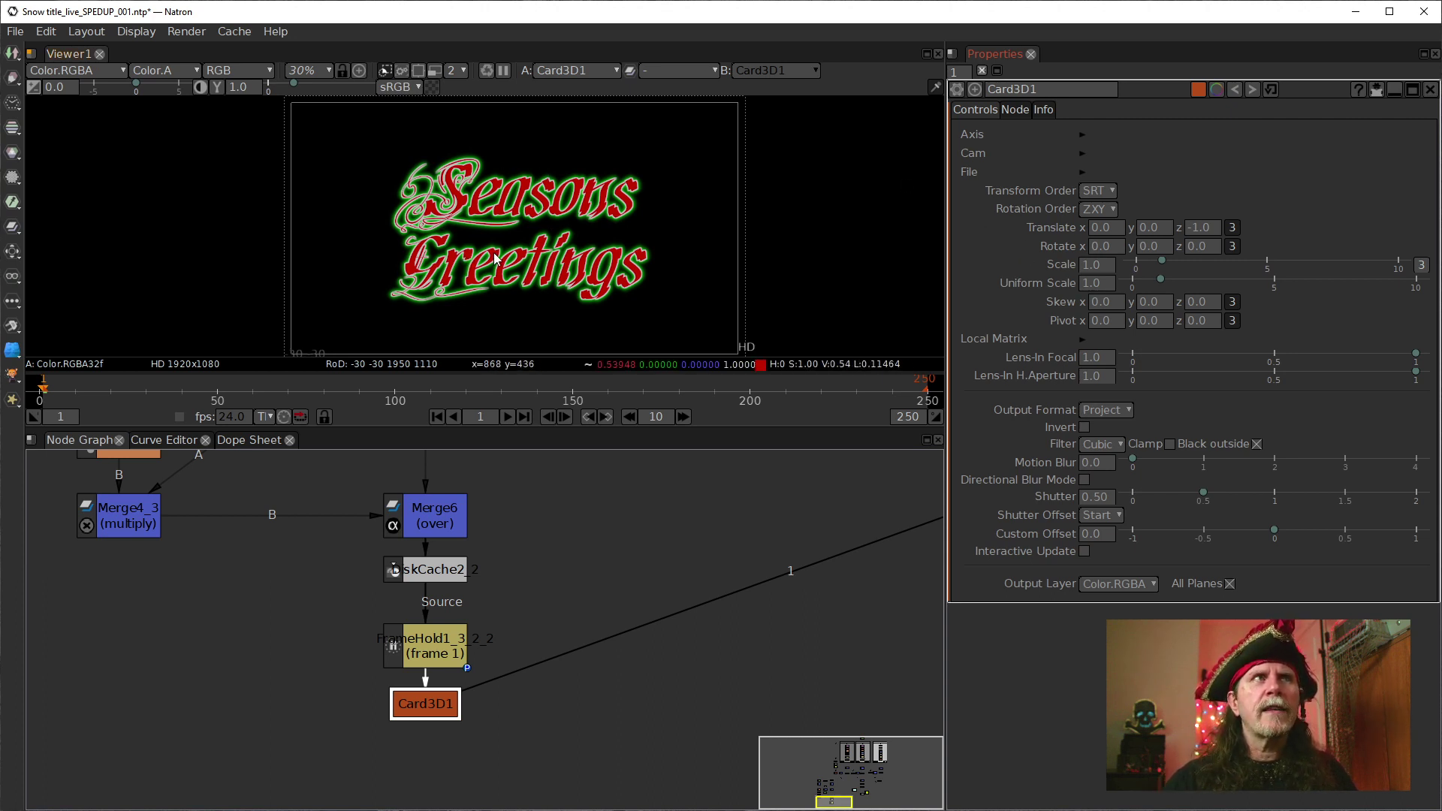
pyautogui.click(1194, 246)
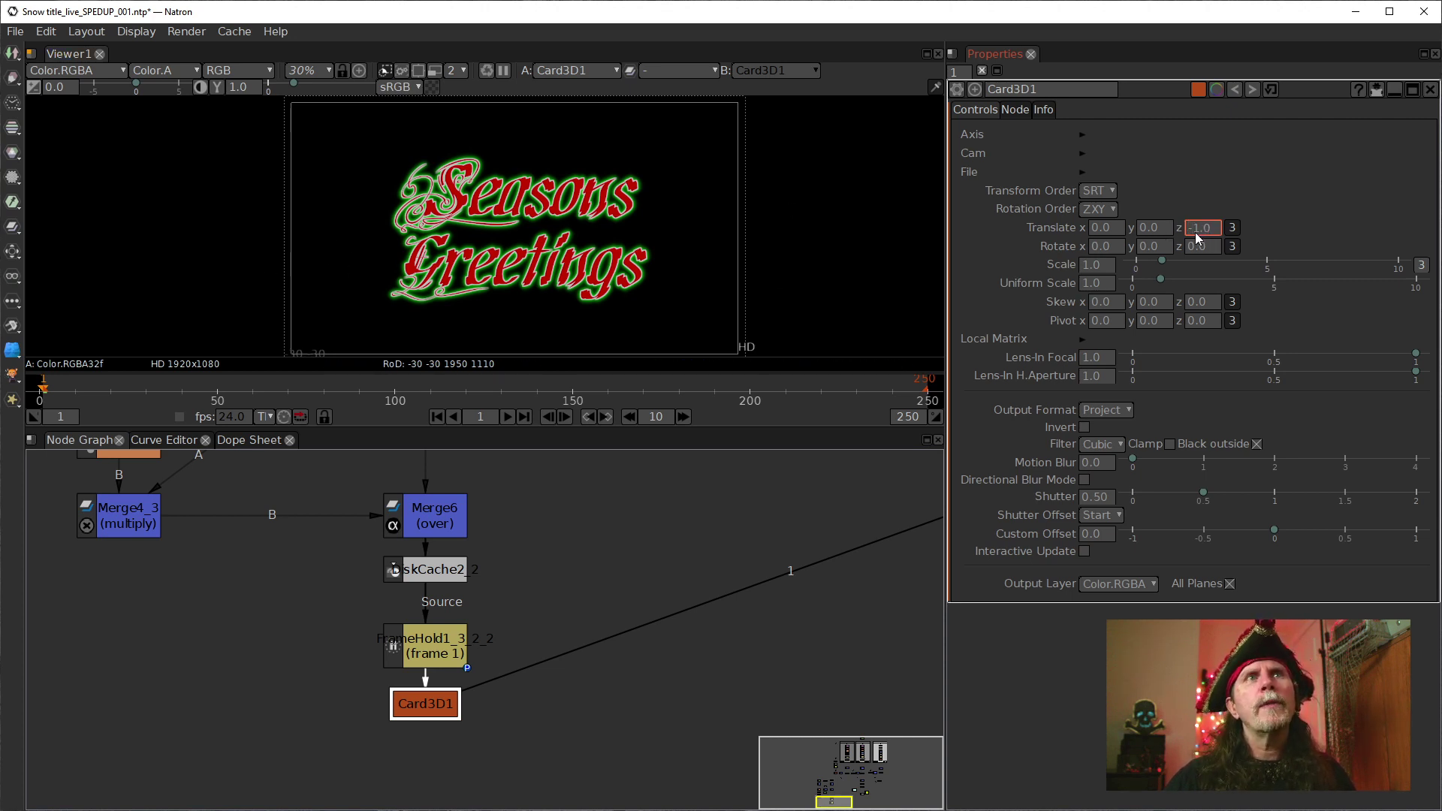
pyautogui.press('Down')
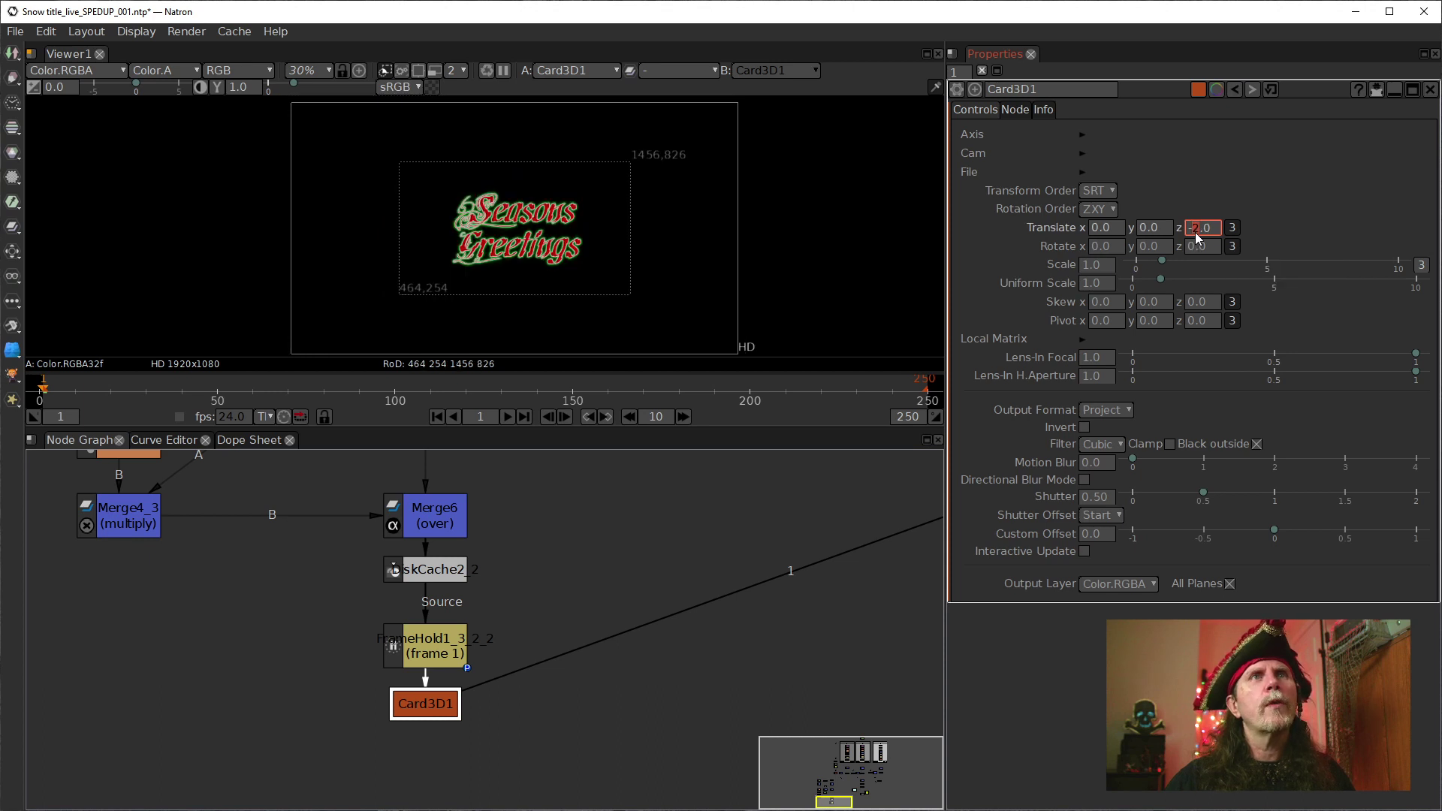
pyautogui.press('Down')
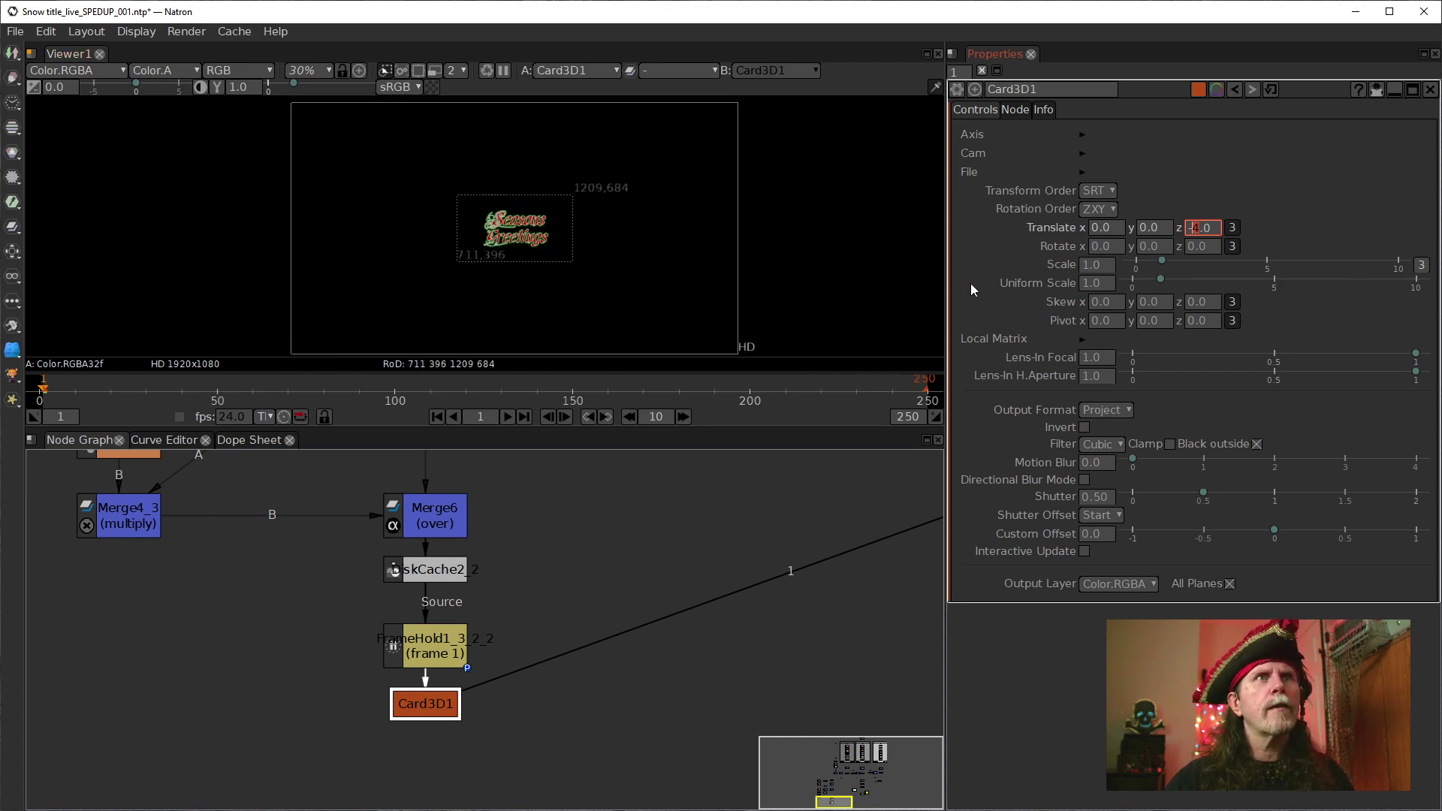
pyautogui.rightClick(1194, 239)
pyautogui.click(1220, 260)
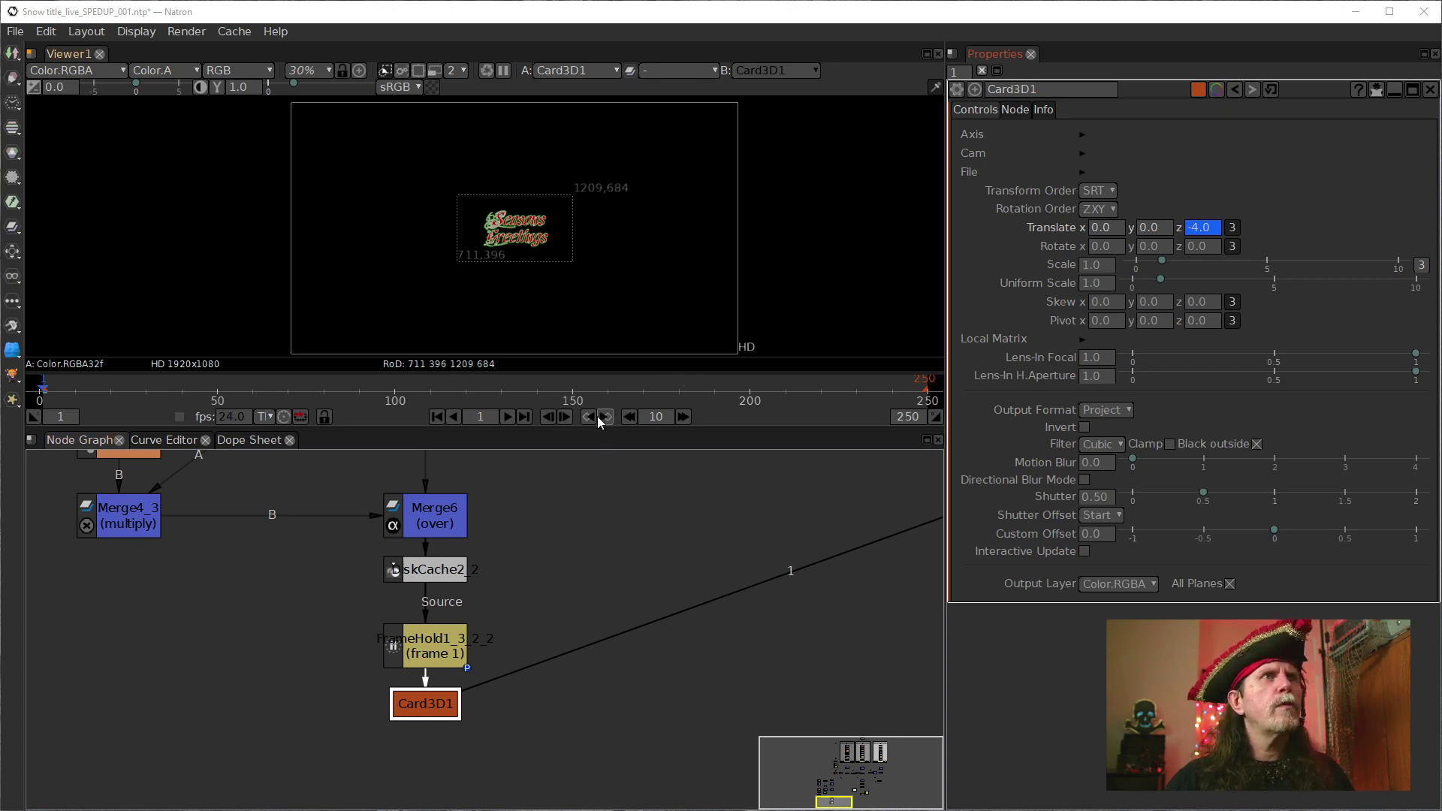
# Set the Card3D's Translate z to -0.5 at the last frame, 250
pyautogui.click(524, 417)
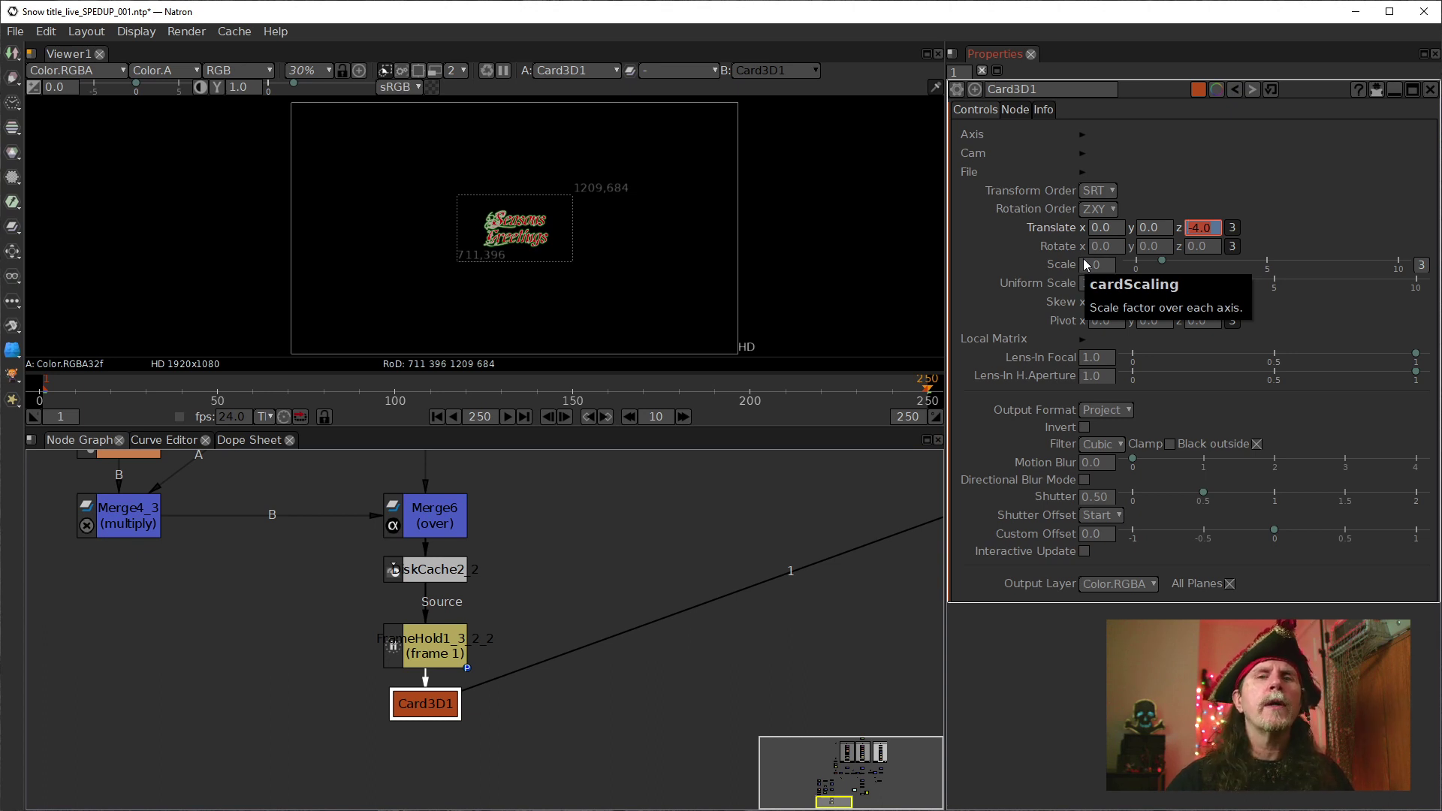
pyautogui.write('-')
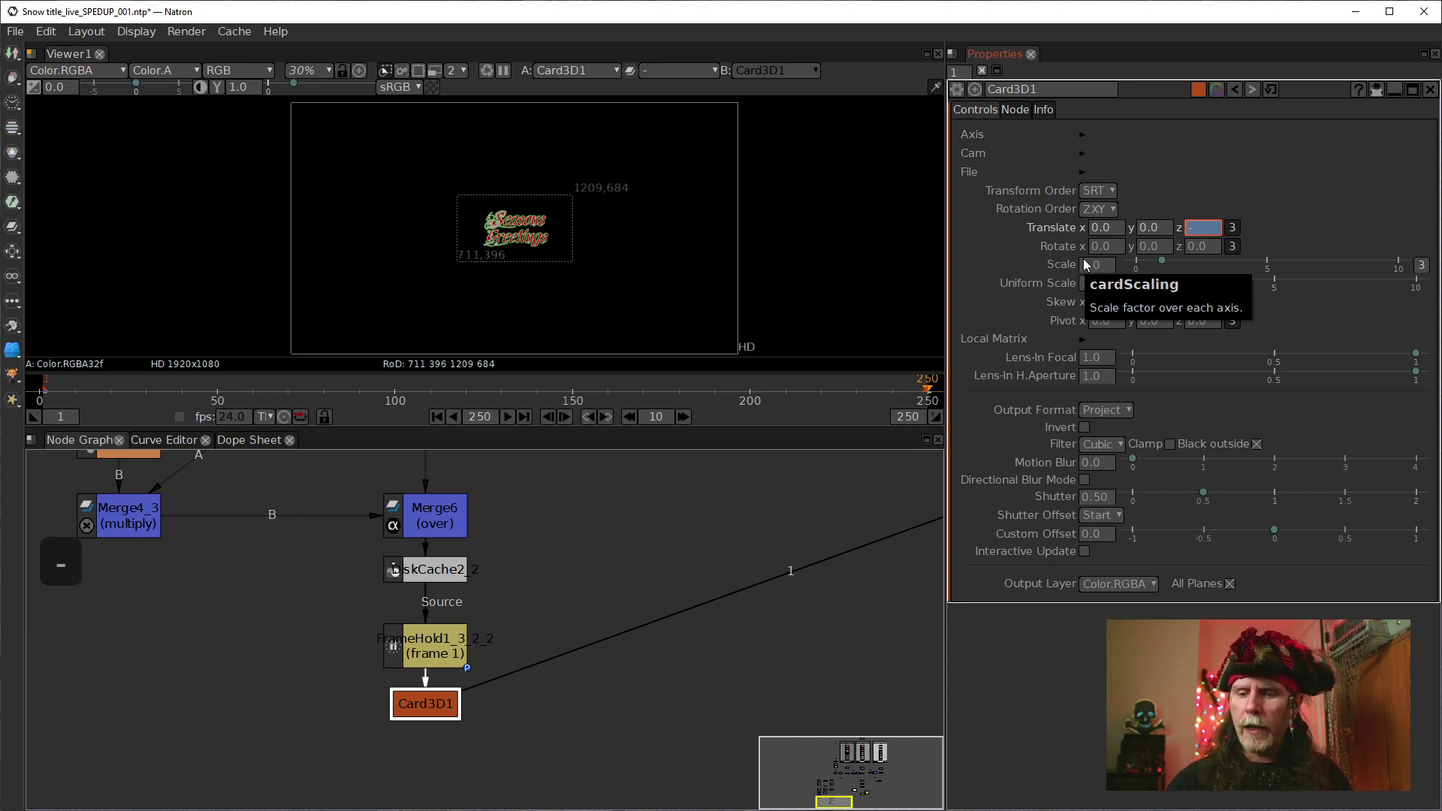
pyautogui.write('.')
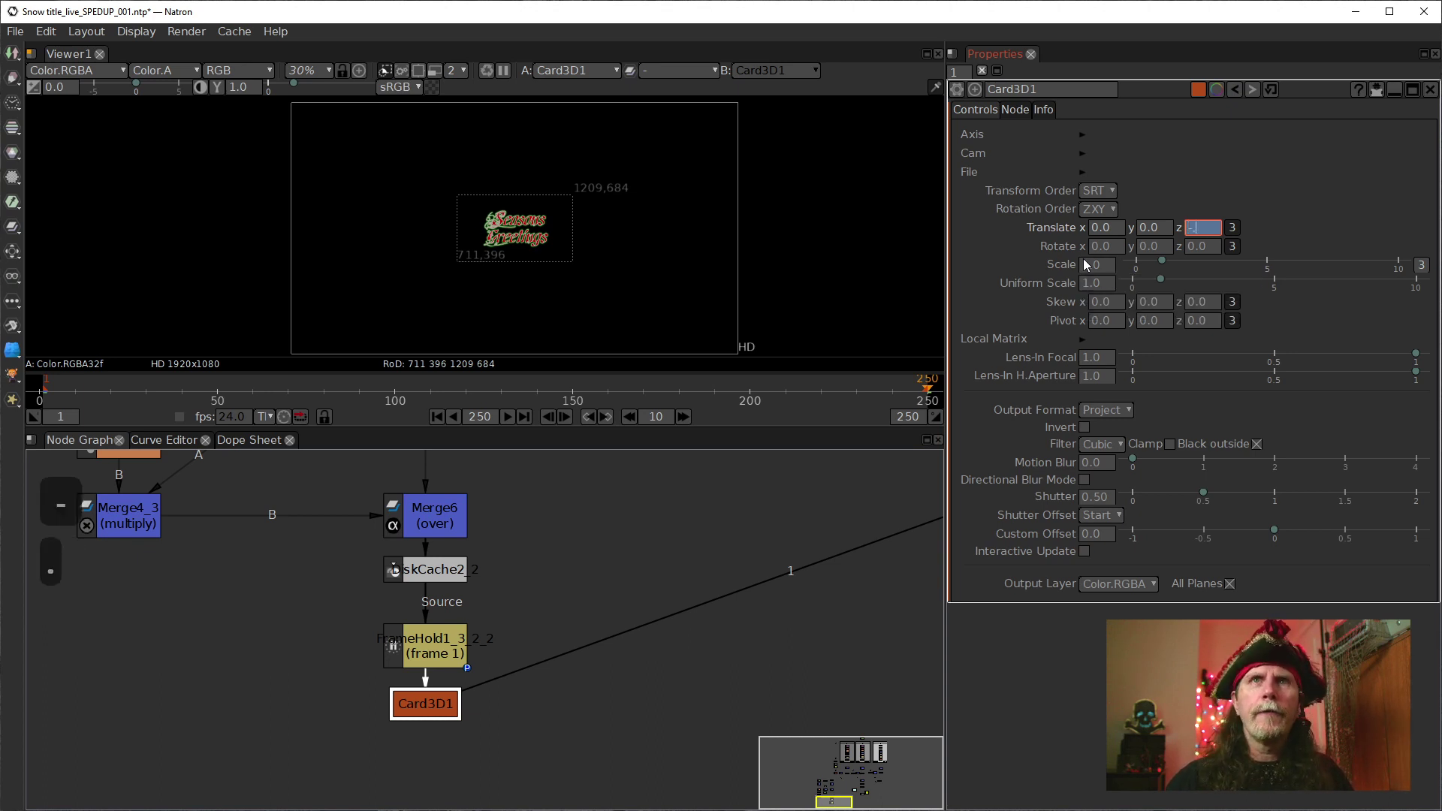
pyautogui.write('5')
pyautogui.press('Return')
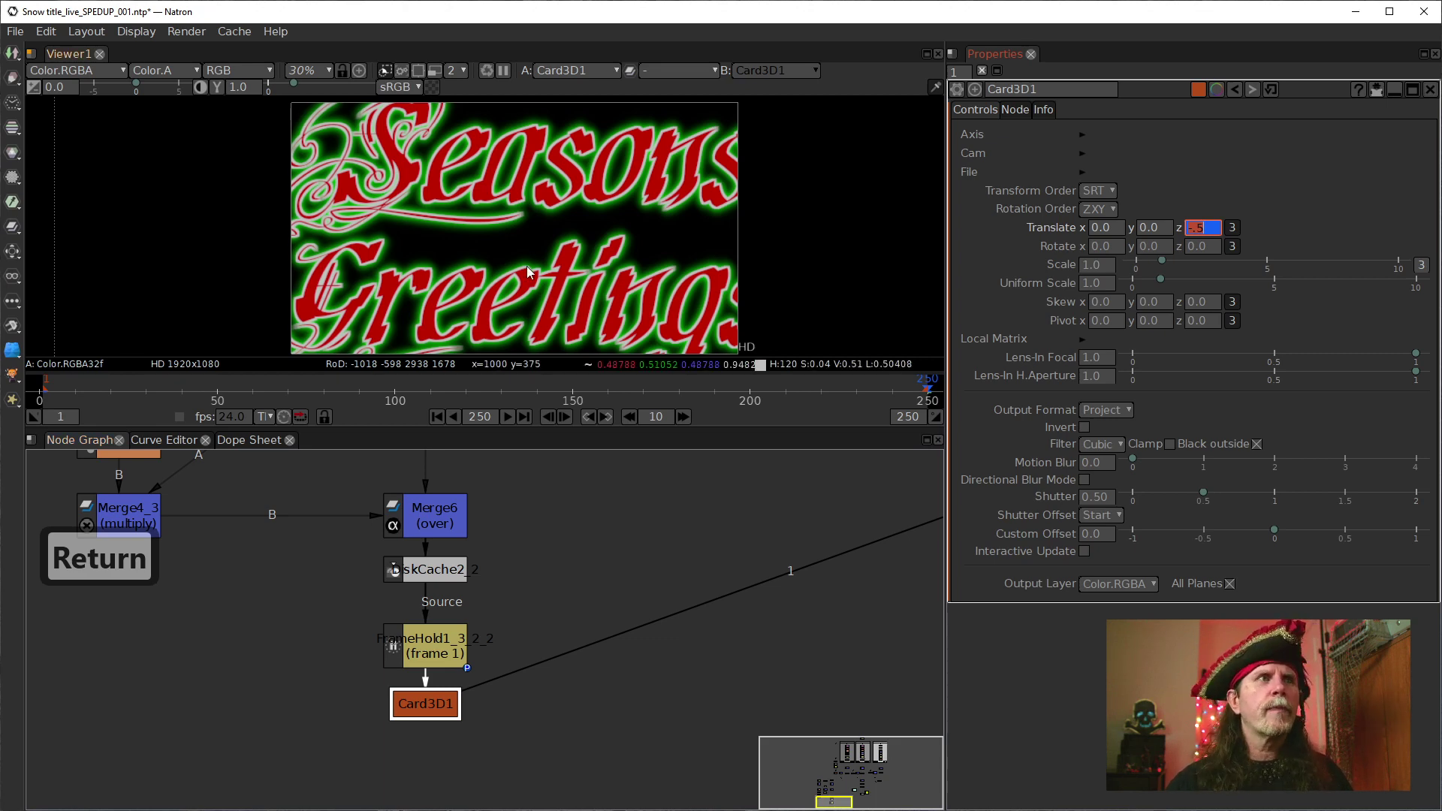
# Scrub through the timeline between about frames 171 and 214 to examine the title's move toward the camera
pyautogui.click(743, 392)
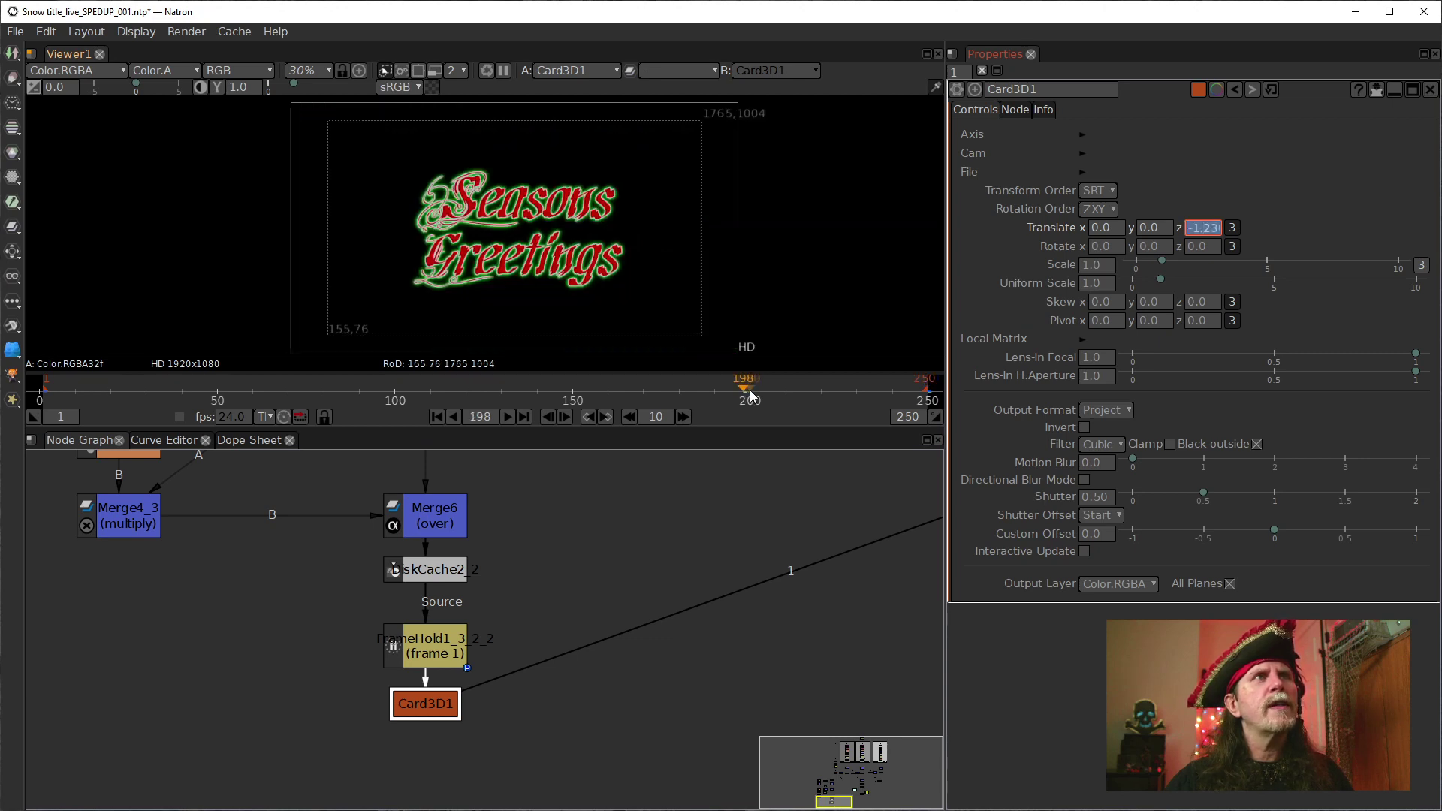
pyautogui.moveTo(755, 396); pyautogui.dragTo(649, 389)
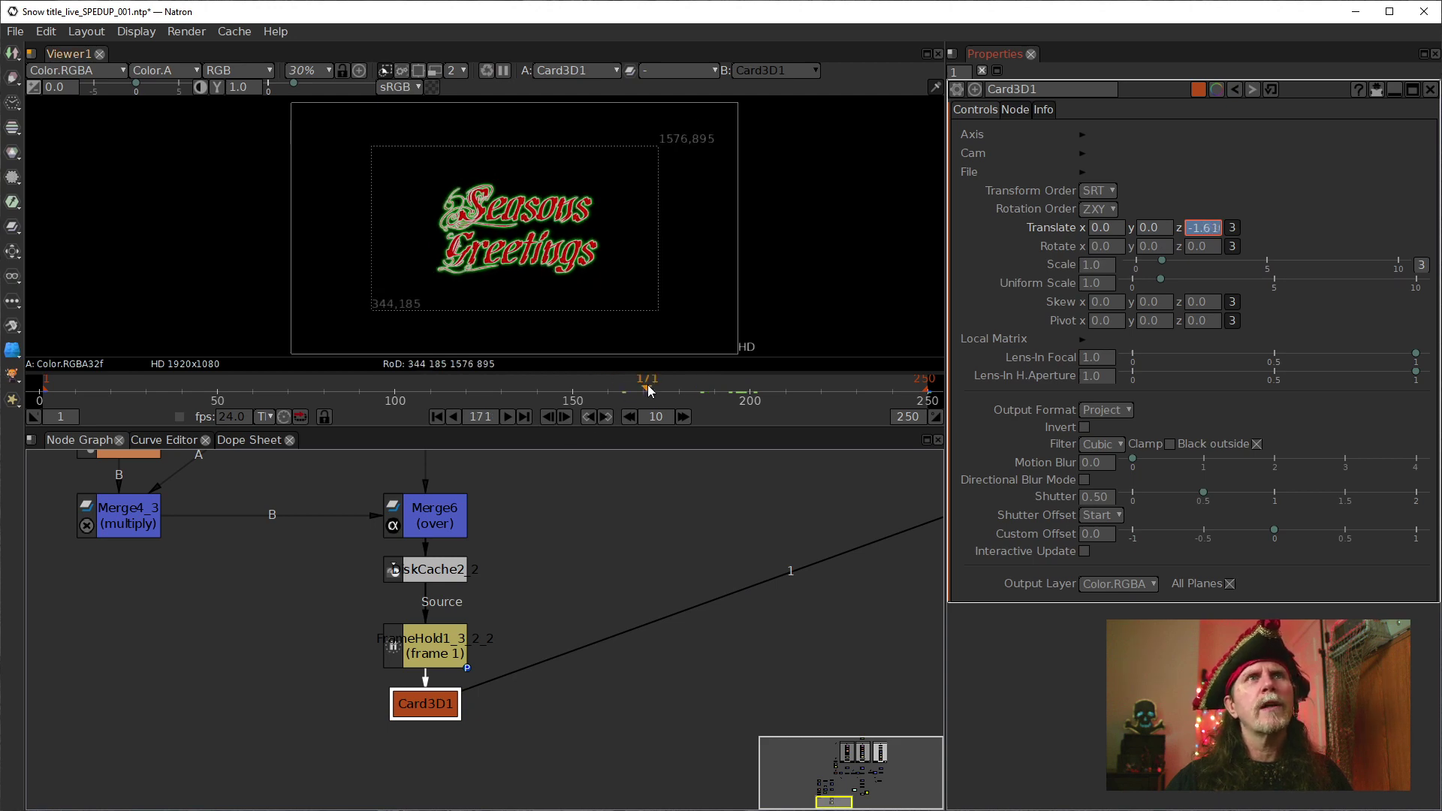
pyautogui.moveTo(745, 392); pyautogui.dragTo(774, 392)
pyautogui.click(801, 390)
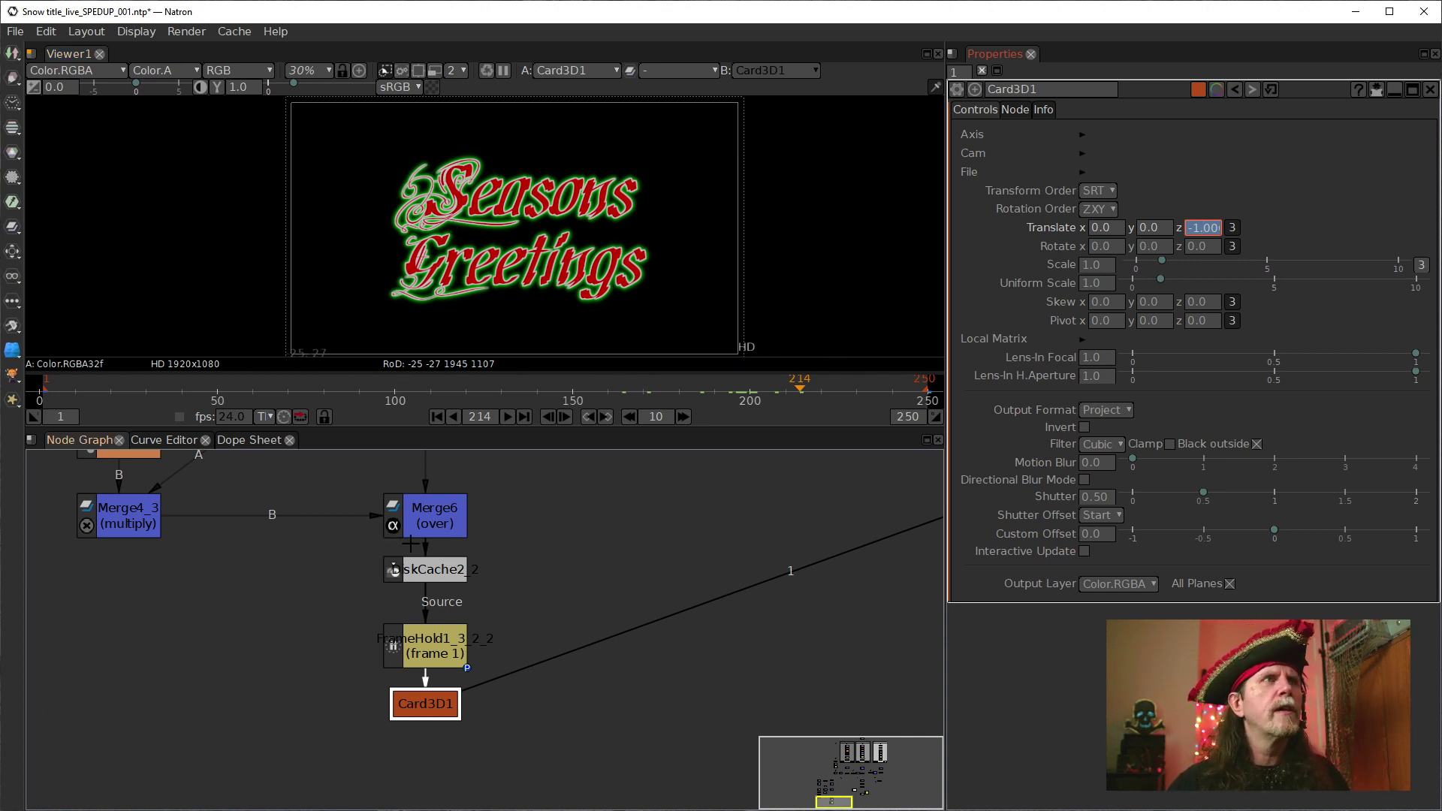
# Tighten the node layout by moving the copied FrameHold up toward the copied DiskCache, keeping Card3D beneath it
pyautogui.moveTo(611, 595); pyautogui.dragTo(664, 638)
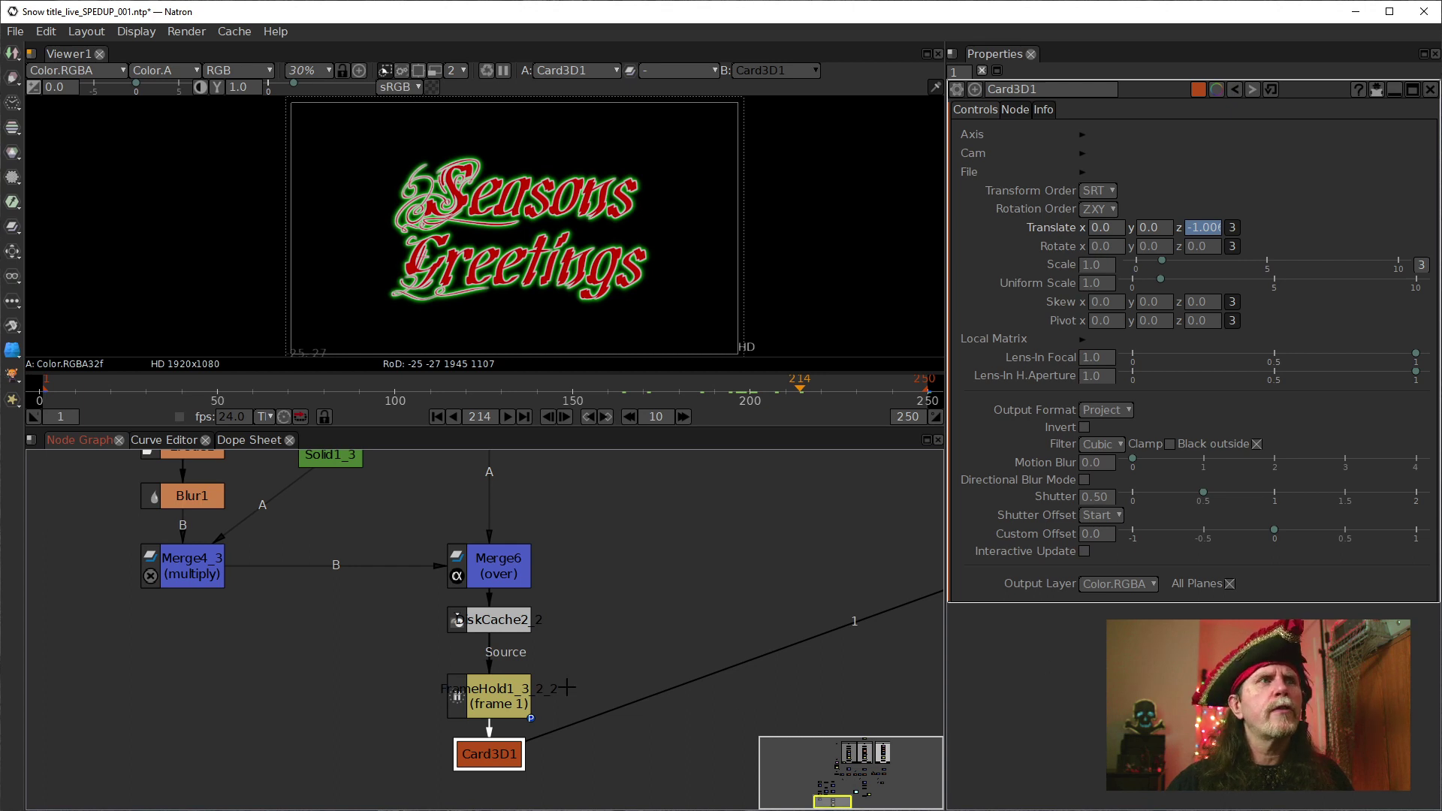
pyautogui.moveTo(487, 709); pyautogui.dragTo(488, 691)
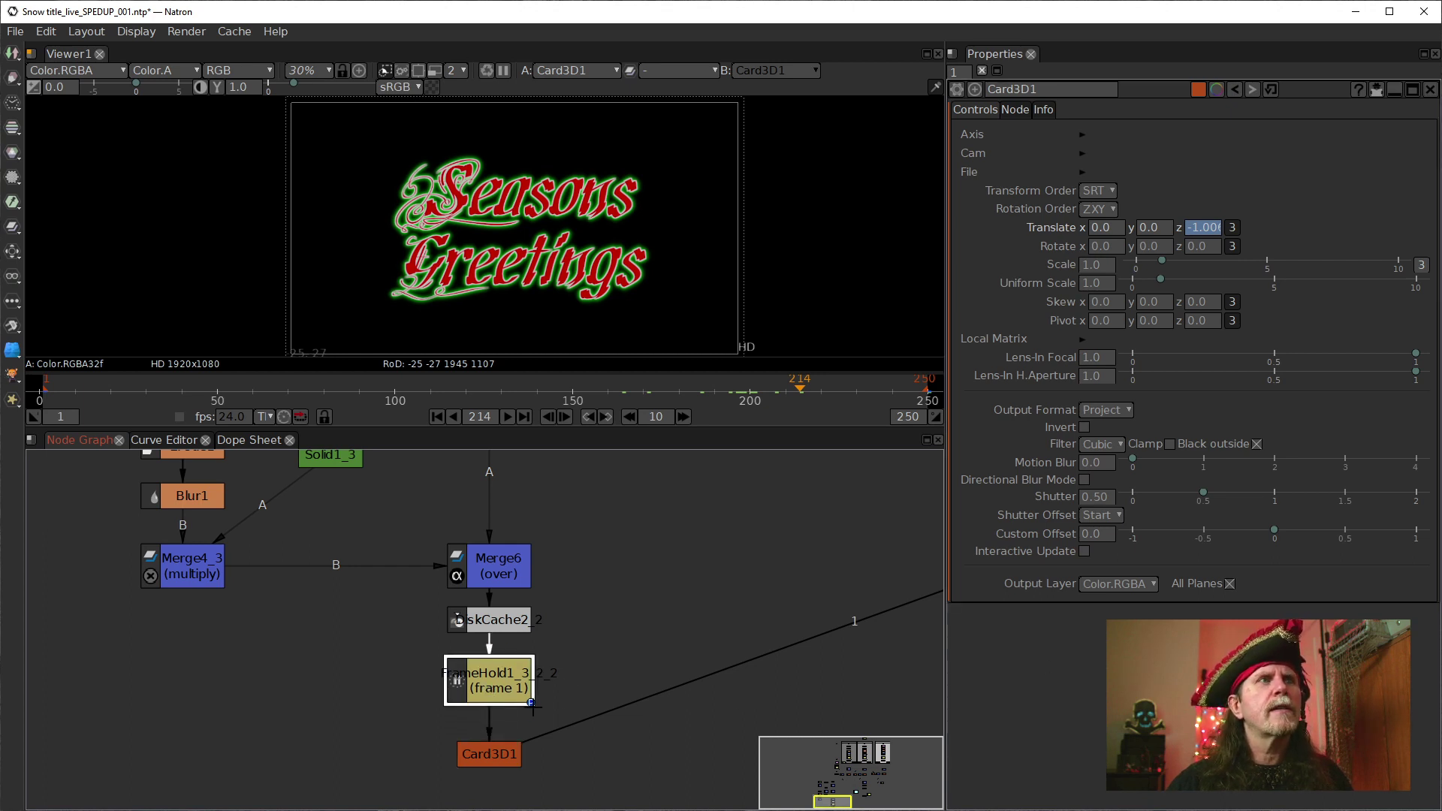
pyautogui.moveTo(497, 763); pyautogui.dragTo(492, 757)
# Check the alpha channel of the Card3D output in the viewer, then return to the RGB display
pyautogui.moveTo(607, 758); pyautogui.dragTo(598, 573)
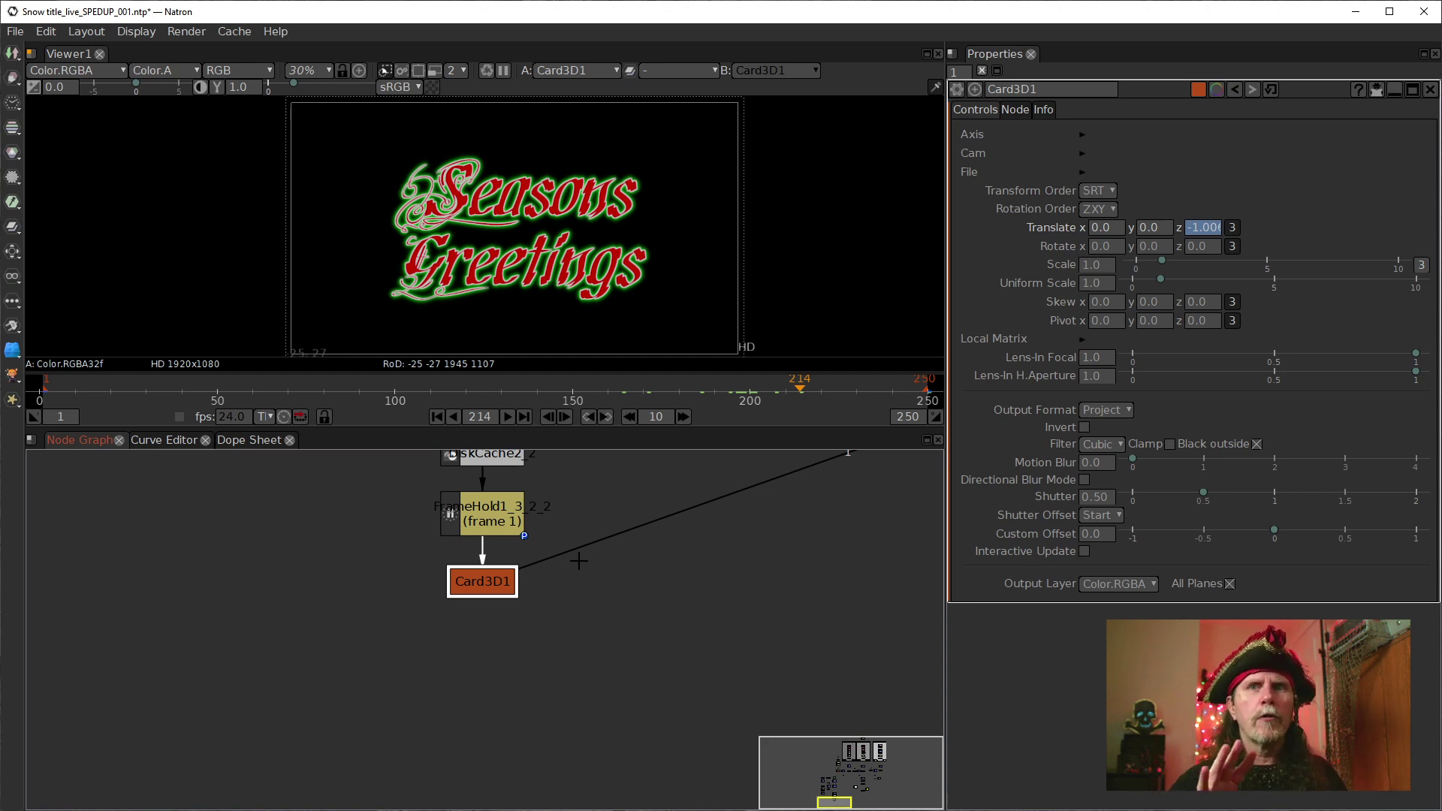
pyautogui.press('a')
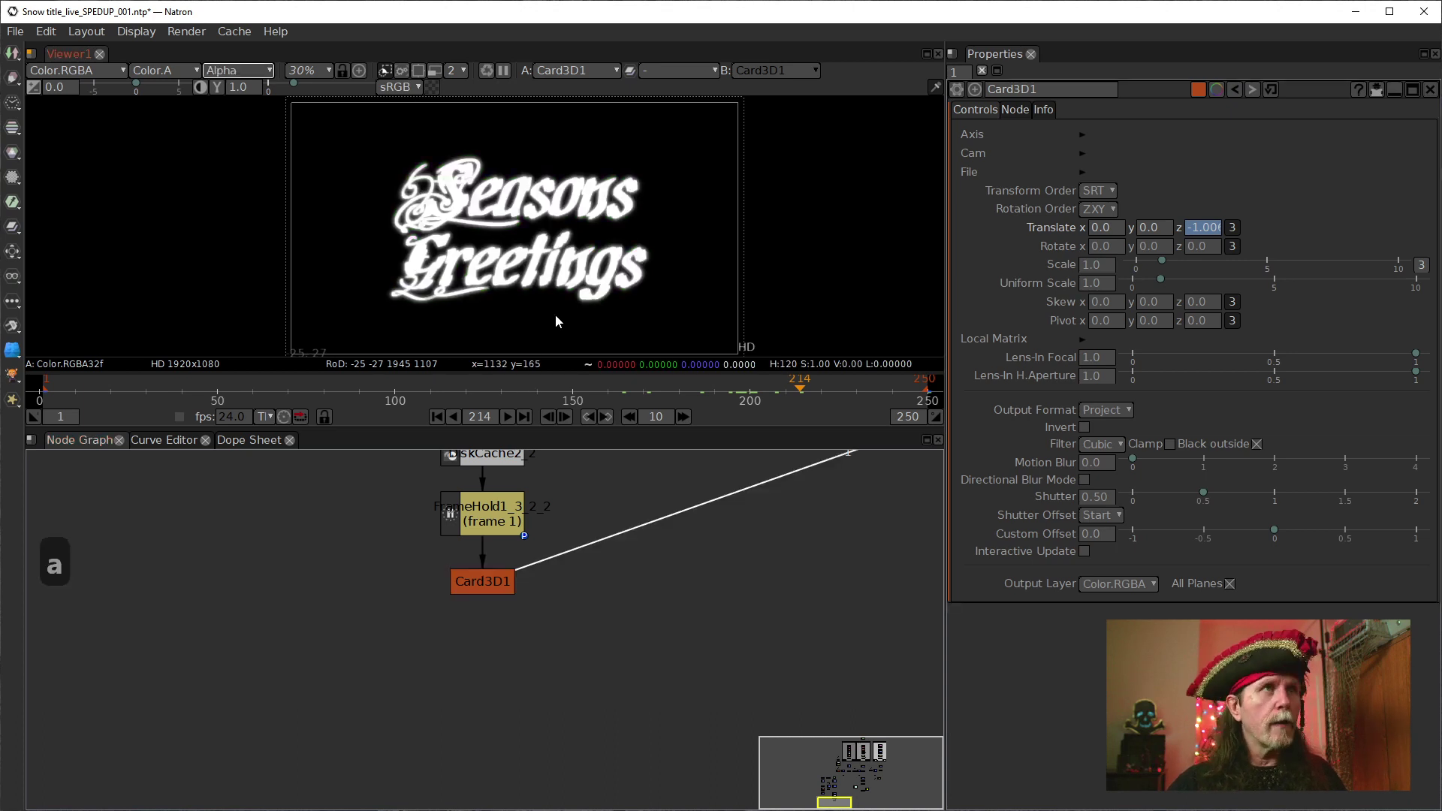
pyautogui.press('a')
# Add a Merge node below Card3D, connect its A input to Card3D, and move it slightly lower
pyautogui.click(486, 580)
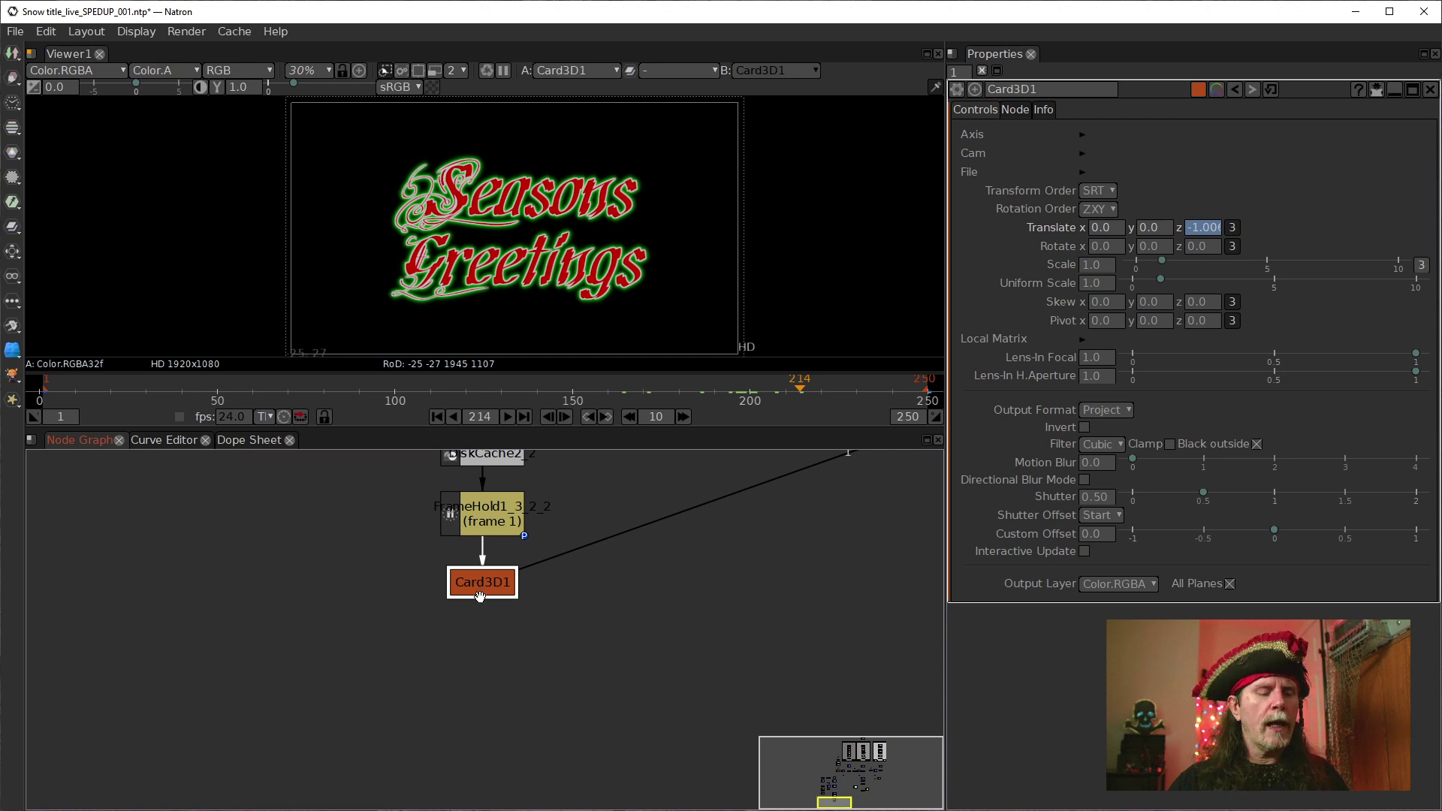
pyautogui.press('m')
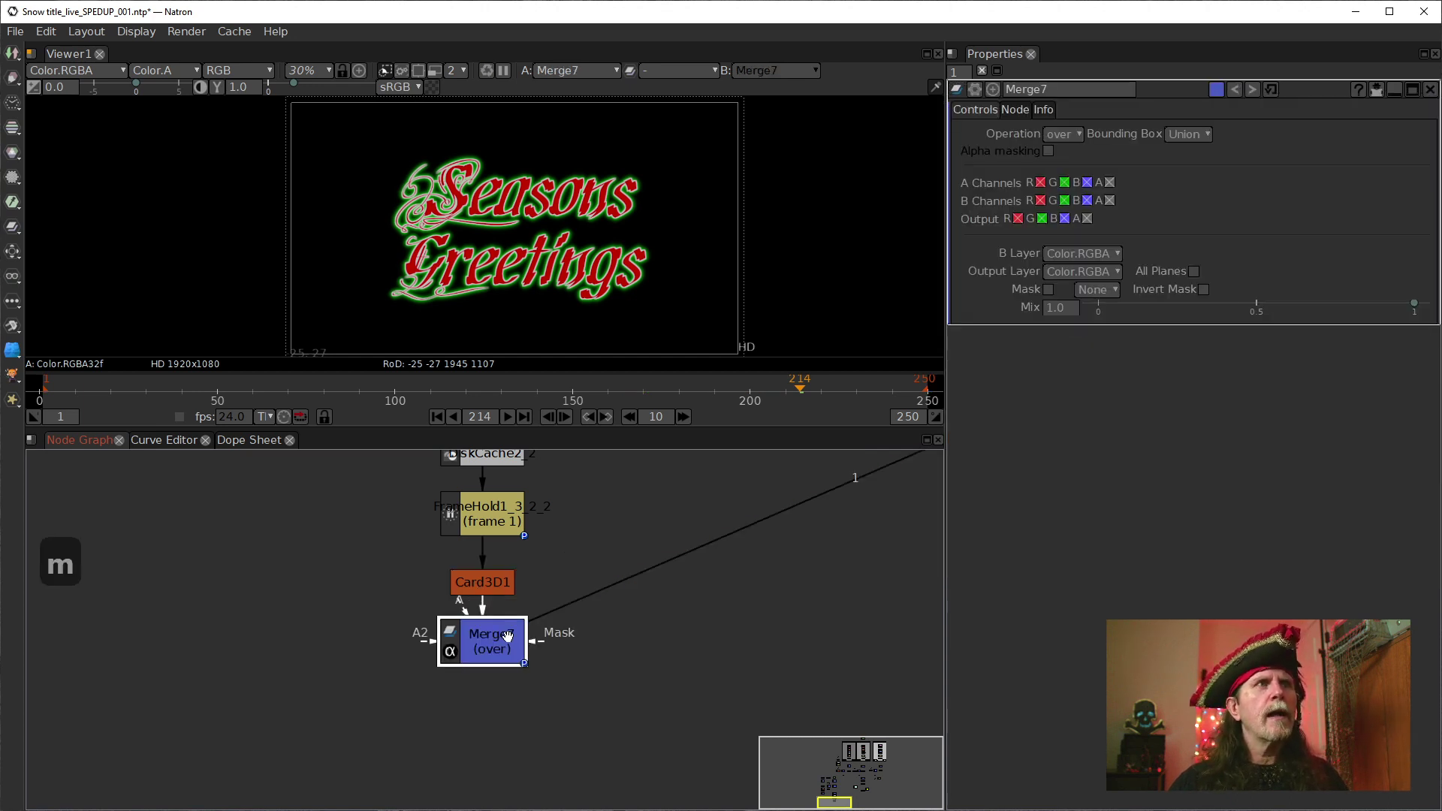
pyautogui.moveTo(482, 610)
pyautogui.mouseDown()
pyautogui.moveTo(385, 601)
pyautogui.moveTo(471, 584)
pyautogui.mouseUp()
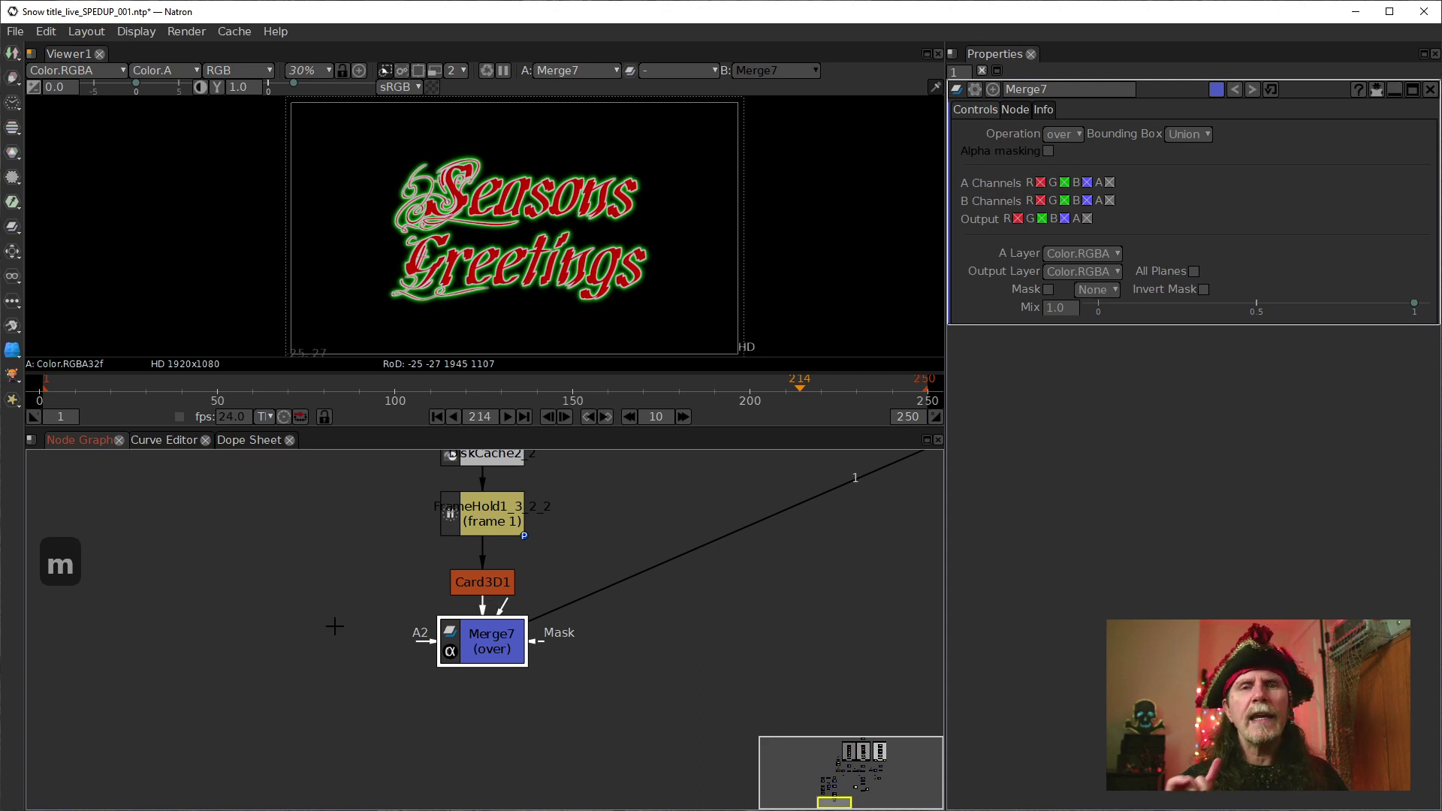
pyautogui.moveTo(492, 650)
pyautogui.mouseDown()
pyautogui.moveTo(674, 660)
pyautogui.moveTo(490, 659)
pyautogui.mouseUp()
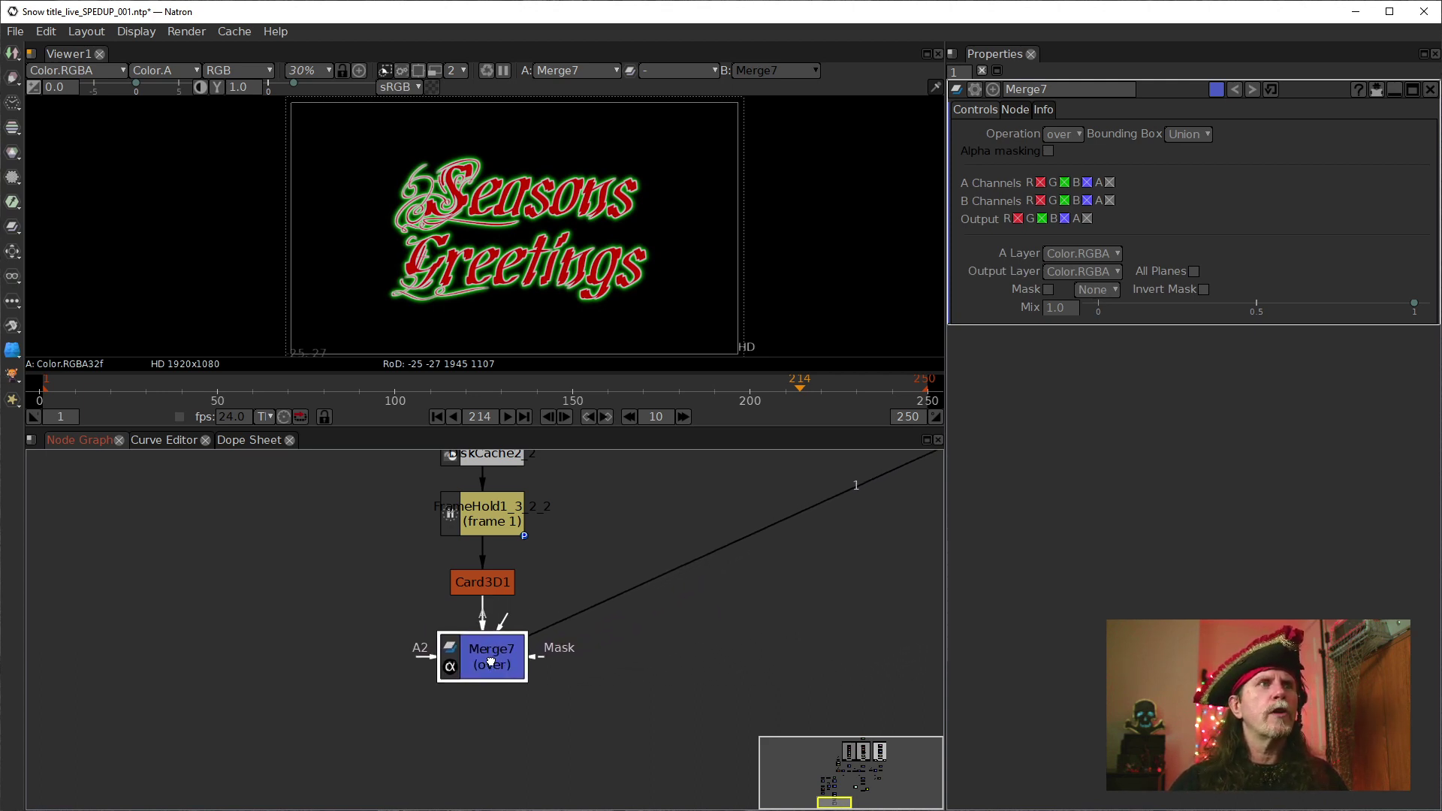
# Add an unconnected Constant node to the left of the Card3D node
pyautogui.click(299, 610)
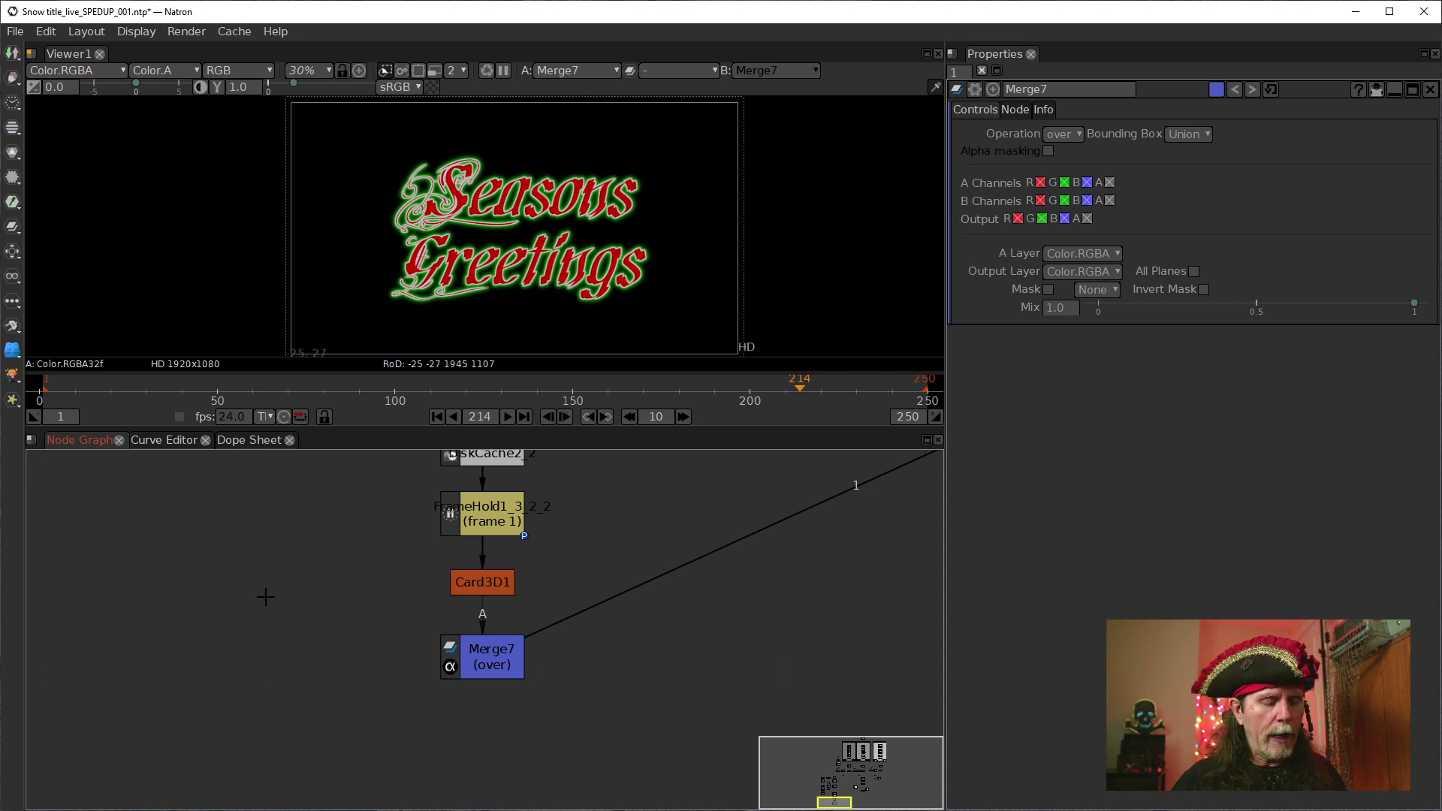
pyautogui.press('Tab')
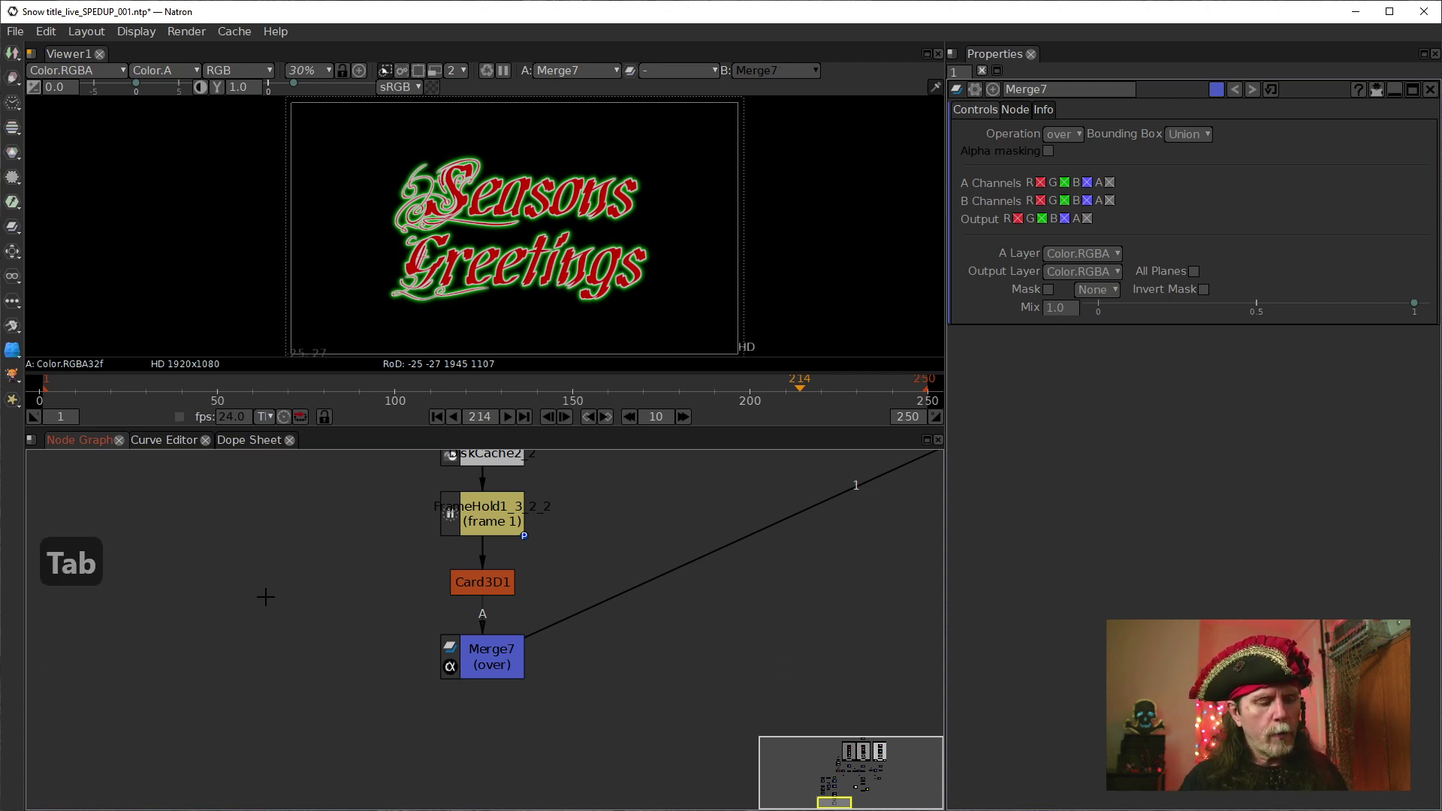
pyautogui.write('co')
pyautogui.press('Down')
pyautogui.press('Return')
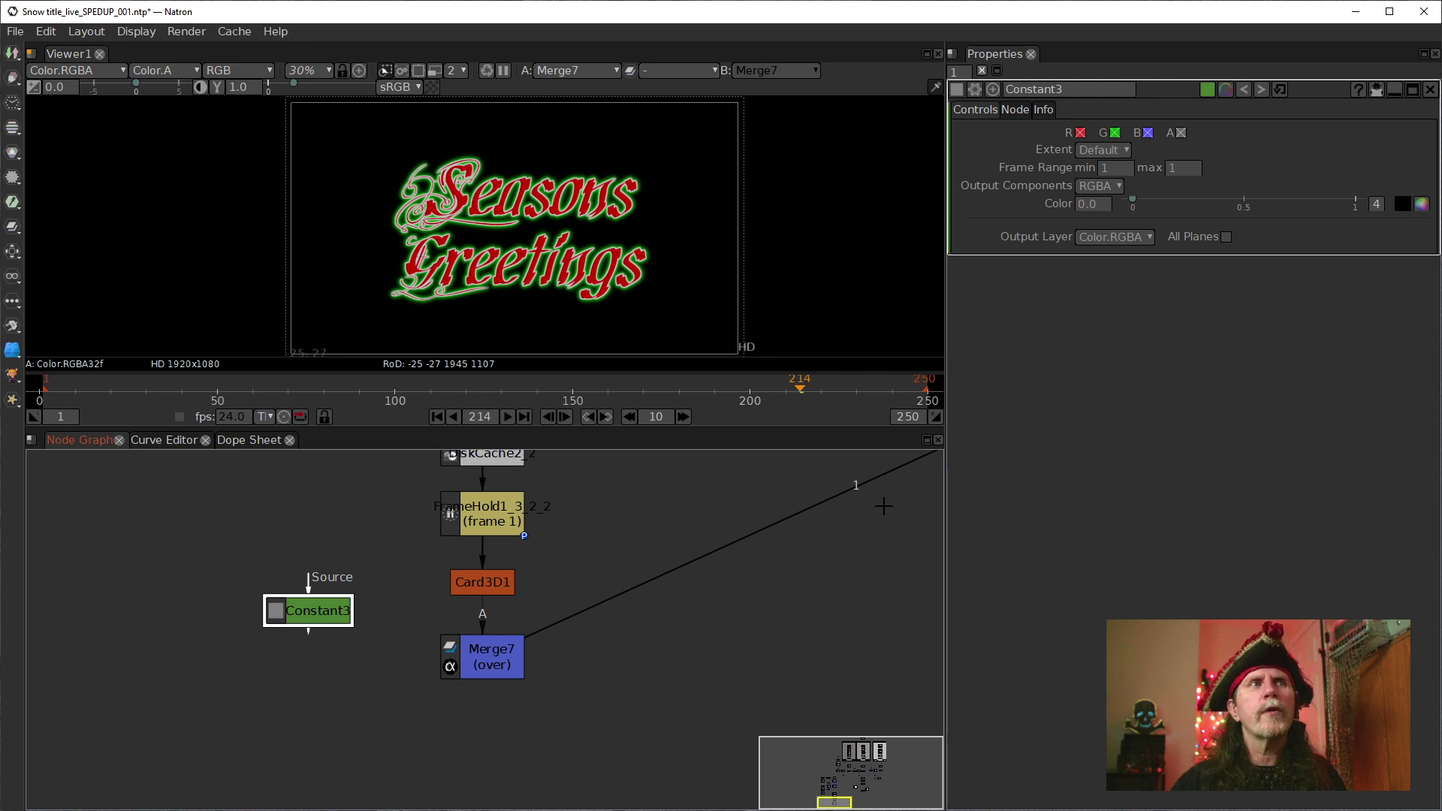
# Connect the Constant3 node to the B input of Merge7, align it beside Merge7, and open Merge7's settings
pyautogui.moveTo(633, 660); pyautogui.dragTo(463, 643)
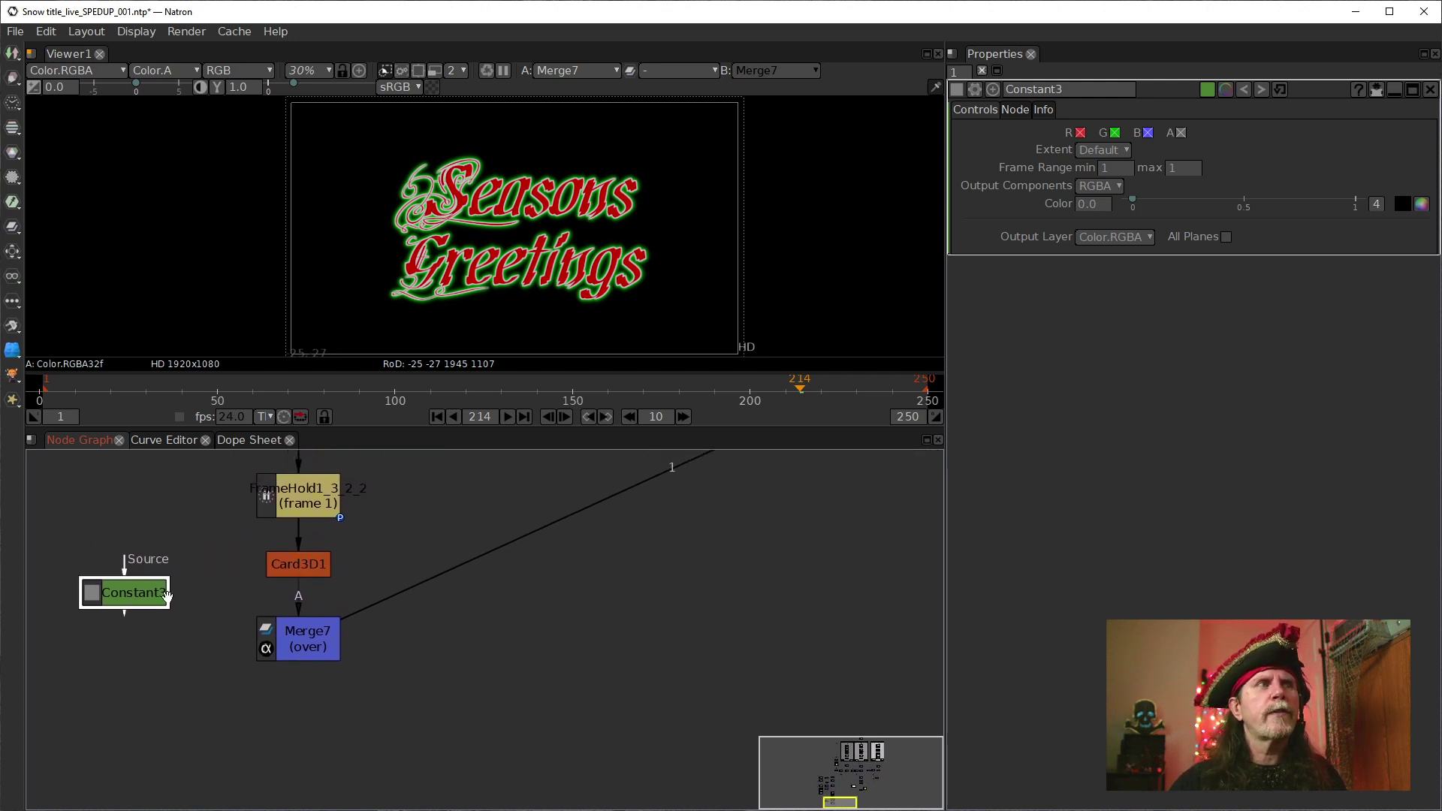
pyautogui.moveTo(139, 599); pyautogui.dragTo(167, 626)
pyautogui.click(270, 629)
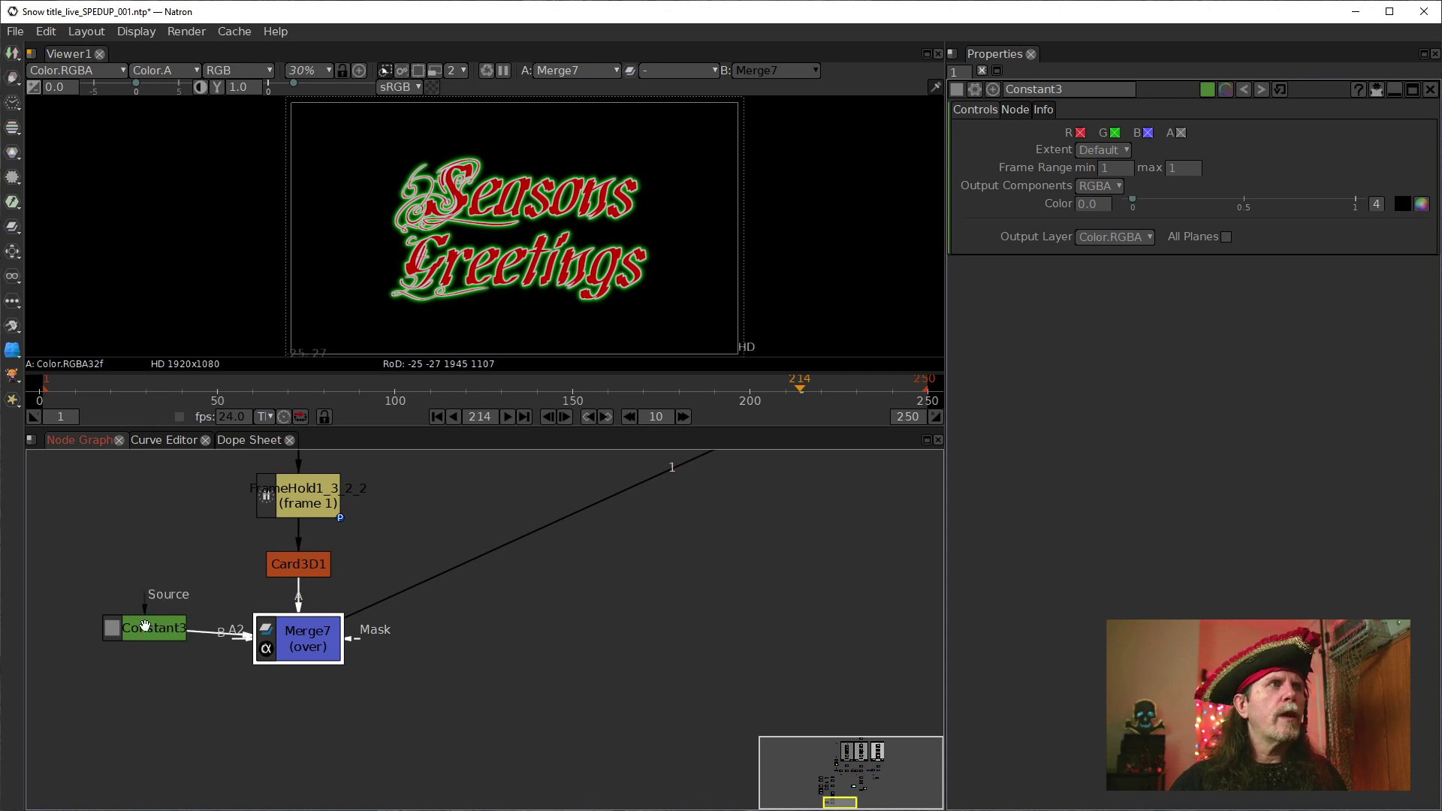
pyautogui.click(154, 631)
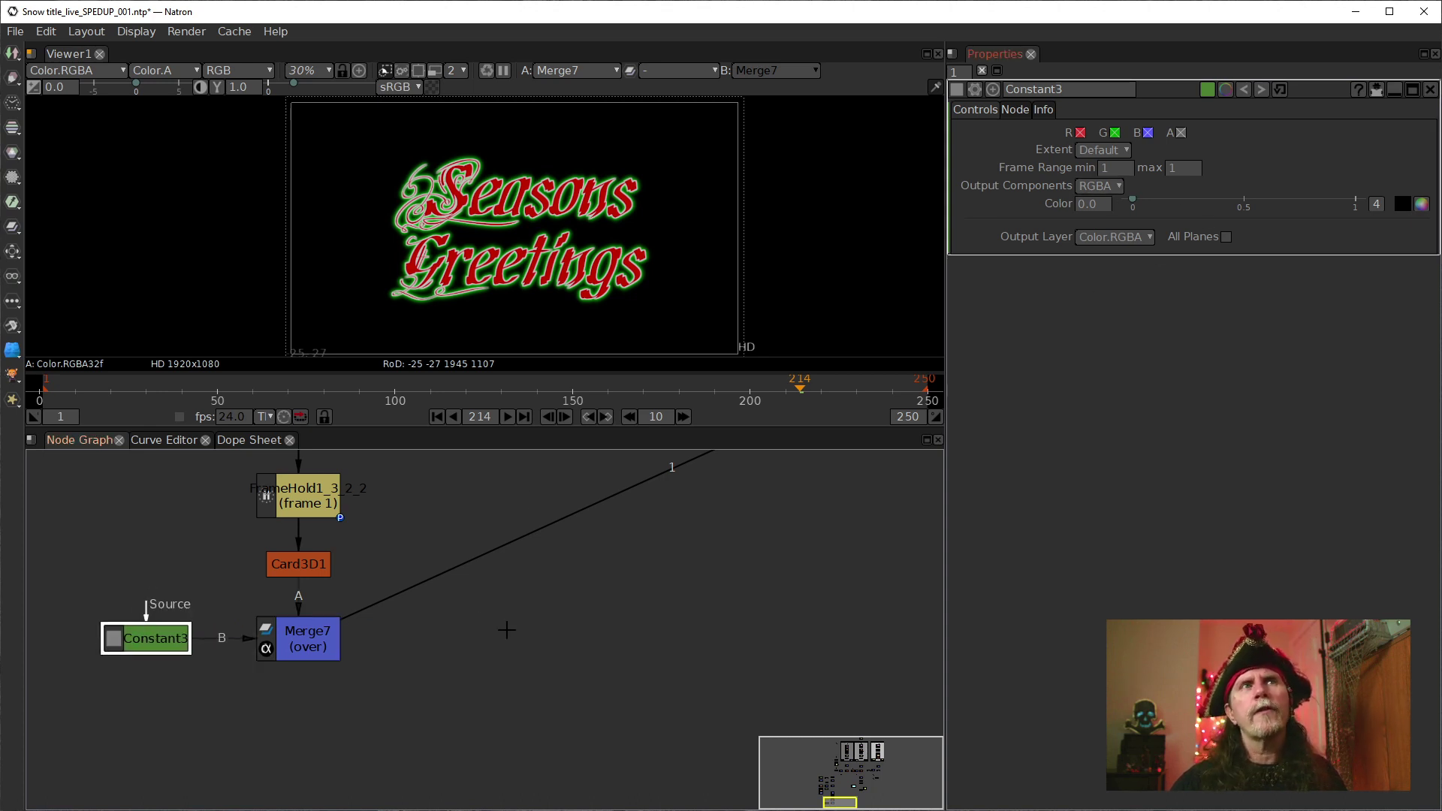
pyautogui.click(132, 648)
pyautogui.click(304, 641)
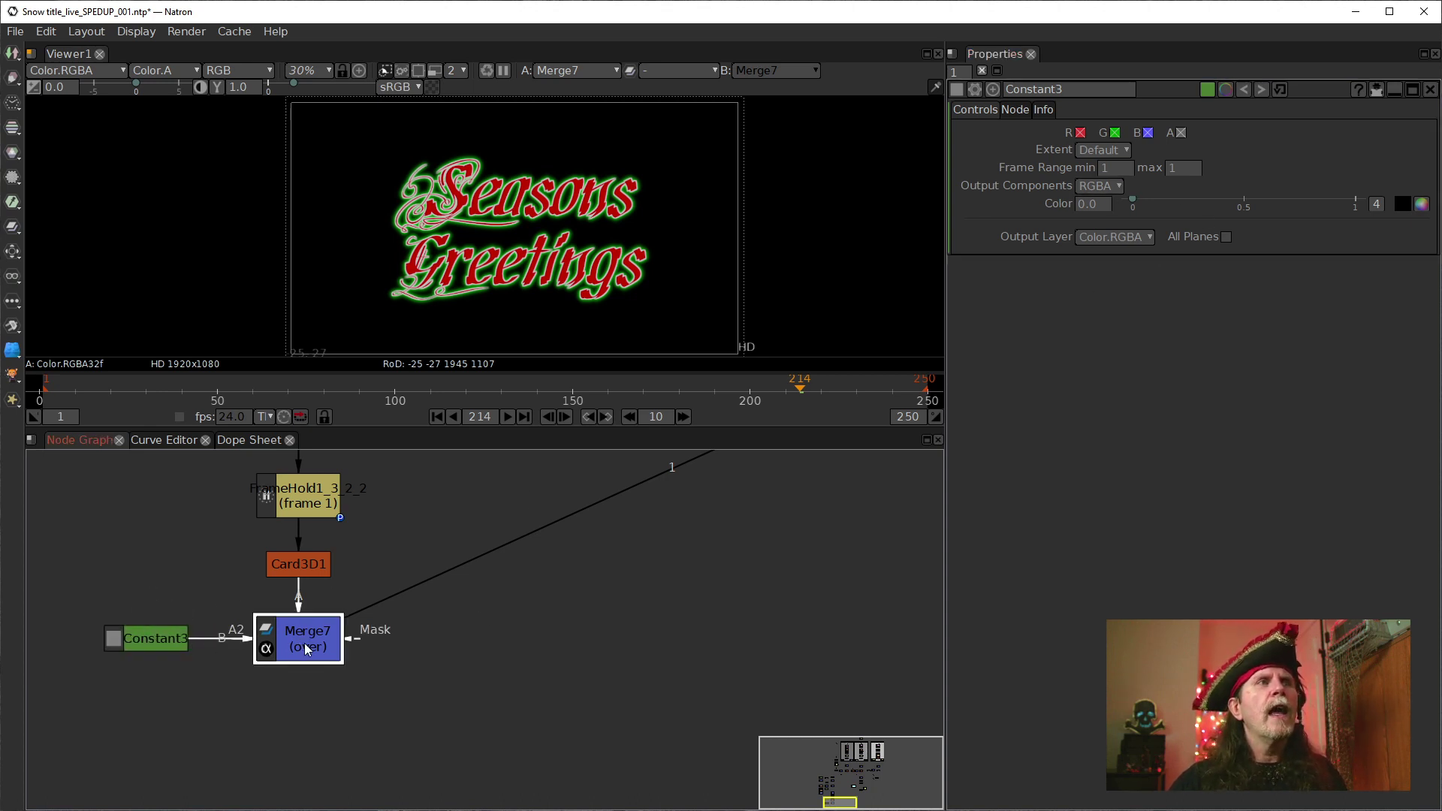
pyautogui.click(120, 645)
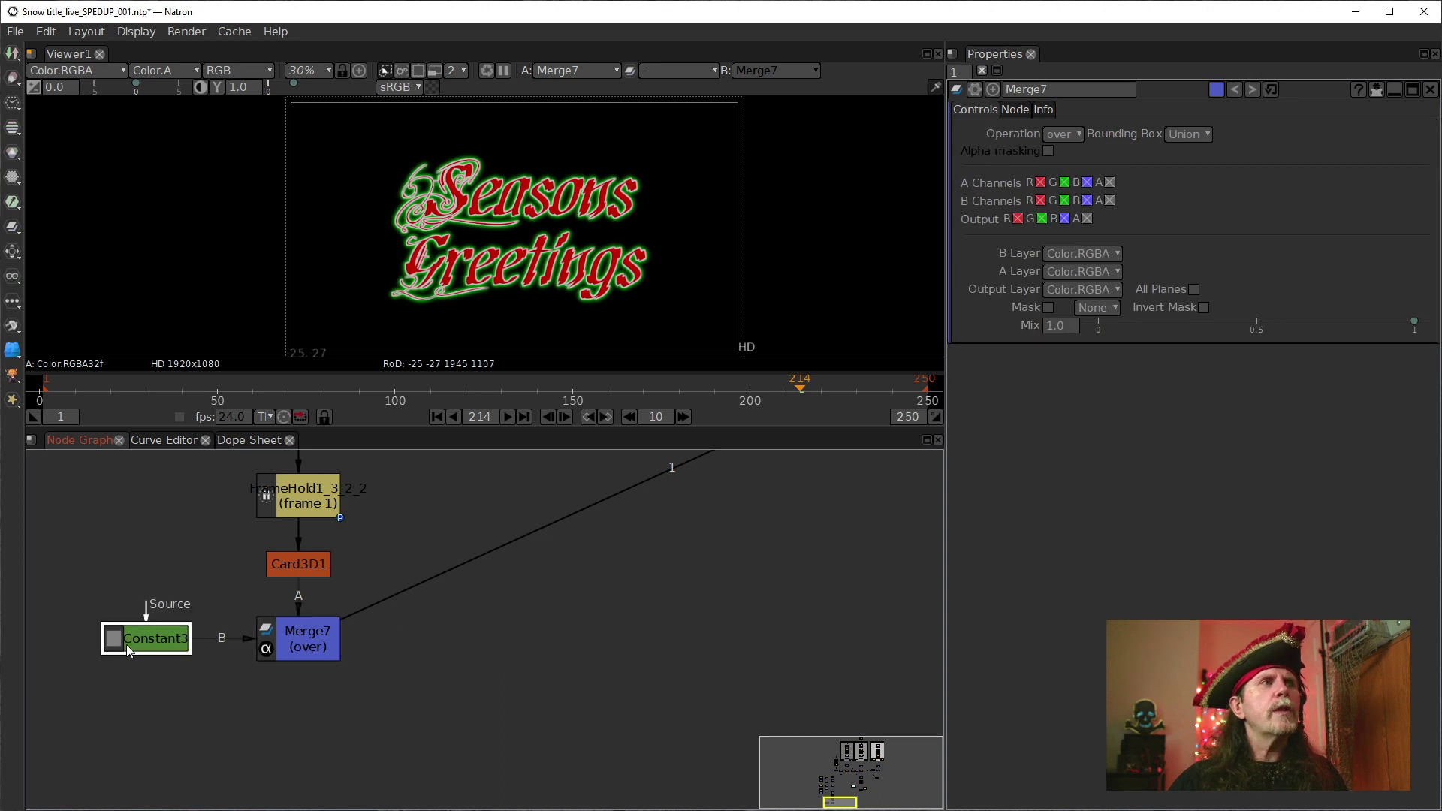
pyautogui.click(336, 657)
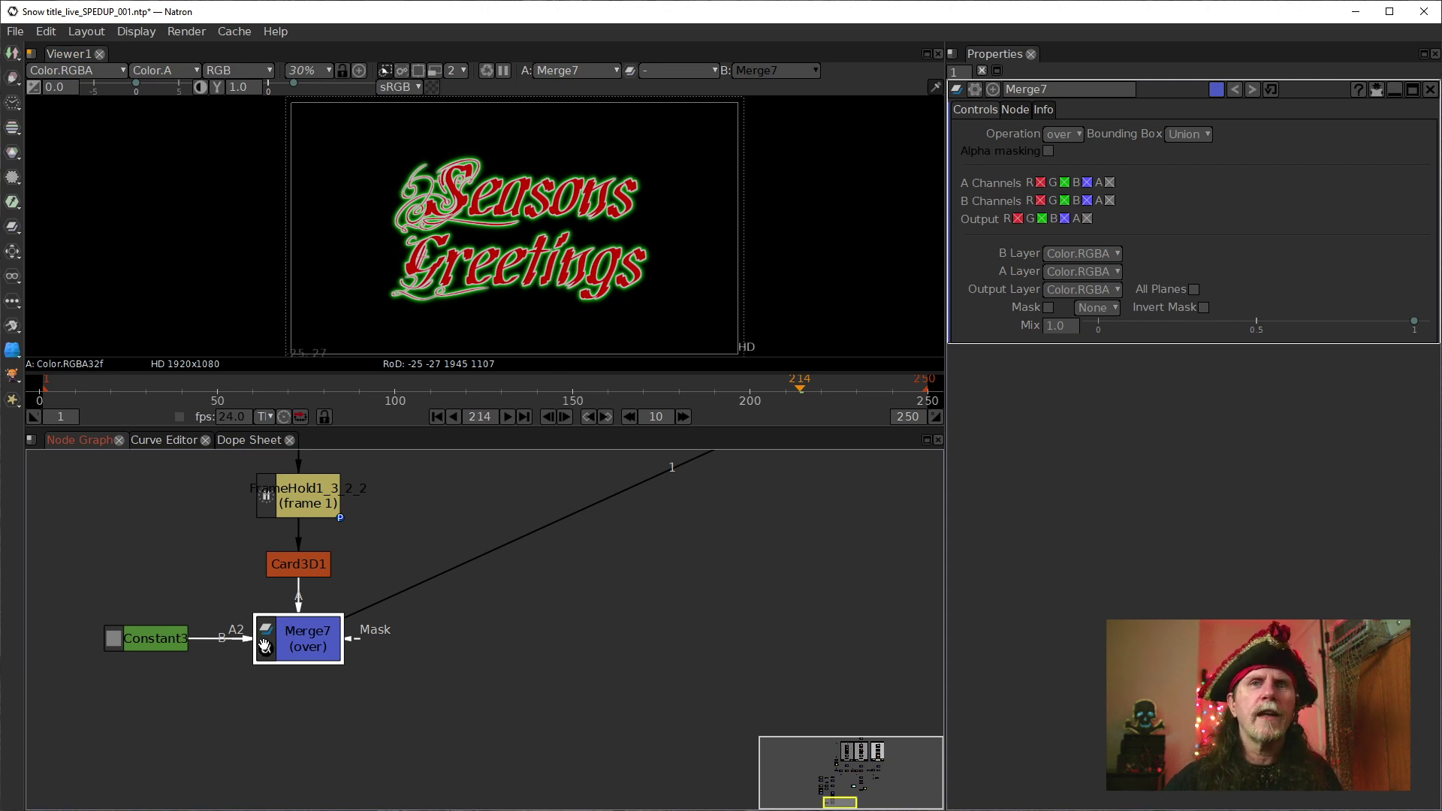
pyautogui.moveTo(421, 759)
pyautogui.mouseDown()
pyautogui.moveTo(421, 656)
pyautogui.moveTo(425, 737)
pyautogui.mouseUp()
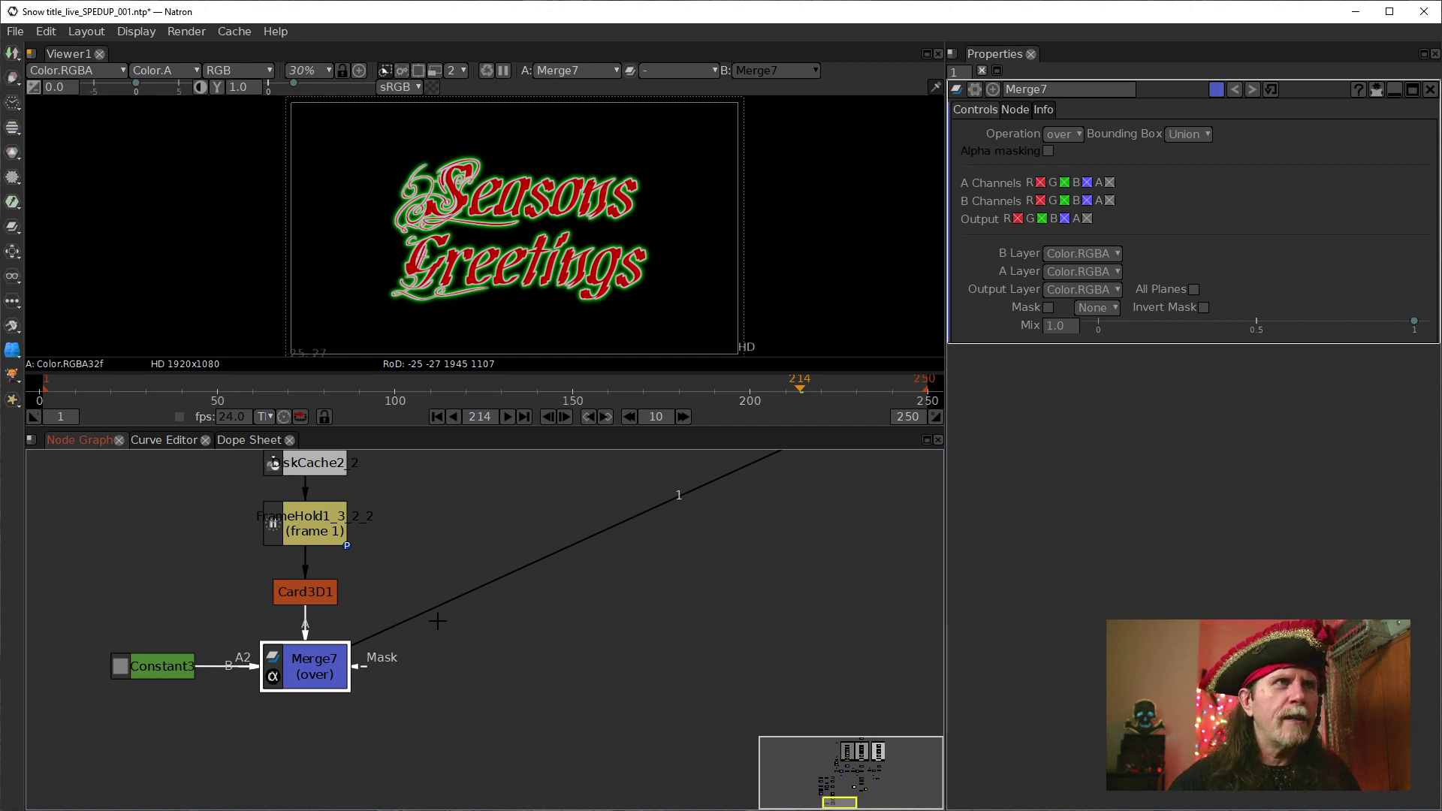
pyautogui.rightClick(560, 660)
pyautogui.moveTo(682, 584)
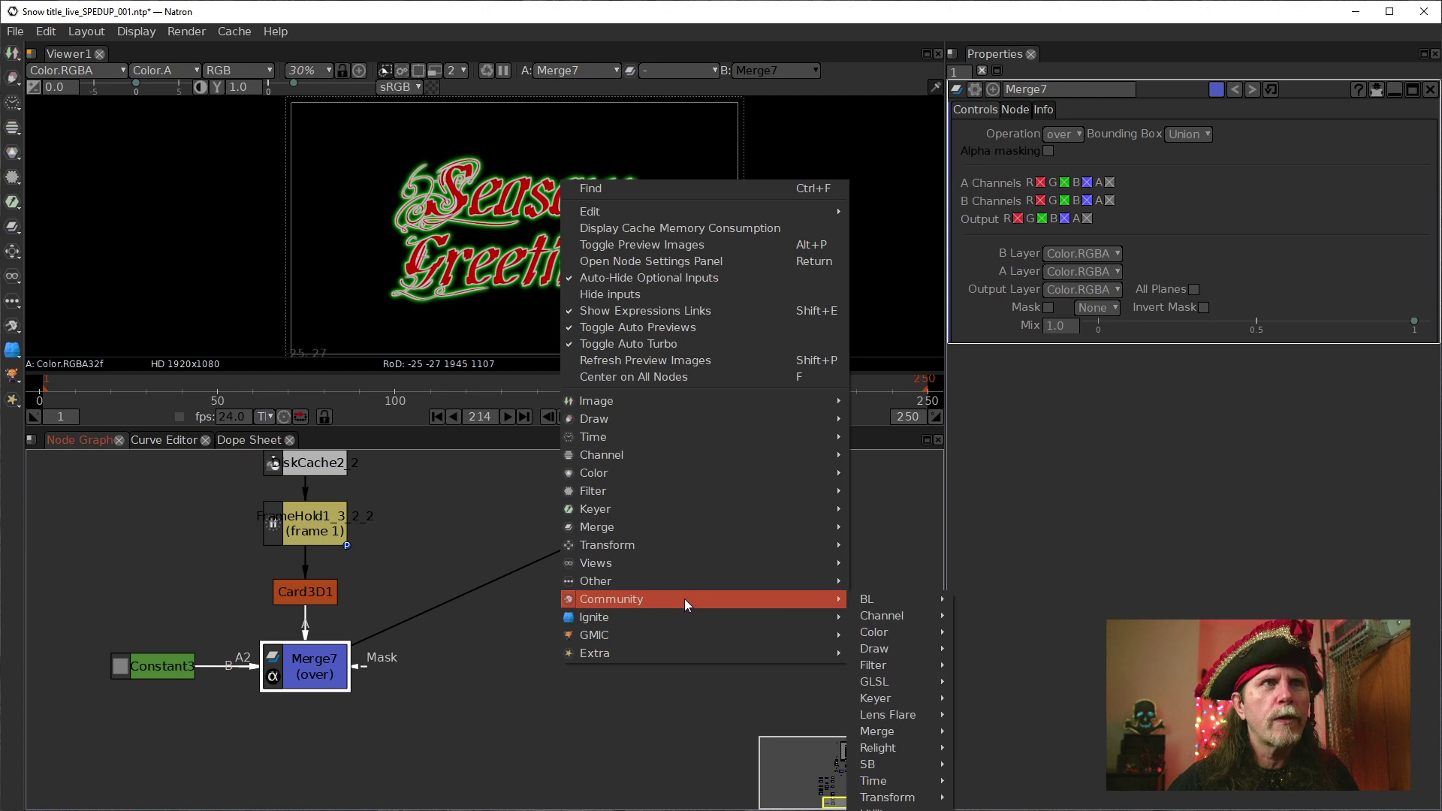
pyautogui.moveTo(908, 668)
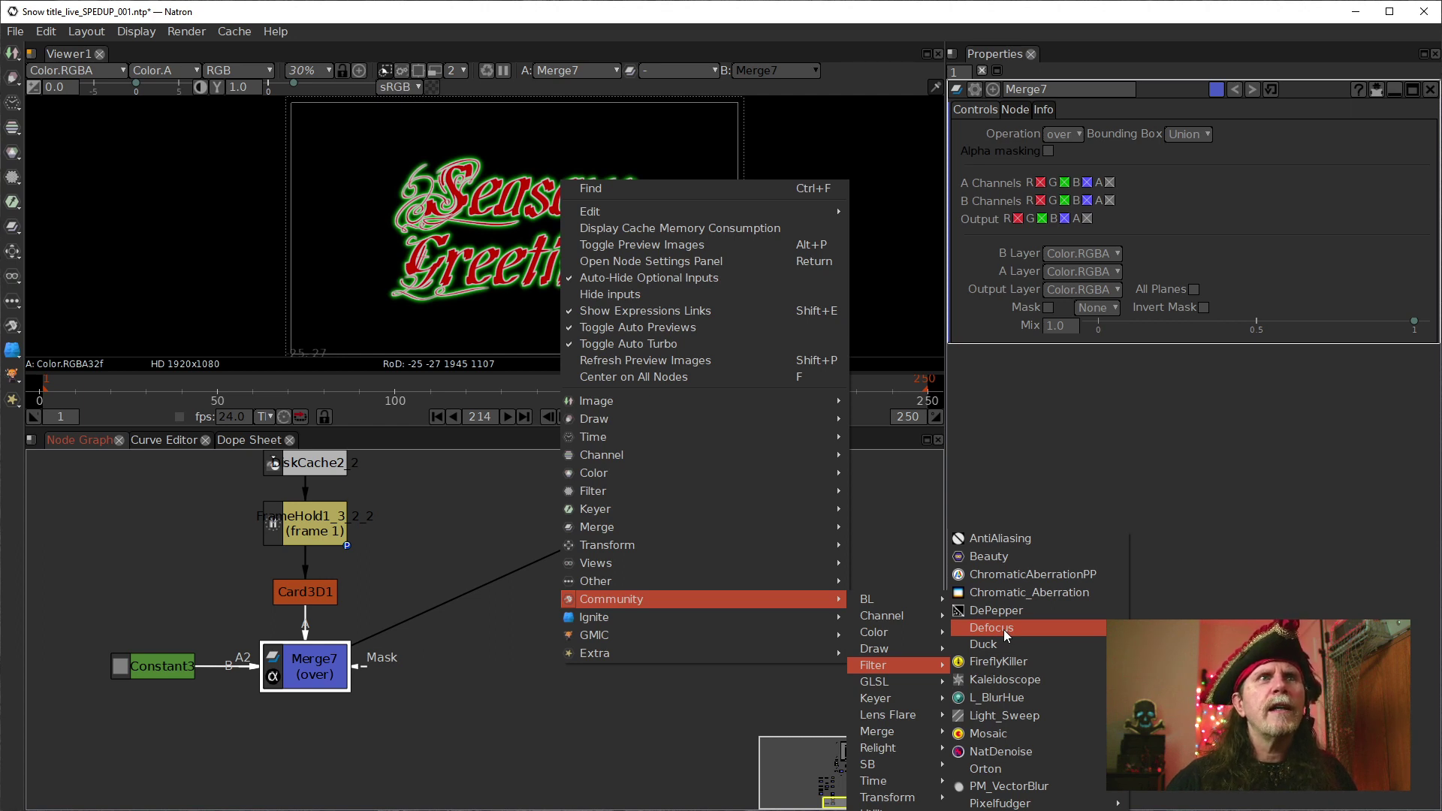
pyautogui.click(498, 695)
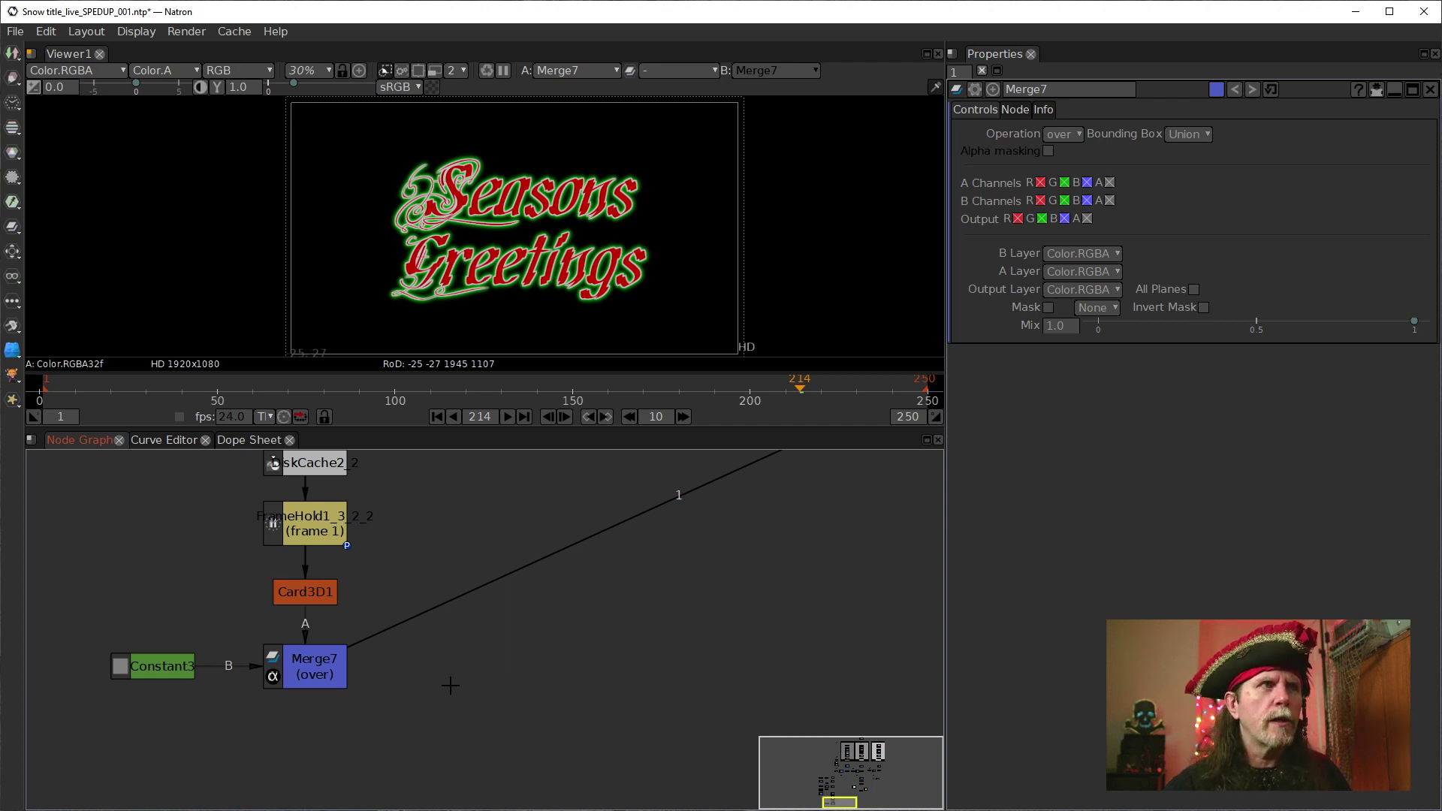
# Add an ErodeSmooth node directly after Merge7 in the node graph
pyautogui.moveTo(403, 718); pyautogui.dragTo(426, 664)
pyautogui.click(343, 622)
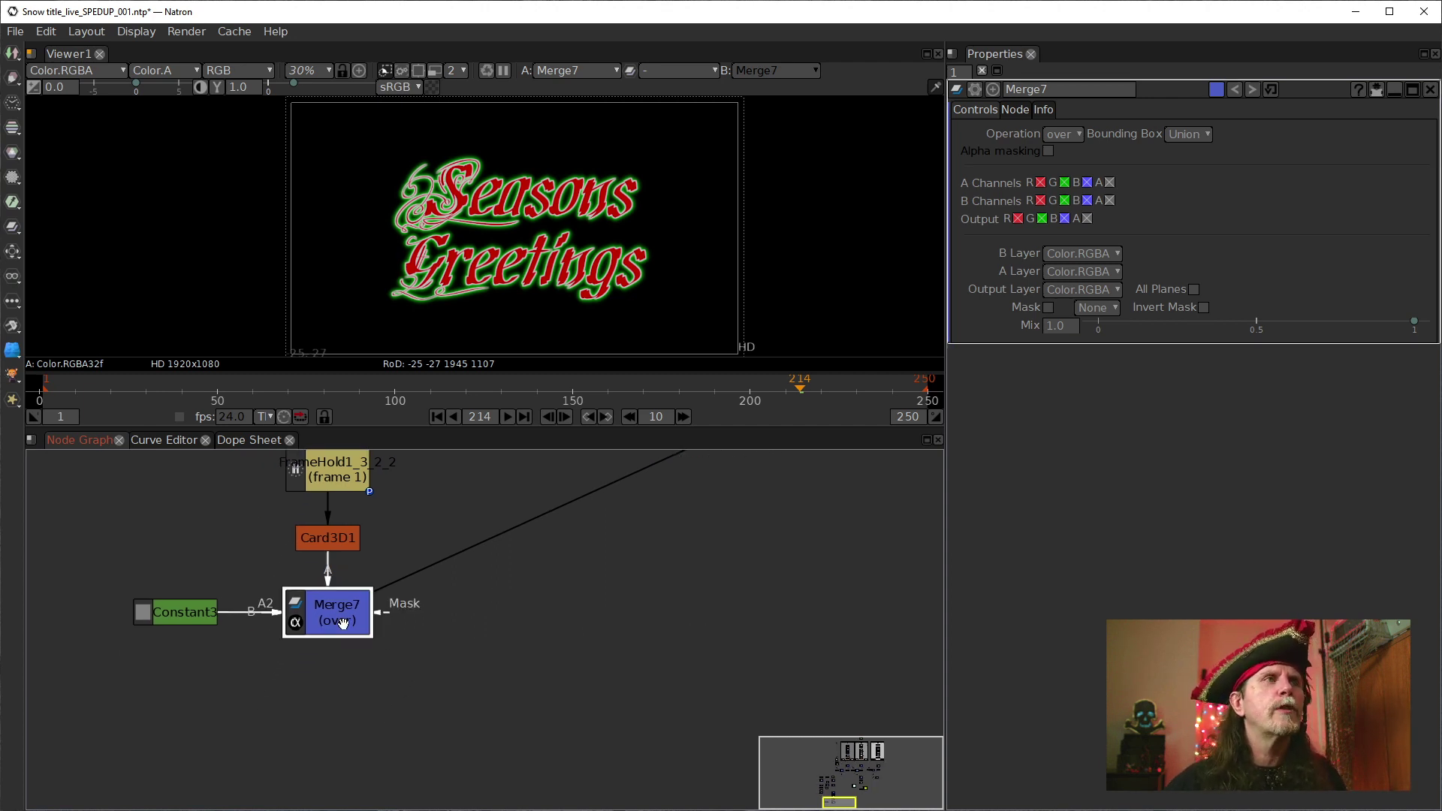
pyautogui.press('Tab')
pyautogui.write('erod')
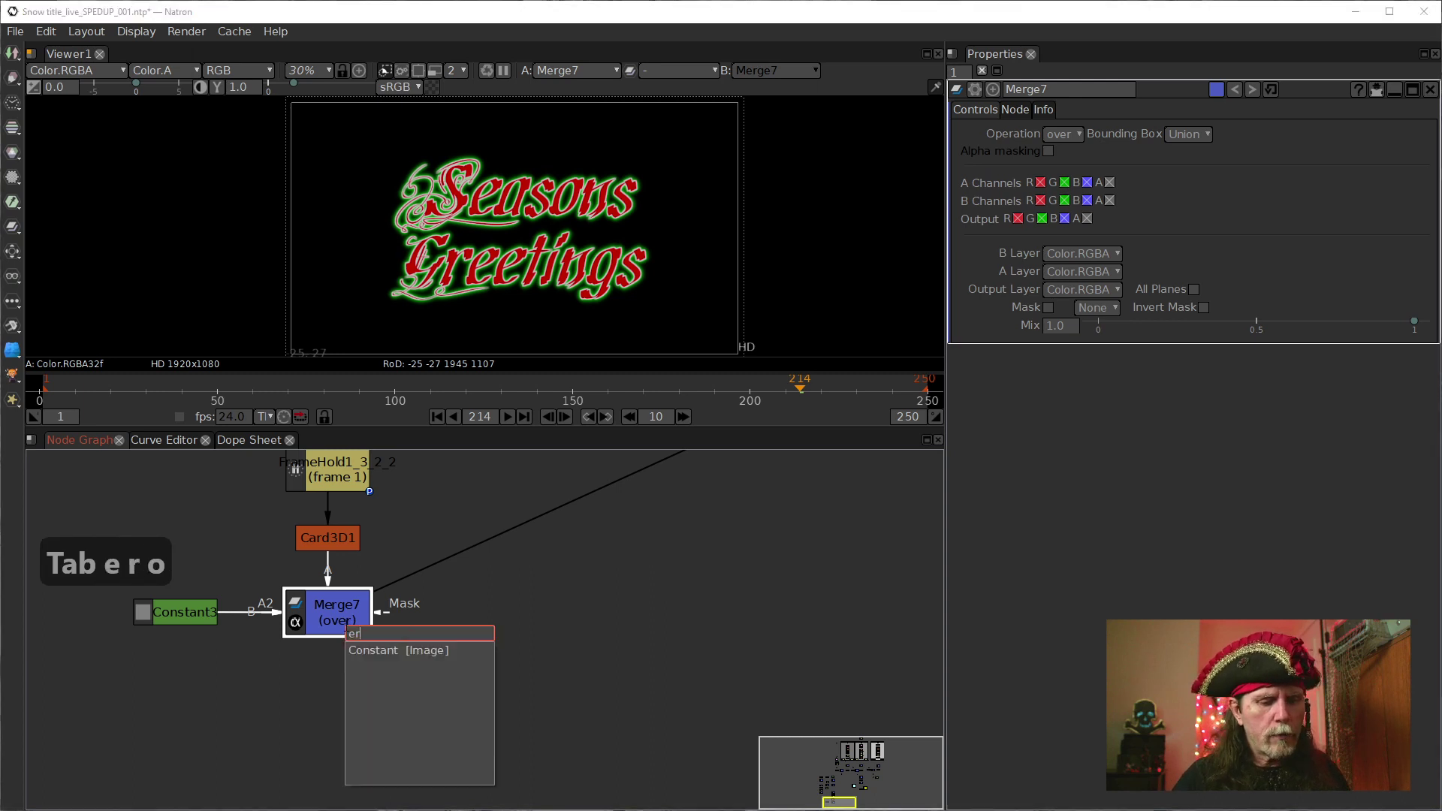
pyautogui.press('Down')
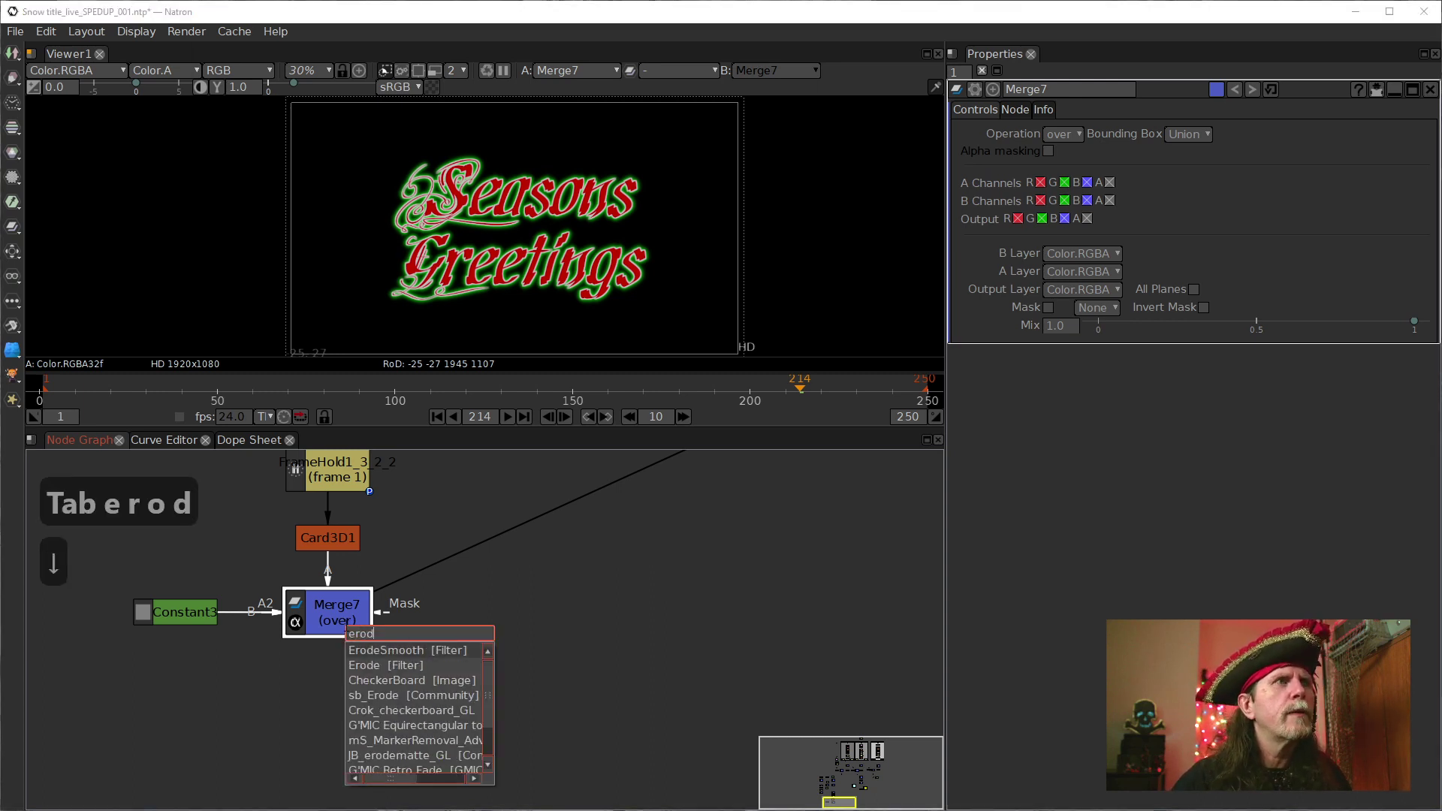
pyautogui.press('Return')
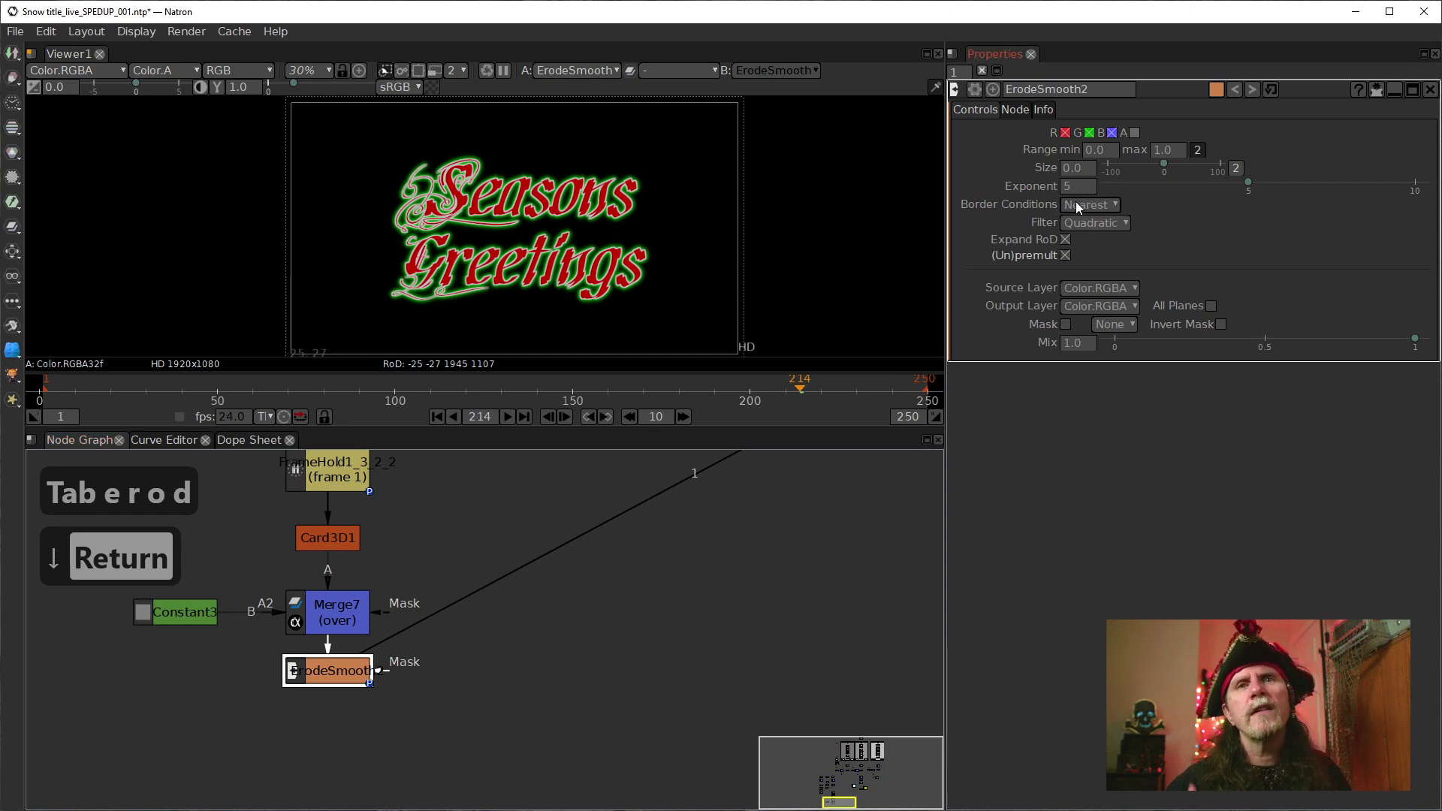
# Set the ErodeSmooth node's exponent to 1 and its size to -70
pyautogui.moveTo(1075, 205)
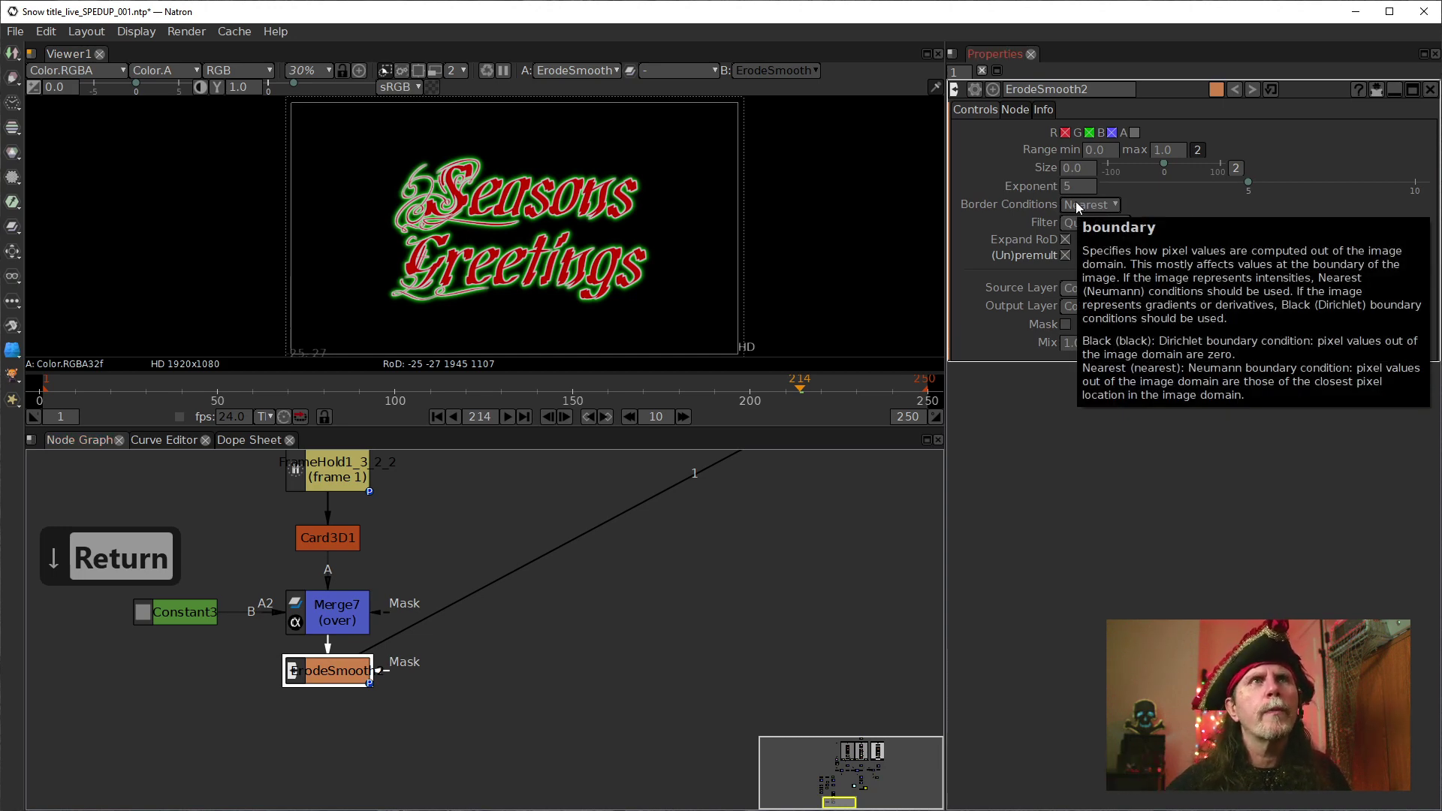
pyautogui.click(1068, 186)
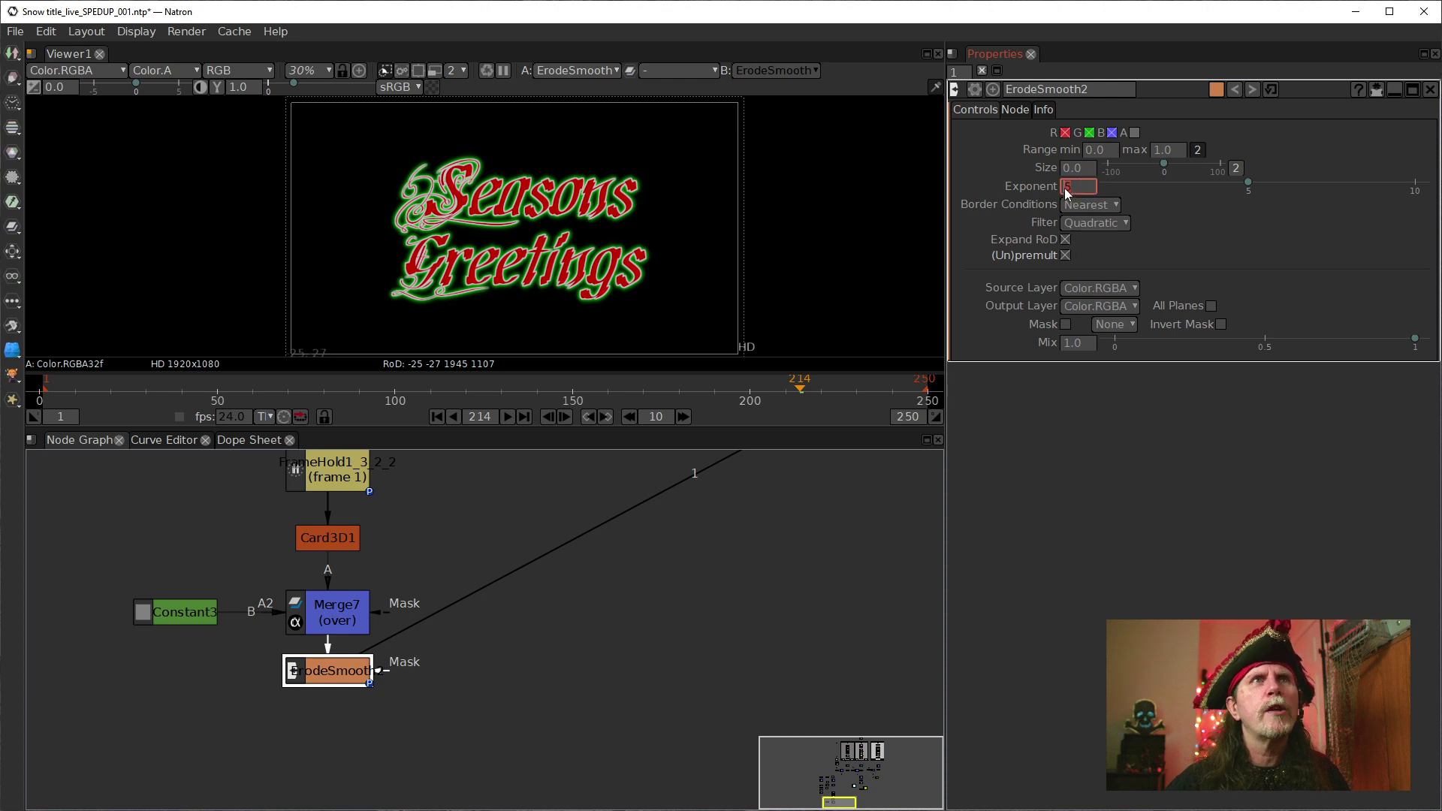
pyautogui.scroll(-1, 1065, 187)
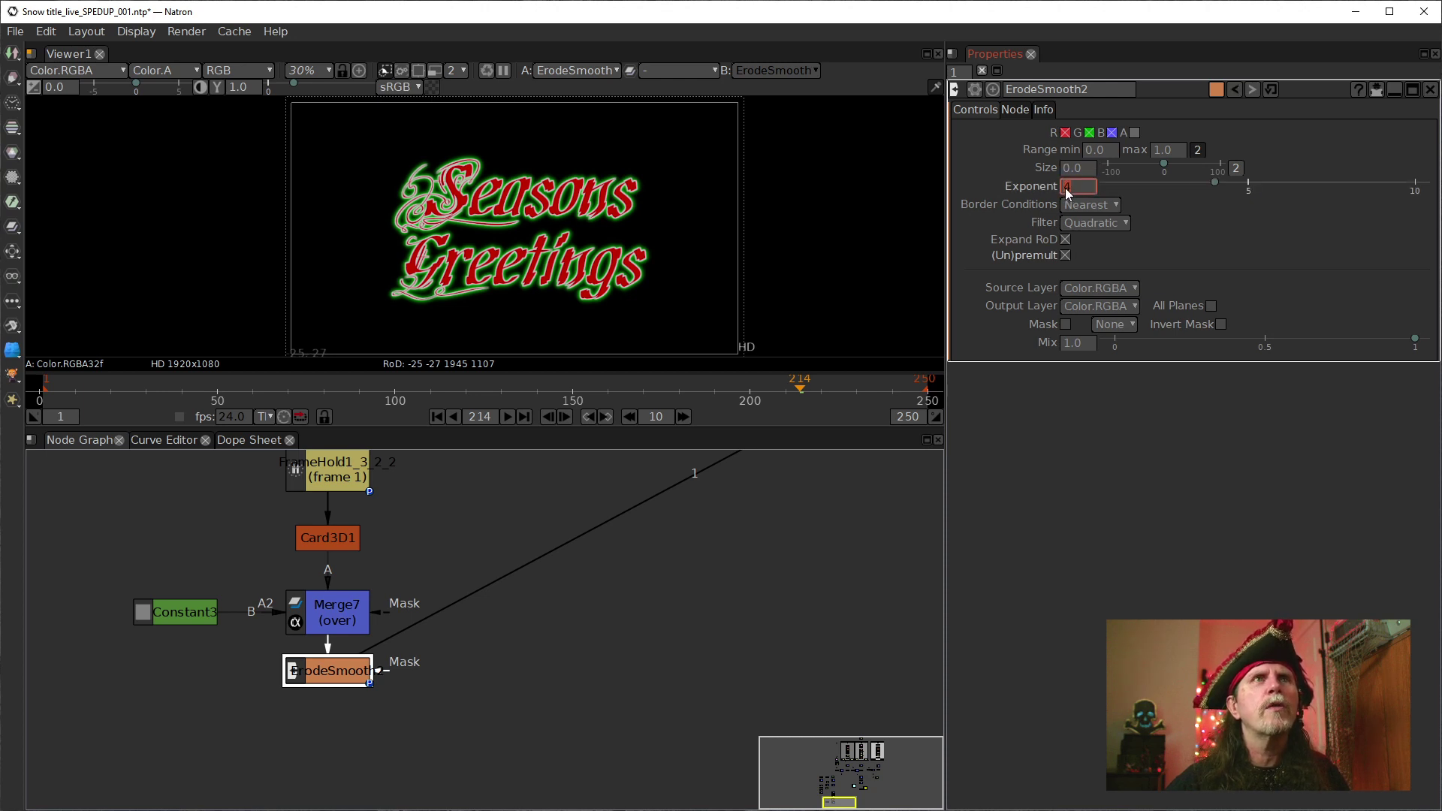
pyautogui.scroll(-1, 1064, 188)
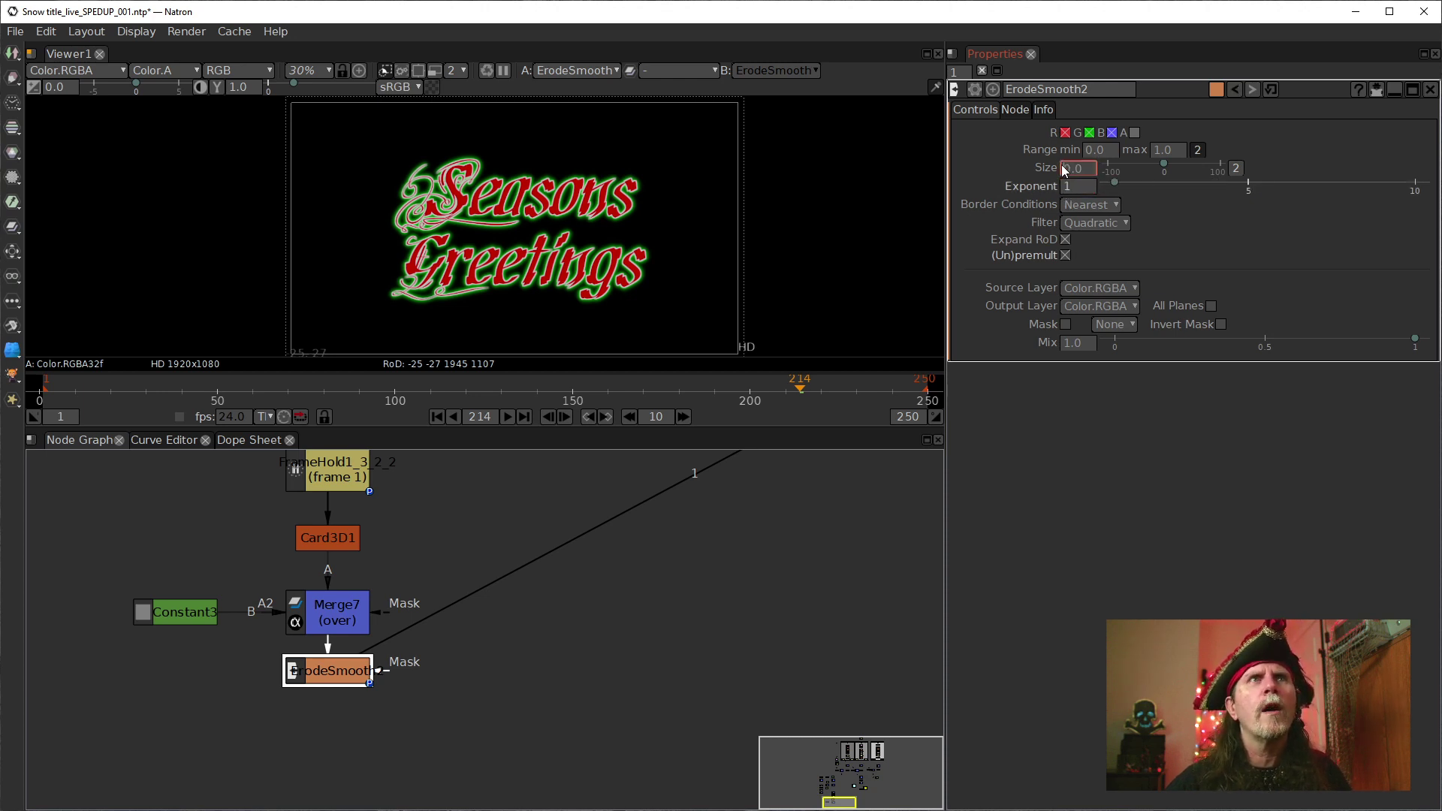
pyautogui.scroll(-15, 1066, 169)
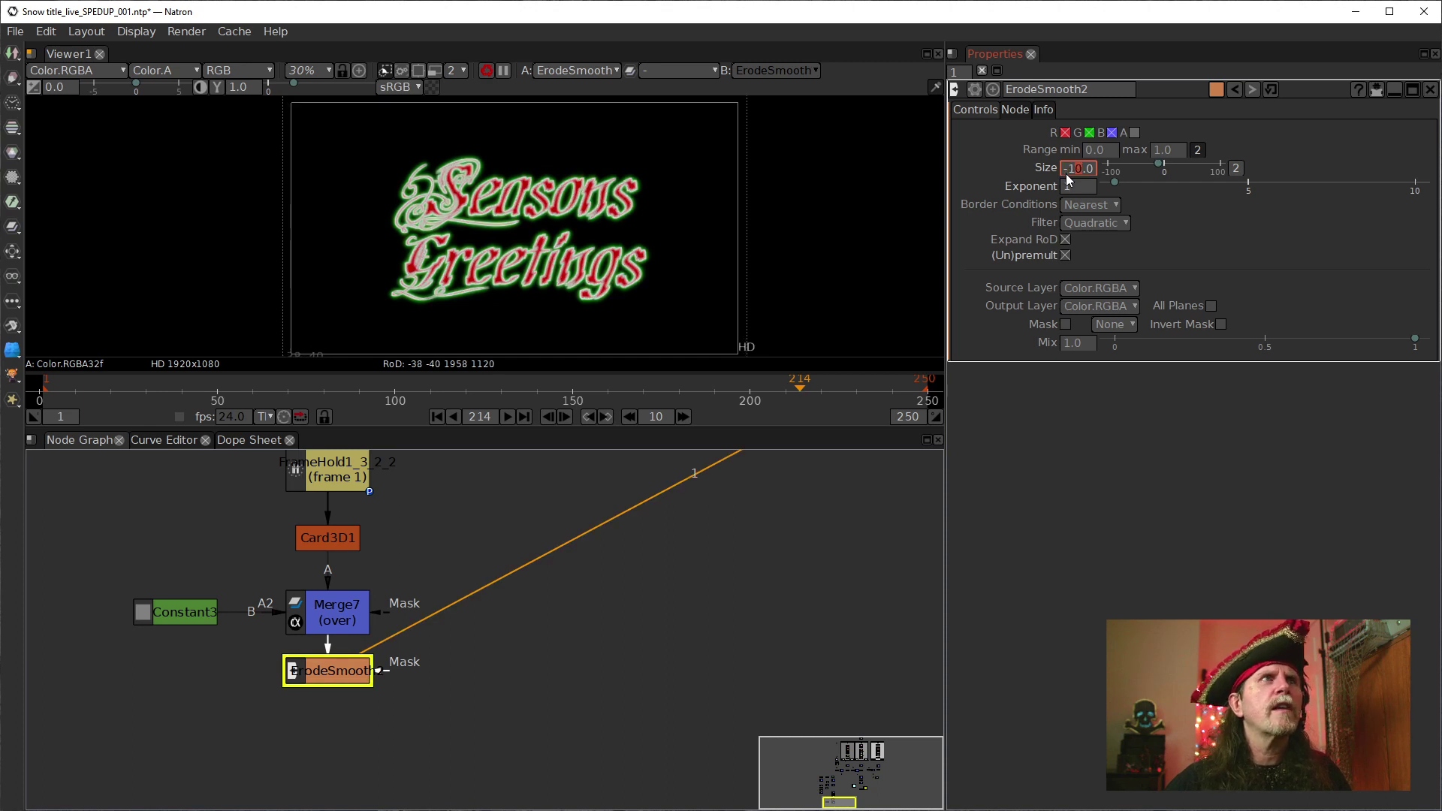
pyautogui.scroll(-17, 1065, 173)
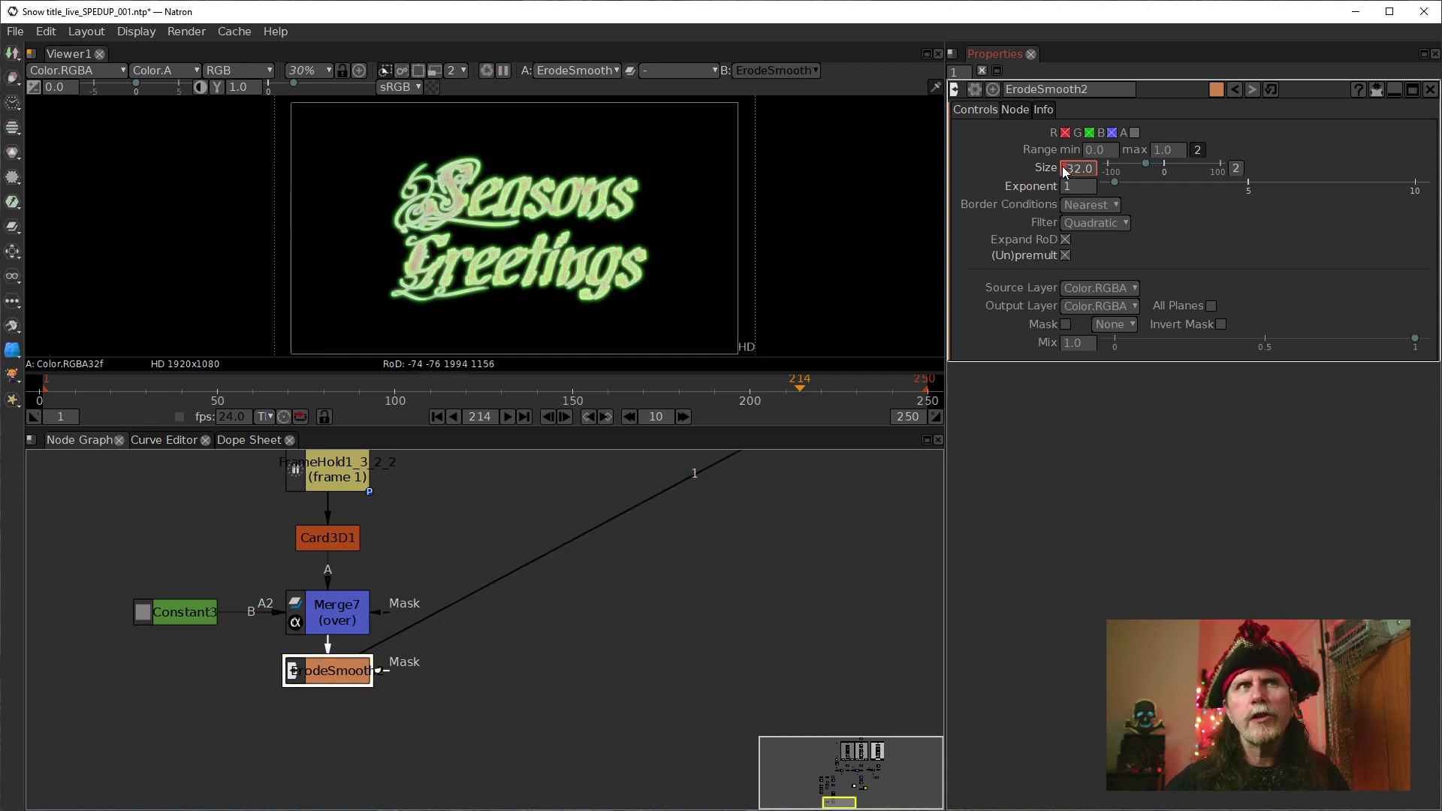
pyautogui.write('-70')
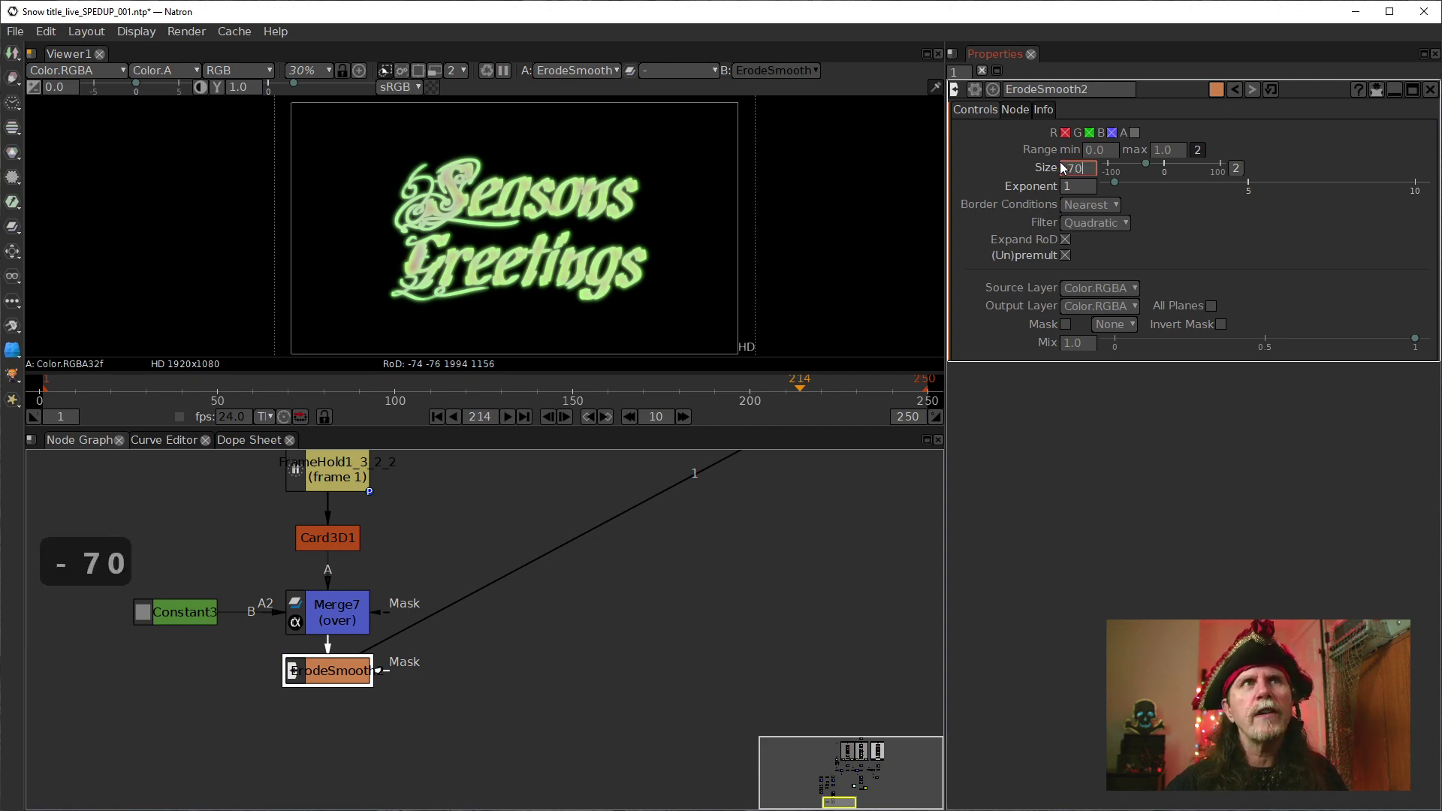
pyautogui.press('Return')
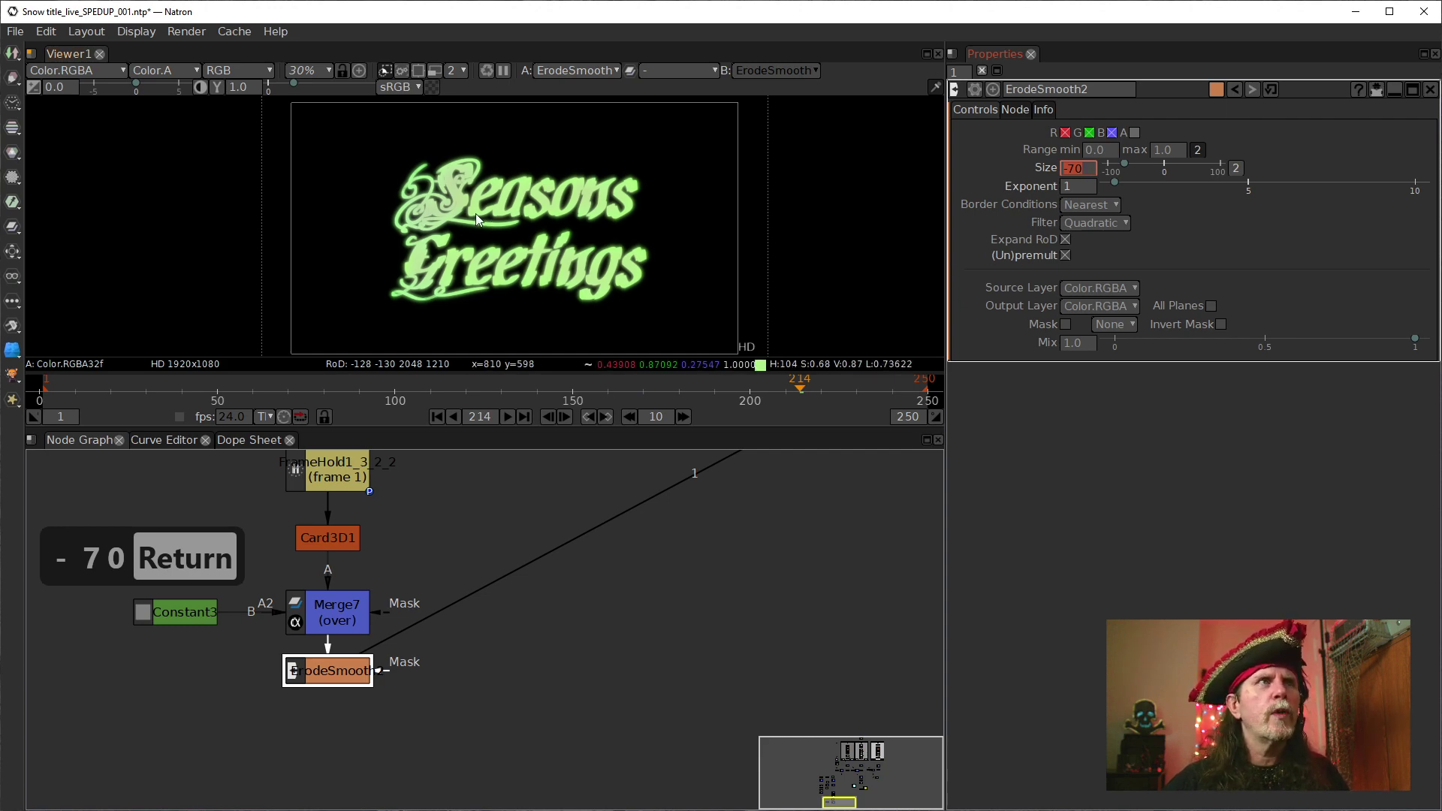
# Turn off (Un)premult on the ErodeSmooth node, and try sizes of 0.062, 0.061 and 0.0611
pyautogui.click(1065, 255)
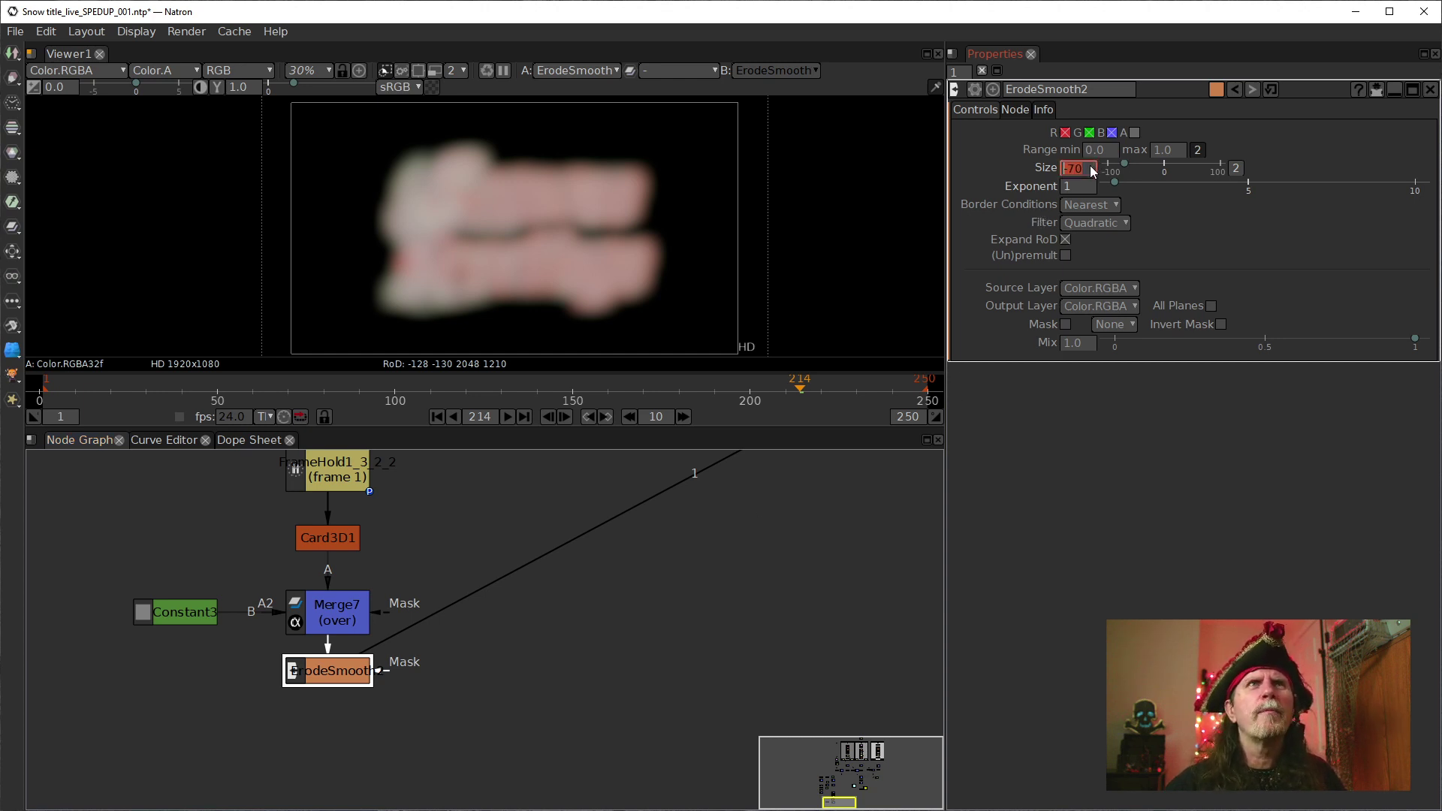
pyautogui.write('.0')
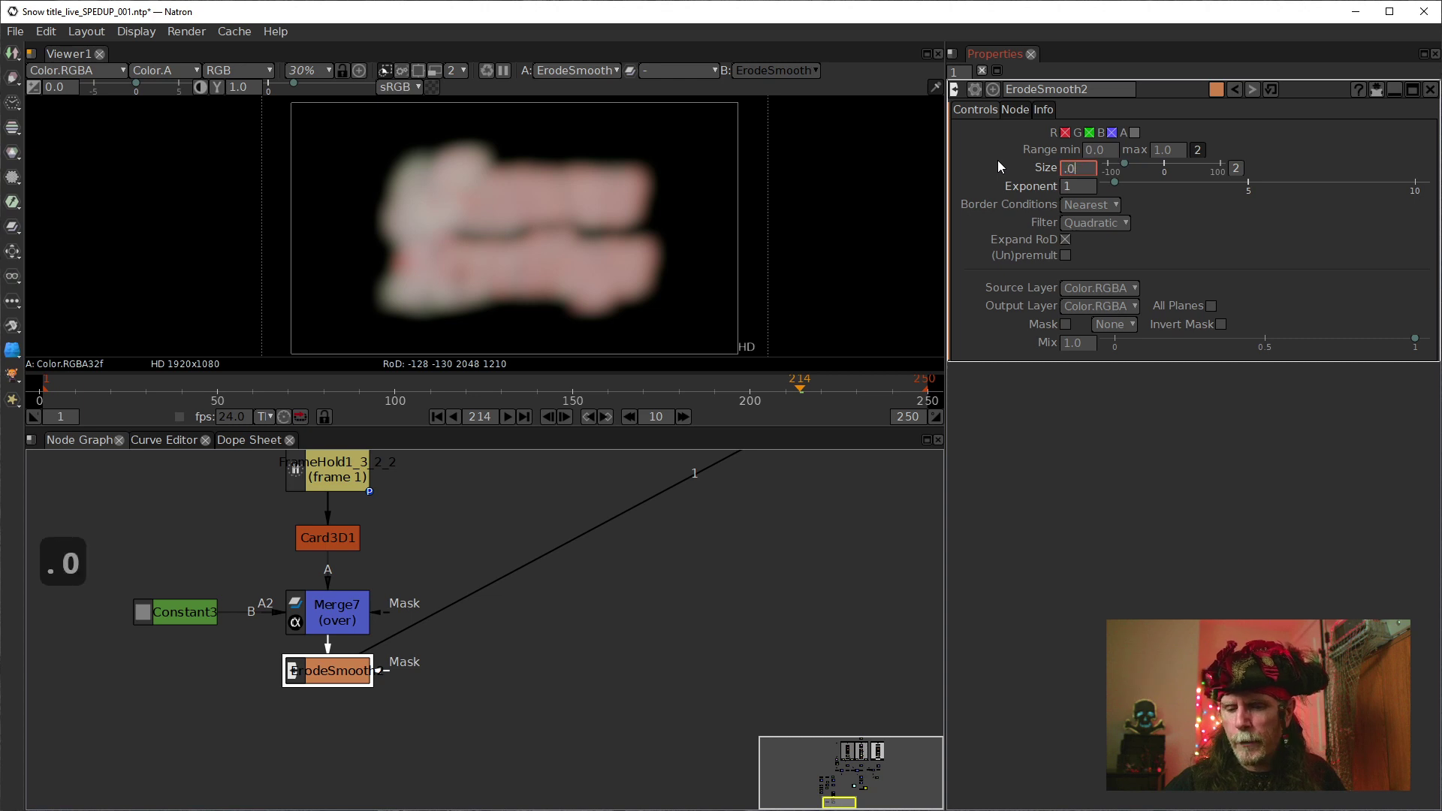
pyautogui.write('62')
pyautogui.press('Return')
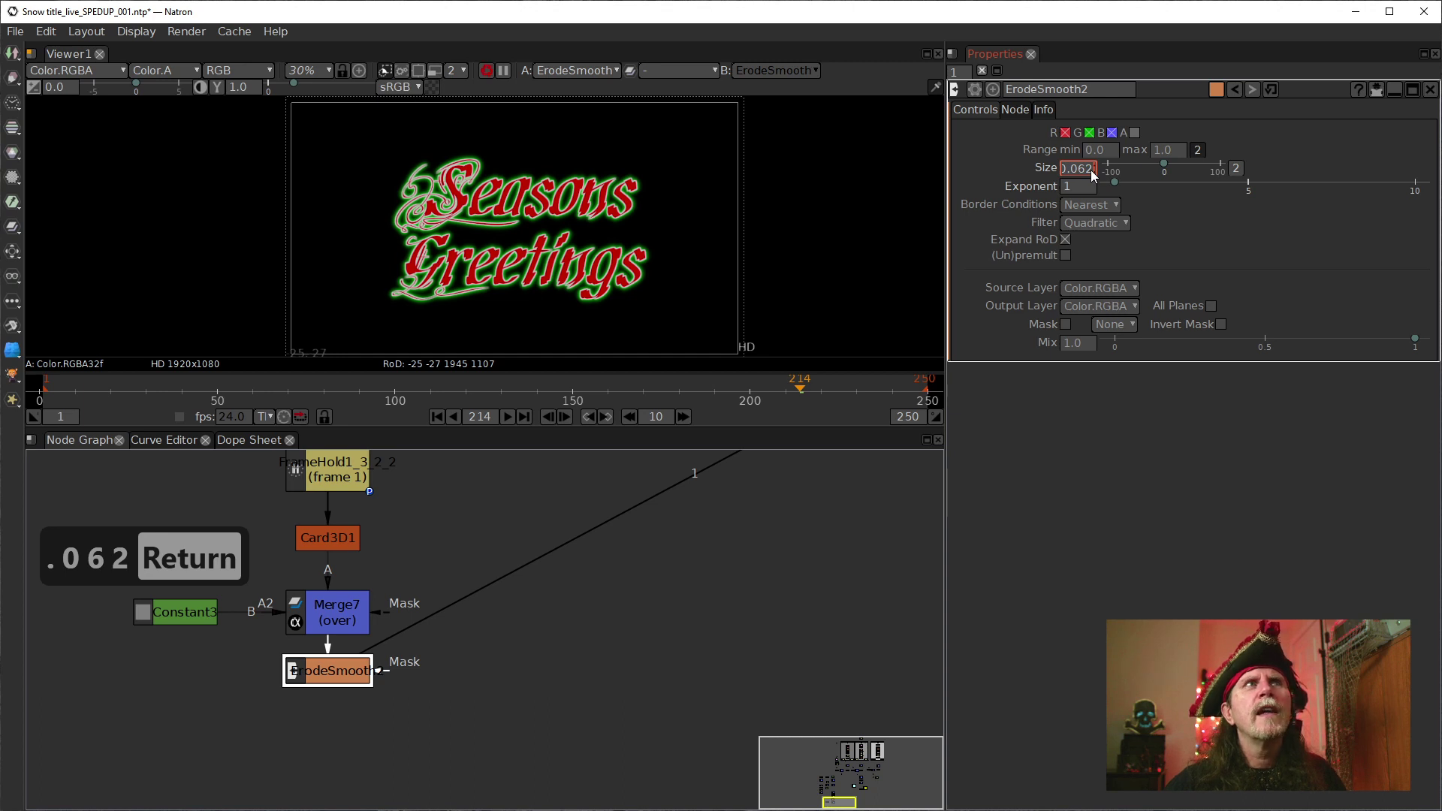
pyautogui.scroll(-1, 1090, 169)
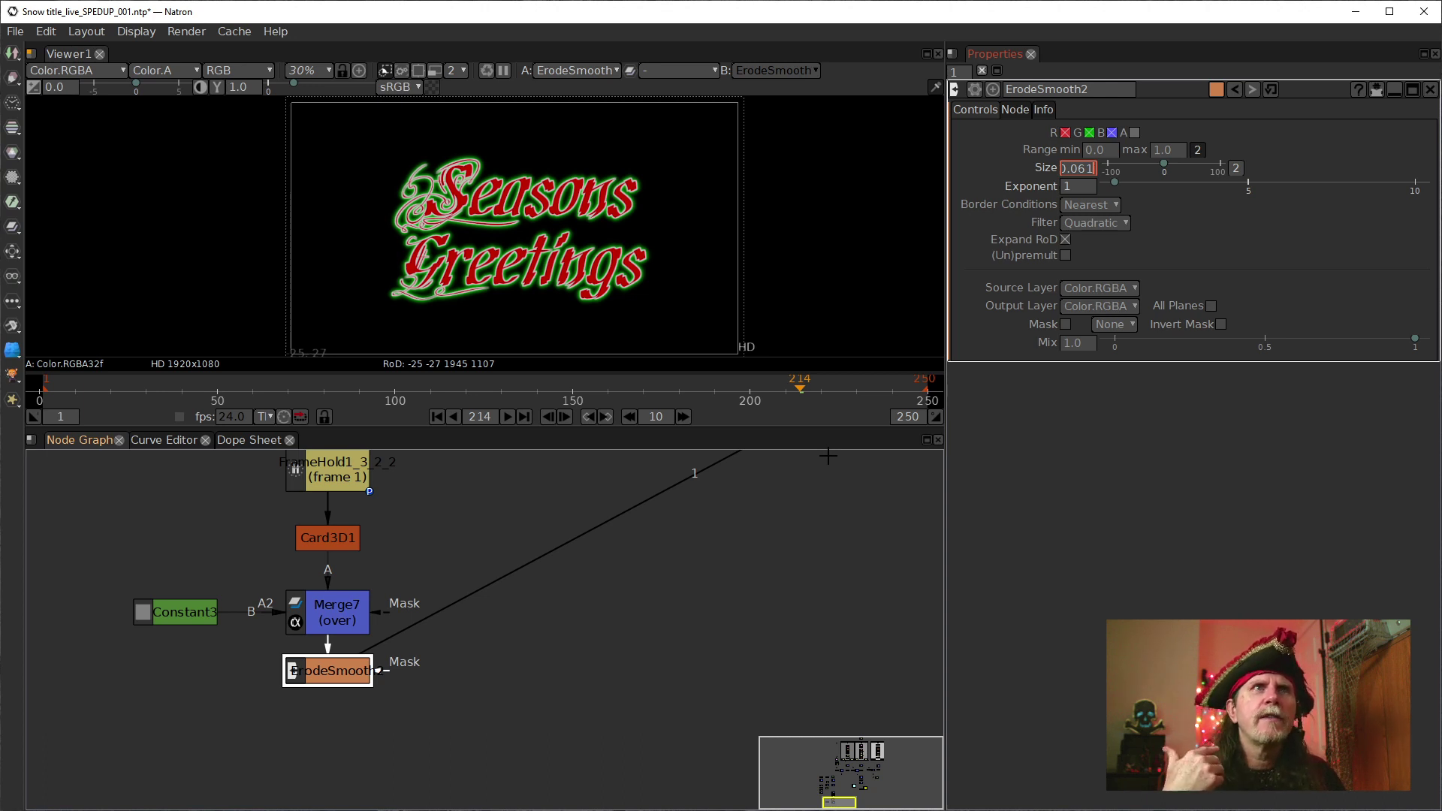
pyautogui.write('1')
pyautogui.press('Return')
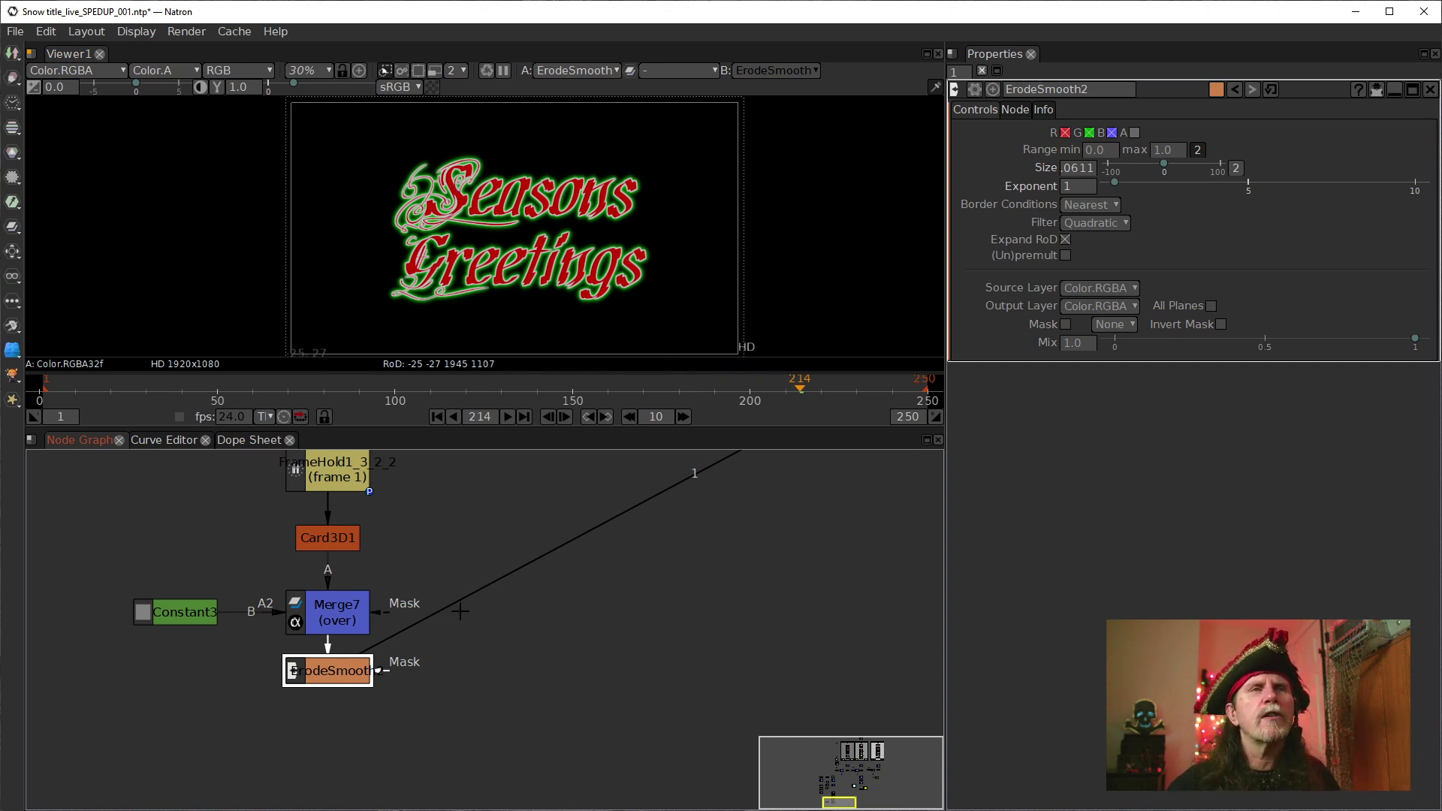
# Delete the ErodeSmooth node that follows Merge7
pyautogui.moveTo(313, 669); pyautogui.dragTo(511, 671)
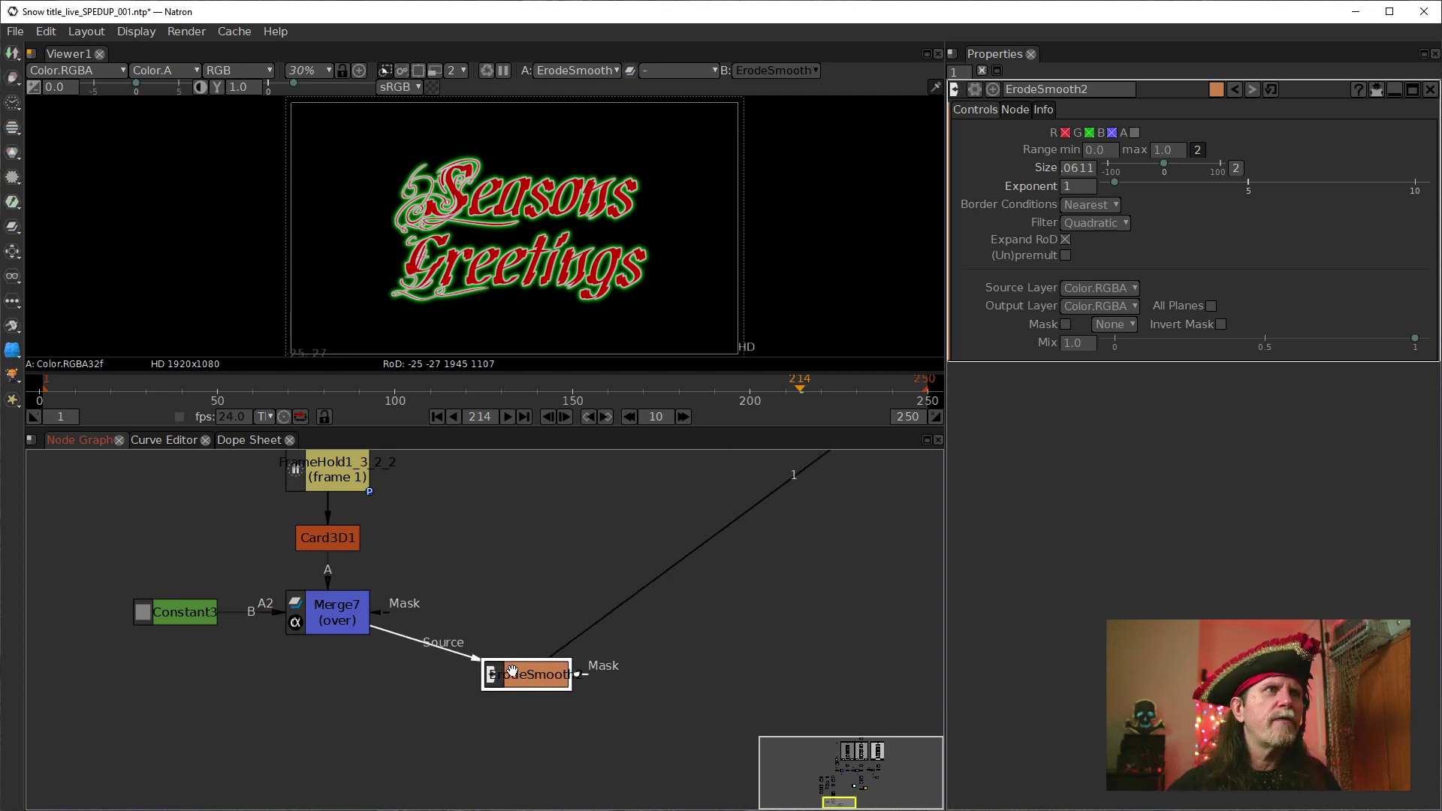
pyautogui.click(327, 631)
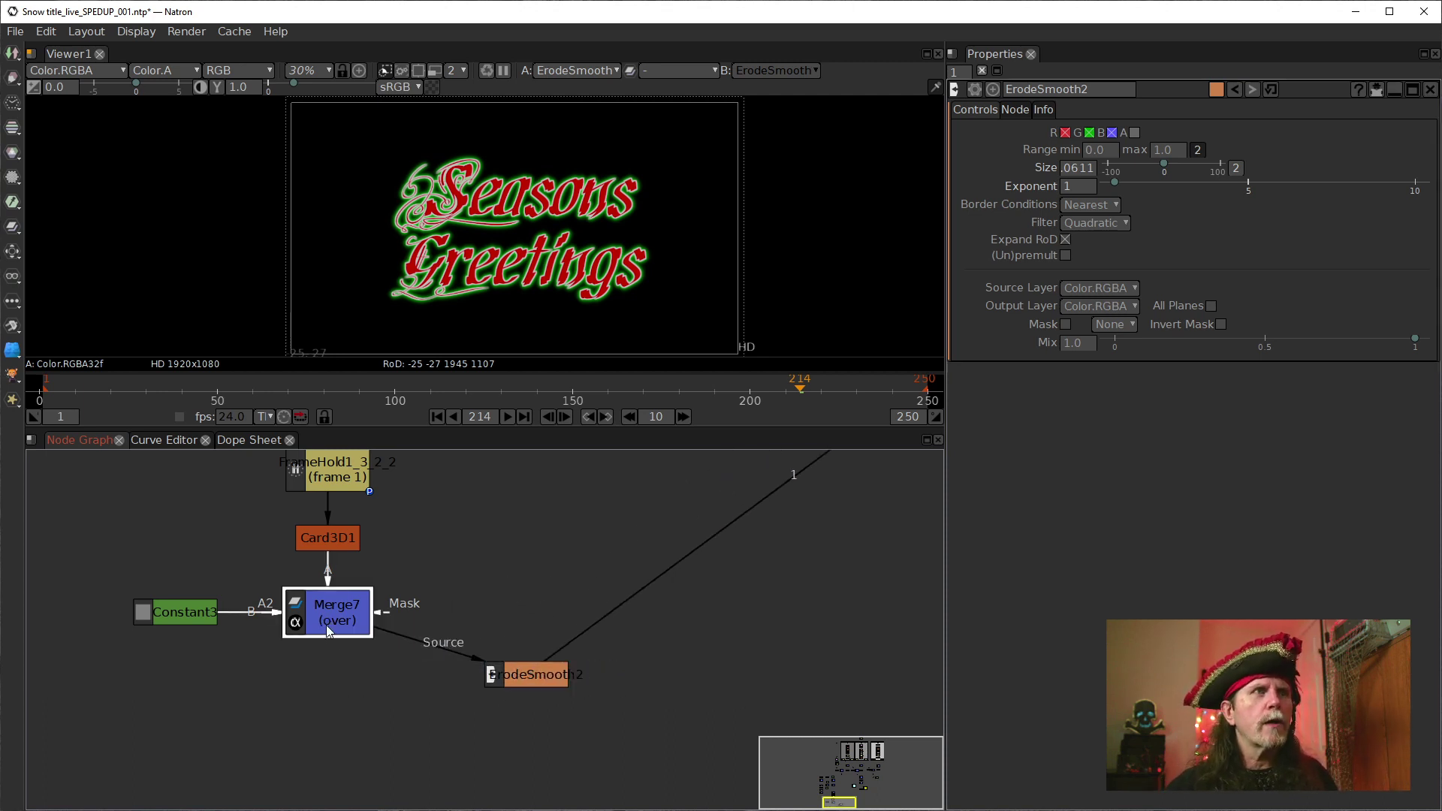
pyautogui.click(518, 675)
pyautogui.press('Delete')
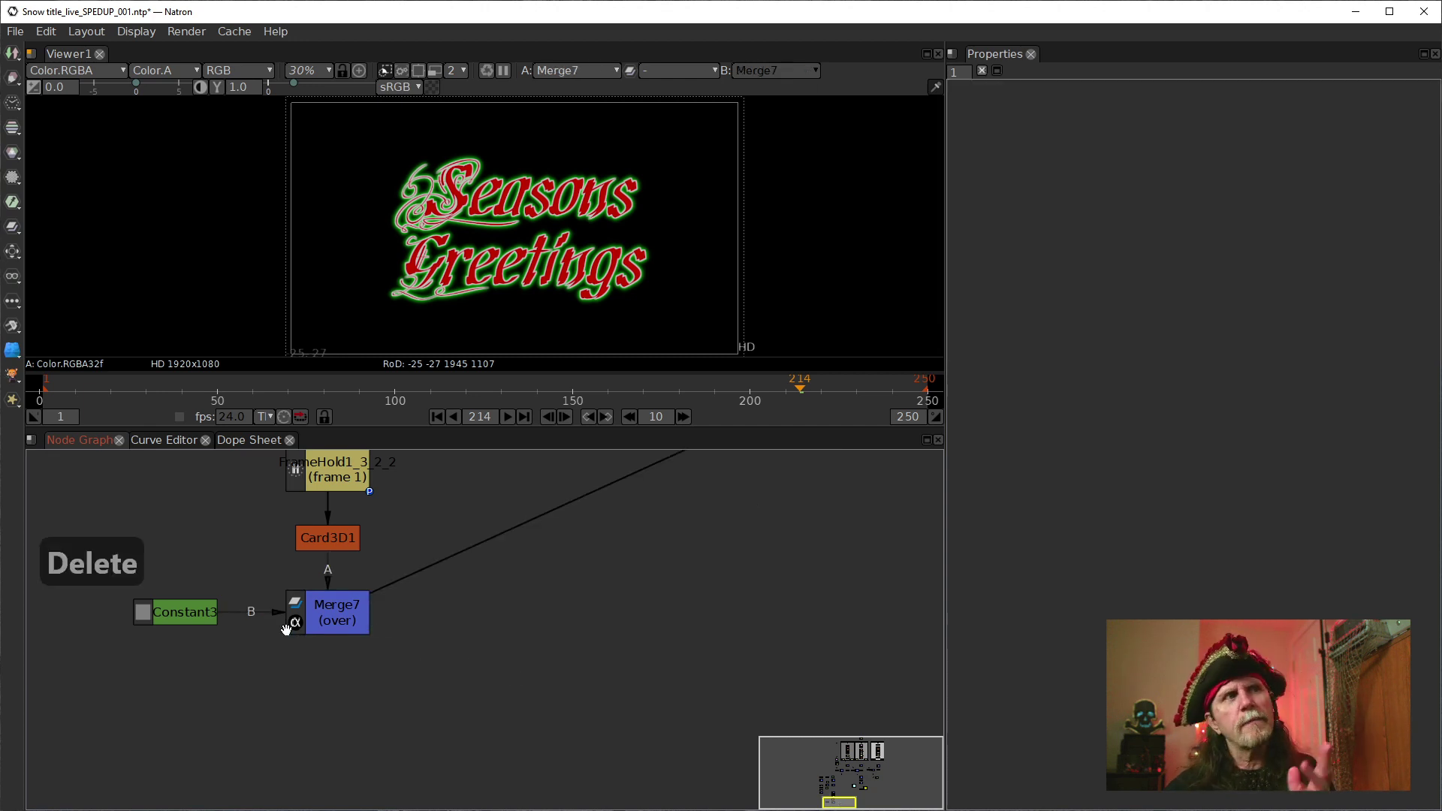
# Add a Blur node directly after Merge7 in the node graph
pyautogui.click(335, 611)
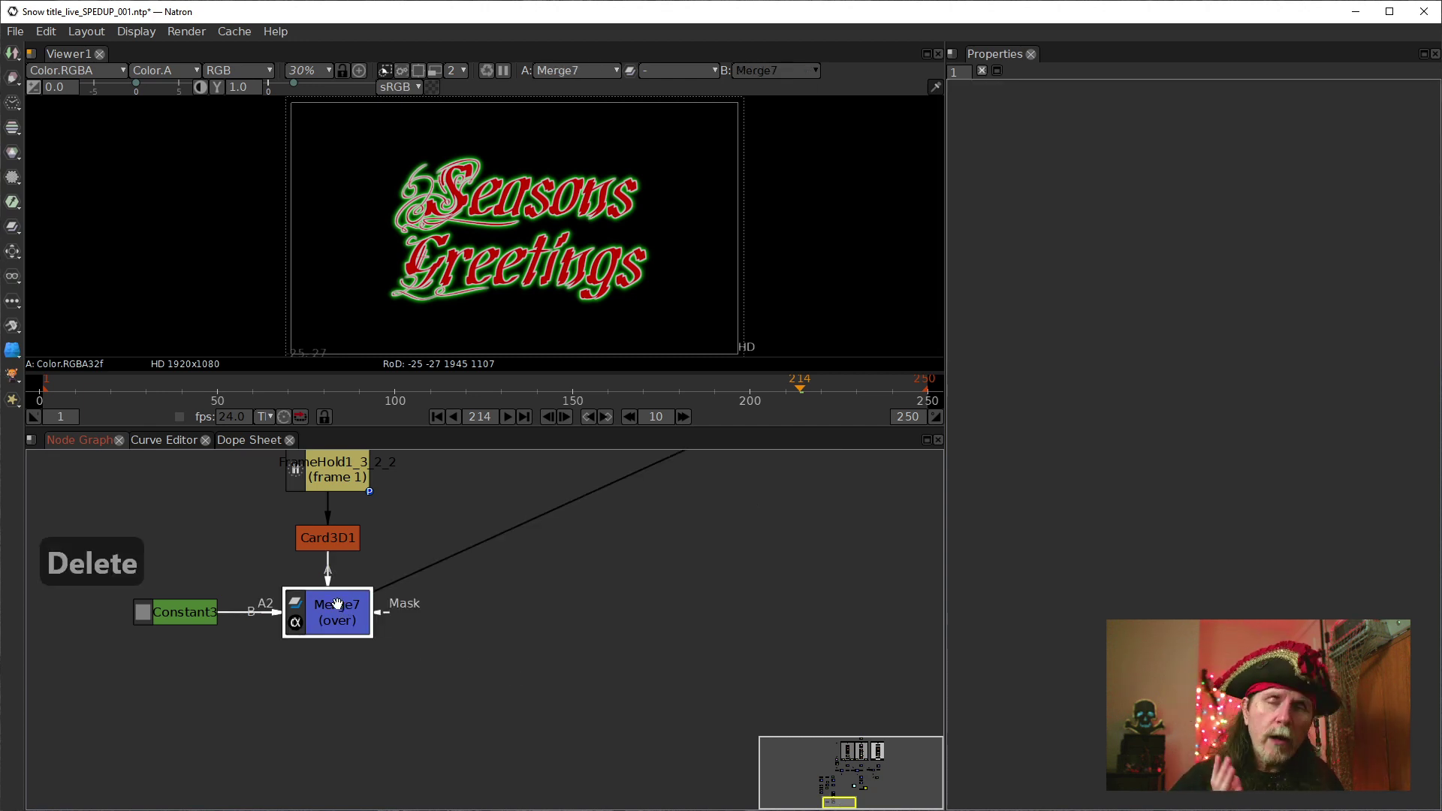
pyautogui.press('Tab')
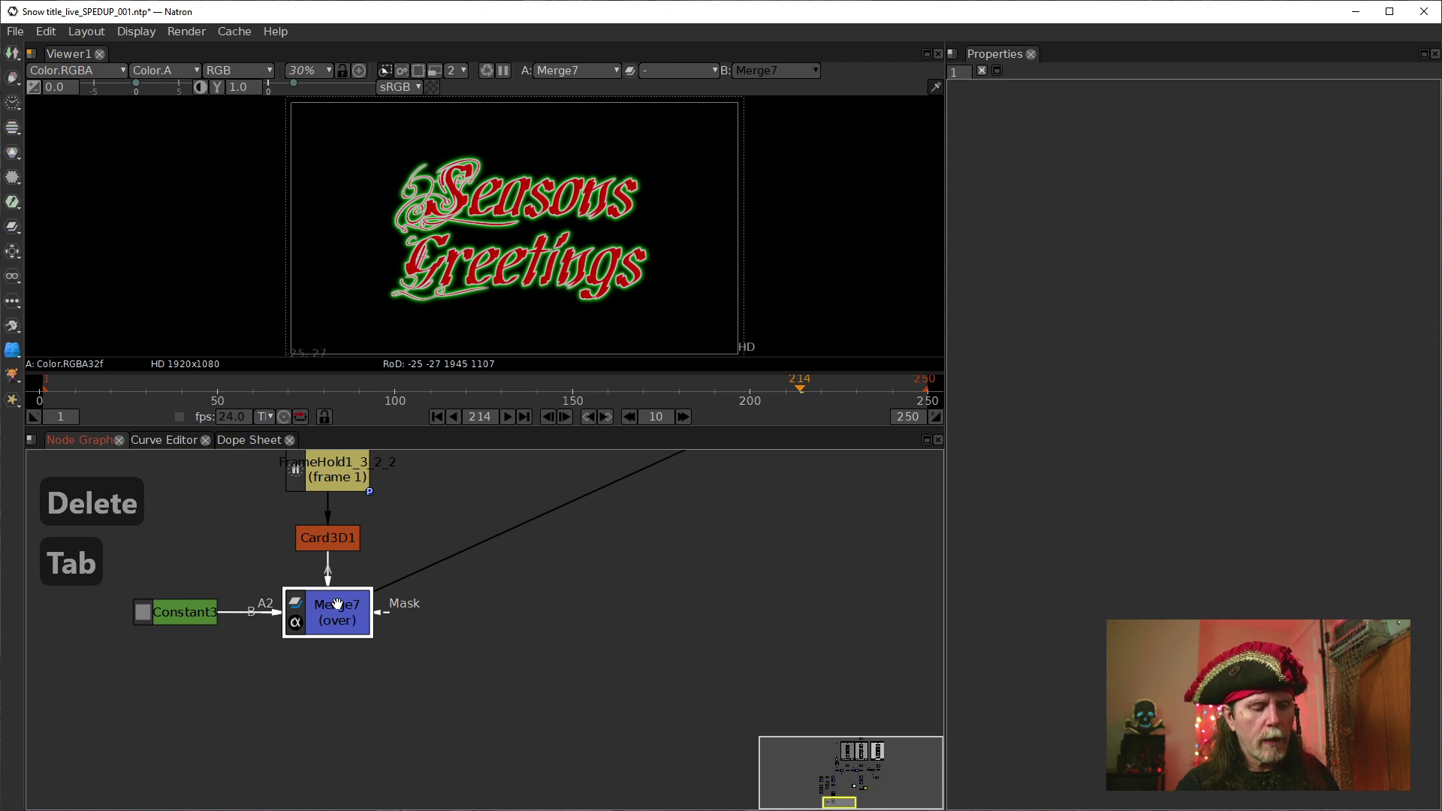
pyautogui.write('blur')
pyautogui.press('Down')
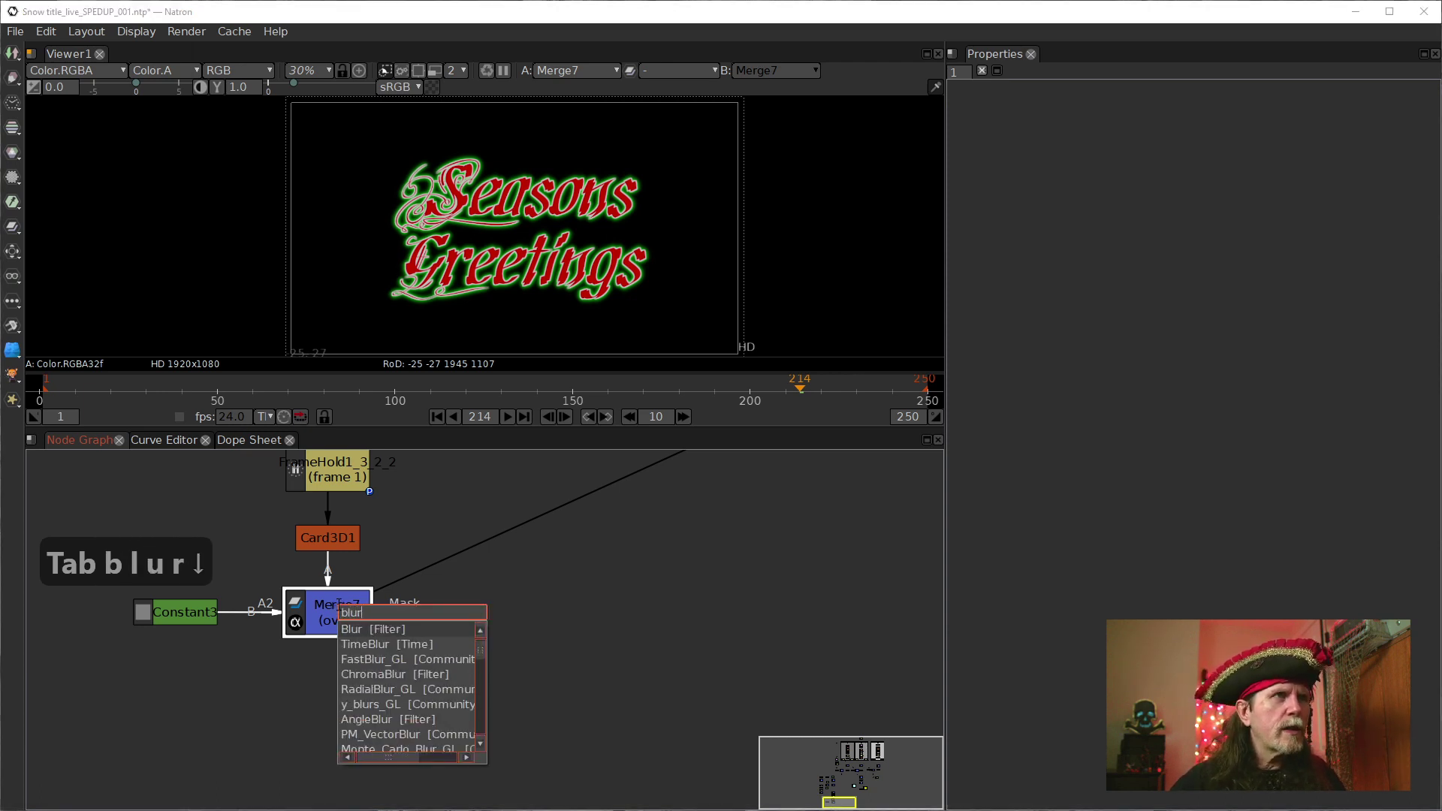
pyautogui.press('Return')
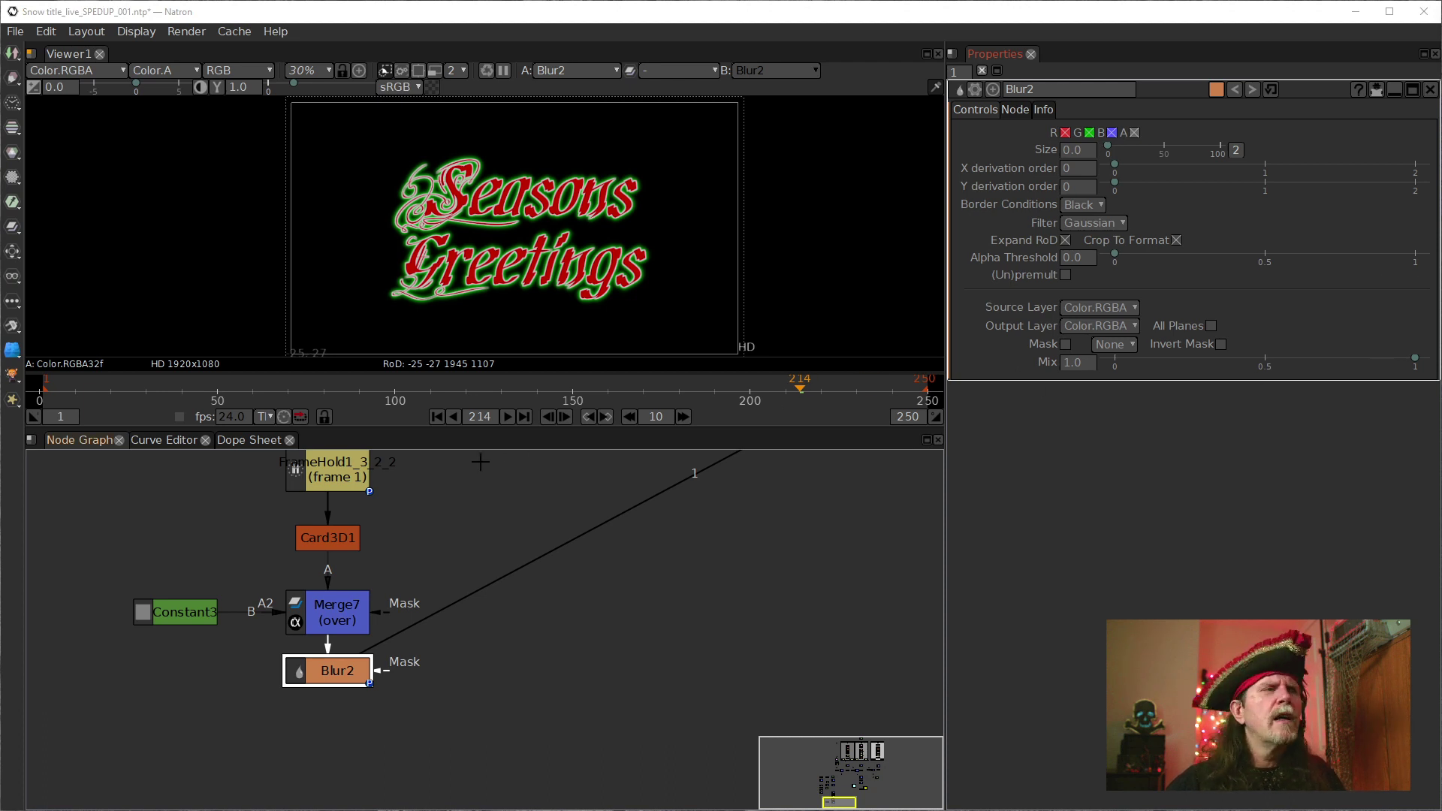
# Set the Blur2 node's size to 70 and show its output in the viewer
pyautogui.click(1062, 150)
pyautogui.write('70')
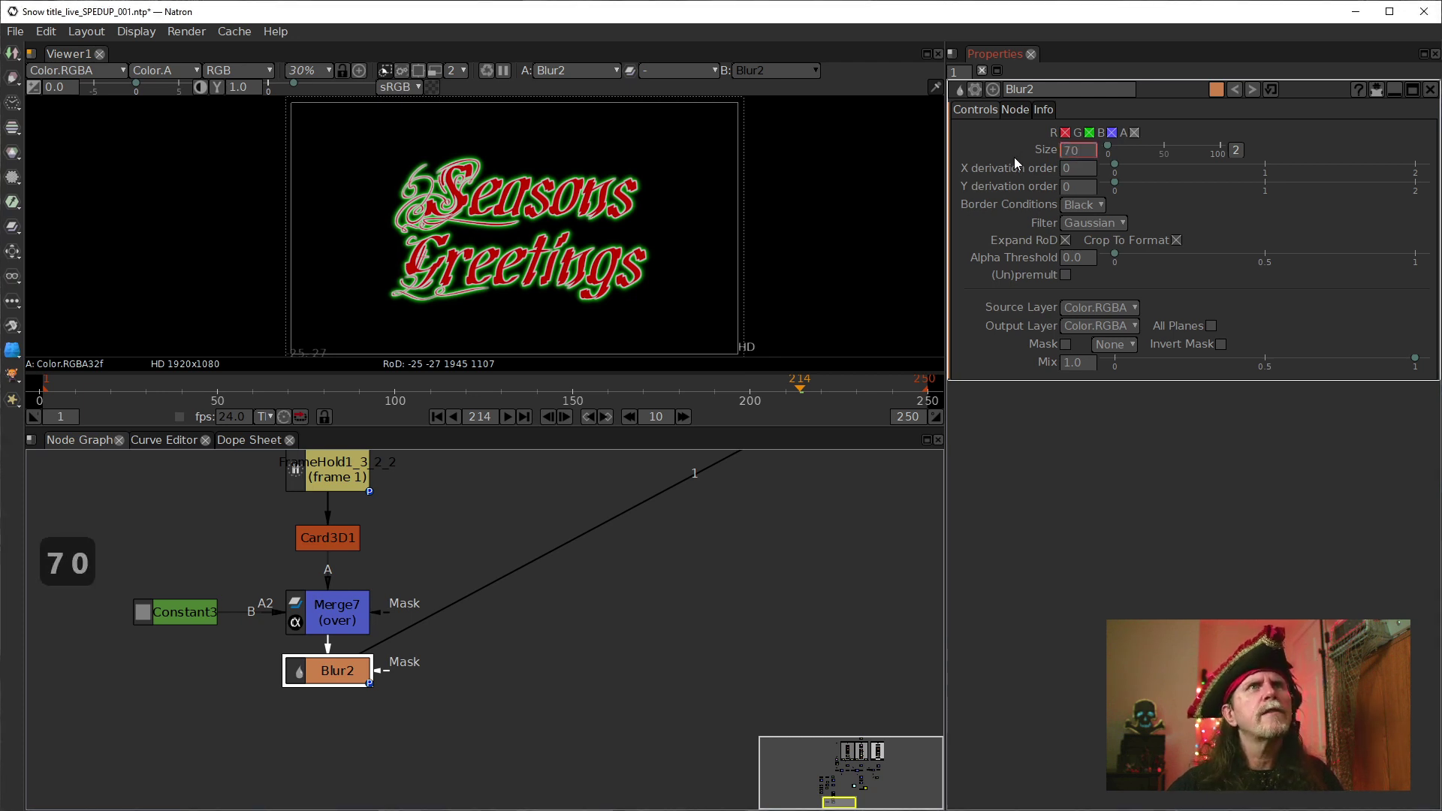
pyautogui.press('Return')
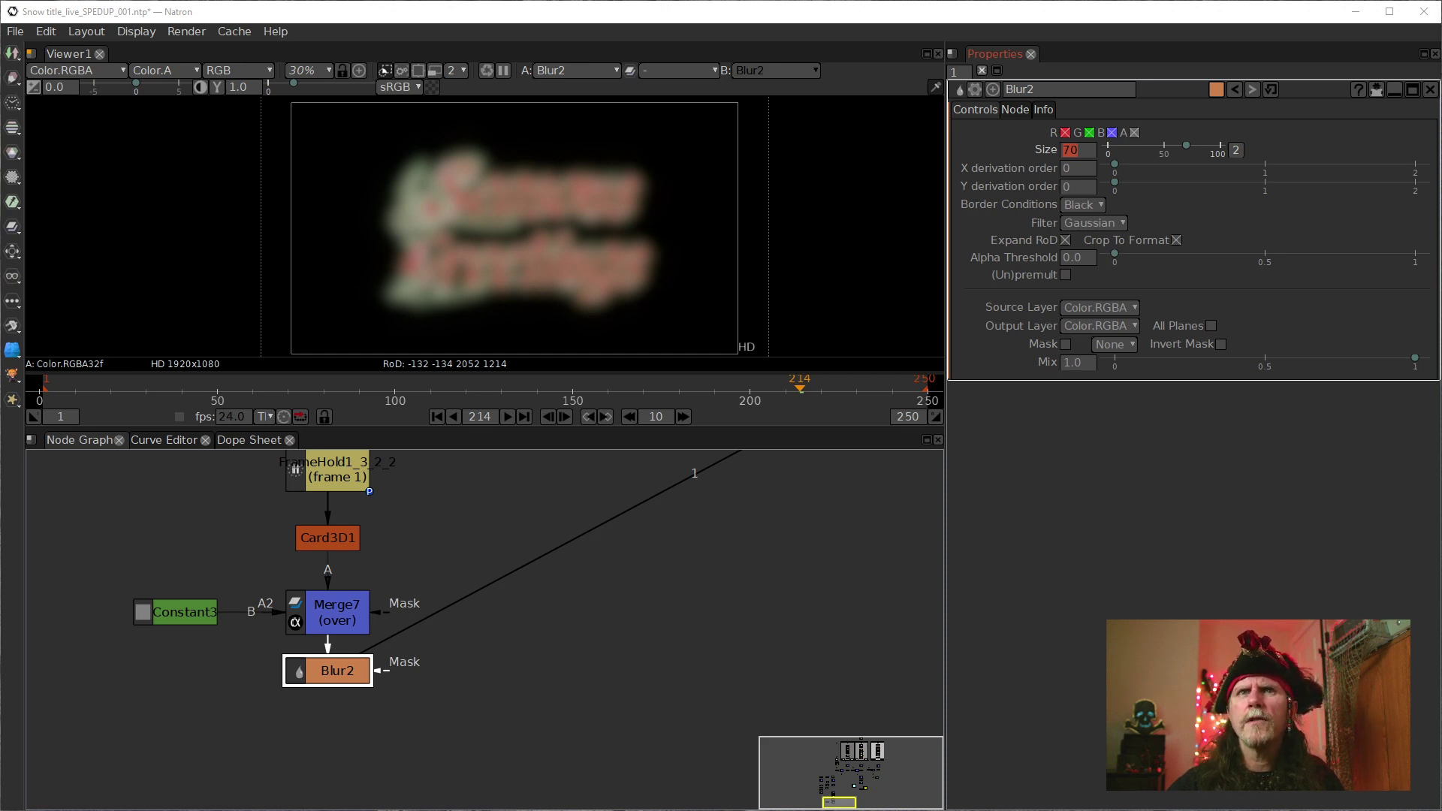
pyautogui.press('1')
pyautogui.press('1')
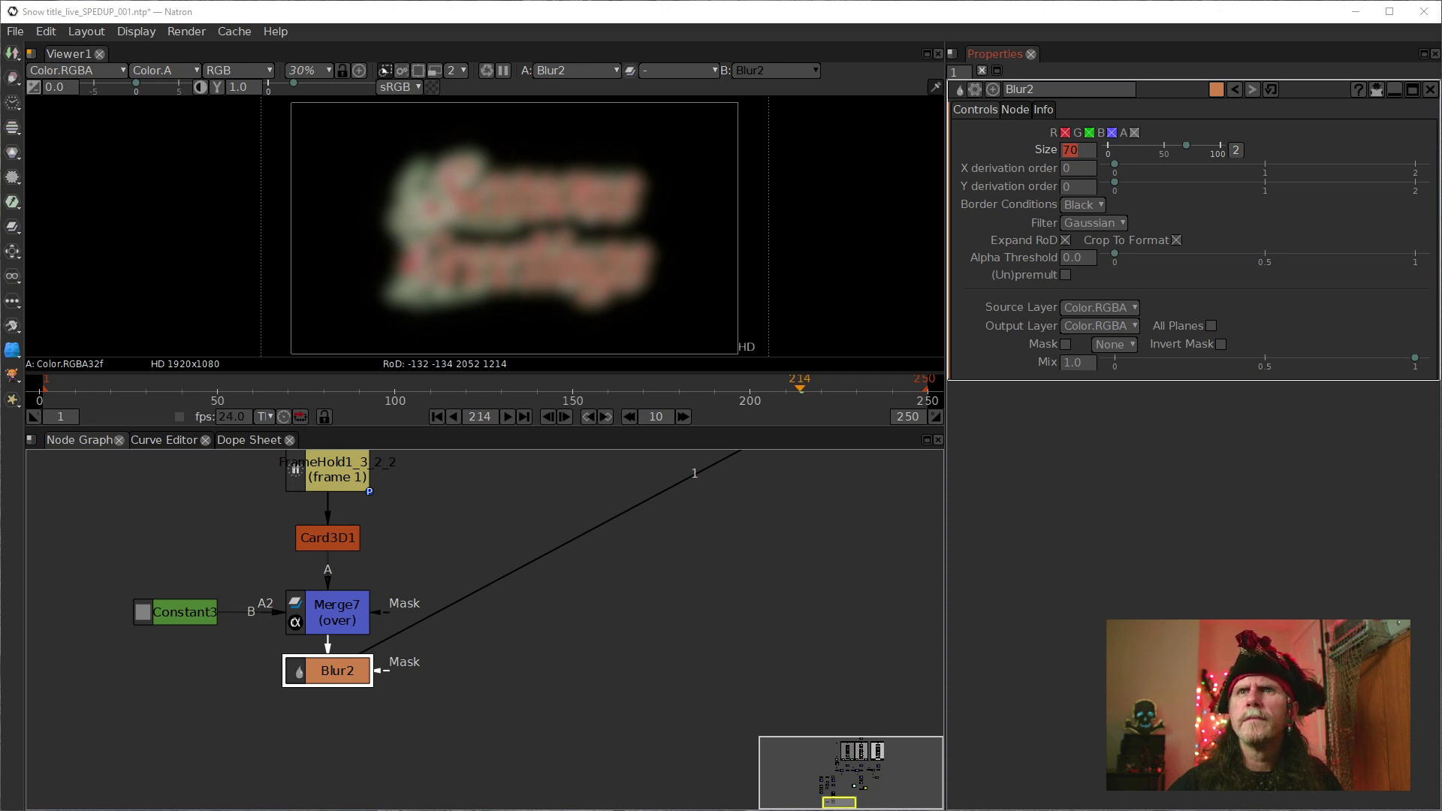
pyautogui.press('1')
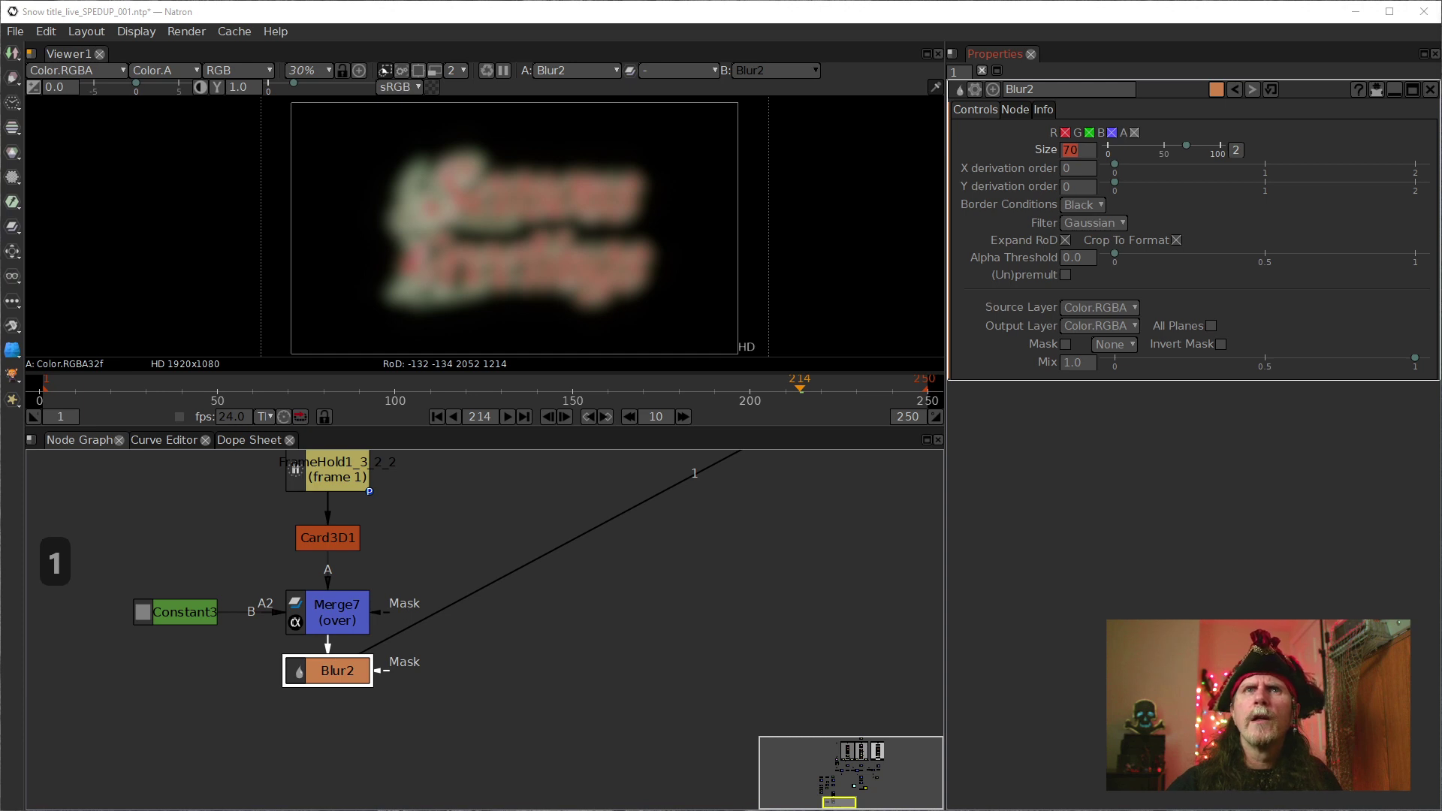
pyautogui.press('1')
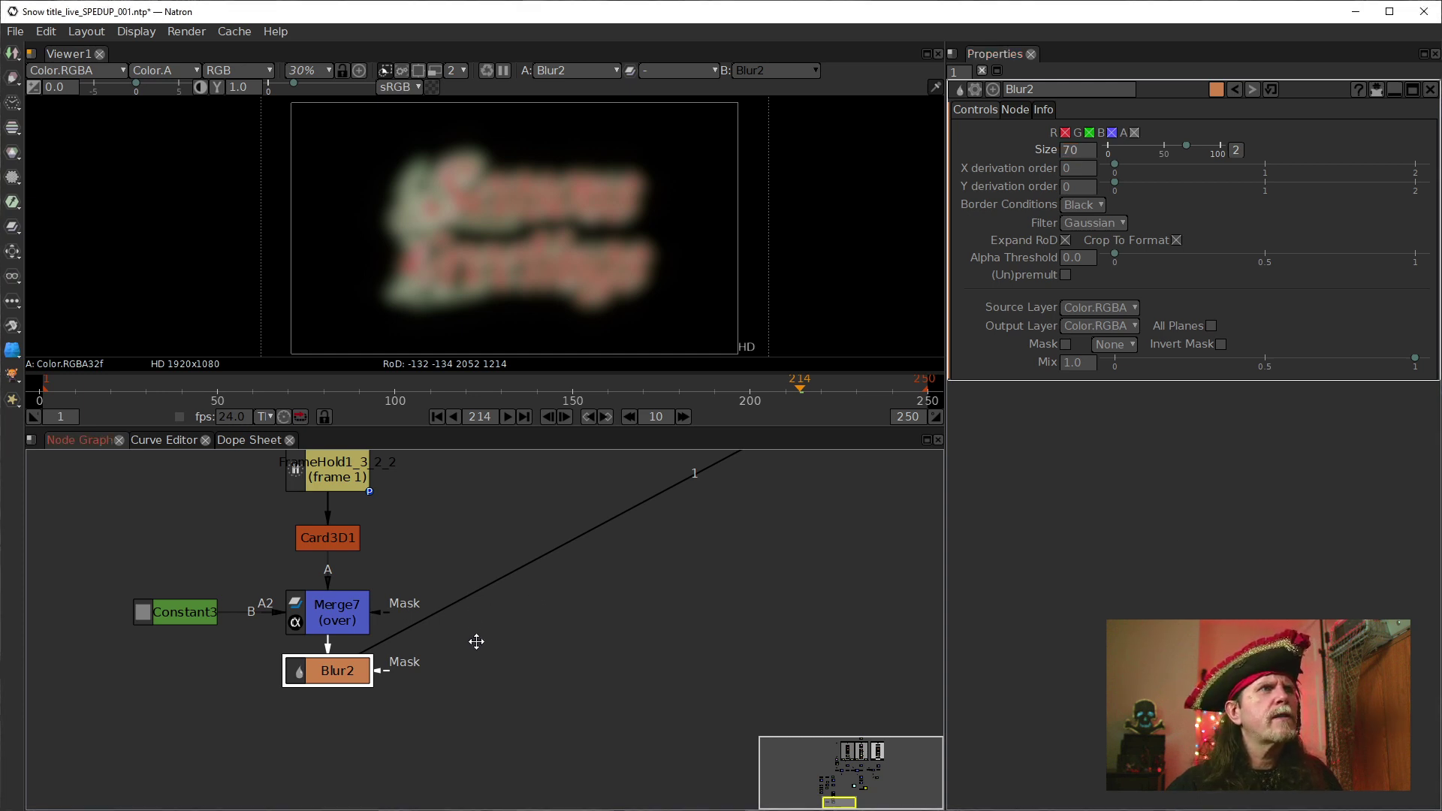
# View Card3D1's output, go to frame 1, and examine Blur2's output there
pyautogui.moveTo(466, 602); pyautogui.dragTo(475, 691)
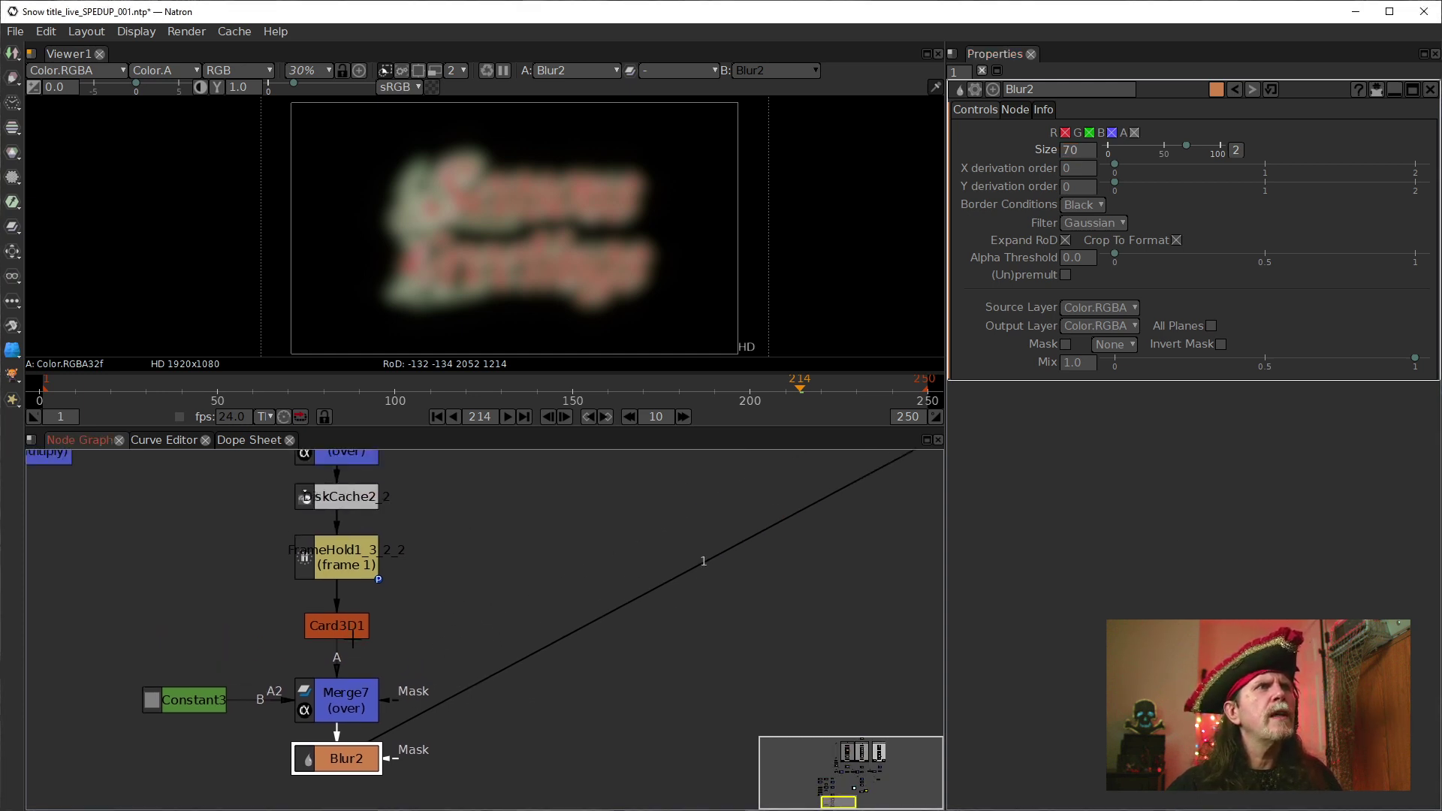
pyautogui.click(350, 631)
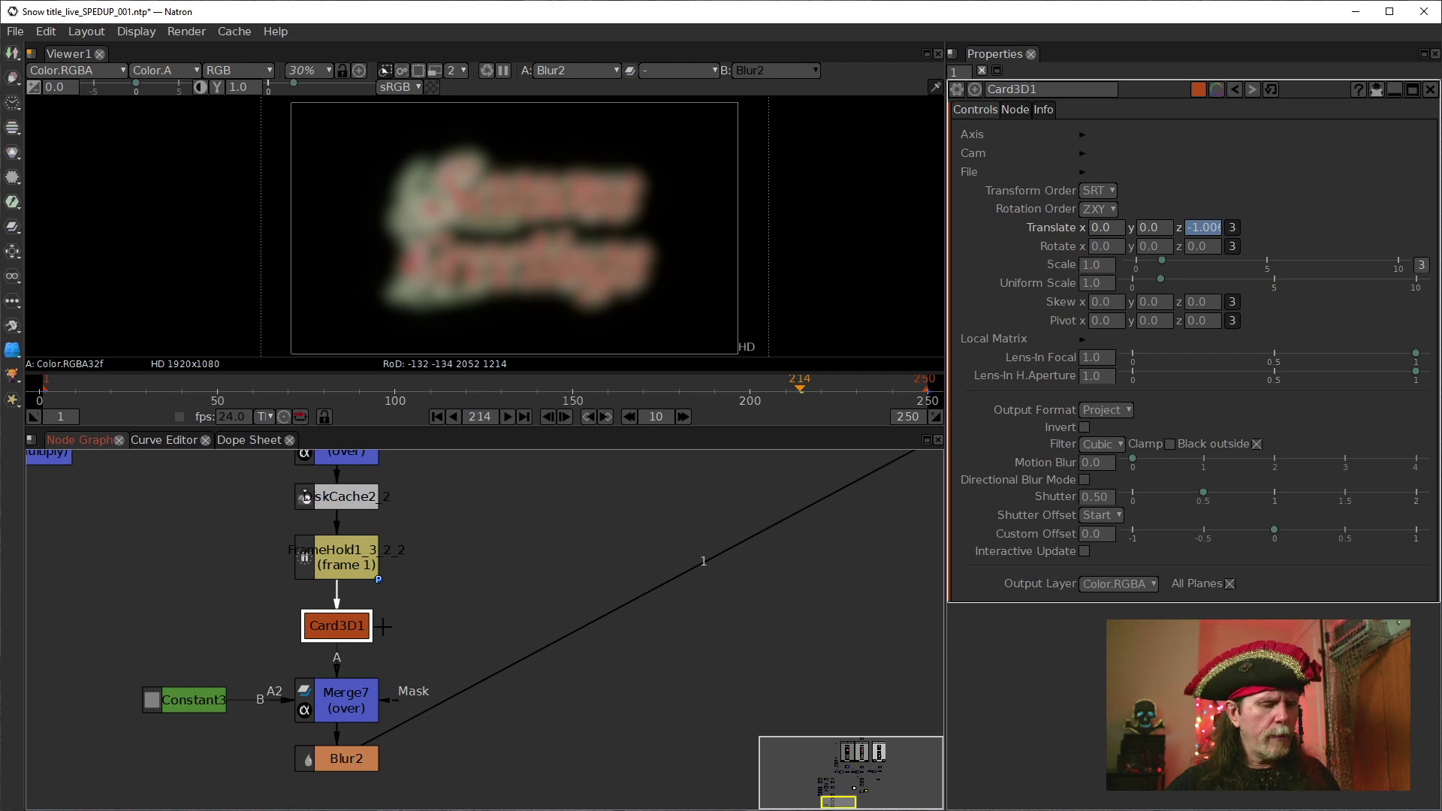
pyautogui.press('1')
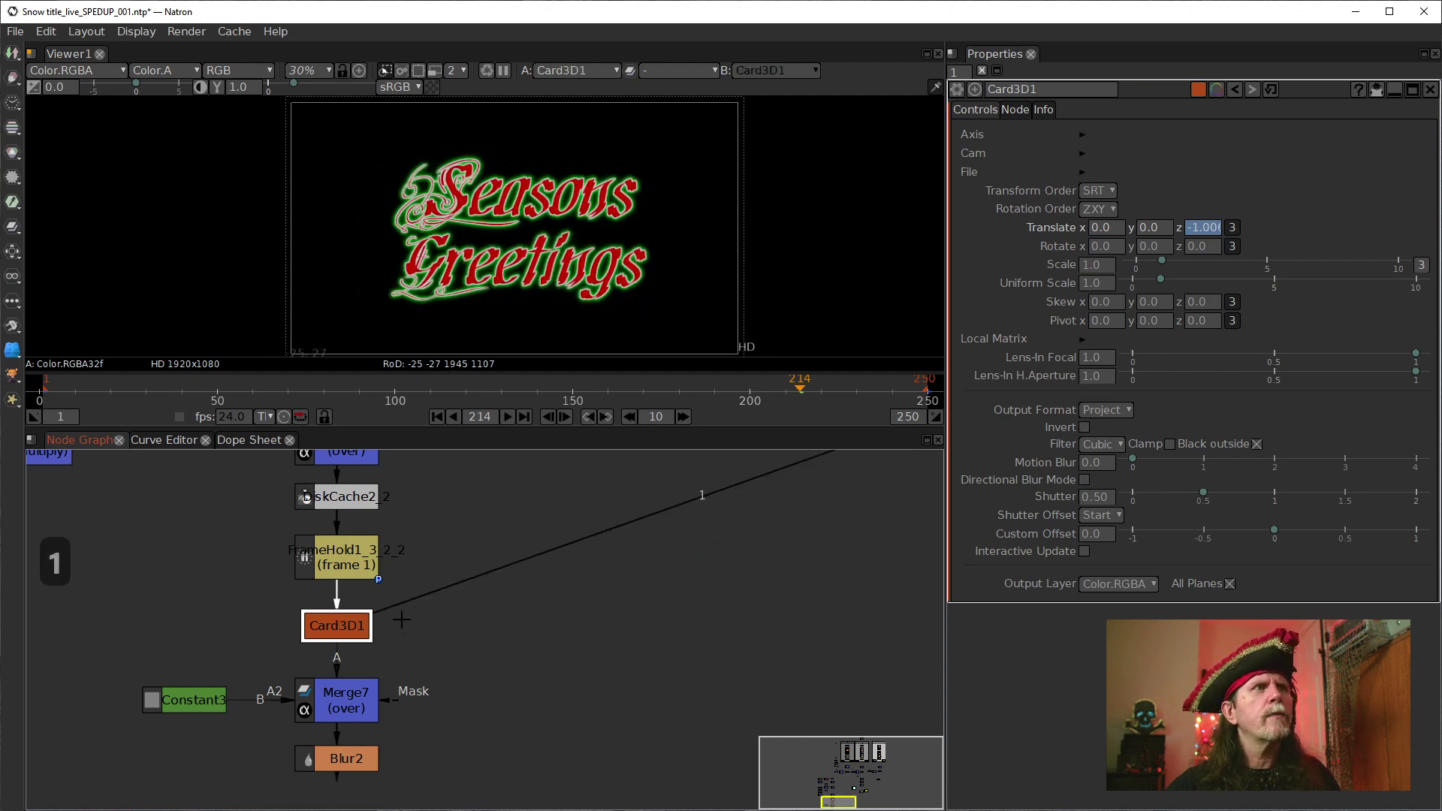
pyautogui.click(434, 420)
pyautogui.moveTo(423, 705); pyautogui.dragTo(438, 659)
pyautogui.click(360, 712)
pyautogui.press('1')
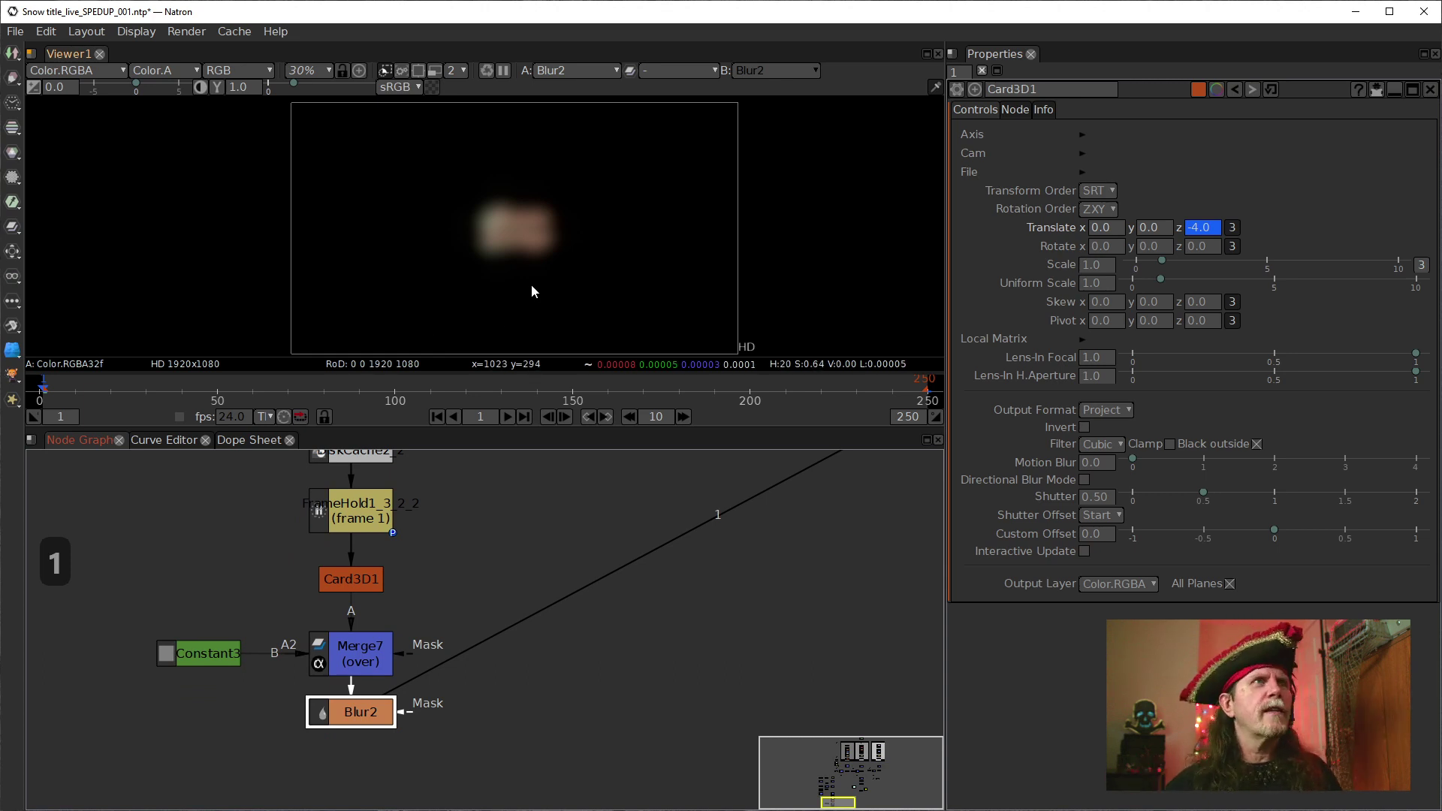
pyautogui.scroll(4, 528, 281)
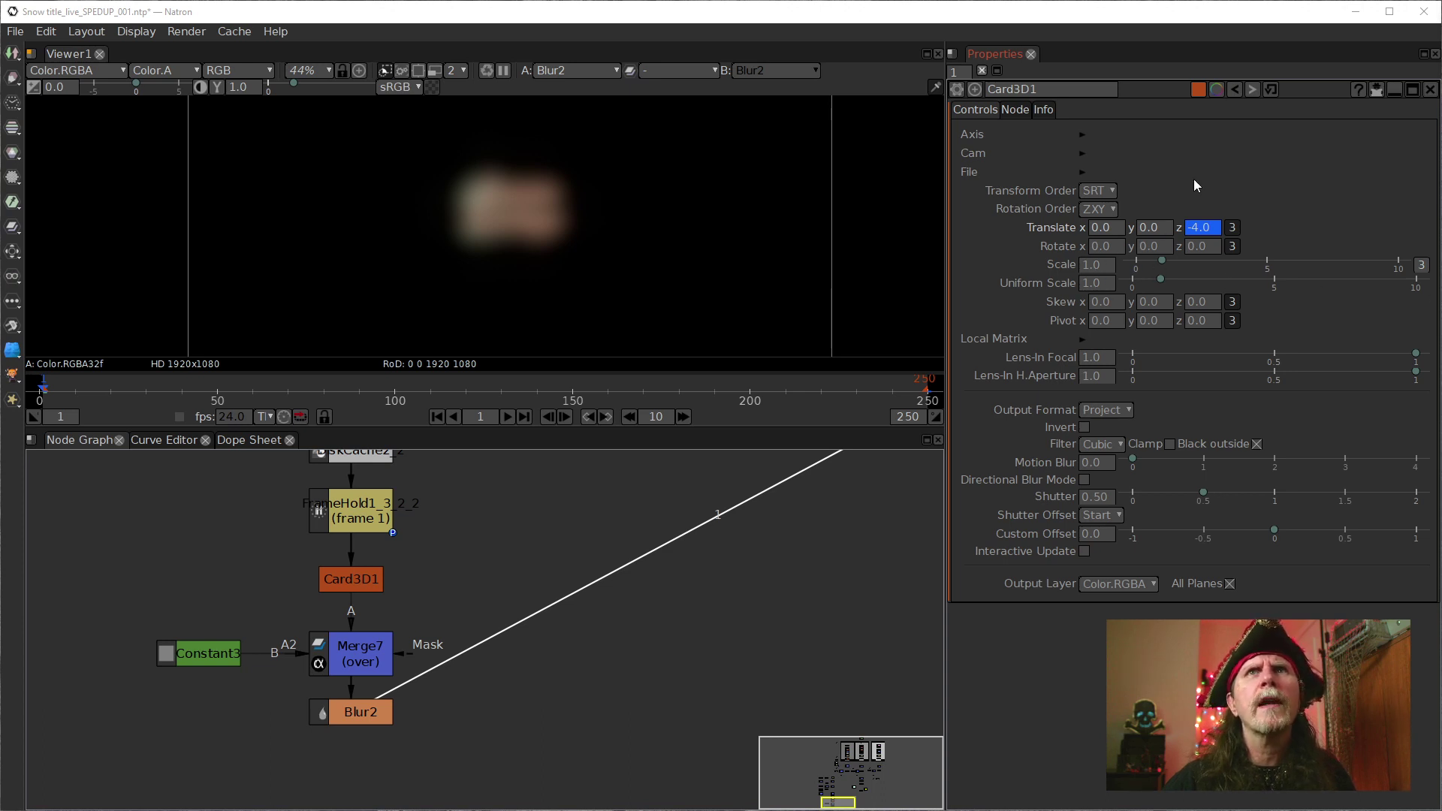
# Review the settings of the Card3D1, Merge7 and Blur2 nodes, ending with Blur2's properties open
pyautogui.click(353, 663)
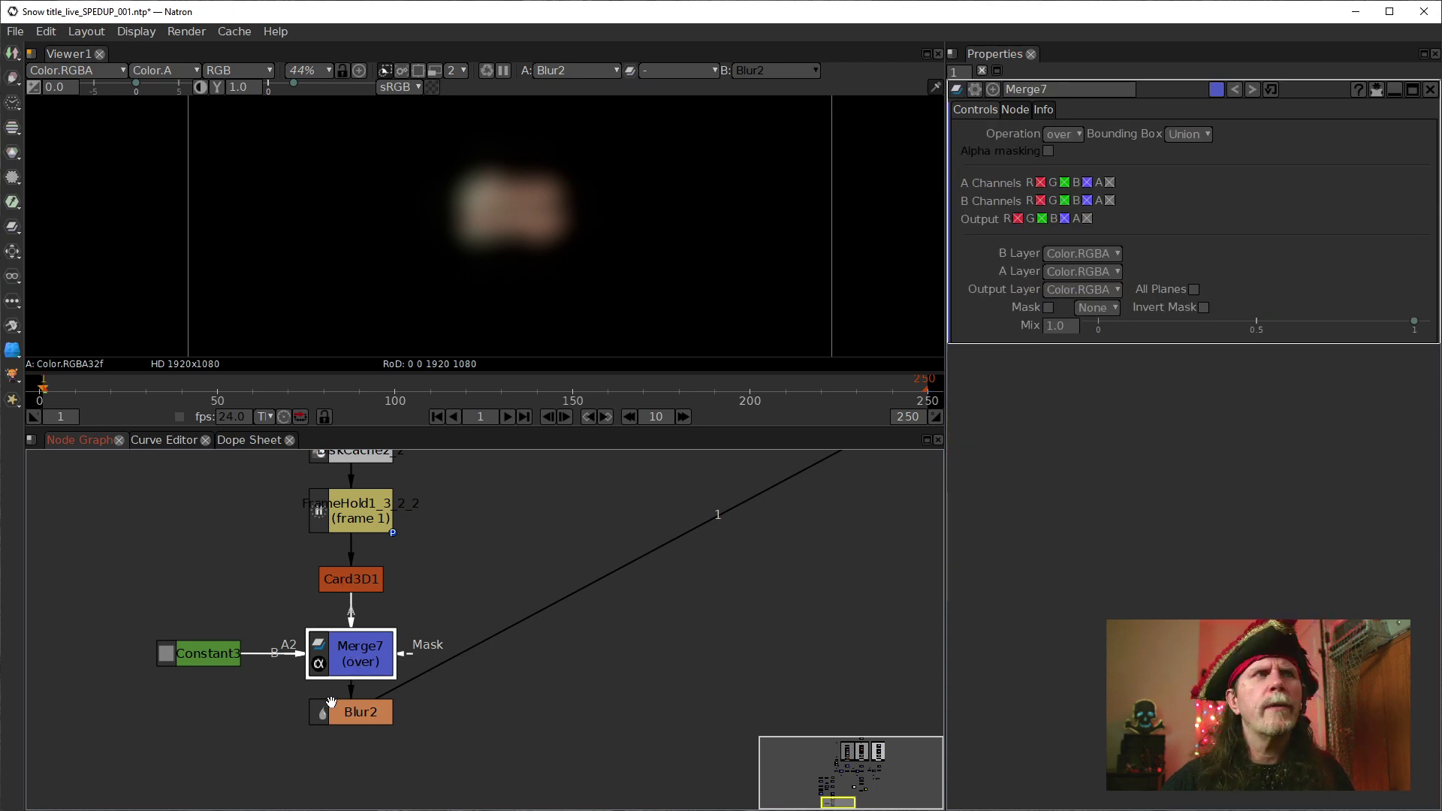
pyautogui.click(360, 706)
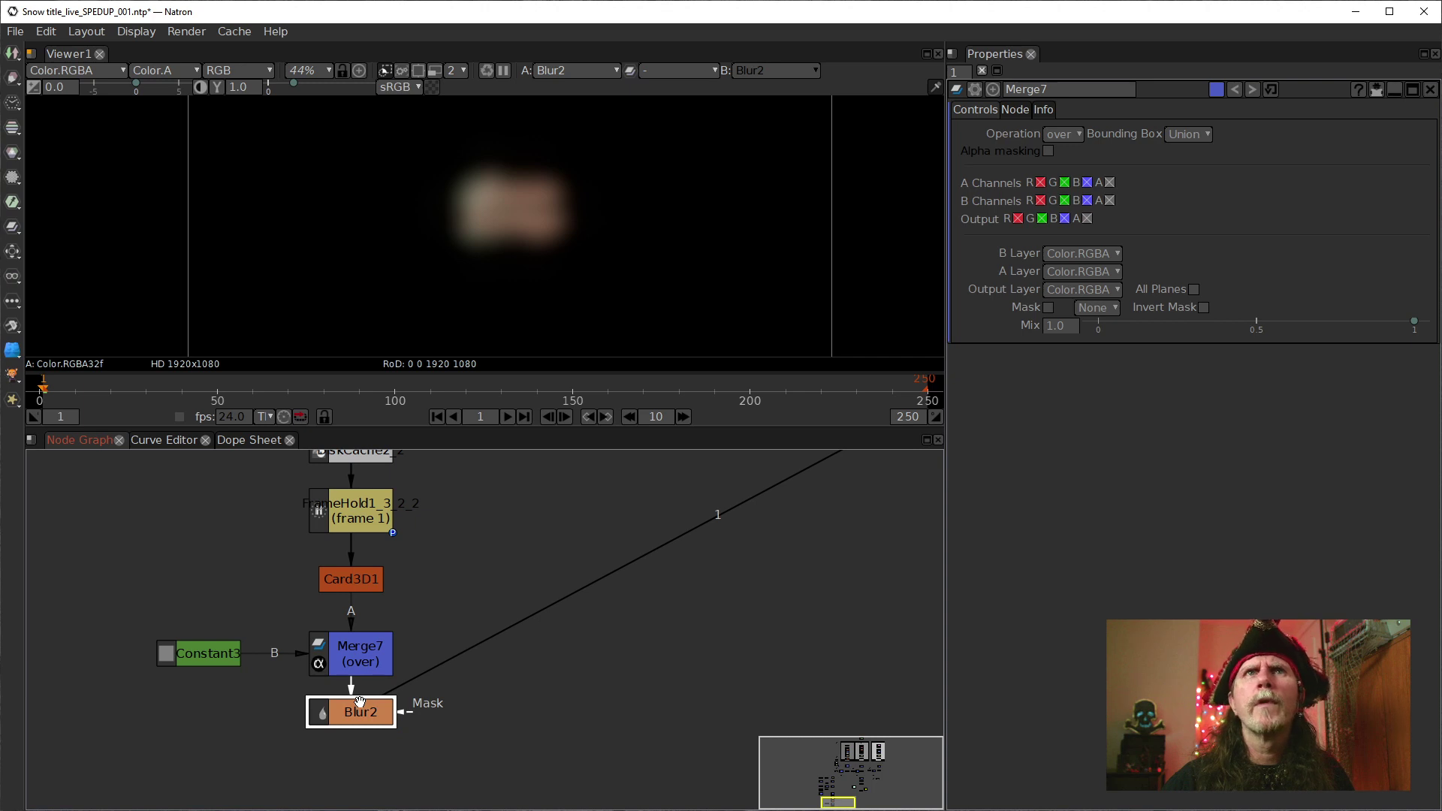
pyautogui.click(358, 580)
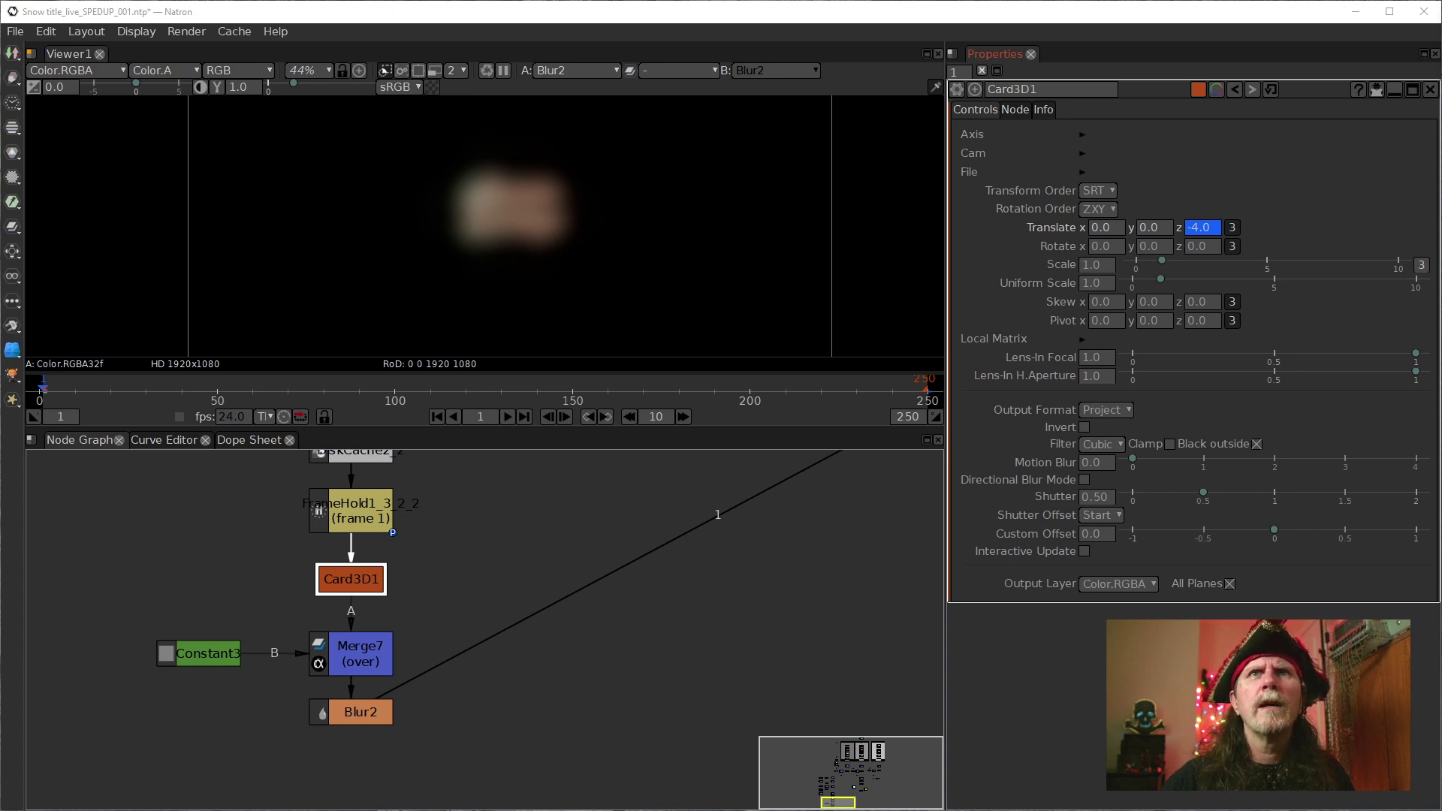
pyautogui.click(365, 662)
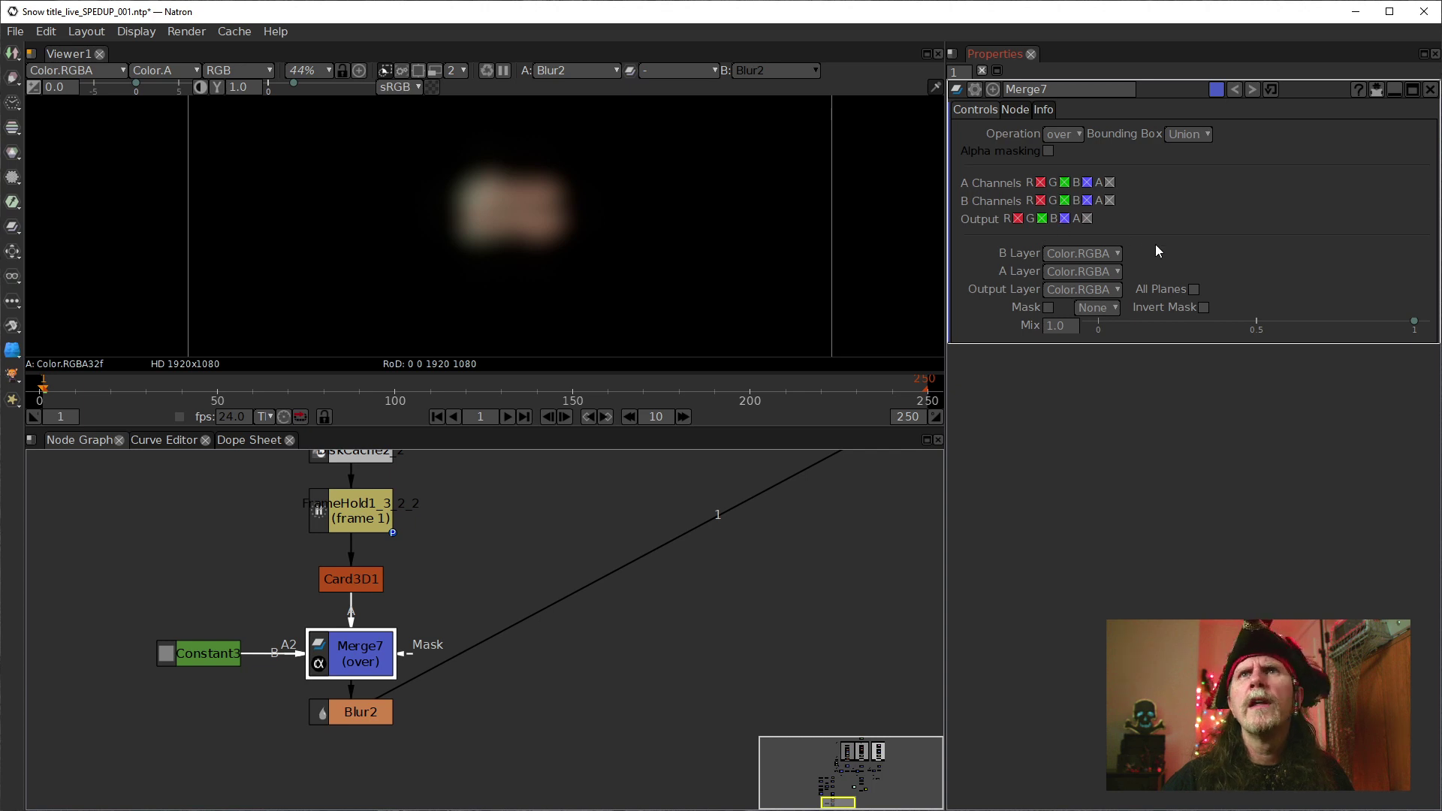
pyautogui.click(376, 717)
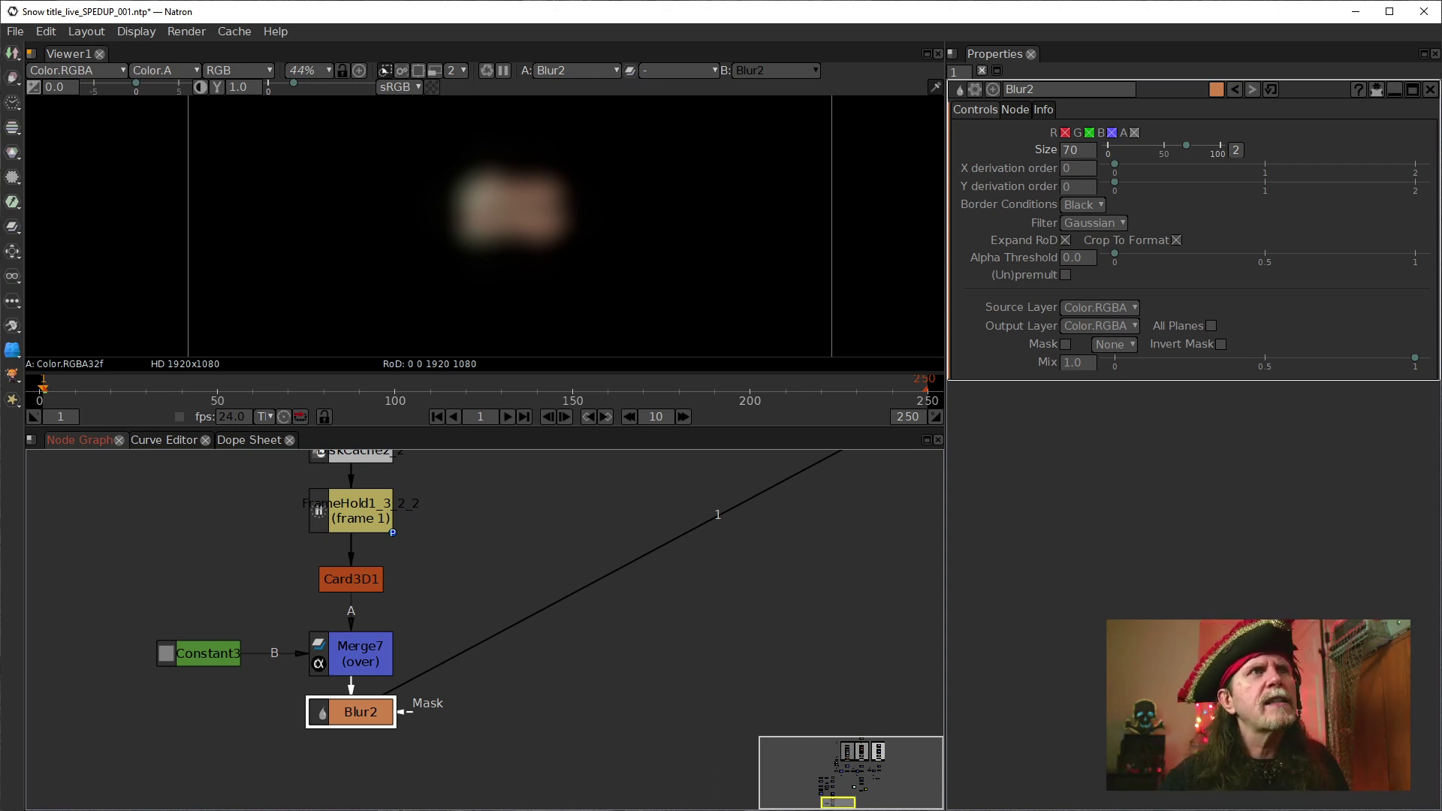
pyautogui.scroll(-4, 650, 279)
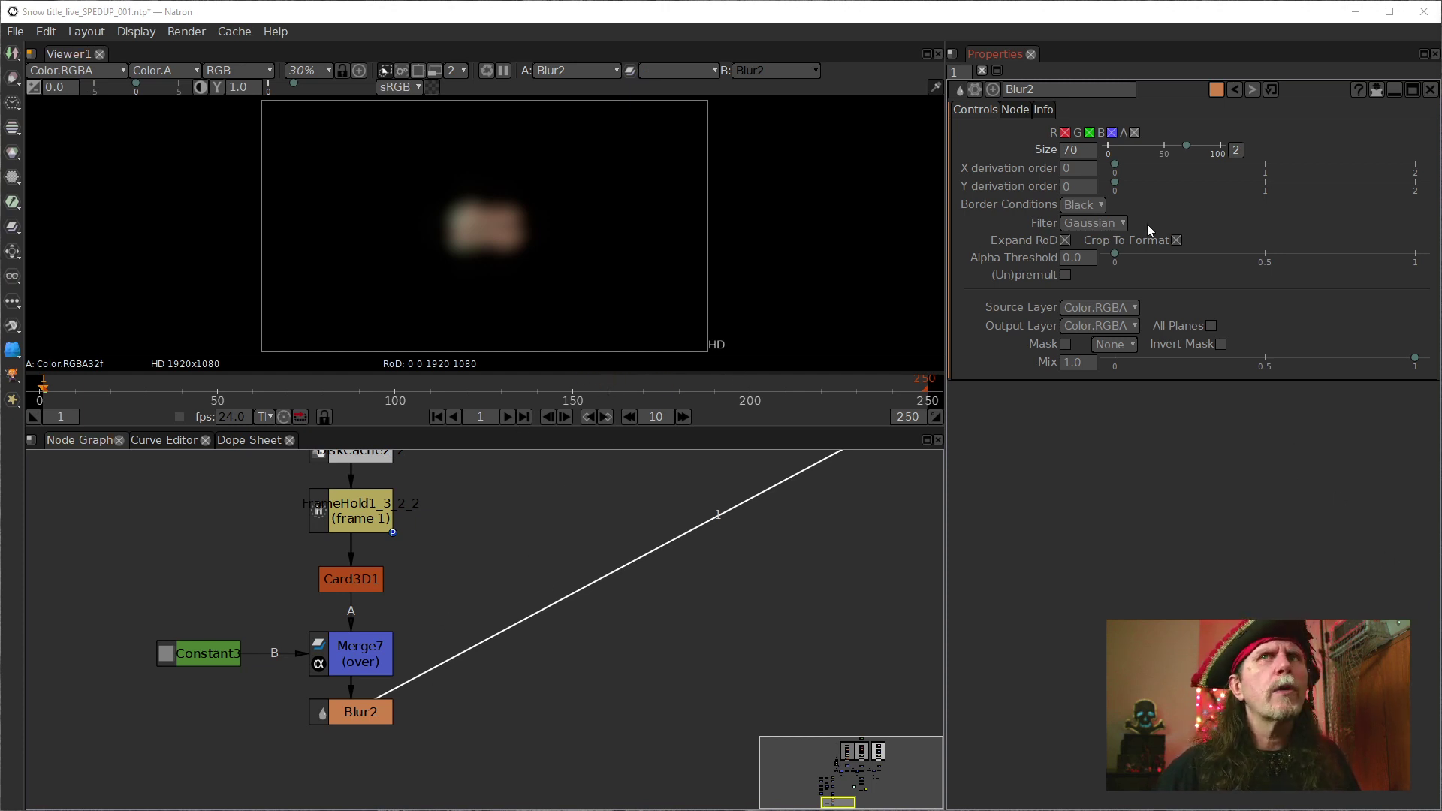
# Set a keyframe in all dimensions on Blur2's size at frame 1, and choose TF as the timeline display format
pyautogui.rightClick(1070, 152)
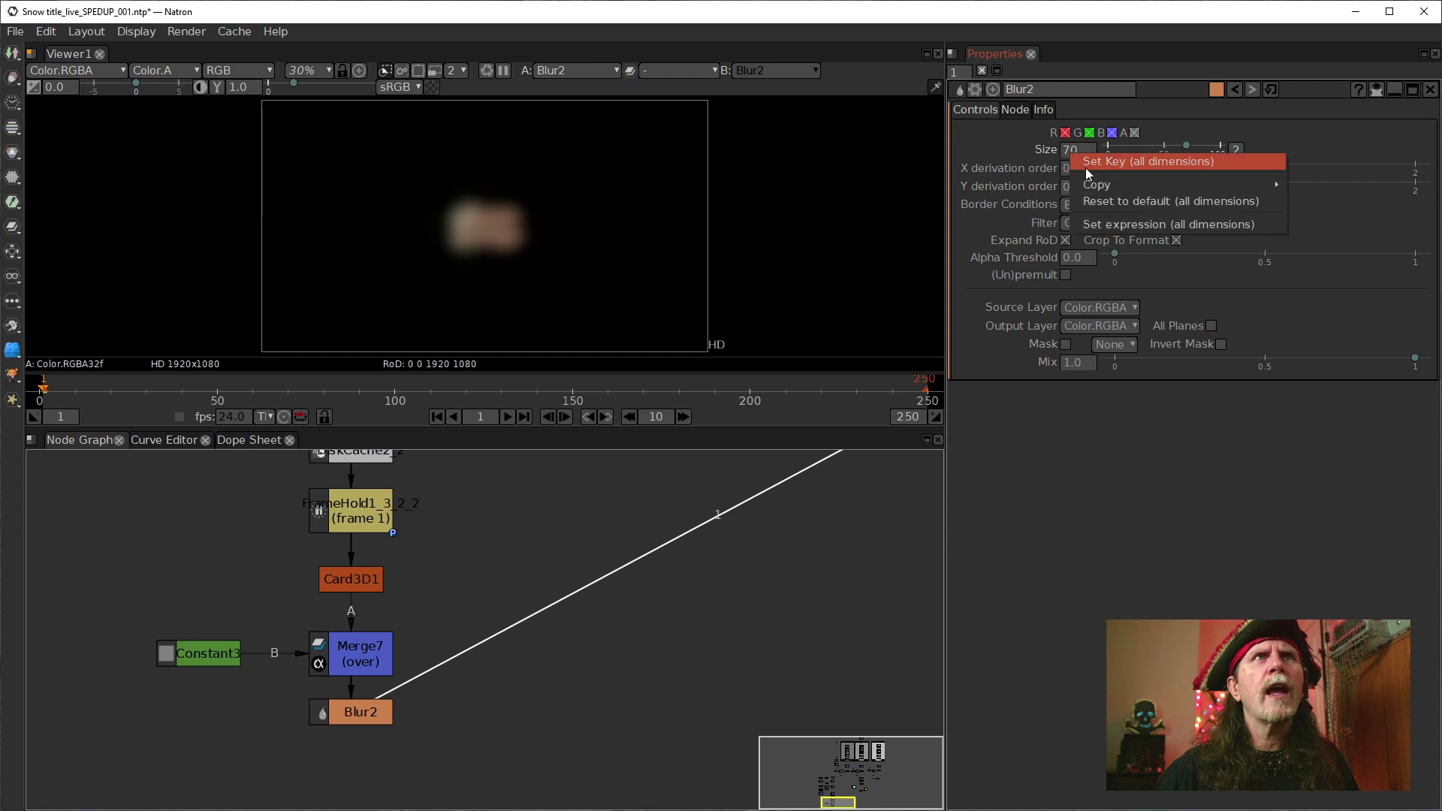
pyautogui.click(1129, 164)
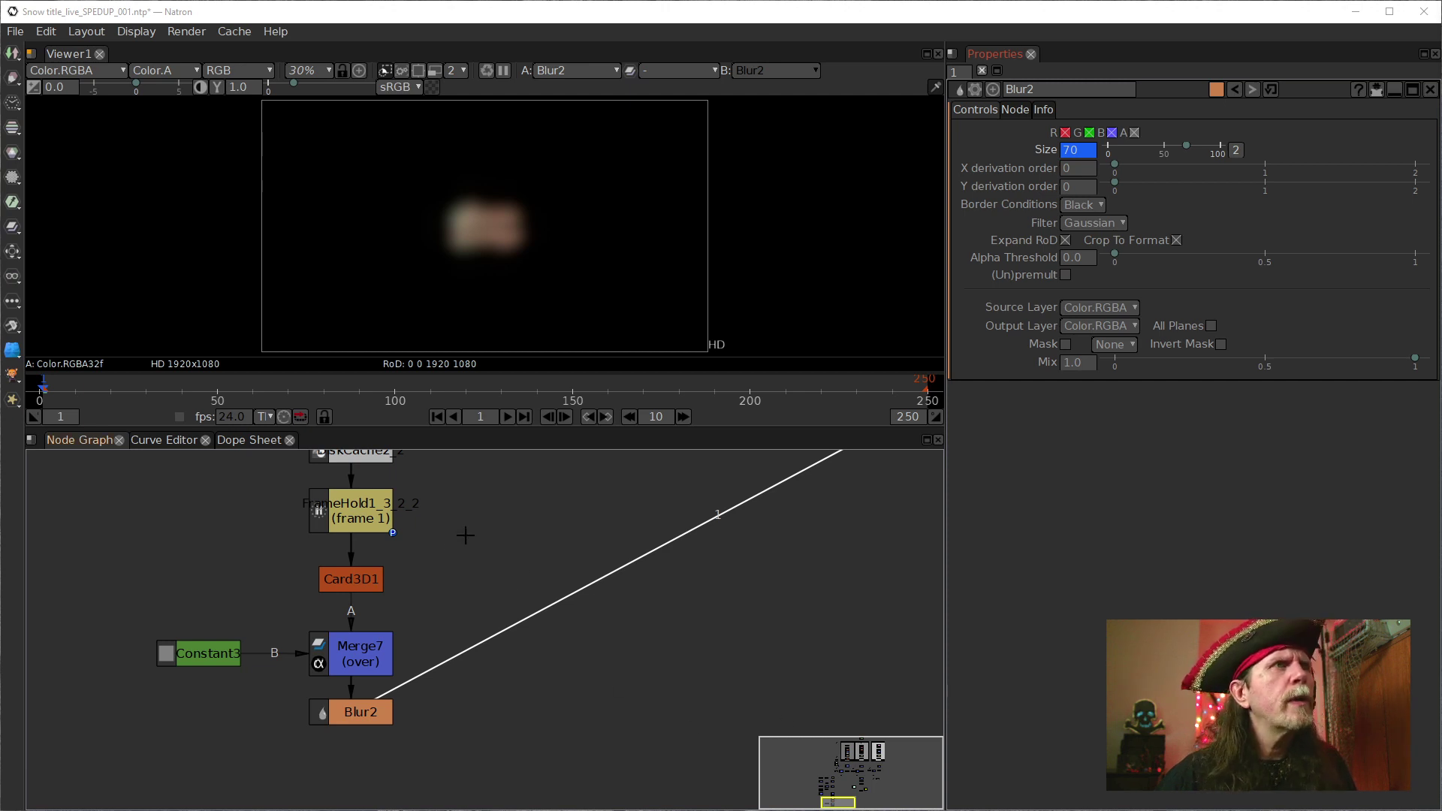
pyautogui.click(261, 417)
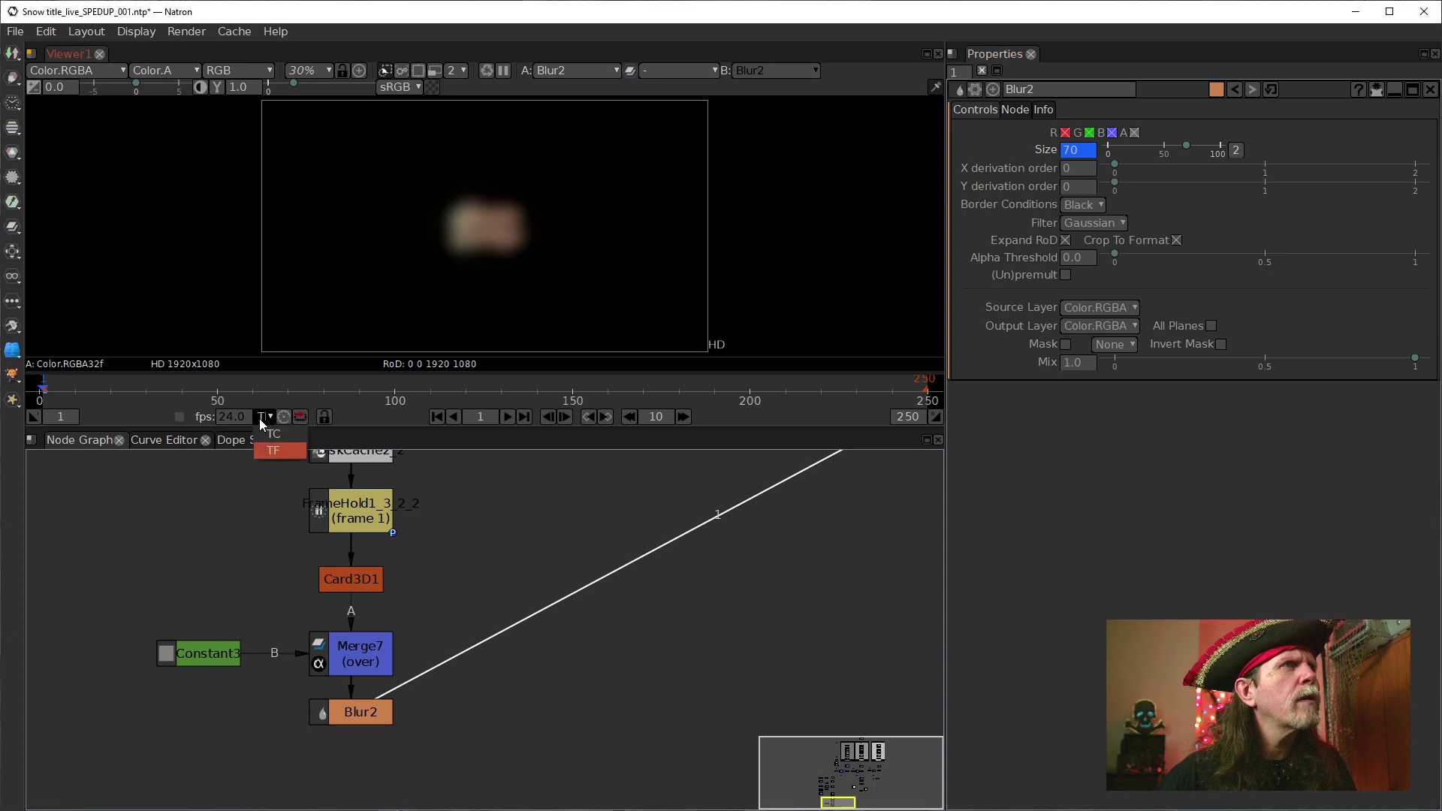
pyautogui.click(263, 450)
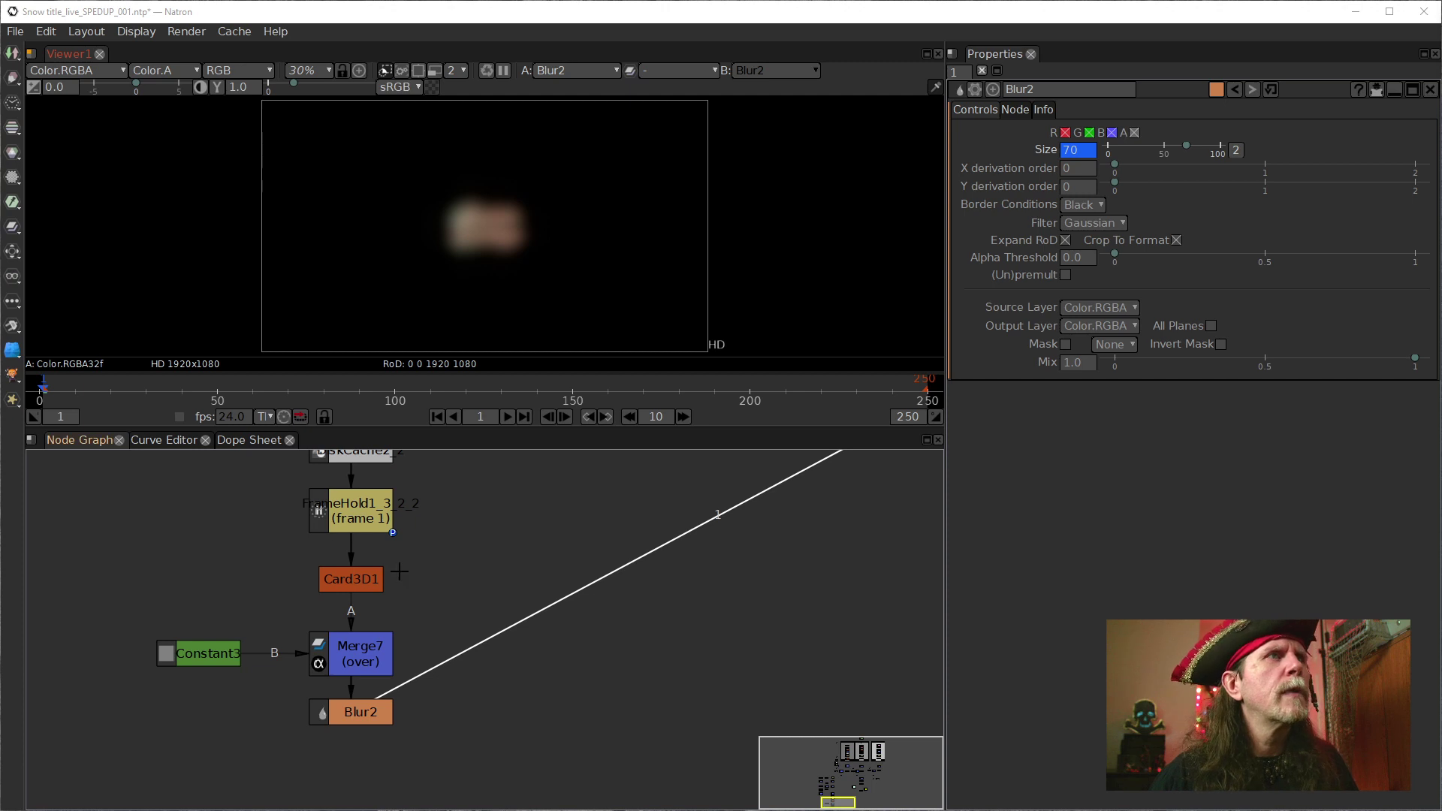
# Remove the size keyframe in all dimensions from Blur2 at frame 1
pyautogui.click(362, 713)
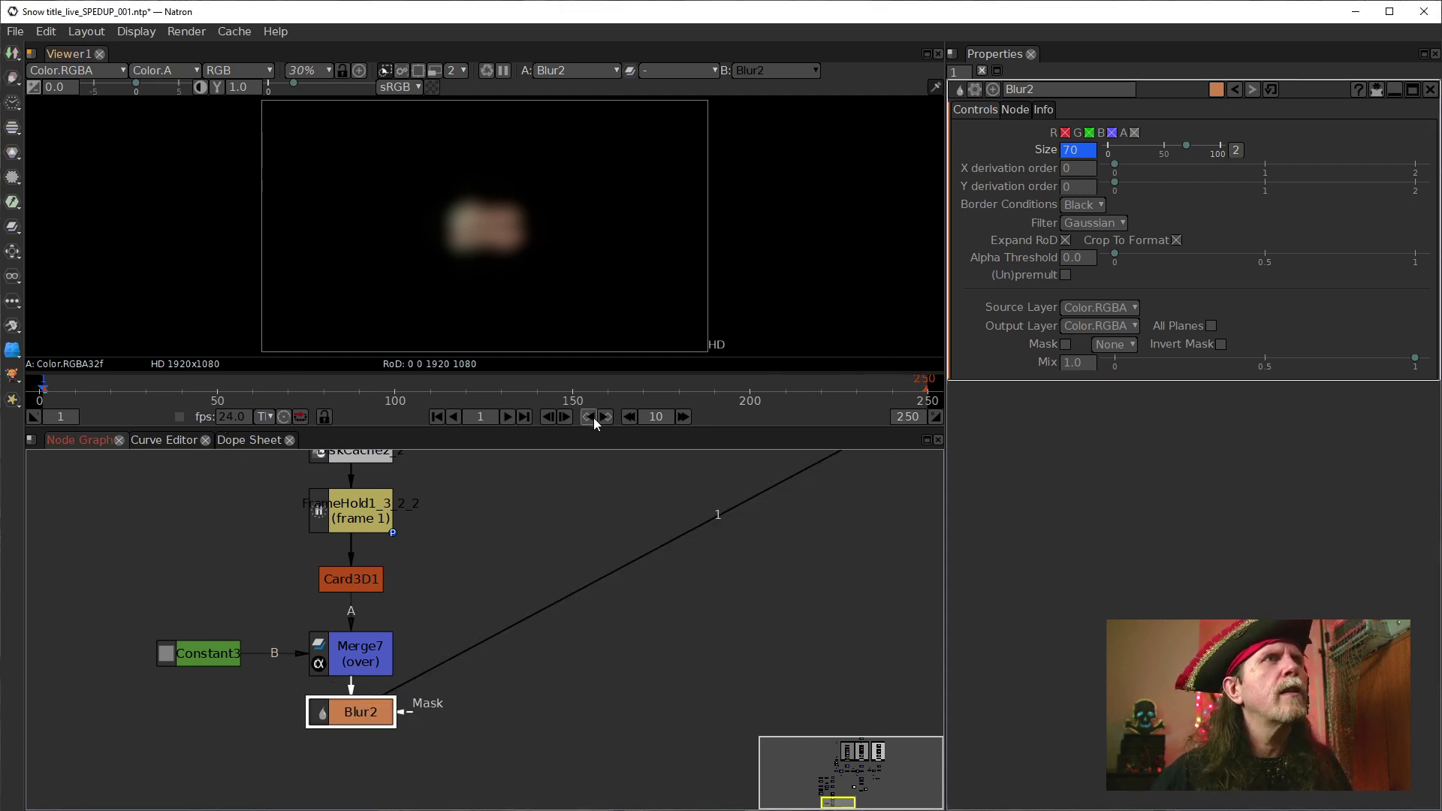
pyautogui.rightClick(1077, 151)
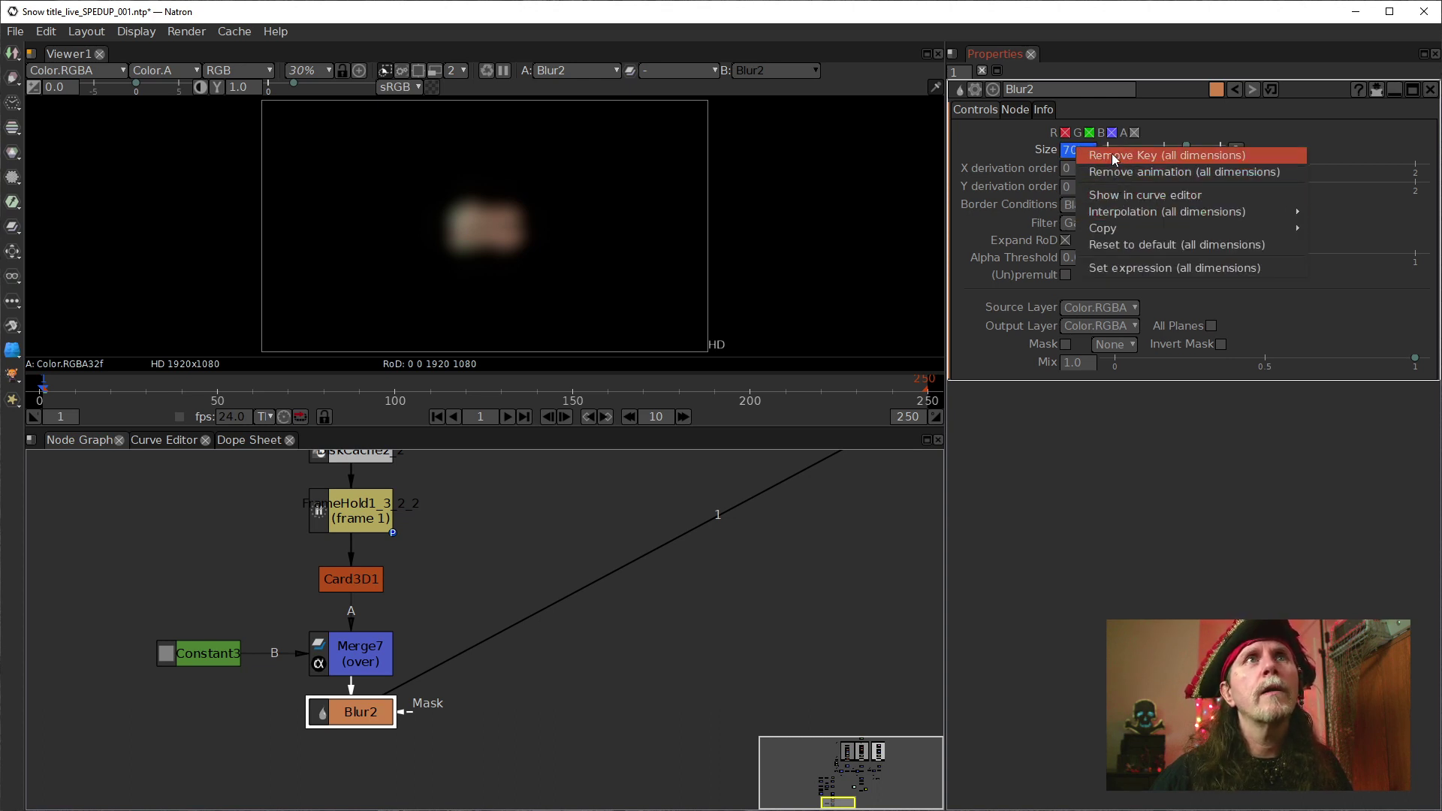
pyautogui.click(1113, 155)
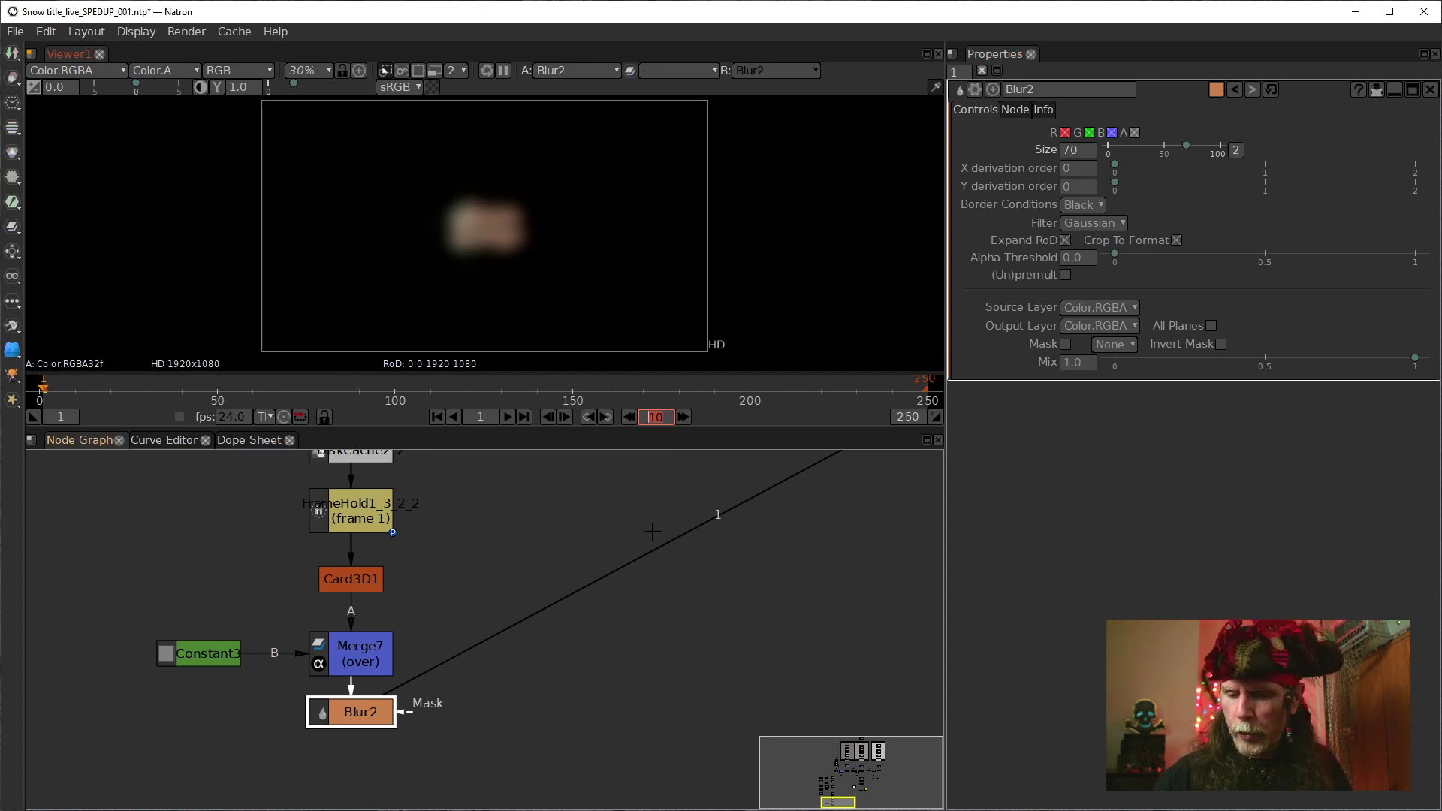
# Set the viewer's frame increment to 24
pyautogui.write('25')
pyautogui.press('Return')
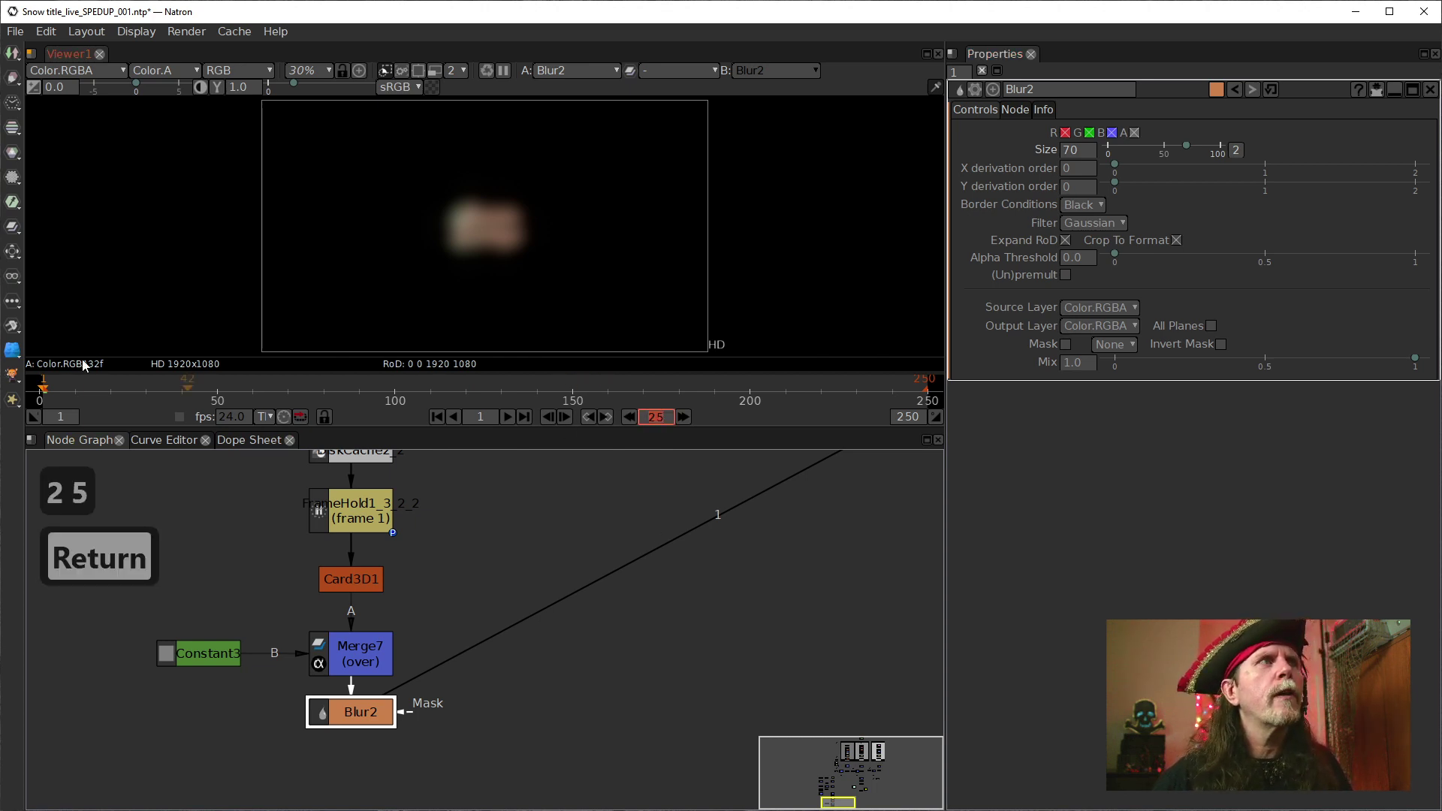
pyautogui.click(659, 418)
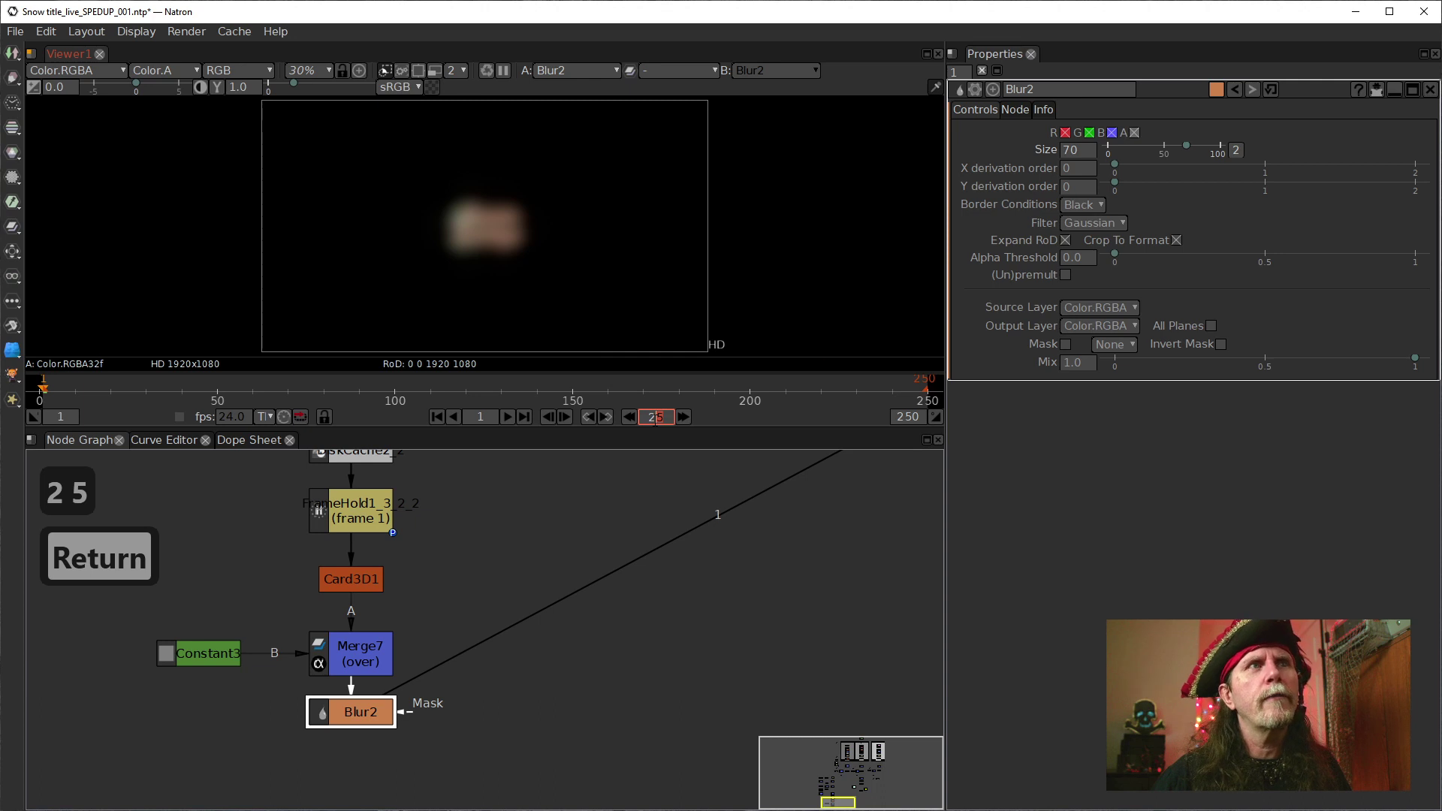
pyautogui.write('4')
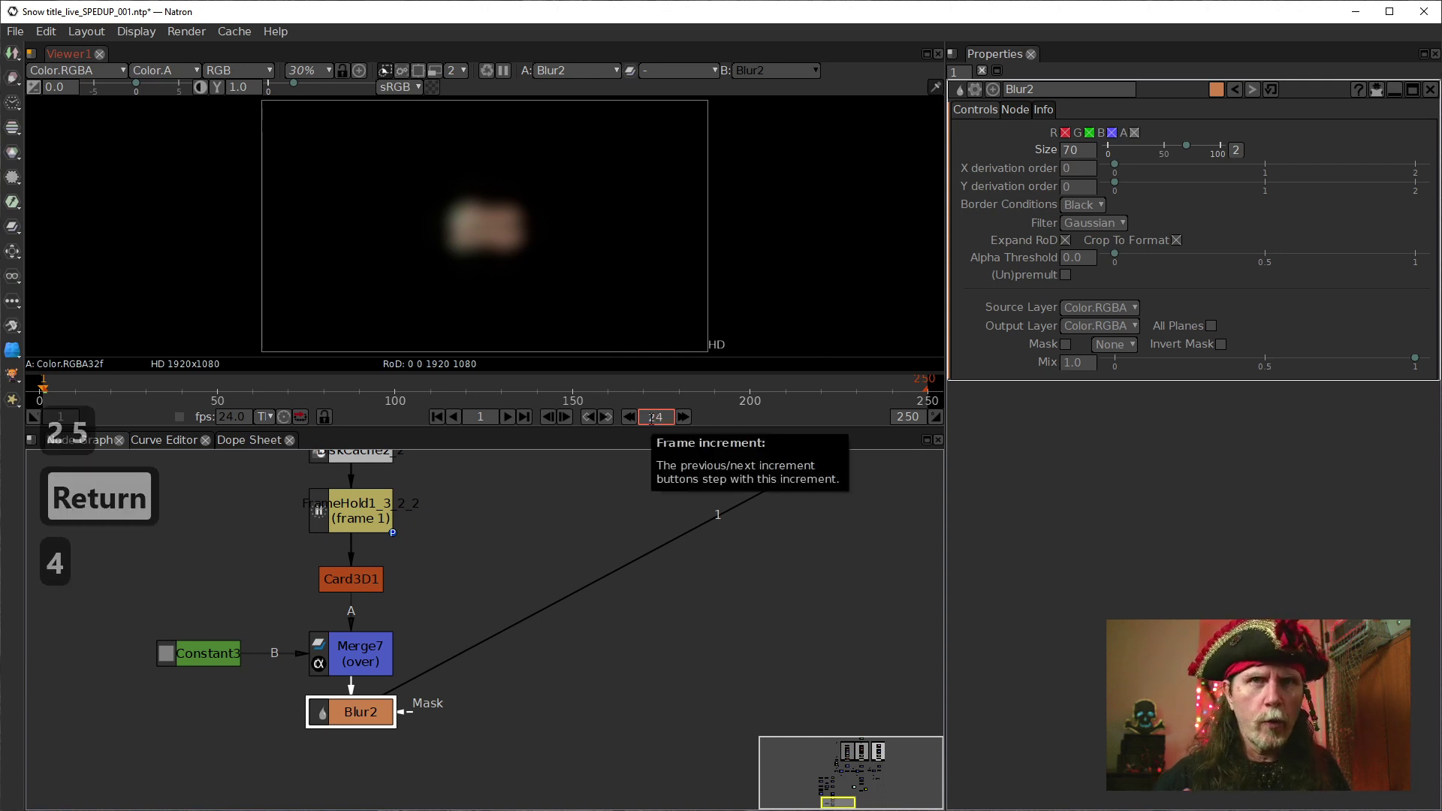
pyautogui.click(573, 500)
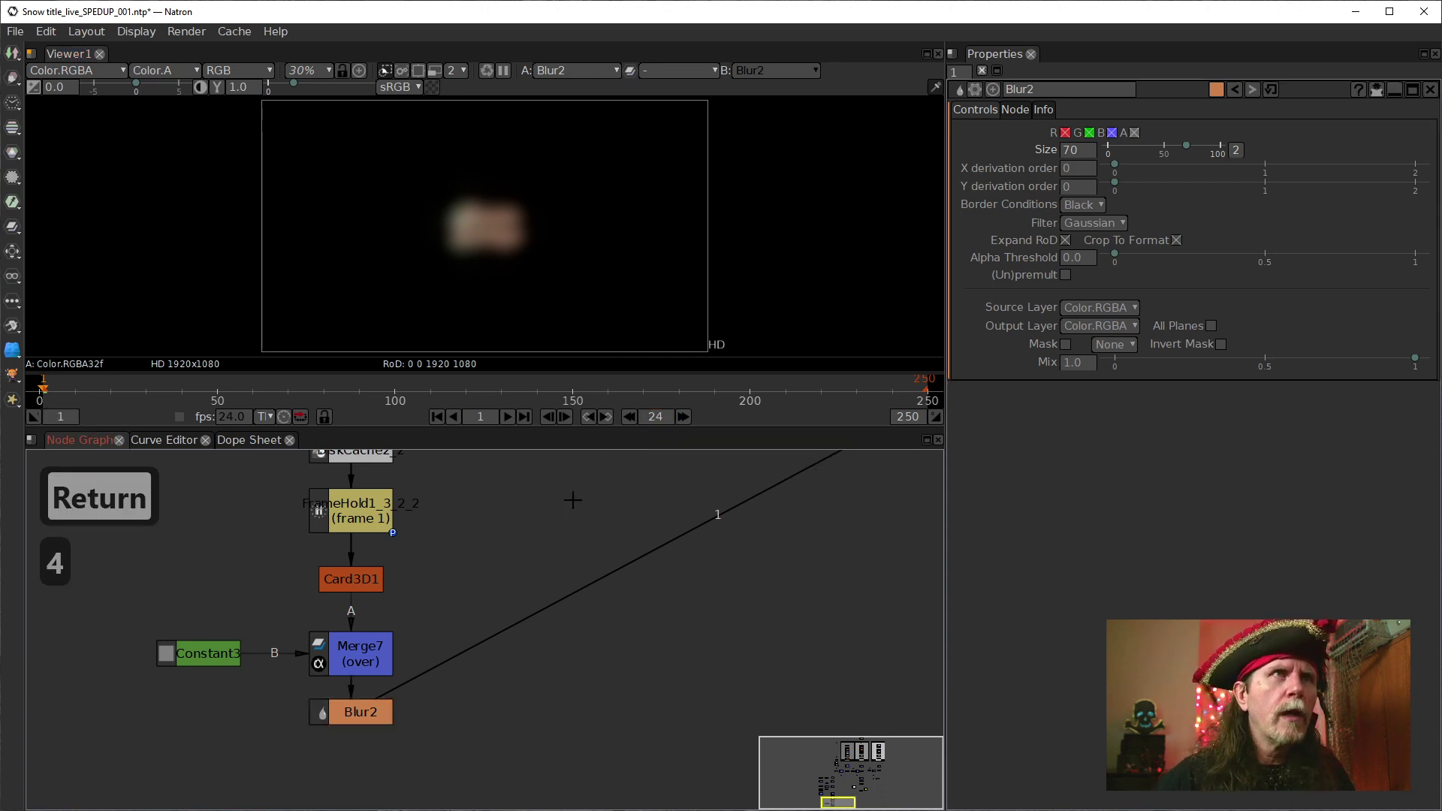
# Advance one increment to frame 25 and set a keyframe in all dimensions on Blur2's size there
pyautogui.click(683, 416)
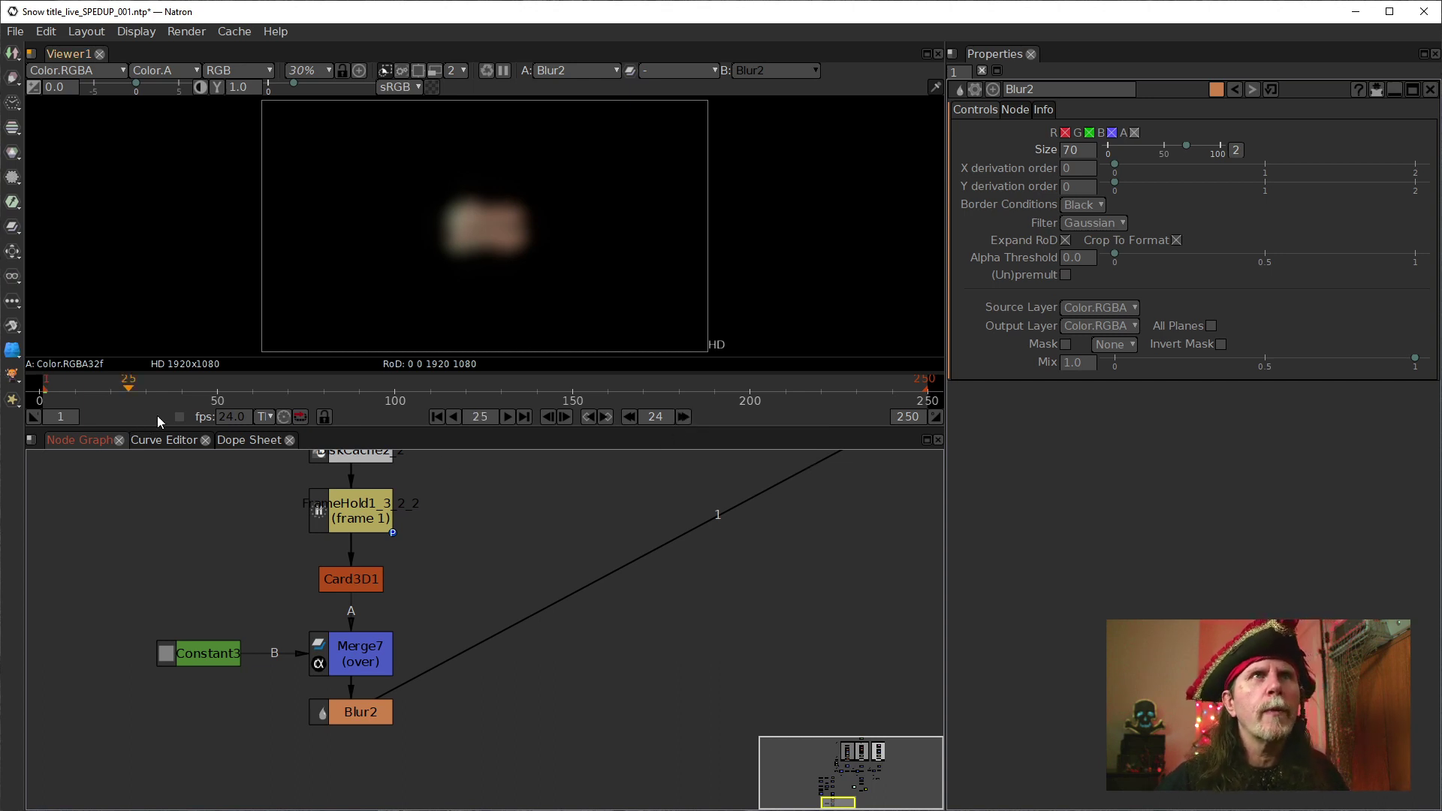
pyautogui.click(952, 242)
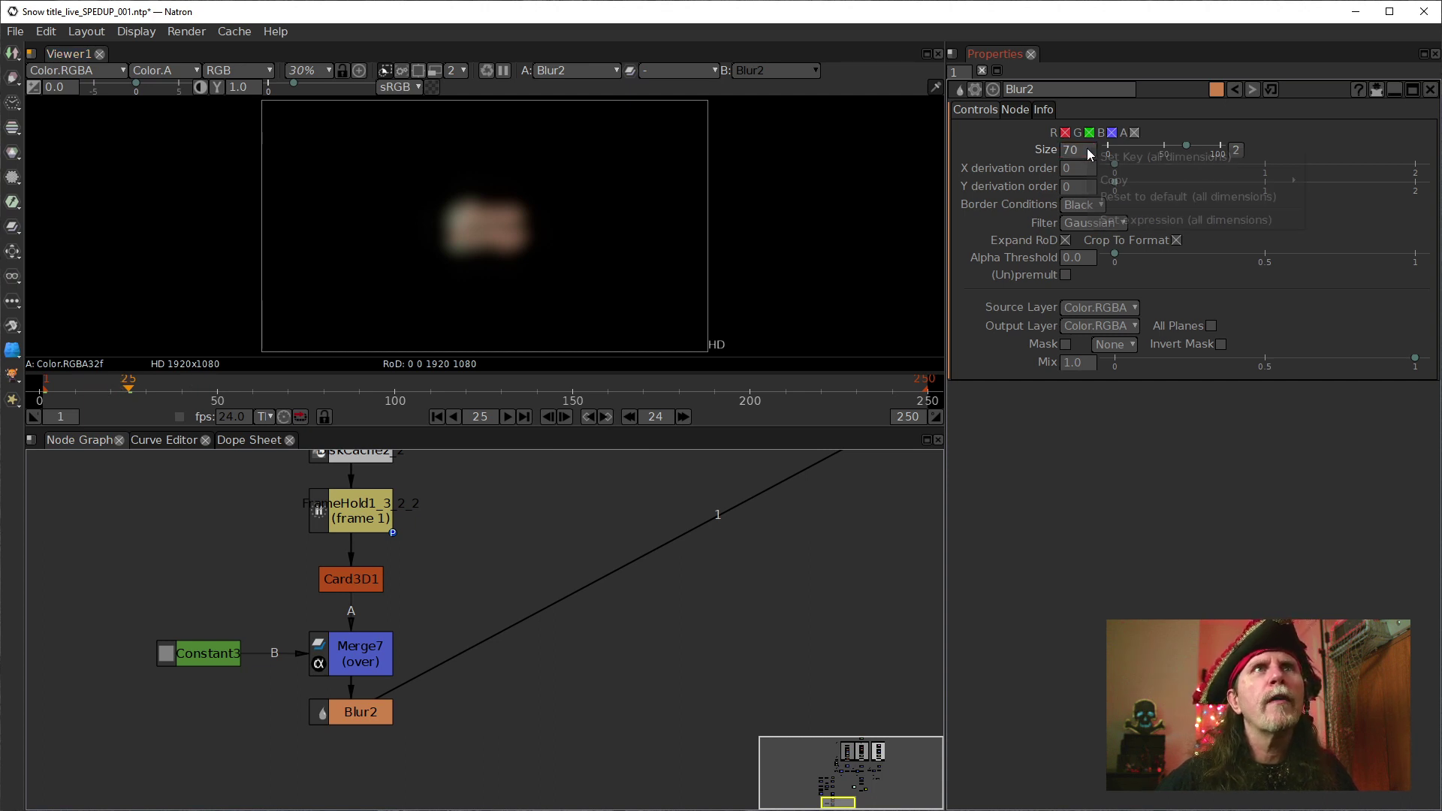
pyautogui.click(1114, 161)
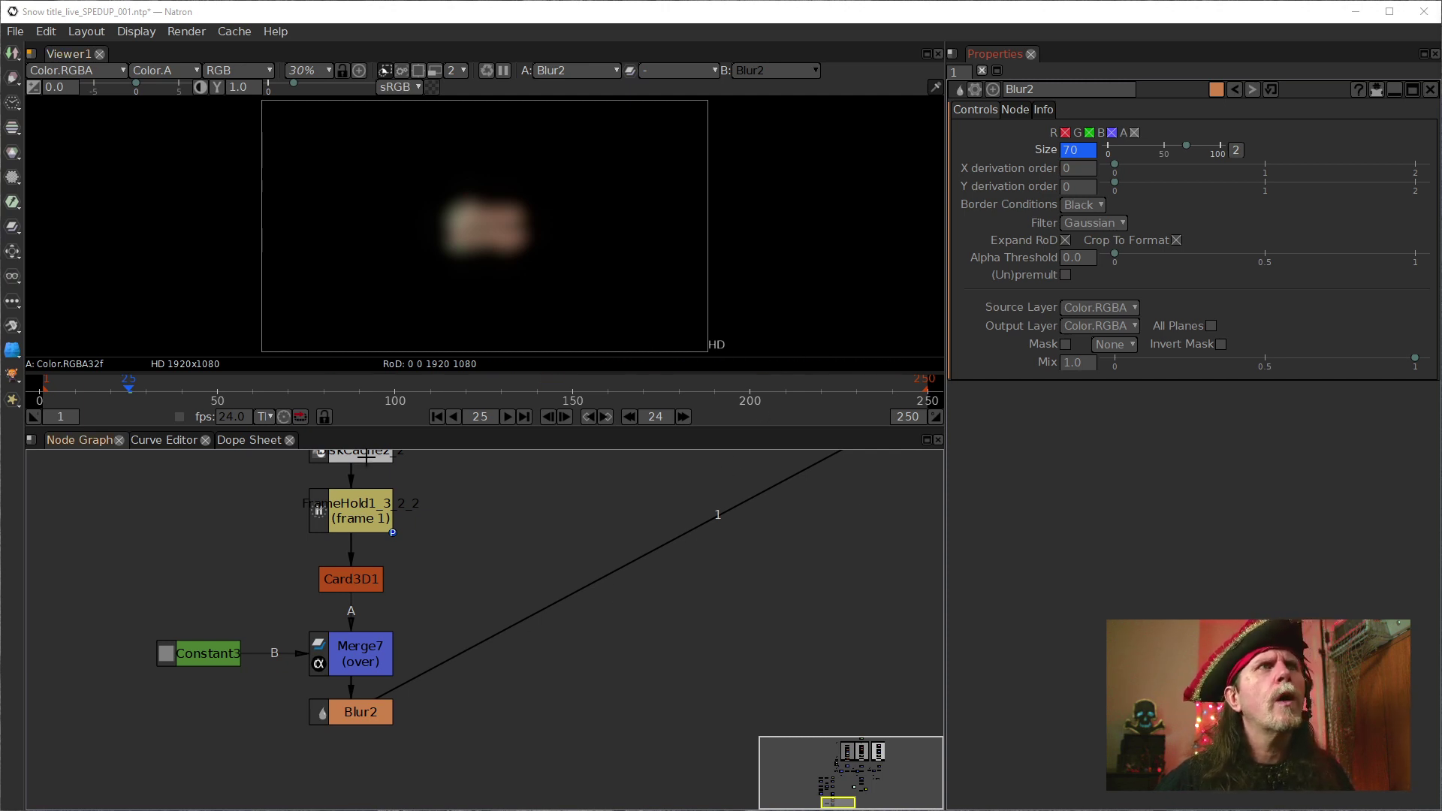
# Advance four increments to frame 121 and set Blur2's size to 0 there
pyautogui.click(684, 416)
pyautogui.click(685, 416)
pyautogui.click(685, 416)
pyautogui.click(683, 416)
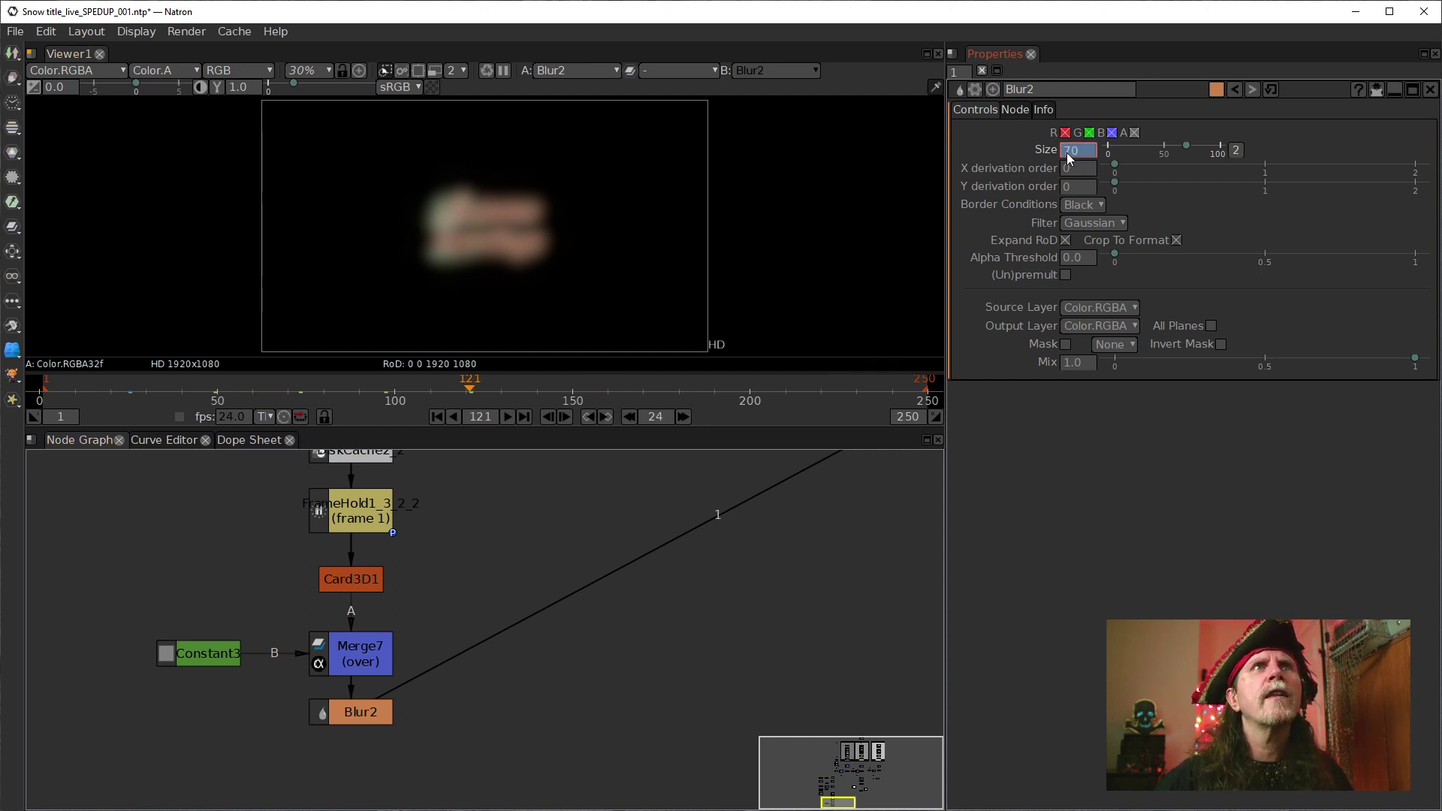
pyautogui.write('0')
pyautogui.press('Return')
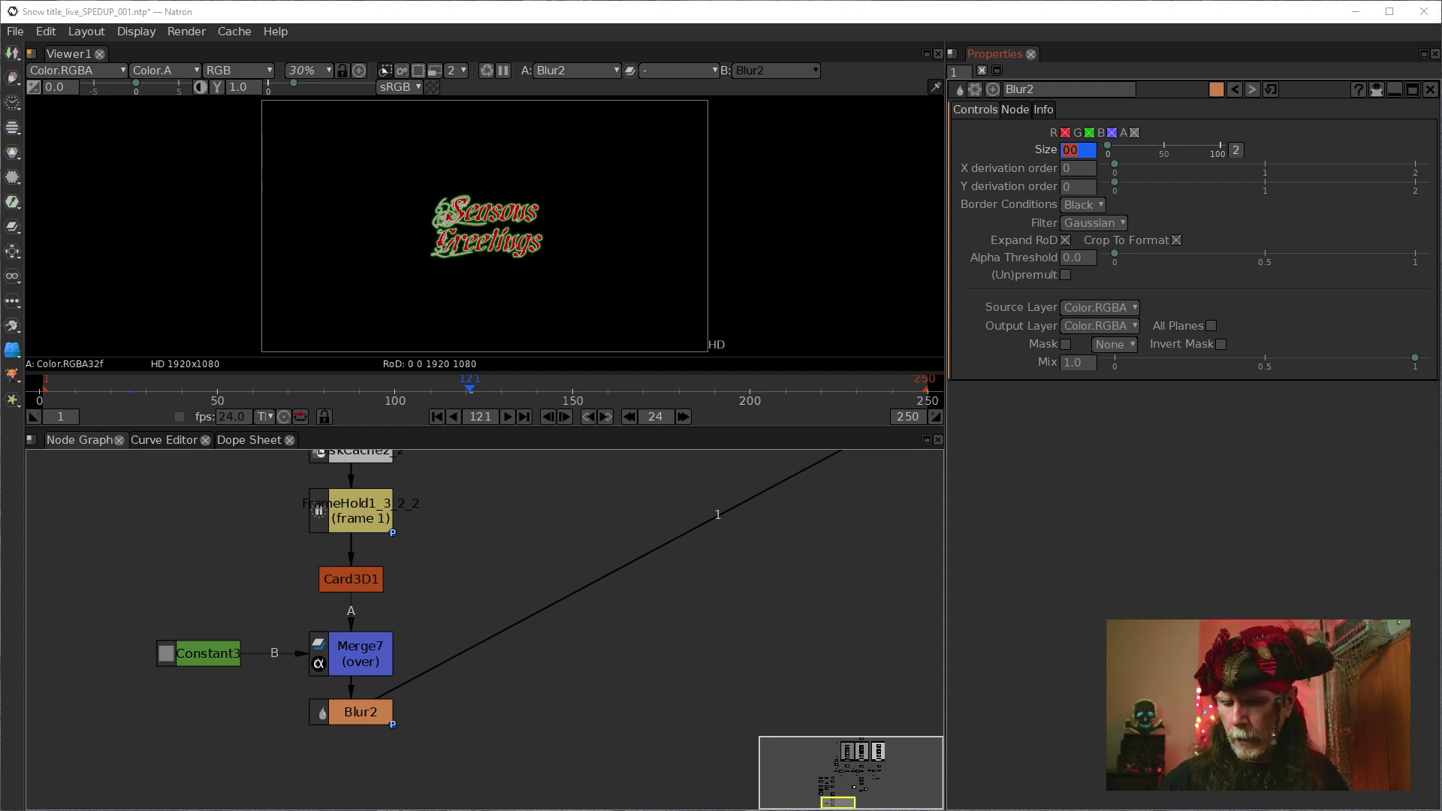
# Advance three increments to frame 193 and set a keyframe in all dimensions on Blur2's size
pyautogui.write('24')
pyautogui.press('Return')
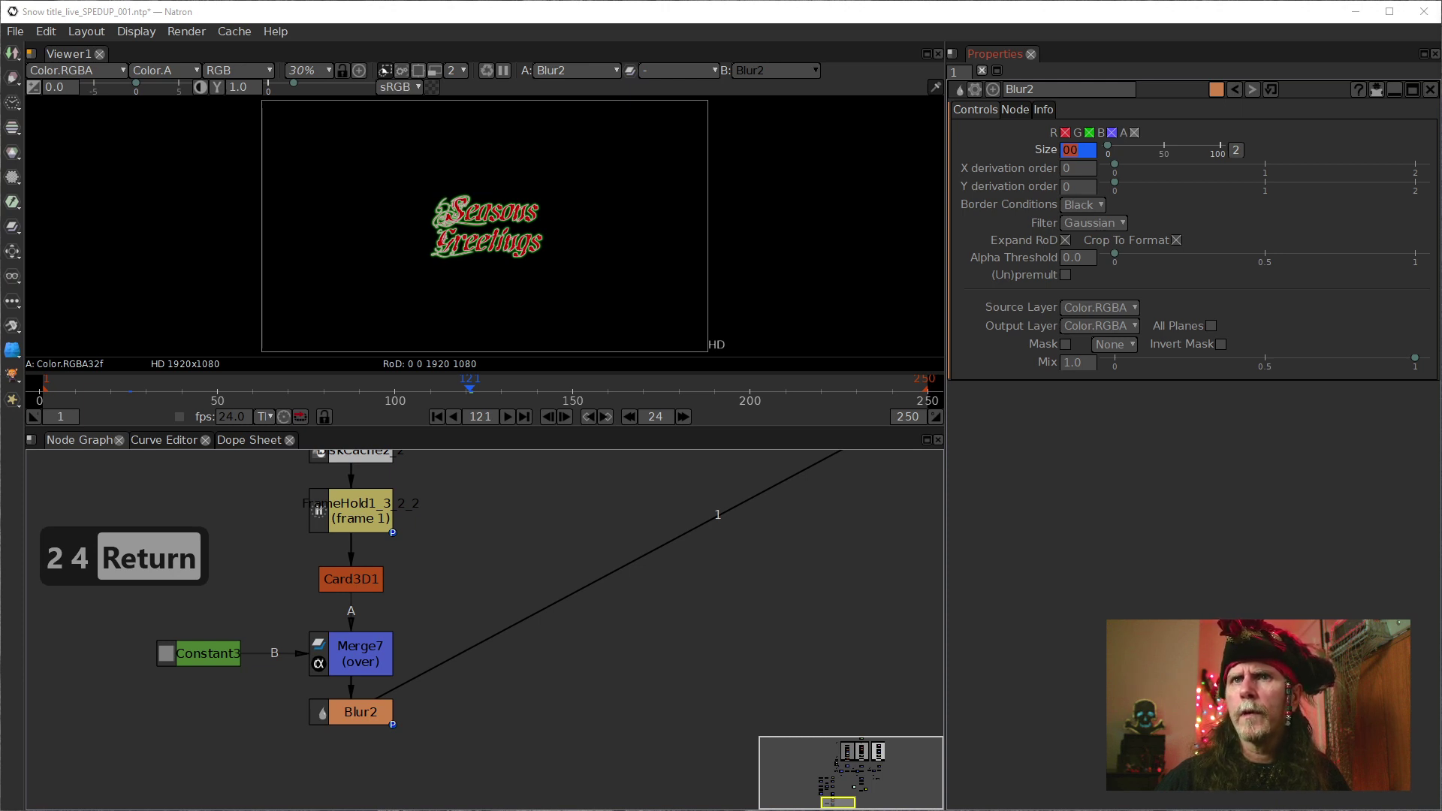
pyautogui.click(685, 416)
pyautogui.click(684, 417)
pyautogui.click(685, 417)
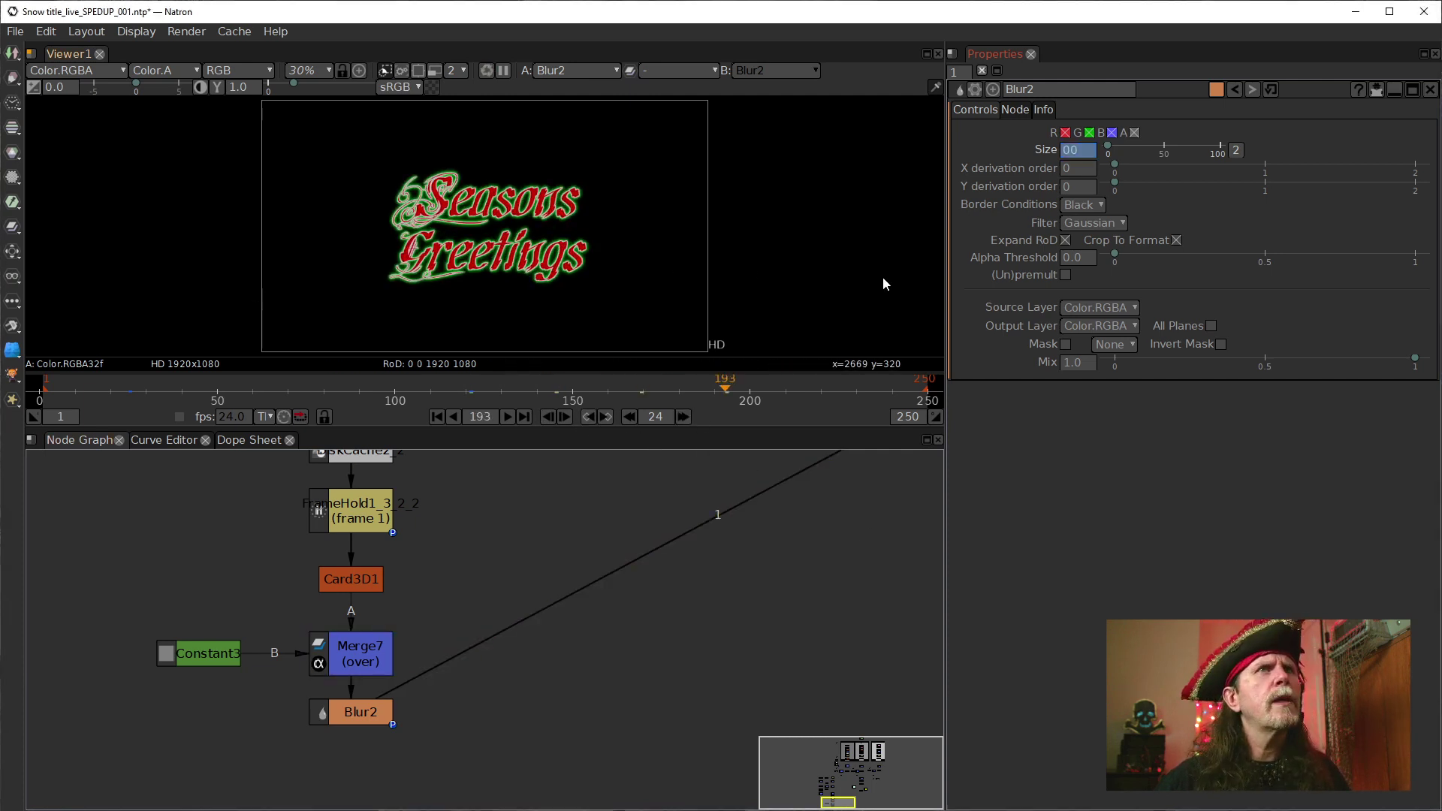
pyautogui.rightClick(1069, 151)
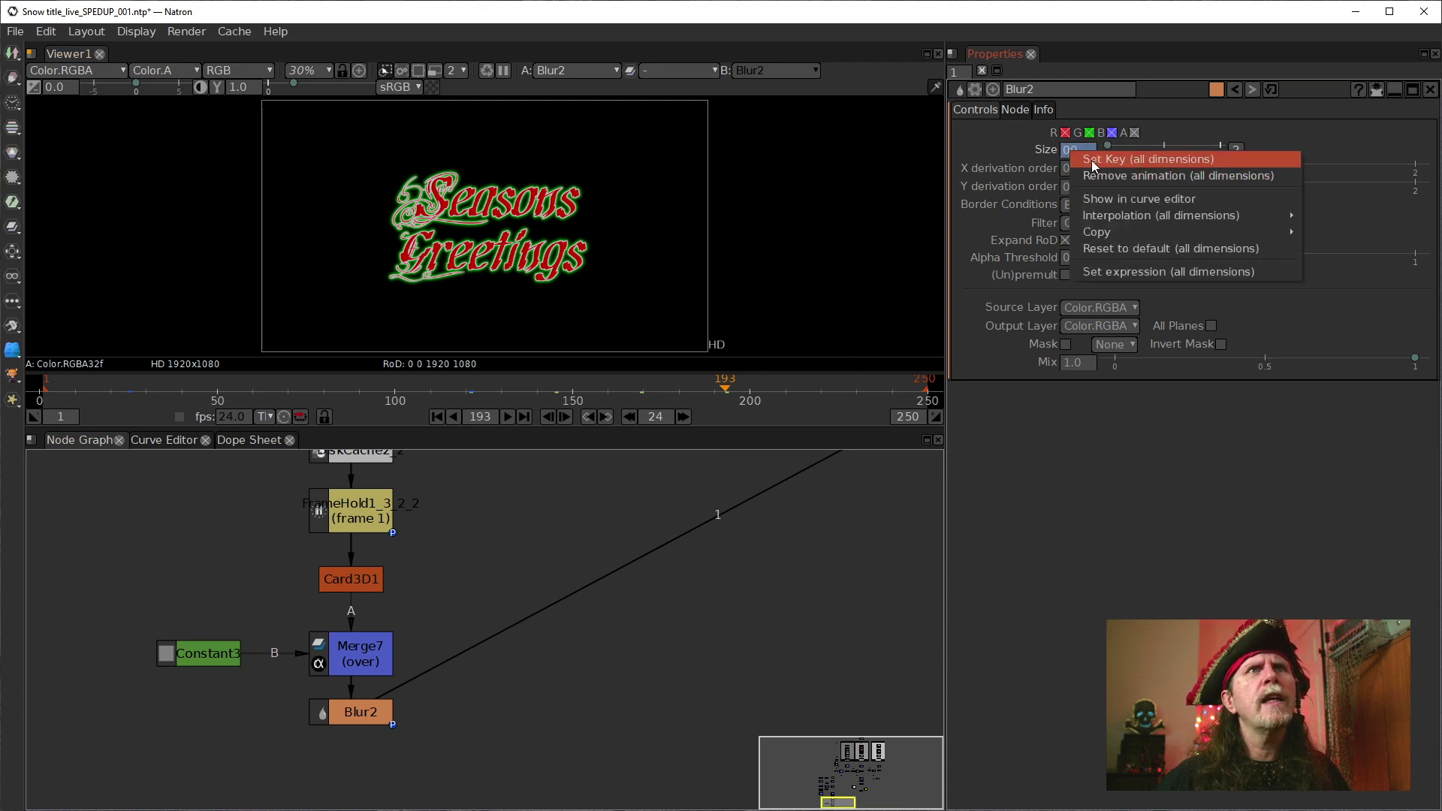
pyautogui.click(1092, 157)
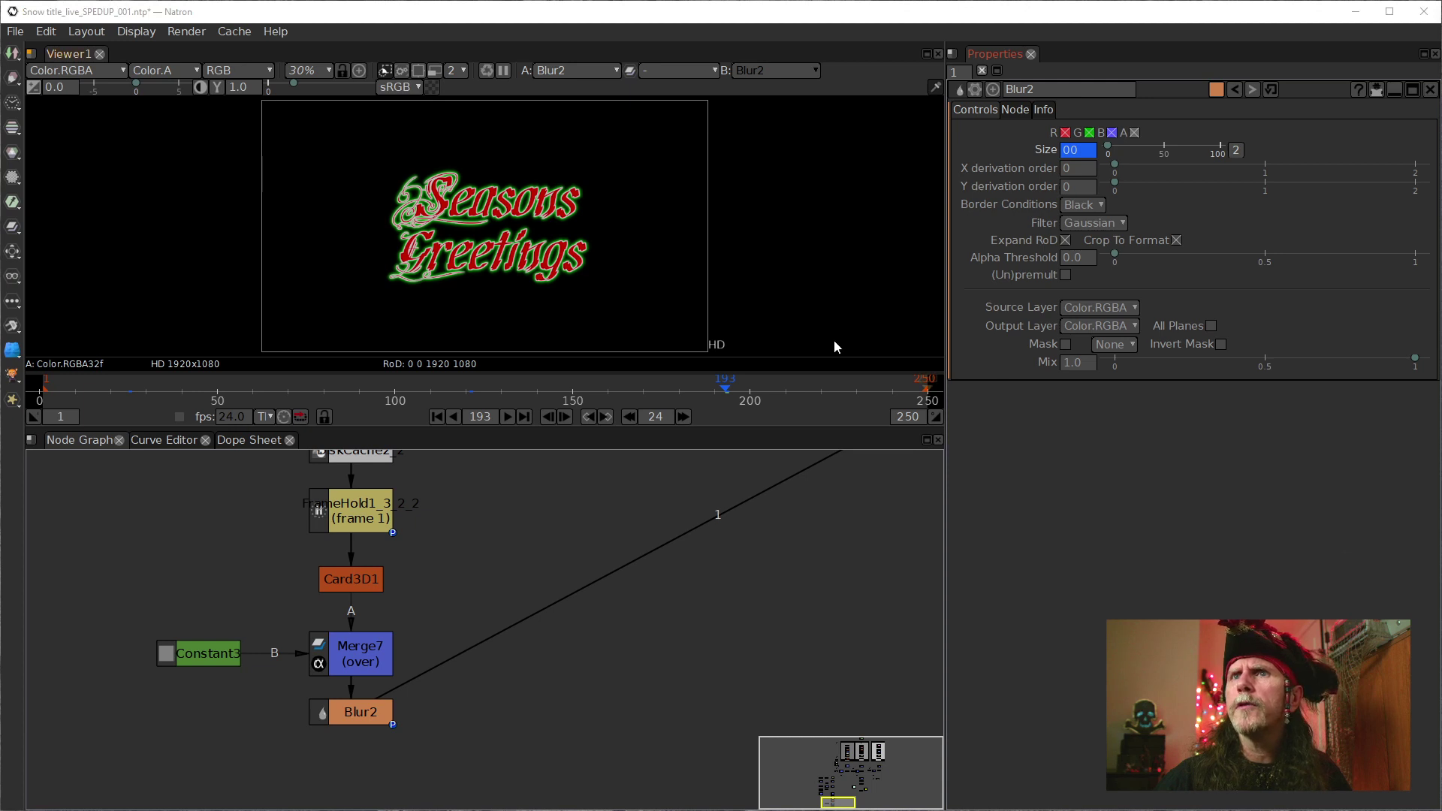
# Advance two increments to frame 241 and set Blur2's size to 70 there
pyautogui.click(687, 417)
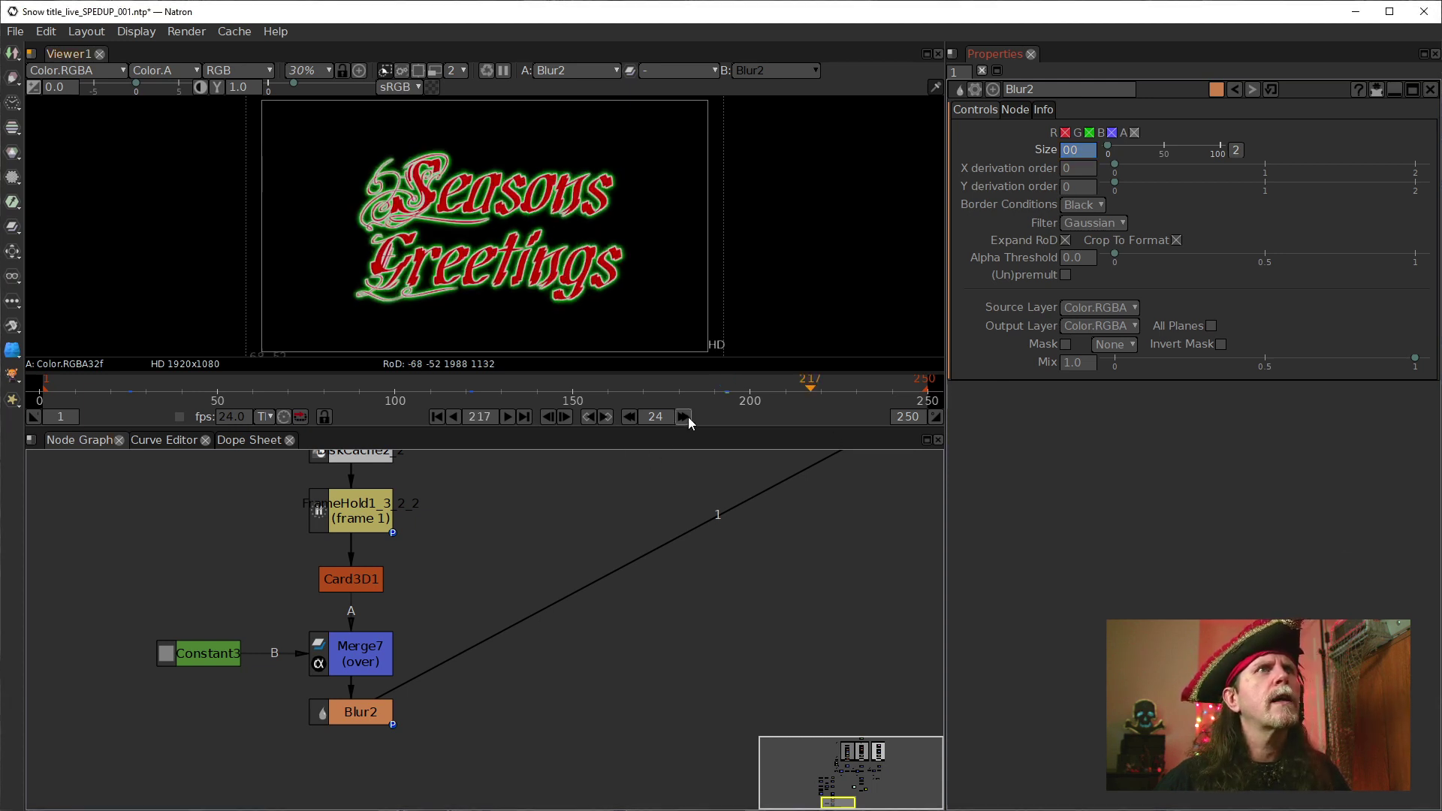
pyautogui.click(688, 416)
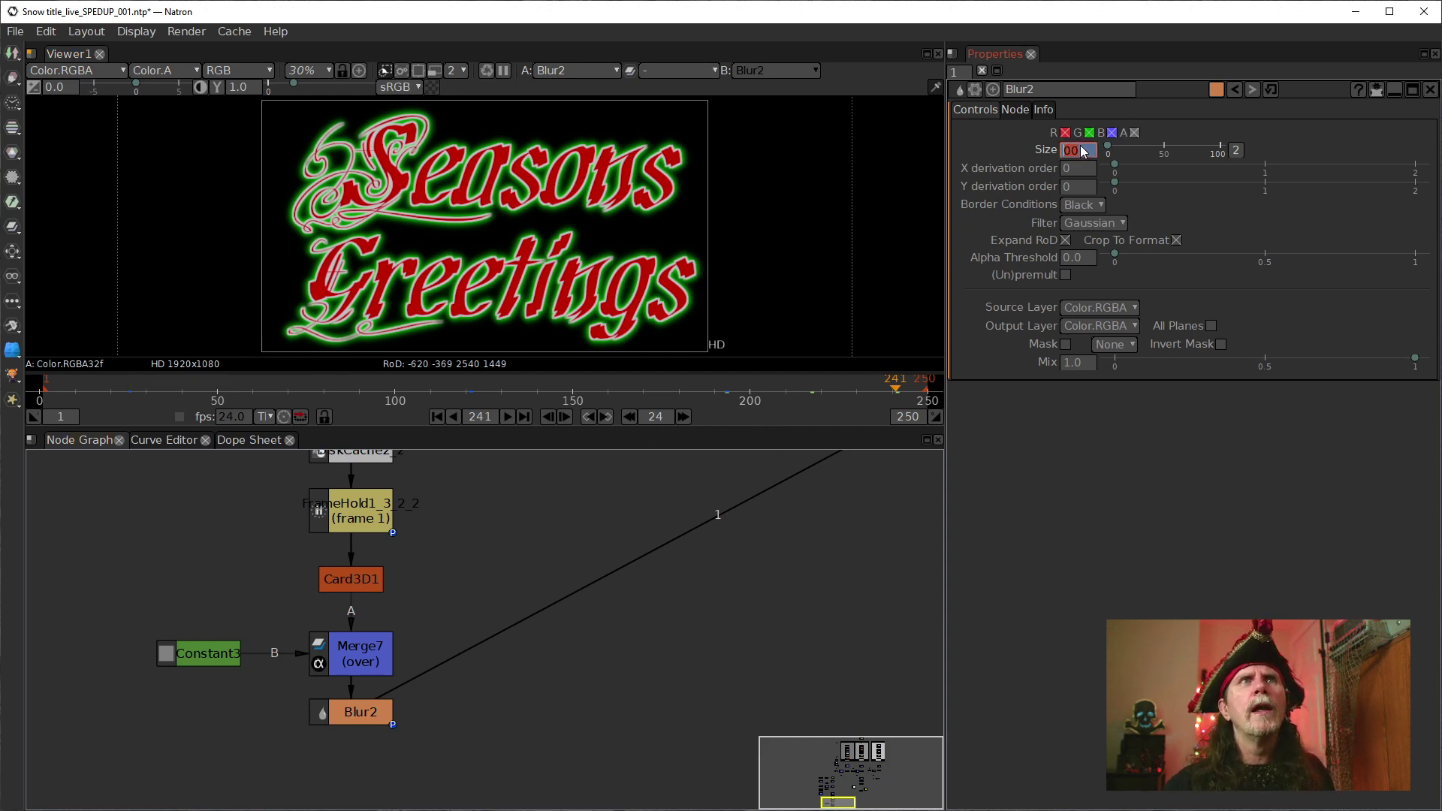
pyautogui.write('50')
pyautogui.press('Return')
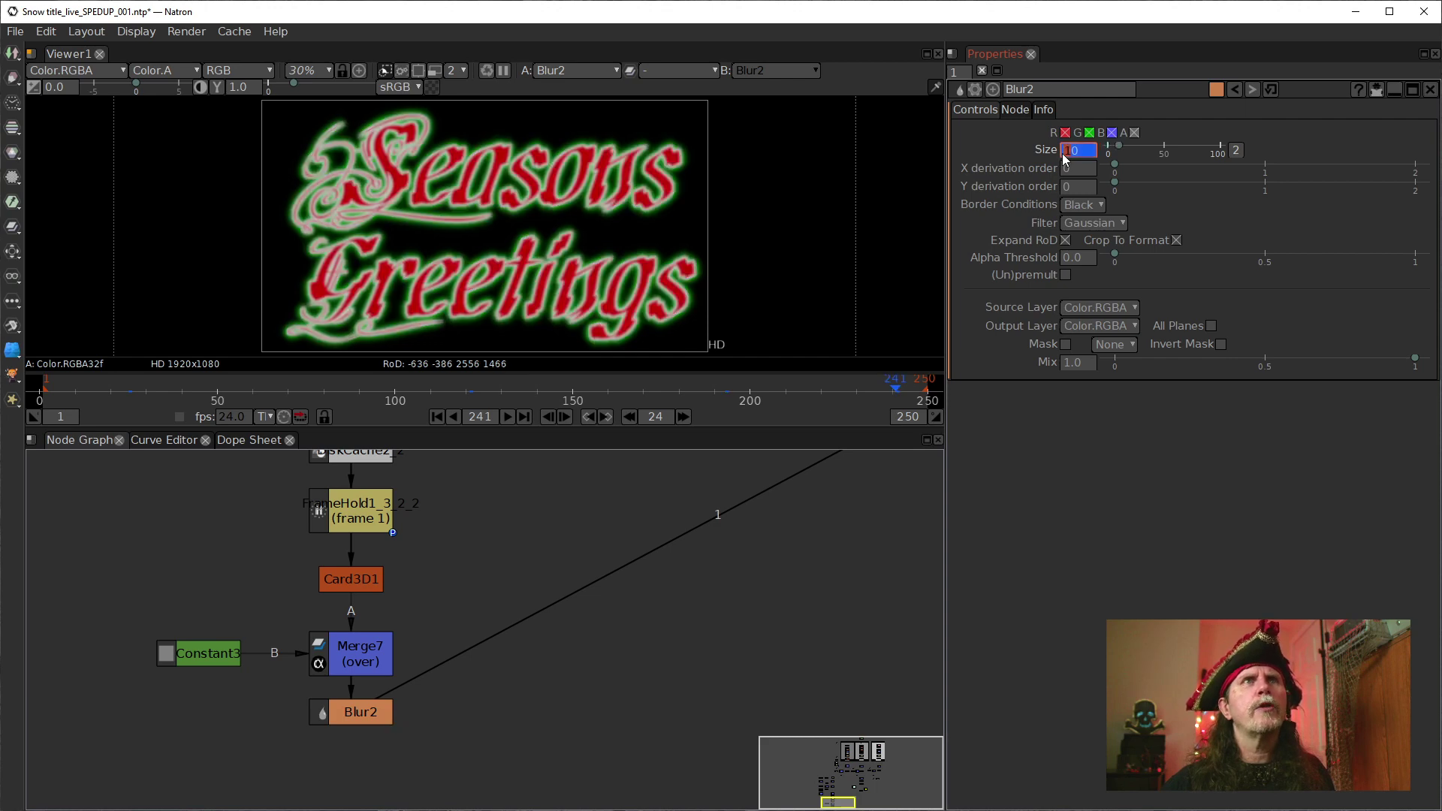
pyautogui.write('70')
pyautogui.press('Return')
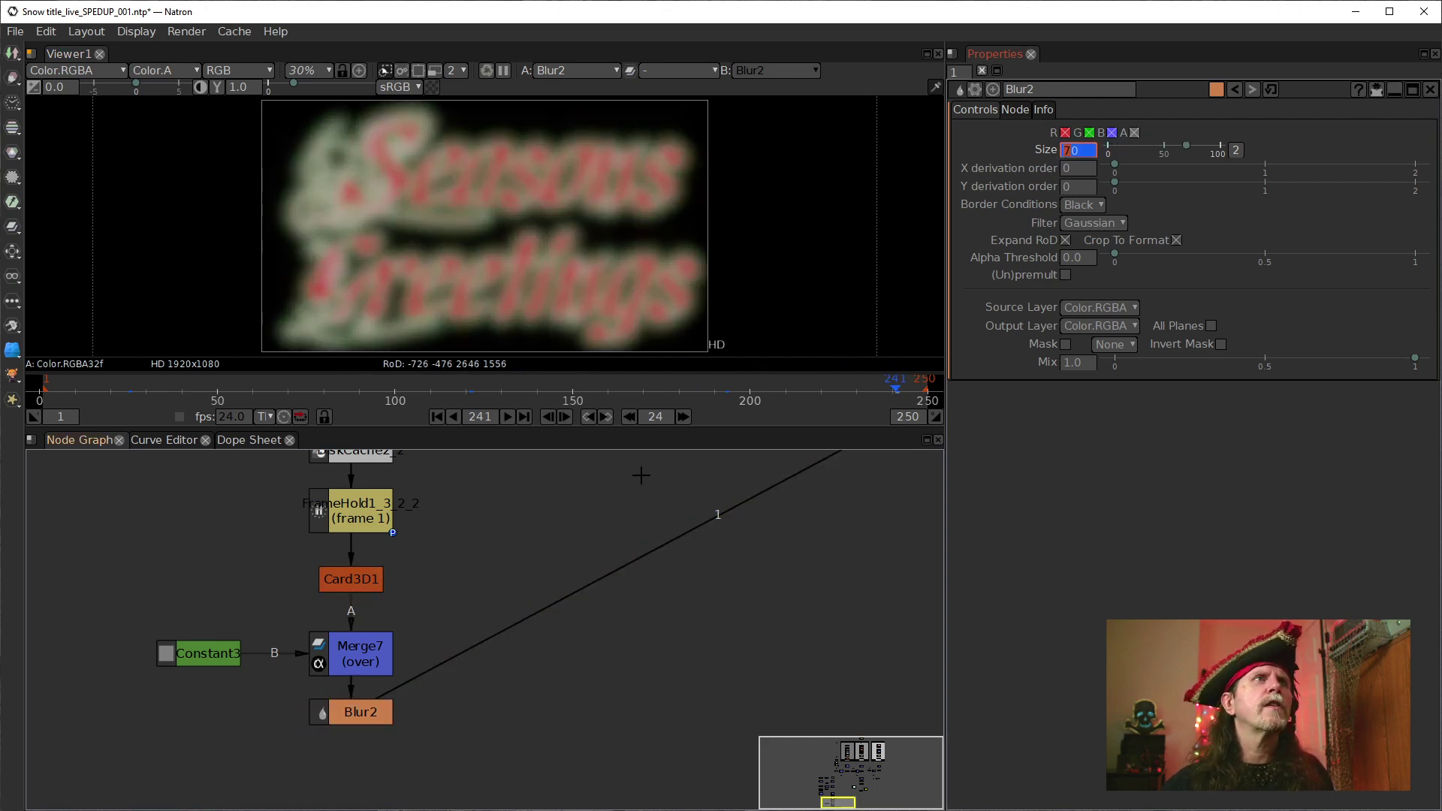
# Play the blur animation from frame 1 to review it and stop near the end
pyautogui.click(437, 417)
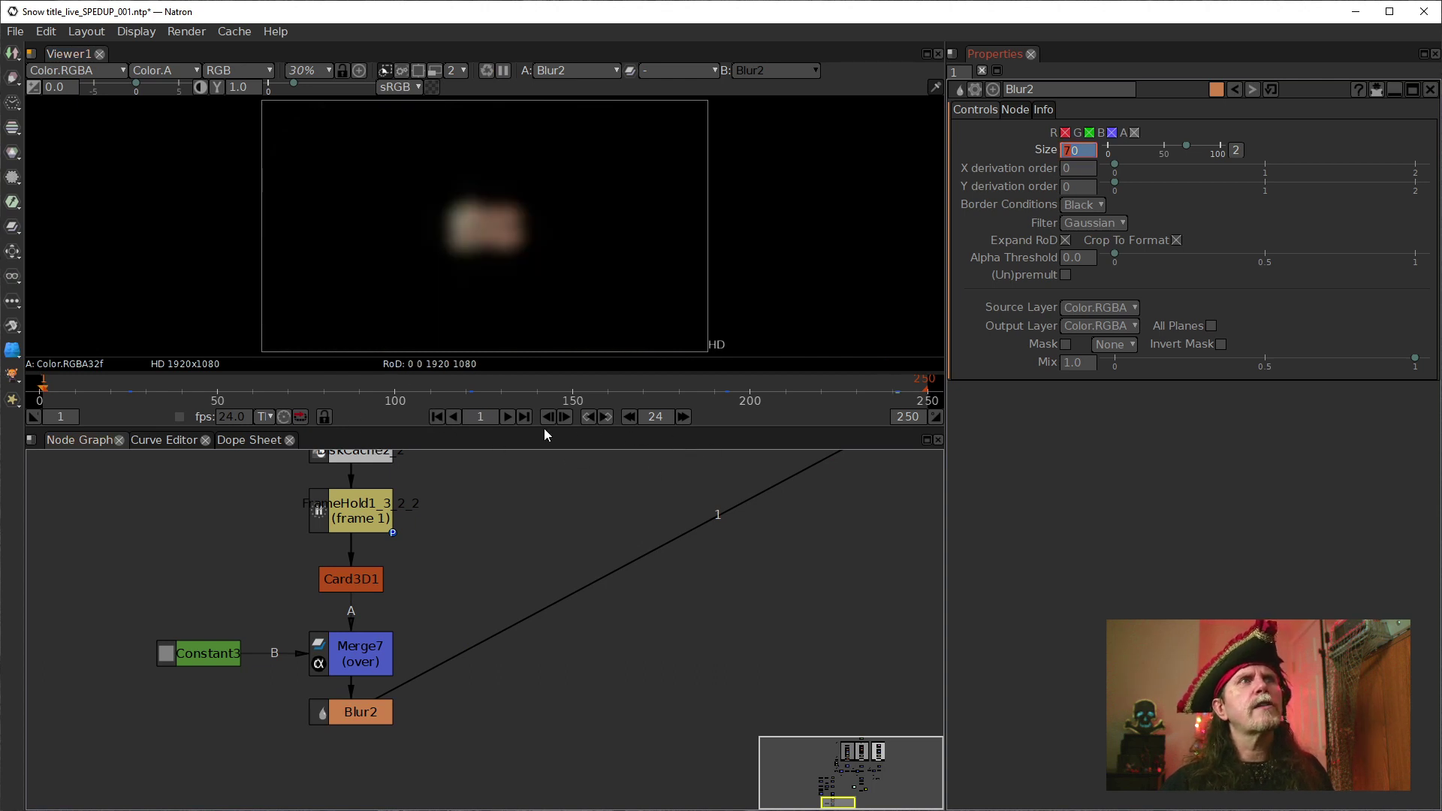
pyautogui.click(507, 418)
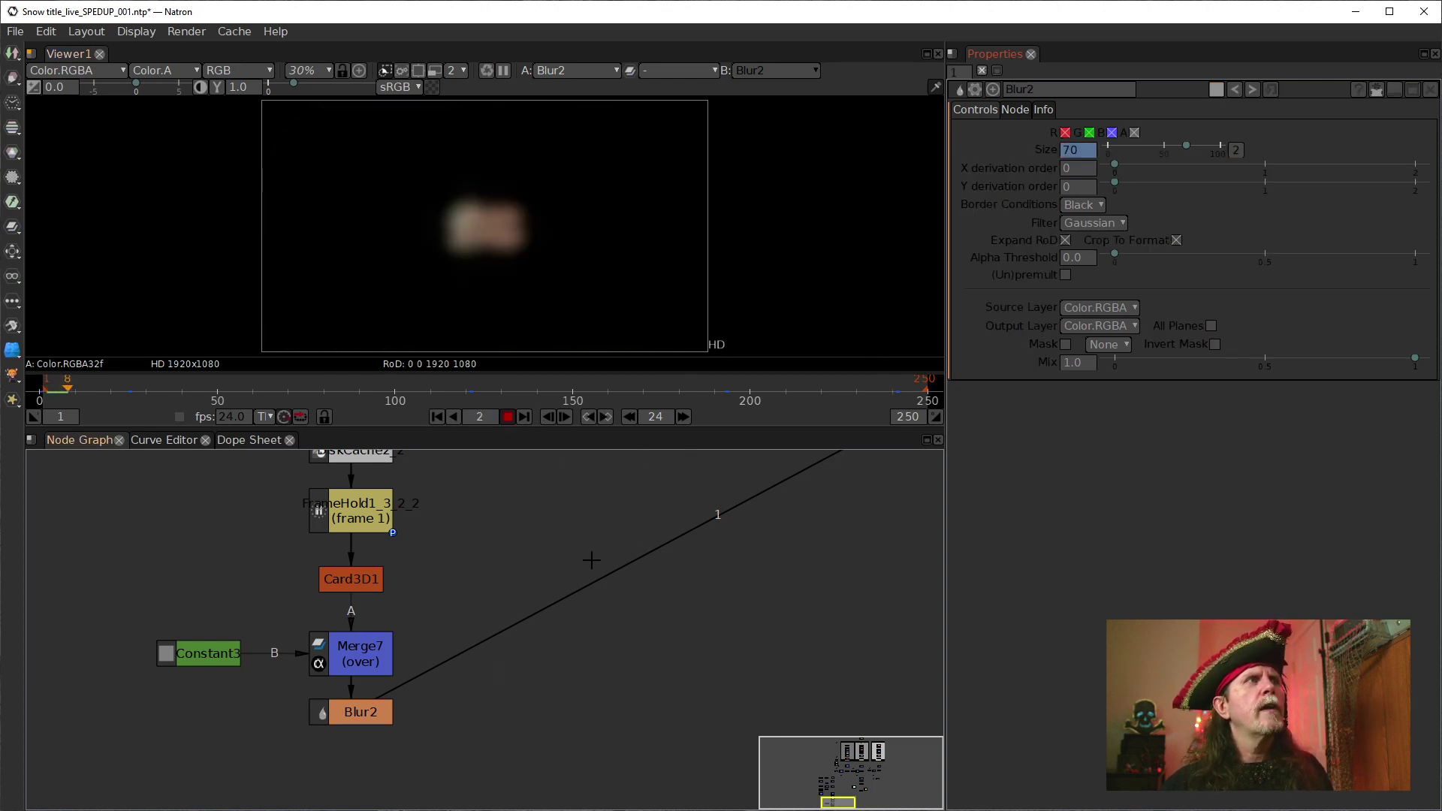
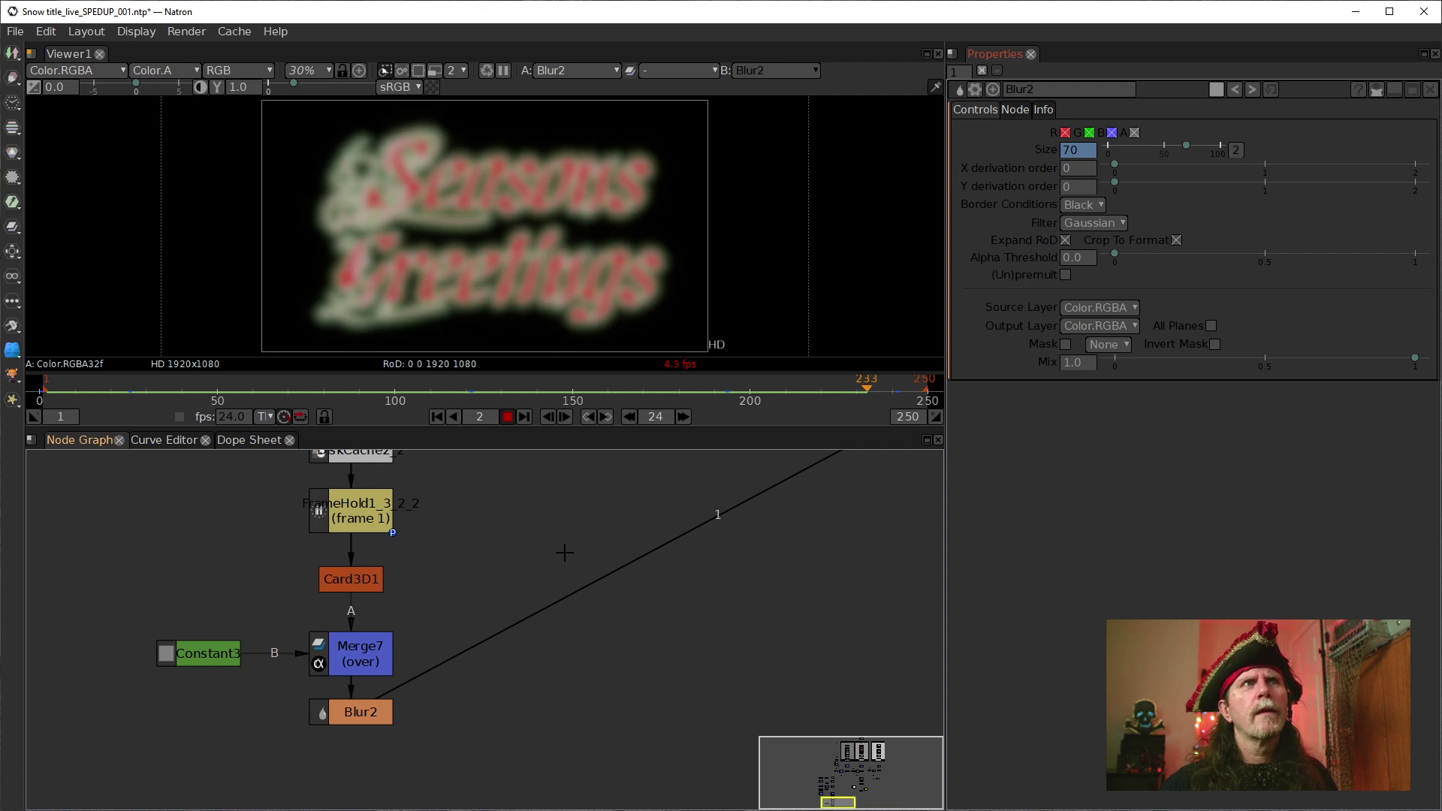
pyautogui.click(506, 417)
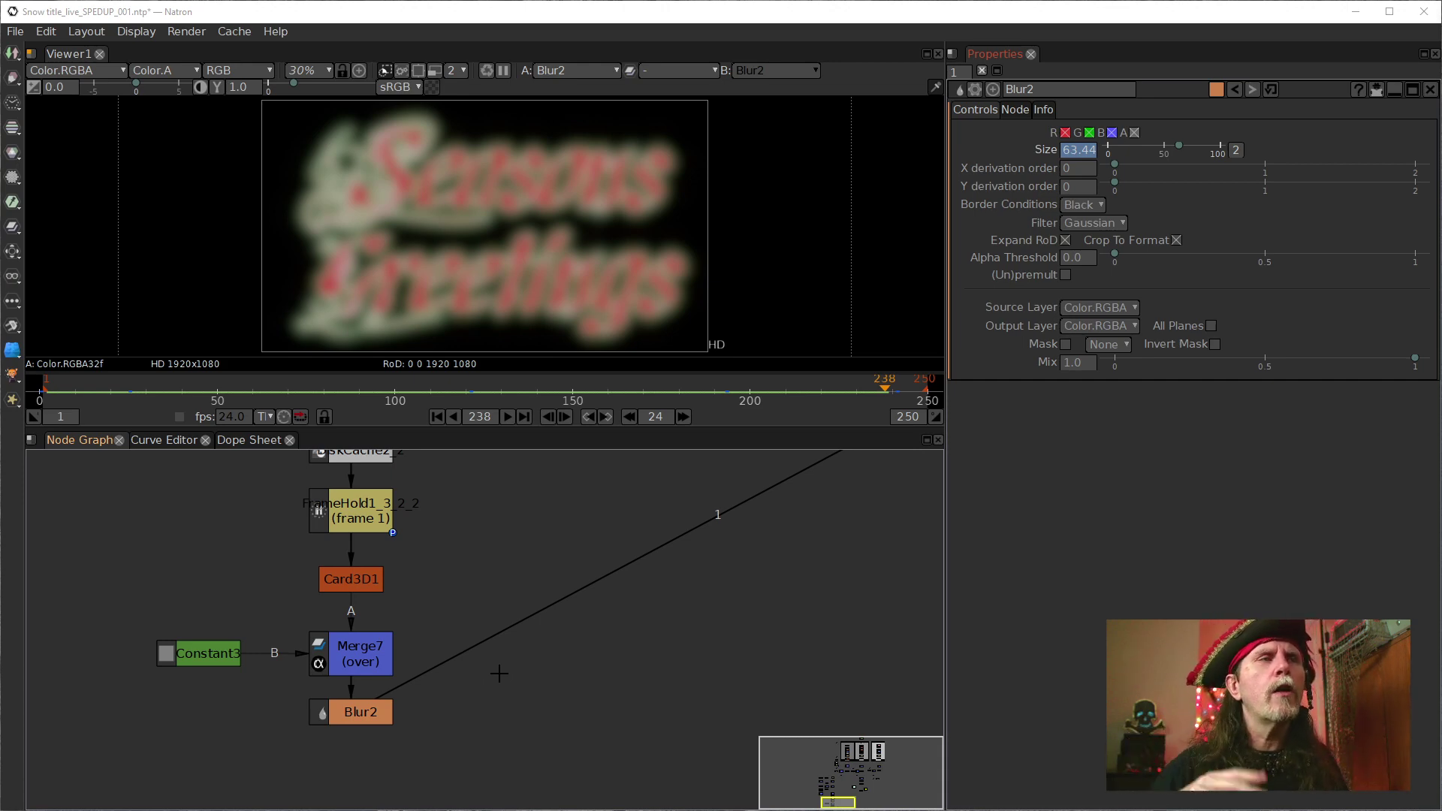
# Add a Merge node after Blur2 and detach its B input from the blur
pyautogui.moveTo(534, 743); pyautogui.dragTo(489, 592)
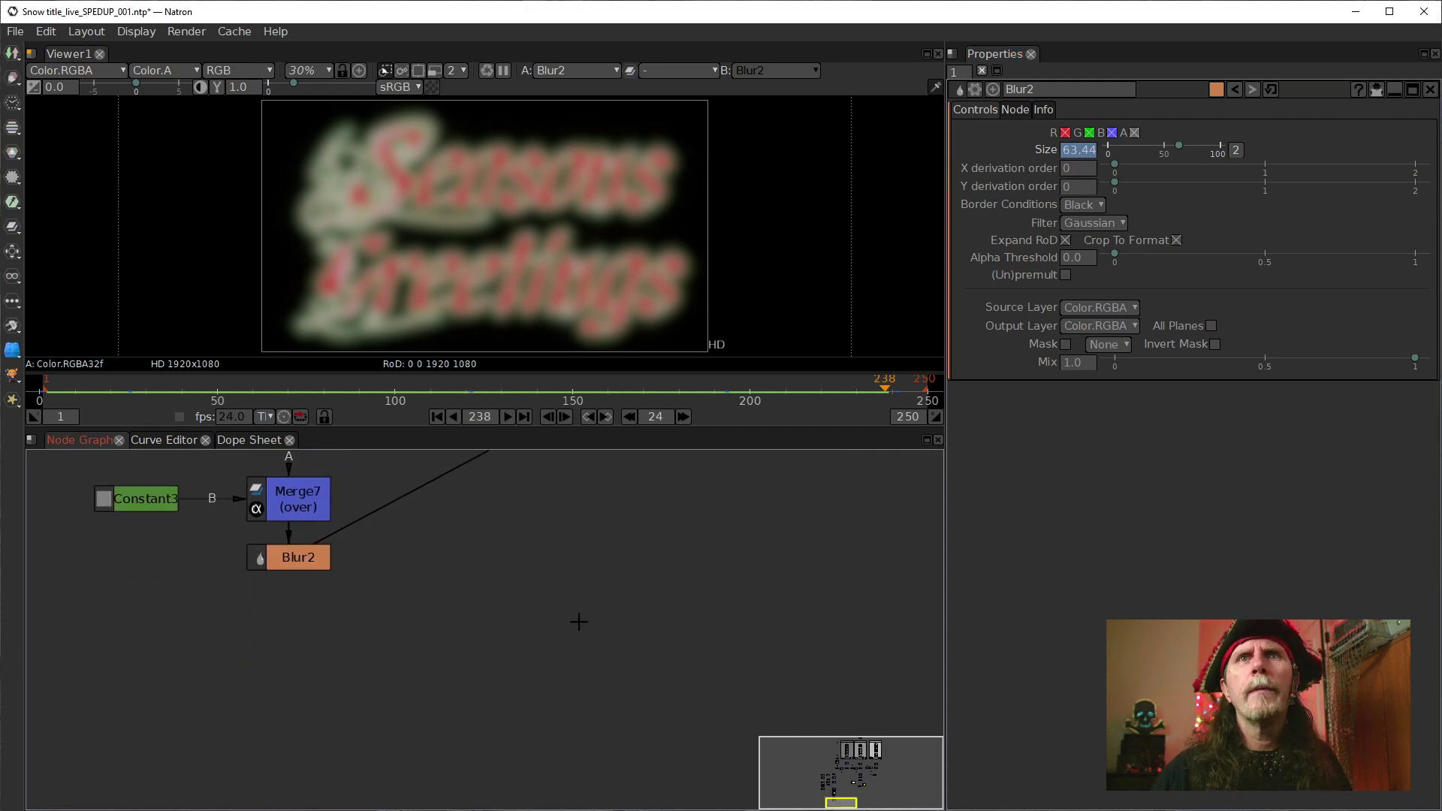
pyautogui.click(301, 567)
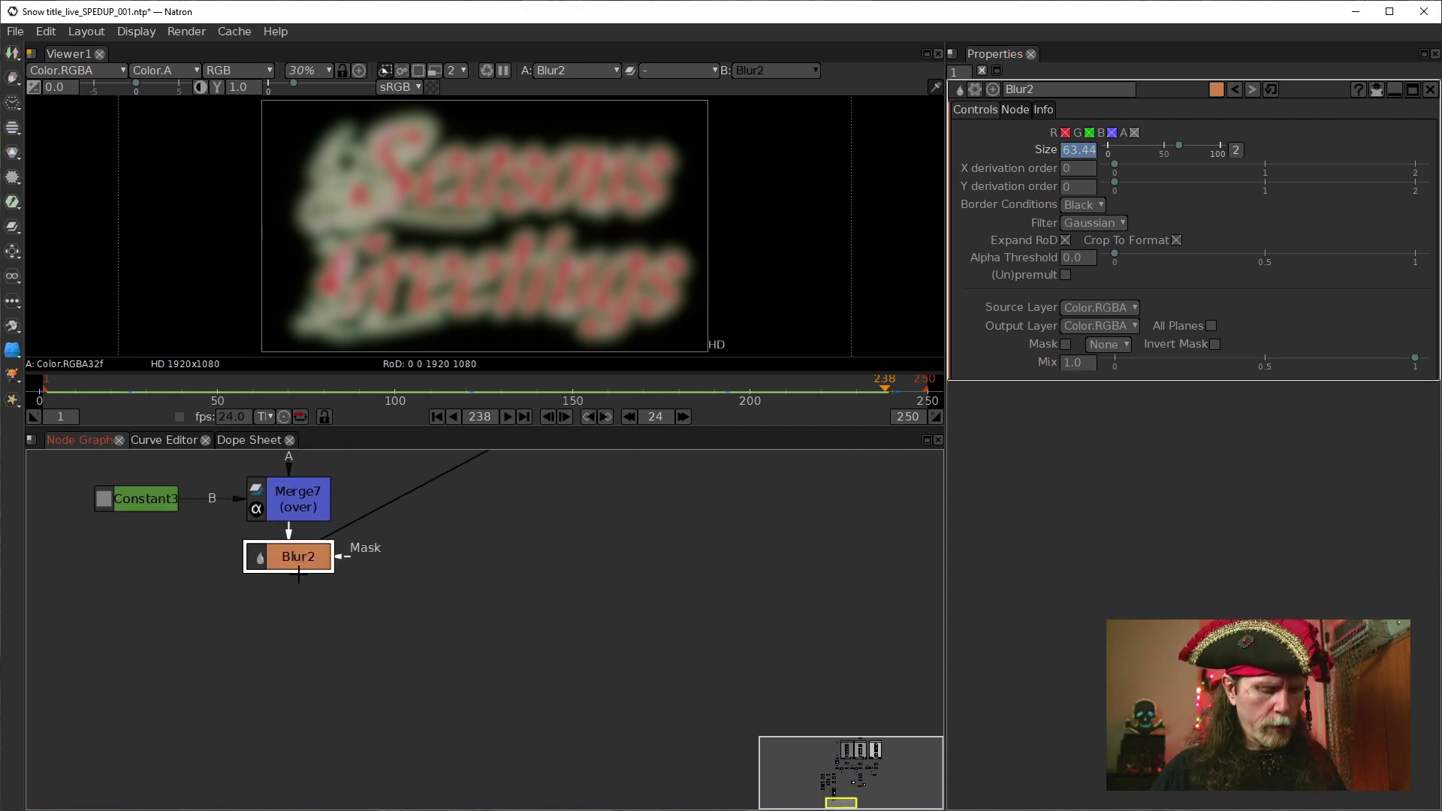
pyautogui.press('m')
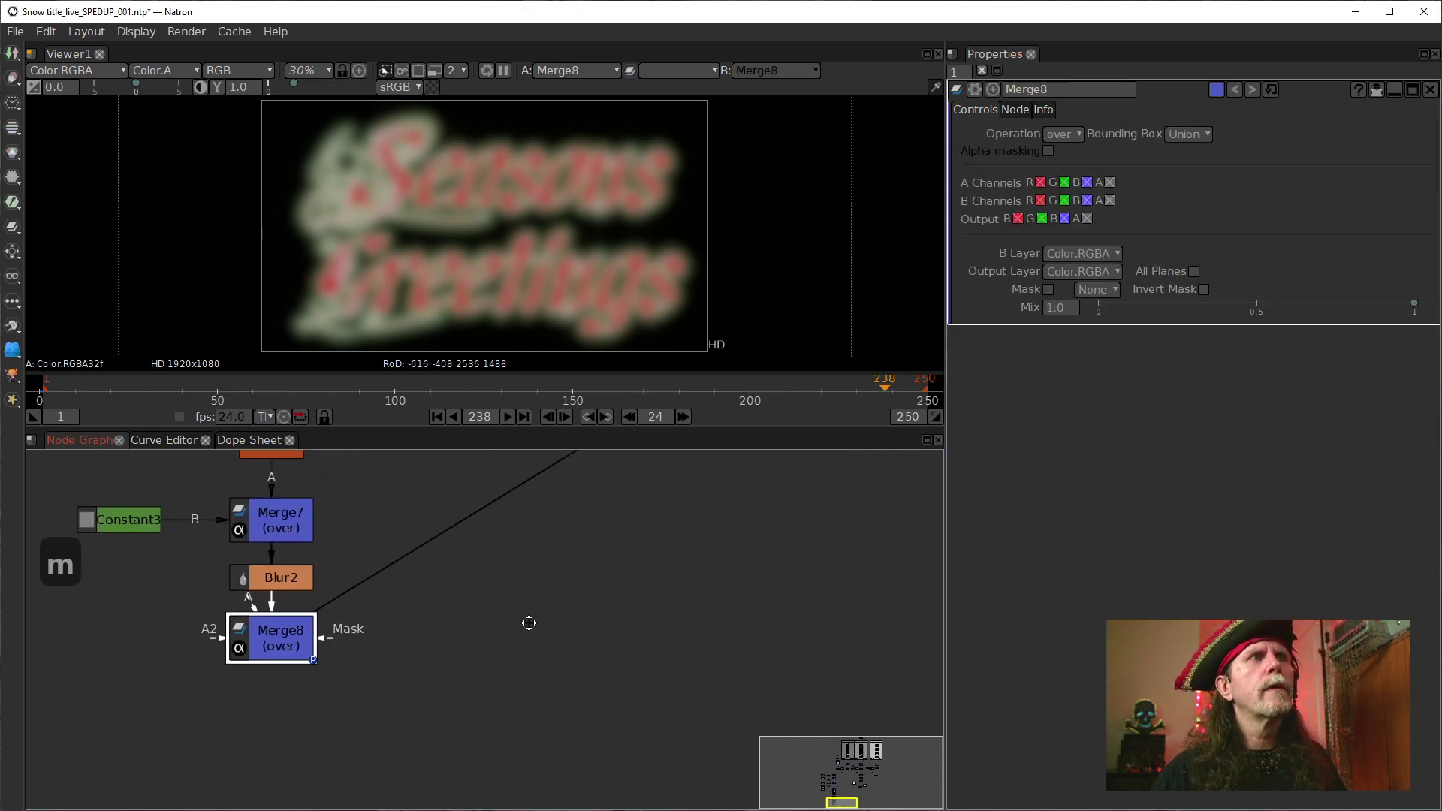
pyautogui.moveTo(541, 606); pyautogui.dragTo(468, 684)
pyautogui.moveTo(225, 663); pyautogui.dragTo(543, 653)
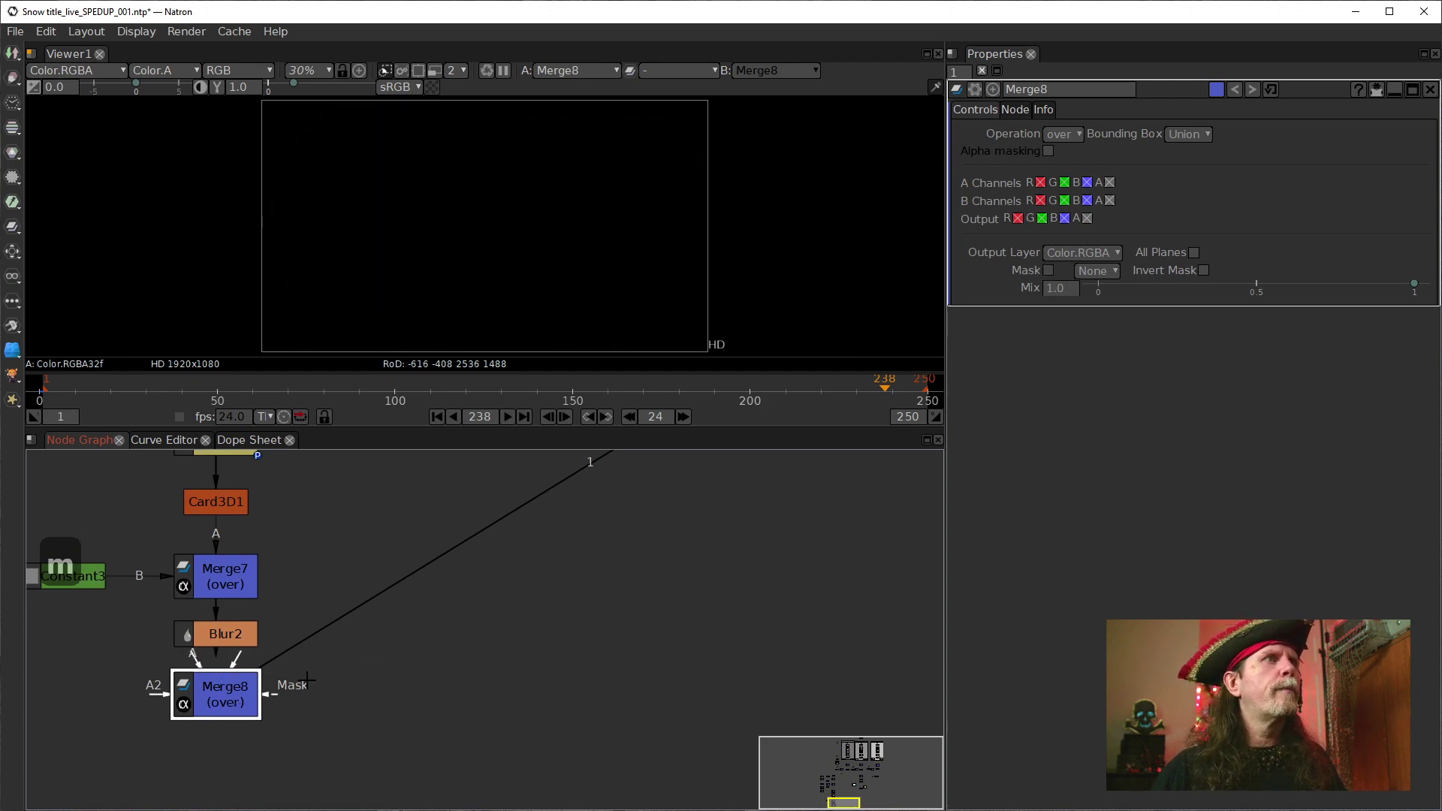
# Move the Read1 snow image node down the node graph, to a spot beside Blur2 and Merge8
pyautogui.scroll(-3, 338, 680)
pyautogui.moveTo(354, 682); pyautogui.dragTo(300, 776)
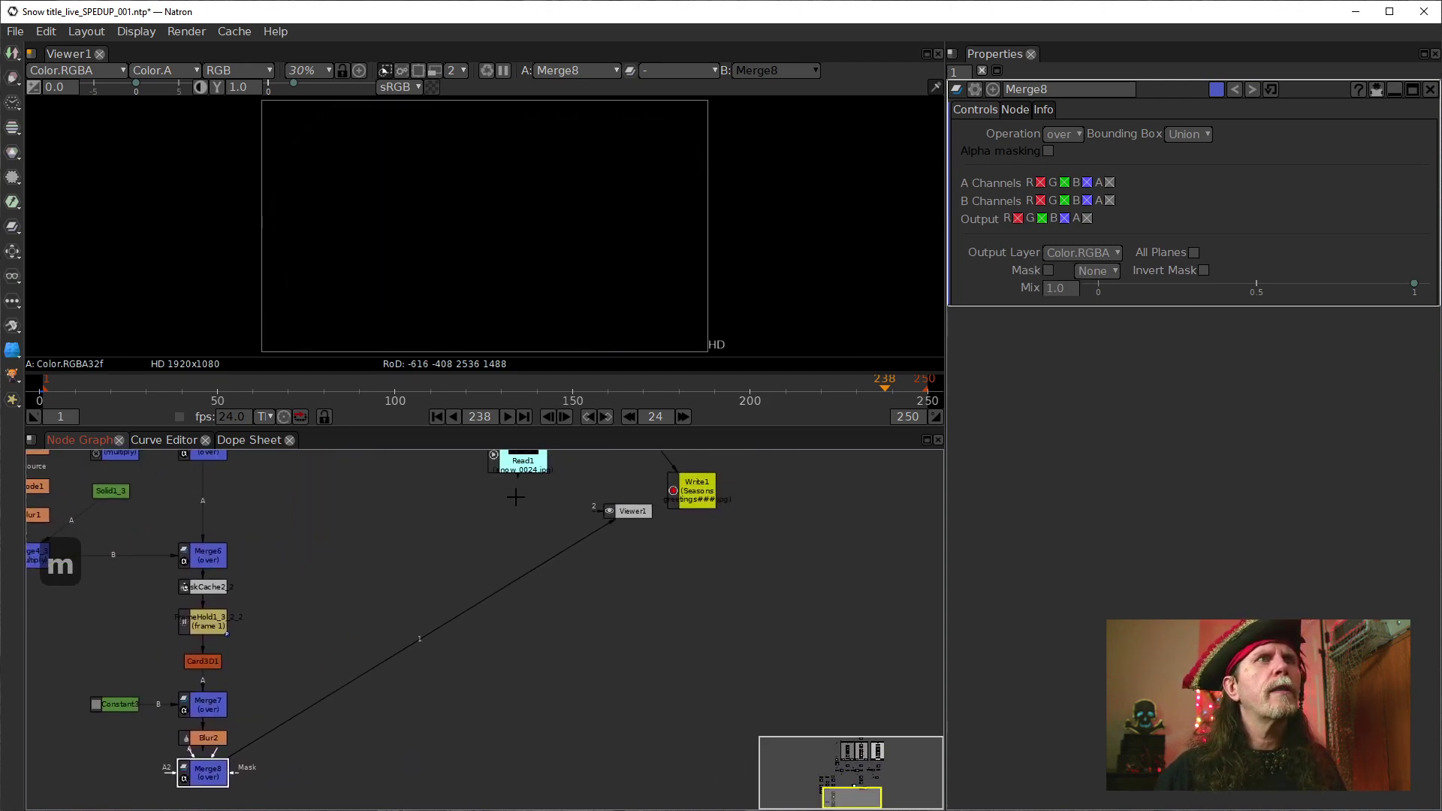
pyautogui.moveTo(514, 464); pyautogui.dragTo(374, 795)
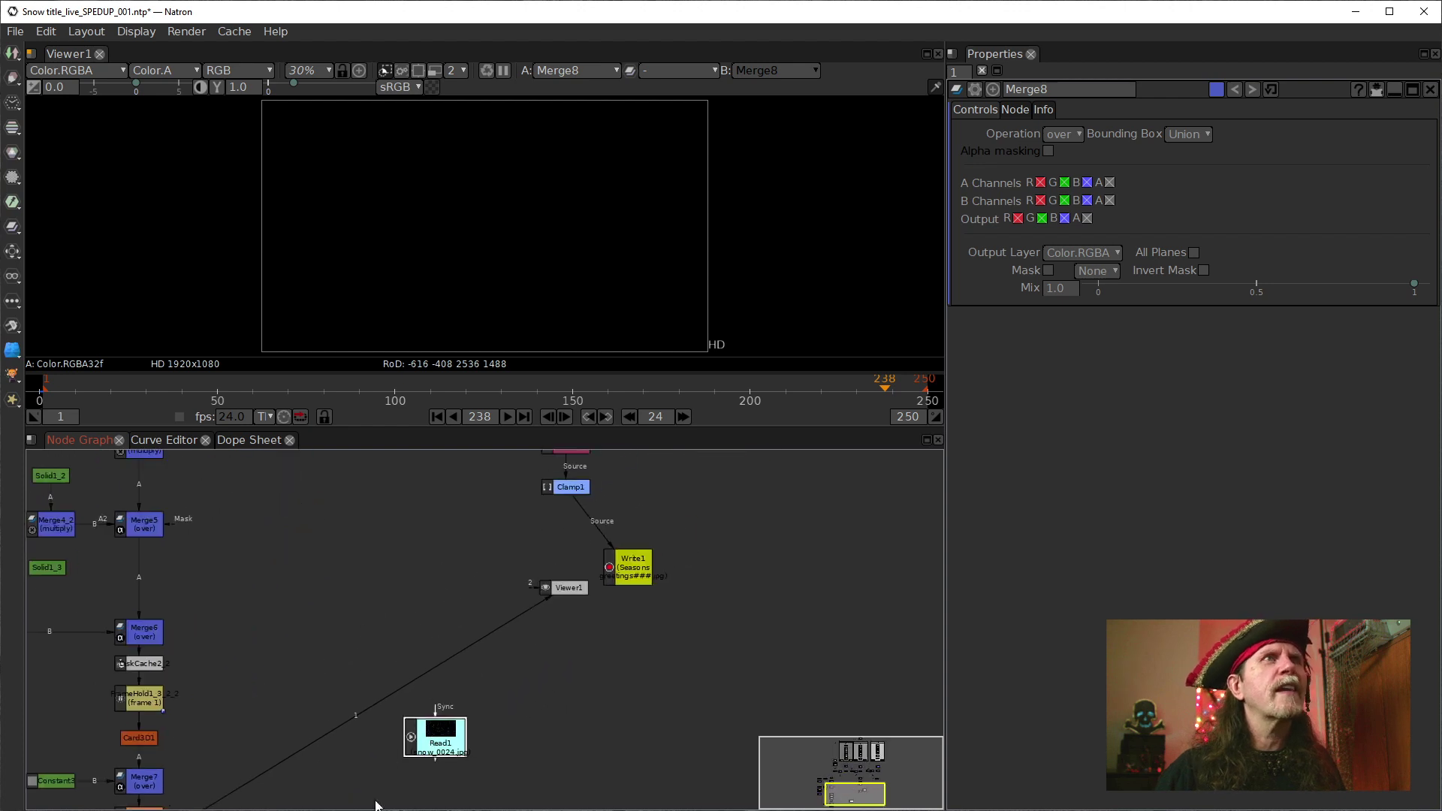
pyautogui.moveTo(410, 740); pyautogui.dragTo(505, 620)
pyautogui.scroll(5, 409, 708)
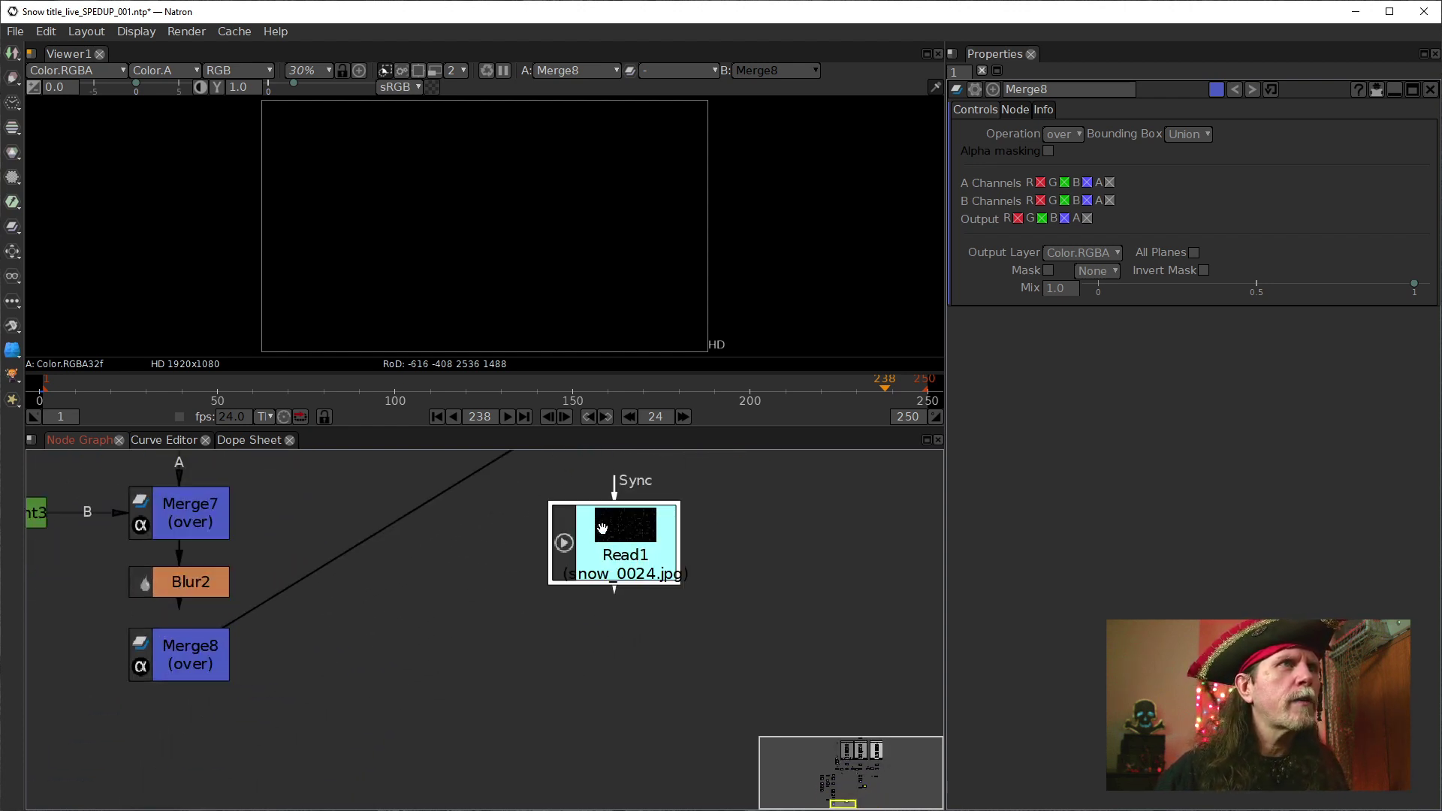
pyautogui.moveTo(596, 533); pyautogui.dragTo(607, 597)
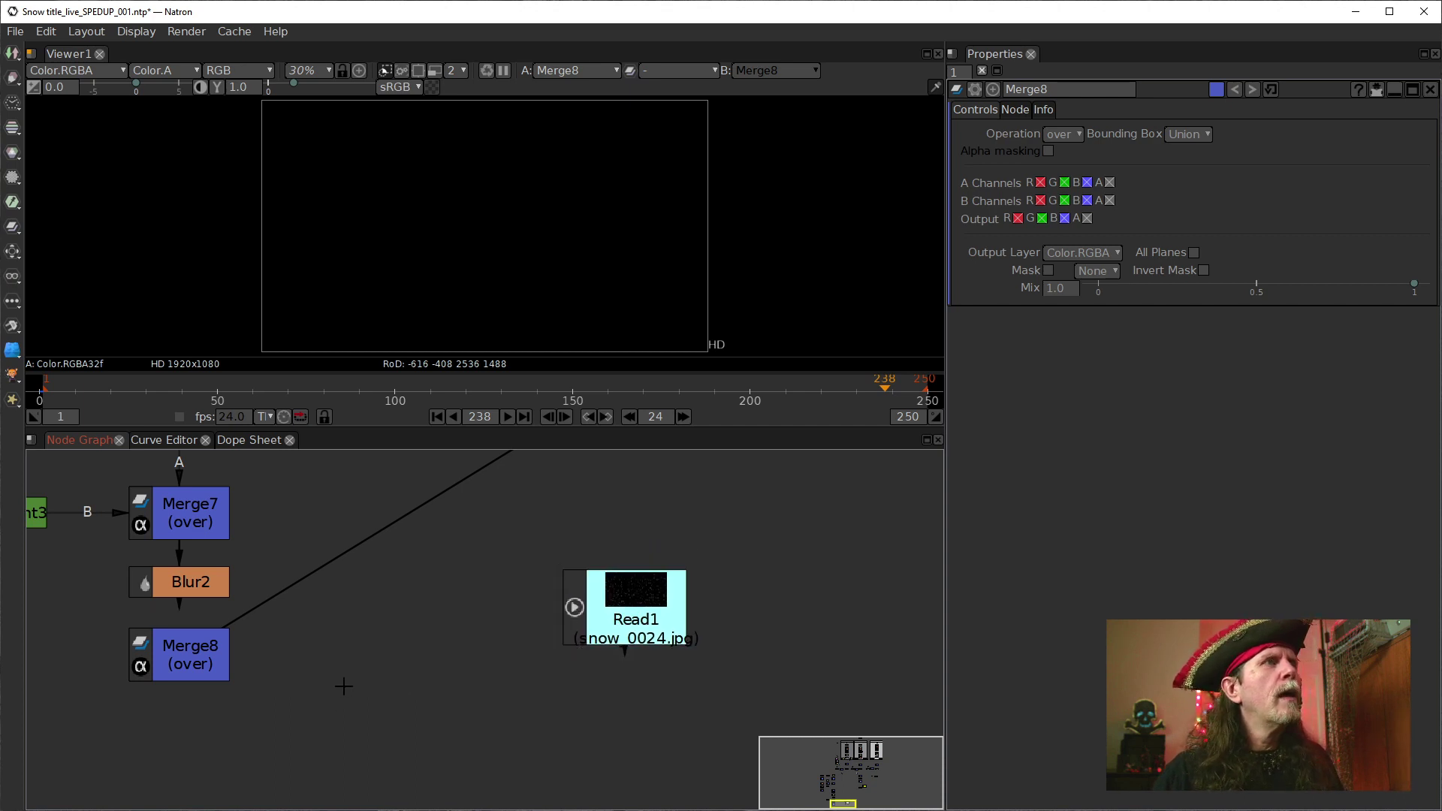
# Connect Merge8's B input to the Read1 snow images and its A input to Blur2
pyautogui.click(168, 661)
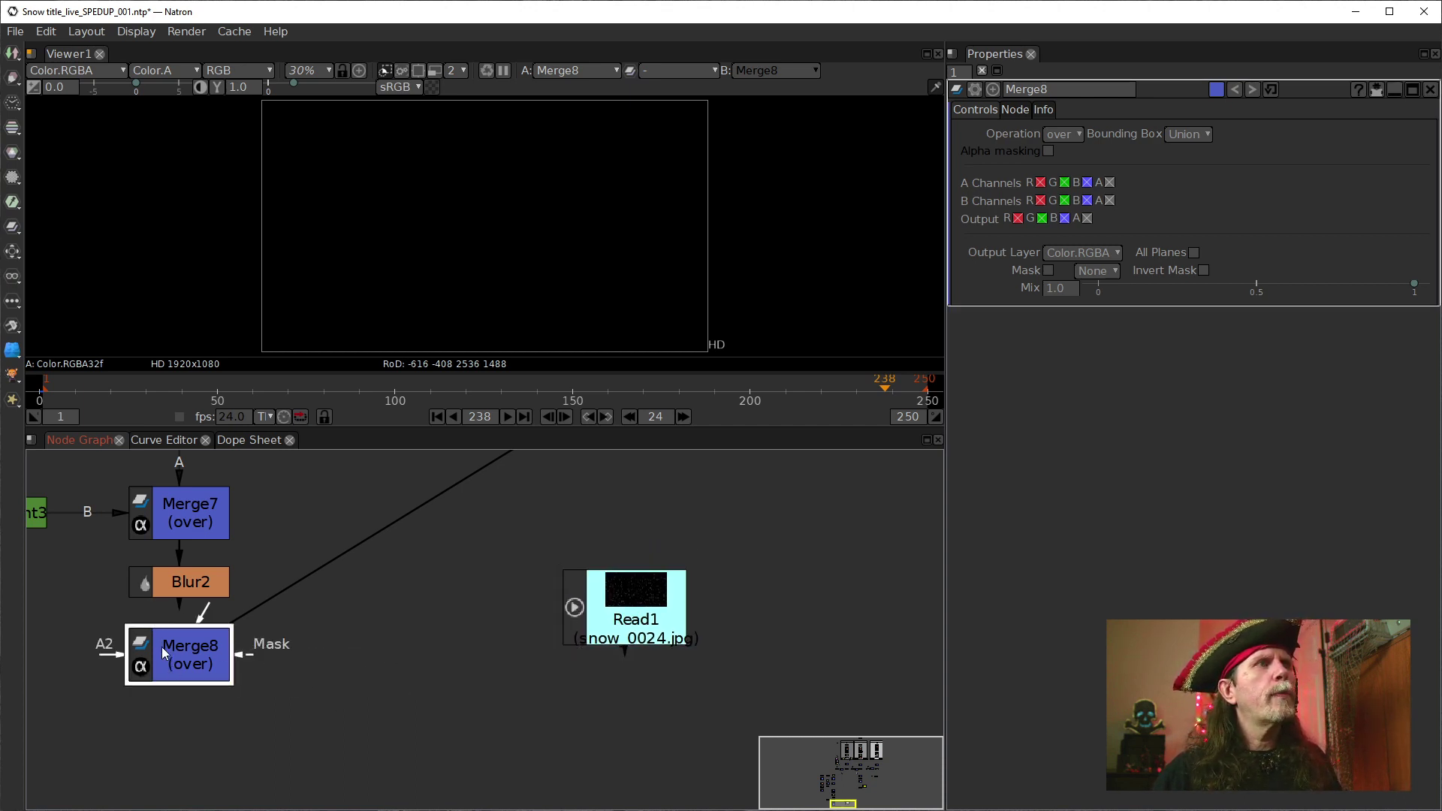
pyautogui.moveTo(244, 654); pyautogui.dragTo(582, 600)
pyautogui.moveTo(285, 676); pyautogui.dragTo(408, 702)
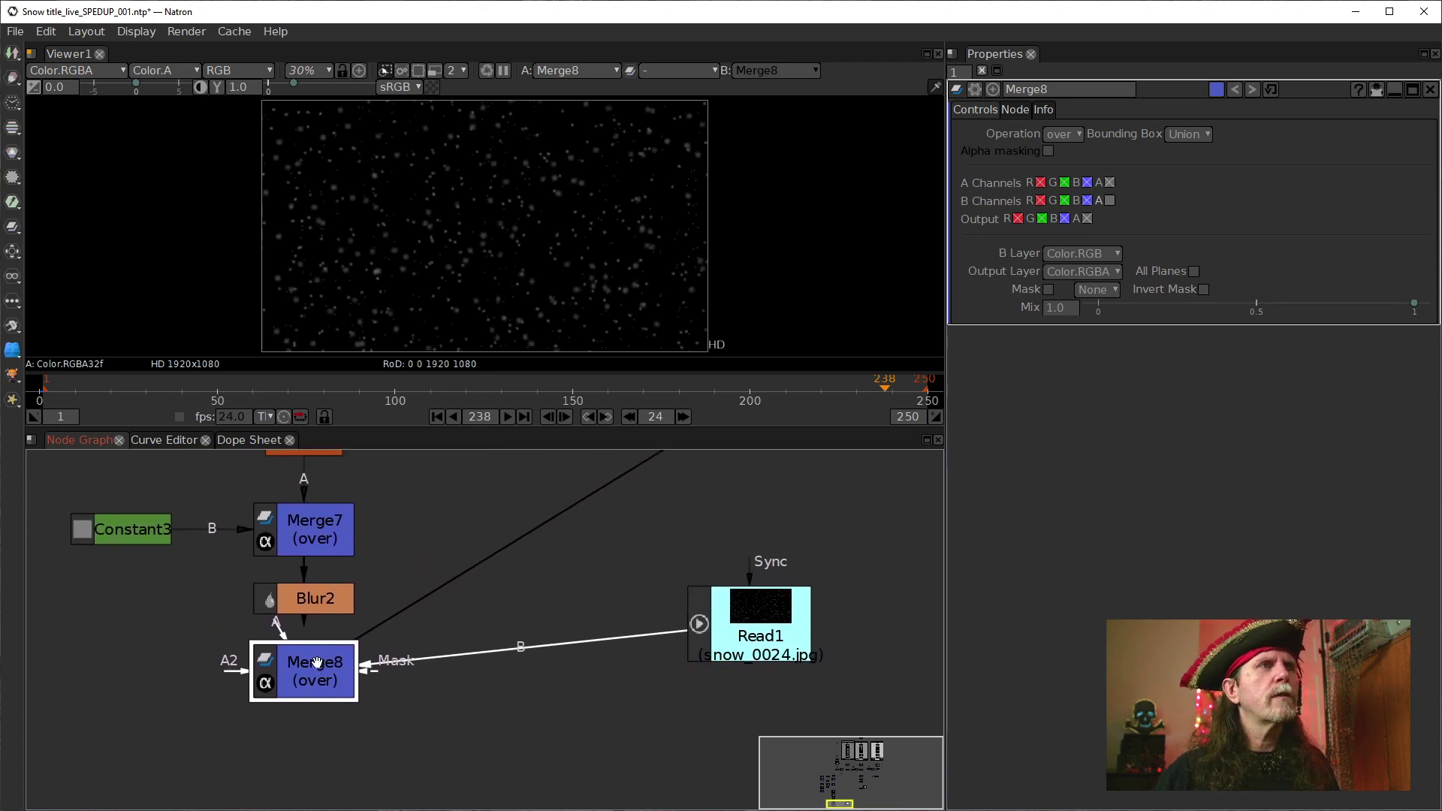
pyautogui.moveTo(313, 598); pyautogui.dragTo(314, 599)
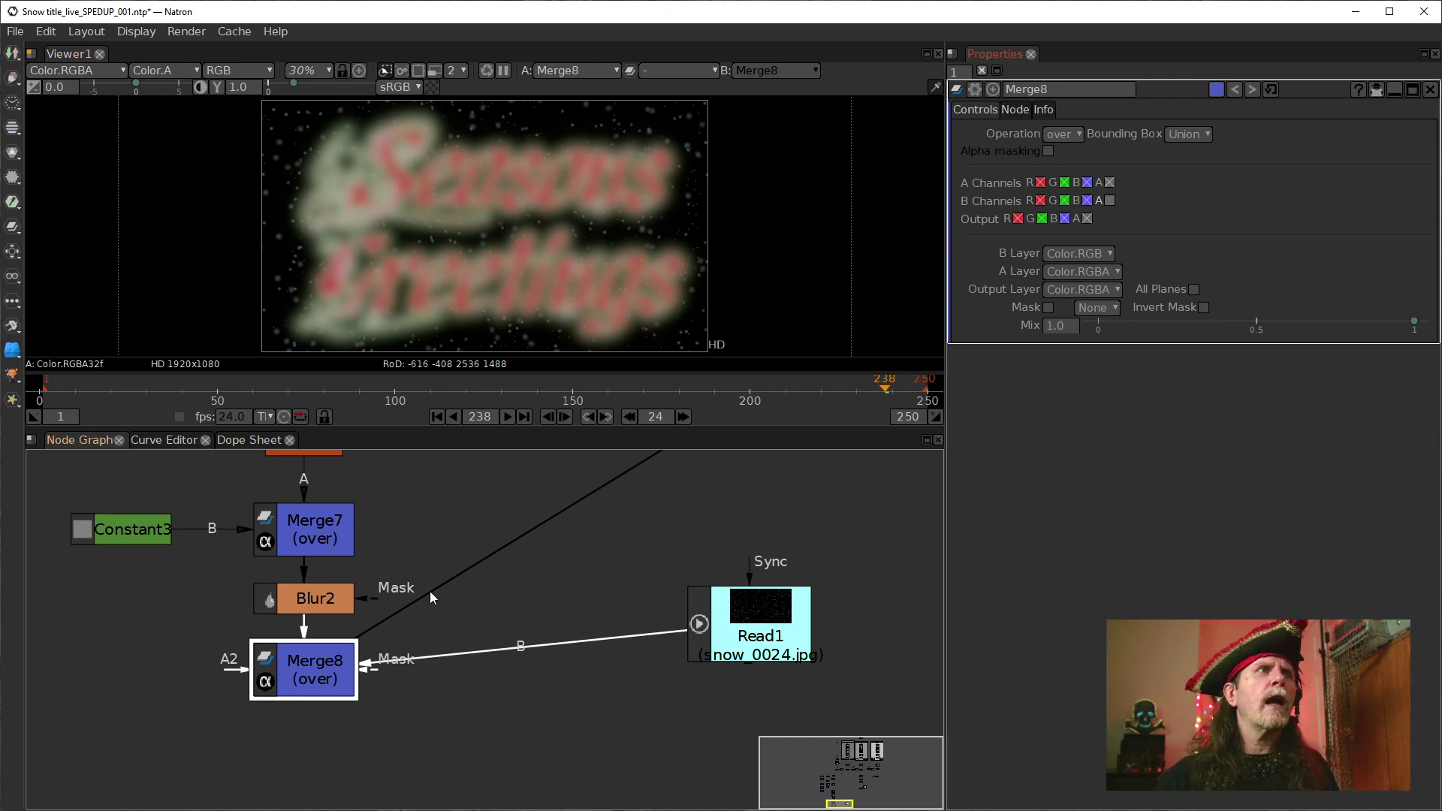
# Raise the limit of open property panels to 2 and open the settings of Blur2 and Merge8 together
pyautogui.click(308, 599)
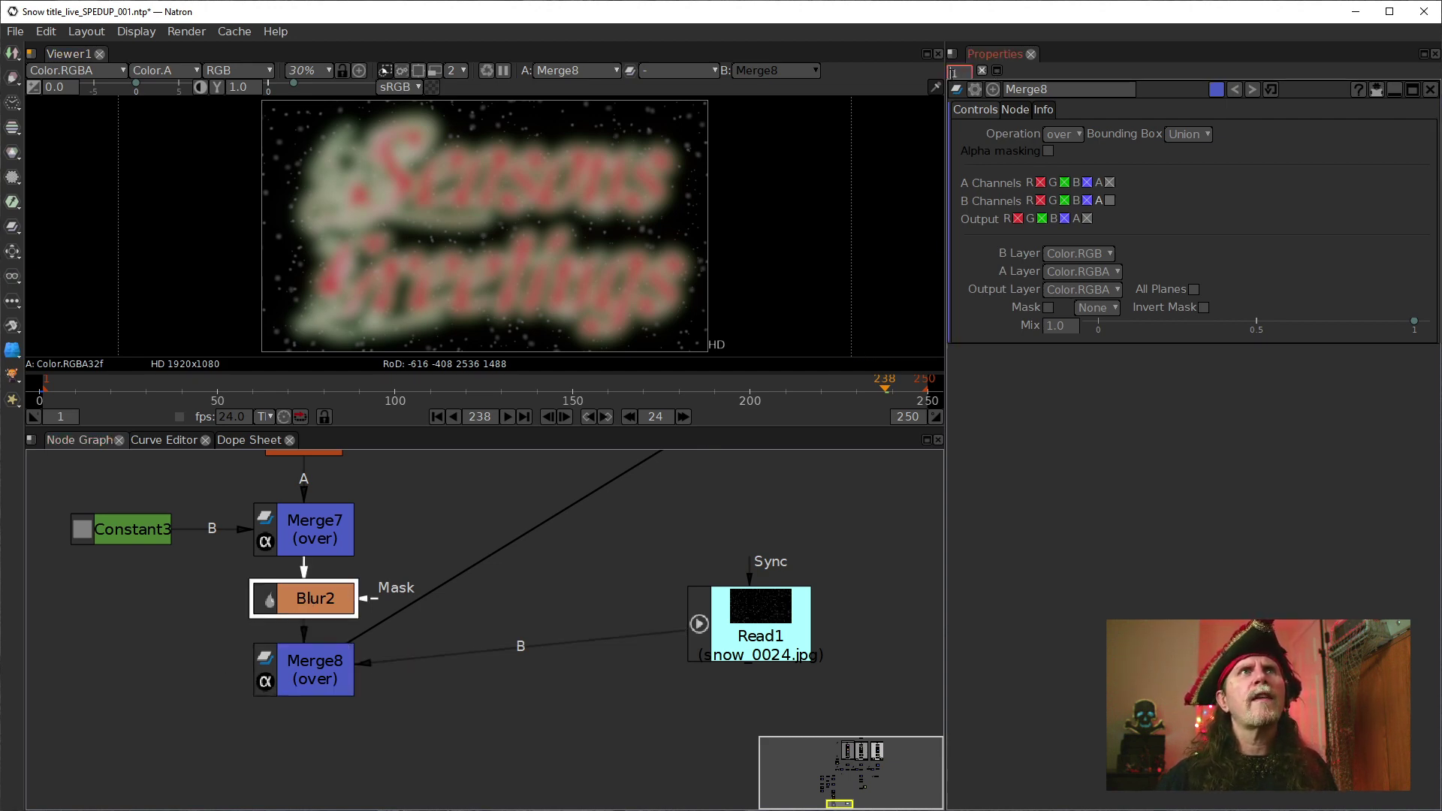
pyautogui.scroll(1, 953, 73)
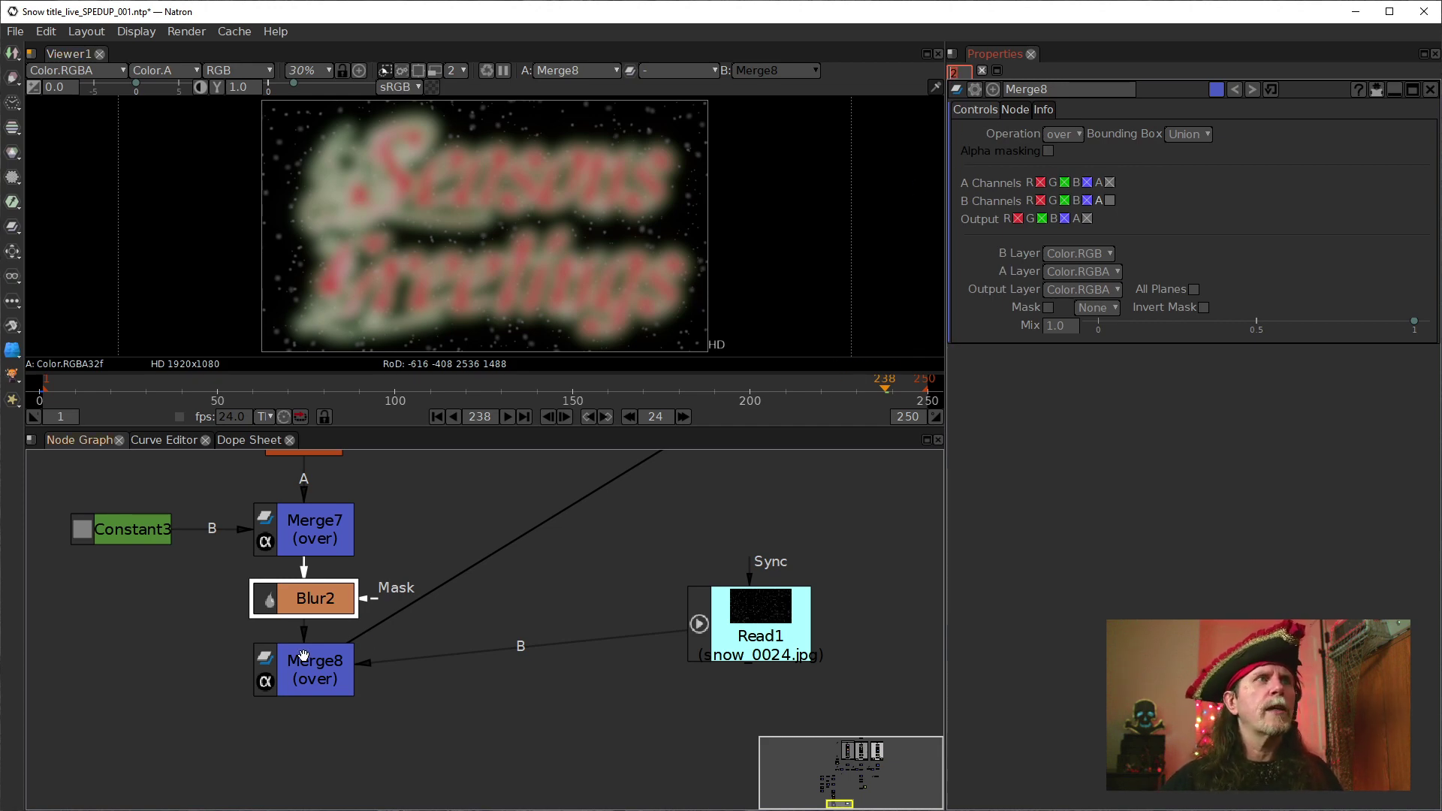
pyautogui.doubleClick(301, 597)
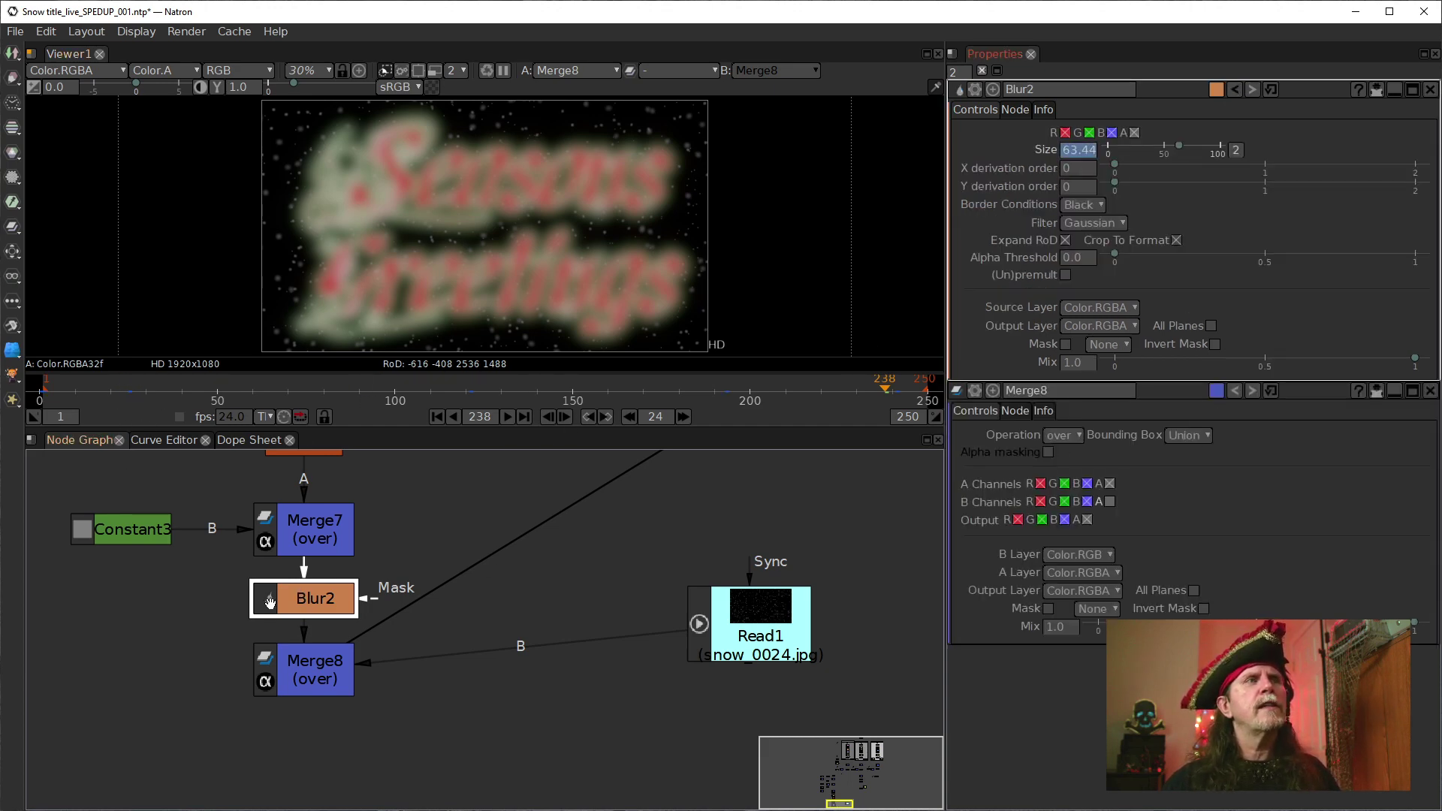
pyautogui.click(304, 670)
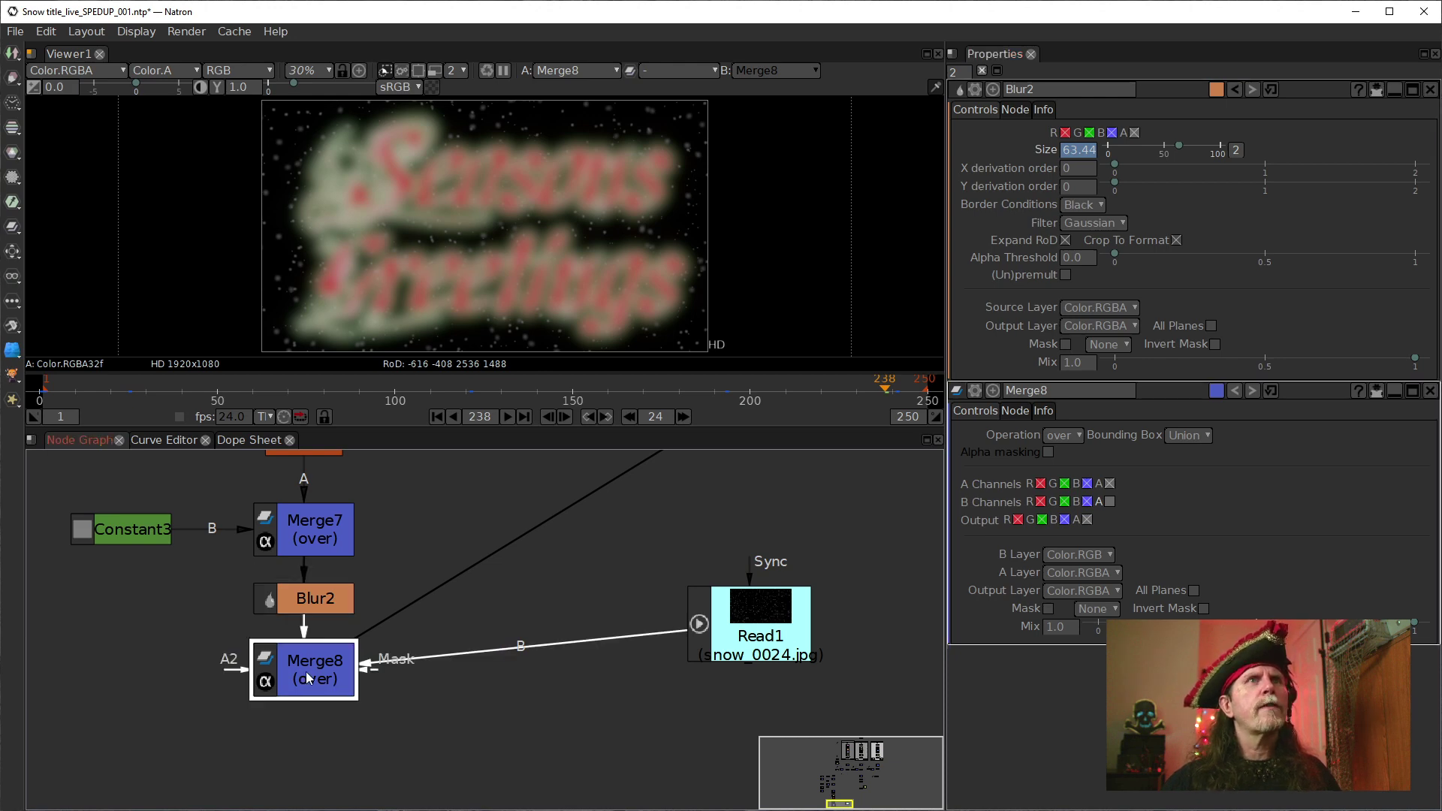
pyautogui.doubleClick(305, 671)
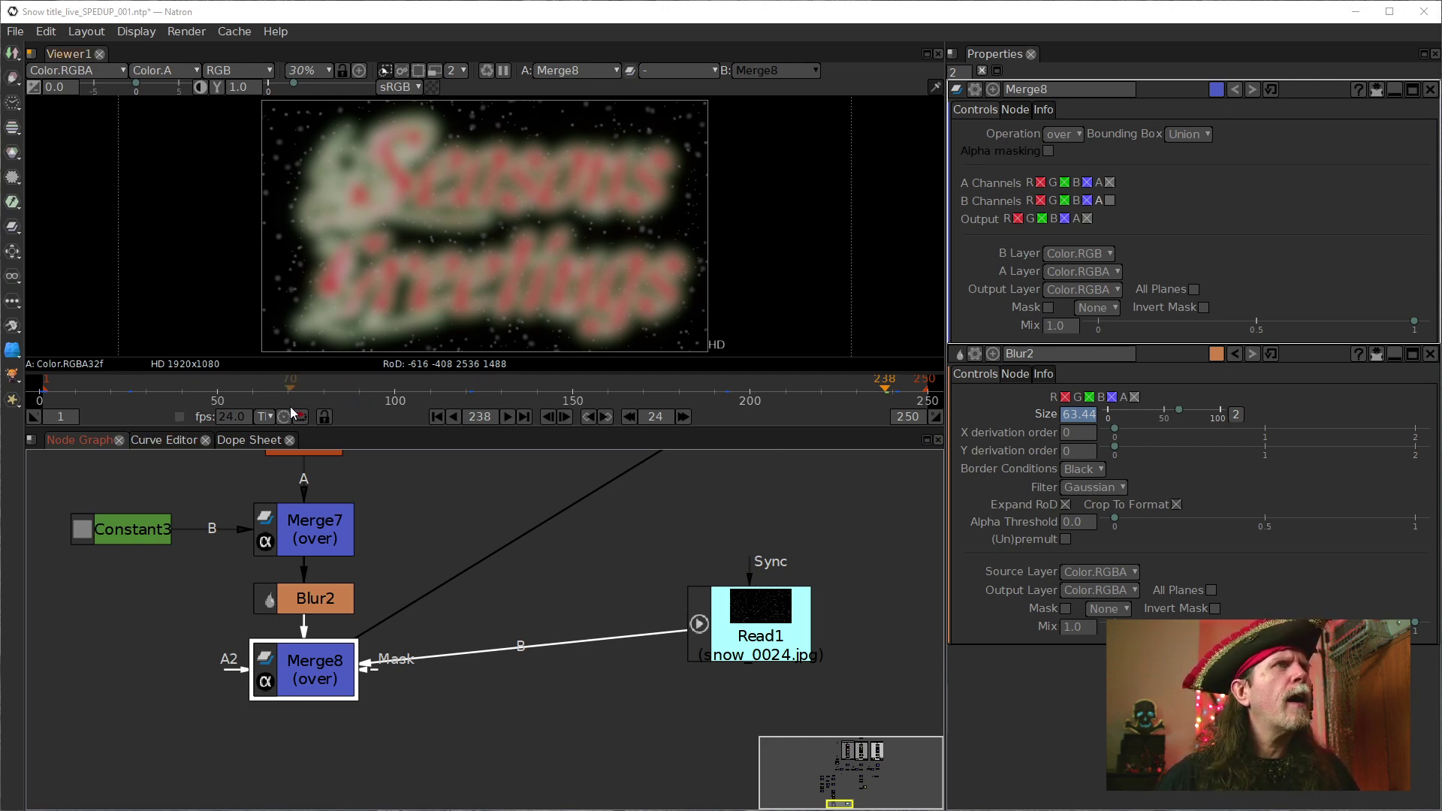
# Go to the blur keyframe at frame 25, set a keyframe on Merge8's Mix and give it the value 0
pyautogui.click(583, 416)
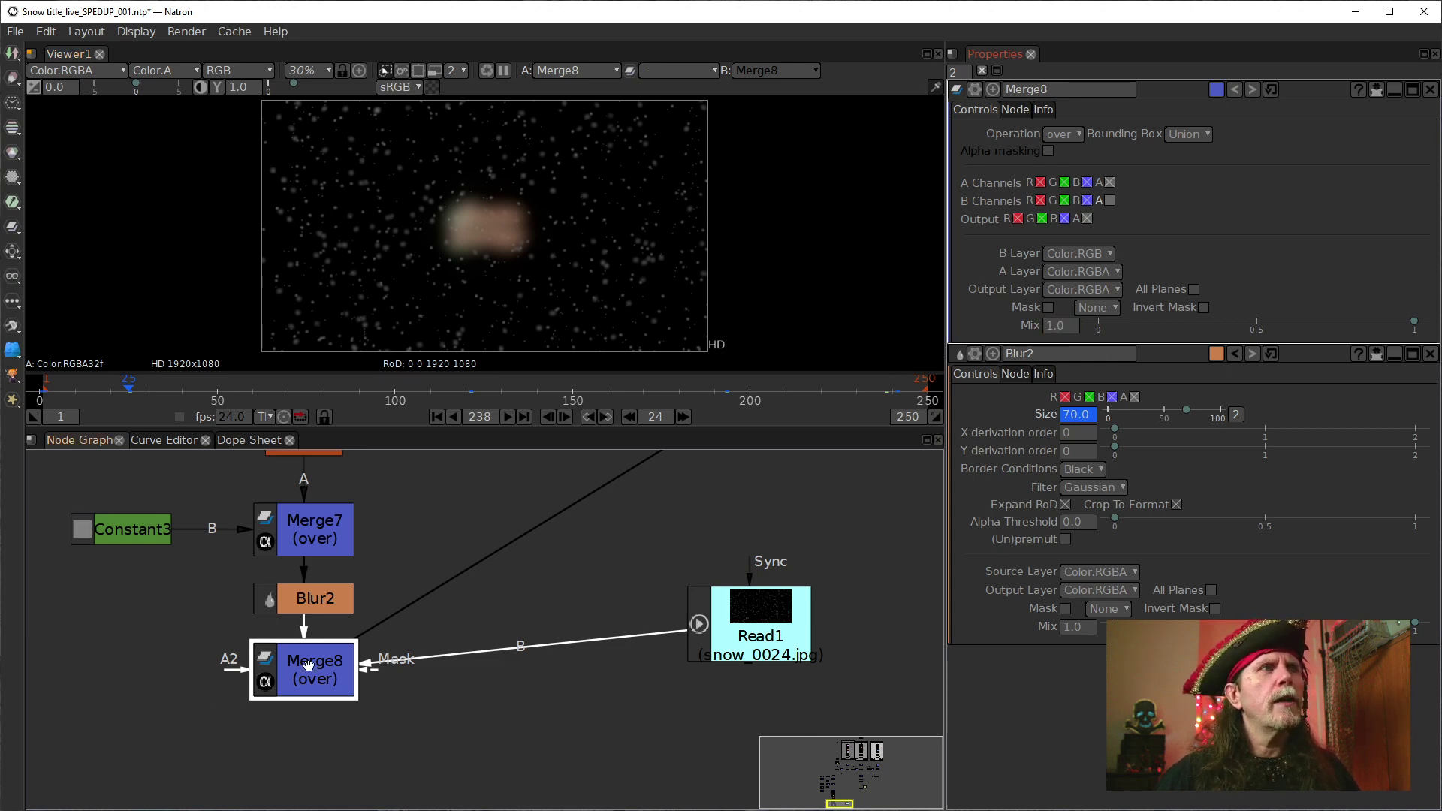
pyautogui.rightClick(1047, 327)
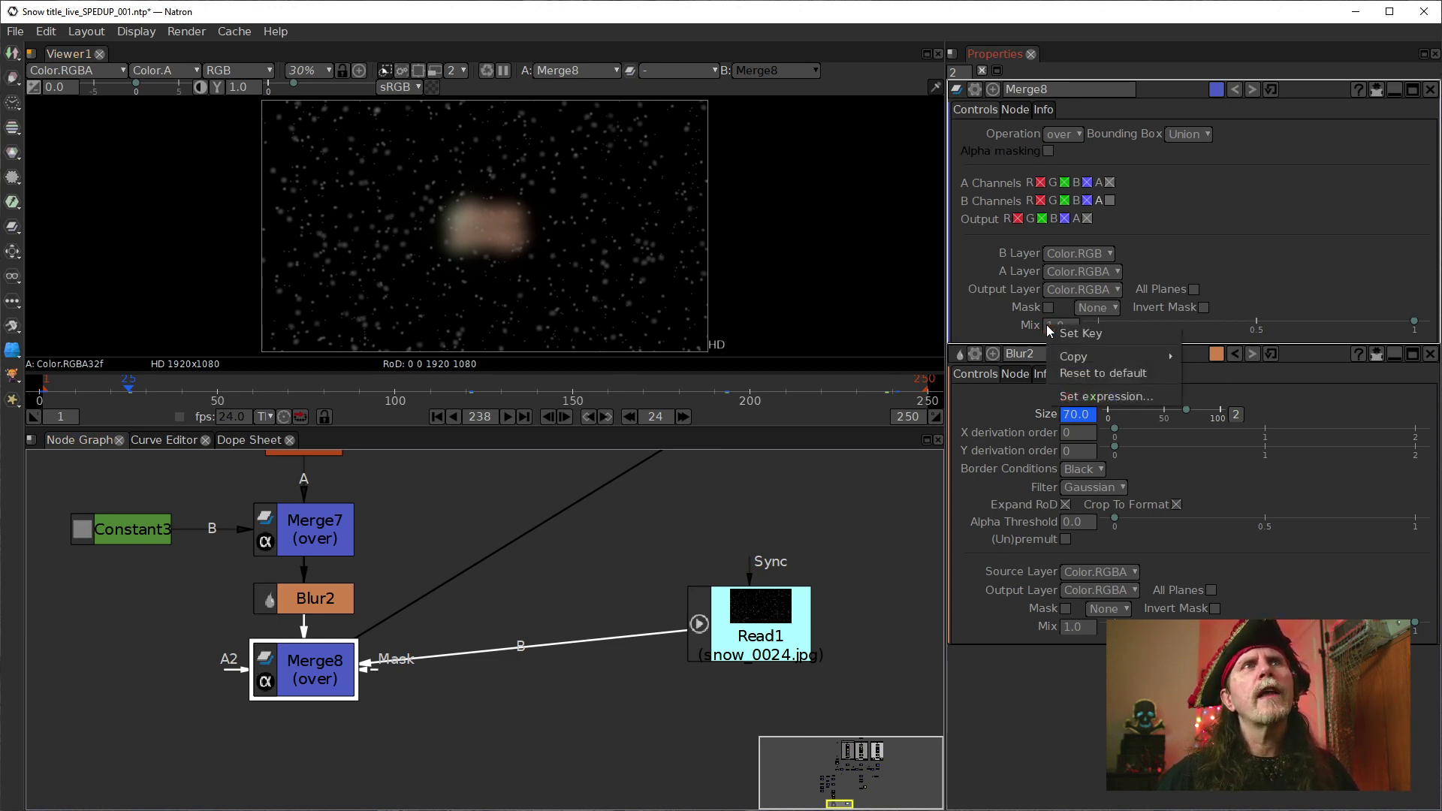
pyautogui.click(1056, 332)
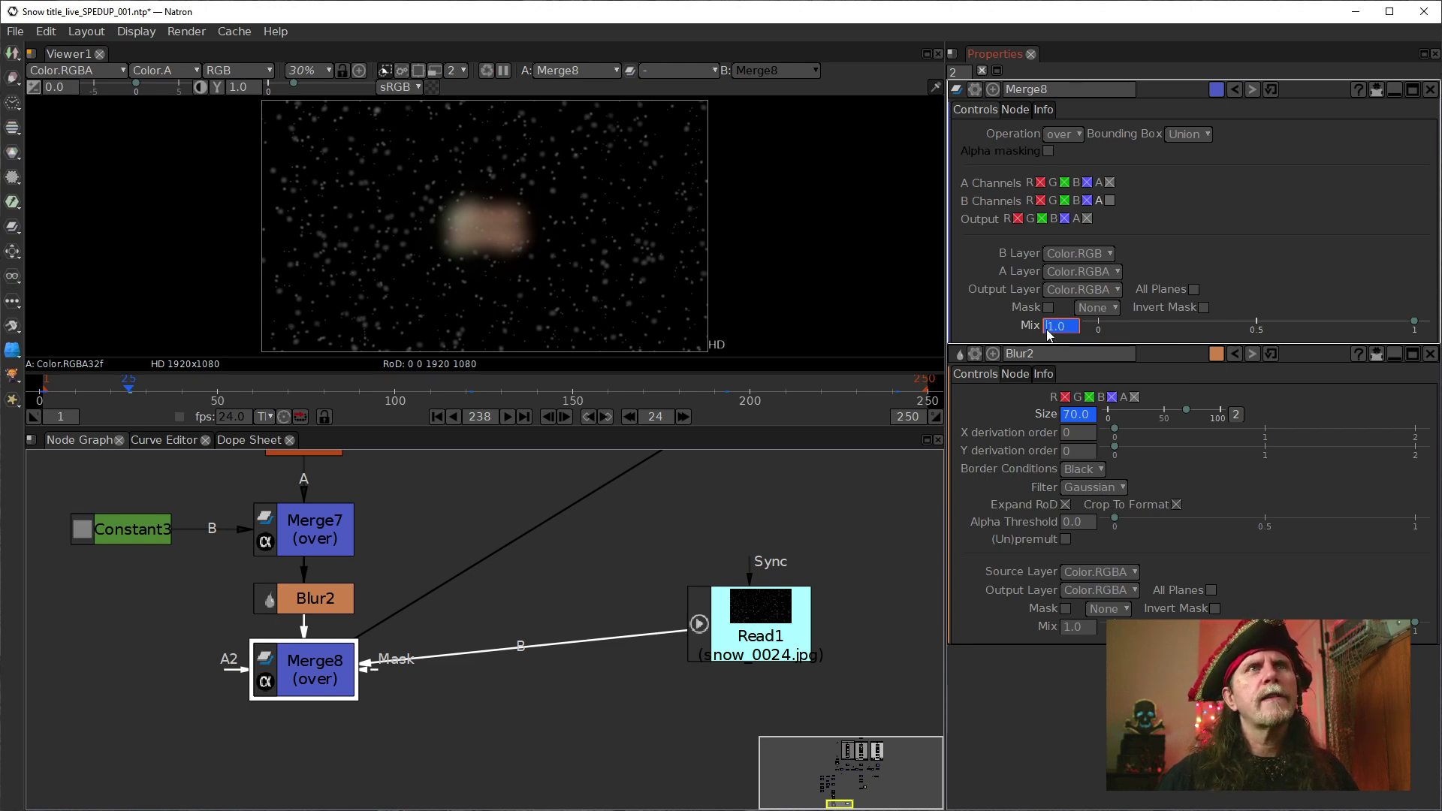
pyautogui.write('0')
pyautogui.press('Return')
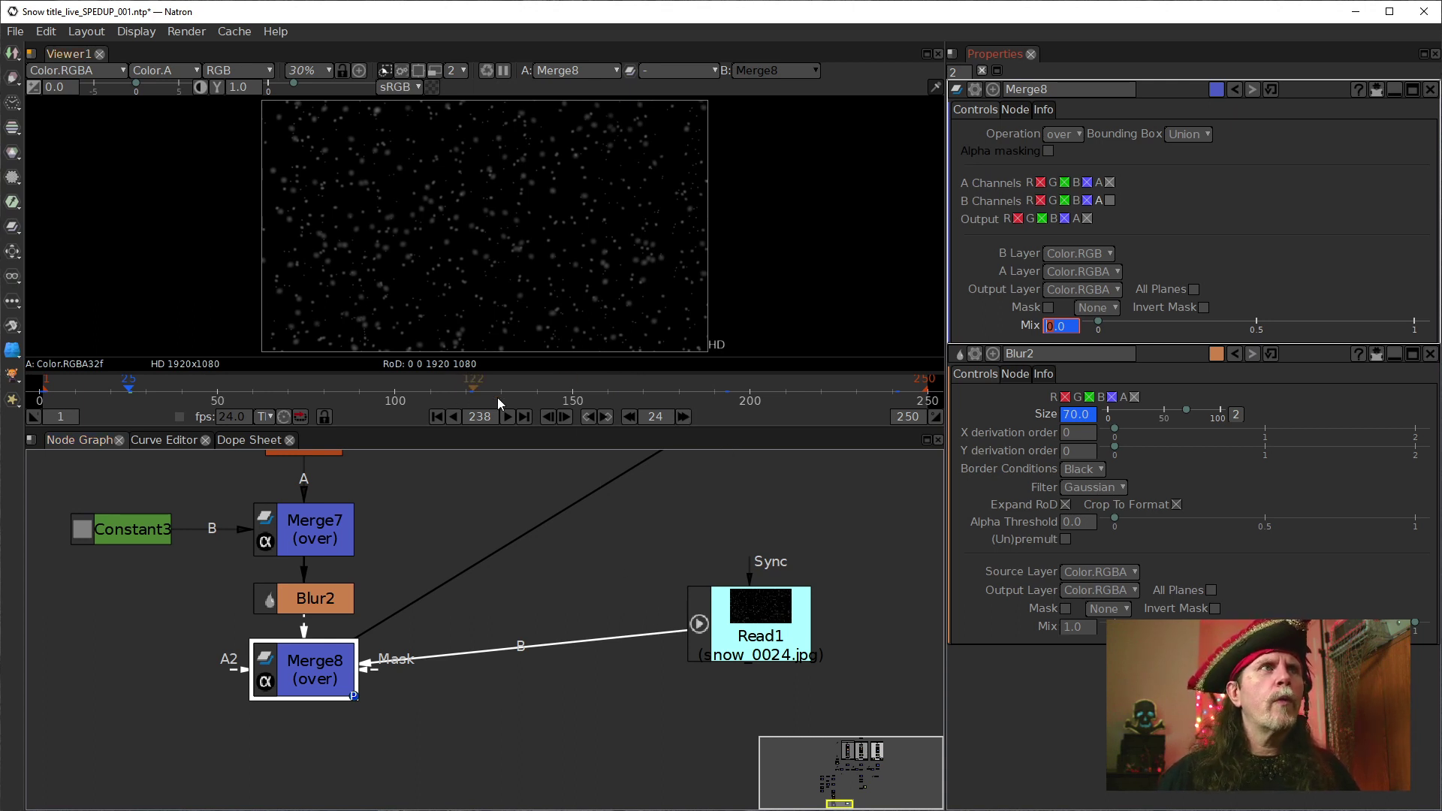
# Go to the blur keyframe at frame 121 and set a keyframe on Merge8's Mix with the value 0
pyautogui.click(606, 417)
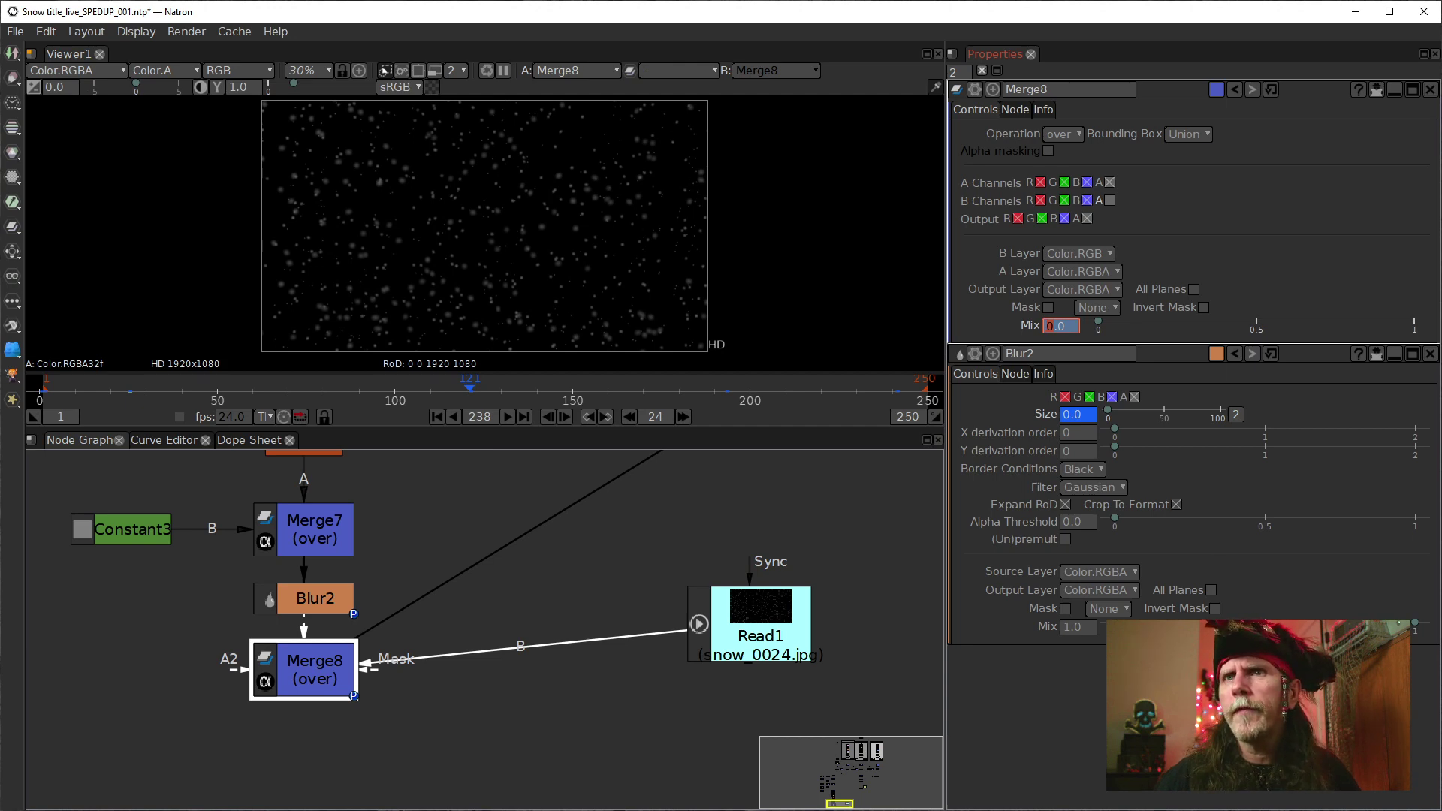
pyautogui.press('Return')
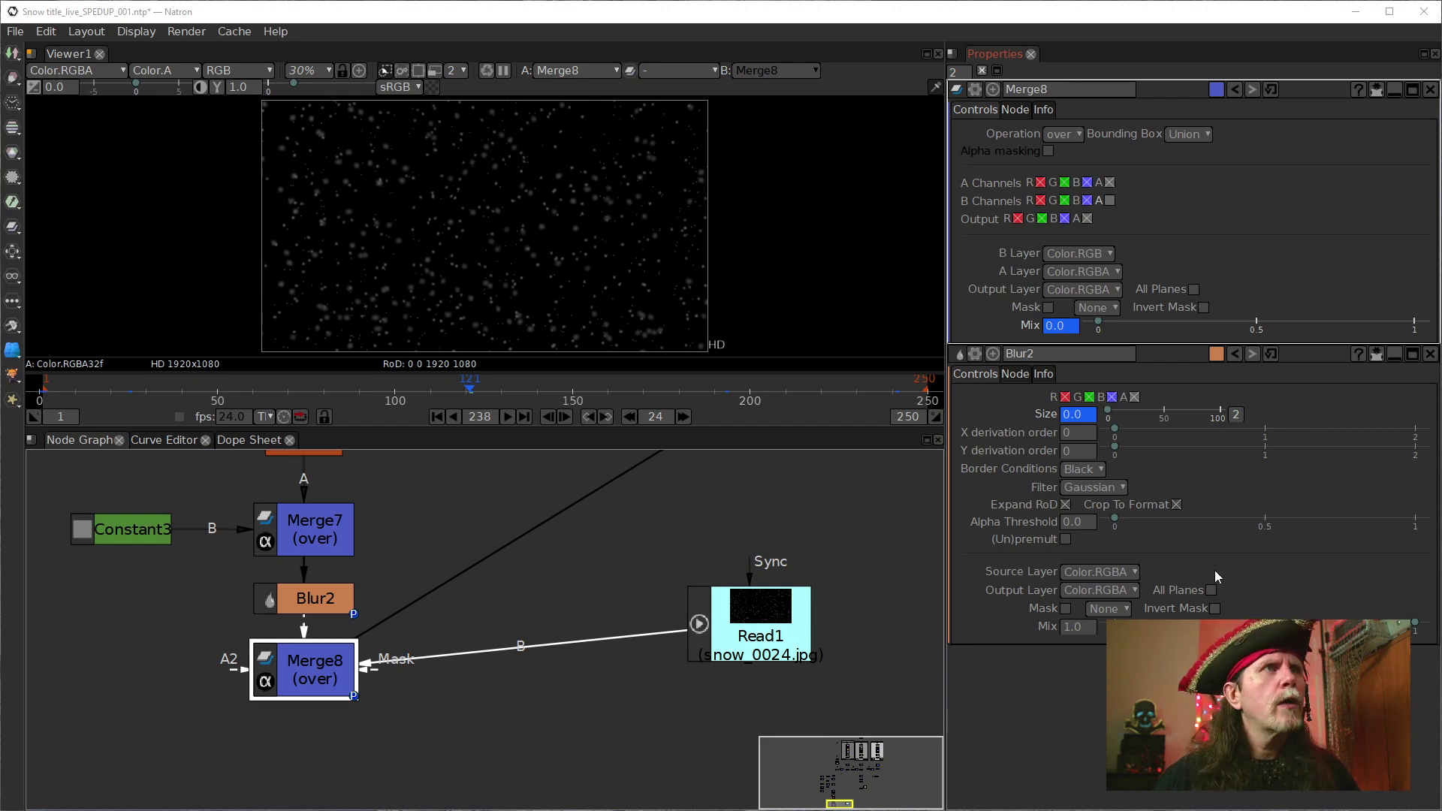
# Return to the keyframe at frame 25, advance in 24-frame increments to frame 97 and set Merge8's Mix to 1
pyautogui.click(587, 417)
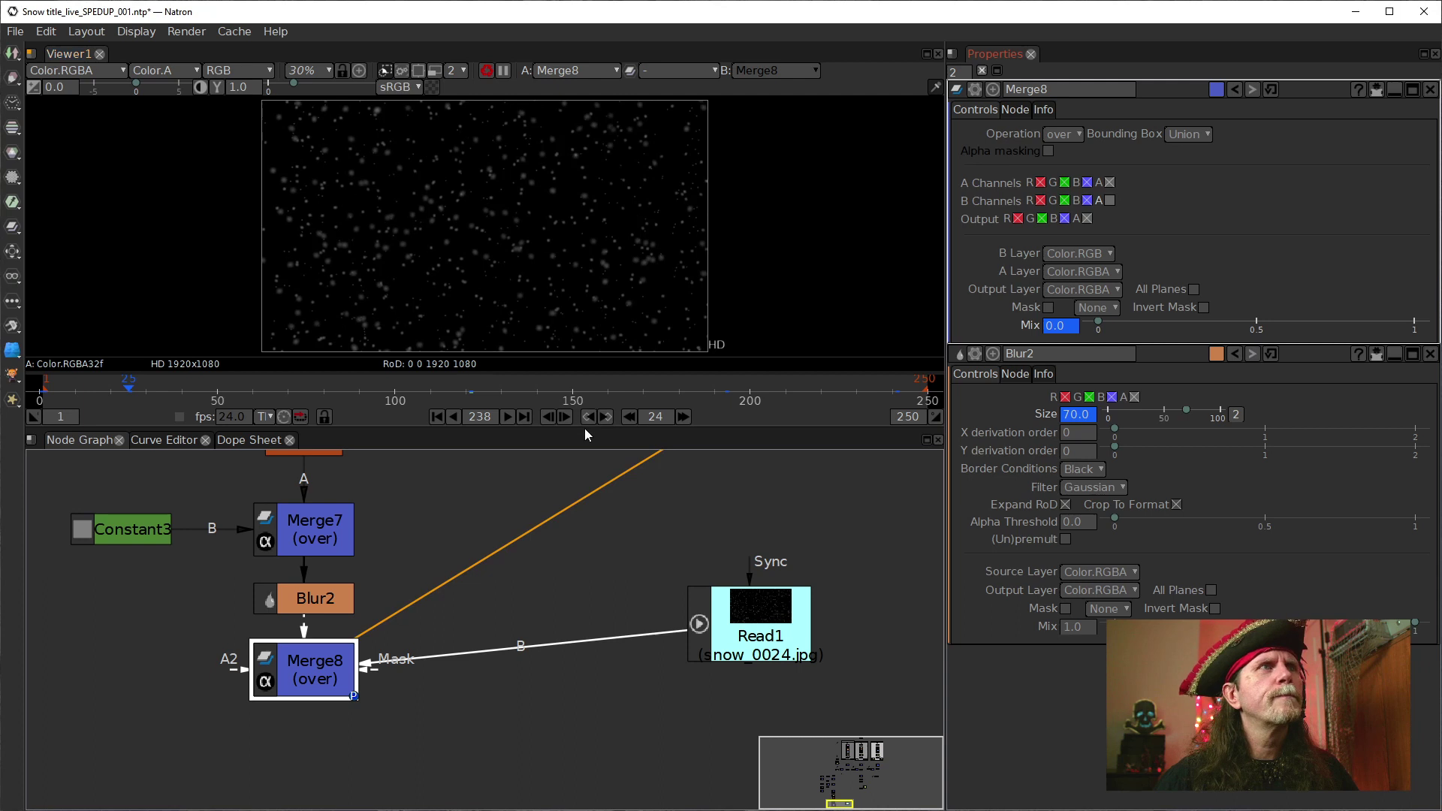
pyautogui.click(684, 418)
pyautogui.click(684, 417)
pyautogui.click(683, 418)
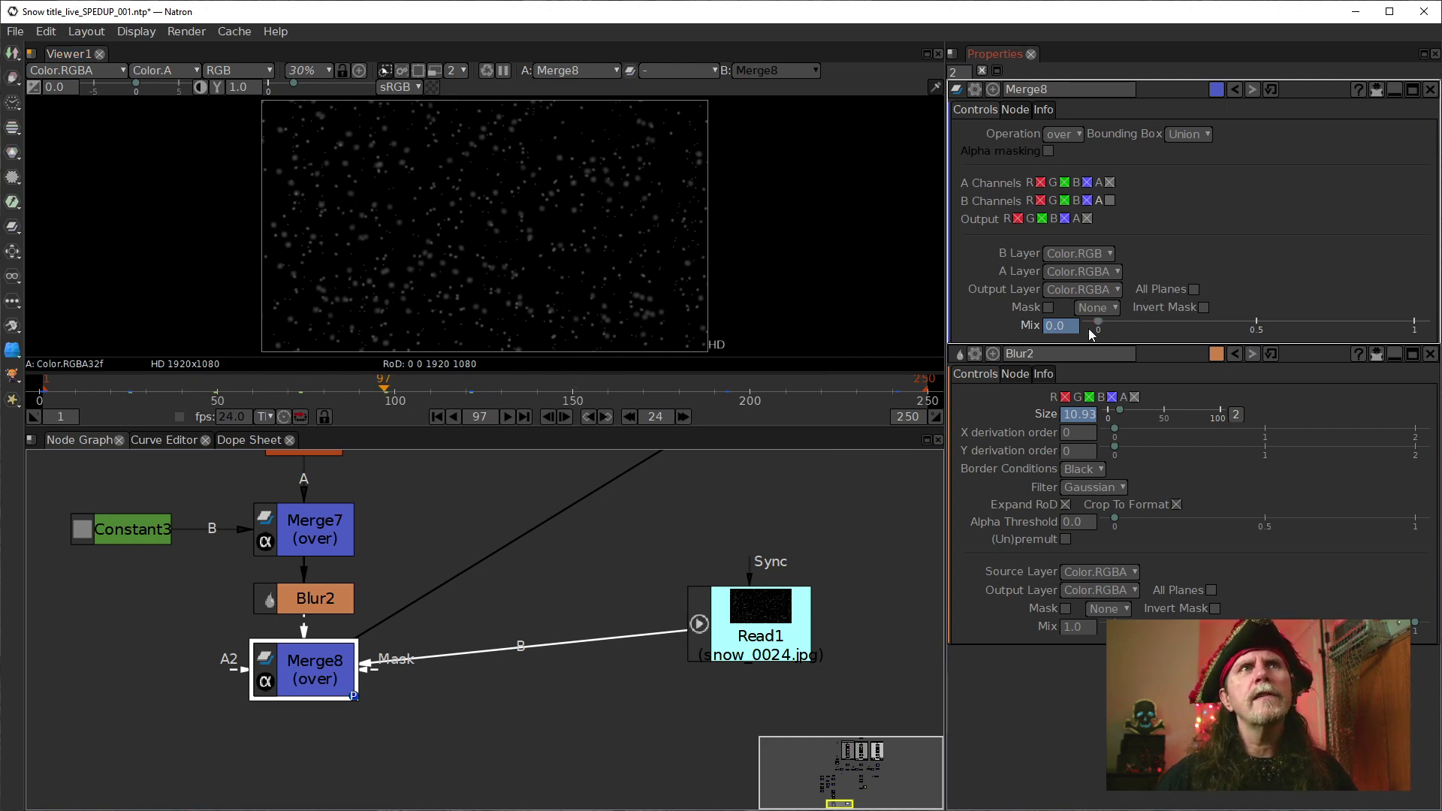
pyautogui.write('1')
pyautogui.press('Return')
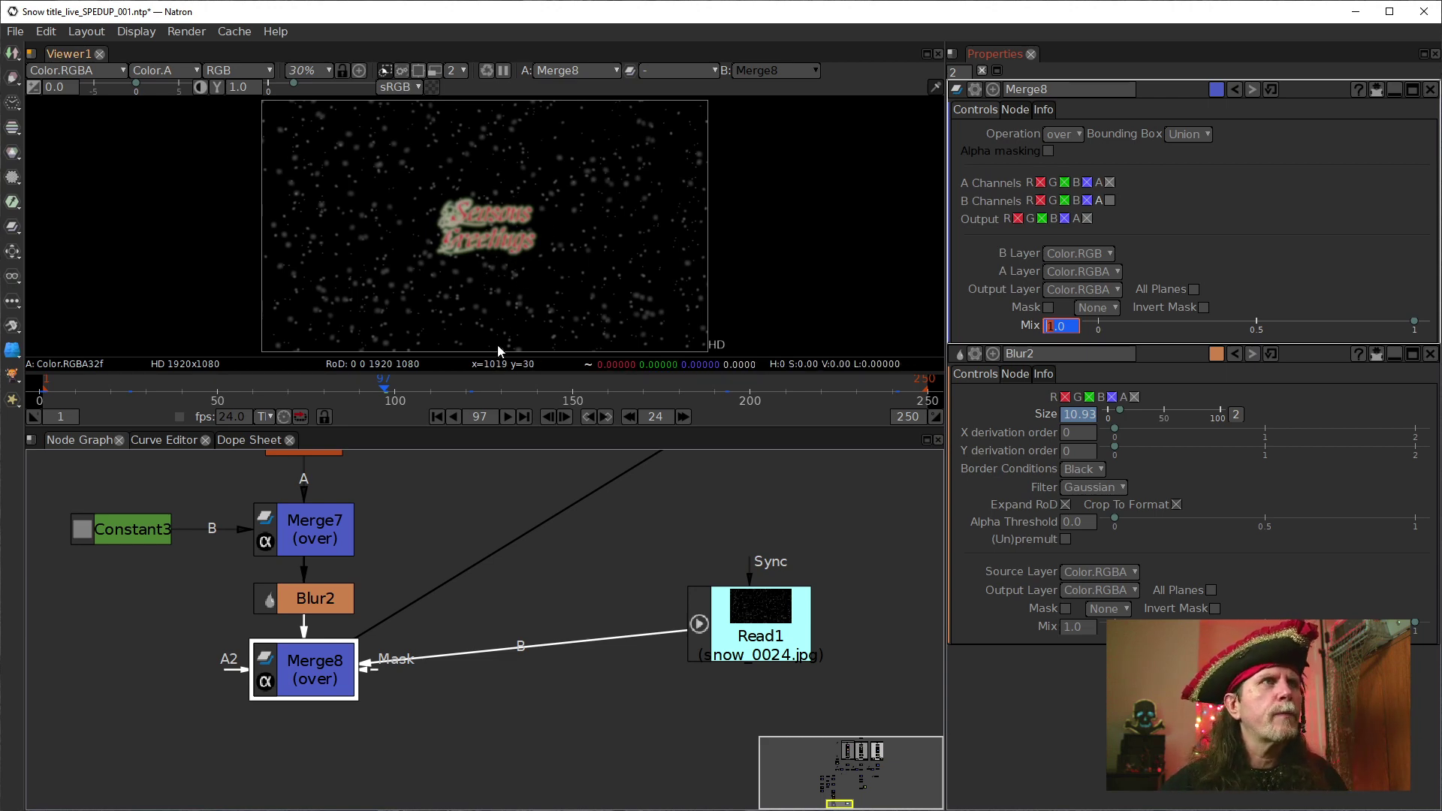
# Compare the merged title around frames 97 and 121 by scrubbing the timeline and stepping between keyframes
pyautogui.click(470, 391)
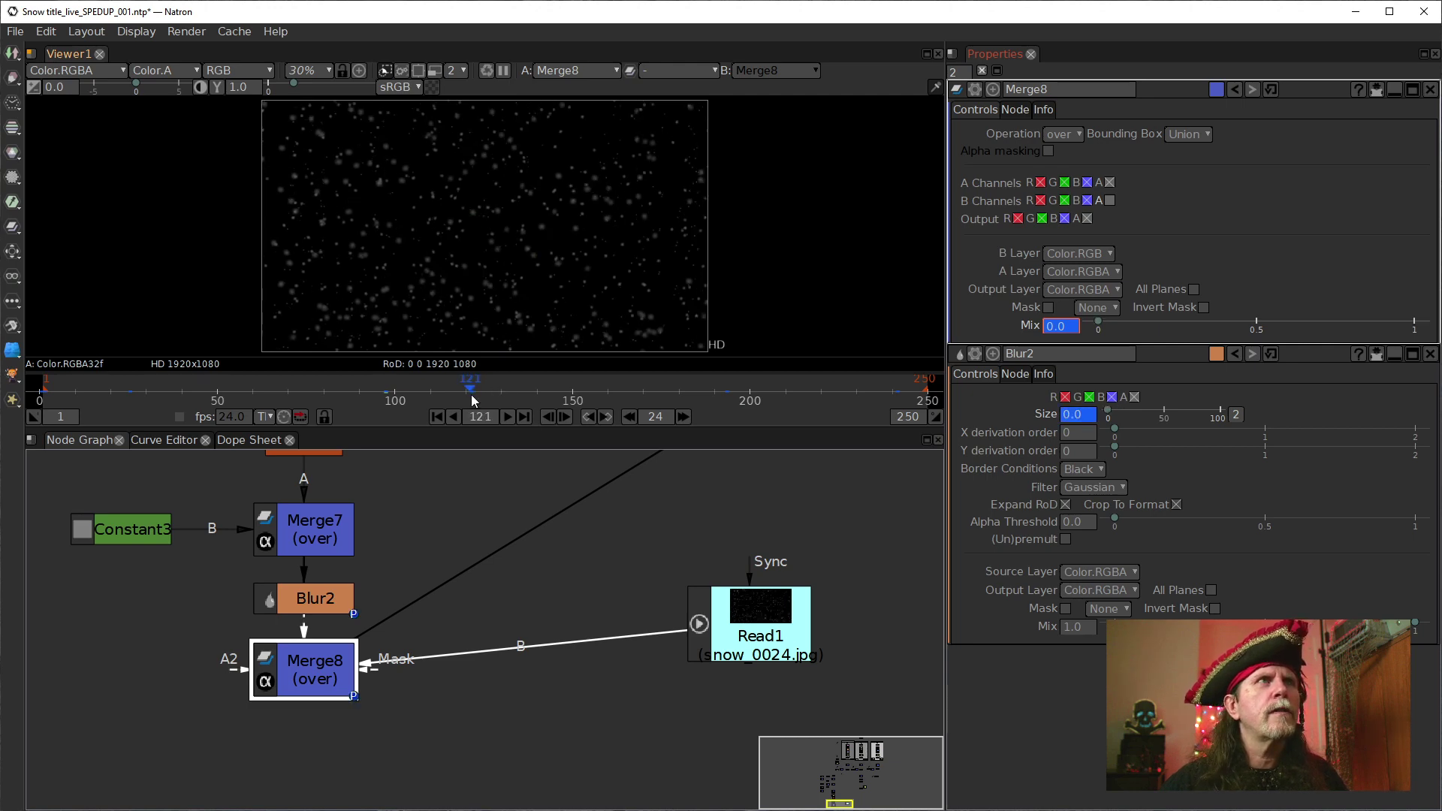
pyautogui.moveTo(403, 394); pyautogui.dragTo(380, 395)
pyautogui.click(562, 418)
pyautogui.click(561, 417)
pyautogui.click(607, 415)
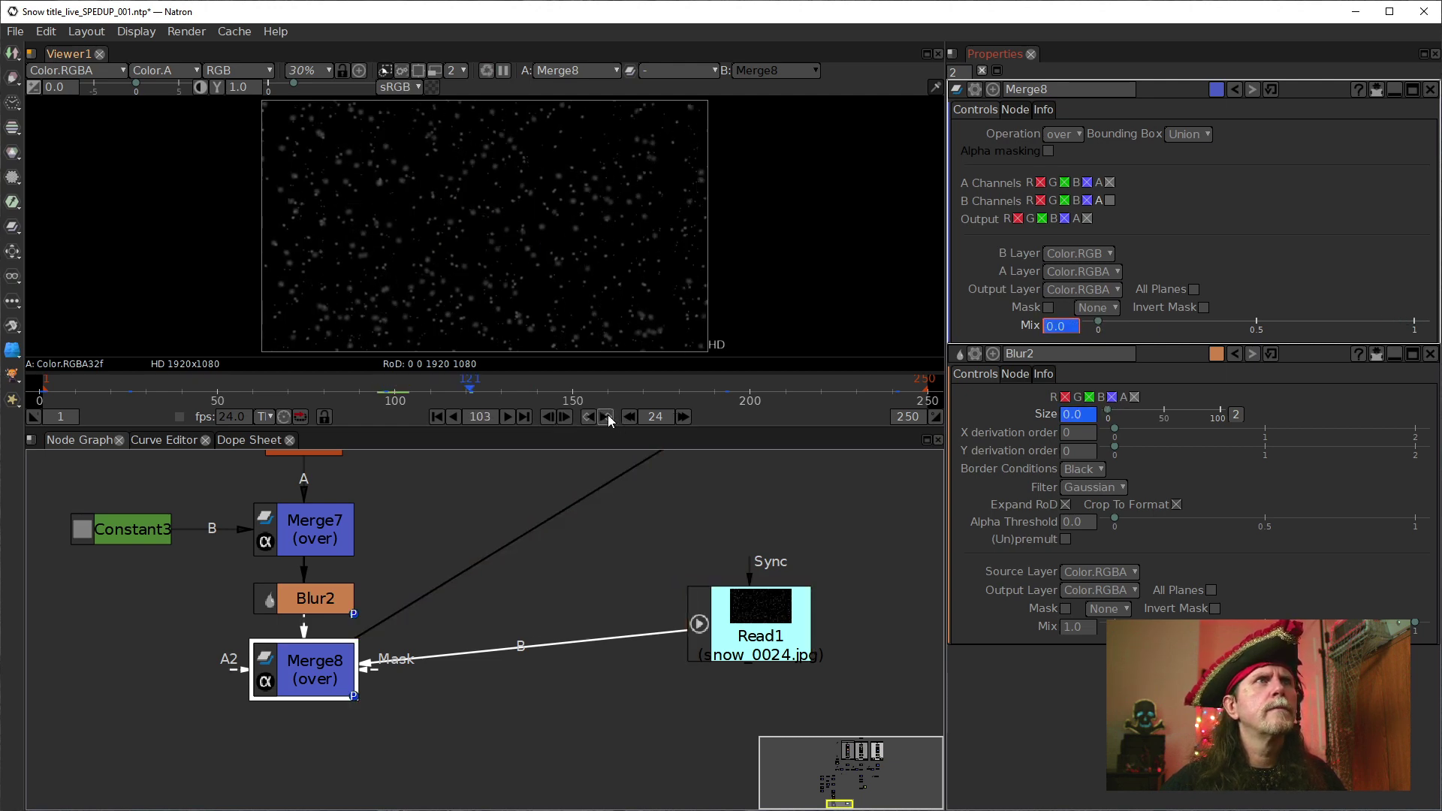
pyautogui.click(329, 707)
pyautogui.click(319, 685)
pyautogui.click(587, 418)
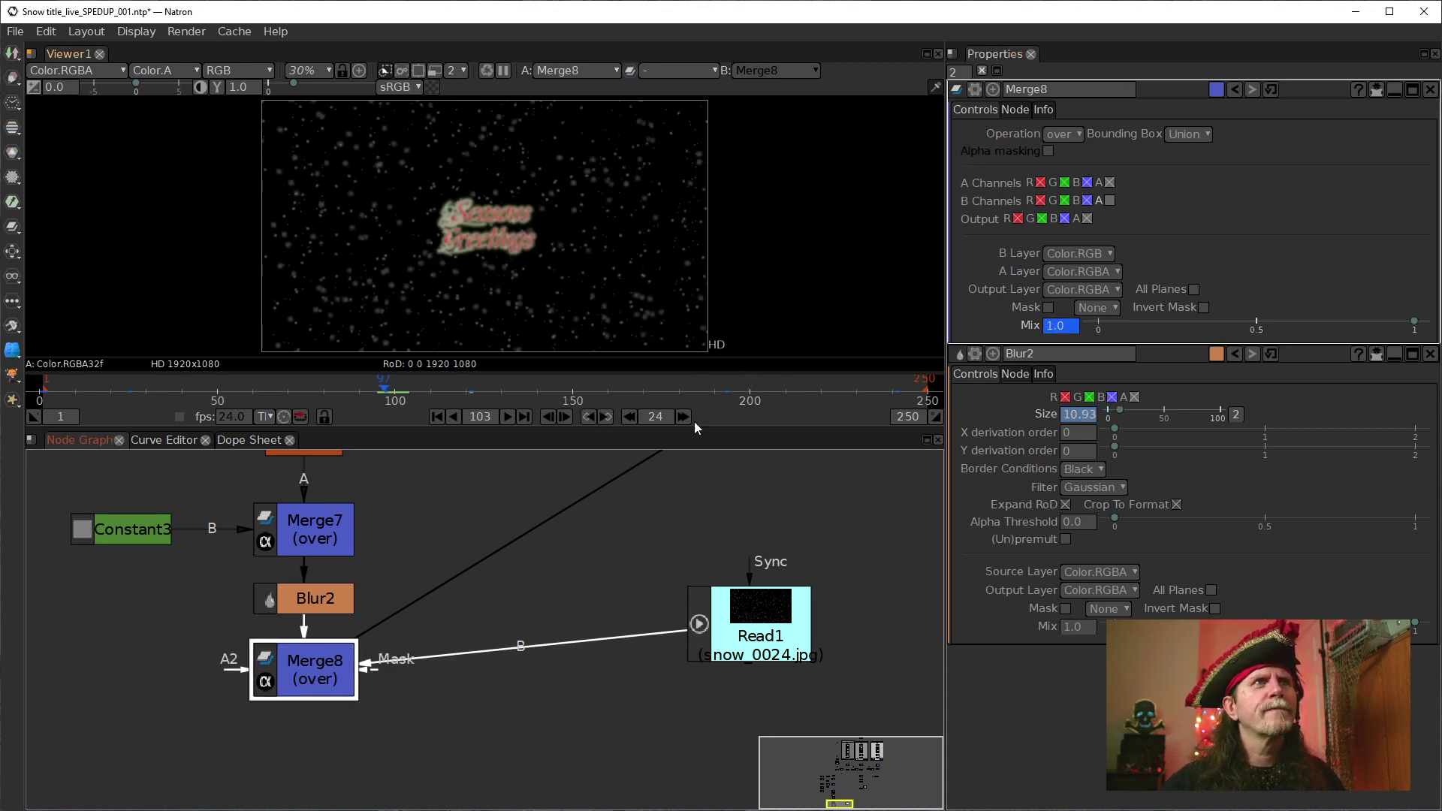
# Go to frame 121 and remove the keyframe on Merge8's Mix there
pyautogui.click(605, 417)
pyautogui.click(1053, 327)
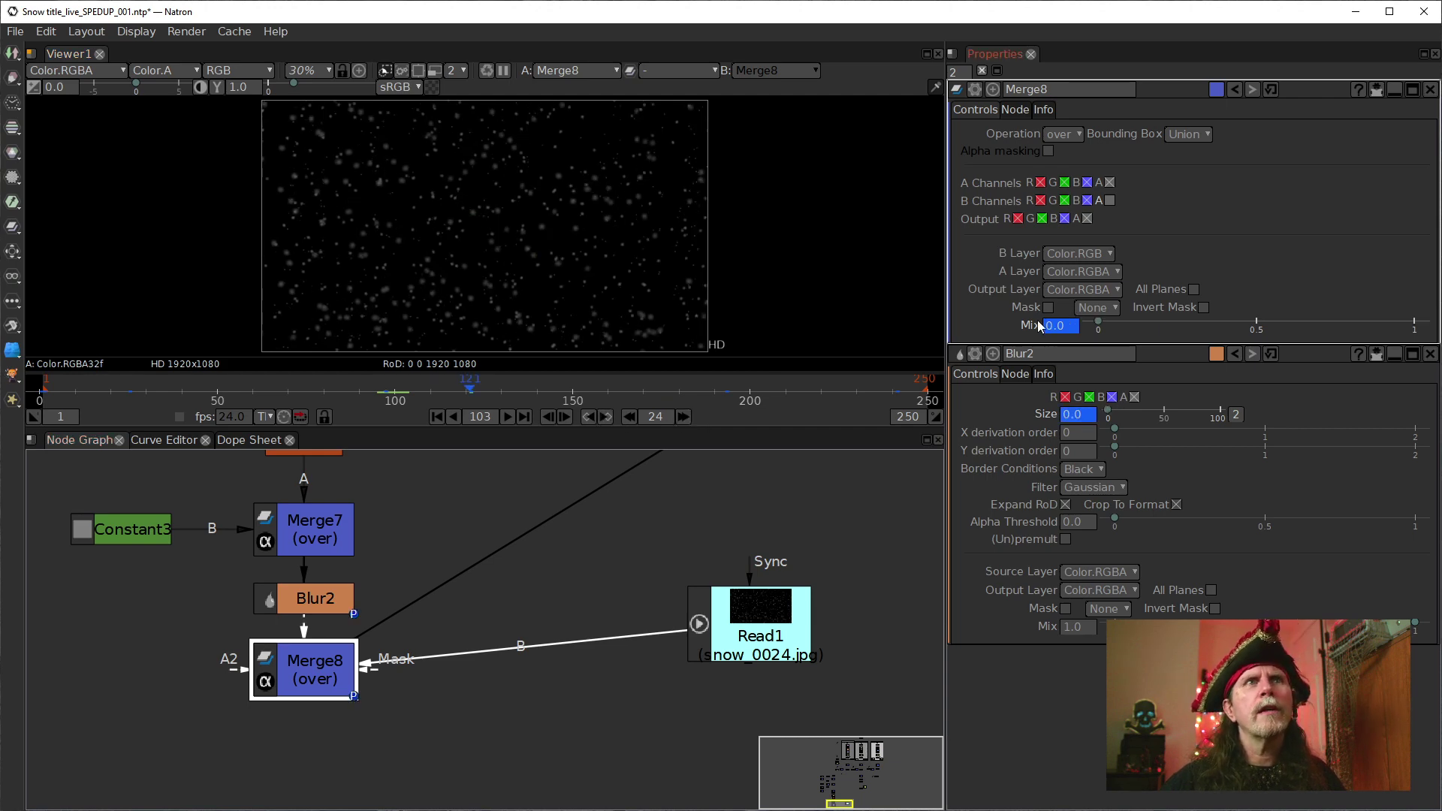
pyautogui.rightClick(1051, 330)
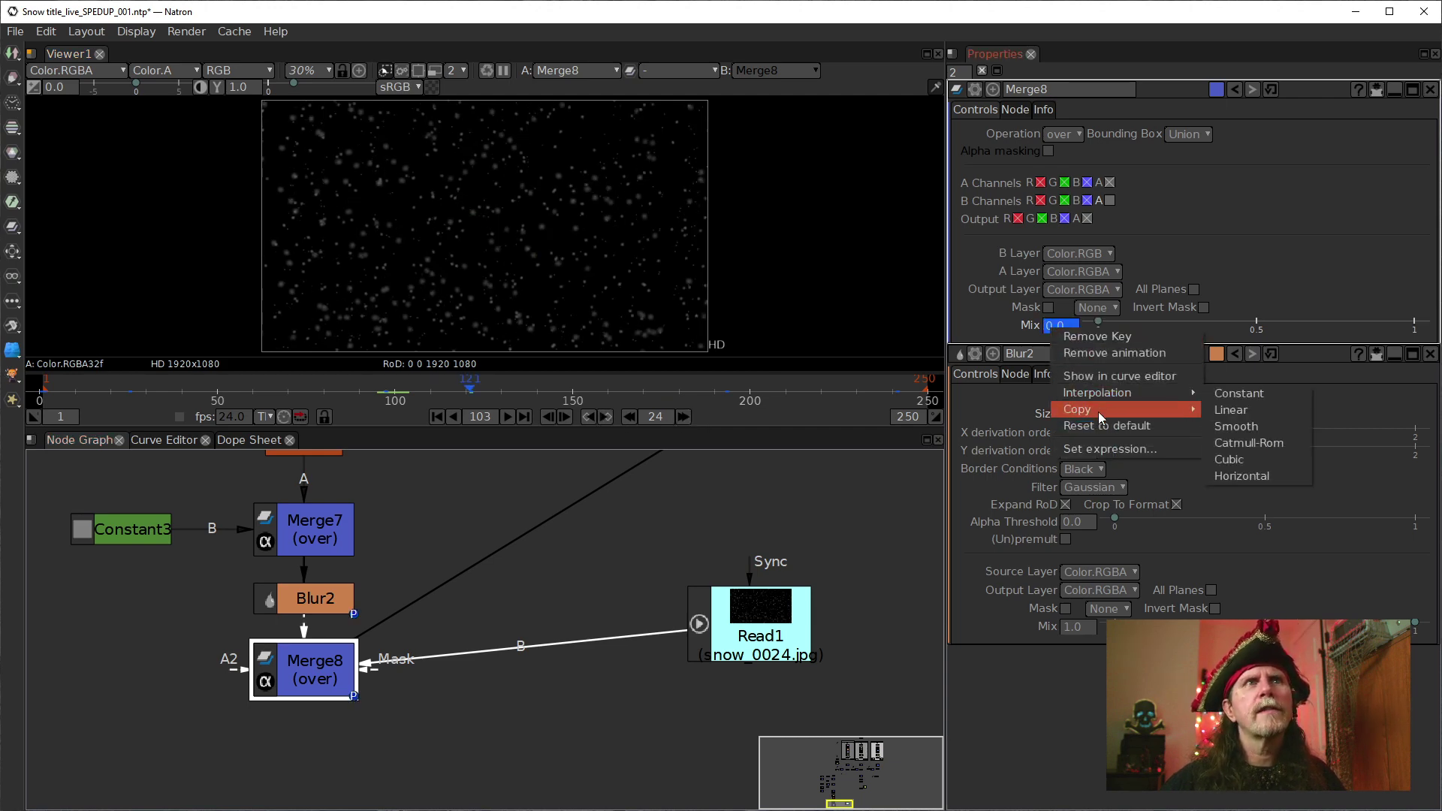
pyautogui.click(1079, 353)
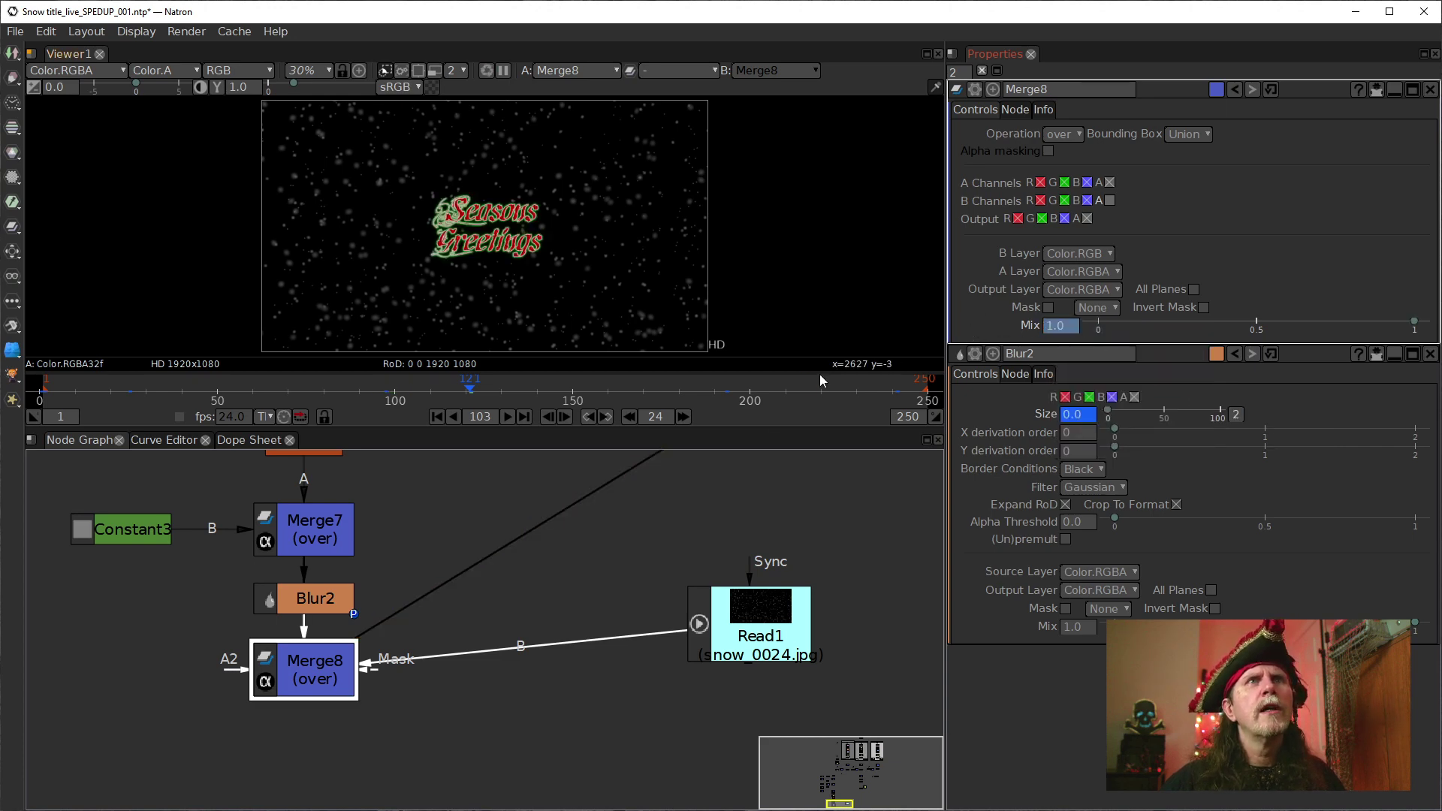
# Step through the keyframes to frame 193 and set a keyframe on Merge8's Mix with the value 1
pyautogui.click(583, 413)
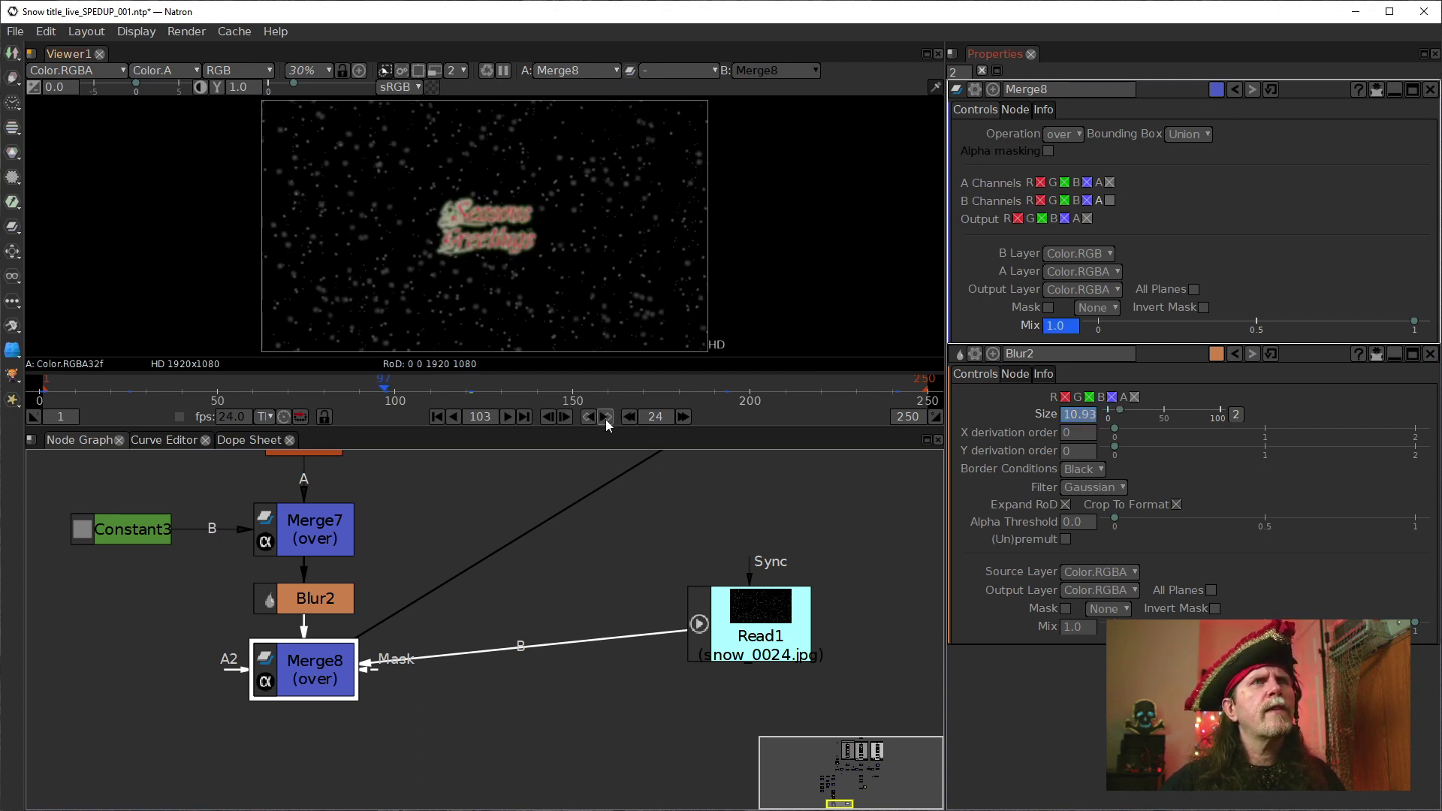
pyautogui.click(605, 416)
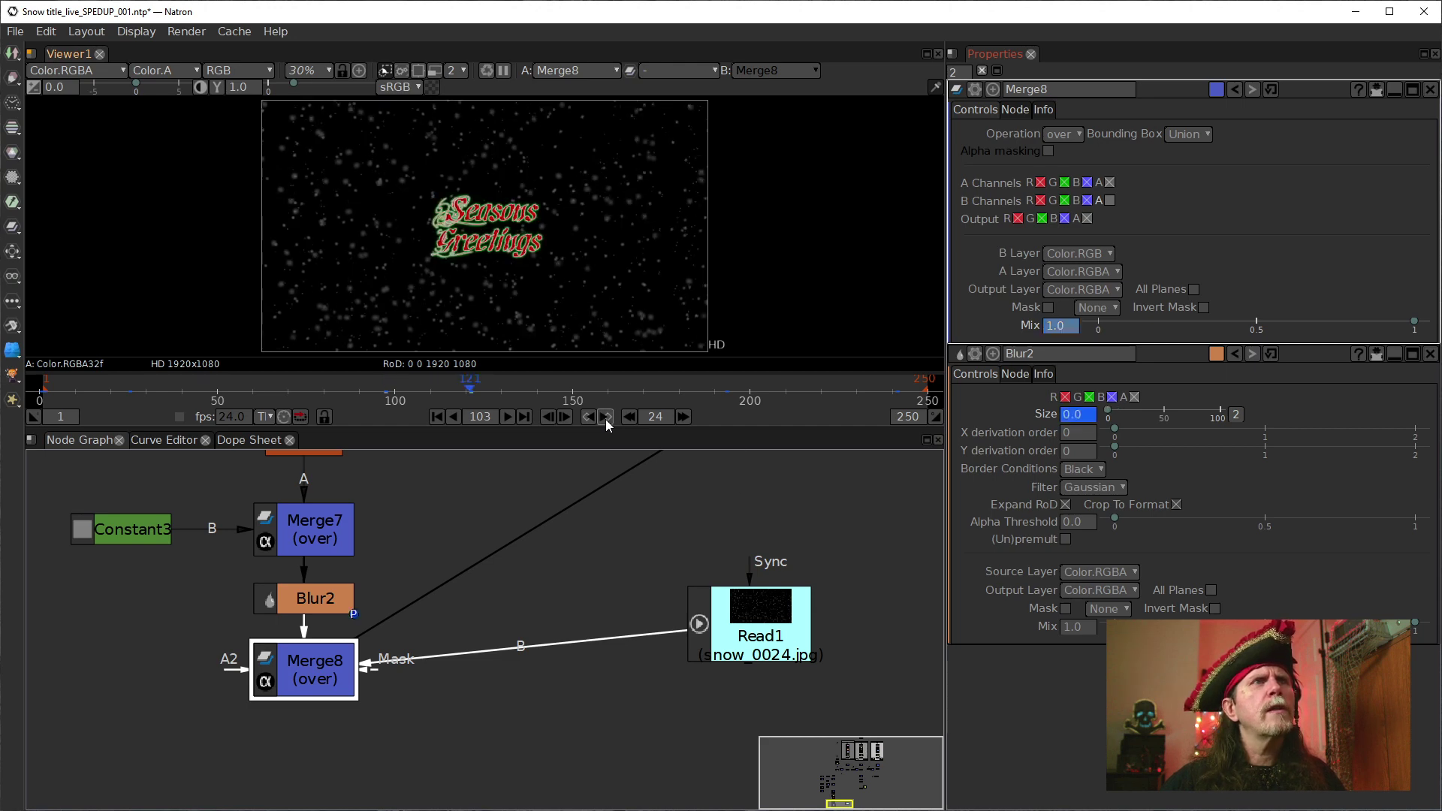
pyautogui.click(605, 419)
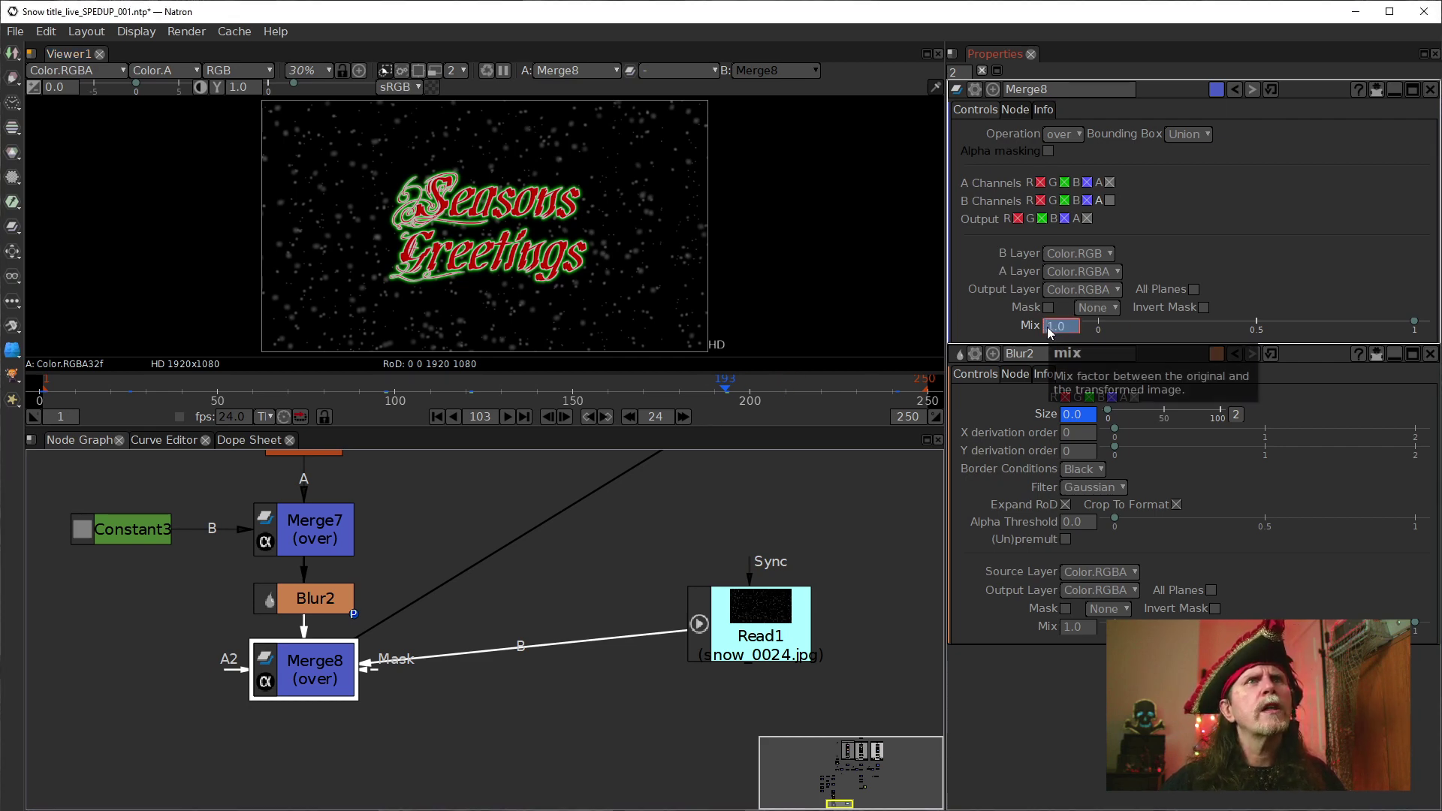
pyautogui.scroll(1, 1045, 328)
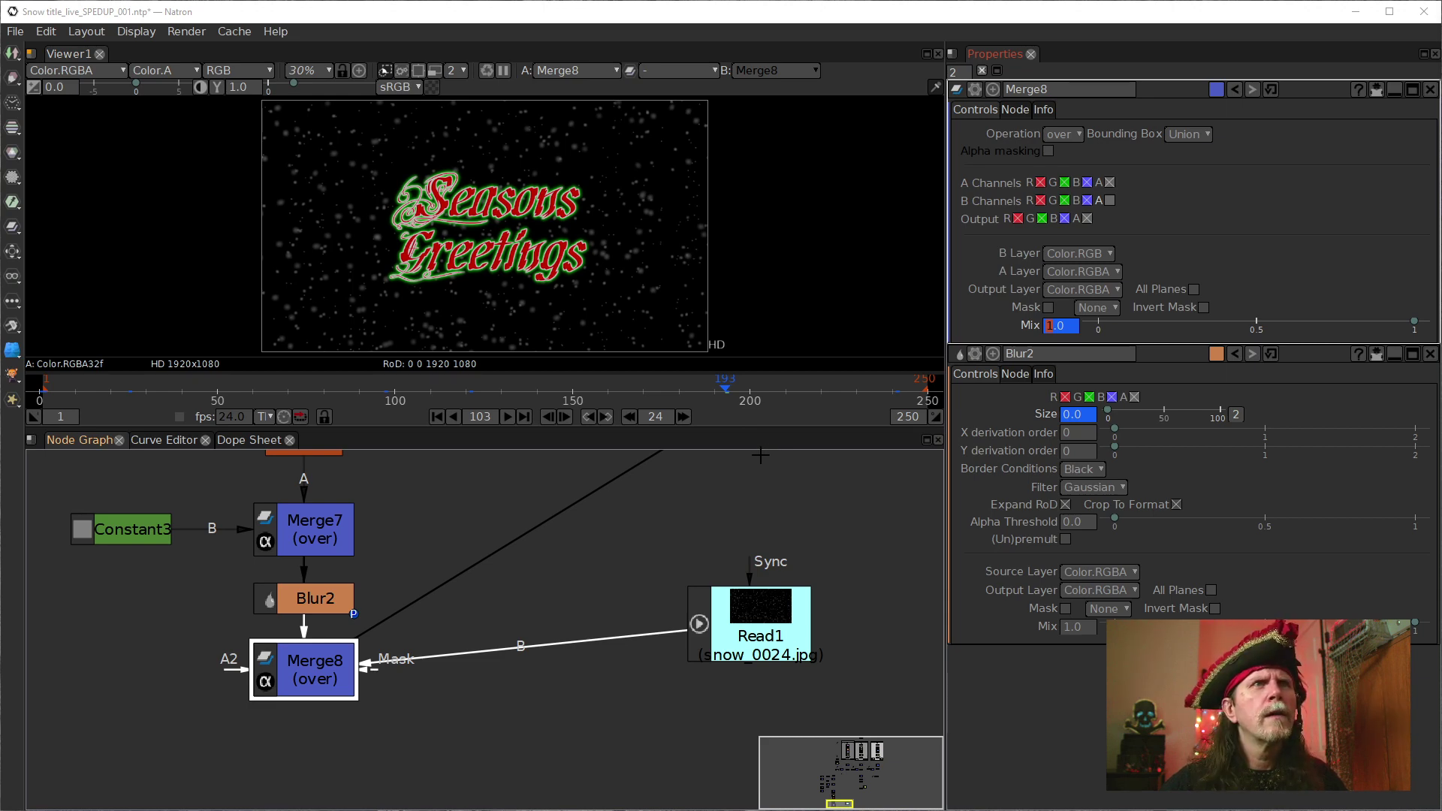
# At frame 241, give Blur2 a size of 70 and set Merge8's Mix to 0
pyautogui.write('70')
pyautogui.press('Return')
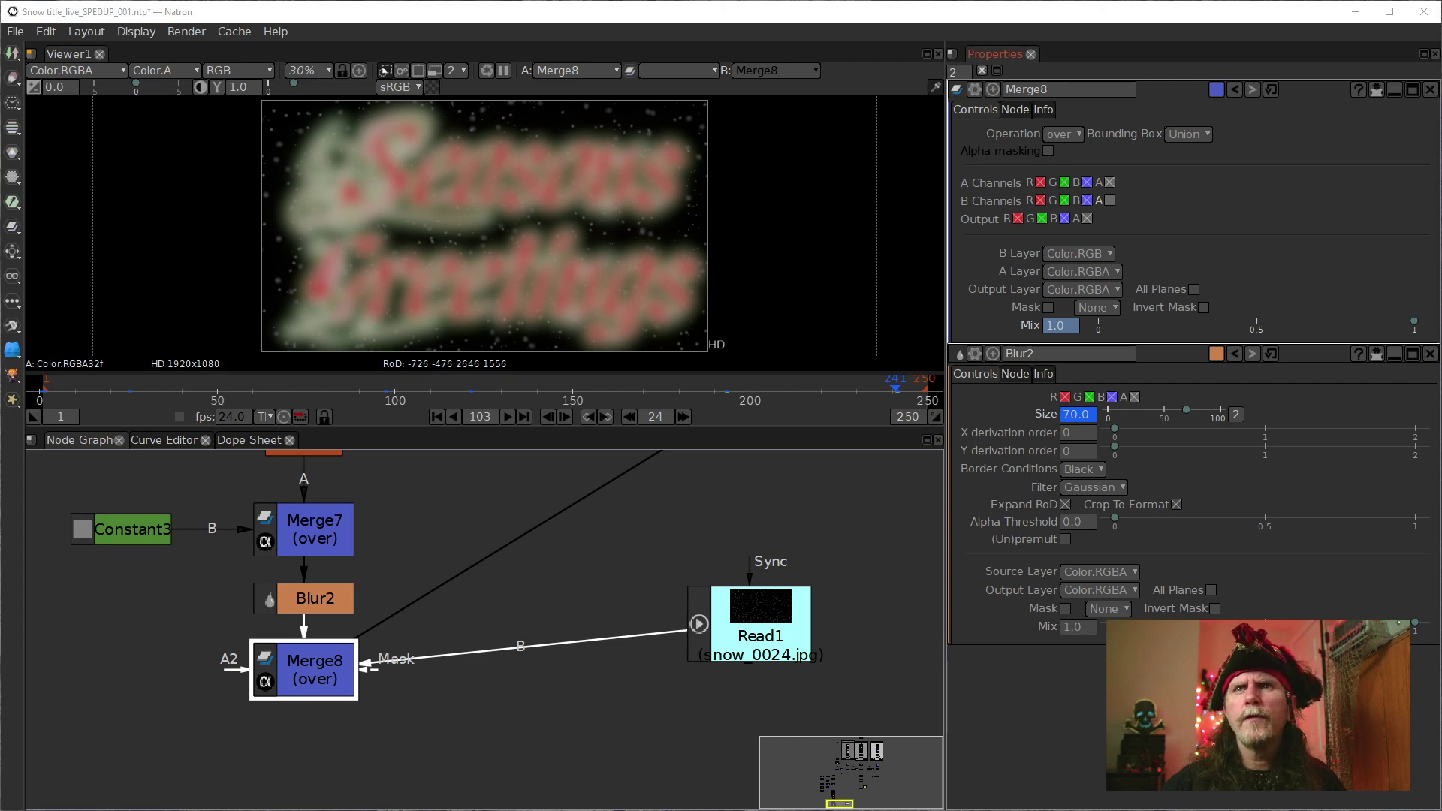
pyautogui.click(1051, 329)
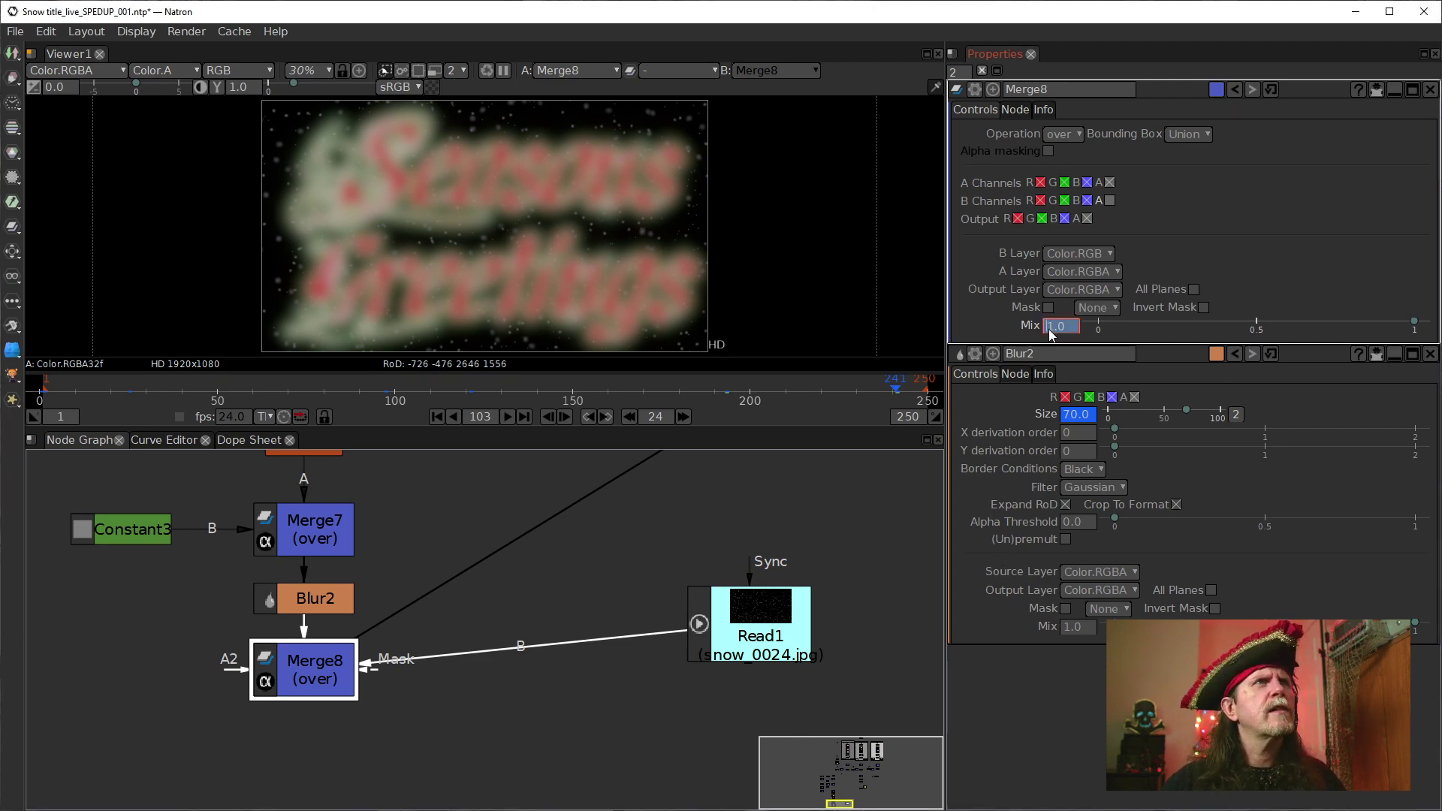
pyautogui.write('0')
pyautogui.press('Return')
# Play the animation from the first frame and stop it at frame 122 to examine the title's fade-in
pyautogui.click(437, 417)
pyautogui.click(508, 417)
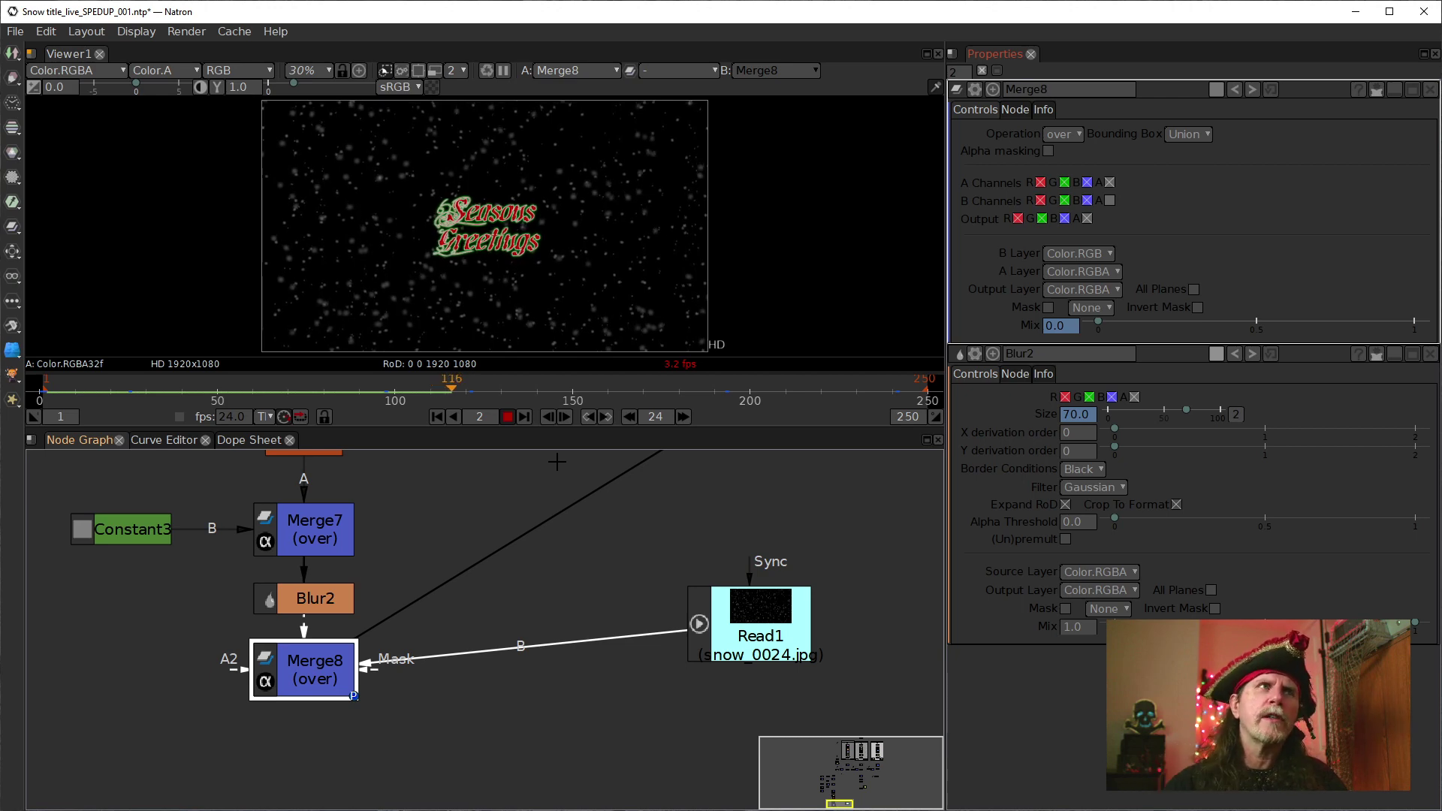
pyautogui.click(509, 416)
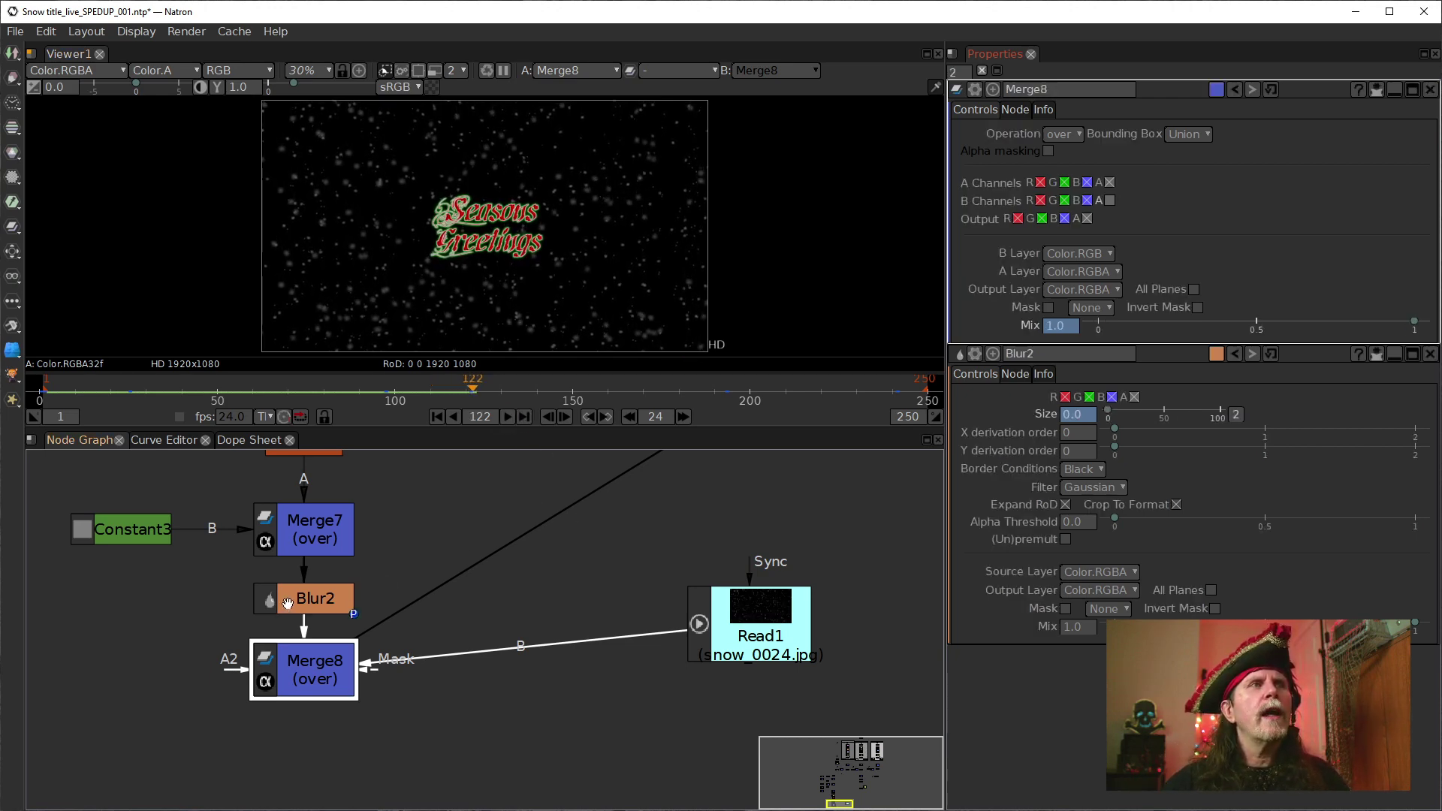
# Open Merge7's settings and show its output in the viewer at the keyframe on frame 25
pyautogui.click(287, 603)
pyautogui.click(322, 660)
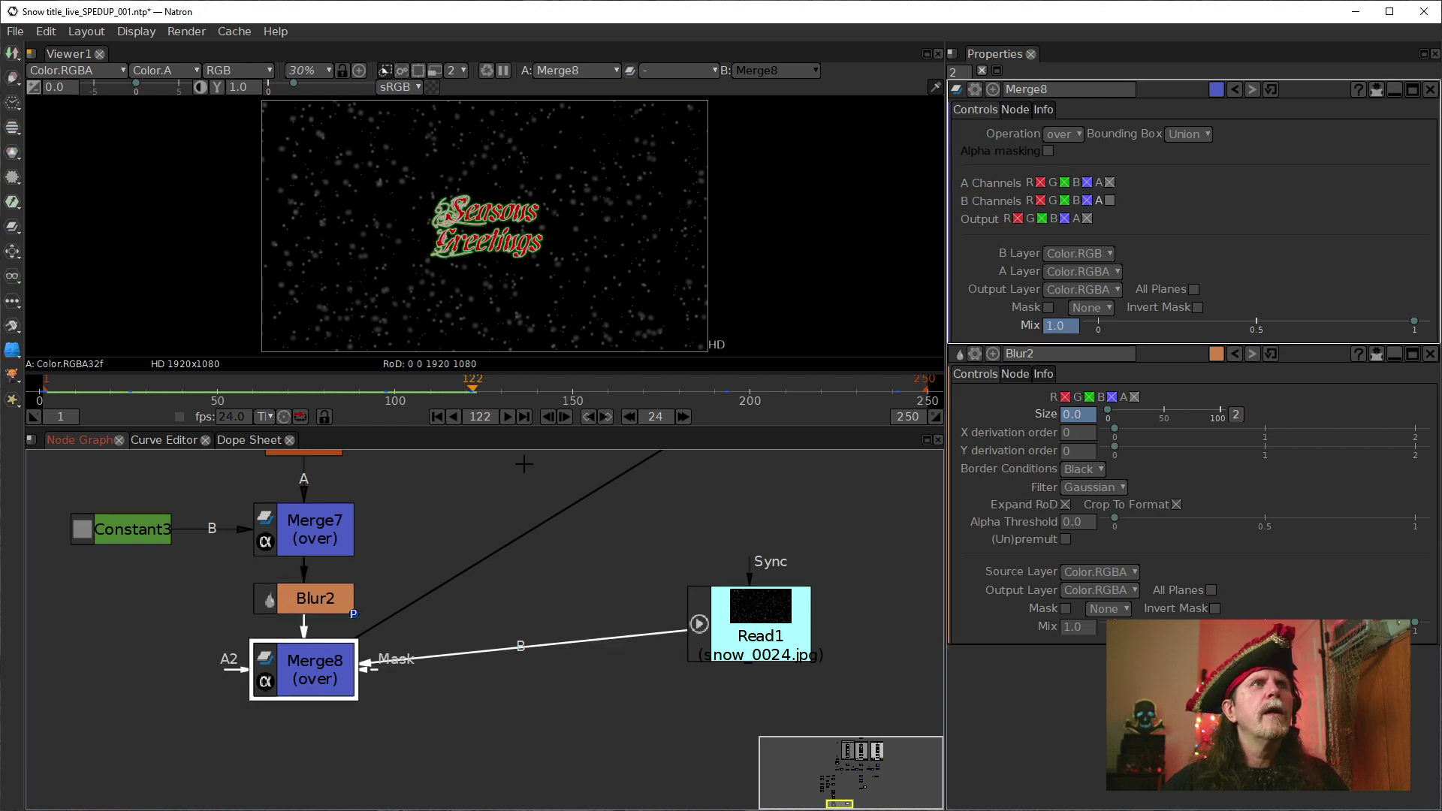
pyautogui.click(316, 534)
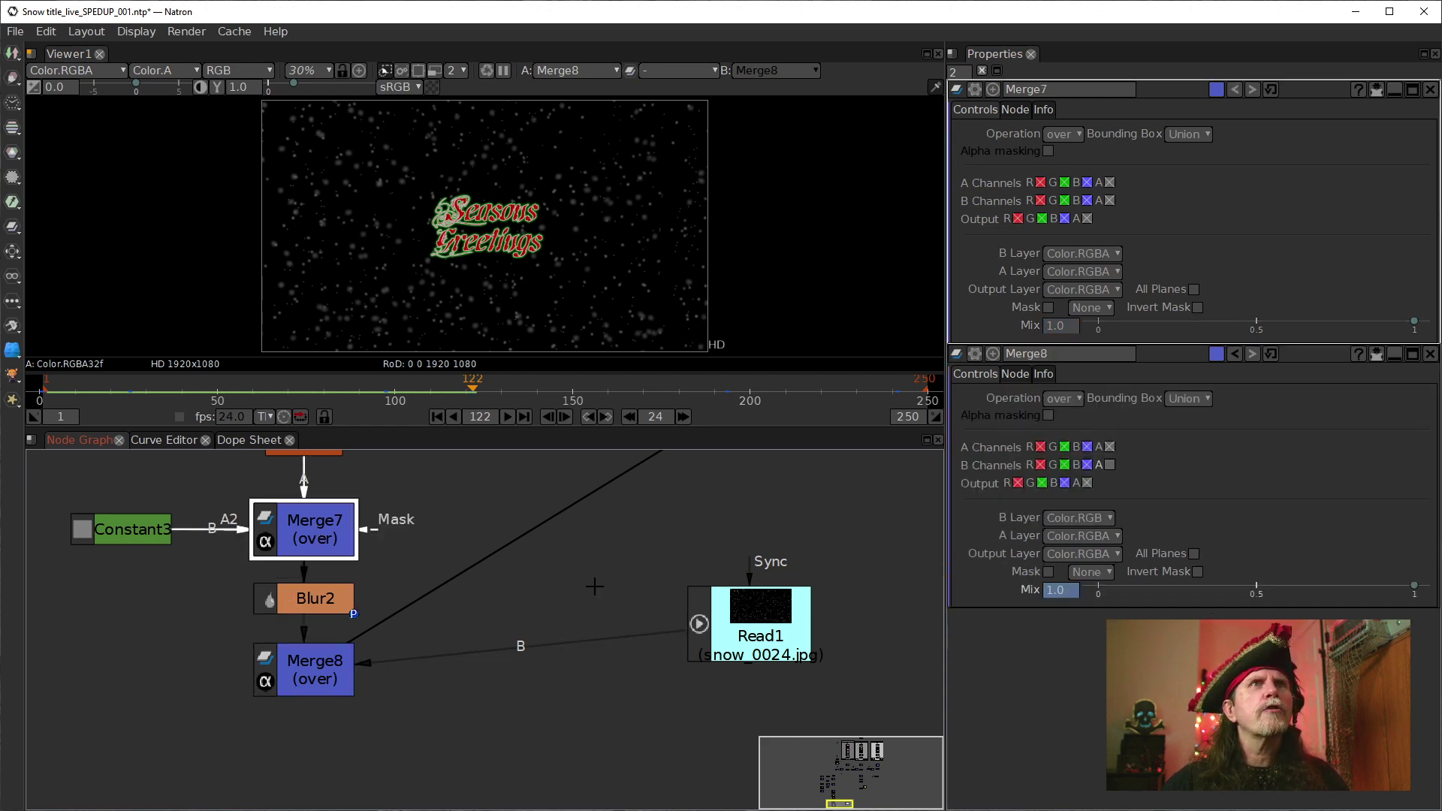
pyautogui.moveTo(422, 581); pyautogui.dragTo(481, 597)
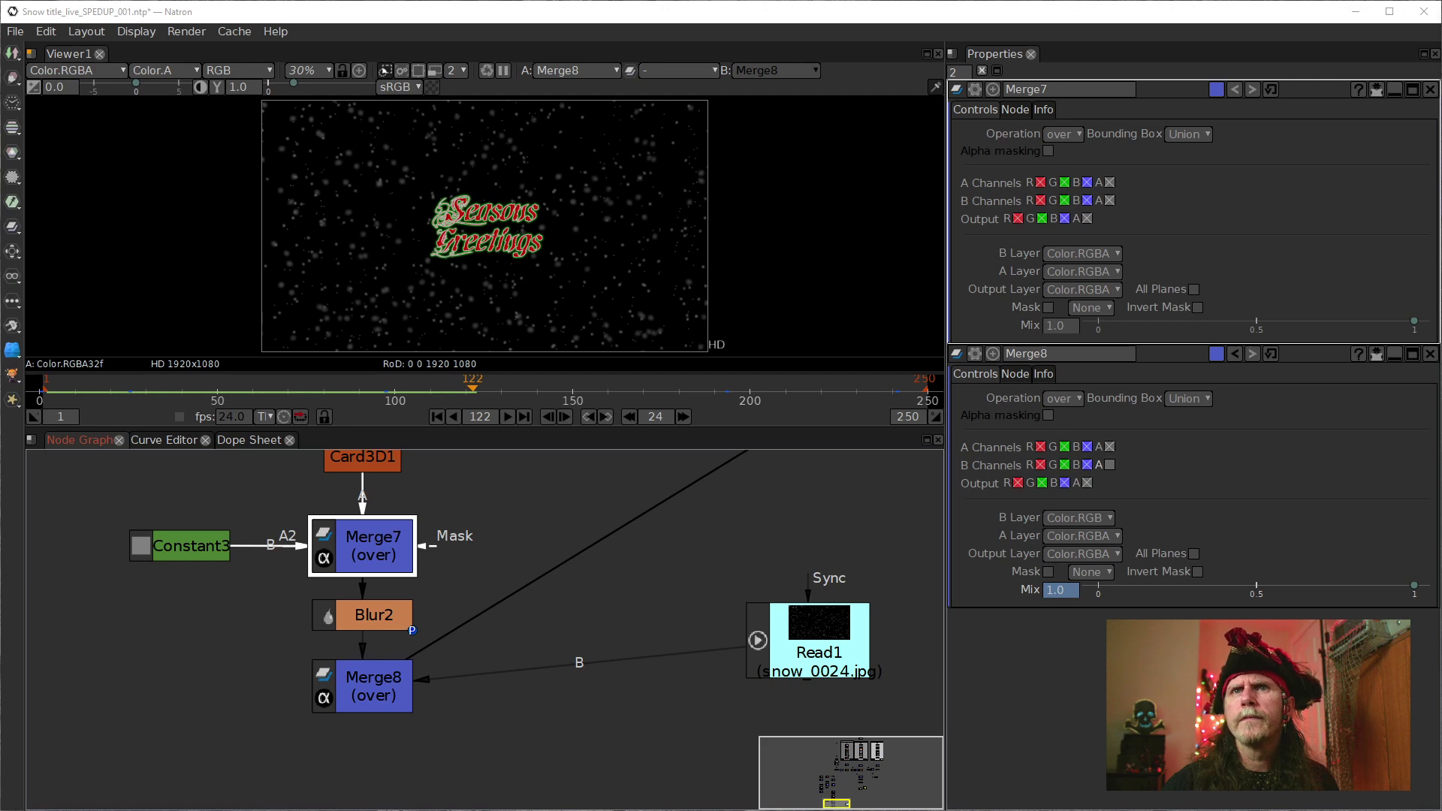
pyautogui.click(588, 418)
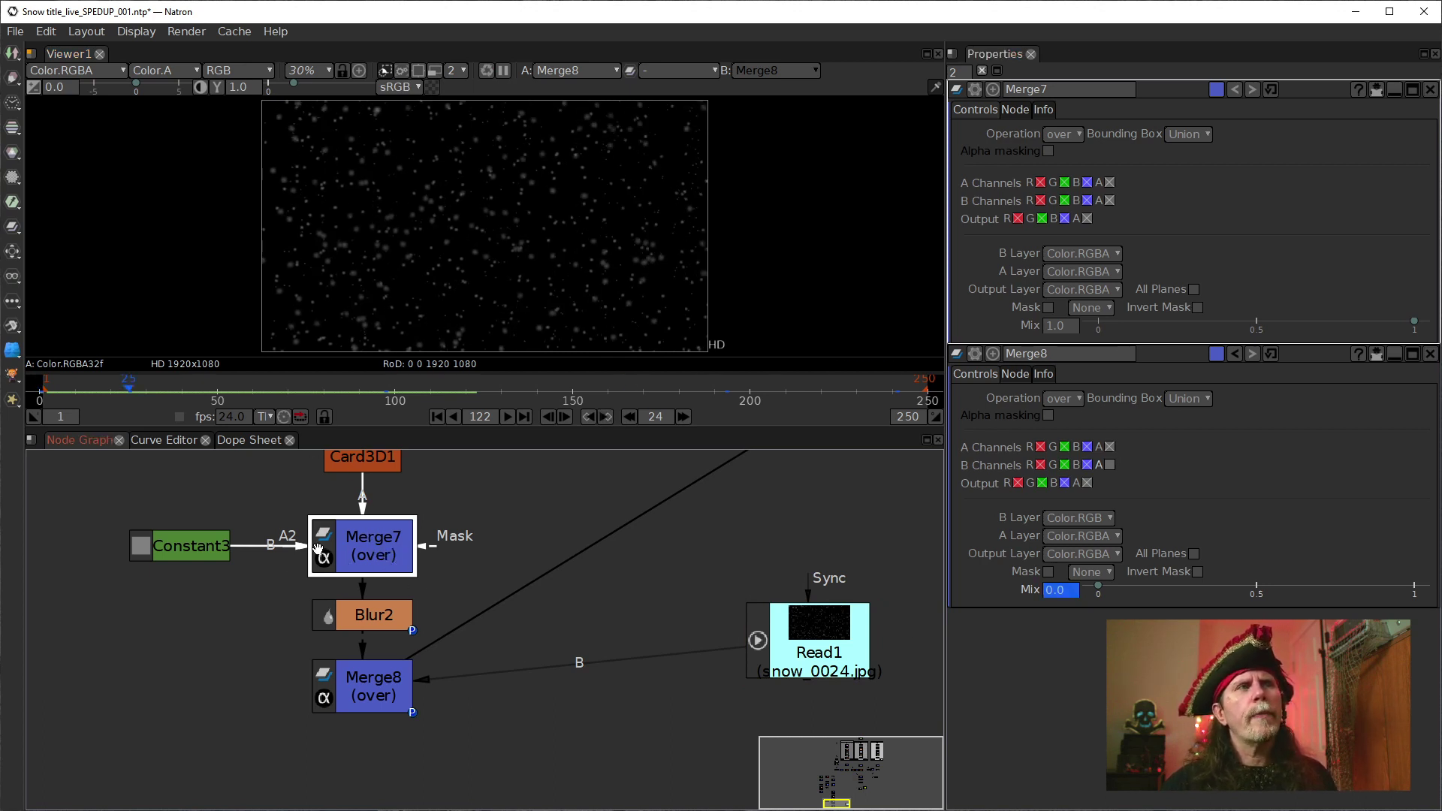
pyautogui.press('1')
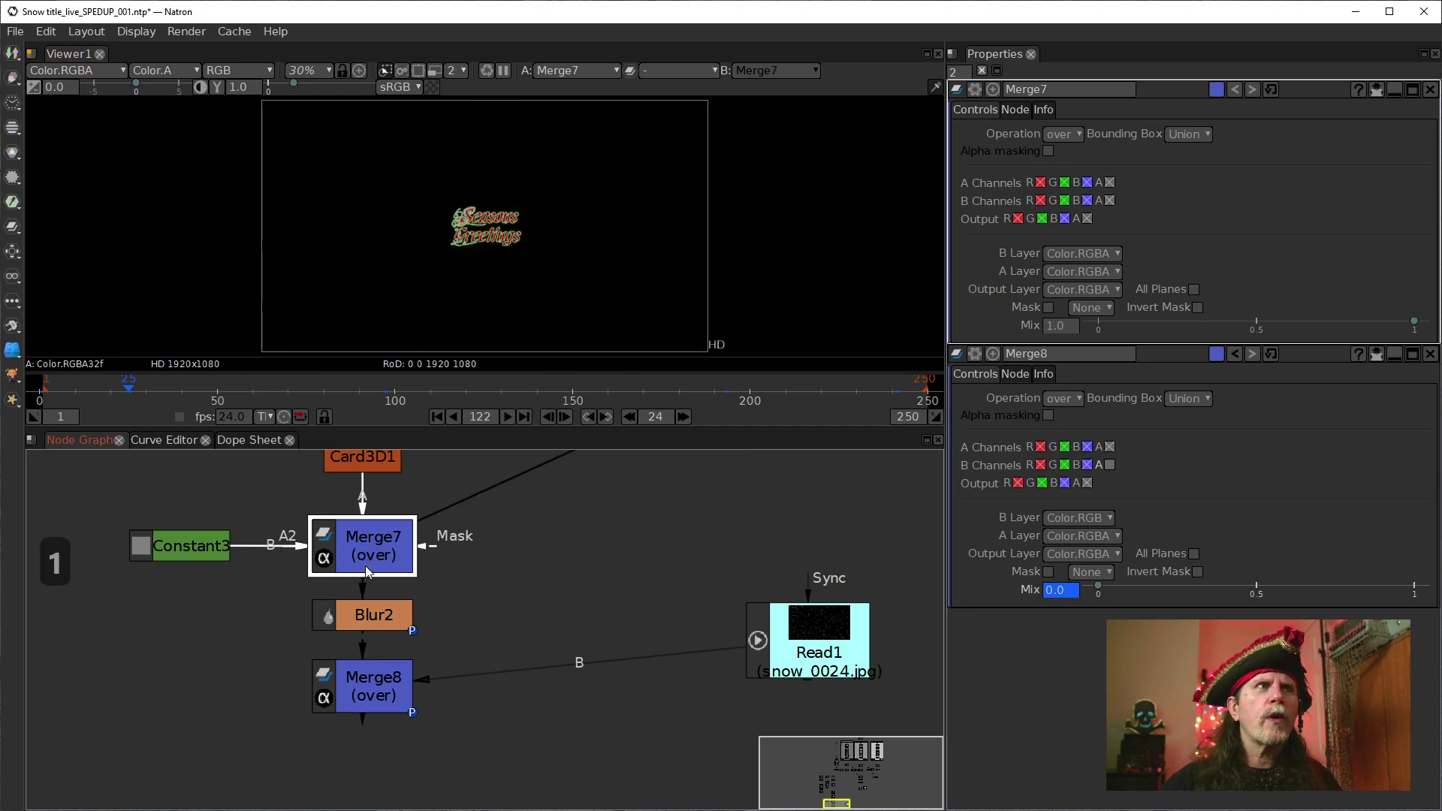
pyautogui.moveTo(451, 555); pyautogui.dragTo(515, 579)
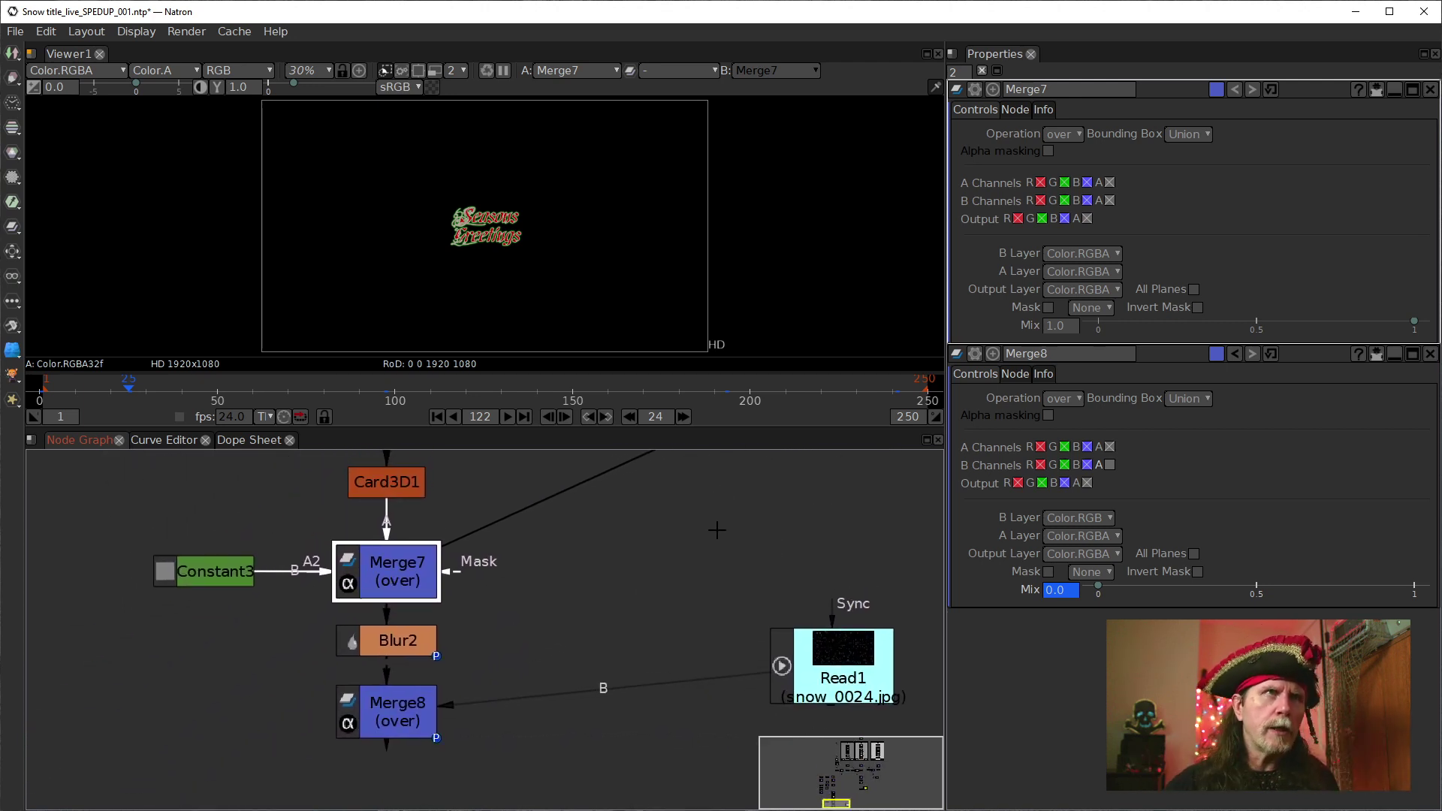
# Set Merge7's Mix to 0 at frame 25 and set a keyframe on it
pyautogui.rightClick(1060, 328)
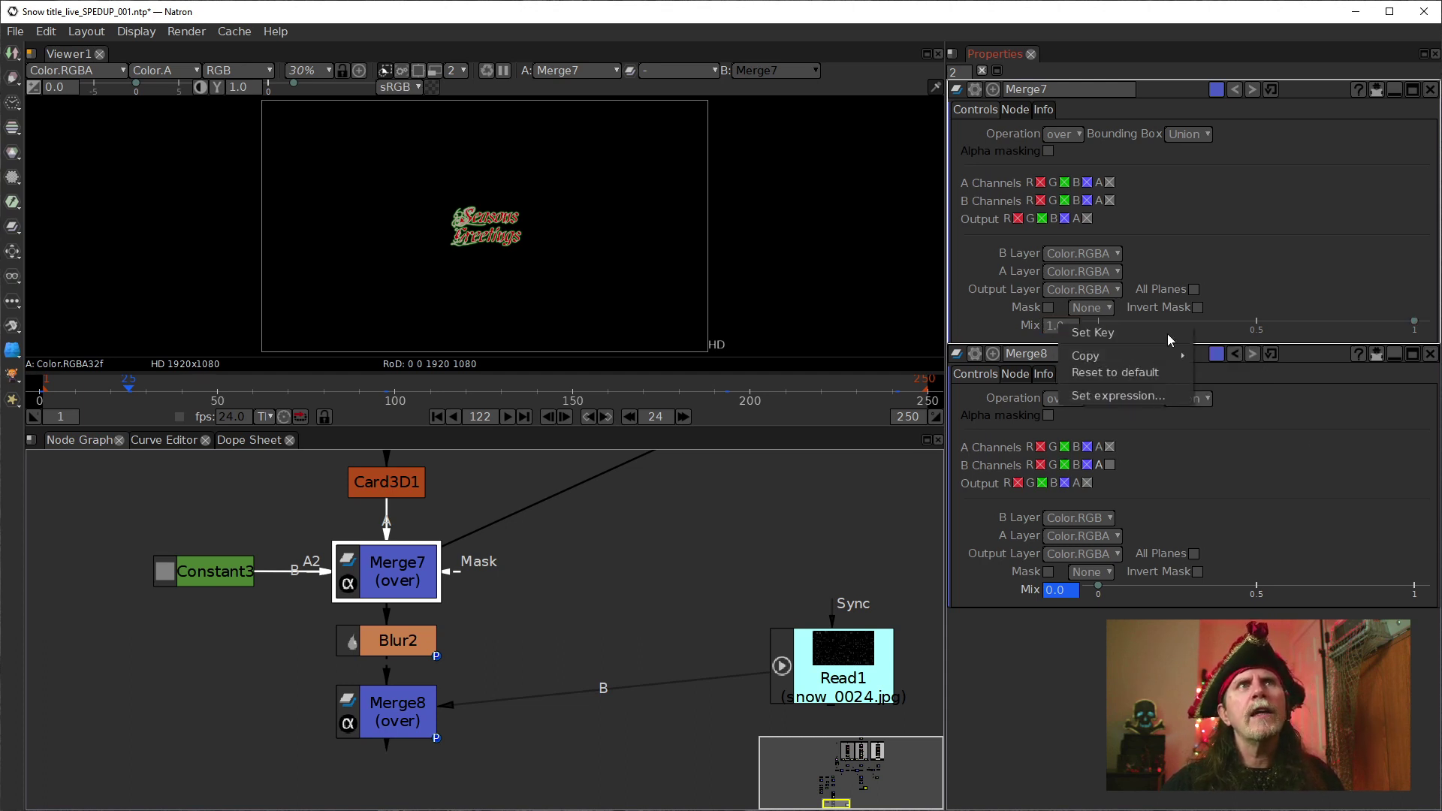
pyautogui.press('Escape')
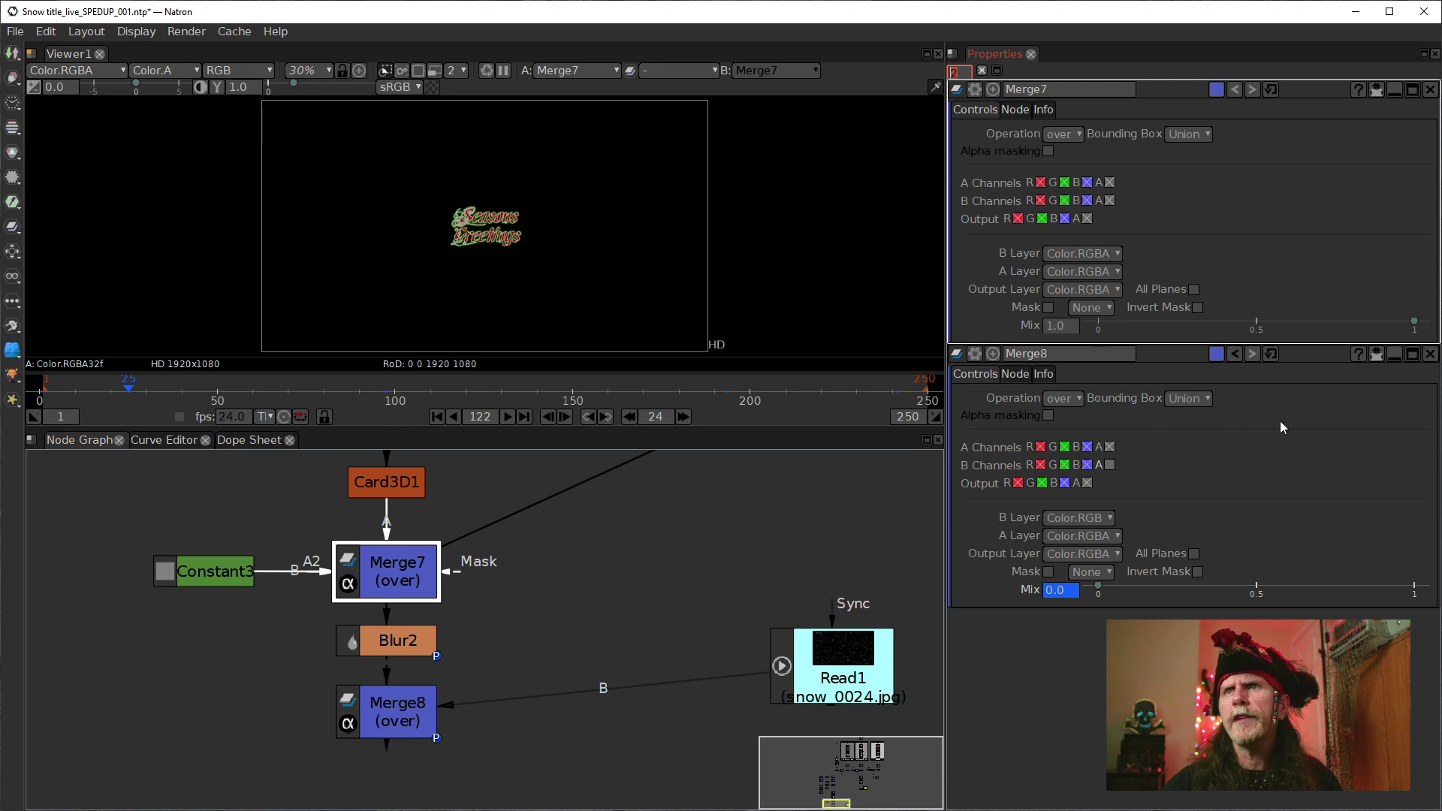
pyautogui.click(1051, 328)
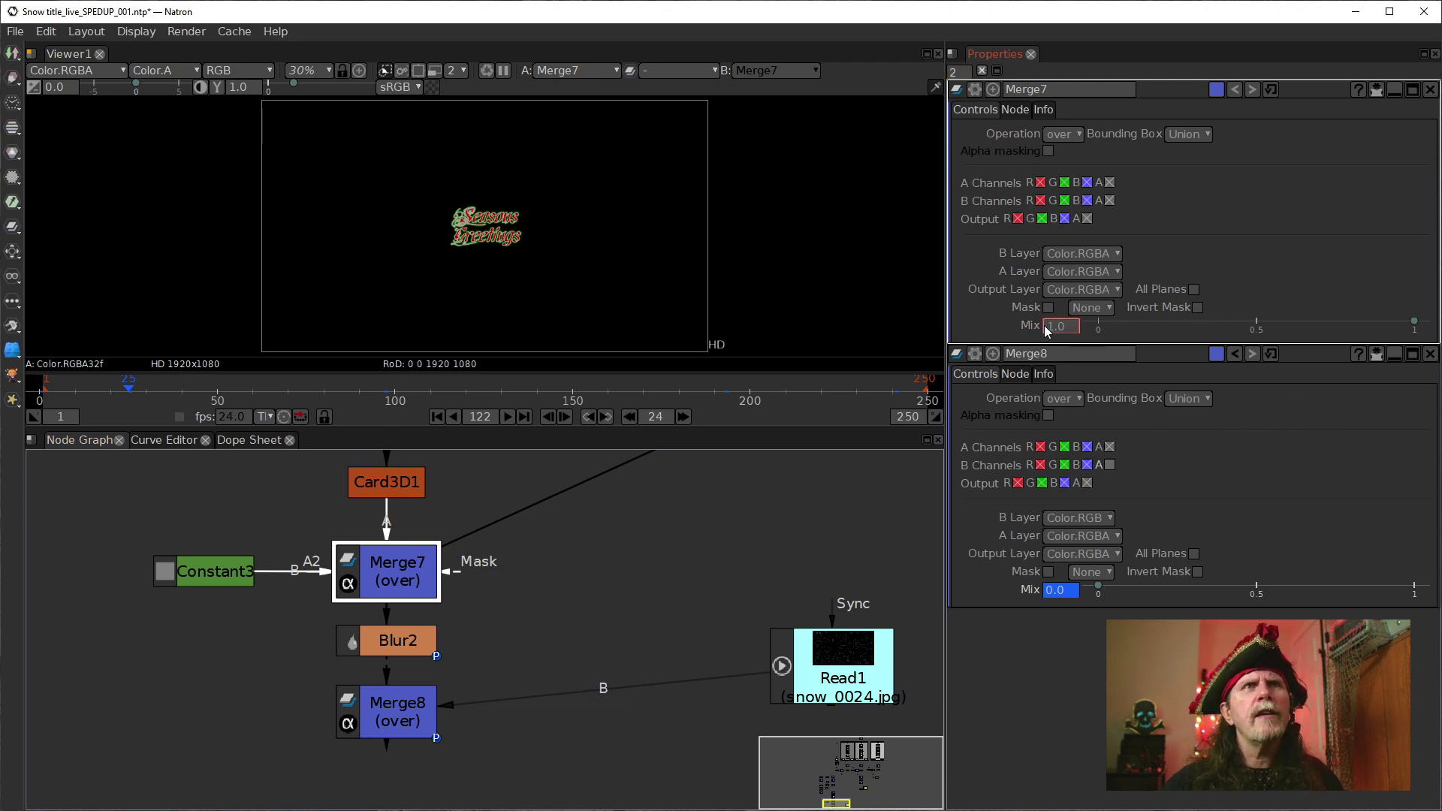
pyautogui.write('0')
pyautogui.press('Return')
pyautogui.rightClick(1048, 326)
pyautogui.click(1085, 334)
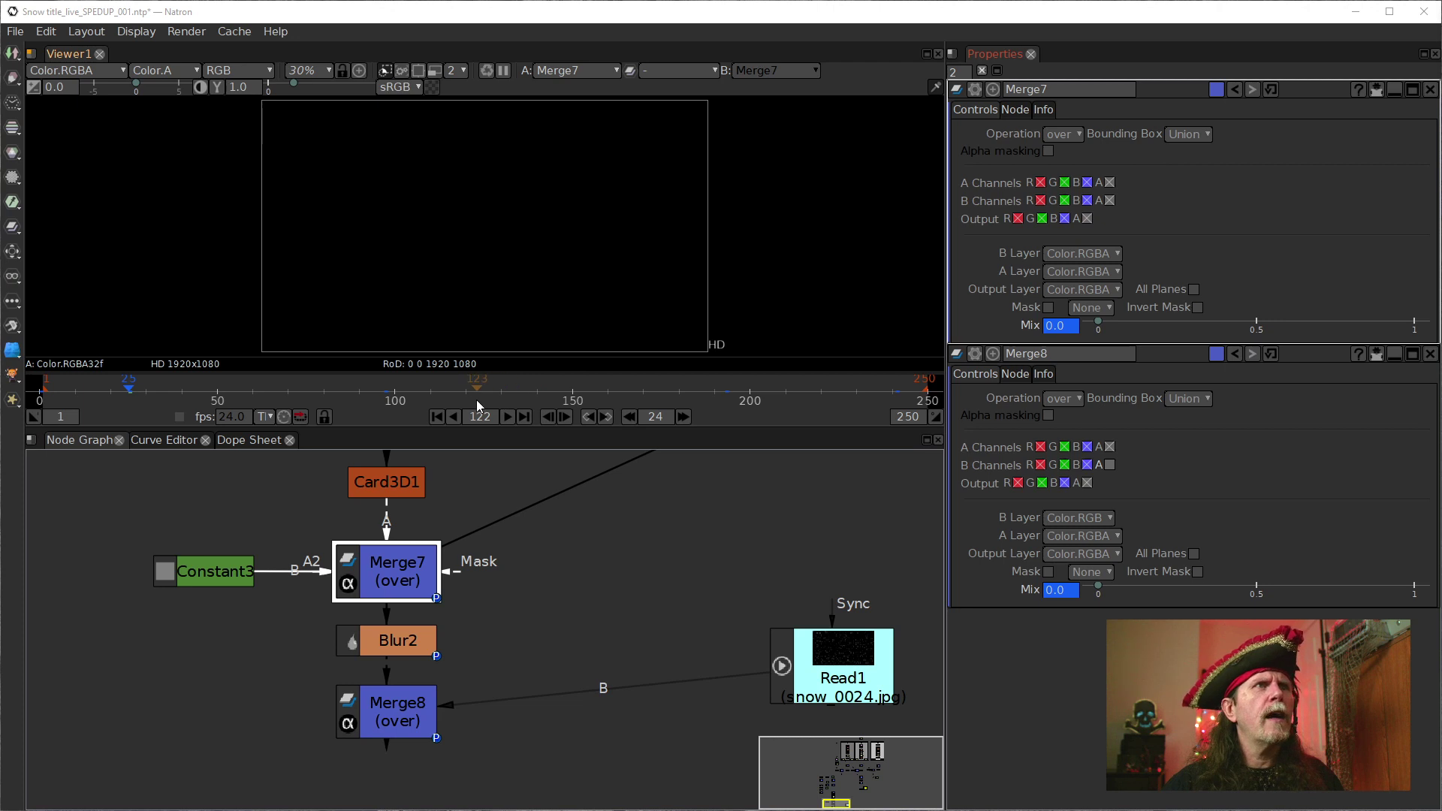
# Advance in 24-frame increments to frame 145 and set Merge7's Mix to 1
pyautogui.click(680, 417)
pyautogui.click(680, 417)
pyautogui.click(680, 417)
pyautogui.click(680, 417)
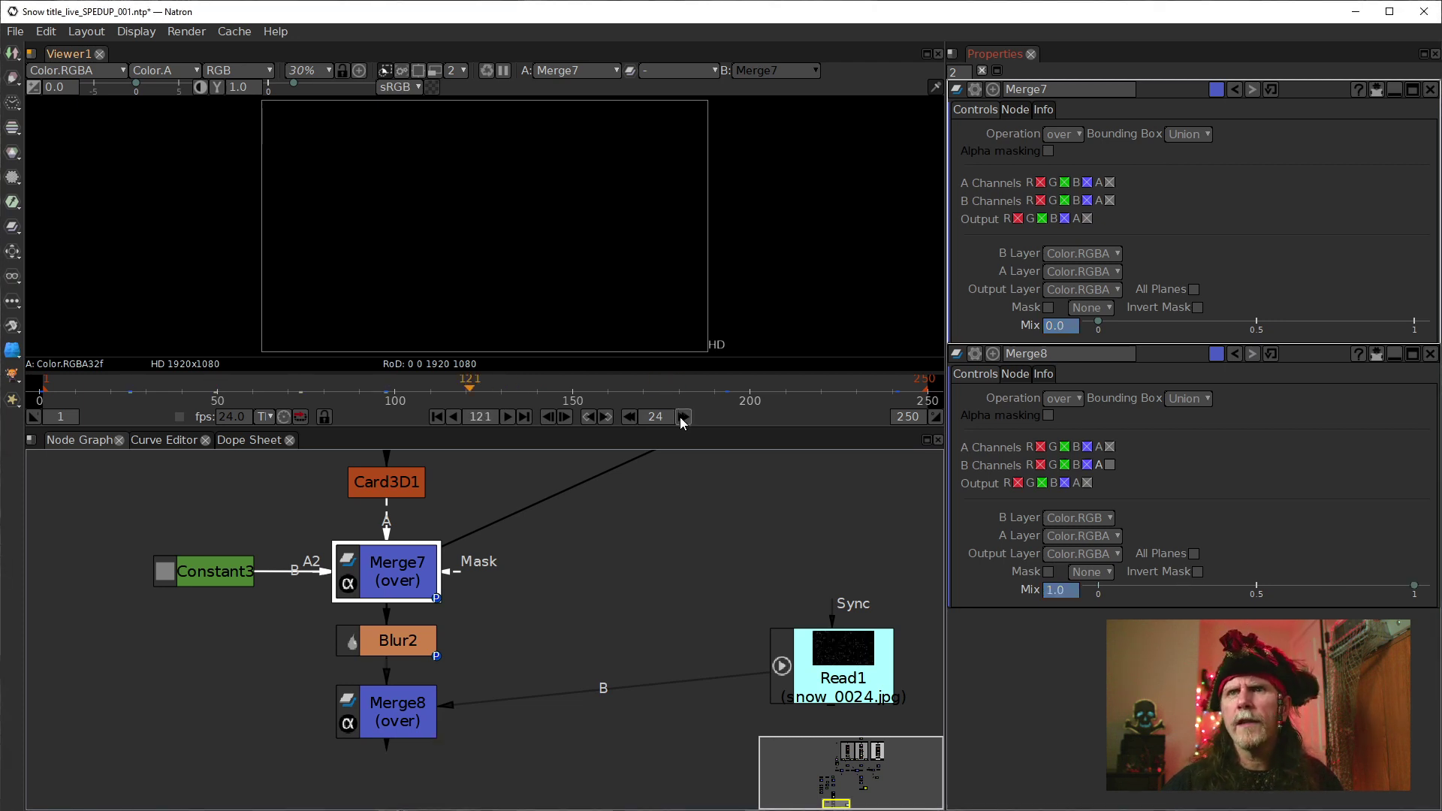
pyautogui.click(680, 417)
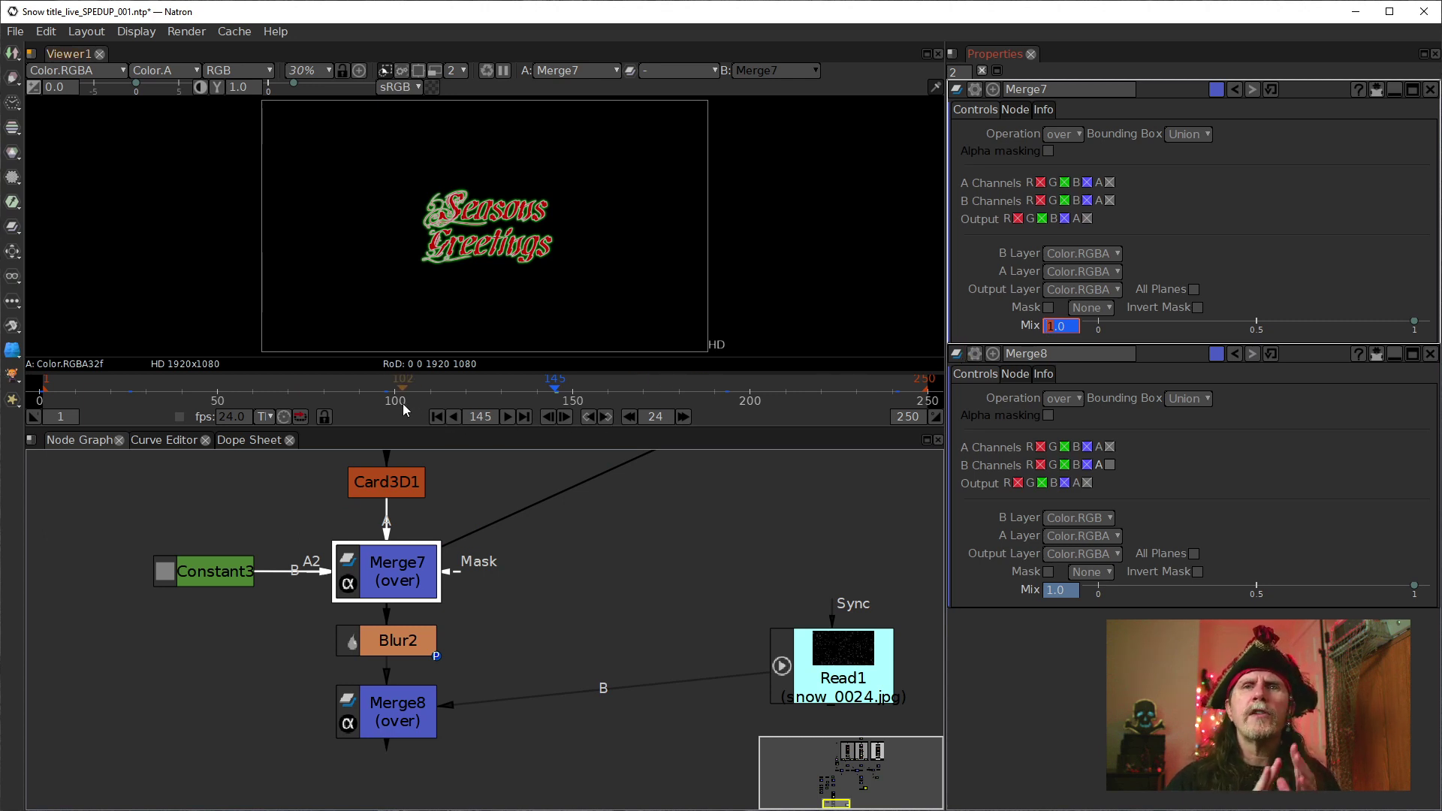
# Show Merge8's output in the viewer, scrub the timeline to frame 145 to examine the fade, and select Merge7
pyautogui.moveTo(489, 394); pyautogui.dragTo(523, 401)
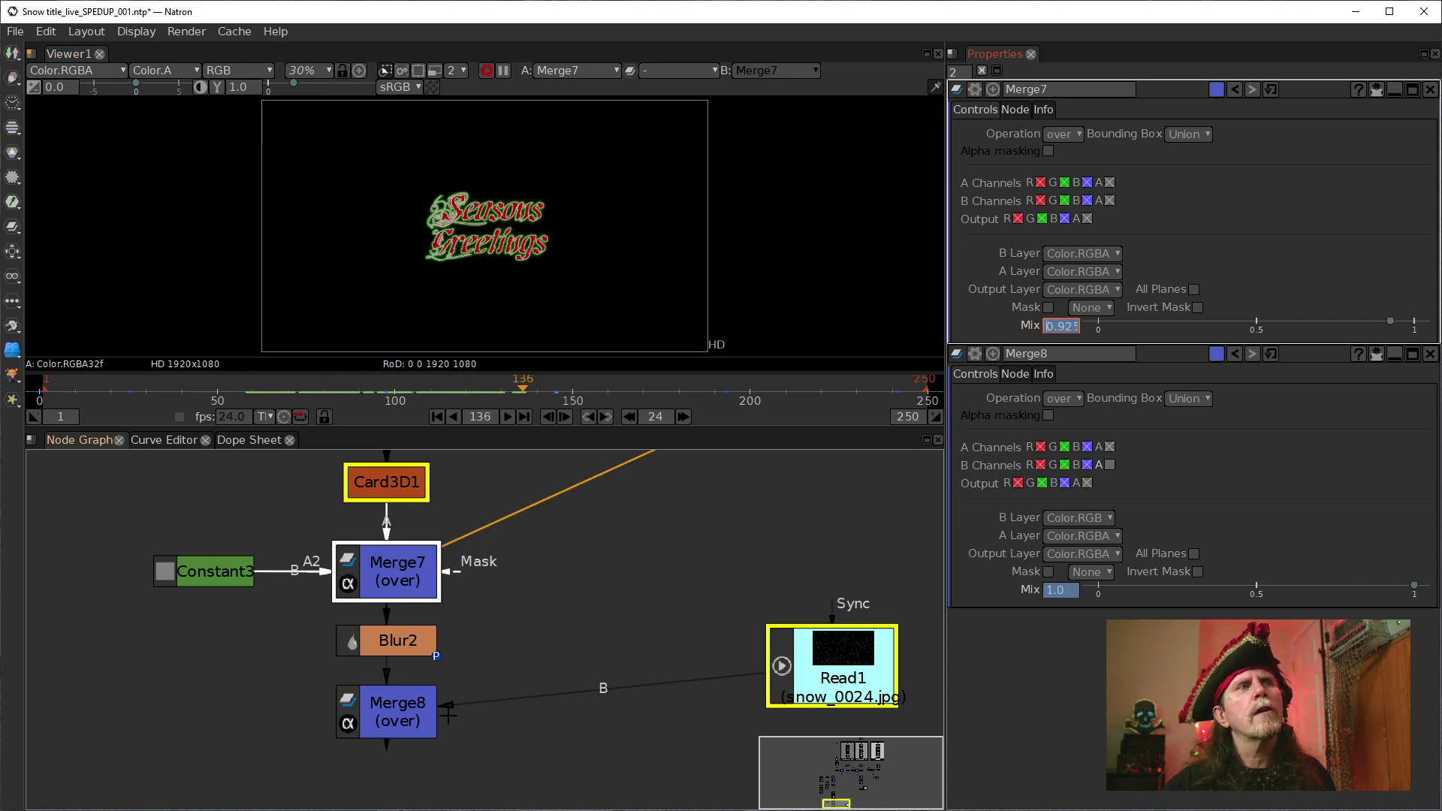
pyautogui.click(396, 715)
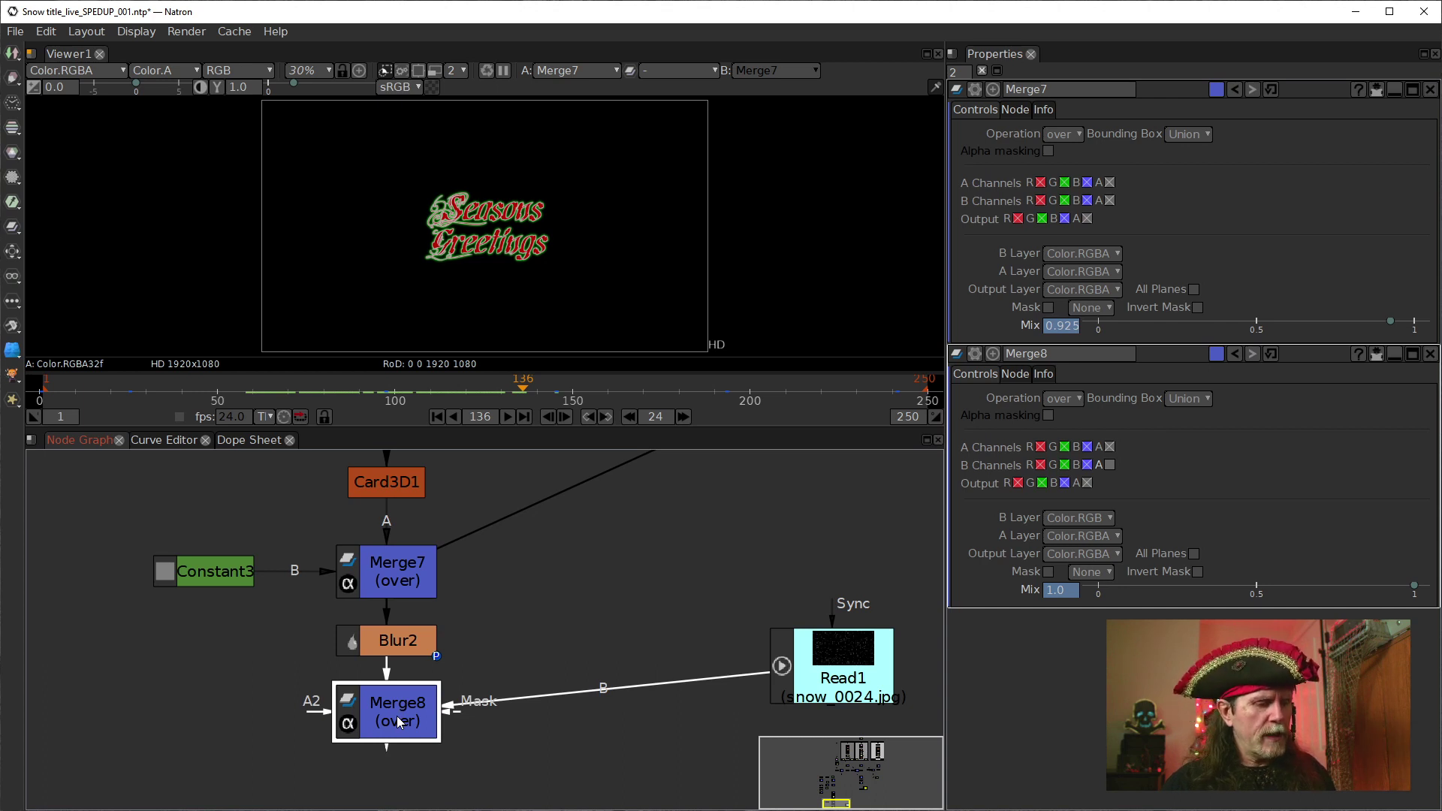
pyautogui.press('1')
pyautogui.moveTo(144, 389); pyautogui.dragTo(555, 398)
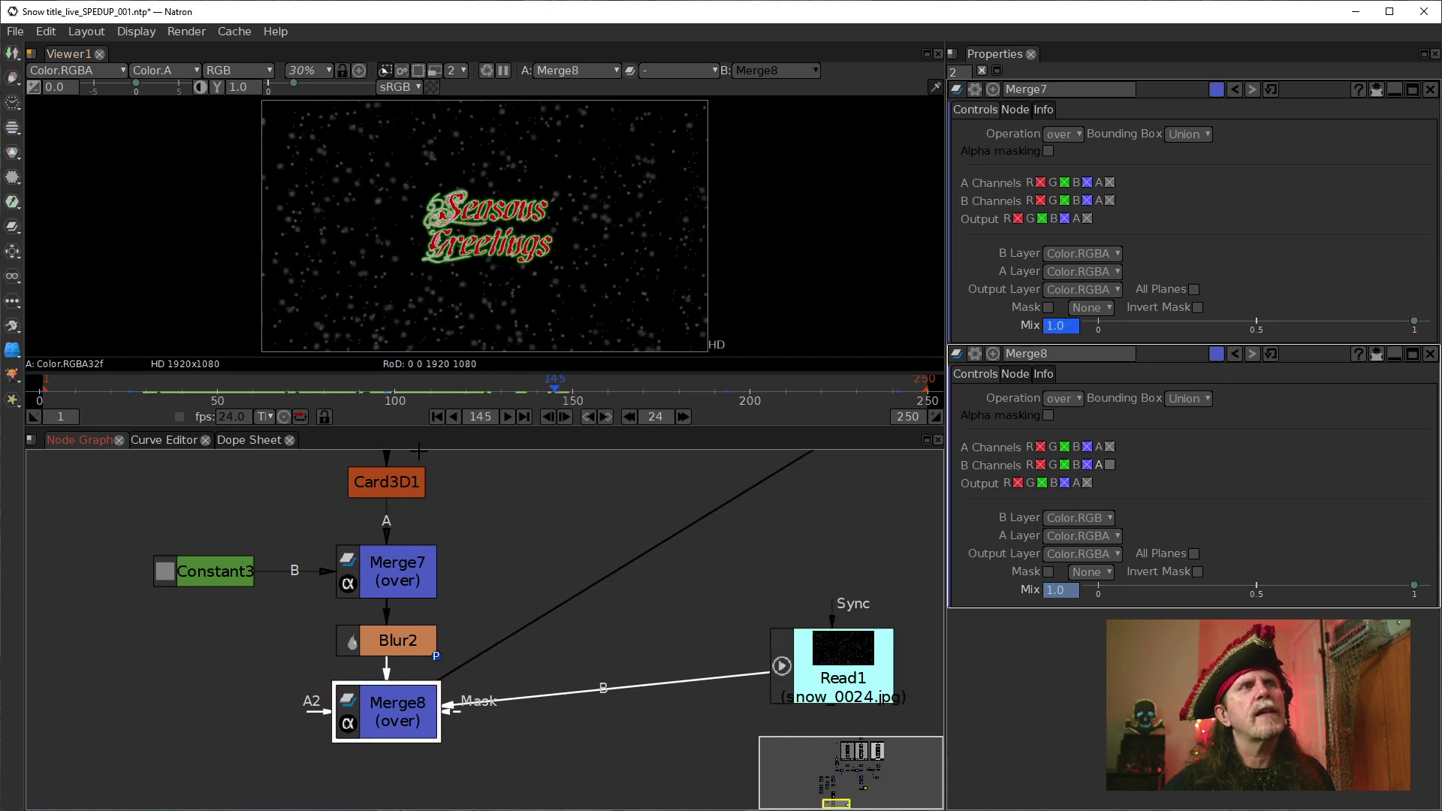
pyautogui.click(412, 574)
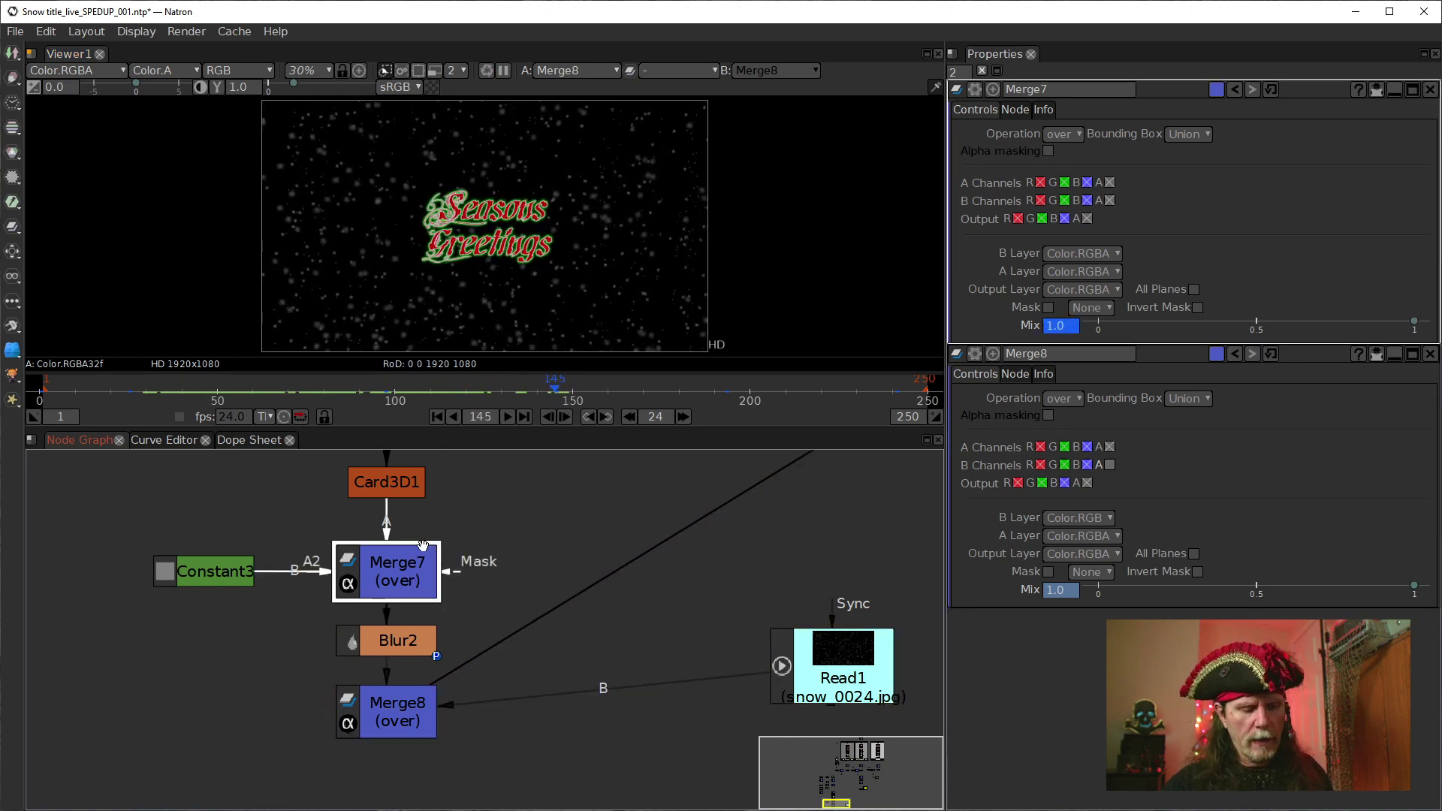
# Try bypassing Merge7 by connecting Blur2 directly to Card3D1, check the result at frame 97, and restore Merge7 in the chain
pyautogui.press('d')
pyautogui.press('d')
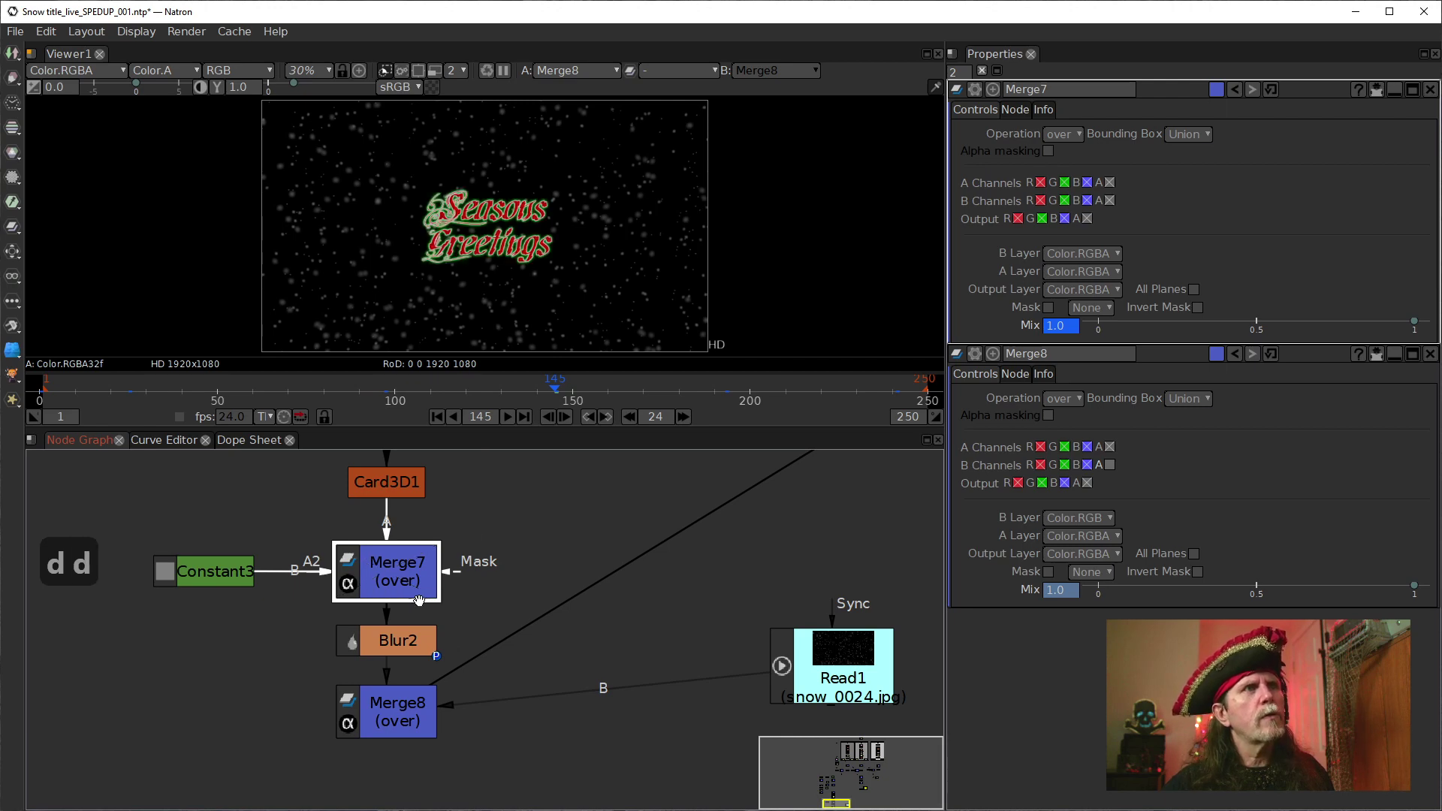
pyautogui.moveTo(421, 578); pyautogui.dragTo(295, 578)
pyautogui.moveTo(345, 620); pyautogui.dragTo(398, 481)
pyautogui.moveTo(531, 395); pyautogui.dragTo(384, 406)
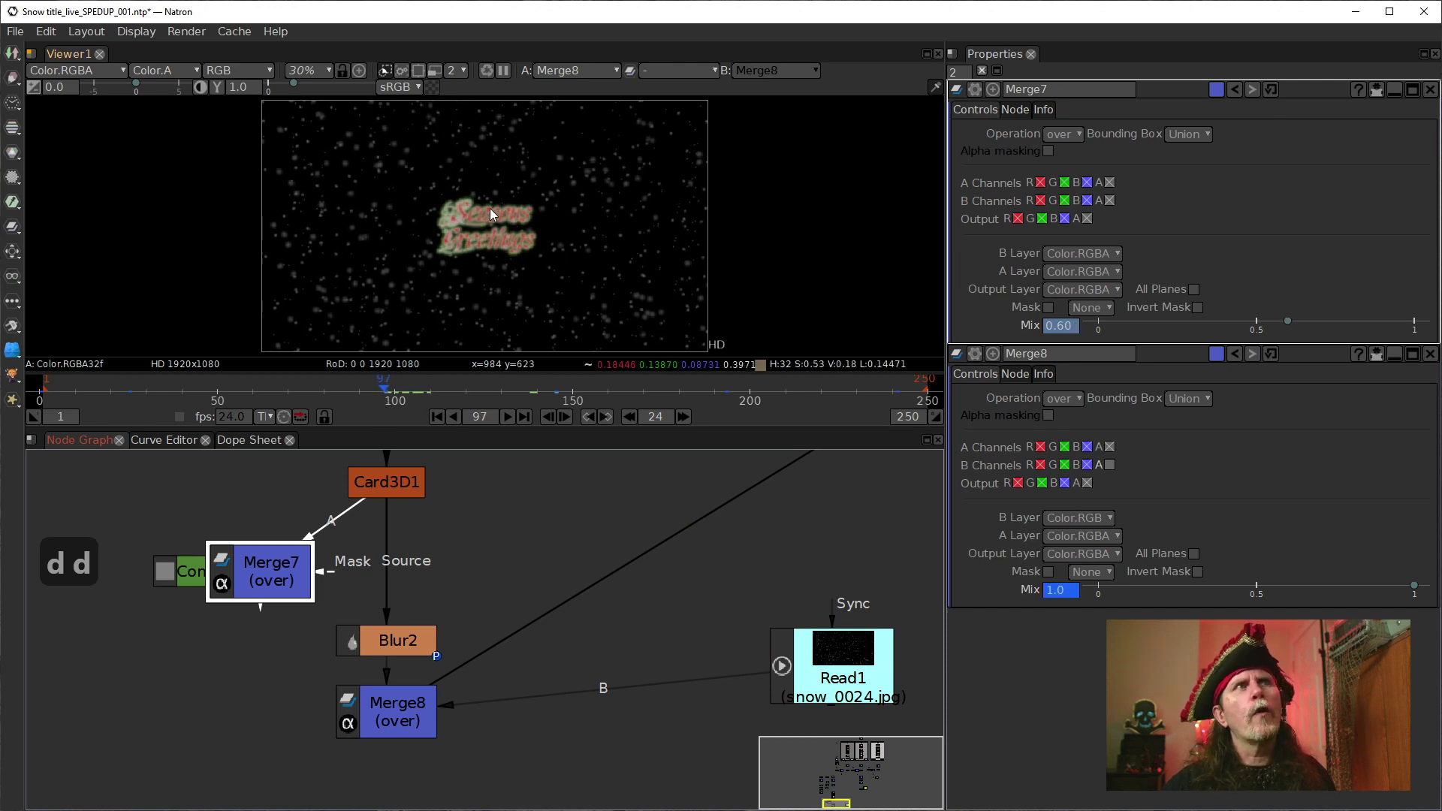
pyautogui.click(409, 728)
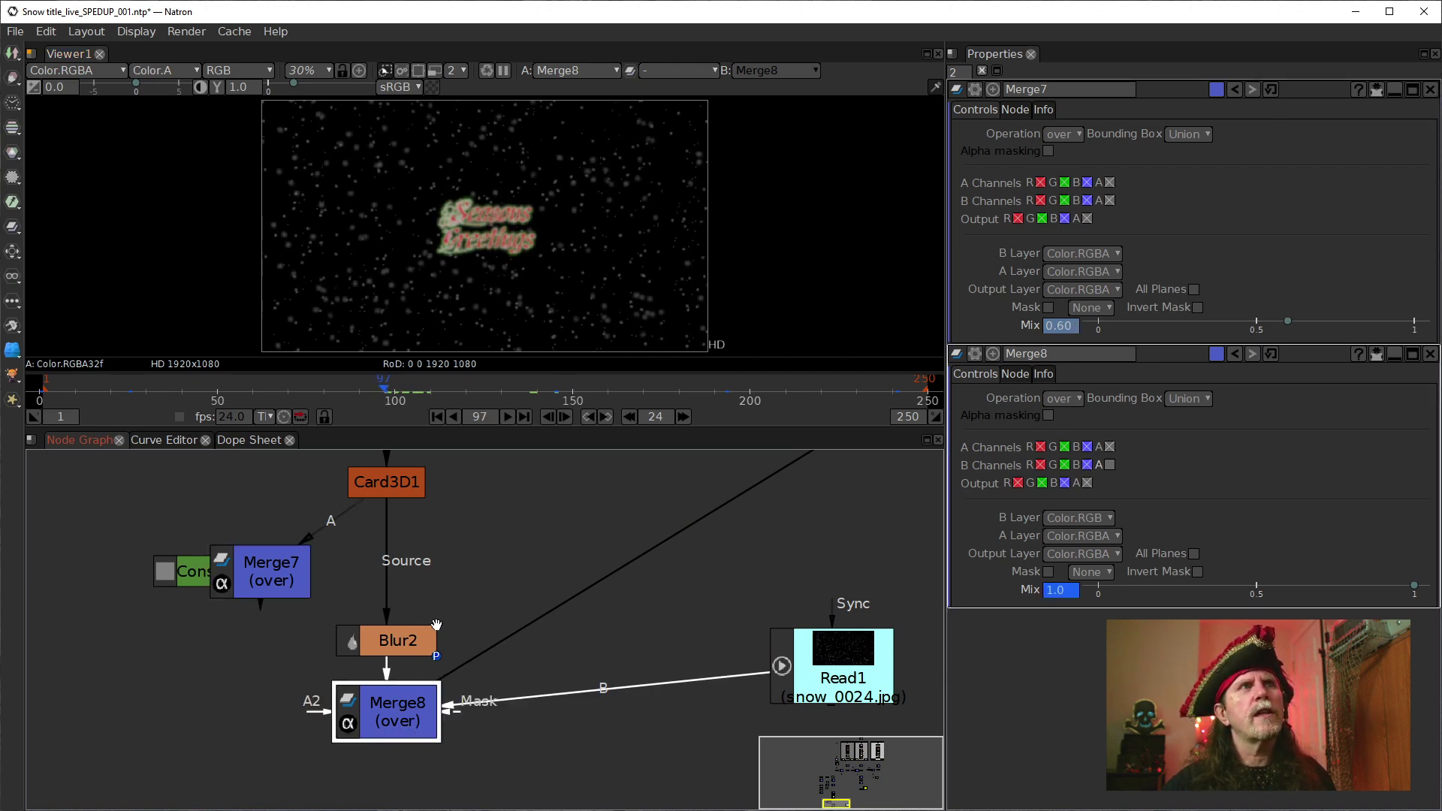
pyautogui.moveTo(383, 578)
pyautogui.mouseDown()
pyautogui.moveTo(293, 574)
pyautogui.moveTo(382, 574)
pyautogui.moveTo(396, 600)
pyautogui.mouseUp()
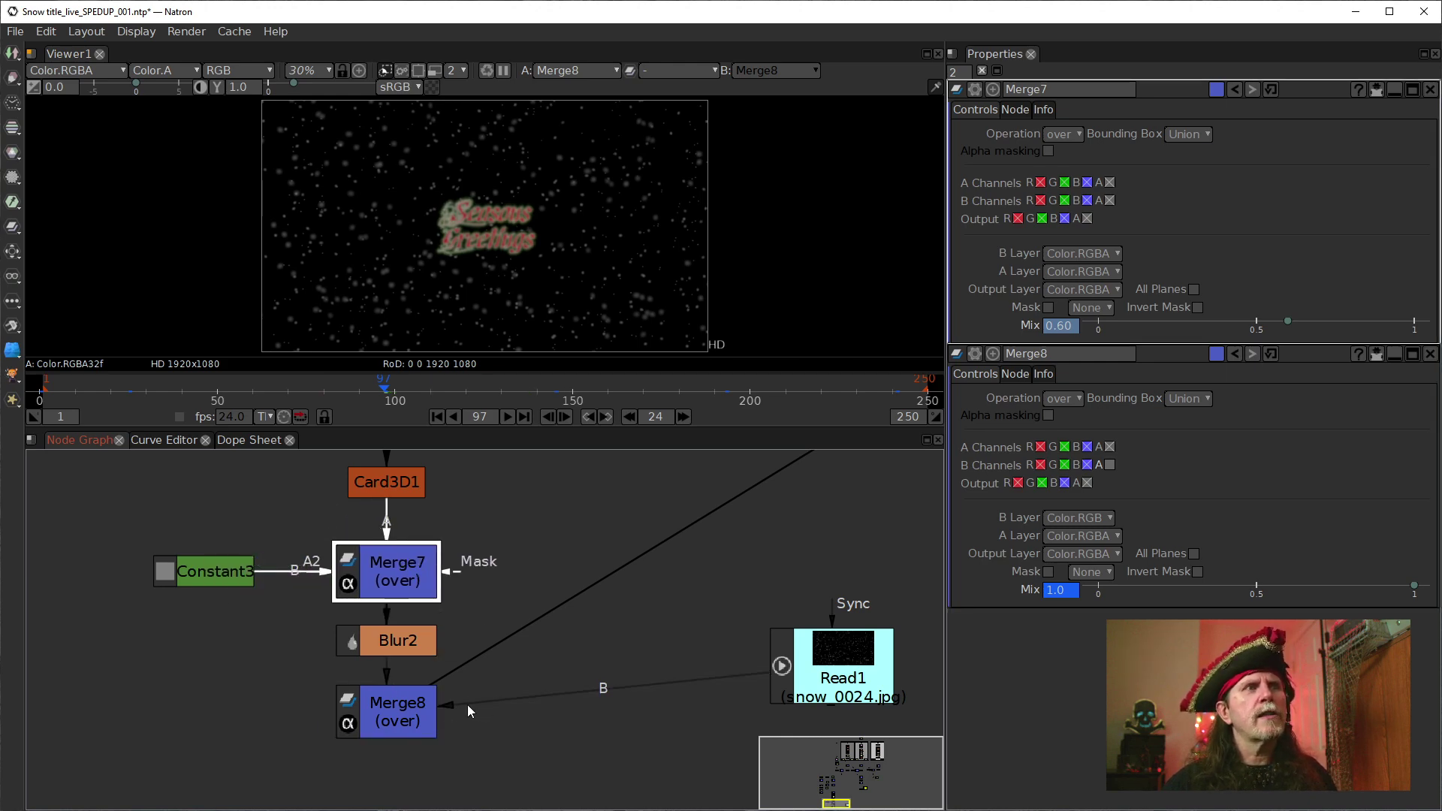
# Compare the outputs of Blur2 and Merge8 in the viewer at frame 49, ending on Merge8
pyautogui.moveTo(485, 656); pyautogui.dragTo(418, 641)
pyautogui.moveTo(390, 392); pyautogui.dragTo(213, 399)
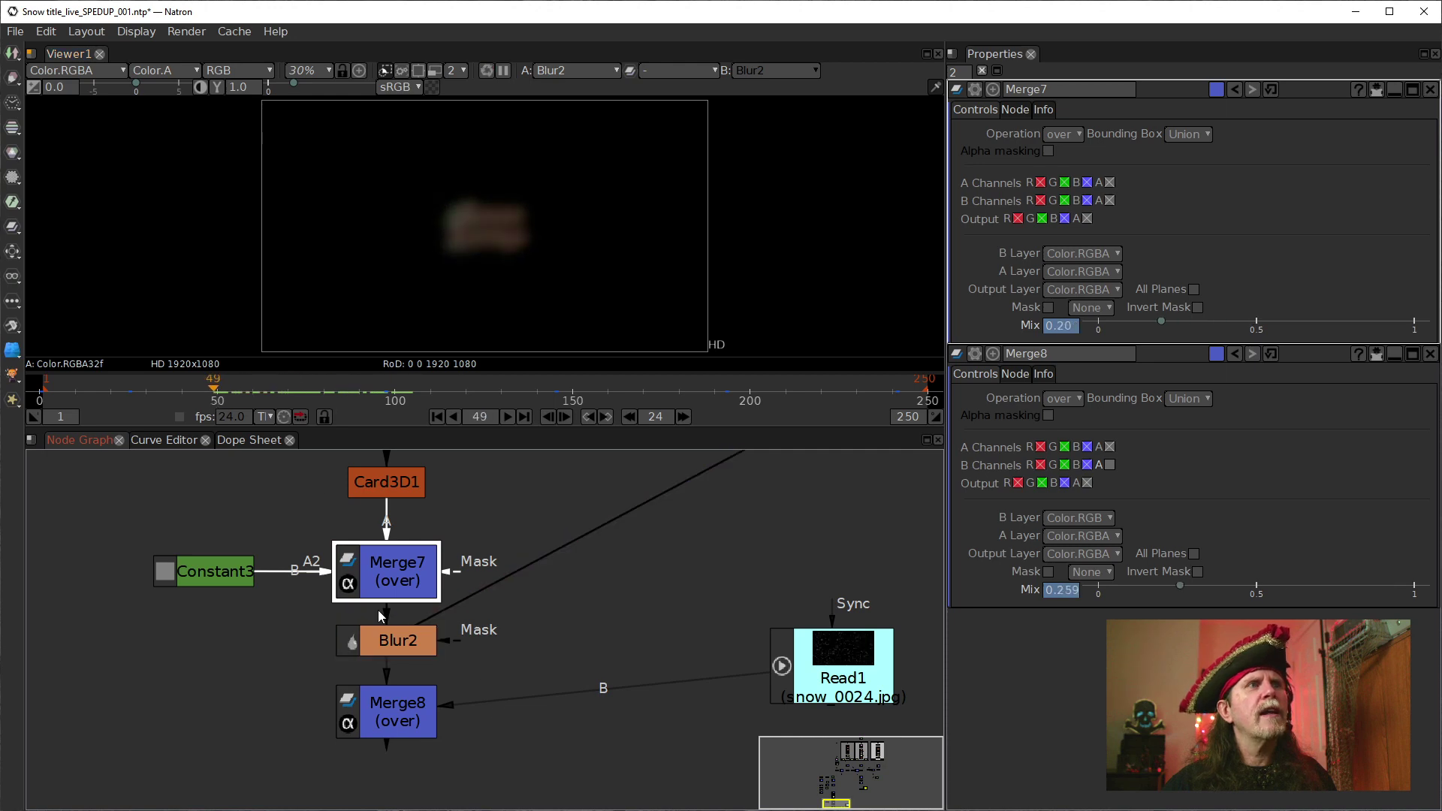
pyautogui.moveTo(476, 593); pyautogui.dragTo(426, 707)
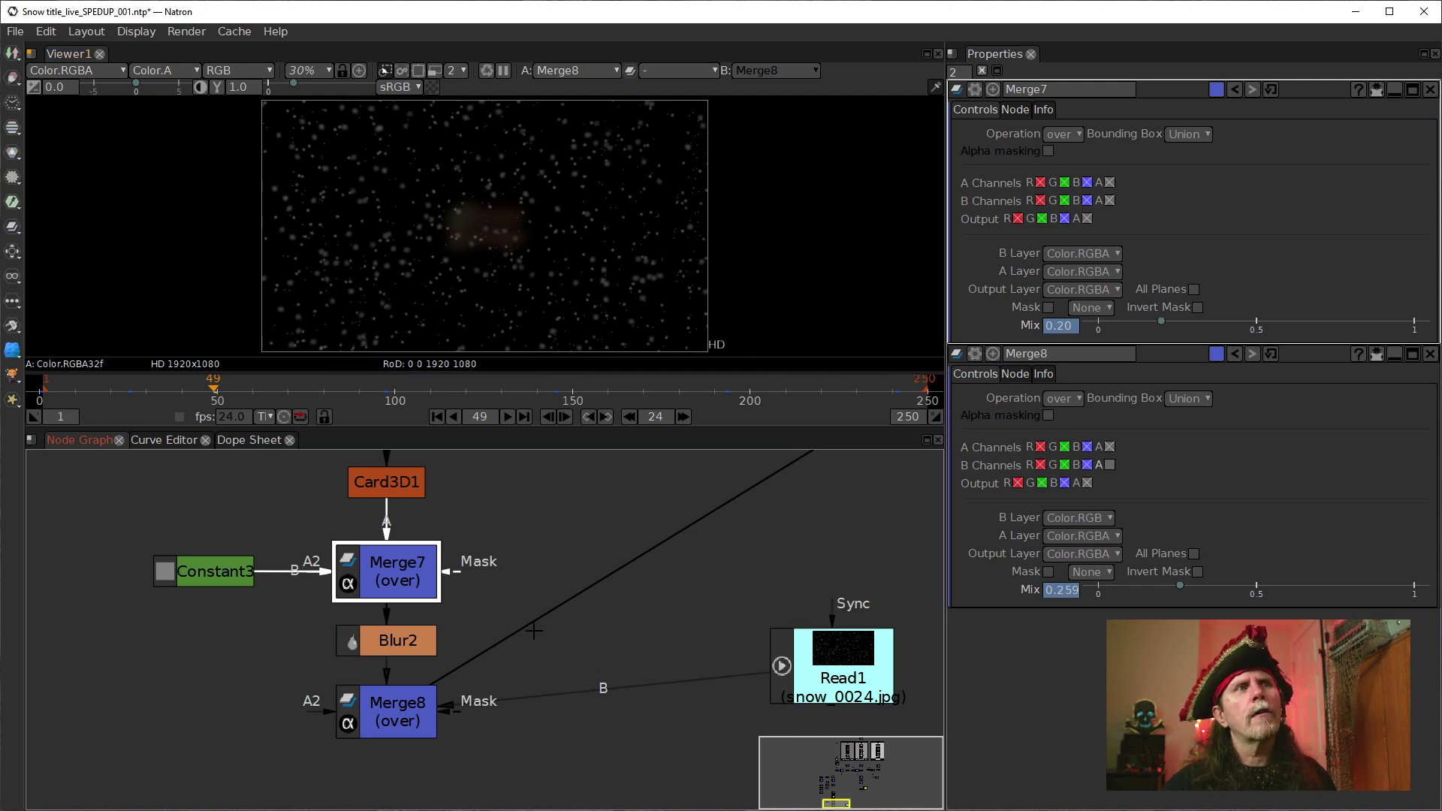
pyautogui.moveTo(529, 627); pyautogui.dragTo(428, 635)
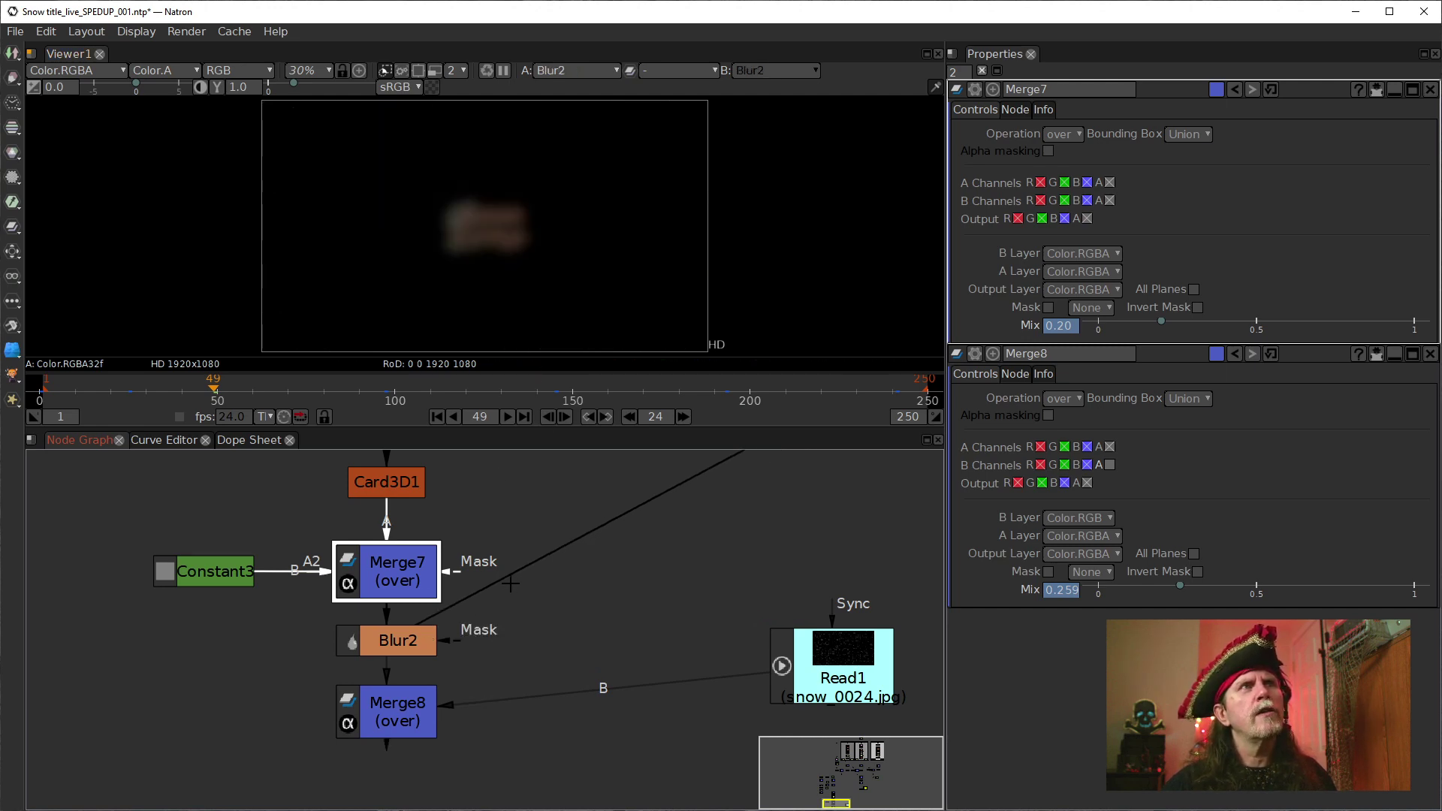
pyautogui.moveTo(484, 582); pyautogui.dragTo(407, 719)
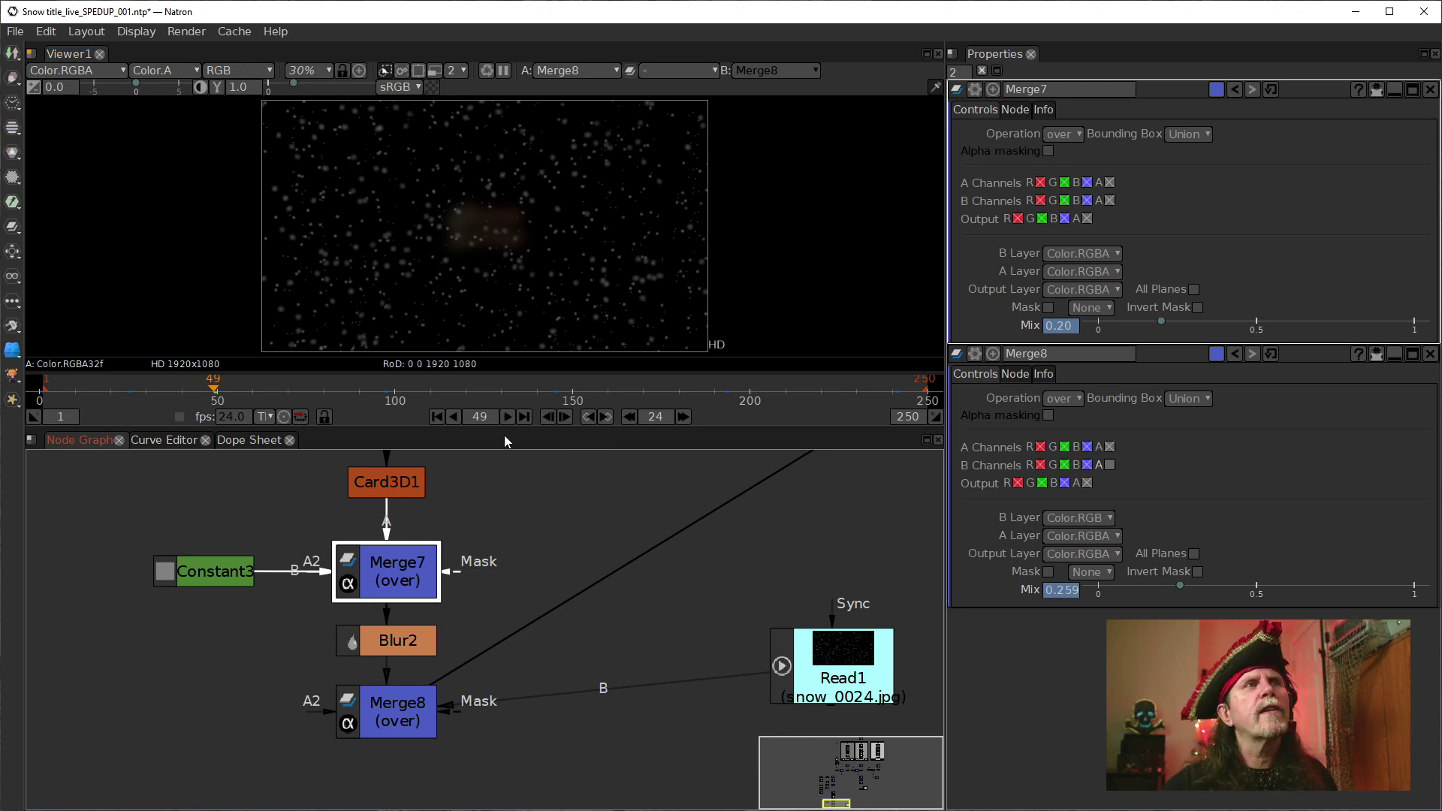
# Play Merge8's output from frame 1 and stop at frame 107 to examine the title's fade-in
pyautogui.click(439, 416)
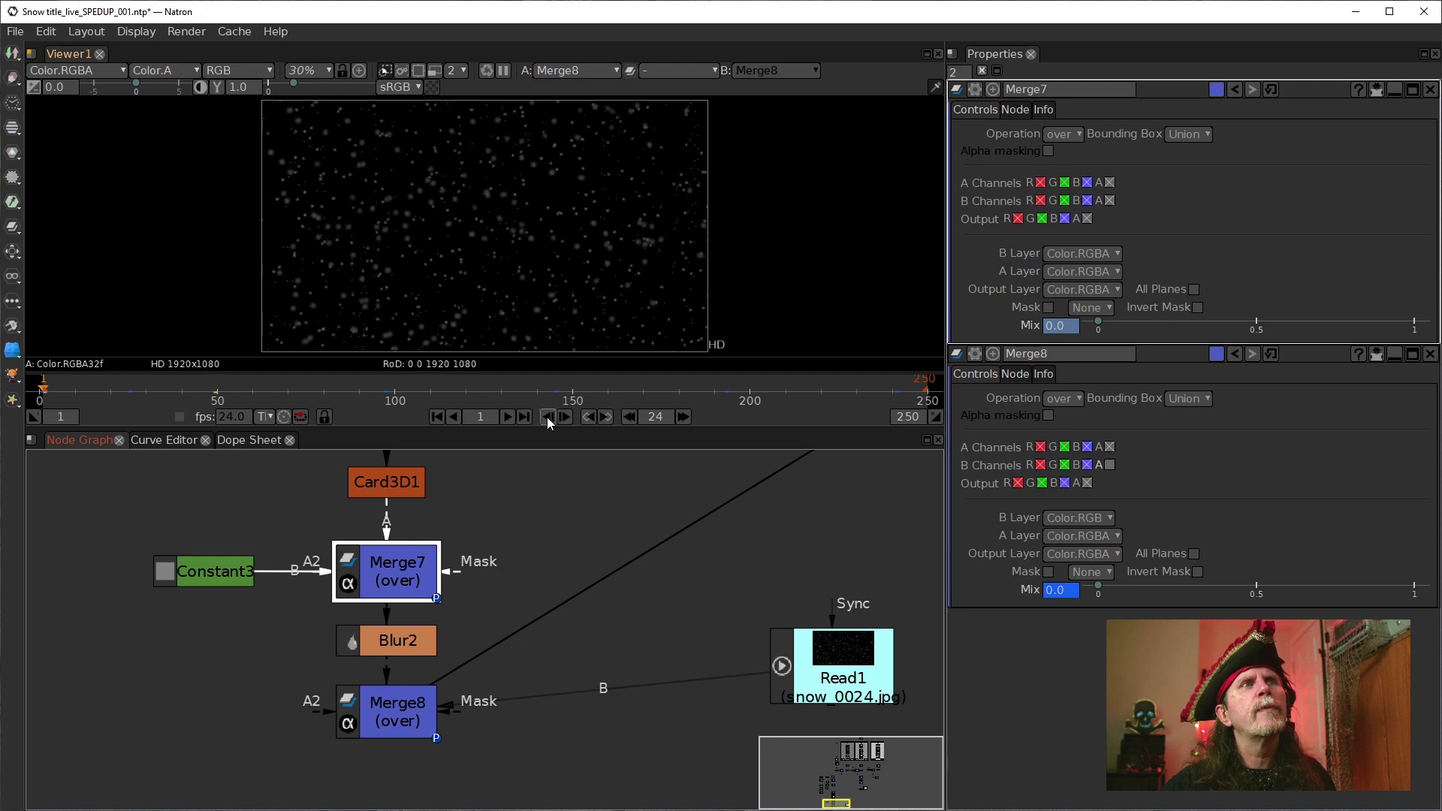
pyautogui.click(507, 417)
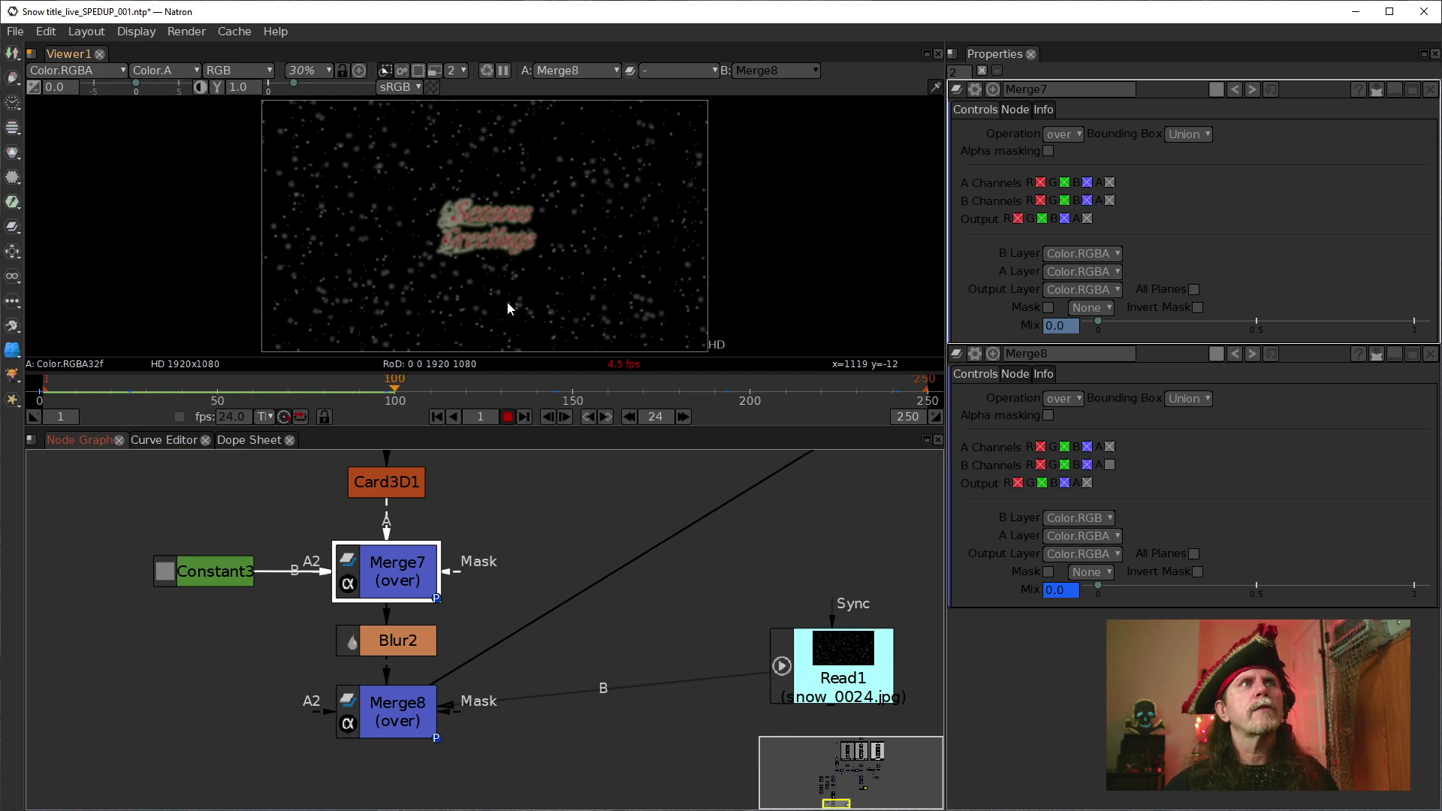
pyautogui.click(507, 417)
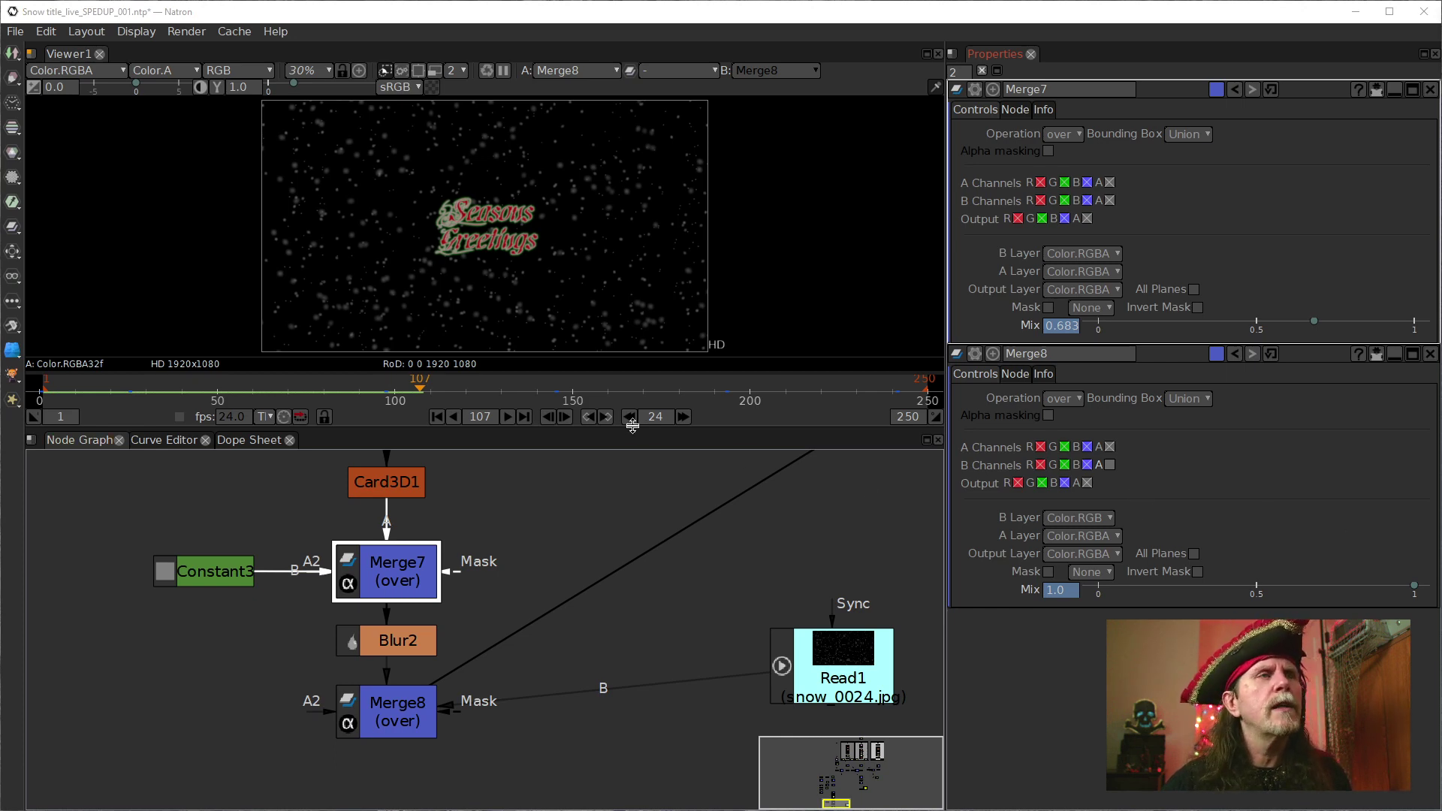
# Keyframe Merge7's Mix at frame 193 and set it to 0 at frame 241
pyautogui.click(723, 399)
pyautogui.click(725, 391)
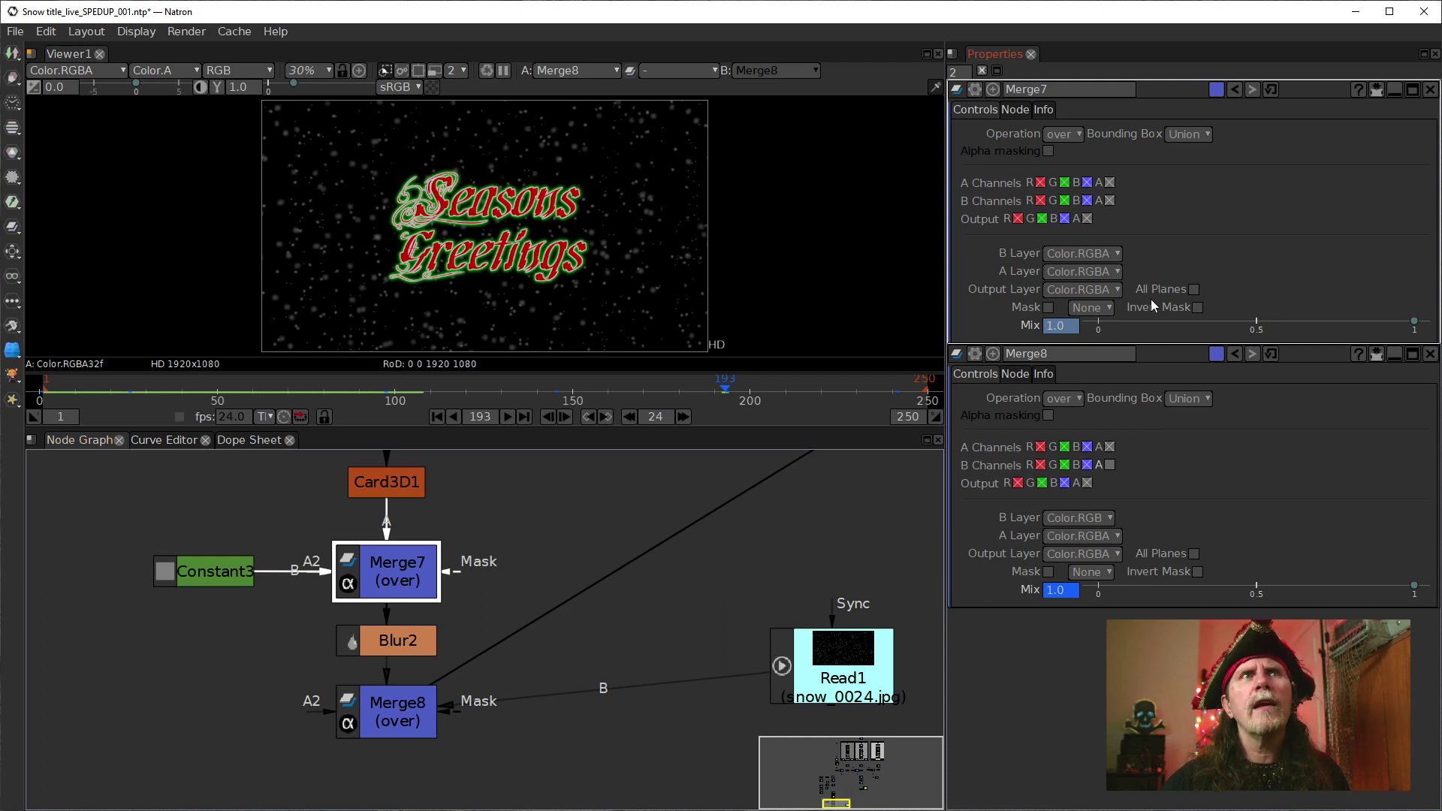
pyautogui.click(1051, 331)
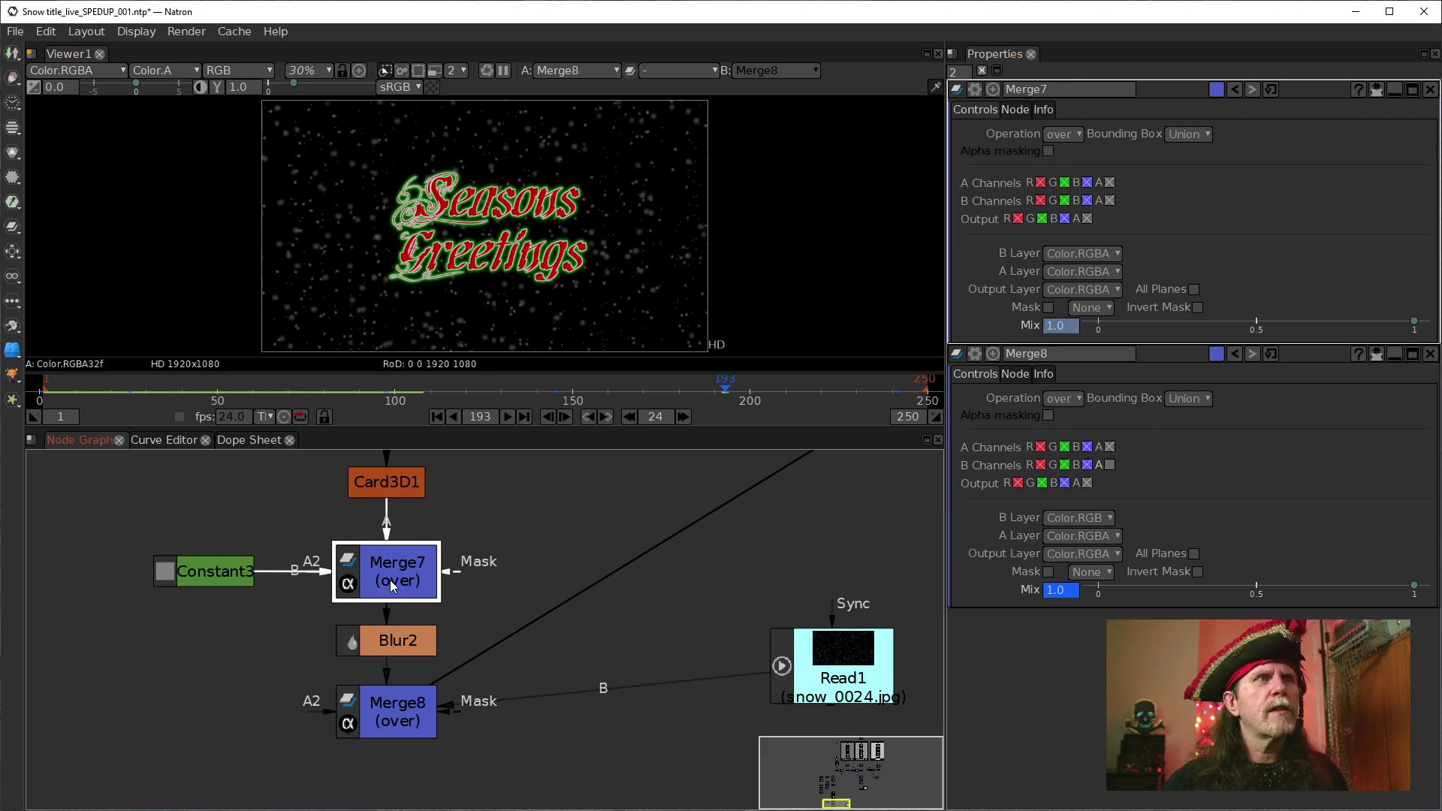
pyautogui.click(1047, 327)
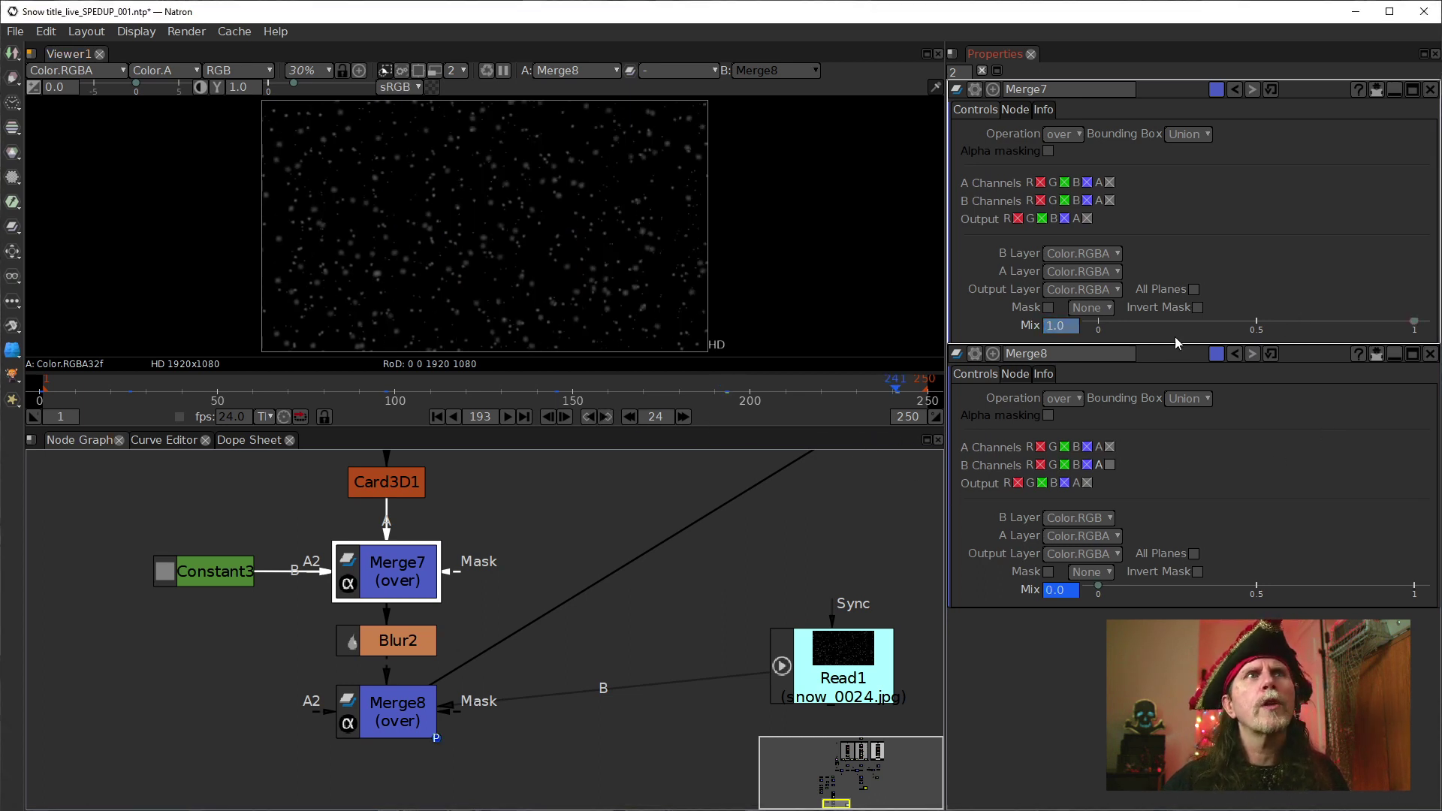
pyautogui.write('0')
pyautogui.press('Return')
# Scrub the timeline from frame 193 to frame 229 to examine the title's fade-out over the snow
pyautogui.click(729, 394)
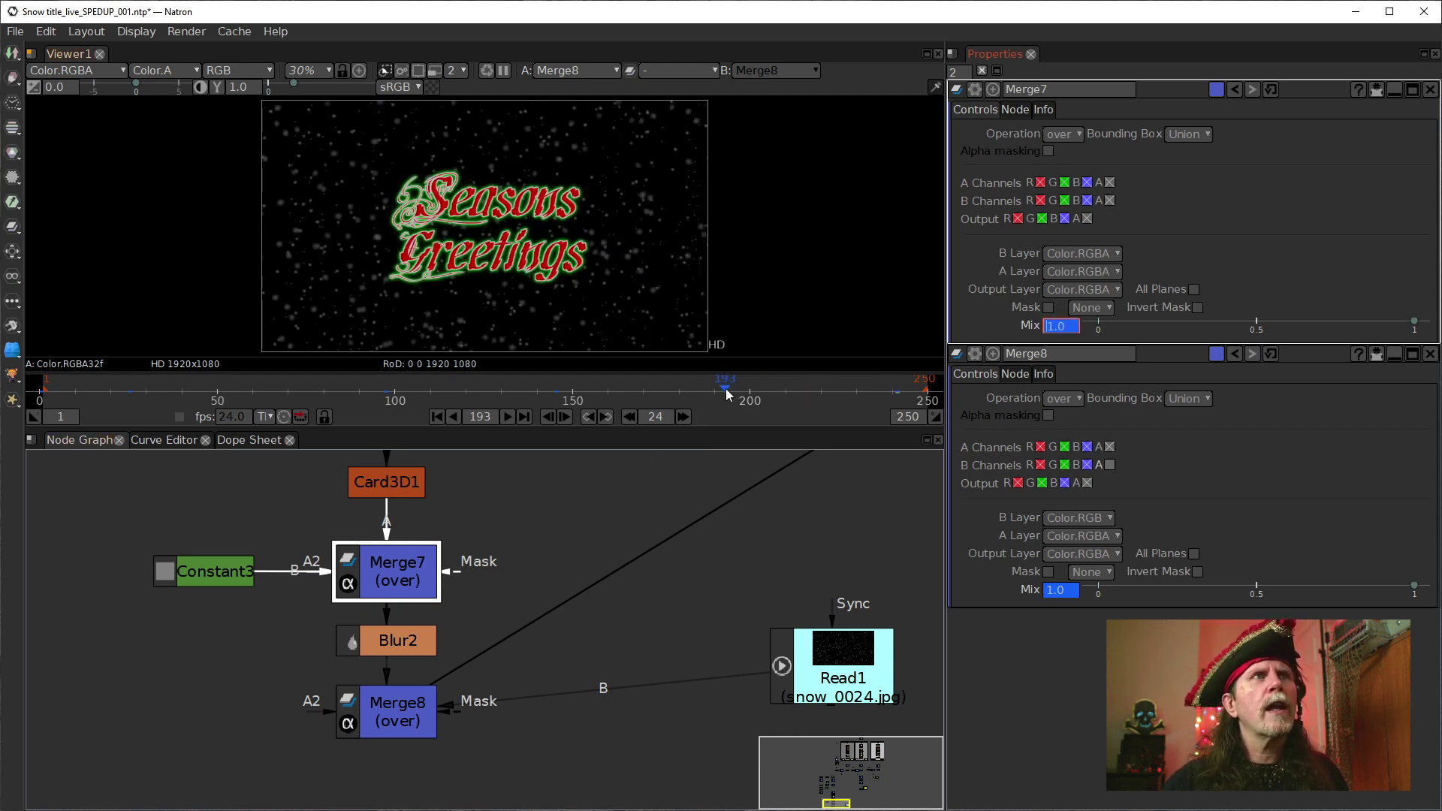
pyautogui.click(746, 393)
pyautogui.moveTo(745, 393); pyautogui.dragTo(851, 394)
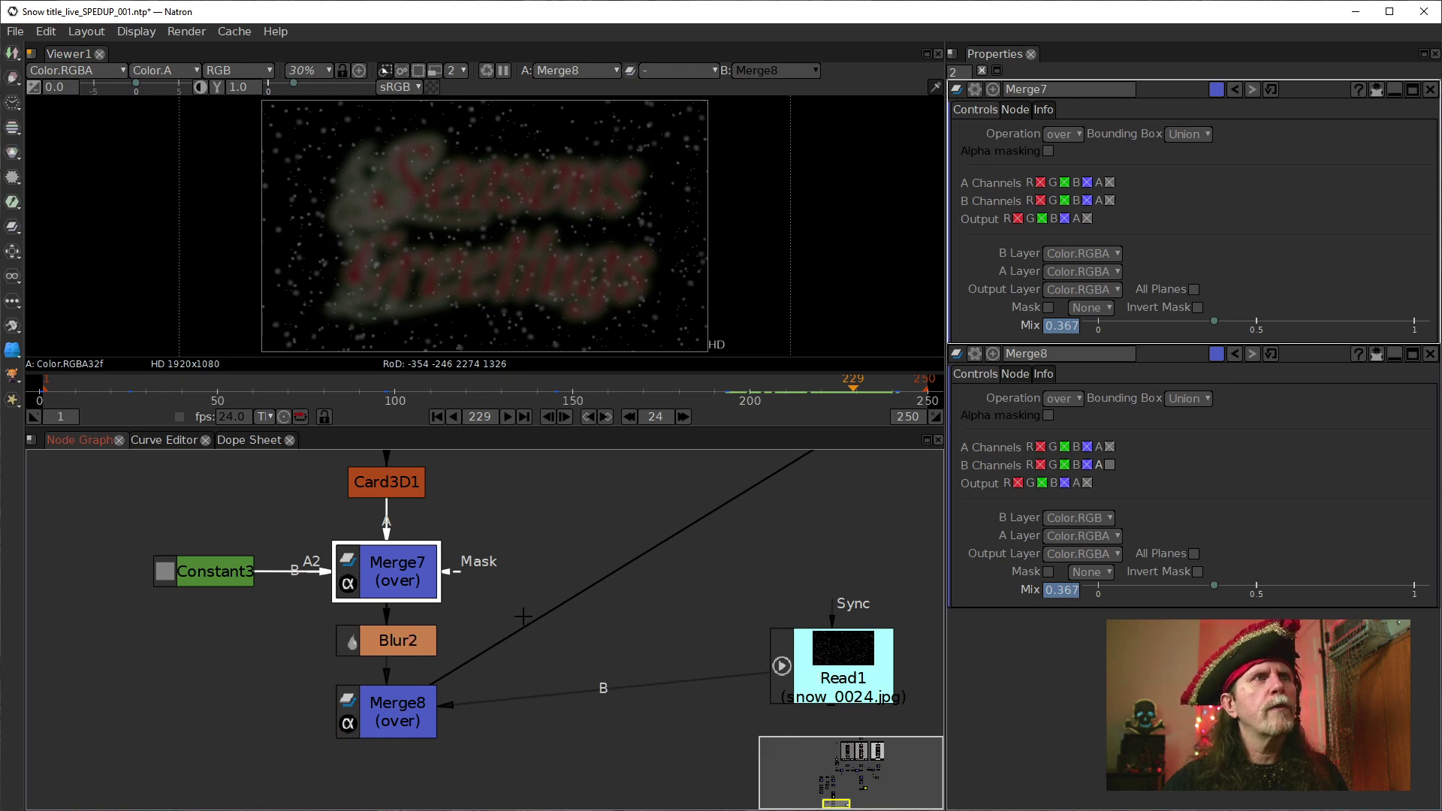
# Show Blur2's output in the viewer and play it from frame 189 to examine the fade-out without snow
pyautogui.moveTo(521, 632); pyautogui.dragTo(391, 642)
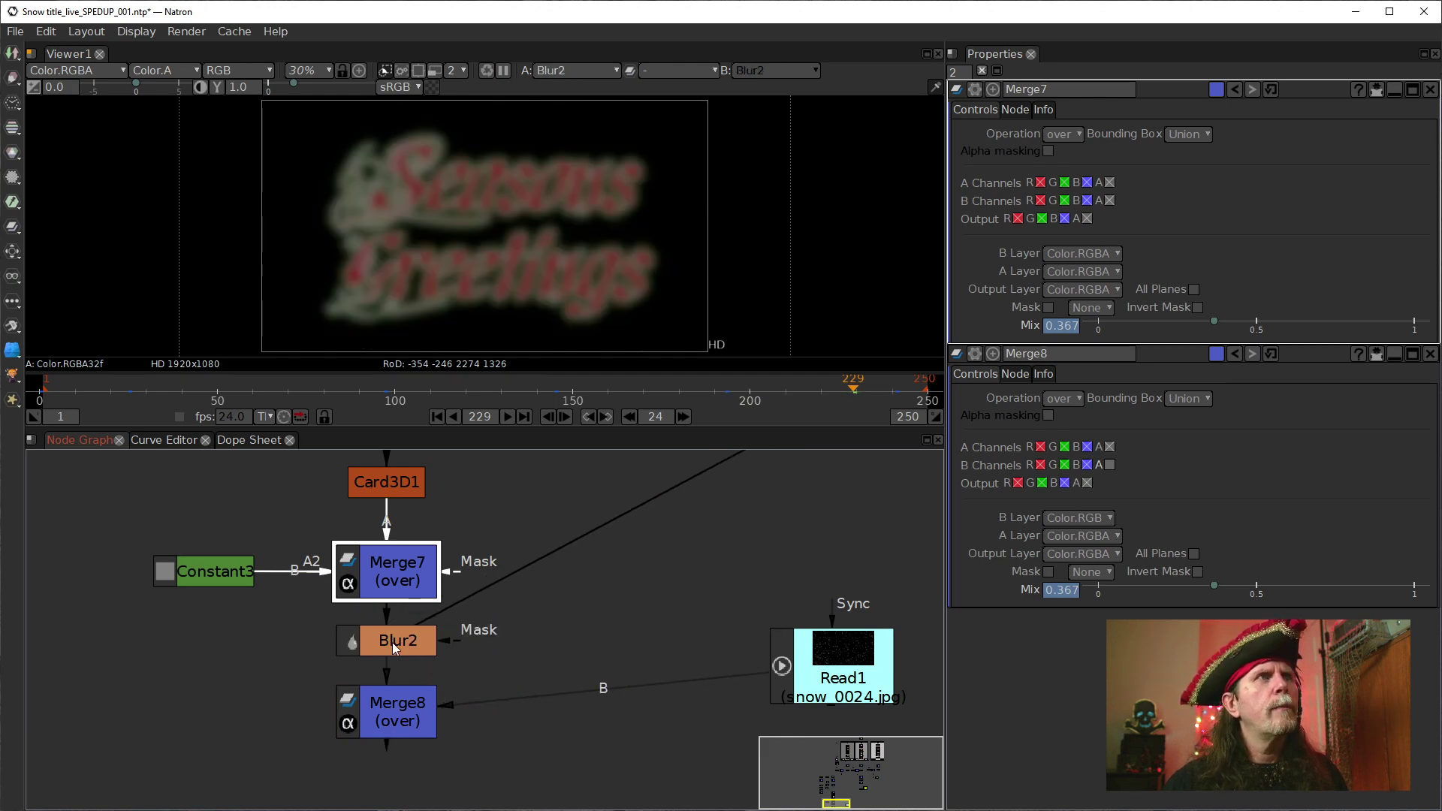
pyautogui.click(710, 387)
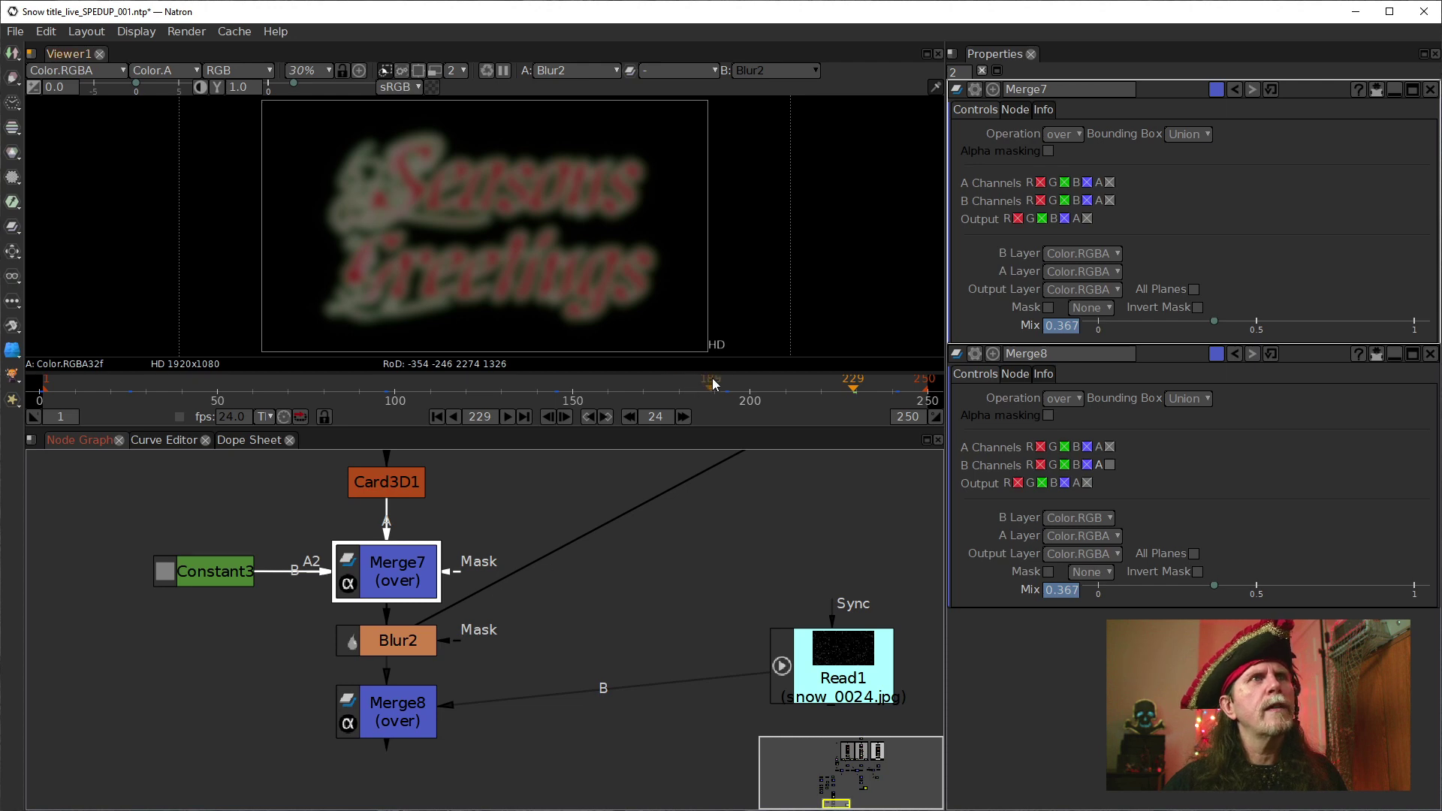
pyautogui.click(507, 417)
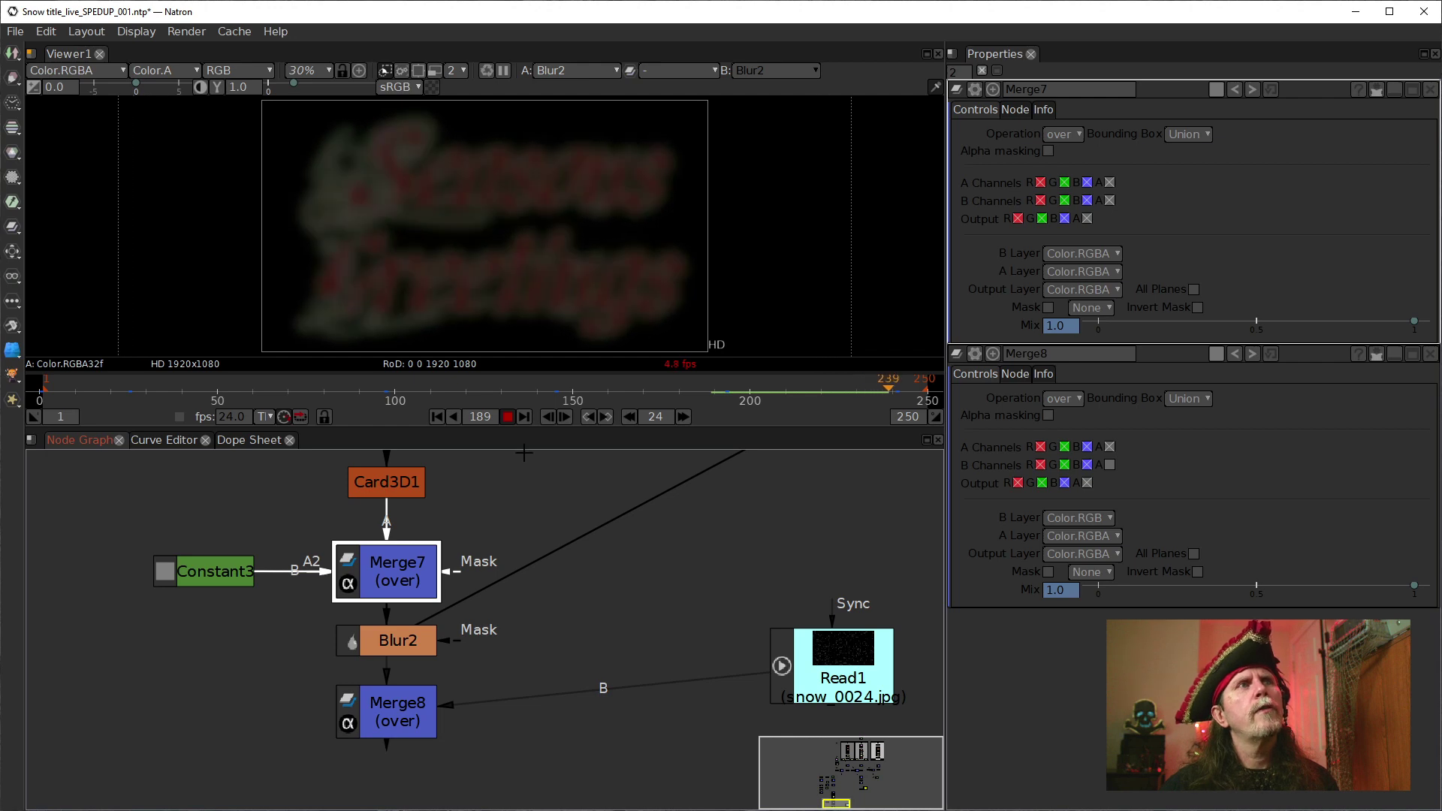
pyautogui.click(508, 416)
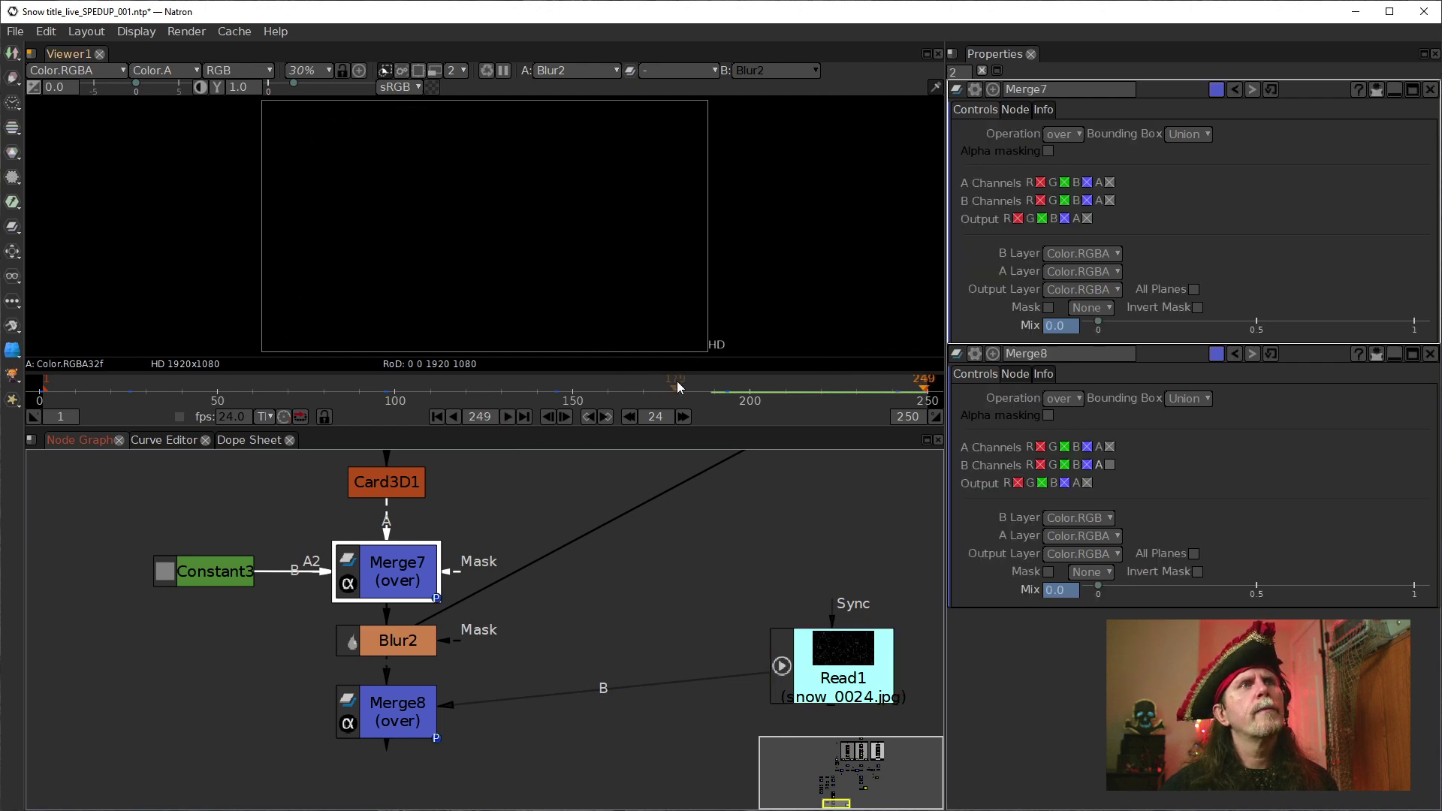
pyautogui.click(710, 398)
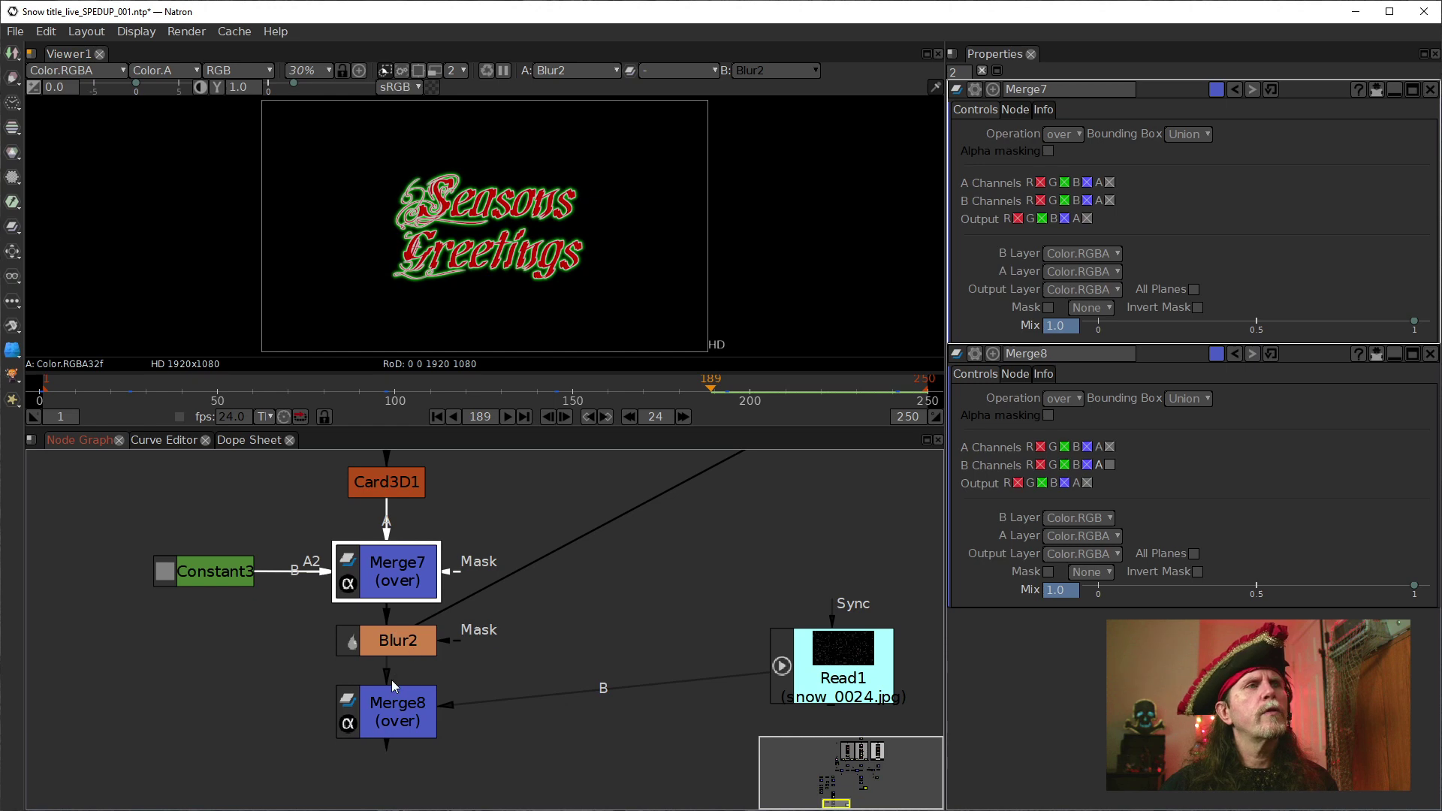
# Take Merge7 out of the chain, connect Blur2 directly to Card3D1, and show Merge8's output in the viewer
pyautogui.moveTo(385, 570); pyautogui.dragTo(308, 554)
pyautogui.moveTo(348, 606); pyautogui.dragTo(387, 487)
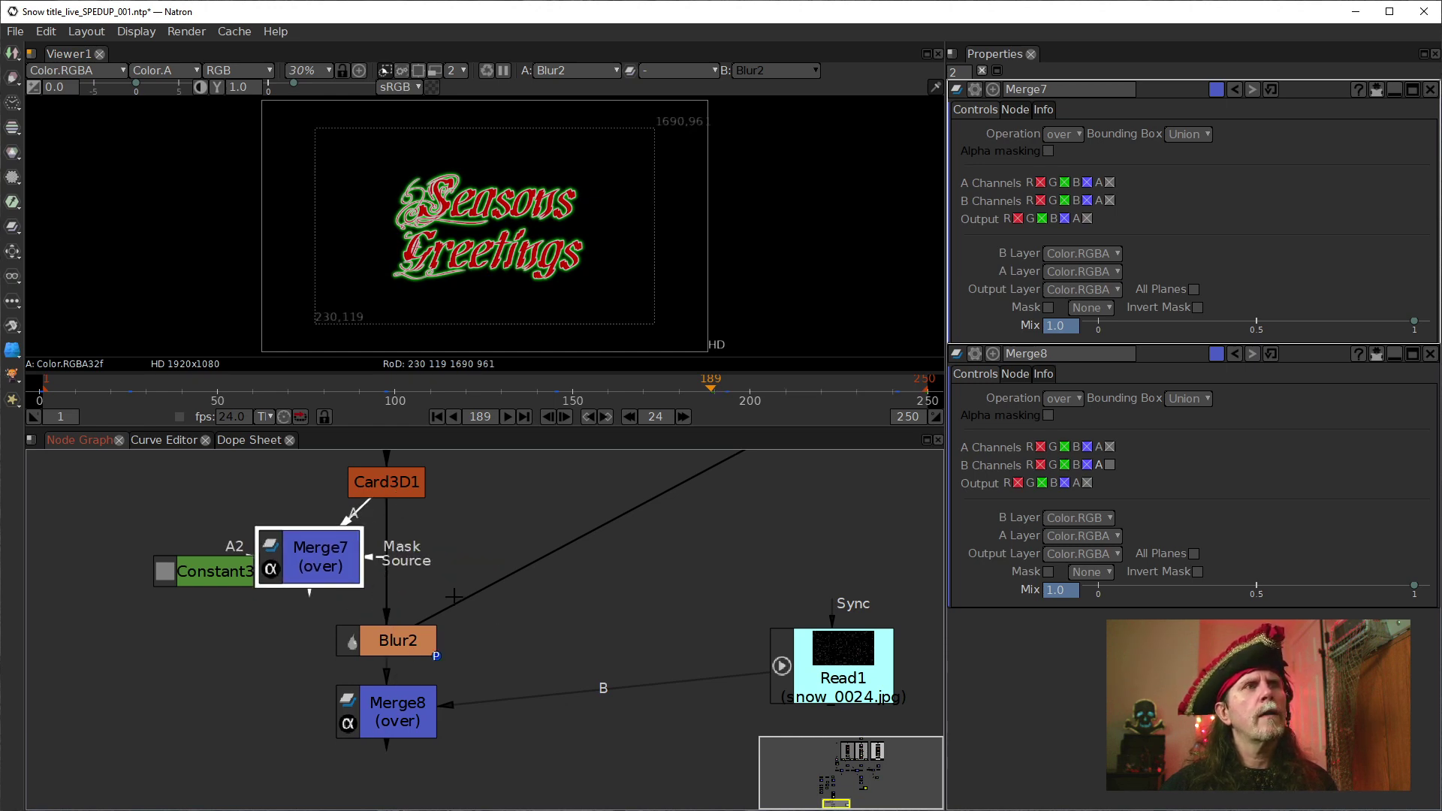
pyautogui.moveTo(462, 603); pyautogui.dragTo(426, 717)
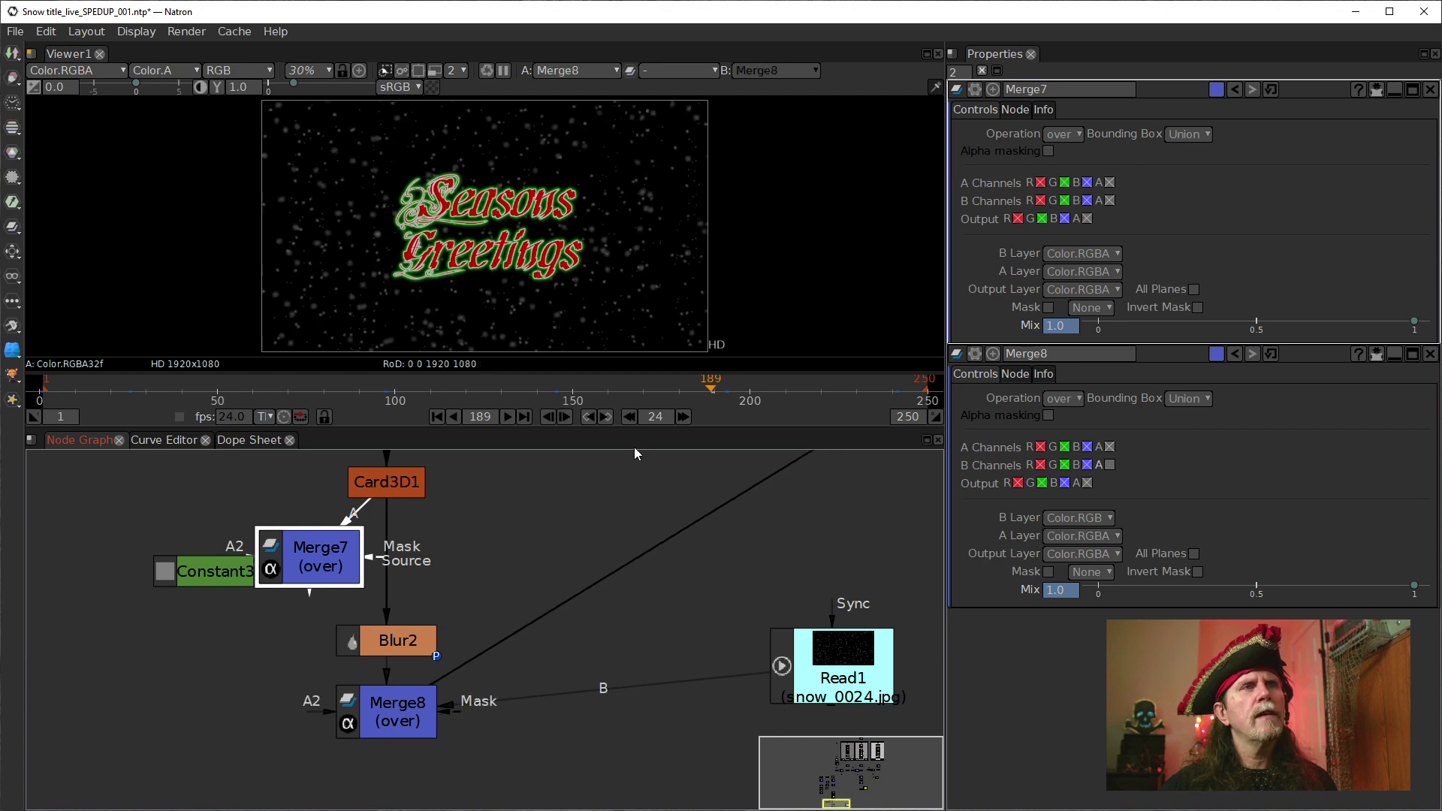
# Play the fade from frames 189 and 181 with Merge7 bypassed, and reinsert Merge7 between Card3D1 and Blur2
pyautogui.click(508, 417)
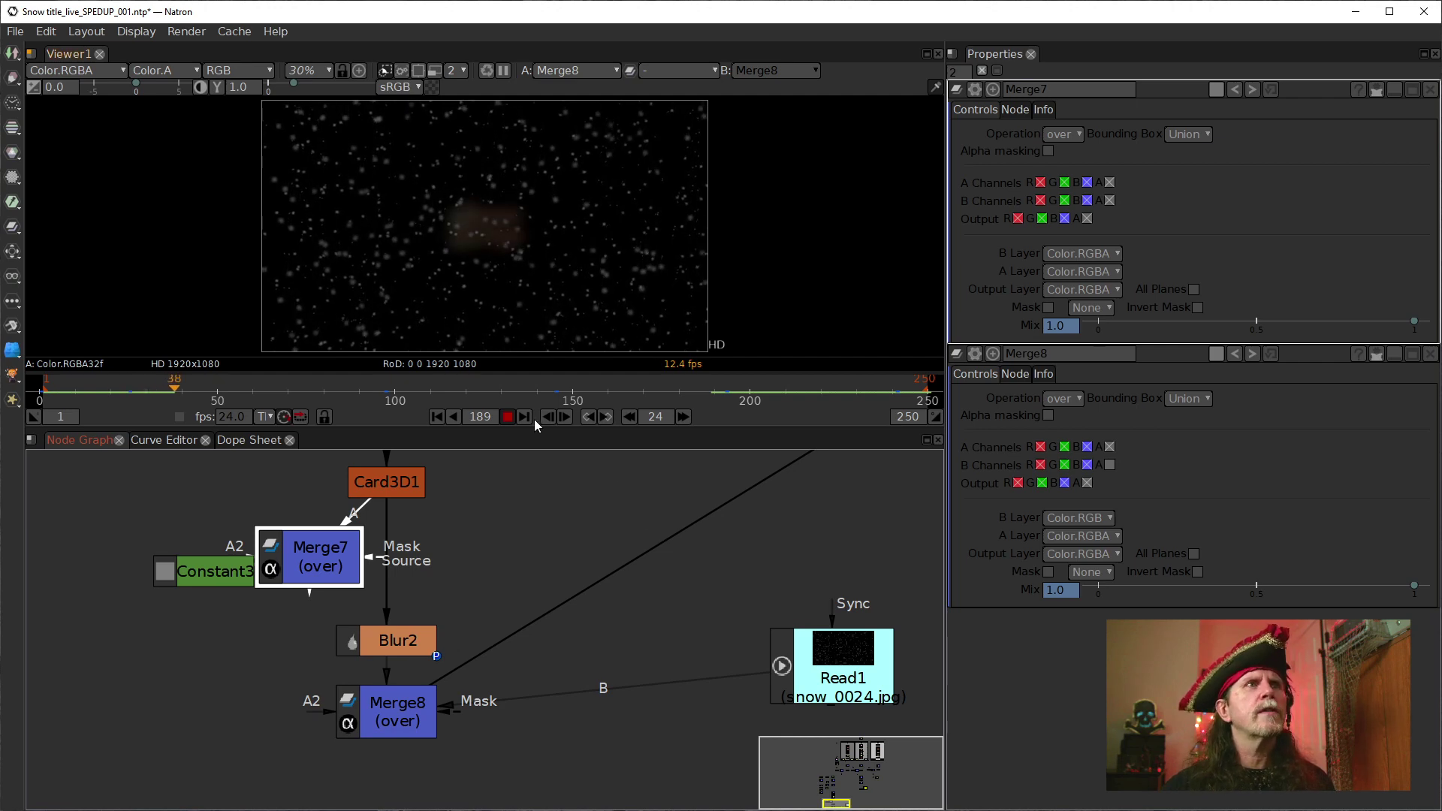
pyautogui.click(684, 392)
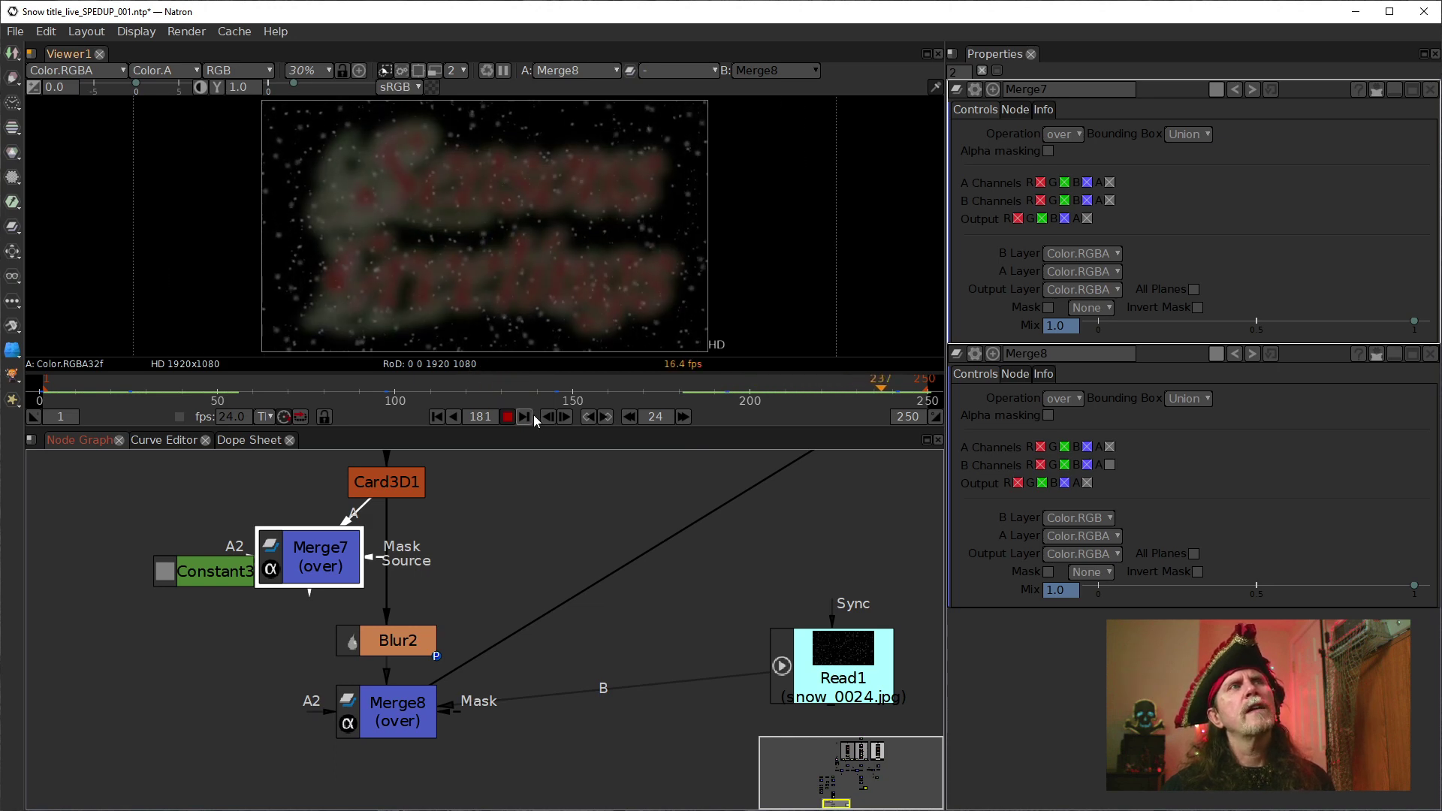
pyautogui.click(508, 419)
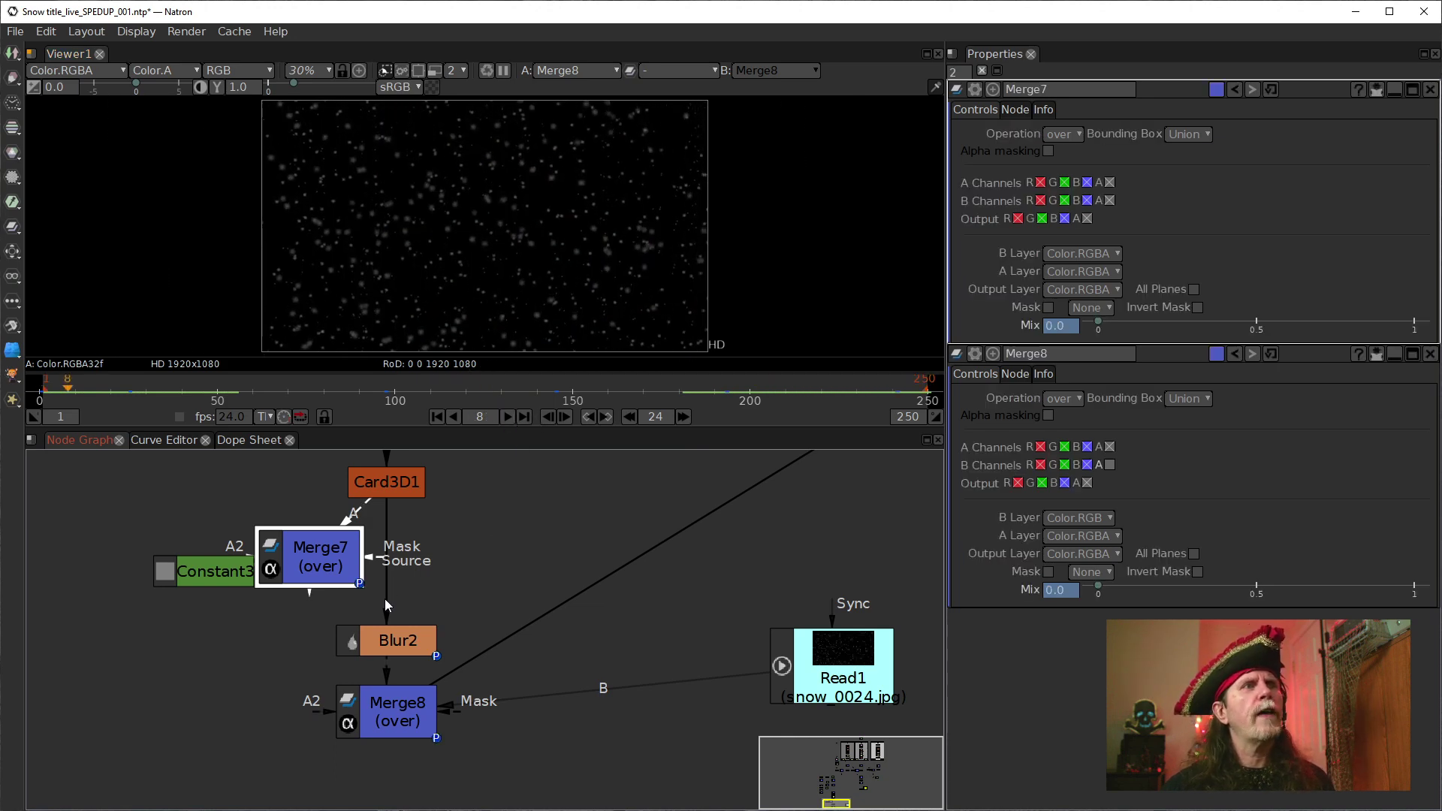
pyautogui.moveTo(309, 570); pyautogui.dragTo(376, 563)
# Play Merge8's output from frame 188 to review the looping animation, open Merge8's settings meanwhile, and stop playback at frame 154
pyautogui.click(707, 389)
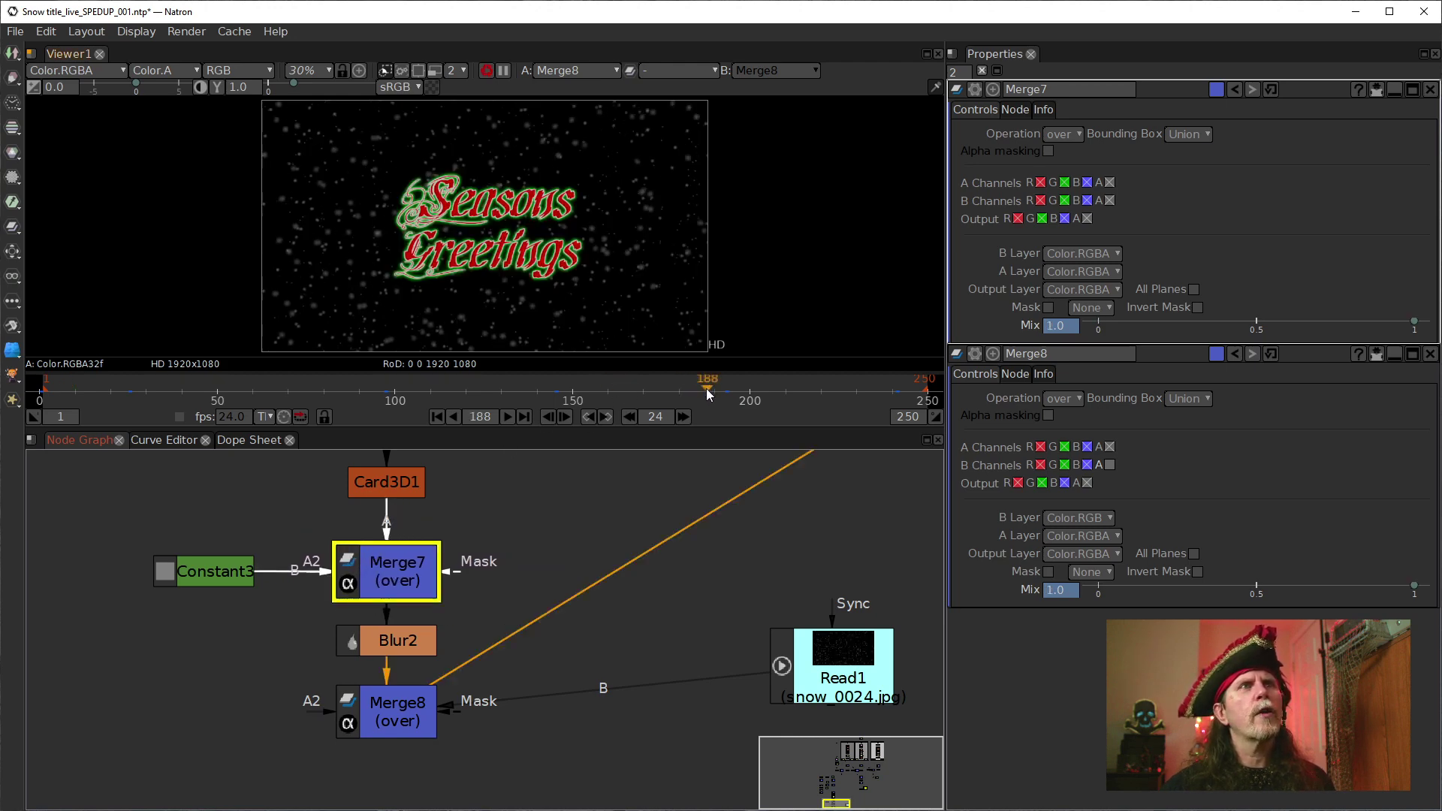
pyautogui.click(508, 417)
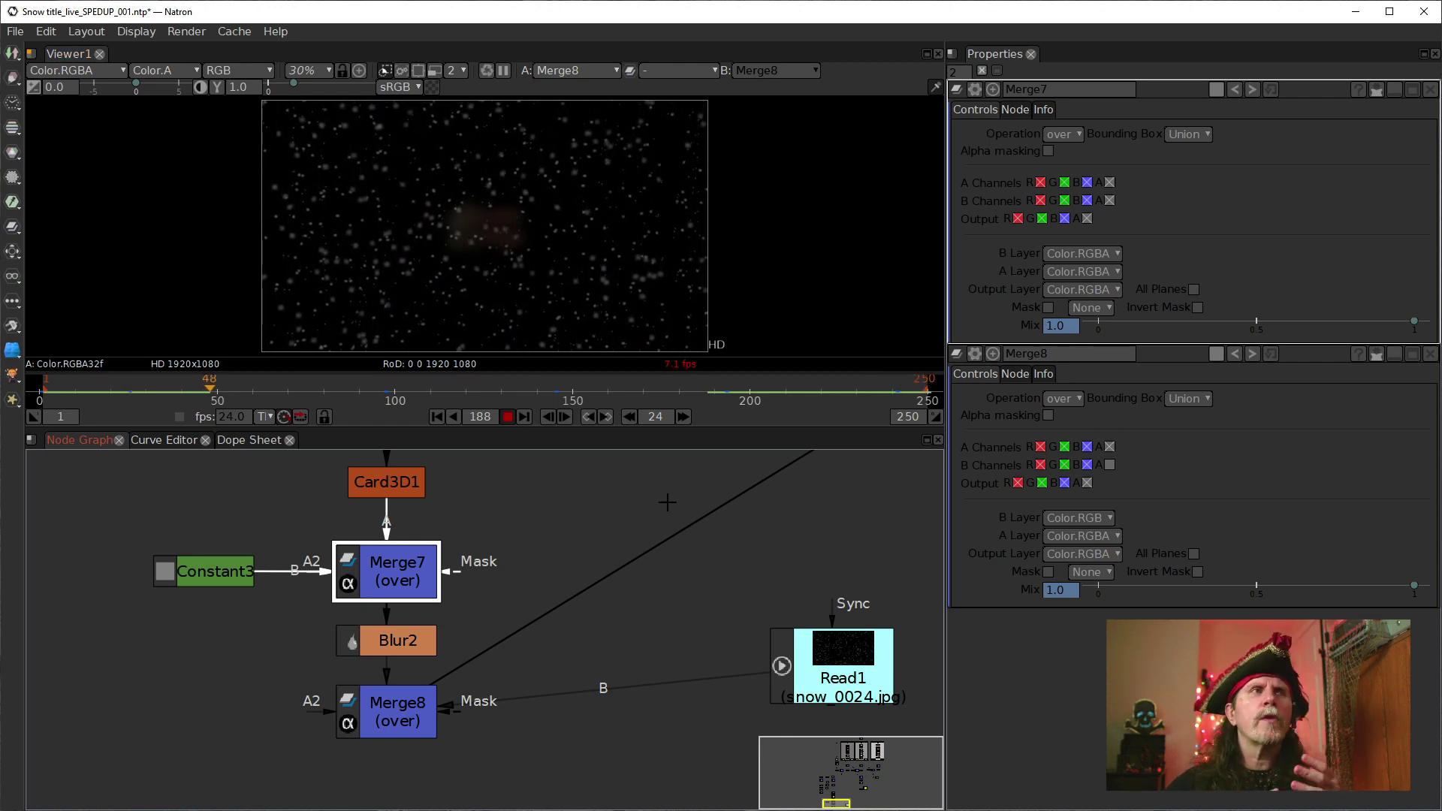
pyautogui.click(404, 706)
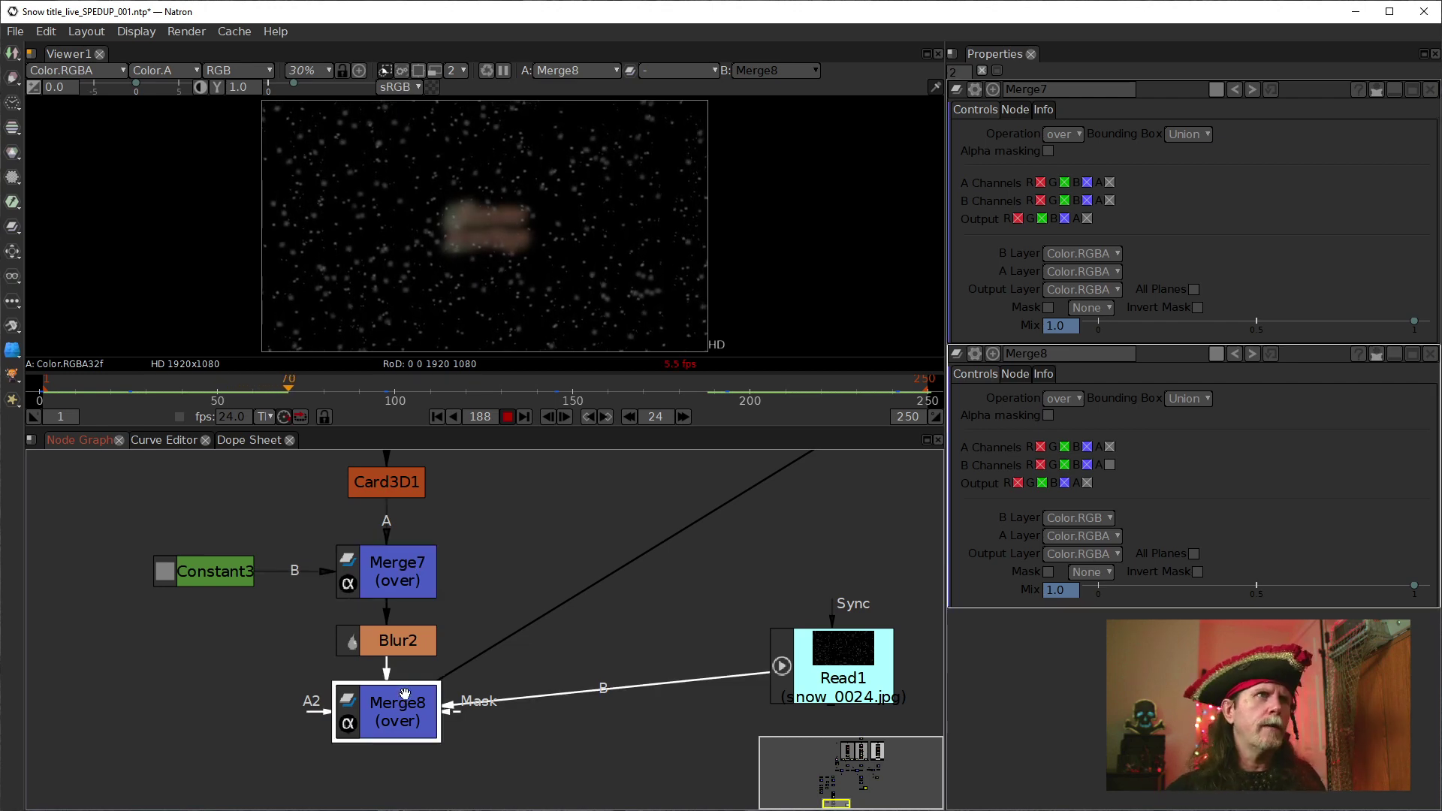
pyautogui.doubleClick(398, 708)
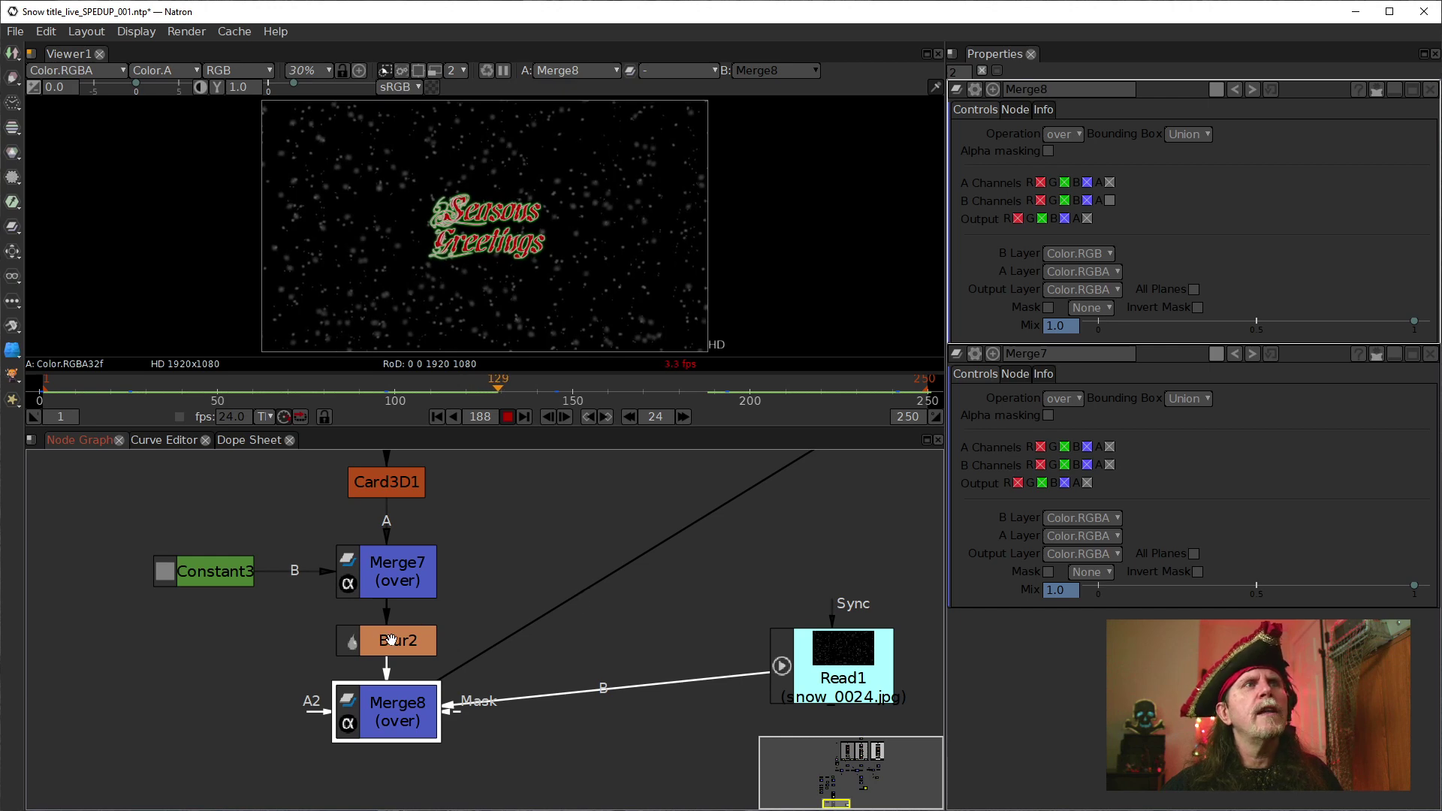
pyautogui.click(370, 555)
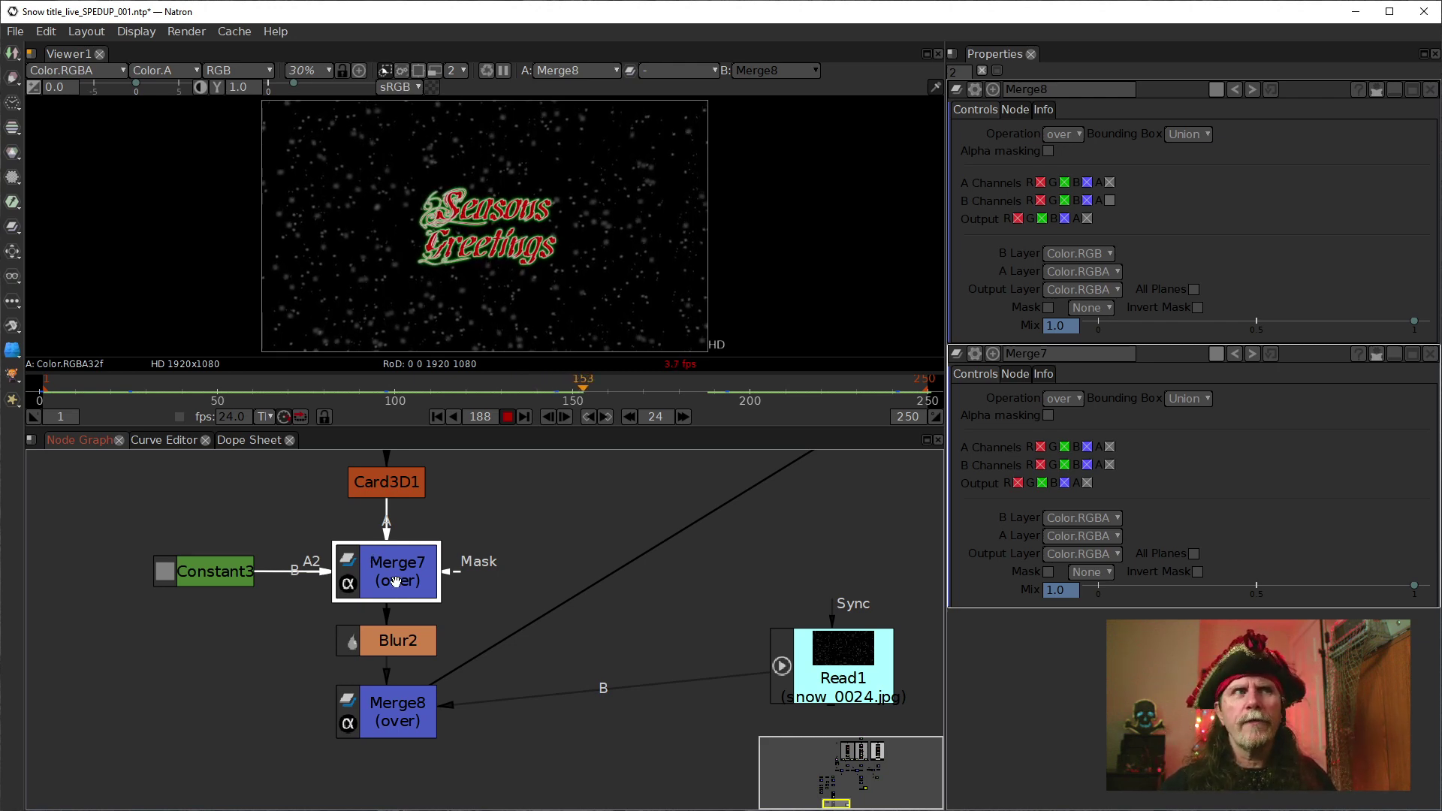
pyautogui.click(410, 709)
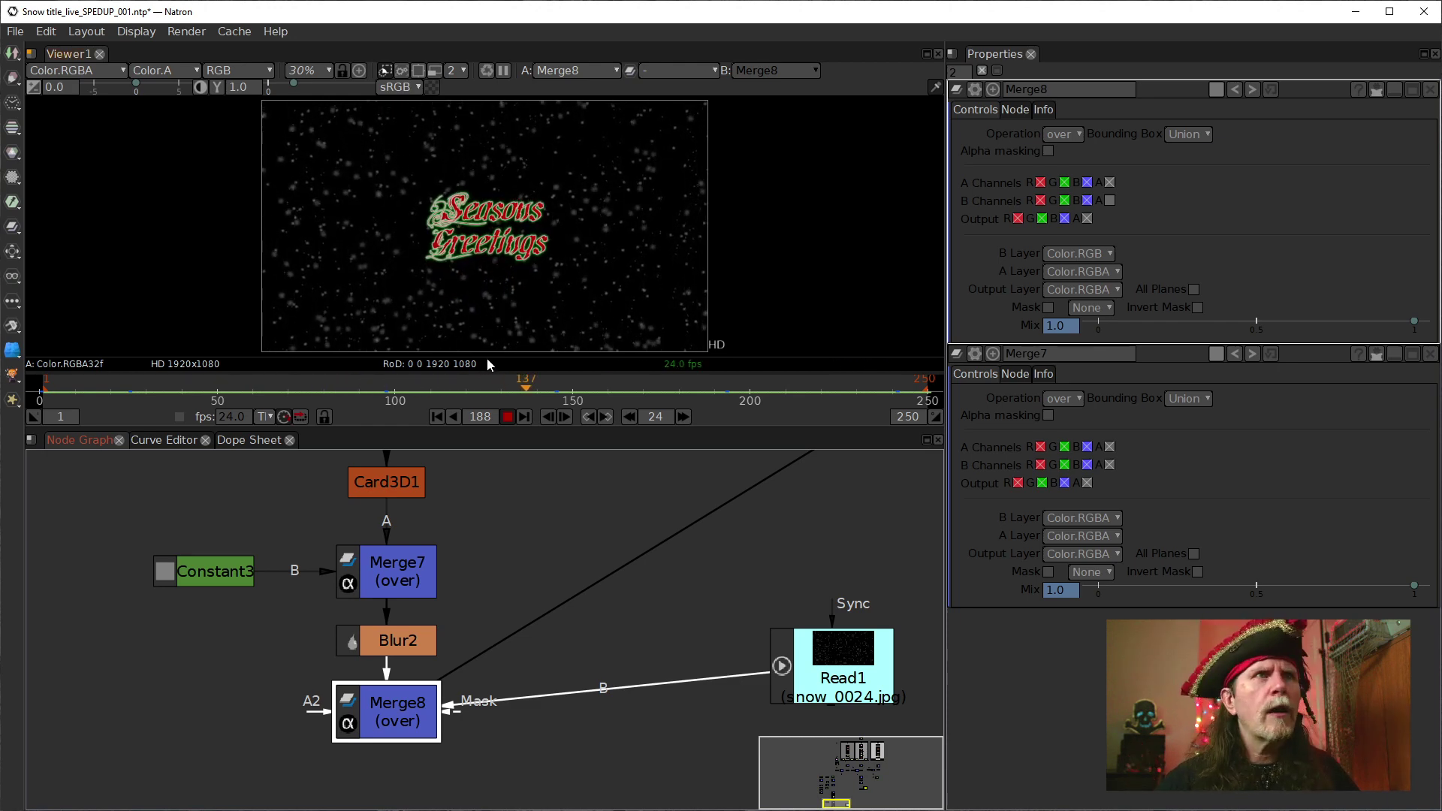
pyautogui.press('k')
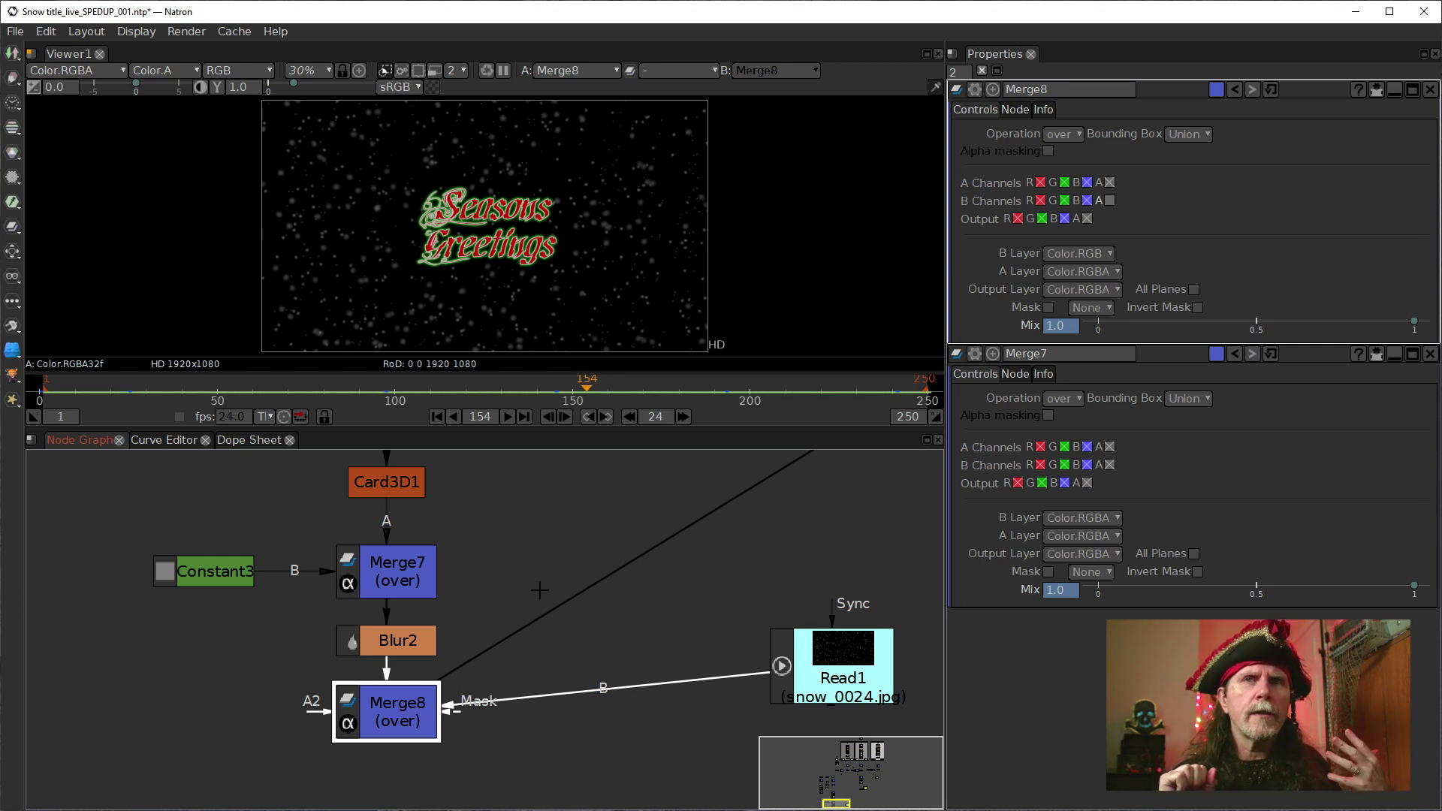
pyautogui.moveTo(757, 616); pyautogui.dragTo(529, 606)
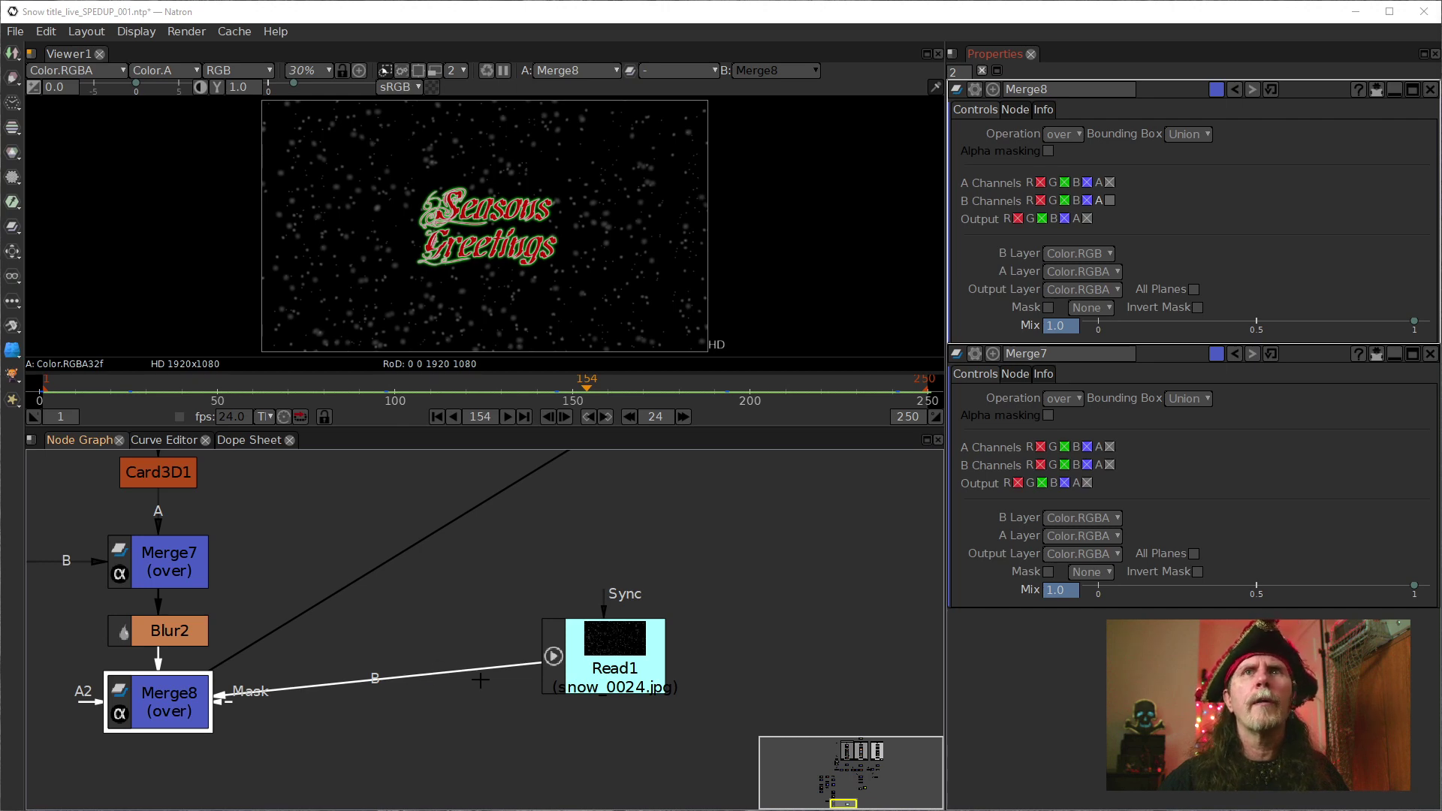
pyautogui.moveTo(347, 669); pyautogui.dragTo(440, 668)
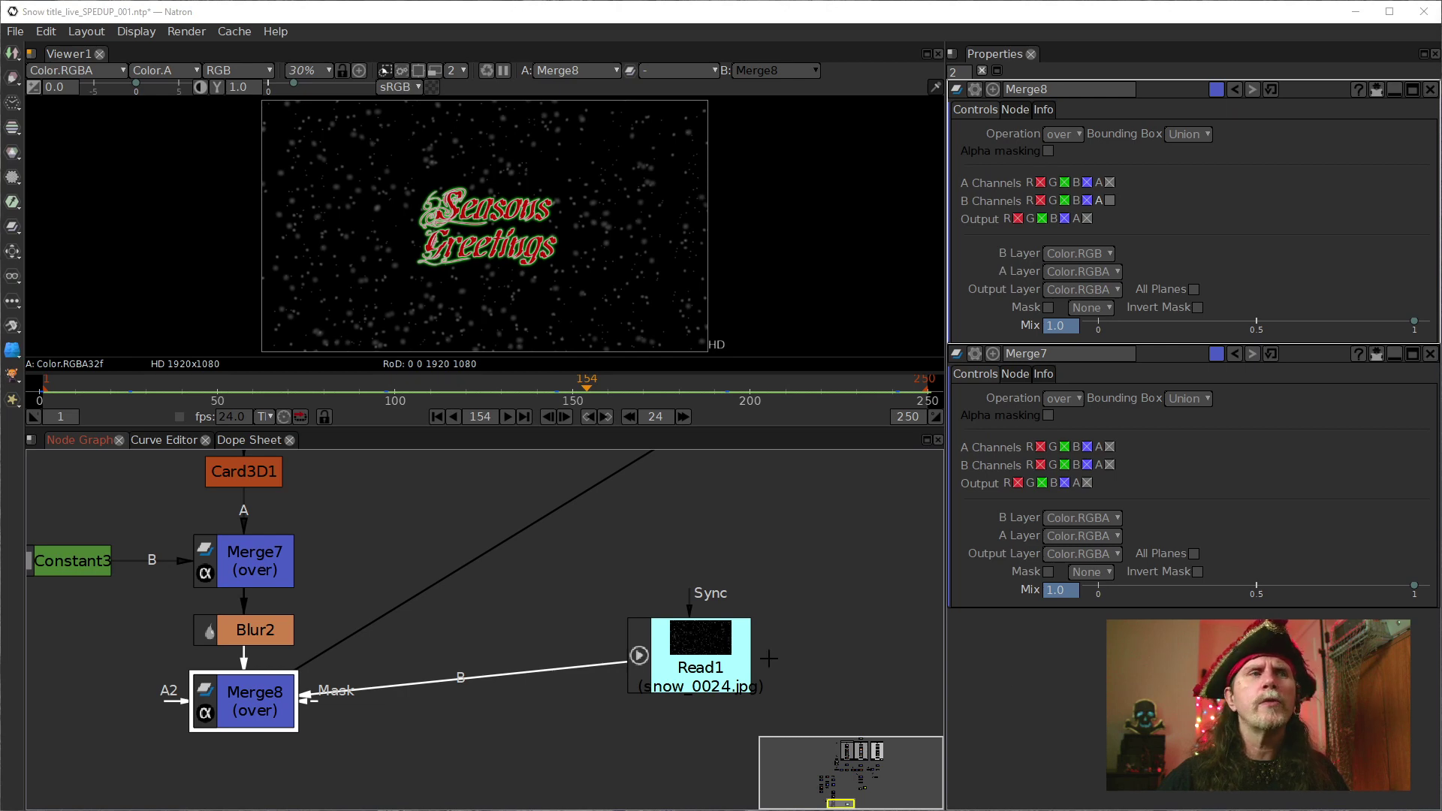
# Move Read1 farther from Merge8 and insert a new Merge node into the connection between them
pyautogui.moveTo(692, 625); pyautogui.dragTo(732, 671)
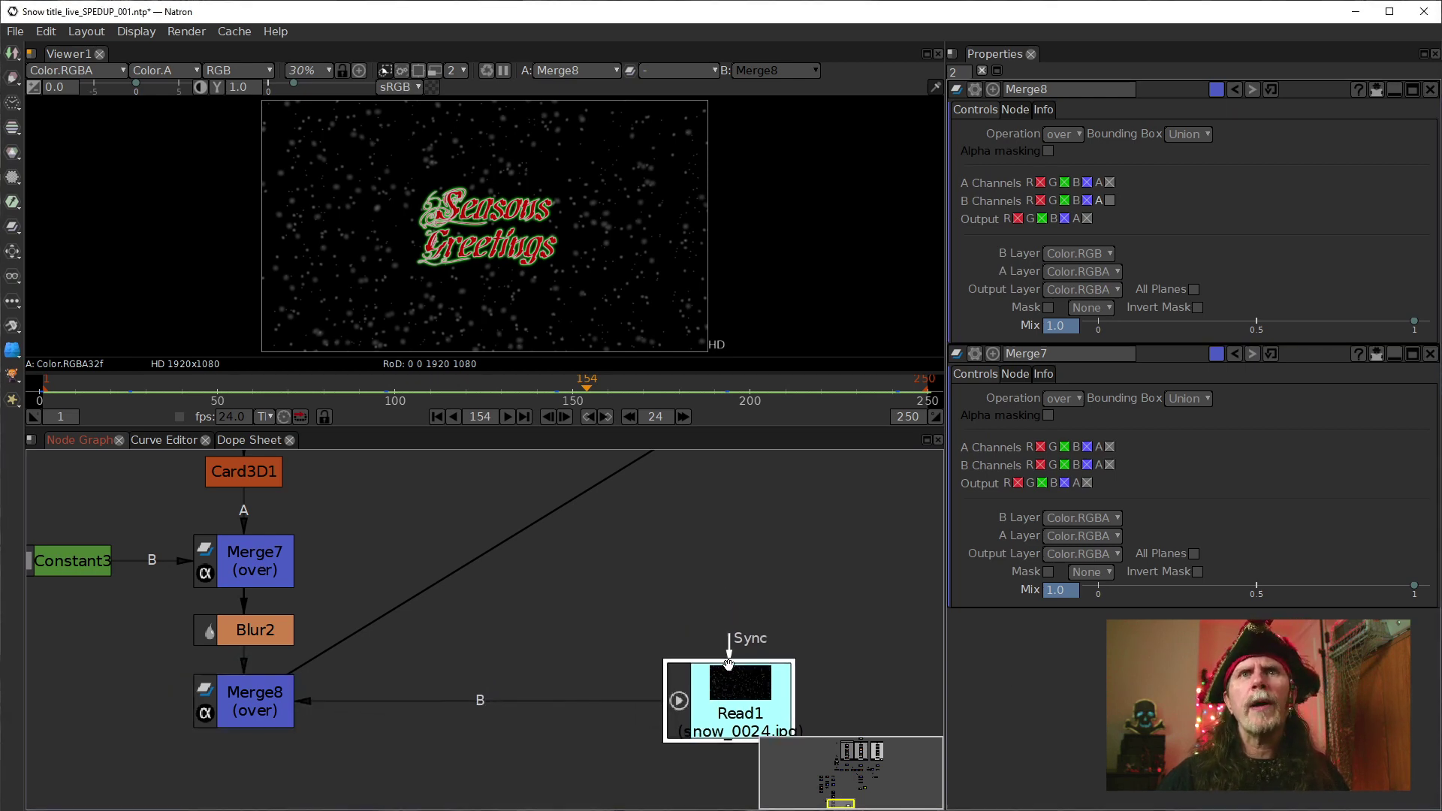
pyautogui.moveTo(601, 615); pyautogui.dragTo(571, 609)
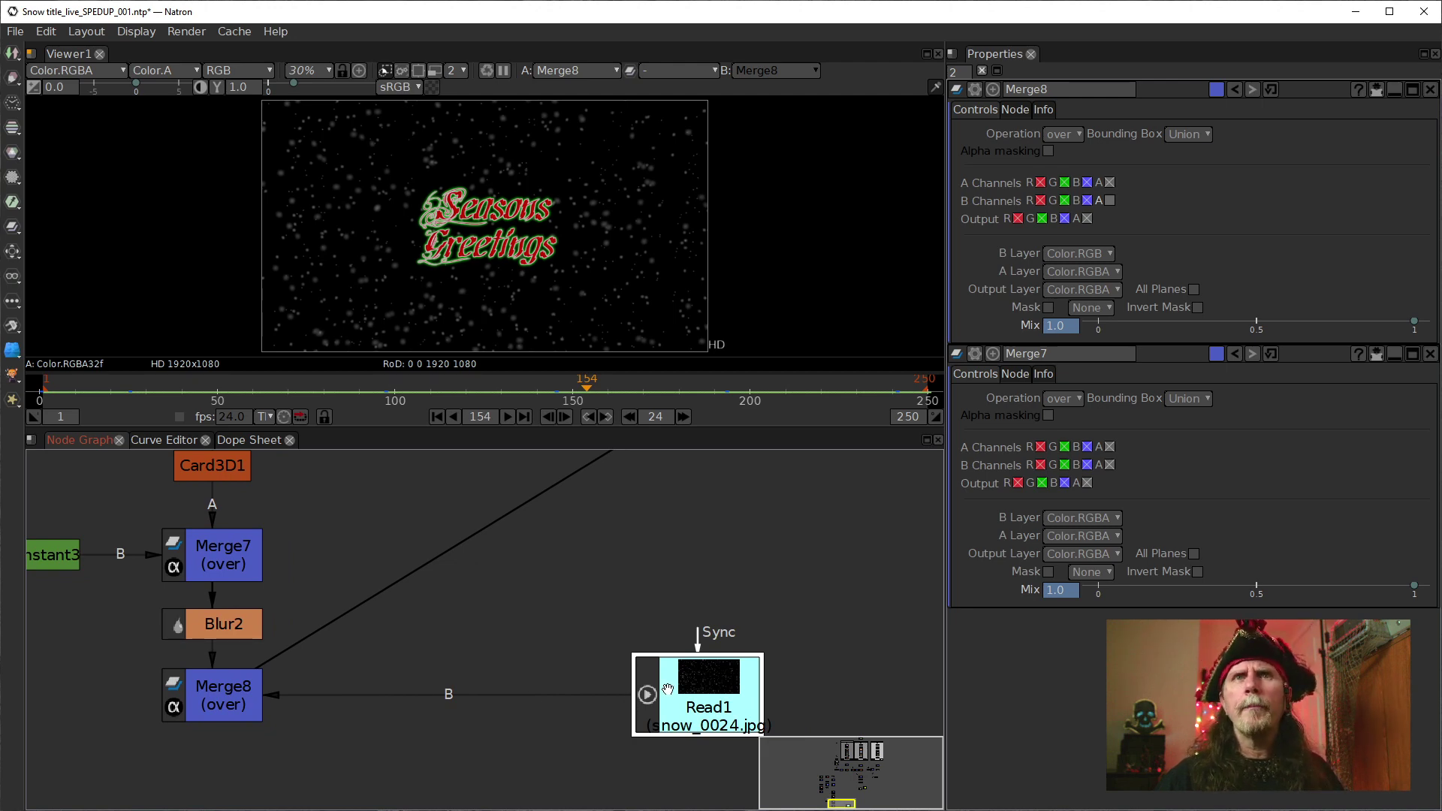
pyautogui.moveTo(637, 693); pyautogui.dragTo(596, 597)
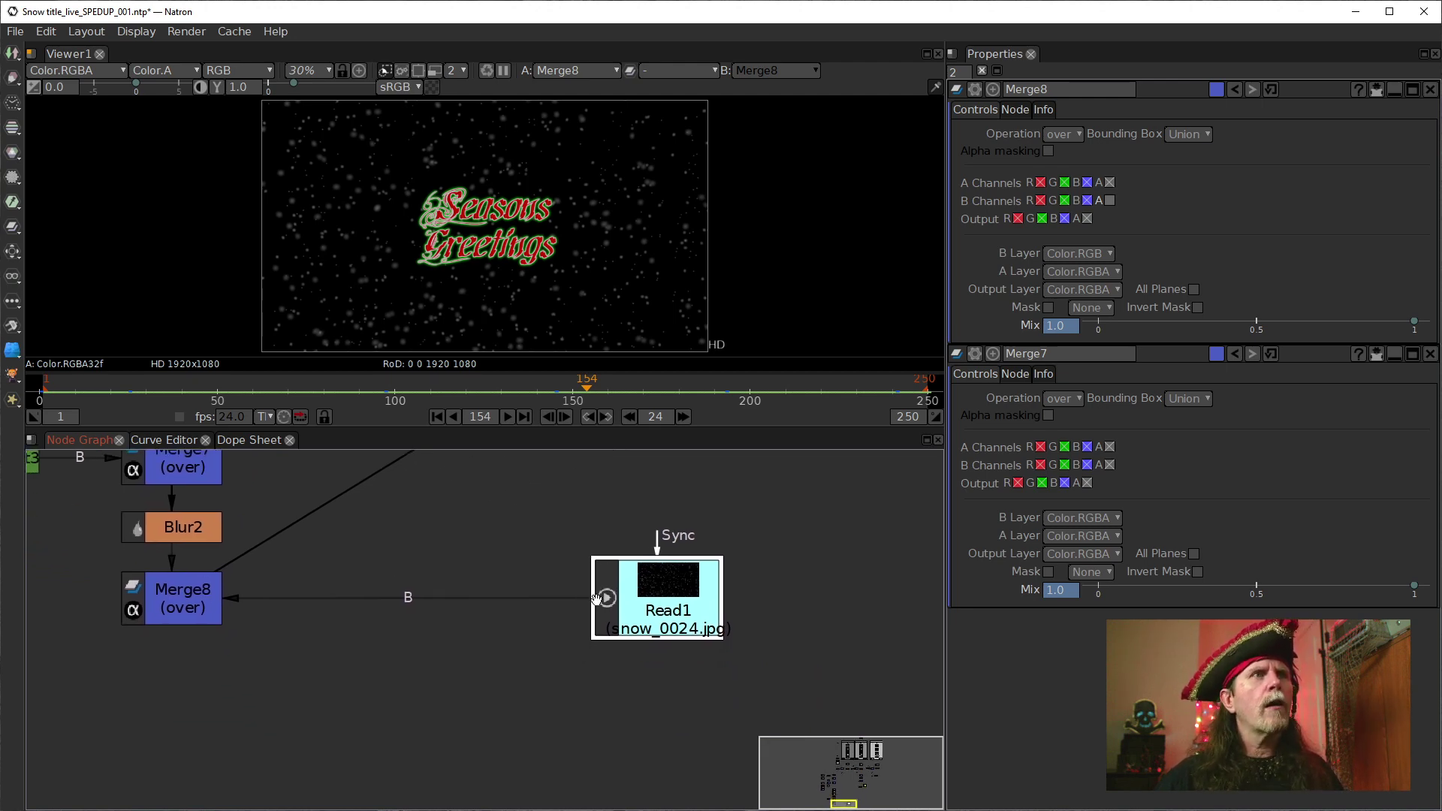
pyautogui.click(593, 654)
pyautogui.press('m')
pyautogui.moveTo(698, 664); pyautogui.dragTo(510, 569)
pyautogui.scroll(-5, 489, 658)
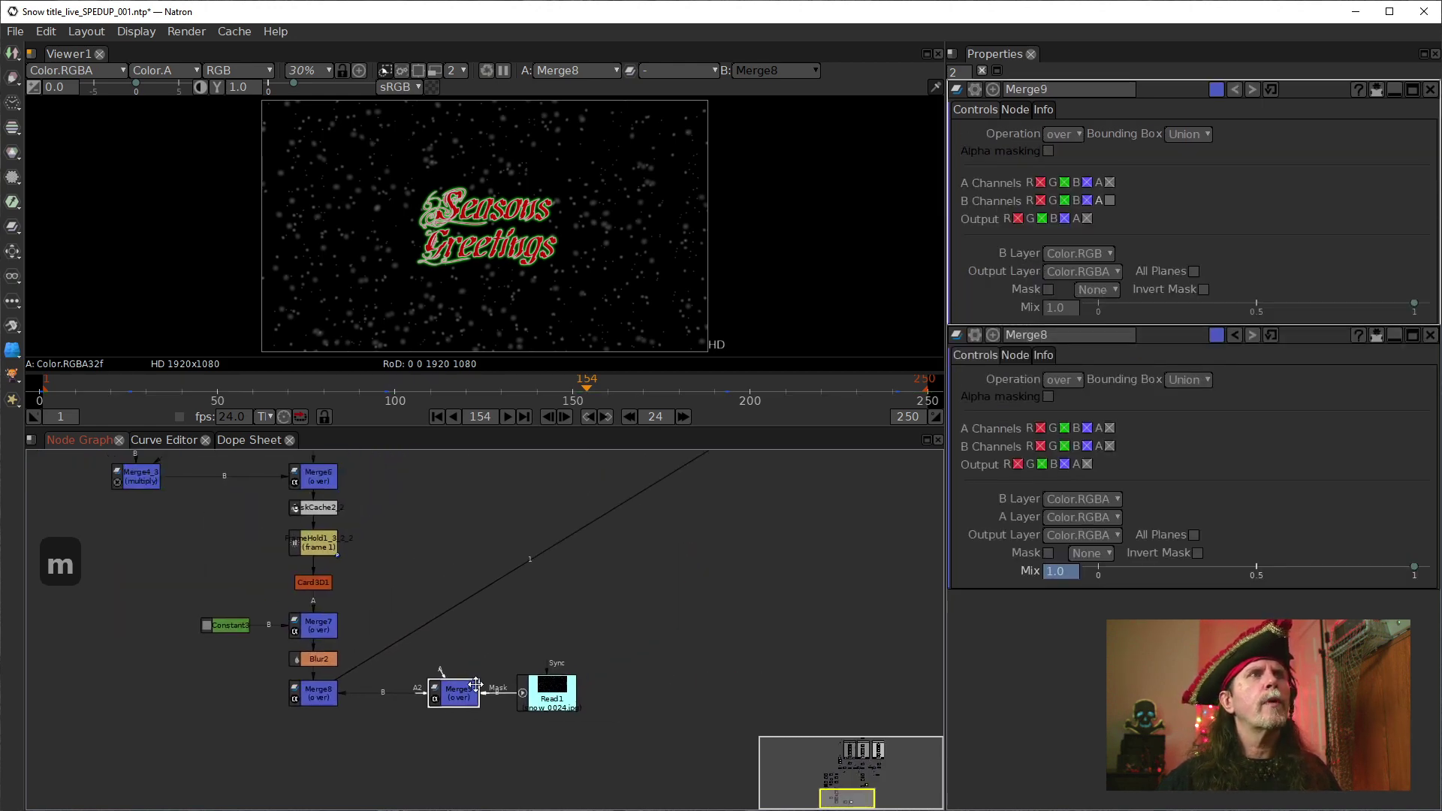
pyautogui.moveTo(489, 657); pyautogui.dragTo(420, 713)
pyautogui.click(491, 654)
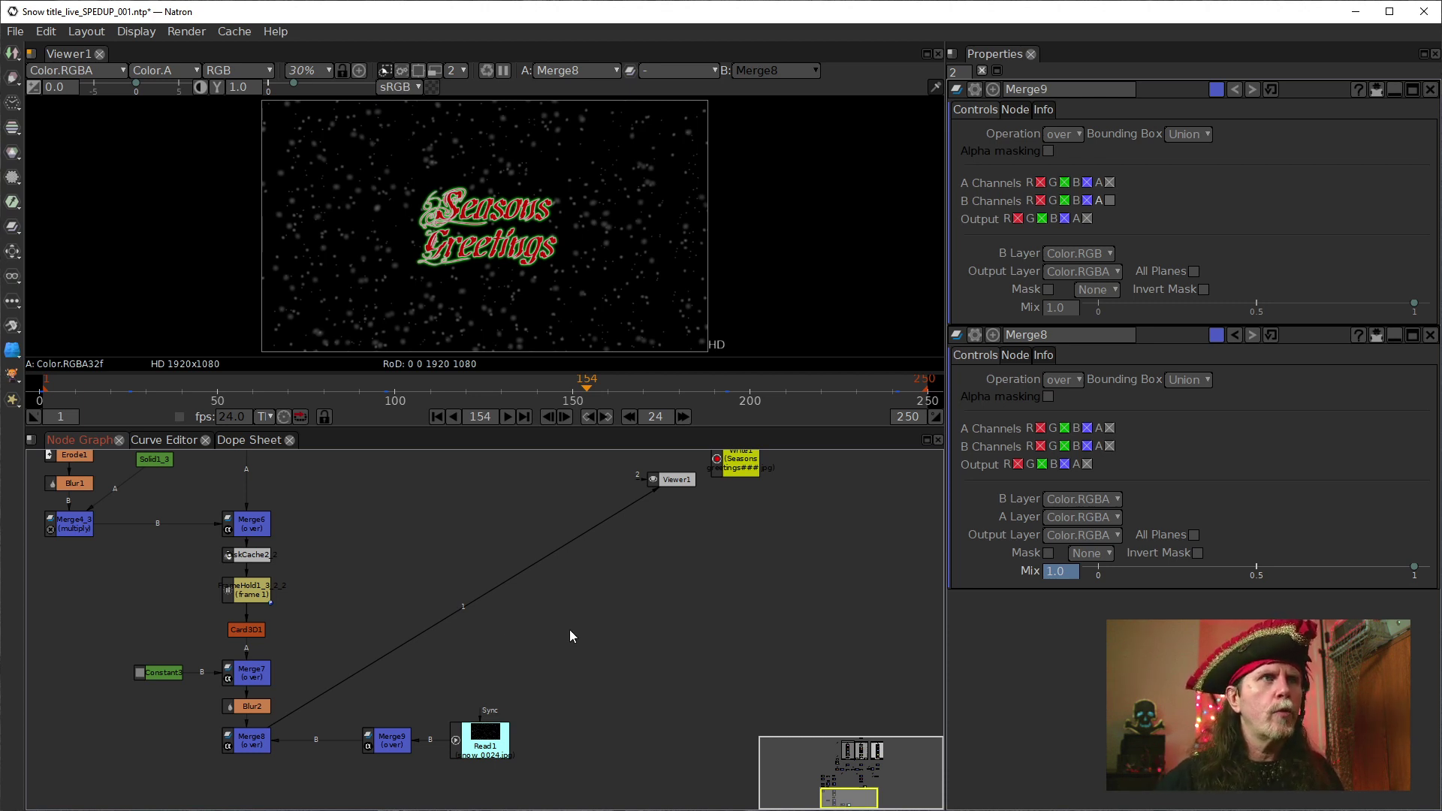
# Add a Roto node in the empty area of the node graph below Viewer1
pyautogui.press('Tab')
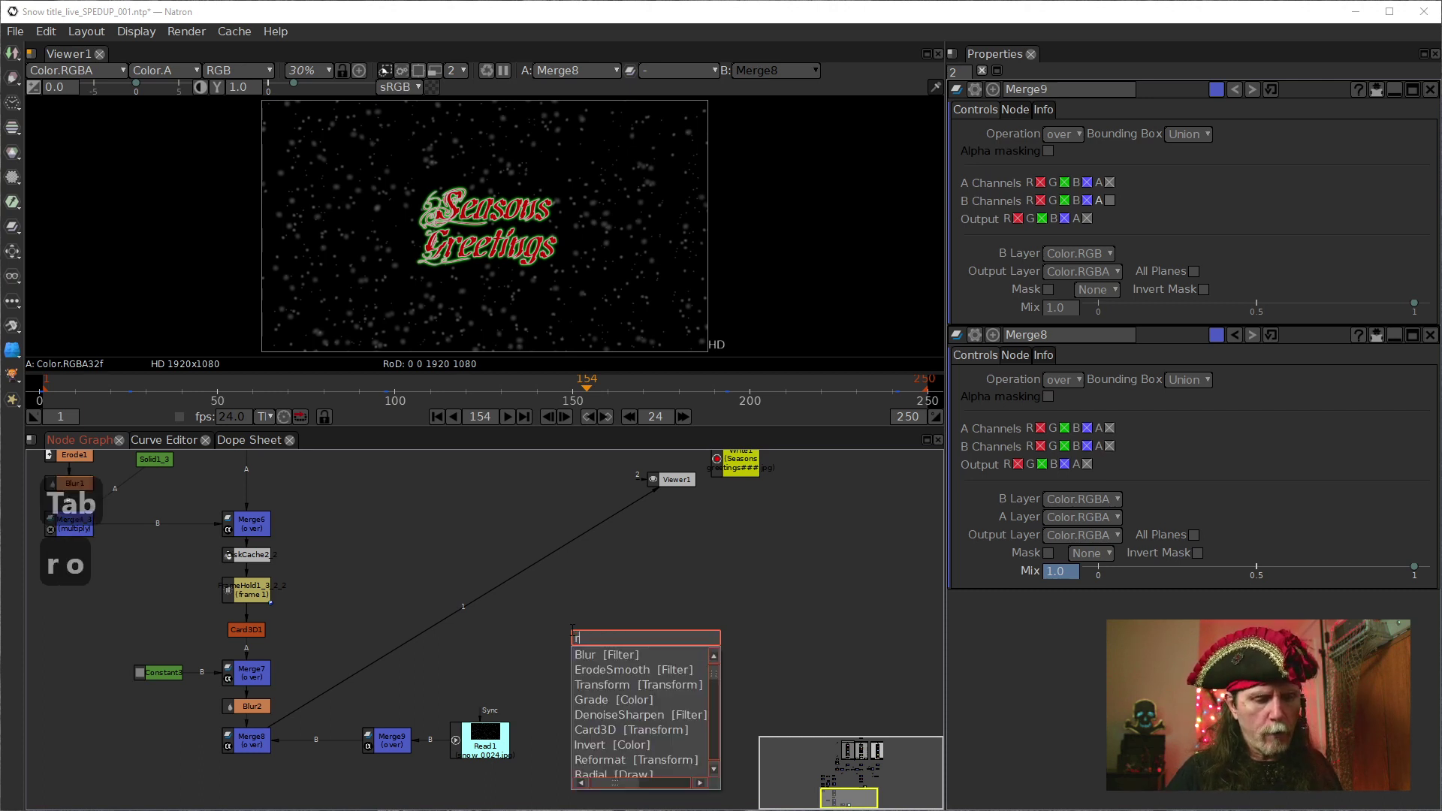
pyautogui.write('roto')
pyautogui.press('Down')
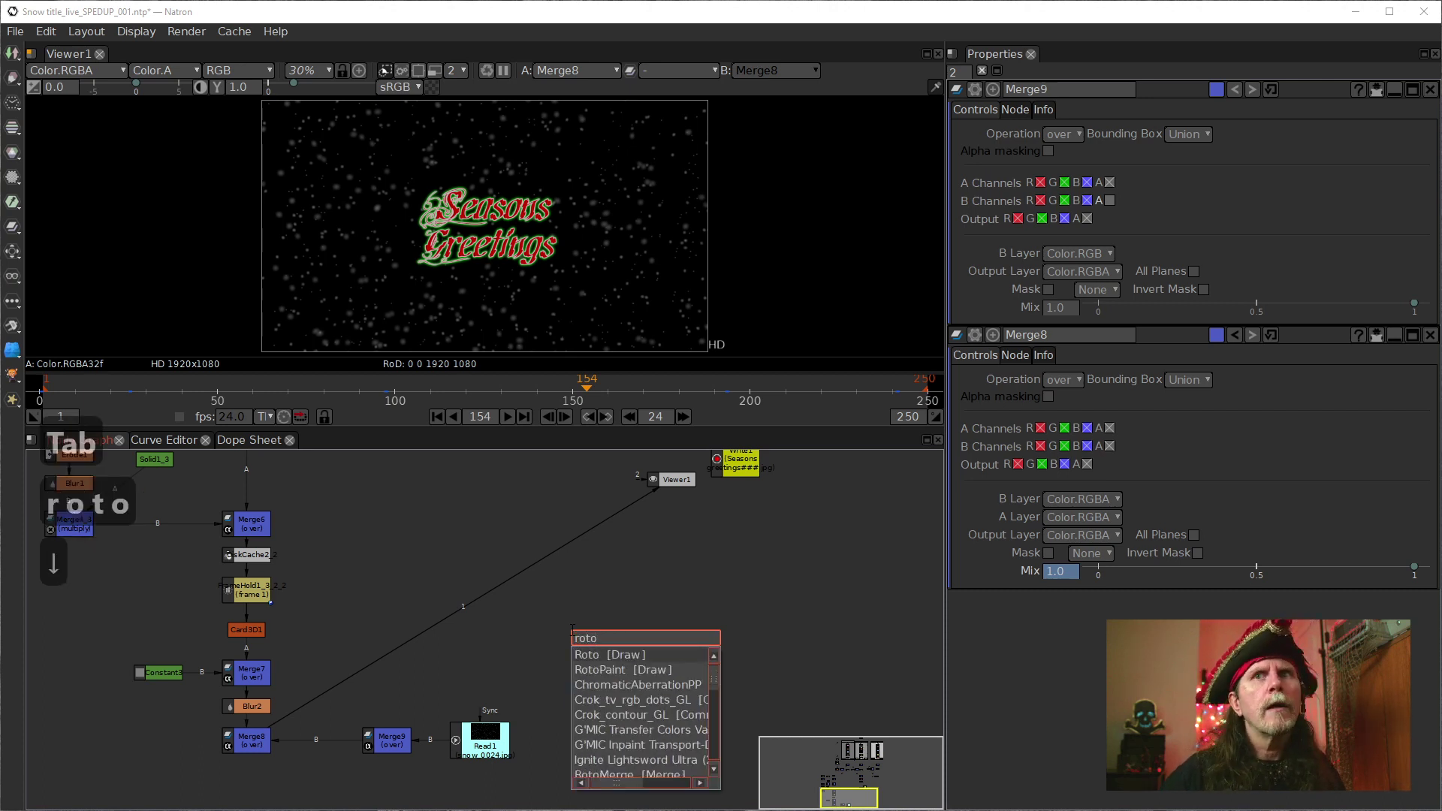
pyautogui.press('Return')
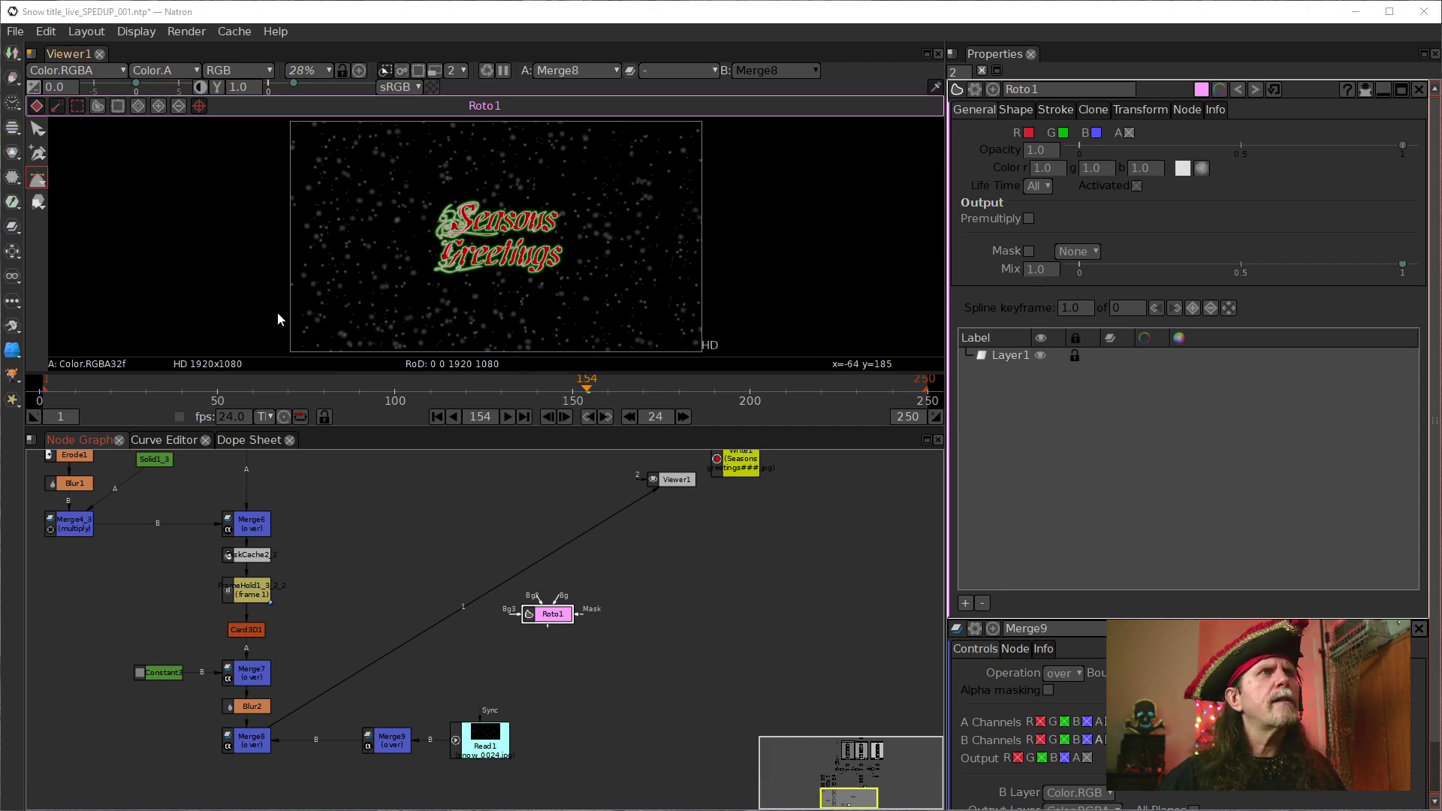
# Draw a closed Bezier with a jagged row of peaks and valleys across the frame, its sides and base extending beyond the frame edges
pyautogui.moveTo(279, 309); pyautogui.dragTo(241, 286)
pyautogui.scroll(-2, 244, 297)
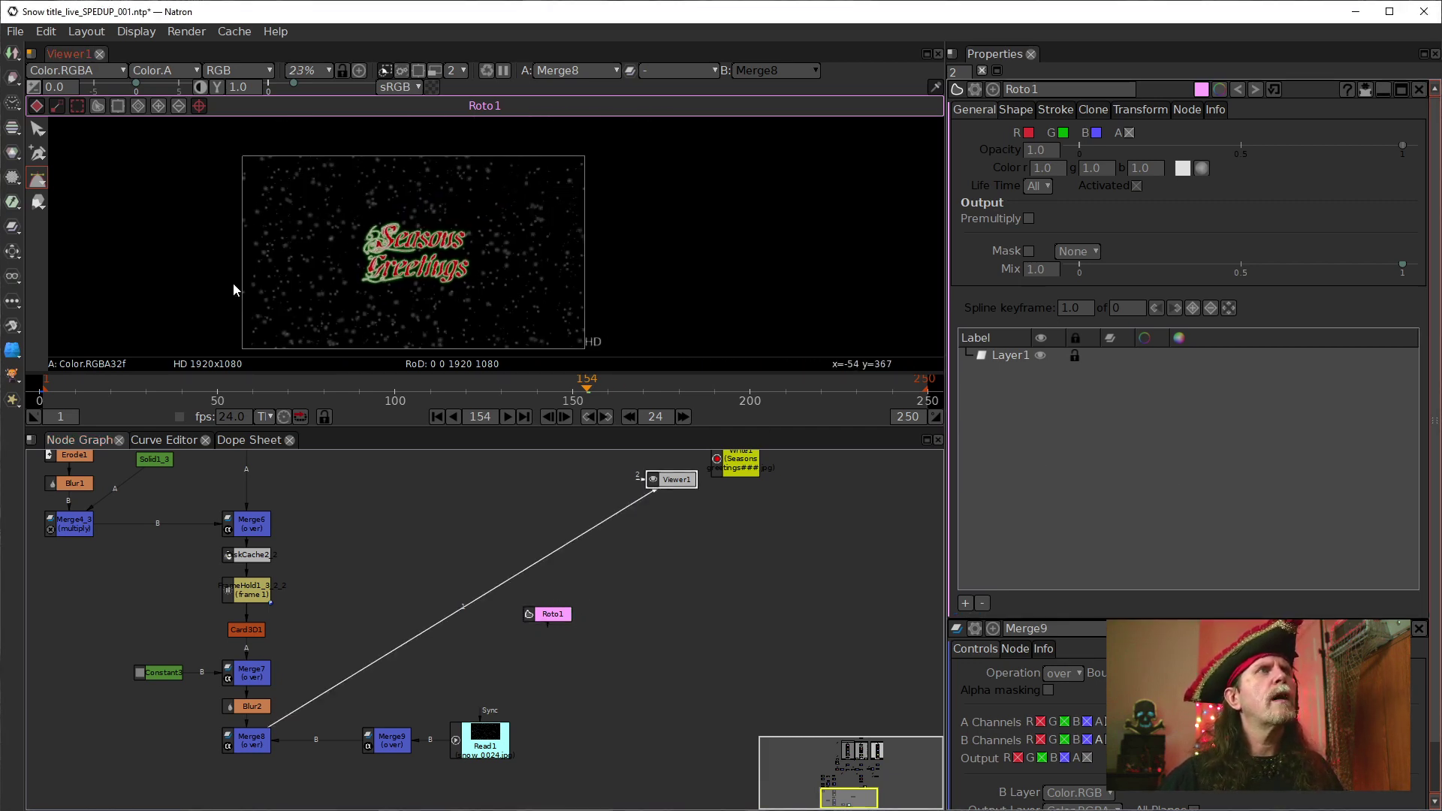
pyautogui.click(230, 297)
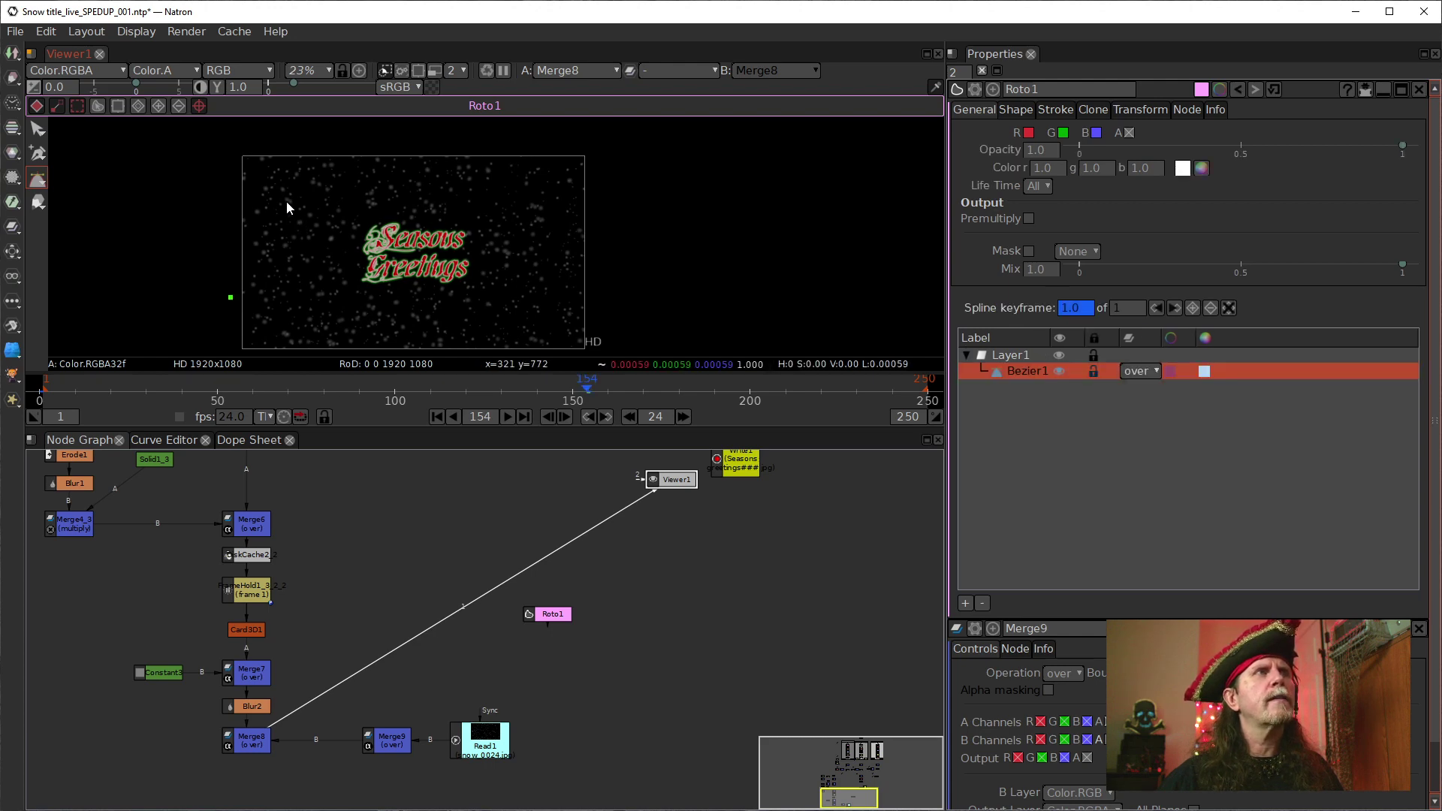
pyautogui.click(266, 188)
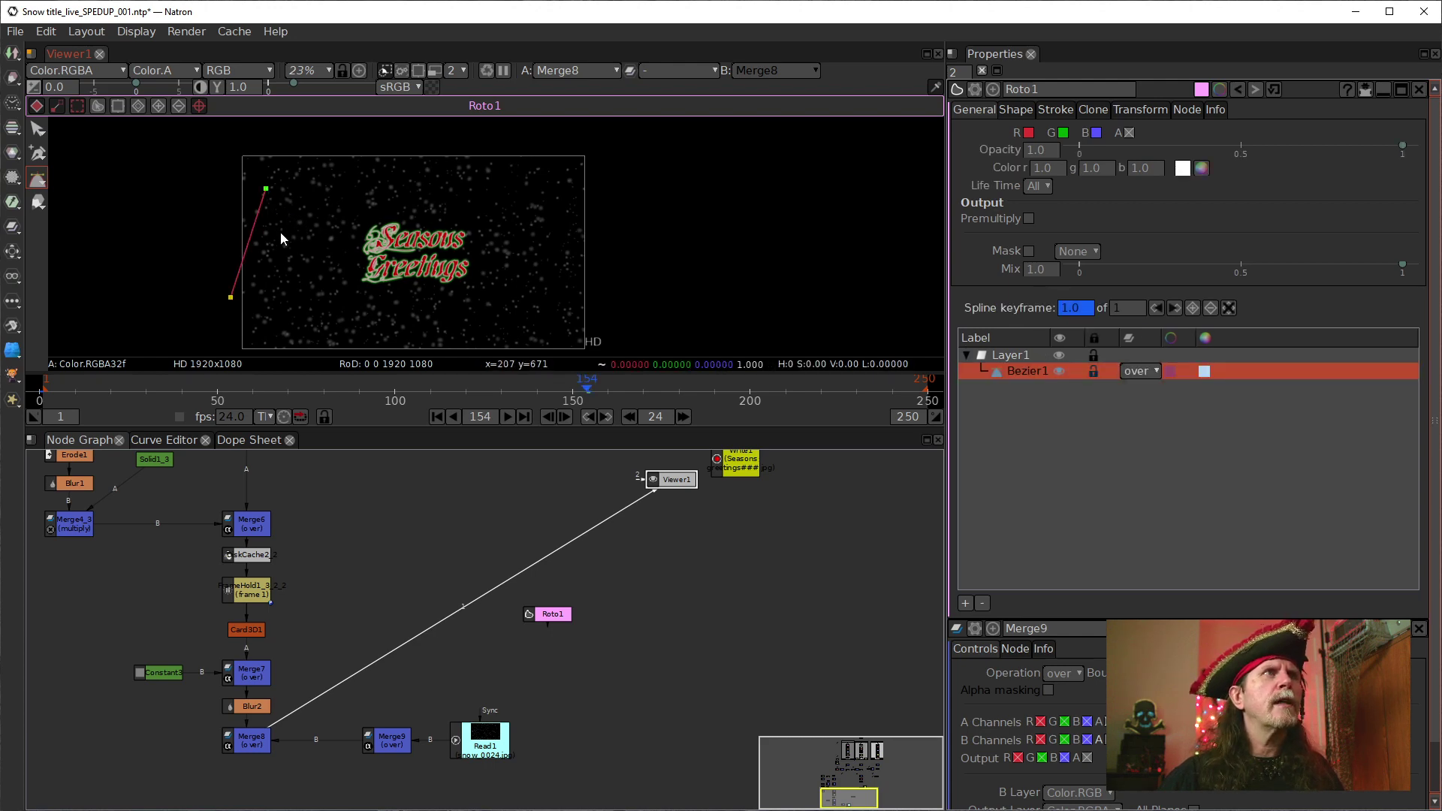
pyautogui.click(284, 276)
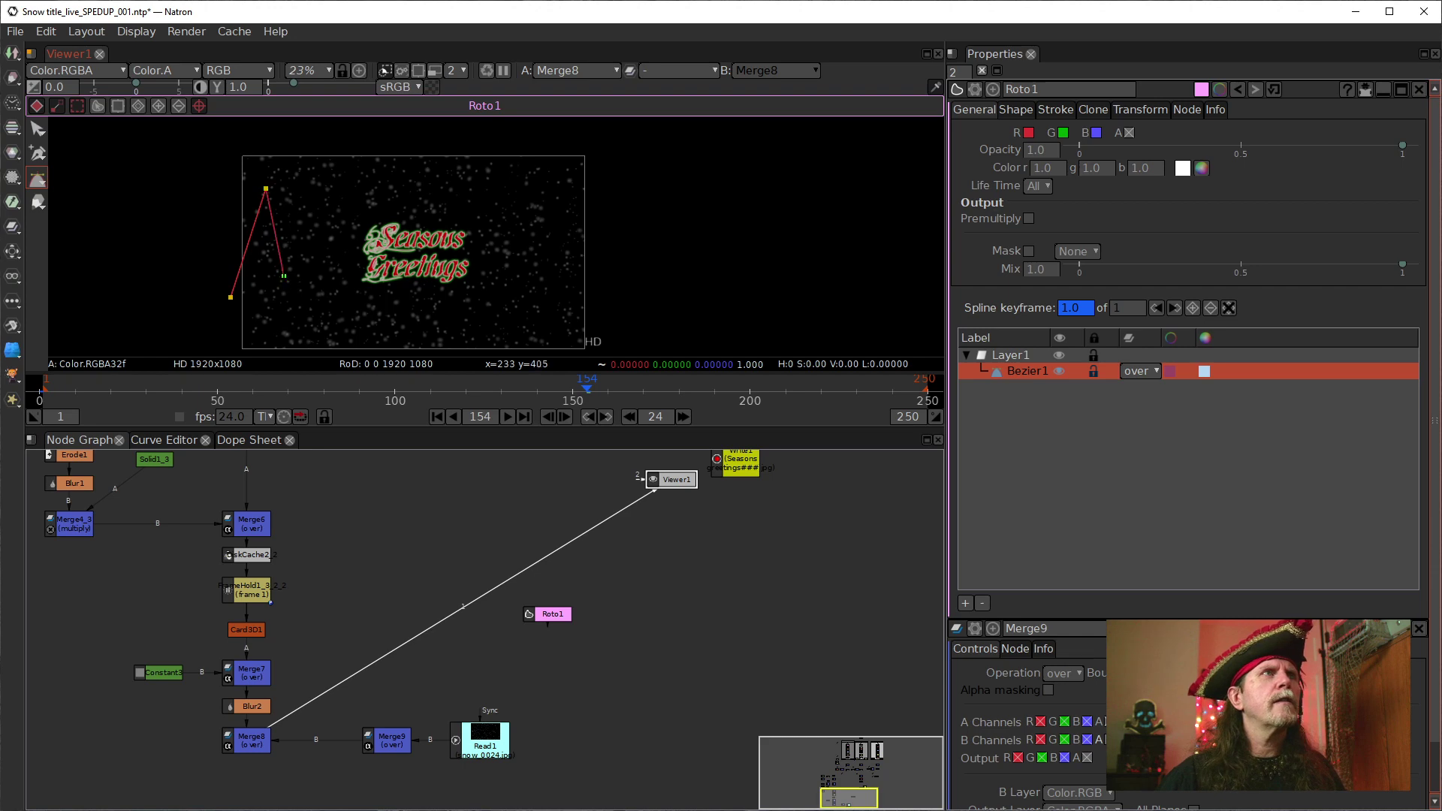
pyautogui.click(316, 168)
pyautogui.click(333, 232)
pyautogui.click(354, 203)
pyautogui.click(377, 308)
pyautogui.click(397, 208)
pyautogui.click(406, 261)
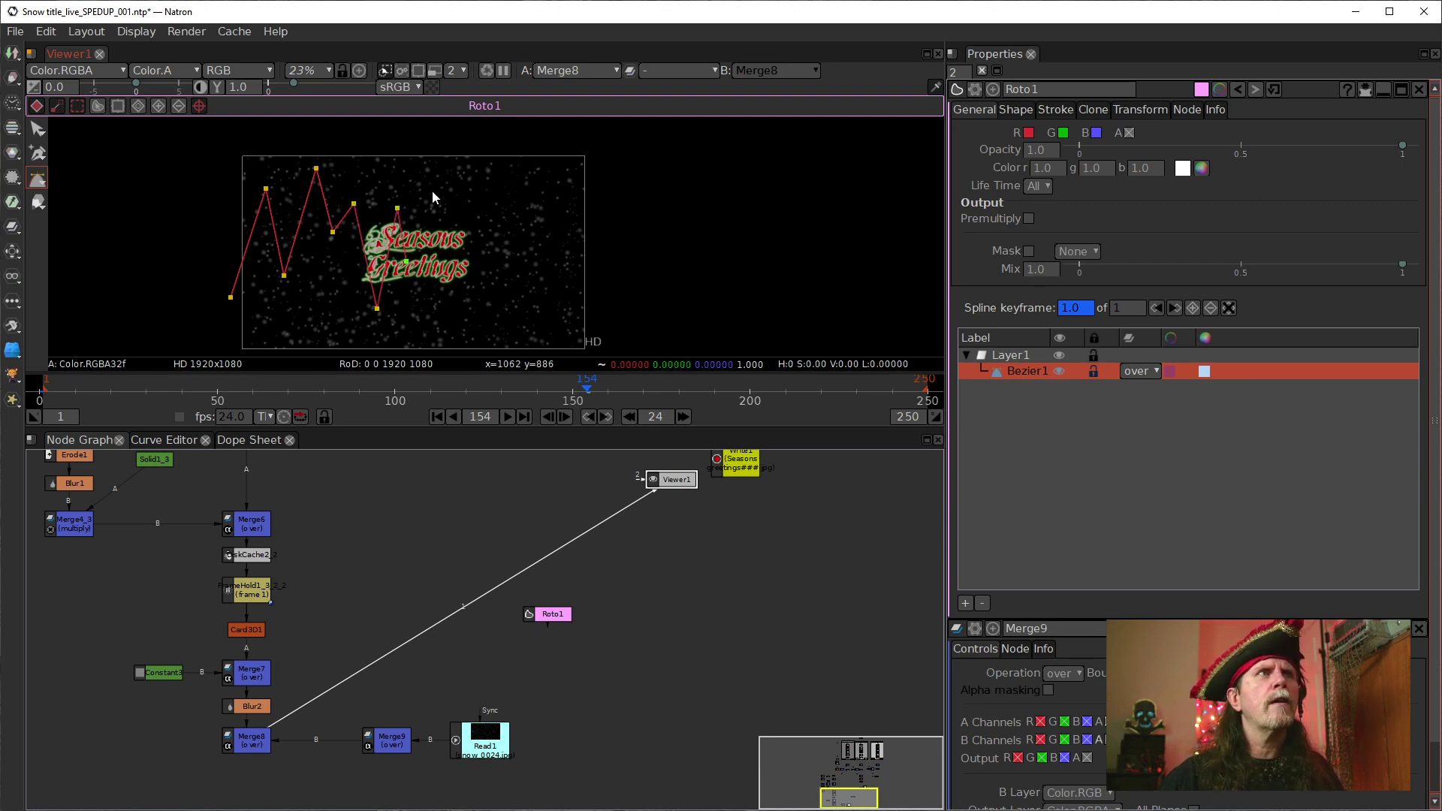
pyautogui.click(449, 170)
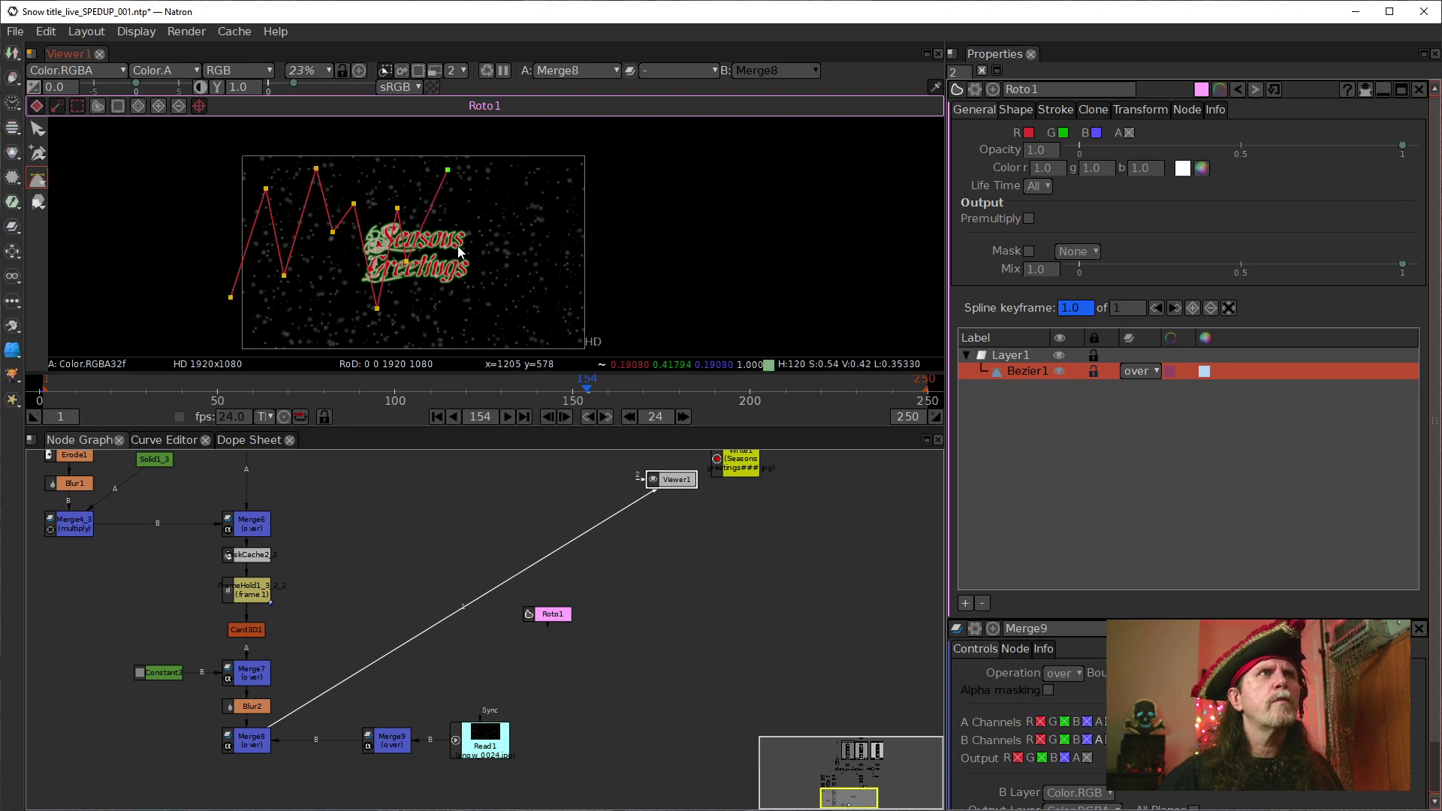
pyautogui.click(458, 246)
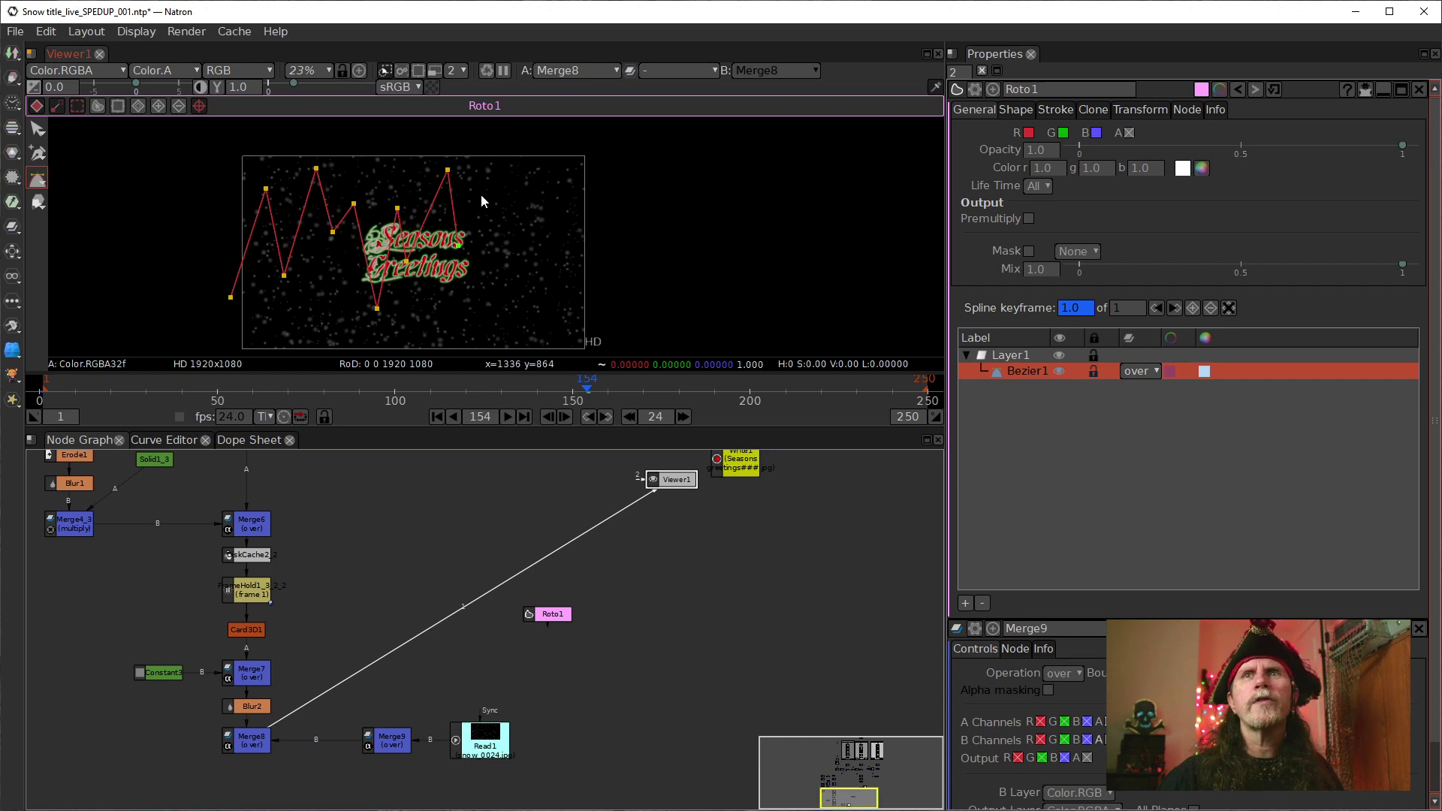
pyautogui.click(480, 198)
pyautogui.click(497, 298)
pyautogui.click(526, 197)
pyautogui.click(541, 262)
pyautogui.click(565, 175)
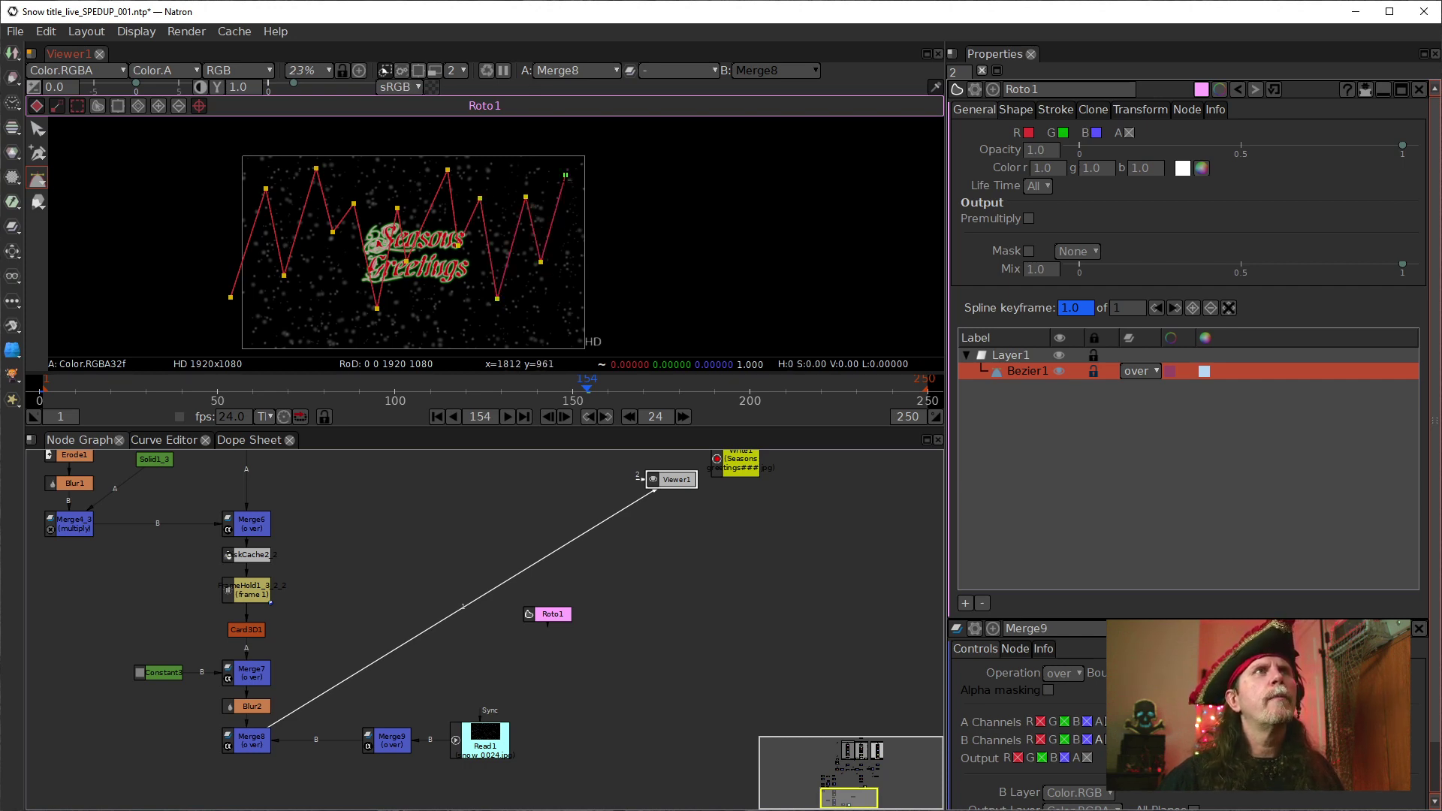
pyautogui.click(598, 288)
pyautogui.moveTo(629, 336); pyautogui.dragTo(634, 288)
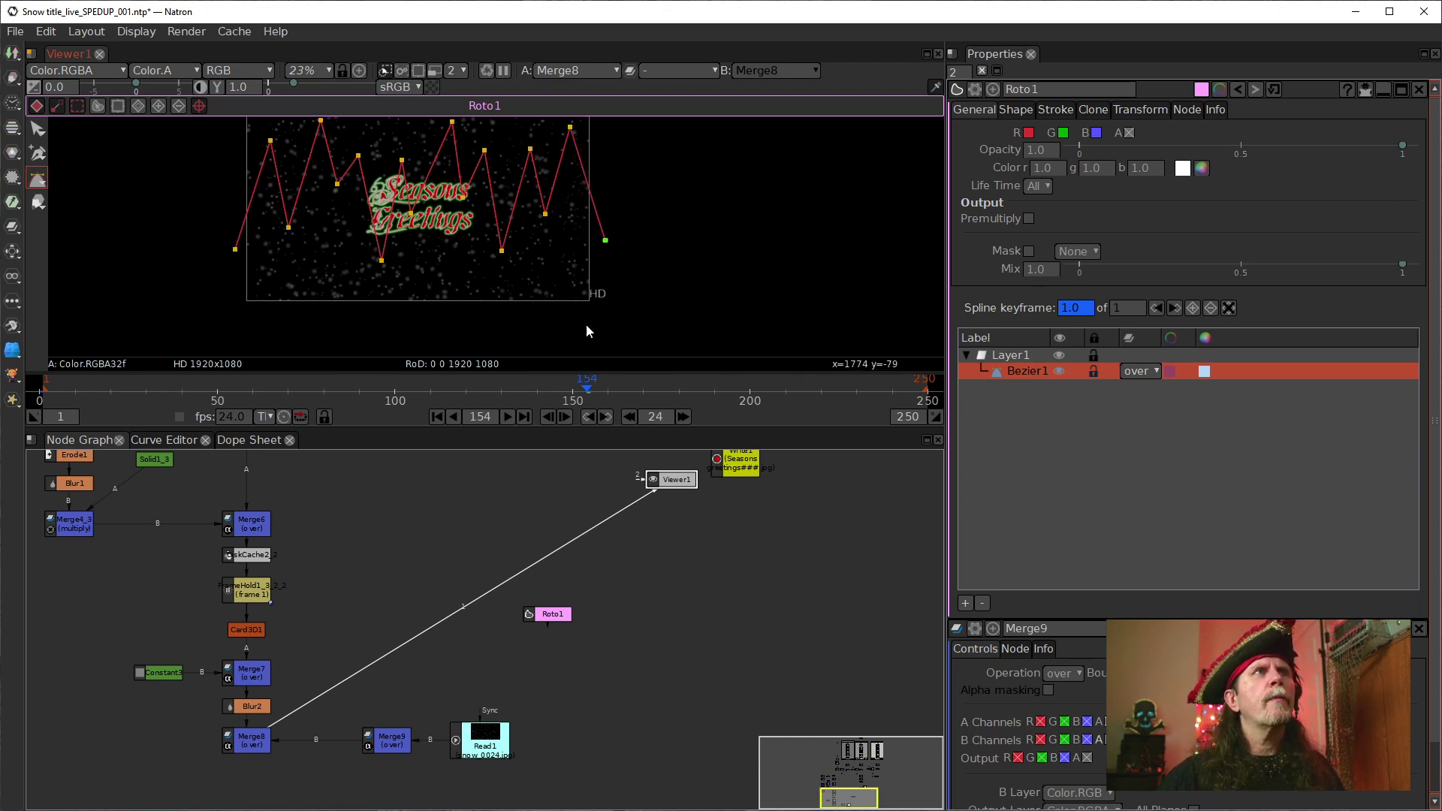
pyautogui.click(614, 325)
pyautogui.click(231, 324)
pyautogui.press('Return')
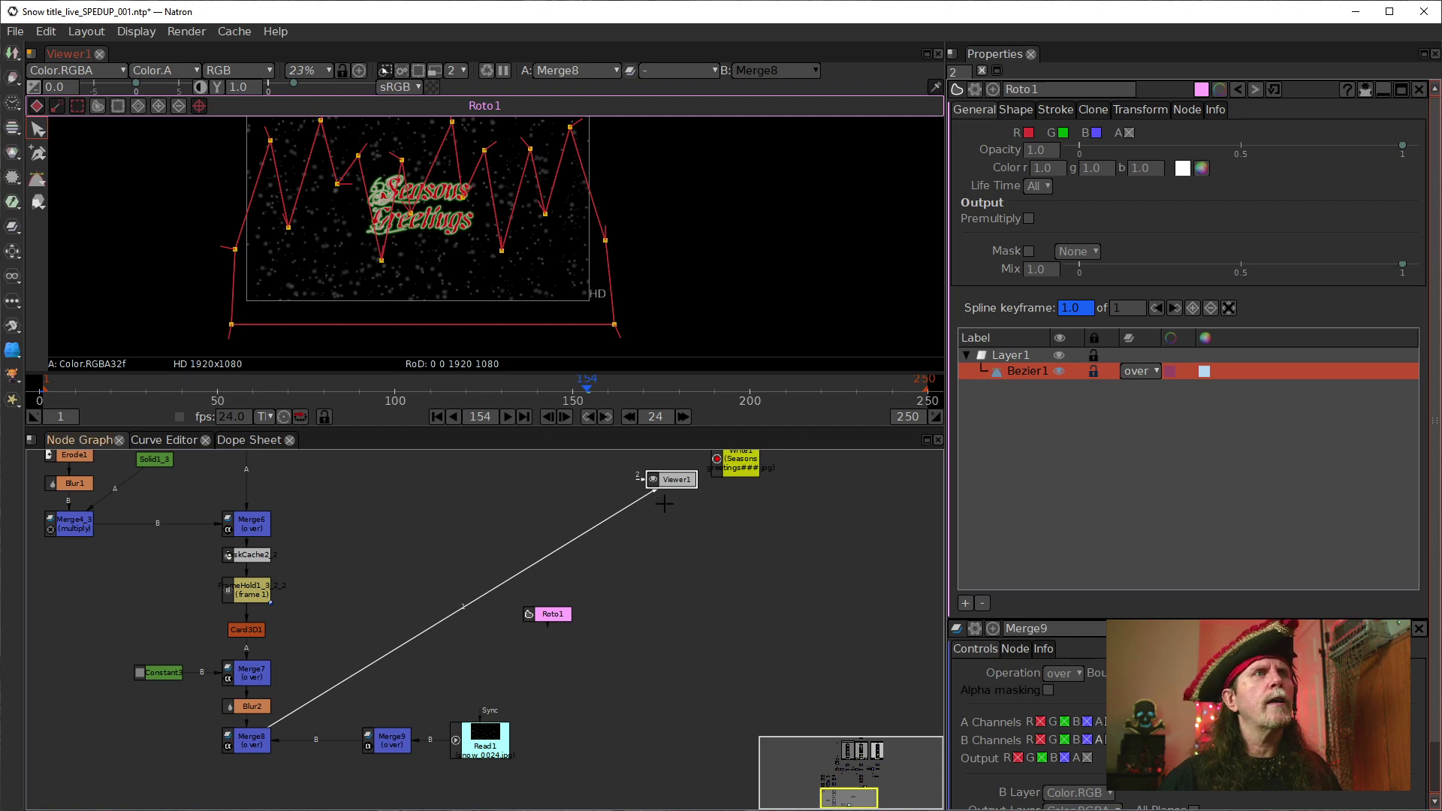
# Show Roto1's output in the viewer
pyautogui.moveTo(681, 523); pyautogui.dragTo(581, 587)
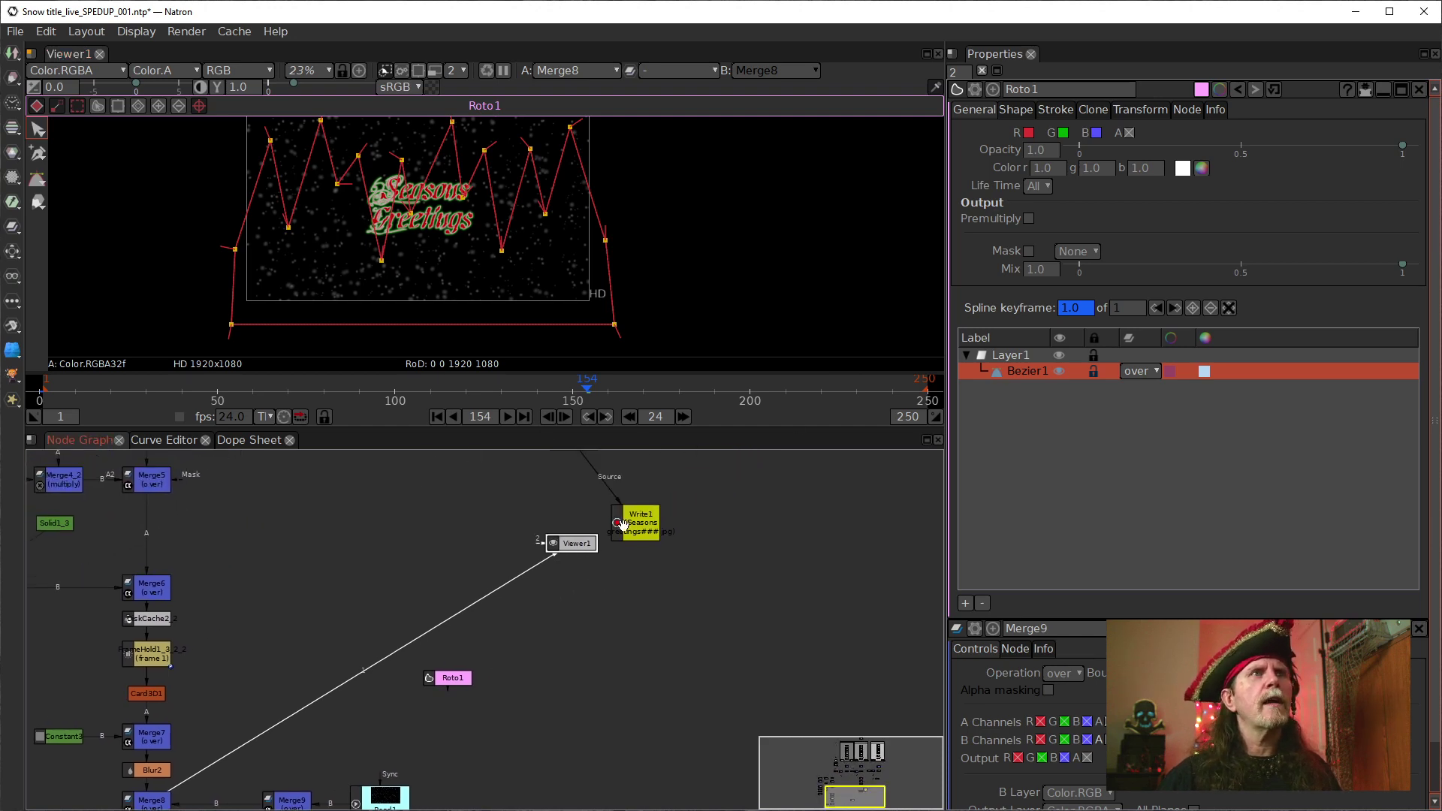
pyautogui.click(455, 676)
pyautogui.press('1')
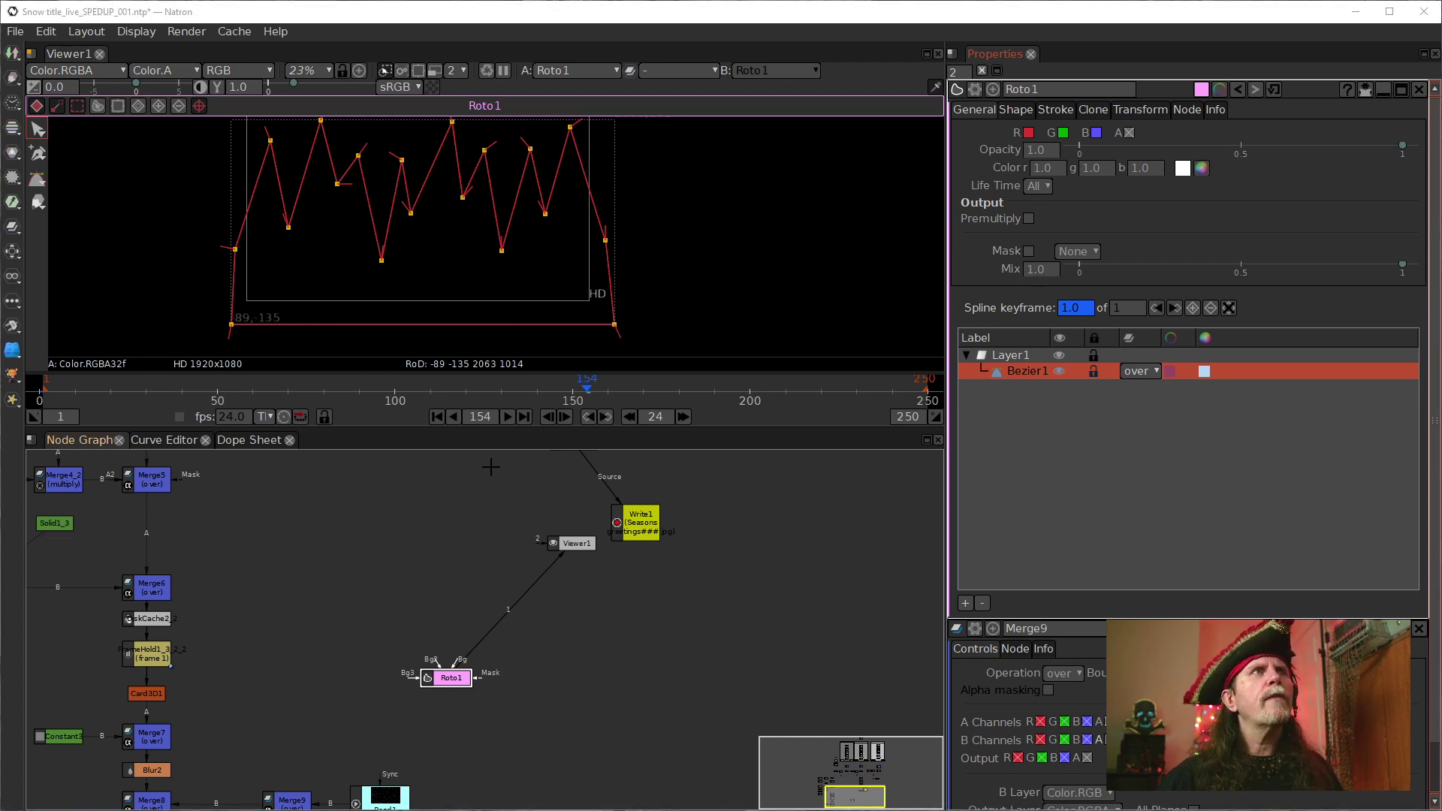
# Reposition several peak and valley points of the jagged Bezier to vary the spacing and depth of its outline
pyautogui.moveTo(446, 231); pyautogui.dragTo(446, 291)
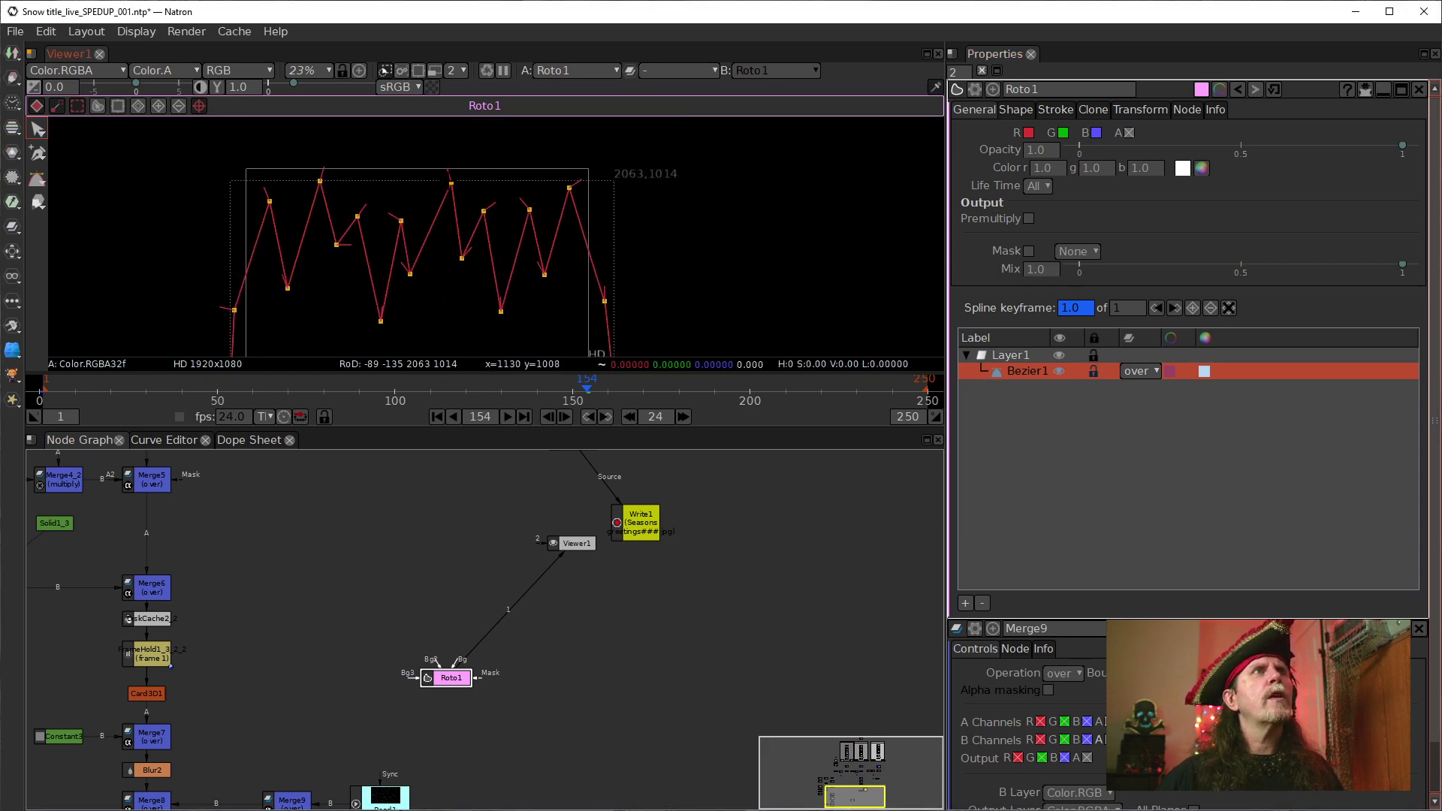
pyautogui.moveTo(451, 183); pyautogui.dragTo(442, 184)
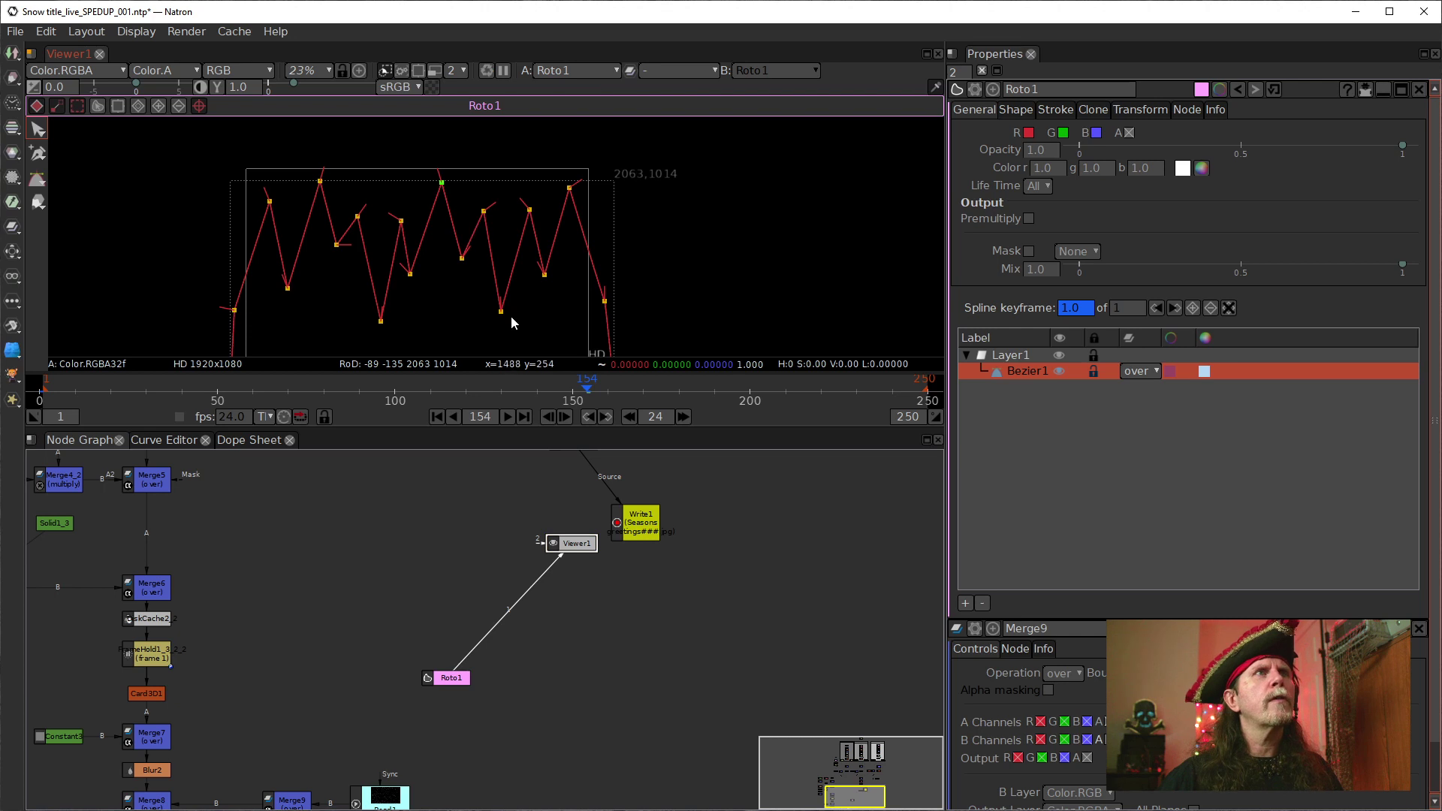
pyautogui.moveTo(500, 310); pyautogui.dragTo(505, 313)
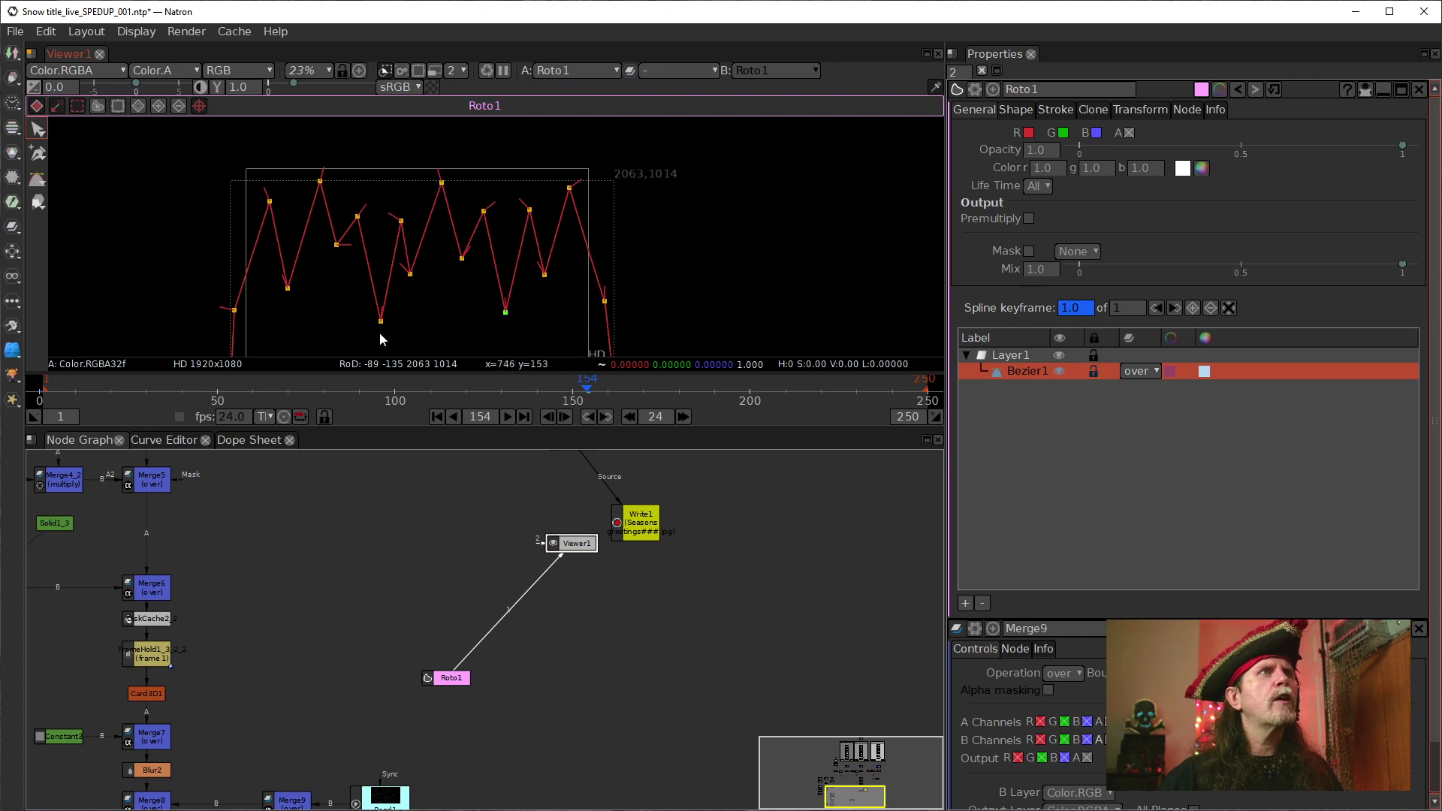
pyautogui.moveTo(381, 320); pyautogui.dragTo(372, 308)
pyautogui.moveTo(401, 221); pyautogui.dragTo(351, 217)
pyautogui.moveTo(370, 303); pyautogui.dragTo(376, 303)
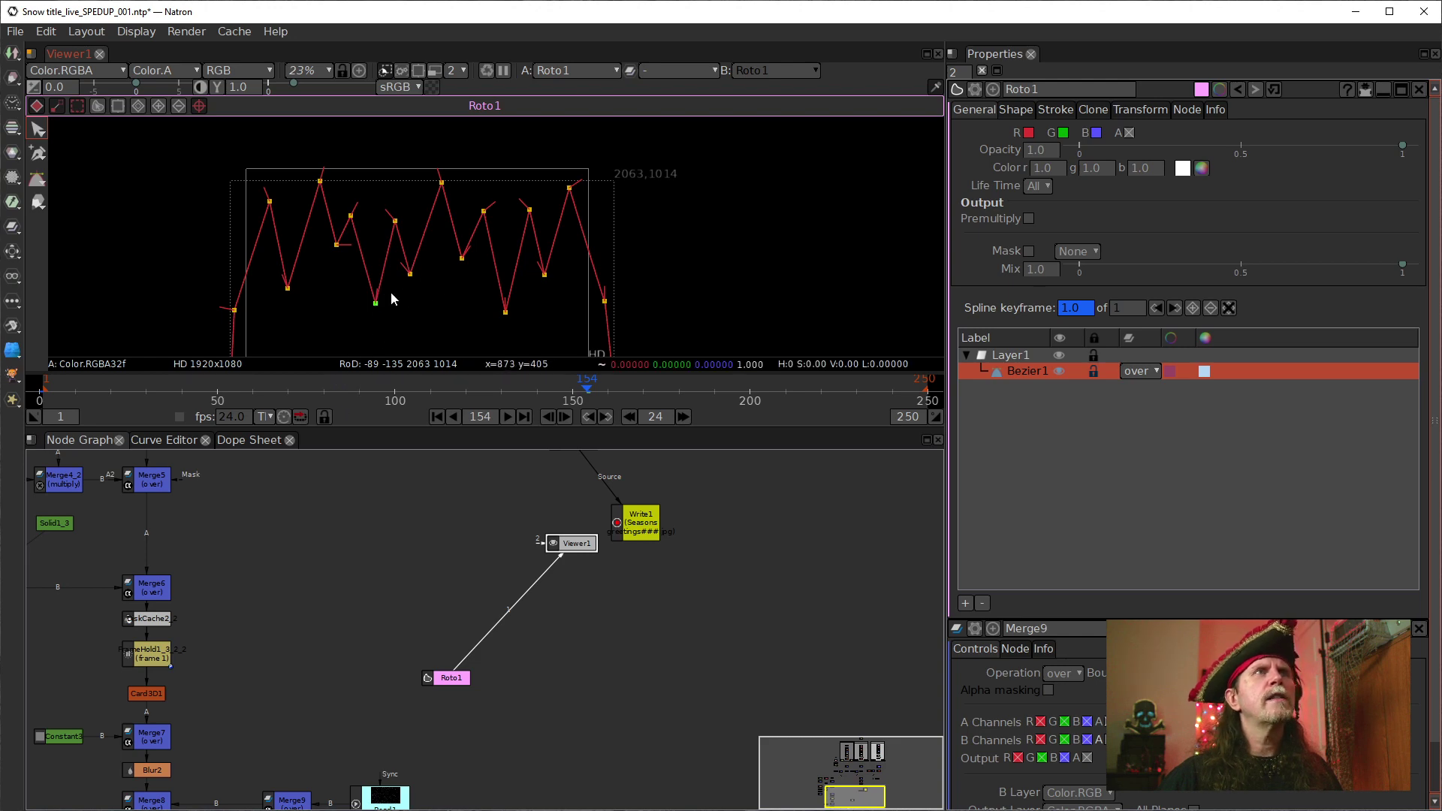
pyautogui.moveTo(480, 318); pyautogui.dragTo(432, 315)
# Add a separate Merge node beside Roto1 and connect its Mask input to Roto1
pyautogui.moveTo(595, 573); pyautogui.dragTo(554, 506)
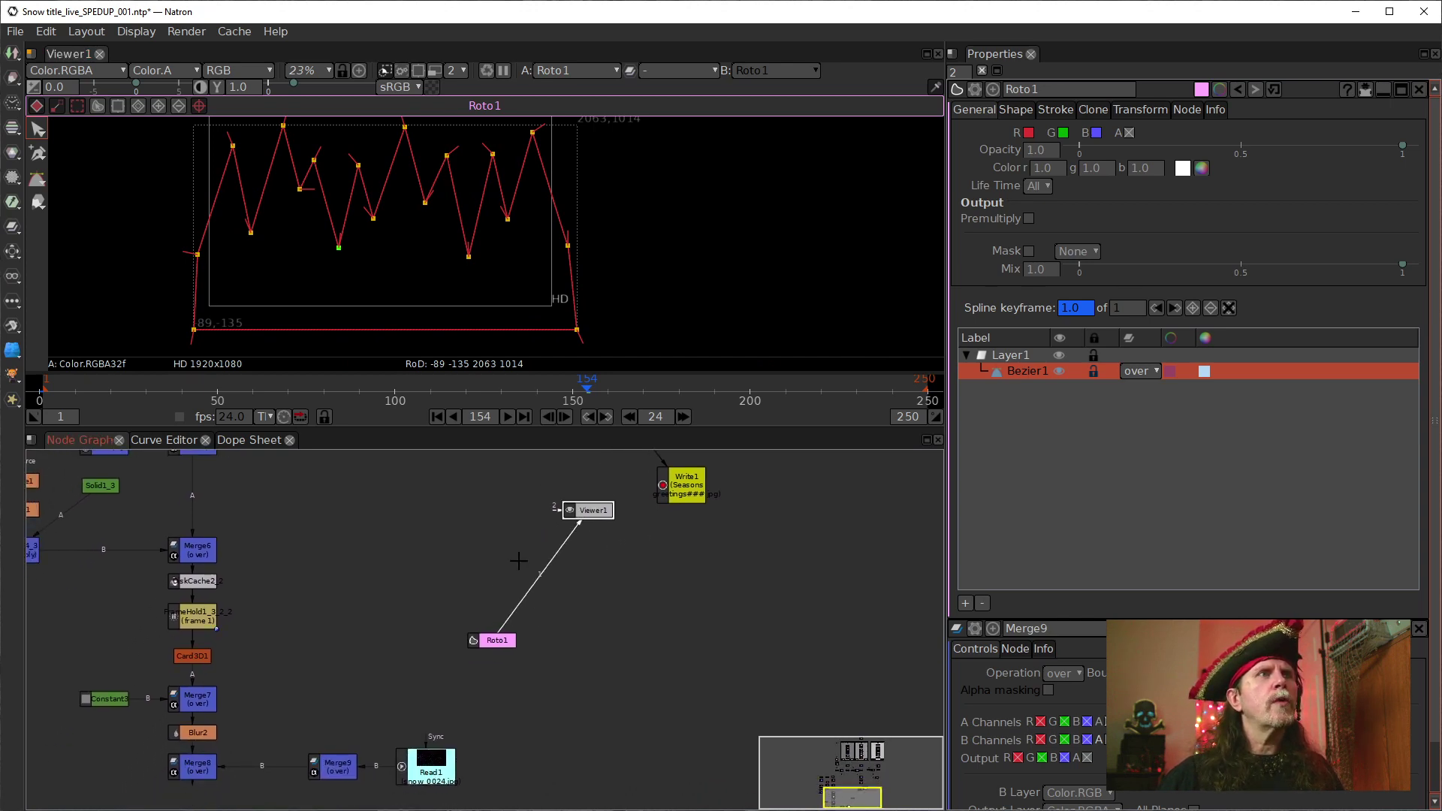
pyautogui.click(394, 637)
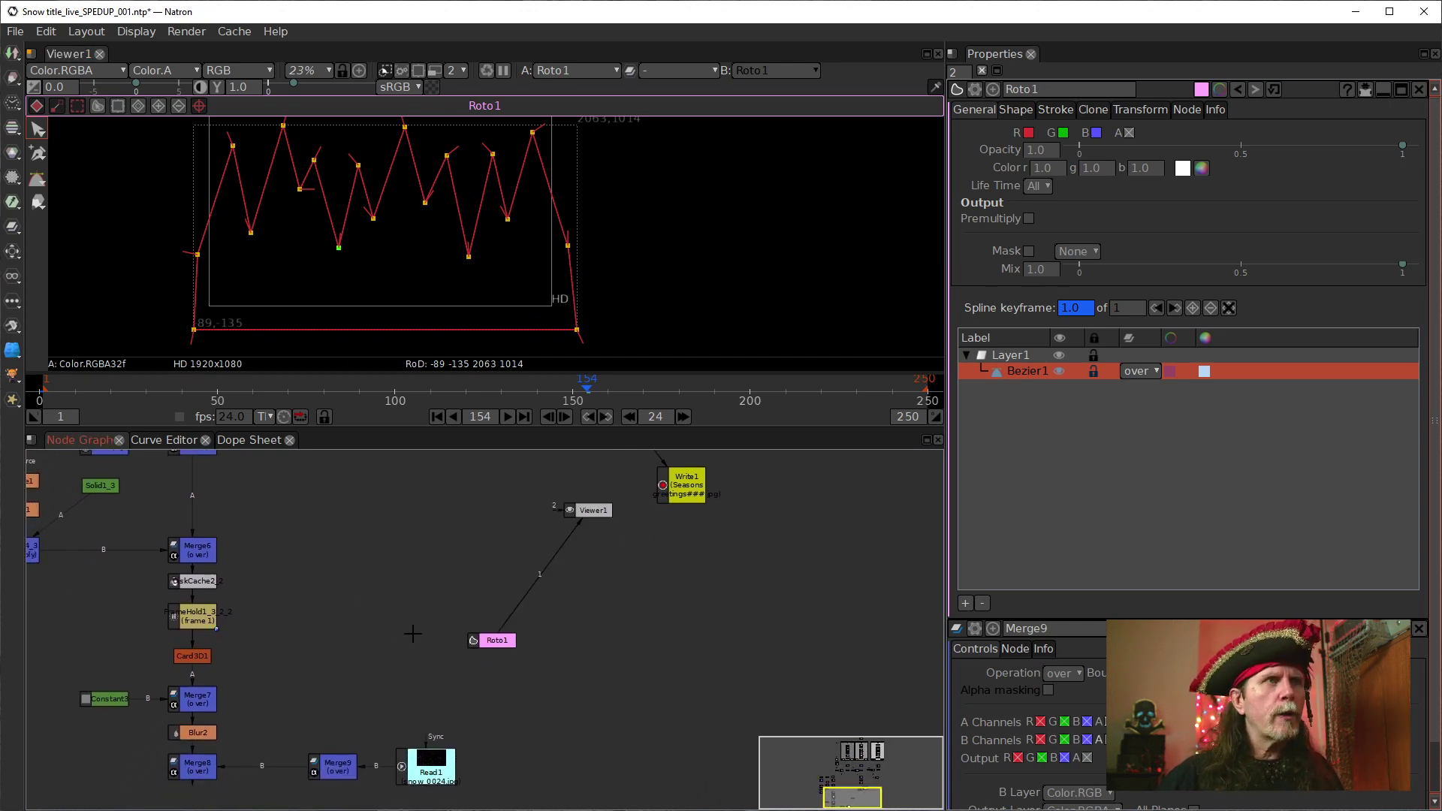
pyautogui.press('m')
pyautogui.moveTo(456, 652); pyautogui.dragTo(516, 677)
pyautogui.scroll(5, 425, 654)
pyautogui.click(435, 538)
pyautogui.moveTo(522, 564); pyautogui.dragTo(534, 618)
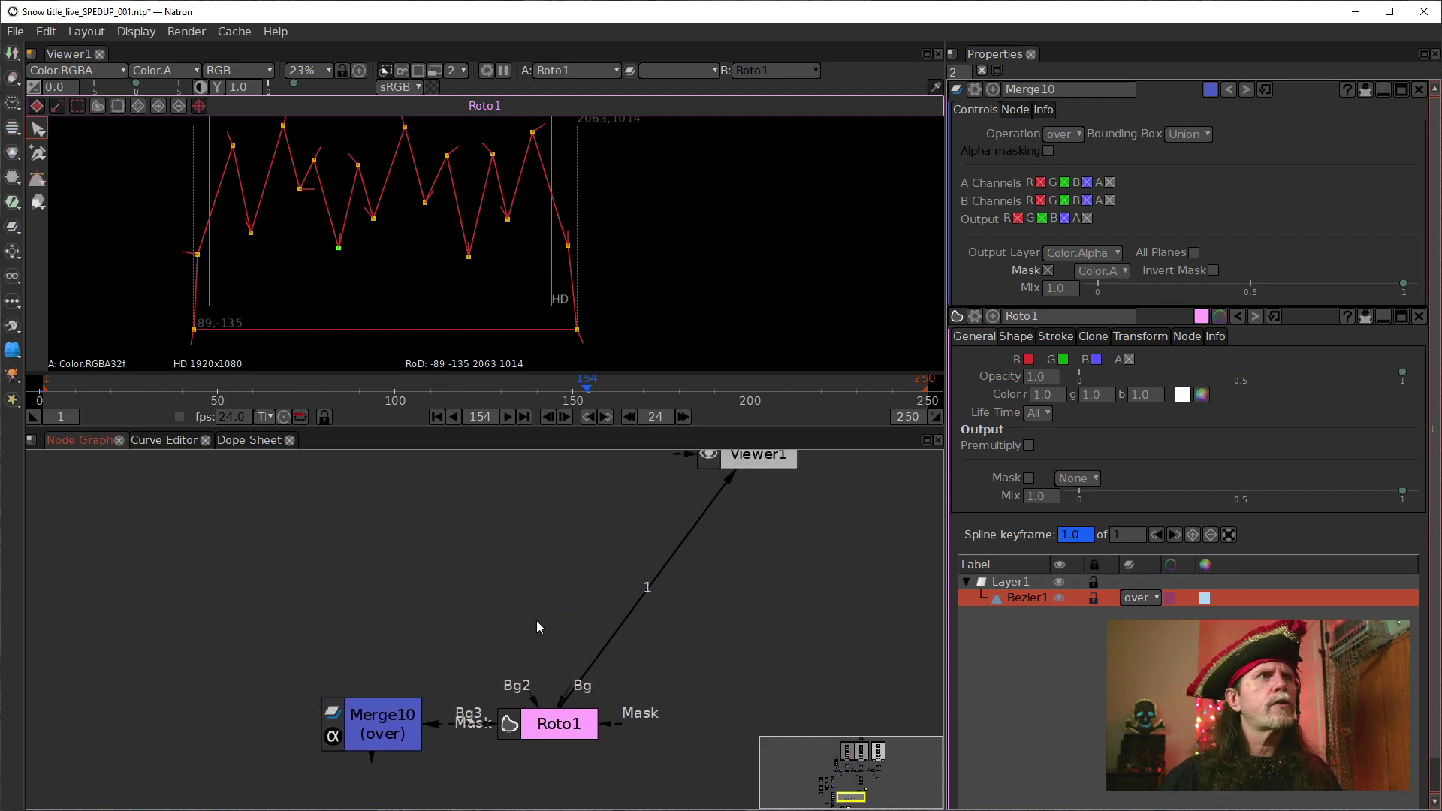
# Add a Solid node above Merge10
pyautogui.press('Tab')
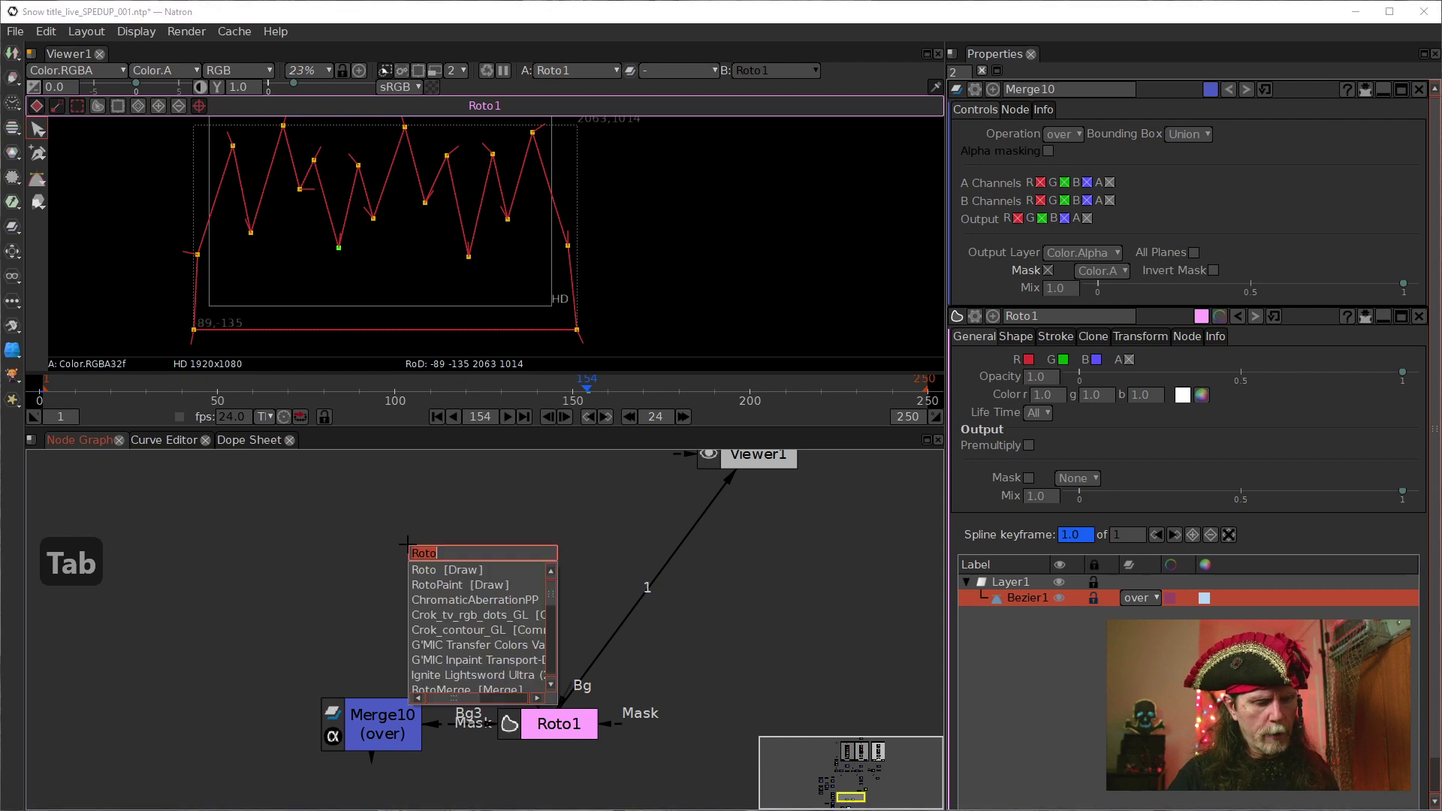
pyautogui.write('soli')
pyautogui.press('Down')
pyautogui.press('Down')
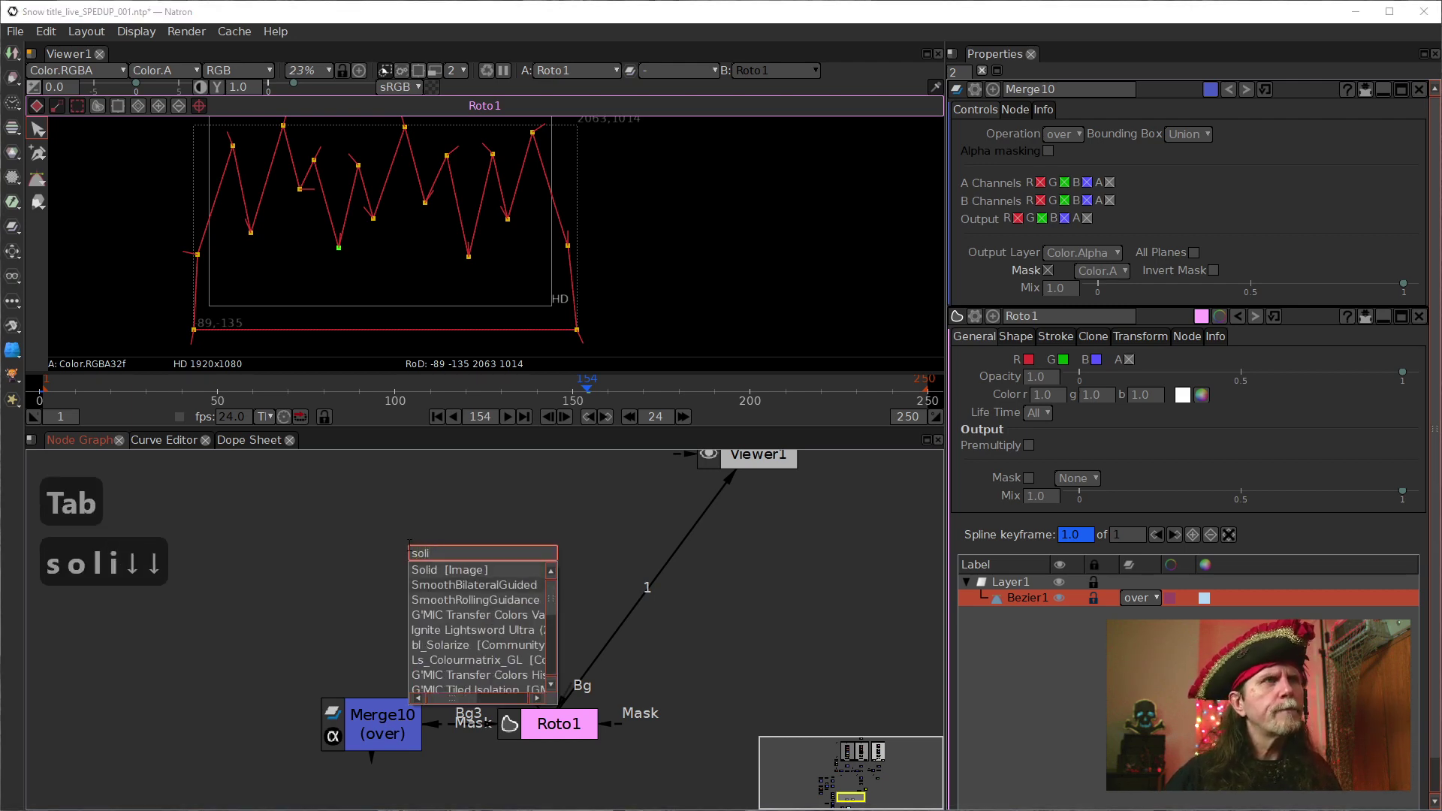
pyautogui.press('Up')
pyautogui.press('Return')
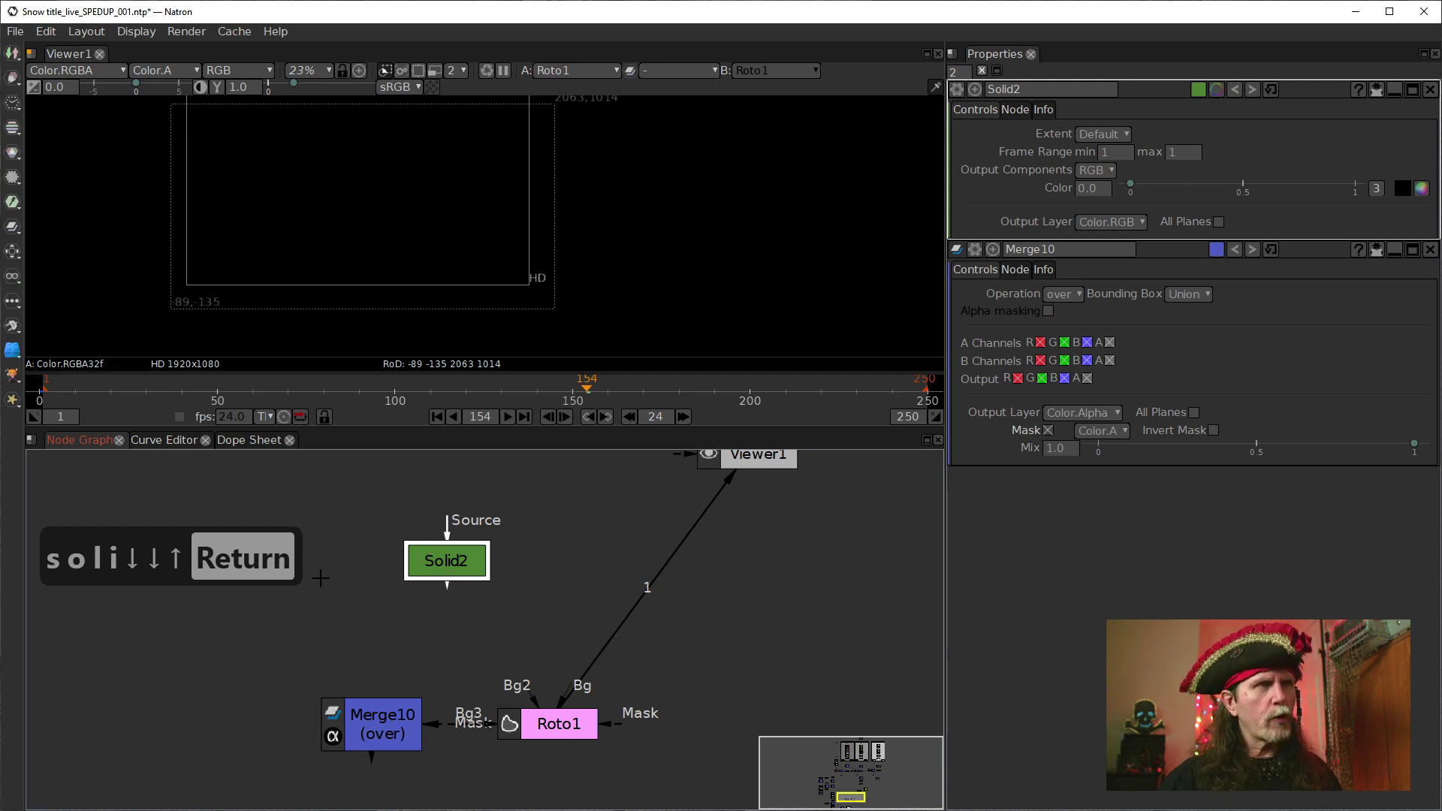
# Duplicate Solid2, then connect Solid2 to Merge10's B input and the duplicate to its A input
pyautogui.hotkey('alt', 'c')
pyautogui.moveTo(317, 577); pyautogui.dragTo(252, 560)
pyautogui.moveTo(404, 681); pyautogui.dragTo(451, 586)
pyautogui.click(382, 722)
pyautogui.moveTo(385, 692); pyautogui.dragTo(447, 562)
pyautogui.moveTo(343, 677); pyautogui.dragTo(283, 574)
pyautogui.click(358, 710)
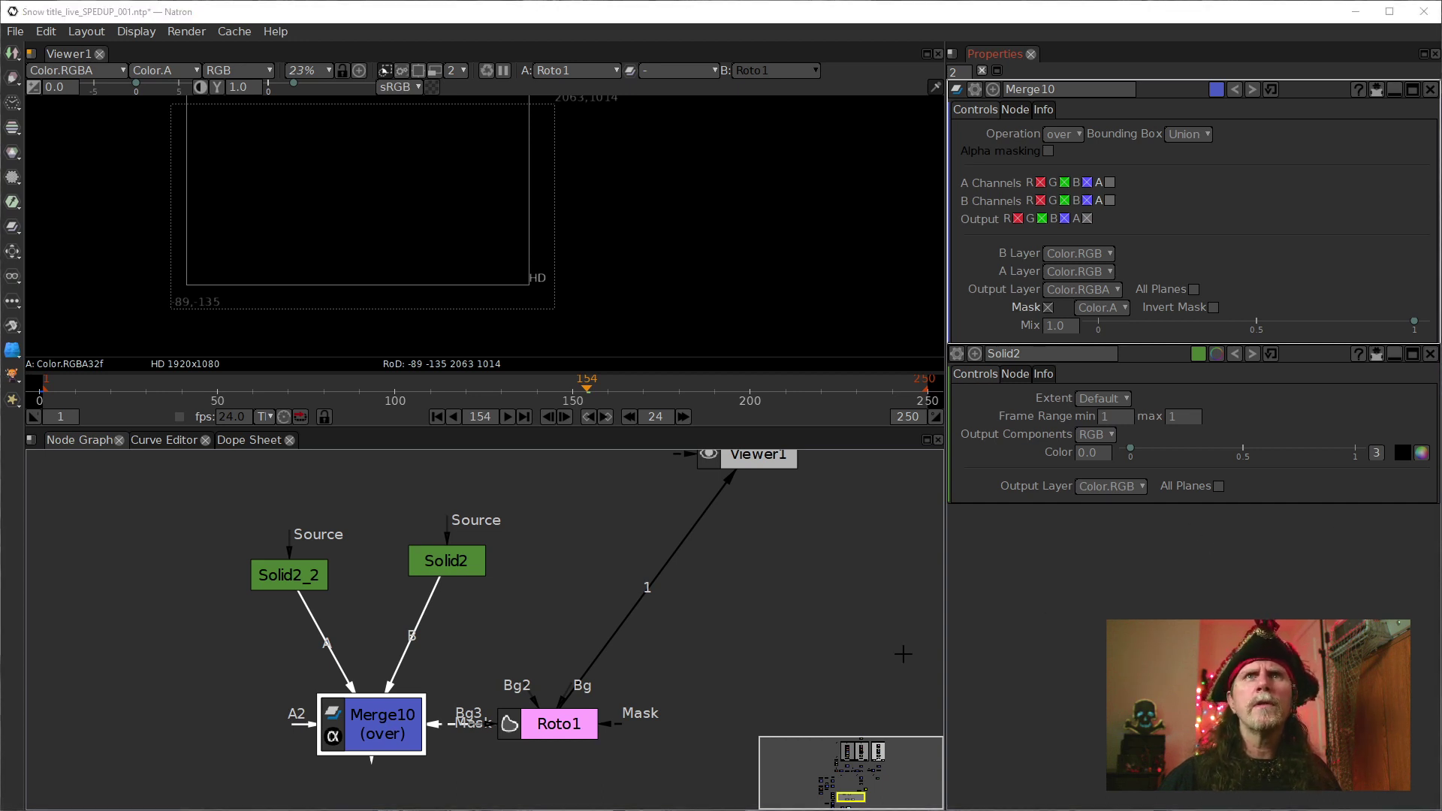
# Show Merge10's output in the viewer and bring the whole frame into view
pyautogui.click(402, 732)
pyautogui.press('1')
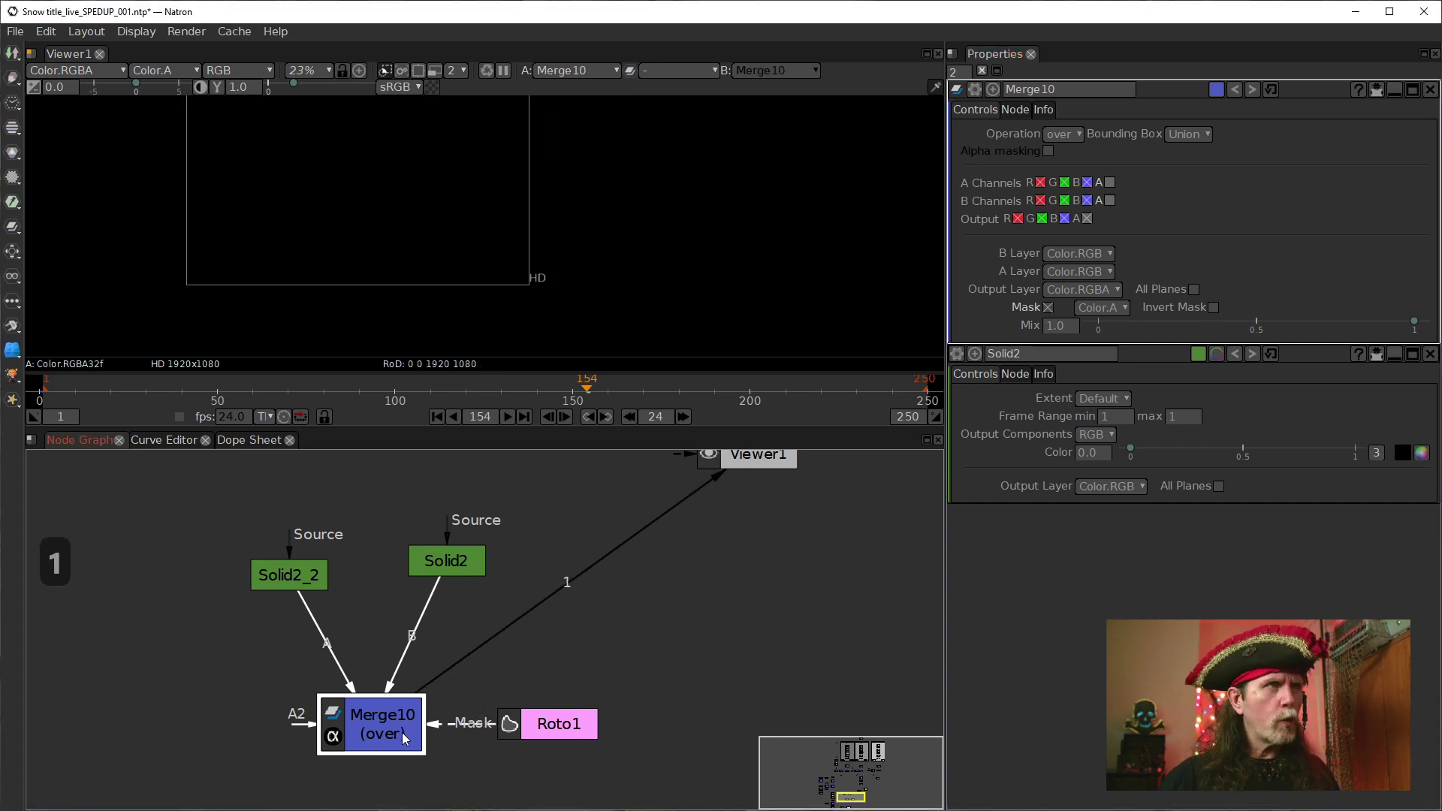
pyautogui.moveTo(436, 236); pyautogui.dragTo(444, 278)
# Set Solid2's colour to the dark purple custom swatch, RGB 95, 95, 127
pyautogui.click(454, 566)
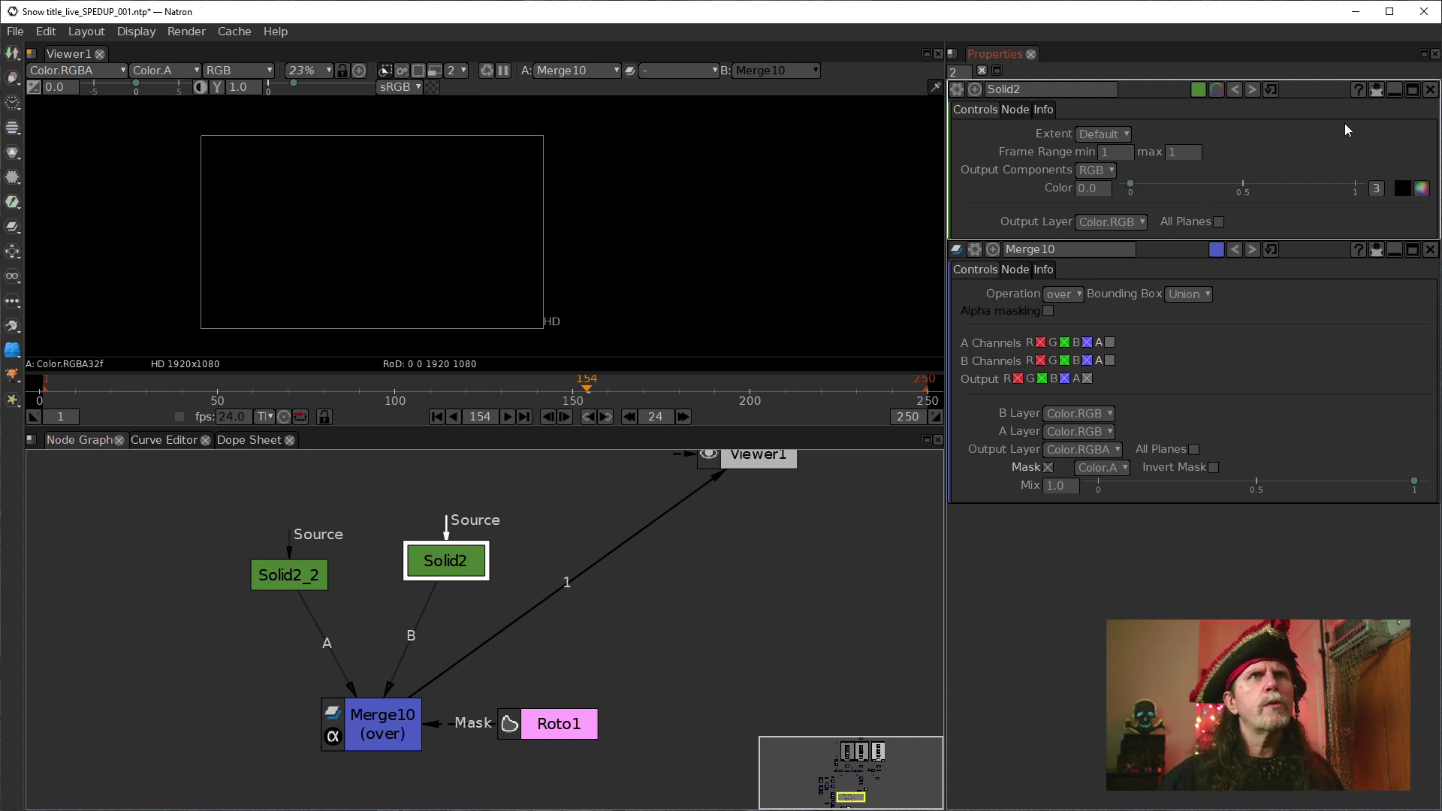
pyautogui.click(1420, 189)
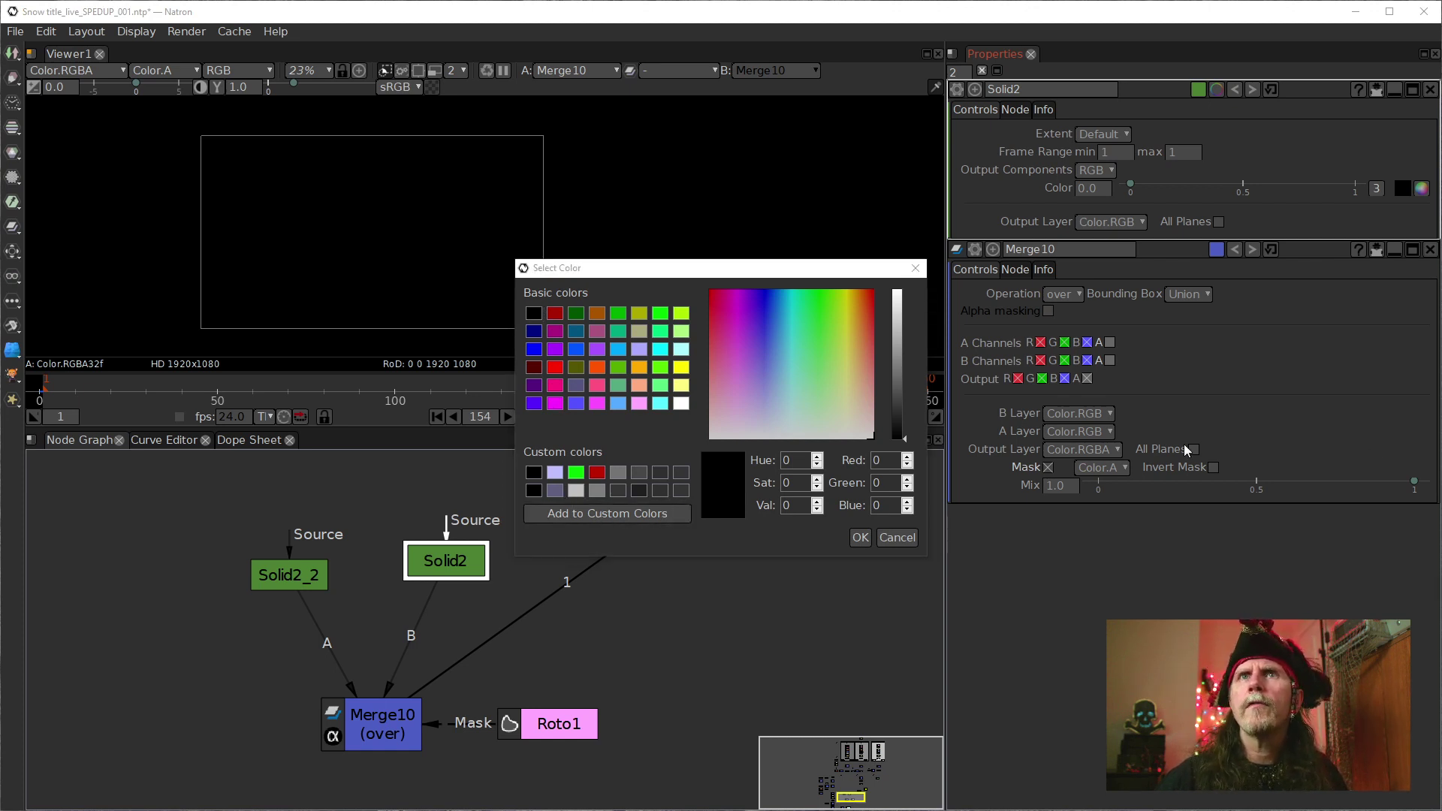
pyautogui.click(556, 492)
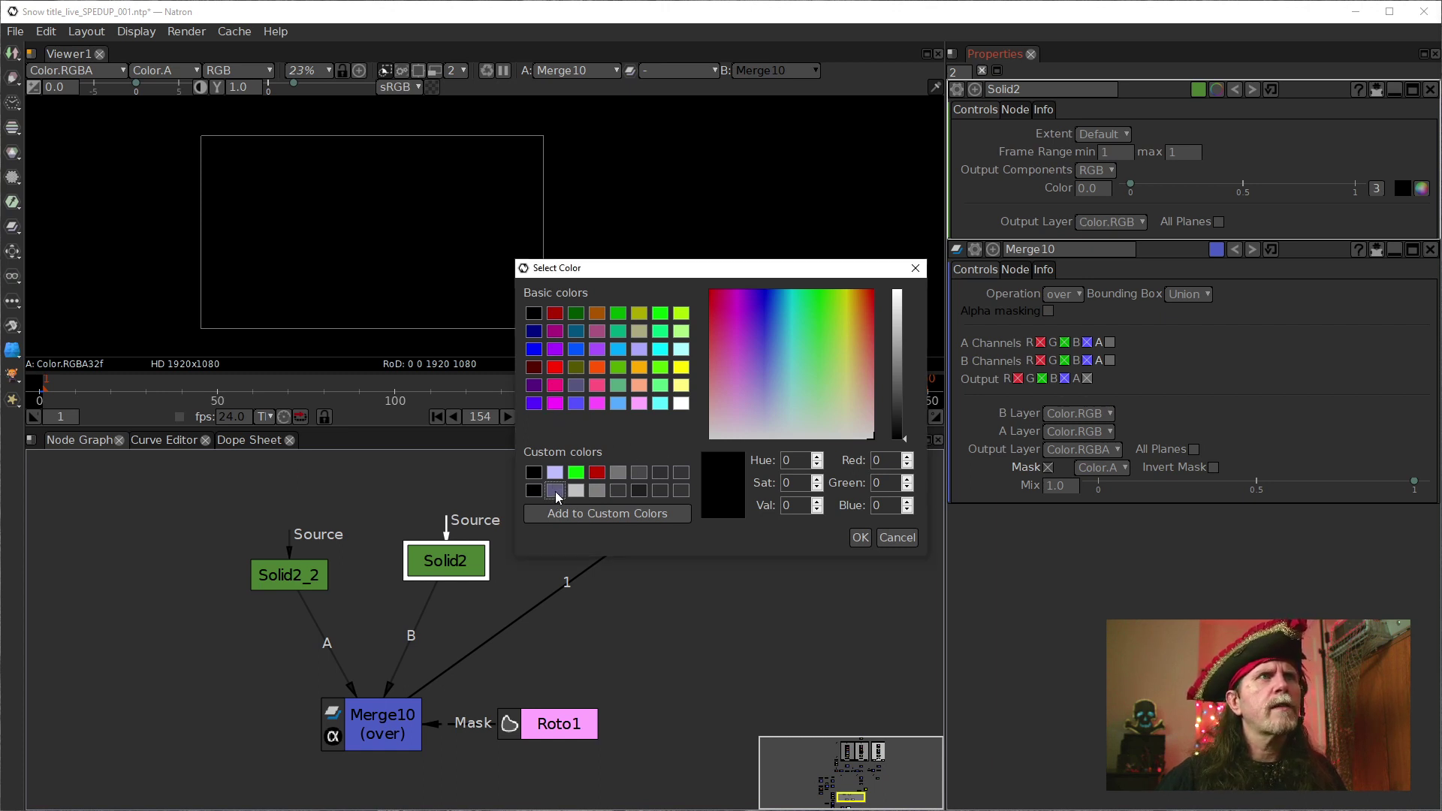
pyautogui.click(556, 491)
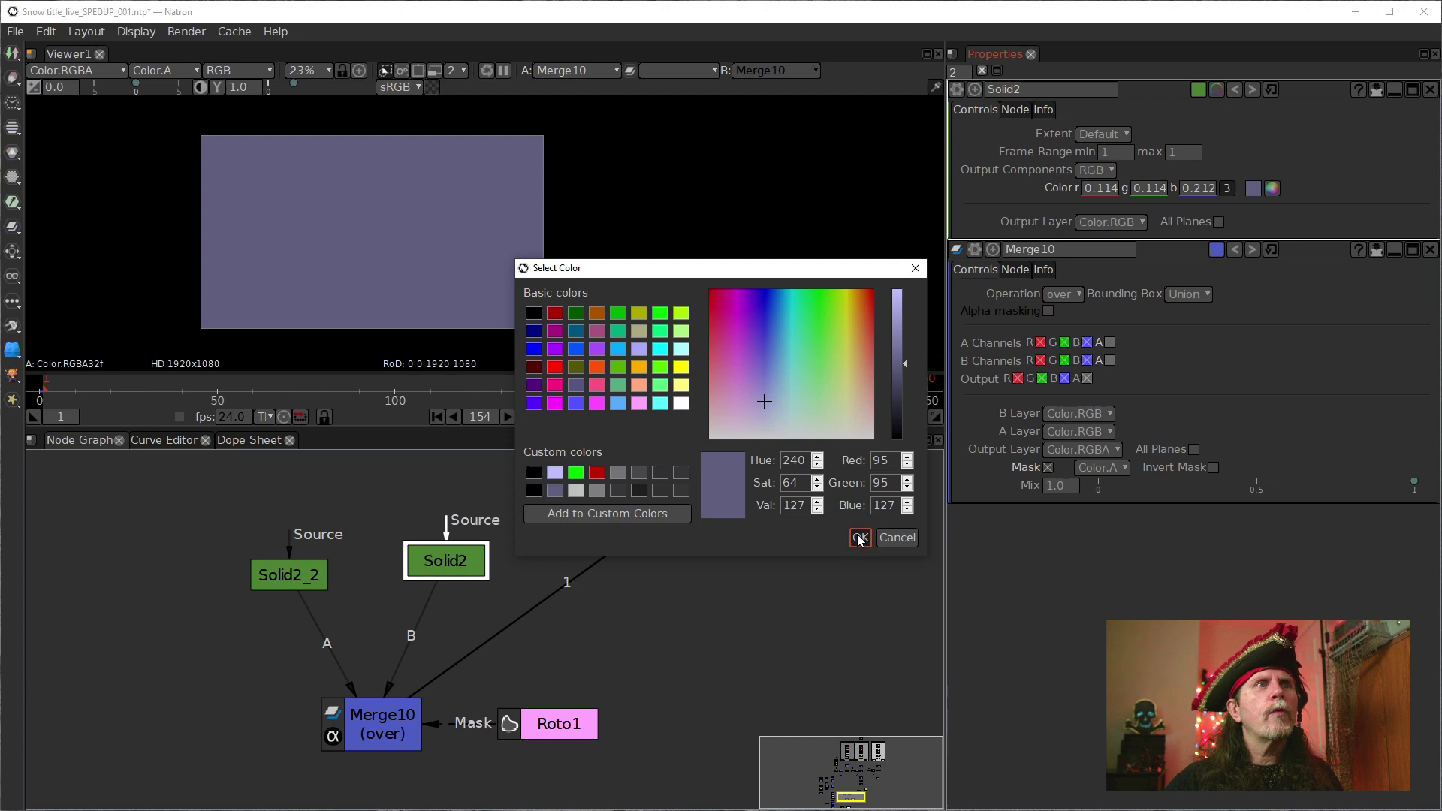
pyautogui.click(899, 537)
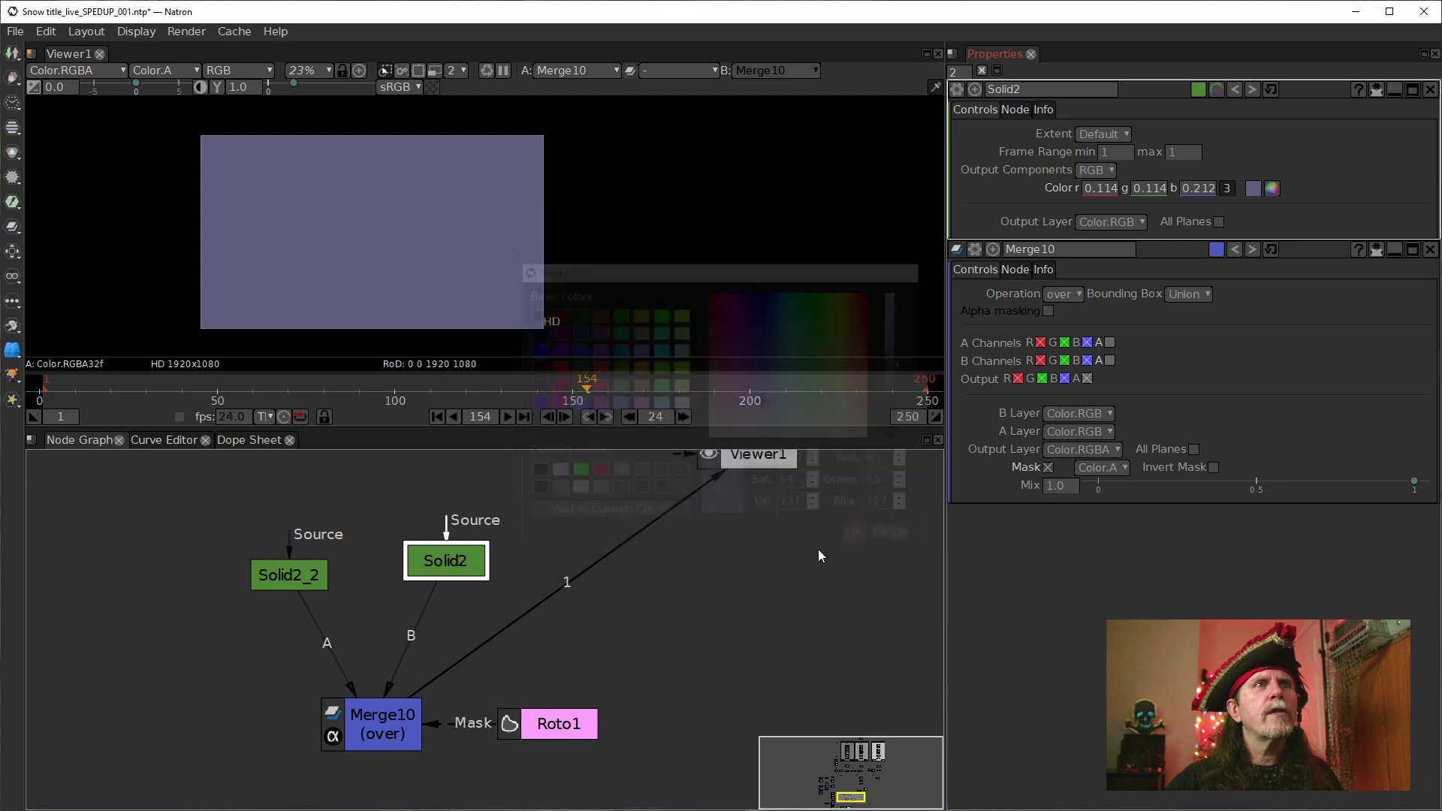
# Set Solid2_2's colour to the light lavender custom swatch, RGB 191, 191, 255
pyautogui.click(293, 578)
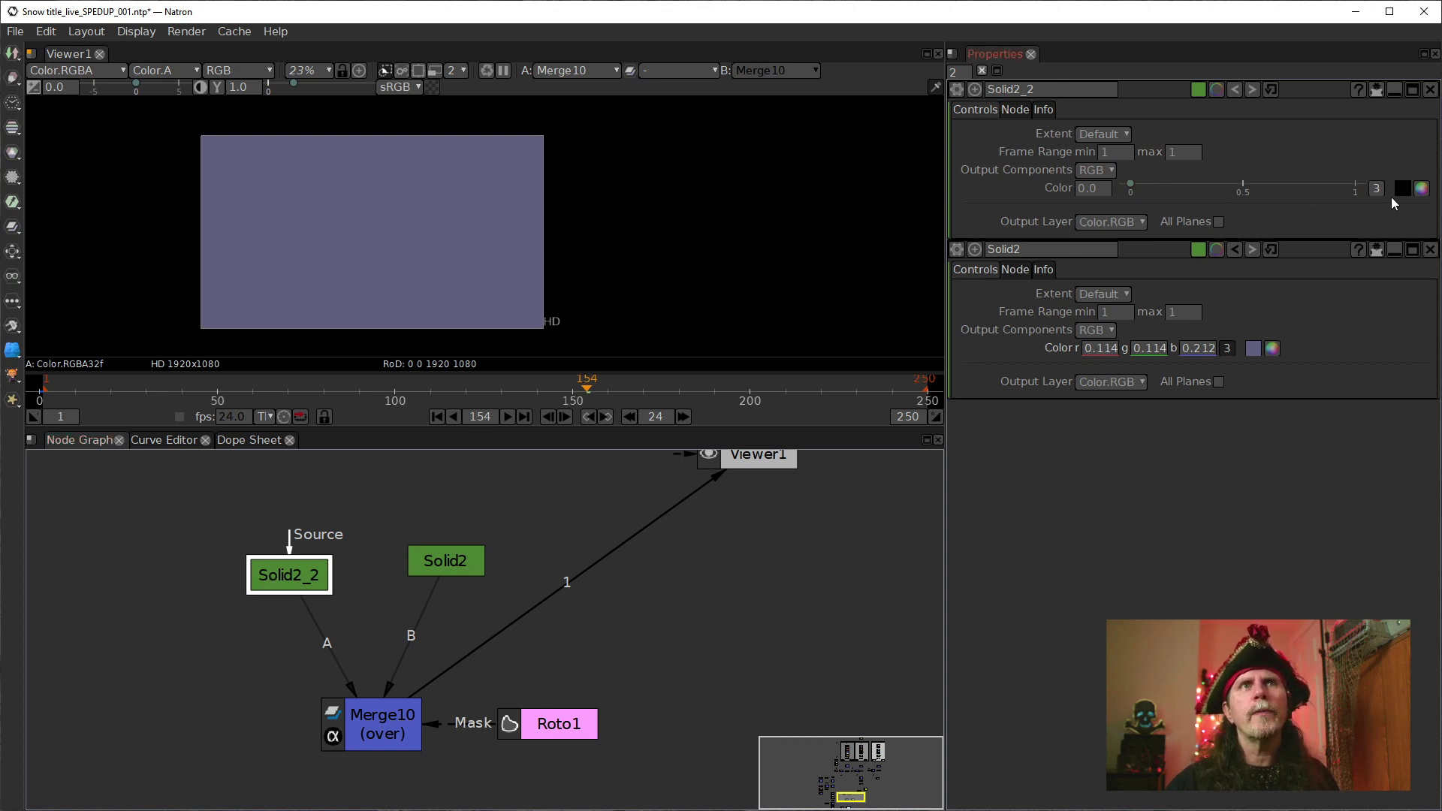
pyautogui.click(1421, 189)
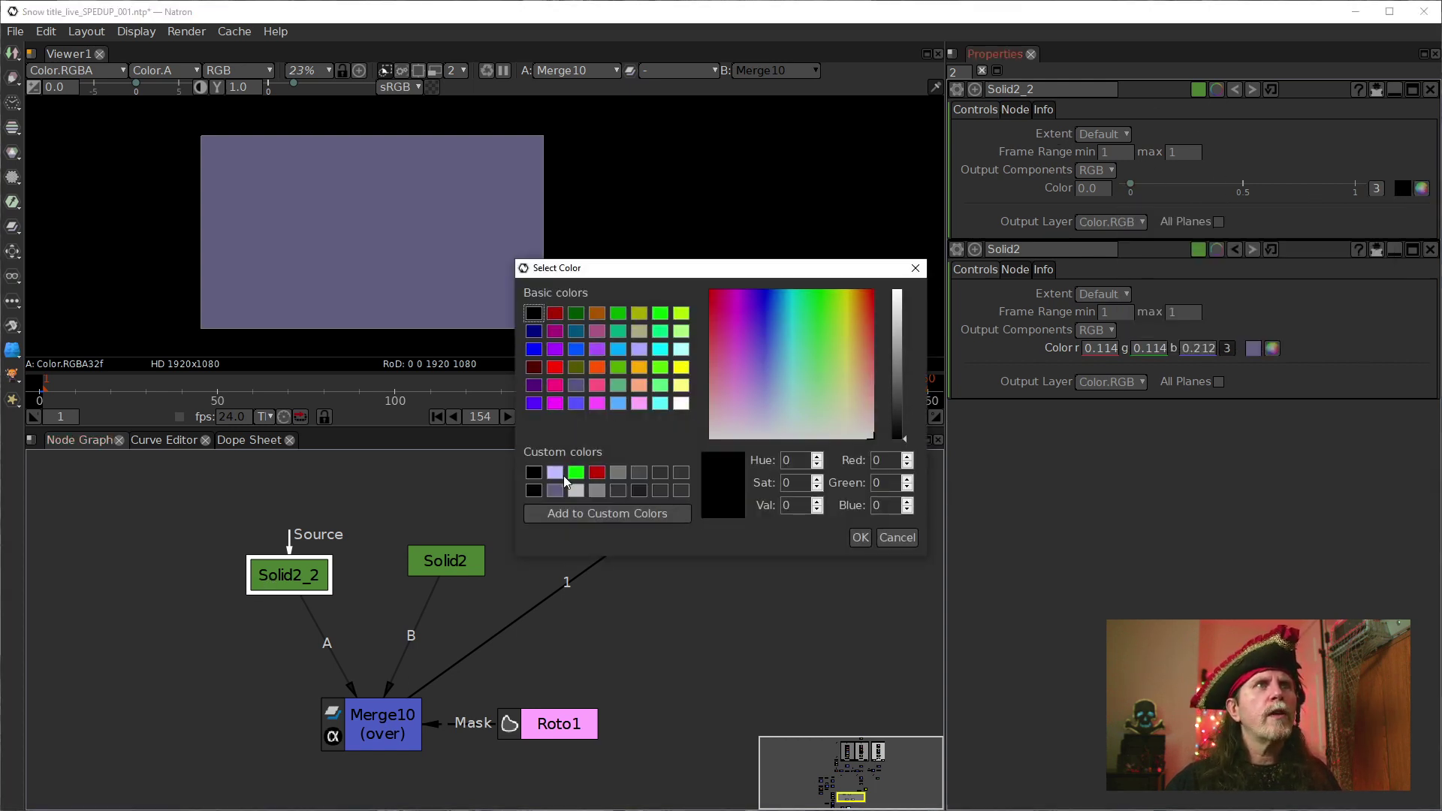
pyautogui.click(555, 472)
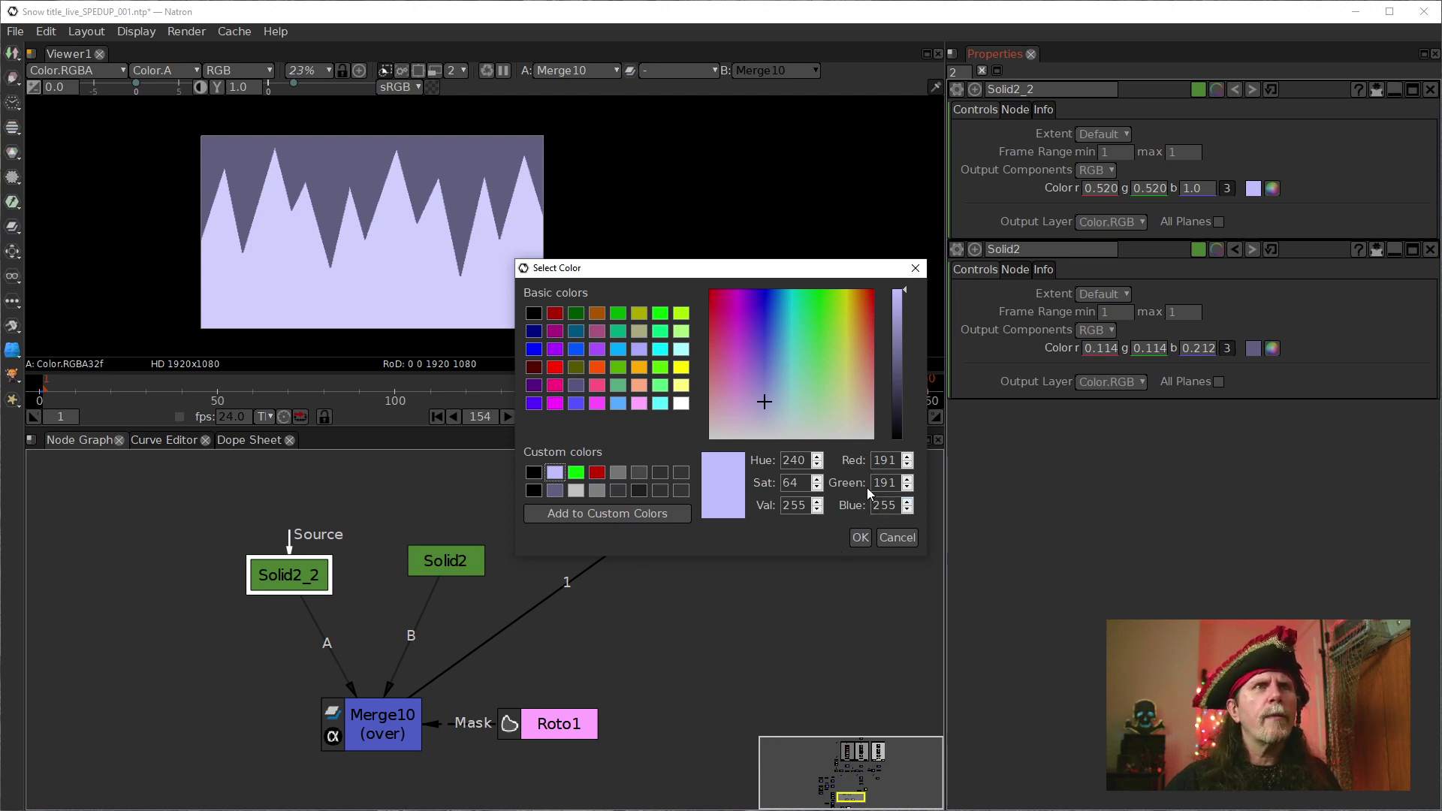
pyautogui.click(559, 488)
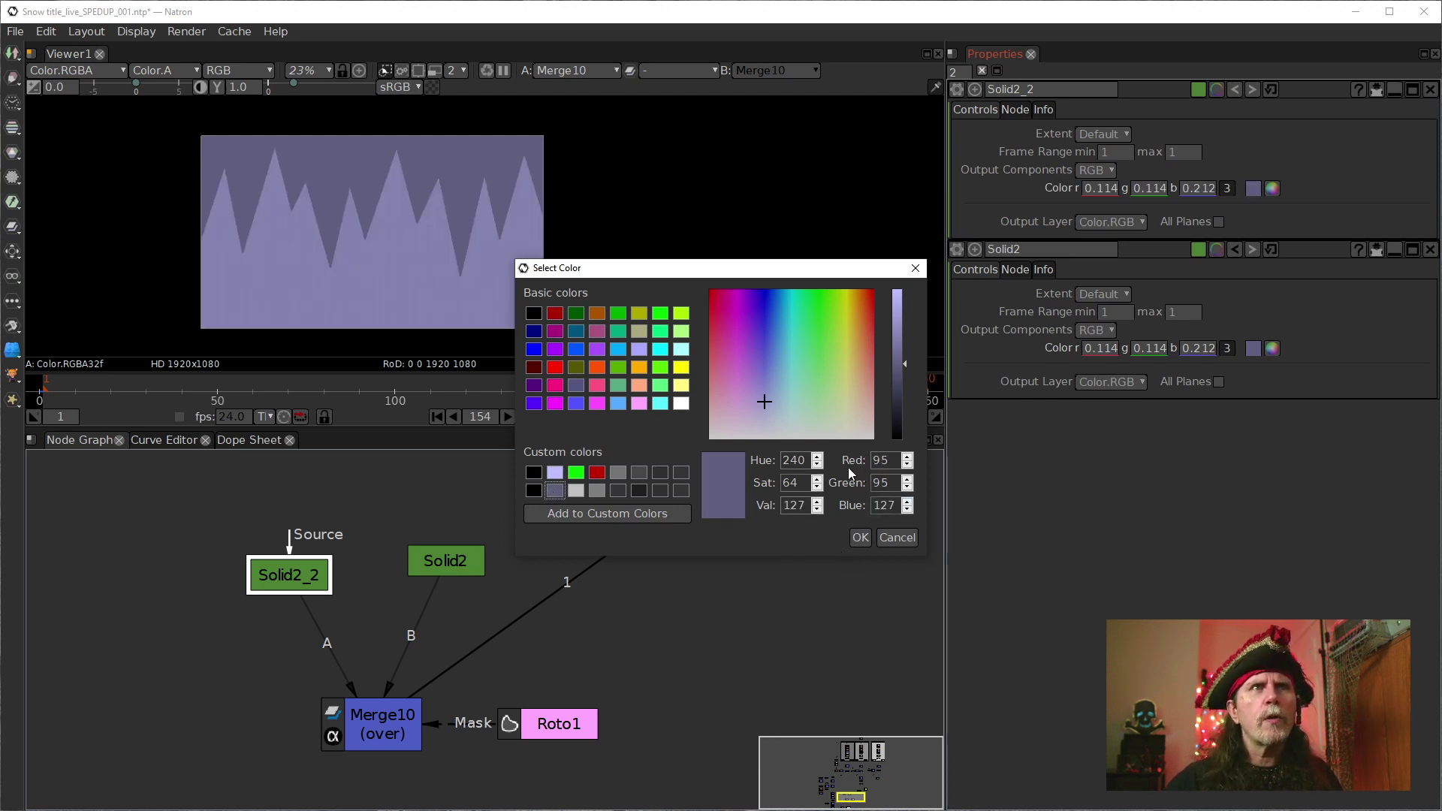
pyautogui.click(554, 471)
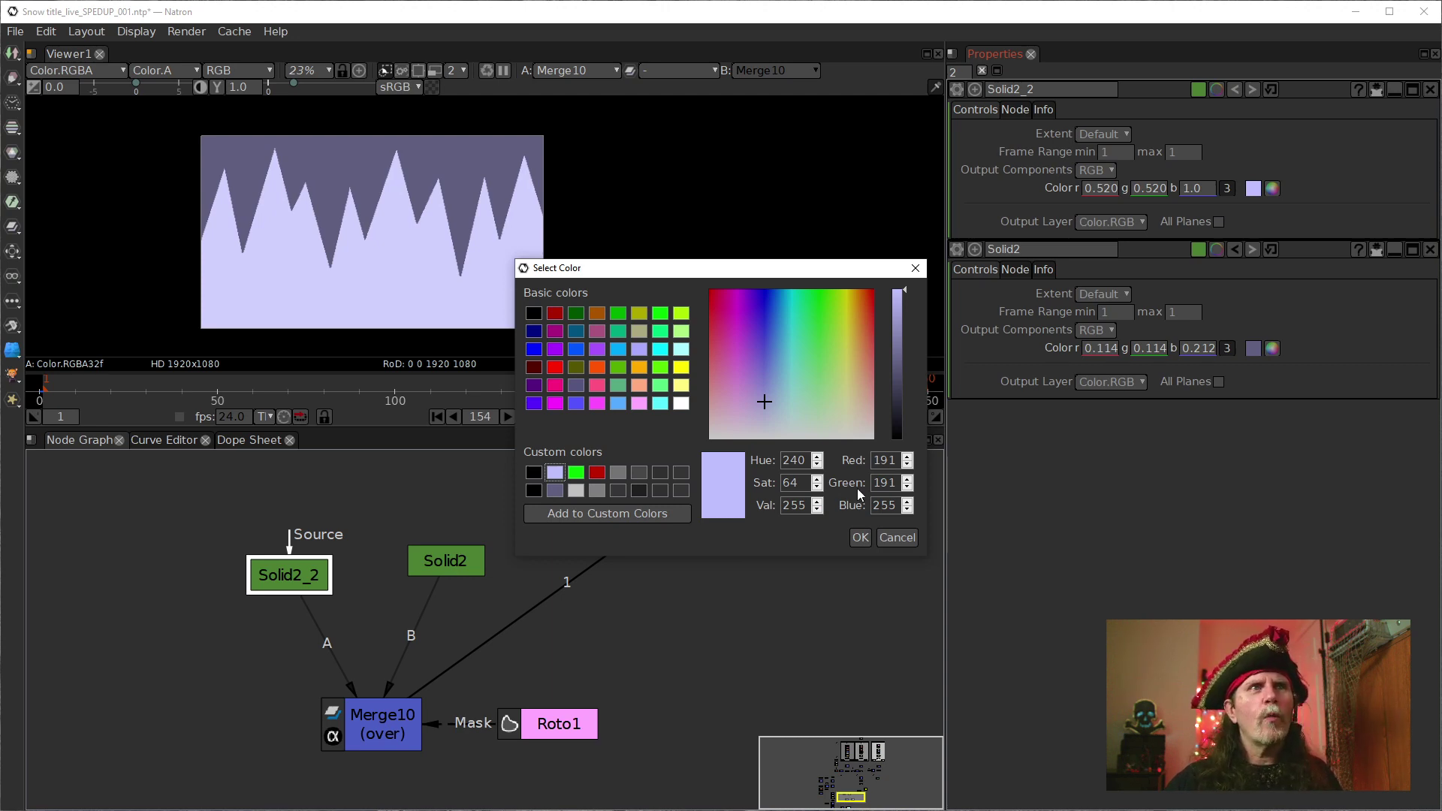
pyautogui.click(860, 537)
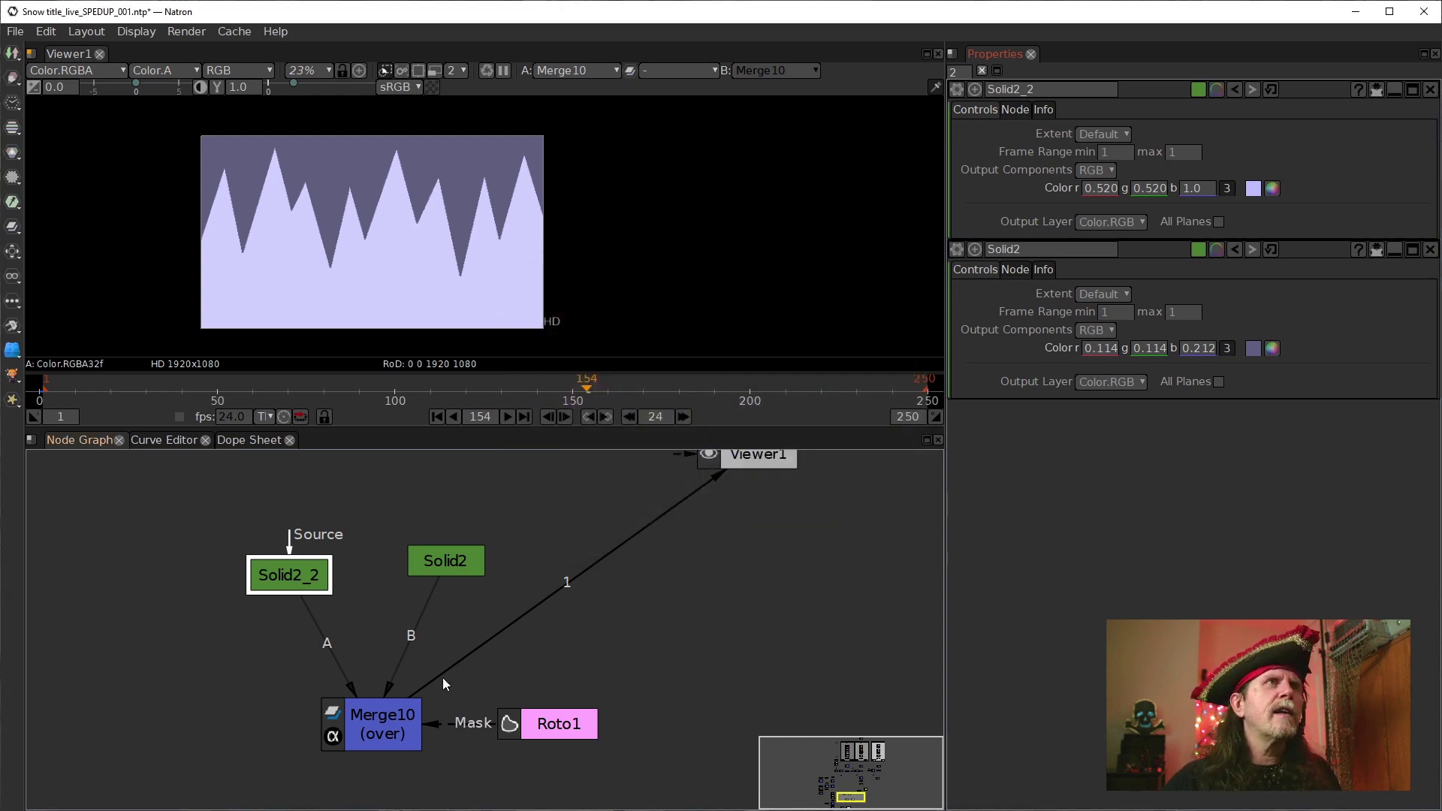
# Turn off the alpha channel in Merge10's output
pyautogui.moveTo(351, 689); pyautogui.dragTo(512, 668)
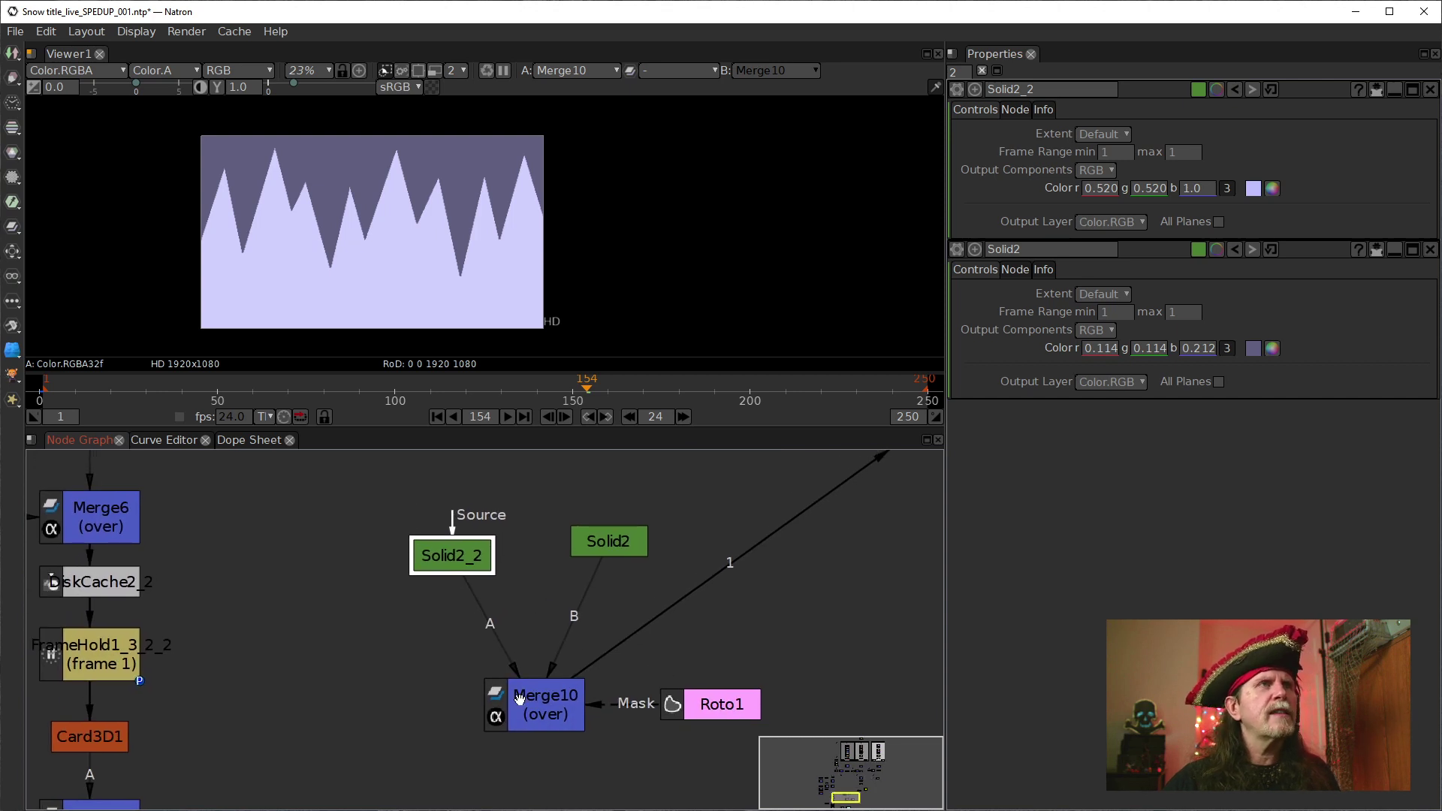
pyautogui.click(546, 700)
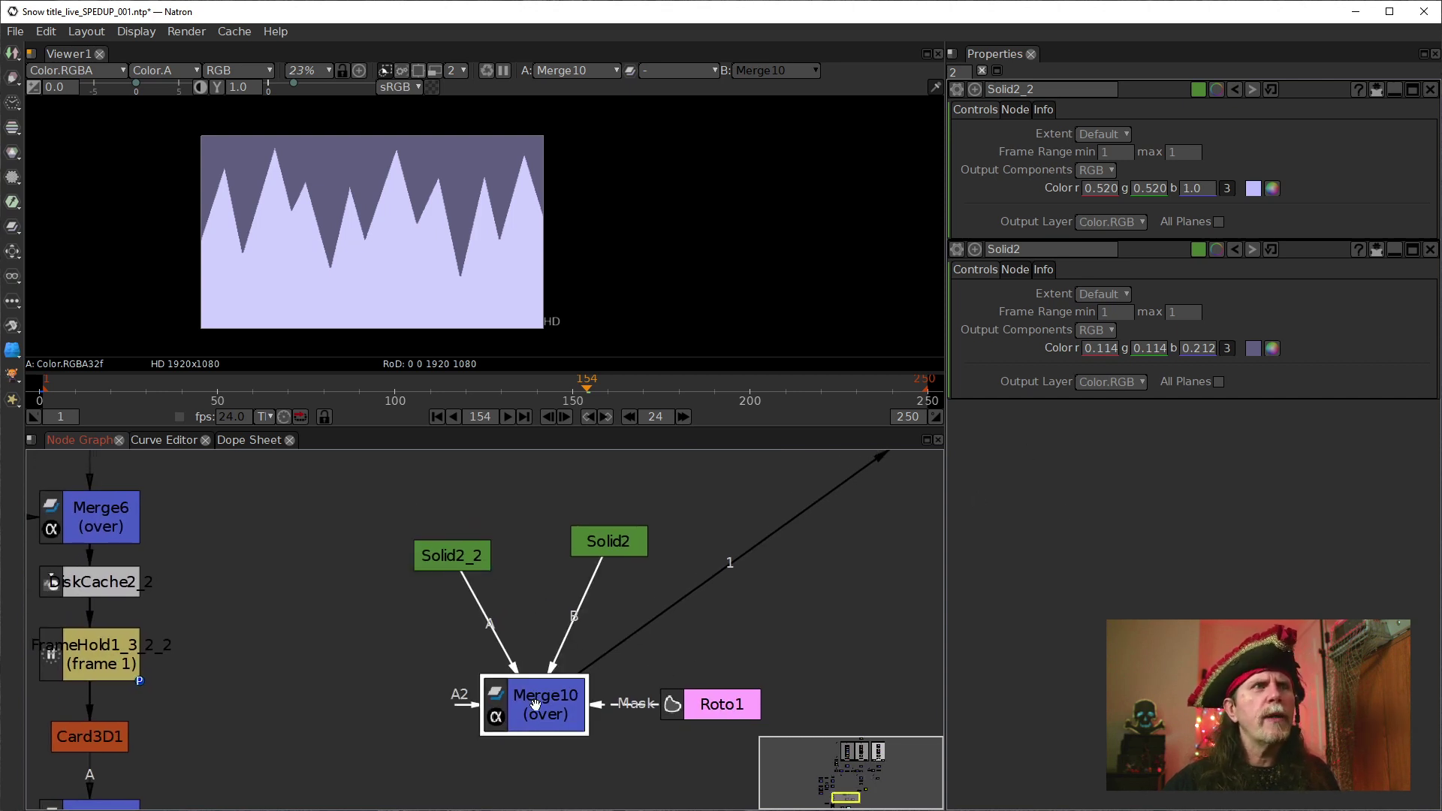
pyautogui.doubleClick(548, 700)
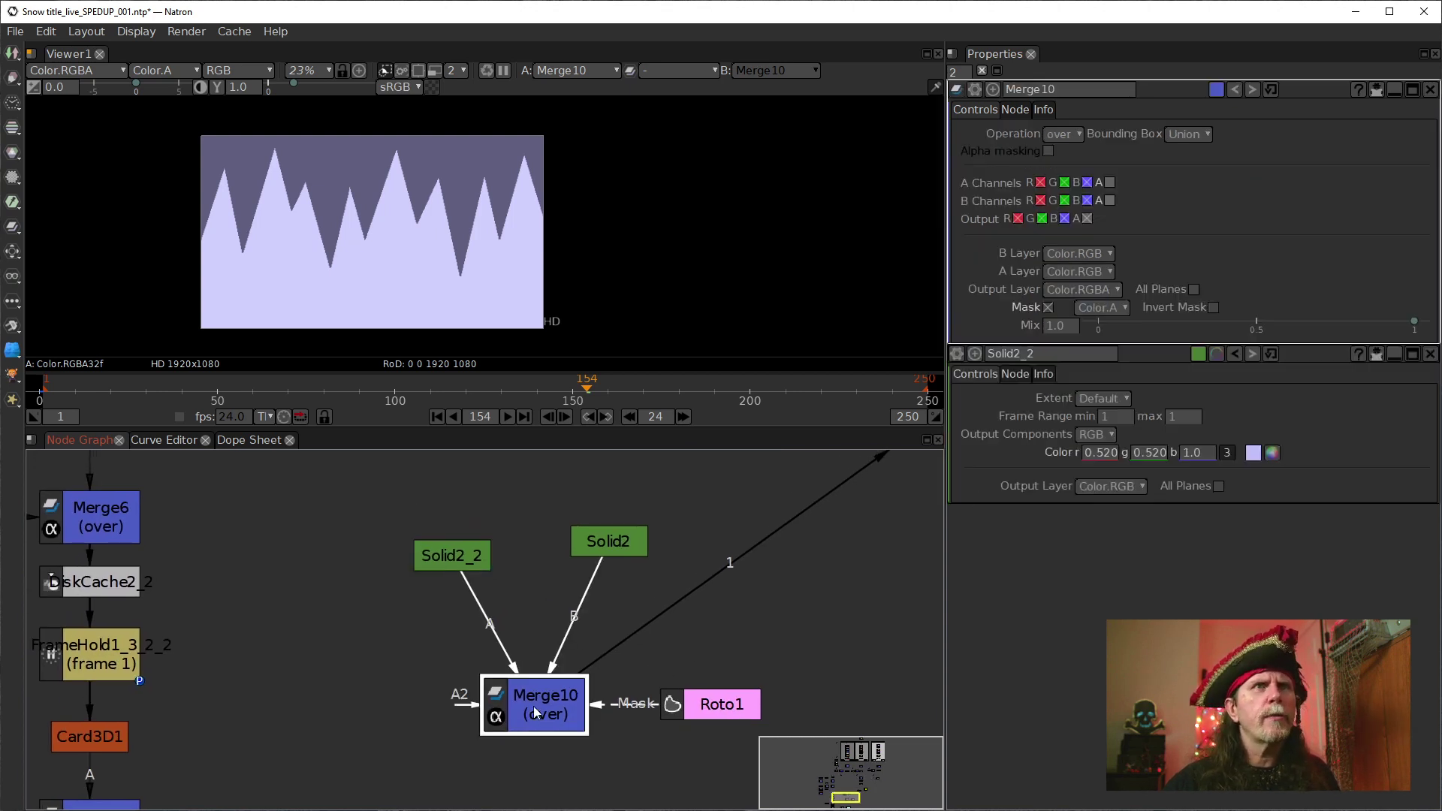
pyautogui.click(1086, 218)
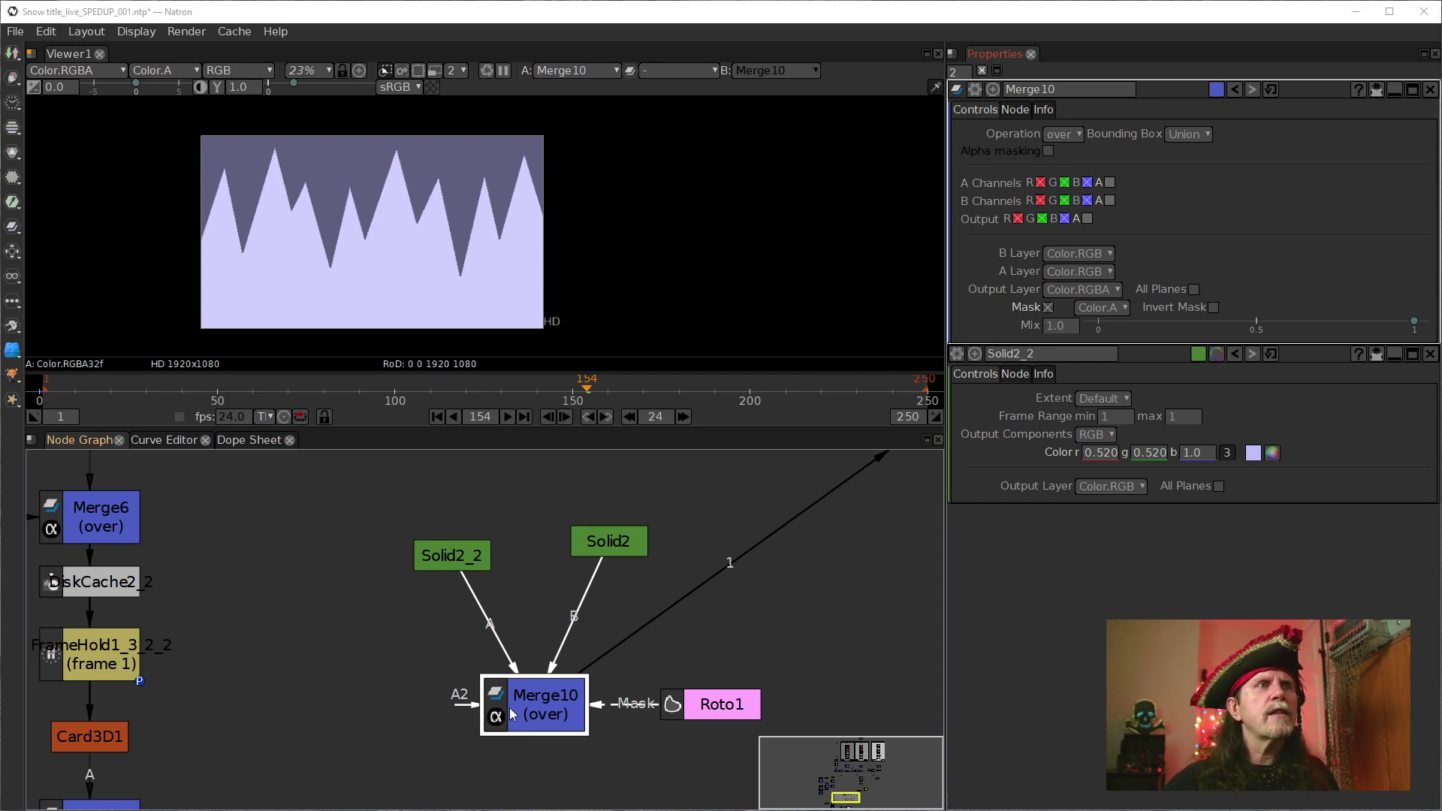
# Add a Merge node fed by Merge10 through its B input and place it on the side opposite Roto1
pyautogui.moveTo(429, 717); pyautogui.dragTo(471, 667)
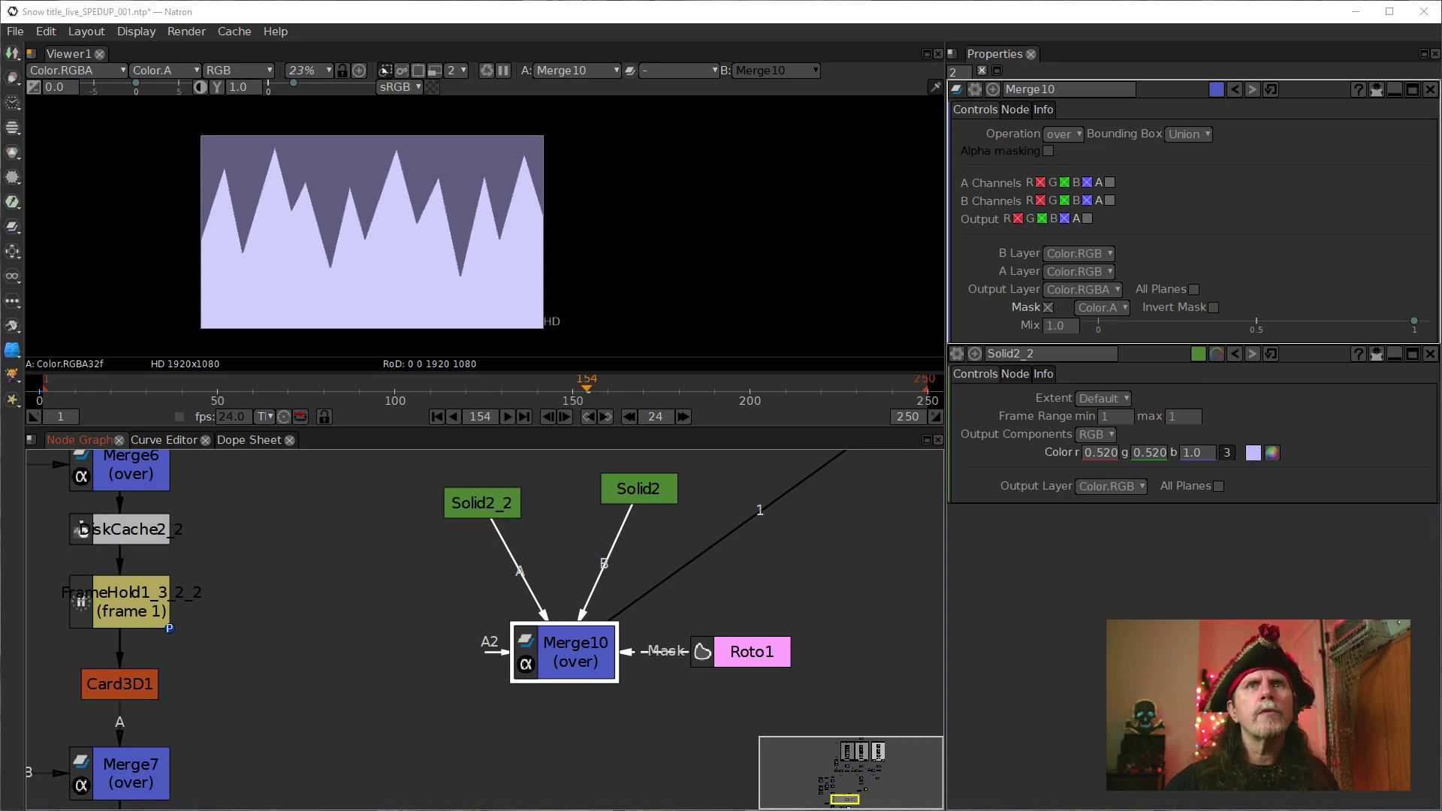
pyautogui.click(544, 664)
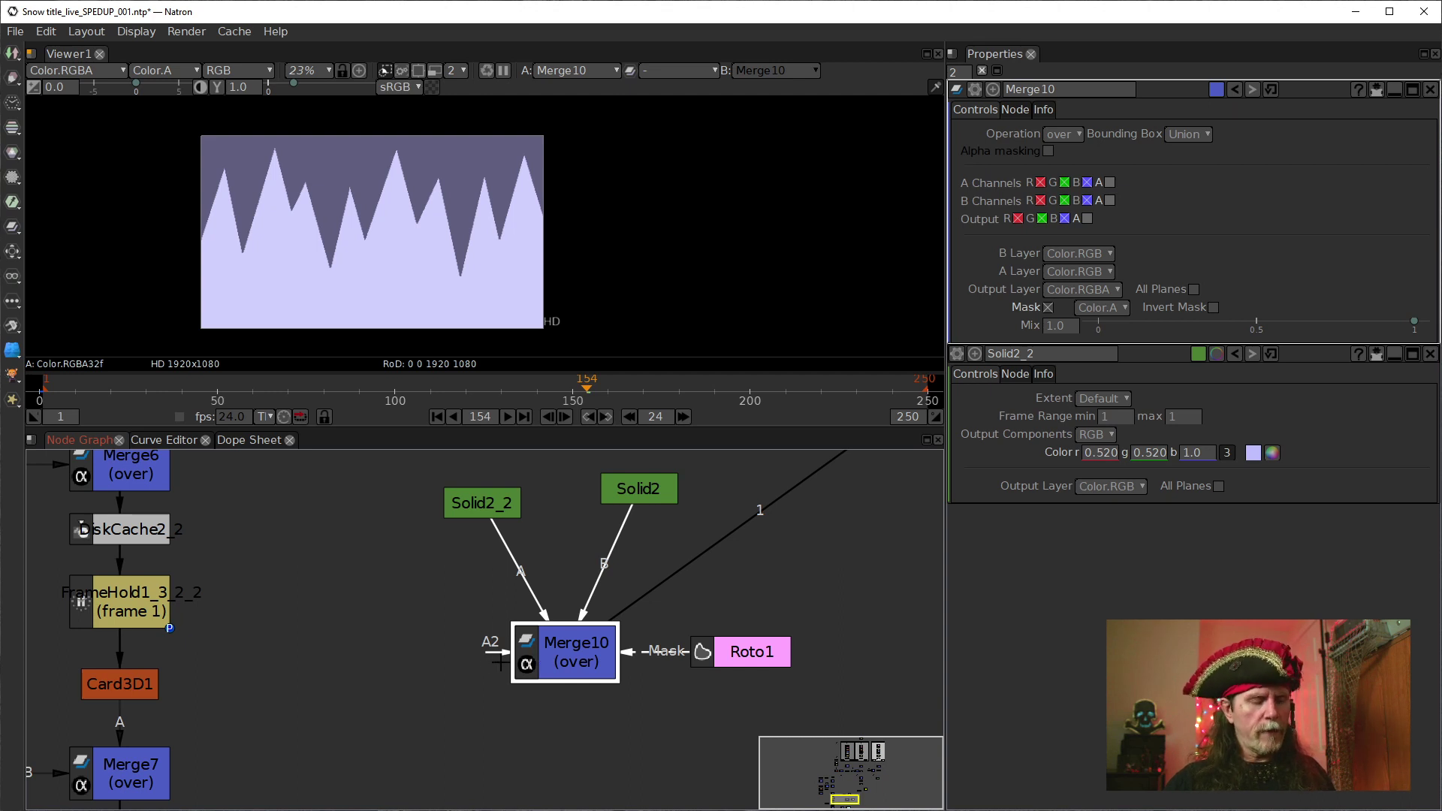
pyautogui.press('m')
pyautogui.moveTo(548, 740); pyautogui.dragTo(331, 656)
pyautogui.moveTo(374, 577); pyautogui.dragTo(392, 615)
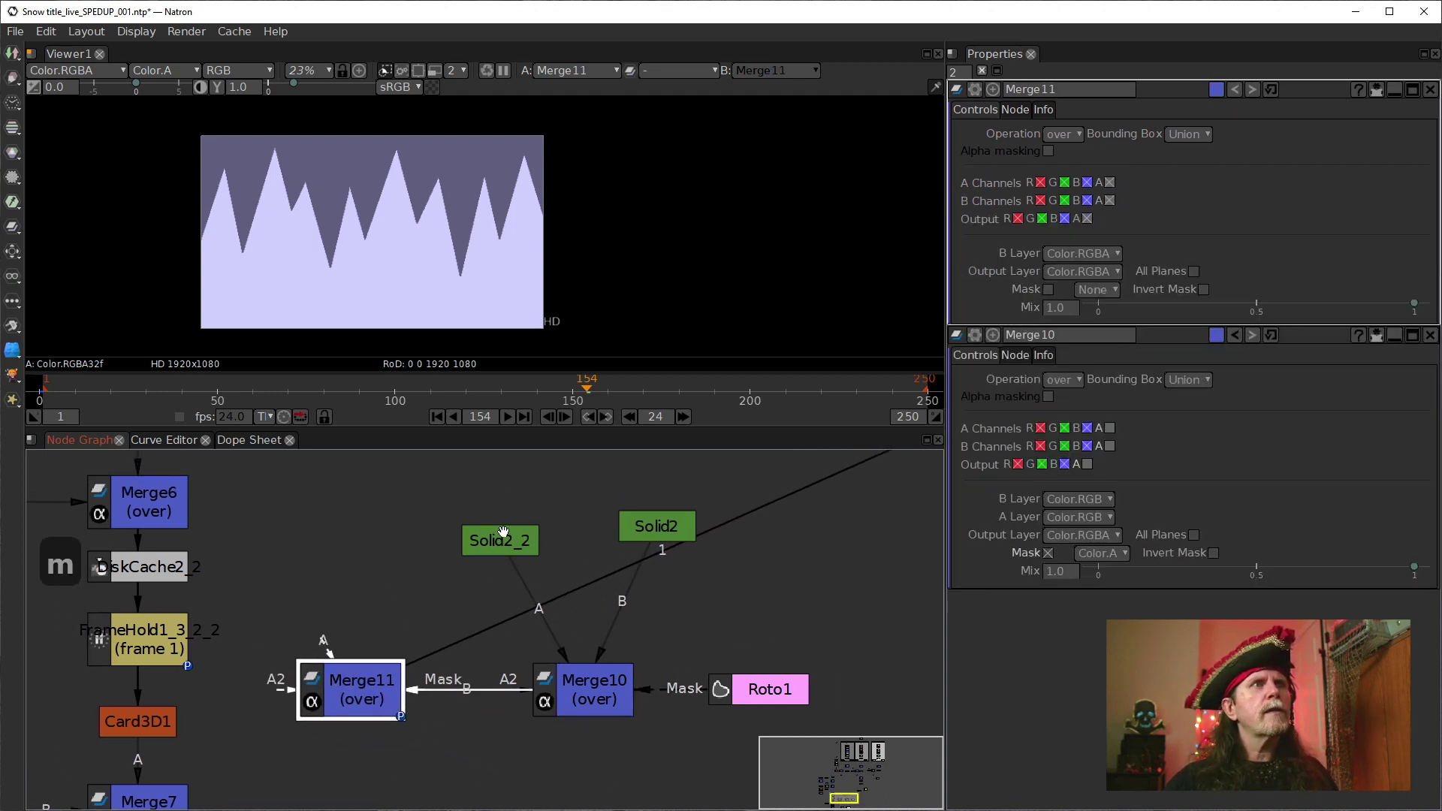
# Duplicate Solid2_2, place the copy above Merge11 and connect it to Merge11's A input
pyautogui.click(486, 494)
pyautogui.hotkey('alt', 'c')
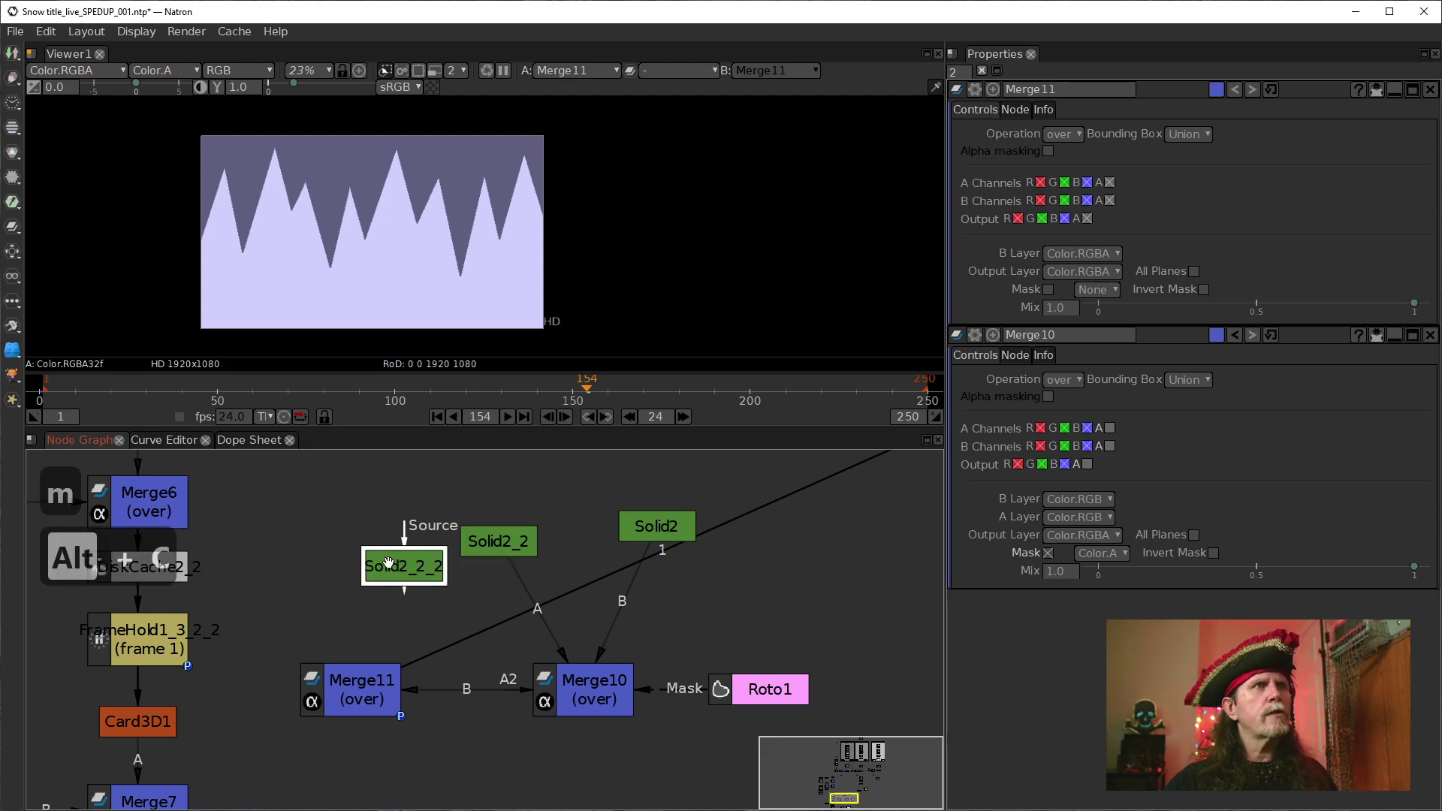
pyautogui.moveTo(376, 559); pyautogui.dragTo(334, 547)
pyautogui.click(353, 681)
pyautogui.moveTo(323, 650); pyautogui.dragTo(347, 559)
pyautogui.click(336, 550)
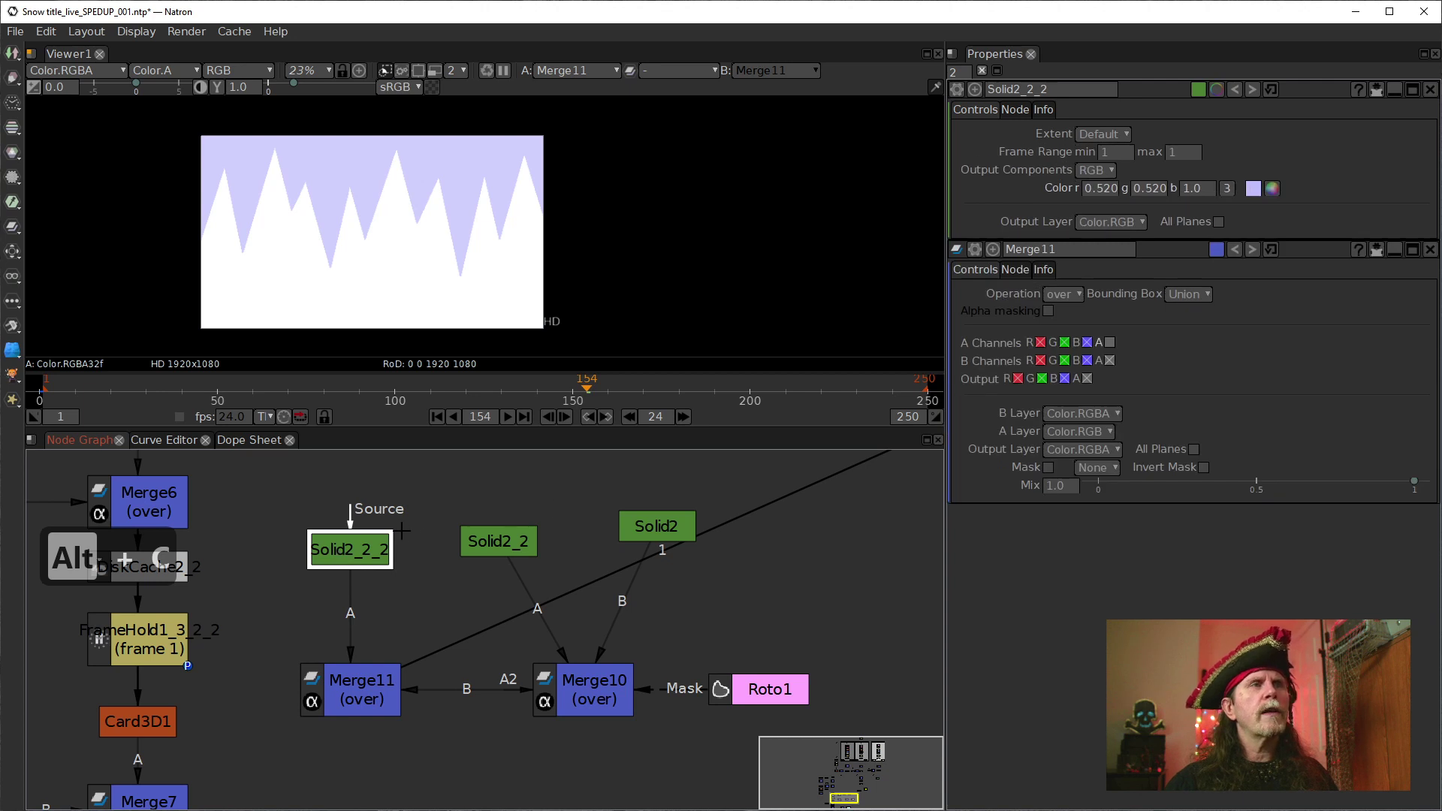
# Reset Solid2_2_2's colour to its default in all dimensions and show Merge11's output in the viewer
pyautogui.press('1')
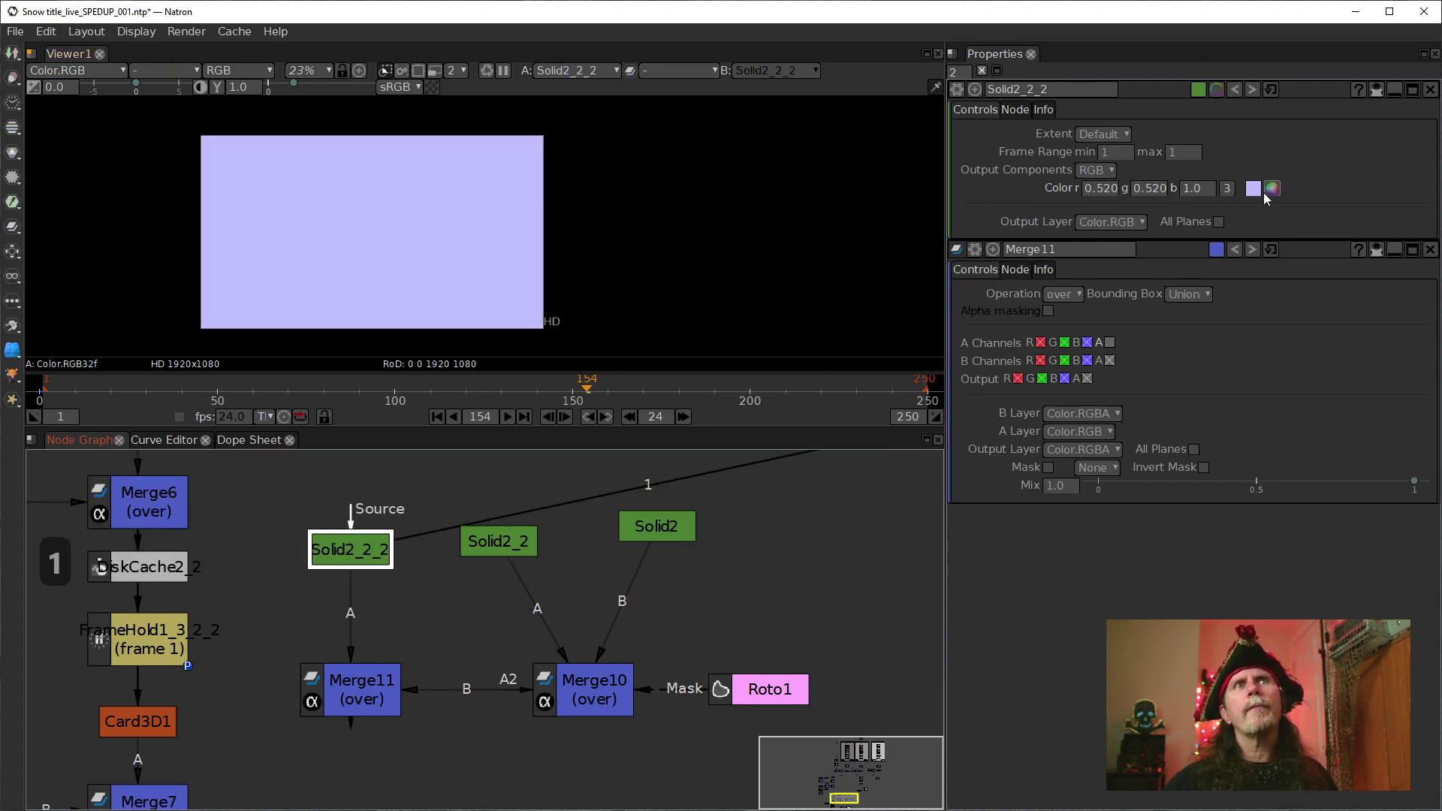
pyautogui.rightClick(1075, 193)
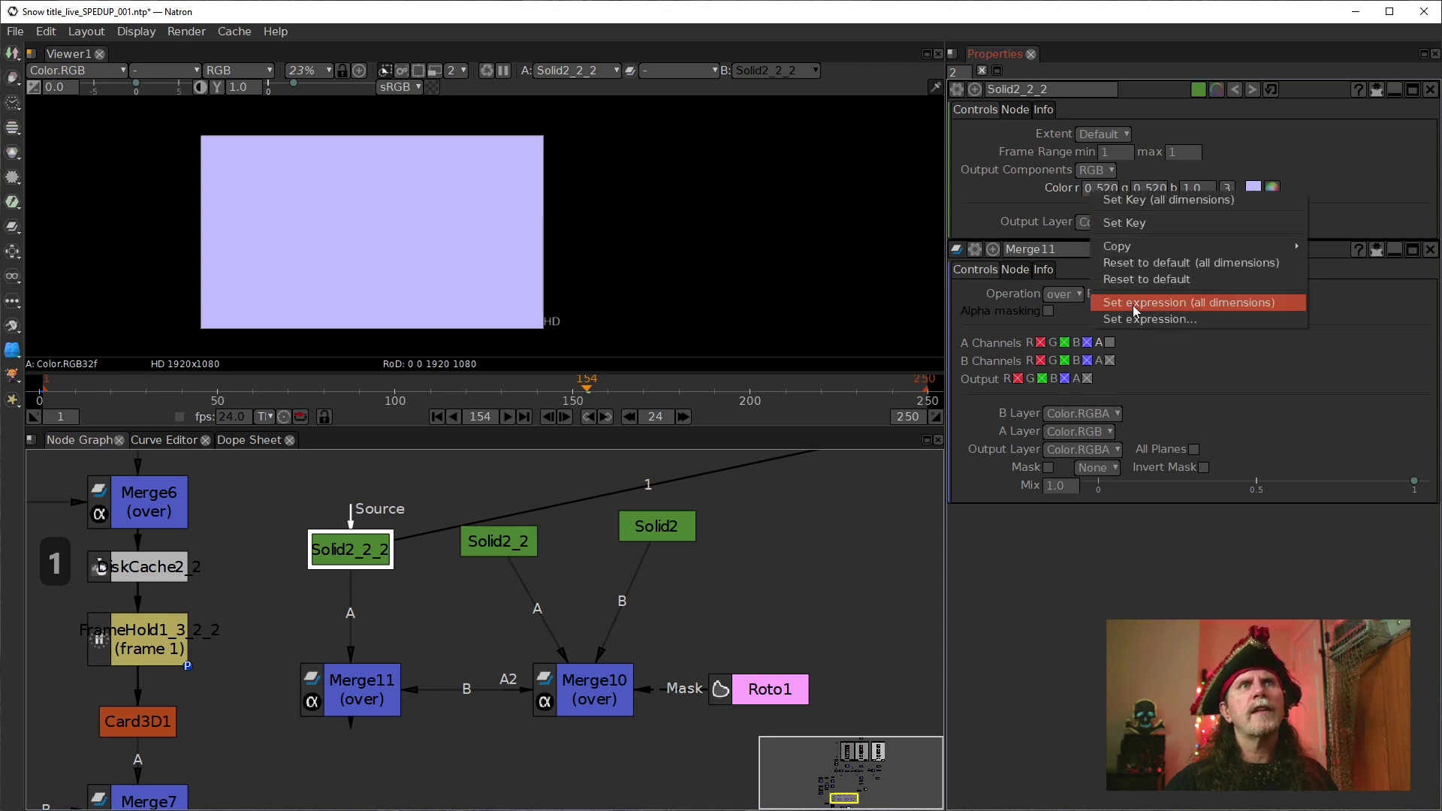
pyautogui.click(1133, 272)
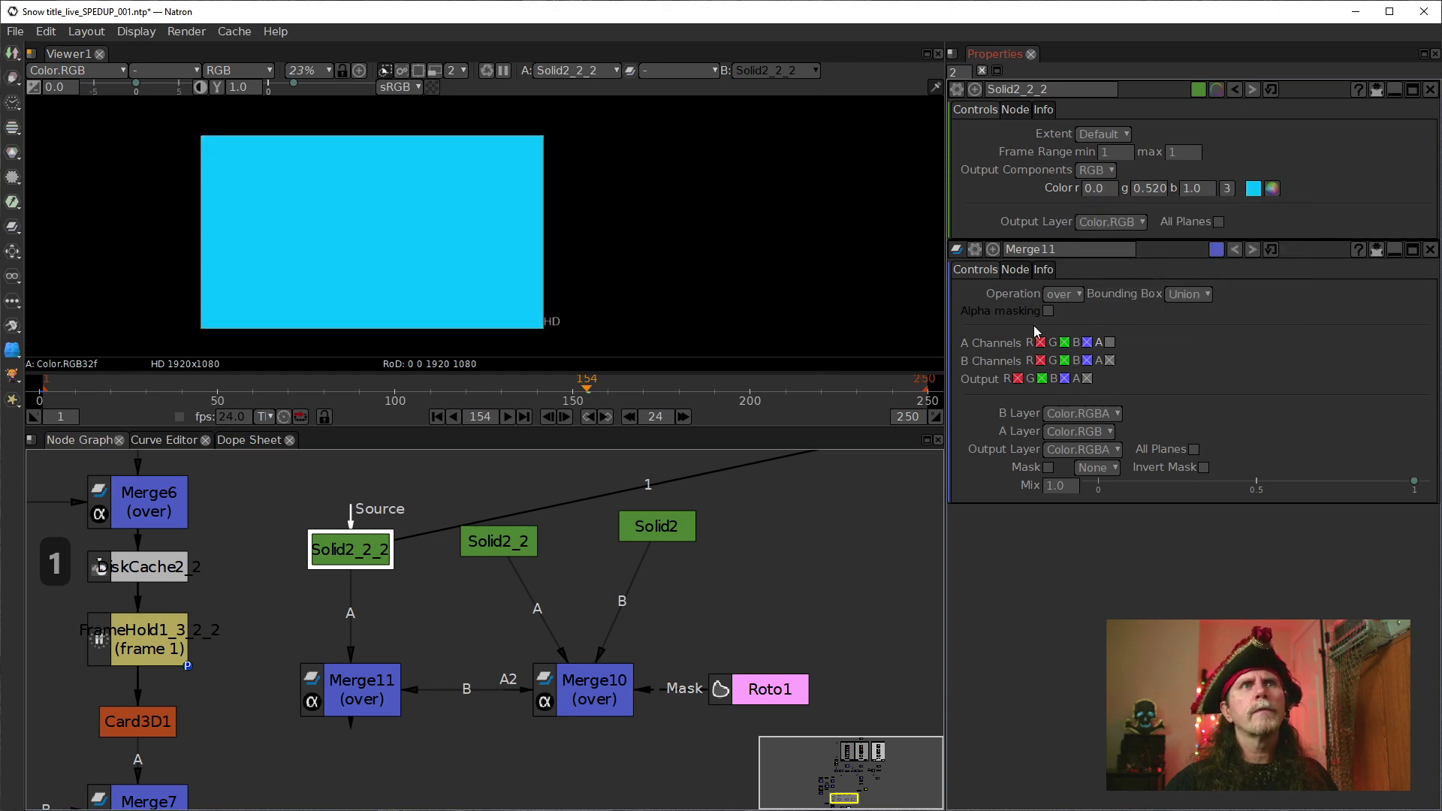
pyautogui.rightClick(1131, 200)
pyautogui.click(1146, 264)
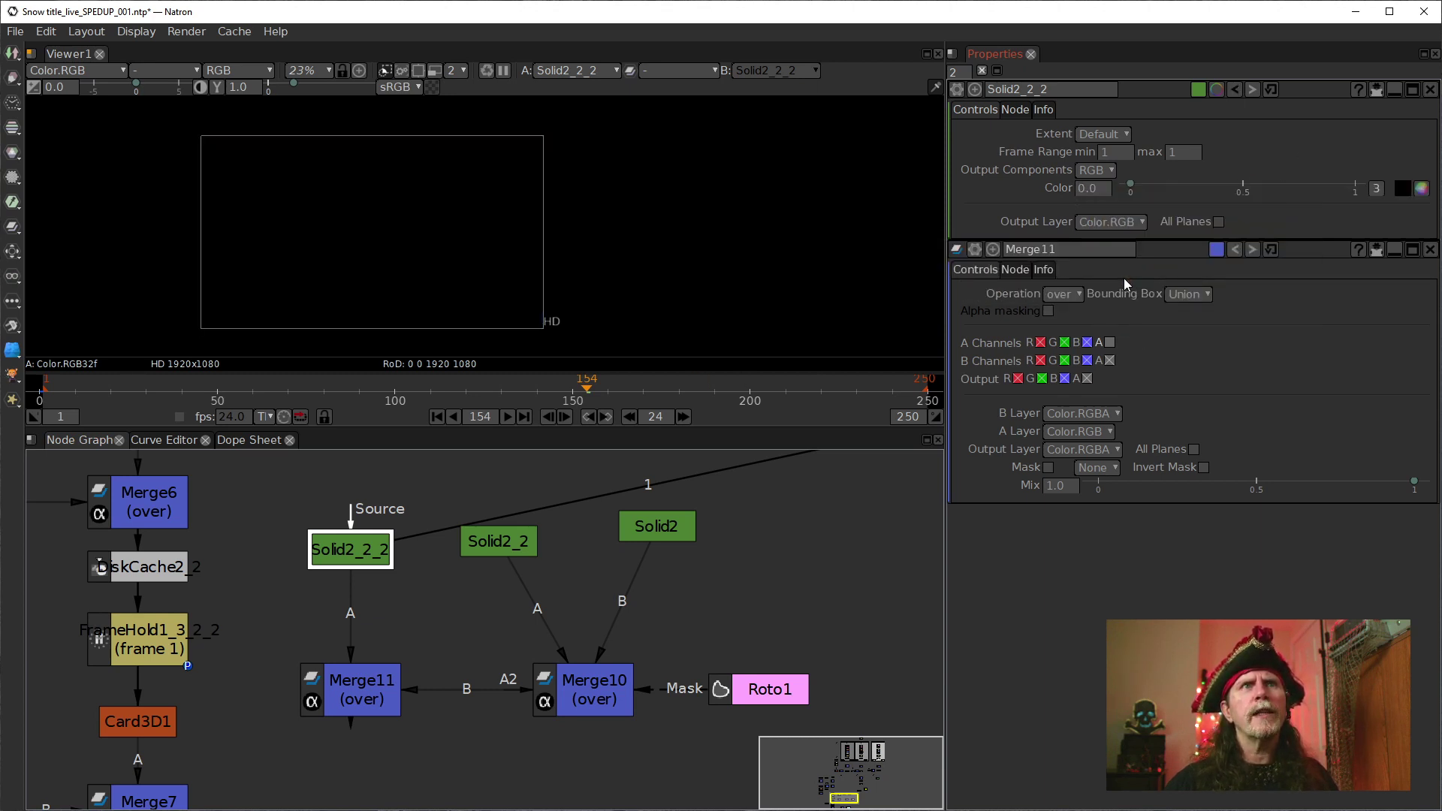
pyautogui.click(365, 702)
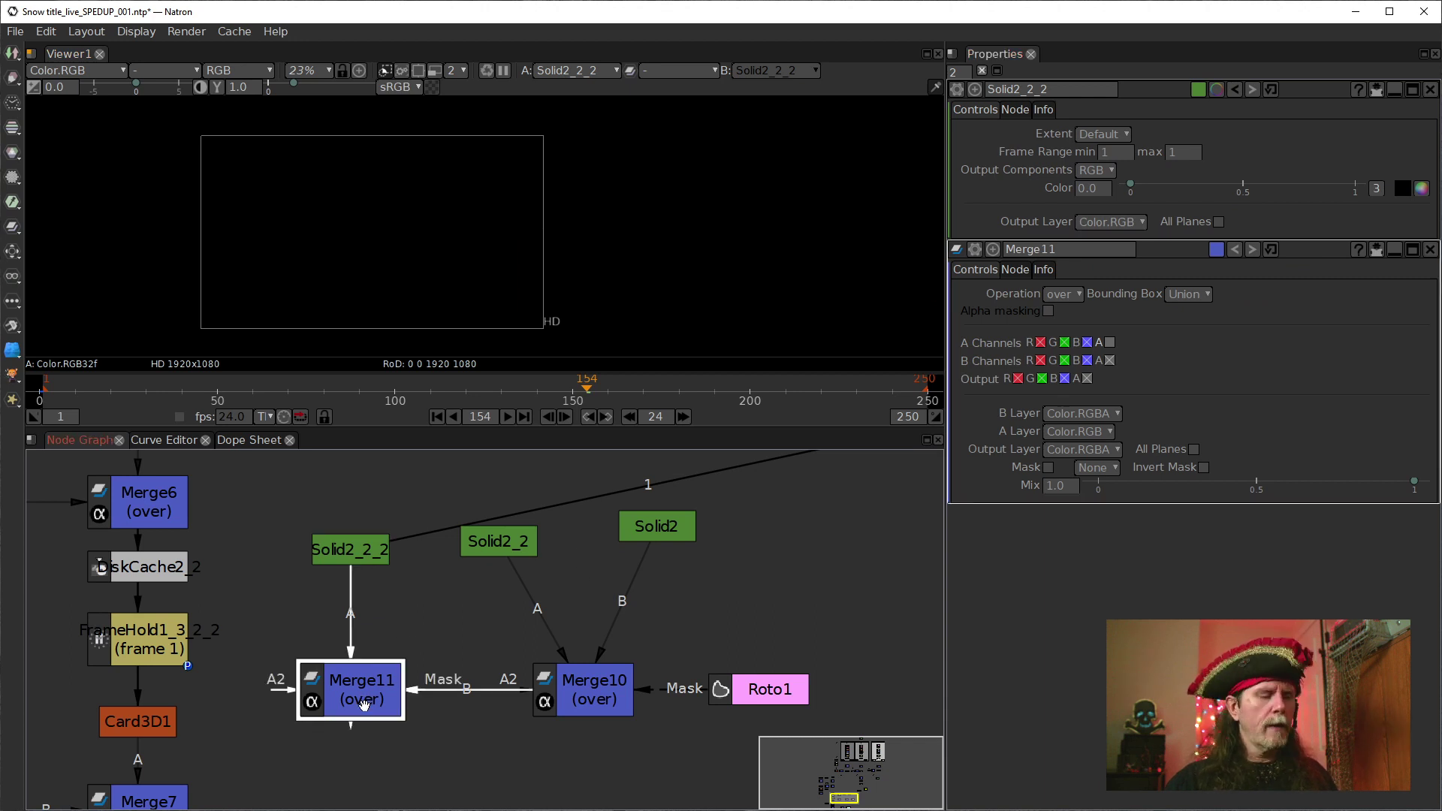
pyautogui.press('1')
# In Merge11, turn off alpha for the B channels and turn on alpha for the A channels
pyautogui.click(360, 566)
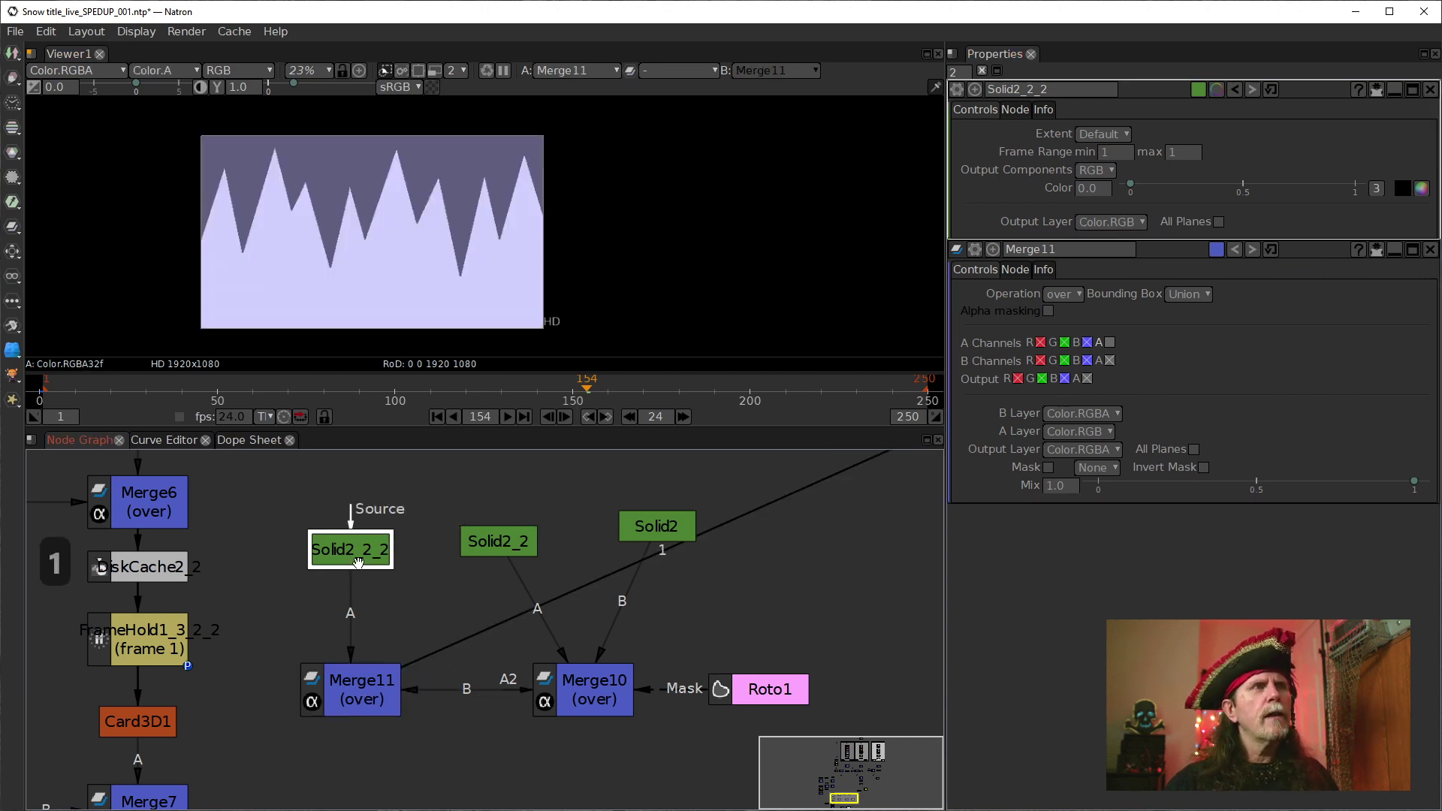
pyautogui.click(377, 690)
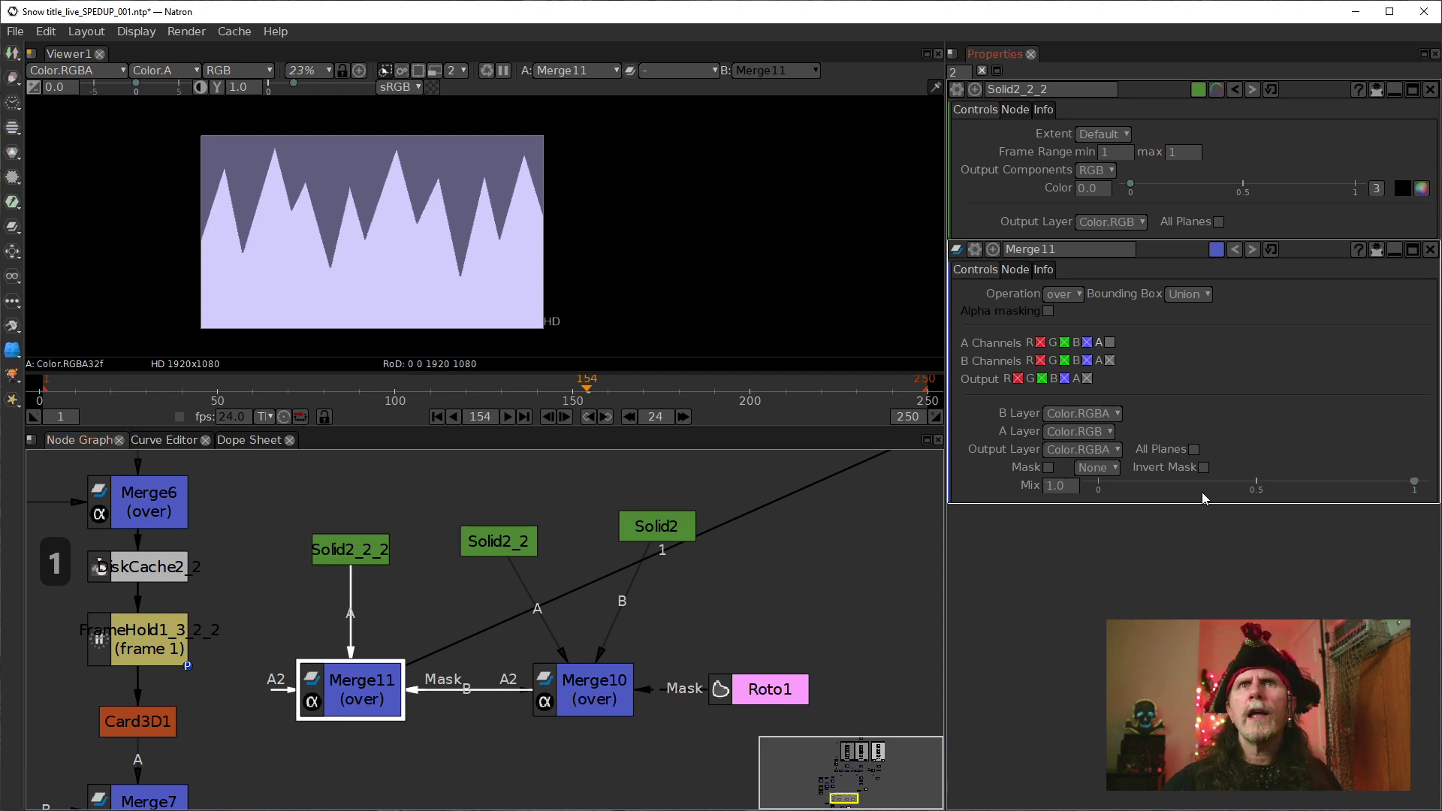
pyautogui.click(357, 659)
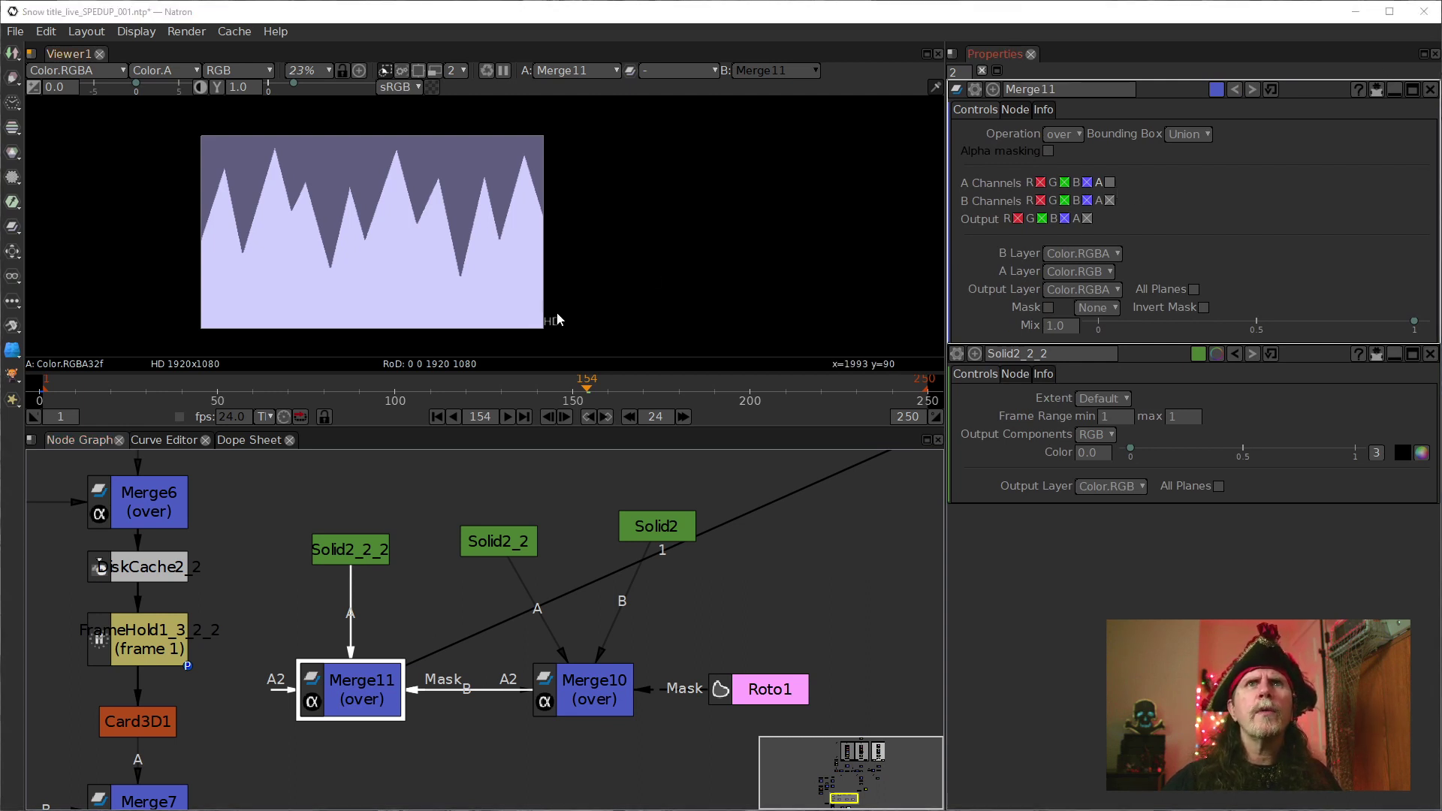
pyautogui.click(1110, 199)
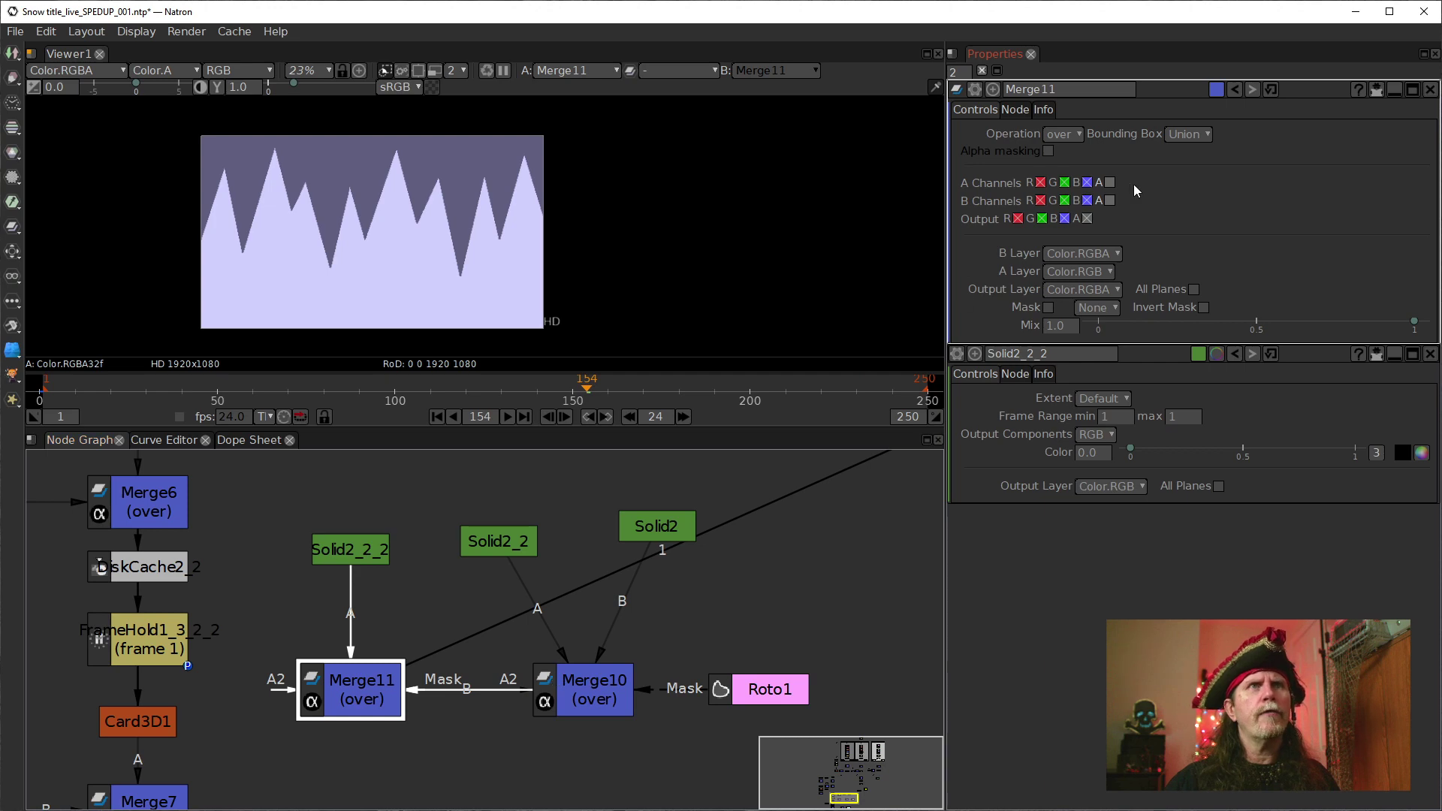
pyautogui.click(1110, 182)
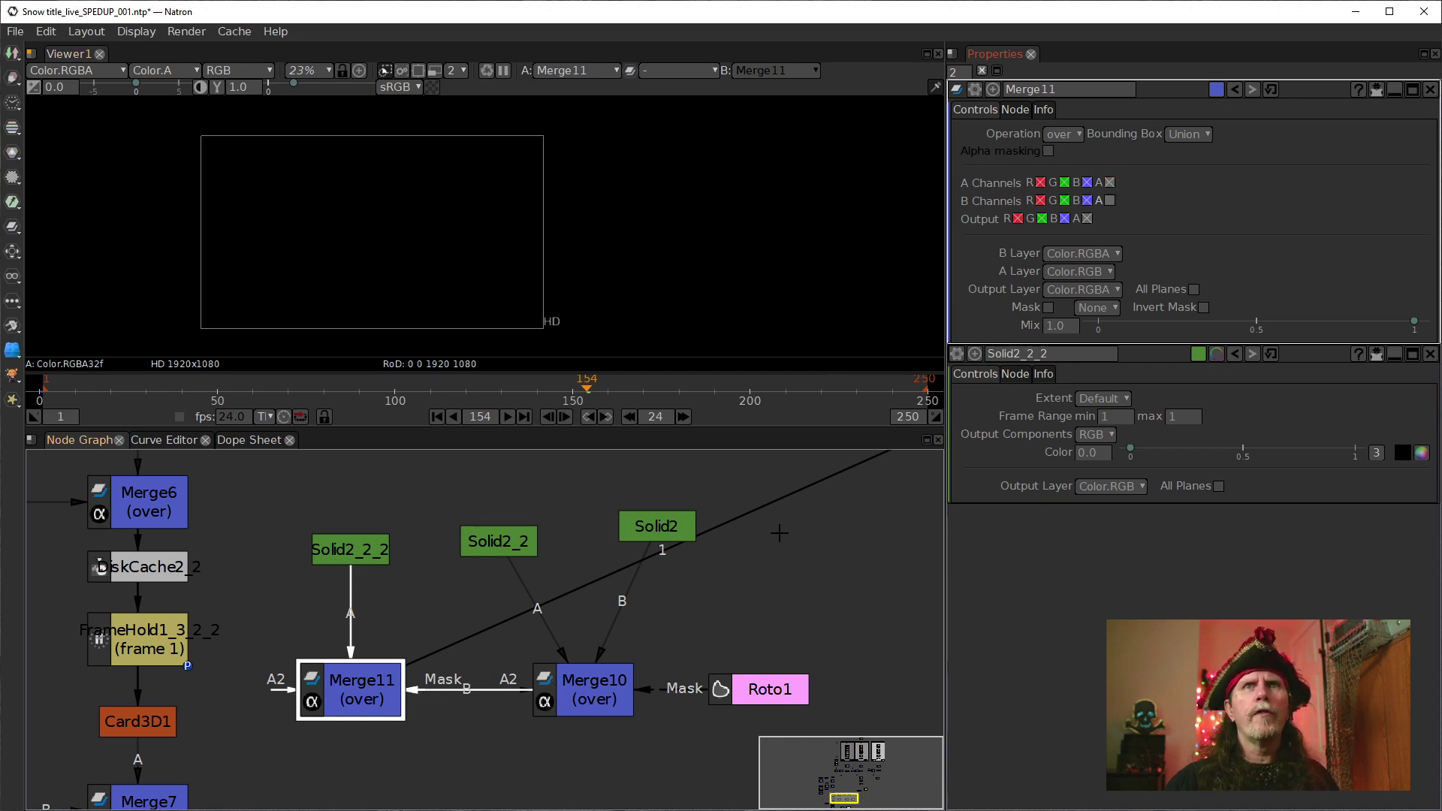
# Lower Merge11's Mix to 0.4 to darken the jagged background with the black solid
pyautogui.click(331, 685)
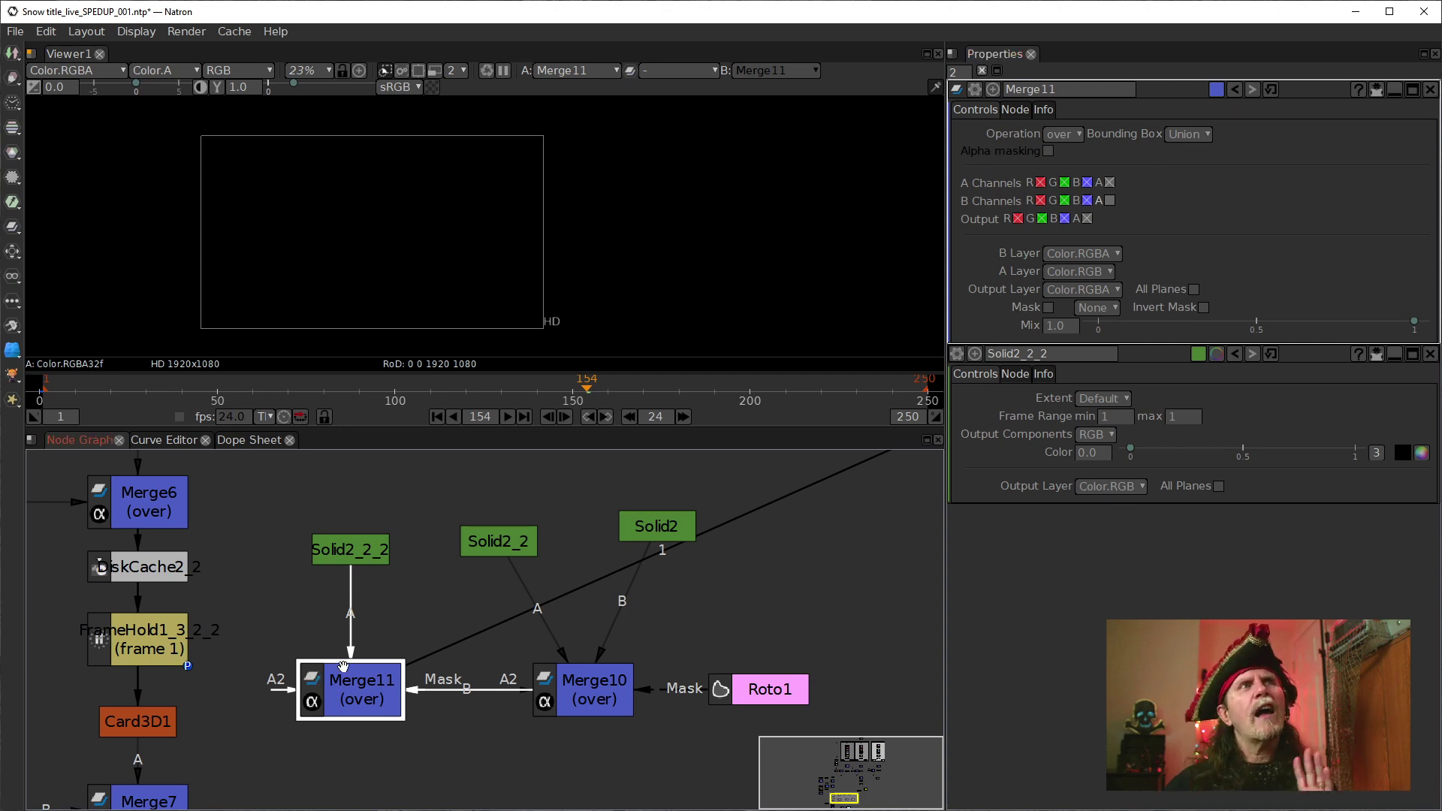
pyautogui.click(1057, 327)
pyautogui.press('Down')
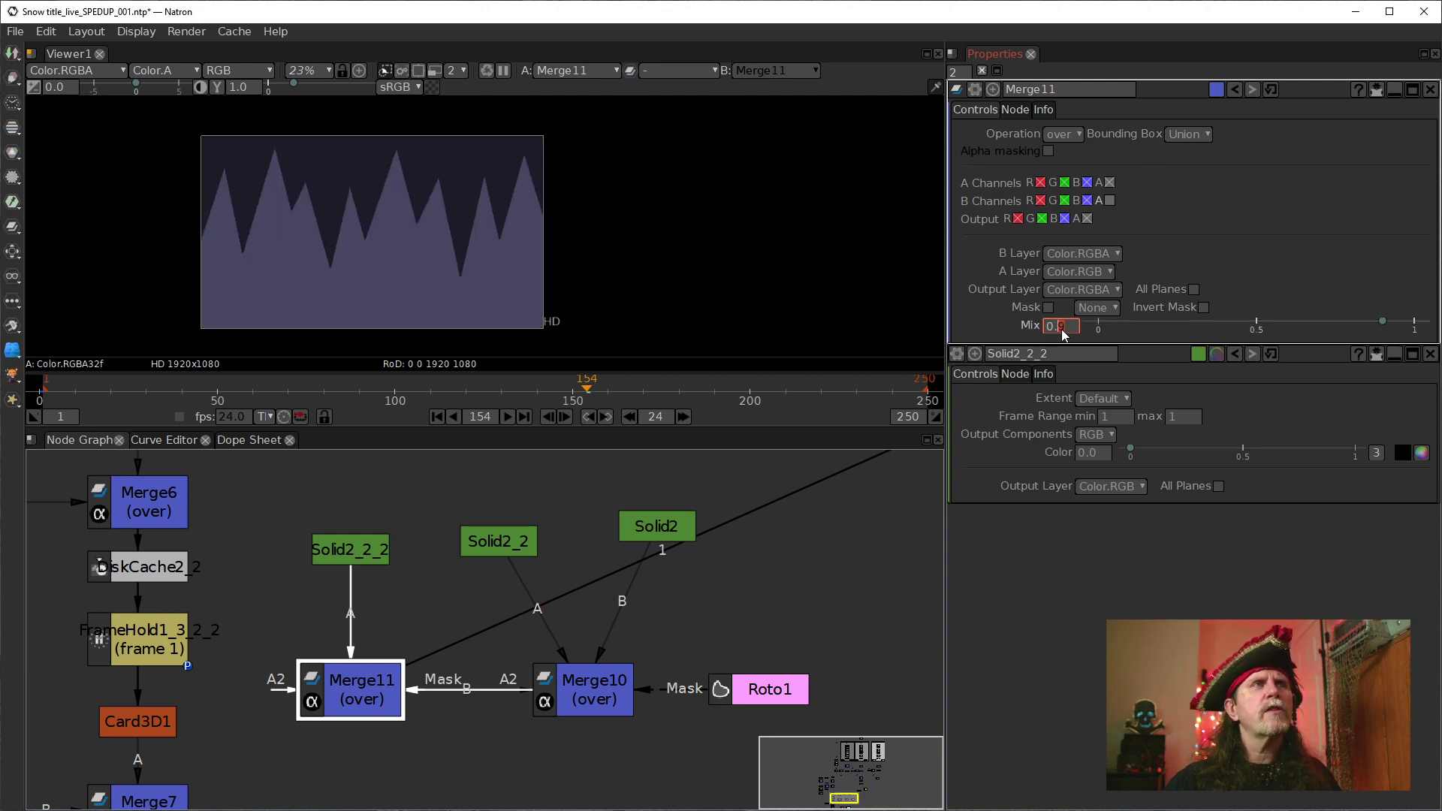
pyautogui.press('Down')
pyautogui.press('Down')
pyautogui.press('Down')
pyautogui.press('Down')
pyautogui.press('Down')
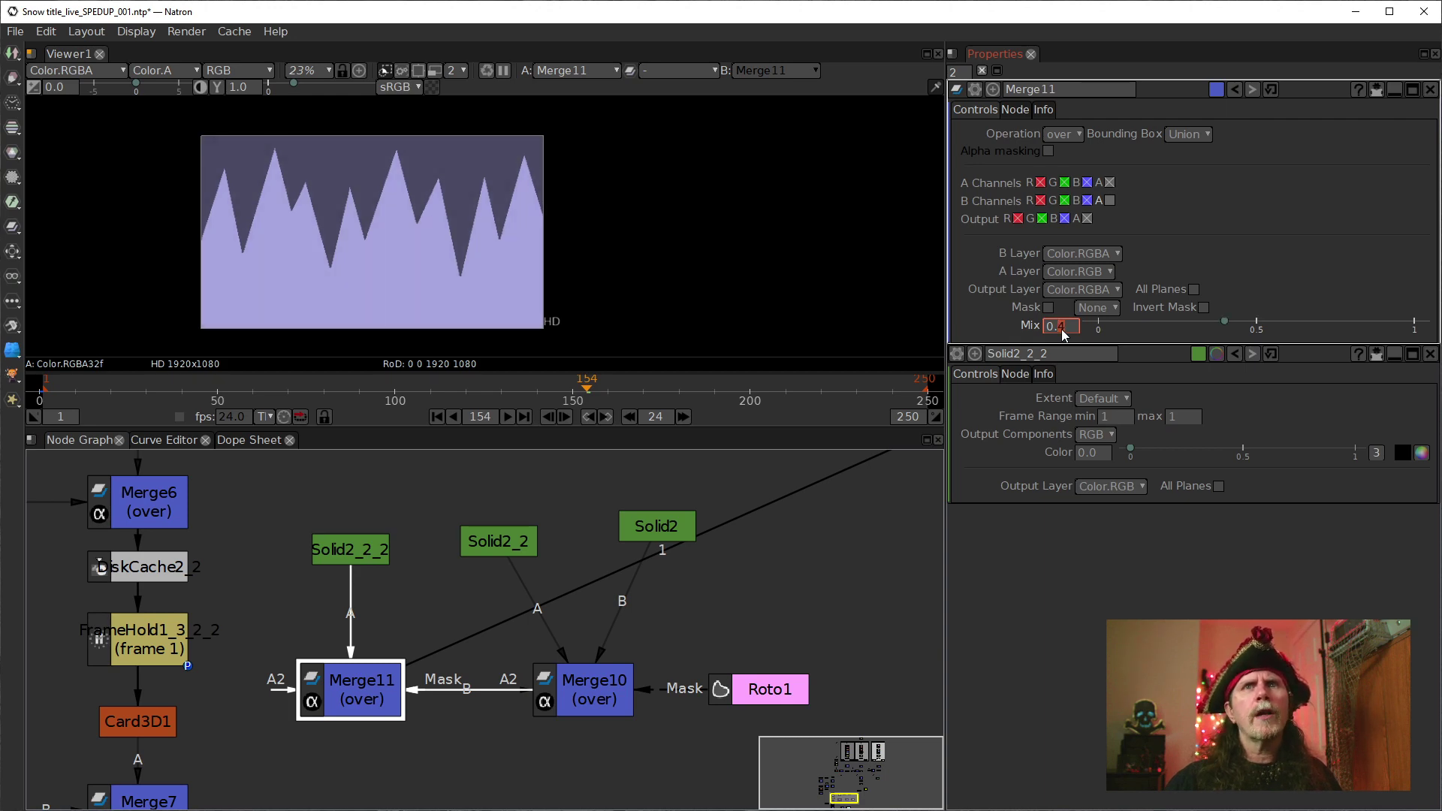
pyautogui.press('1')
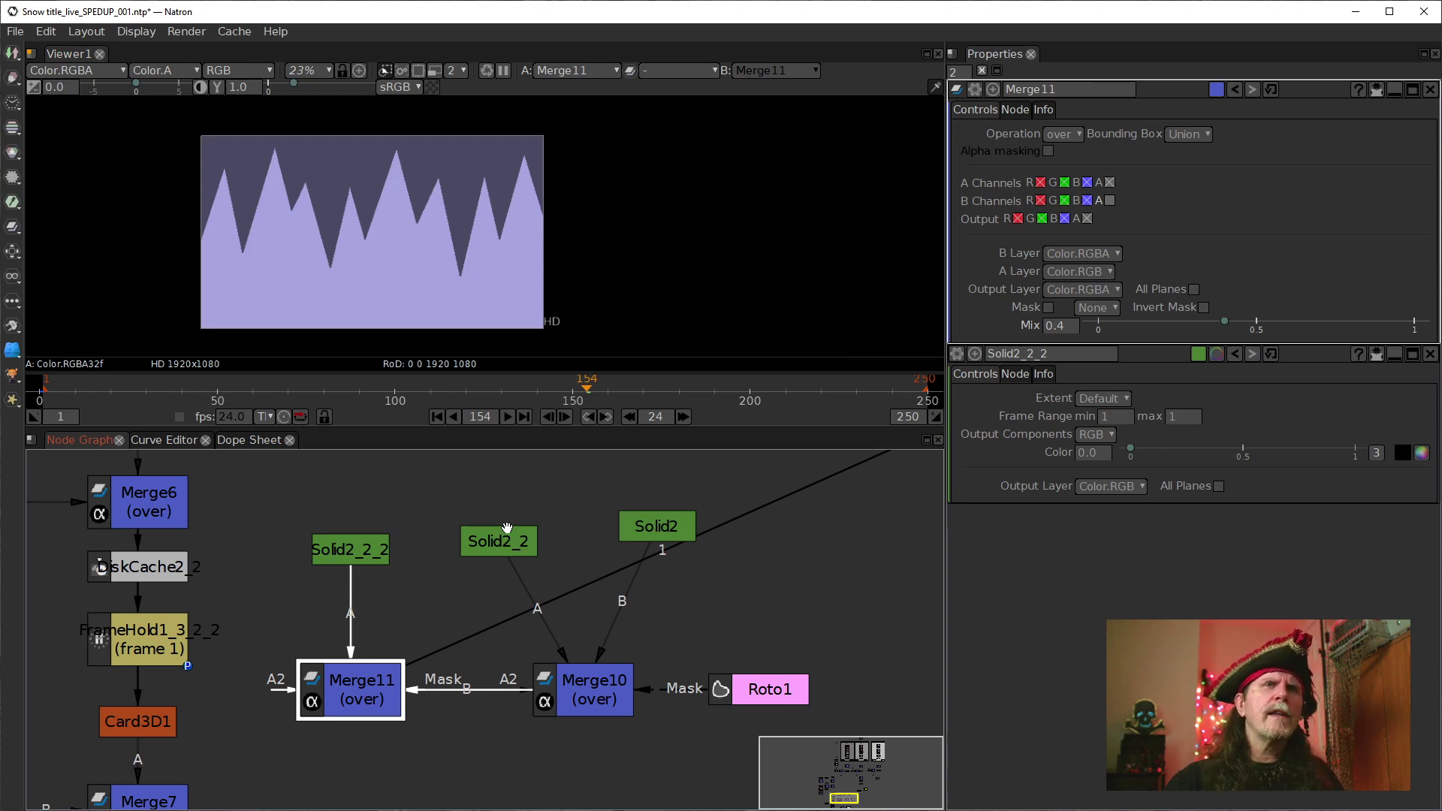
pyautogui.moveTo(502, 678); pyautogui.dragTo(592, 519)
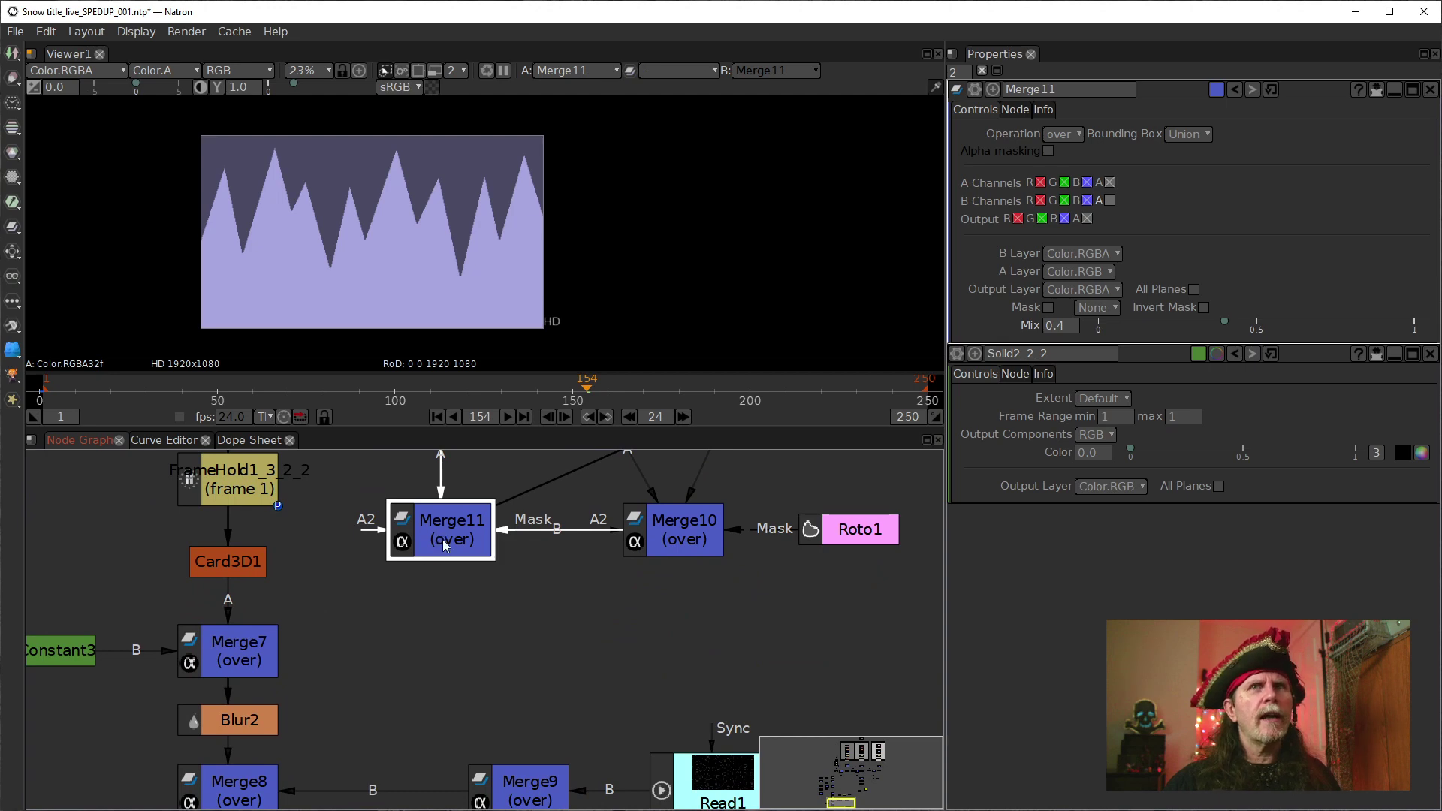
# Add a Blur node after Merge11 and set its size to 70 to soften the jagged background
pyautogui.press('1')
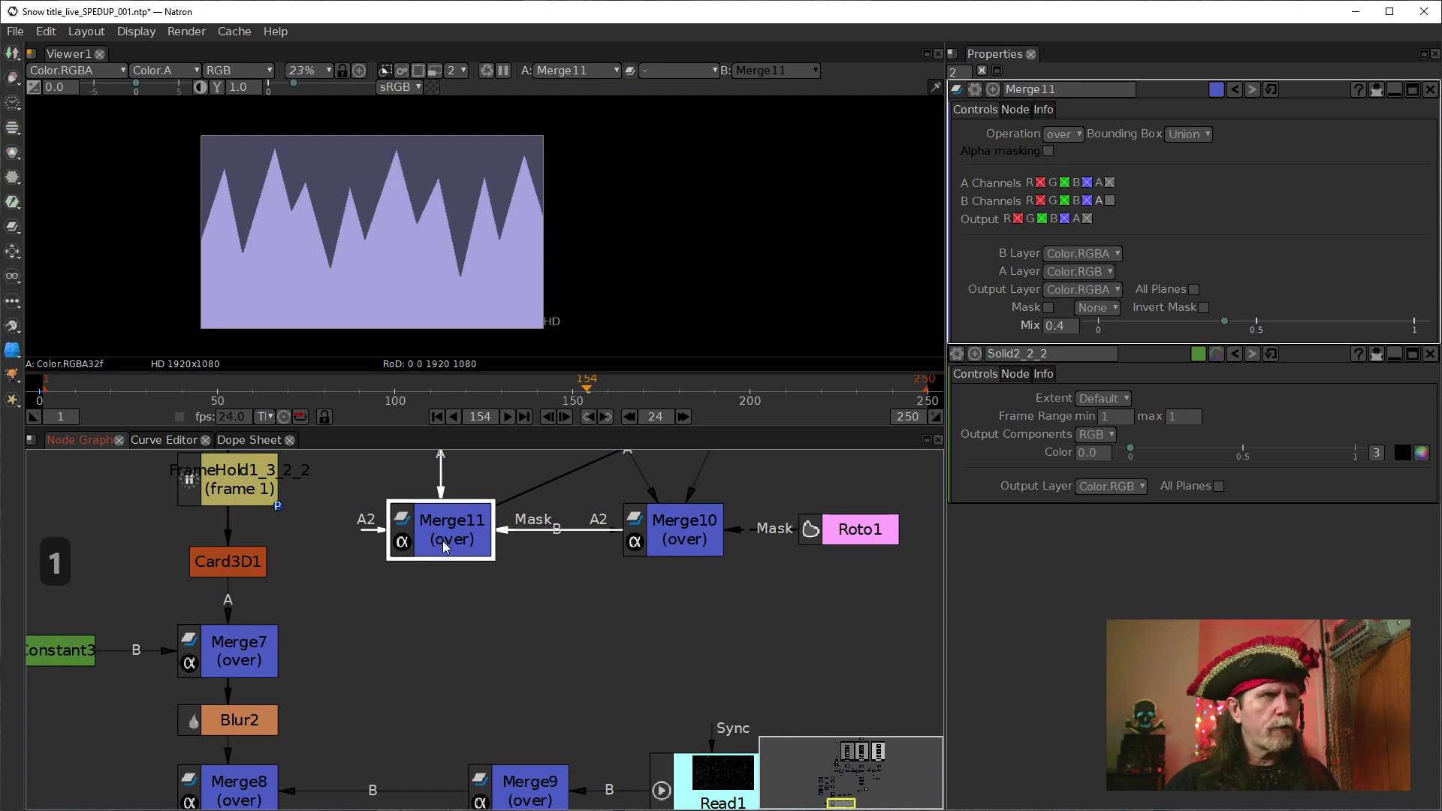
pyautogui.scroll(-5, 587, 598)
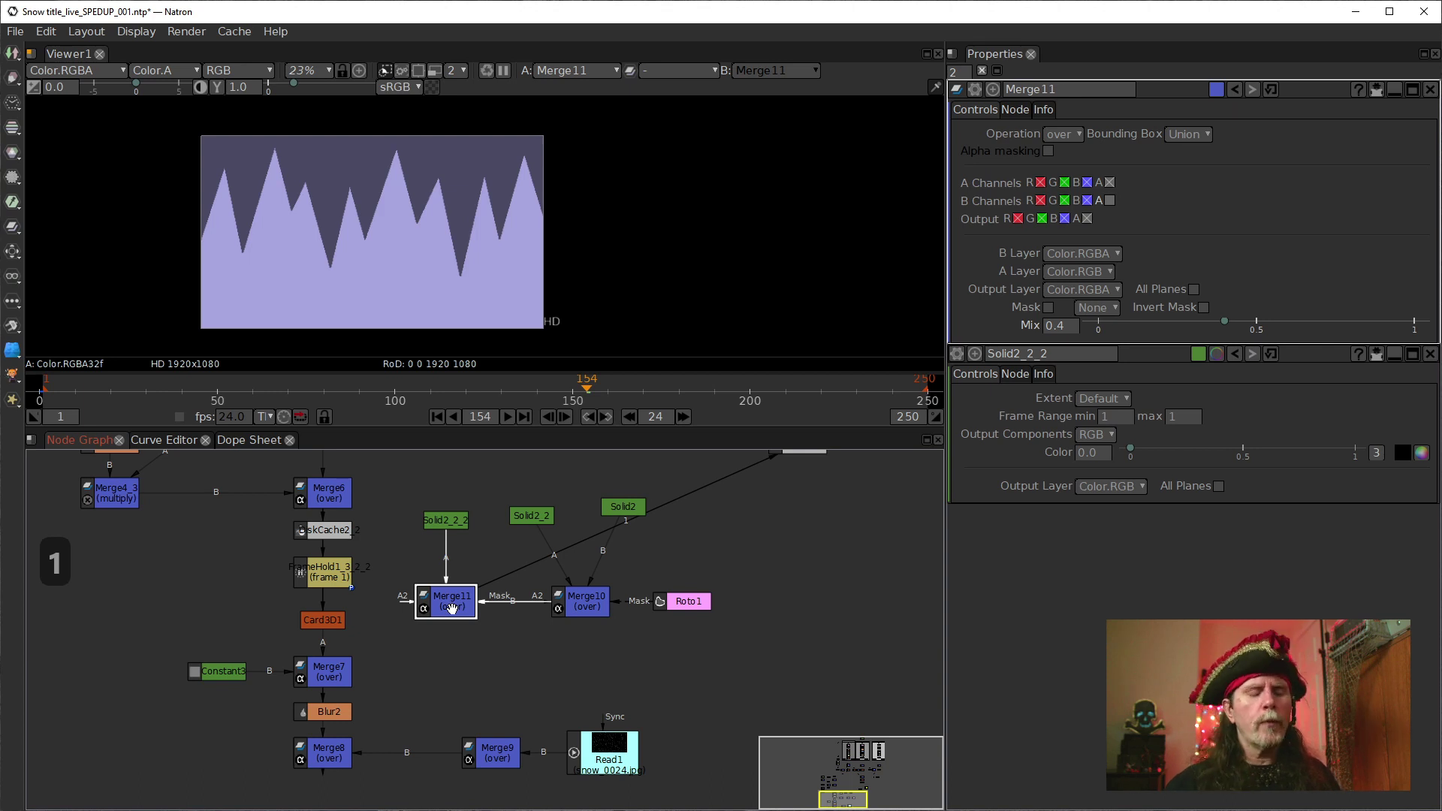
pyautogui.press('Tab')
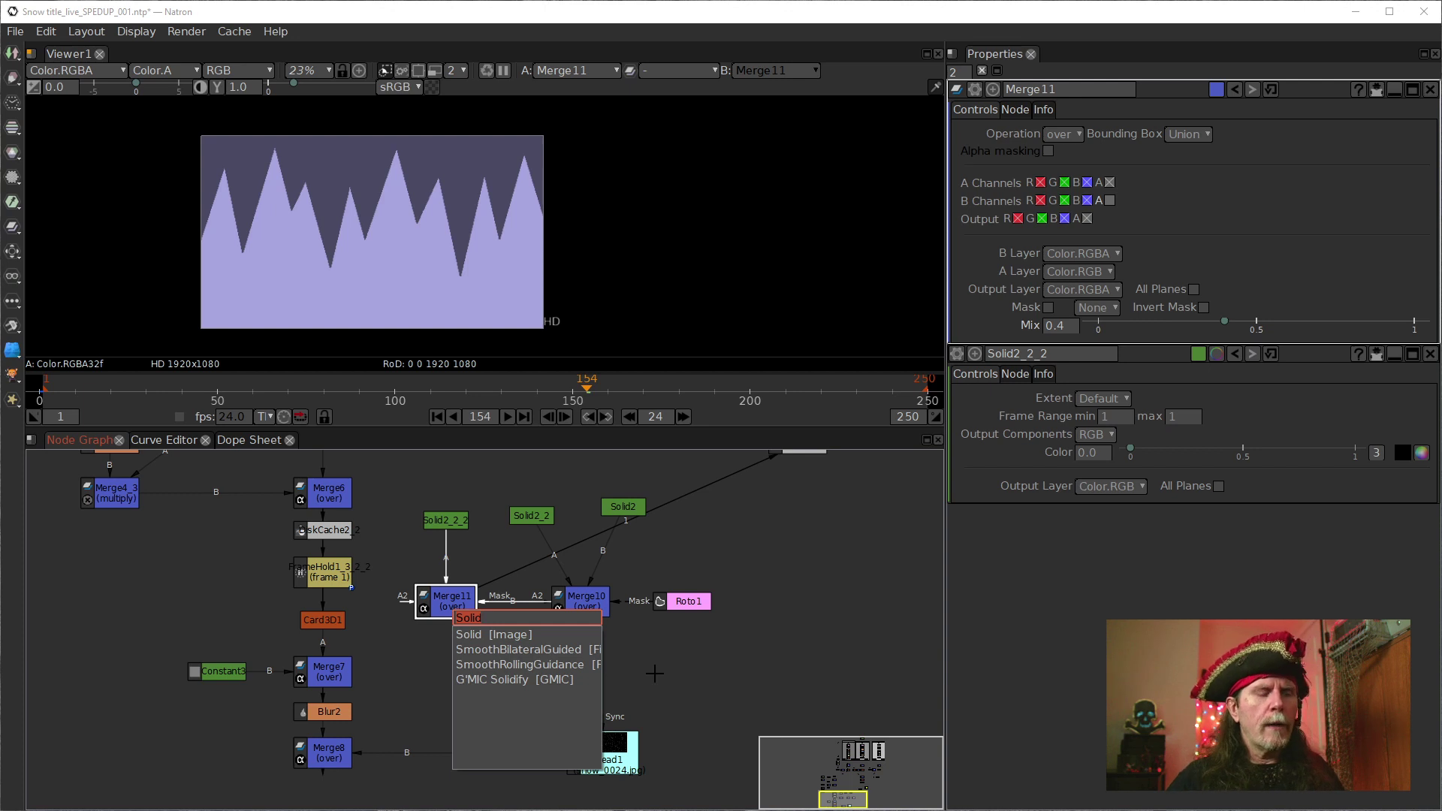
pyautogui.write('blu')
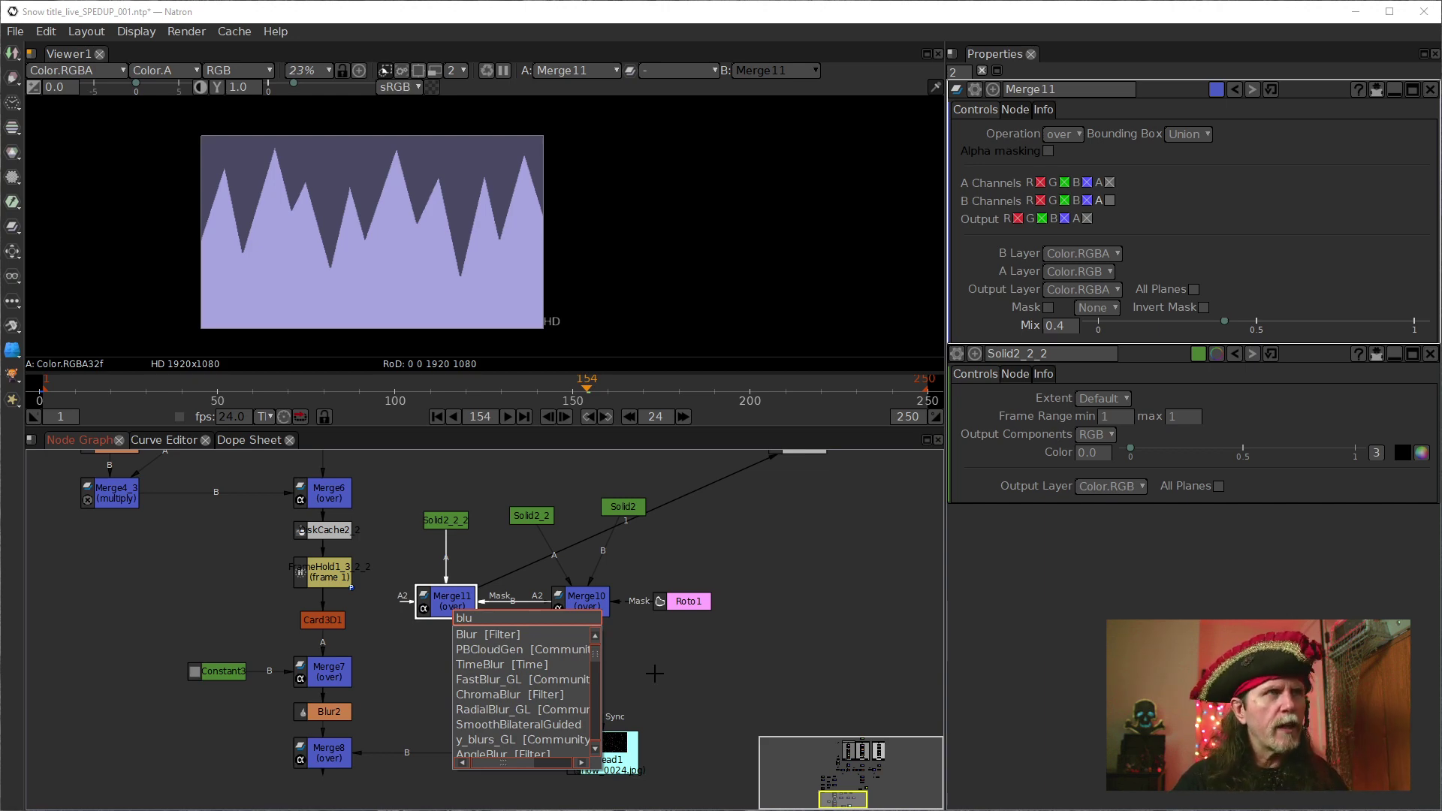
pyautogui.press('Return')
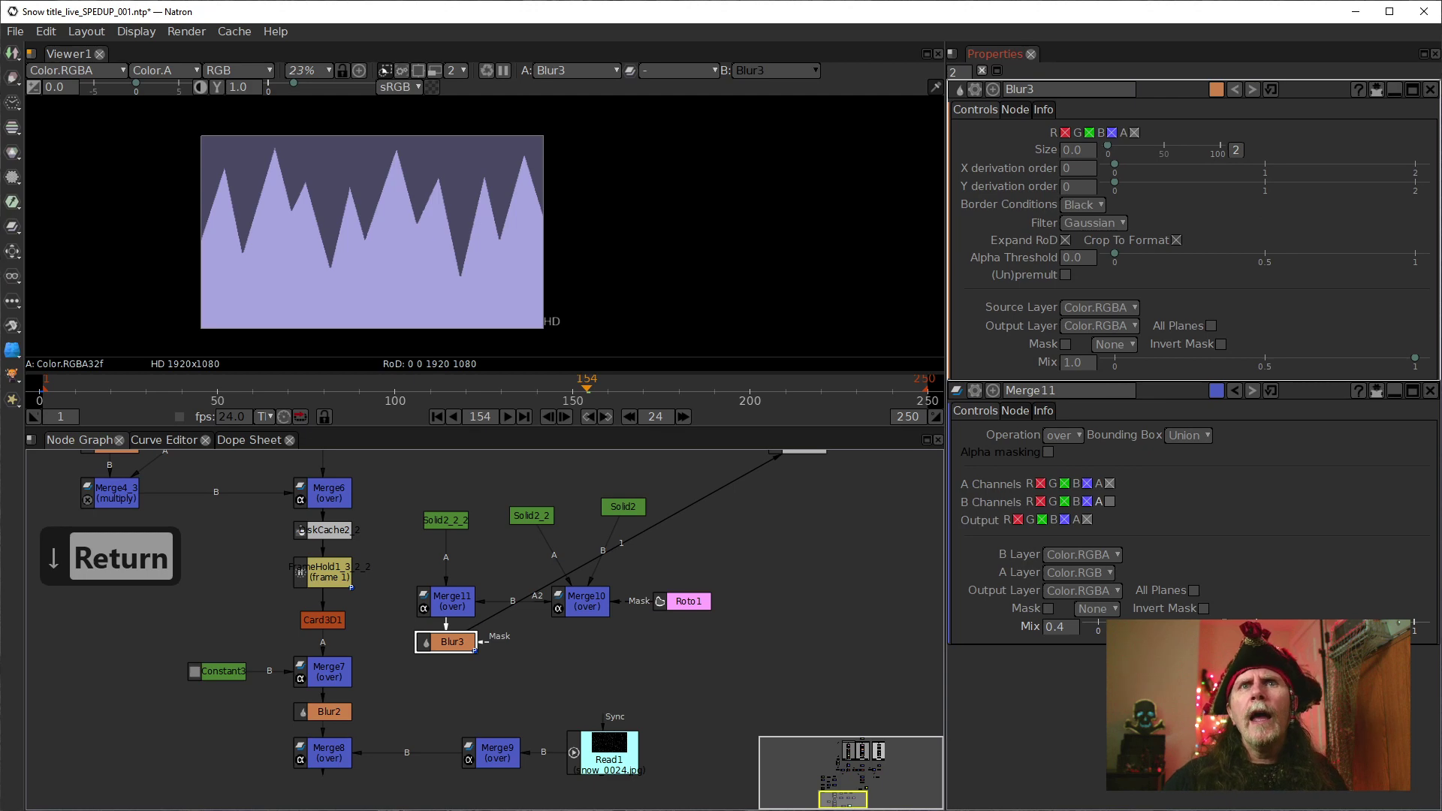
pyautogui.click(1066, 152)
pyautogui.write('7')
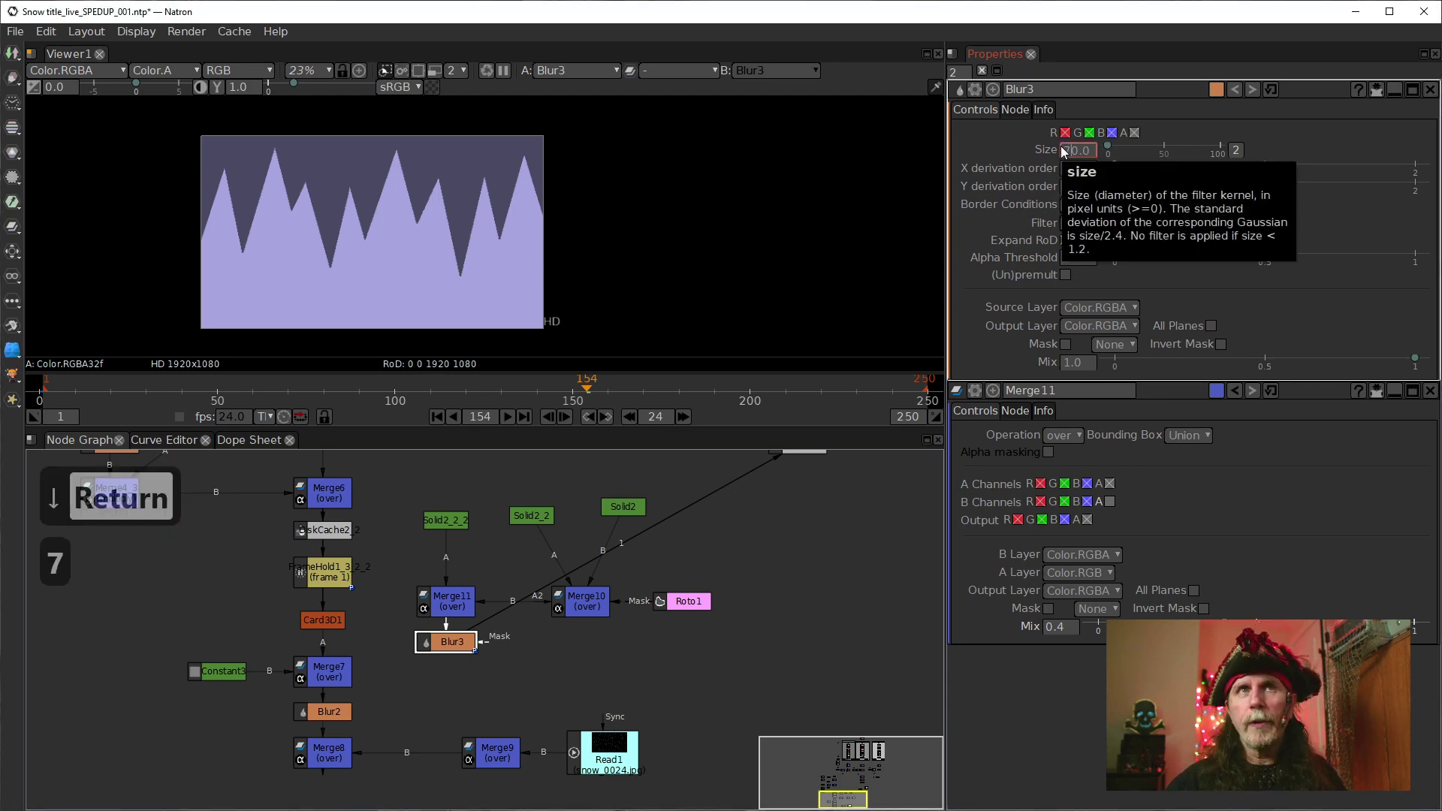
pyautogui.click(781, 560)
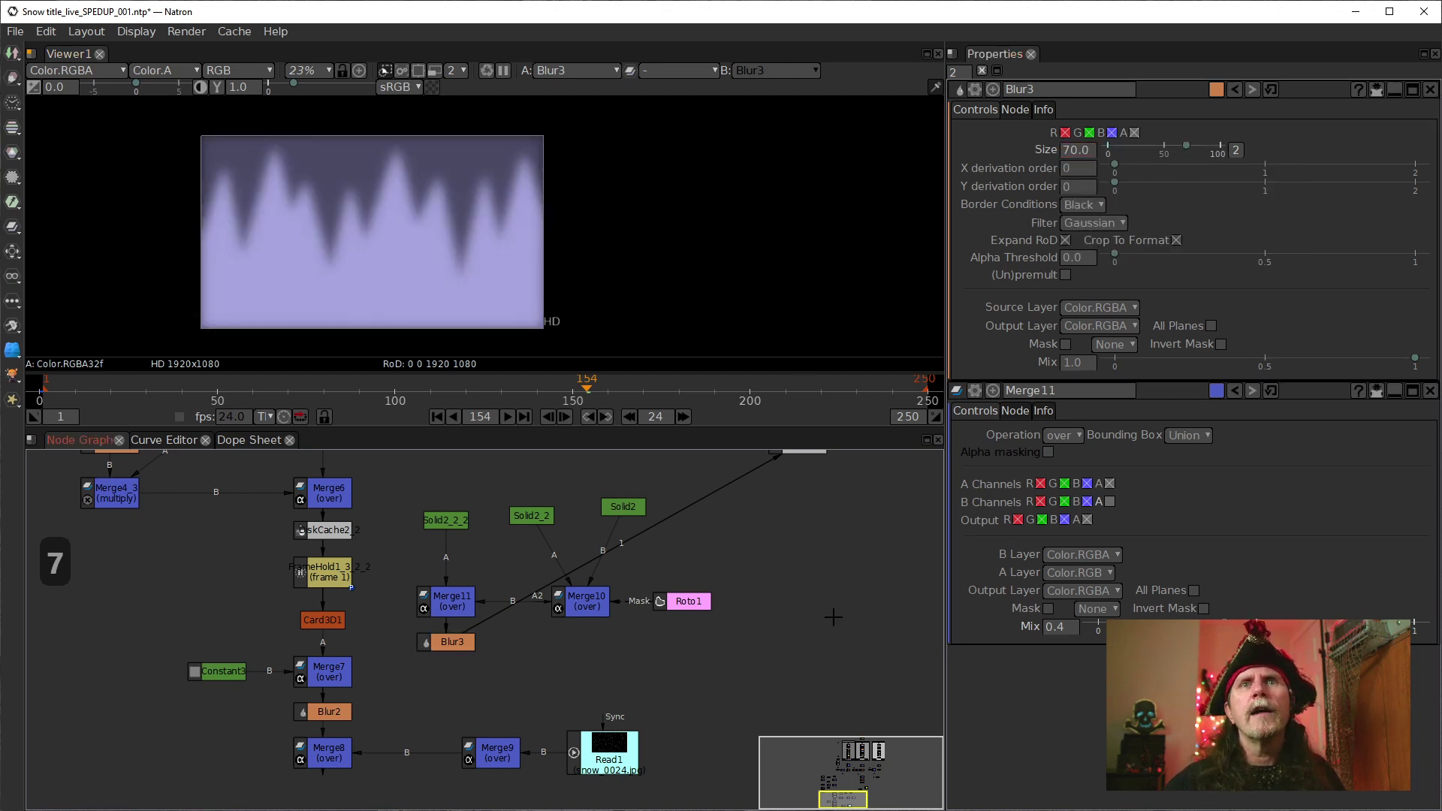
# Add a DiskCache node fed by Blur3
pyautogui.click(452, 642)
pyautogui.press('Tab')
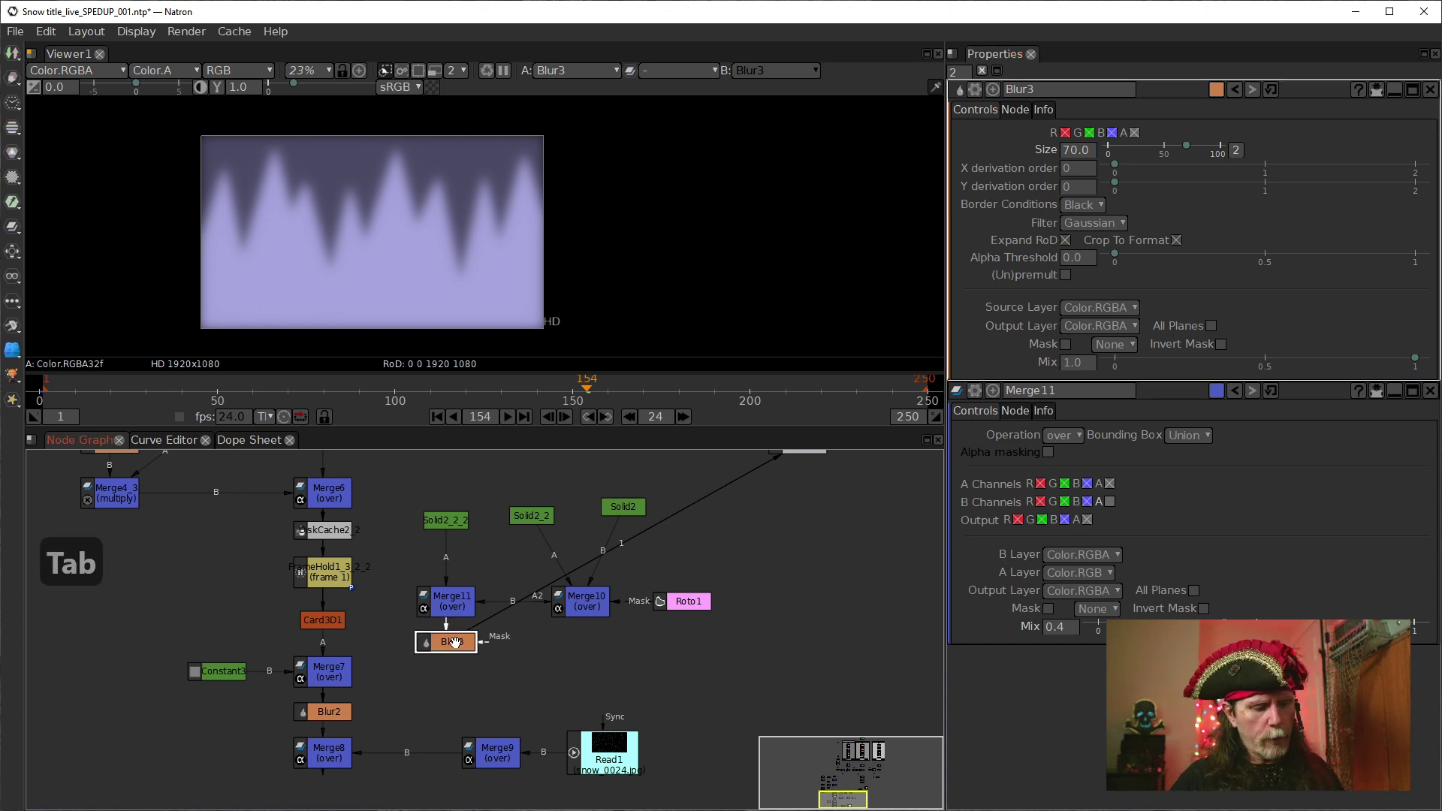
pyautogui.write('disk')
pyautogui.press('Down')
pyautogui.press('Return')
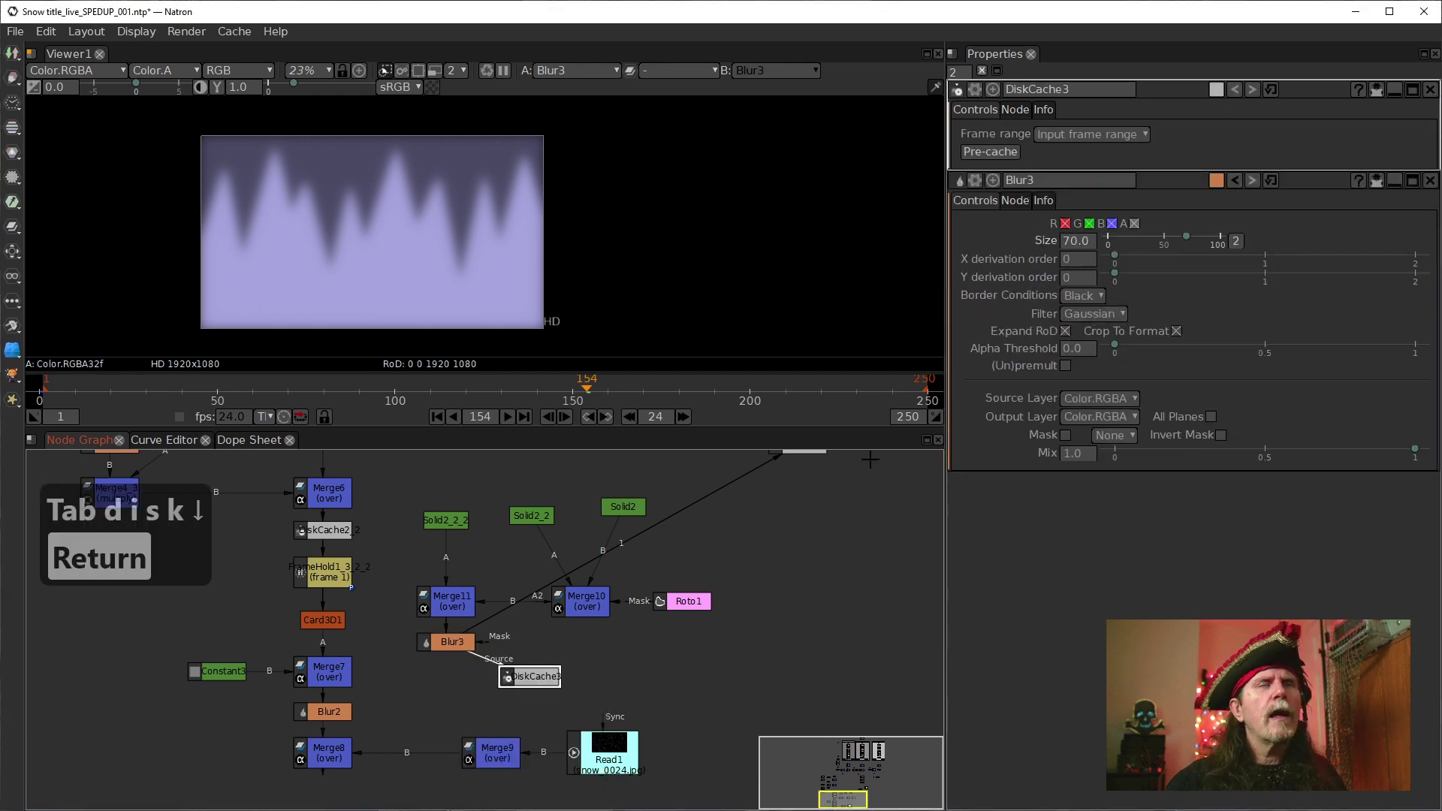
# Set DiskCache3's frame range to Manual with last frame 1, and align the node directly below Blur3
pyautogui.click(1119, 135)
pyautogui.click(1108, 184)
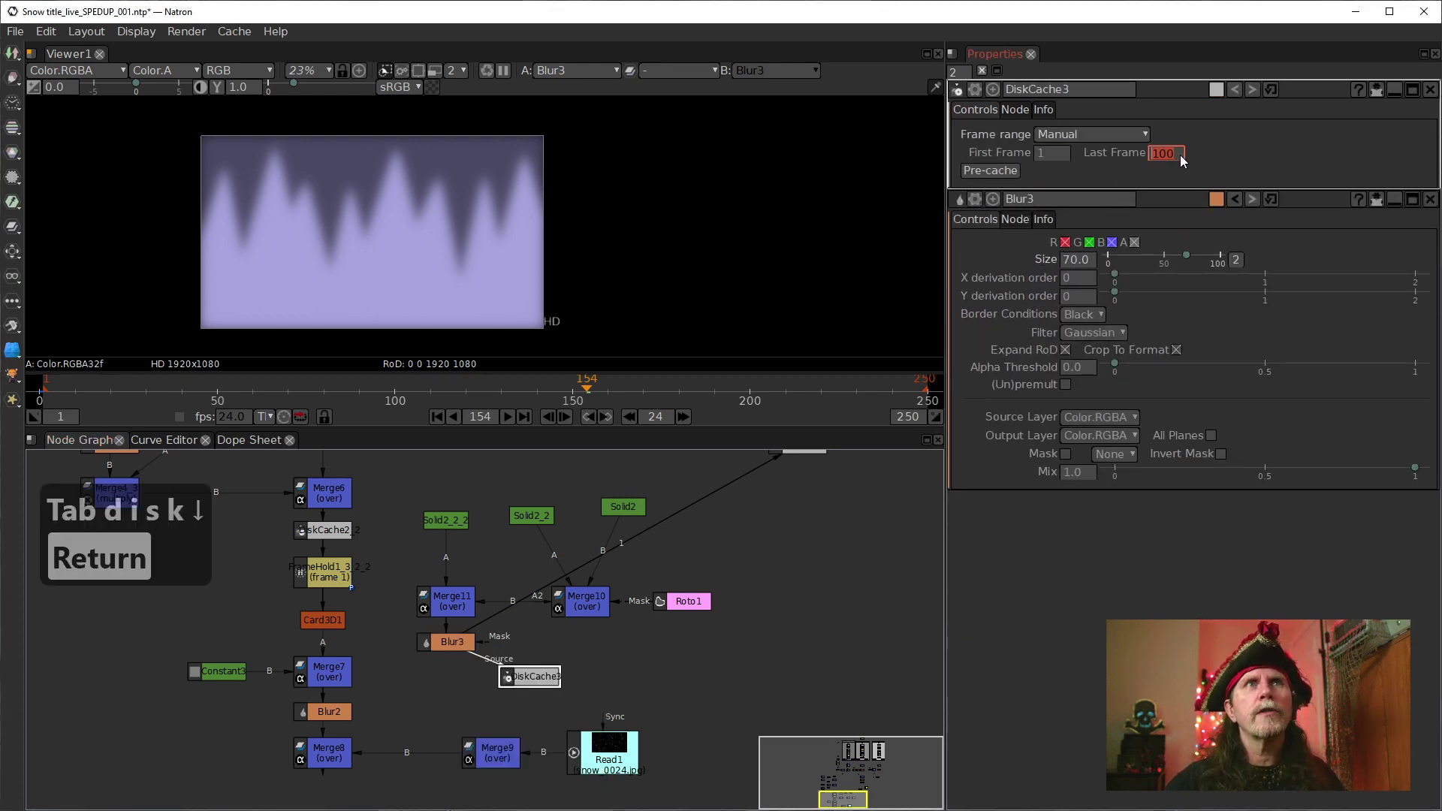
pyautogui.write('1')
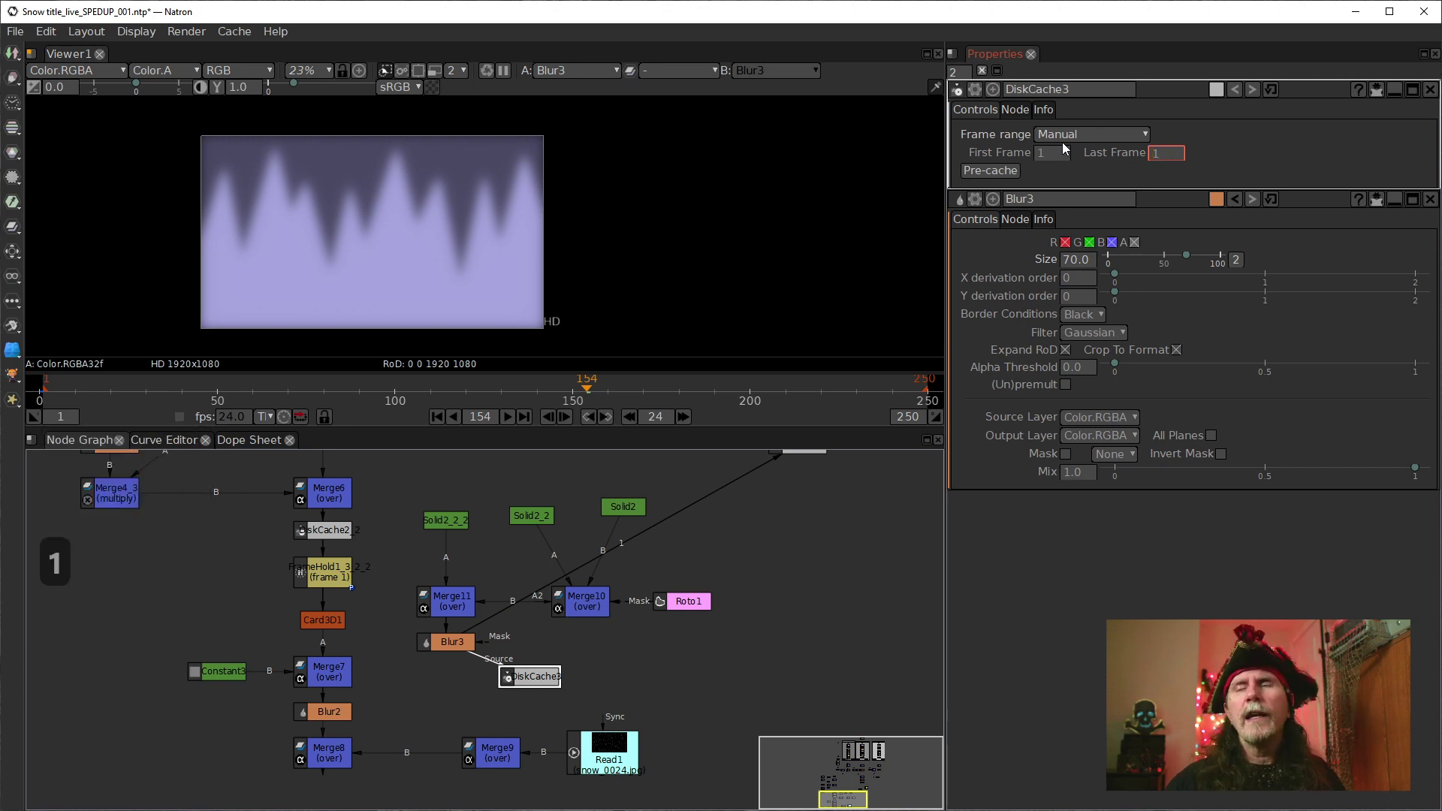
pyautogui.press('Return')
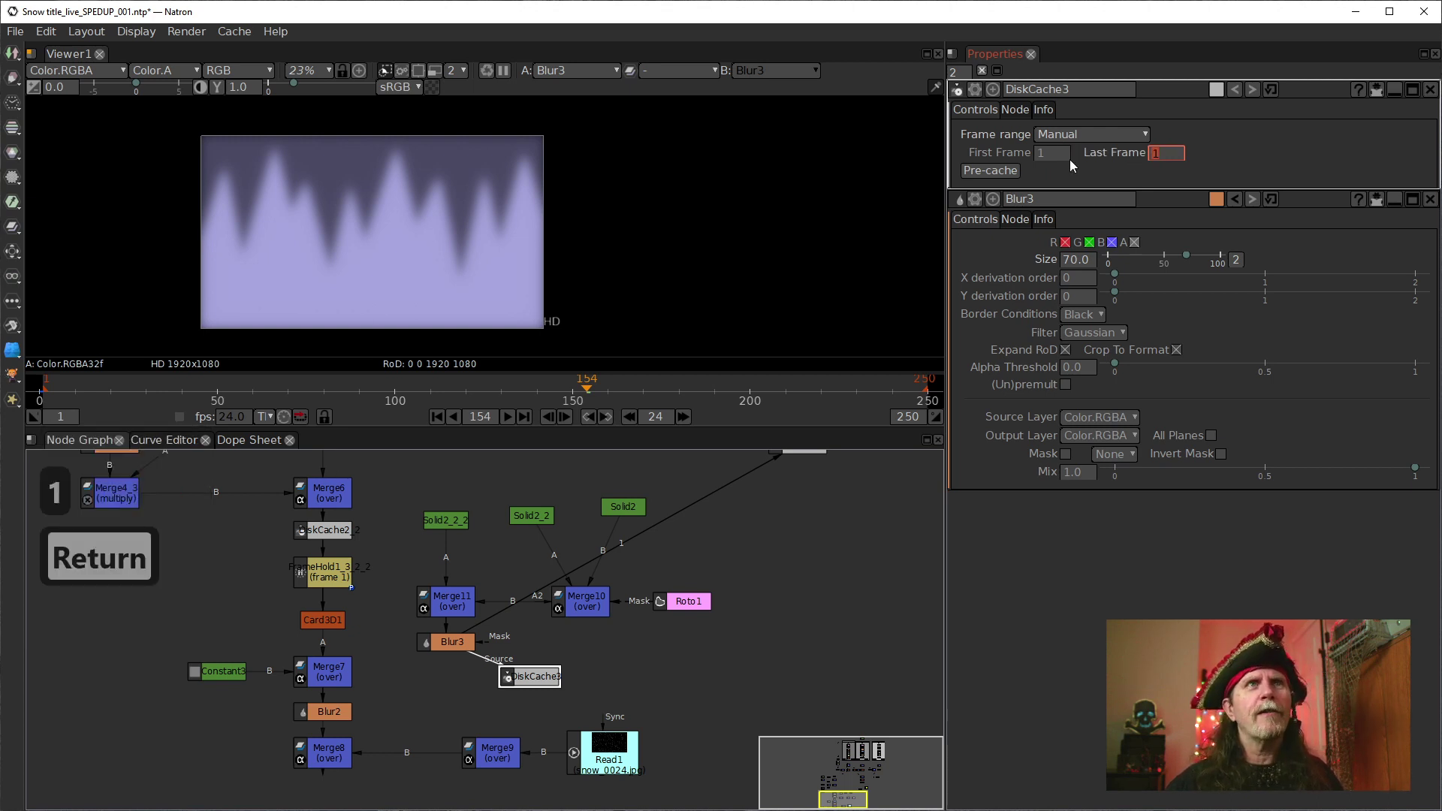
pyautogui.moveTo(541, 677); pyautogui.dragTo(460, 674)
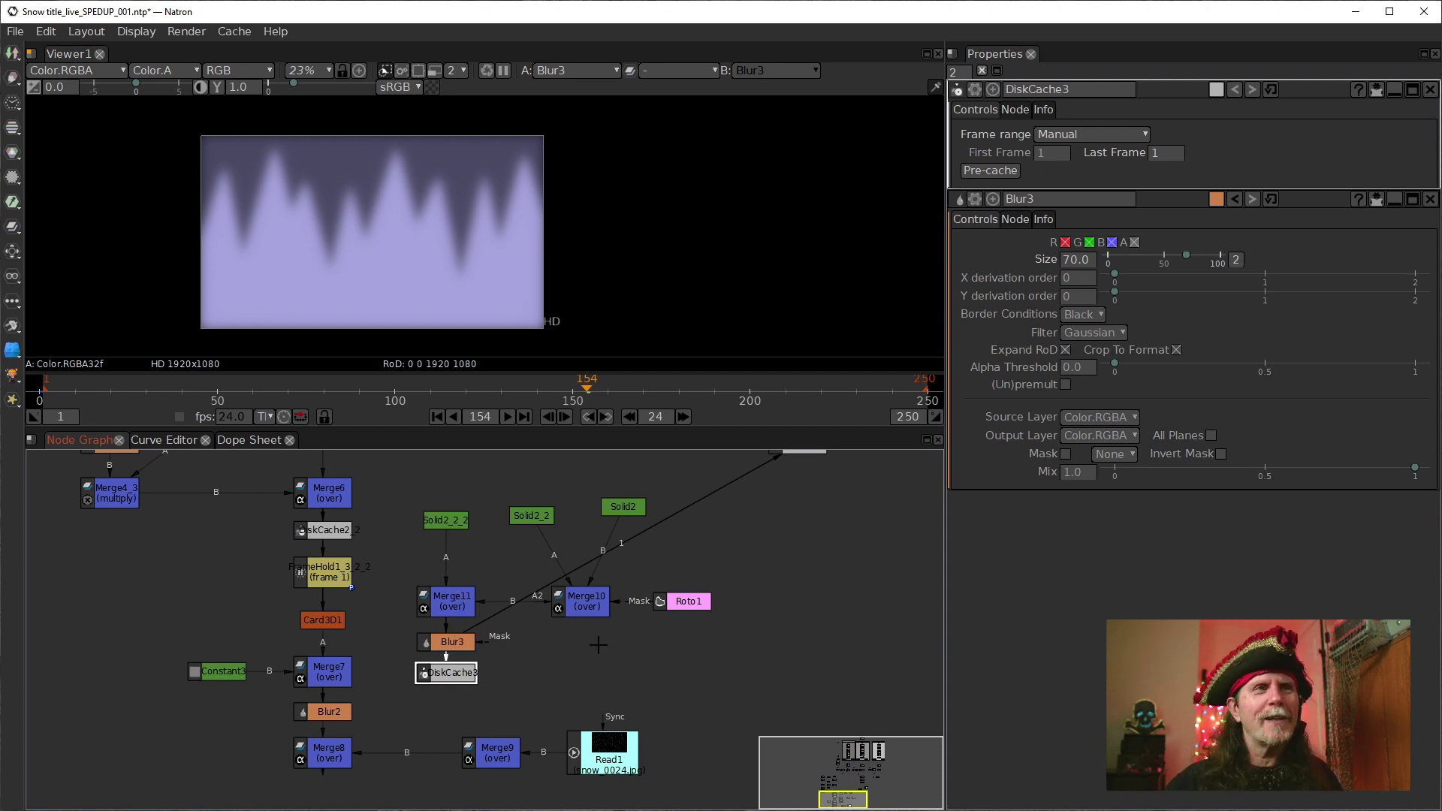
# Add a FrameHold node after DiskCache3 and set its first frame to 1
pyautogui.press('Tab')
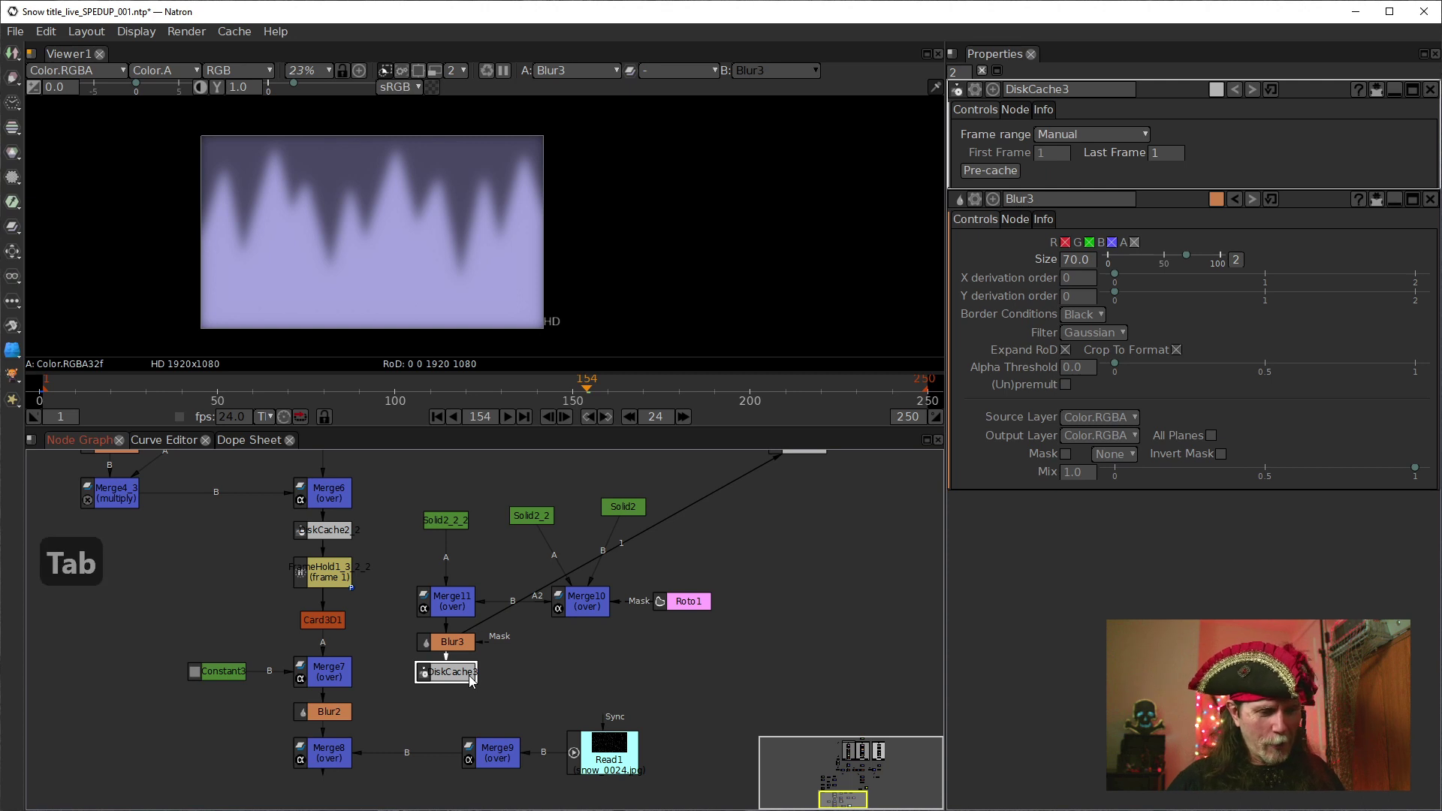
pyautogui.press('Tab')
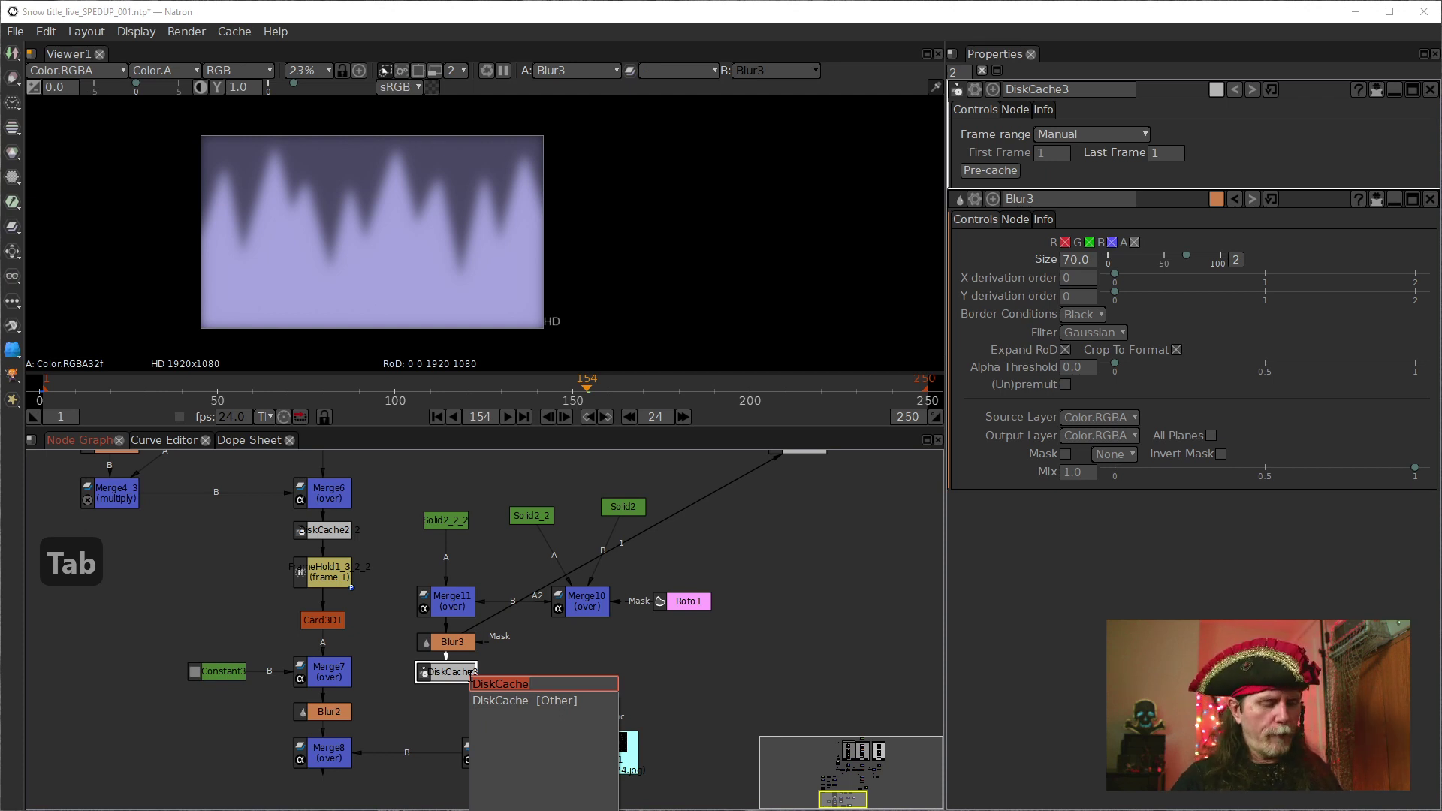
pyautogui.write('fram')
pyautogui.press('Down')
pyautogui.press('Return')
pyautogui.moveTo(520, 650); pyautogui.dragTo(515, 717)
pyautogui.click(1052, 137)
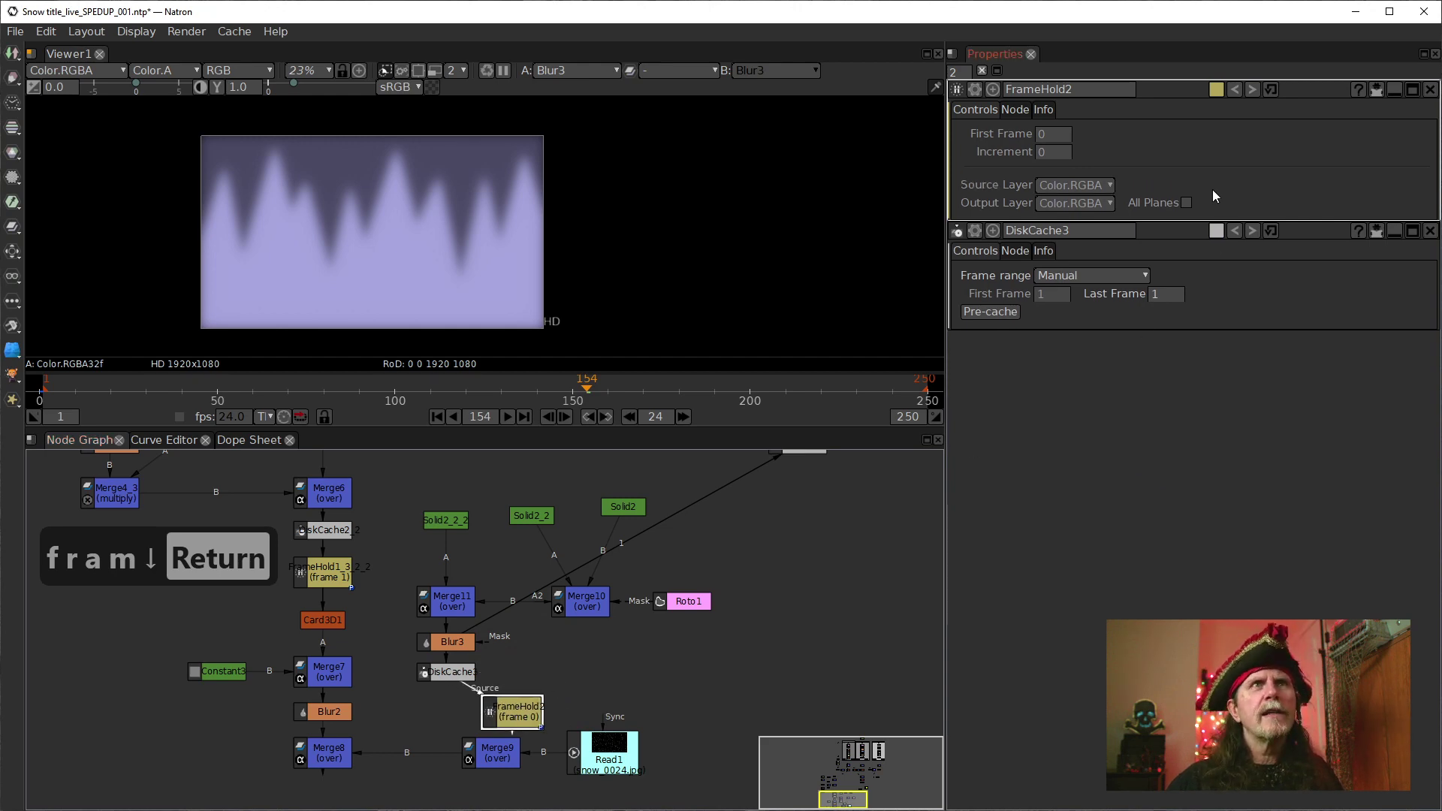
pyautogui.write('1')
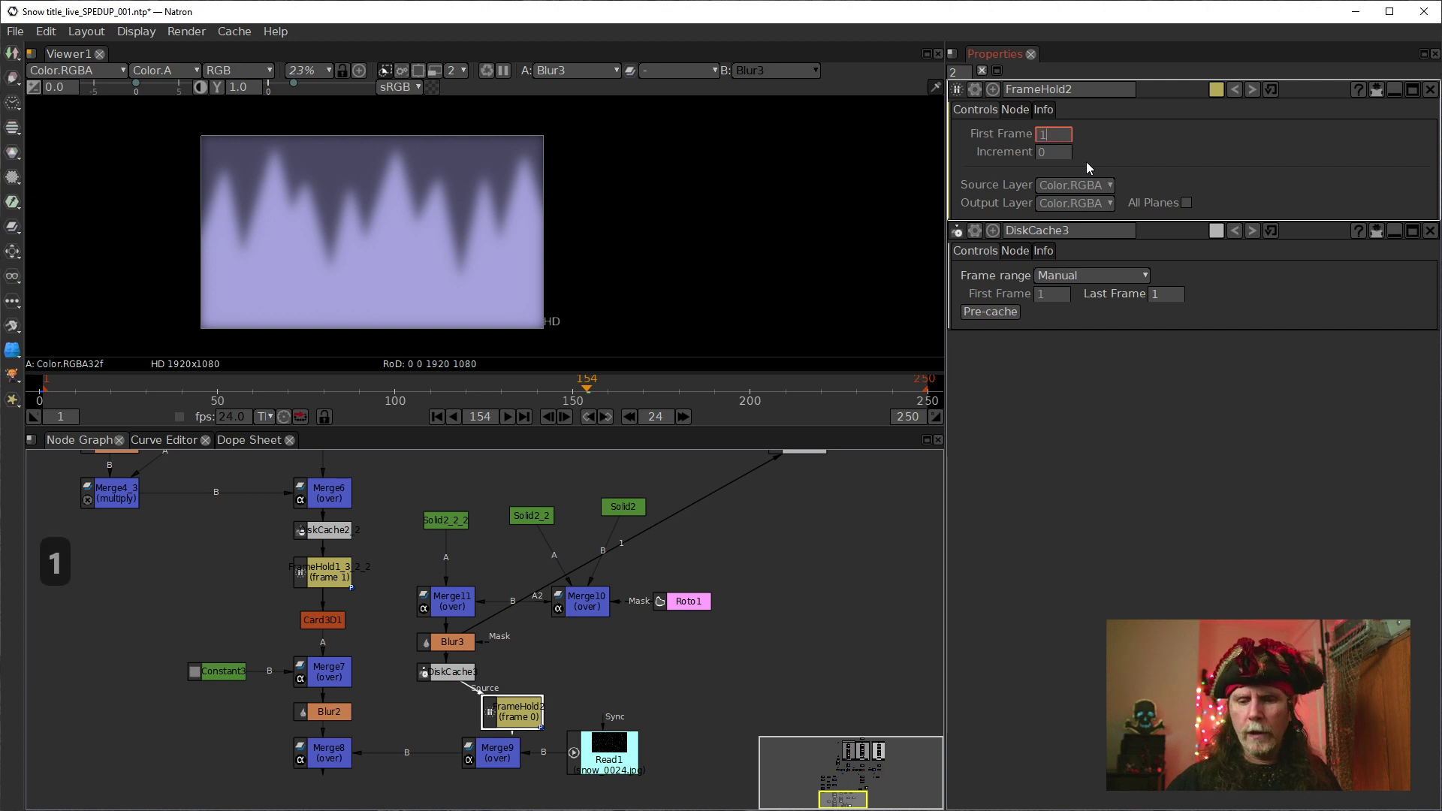
pyautogui.press('Return')
# Place FrameHold2 below DiskCache3, connect it to Merge9's A input, and align Merge9 directly beneath it
pyautogui.moveTo(517, 721); pyautogui.dragTo(547, 768)
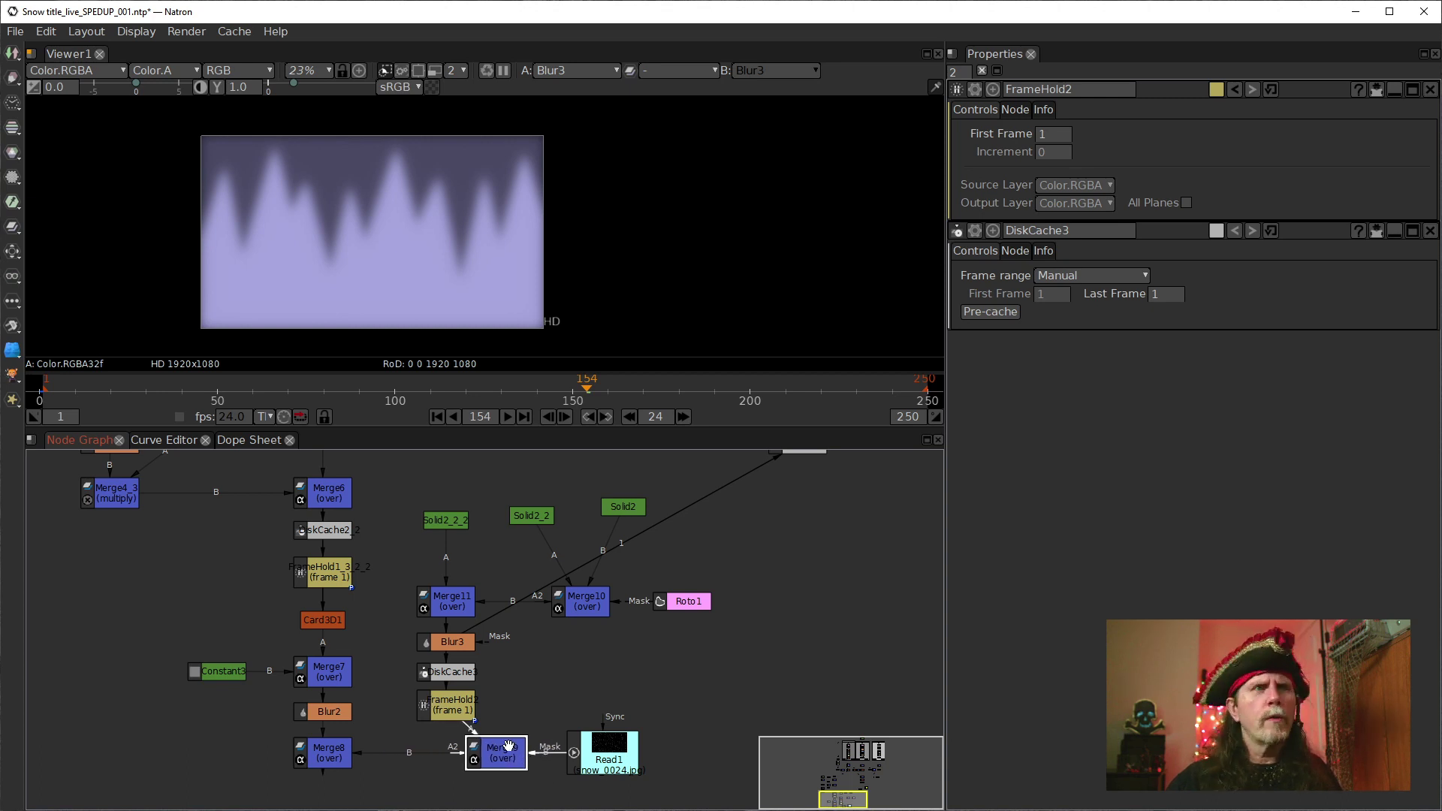
pyautogui.moveTo(569, 712); pyautogui.dragTo(580, 664)
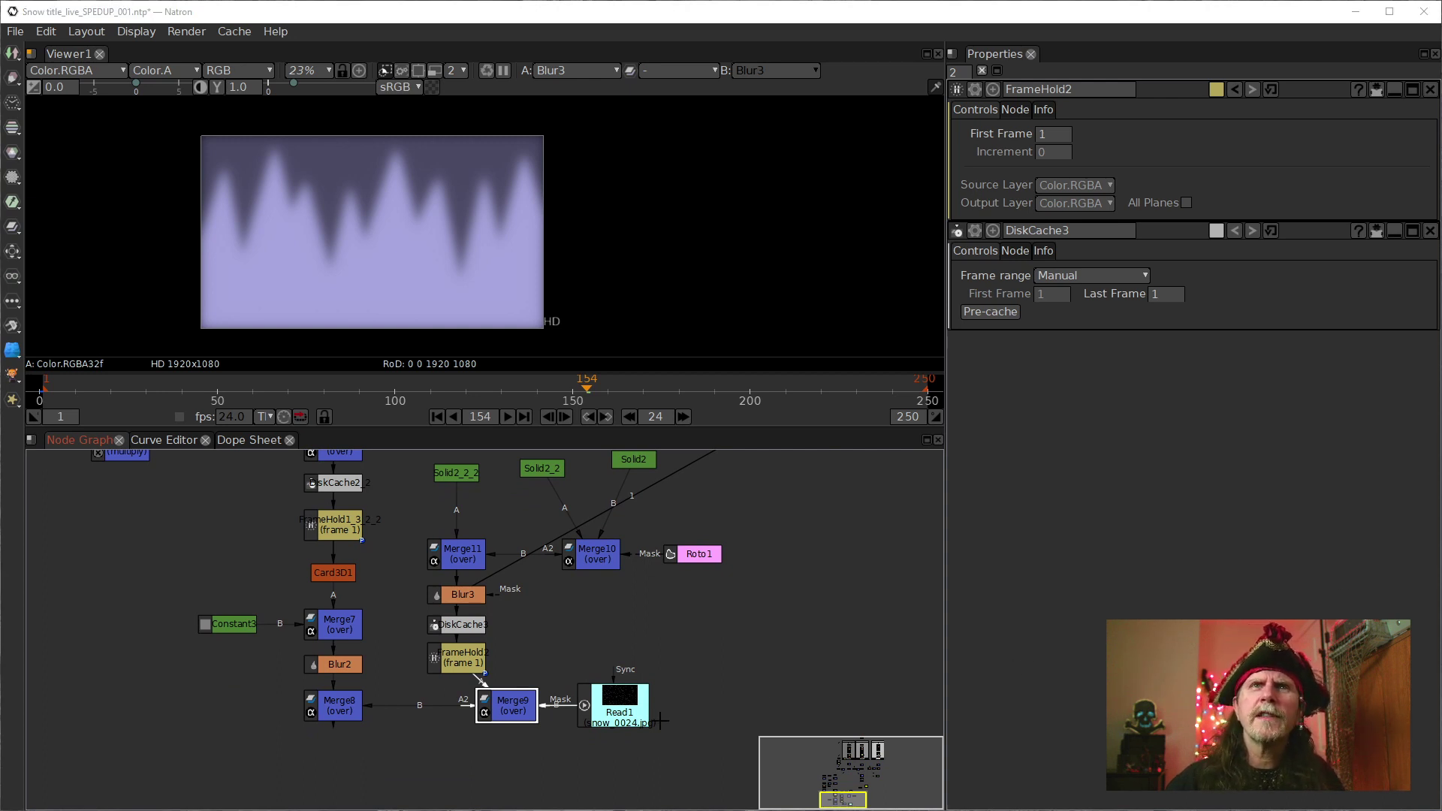
pyautogui.moveTo(507, 708); pyautogui.dragTo(458, 708)
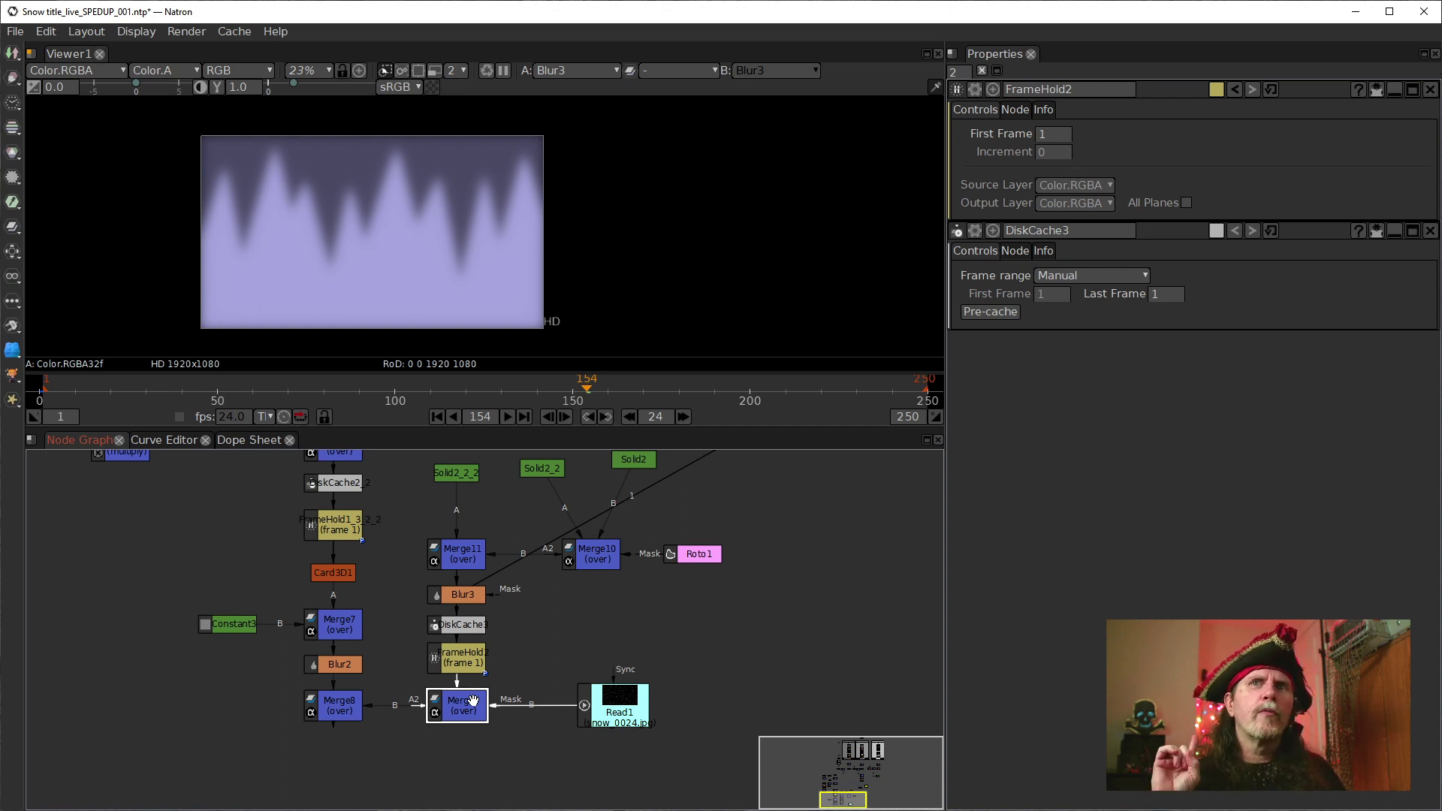
# Open Merge9's properties, show its output in the viewer, and bring the Viewer1 node close to it
pyautogui.doubleClick(458, 710)
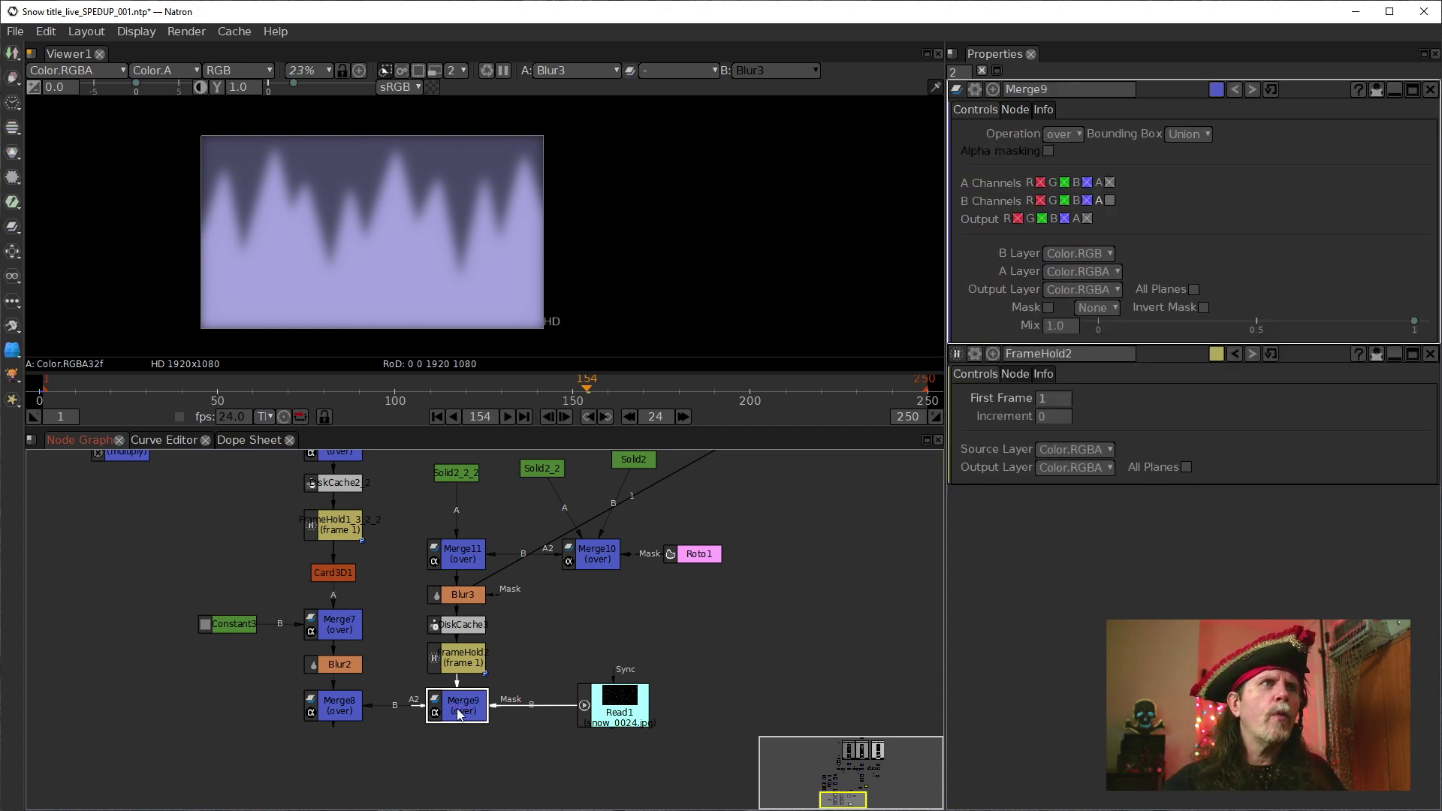
pyautogui.press('1')
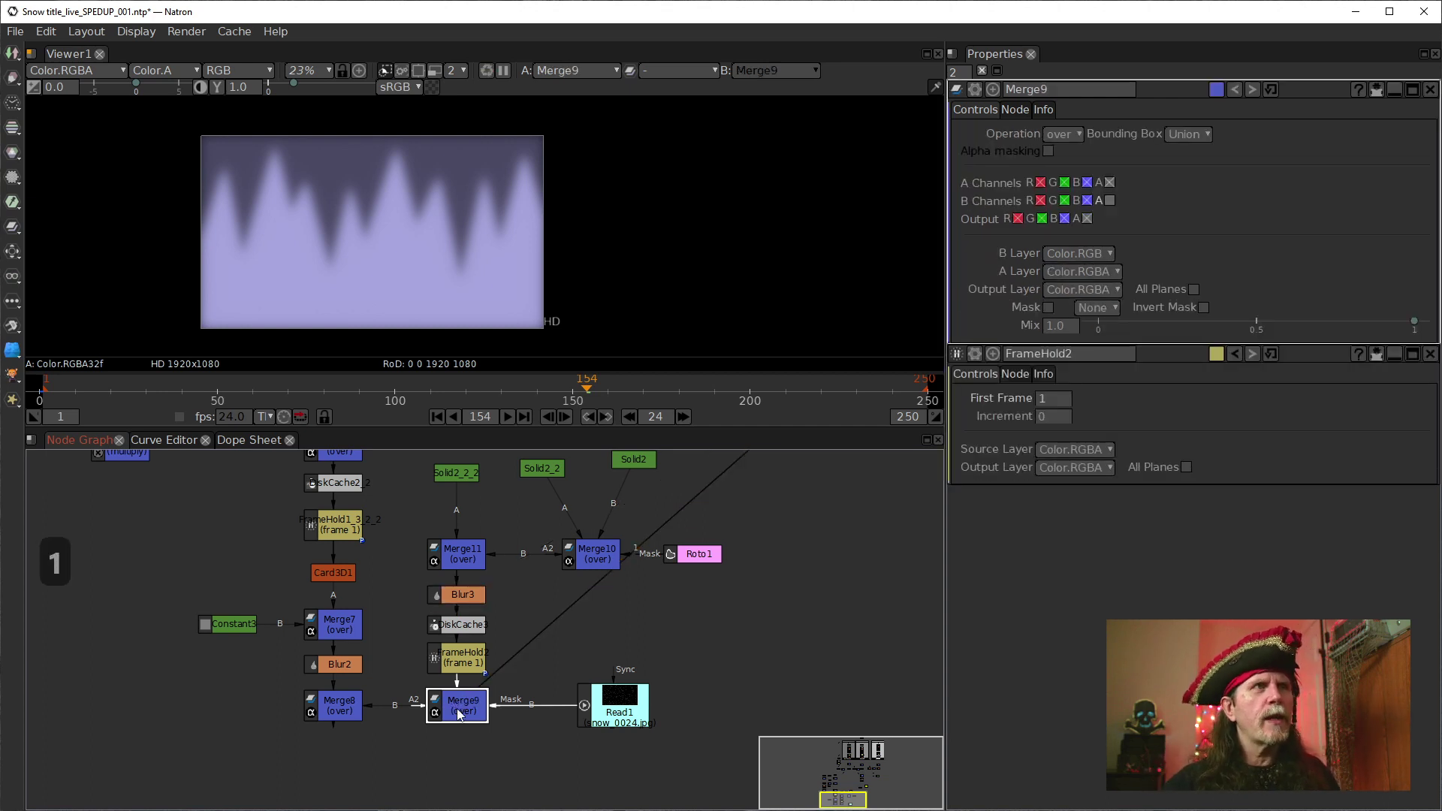
pyautogui.moveTo(809, 587); pyautogui.dragTo(742, 626)
pyautogui.moveTo(788, 511); pyautogui.dragTo(562, 653)
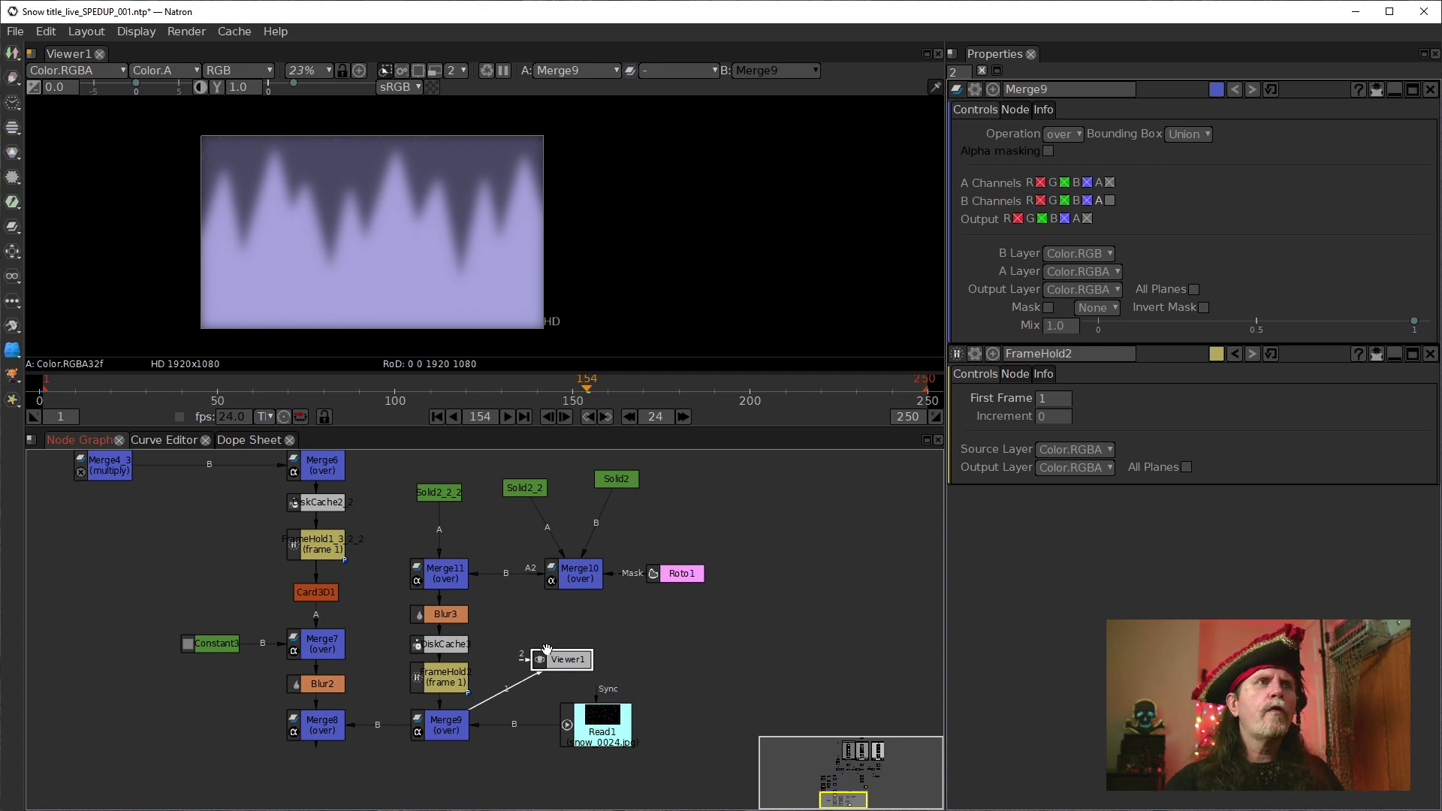
# Set Merge9's operation to max with alpha off for the B channels, and place Viewer1 directly below the node
pyautogui.click(444, 725)
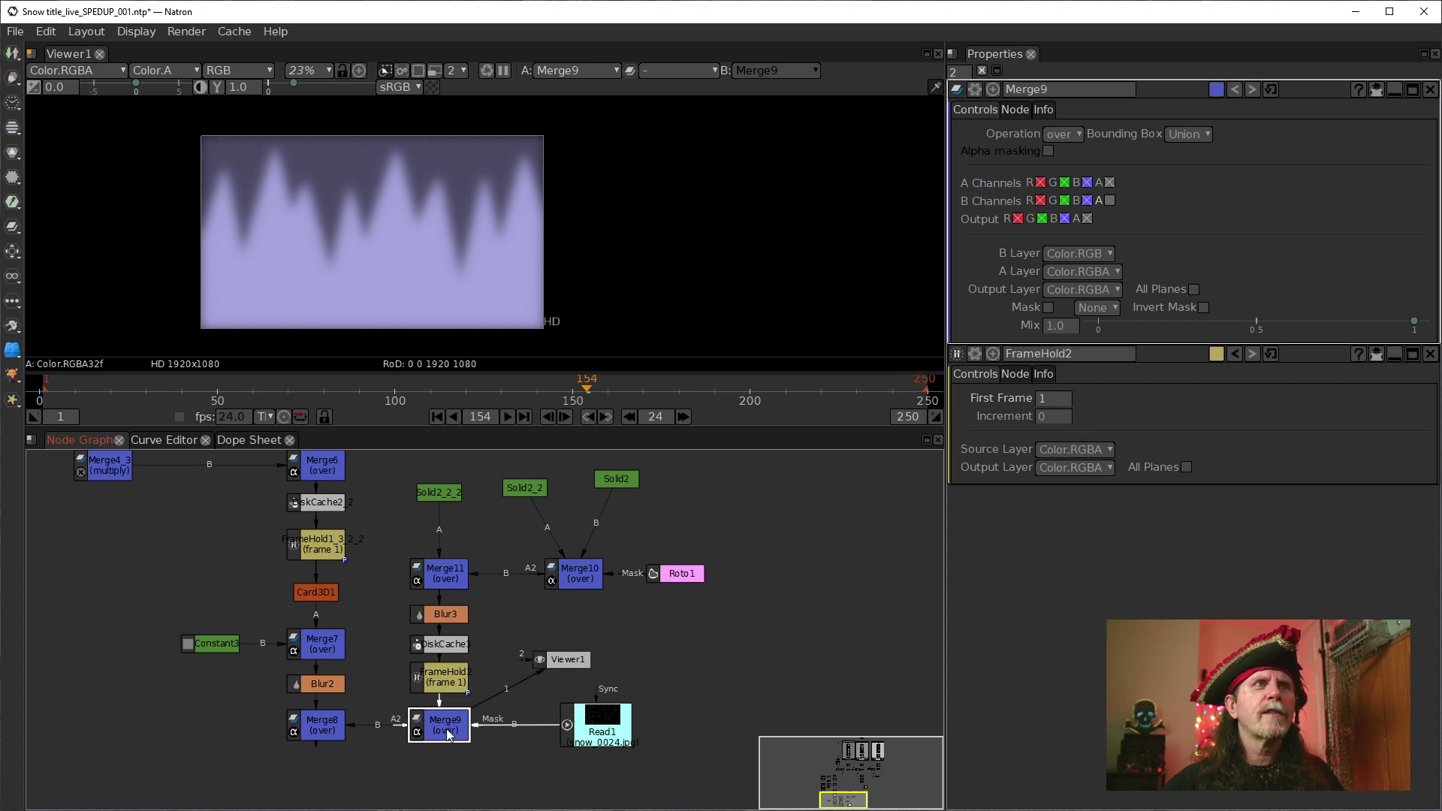
pyautogui.click(1074, 135)
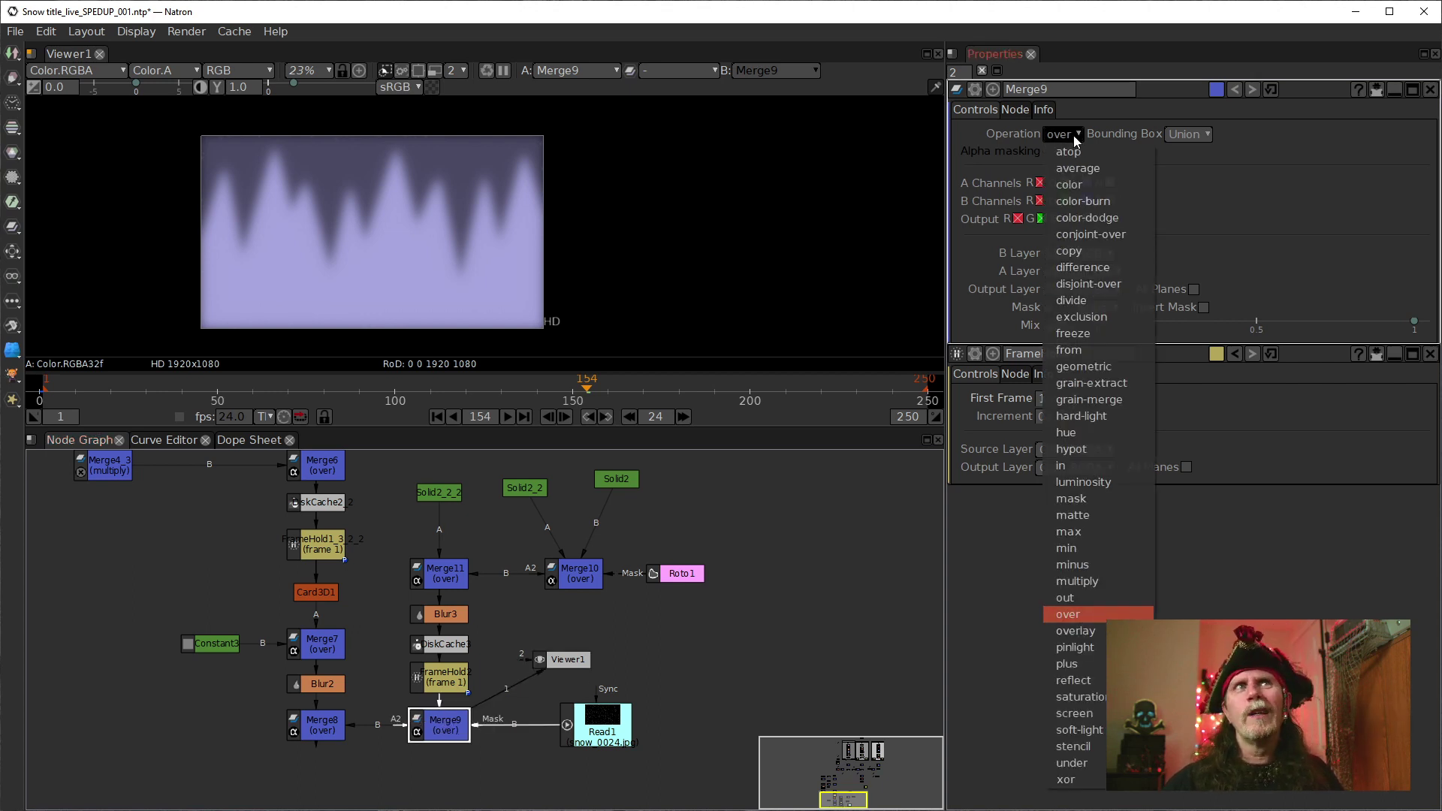
pyautogui.click(1066, 535)
pyautogui.scroll(5, 373, 264)
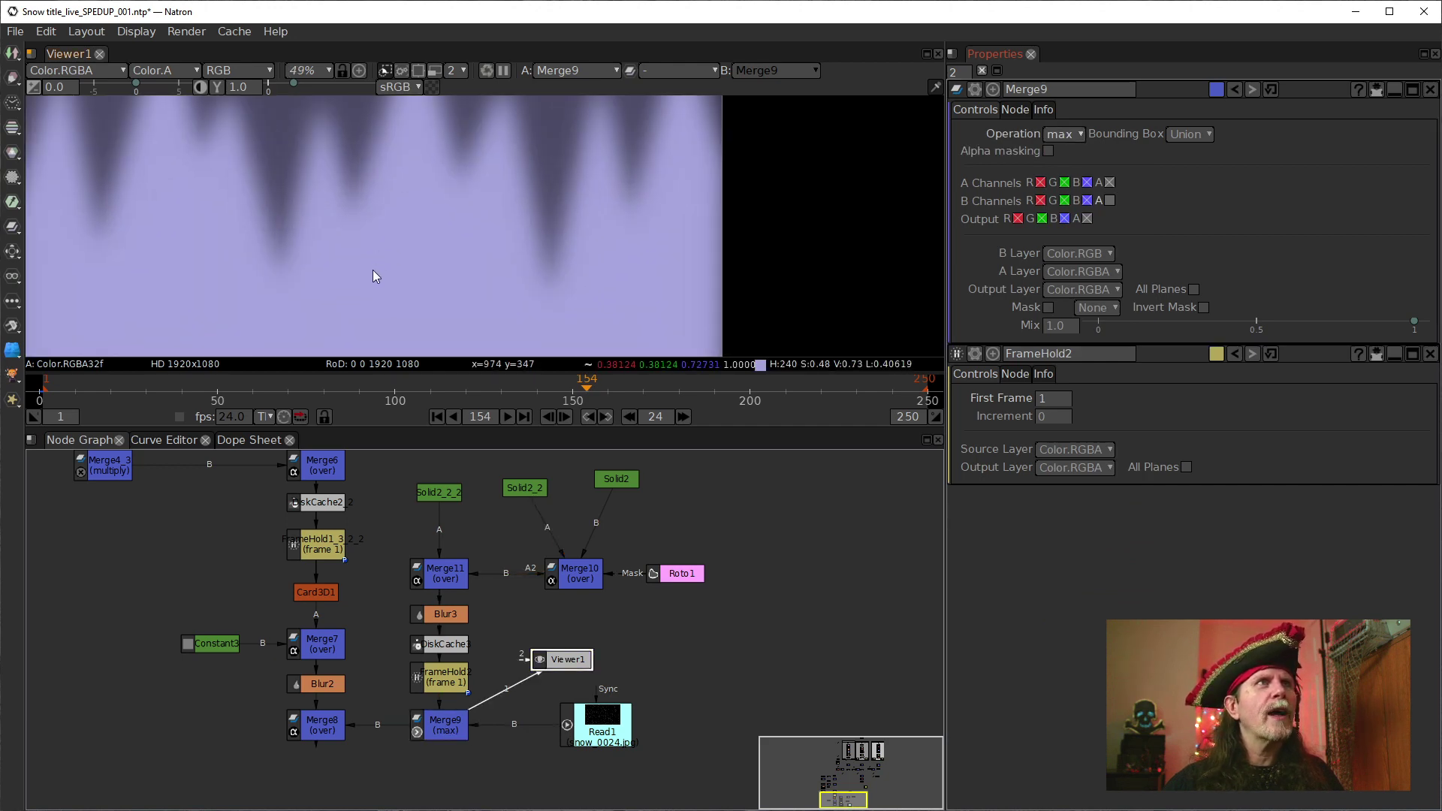
pyautogui.moveTo(541, 655); pyautogui.dragTo(420, 776)
pyautogui.click(455, 735)
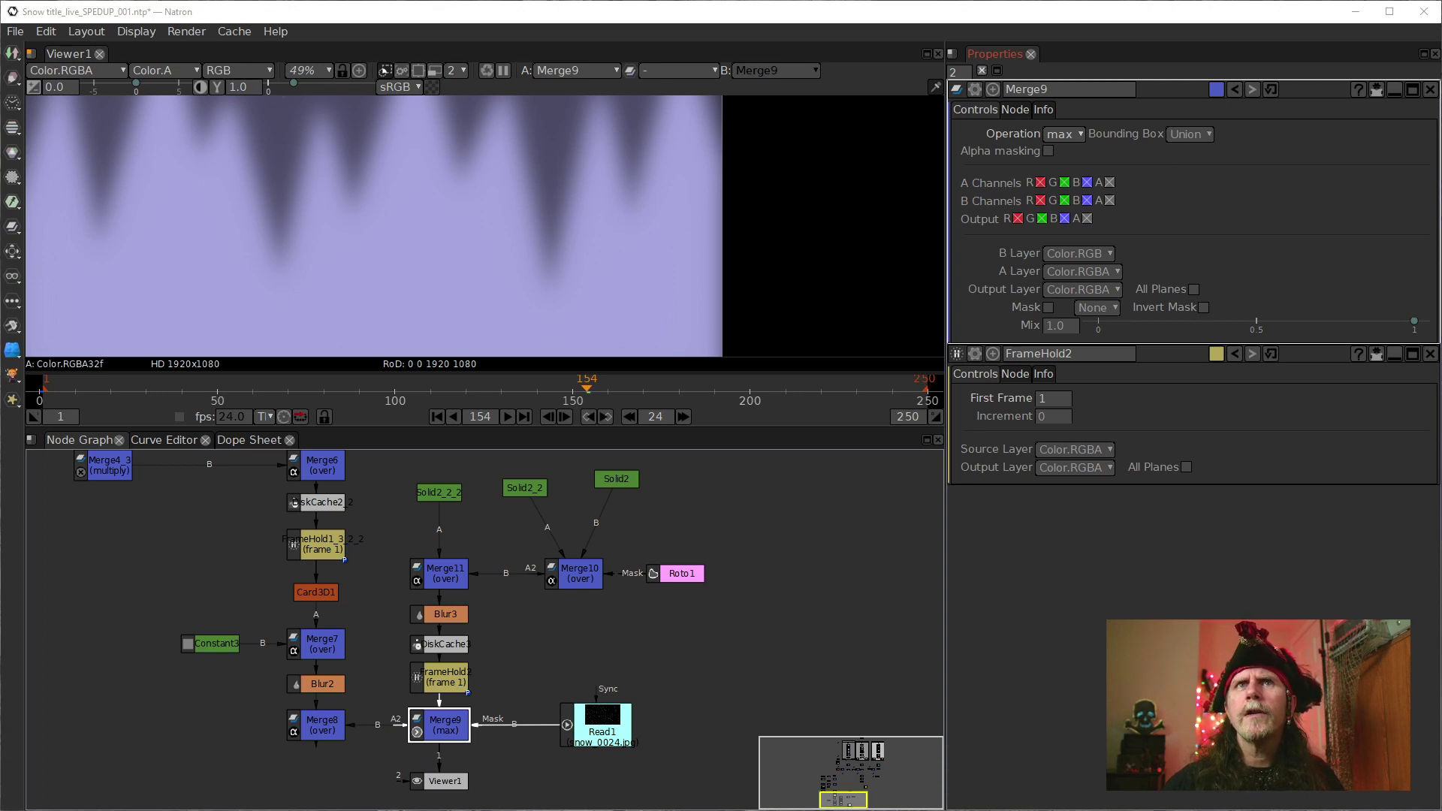
pyautogui.click(1109, 200)
# Compare the outputs of FrameHold2 and Merge9 in the viewer and examine the dark background area up close for snow
pyautogui.click(452, 681)
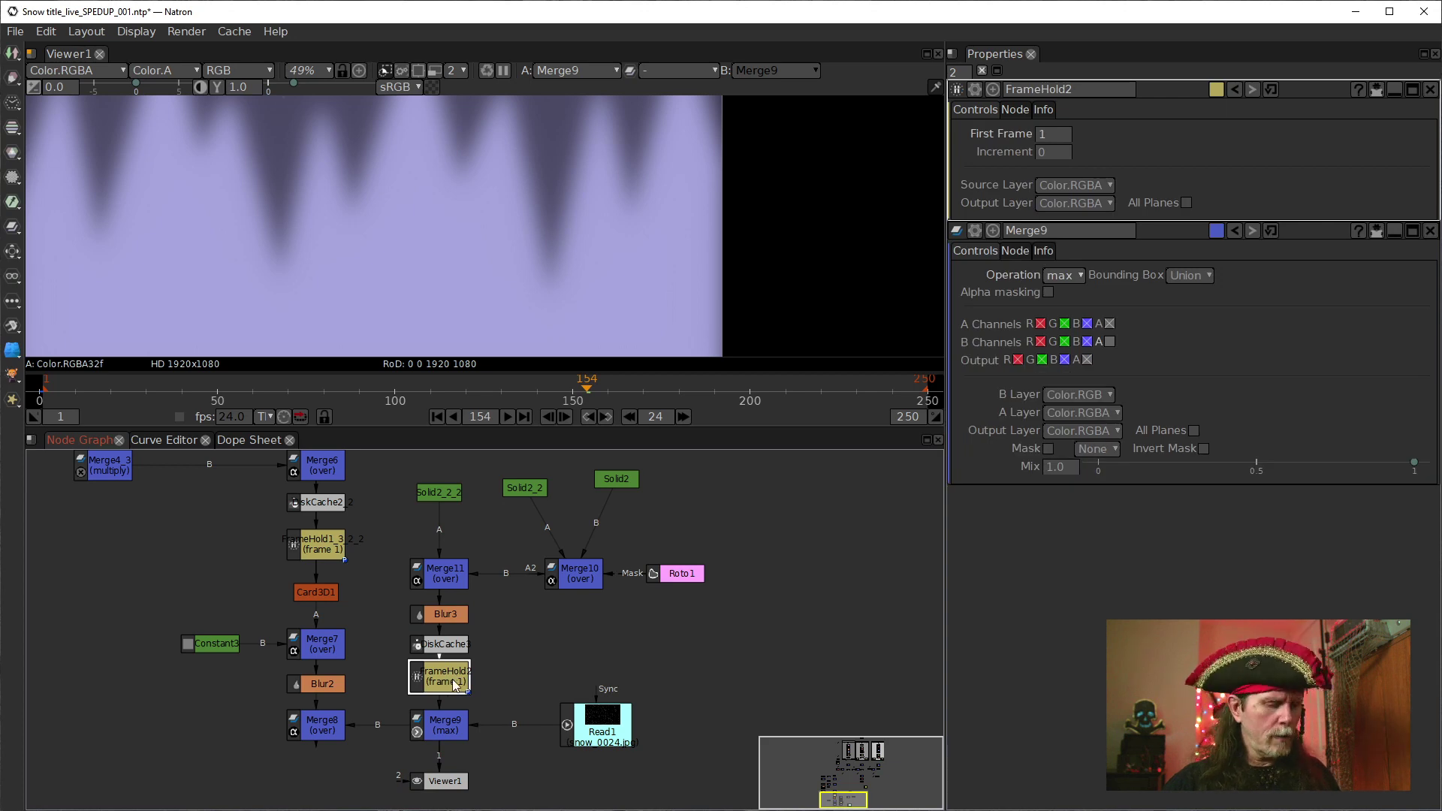
pyautogui.press('1')
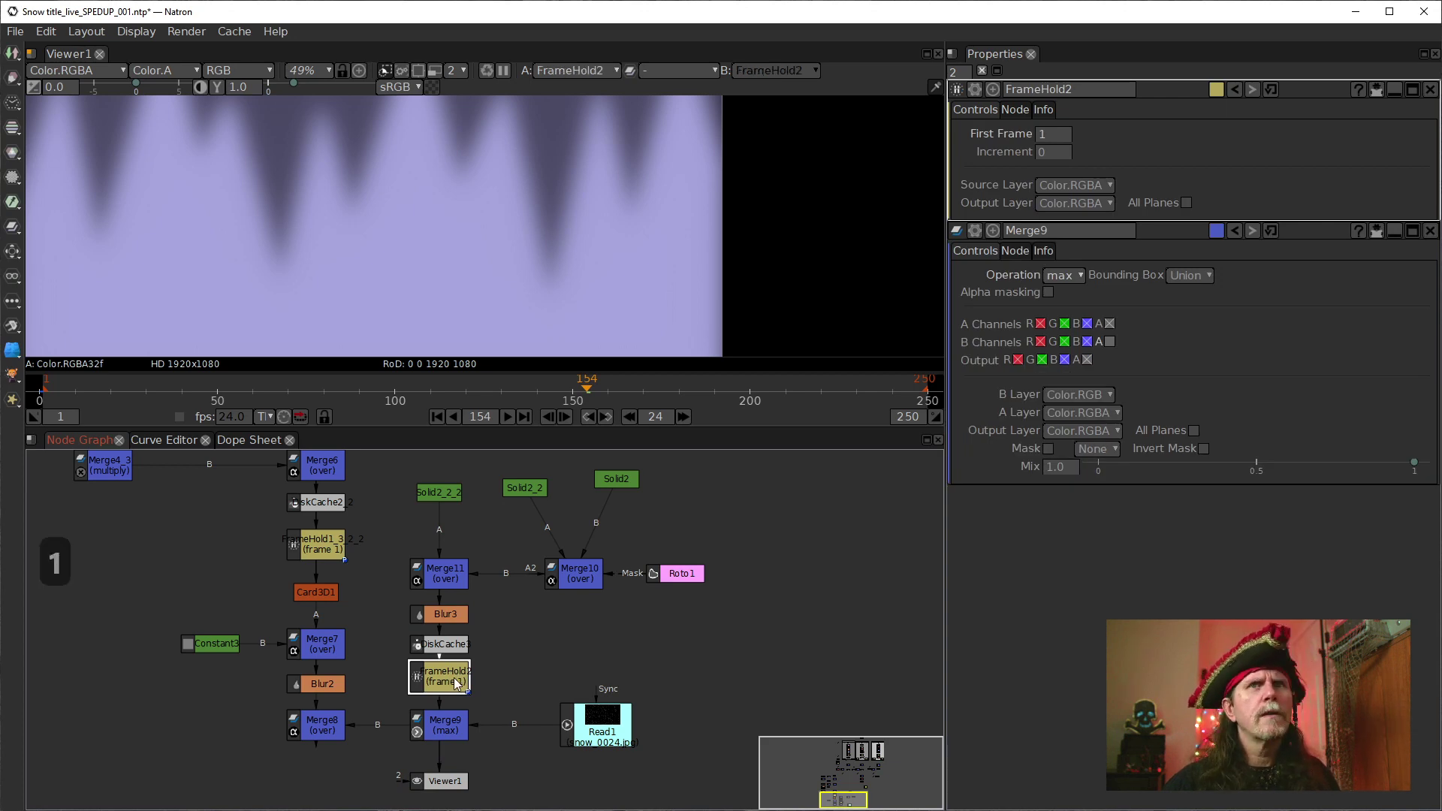
pyautogui.press('1')
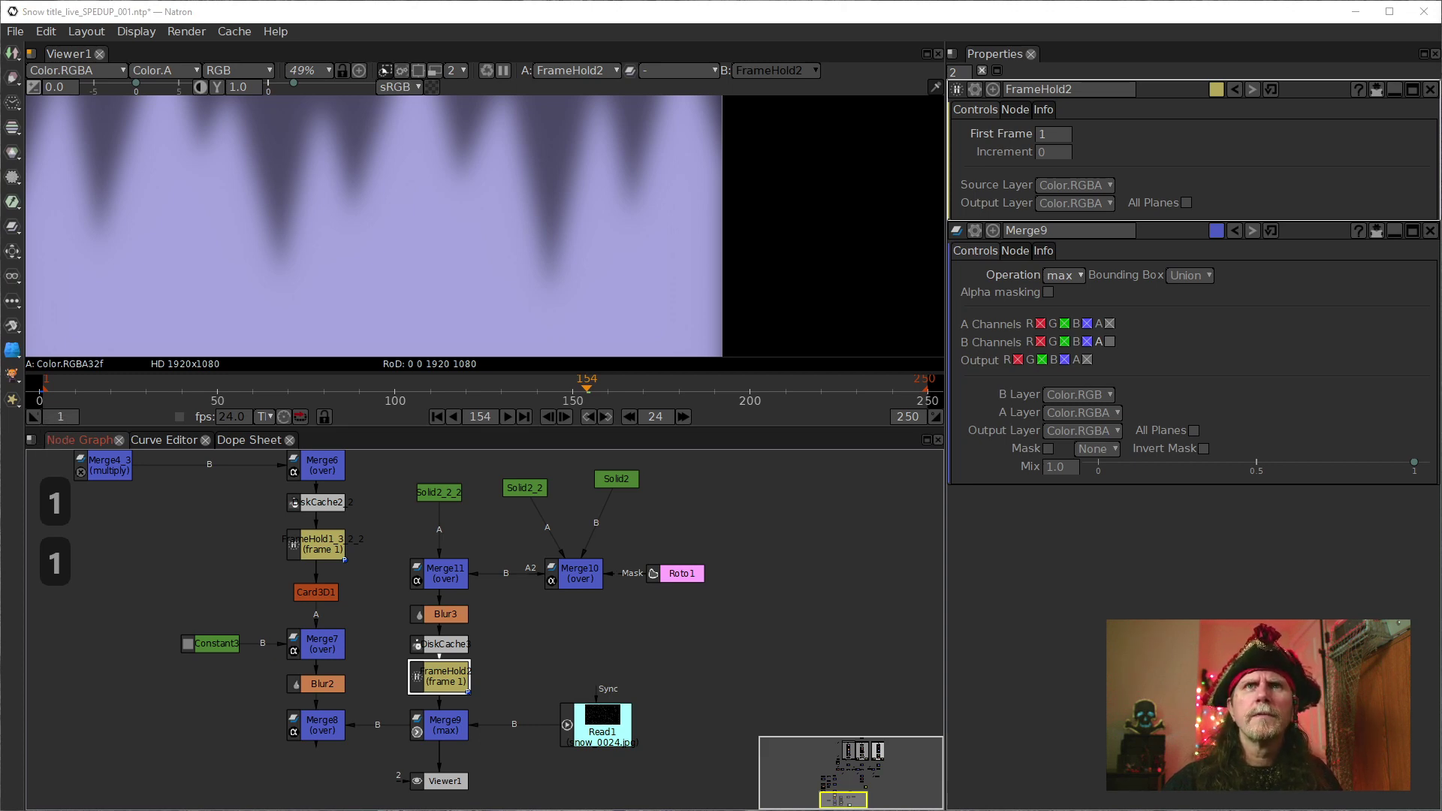
pyautogui.click(449, 727)
pyautogui.press('1')
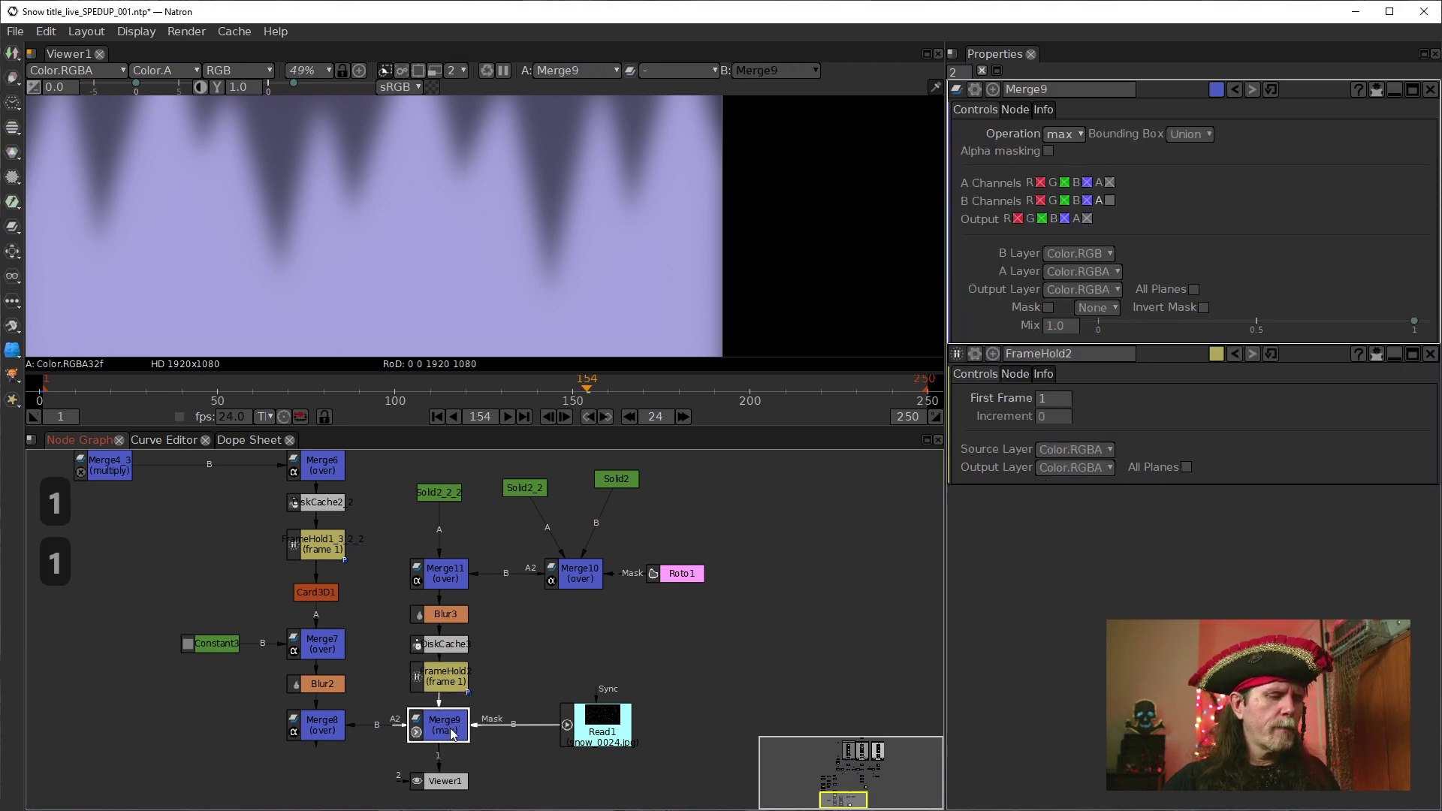
pyautogui.scroll(-5, 502, 282)
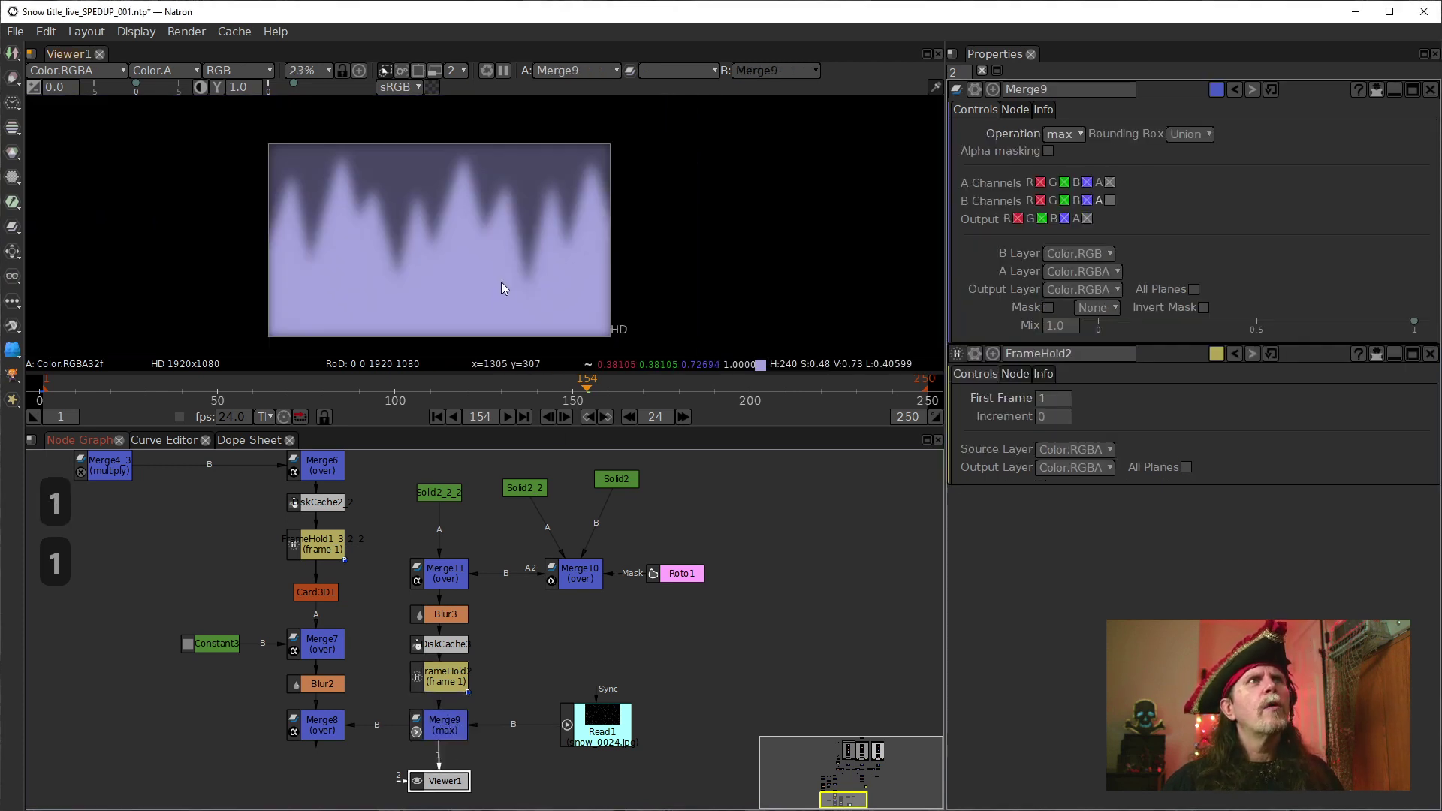
pyautogui.moveTo(493, 296); pyautogui.dragTo(488, 327)
pyautogui.scroll(8, 489, 327)
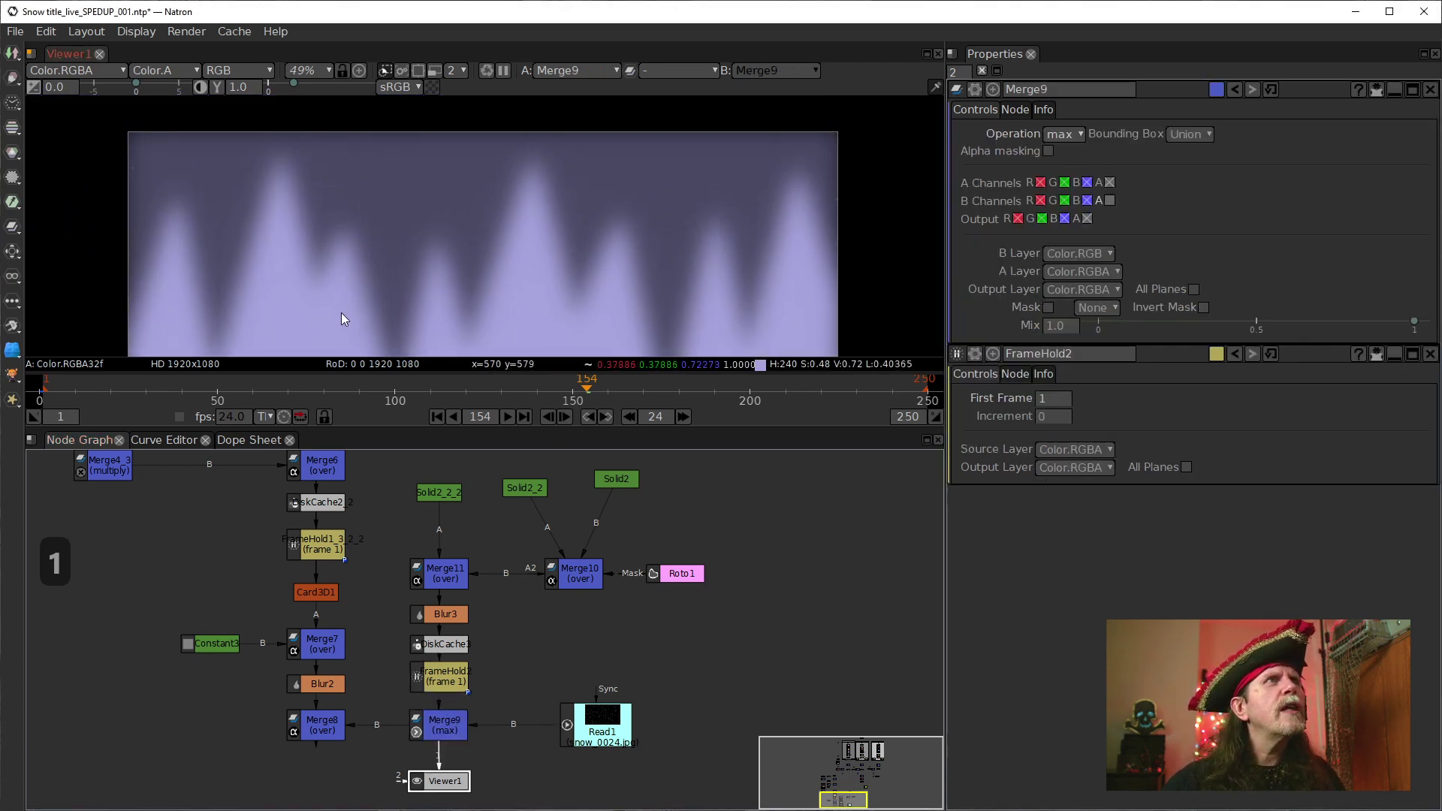
pyautogui.scroll(5, 384, 300)
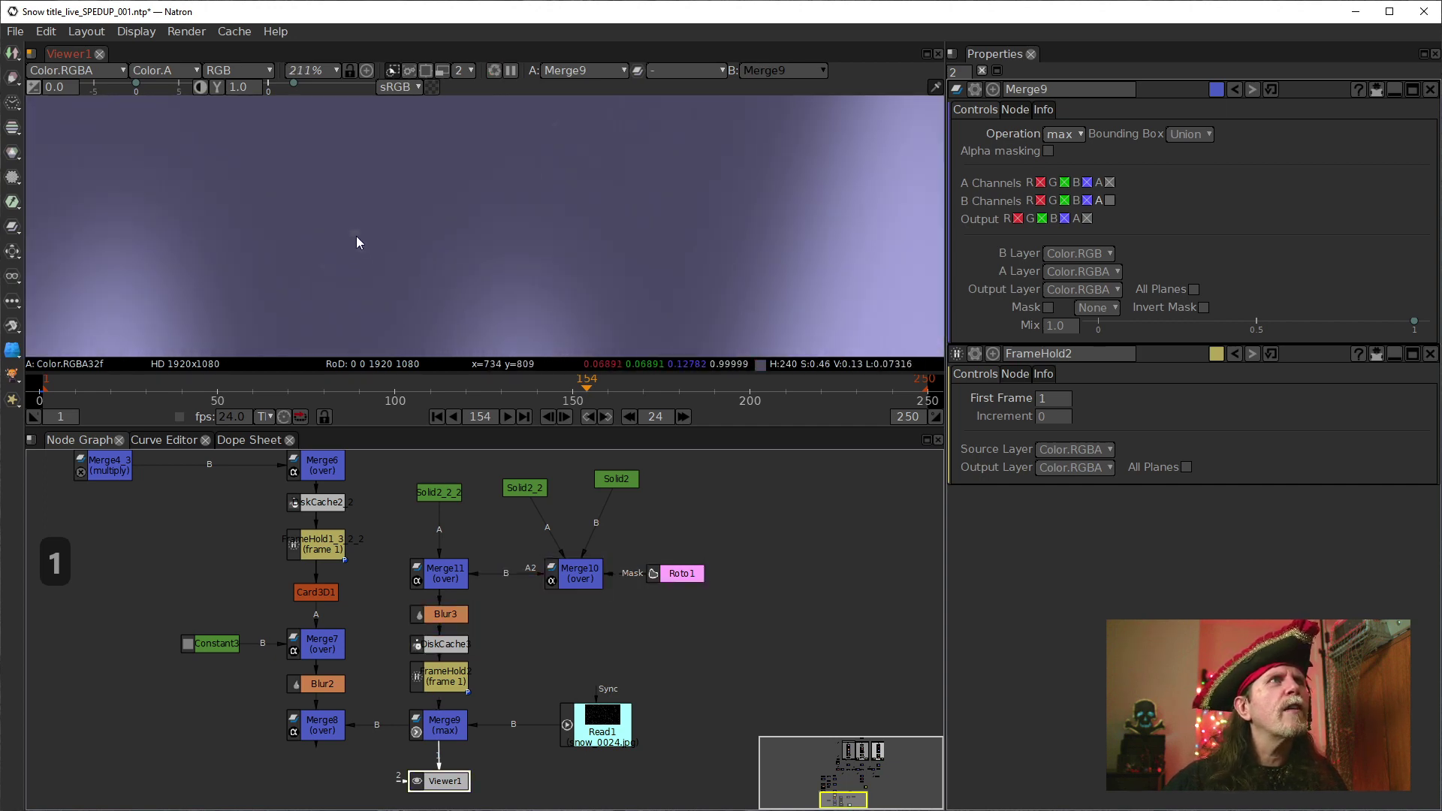
pyautogui.scroll(1, 355, 242)
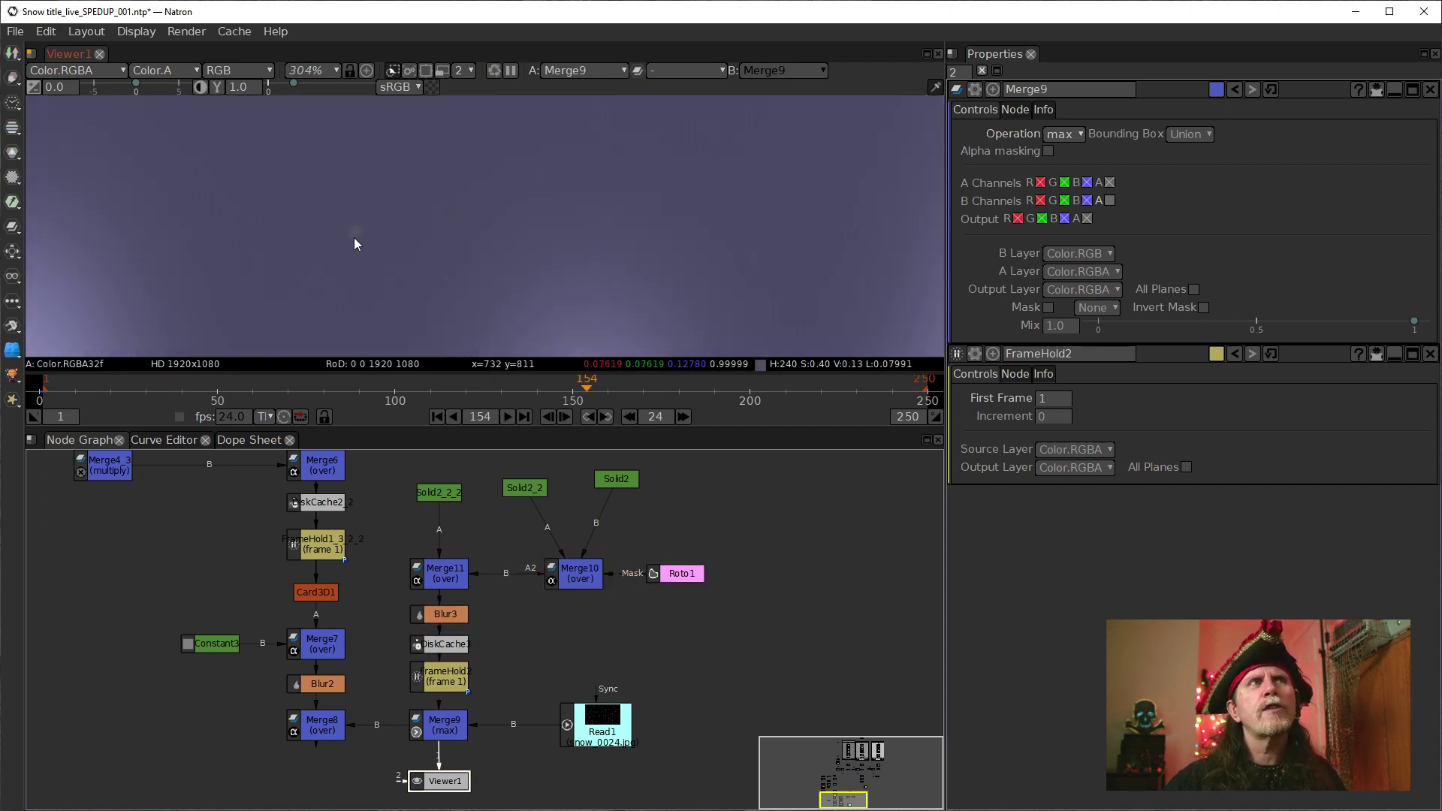
# Examine the faint snow in Merge9's output up close, and set Merge9's mix to .03
pyautogui.scroll(3, 353, 238)
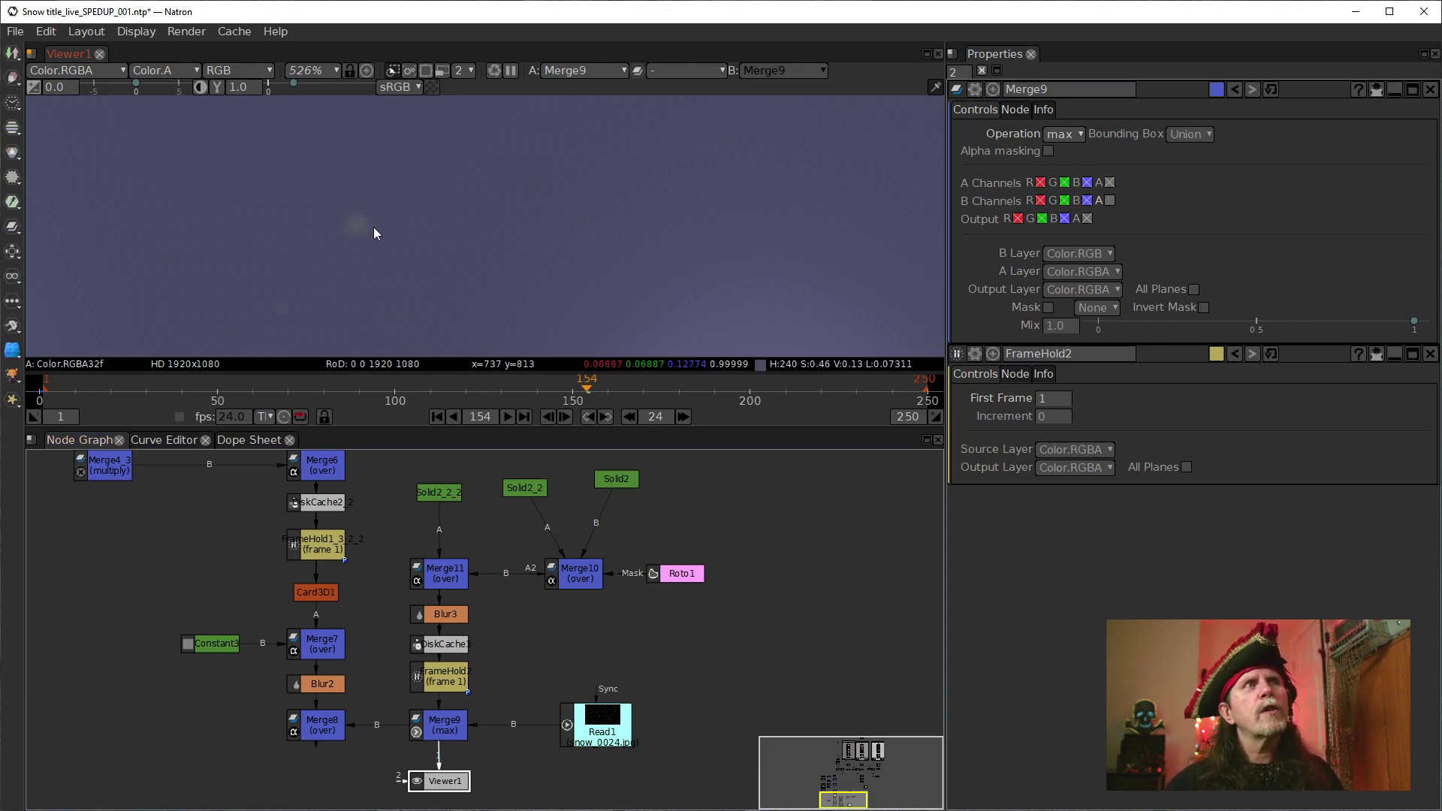
pyautogui.scroll(-9, 344, 278)
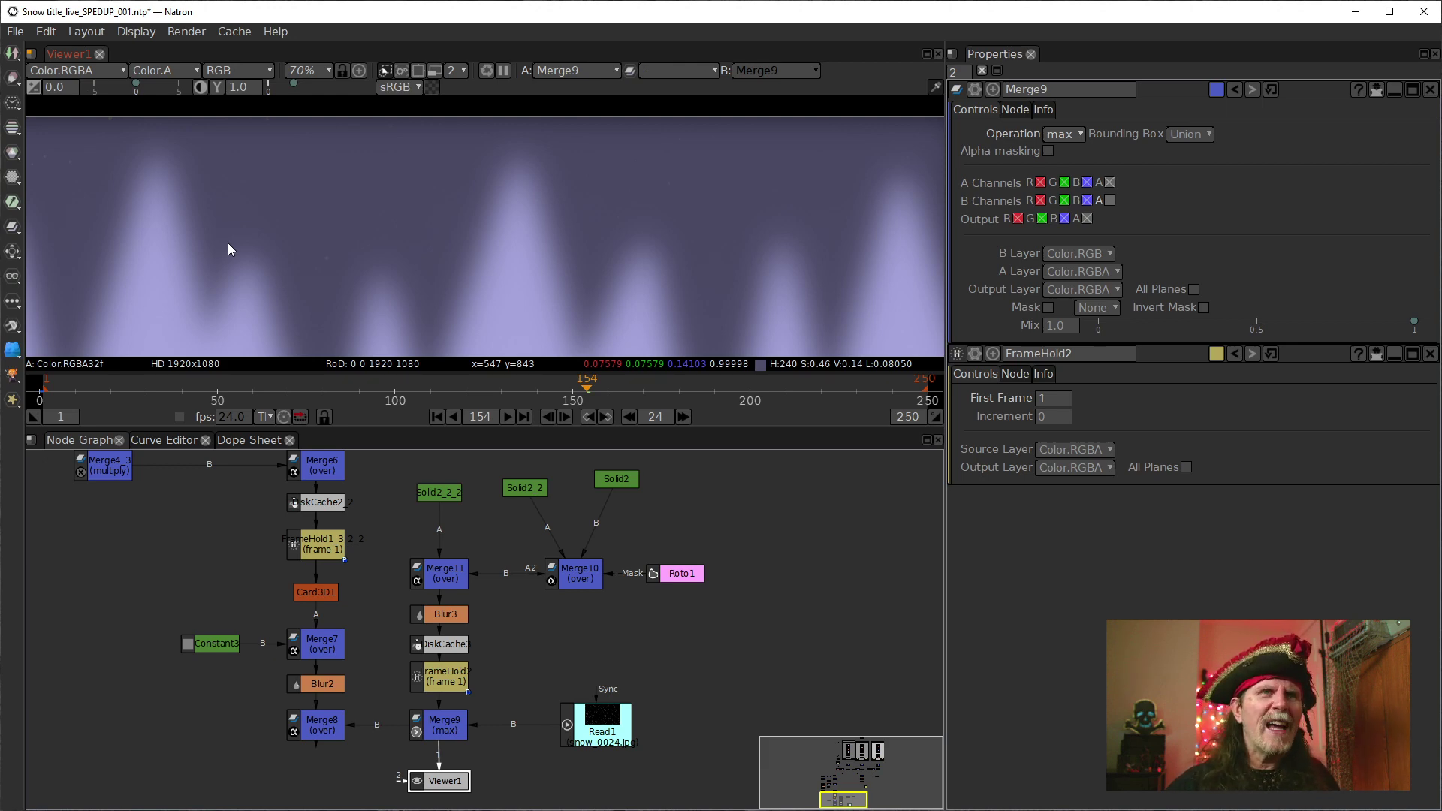
pyautogui.click(430, 732)
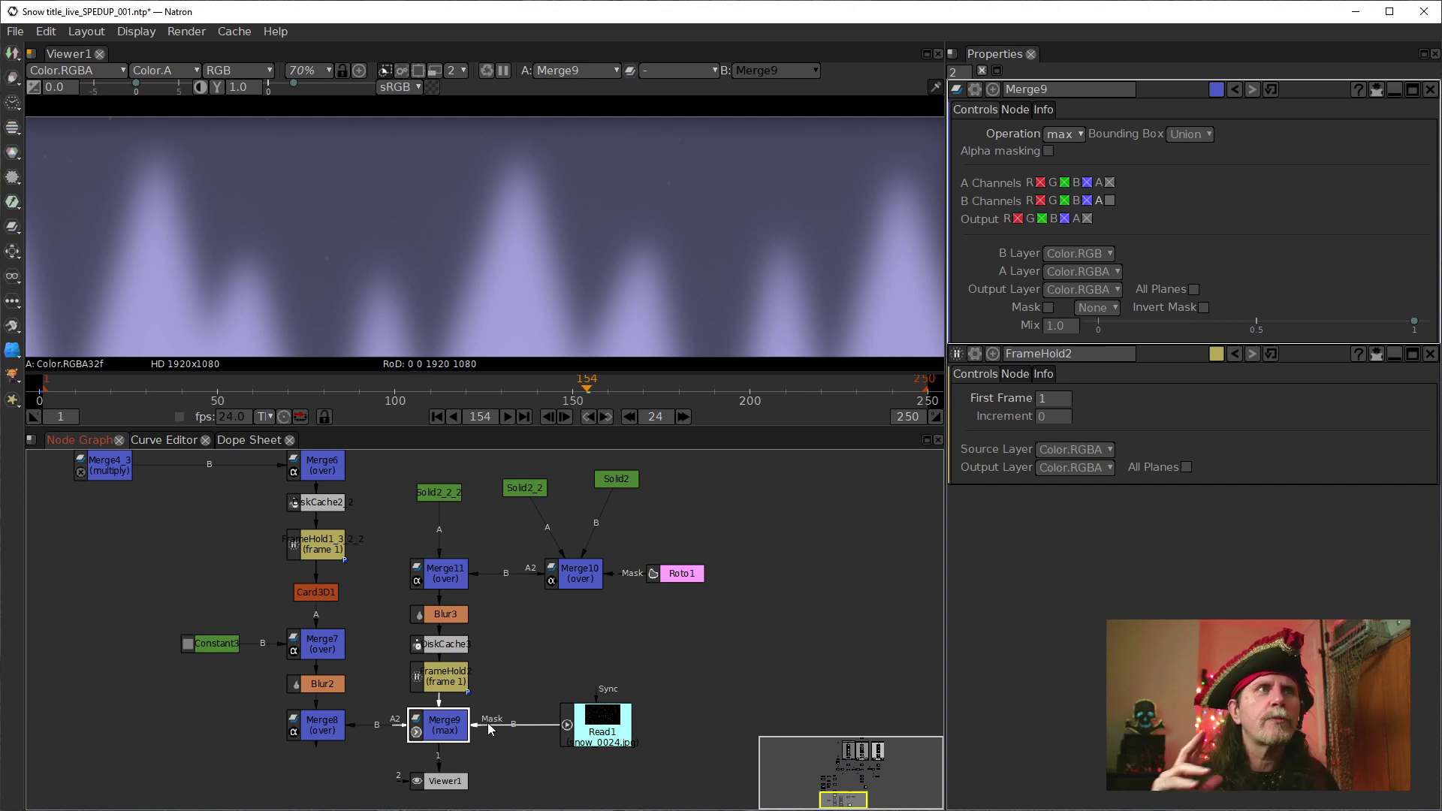
pyautogui.click(1070, 331)
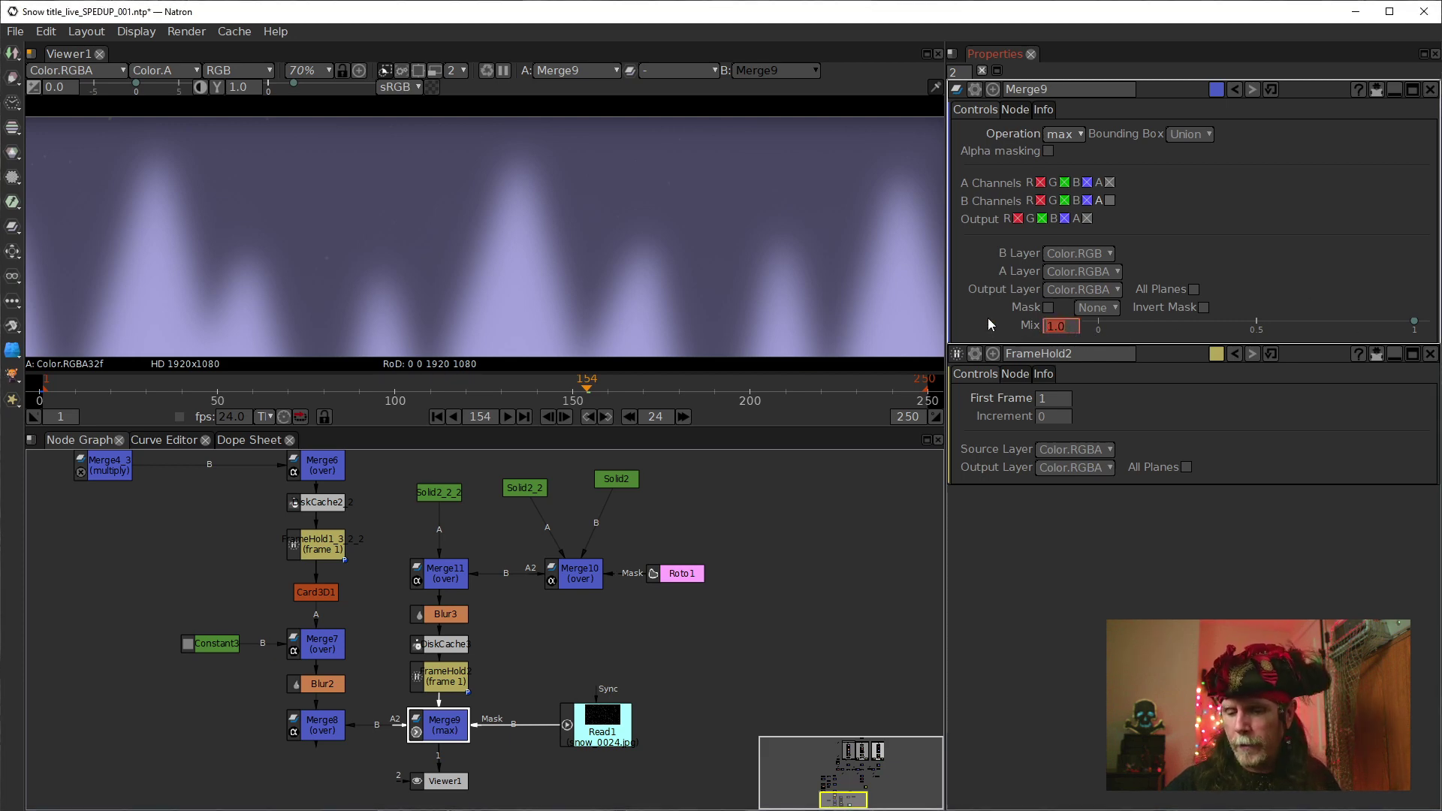
pyautogui.write('.03')
pyautogui.press('Return')
# Examine the snow against the dimmed jagged background up close and in the full frame
pyautogui.moveTo(462, 254); pyautogui.dragTo(502, 212)
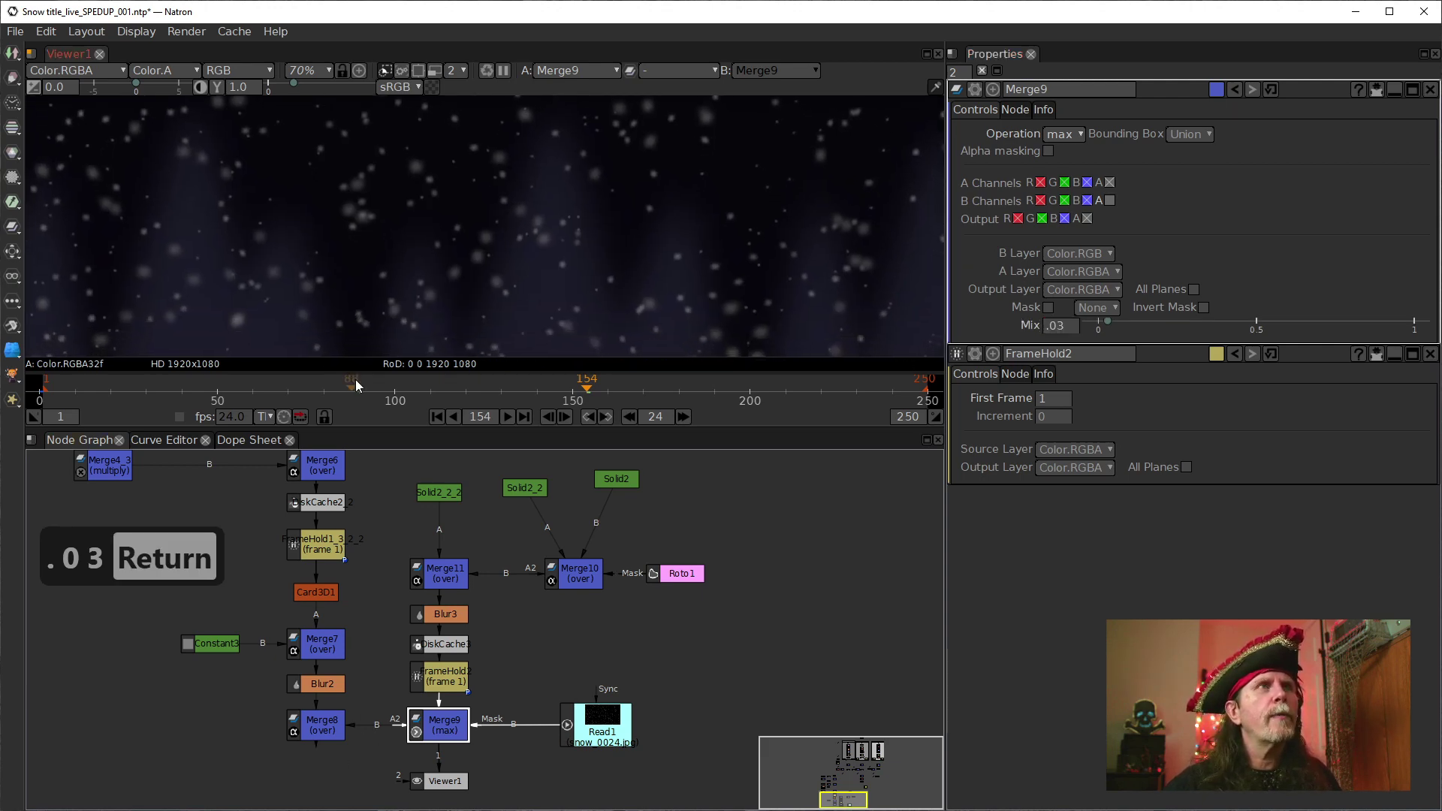
pyautogui.scroll(6, 471, 282)
pyautogui.scroll(8, 442, 302)
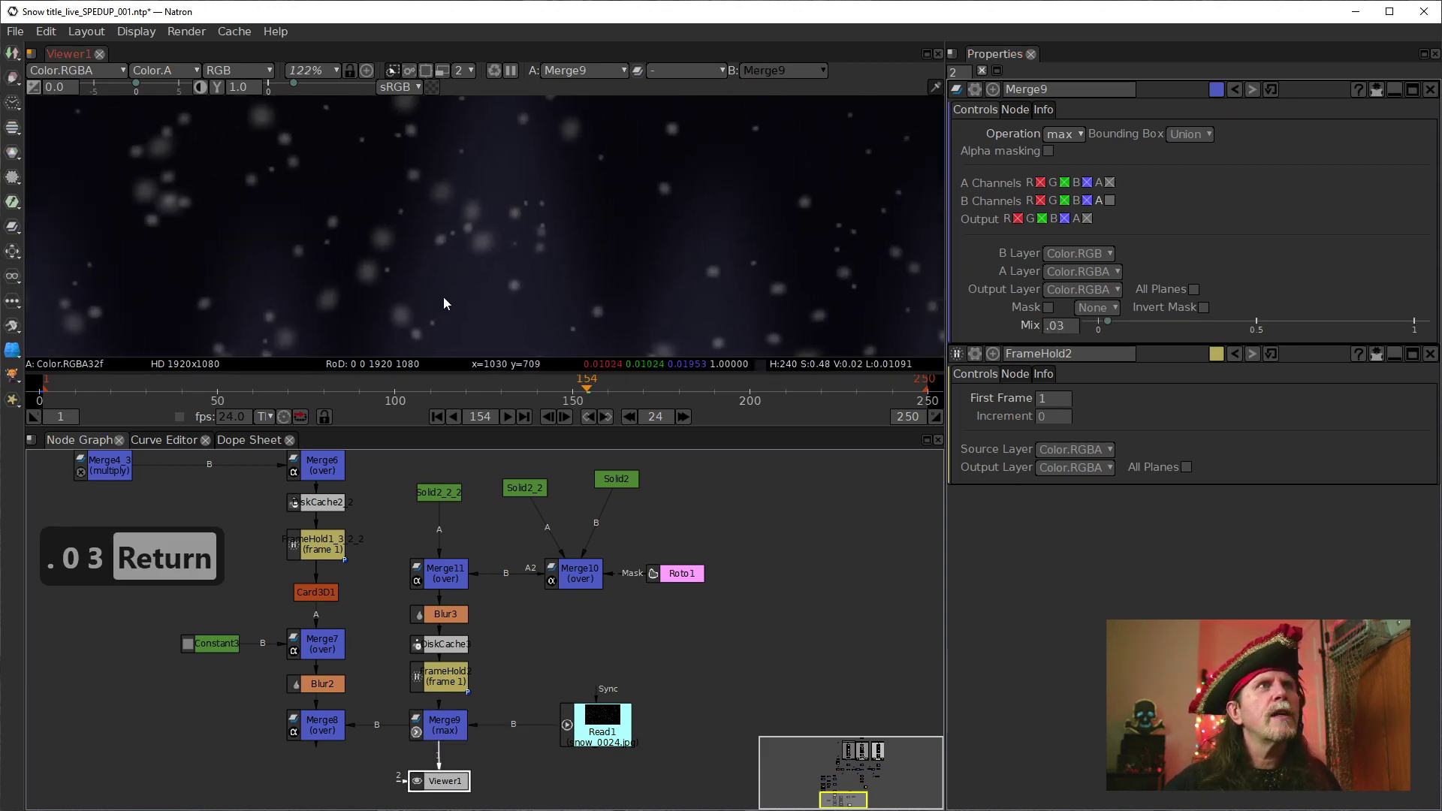
pyautogui.scroll(-10, 451, 270)
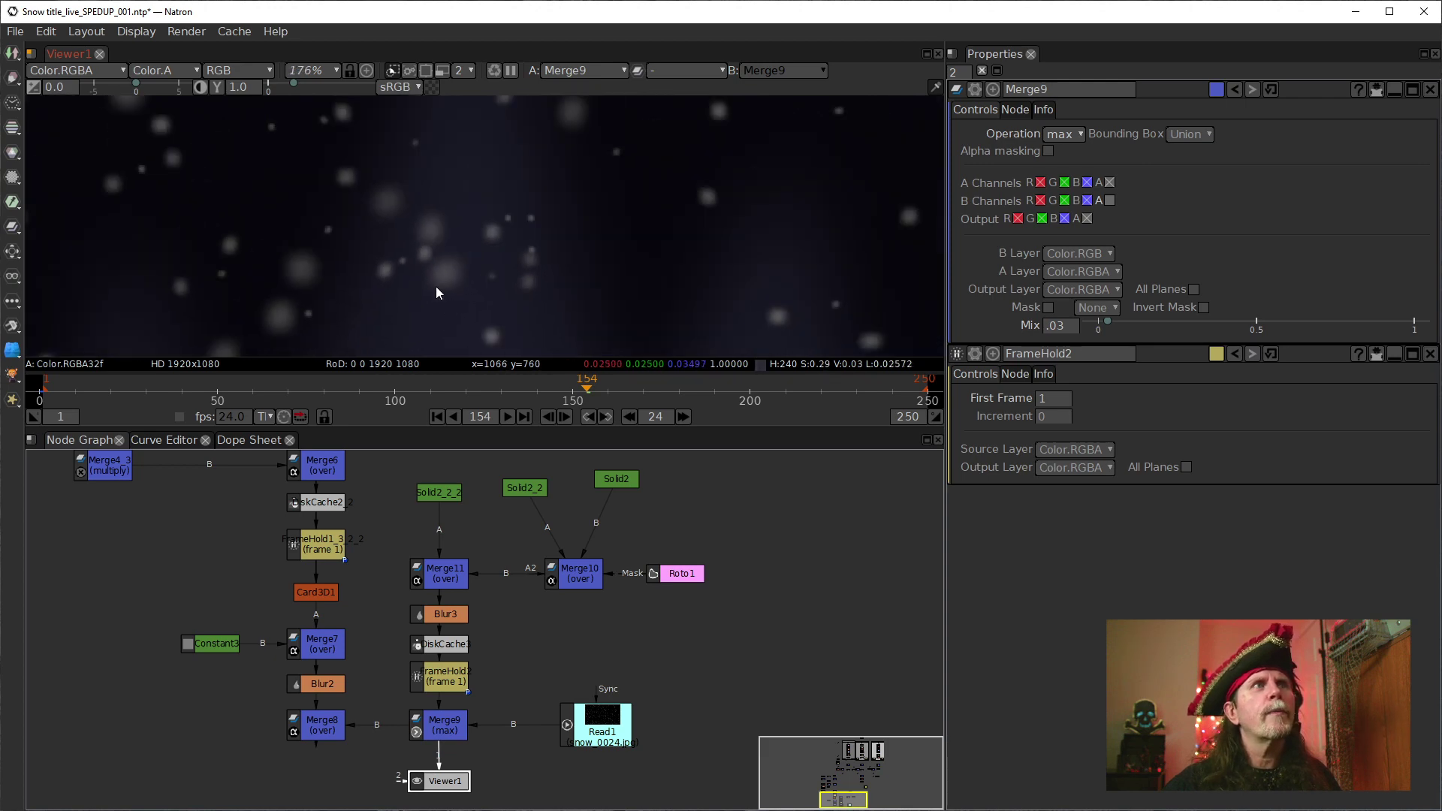
pyautogui.scroll(-3, 320, 276)
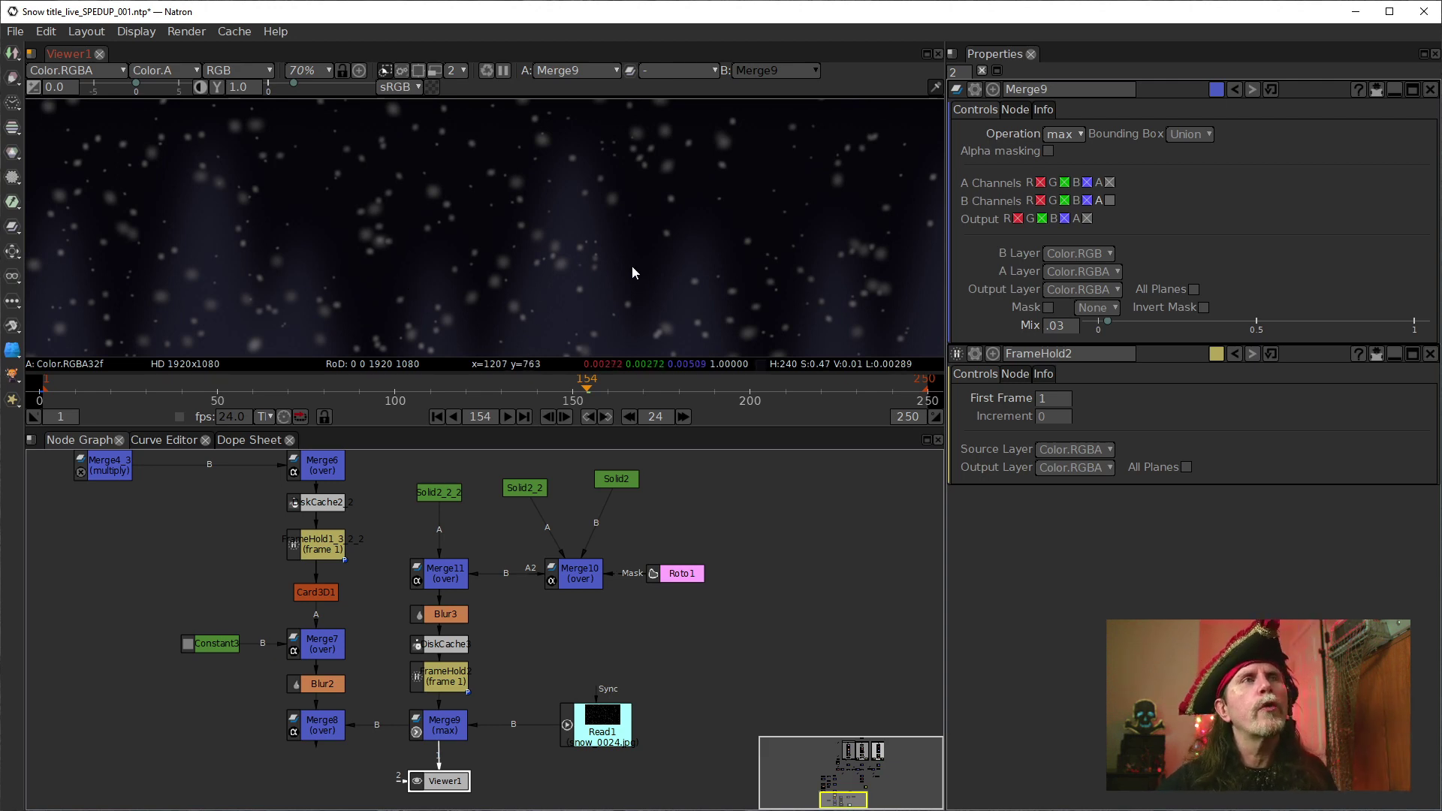
pyautogui.scroll(-4, 624, 278)
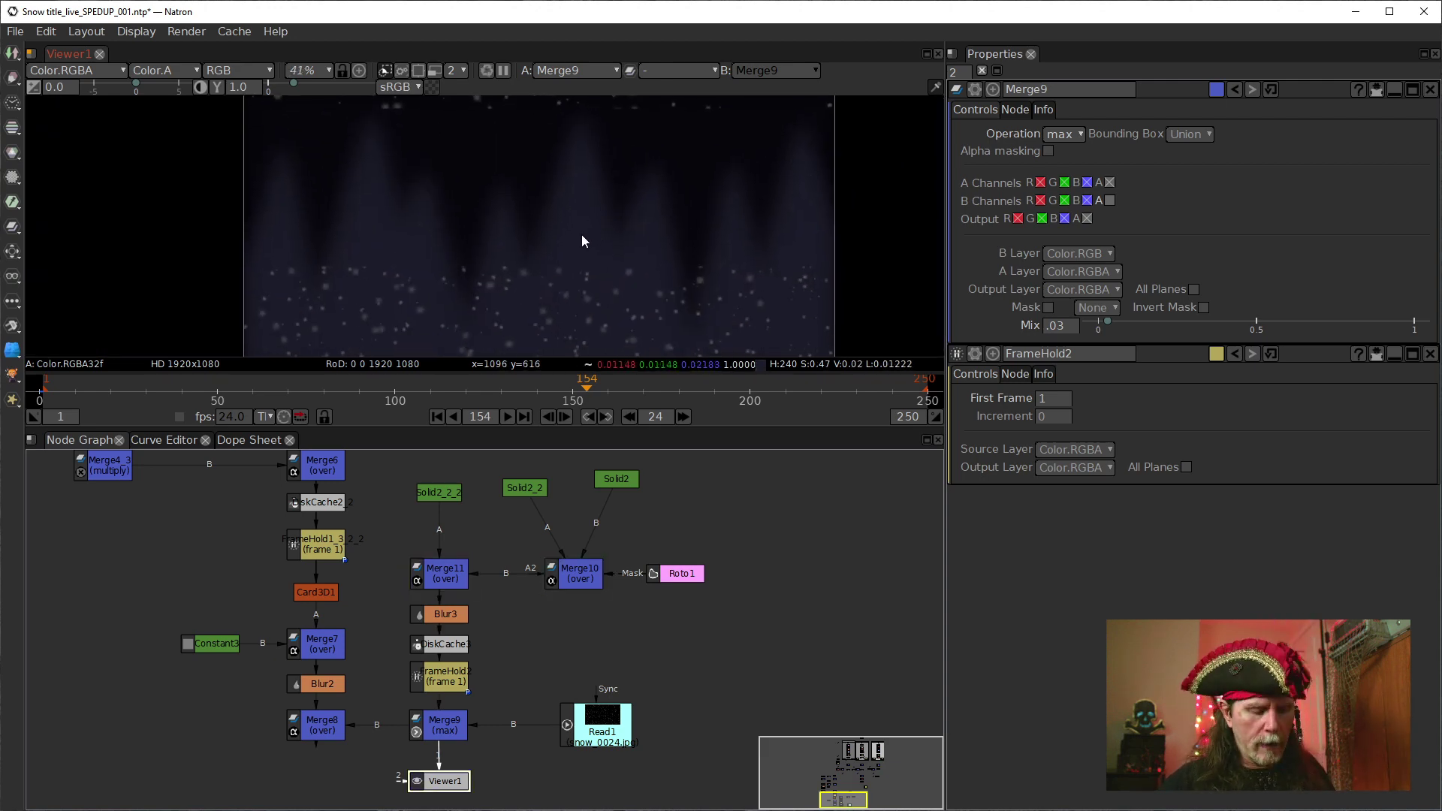
pyautogui.scroll(-2, 579, 236)
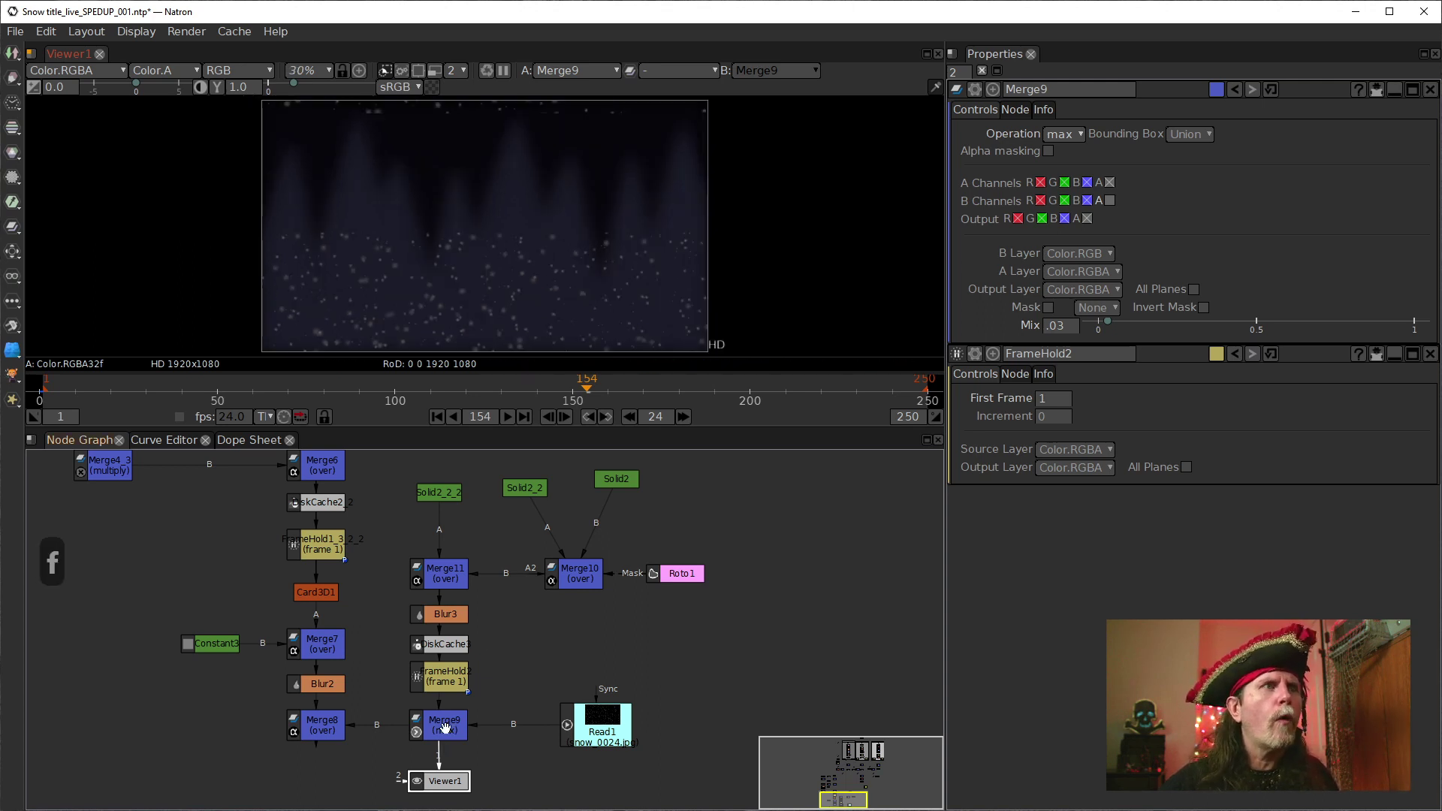
# Disconnect Merge9's B input from Read1 to compare the result without snow, and reconnect it to Read1
pyautogui.moveTo(500, 735); pyautogui.dragTo(499, 756)
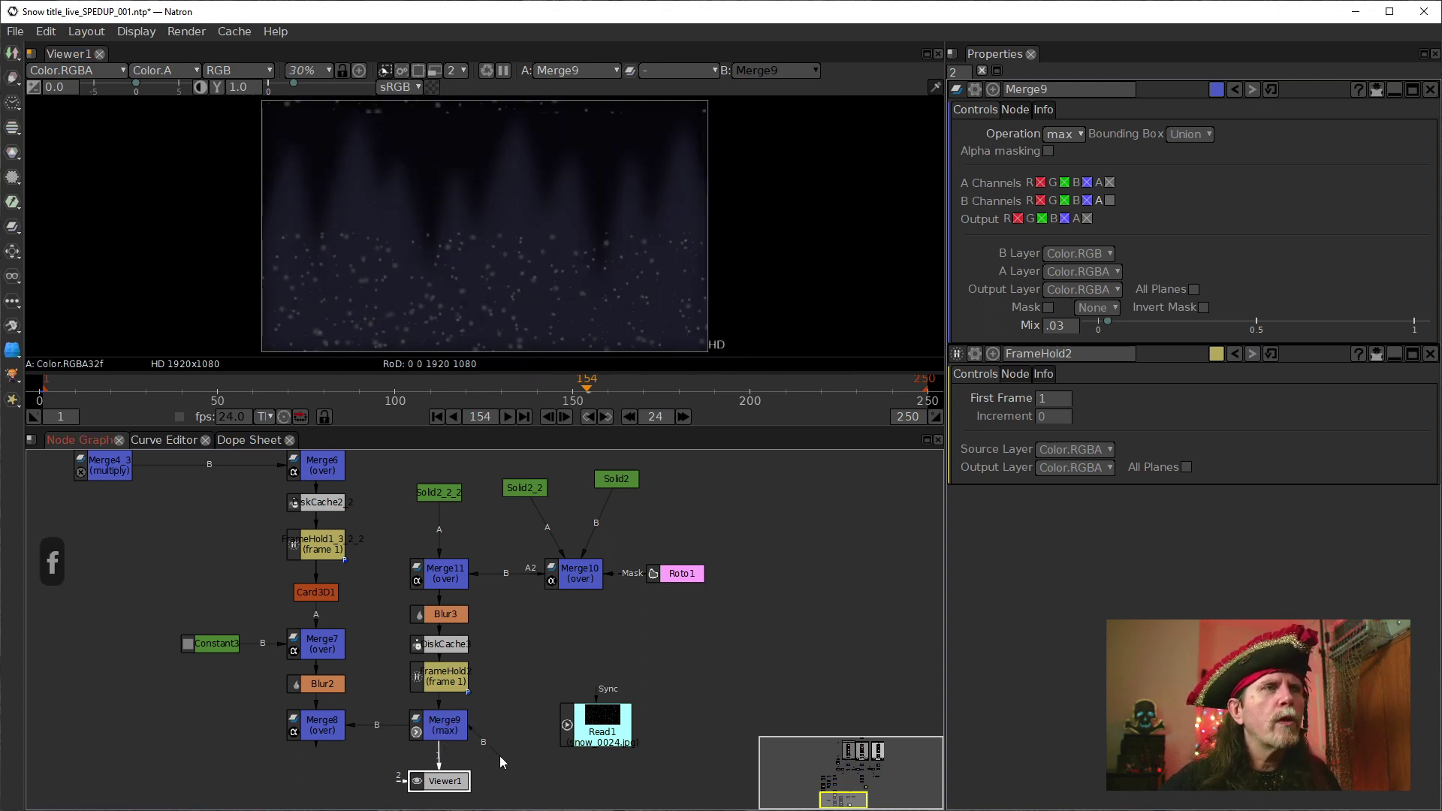
pyautogui.click(449, 715)
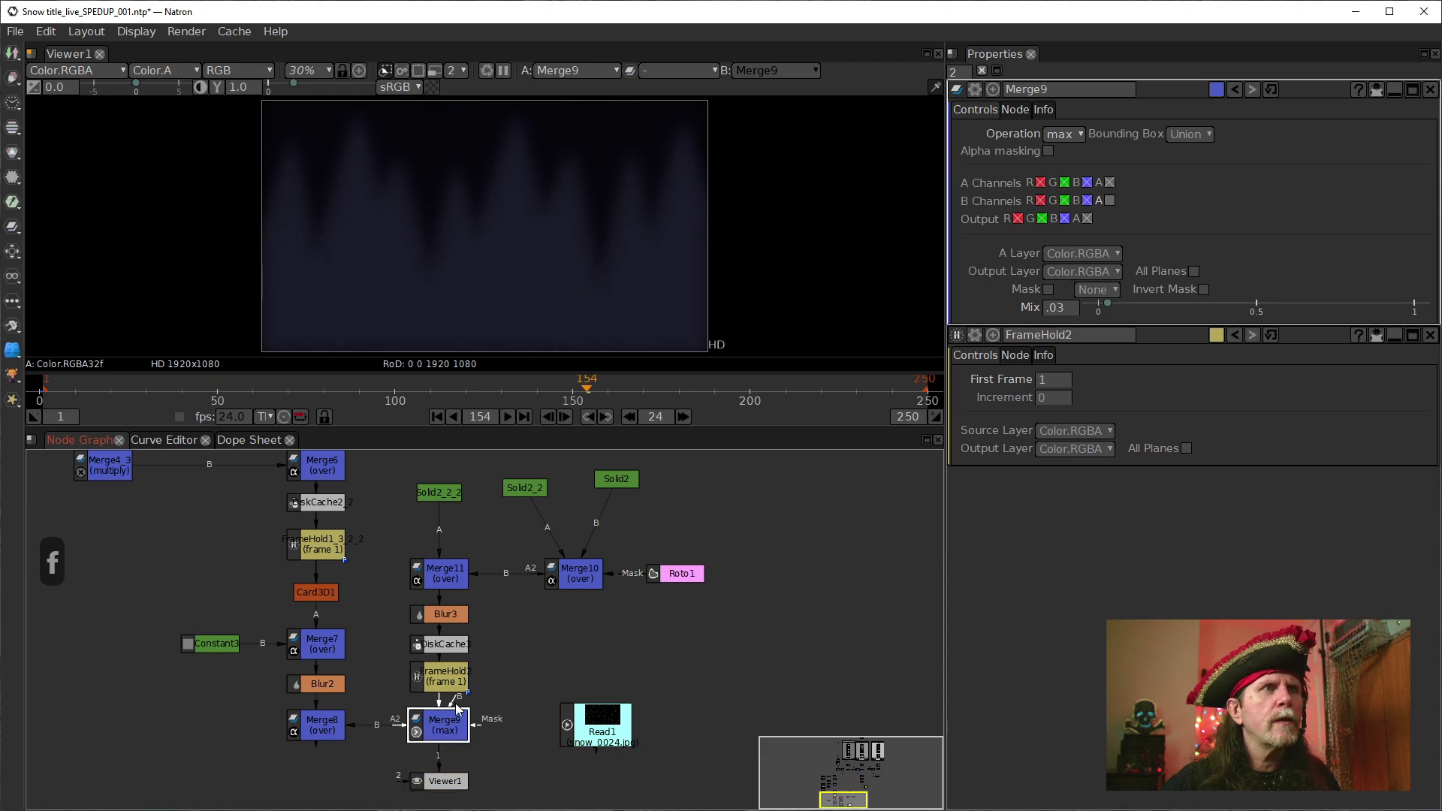
pyautogui.moveTo(455, 702); pyautogui.dragTo(576, 733)
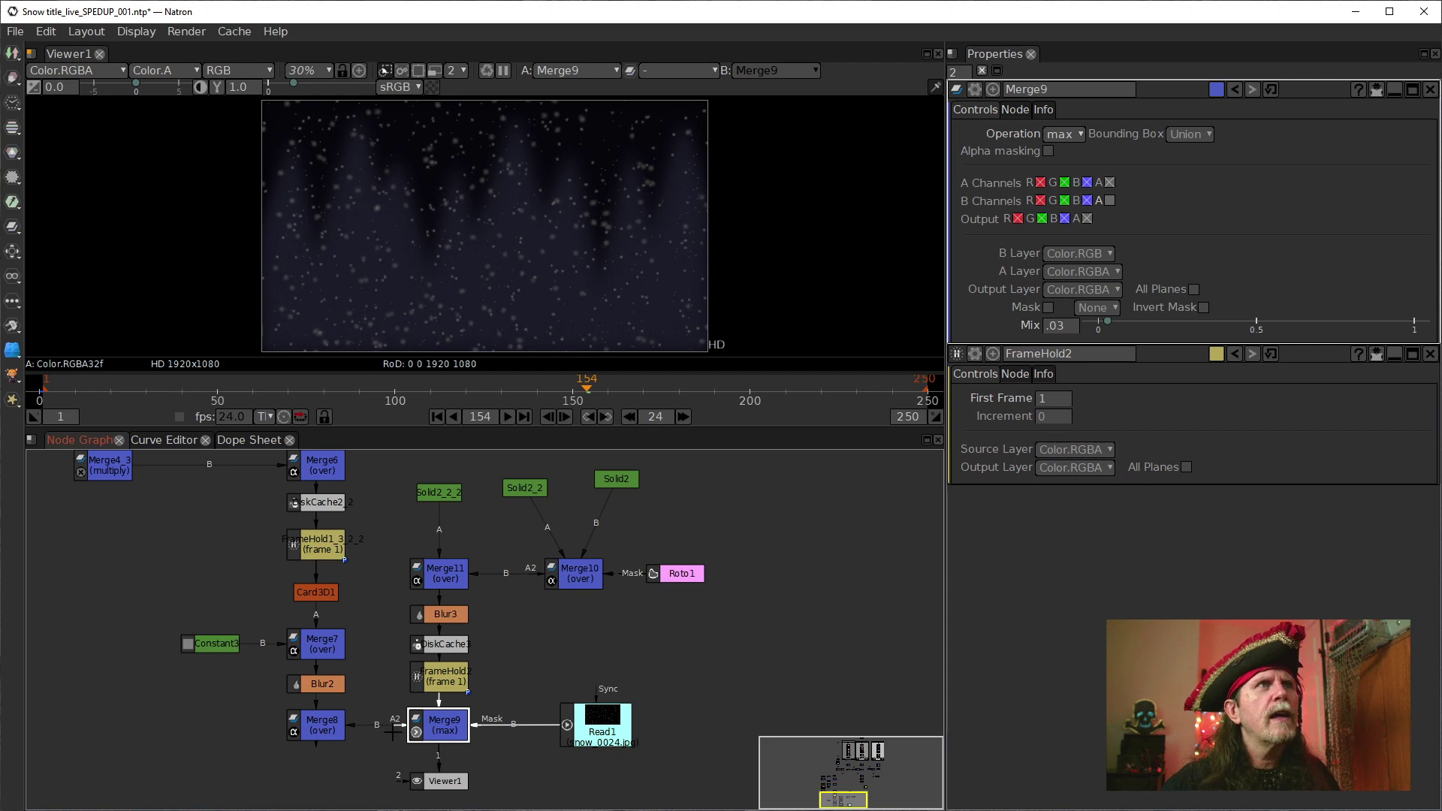
# Show Merge8's output in the viewer and place the Viewer1 node directly below Merge8
pyautogui.moveTo(392, 730); pyautogui.dragTo(333, 732)
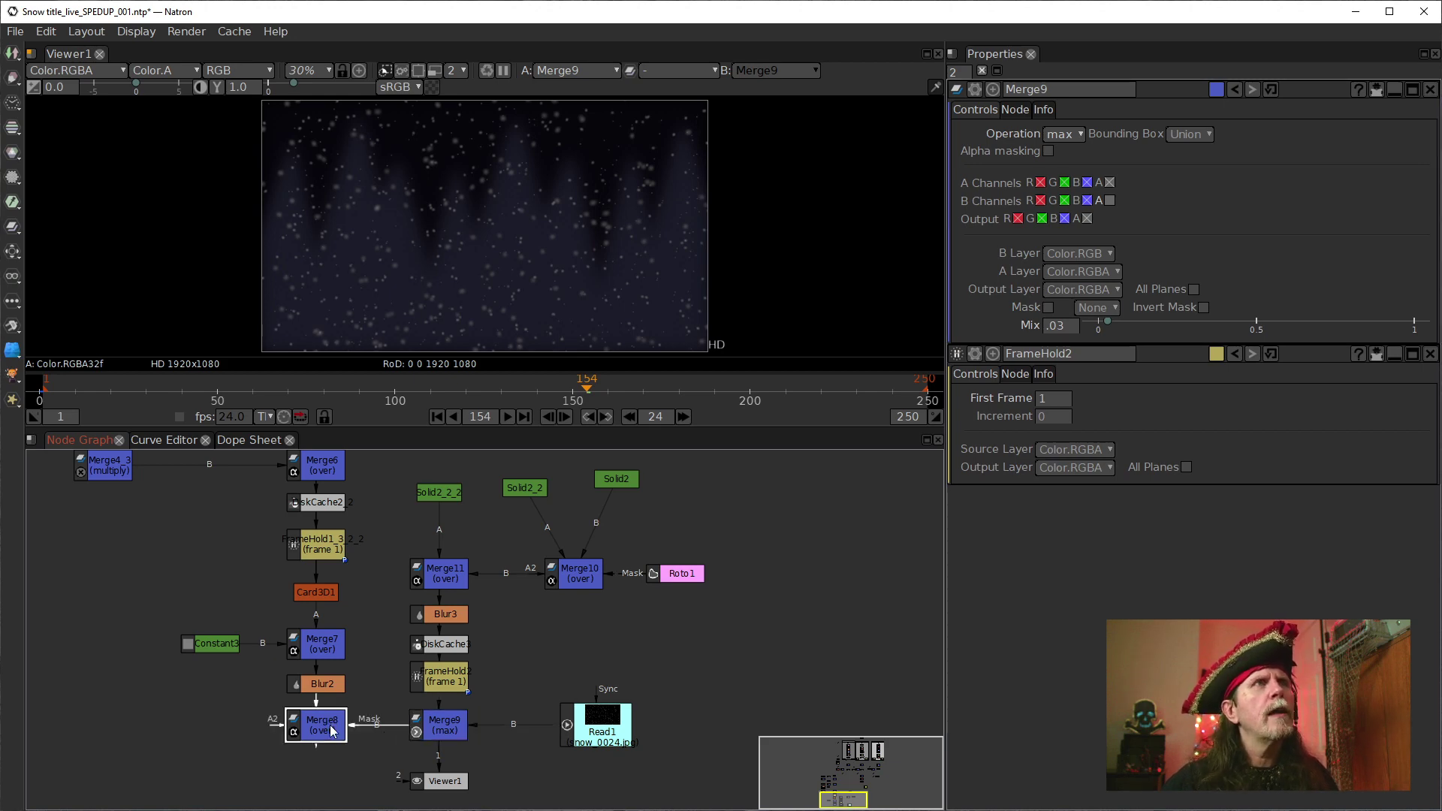
pyautogui.press('1')
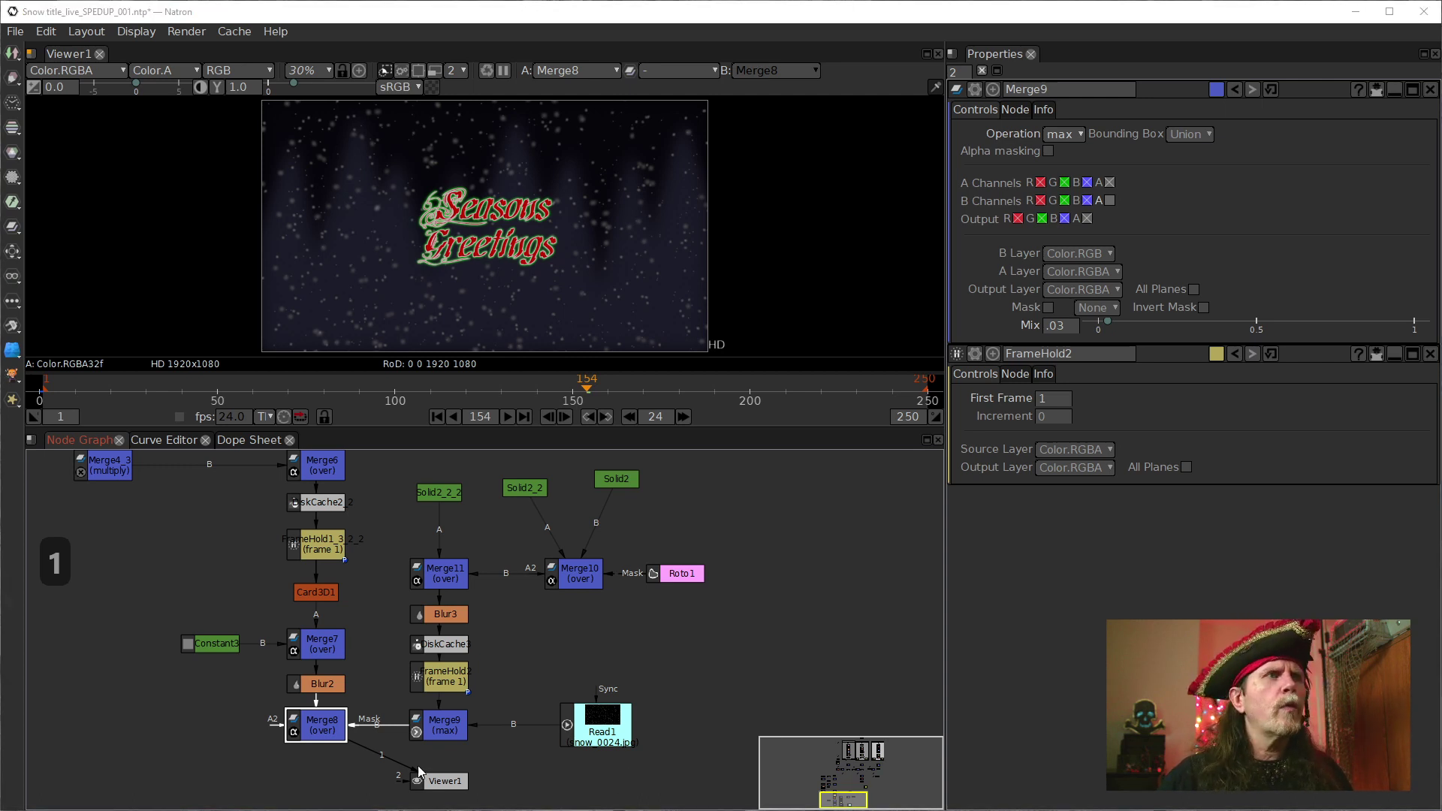
pyautogui.moveTo(449, 778); pyautogui.dragTo(505, 621)
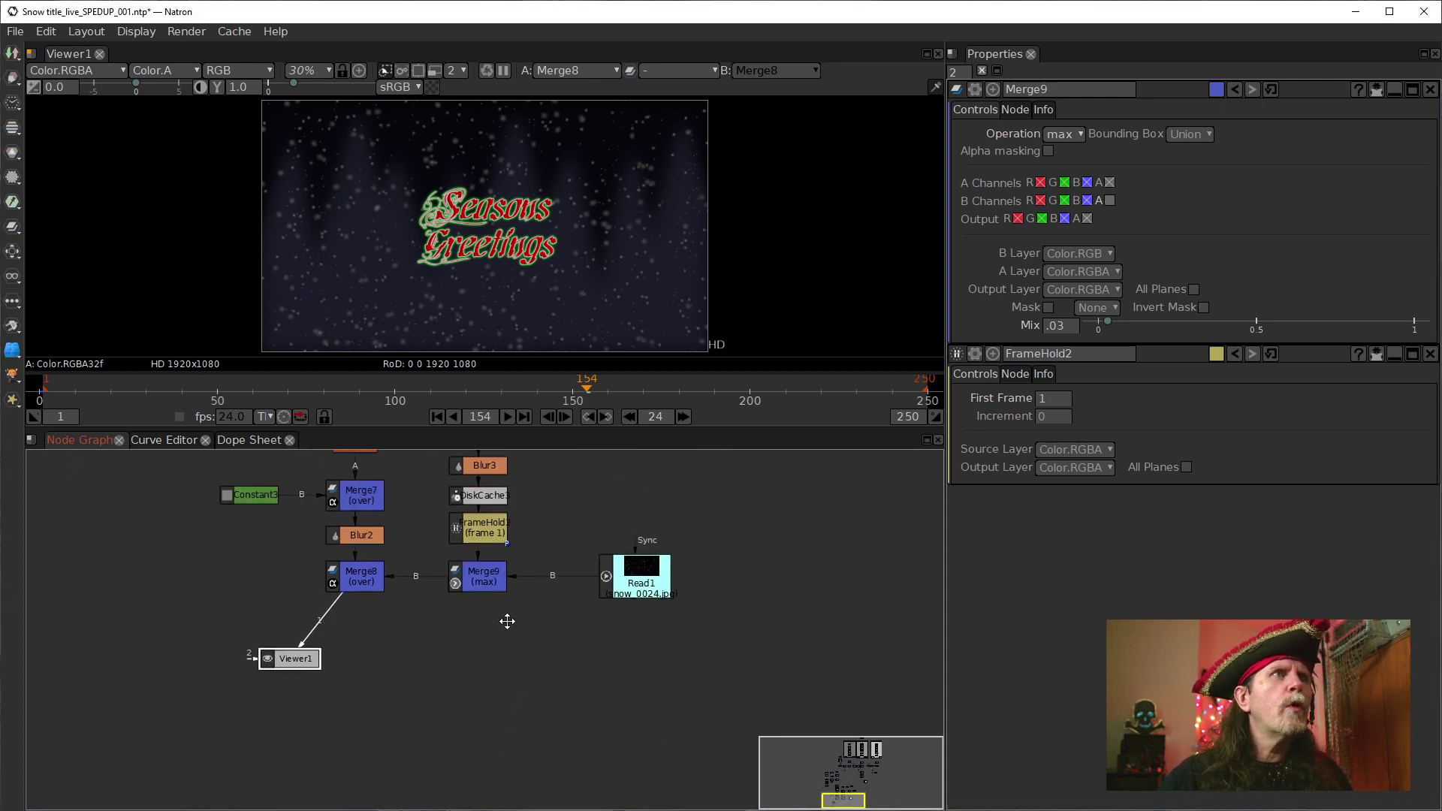
pyautogui.moveTo(272, 664); pyautogui.dragTo(338, 696)
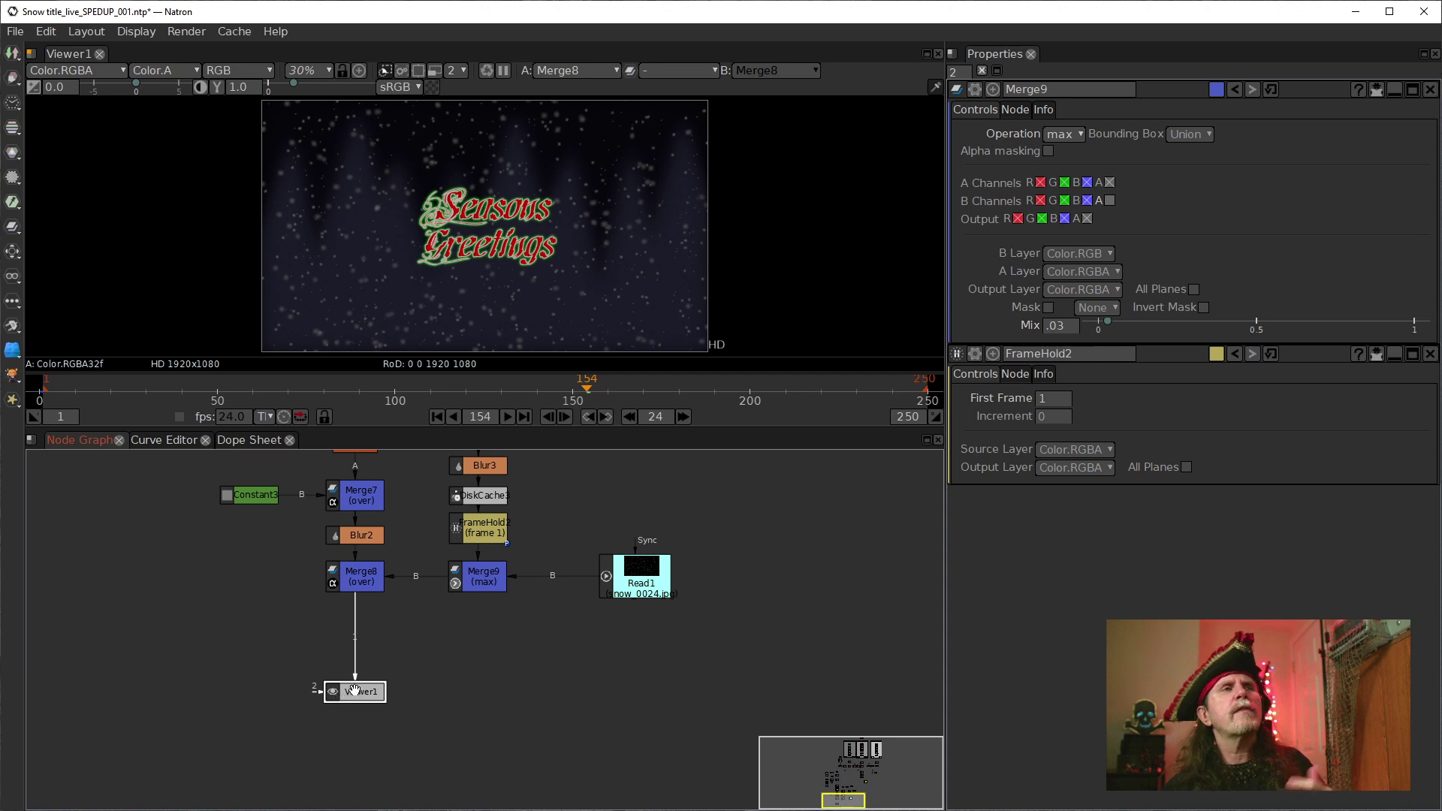
# Review the background and snow branches that feed Merge8, from Merge11 and Merge10 to Merge9 and Read1
pyautogui.click(481, 582)
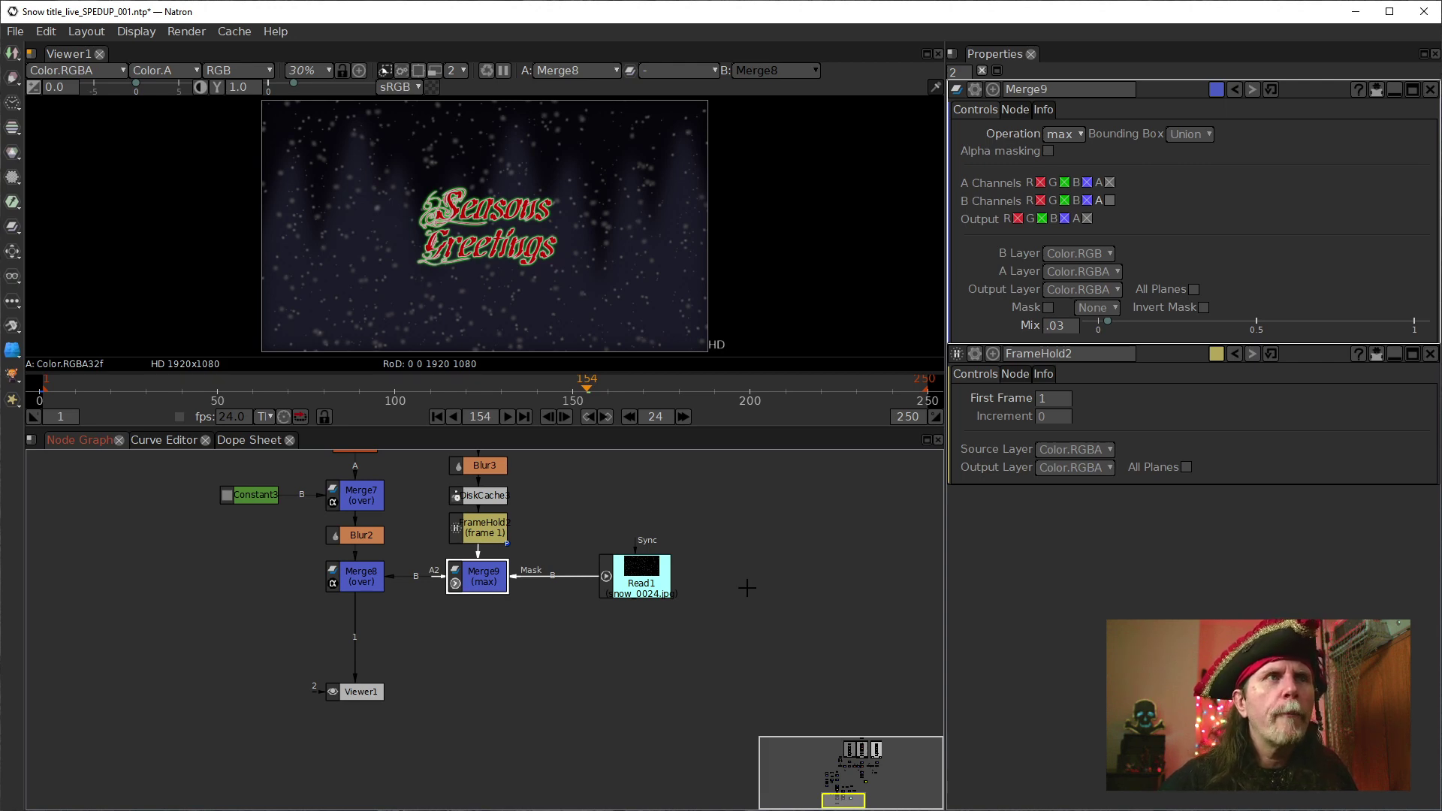
pyautogui.click(618, 572)
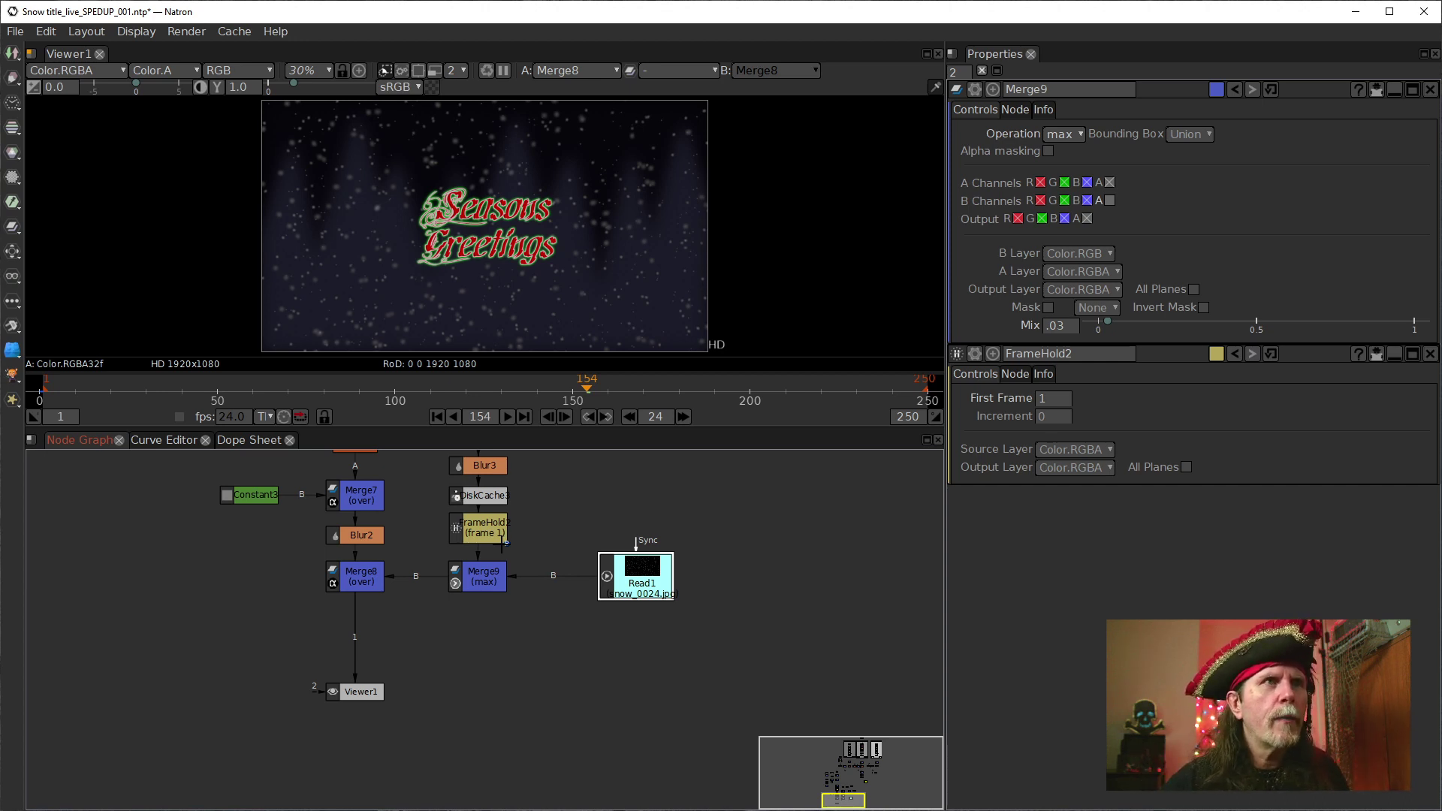
pyautogui.moveTo(534, 563); pyautogui.dragTo(507, 690)
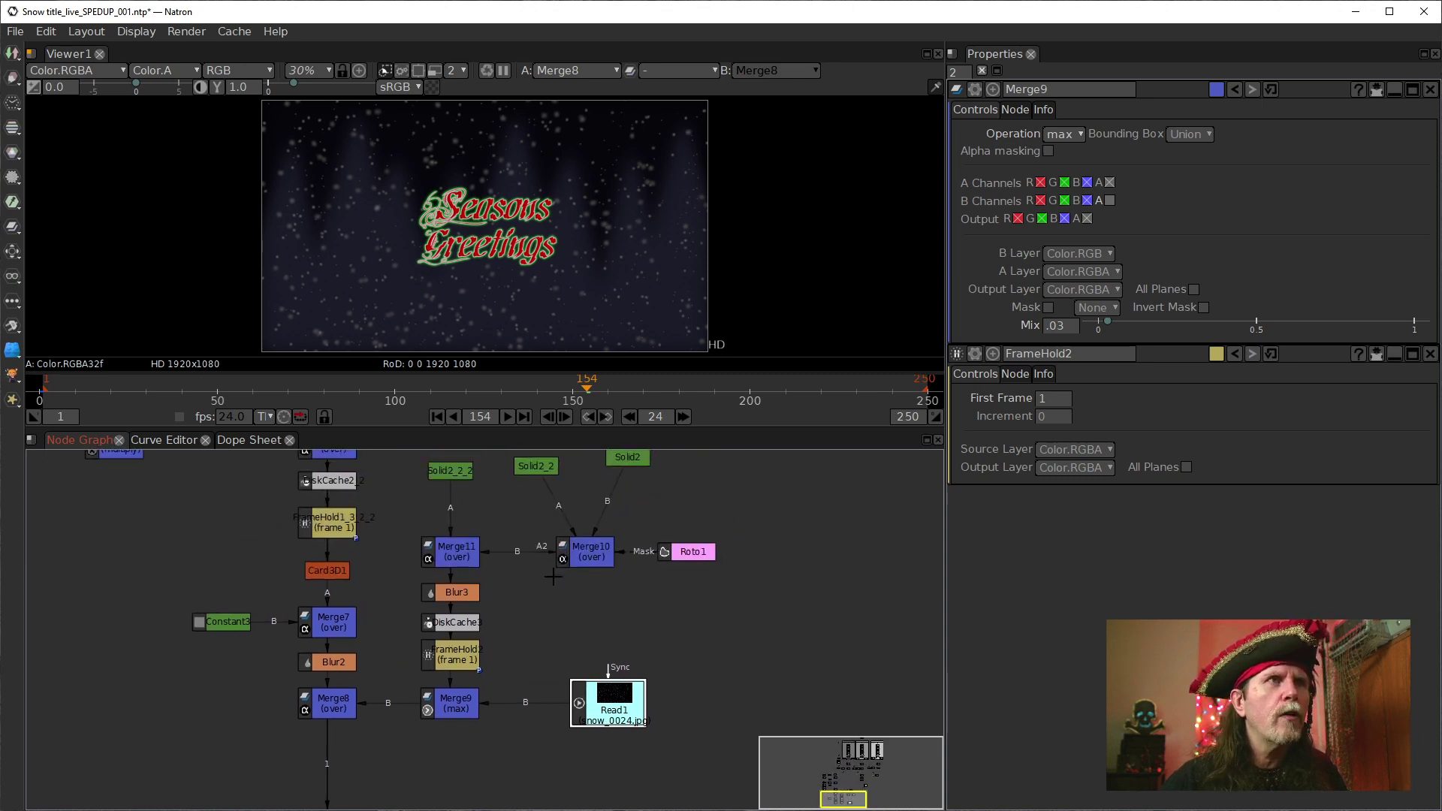
pyautogui.click(445, 557)
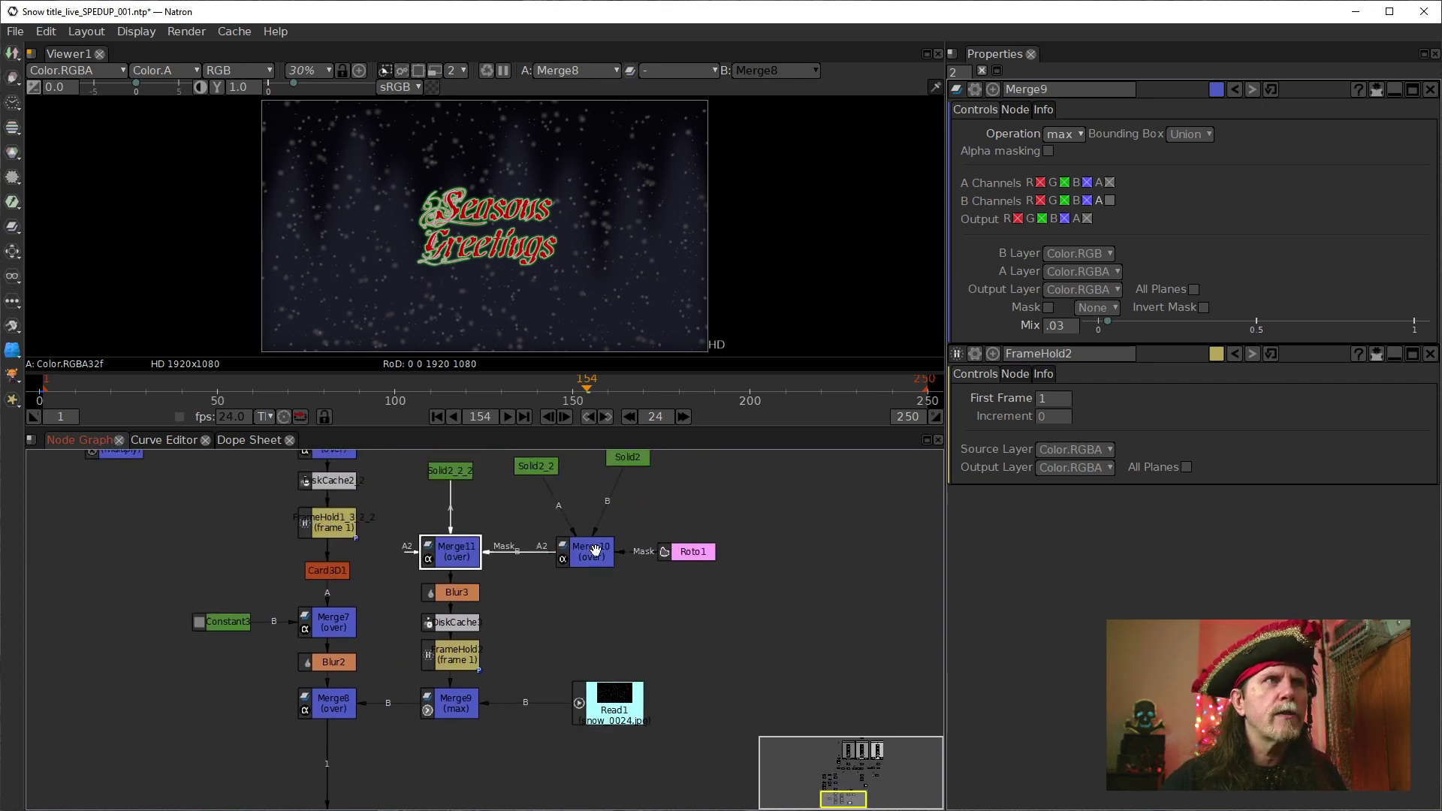
pyautogui.moveTo(610, 674); pyautogui.dragTo(677, 583)
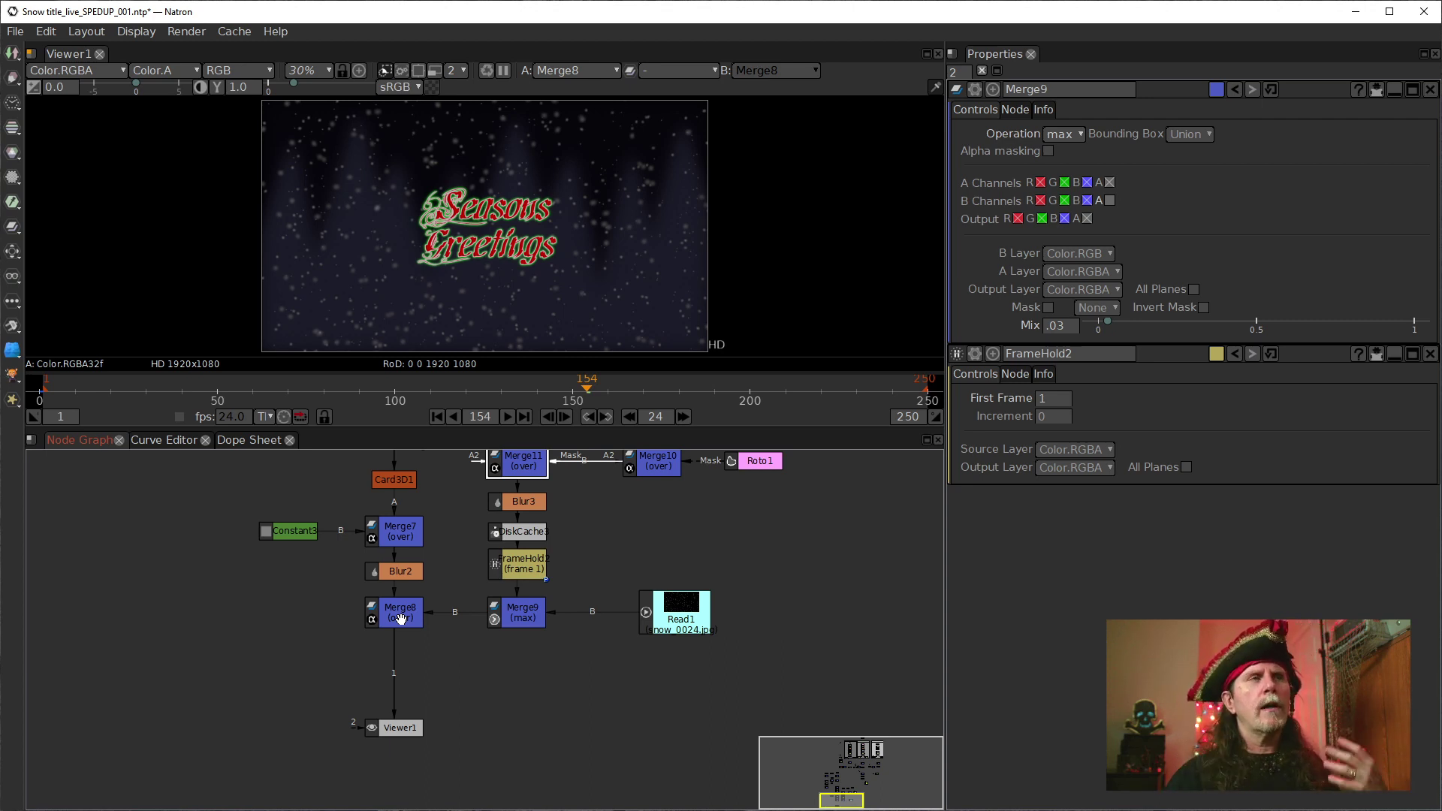
# Examine the outline and green edges of the "Greetings" lettering up close in the viewer
pyautogui.click(394, 726)
pyautogui.scroll(10, 434, 261)
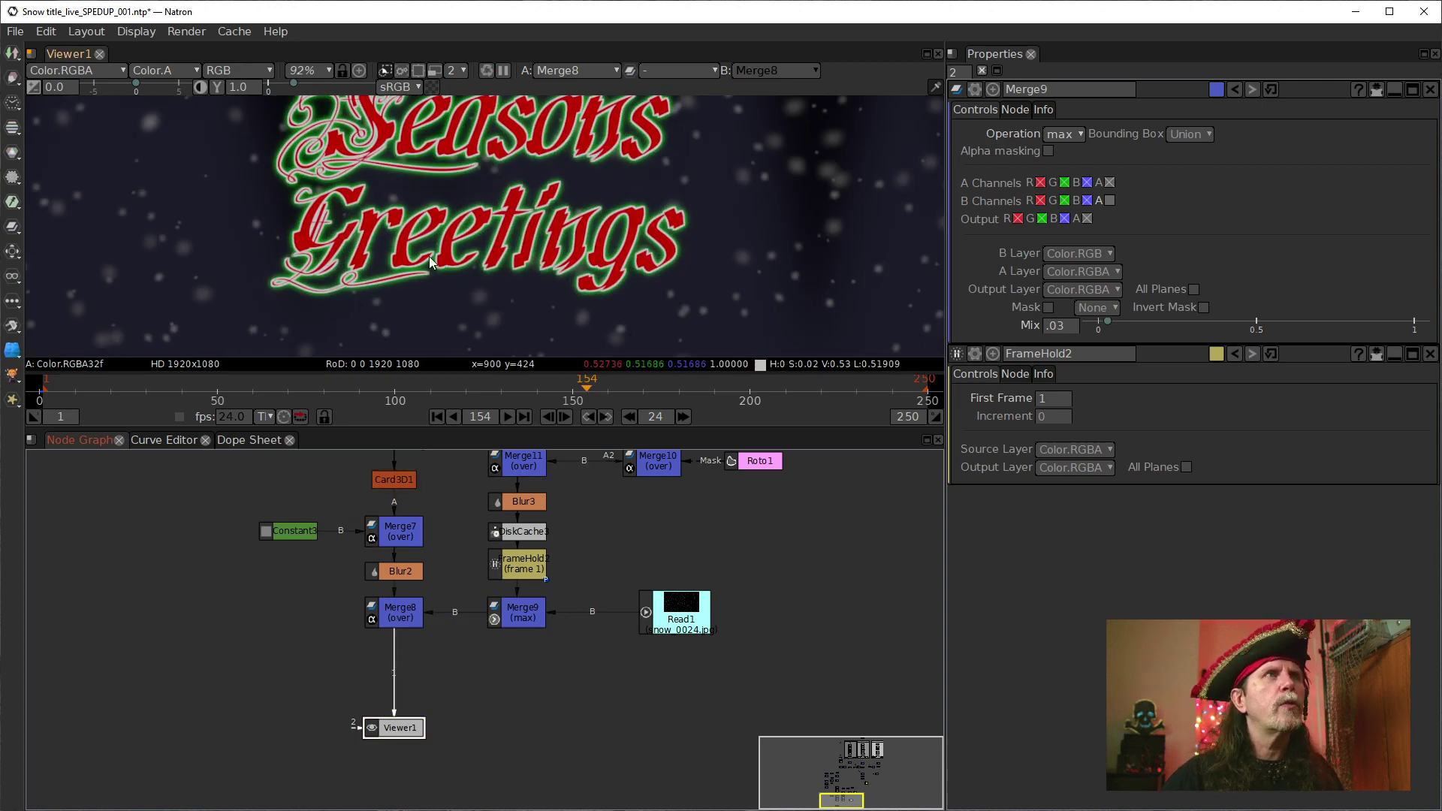
pyautogui.scroll(3, 432, 262)
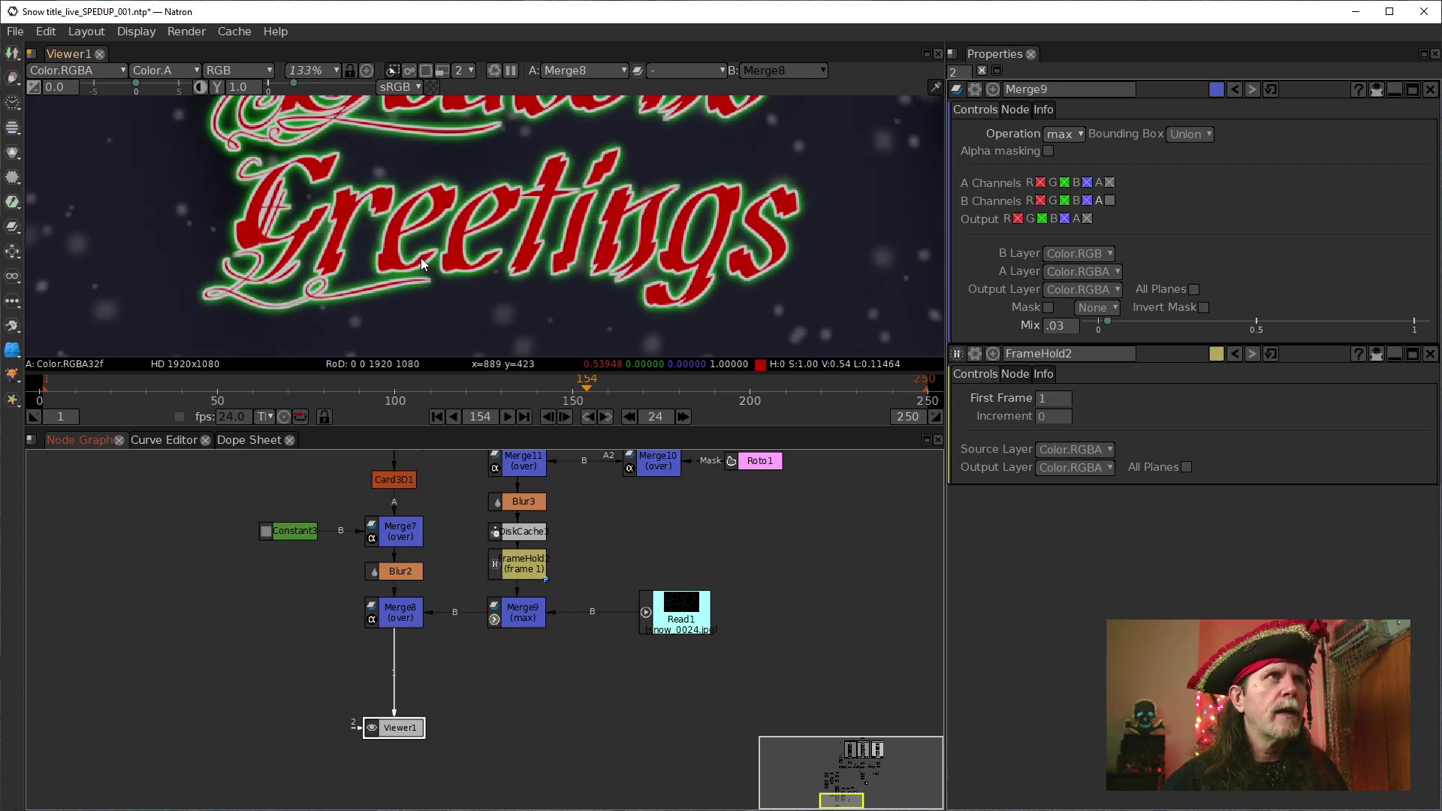
pyautogui.scroll(9, 422, 262)
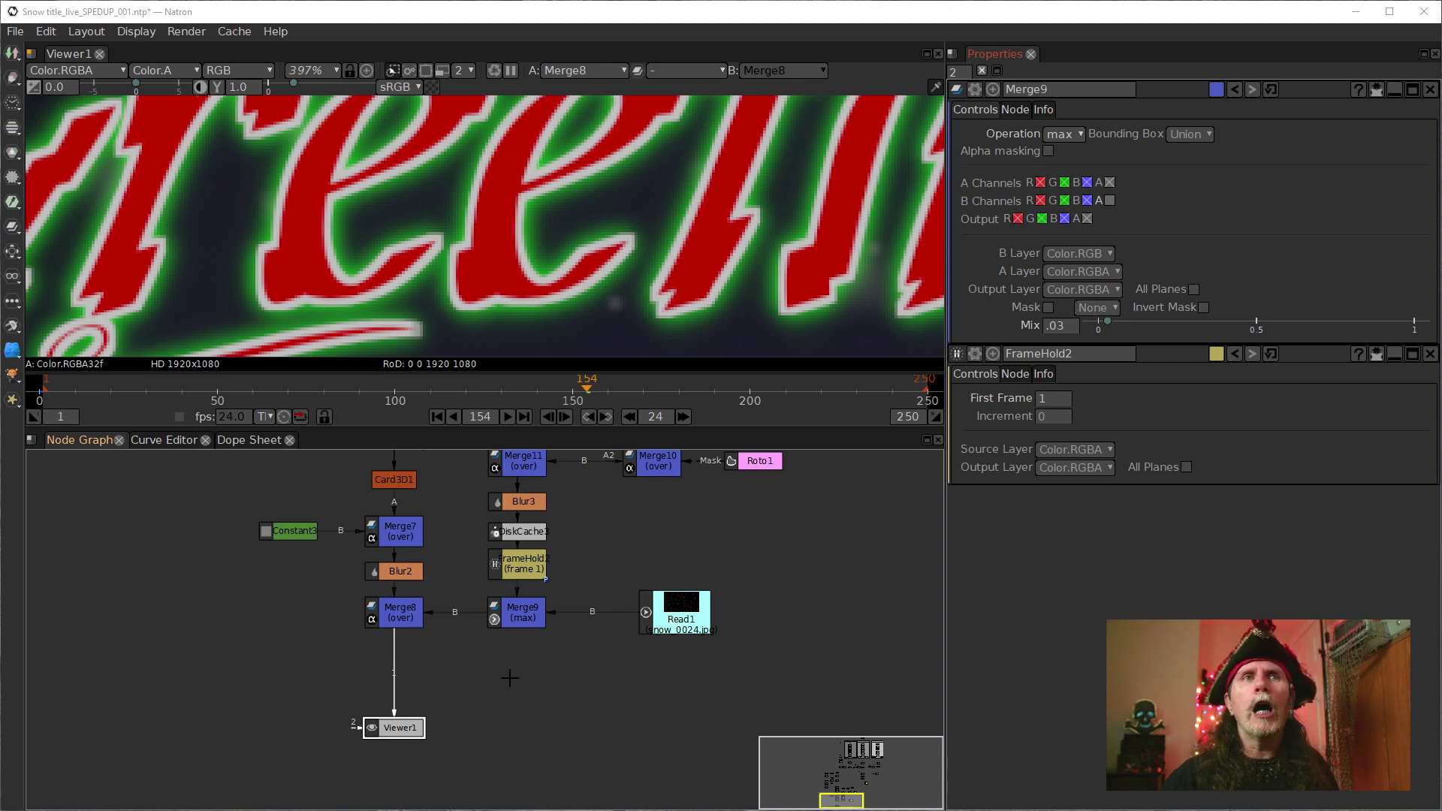
# Add a Glow filter node directly after Merge8, feeding the viewer
pyautogui.click(391, 618)
pyautogui.press('Tab')
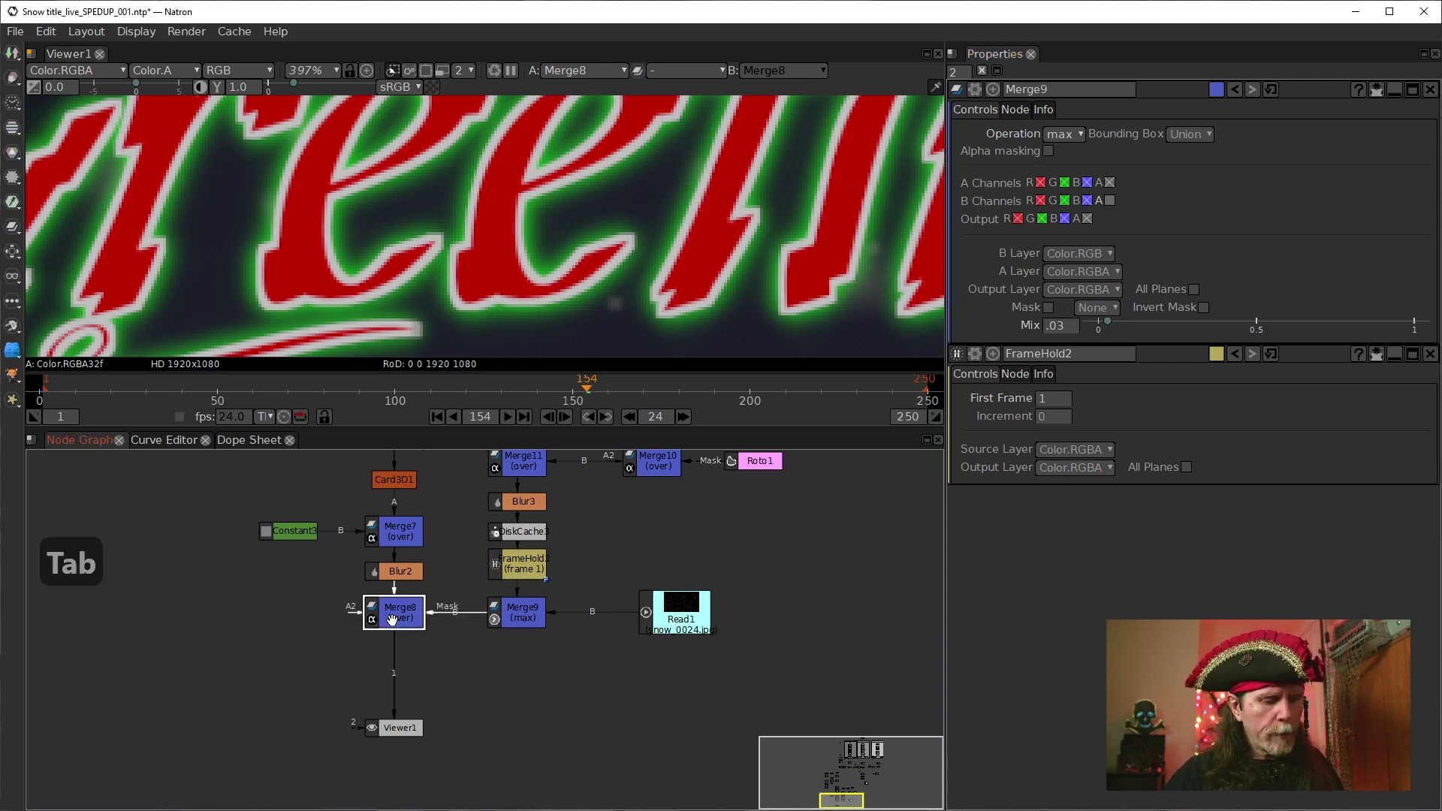
pyautogui.write('glow')
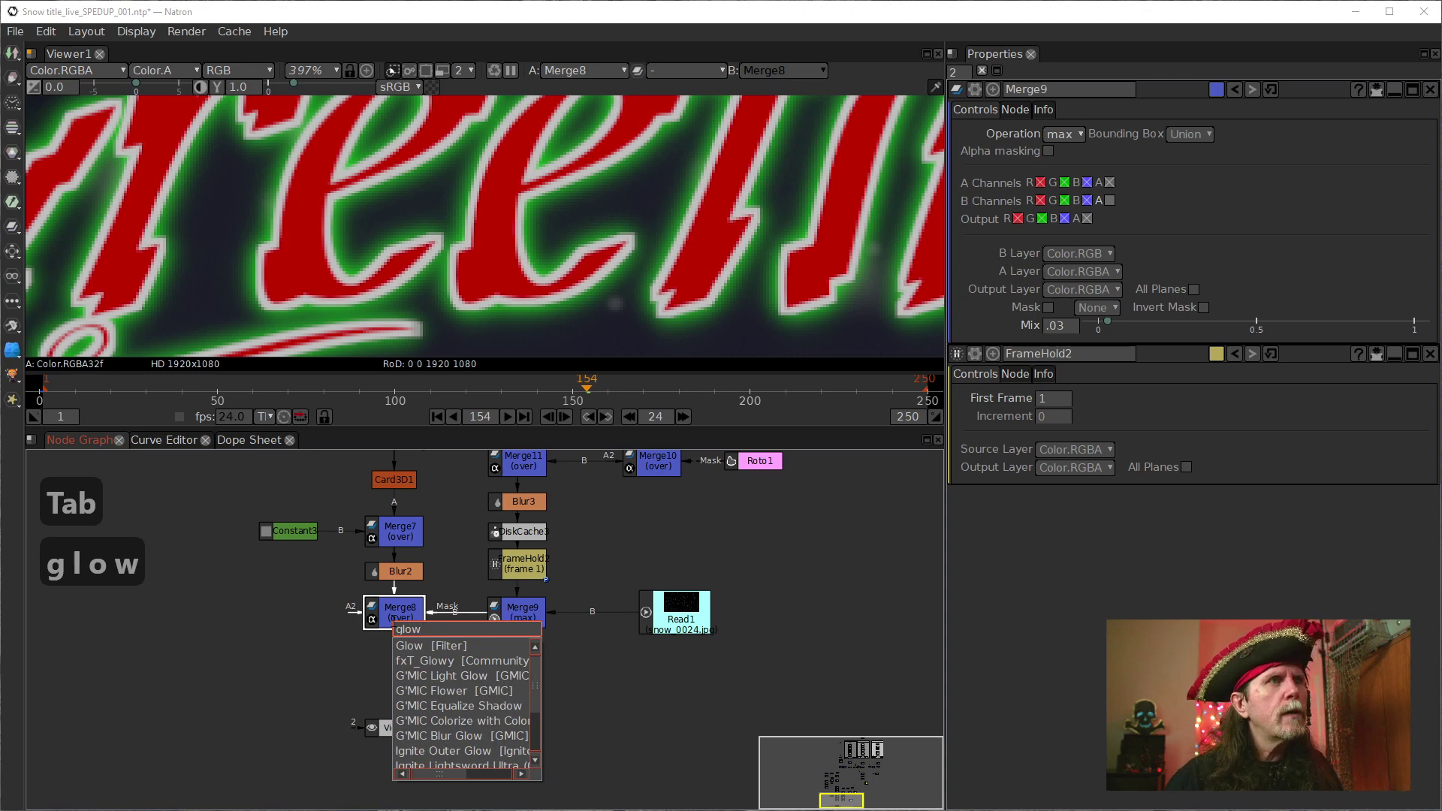
pyautogui.press('Down')
pyautogui.press('Return')
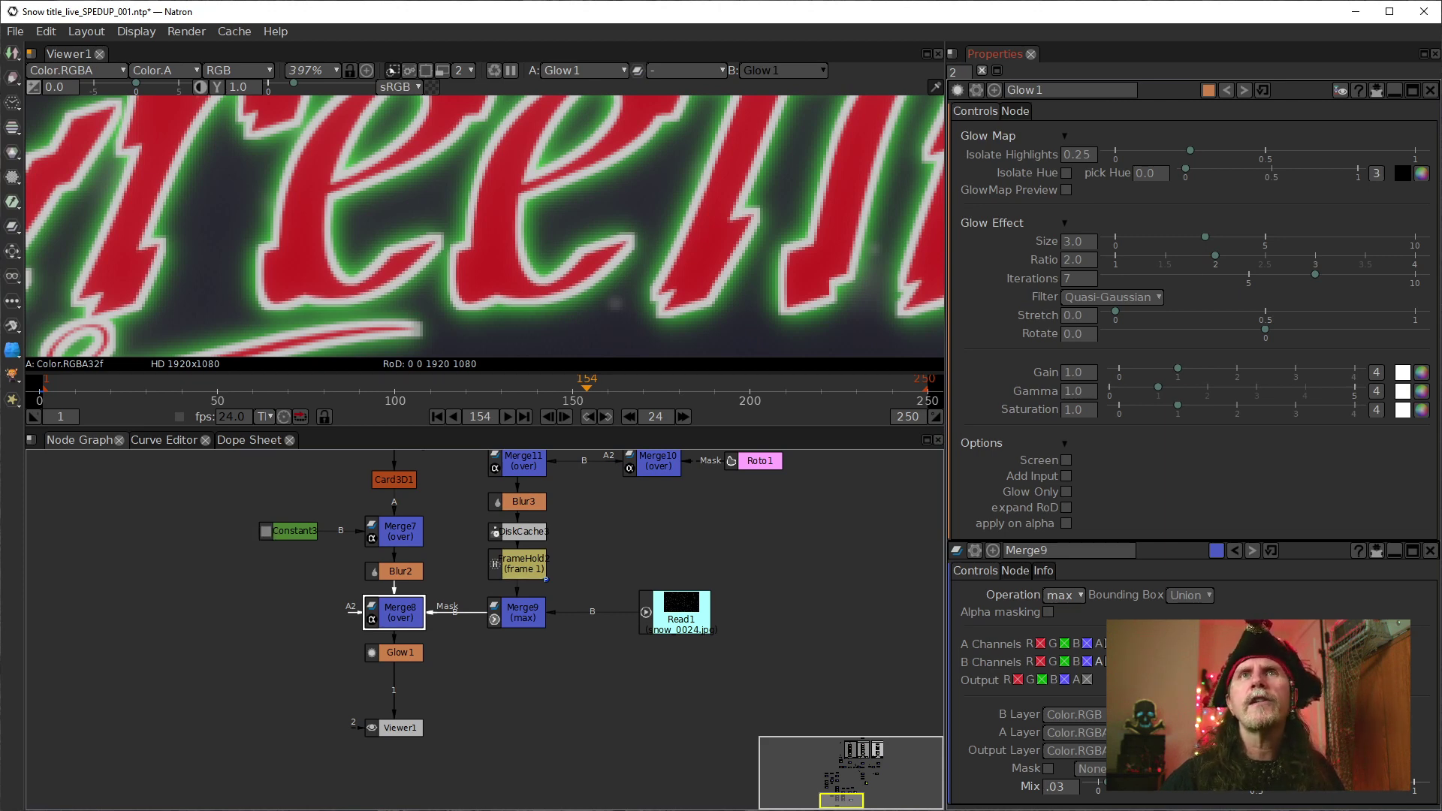
# Compare the full Seasons Greetings title with Glow1 disabled and enabled, leaving the glow on
pyautogui.click(398, 653)
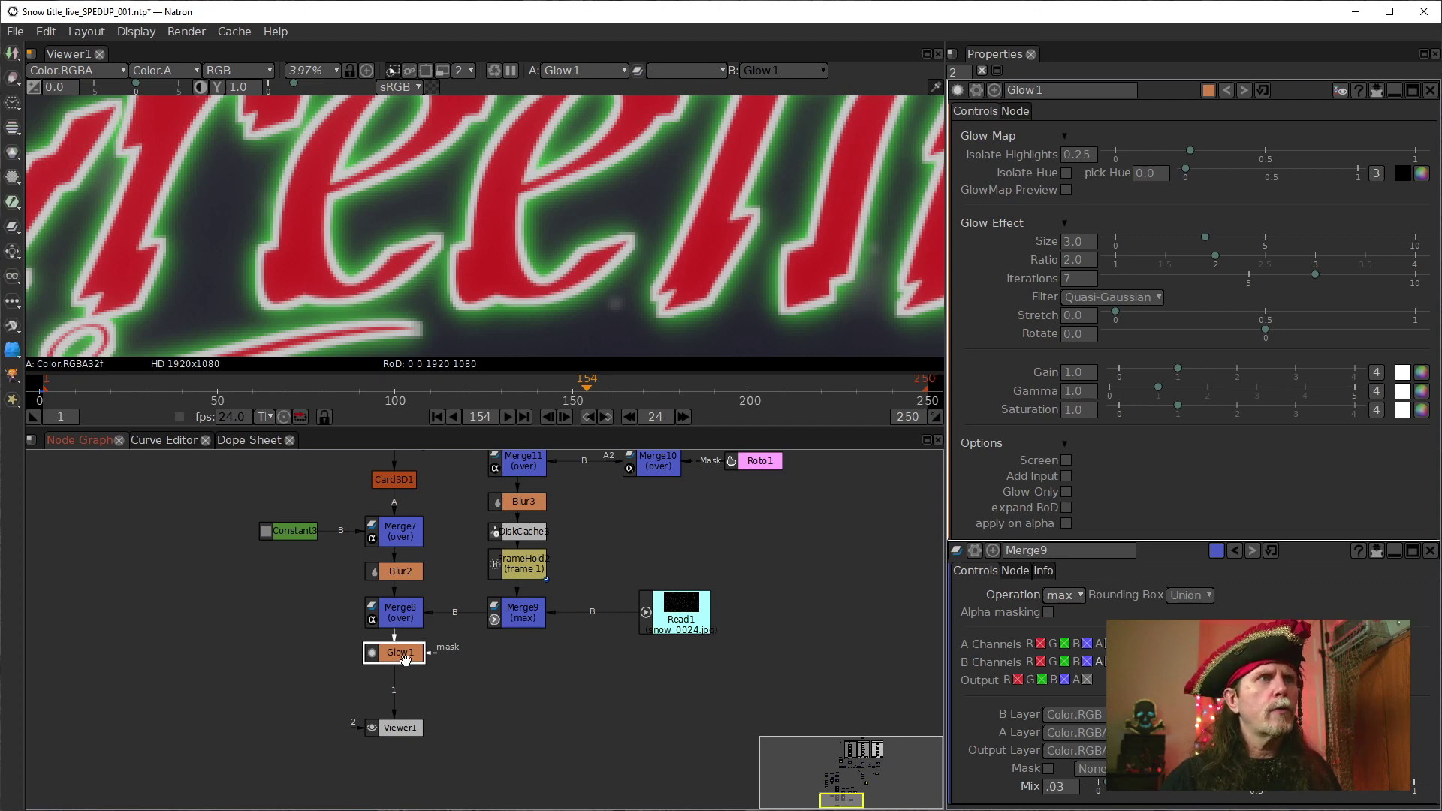
pyautogui.press('f')
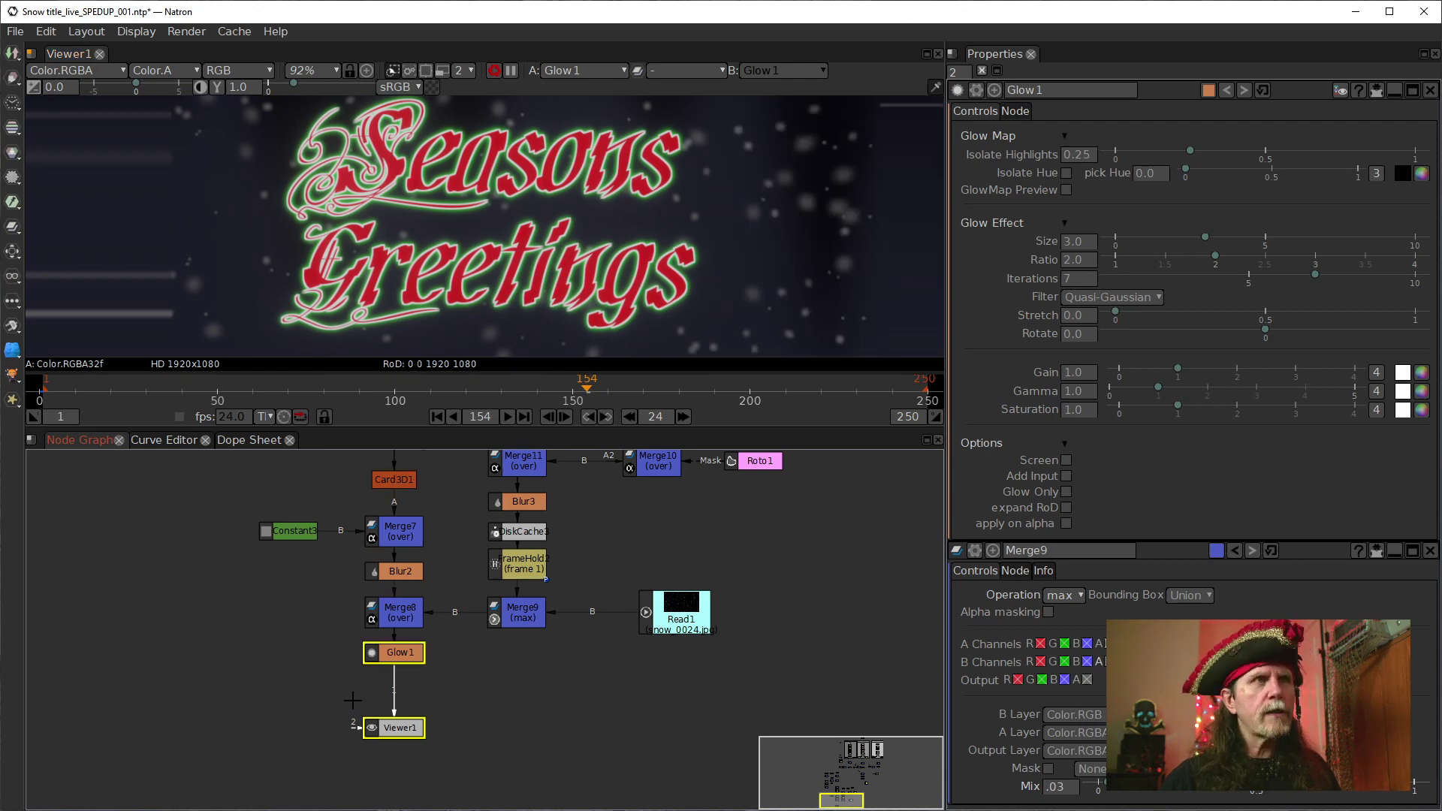
pyautogui.click(404, 652)
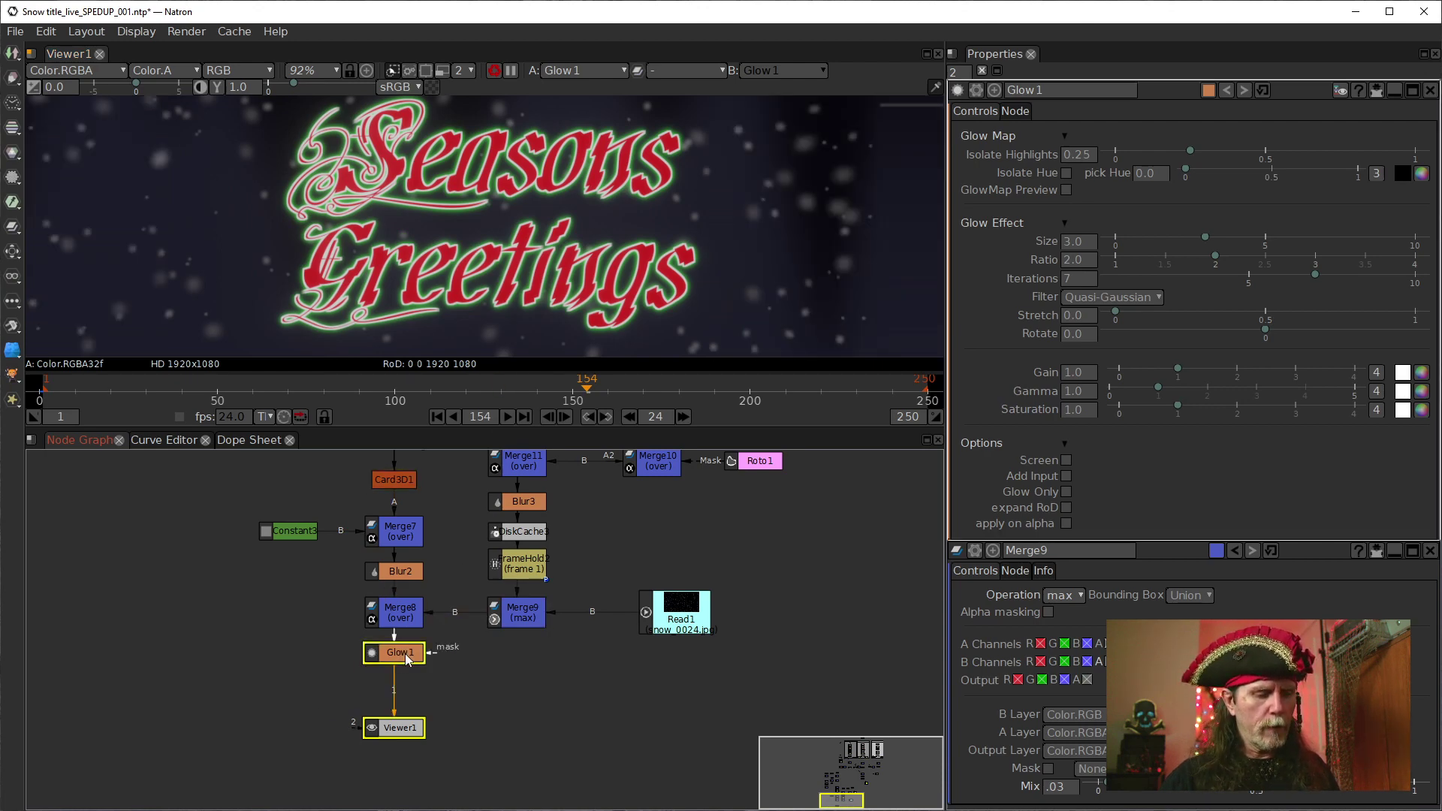
pyautogui.press('d')
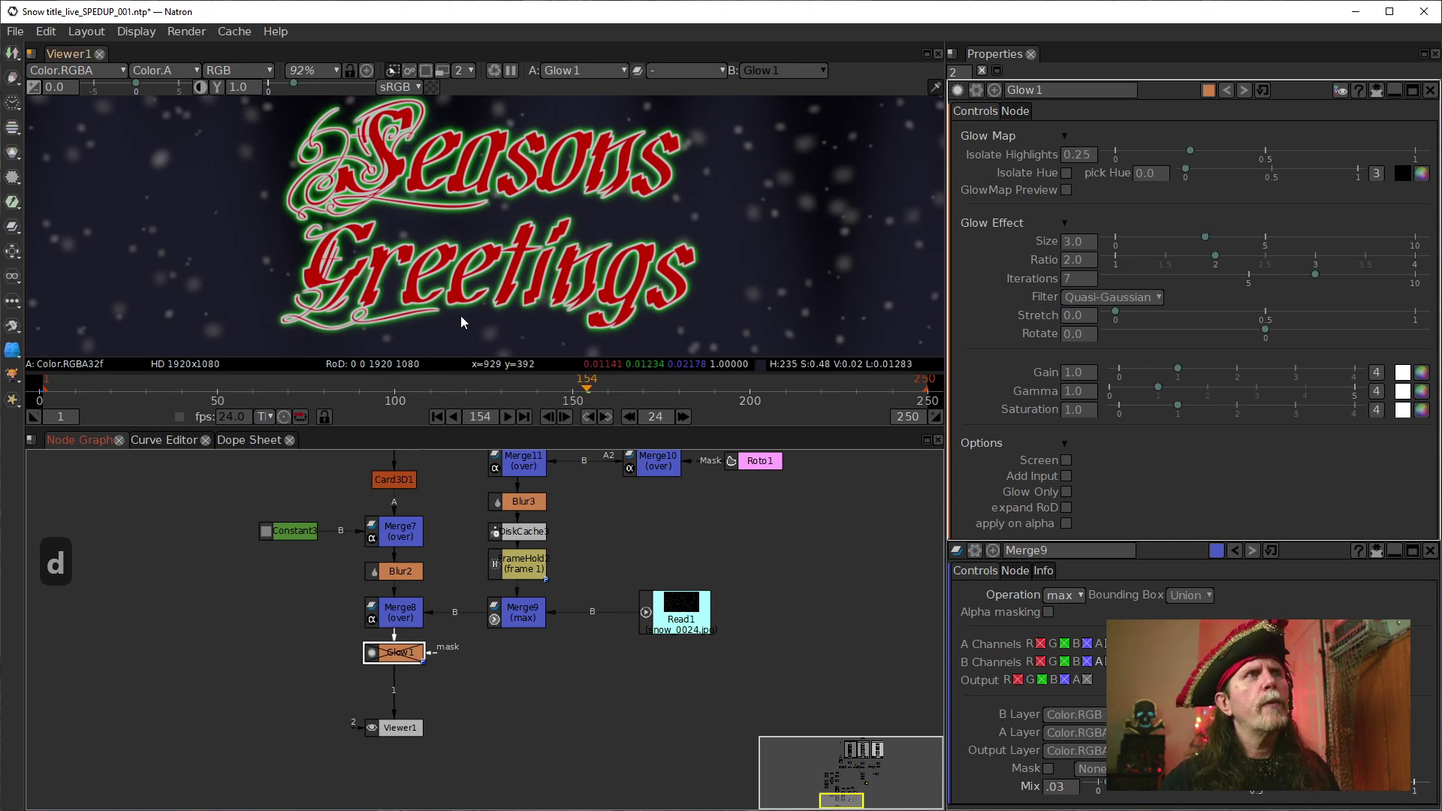
pyautogui.press('d')
pyautogui.press('d')
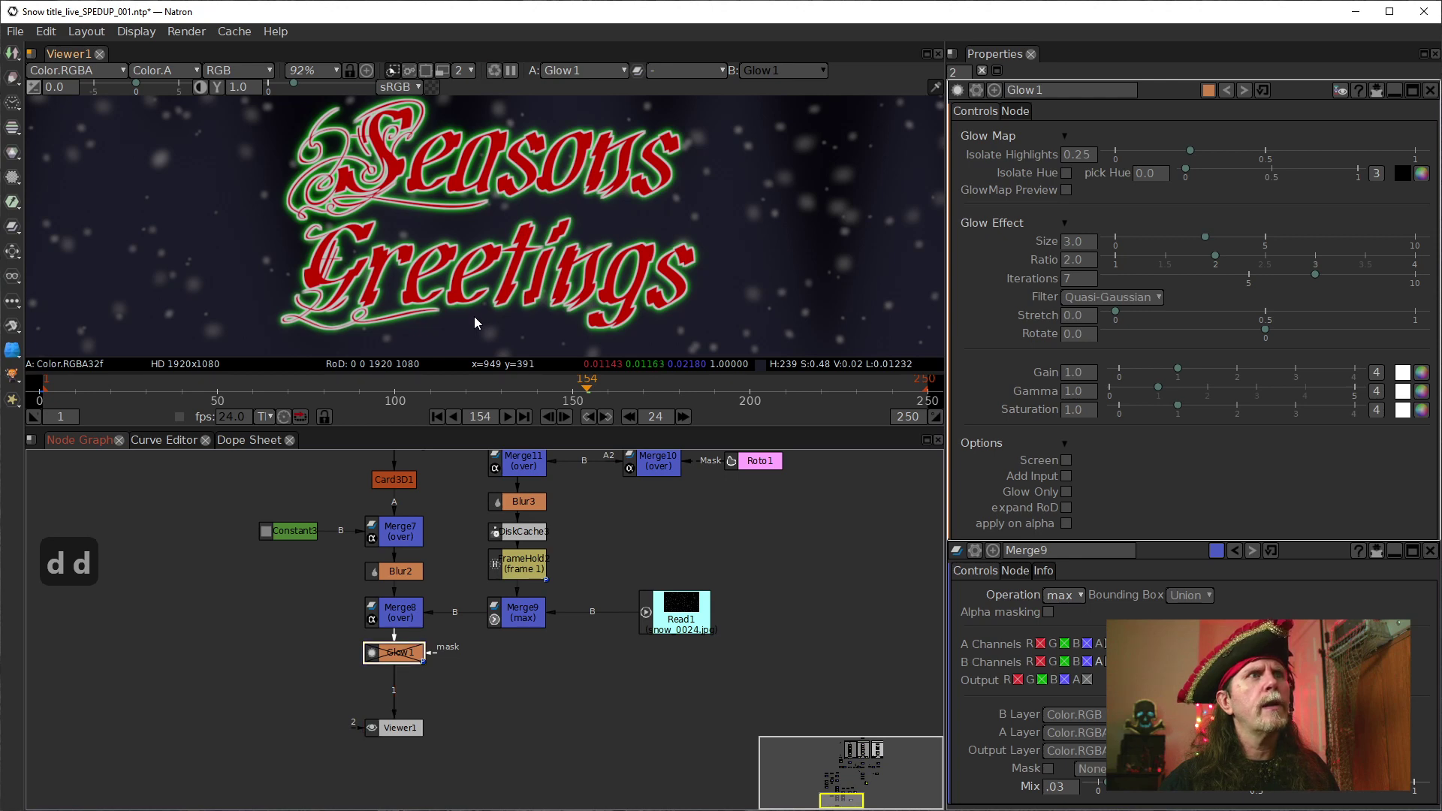
pyautogui.press('d')
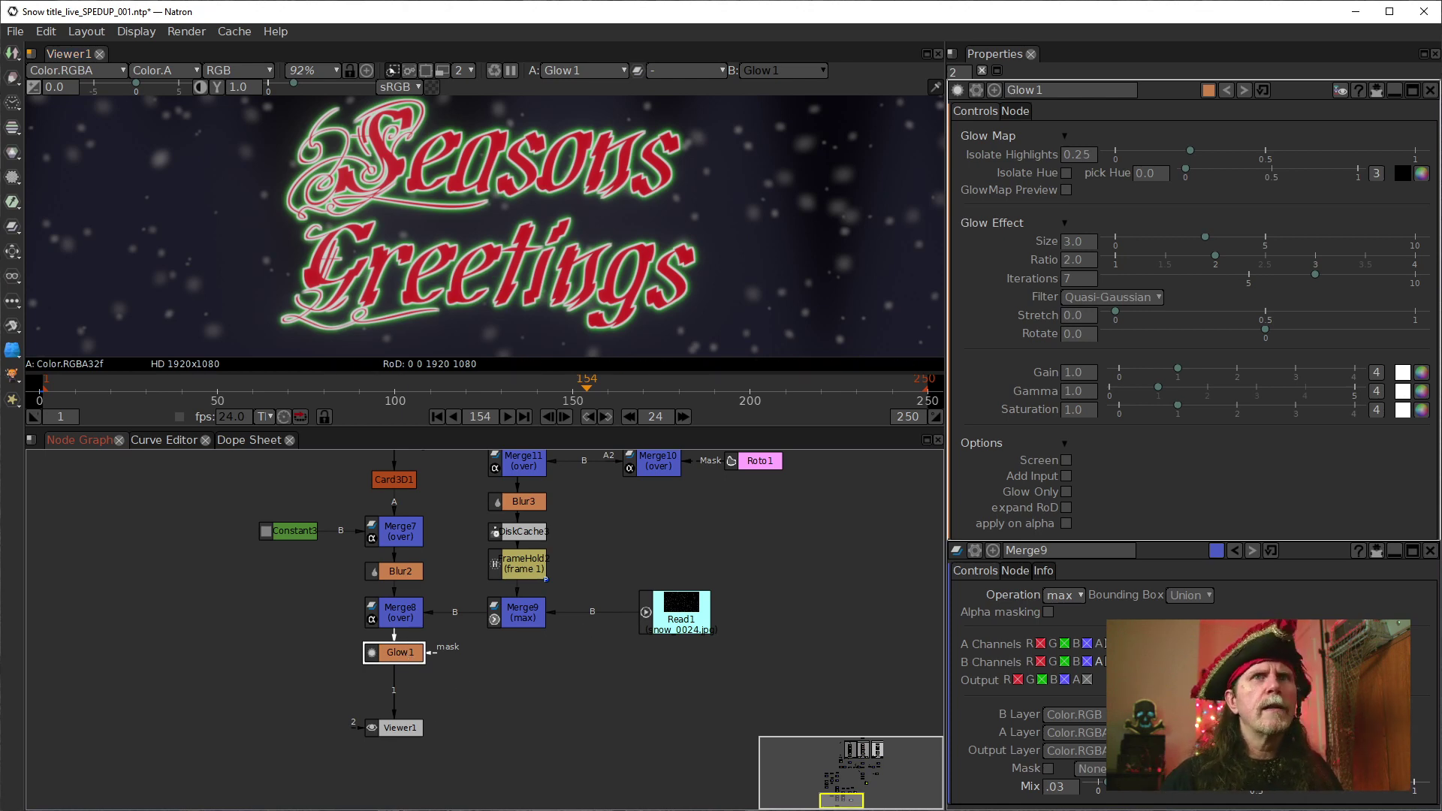
# Move the Viewer1 node further below Glow1 to make room between them, and select Glow1
pyautogui.moveTo(404, 728); pyautogui.dragTo(403, 777)
pyautogui.click(392, 653)
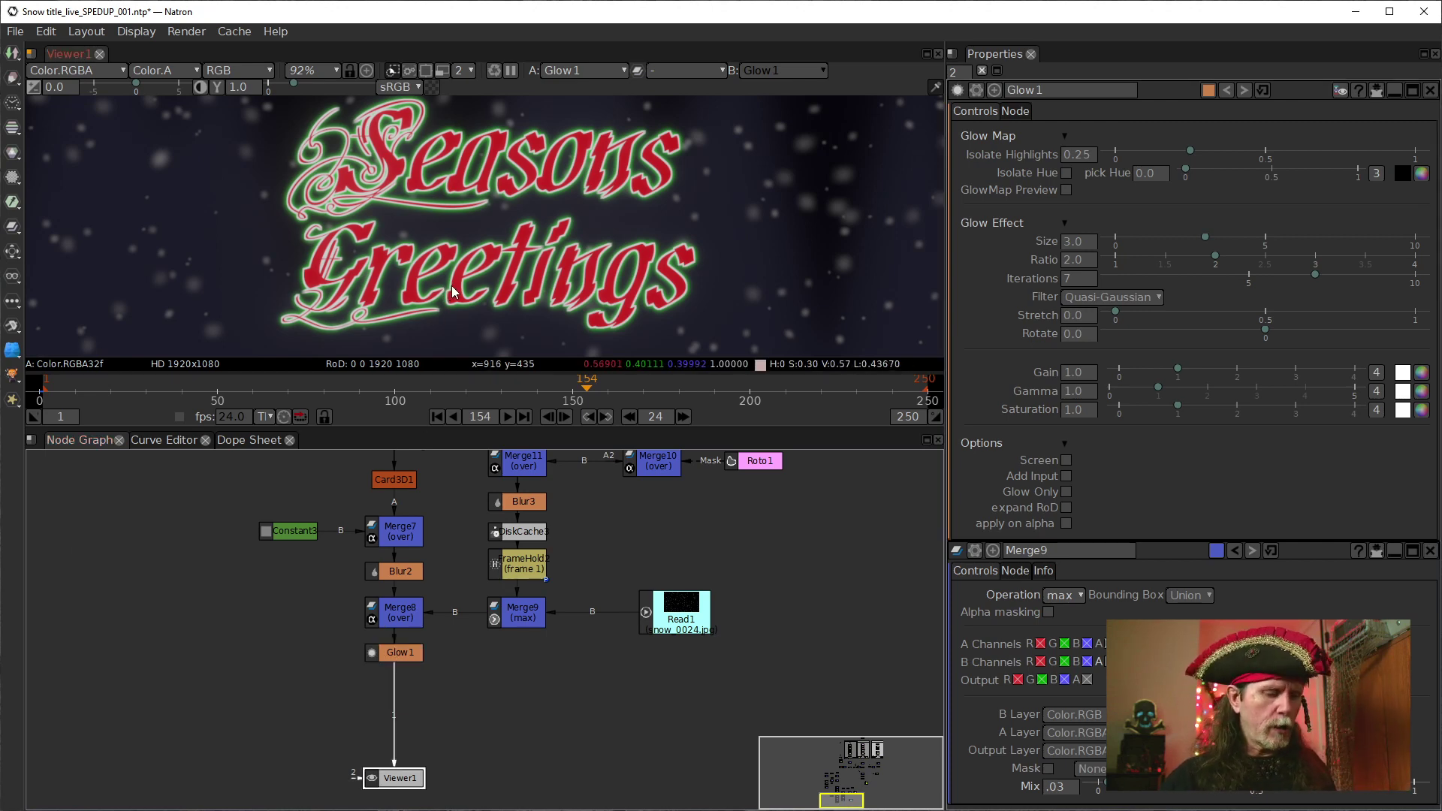
# Inspect the alpha channel of the Glow1 output in the viewer, and return the display to RGB
pyautogui.press('a')
pyautogui.scroll(-4, 488, 266)
pyautogui.scroll(-1, 488, 266)
pyautogui.click(385, 670)
pyautogui.click(388, 656)
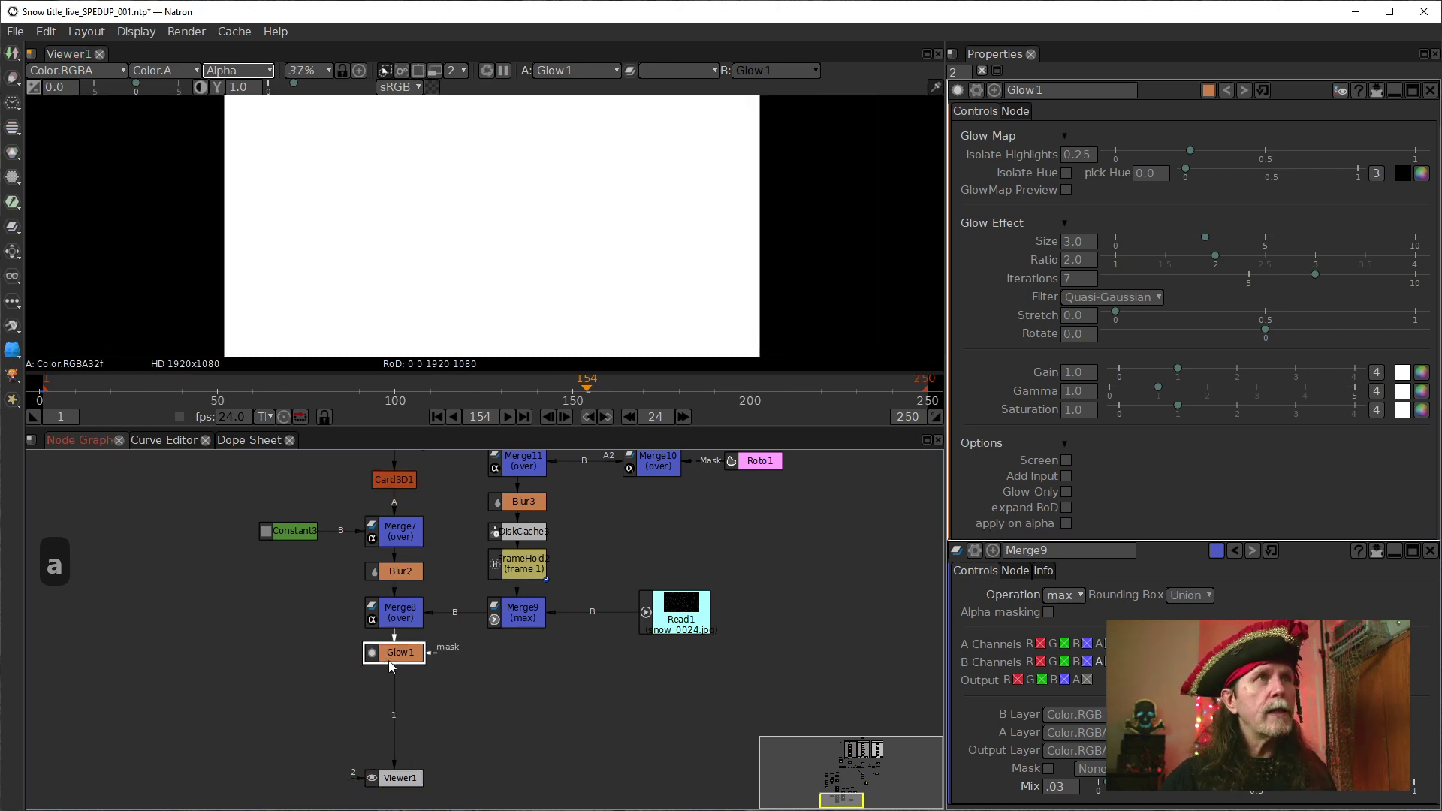
pyautogui.press('1')
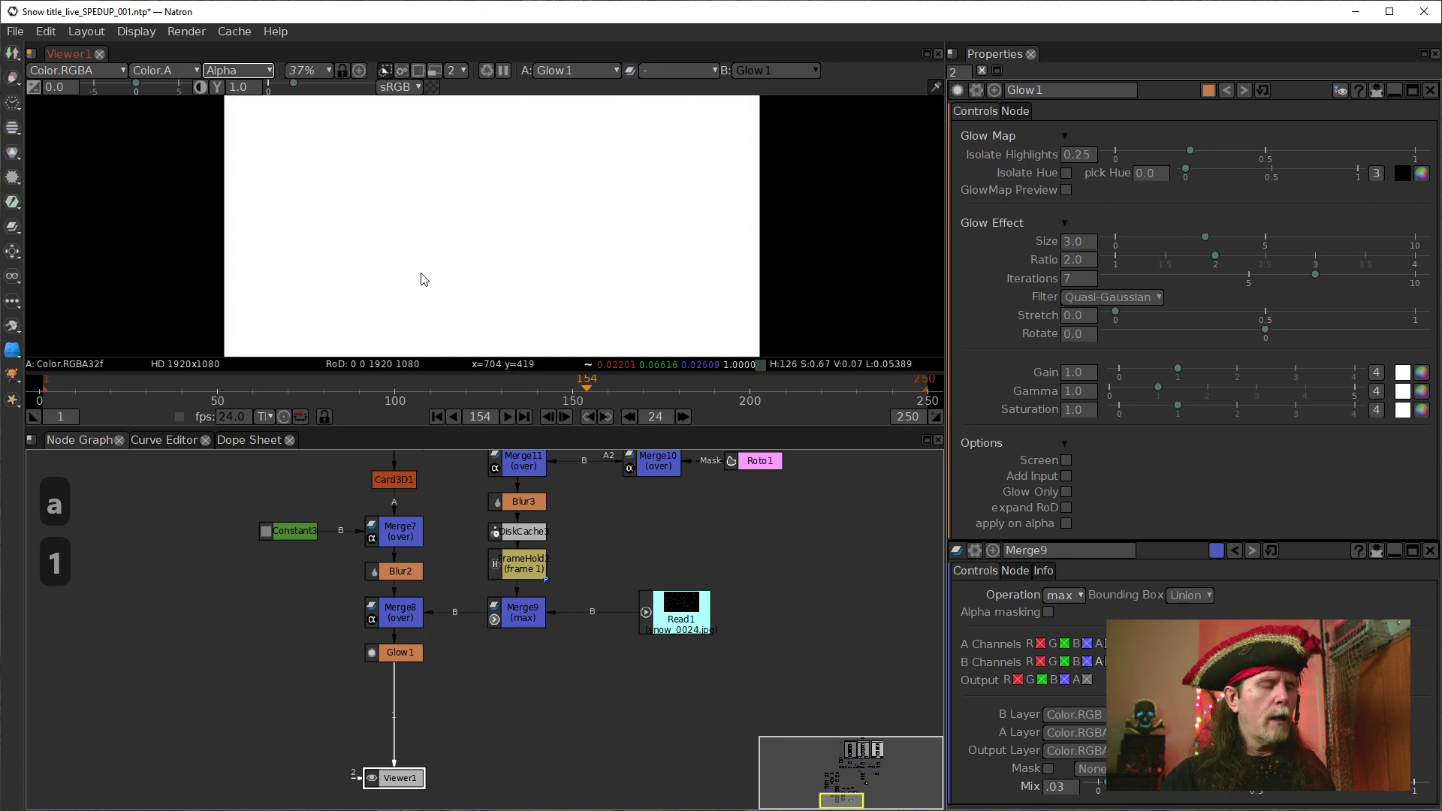
pyautogui.press('a')
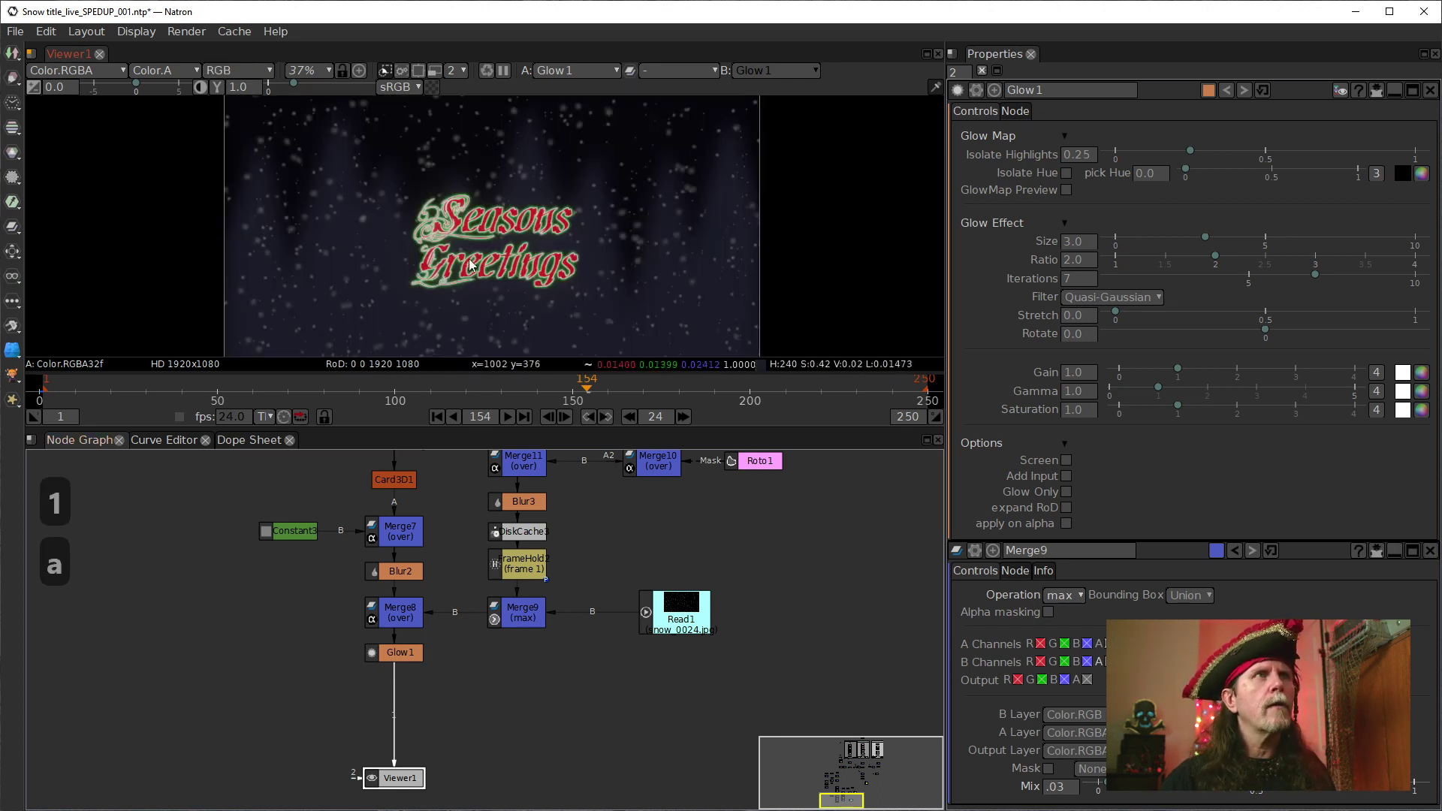
# Add a Clamp color node directly after Glow1, feeding the viewer
pyautogui.click(396, 648)
pyautogui.press('Tab')
pyautogui.write('clamp')
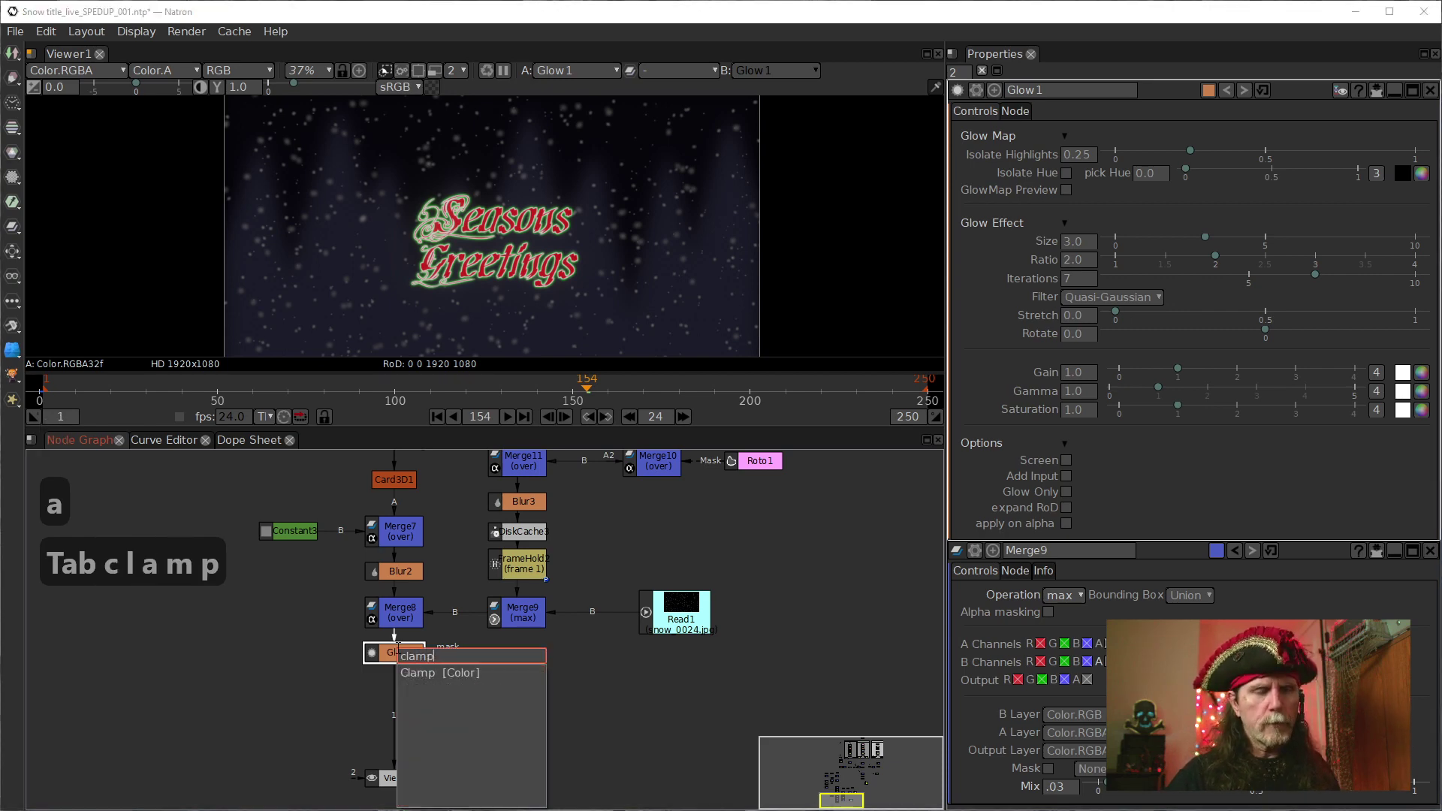
pyautogui.press('Return')
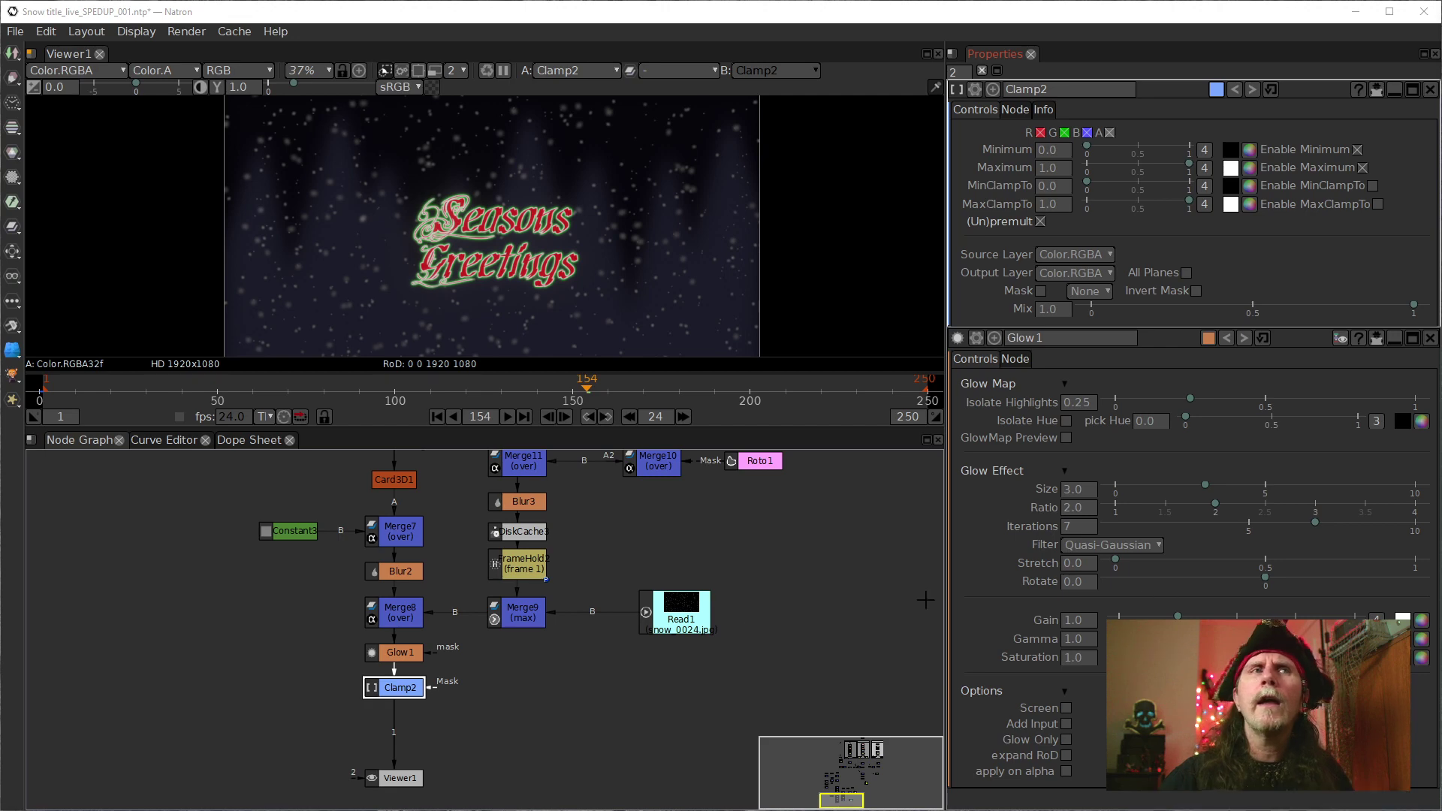
# Move the Write1 node further down and away from Clamp1 in the node graph
pyautogui.moveTo(736, 606); pyautogui.dragTo(436, 712)
pyautogui.scroll(-5, 435, 712)
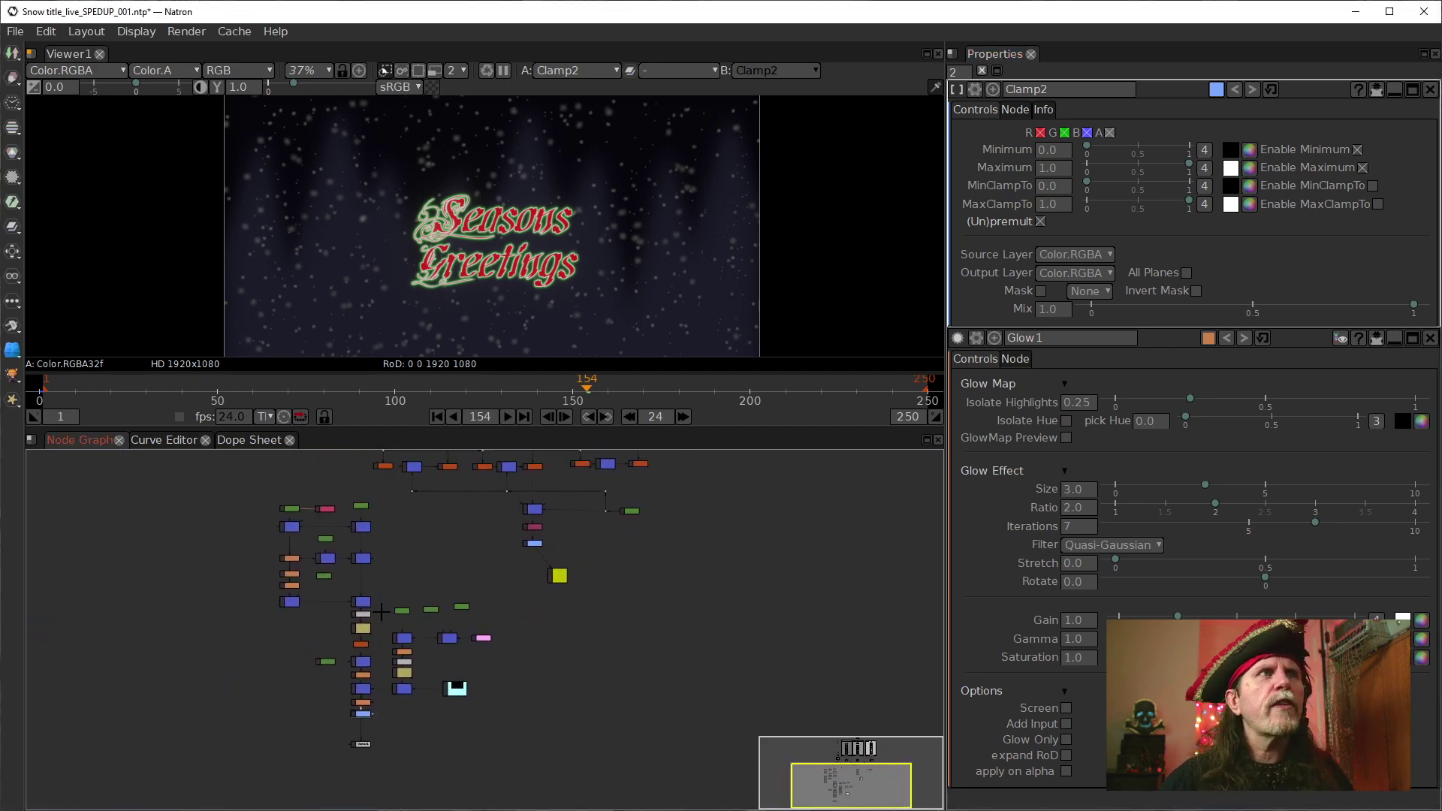
pyautogui.moveTo(559, 576); pyautogui.dragTo(640, 665)
pyautogui.scroll(3, 460, 706)
# Reconnect the B input of Merge9 from Read1 to the live snow output of Clamp1
pyautogui.moveTo(592, 579); pyautogui.dragTo(524, 679)
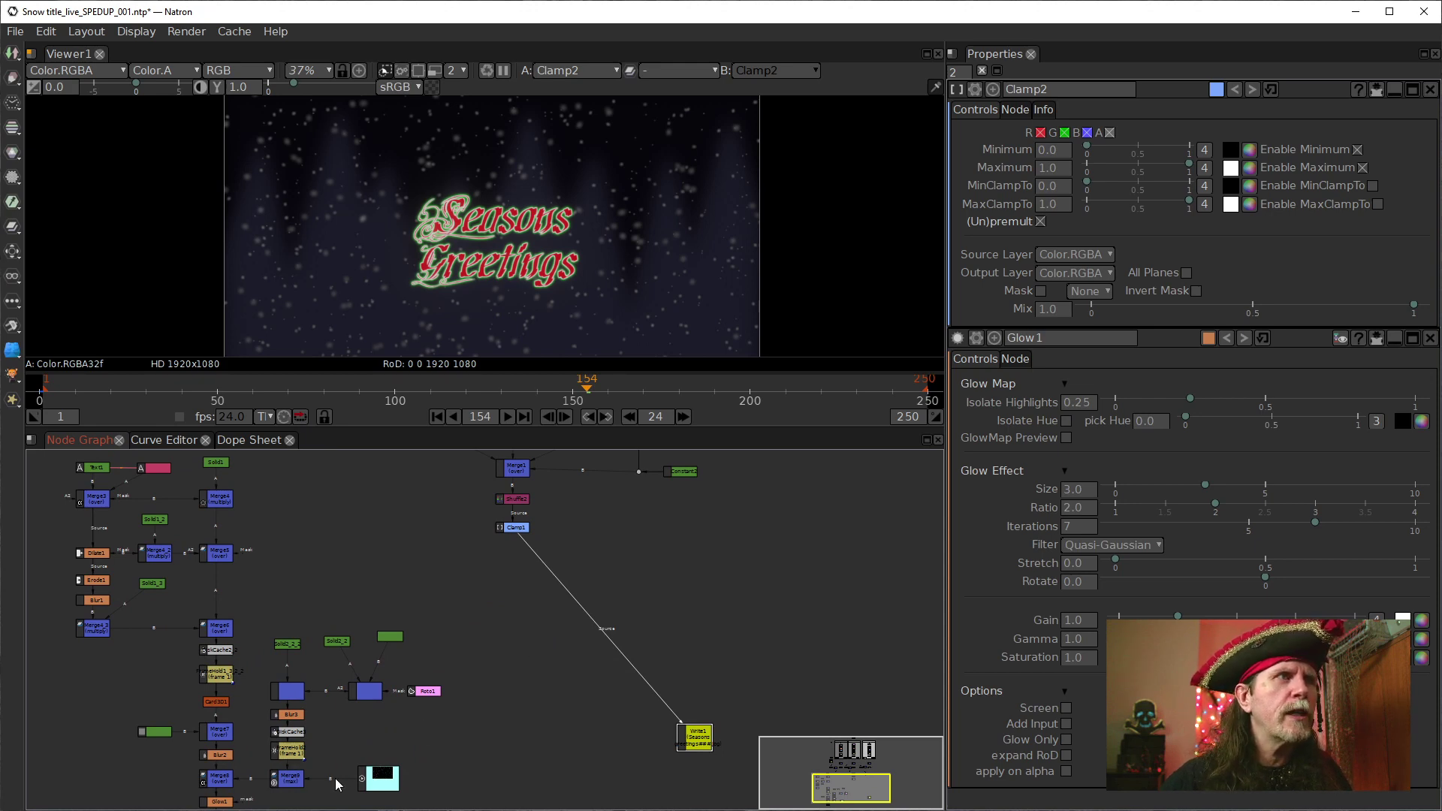
pyautogui.click(513, 529)
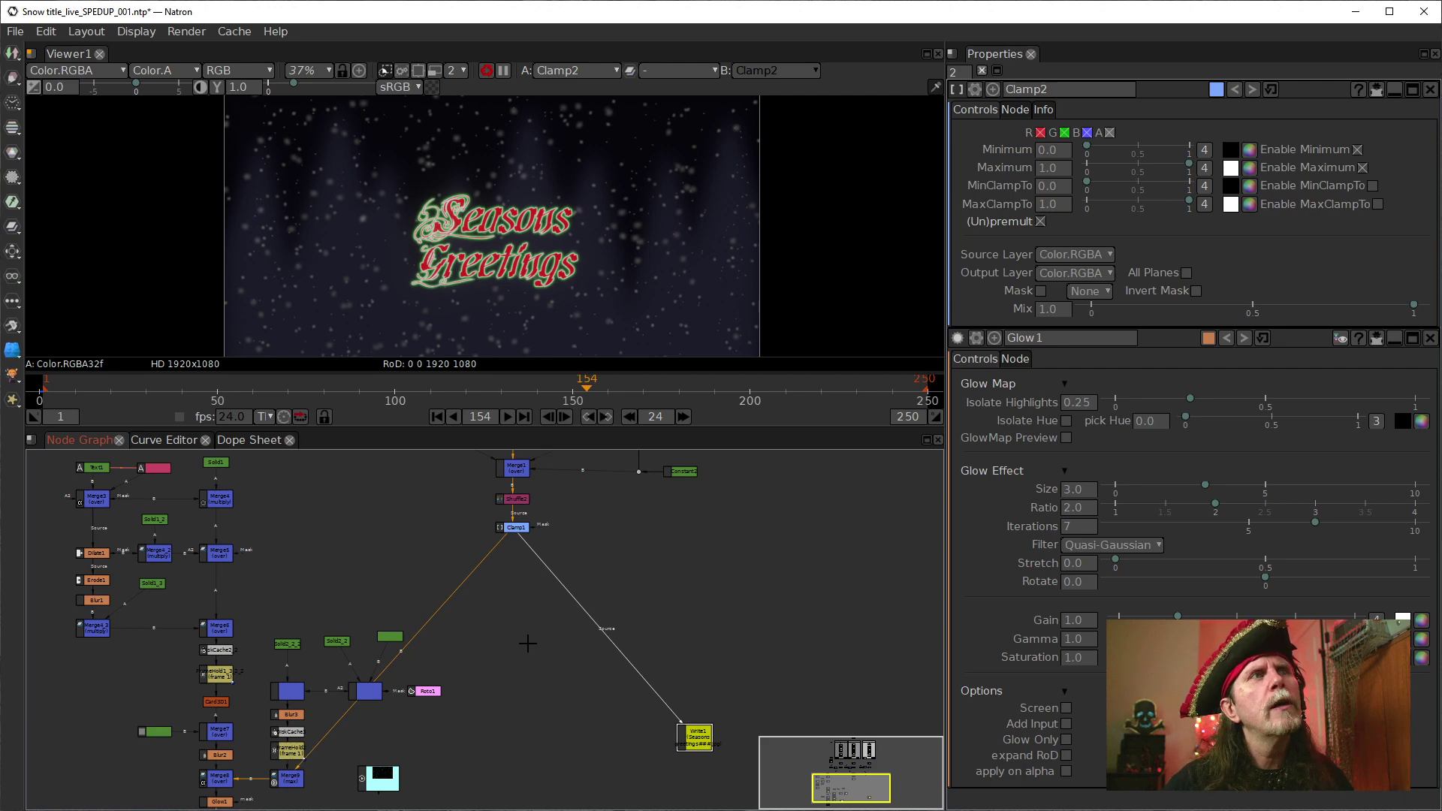
pyautogui.click(528, 643)
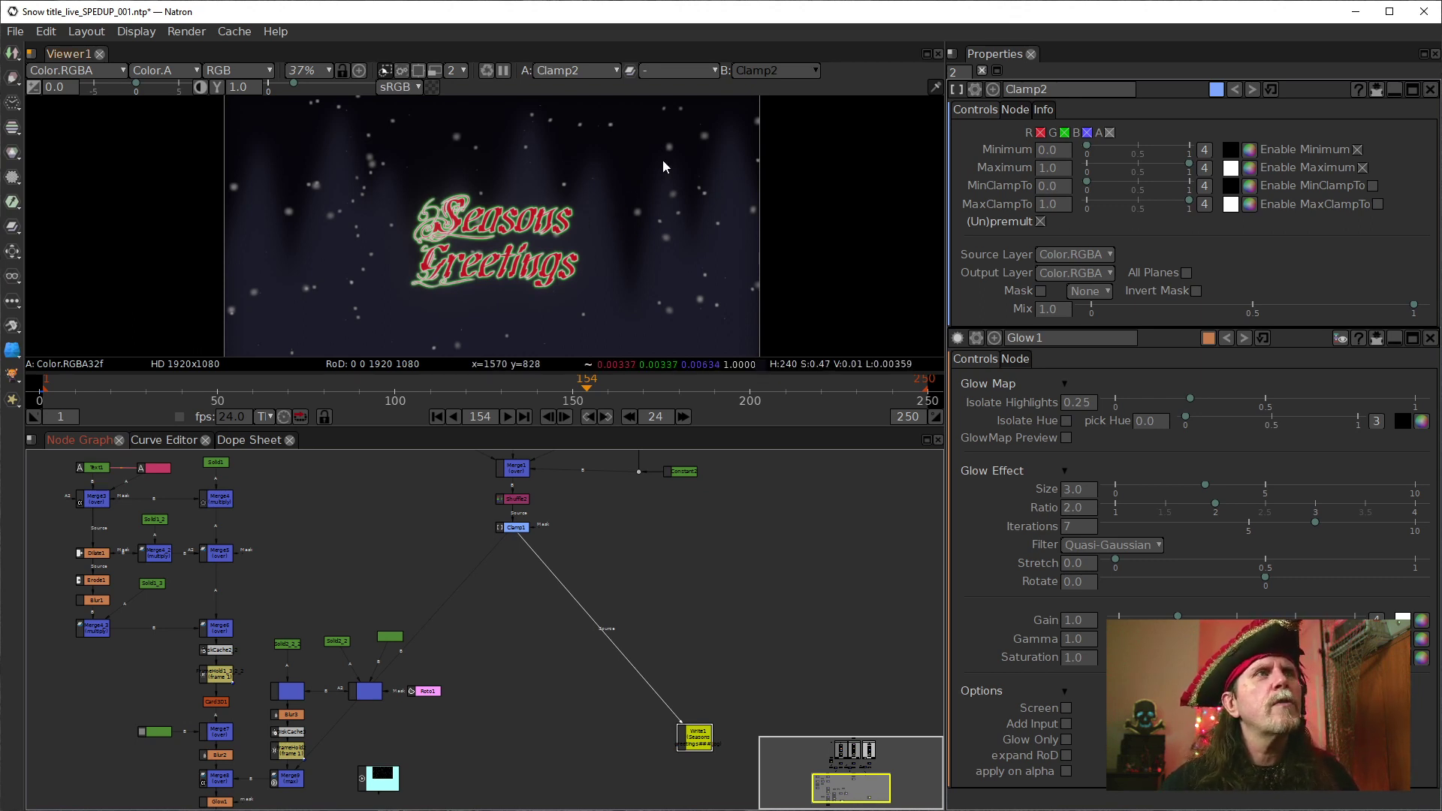
# Examine the SmallSnow1, MediumSnow1 and BigSnow1 groups and their merges in the node graph
pyautogui.moveTo(601, 495); pyautogui.dragTo(601, 804)
pyautogui.moveTo(683, 632); pyautogui.dragTo(669, 692)
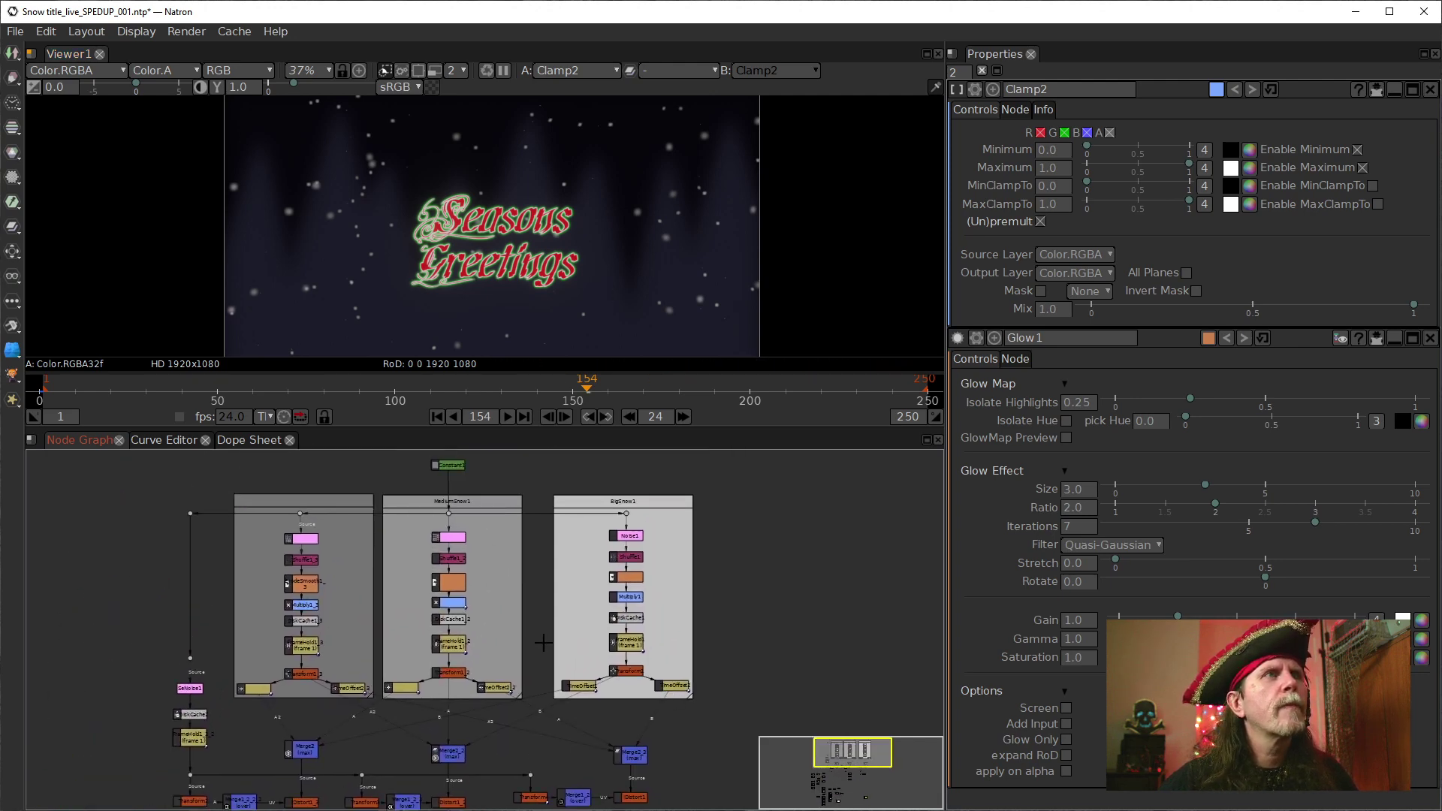
pyautogui.scroll(5, 289, 522)
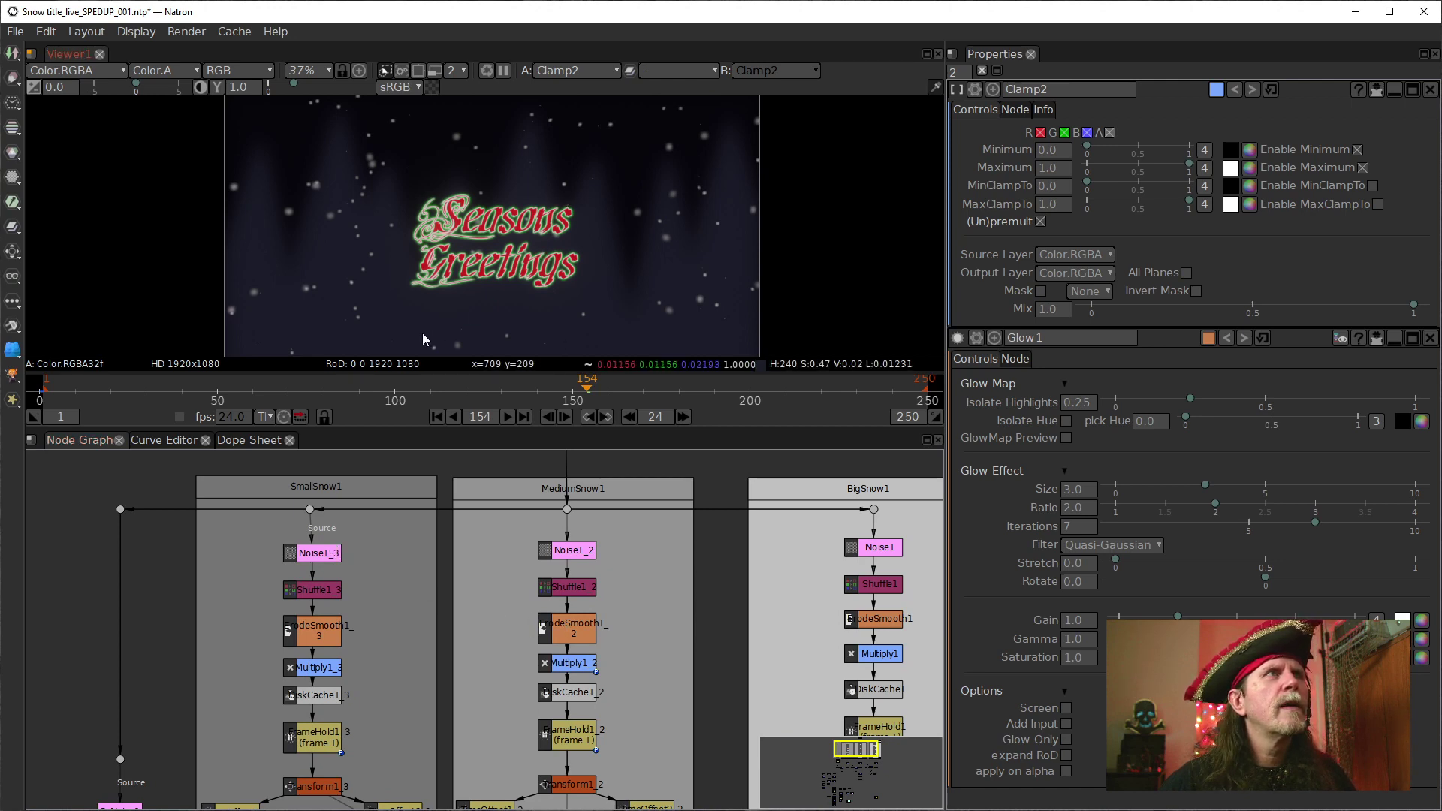
pyautogui.moveTo(451, 653); pyautogui.dragTo(462, 524)
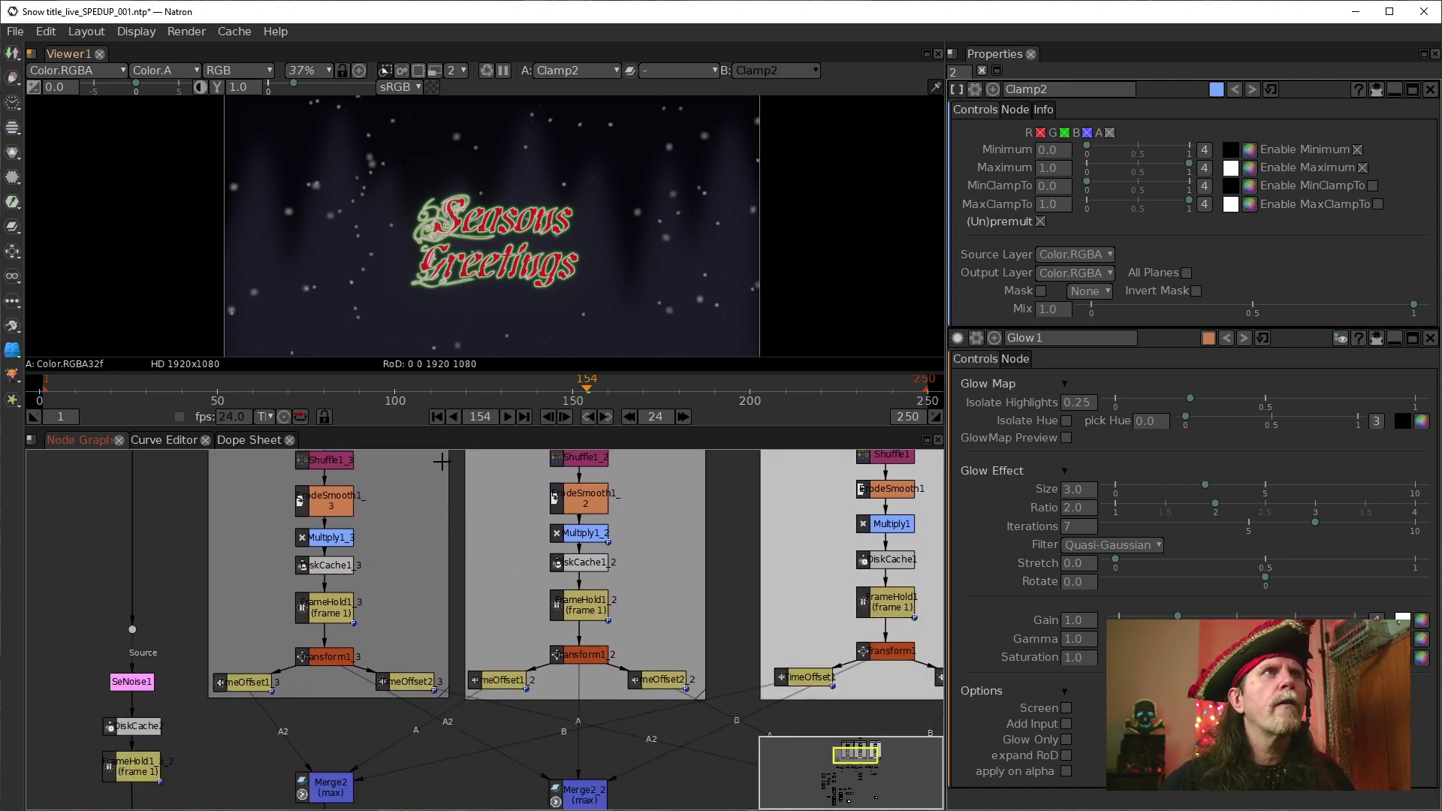
pyautogui.scroll(-6, 418, 554)
pyautogui.moveTo(432, 633); pyautogui.dragTo(444, 553)
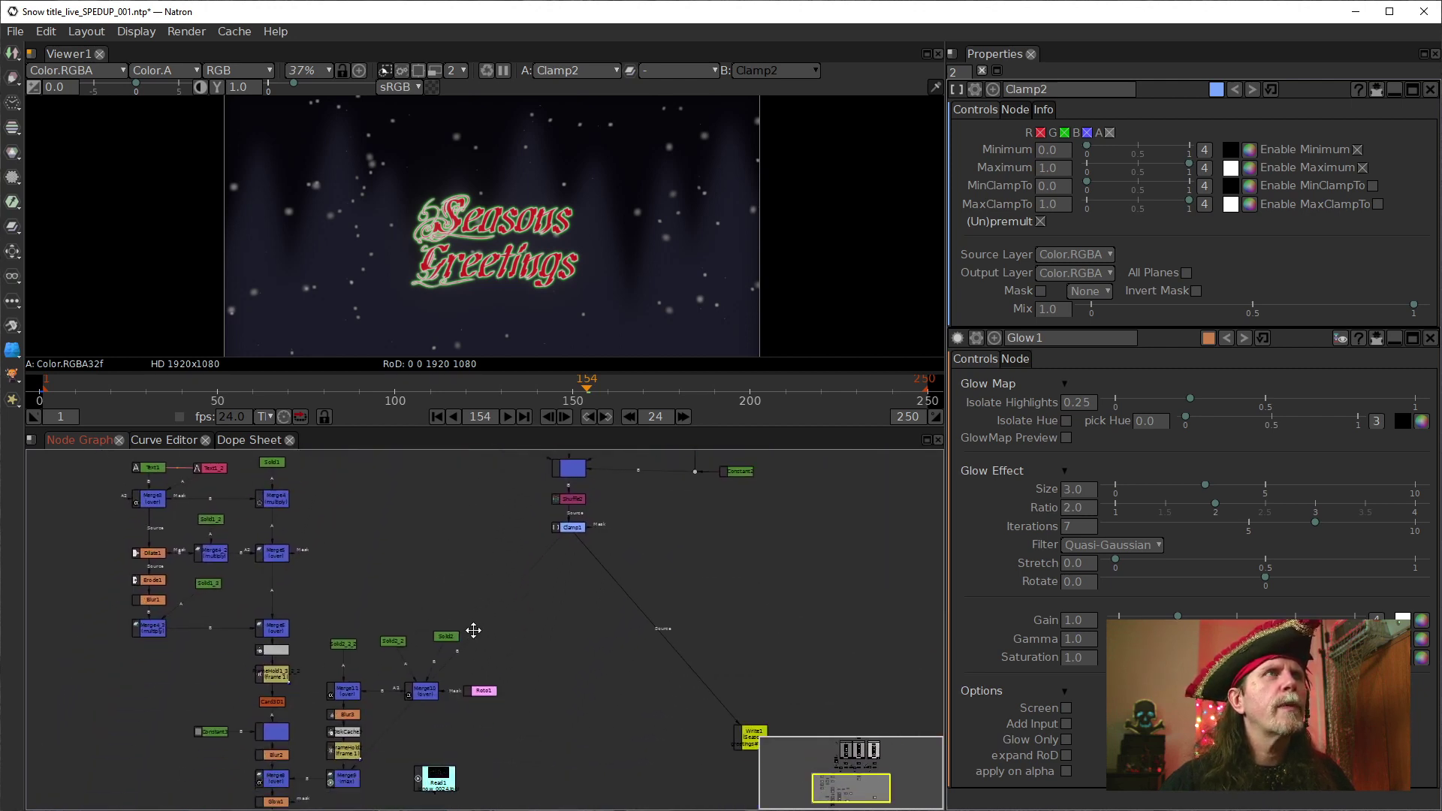
pyautogui.moveTo(447, 621); pyautogui.dragTo(437, 584)
pyautogui.moveTo(518, 543); pyautogui.dragTo(364, 724)
pyautogui.moveTo(363, 526); pyautogui.dragTo(451, 777)
pyautogui.moveTo(443, 590); pyautogui.dragTo(422, 751)
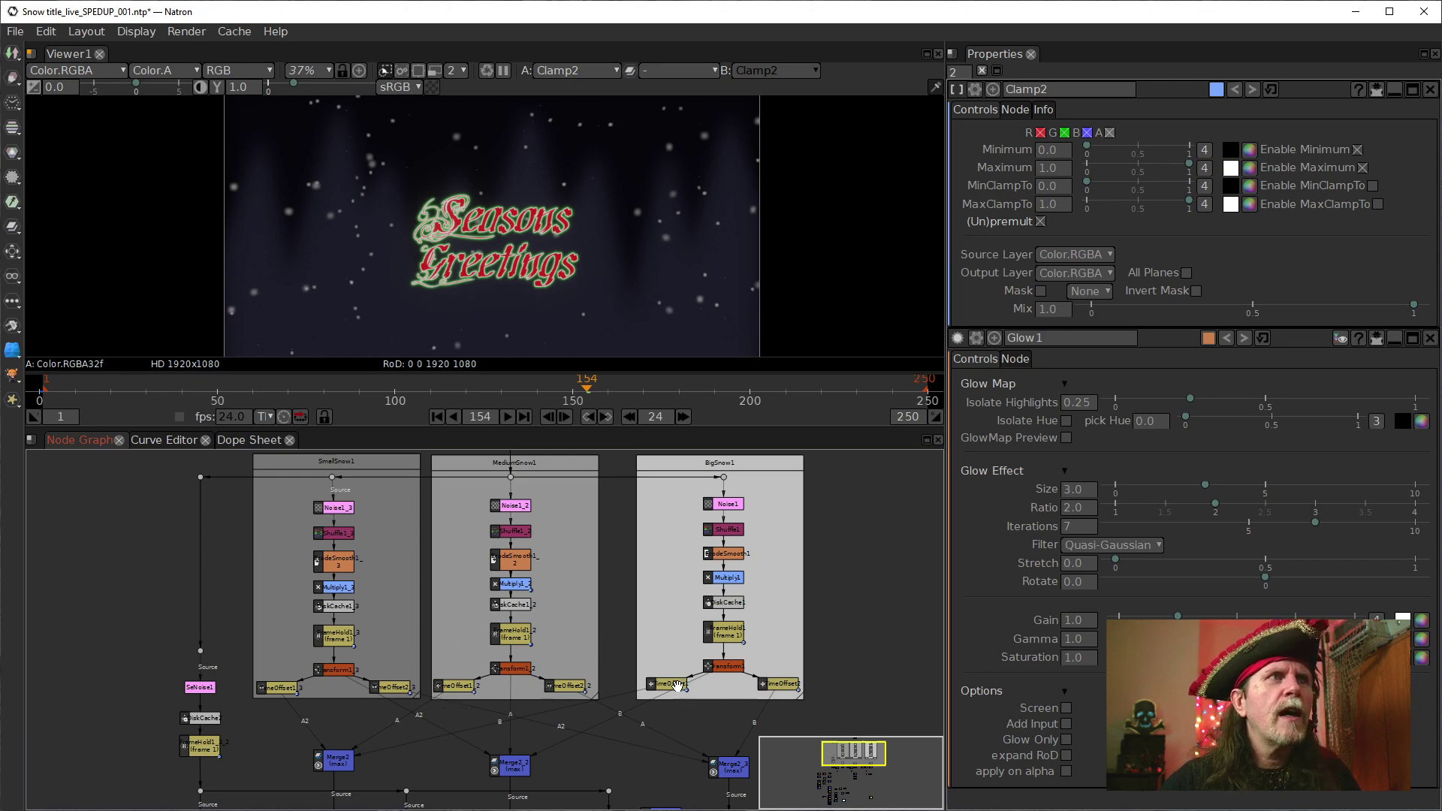
pyautogui.moveTo(665, 681); pyautogui.dragTo(608, 730)
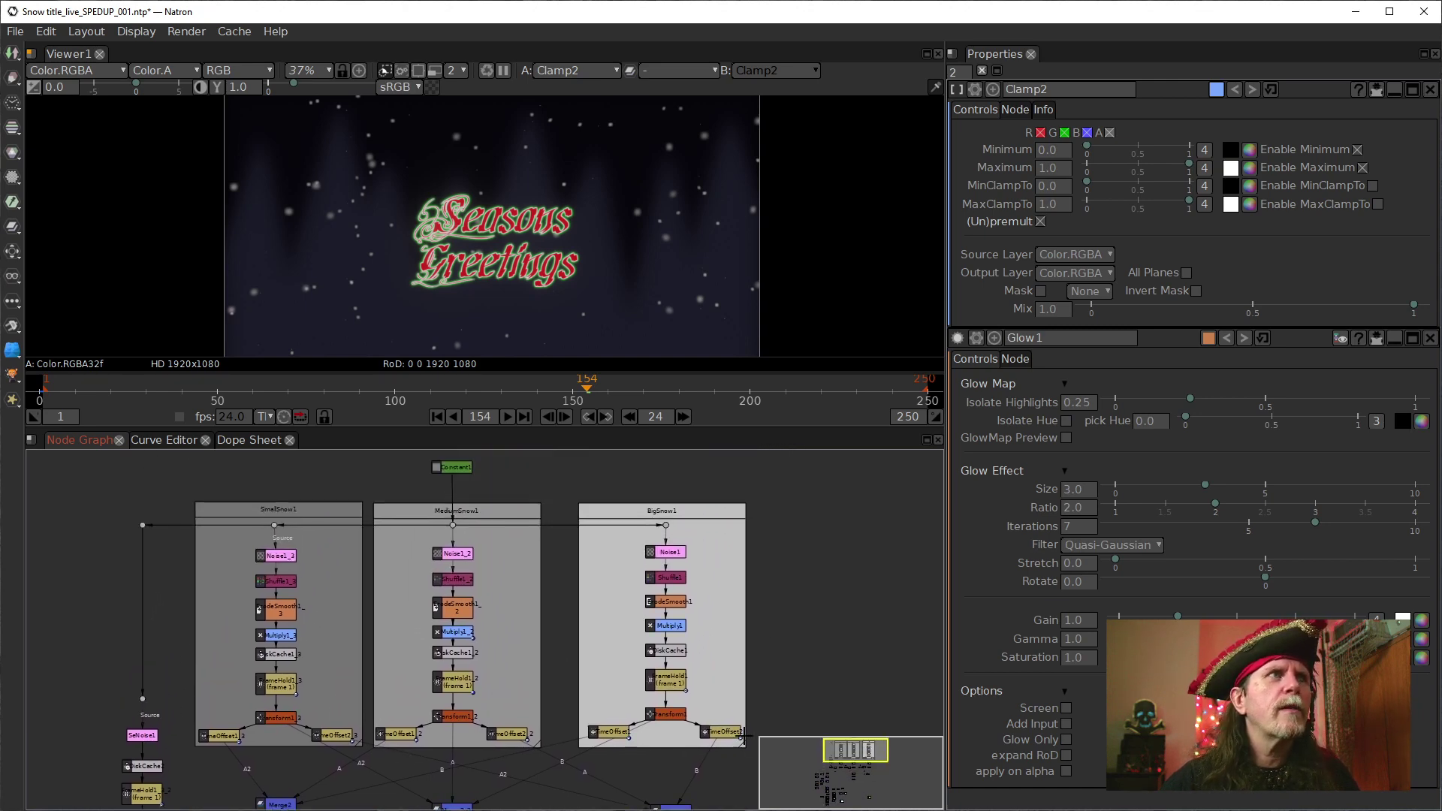
# Set Sigma to 0.11 on the small and medium snow noise nodes, Noise1_3 and Noise1_2
pyautogui.doubleClick(284, 557)
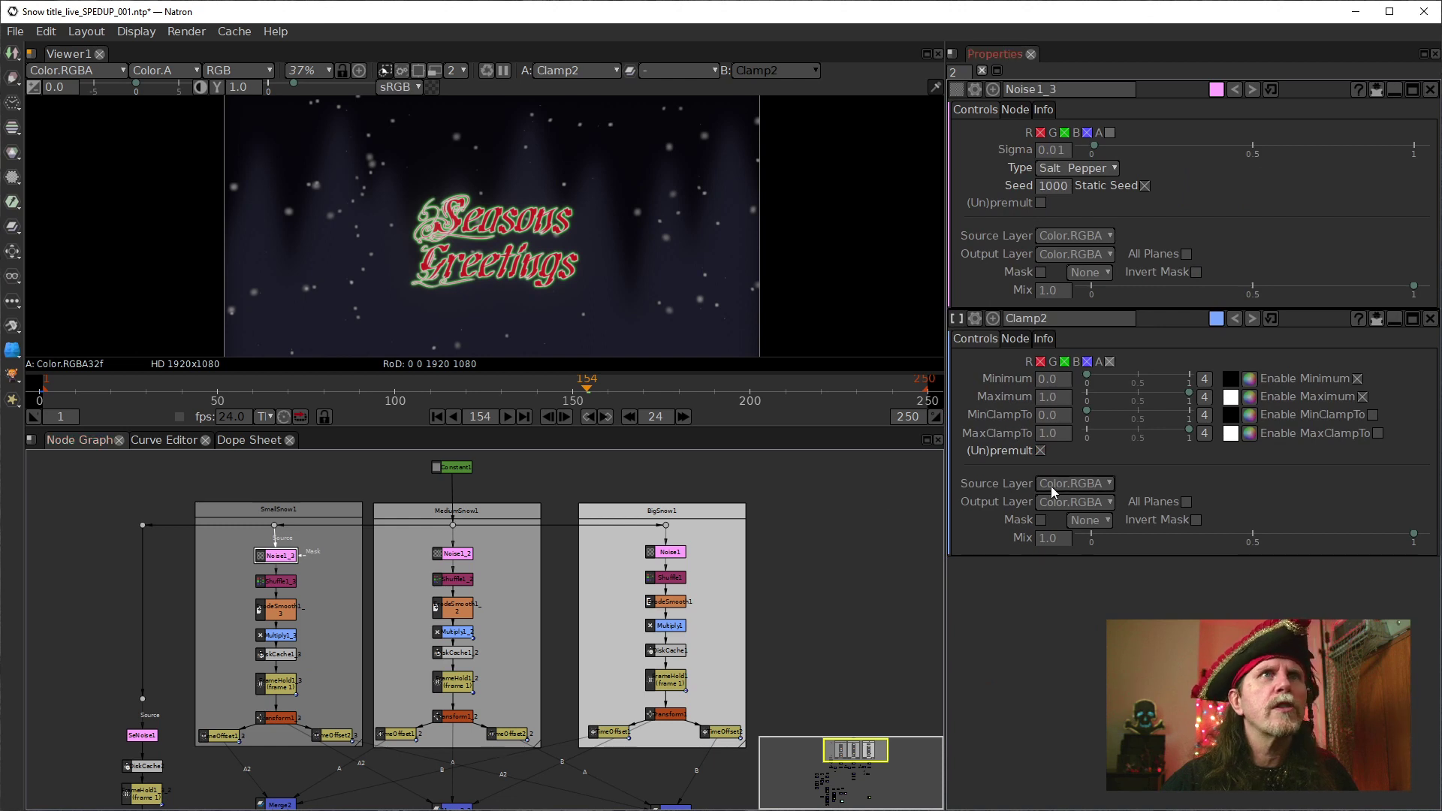
pyautogui.doubleClick(1055, 150)
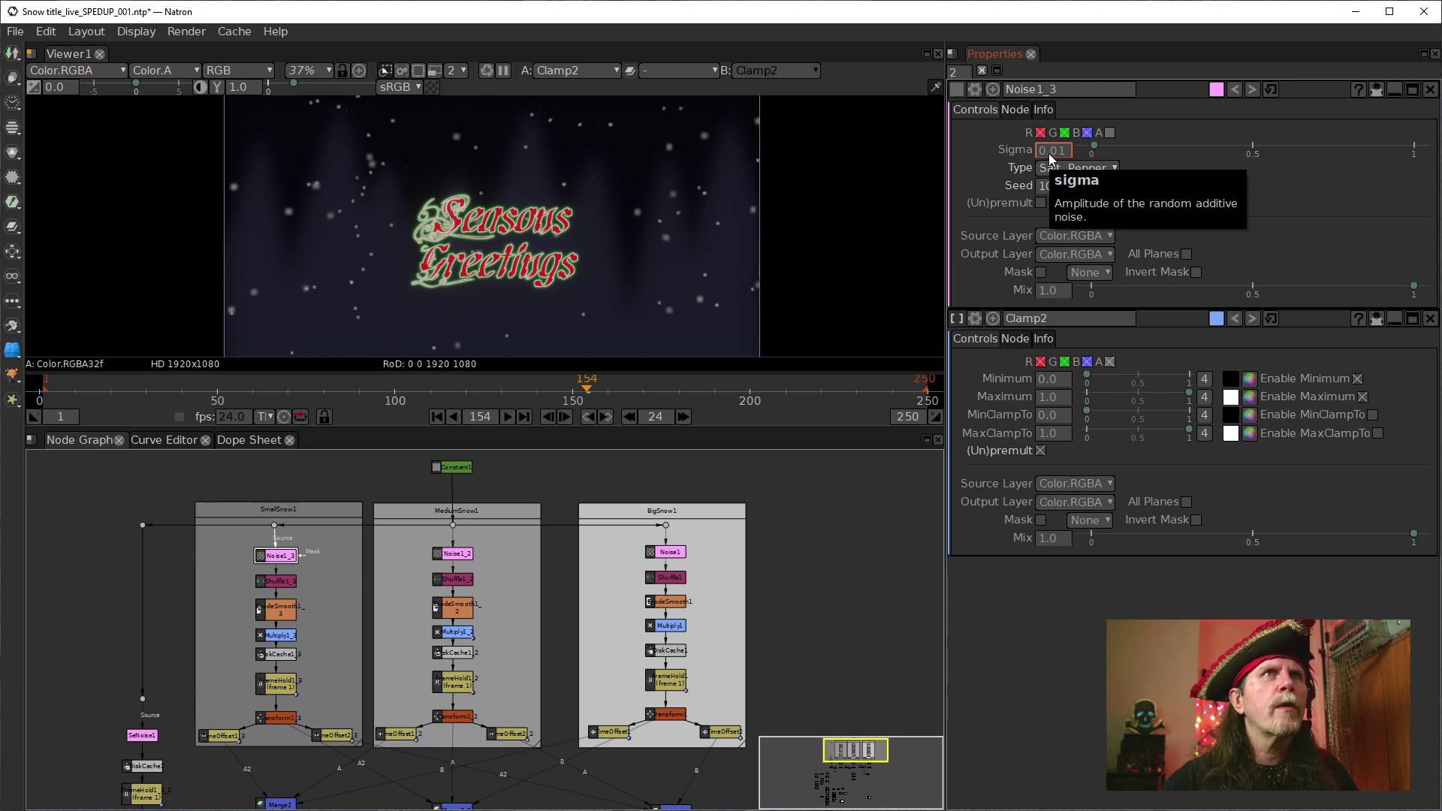
pyautogui.write('0.11')
pyautogui.press('Return')
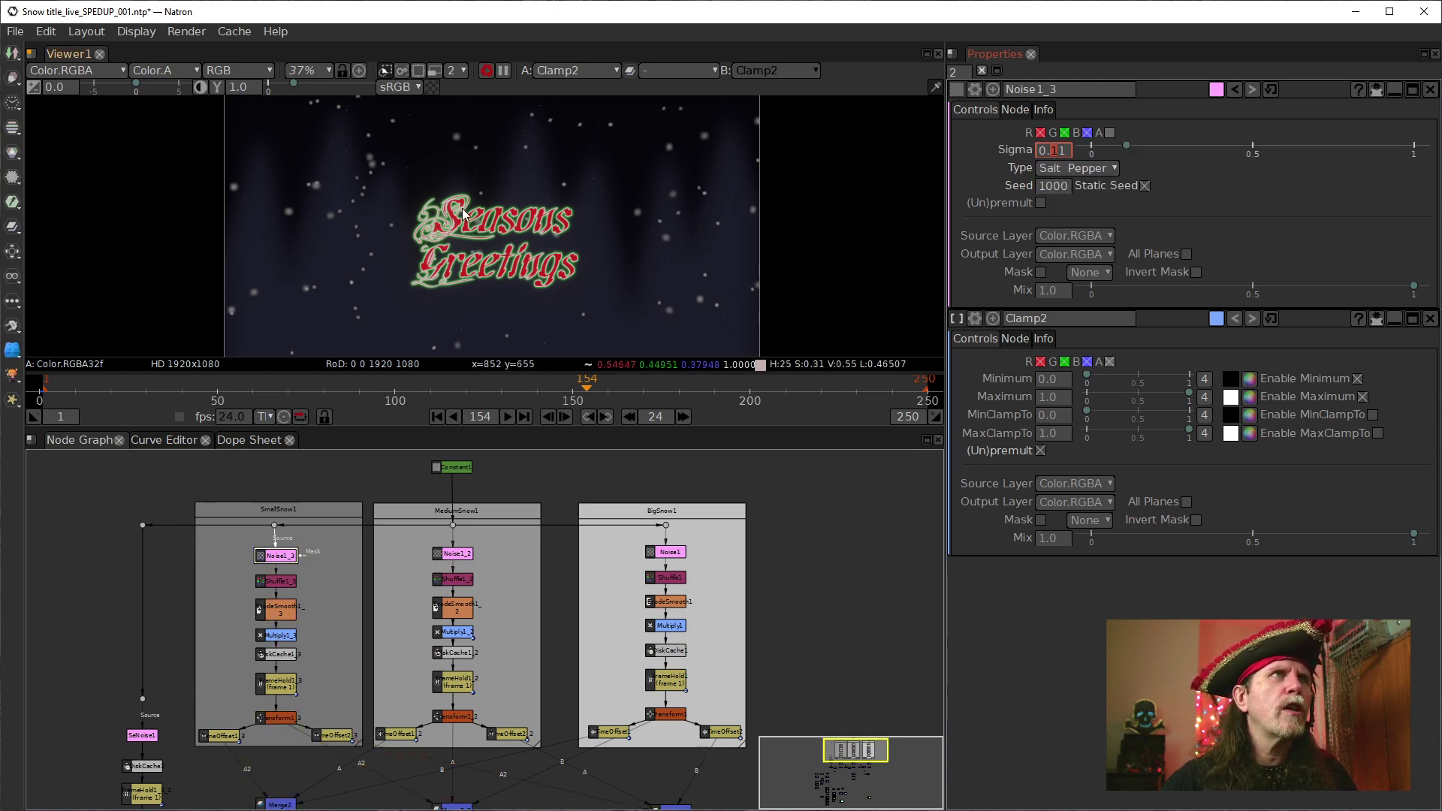
pyautogui.click(452, 550)
pyautogui.doubleClick(1049, 152)
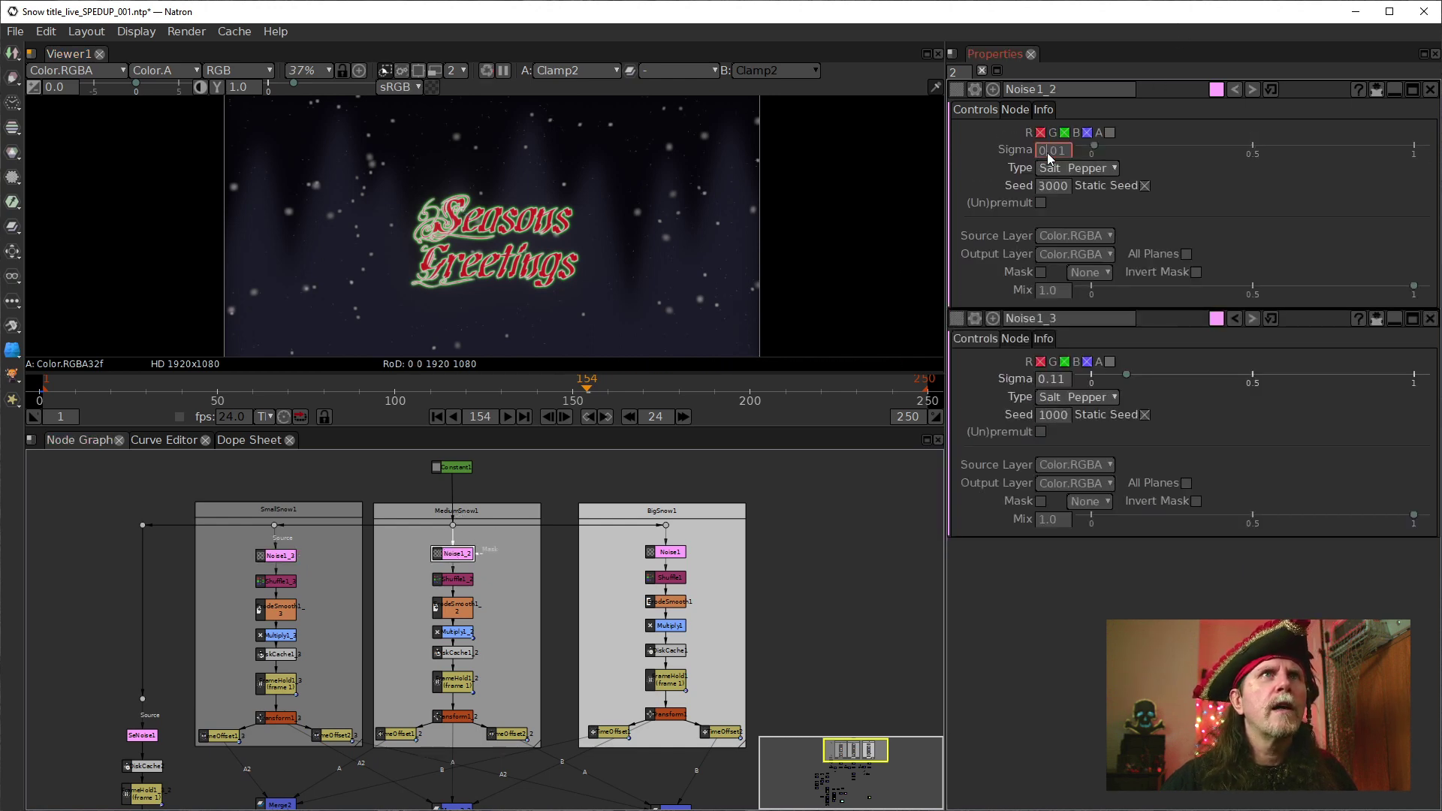
pyautogui.write('0.11')
pyautogui.press('Return')
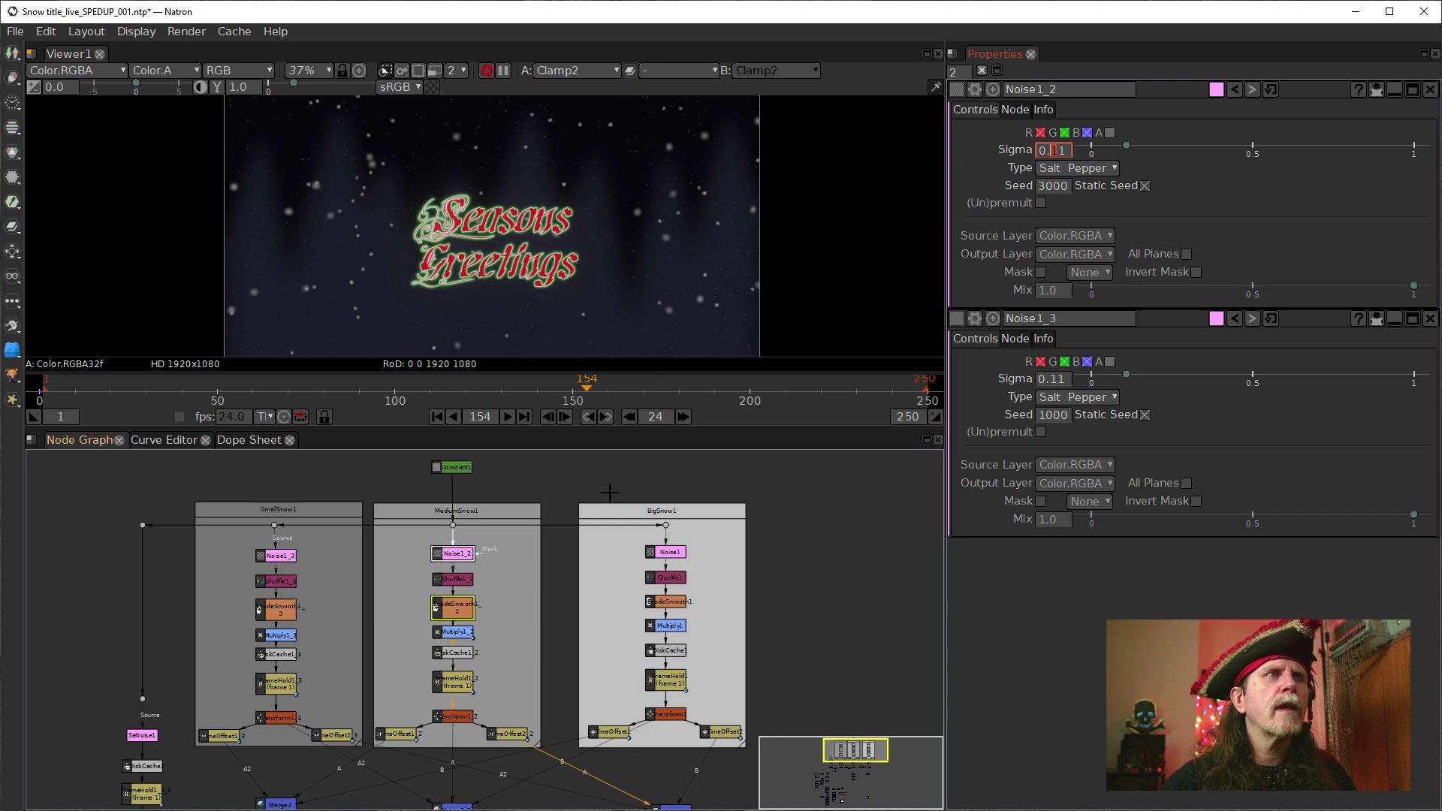
# Raise the Sigma of the big snow noise node, Noise1, to 0.105
pyautogui.click(665, 544)
pyautogui.doubleClick(1052, 151)
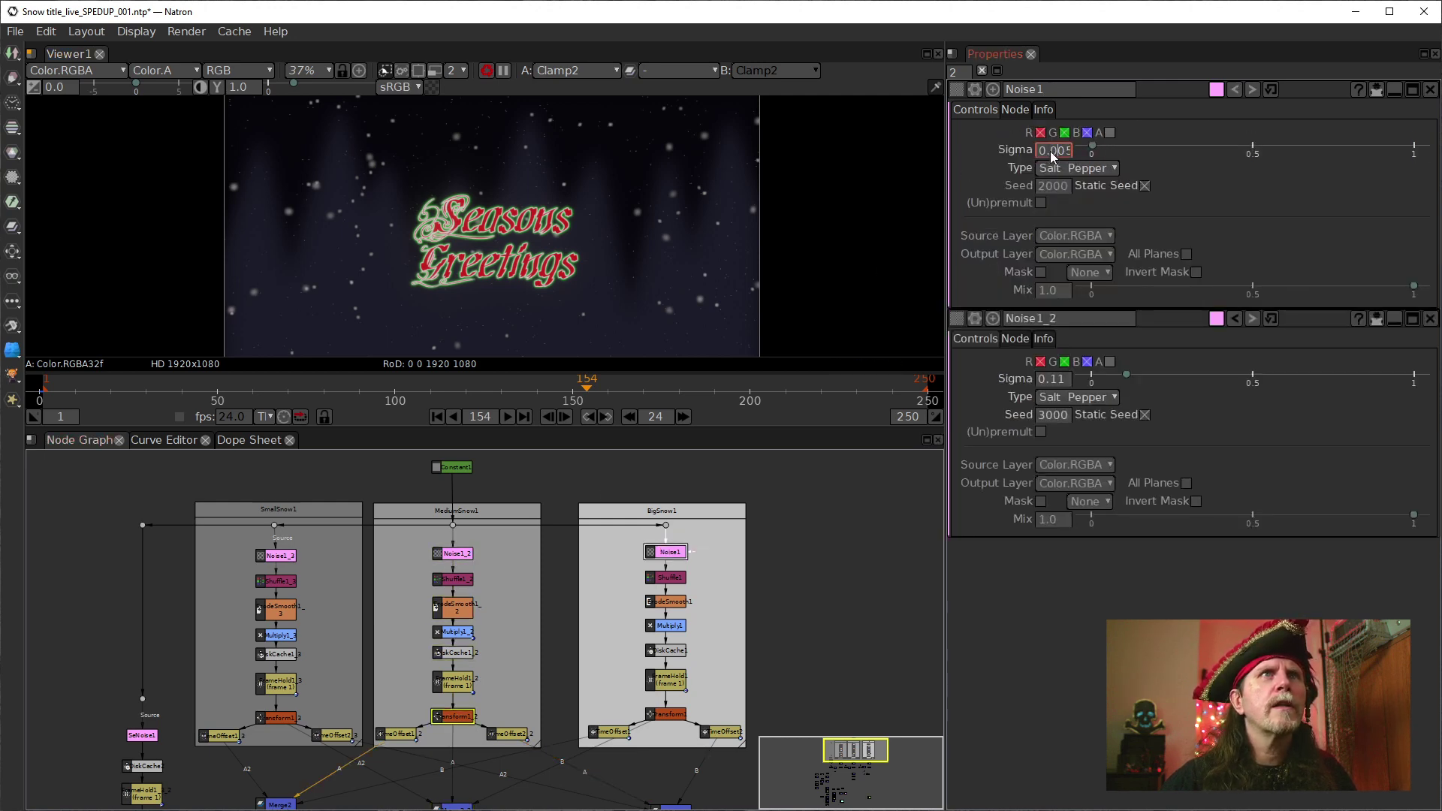
pyautogui.click(1050, 151)
pyautogui.press('Up')
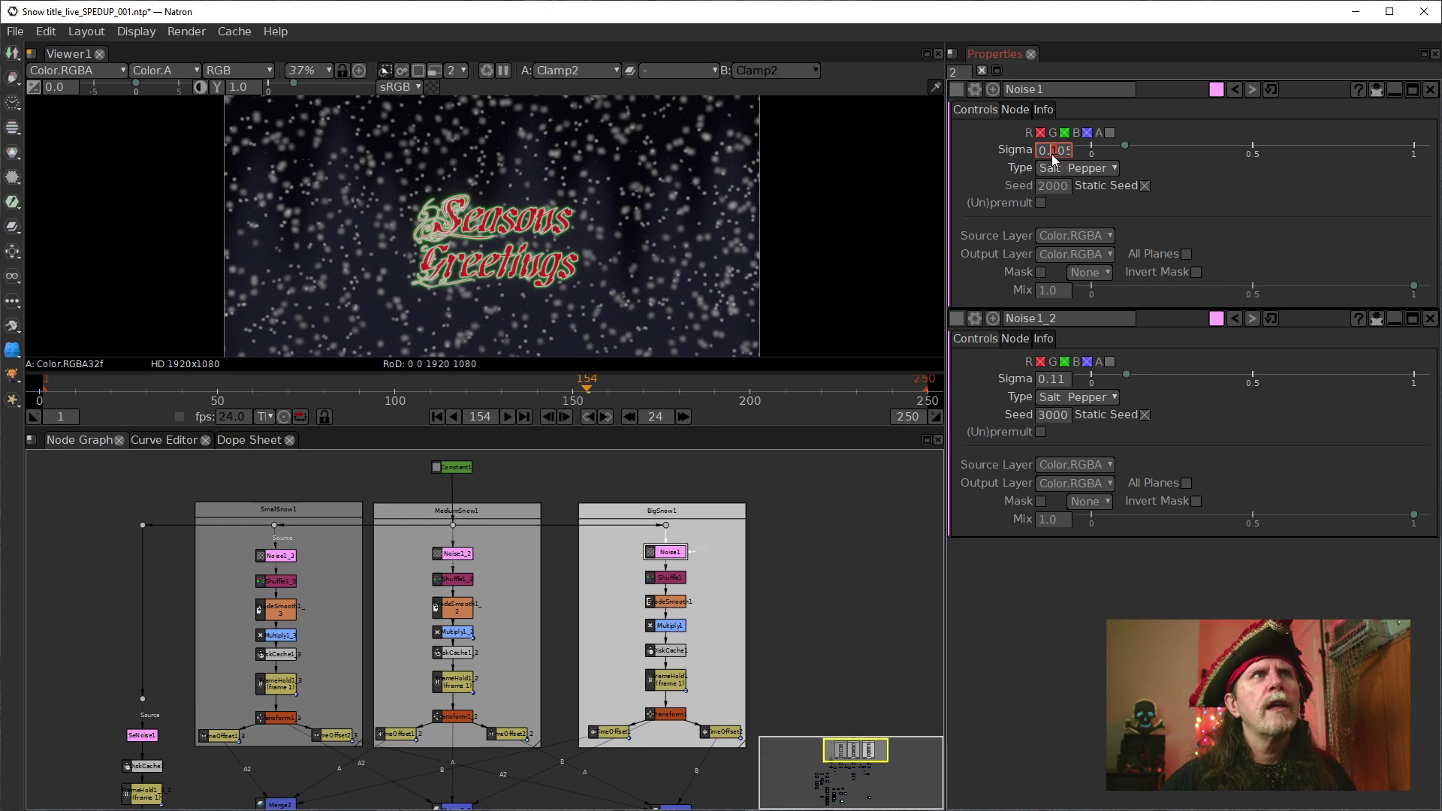
# Restore Sigma to 0.005 on Noise1 and to 0.01 on both Noise1_2 and Noise1_3
pyautogui.write('0')
pyautogui.press('Return')
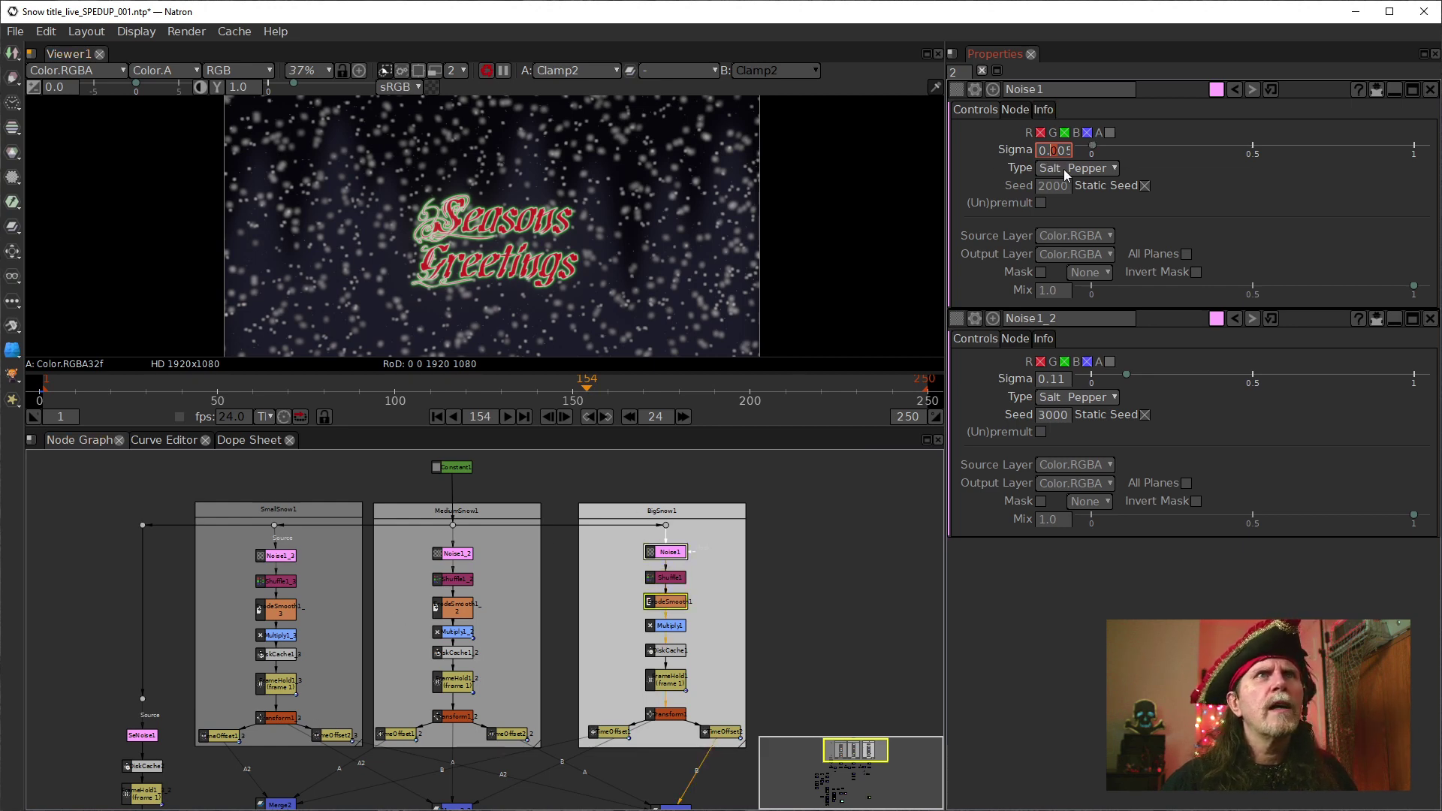
pyautogui.doubleClick(453, 553)
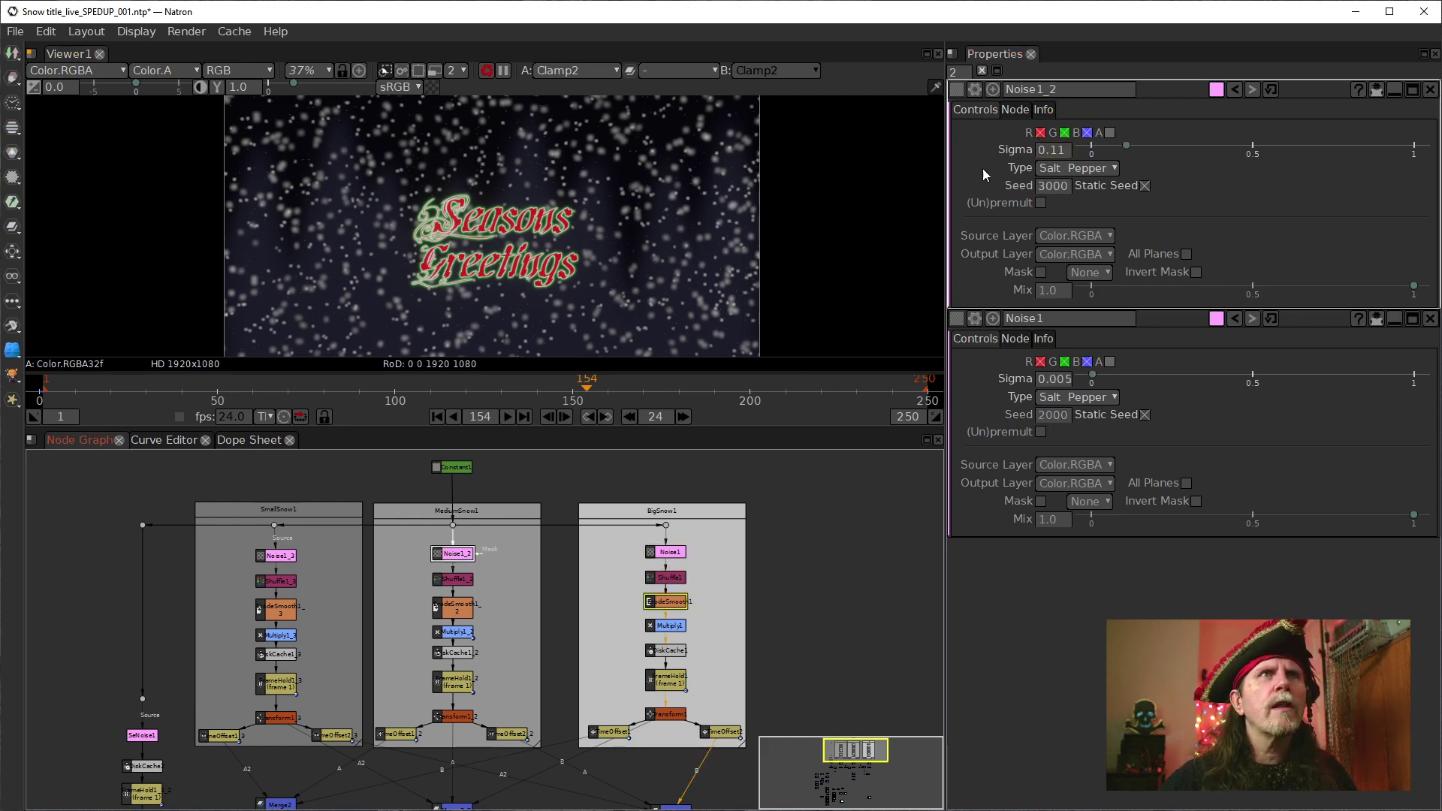
pyautogui.click(1043, 153)
pyautogui.write('0')
pyautogui.press('Return')
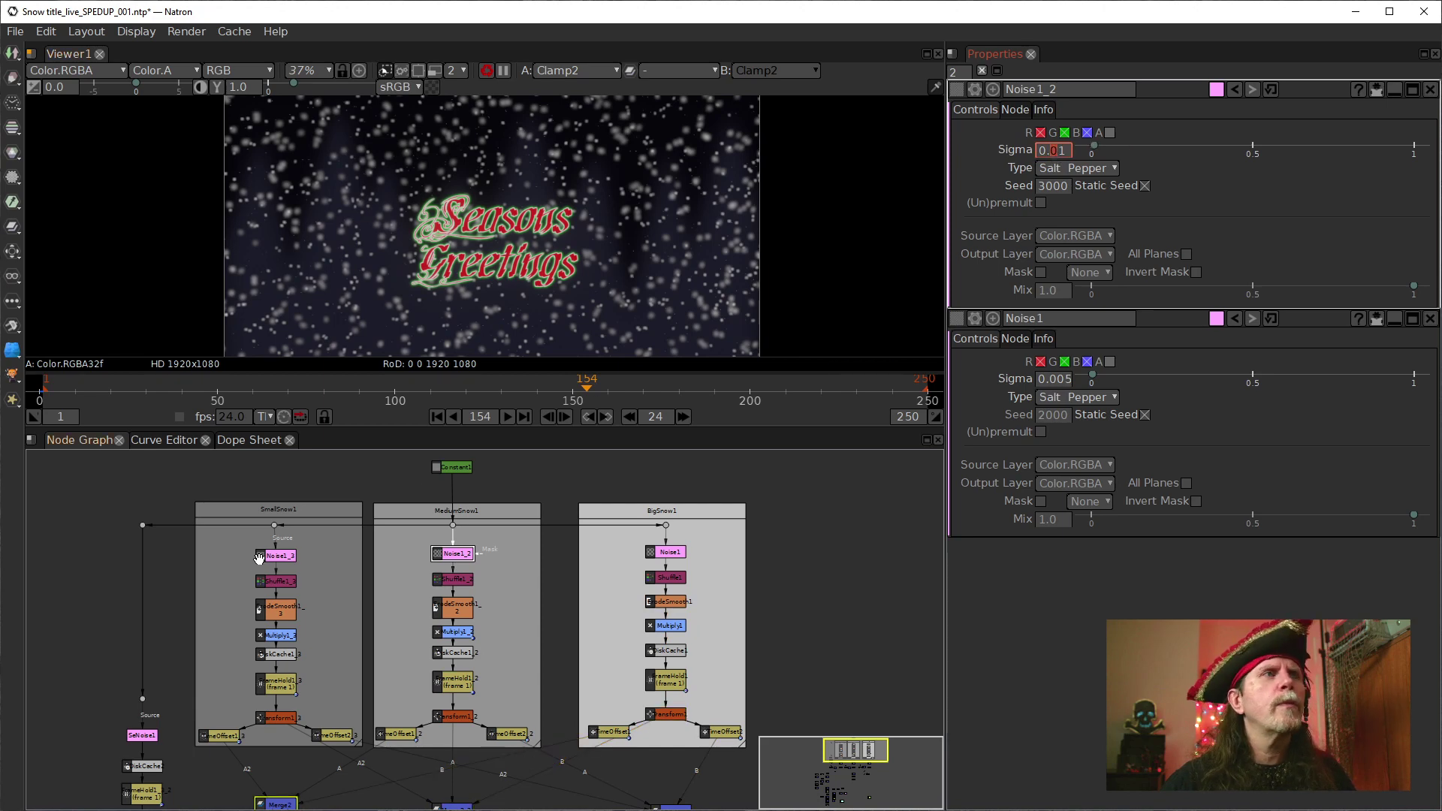
pyautogui.doubleClick(275, 555)
pyautogui.click(1055, 152)
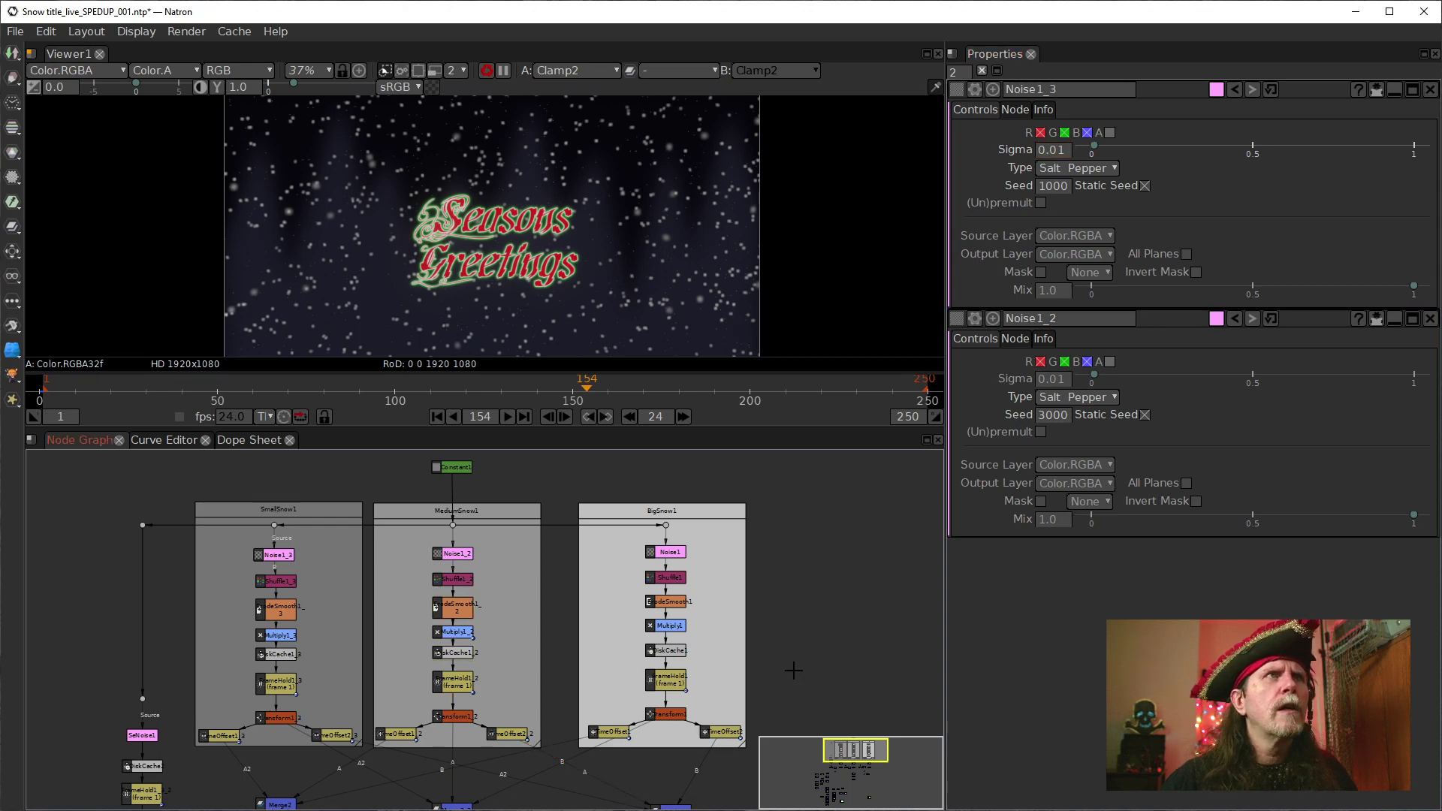
# Reconnect the B input of Merge9 to the prerendered snow in Read1
pyautogui.moveTo(509, 738); pyautogui.dragTo(543, 423)
pyautogui.moveTo(443, 803); pyautogui.dragTo(574, 540)
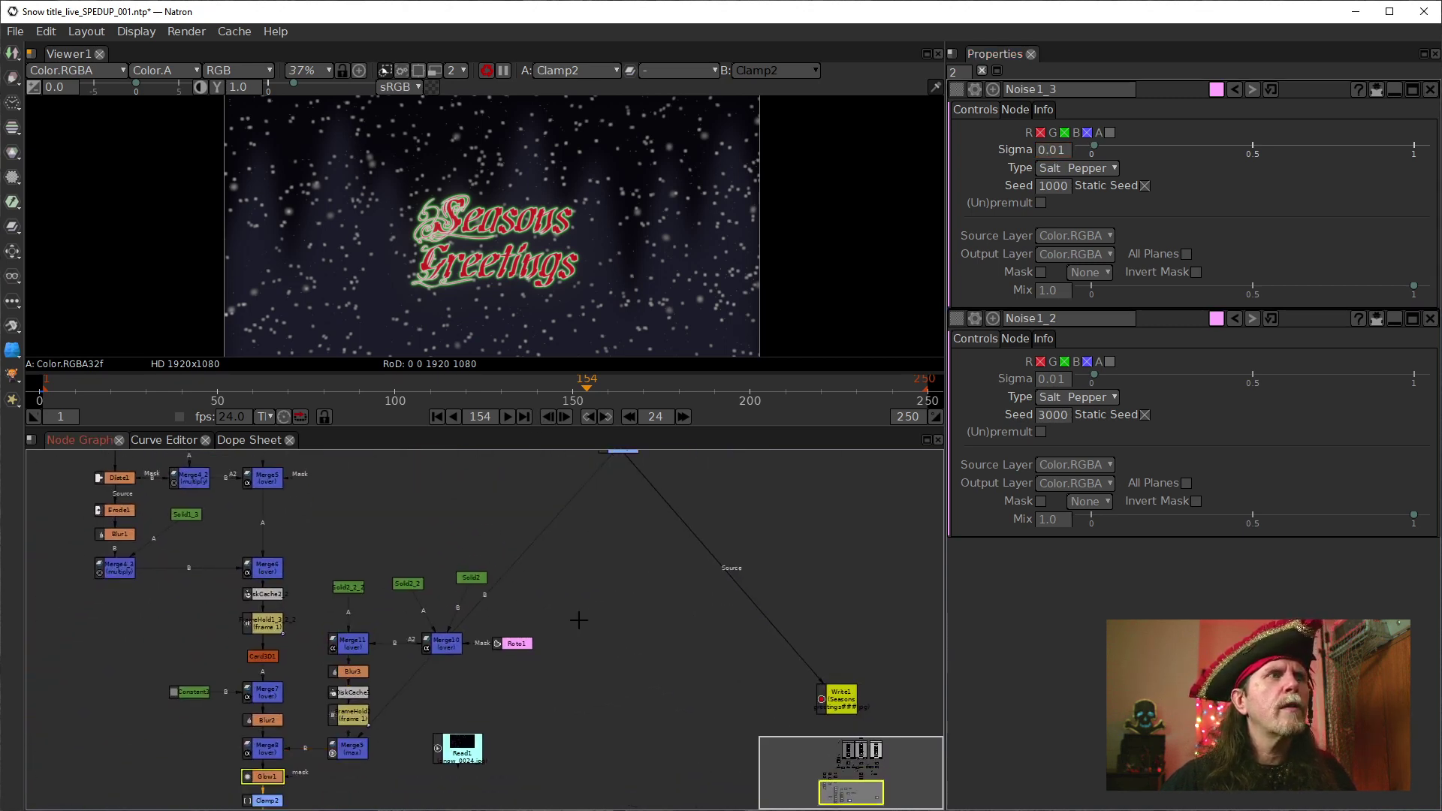
pyautogui.moveTo(407, 682); pyautogui.dragTo(455, 743)
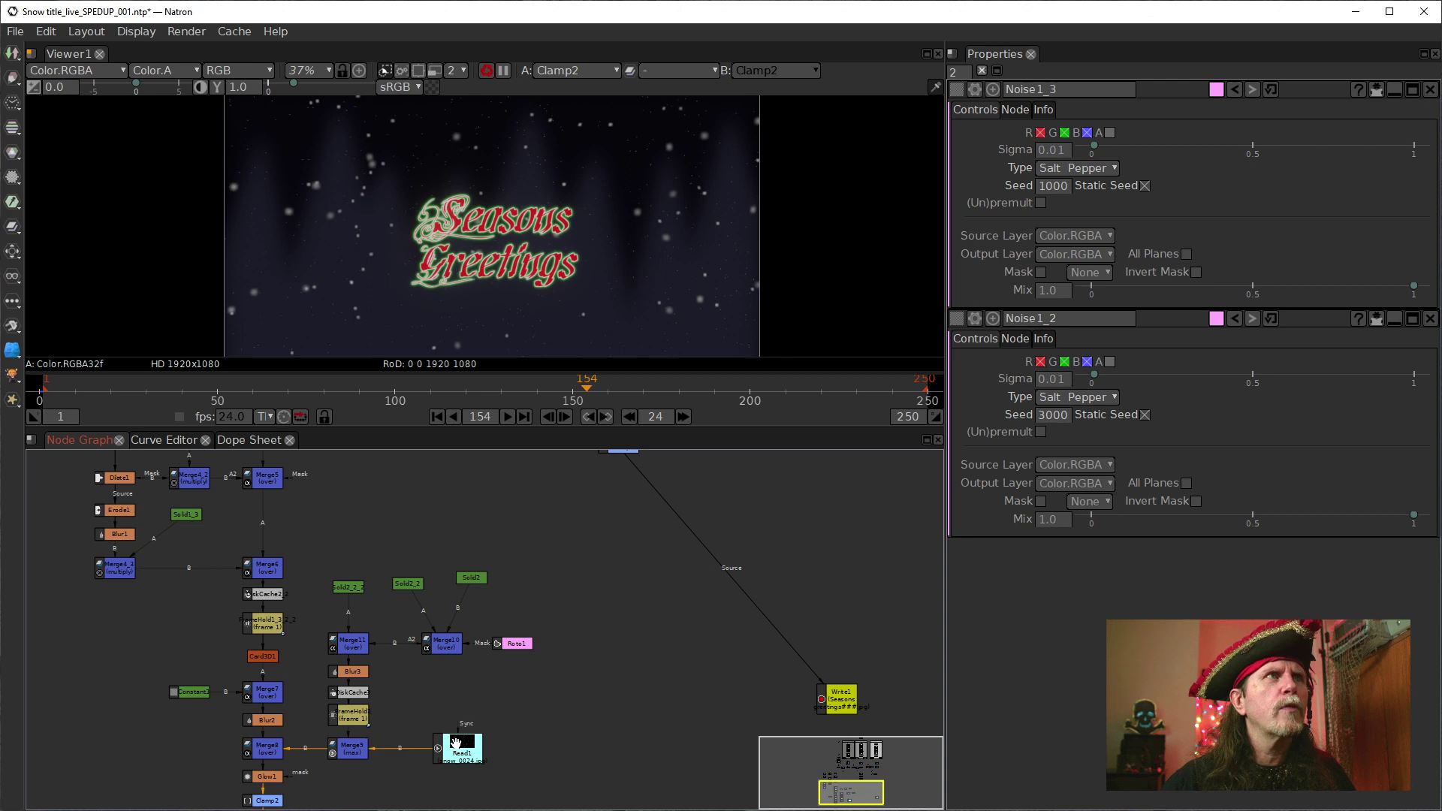
pyautogui.moveTo(556, 762); pyautogui.dragTo(589, 624)
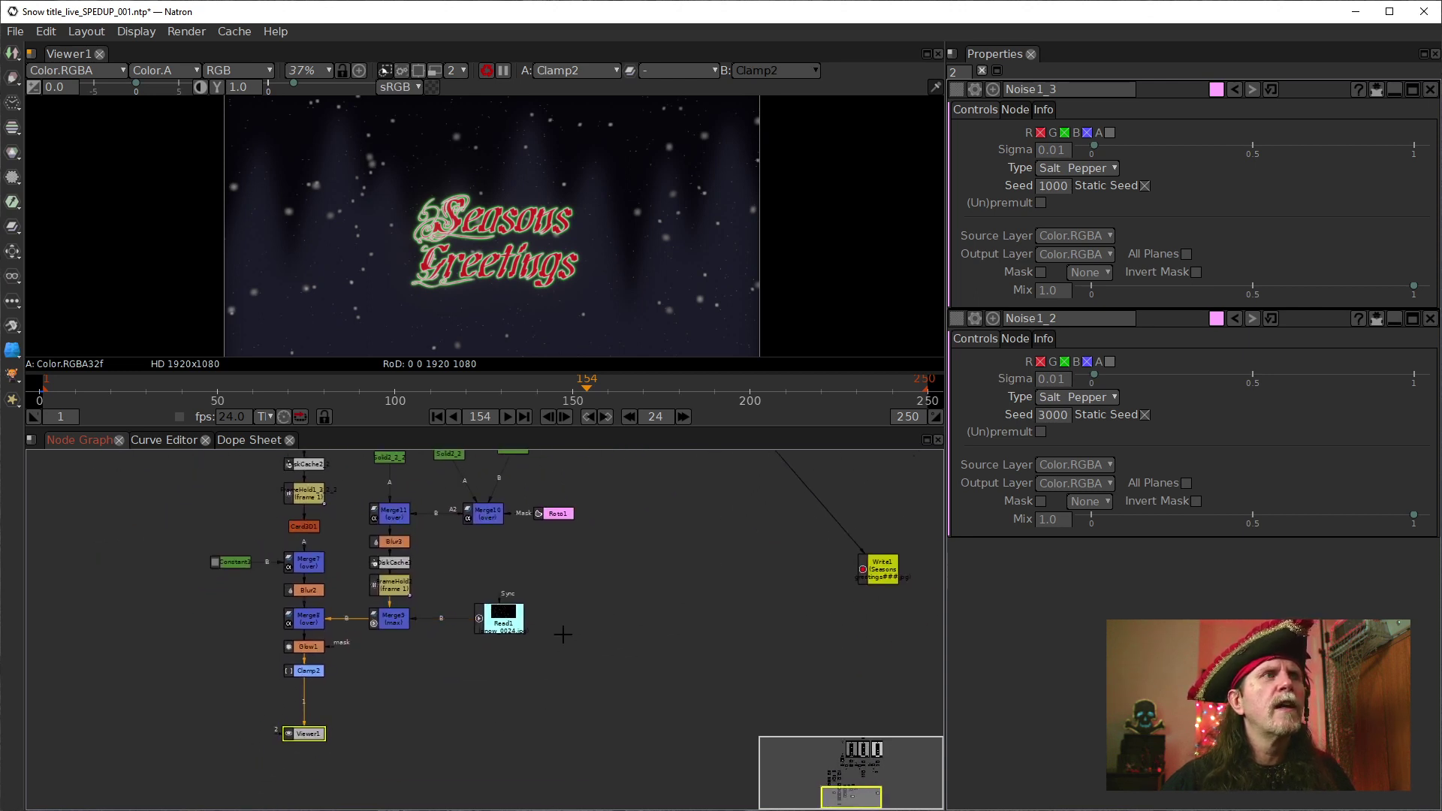
pyautogui.click(291, 670)
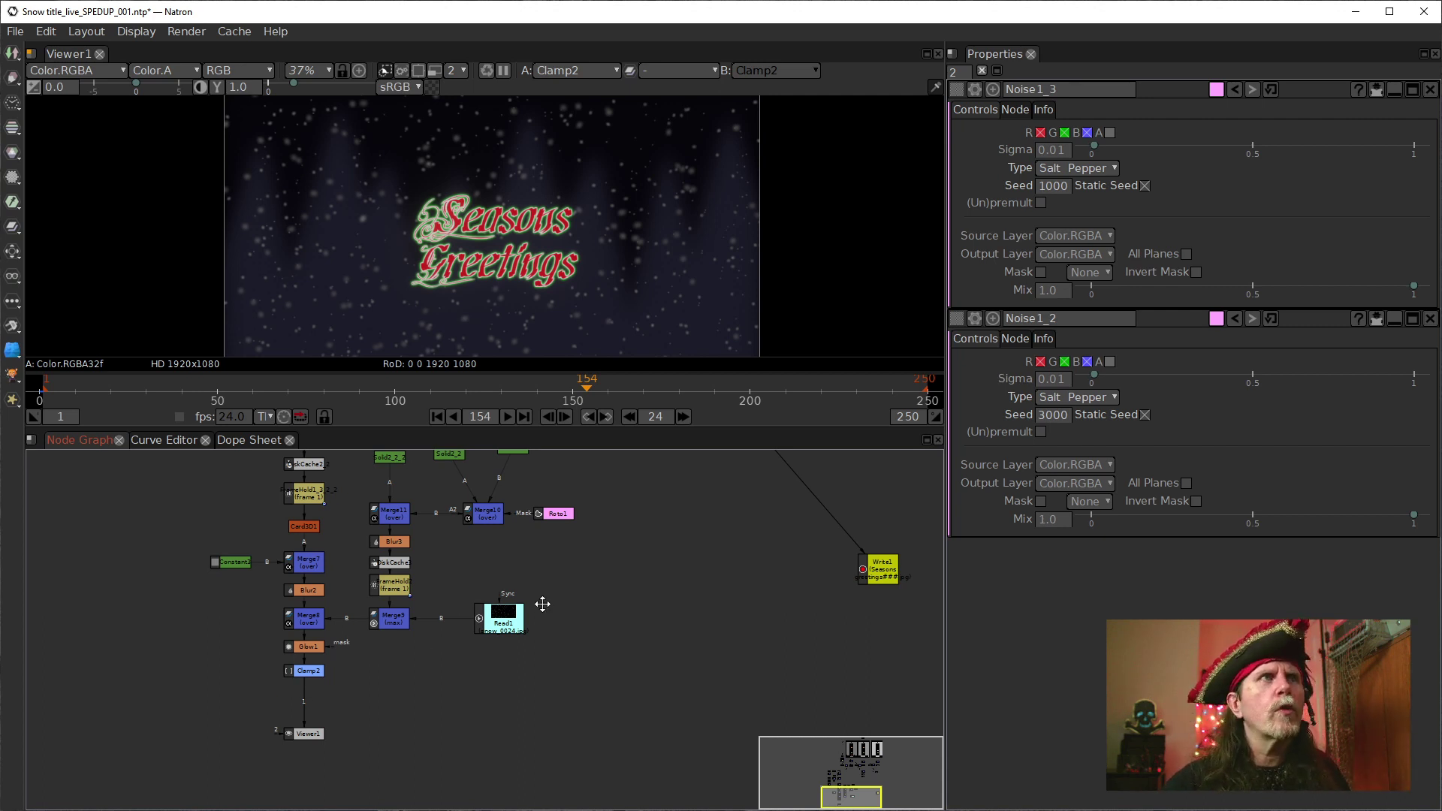
pyautogui.moveTo(537, 598); pyautogui.dragTo(574, 670)
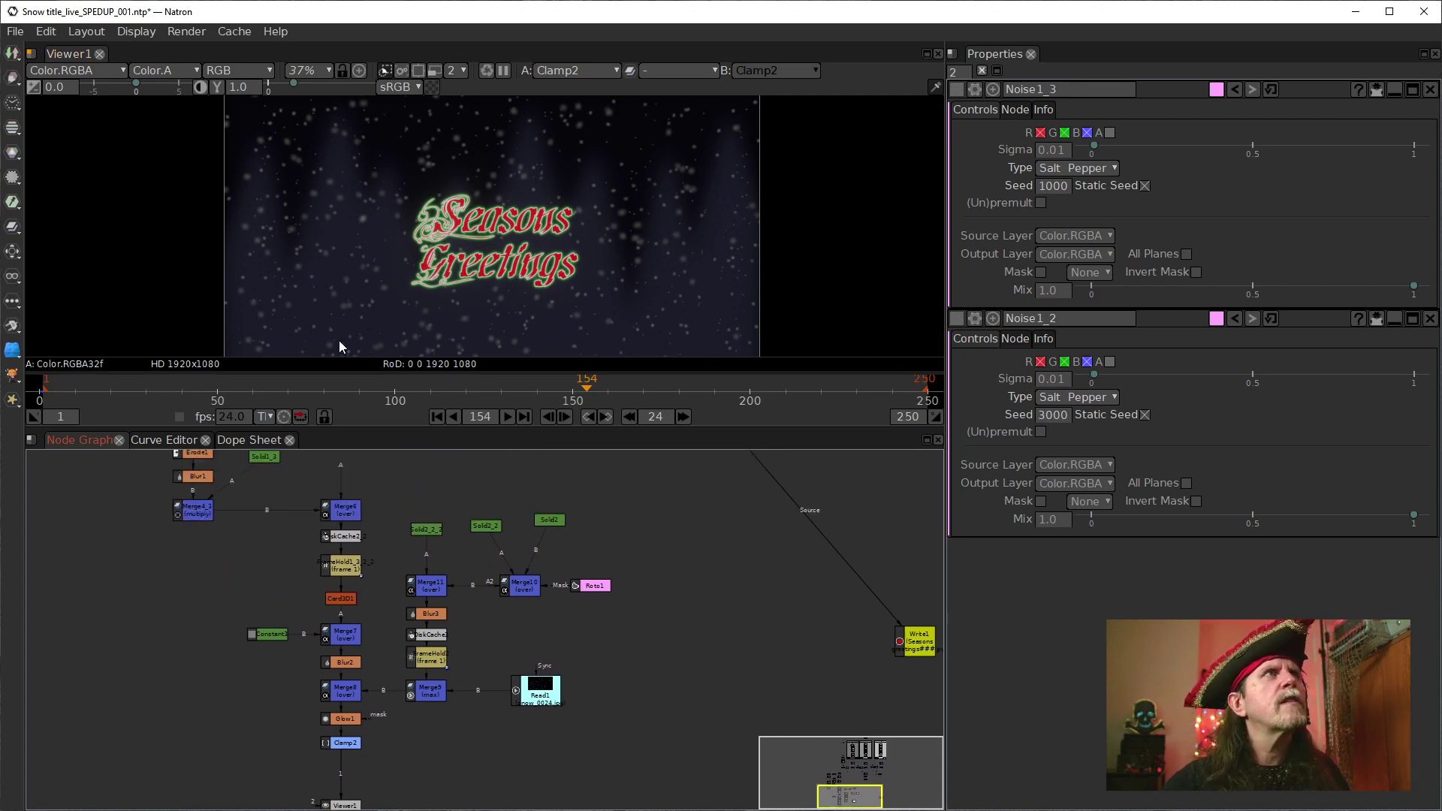
# Save the project as a new, incremented version
pyautogui.click(16, 34)
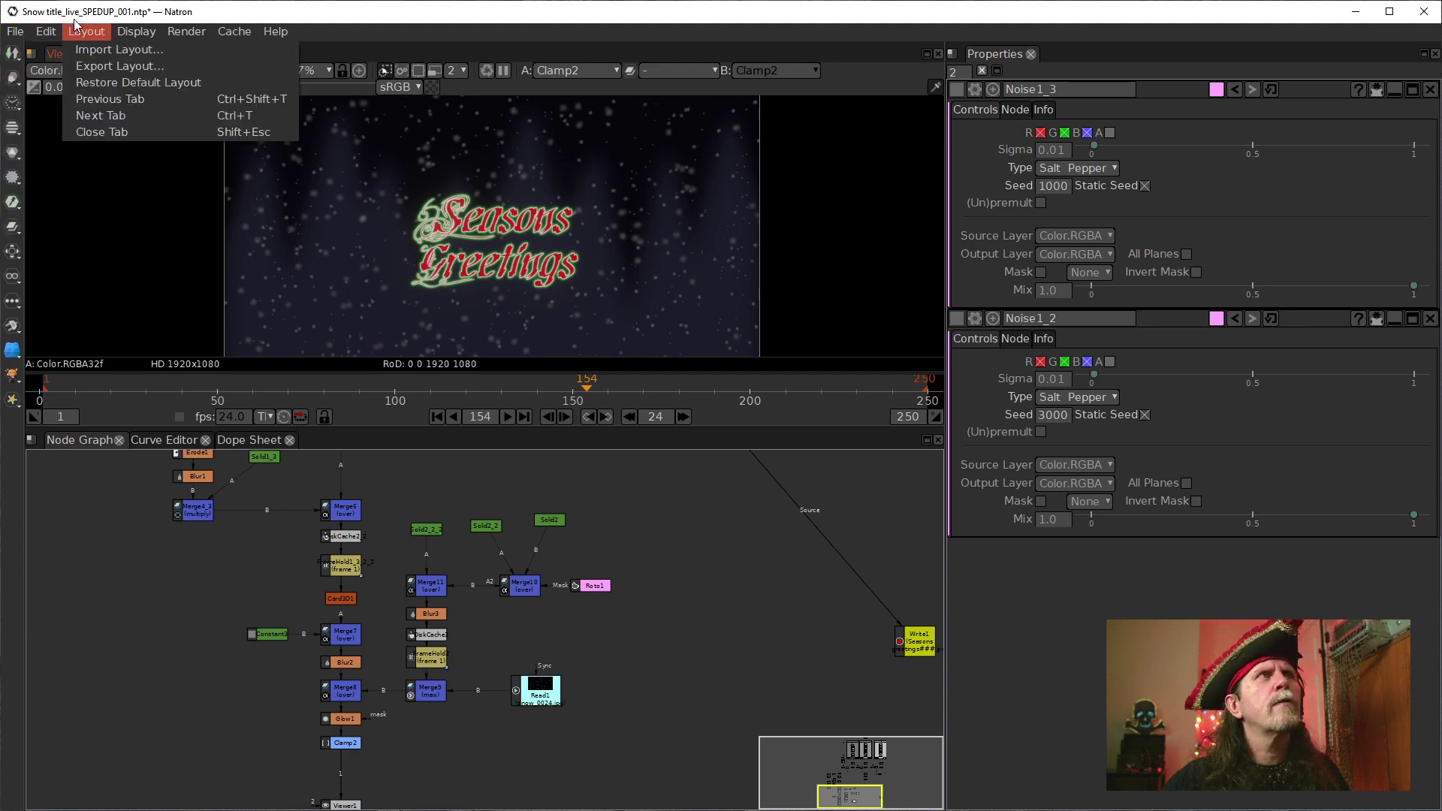
pyautogui.moveTo(136, 31)
pyautogui.moveTo(86, 31)
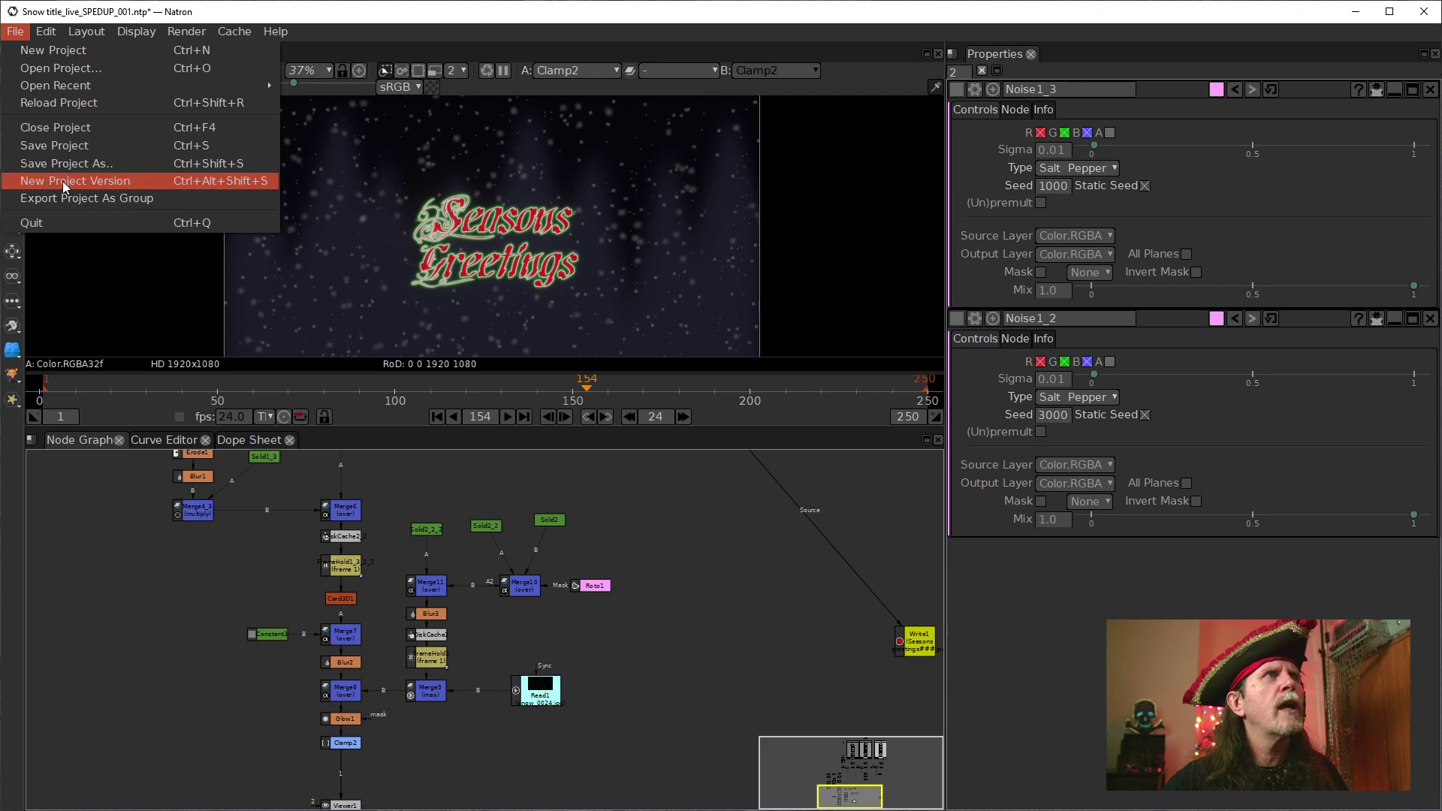
pyautogui.press('Escape')
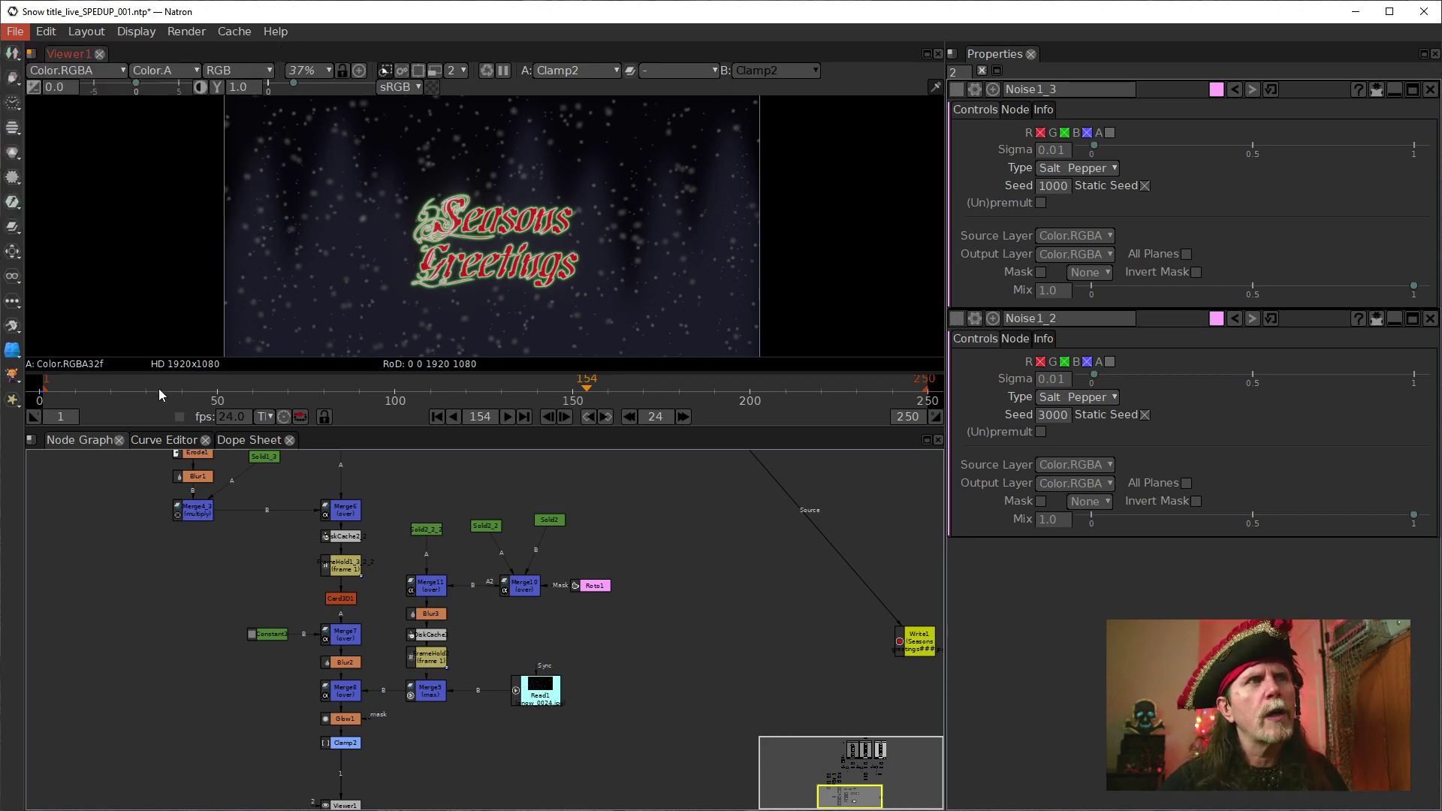
pyautogui.hotkey('ctrl', 'alt', 's')
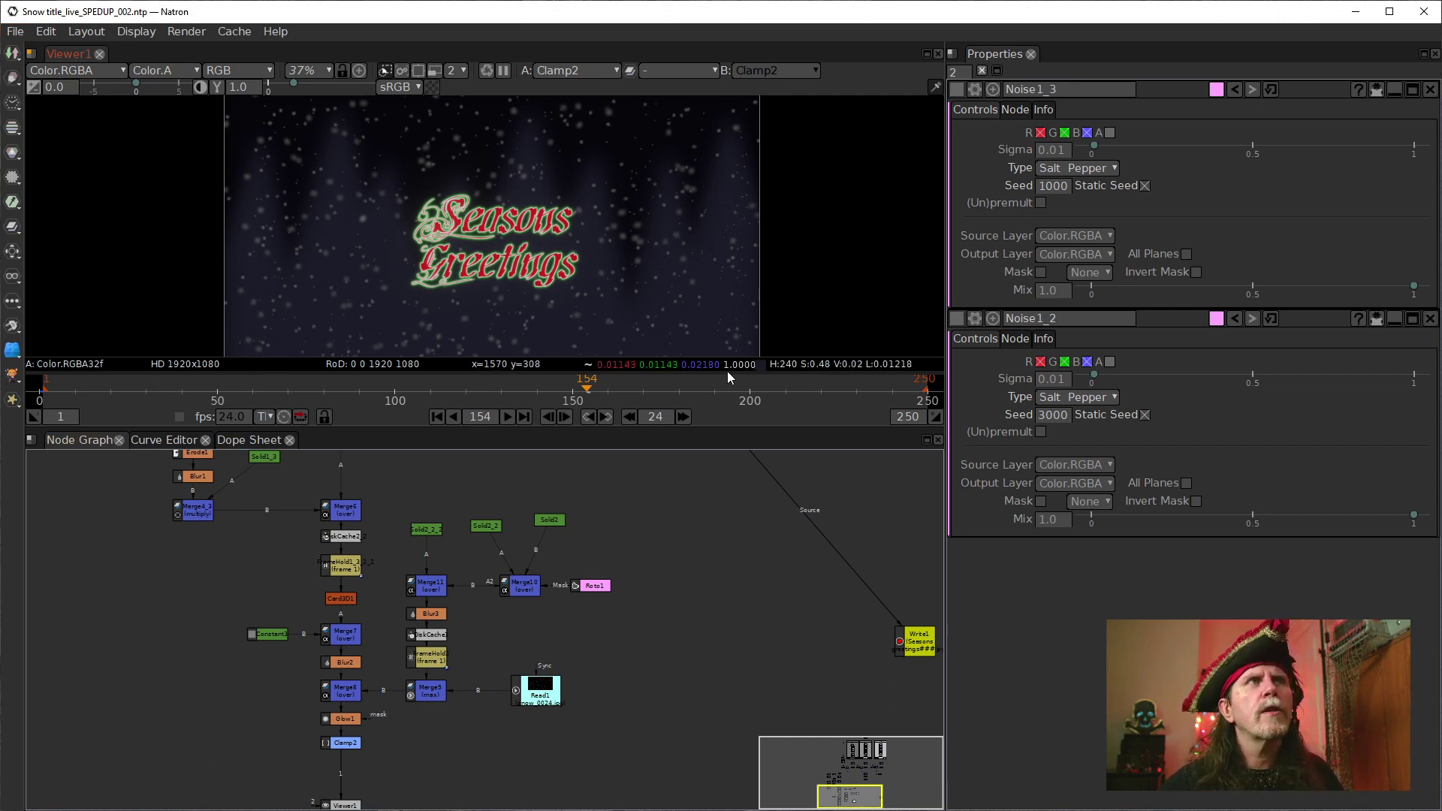
pyautogui.moveTo(715, 617); pyautogui.dragTo(582, 614)
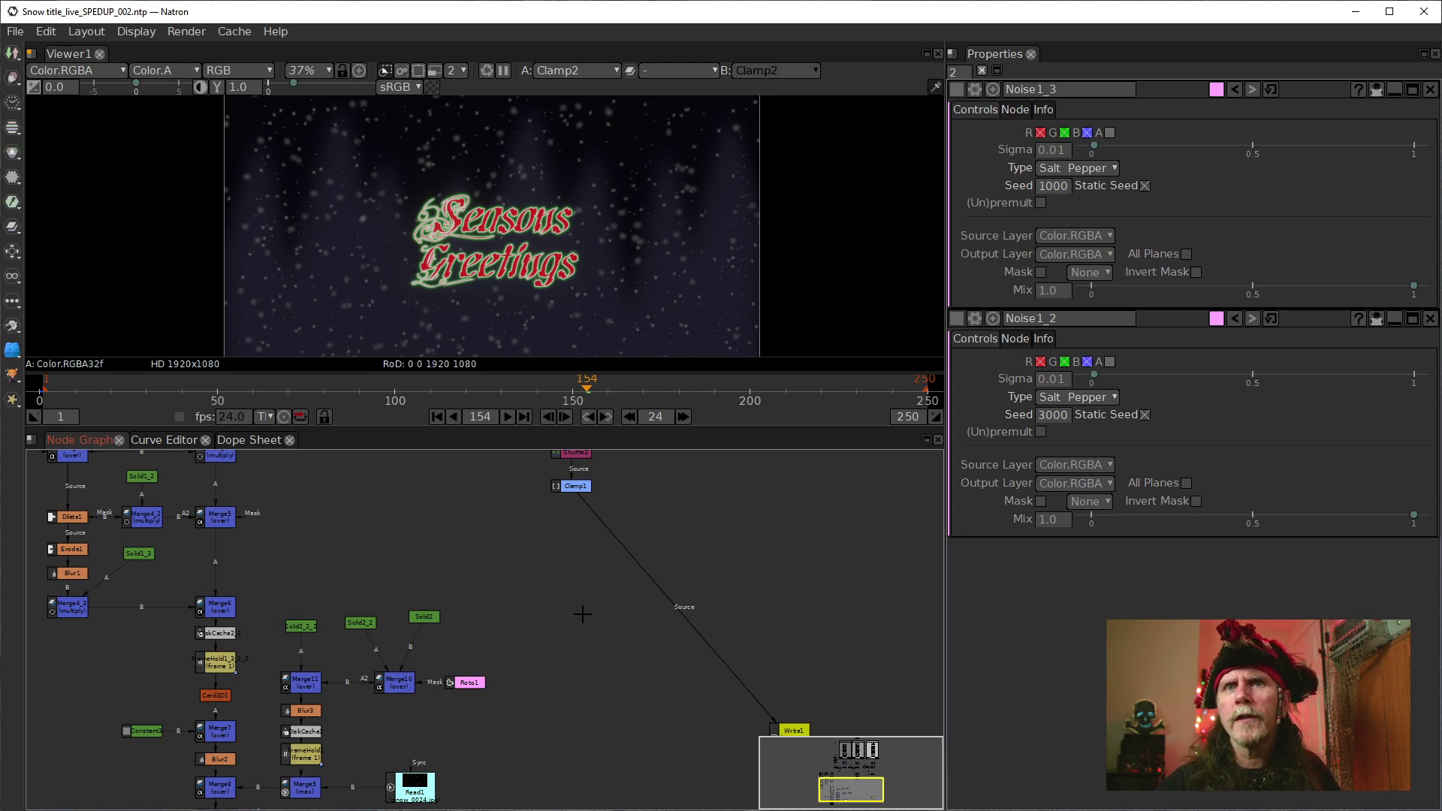